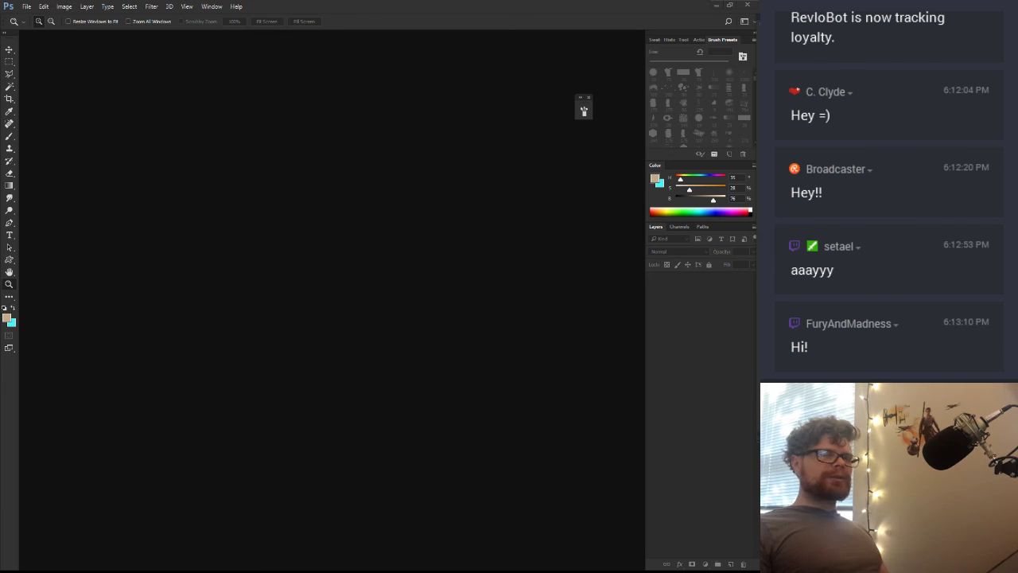
Create a new 5 × 7 pixel document with a grey background at 300 pixels/inch
click(26, 6)
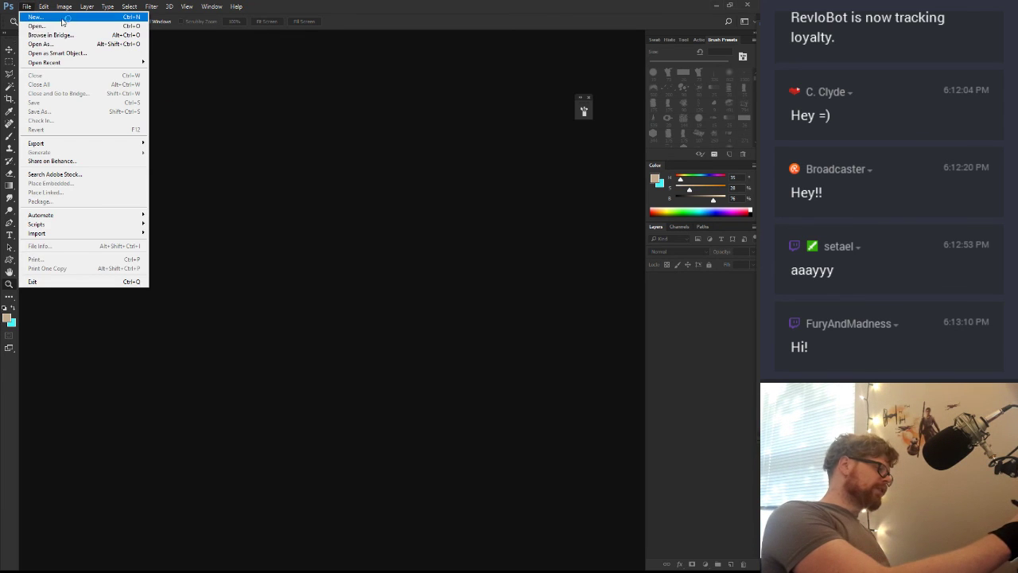
click(356, 253)
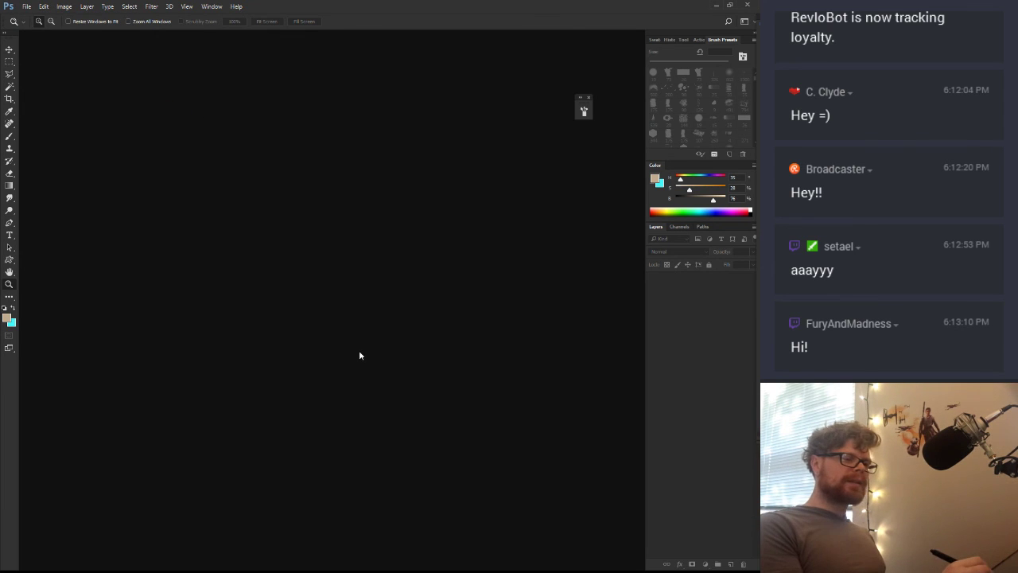
key(ctrl)
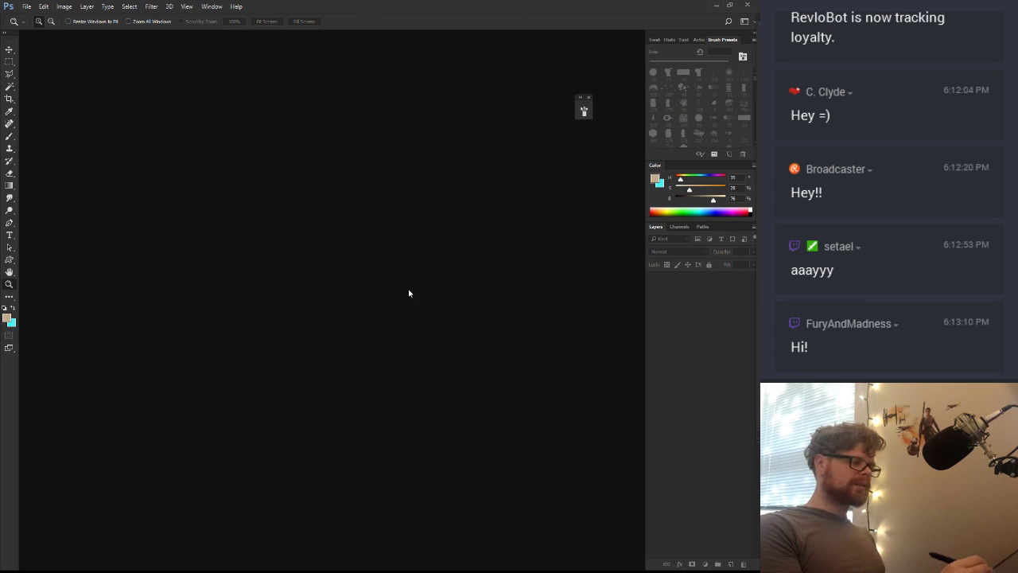
click(27, 6)
click(35, 17)
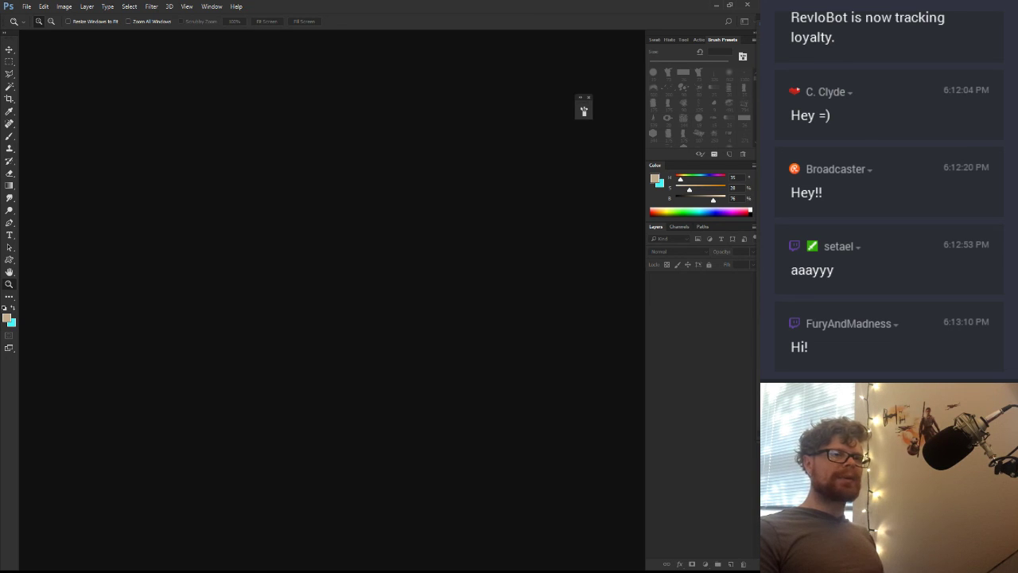
key(Return)
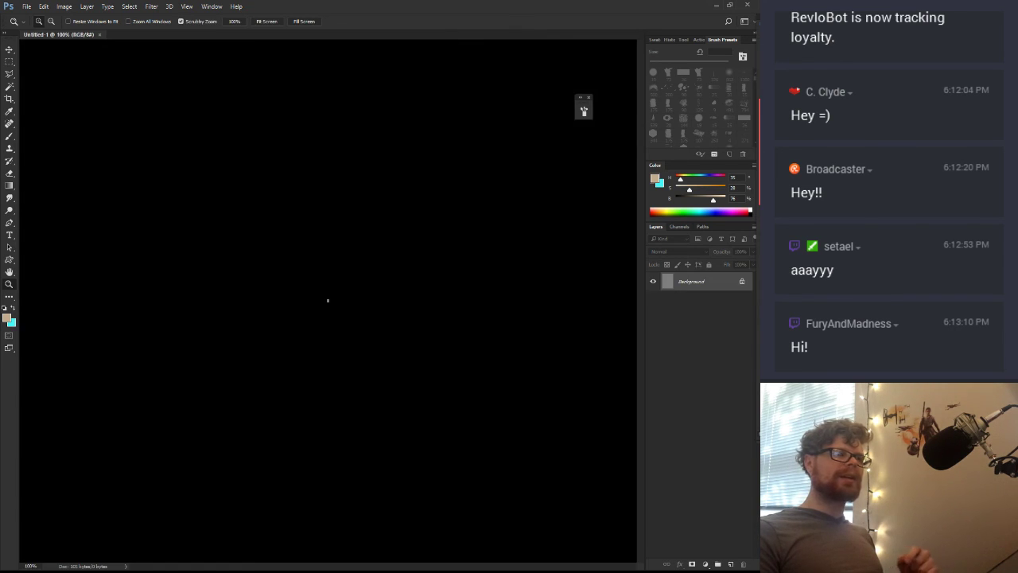
Resample the image to 5 inches wide with proportions kept, then switch its dimension units to pixels
drag(329, 295, 390, 284)
key(ctrl+alt+i)
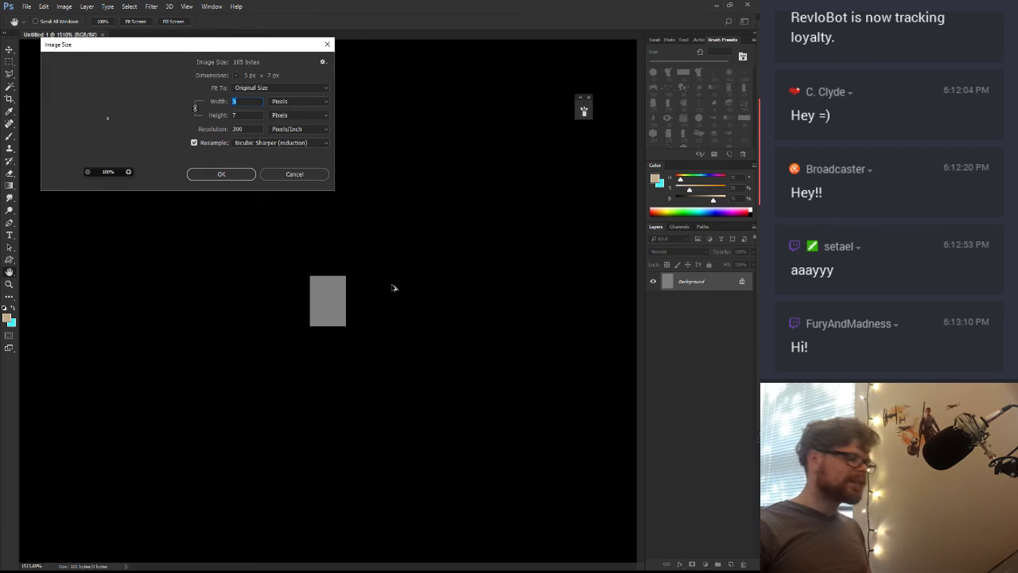
click(295, 102)
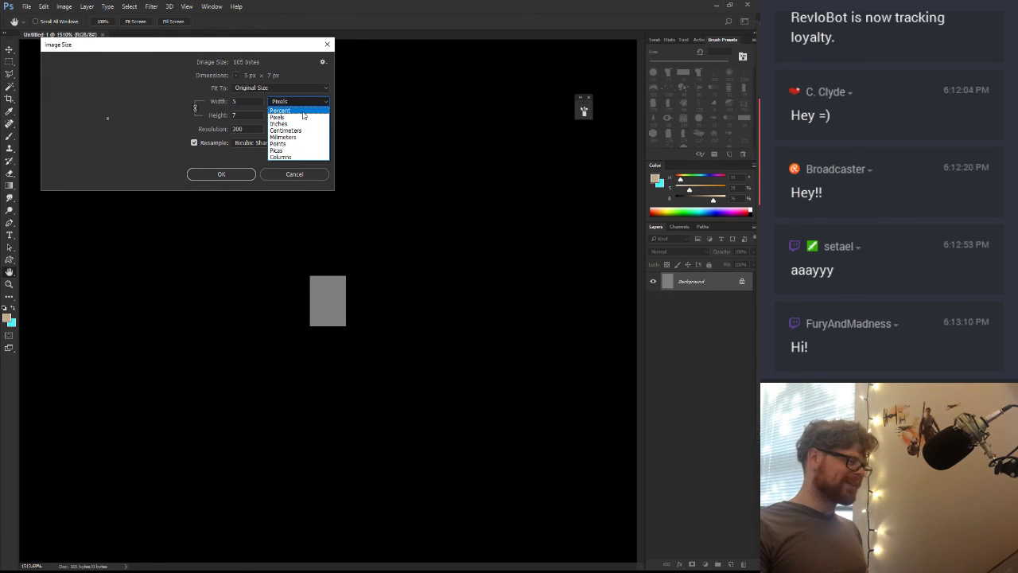
click(294, 119)
double_click(239, 101)
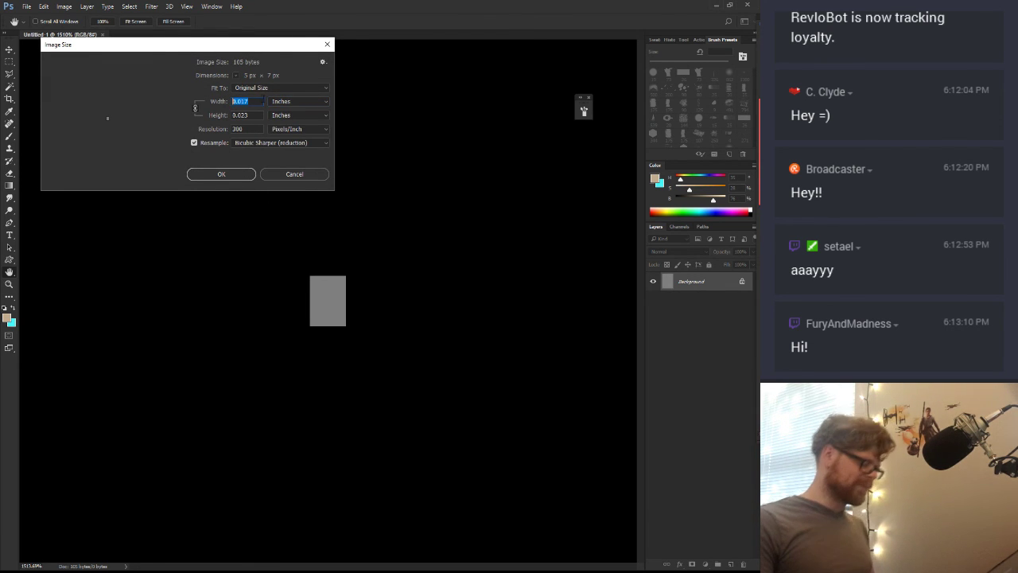
text(5)
click(279, 101)
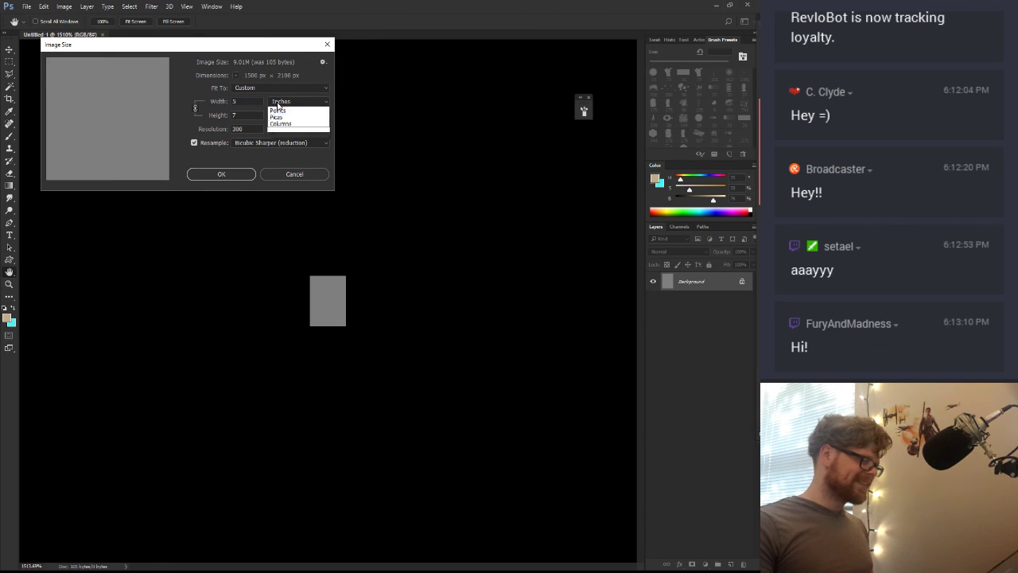
click(278, 110)
drag(255, 115, 194, 119)
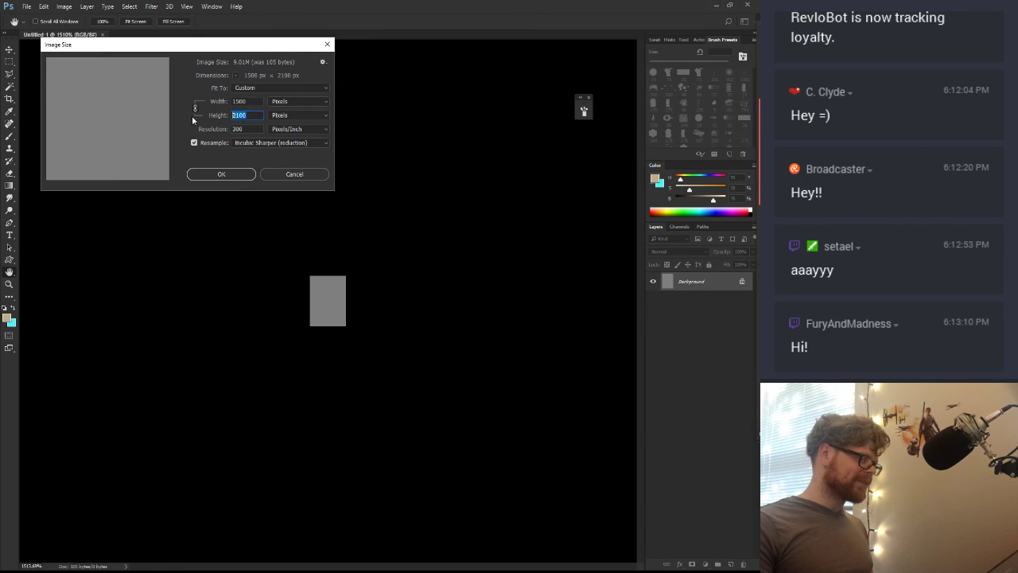
click(229, 172)
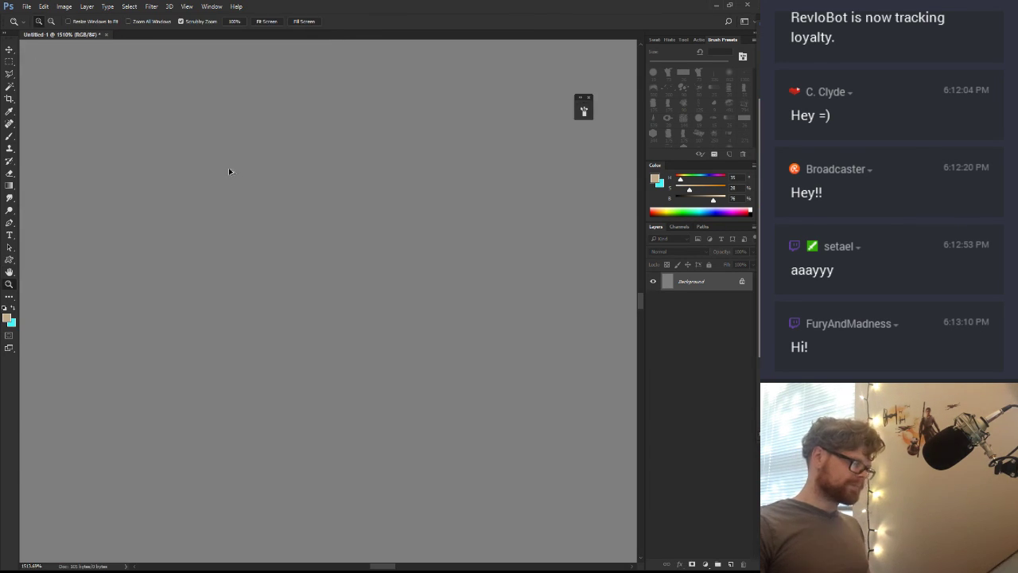
key(ctrl+alt+c)
key(Tab)
key(Tab)
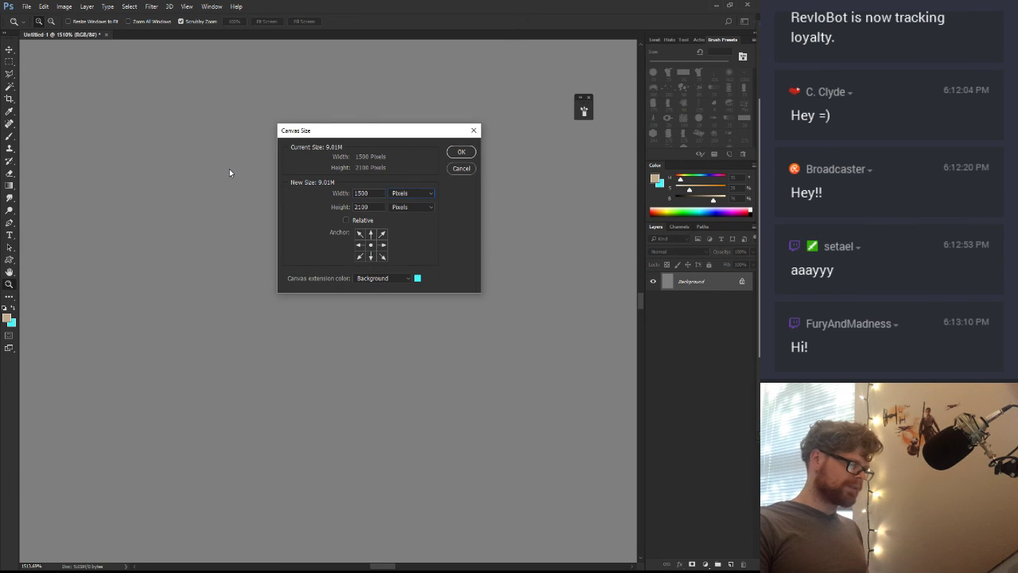
text(5000)
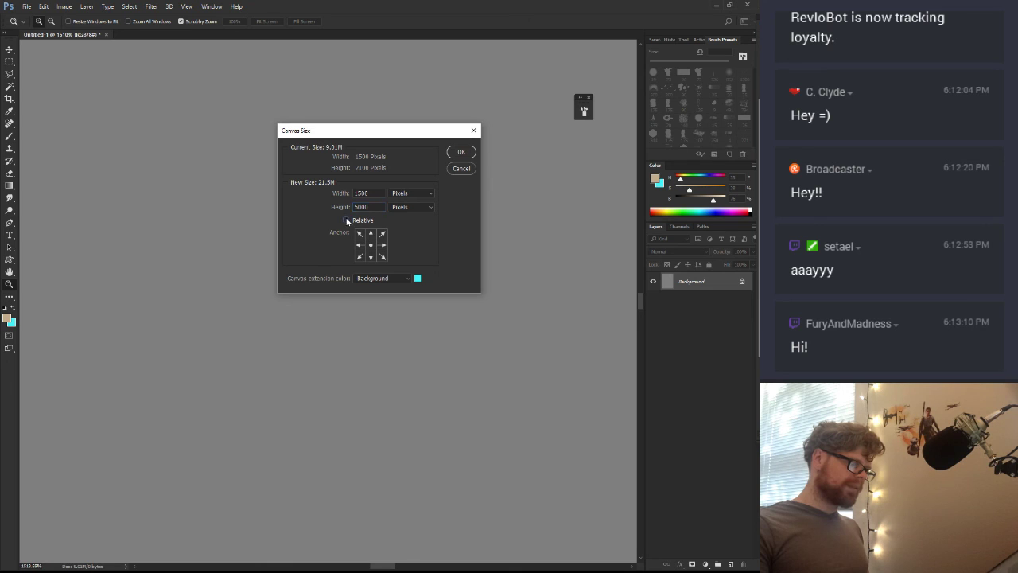
click(346, 219)
text(5000)
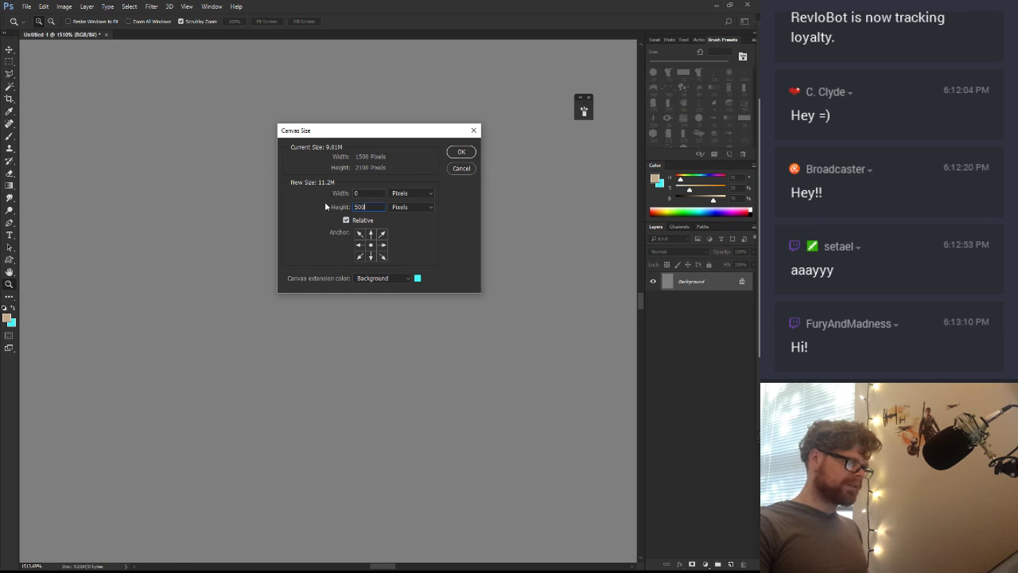
click(457, 170)
key(ctrl+alt+c)
key(Escape)
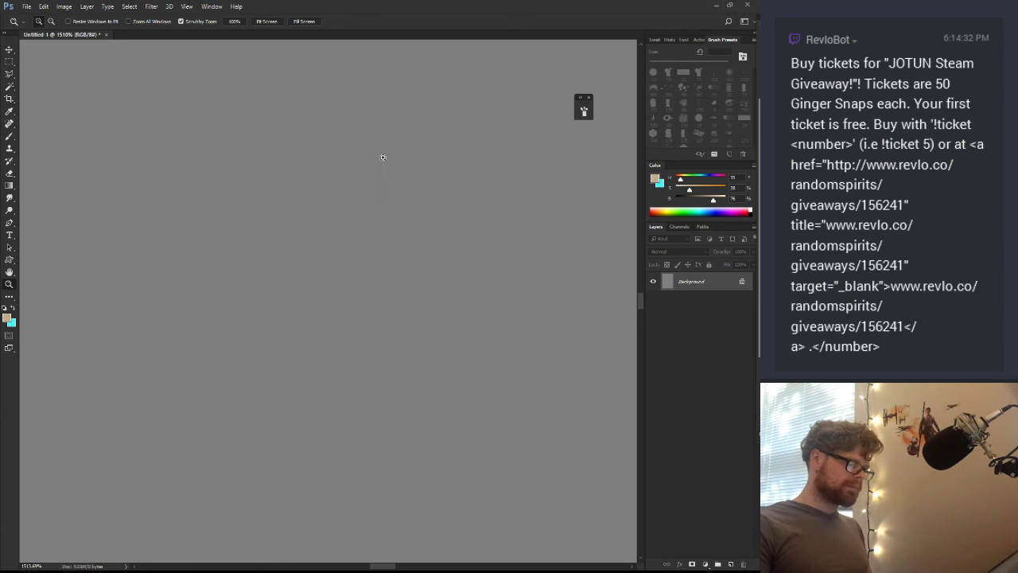
Resample the image to a height of 5000 pixels and fit the whole canvas in view
key(ctrl+alt+i)
key(Tab)
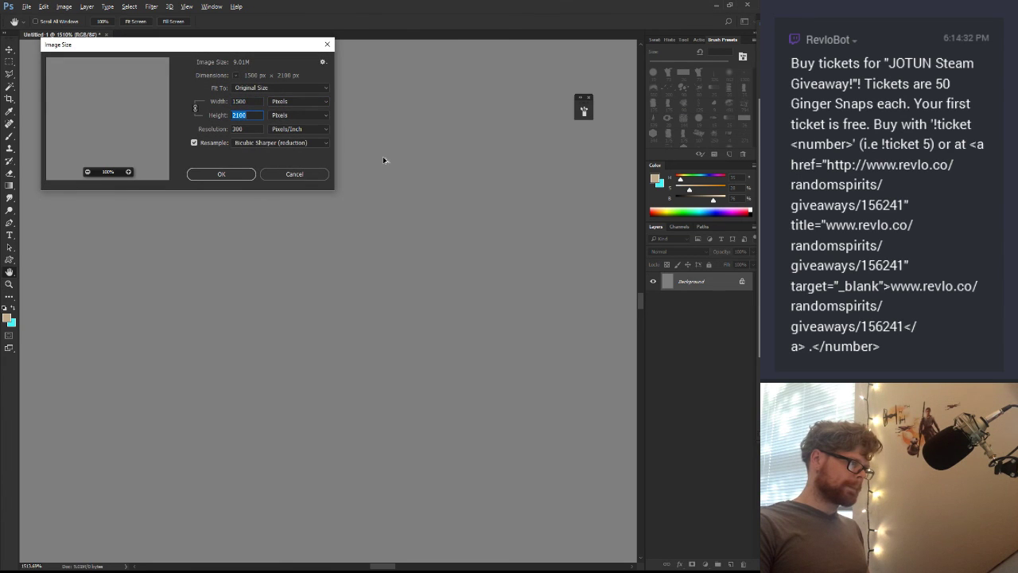
text(5000)
key(Return)
key(z)
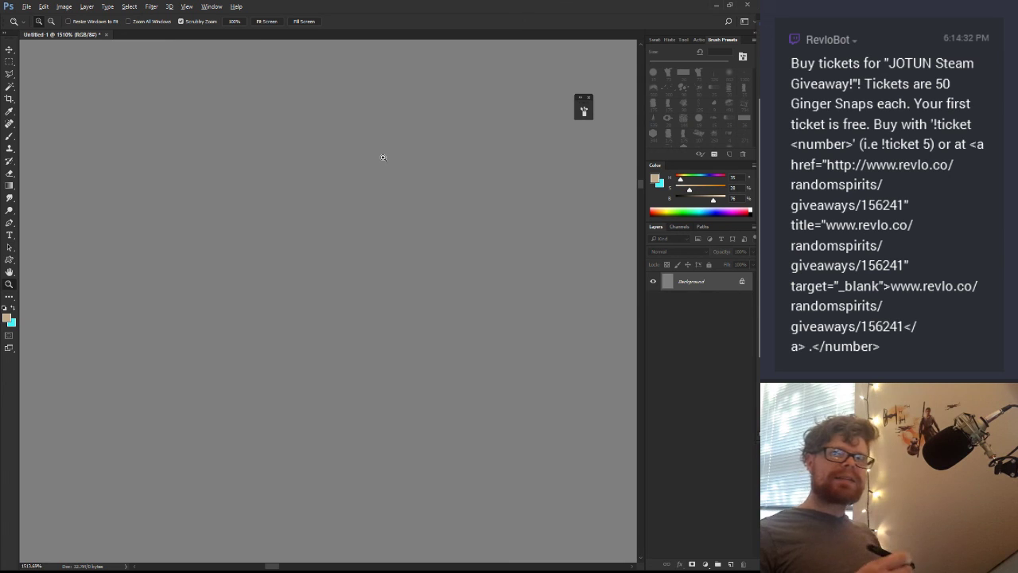
drag(461, 283, 334, 374)
drag(471, 355, 406, 304)
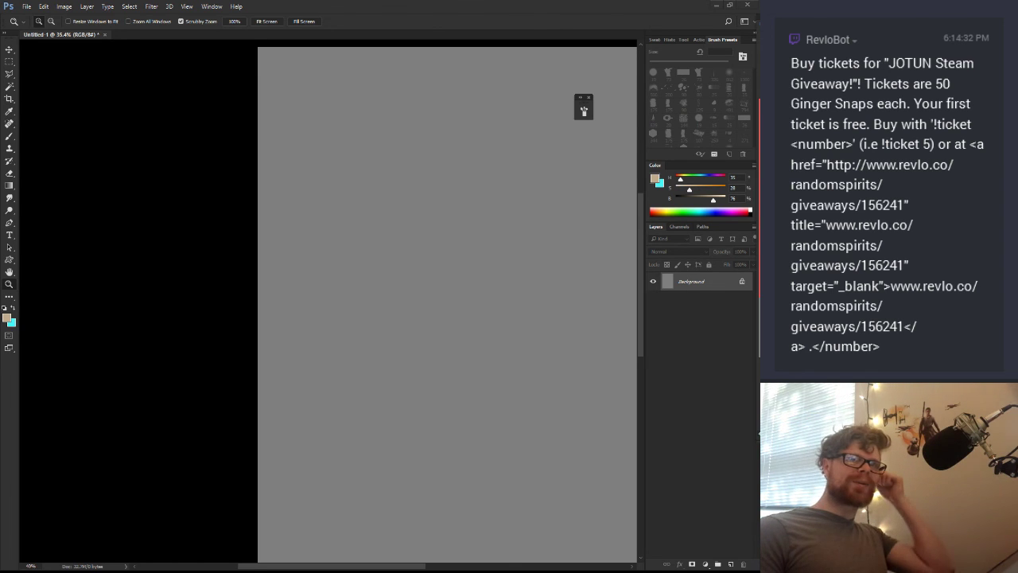
drag(498, 345, 409, 363)
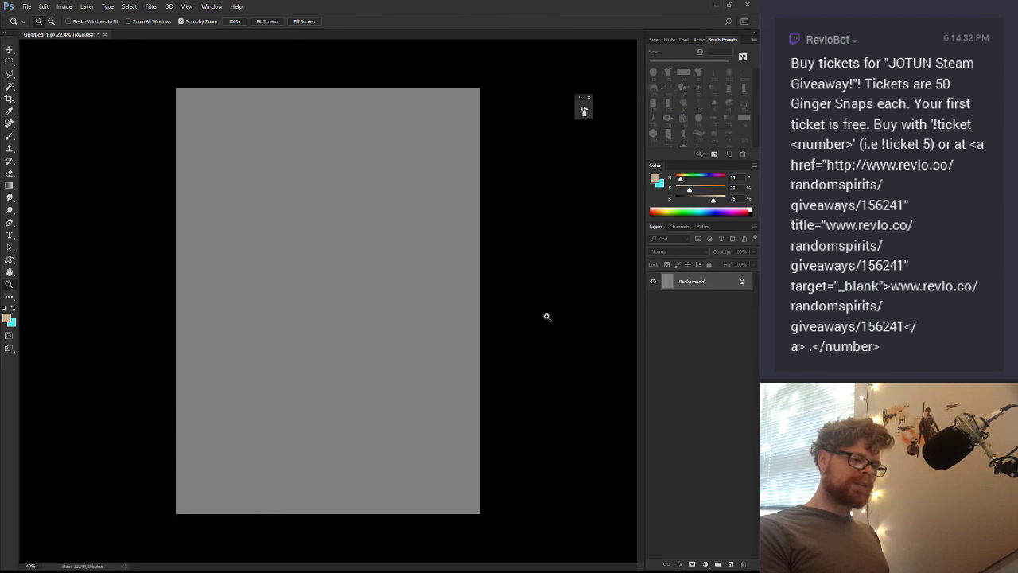
mouse_move(418, 309)
mouse_down()
mouse_move(393, 339)
mouse_move(374, 342)
mouse_up()
Add a new layer above the background and prepare an enlarged hard round brush
key(b)
click(654, 73)
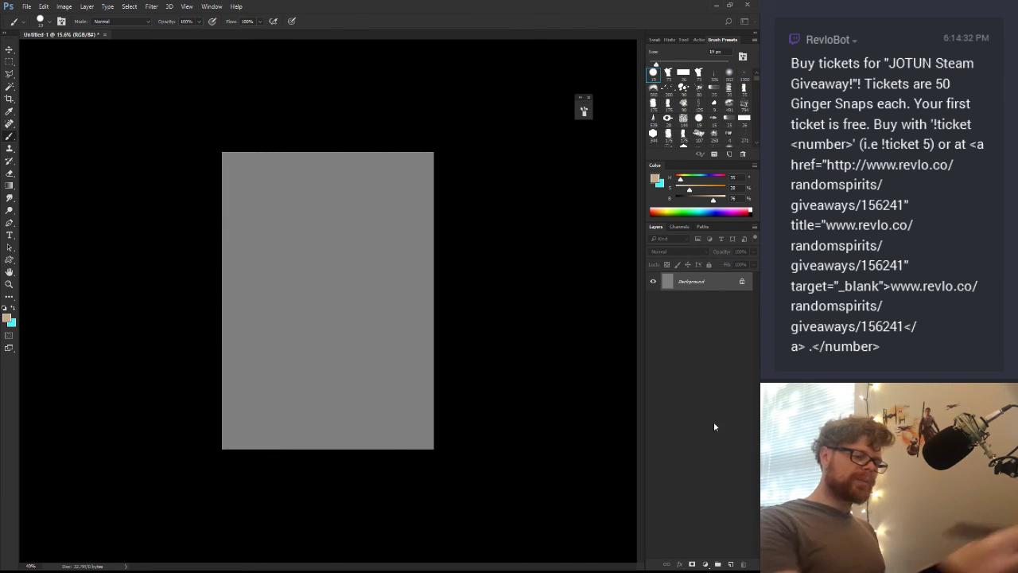
click(730, 564)
drag(400, 266, 412, 267)
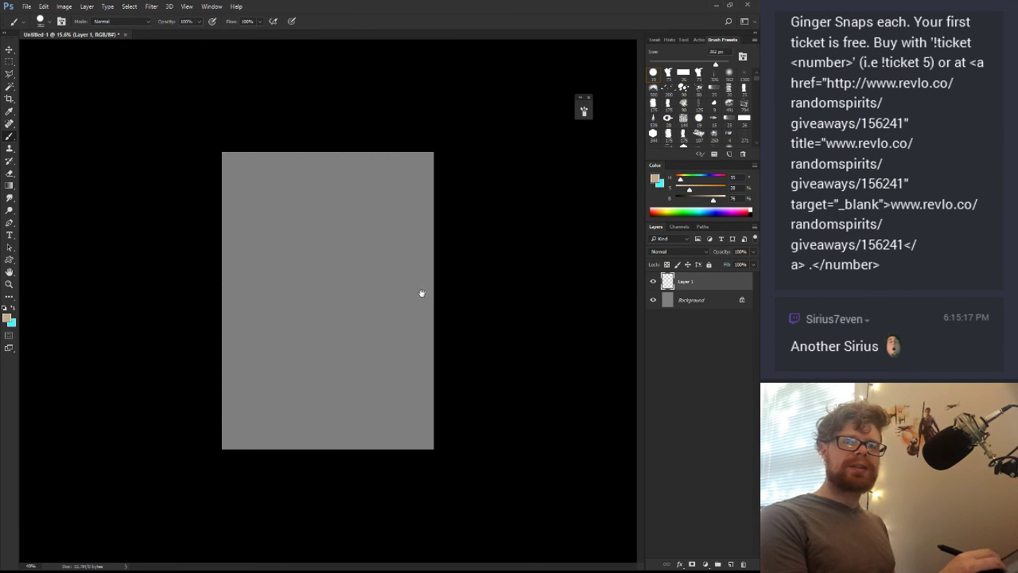
Switch the document to full screen mode with the menu bar and reposition the canvas
key(f)
drag(364, 304, 478, 320)
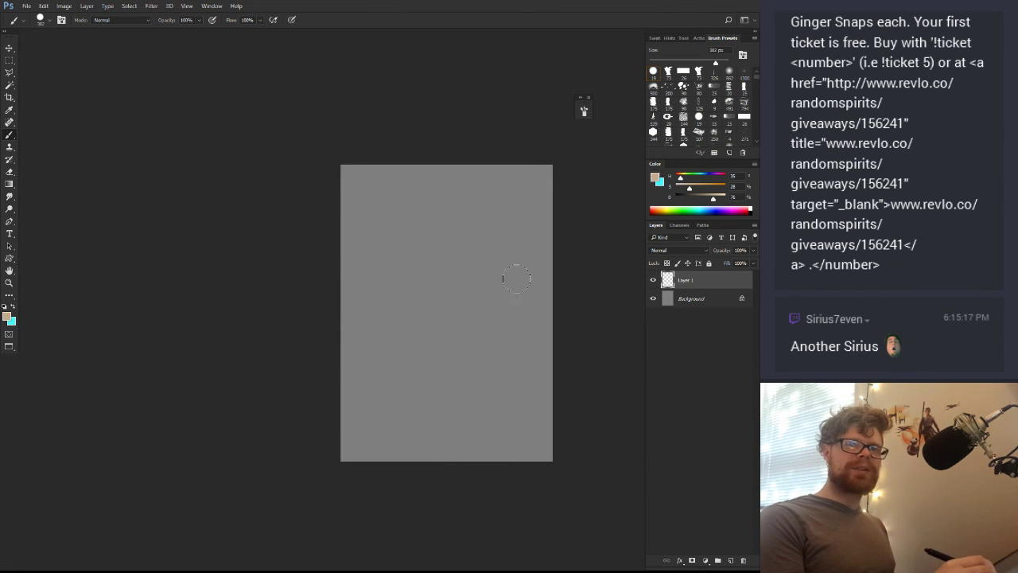
drag(514, 276, 437, 293)
Paint a dark grey slope across the canvas's lower part on the new layer, darkening the colour from 24% to 14% brightness
drag(700, 199, 689, 200)
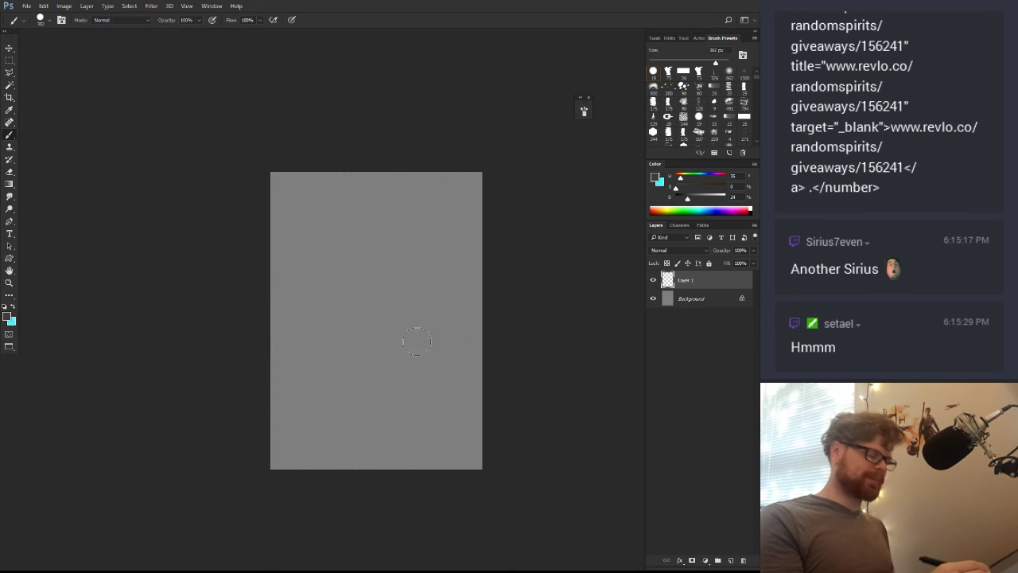
key(l)
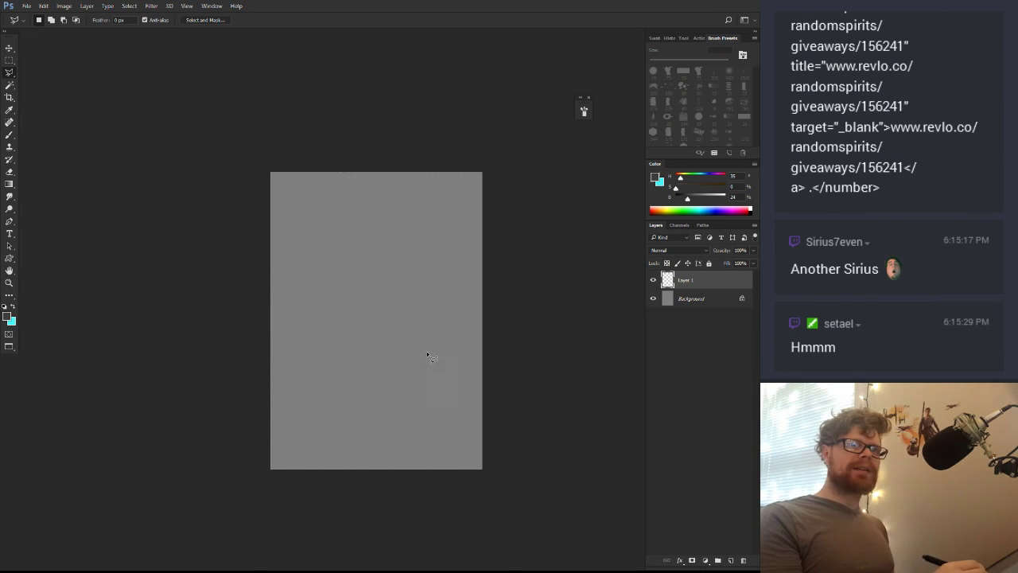
drag(442, 407, 441, 231)
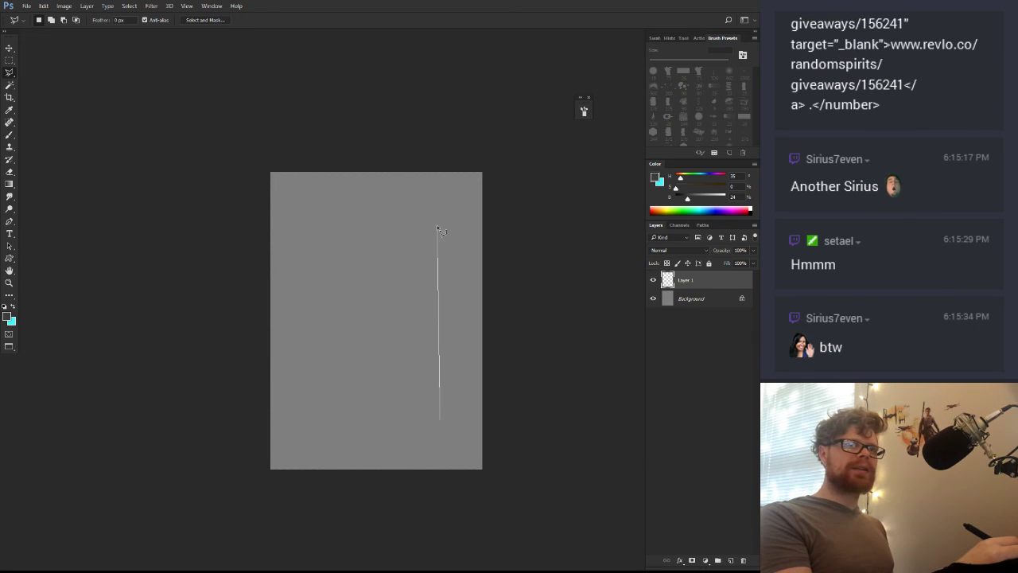
key(b)
mouse_move(514, 322)
mouse_down()
mouse_move(435, 416)
mouse_move(510, 389)
mouse_move(425, 459)
mouse_move(483, 378)
mouse_up()
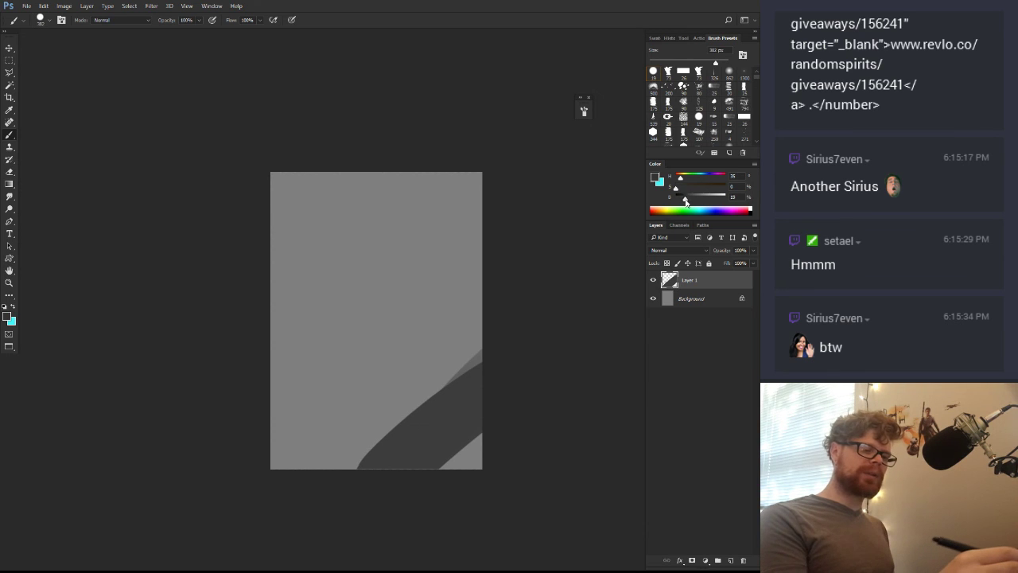
mouse_move(619, 229)
mouse_down()
mouse_move(420, 436)
mouse_move(475, 392)
mouse_move(528, 380)
mouse_move(417, 466)
mouse_move(341, 477)
mouse_move(537, 335)
mouse_move(307, 463)
mouse_move(485, 351)
mouse_move(321, 417)
mouse_move(392, 386)
mouse_move(312, 430)
mouse_move(393, 403)
mouse_move(310, 448)
mouse_move(309, 461)
mouse_move(532, 444)
mouse_move(361, 493)
mouse_up()
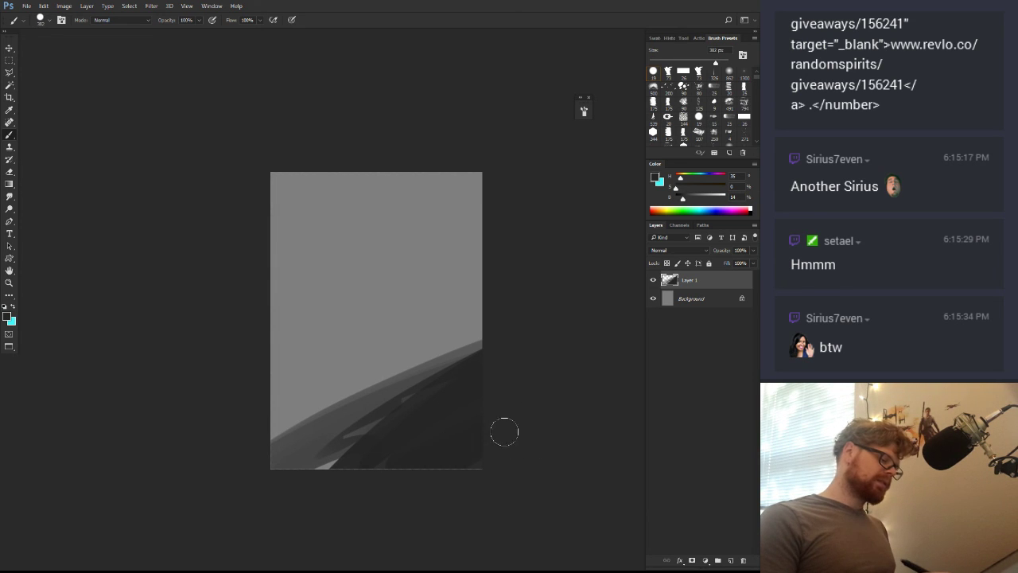
Set the foreground colour to dark green, hex 15543a
click(685, 209)
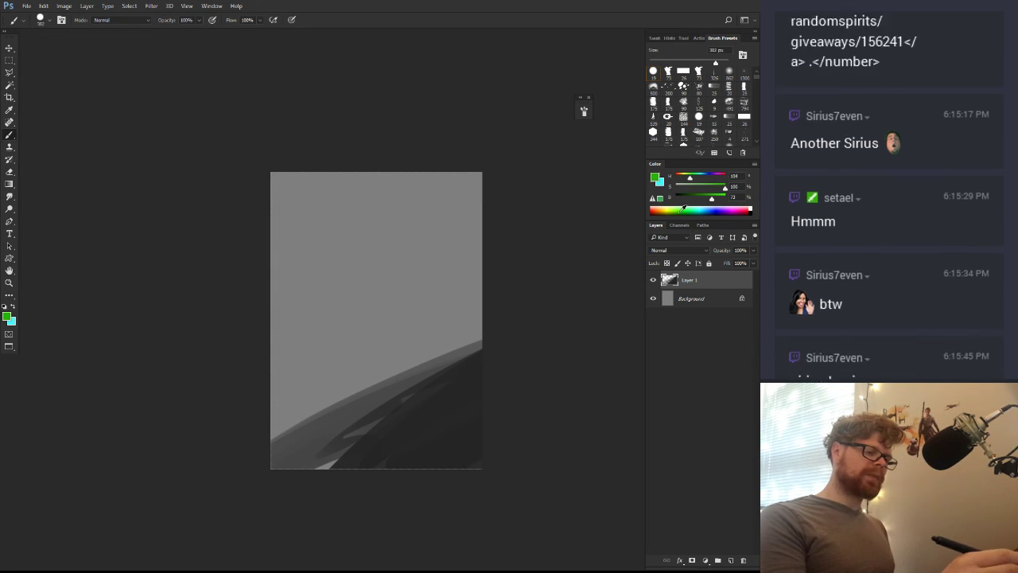
click(697, 207)
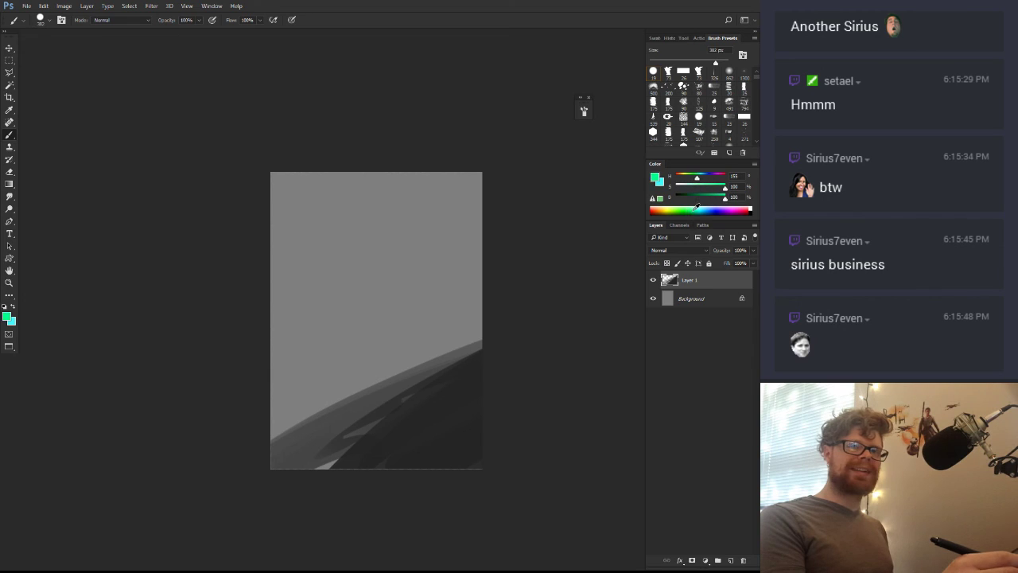
click(660, 179)
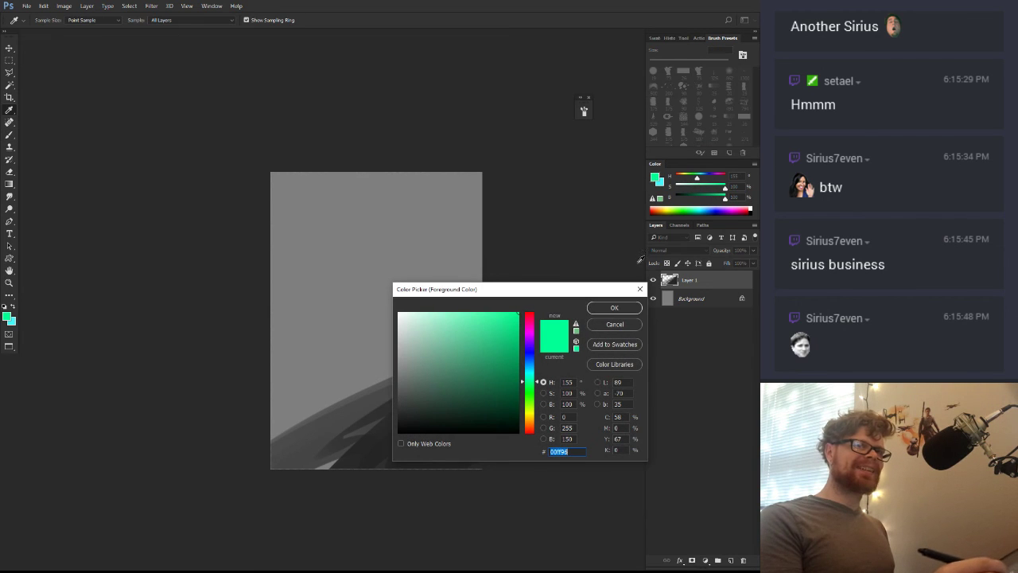
click(497, 389)
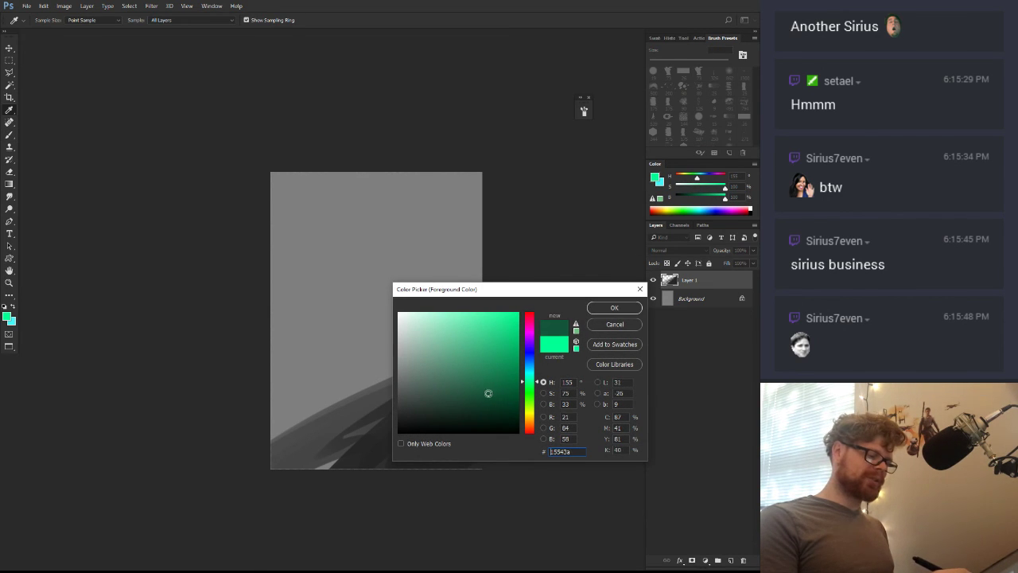
click(623, 306)
Paint the slope in the dark green and shade its lower right area with the same hue at 22% brightness
key(b)
mouse_move(274, 429)
mouse_down()
mouse_move(466, 353)
mouse_move(325, 477)
mouse_move(554, 420)
mouse_move(437, 473)
mouse_up()
drag(272, 447, 485, 333)
mouse_move(485, 333)
mouse_down()
mouse_move(225, 460)
mouse_move(425, 386)
mouse_move(428, 414)
mouse_up()
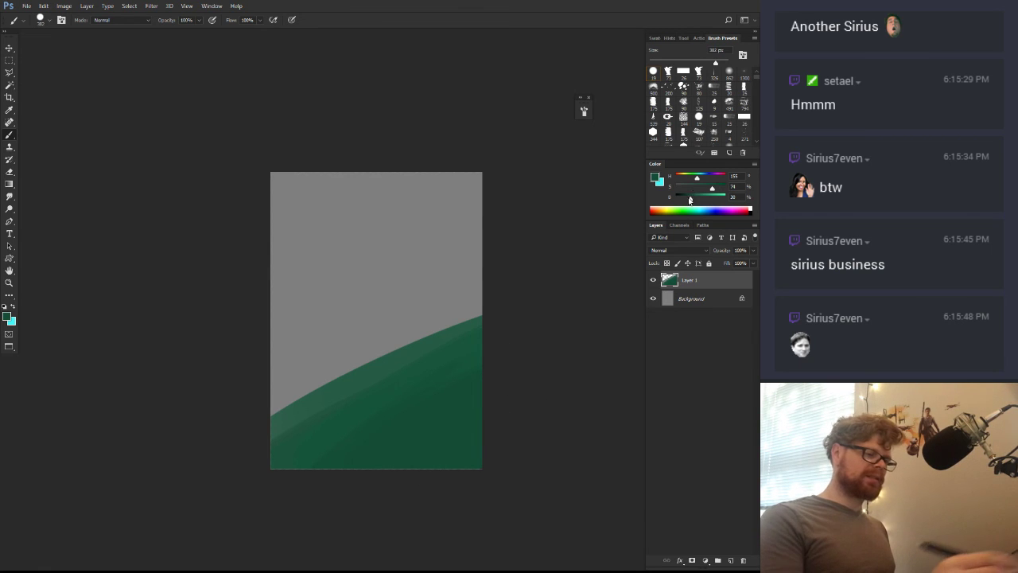
drag(690, 200, 686, 198)
mouse_move(561, 297)
mouse_down()
mouse_move(386, 477)
mouse_move(553, 398)
mouse_up()
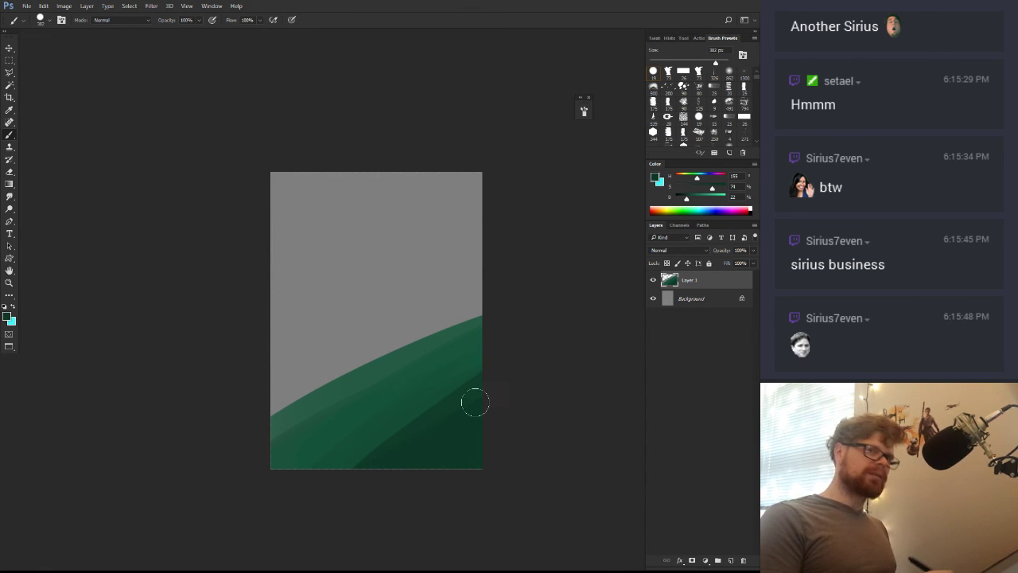
Paint a thin bright green highlight streak along the slope with a 64 px brush at 62% colour brightness, and rotate the canvas view
mouse_move(437, 411)
mouse_down()
mouse_move(462, 418)
mouse_move(430, 404)
mouse_up()
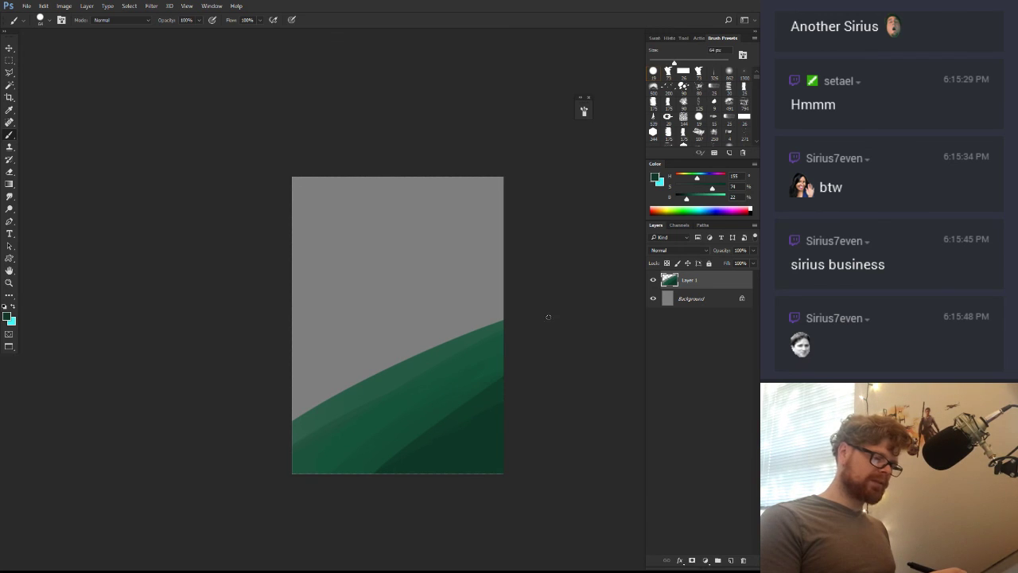
drag(699, 201, 706, 199)
drag(336, 447, 483, 349)
key(r)
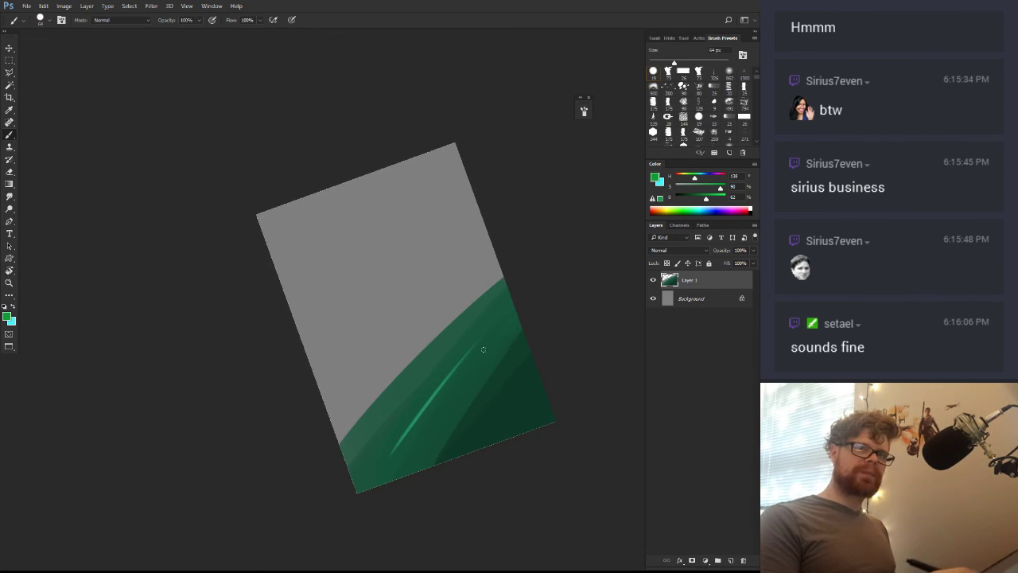
Paint broad bright green bands along the middle of the slope and its upper edge using a larger brush
drag(386, 467, 507, 331)
drag(397, 454, 483, 359)
mouse_move(390, 477)
mouse_down()
mouse_move(478, 386)
mouse_move(396, 479)
mouse_up()
mouse_move(435, 358)
mouse_down()
mouse_move(350, 455)
mouse_move(331, 434)
mouse_up()
key(r)
drag(565, 343, 584, 326)
drag(421, 359, 408, 367)
mouse_move(335, 455)
mouse_down()
mouse_move(444, 333)
mouse_move(435, 325)
mouse_up()
mouse_move(343, 433)
mouse_down()
mouse_move(453, 317)
mouse_move(277, 491)
mouse_up()
Paint long bright green streaks following the slope between the two highlight bands
key(e)
key(r)
drag(566, 314, 552, 357)
key(b)
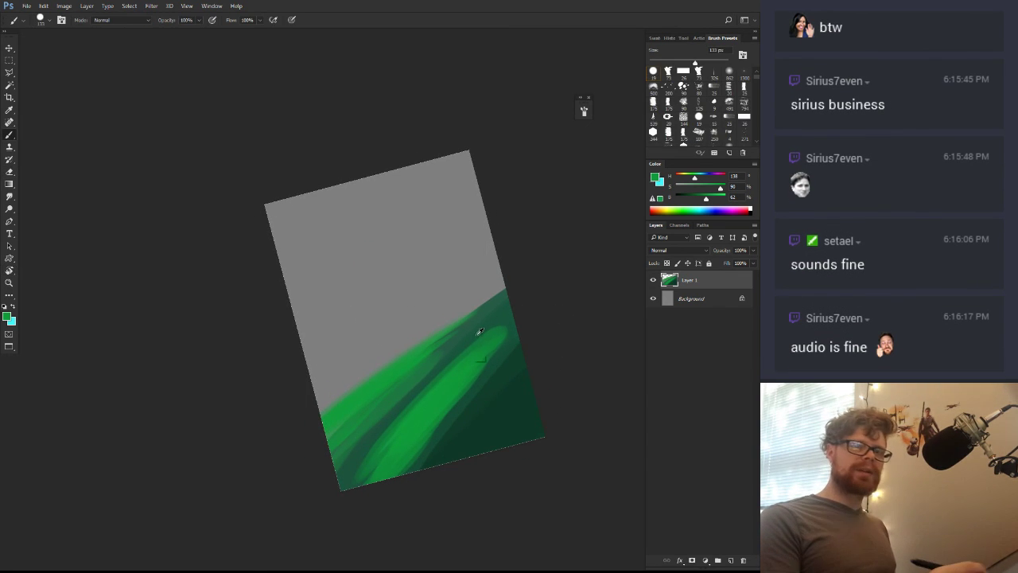
drag(383, 414, 437, 358)
drag(357, 428, 449, 337)
drag(333, 449, 385, 402)
Sample the dark green from the slope, straighten the canvas view and paint a small bush on the slope's upper right crest
alt+click(479, 317)
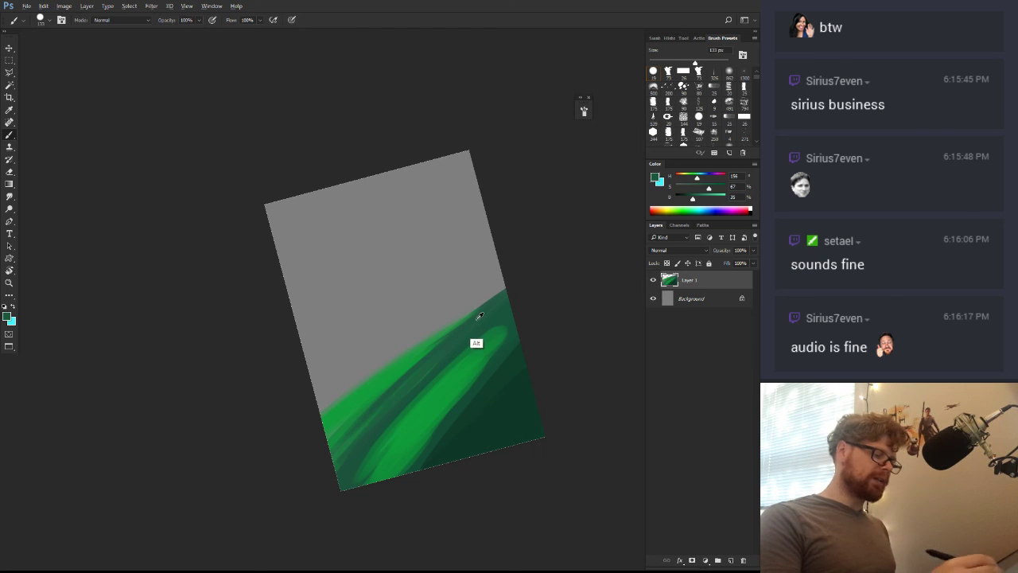
key(r)
drag(554, 314, 550, 341)
key(b)
drag(491, 317, 507, 313)
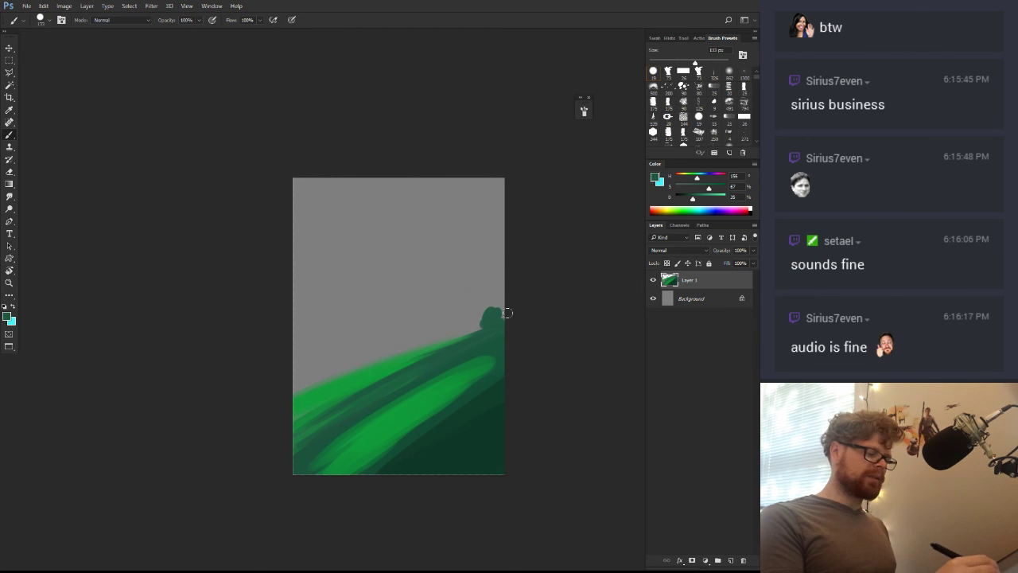
Add a layer directly above the Background and fill the sky with overlapping gradients in the bright cyan swatch colour
click(692, 299)
click(730, 560)
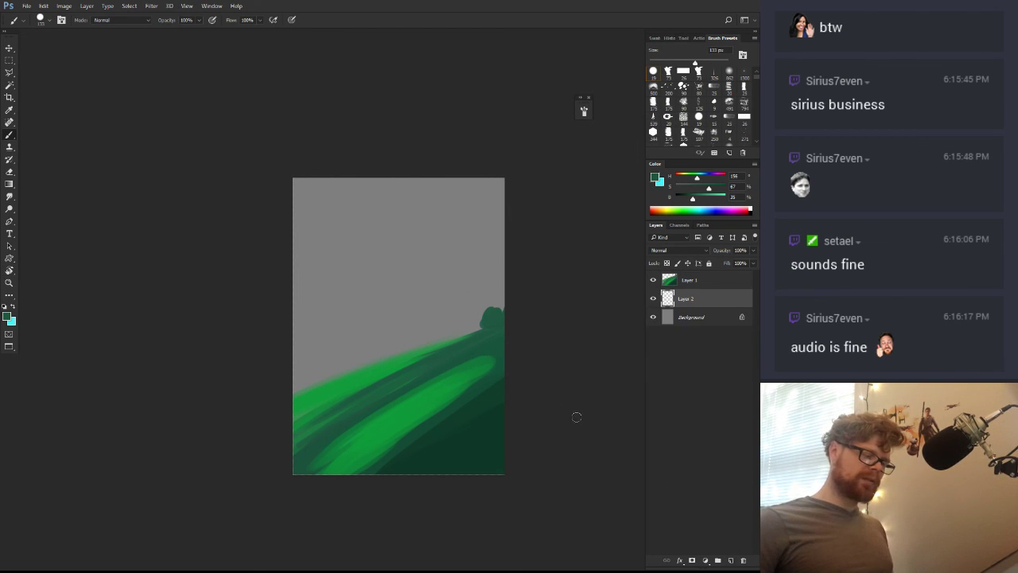
key(z)
drag(448, 351, 479, 350)
key(b)
key(x)
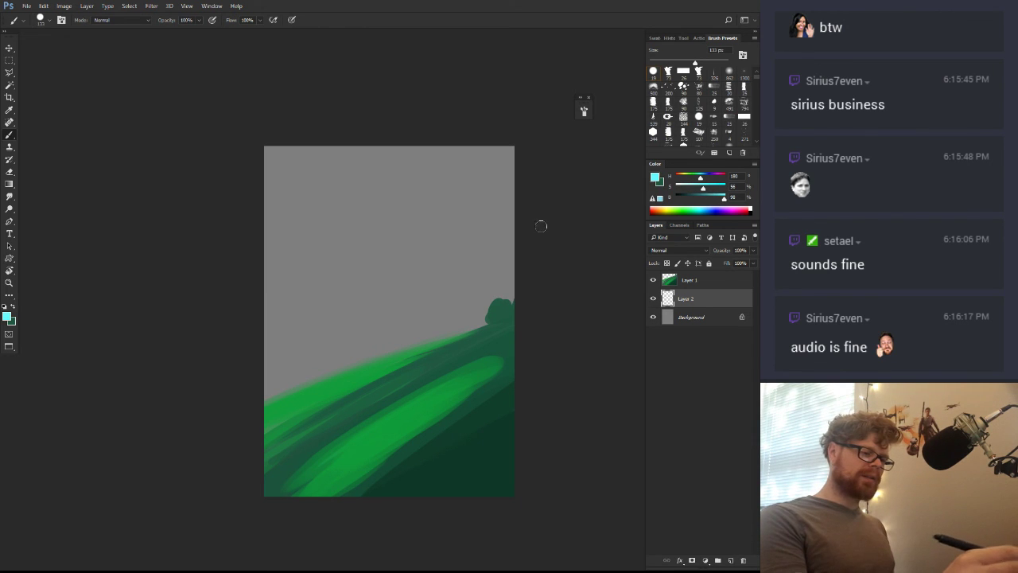
key(g)
mouse_move(422, 318)
mouse_down()
mouse_move(484, 199)
mouse_move(497, 200)
mouse_up()
drag(295, 341, 370, 124)
drag(445, 241, 547, 62)
drag(466, 182, 507, 143)
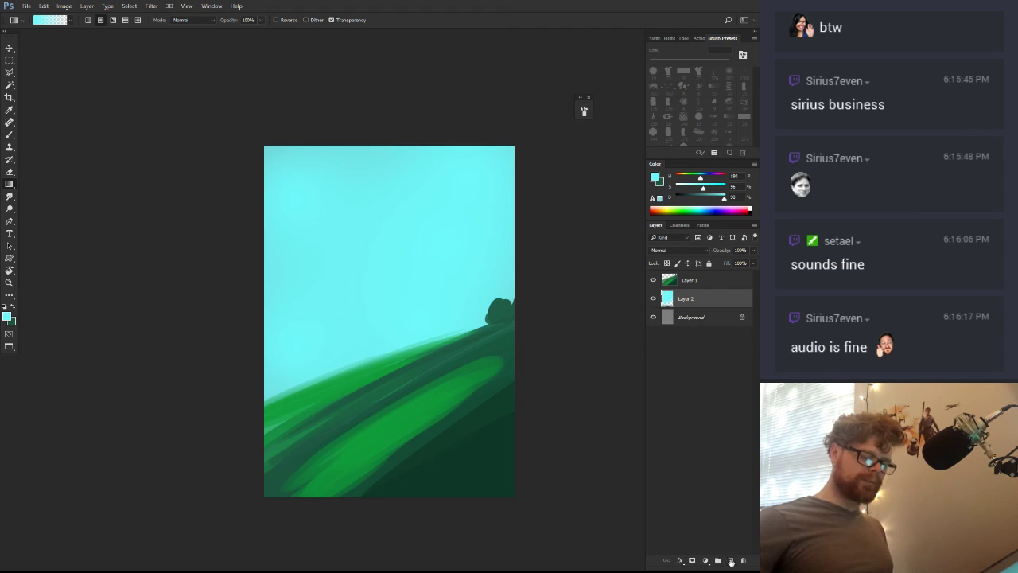
On a new layer above the sky, paint large rounded clouds in pale blue, hue 201, 18% saturation and 96% brightness
key(ctrl+shift+alt+n)
key(b)
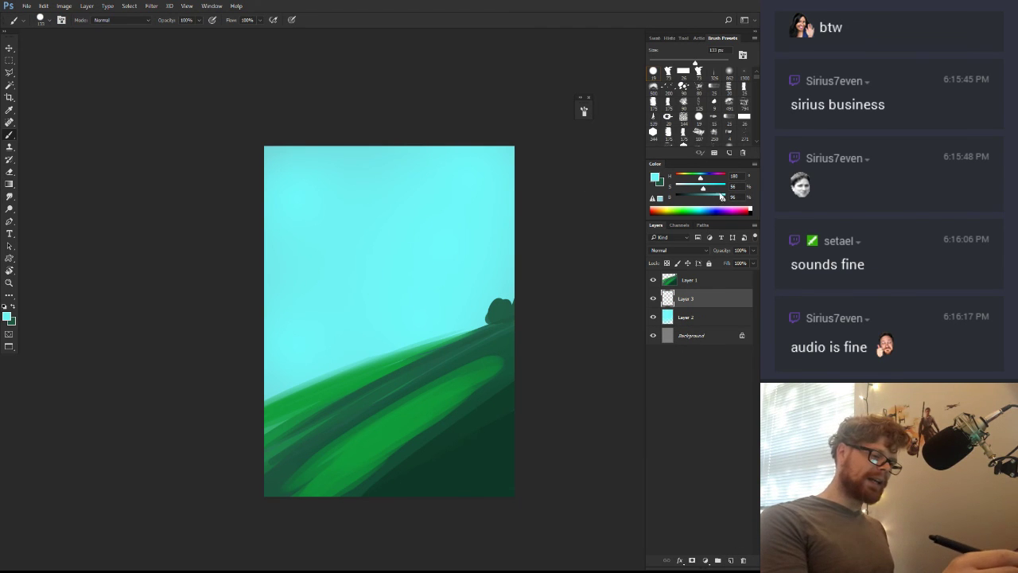
drag(702, 189, 692, 190)
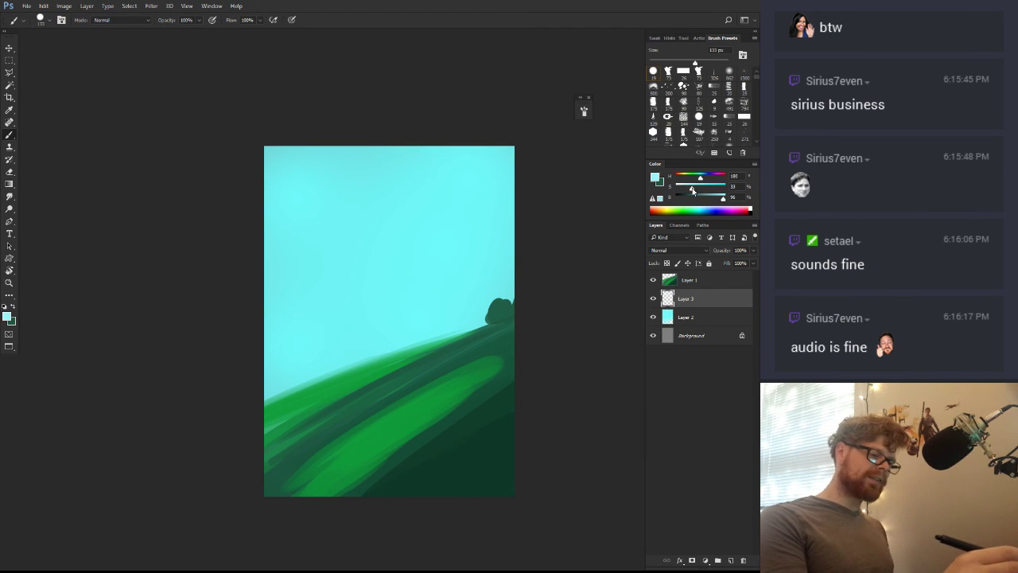
alt+right_click(441, 288)
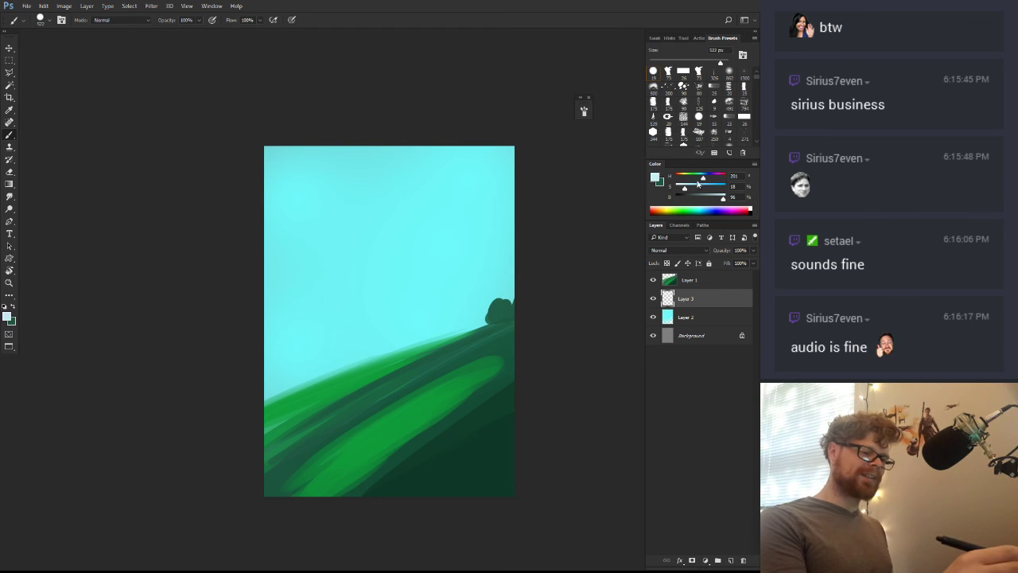
mouse_move(466, 262)
mouse_down()
mouse_move(481, 262)
mouse_move(466, 291)
mouse_up()
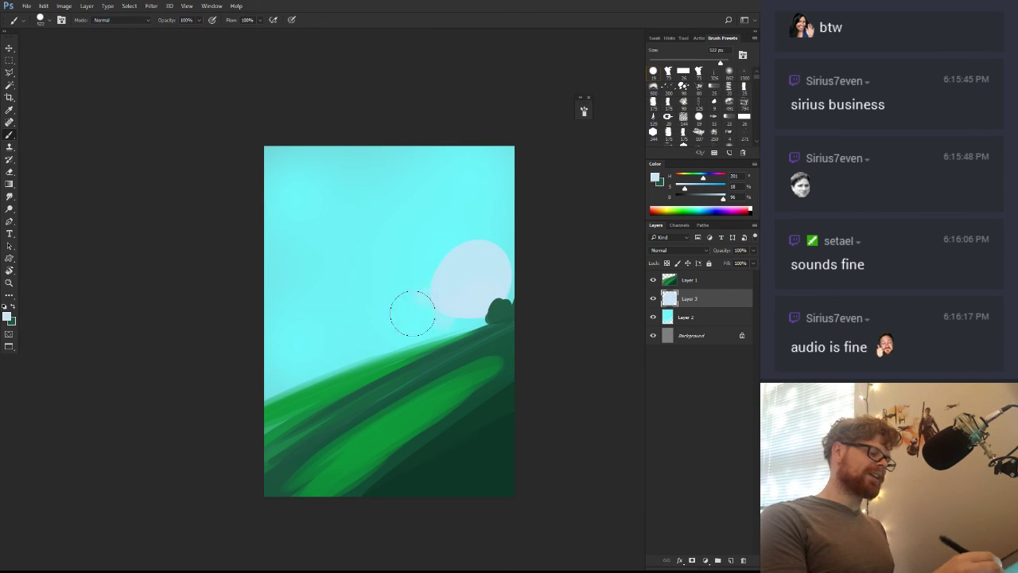
mouse_move(412, 312)
mouse_down()
mouse_move(378, 275)
mouse_move(368, 282)
mouse_move(418, 310)
mouse_move(359, 339)
mouse_move(285, 255)
mouse_move(260, 267)
mouse_move(305, 313)
mouse_move(299, 353)
mouse_move(289, 339)
mouse_move(305, 403)
mouse_up()
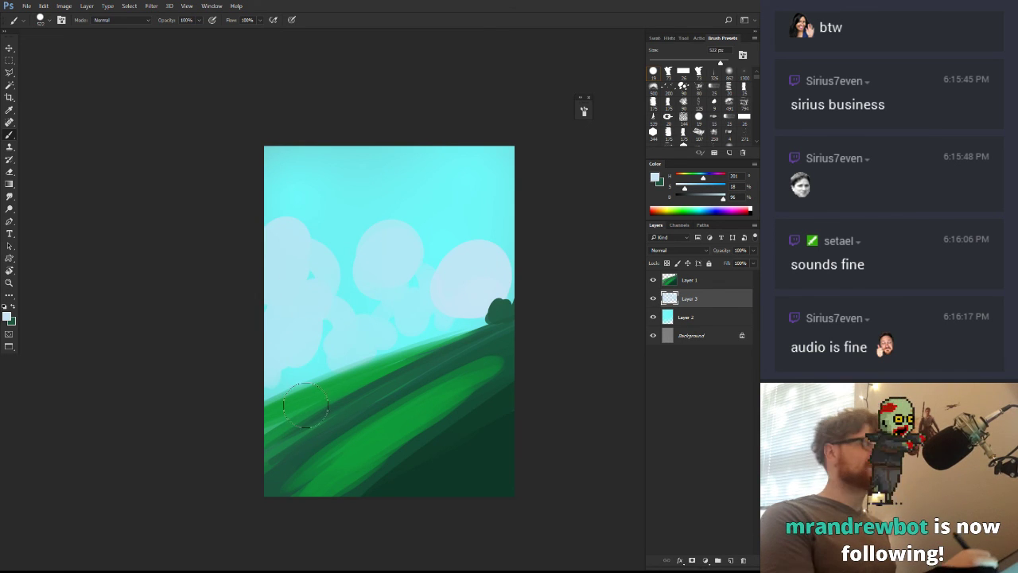
mouse_move(325, 340)
mouse_down()
mouse_move(289, 366)
mouse_move(309, 332)
mouse_move(288, 368)
mouse_up()
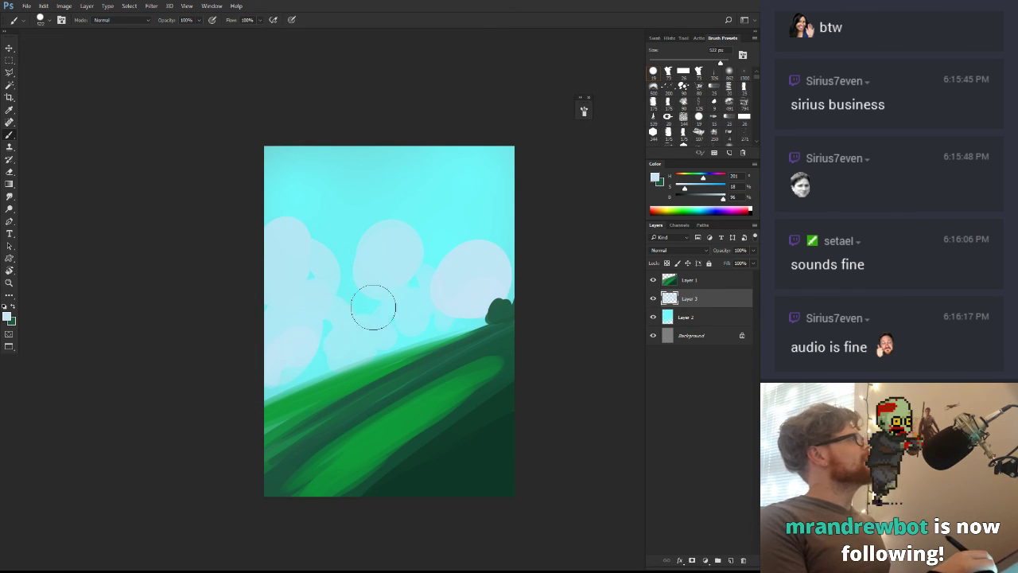
mouse_move(373, 307)
mouse_down()
mouse_move(366, 280)
mouse_move(340, 297)
mouse_move(399, 326)
mouse_move(293, 326)
mouse_move(272, 311)
mouse_up()
drag(402, 269, 378, 269)
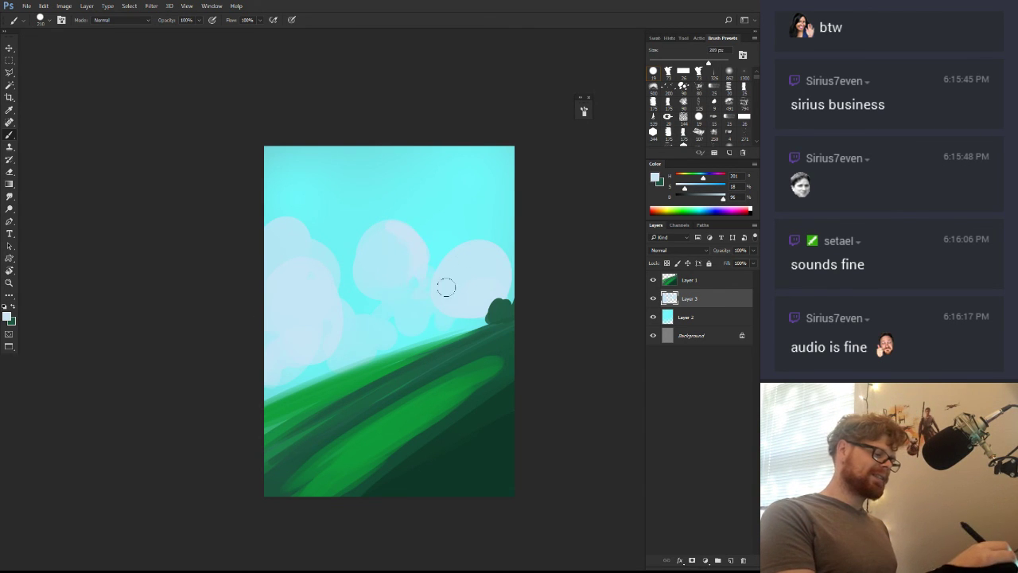
Enlarge the right and middle clouds with rounded pale blue strokes, adjusting the brush size between strokes
drag(499, 245, 513, 270)
mouse_move(470, 234)
mouse_down()
mouse_move(487, 235)
mouse_move(463, 231)
mouse_move(483, 264)
mouse_up()
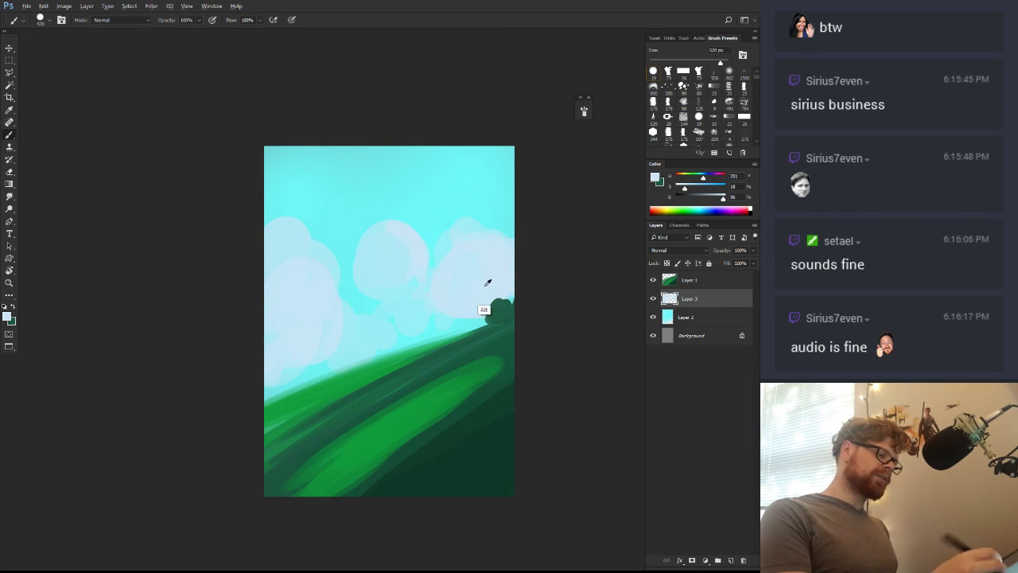
drag(484, 309, 457, 313)
drag(454, 241, 482, 242)
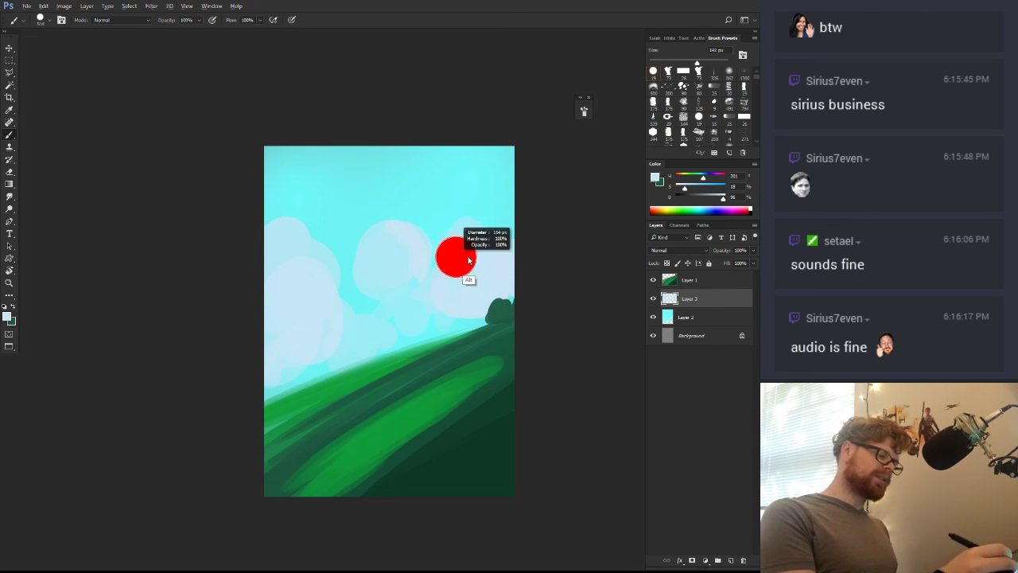
mouse_move(416, 225)
mouse_down()
mouse_move(389, 212)
mouse_move(426, 289)
mouse_up()
Sample tones from the clouds to shade the middle cloud's left side and round out the upper left cloud
alt+click(381, 253)
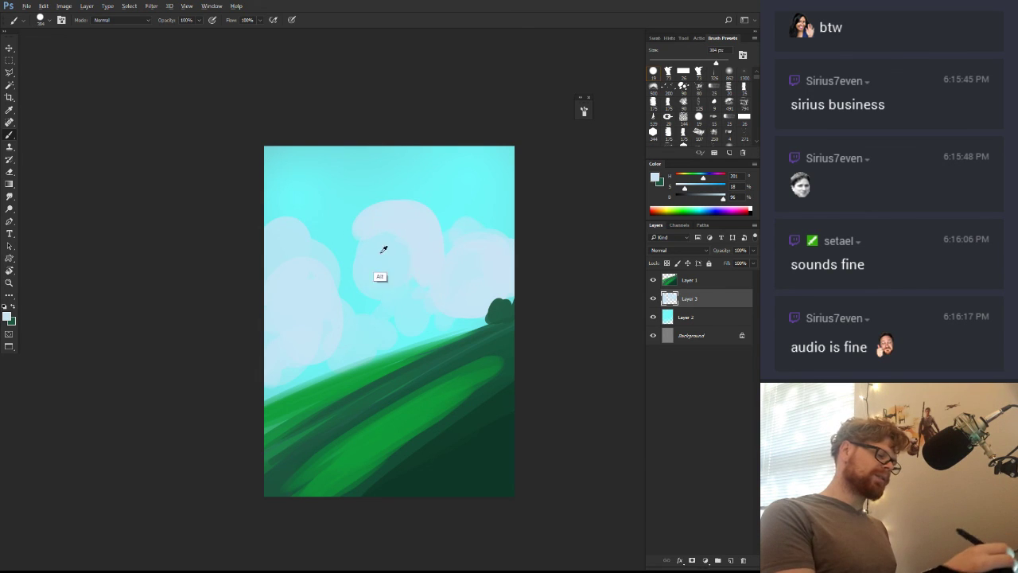
drag(347, 261, 349, 278)
alt+click(377, 212)
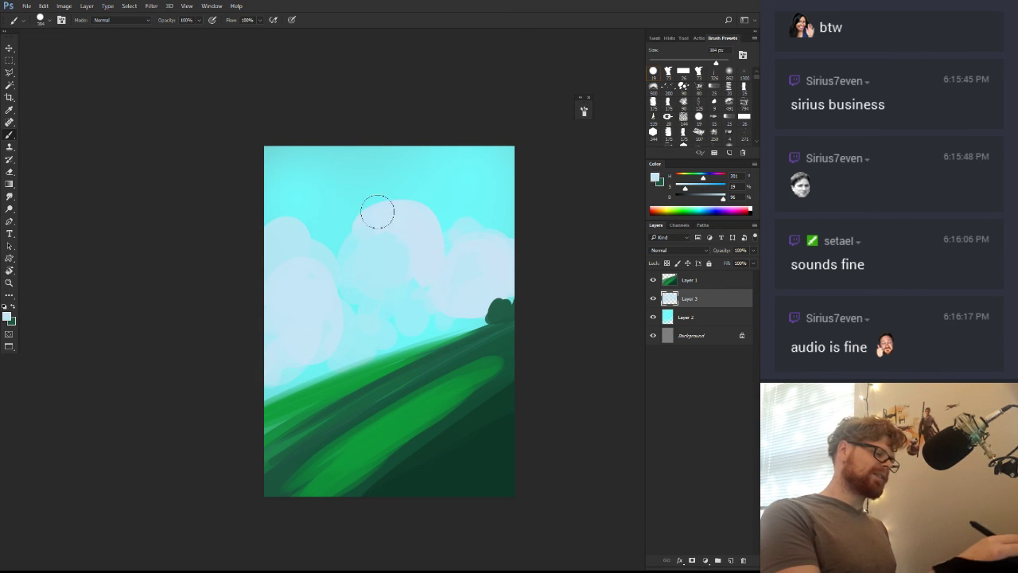
alt+click(316, 263)
drag(303, 215, 270, 211)
Sample the light tone of the right cloud and touch up that cloud with it
mouse_move(502, 356)
mouse_down()
mouse_move(441, 415)
mouse_move(473, 423)
mouse_move(425, 351)
mouse_up()
drag(416, 348, 441, 344)
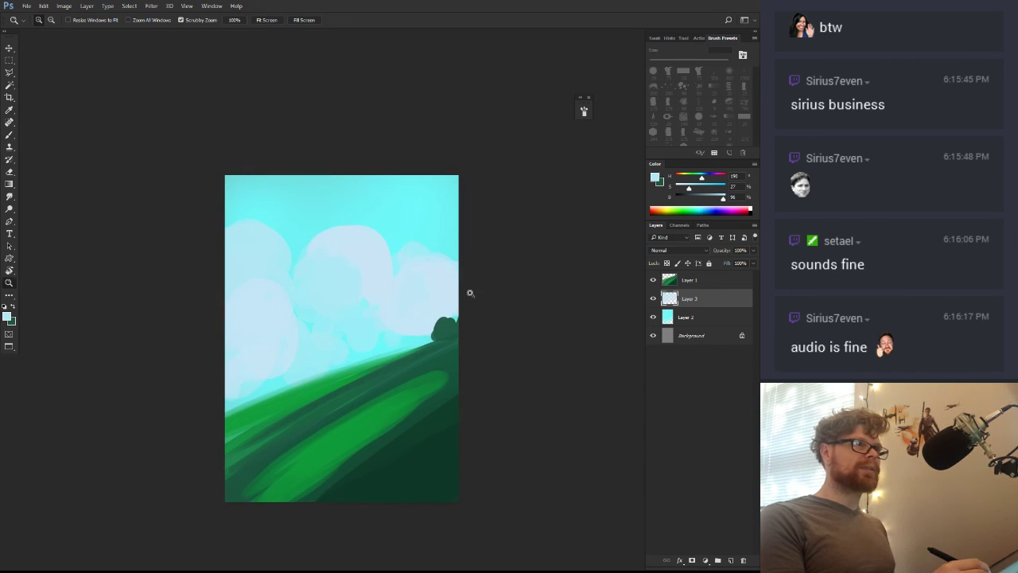
key(b)
alt+click(427, 284)
drag(427, 284, 443, 283)
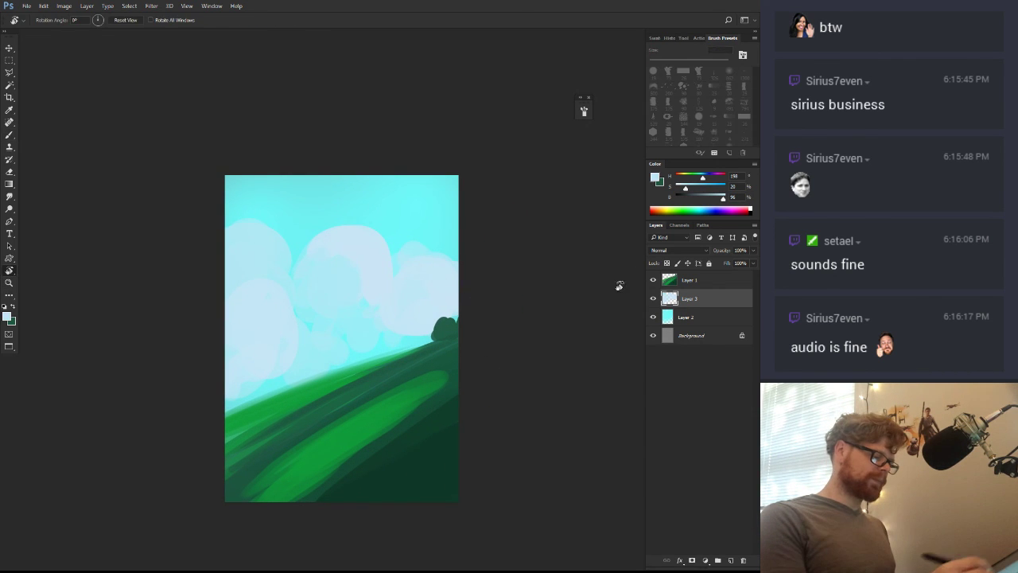
Try deepening the sky with a teal gradient at 66% brightness on a new layer above the clouds, blended in Overlay mode
alt+click(410, 213)
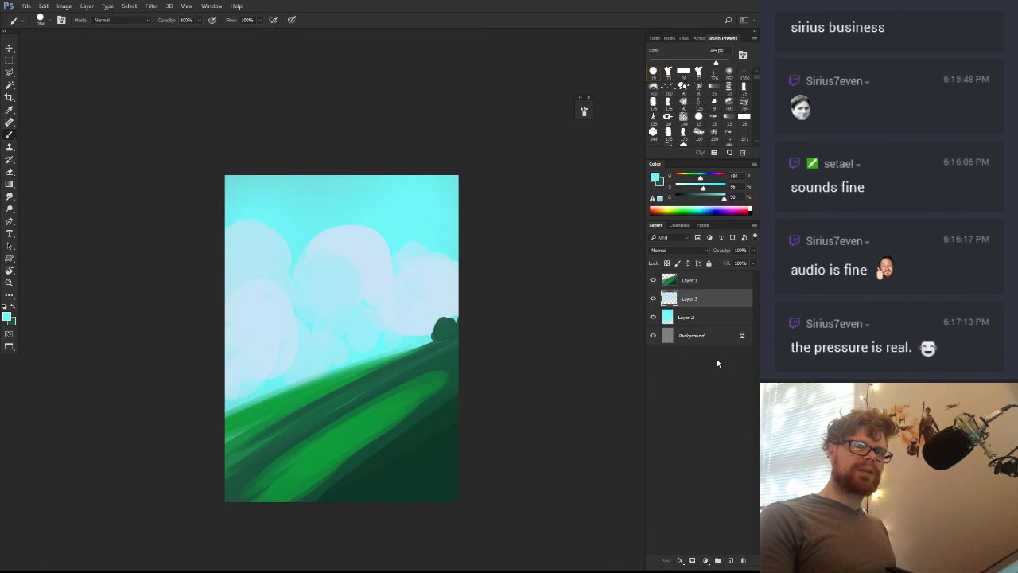
click(730, 559)
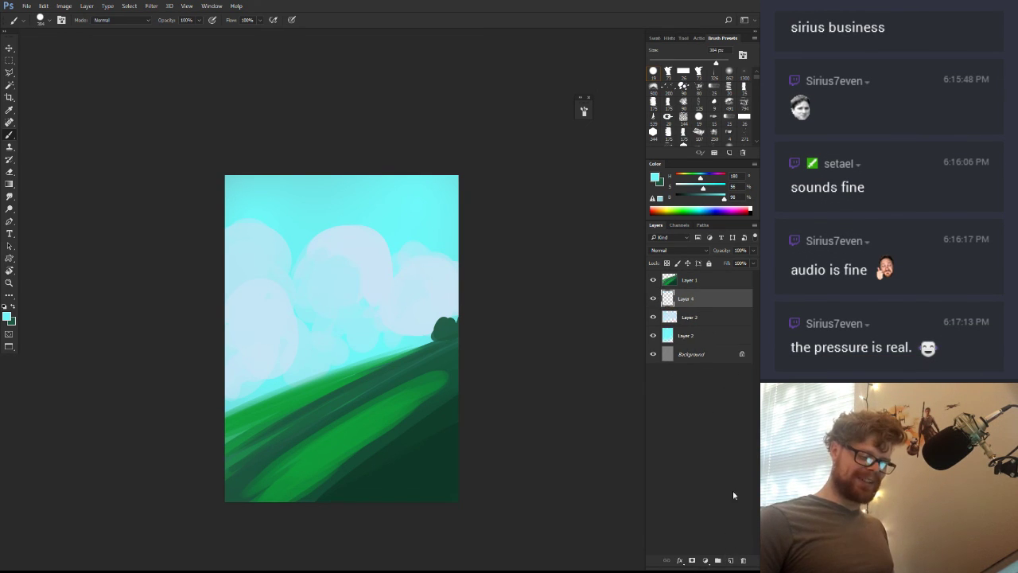
click(706, 200)
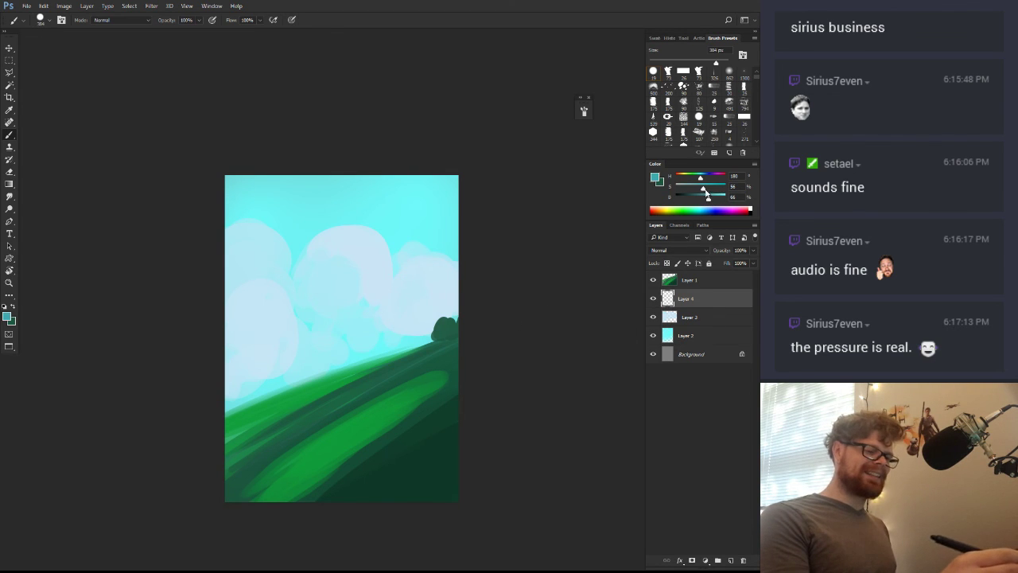
key(g)
drag(410, 155, 321, 357)
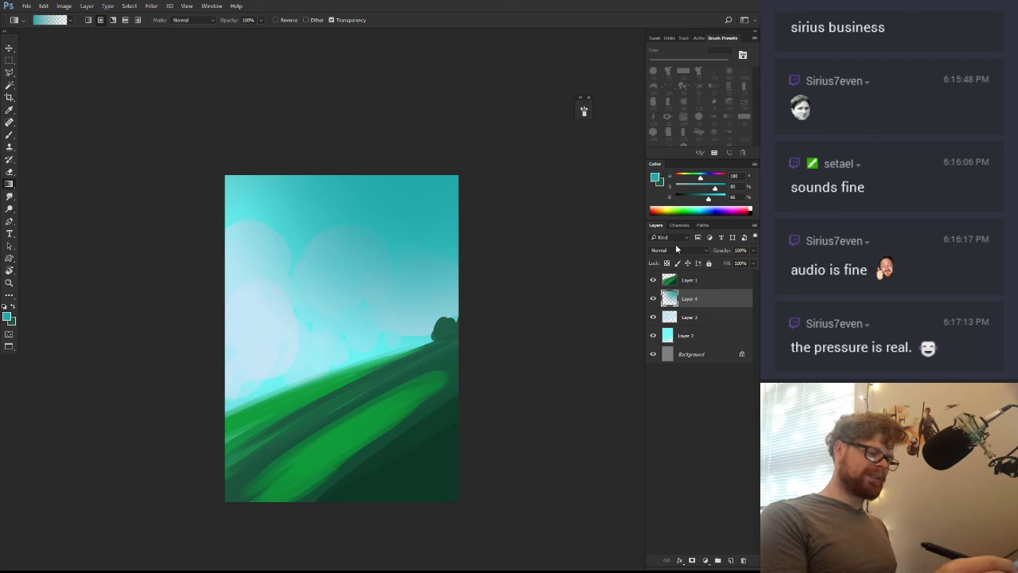
click(676, 249)
click(670, 354)
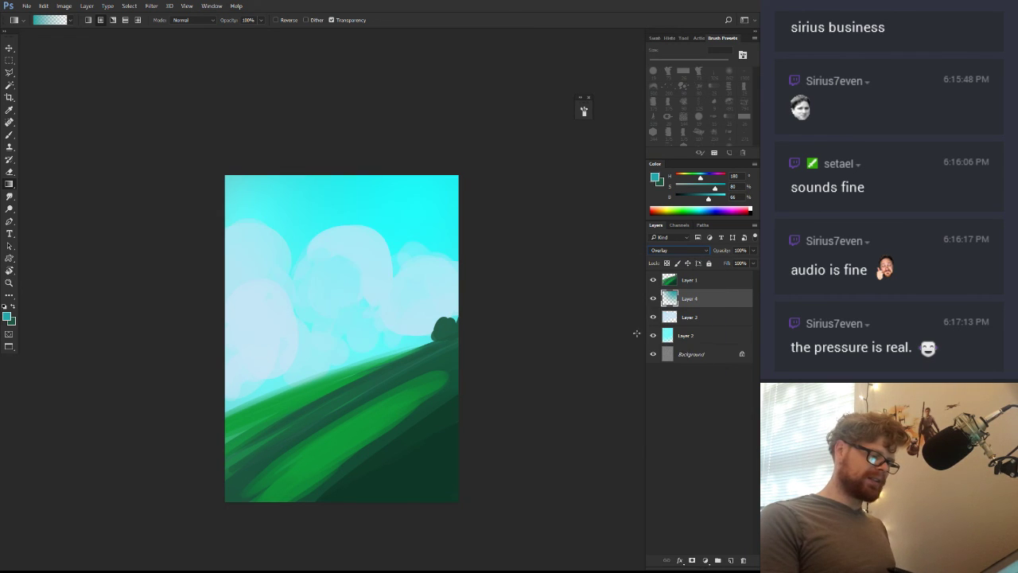
Compare the picture with and without the teal gradient layer, and delete that layer
click(653, 298)
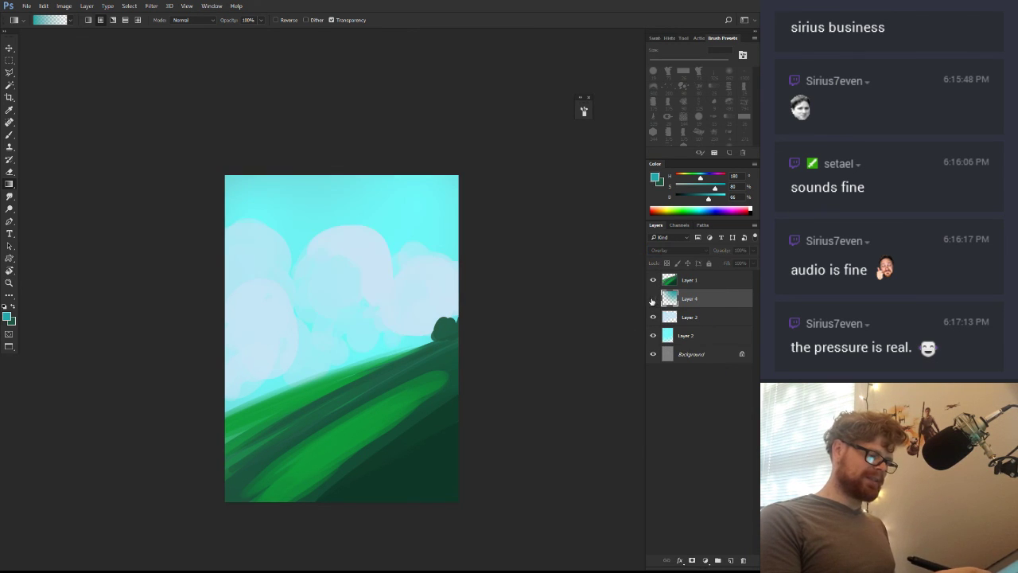
click(654, 298)
drag(700, 299, 744, 560)
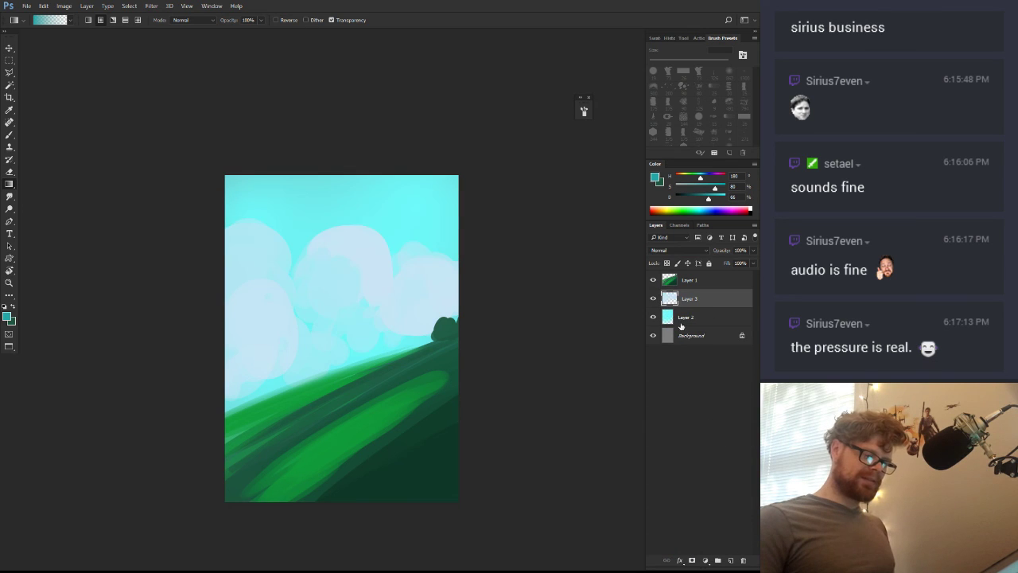
Try darkening the cyan sky layer by raising the black input point in Curves
click(678, 318)
key(ctrl+m)
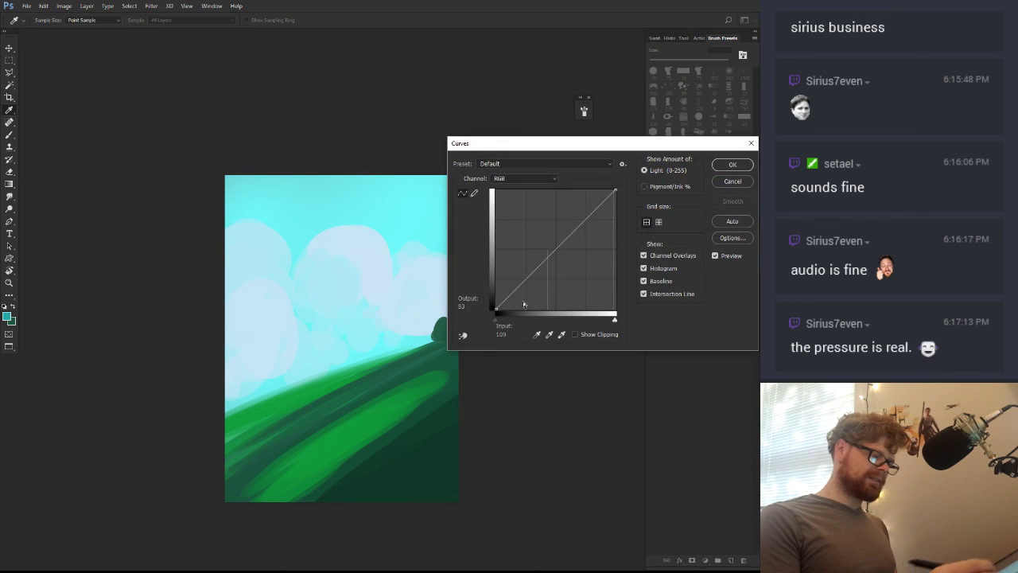
drag(494, 317, 510, 318)
key(Return)
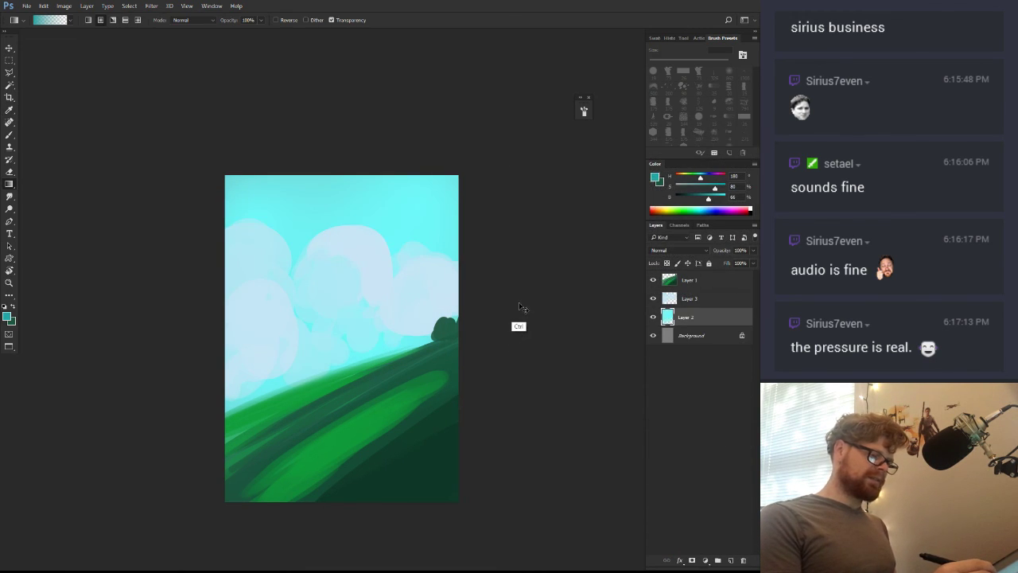
Darken the sky layer with a Hue/Saturation adjustment, setting lightness to -19 and saturation to about +20
key(ctrl+u)
drag(409, 135, 596, 190)
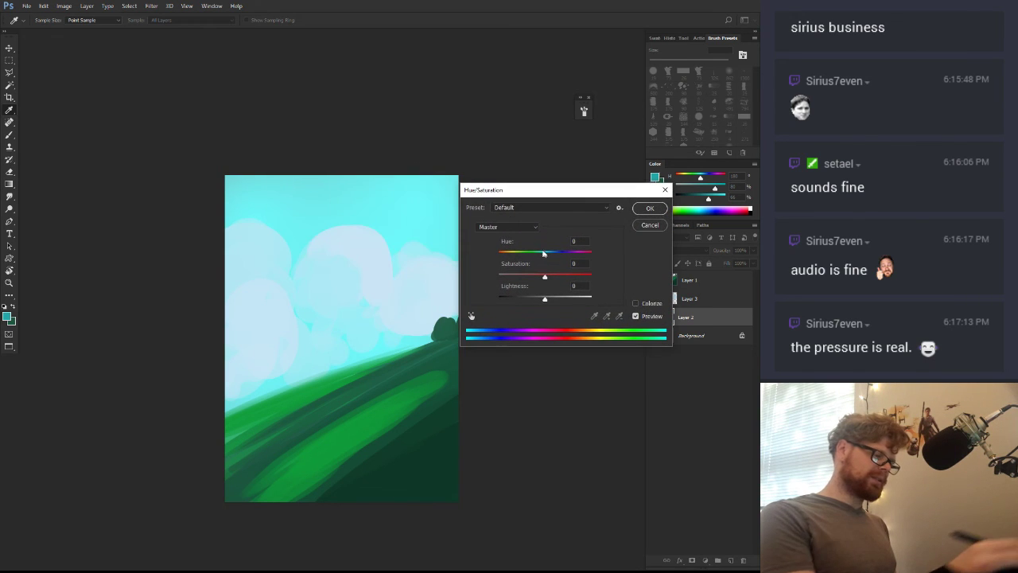
drag(544, 298, 538, 303)
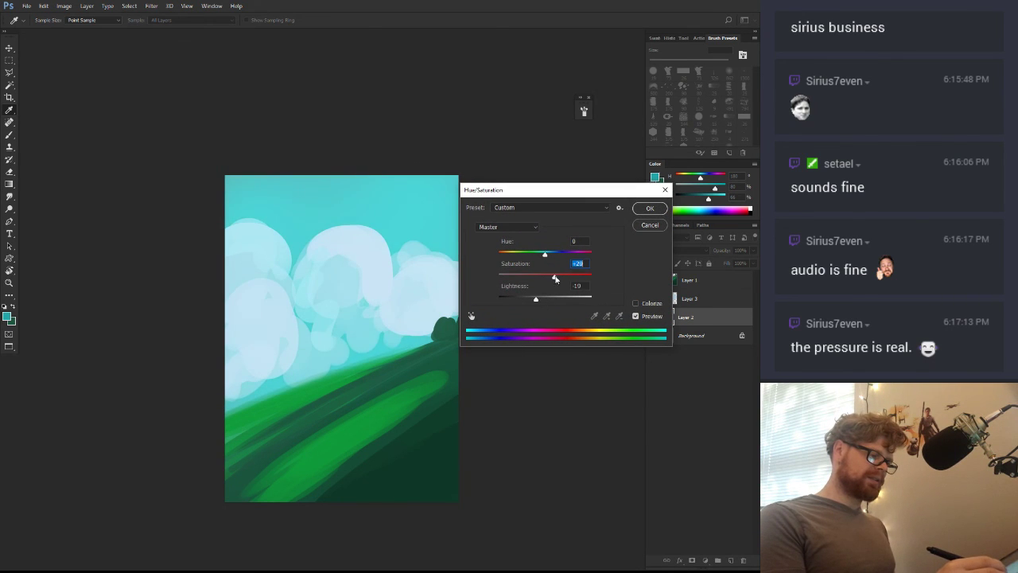
drag(545, 254, 545, 256)
click(649, 208)
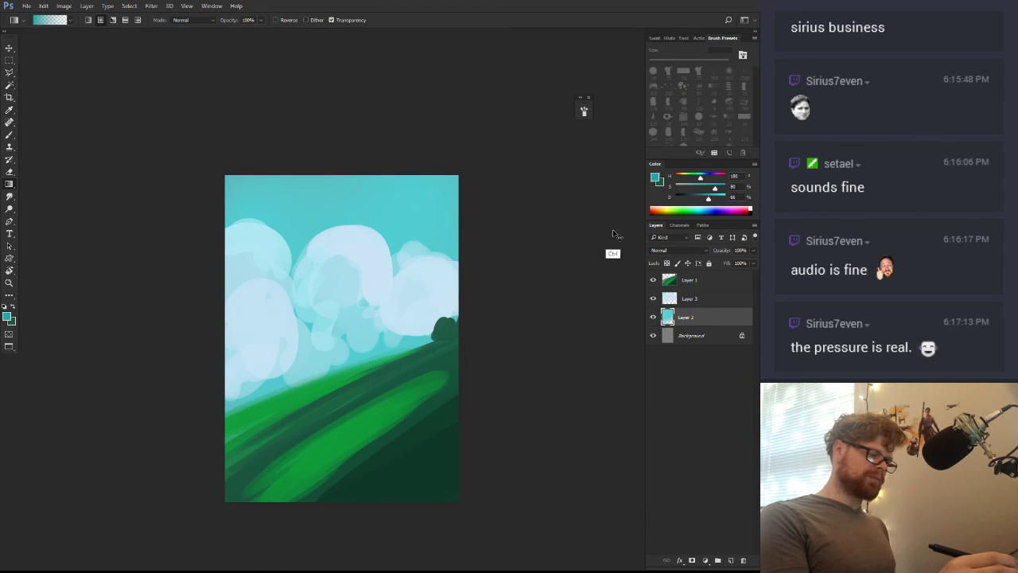
Shift the sky layer's hue towards blue with another Hue/Saturation adjustment
key(ctrl+u)
drag(545, 255, 551, 255)
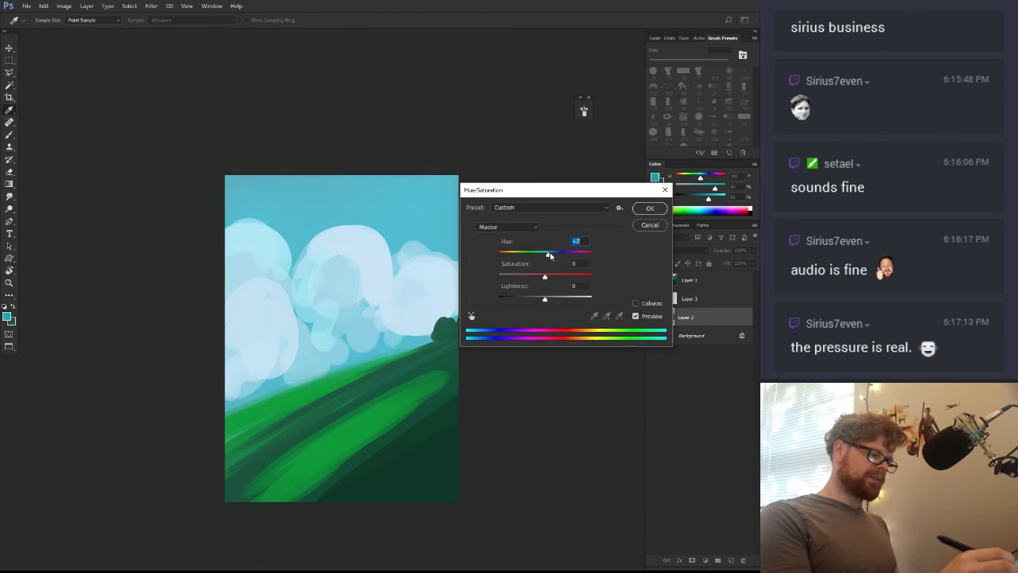
click(641, 209)
On the cloud layer, sample a light blue between the clouds and paint soft shadow areas across their lower and inner parts
click(689, 298)
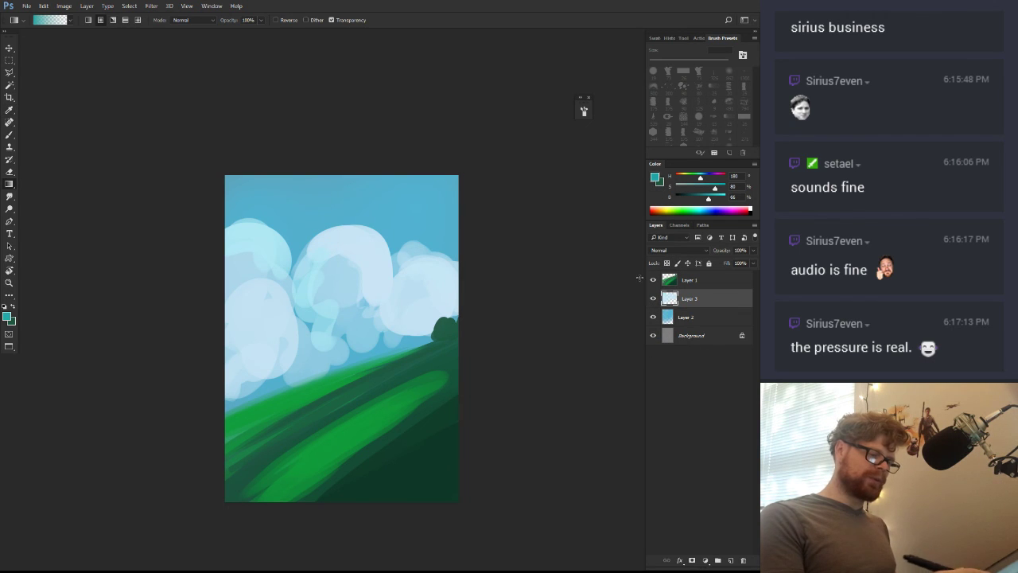
key(b)
alt+click(353, 302)
mouse_move(301, 300)
mouse_down()
mouse_move(337, 336)
mouse_move(315, 332)
mouse_move(330, 356)
mouse_move(376, 326)
mouse_move(259, 386)
mouse_move(244, 364)
mouse_move(417, 331)
mouse_move(406, 328)
mouse_up()
drag(310, 275, 339, 272)
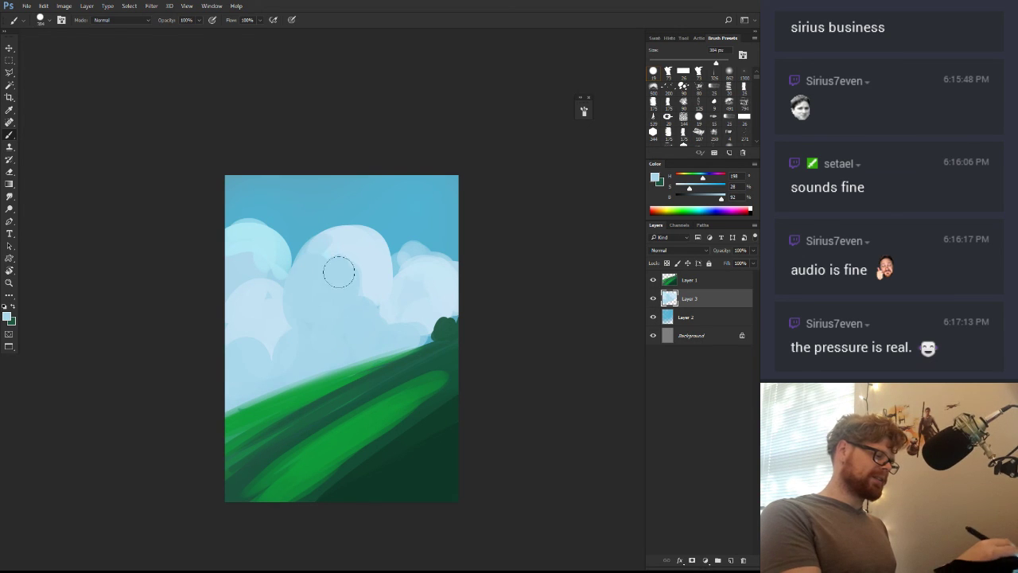
mouse_move(426, 277)
mouse_down()
mouse_move(422, 307)
mouse_move(493, 265)
mouse_up()
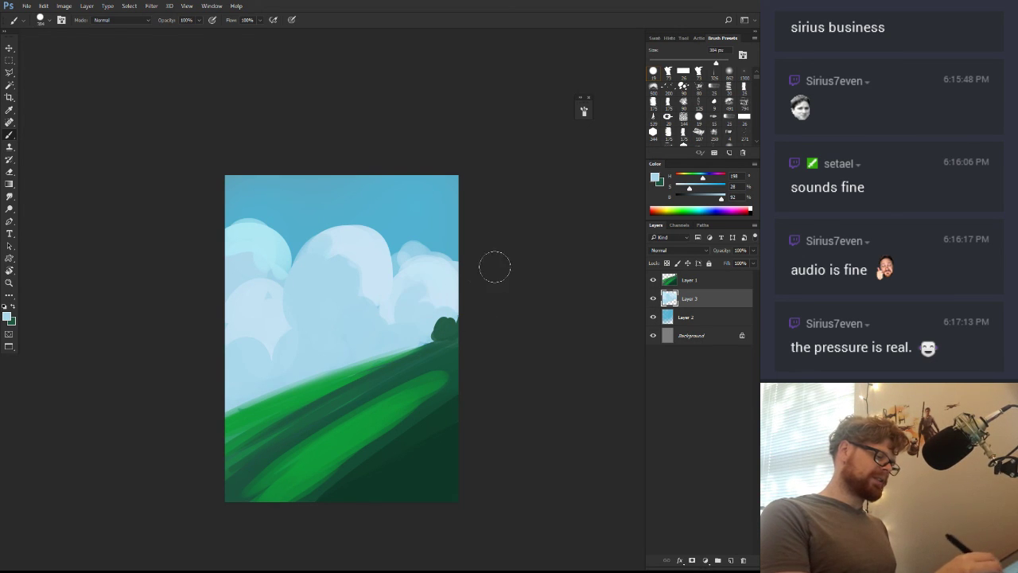
Lasso a large rounded shape around the right-hand cloud and paint it with a soft round brush, pale above fading to darker blue below
key(l)
key(shift+l)
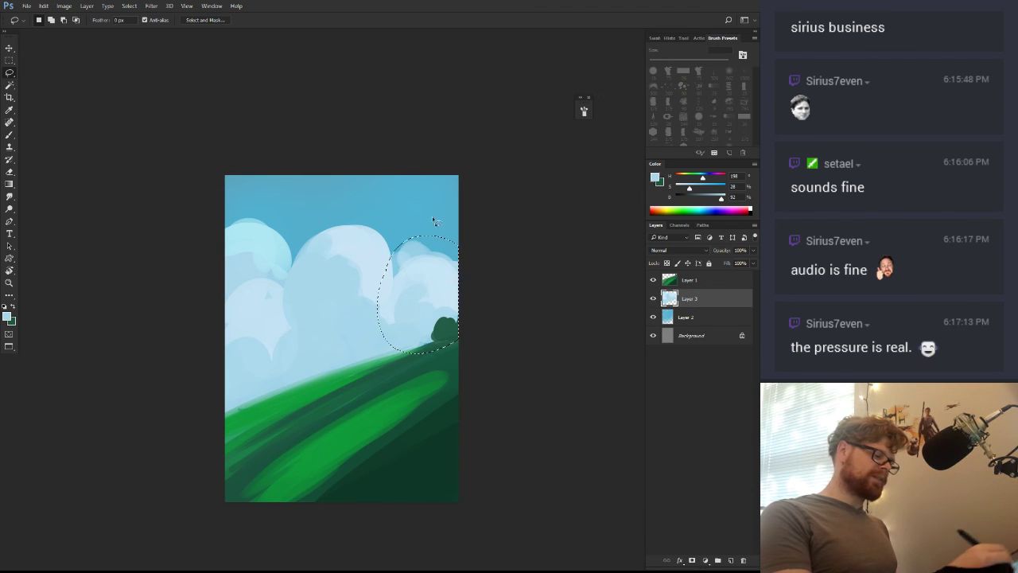
key(b)
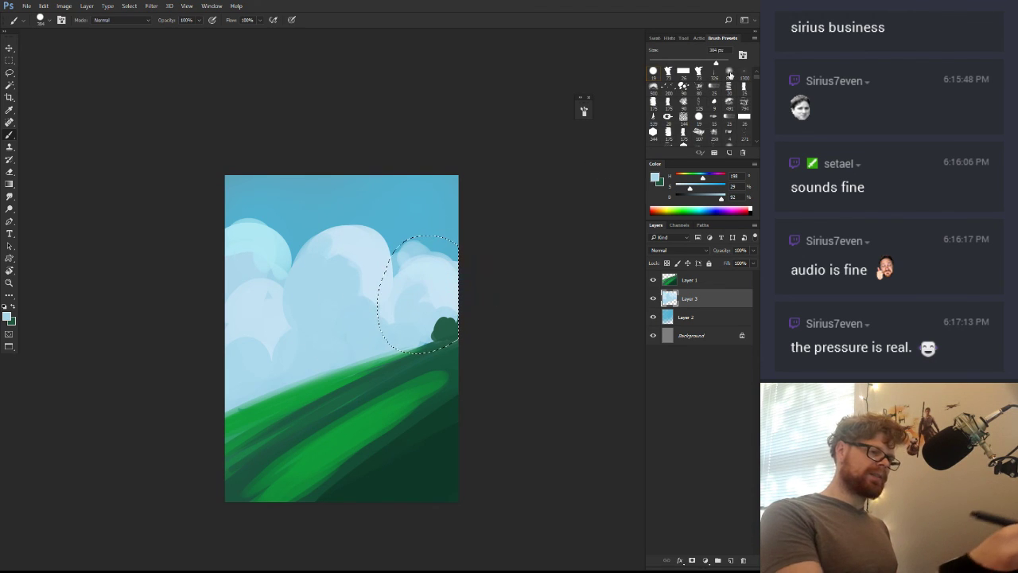
click(730, 74)
drag(392, 289, 403, 291)
drag(429, 352, 466, 345)
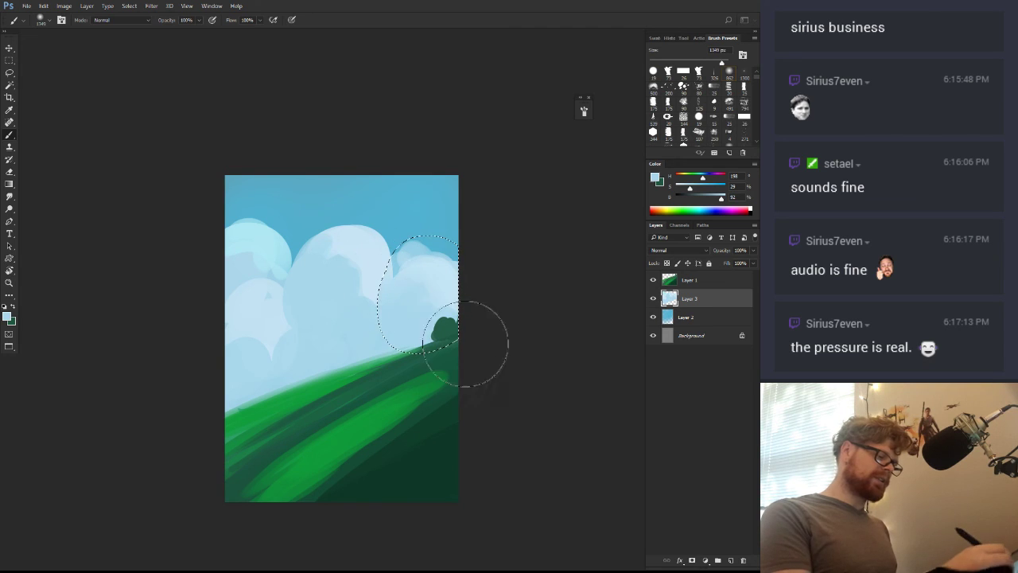
click(696, 188)
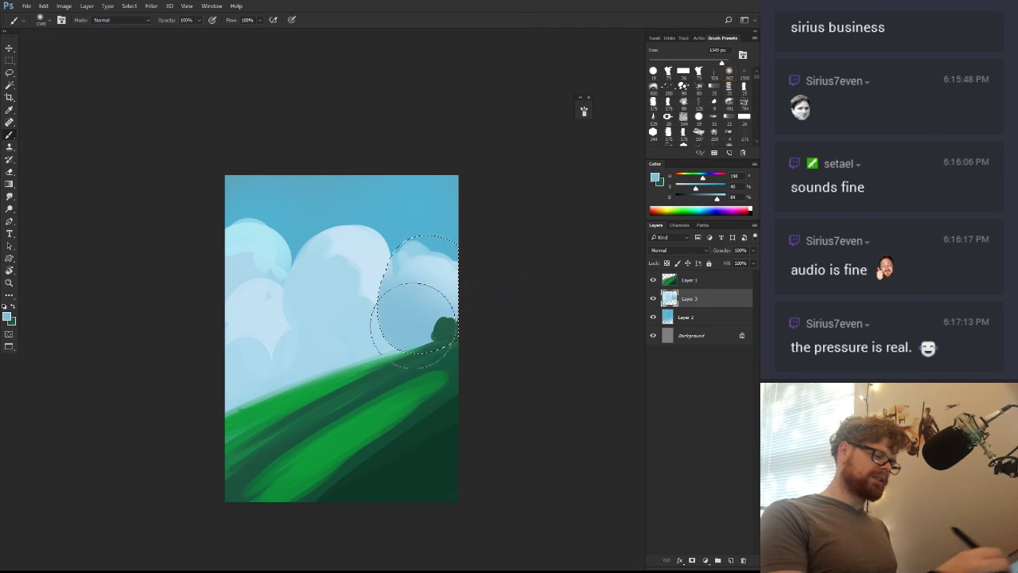
drag(440, 263, 428, 265)
mouse_move(430, 266)
mouse_down()
mouse_move(404, 275)
mouse_move(461, 249)
mouse_move(409, 255)
mouse_up()
Sample light and mid blues from the clouds and refine the soft shading across the upper and lower parts of the right-hand cloud
alt+click(360, 280)
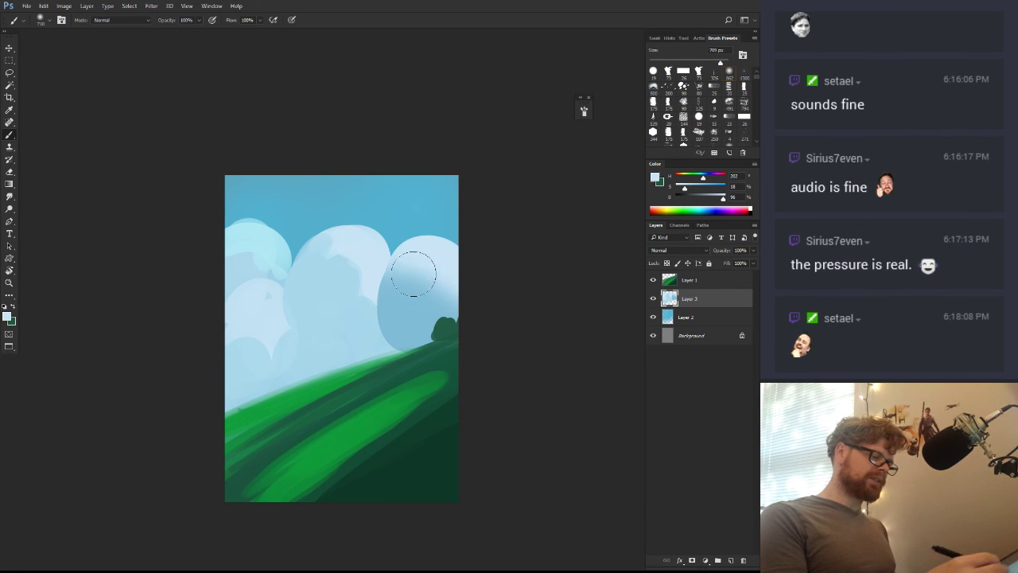
mouse_move(417, 291)
mouse_down()
mouse_move(400, 266)
mouse_move(420, 307)
mouse_up()
key(ctrl+alt+z)
key(ctrl+alt+z)
alt+click(423, 304)
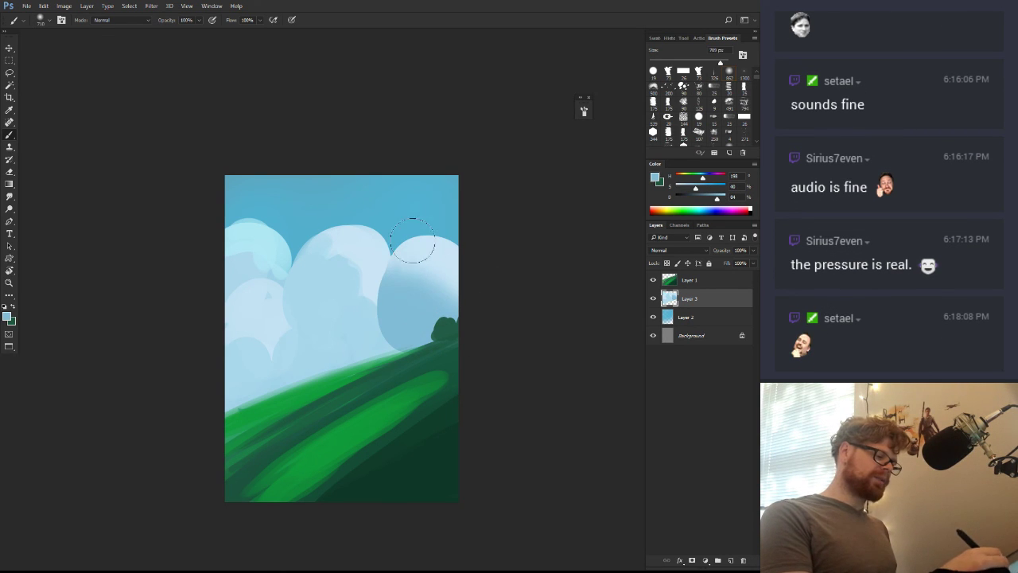
drag(414, 244, 388, 277)
alt+click(443, 272)
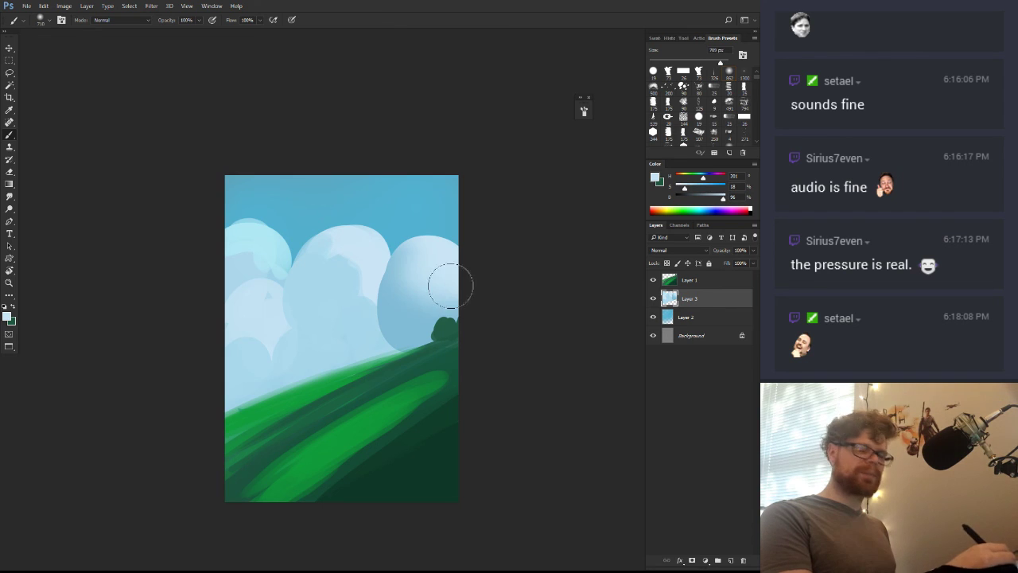
alt+click(409, 291)
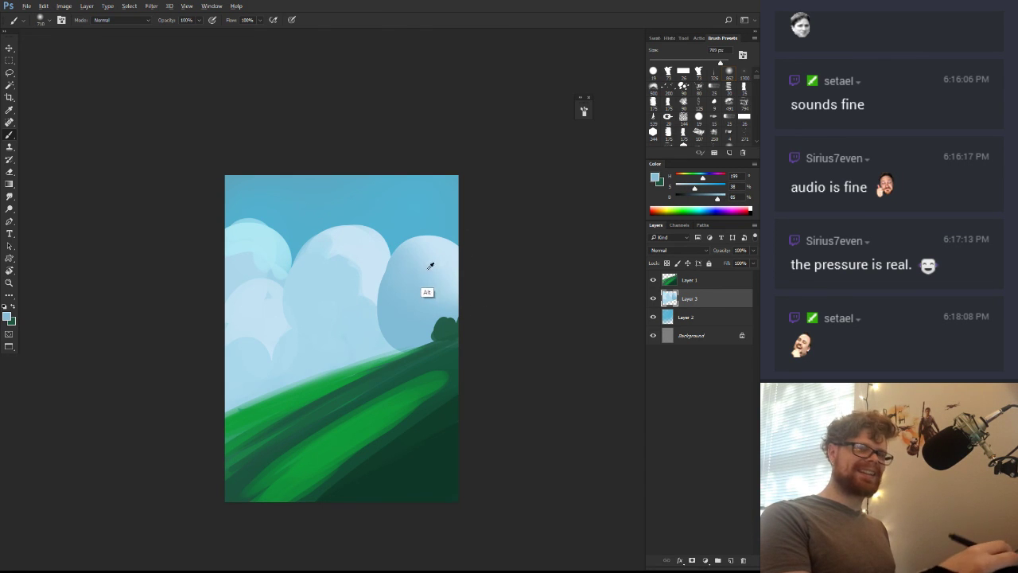
alt+click(430, 270)
mouse_move(440, 275)
mouse_down()
mouse_move(414, 277)
mouse_move(402, 309)
mouse_up()
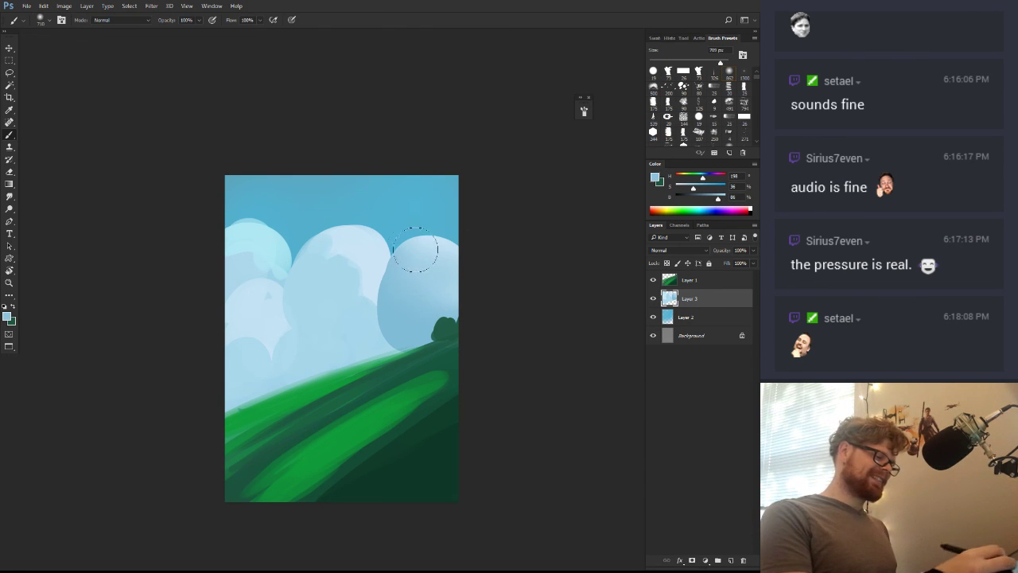
Lasso a small rounded puff on top of the middle cloud and paint it with soft light and shadow blues, clearing the selection
key(l)
drag(396, 253, 348, 225)
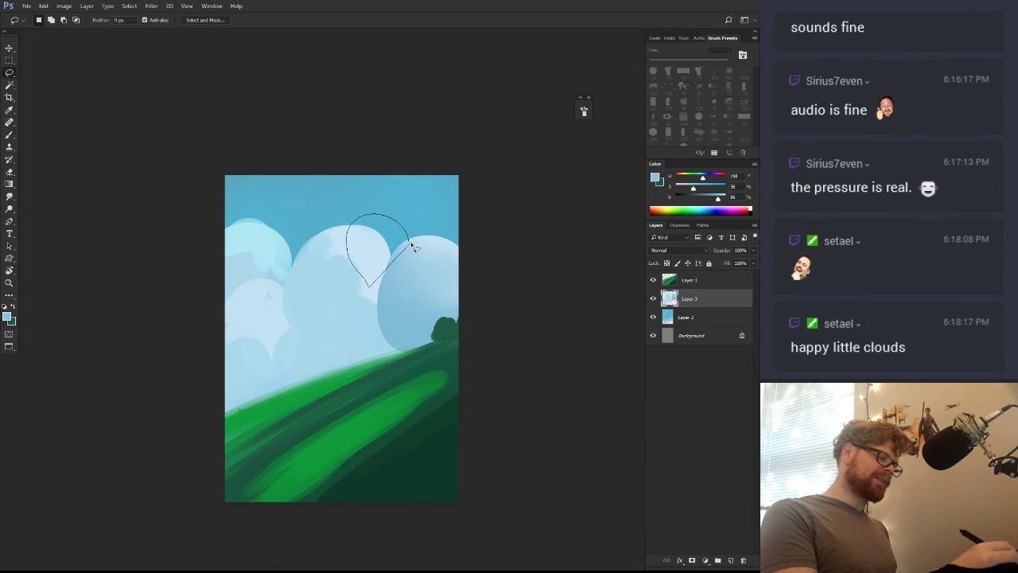
drag(413, 248, 411, 241)
key(b)
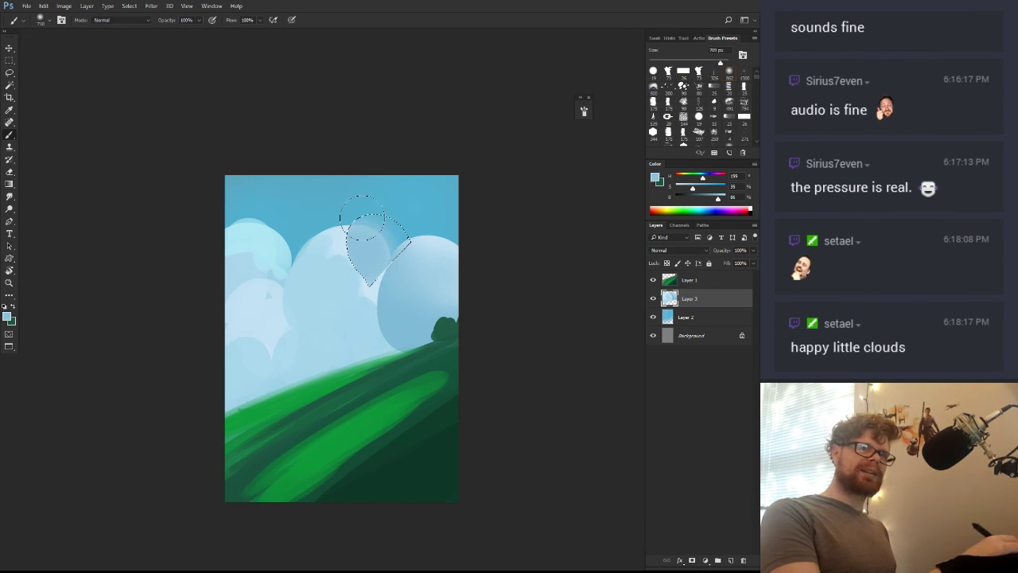
alt+click(438, 275)
drag(400, 229, 373, 261)
alt+click(328, 269)
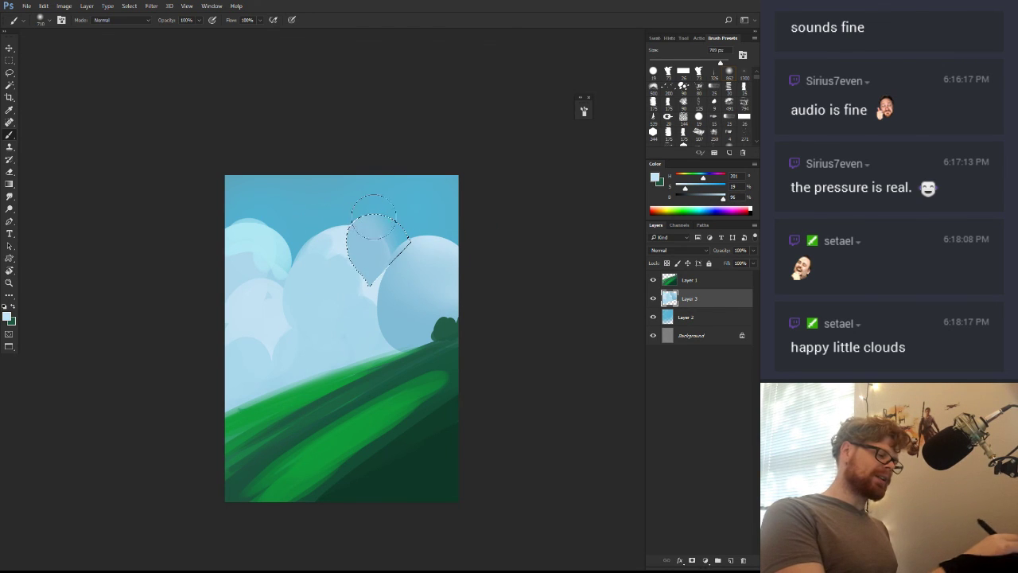
drag(374, 222, 400, 218)
key(ctrl+d)
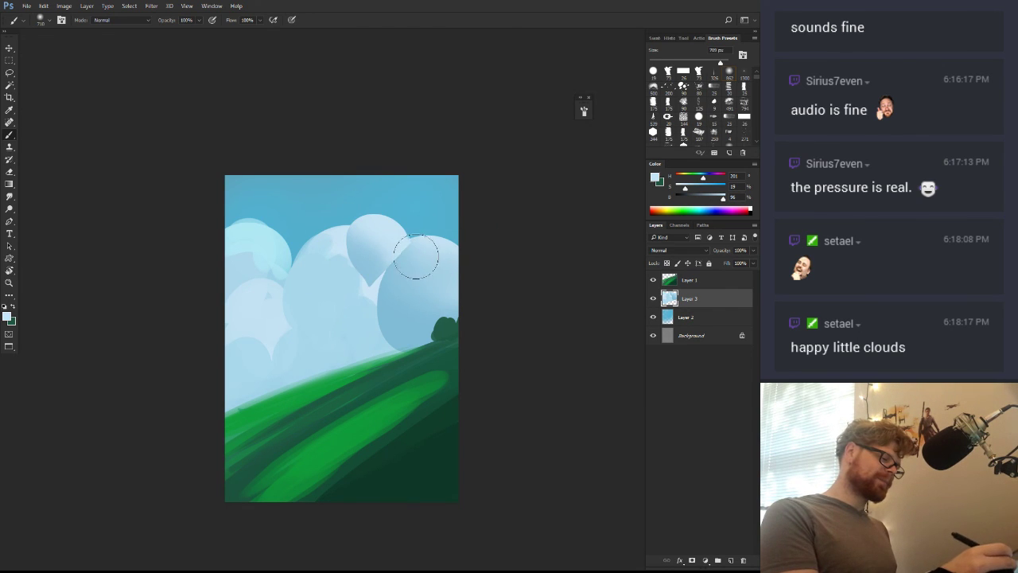
Lasso an arched shape below the small puff, down to the slope, and shade it with a soft darker blue
drag(415, 256, 386, 269)
alt+click(405, 263)
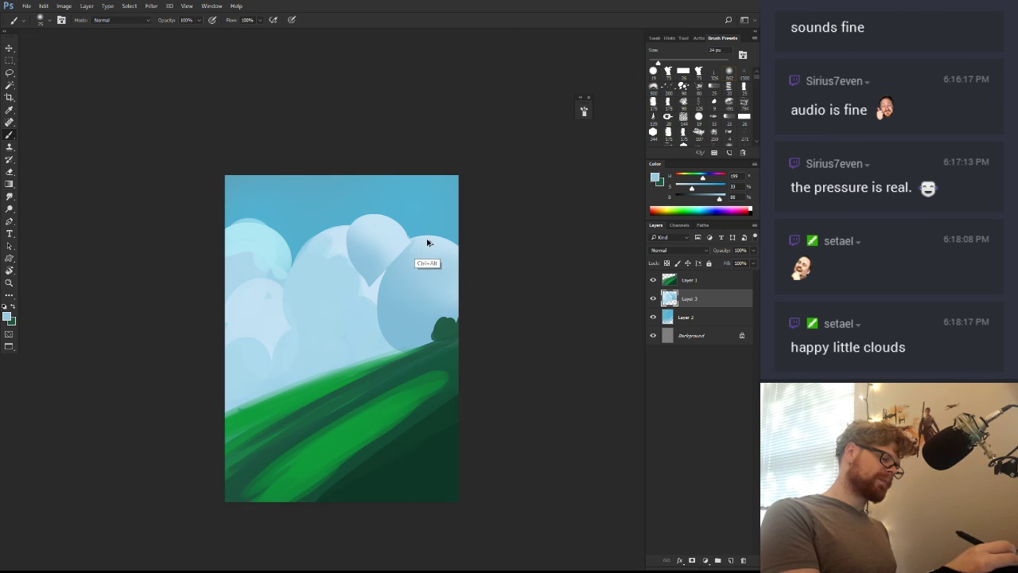
alt+click(371, 267)
key(l)
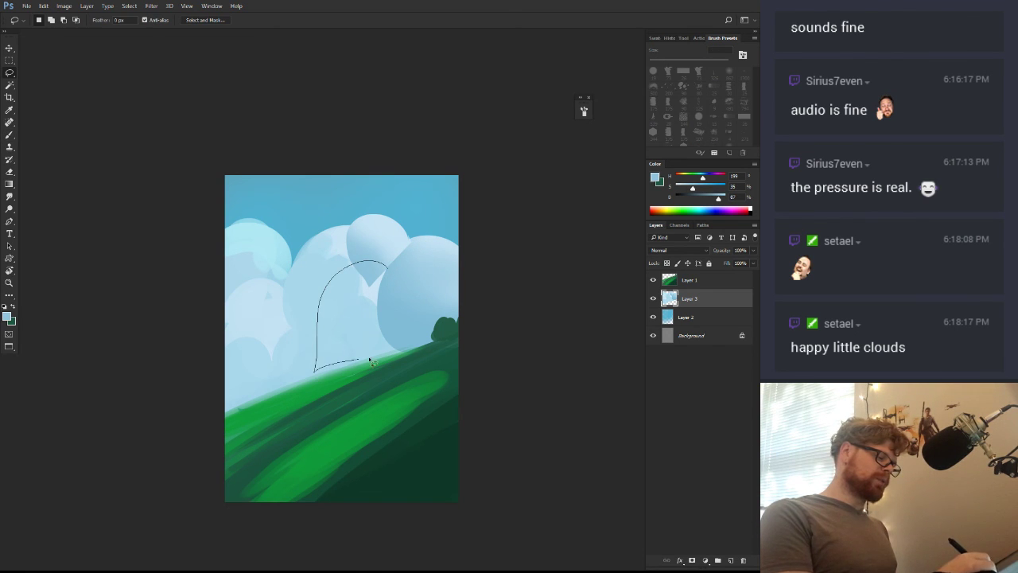
drag(392, 276, 392, 276)
key(b)
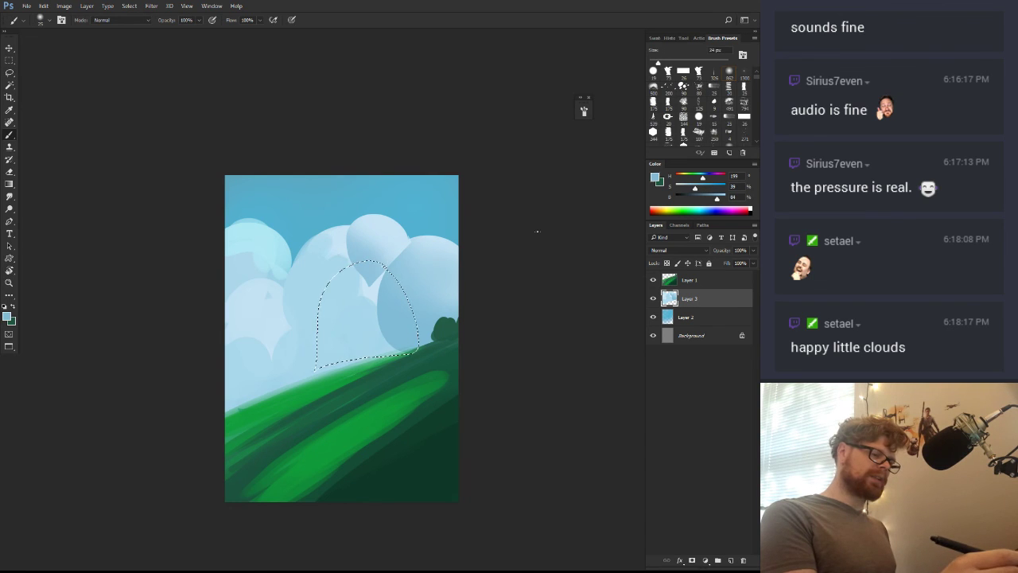
alt+click(398, 308)
drag(348, 305, 373, 295)
mouse_move(354, 270)
mouse_down()
mouse_move(338, 382)
mouse_move(347, 468)
mouse_up()
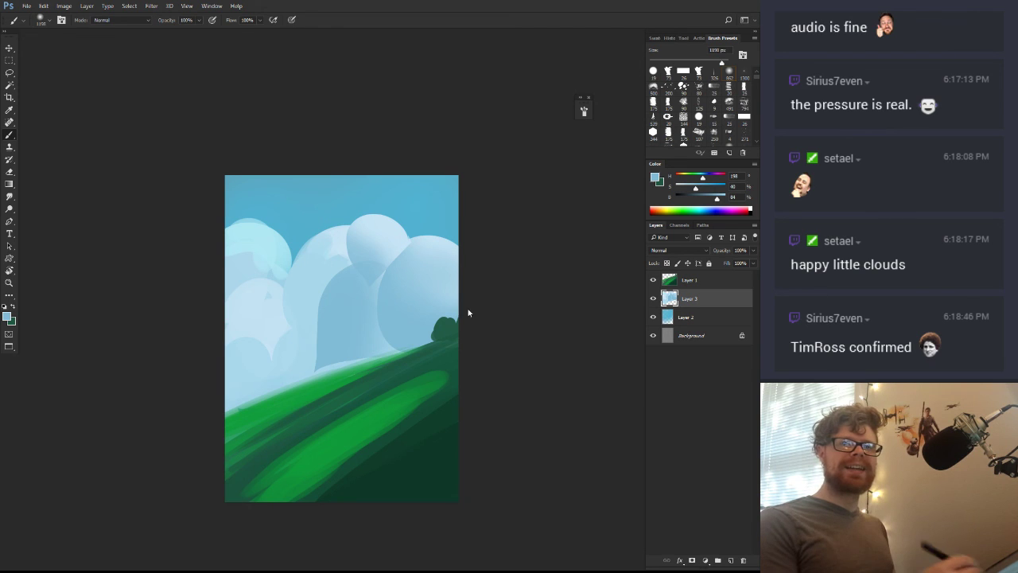
Reselect the arched cloud area down to the slope, soften its shading and clear the selection
drag(456, 344, 514, 326)
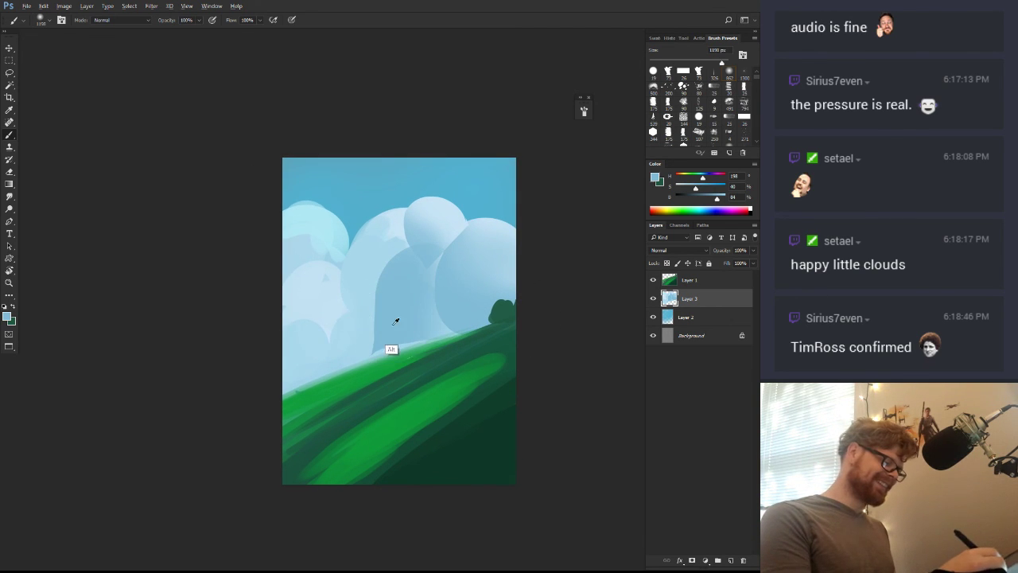
drag(392, 325, 363, 332)
key(l)
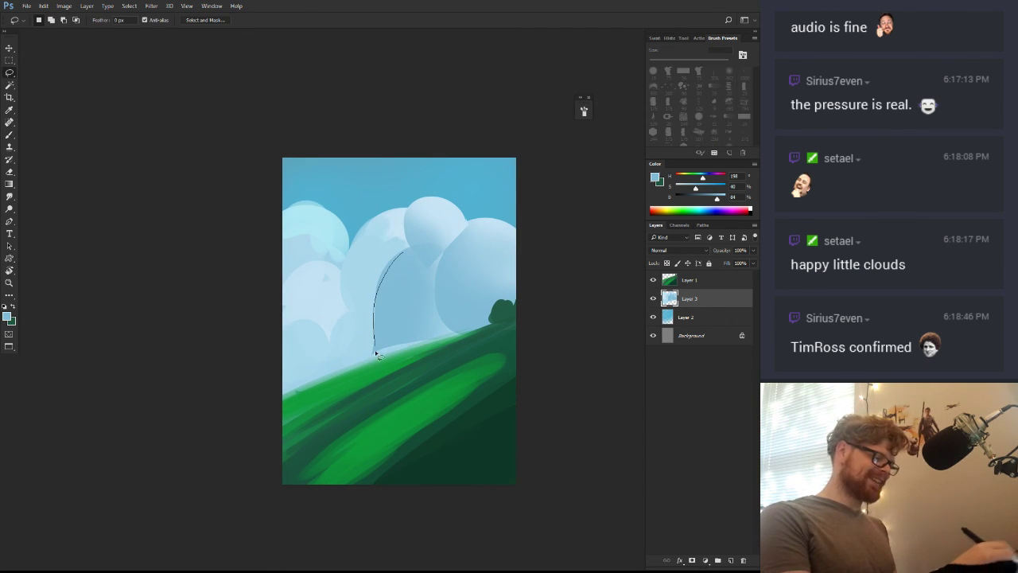
drag(432, 365, 462, 348)
key(b)
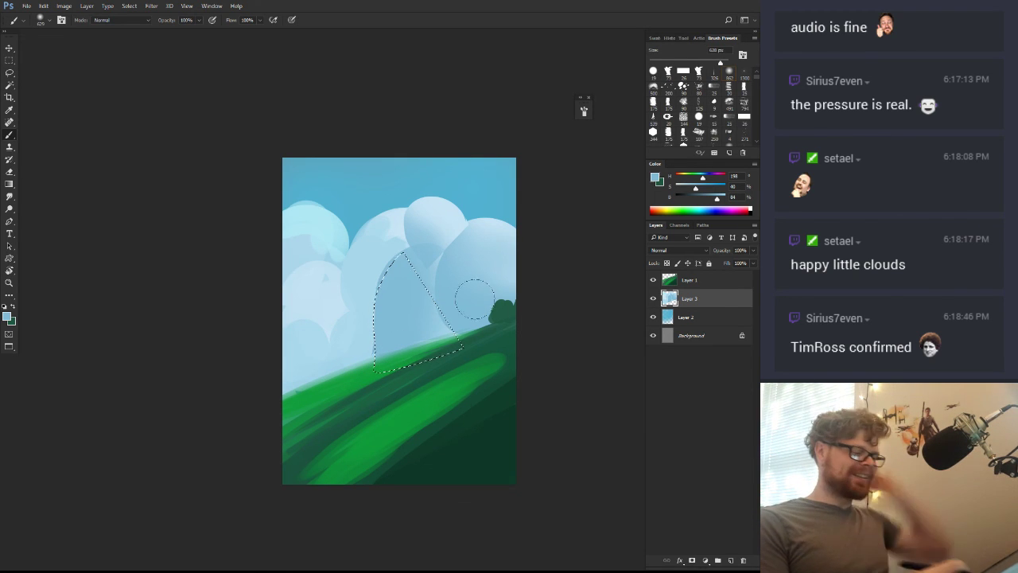
key(ctrl+d)
Lasso a rounded puff between the left and middle clouds and paint it with soft mid blue and a pale blue upper right
key(l)
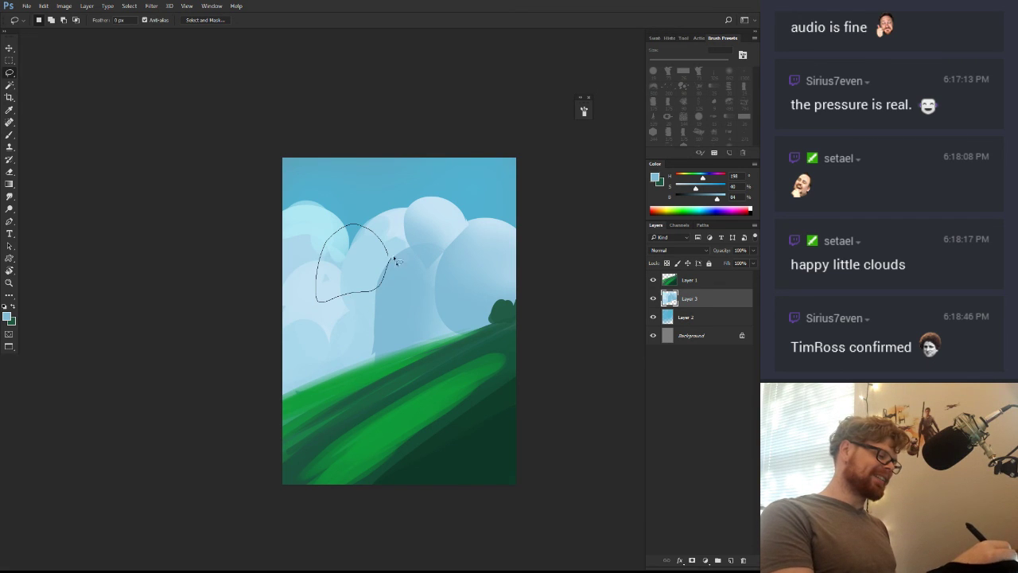
key(b)
mouse_move(394, 259)
mouse_down()
mouse_move(336, 318)
mouse_move(359, 274)
mouse_up()
key(ctrl+d)
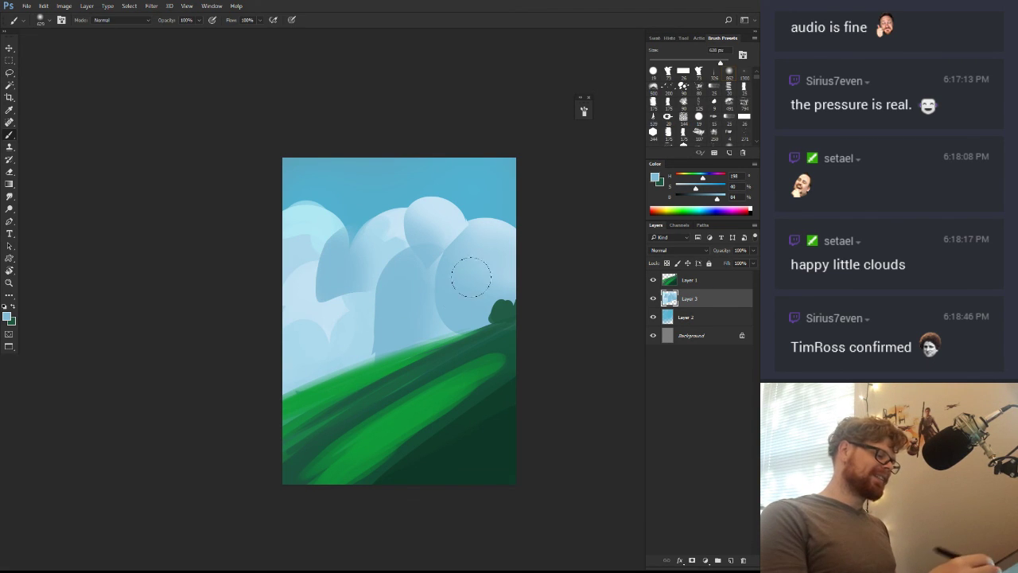
key(ctrl+z)
alt+click(438, 217)
drag(350, 236, 378, 247)
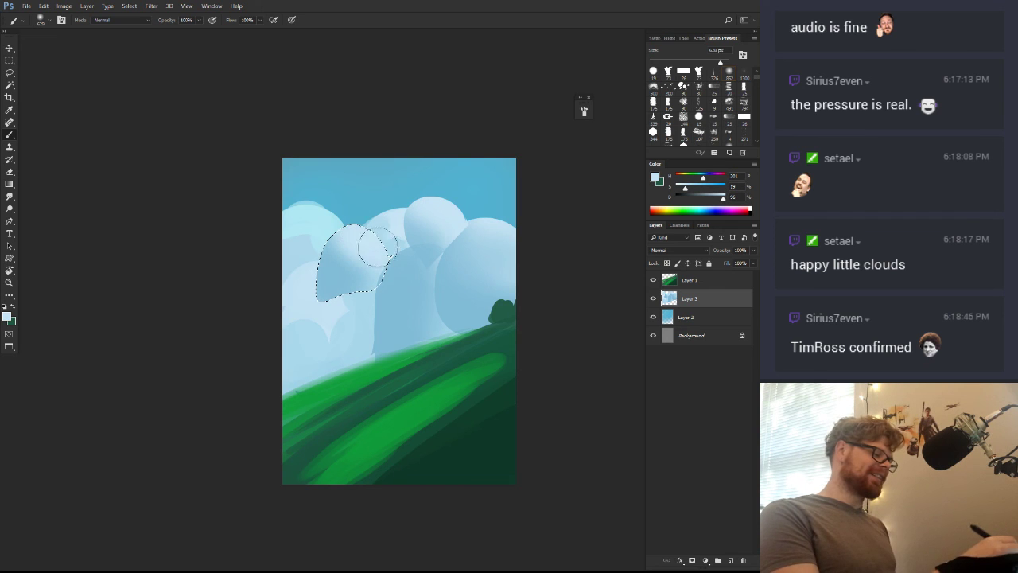
key(ctrl+d)
With a hard round brush, sample the cloud blues and paint rounded mid-blue shadow masses over the lower left clouds
key(space)
drag(441, 361, 467, 416)
key(r)
drag(522, 380, 534, 253)
key(r)
mouse_move(511, 309)
mouse_down()
mouse_move(515, 383)
mouse_move(482, 418)
mouse_up()
key(b)
click(653, 72)
mouse_move(395, 327)
mouse_down()
mouse_move(359, 334)
mouse_move(354, 362)
mouse_move(336, 378)
mouse_move(306, 353)
mouse_move(311, 391)
mouse_move(369, 383)
mouse_move(397, 367)
mouse_move(373, 389)
mouse_move(386, 384)
mouse_move(471, 300)
mouse_up()
alt+click(371, 349)
alt+click(402, 306)
key(r)
key(b)
drag(393, 289, 381, 301)
Cover the cyan cloud at the canvas's left edge with pale blue and paint a sampled darker blue shadow on its lower side
alt+click(371, 337)
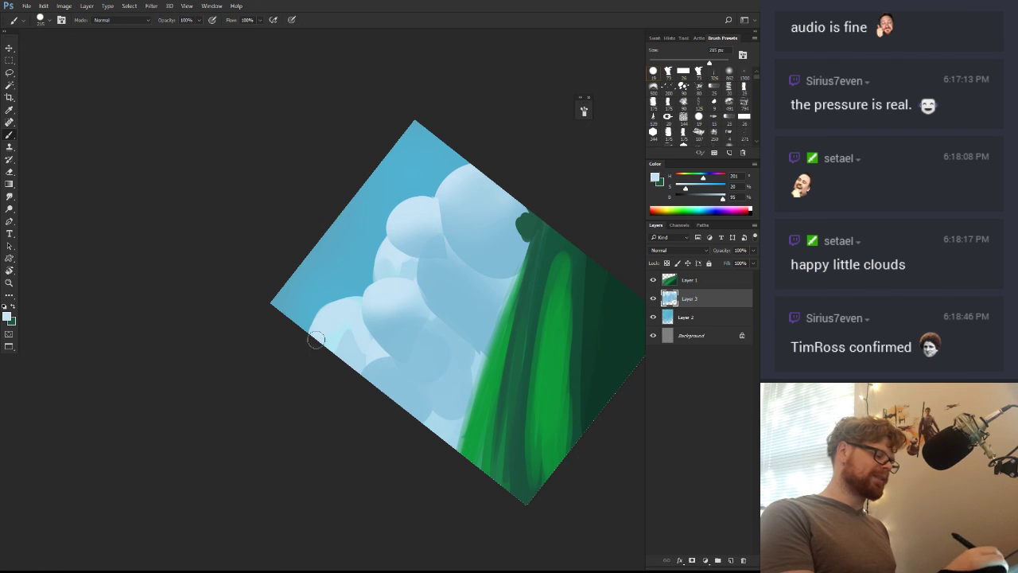
mouse_move(316, 339)
mouse_down()
mouse_move(350, 332)
mouse_move(366, 352)
mouse_up()
key(r)
drag(446, 428, 452, 248)
key(b)
alt+click(423, 299)
drag(430, 311, 426, 326)
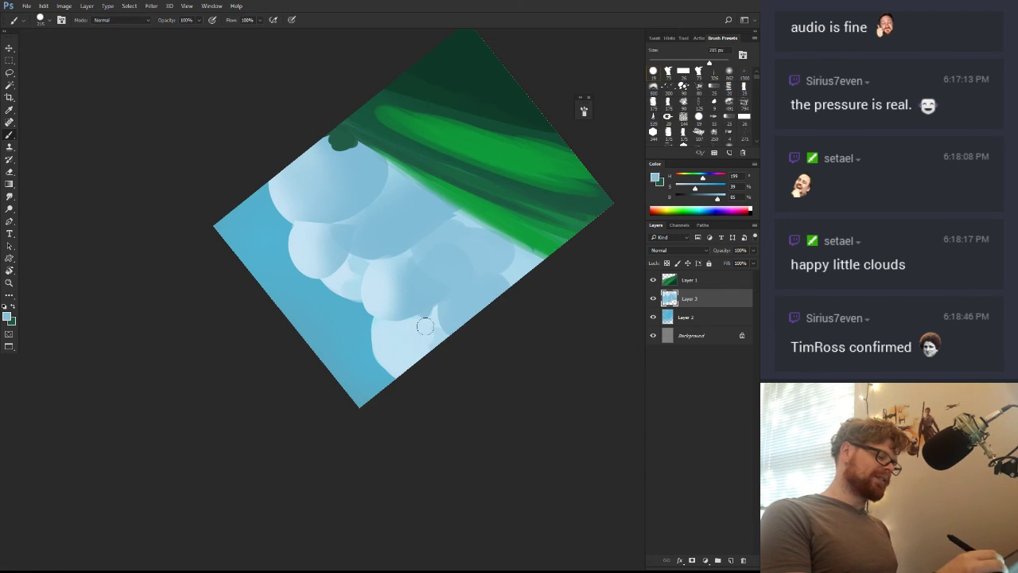
key(r)
drag(550, 299, 293, 400)
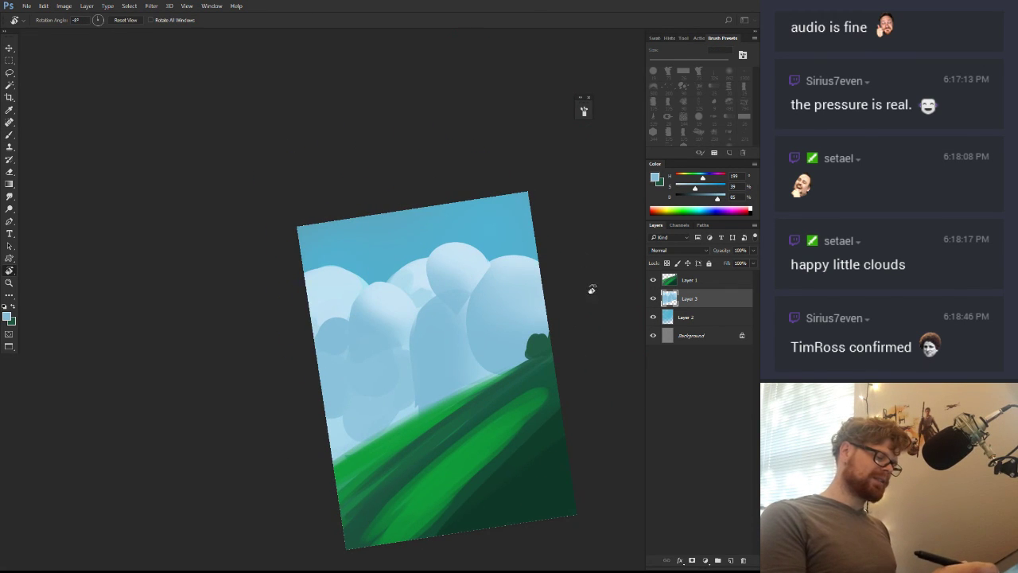
key(Escape)
Erase the puffs along the clouds' upper edge and repaint the cloud shapes with sampled mid and light blues
key(e)
mouse_move(413, 263)
mouse_down()
mouse_move(421, 294)
mouse_move(455, 255)
mouse_move(483, 266)
mouse_move(392, 304)
mouse_up()
key(b)
alt+click(516, 322)
mouse_move(520, 284)
mouse_down()
mouse_move(480, 298)
mouse_move(444, 276)
mouse_move(457, 286)
mouse_move(457, 315)
mouse_move(370, 272)
mouse_move(394, 290)
mouse_move(353, 256)
mouse_move(337, 251)
mouse_move(349, 273)
mouse_up()
alt+click(440, 334)
Paint pale blue curved rims along the tops of the middle and right clouds, with sampled shadow blue inside them
alt+click(319, 284)
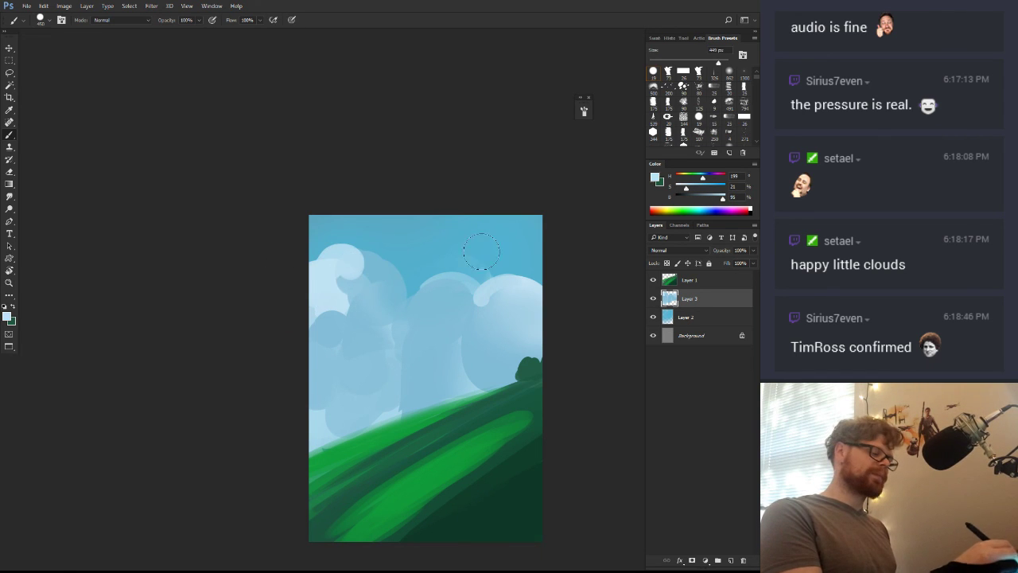
mouse_move(521, 290)
mouse_down()
mouse_move(472, 296)
mouse_move(436, 273)
mouse_move(447, 294)
mouse_up()
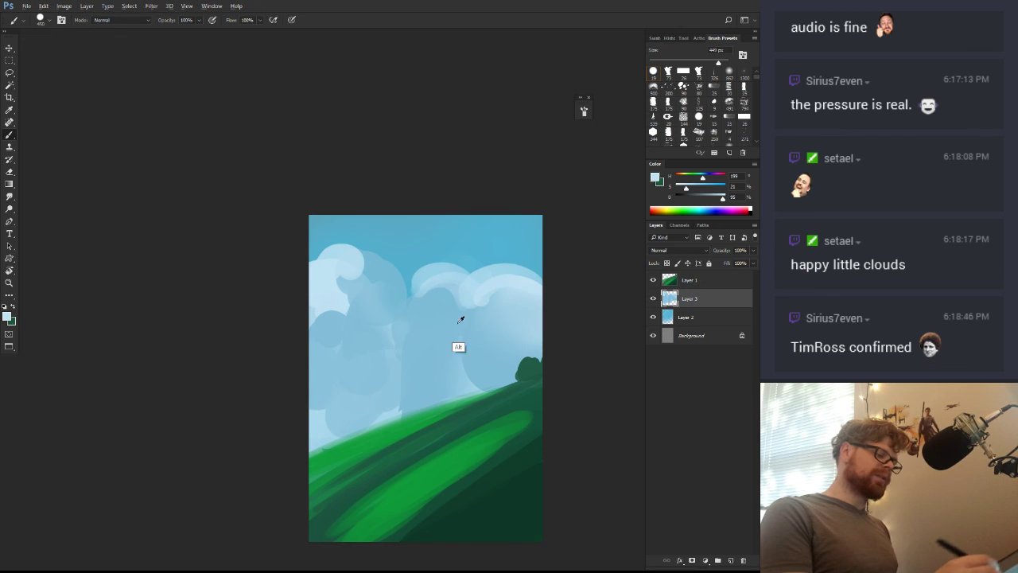
alt+click(458, 346)
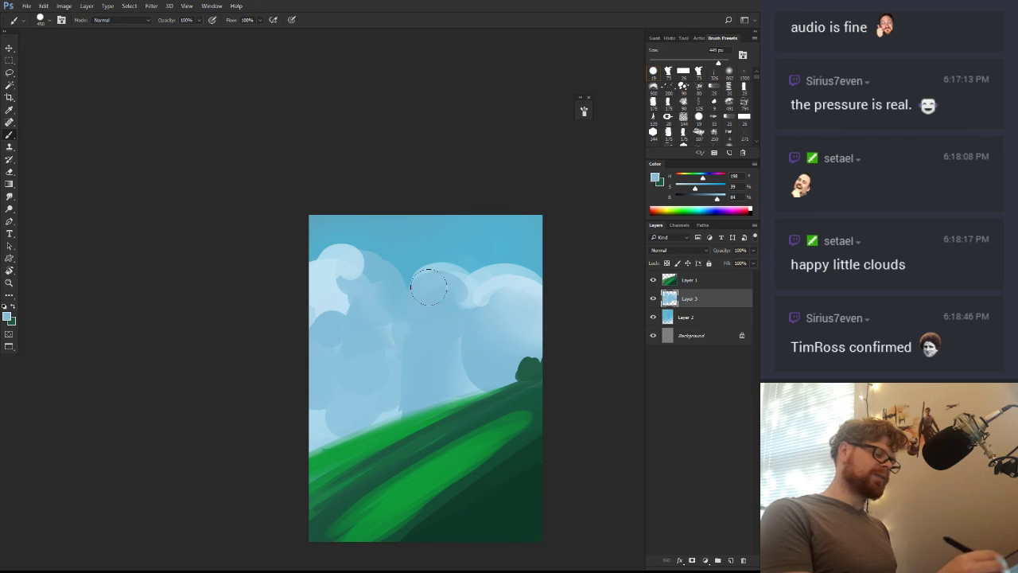
alt+click(506, 299)
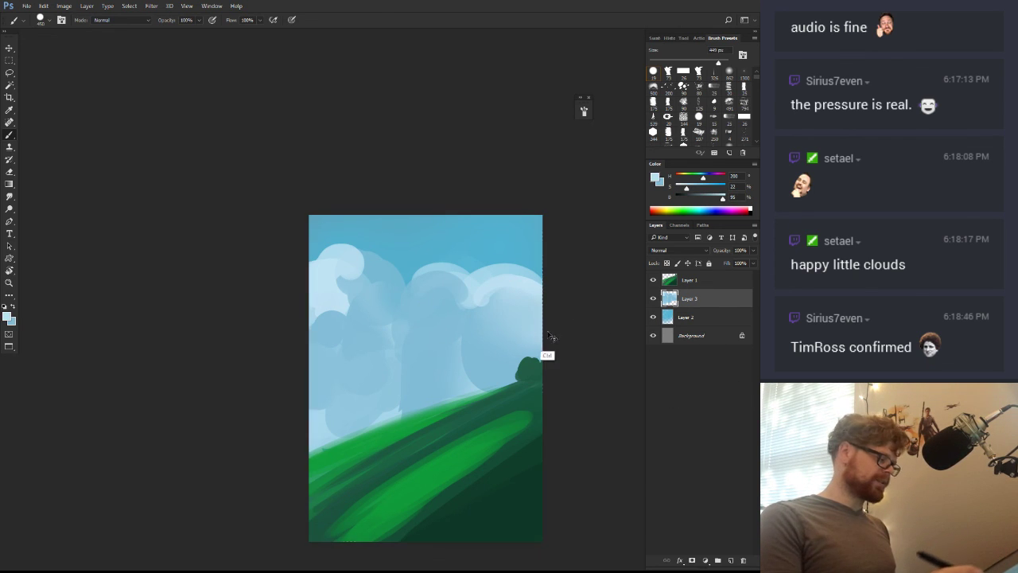
Fill the cloud shapes with flat mid blue, clear the selection and paint pale rounded highlights on their right edges and inner parts
key(Delete)
key(ctrl+d)
mouse_move(515, 313)
mouse_down()
mouse_move(486, 303)
mouse_move(515, 315)
mouse_move(501, 292)
mouse_move(465, 314)
mouse_move(456, 361)
mouse_move(432, 365)
mouse_move(412, 274)
mouse_move(384, 239)
mouse_move(336, 275)
mouse_move(331, 339)
mouse_move(338, 286)
mouse_move(303, 317)
mouse_move(334, 401)
mouse_move(360, 419)
mouse_move(314, 447)
mouse_move(481, 394)
mouse_move(538, 331)
mouse_move(482, 345)
mouse_move(404, 343)
mouse_move(377, 357)
mouse_move(320, 430)
mouse_move(540, 341)
mouse_up()
key(x)
key(x)
mouse_move(381, 238)
mouse_down()
mouse_move(424, 279)
mouse_move(386, 315)
mouse_move(396, 323)
mouse_move(381, 342)
mouse_move(406, 365)
mouse_move(387, 397)
mouse_up()
drag(402, 402, 418, 407)
key(z)
drag(574, 405, 509, 405)
Keep the cloud and sky layers separate and add a new empty layer above the green slope layer
key(ctrl+e)
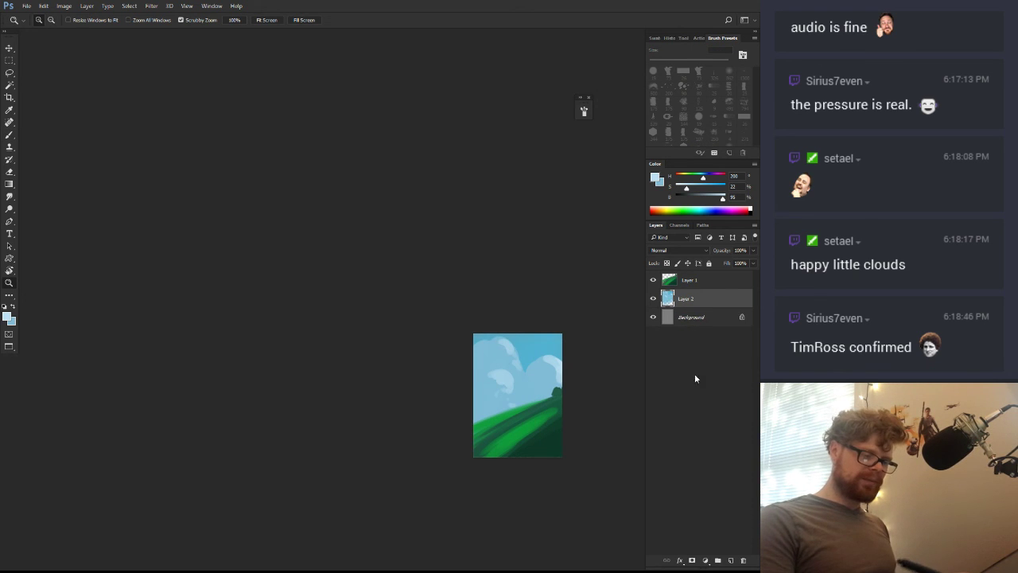
key(ctrl+z)
click(675, 284)
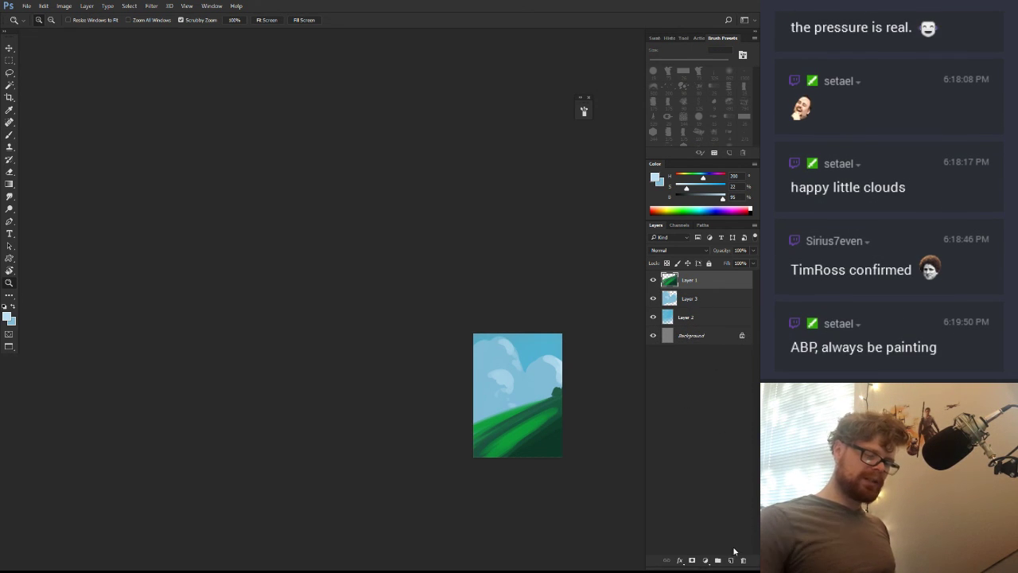
click(730, 561)
mouse_move(501, 378)
mouse_down()
mouse_move(421, 398)
mouse_move(456, 390)
mouse_move(468, 373)
mouse_move(460, 330)
mouse_move(478, 357)
mouse_up()
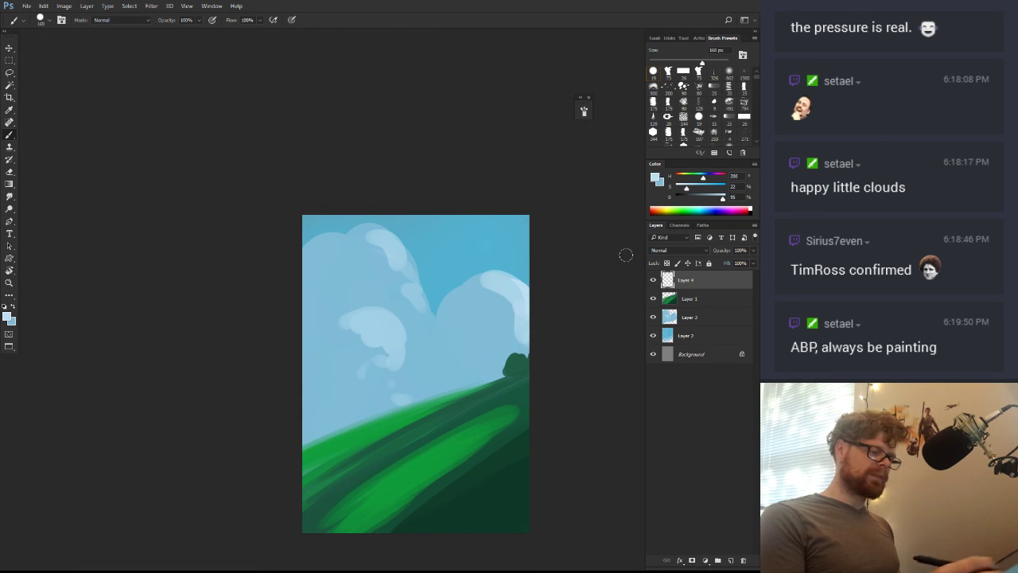
Choose a dark desaturated blue with hue 208 and paint a rounded boulder on the slope below the bush
alt+click(506, 371)
click(688, 197)
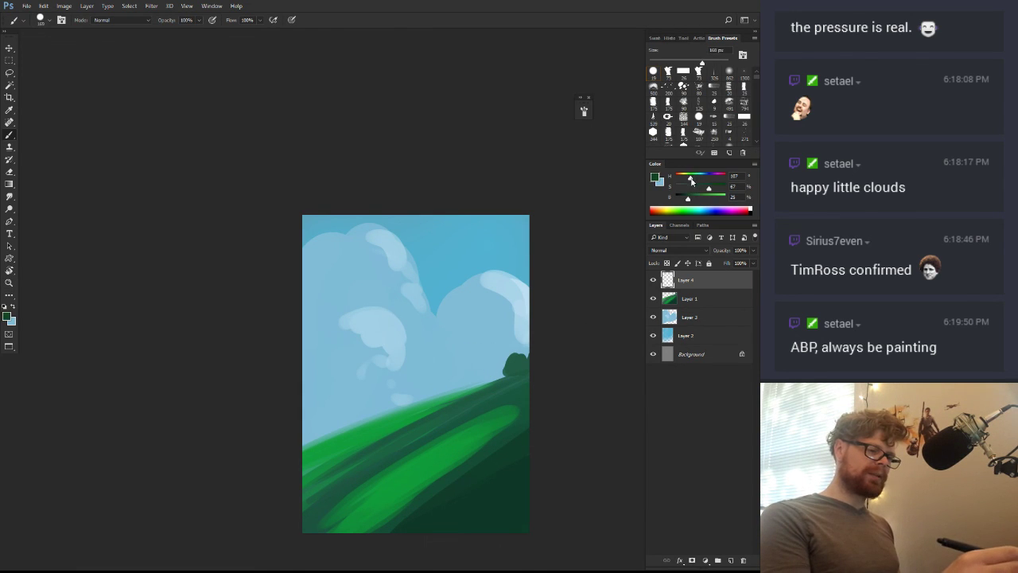
click(656, 179)
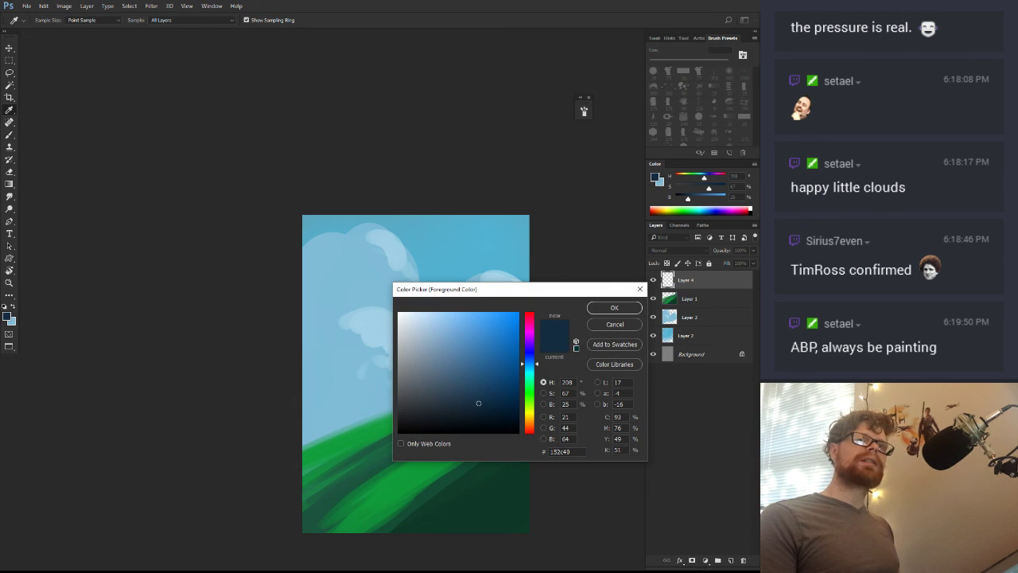
click(466, 399)
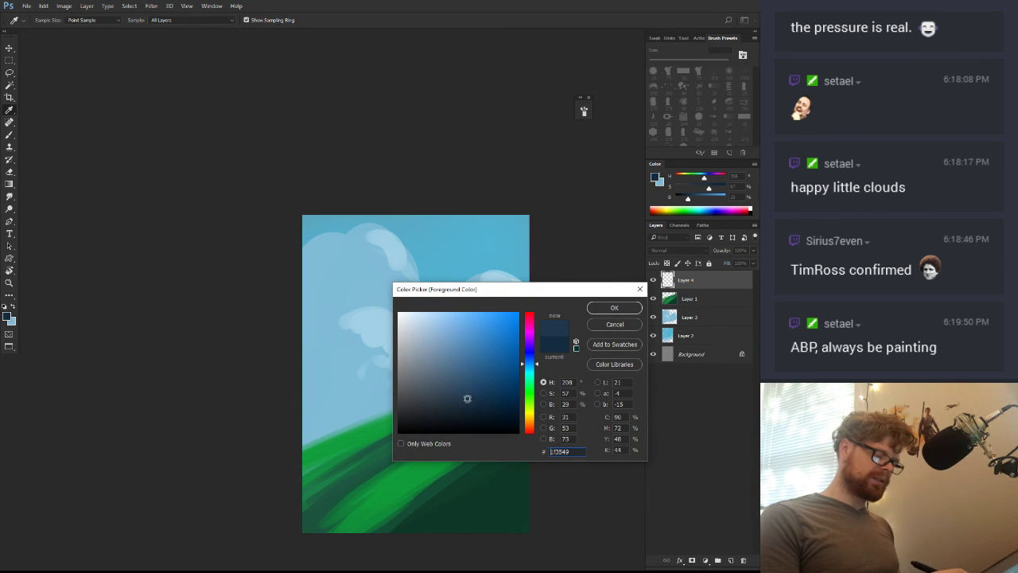
click(614, 308)
drag(500, 375, 503, 328)
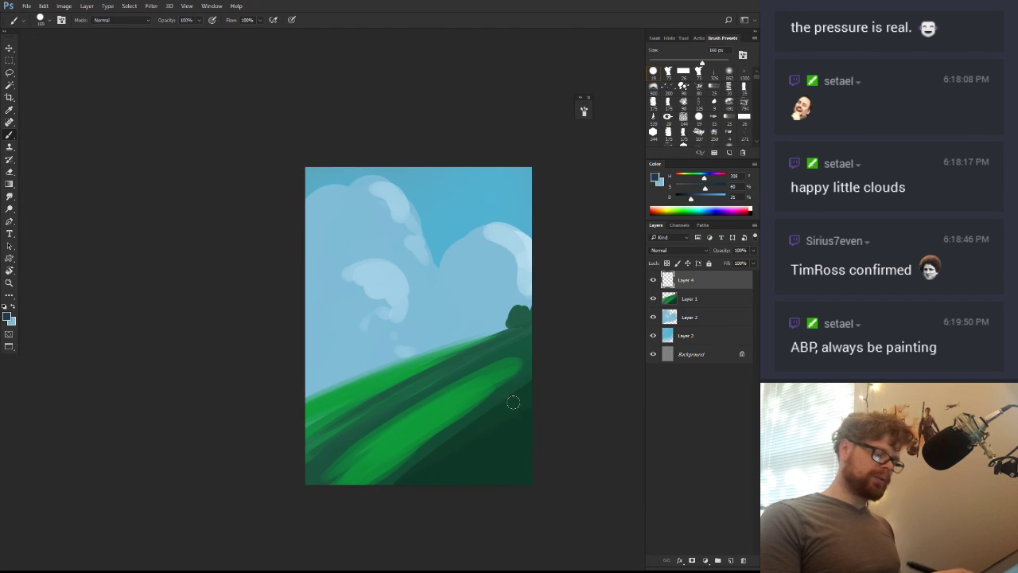
drag(505, 387, 496, 404)
Lower the brush colour's brightness to 22%, repaint the boulder and add dark blue rock patches along the shaded lower part of the slope
drag(691, 199, 687, 199)
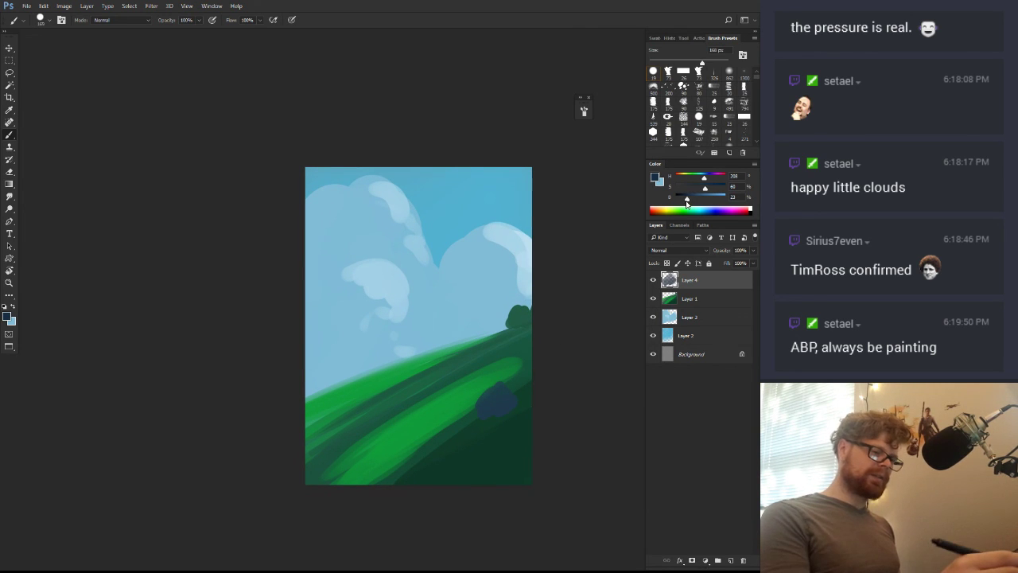
mouse_move(480, 411)
mouse_down()
mouse_move(515, 391)
mouse_move(504, 409)
mouse_up()
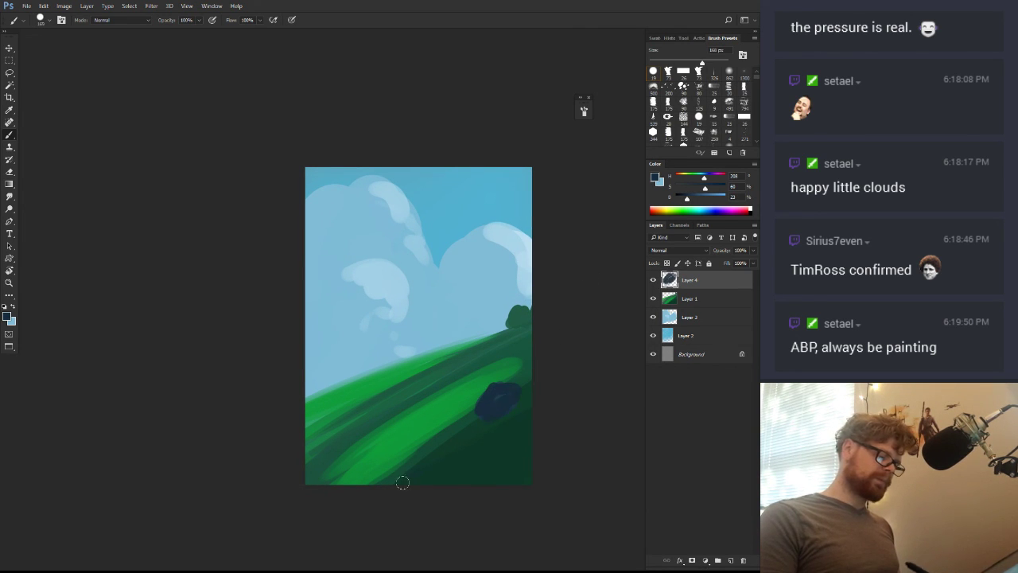
drag(394, 480, 414, 478)
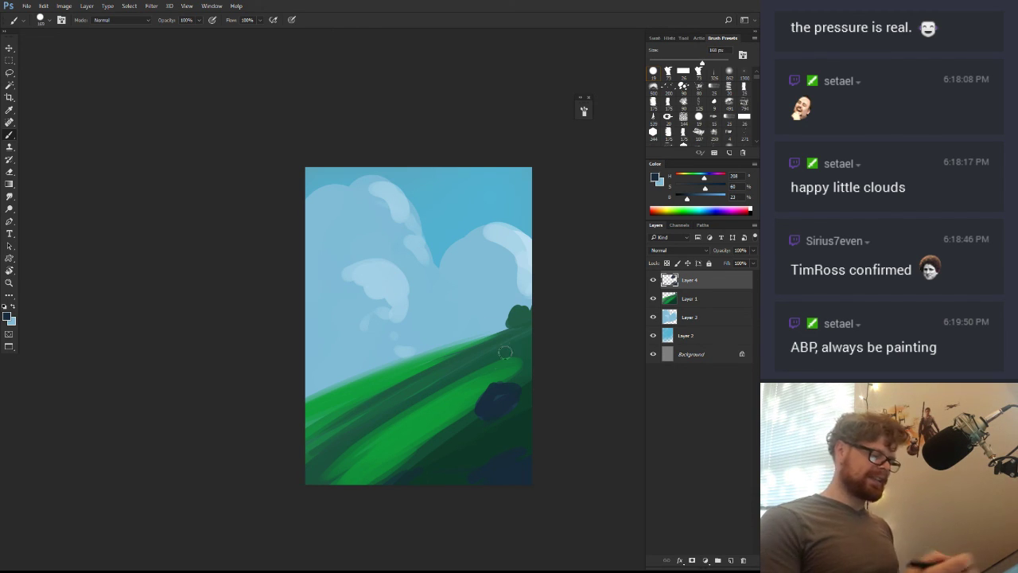
Erase the boulder's left side and paint small rocks lower on the slope in the sampled dark blue
key(e)
drag(471, 404, 506, 387)
click(654, 74)
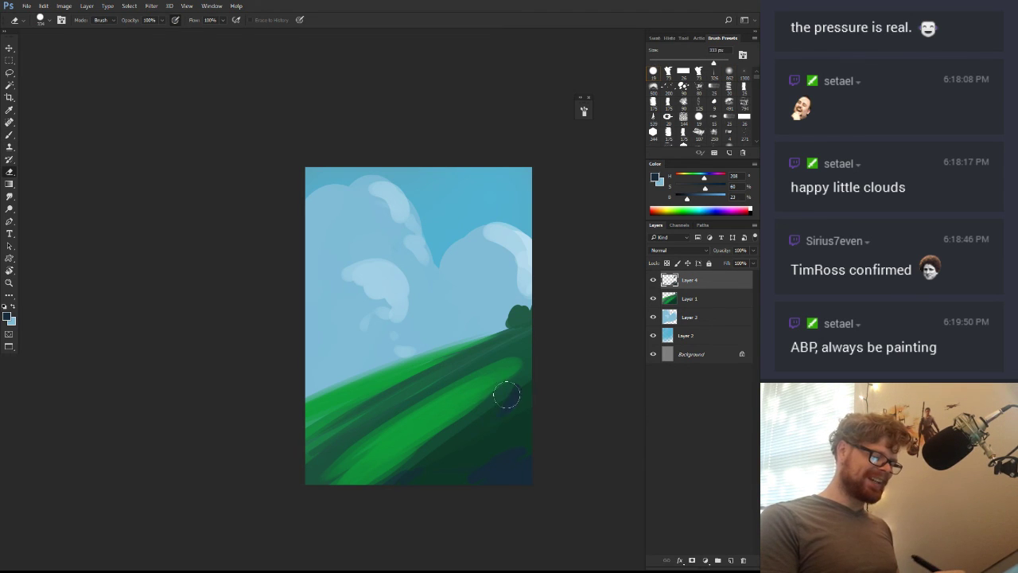
key(b)
alt+click(514, 389)
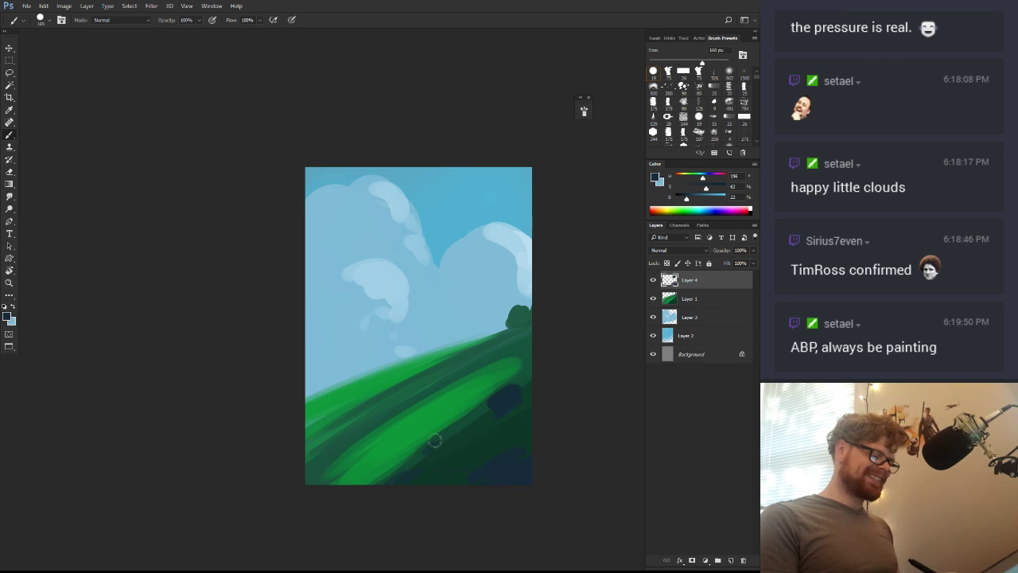
drag(455, 344, 431, 349)
Draw a tall upright slab-shaped polygonal selection standing on the middle of the slope, with a slanted bottom edge
key(l)
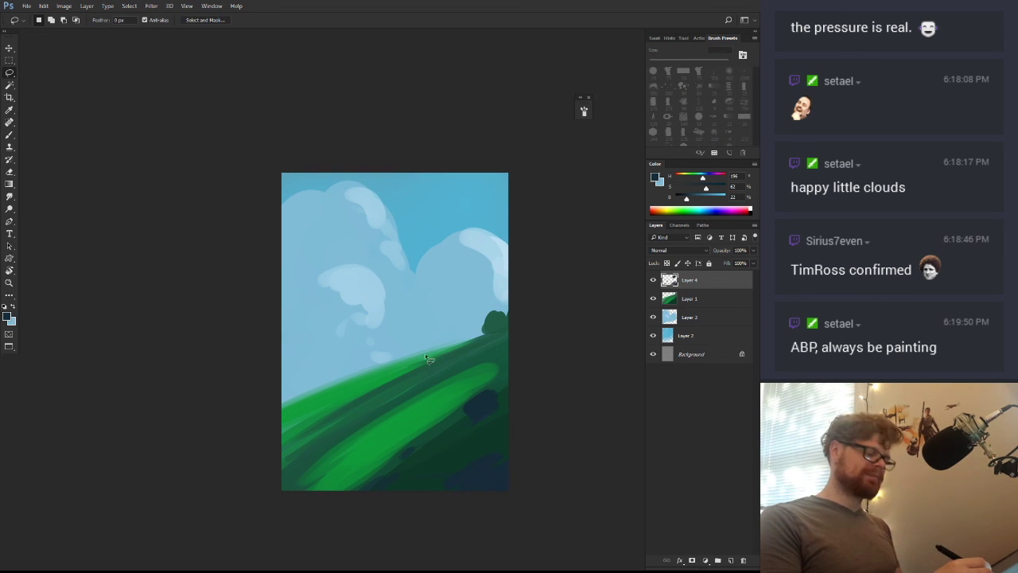
key(shift+l)
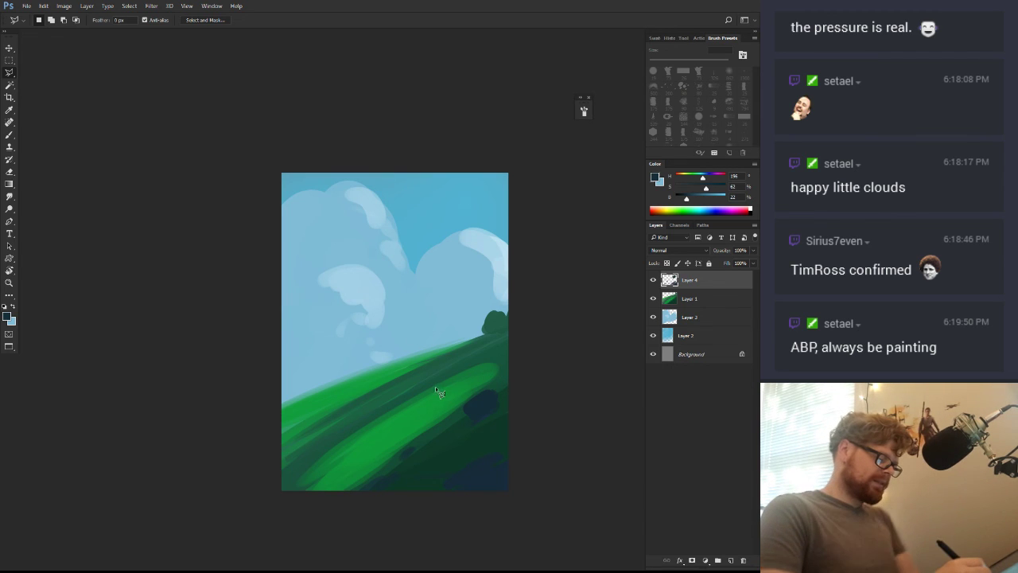
click(450, 385)
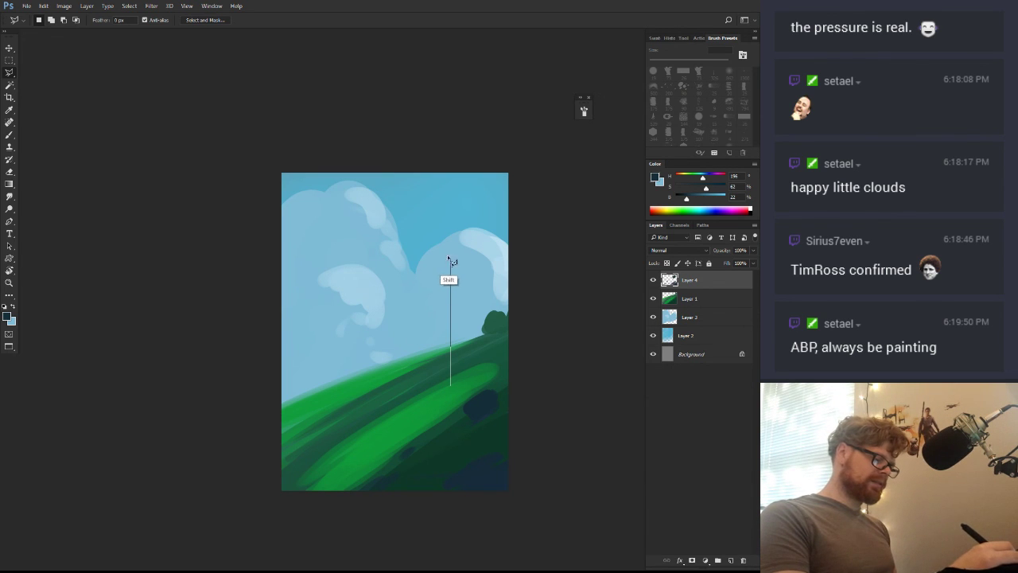
shift+click(450, 259)
shift+click(379, 258)
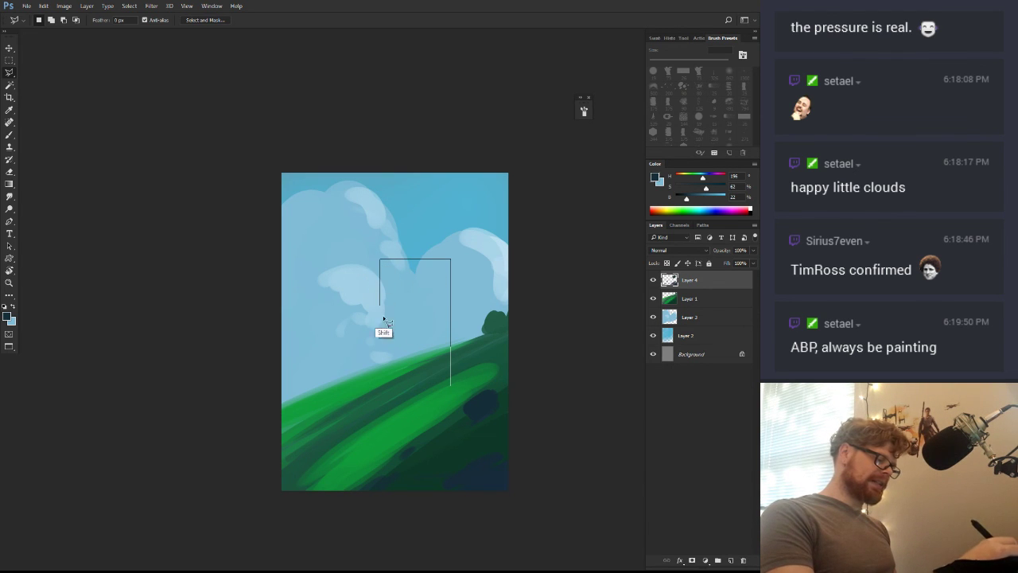
shift+click(379, 427)
double_click(446, 395)
Fill the slab selection with a dark blue gradient until it is nearly opaque, and clear the selection
key(g)
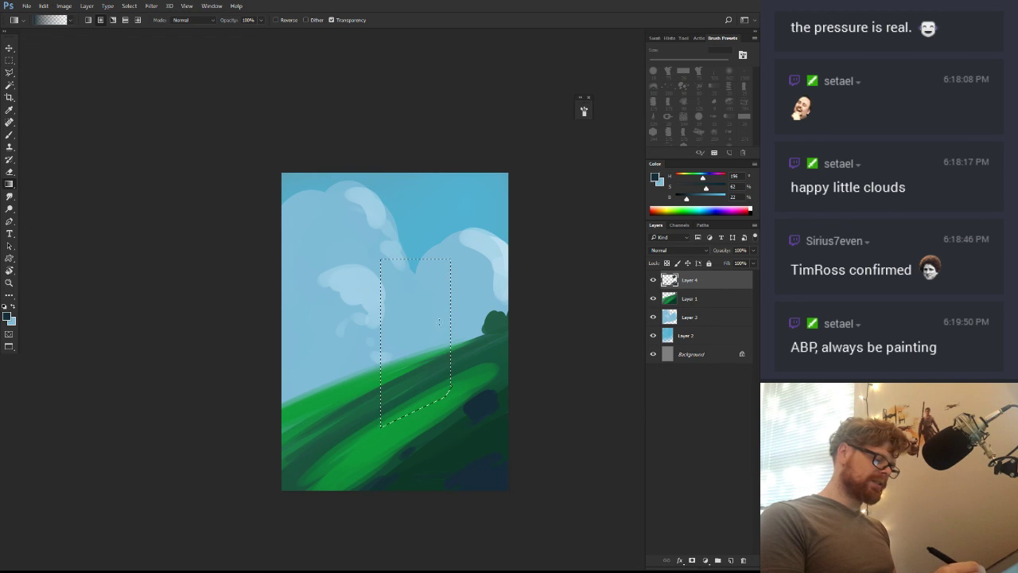
drag(440, 322, 433, 271)
drag(402, 383, 438, 280)
drag(404, 341, 442, 271)
drag(348, 415, 474, 228)
mouse_move(345, 397)
mouse_down()
mouse_move(453, 249)
mouse_move(457, 372)
mouse_move(457, 306)
mouse_up()
key(ctrl+d)
Paint a lighter grey-blue side face along the slab's right edge to give it thickness
key(b)
alt+click(457, 297)
drag(457, 347, 447, 393)
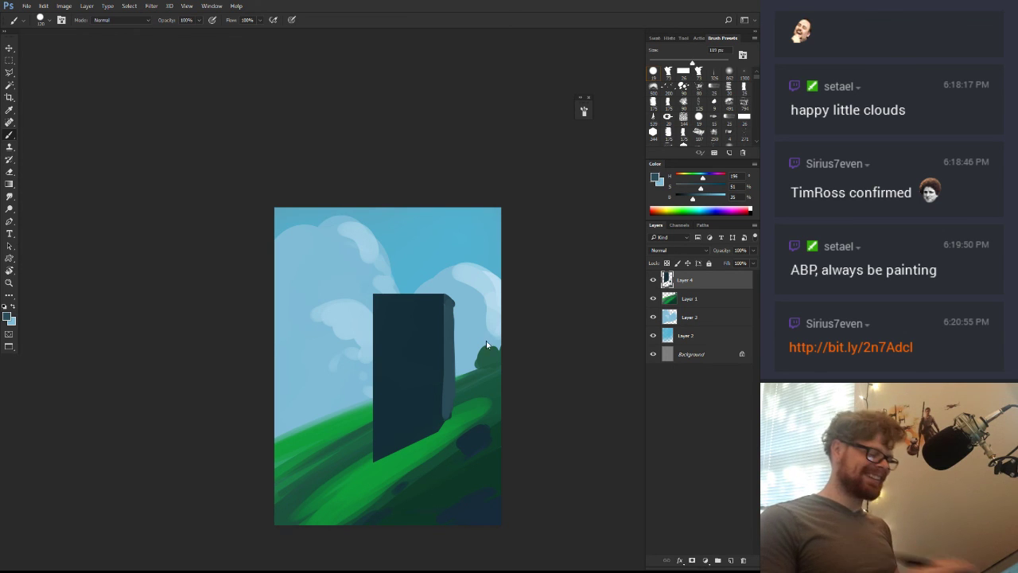
Erase a wedge off the slab's top so it slants down to the left, with the canvas rotated temporarily for the stroke
alt+click(441, 325)
key(r)
mouse_move(466, 427)
mouse_down()
mouse_move(502, 396)
mouse_move(532, 328)
mouse_up()
key(e)
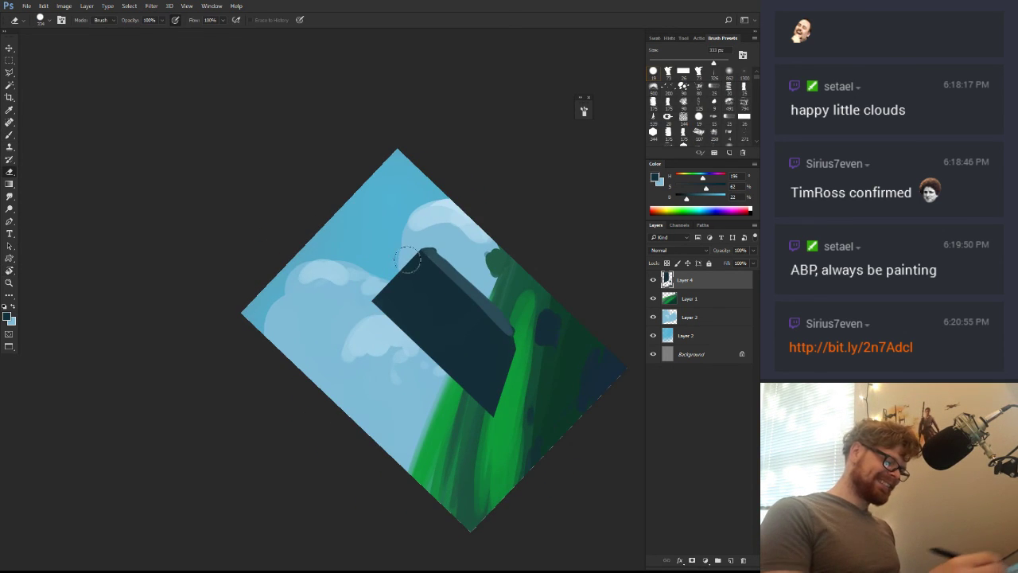
drag(412, 255, 381, 303)
key(r)
drag(491, 256, 534, 420)
Clean up the edge between the slab's front and side faces with the sampled dark and lighter blues
key(b)
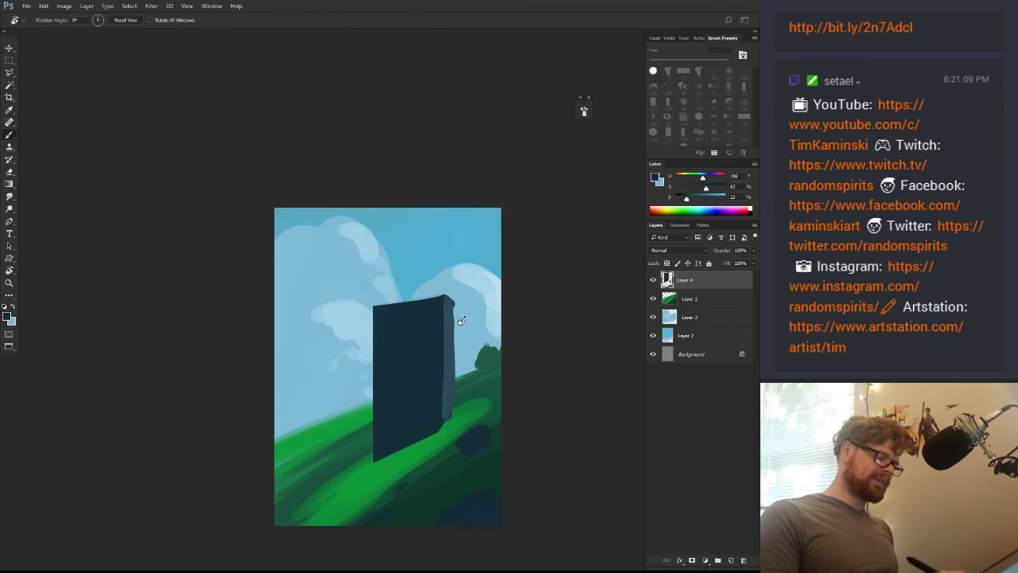
alt+click(440, 337)
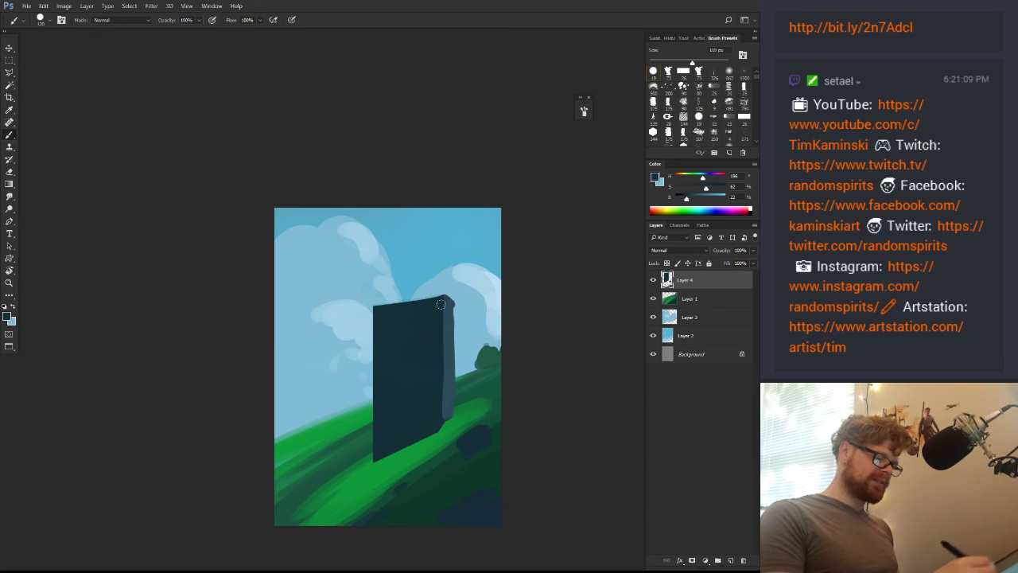
drag(442, 305, 443, 418)
alt+click(449, 376)
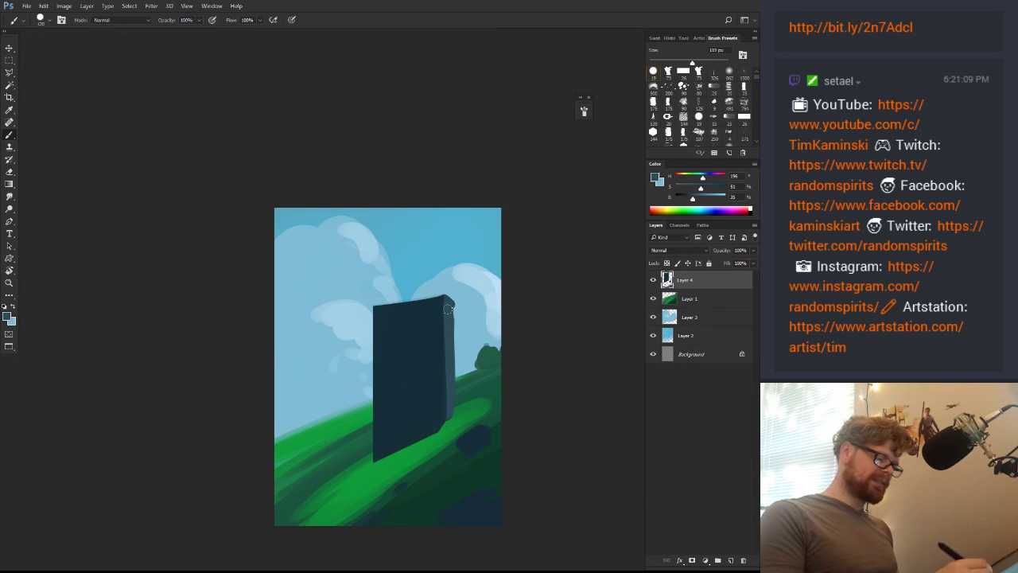
alt+click(437, 423)
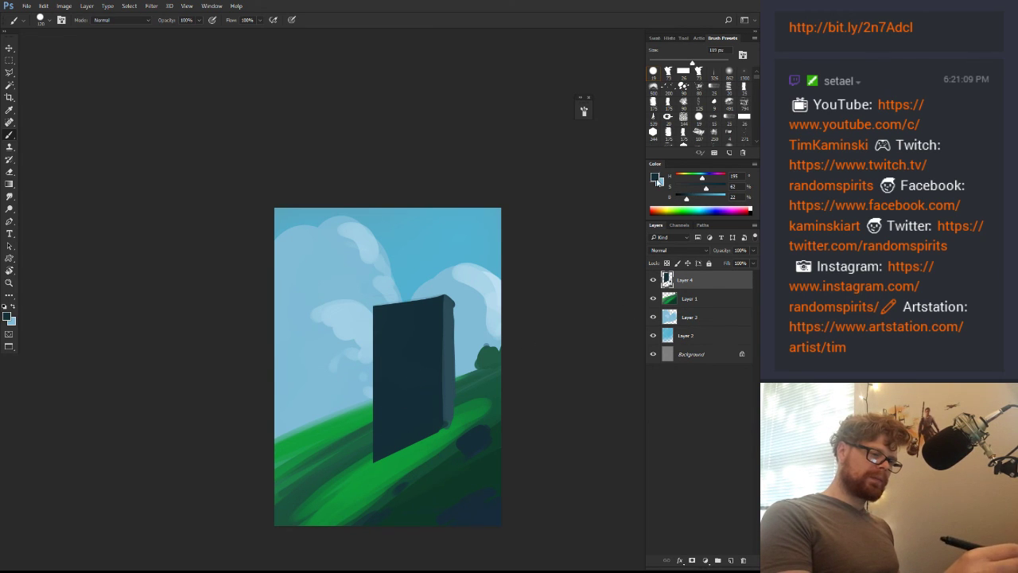
On a new layer, paint very dark brown tree trunks with hue 13 around the slab's lower right corner and left side
click(656, 179)
drag(534, 376, 528, 429)
drag(441, 407, 421, 414)
click(614, 307)
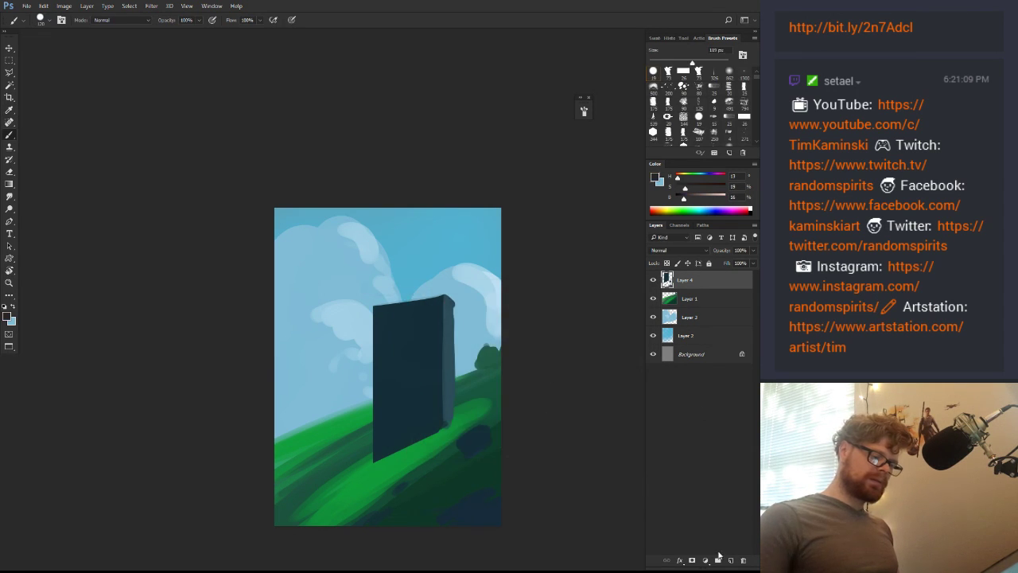
click(731, 559)
drag(464, 348, 442, 423)
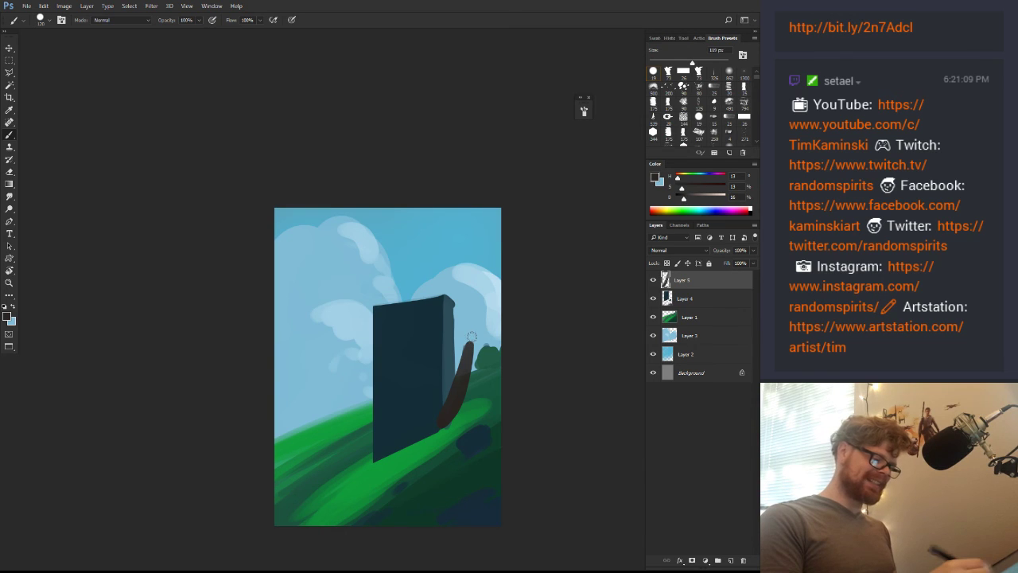
mouse_move(471, 337)
mouse_down()
mouse_move(439, 433)
mouse_move(454, 408)
mouse_move(436, 438)
mouse_up()
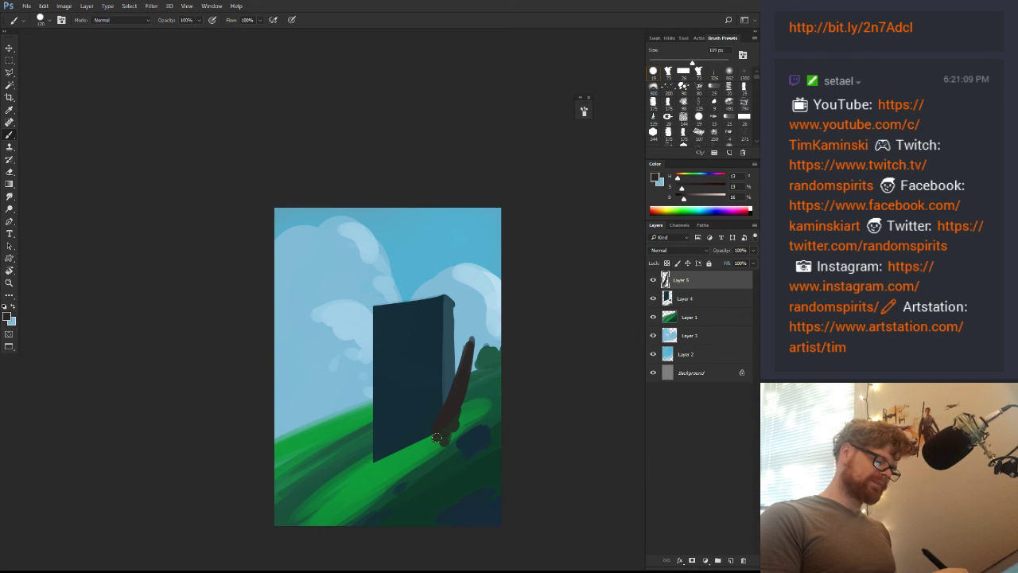
mouse_move(375, 453)
mouse_down()
mouse_move(353, 422)
mouse_move(375, 458)
mouse_move(334, 389)
mouse_move(345, 344)
mouse_move(293, 322)
mouse_move(265, 257)
mouse_move(286, 313)
mouse_move(339, 348)
mouse_move(331, 386)
mouse_move(371, 451)
mouse_move(339, 399)
mouse_move(377, 463)
mouse_up()
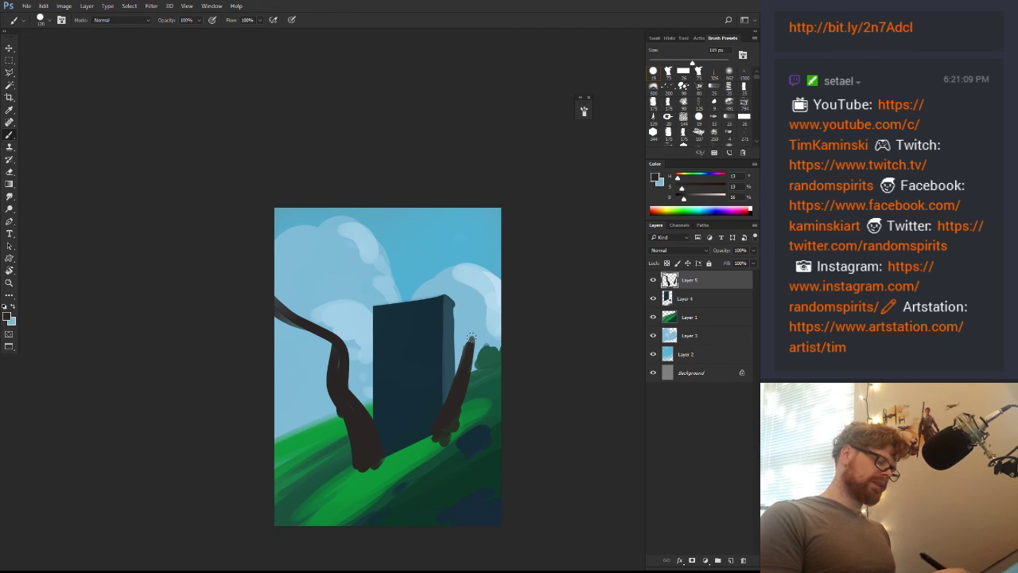
On a new layer beneath the slab, paint brown branches reaching the canvas top and right edge, widen the left trunk and add a root below the slab
click(684, 318)
click(731, 559)
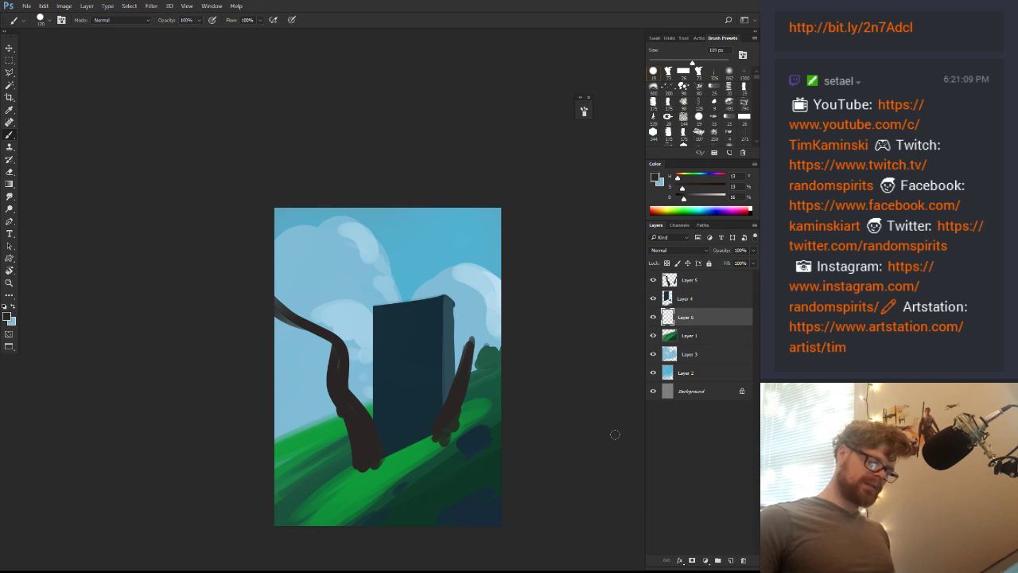
mouse_move(463, 209)
mouse_down()
mouse_move(453, 271)
mouse_move(407, 366)
mouse_move(461, 225)
mouse_move(462, 214)
mouse_move(412, 323)
mouse_move(456, 207)
mouse_move(465, 229)
mouse_move(444, 257)
mouse_move(457, 226)
mouse_move(394, 336)
mouse_move(427, 285)
mouse_up()
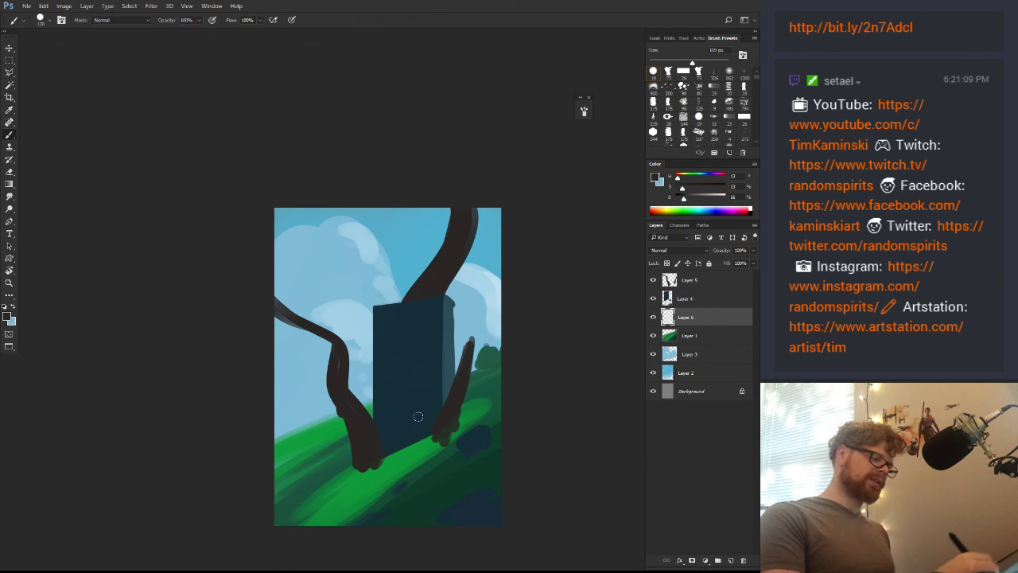
drag(455, 355, 538, 250)
mouse_move(501, 318)
mouse_down()
mouse_move(450, 373)
mouse_move(564, 313)
mouse_up()
mouse_move(564, 313)
mouse_down()
mouse_move(432, 407)
mouse_move(550, 316)
mouse_up()
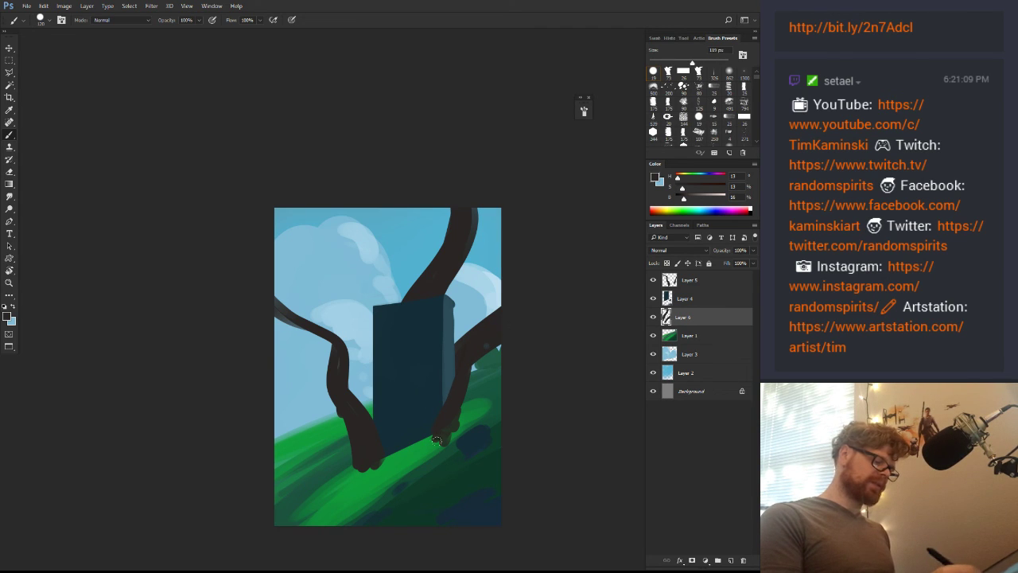
mouse_move(436, 440)
mouse_down()
mouse_move(374, 460)
mouse_move(393, 429)
mouse_move(356, 409)
mouse_move(322, 327)
mouse_move(270, 296)
mouse_move(337, 333)
mouse_move(350, 383)
mouse_move(336, 324)
mouse_move(286, 295)
mouse_move(274, 303)
mouse_move(321, 334)
mouse_move(351, 412)
mouse_up()
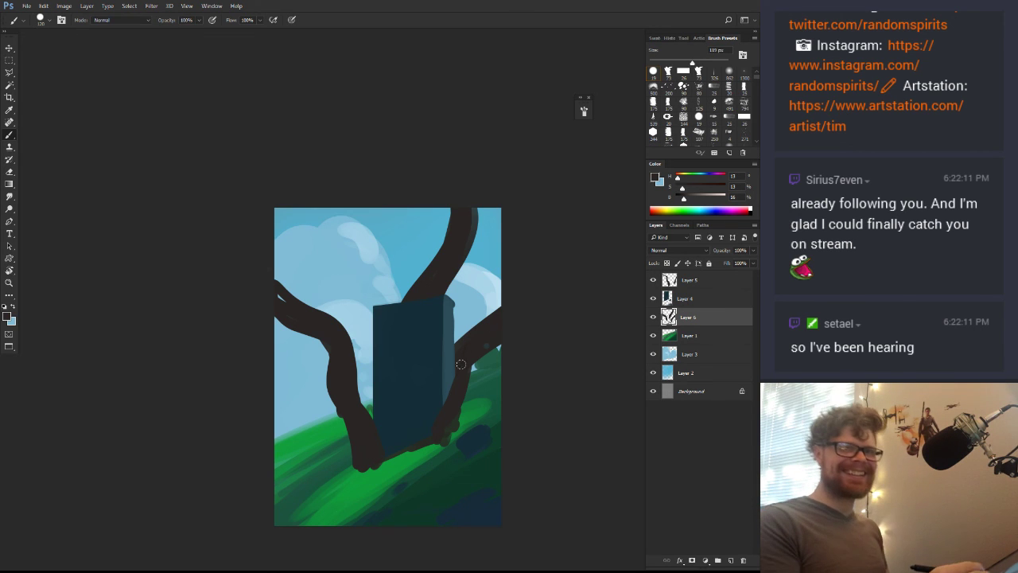
Thicken and smooth the left and right branches, fill their gaps and extend the roots along the slab's base
drag(472, 371, 480, 336)
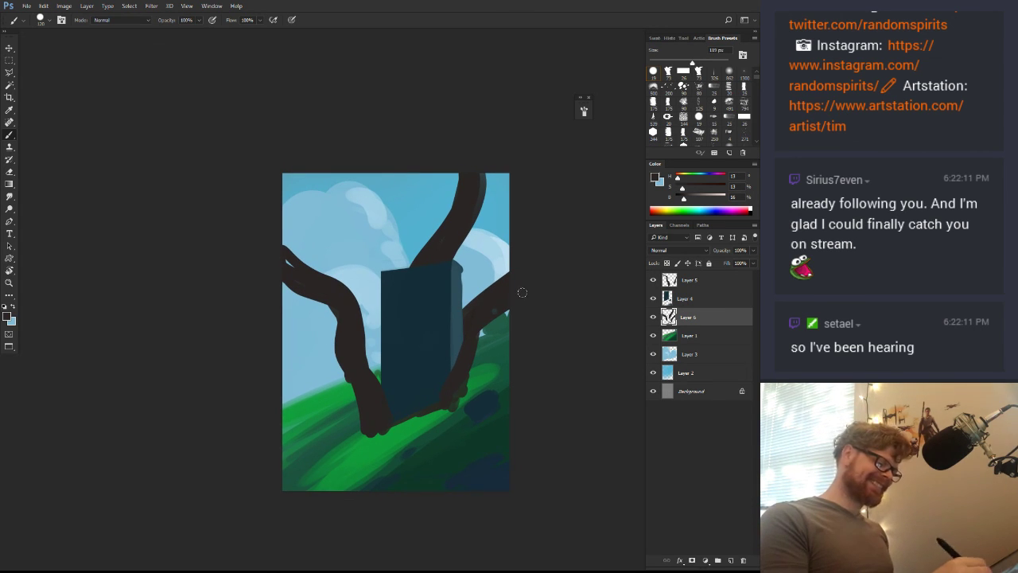
drag(517, 300, 455, 395)
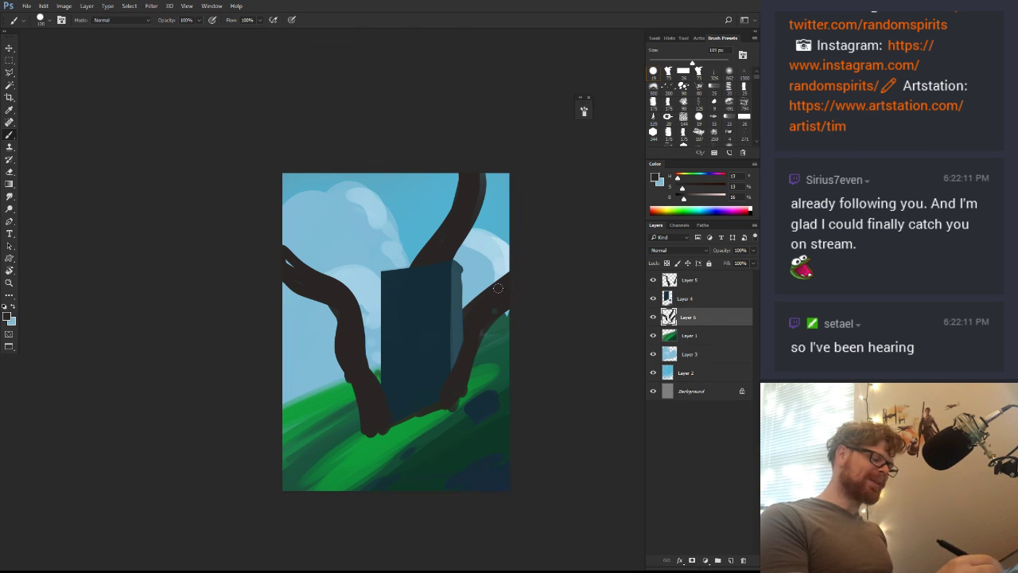
drag(505, 277, 474, 309)
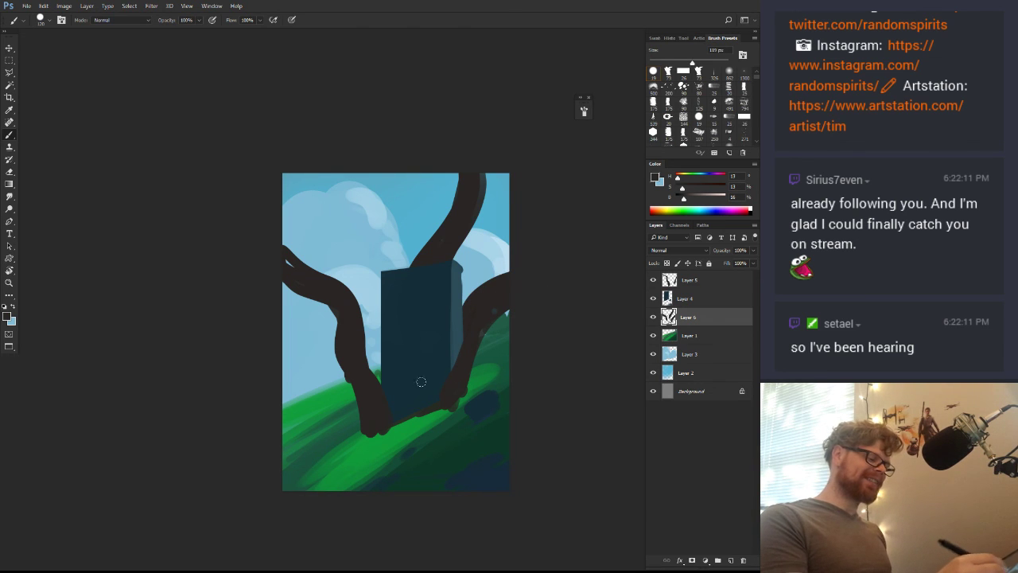
mouse_move(375, 384)
mouse_down()
mouse_move(346, 291)
mouse_move(277, 256)
mouse_up()
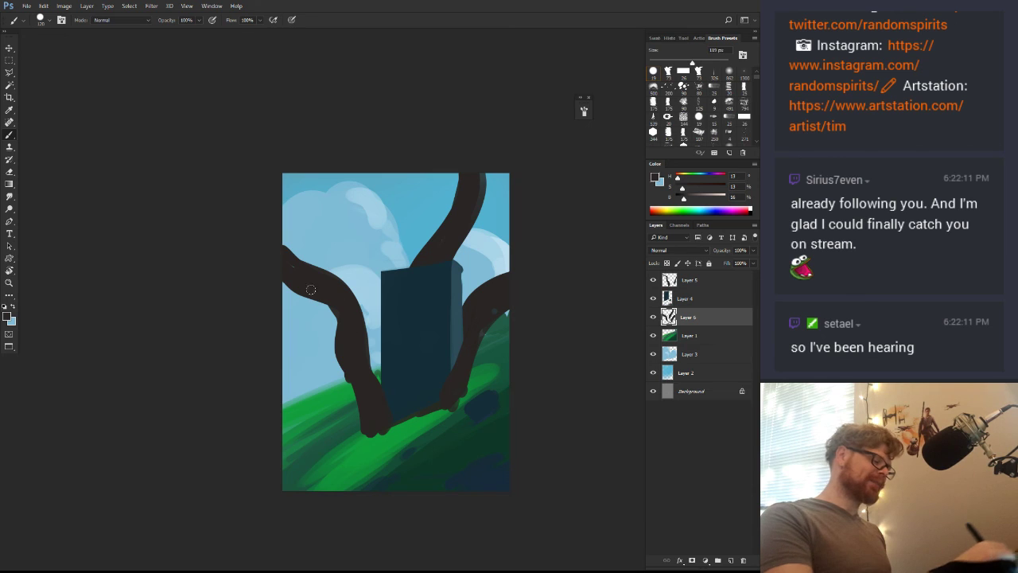
mouse_move(341, 358)
mouse_down()
mouse_move(365, 430)
mouse_move(362, 395)
mouse_move(368, 426)
mouse_move(407, 421)
mouse_move(383, 435)
mouse_move(450, 405)
mouse_up()
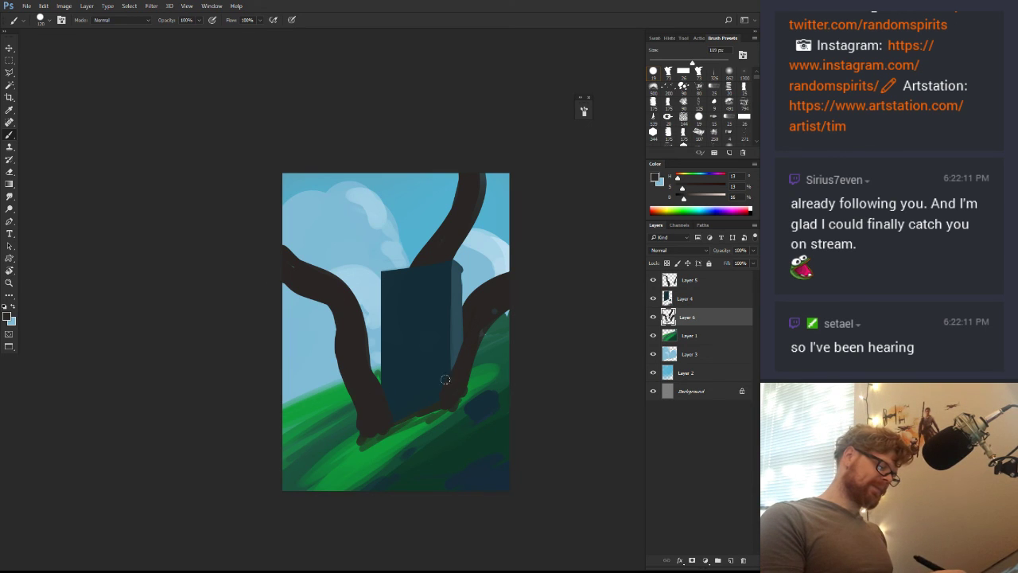
Erase the slab layer's lower right edge beside the trunk, and return to the brush on the front tree layer
click(693, 300)
key(e)
drag(456, 370, 459, 343)
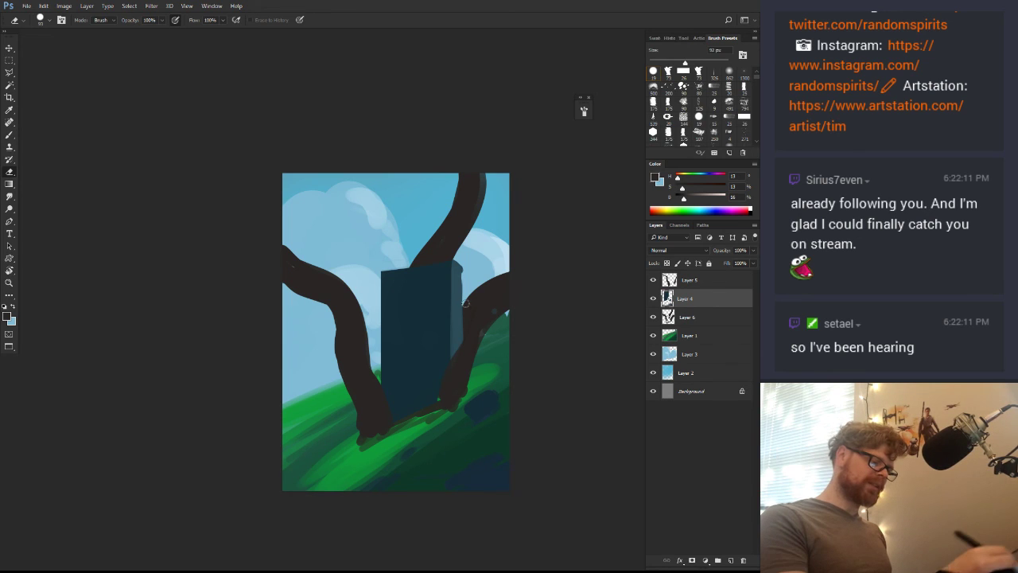
key(b)
click(690, 282)
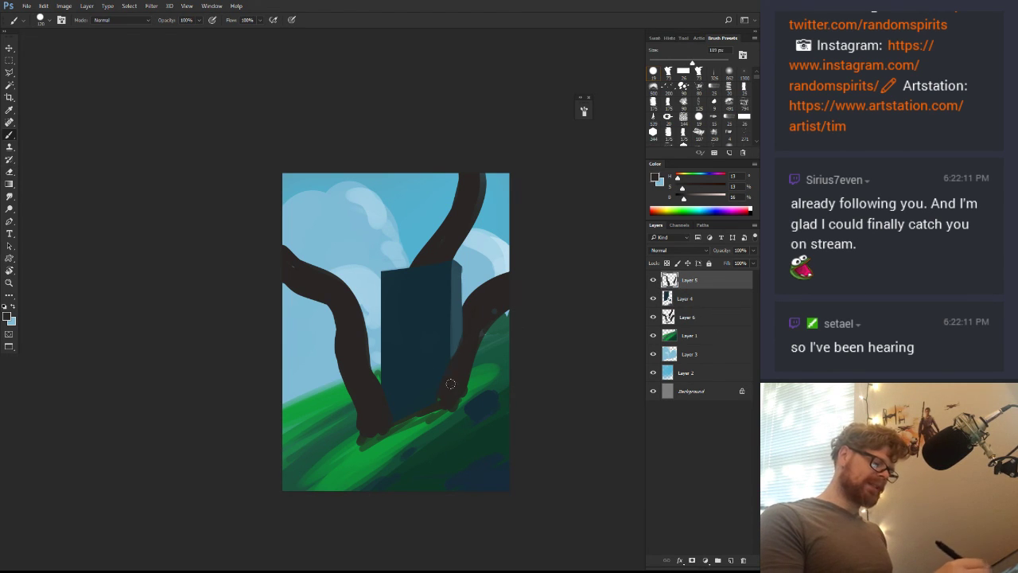
Fill the right trunk's underside and the root beneath the slab, and paint a thin forked tree on the slope at the canvas's left edge
drag(467, 354, 515, 305)
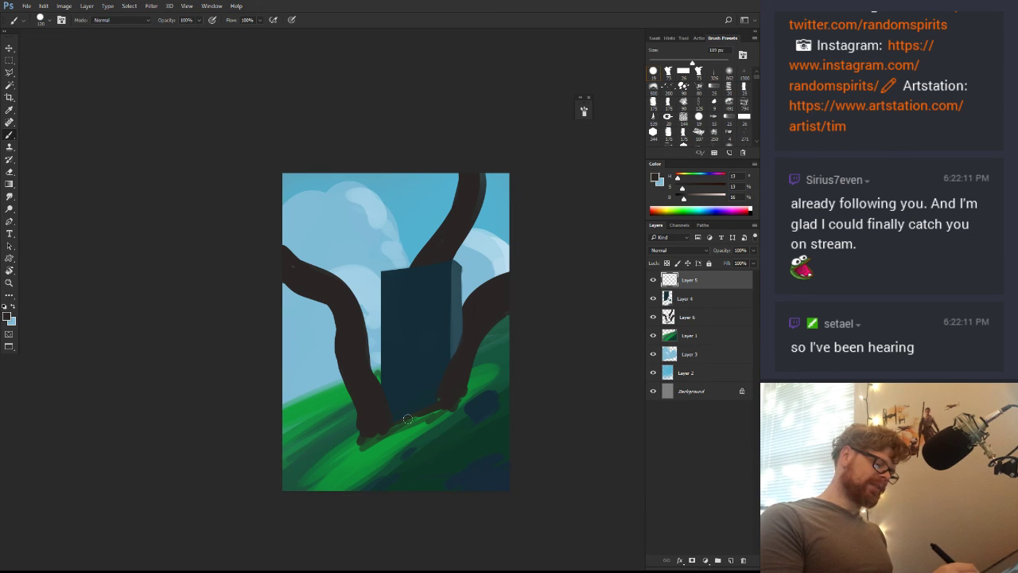
drag(407, 418, 387, 422)
mouse_move(357, 314)
mouse_down()
mouse_move(360, 350)
mouse_move(341, 352)
mouse_up()
mouse_move(340, 434)
mouse_down()
mouse_move(294, 406)
mouse_move(275, 350)
mouse_up()
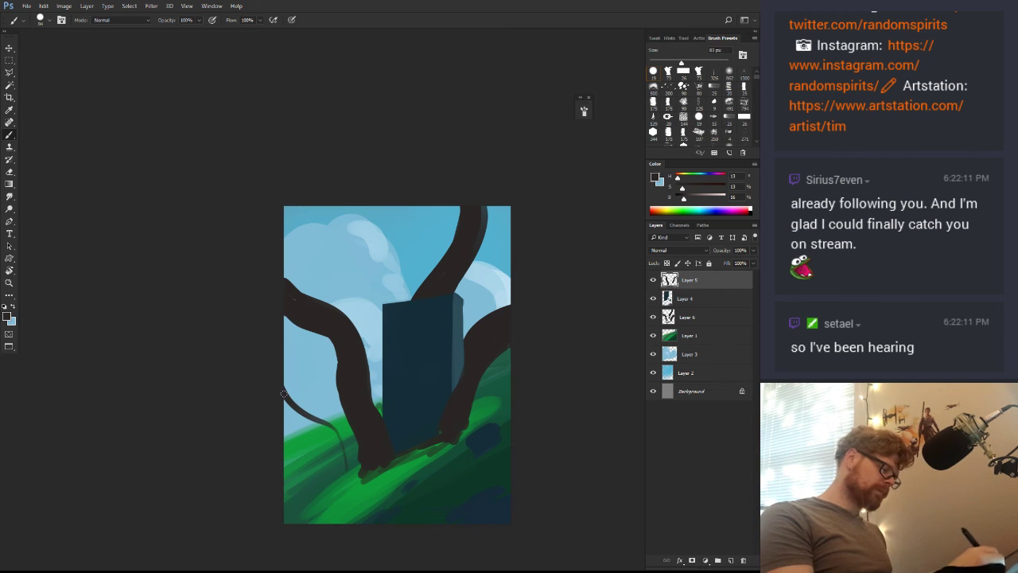
mouse_move(285, 394)
mouse_down()
mouse_move(314, 418)
mouse_move(338, 480)
mouse_up()
mouse_move(332, 430)
mouse_down()
mouse_move(342, 449)
mouse_move(338, 491)
mouse_up()
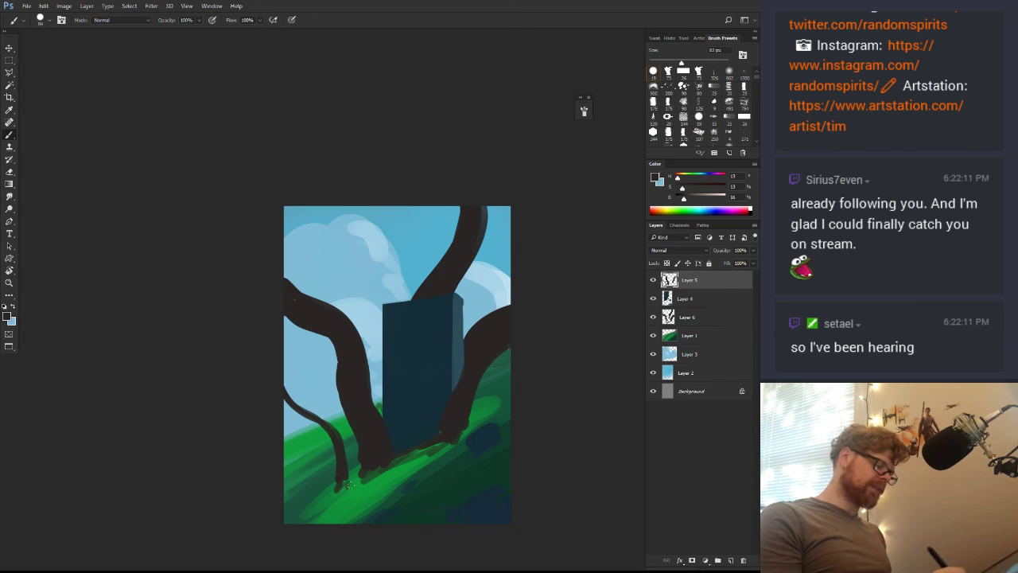
mouse_move(331, 431)
mouse_down()
mouse_move(285, 353)
mouse_move(296, 359)
mouse_move(296, 367)
mouse_move(283, 353)
mouse_move(312, 414)
mouse_up()
drag(330, 452, 286, 453)
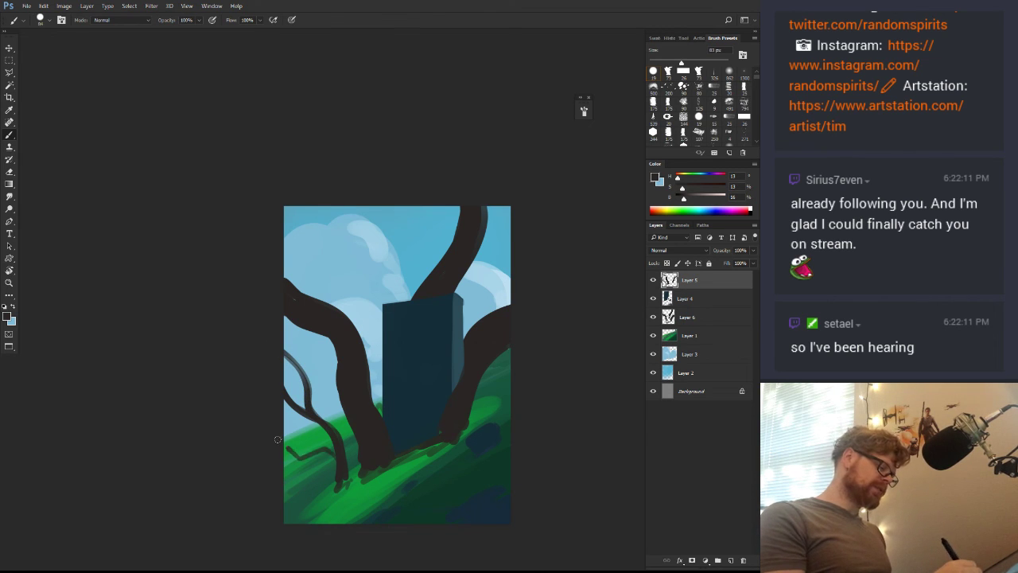
Paint a slim curved branch that forks off the upper trunk above the slab and reaches the canvas top
drag(495, 382, 478, 418)
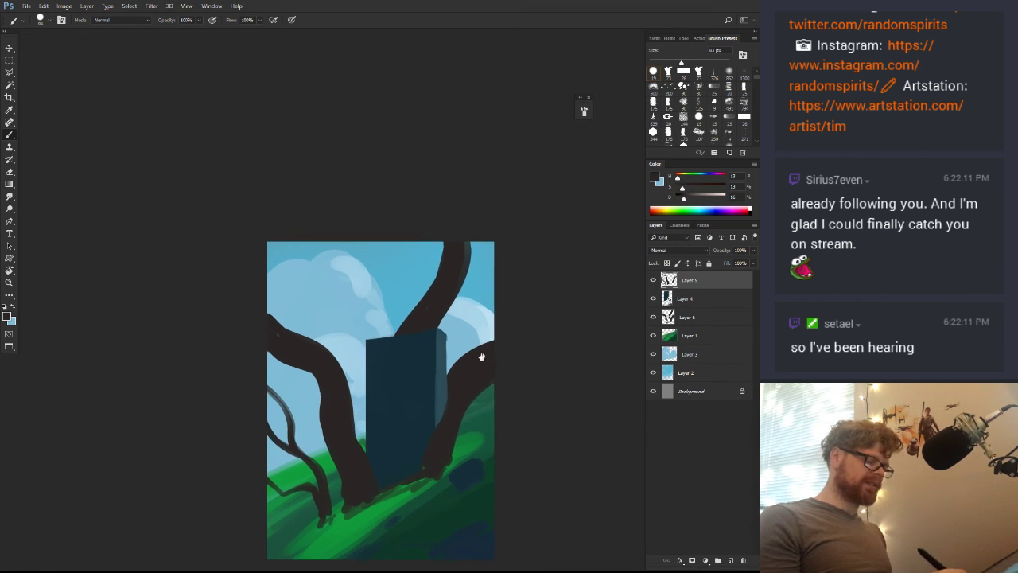
mouse_move(424, 300)
mouse_down()
mouse_move(408, 251)
mouse_move(414, 236)
mouse_move(414, 277)
mouse_move(433, 307)
mouse_move(407, 250)
mouse_up()
drag(420, 296, 424, 307)
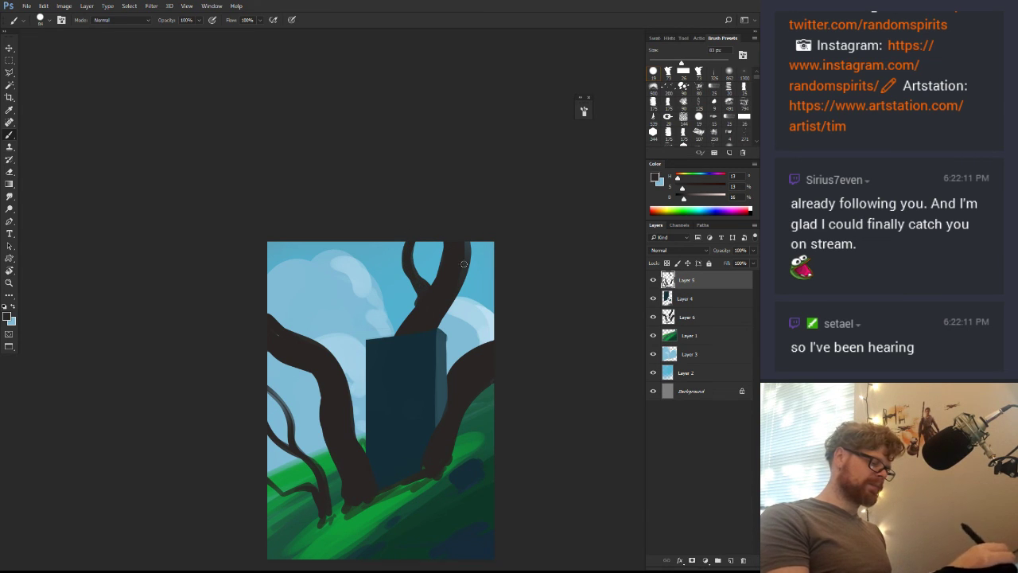
Widen the right trunk's base and thicken the left trunk toward the slab with a larger brush
mouse_move(443, 416)
mouse_down()
mouse_move(462, 438)
mouse_move(466, 410)
mouse_move(455, 462)
mouse_move(417, 480)
mouse_up()
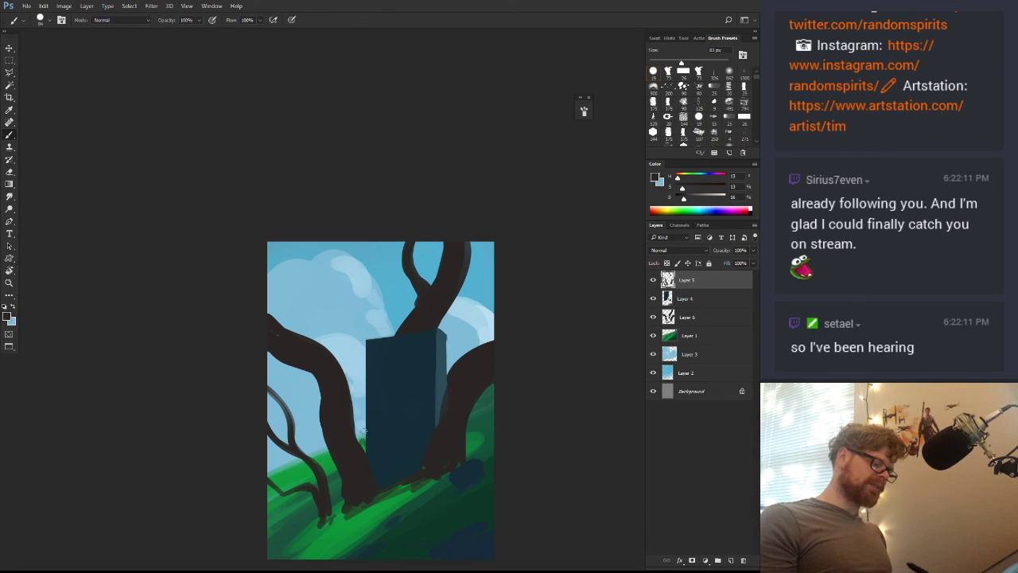
drag(363, 430, 373, 460)
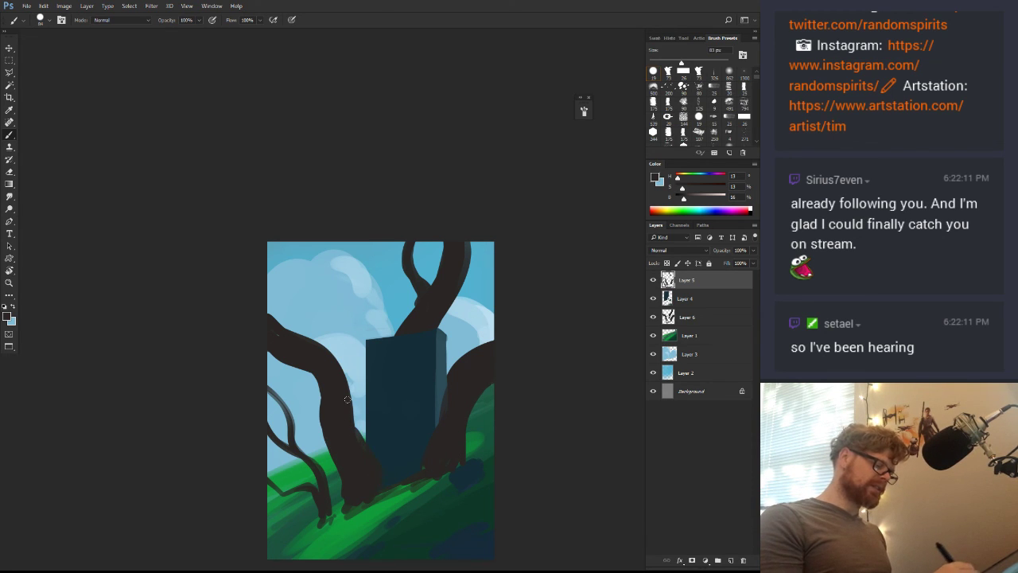
mouse_move(329, 349)
mouse_down()
mouse_move(275, 320)
mouse_move(269, 302)
mouse_move(281, 316)
mouse_up()
mouse_move(347, 383)
mouse_down()
mouse_move(358, 439)
mouse_move(365, 415)
mouse_up()
mouse_move(299, 347)
mouse_down()
mouse_move(353, 396)
mouse_move(383, 476)
mouse_up()
mouse_move(449, 460)
mouse_down()
mouse_move(473, 425)
mouse_move(470, 360)
mouse_move(431, 422)
mouse_up()
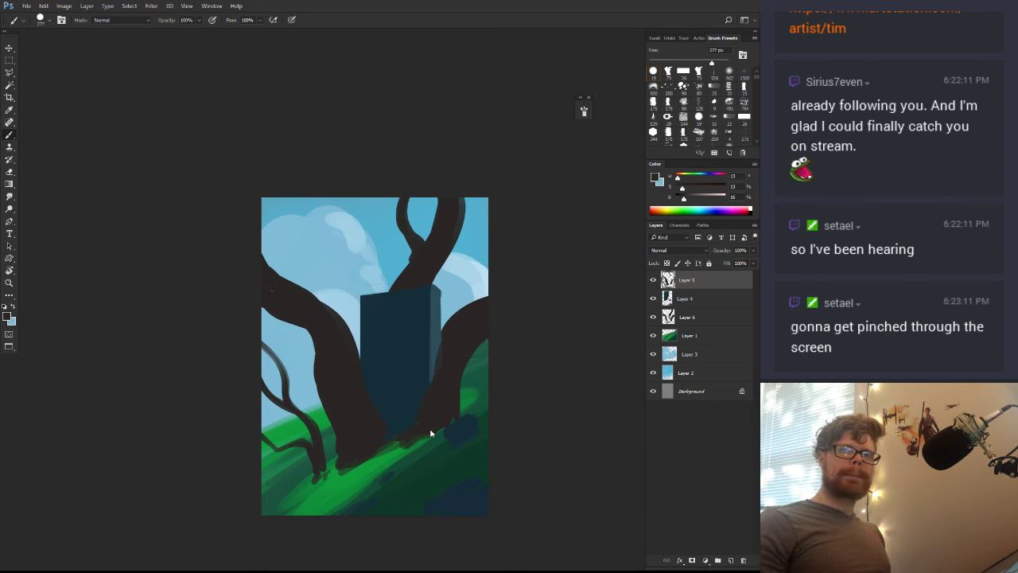
Save the painting as a TIFF with layers in the Desktop folder, accepting the TIFF options
key(ctrl+s)
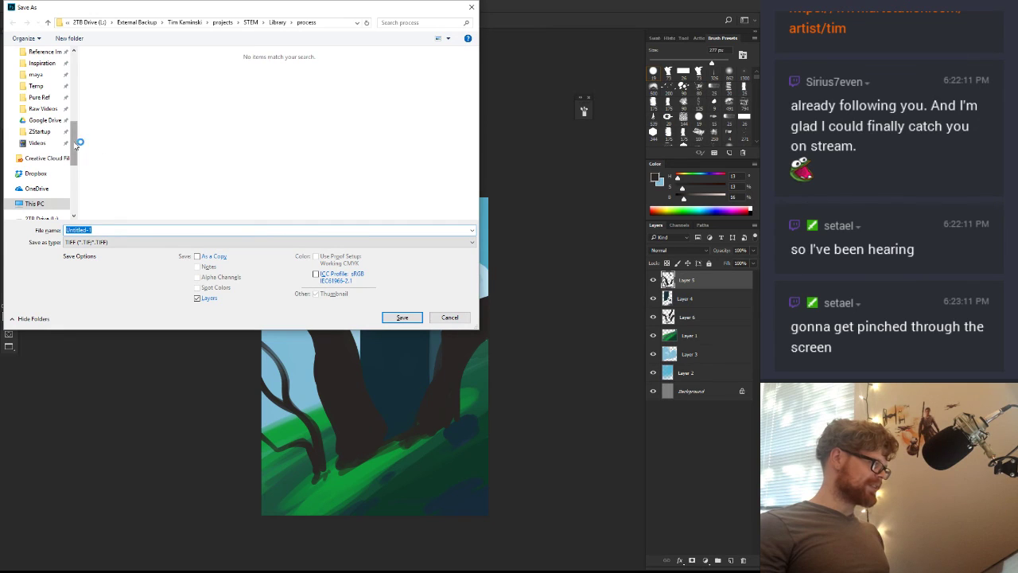
scroll(77, 141, up, 5)
click(39, 71)
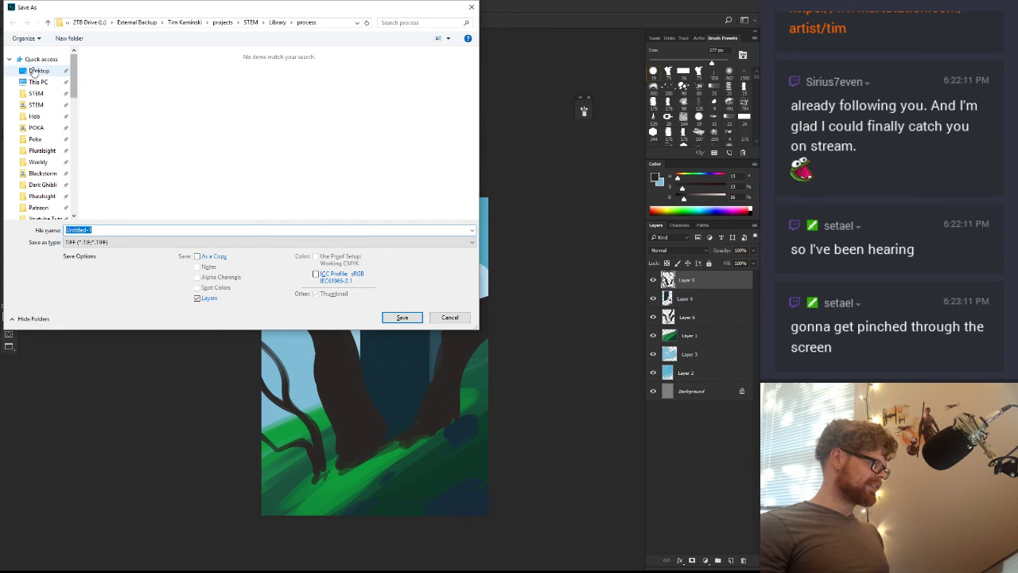
click(144, 231)
drag(258, 11, 259, 0)
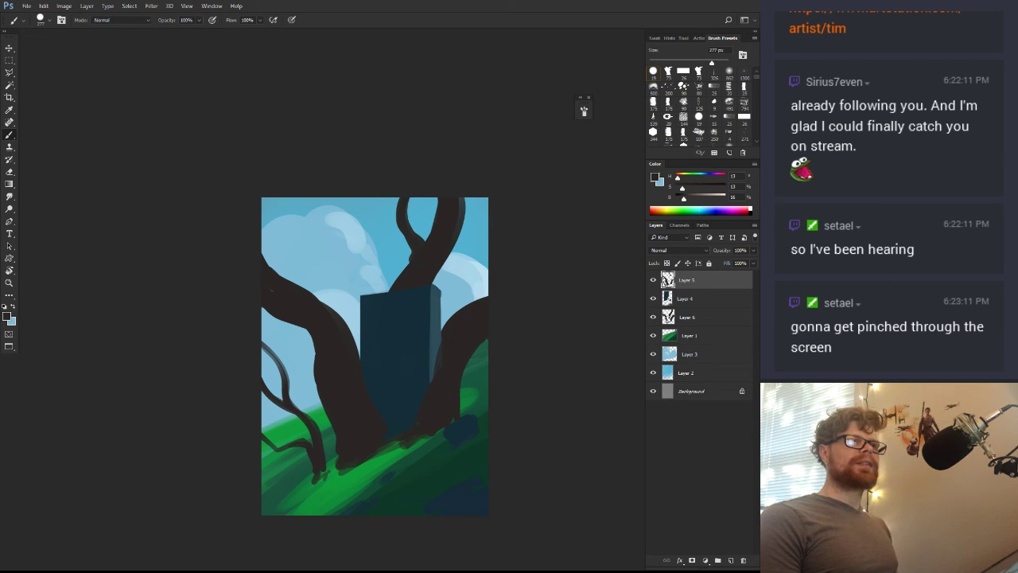
key(ctrl+s)
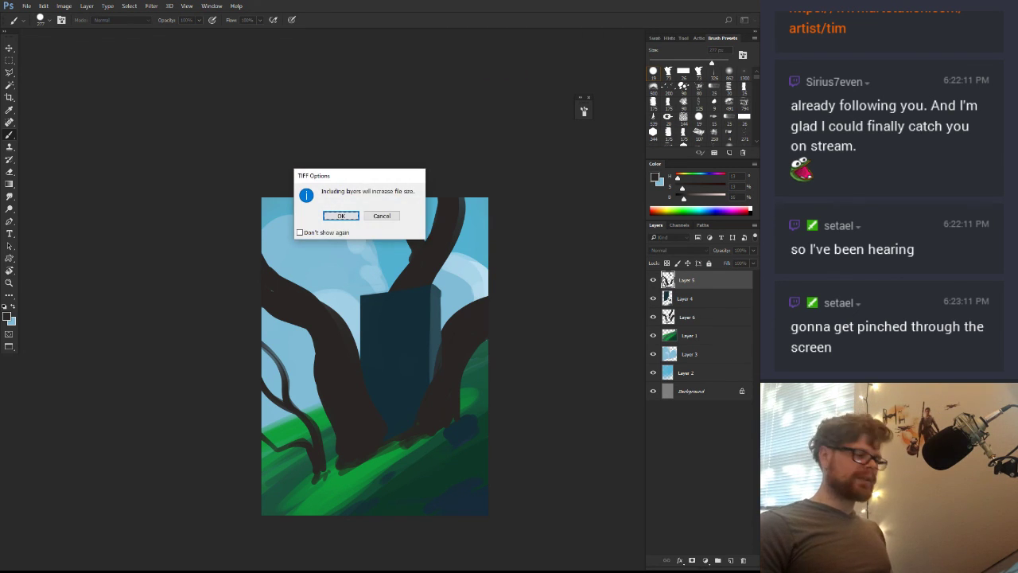
key(Return)
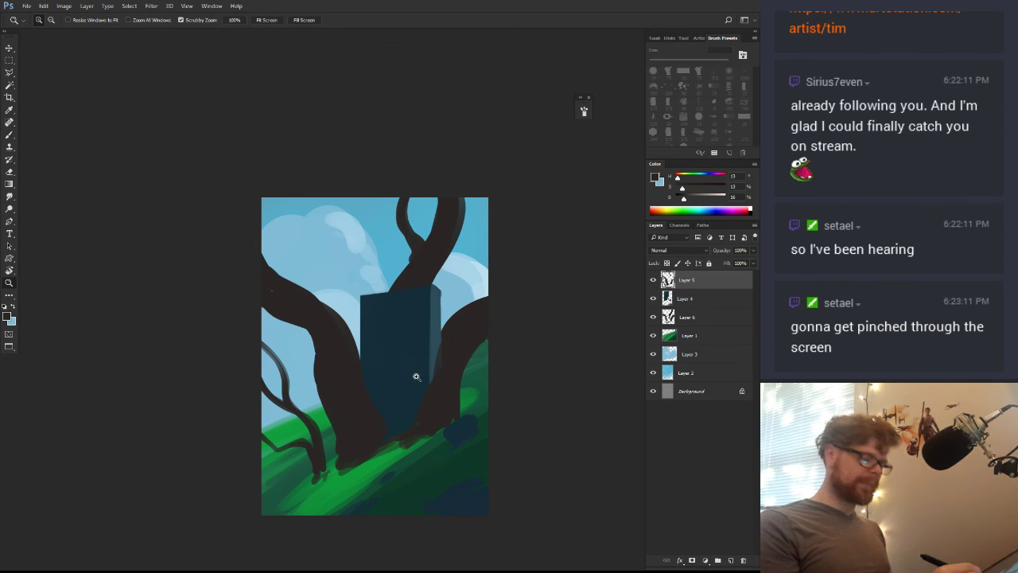
Sample the trunk's dark brown with hue 20 and fill out the right trunk's base beside the slab
drag(426, 374, 470, 330)
alt+click(451, 387)
drag(437, 422, 420, 439)
drag(453, 356, 425, 418)
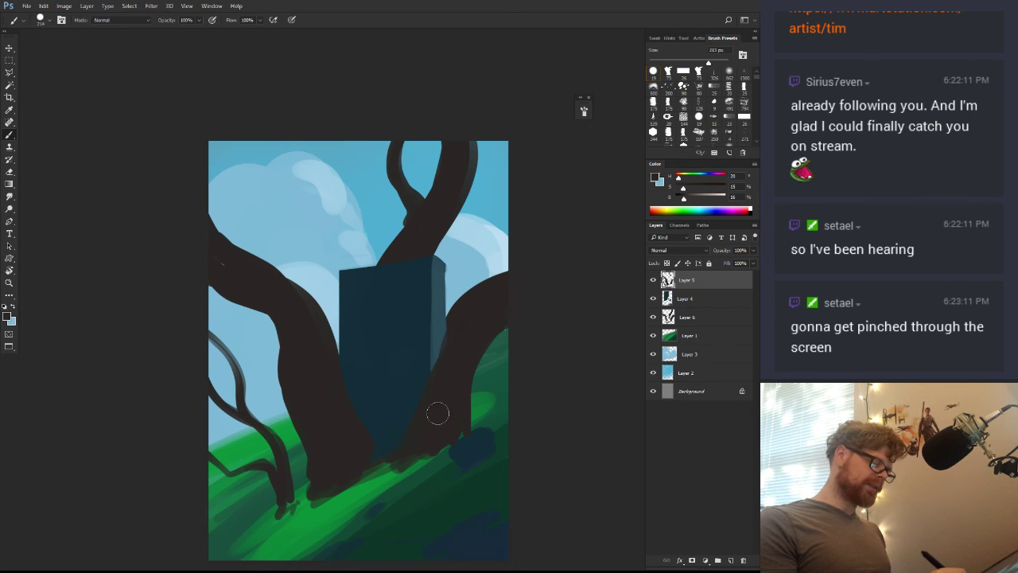
Try a thin side branch from the right trunk's underside to the canvas's right edge with a smaller brush
alt+right_click(479, 357)
mouse_move(467, 365)
mouse_down()
mouse_move(513, 360)
mouse_move(461, 409)
mouse_move(499, 371)
mouse_up()
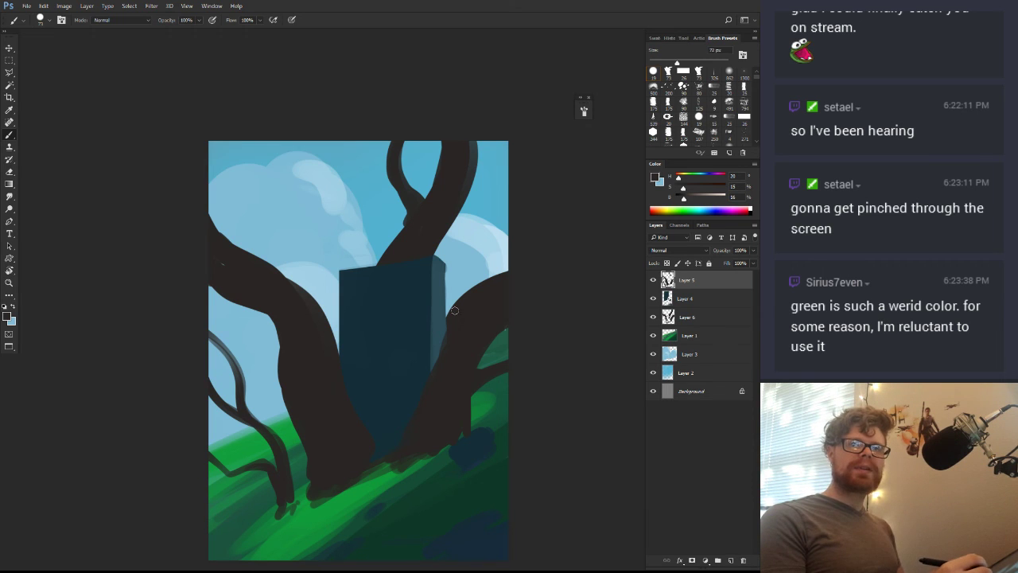
mouse_move(443, 352)
mouse_down()
mouse_move(466, 329)
mouse_move(501, 352)
mouse_up()
key(e)
mouse_move(524, 337)
mouse_down()
mouse_move(474, 371)
mouse_move(479, 377)
mouse_move(523, 350)
mouse_move(542, 319)
mouse_up()
key(b)
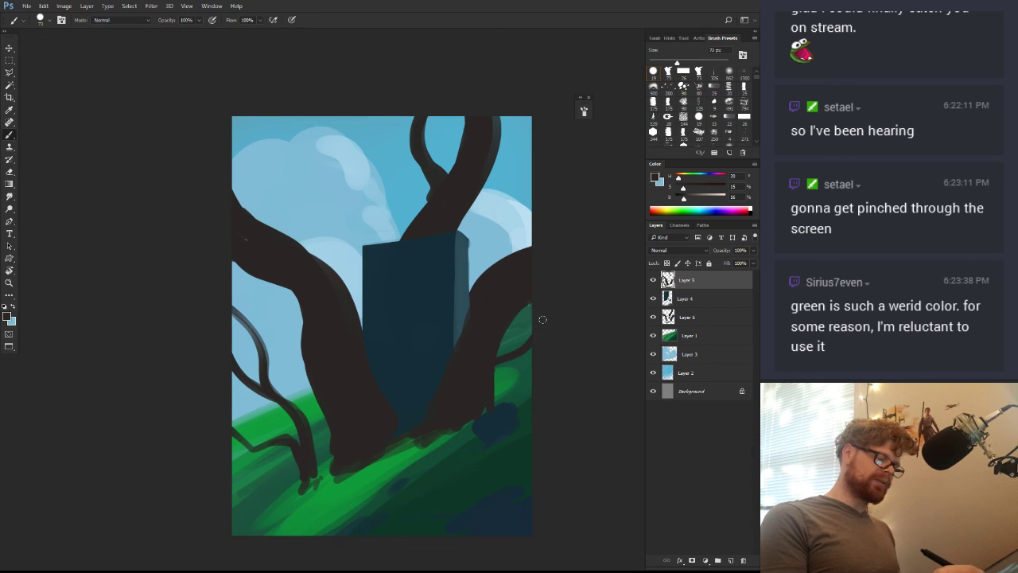
mouse_move(489, 373)
mouse_down()
mouse_move(531, 348)
mouse_move(499, 355)
mouse_move(499, 392)
mouse_move(499, 374)
mouse_up()
click(657, 181)
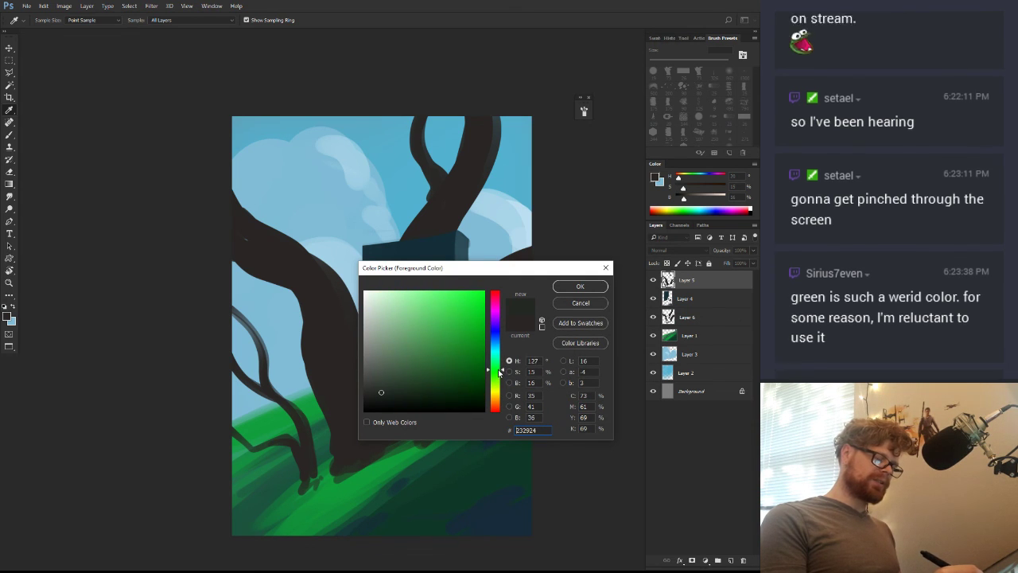
key(Return)
key(b)
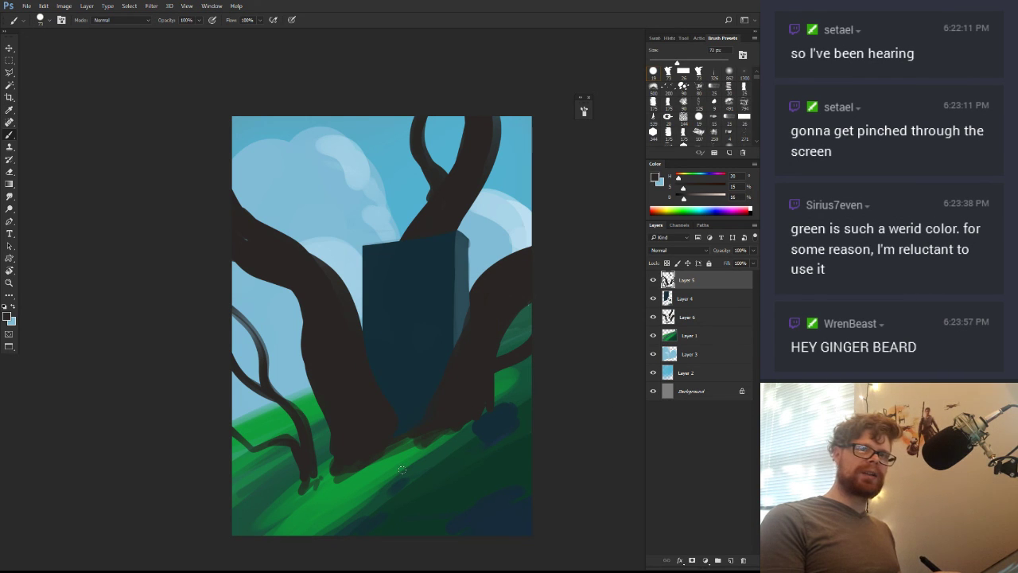
Erase the thin side branch under the right trunk, and return to the brush
key(r)
mouse_move(543, 389)
mouse_down()
mouse_move(528, 364)
mouse_move(494, 376)
mouse_up()
key(e)
mouse_move(525, 344)
mouse_down()
mouse_move(516, 364)
mouse_move(526, 355)
mouse_move(482, 388)
mouse_up()
key(b)
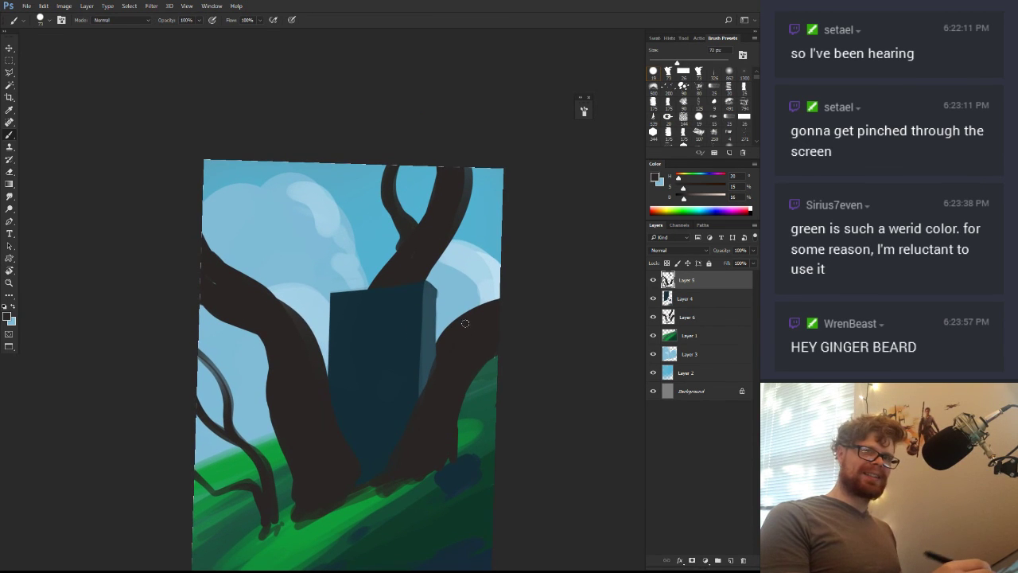
Paint a thin curved branch rising from the top of the right trunk to the canvas's right edge, undoing unsatisfying strokes
mouse_move(453, 341)
mouse_down()
mouse_move(506, 242)
mouse_move(463, 315)
mouse_up()
key(ctrl+z)
drag(475, 278, 458, 320)
drag(460, 309, 472, 279)
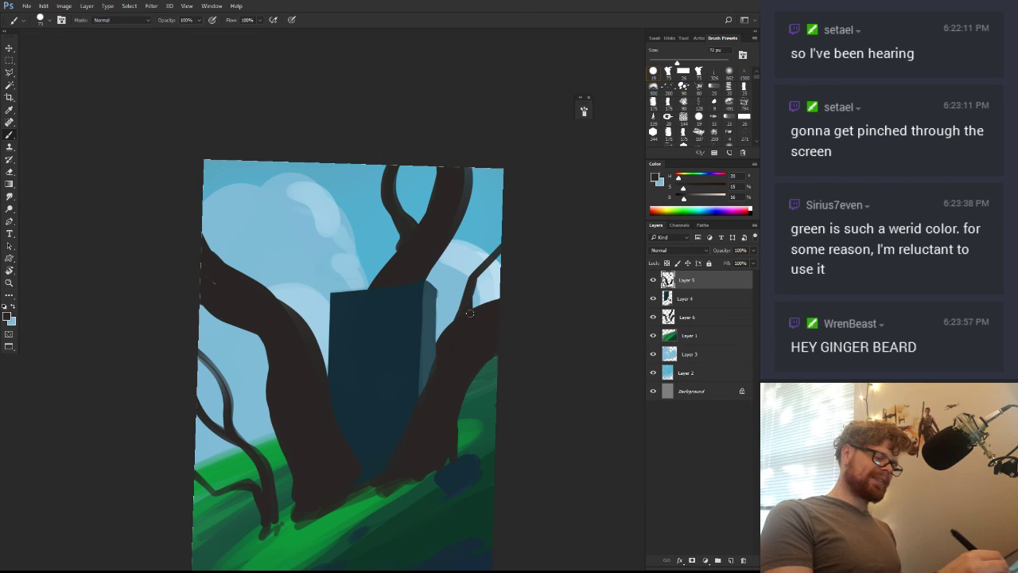
key(ctrl+z)
mouse_move(458, 328)
mouse_down()
mouse_move(463, 292)
mouse_move(506, 240)
mouse_move(469, 282)
mouse_move(444, 358)
mouse_up()
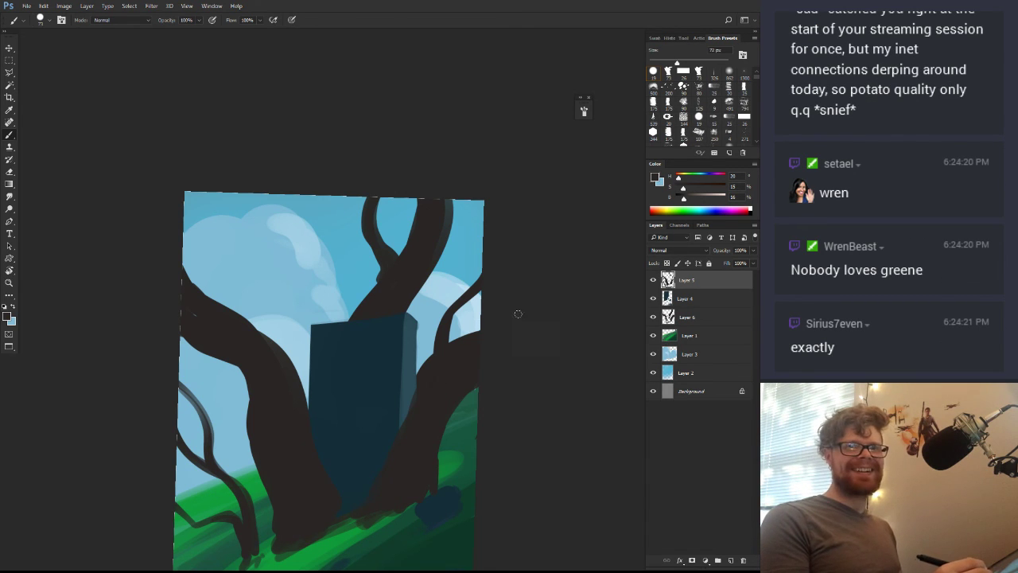
Refine the thin right branch's outer end with the eraser and a smaller brush
key(r)
drag(533, 302, 496, 306)
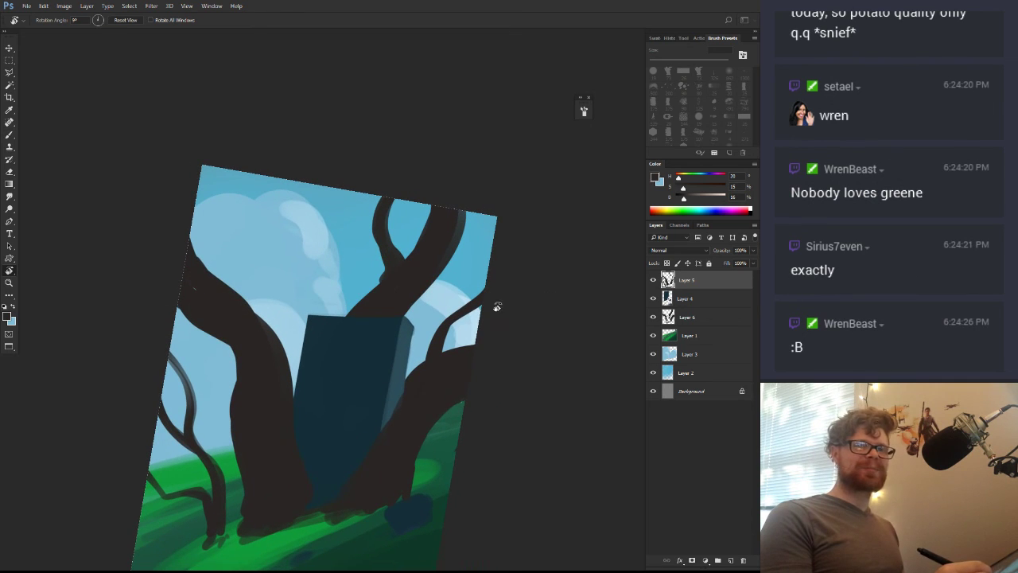
key(e)
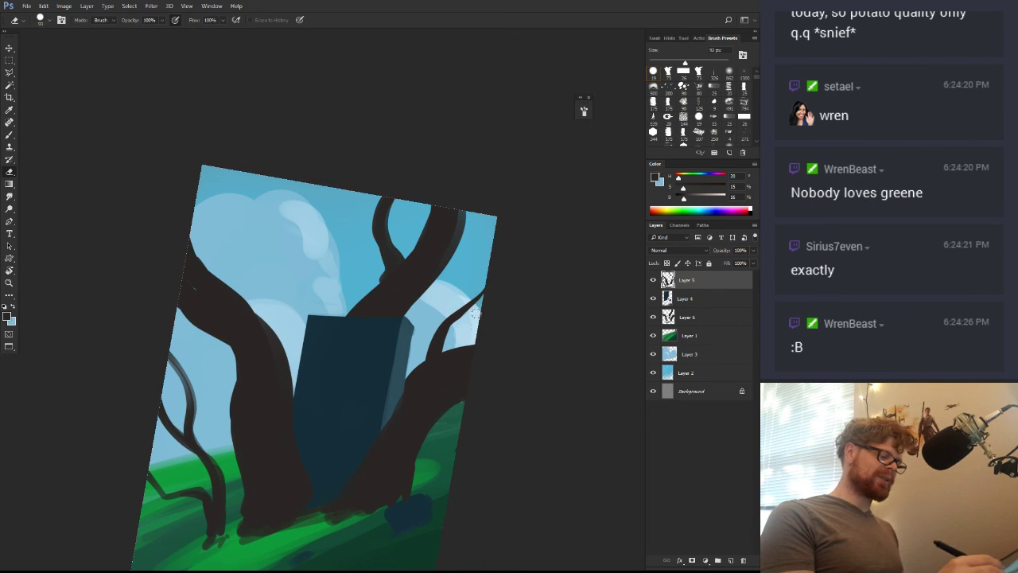
key(b)
drag(471, 313, 461, 316)
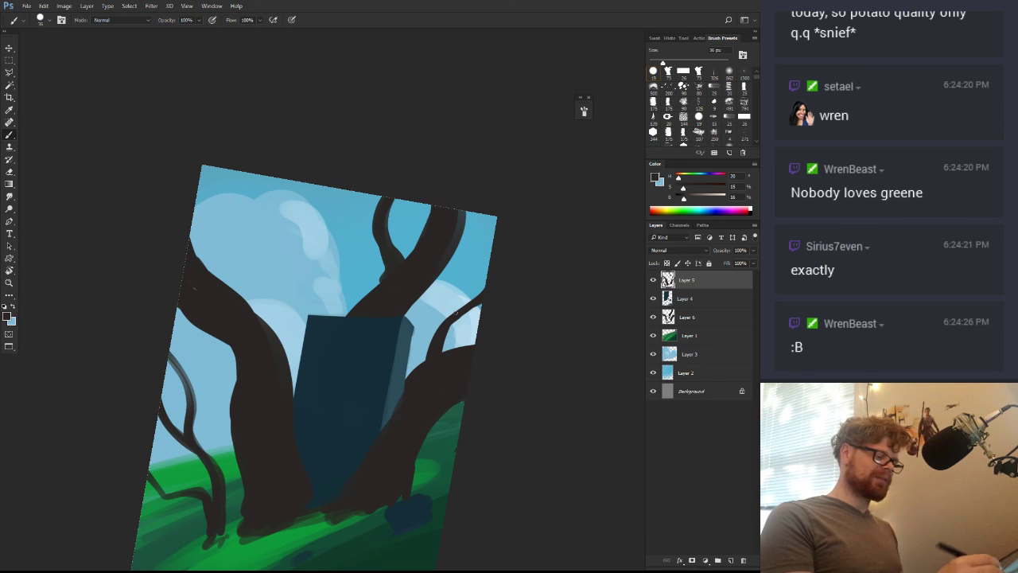
Paint a fine angular twig from the thin right branch up to the canvas top, undoing strokes that do not fit
drag(456, 313, 460, 242)
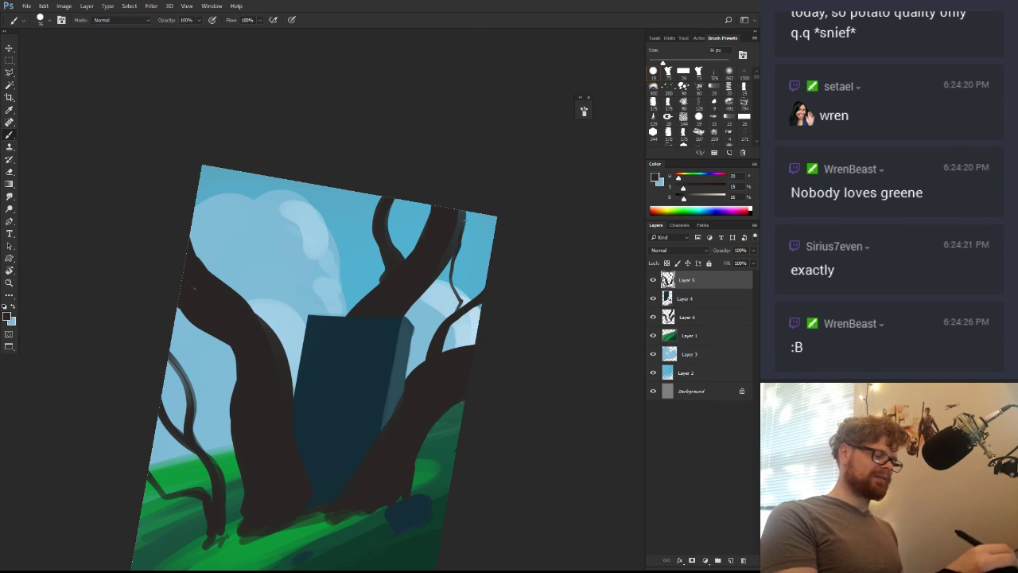
key(ctrl+z)
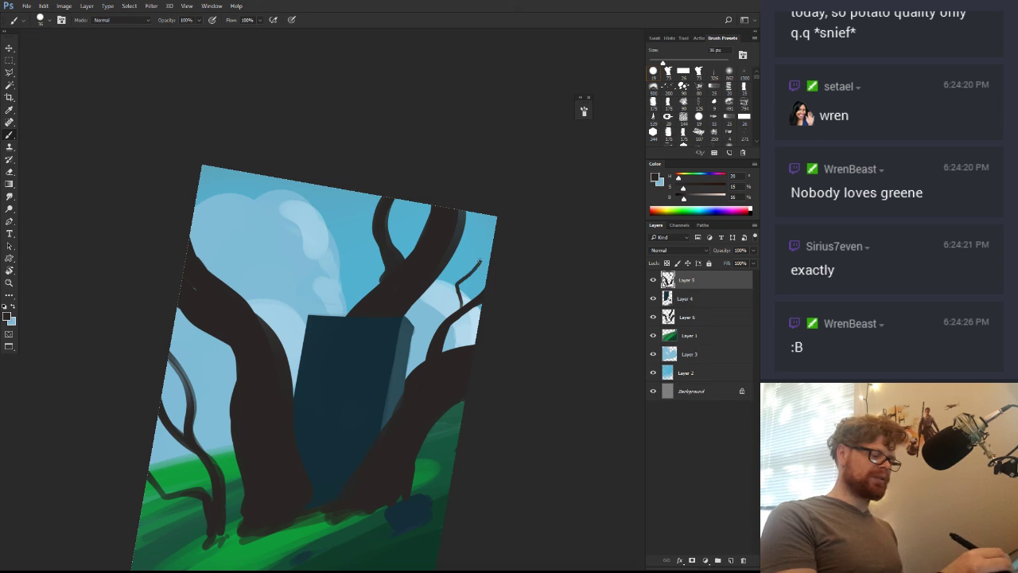
mouse_move(479, 260)
mouse_down()
mouse_move(480, 227)
mouse_move(482, 264)
mouse_move(454, 314)
mouse_up()
key(ctrl+z)
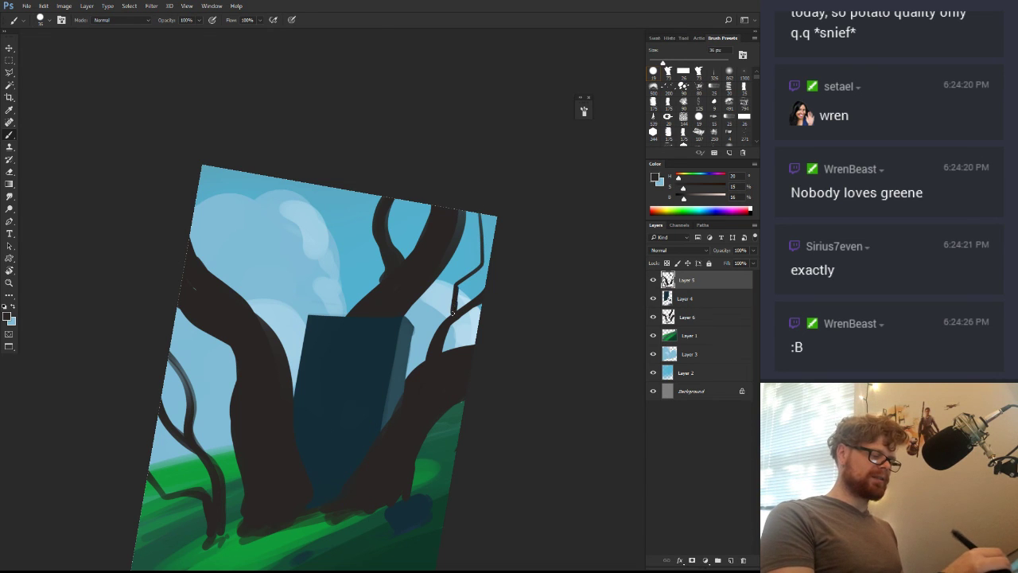
Thicken the curved branch above the slab and extend its base over the slab's top edge
key(r)
drag(559, 333, 563, 300)
key(space)
drag(536, 346, 563, 255)
key(z)
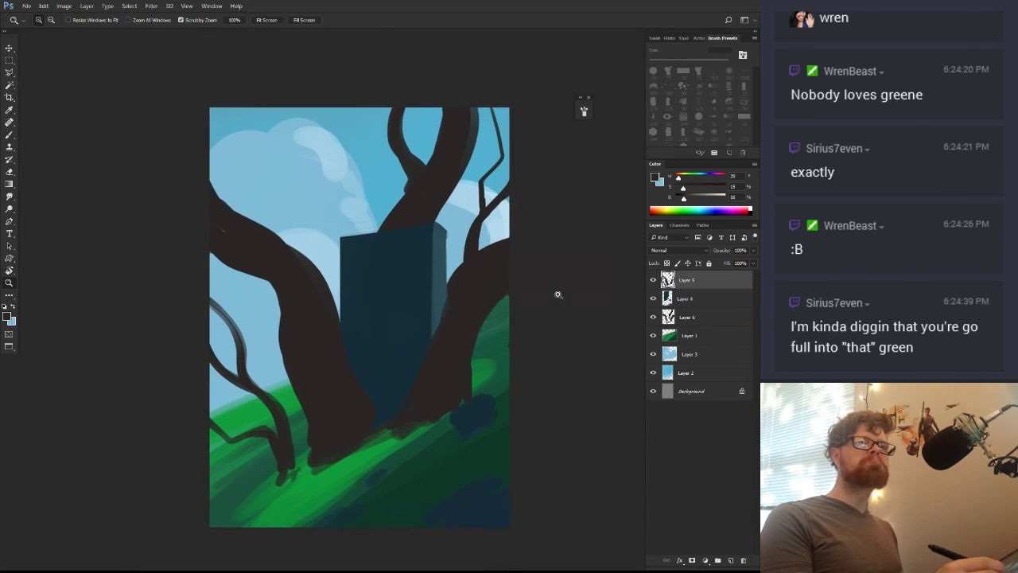
drag(555, 294, 521, 271)
click(497, 337)
drag(459, 240, 441, 363)
key(b)
mouse_move(369, 249)
mouse_down()
mouse_move(389, 288)
mouse_move(354, 340)
mouse_up()
drag(376, 303, 352, 348)
mouse_move(403, 277)
mouse_down()
mouse_move(423, 196)
mouse_move(364, 232)
mouse_move(372, 195)
mouse_up()
Paint a winding branch from the right trunk across the slab's front to its left edge, and widen the right trunk's base
key(z)
drag(430, 292, 401, 306)
drag(429, 322, 429, 251)
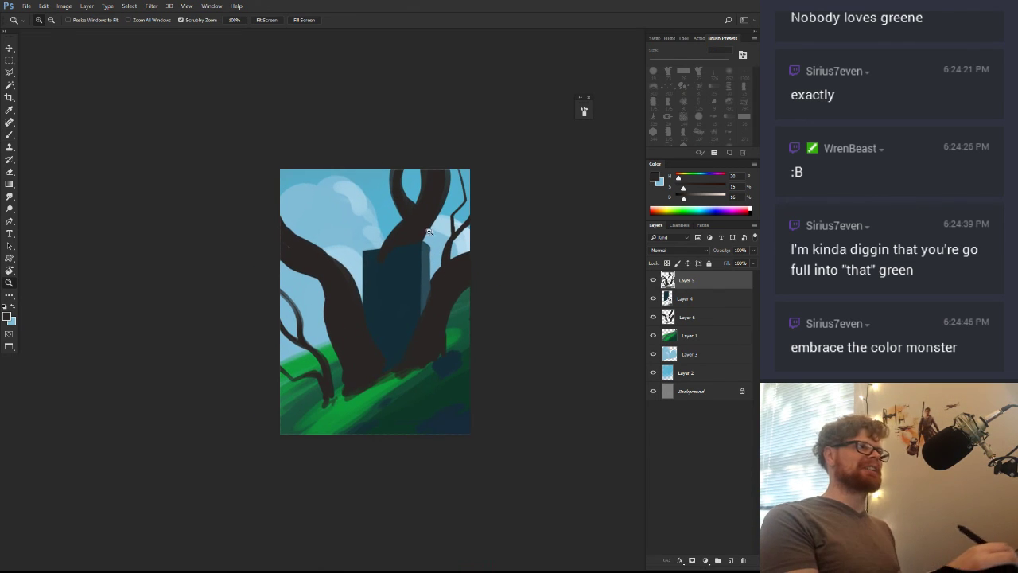
key(b)
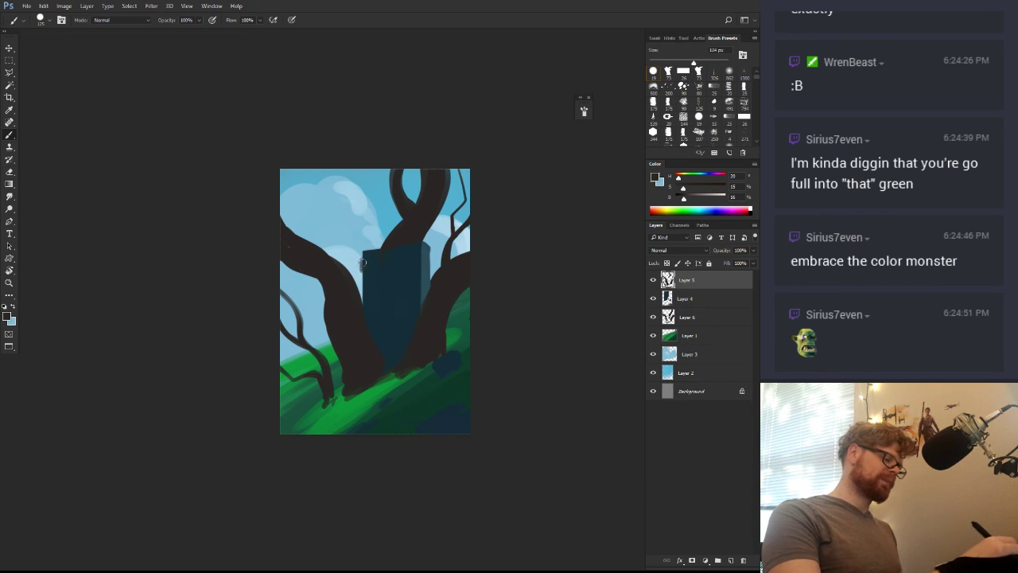
drag(362, 263, 363, 286)
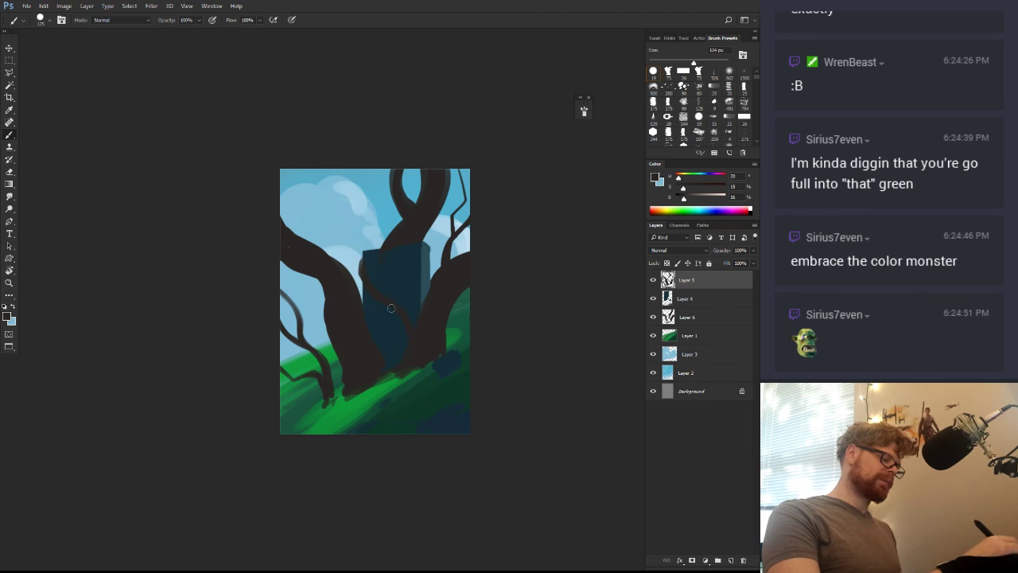
drag(414, 361, 440, 351)
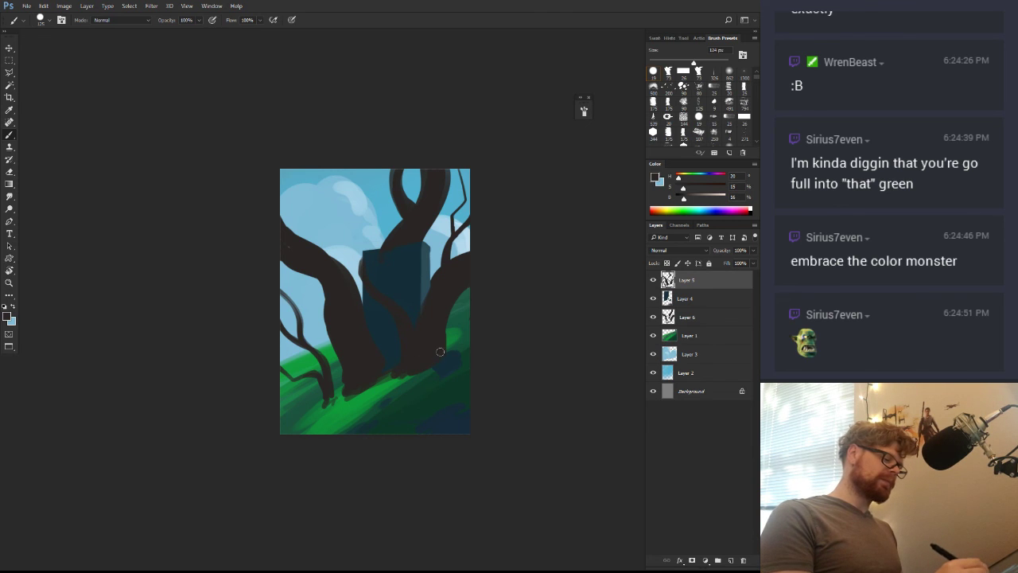
drag(450, 294, 446, 327)
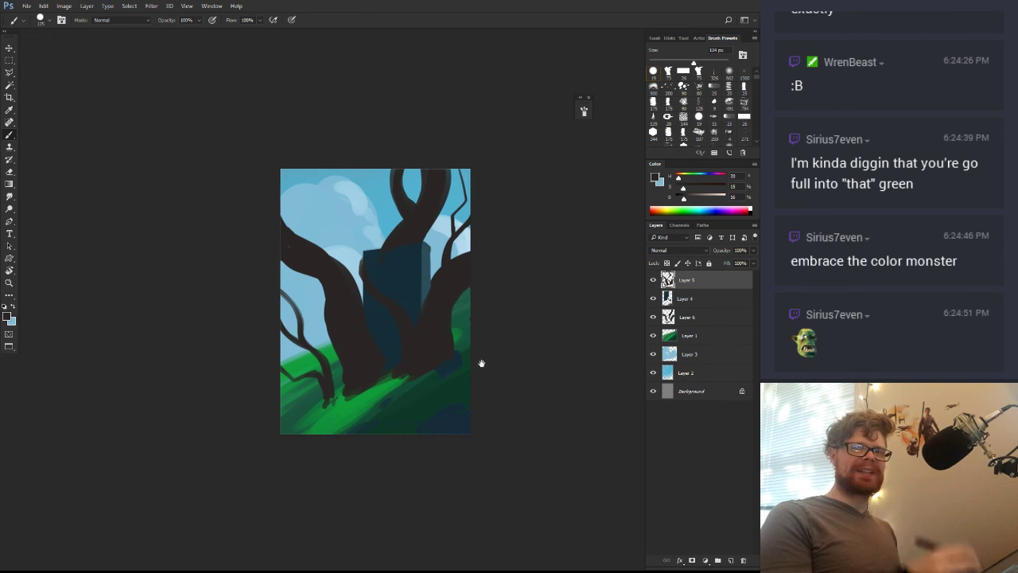
drag(481, 361, 469, 406)
key(z)
mouse_move(446, 365)
mouse_down()
mouse_move(454, 344)
mouse_move(435, 386)
mouse_move(447, 410)
mouse_up()
key(b)
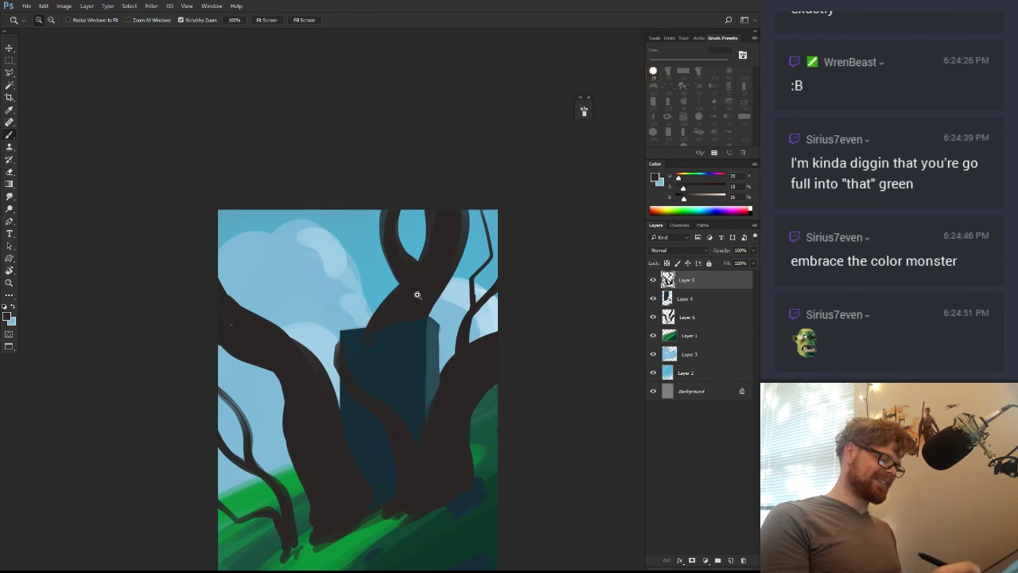
Reshape the left prong of the forked branch above the slab, erasing its inner edge and repainting its outer edge
key(e)
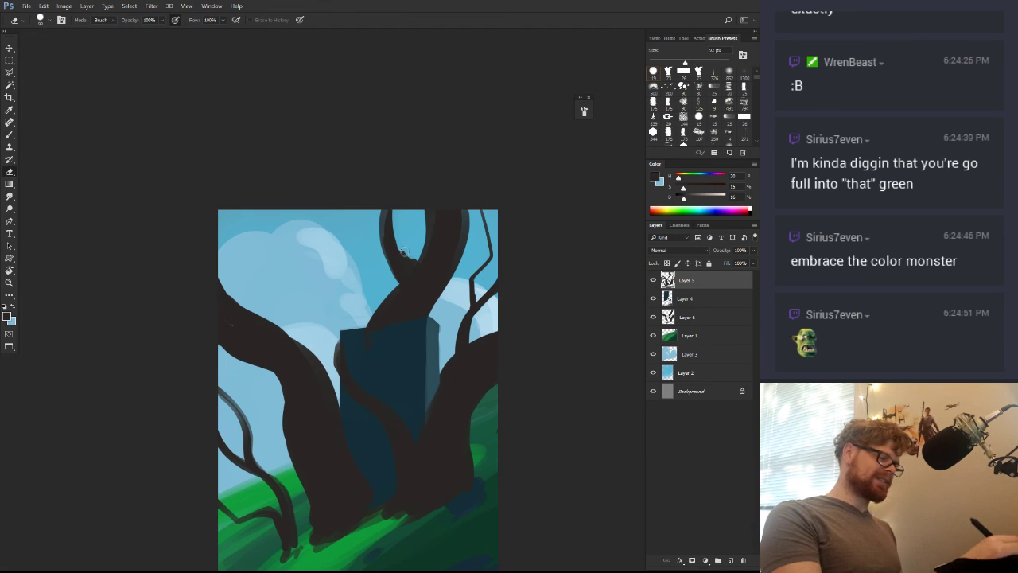
mouse_move(405, 251)
mouse_down()
mouse_move(390, 208)
mouse_move(417, 275)
mouse_up()
key(b)
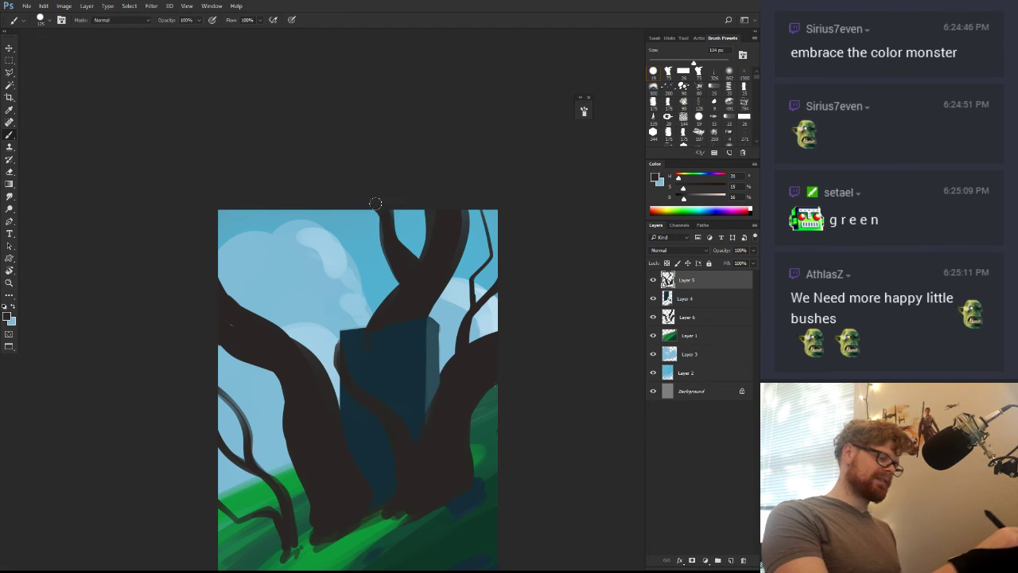
mouse_move(376, 205)
mouse_down()
mouse_move(388, 240)
mouse_move(384, 334)
mouse_move(362, 307)
mouse_move(393, 337)
mouse_move(405, 280)
mouse_up()
key(z)
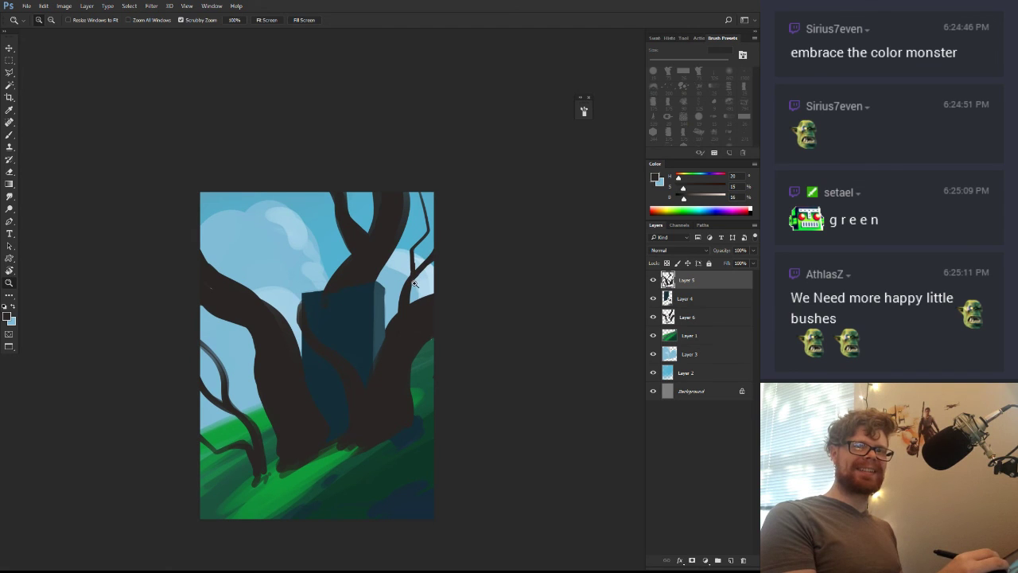
scroll(438, 298, up, 1)
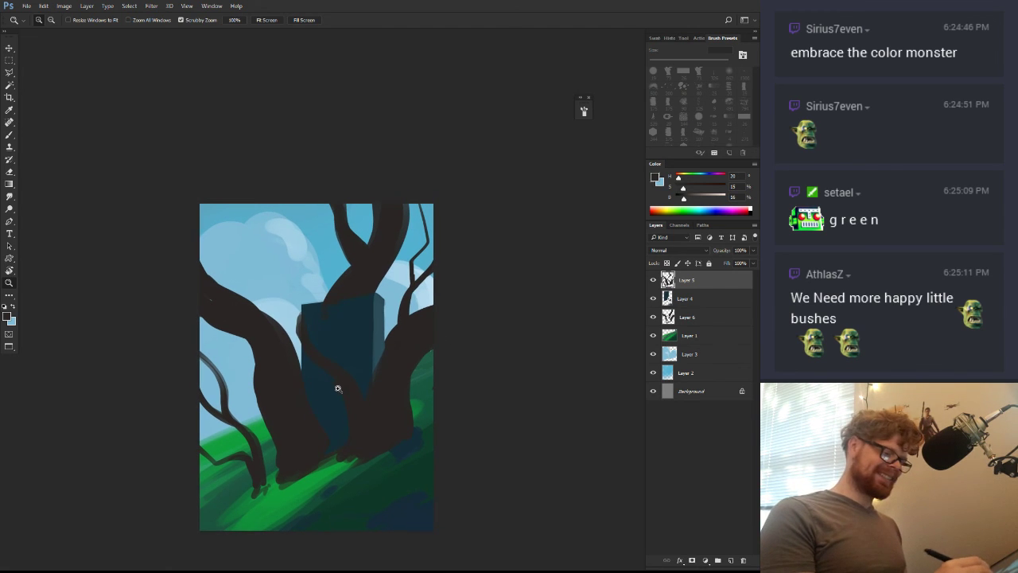
Sample the slab's front colour, darken it and paint a round hole in the upper part of the slab's front
key(b)
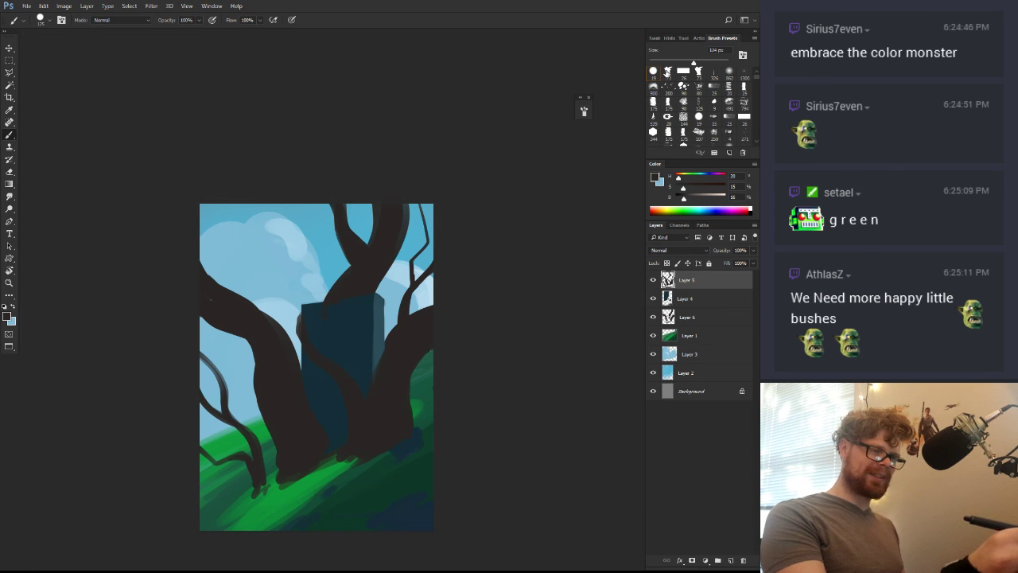
right_click(378, 320)
click(480, 202)
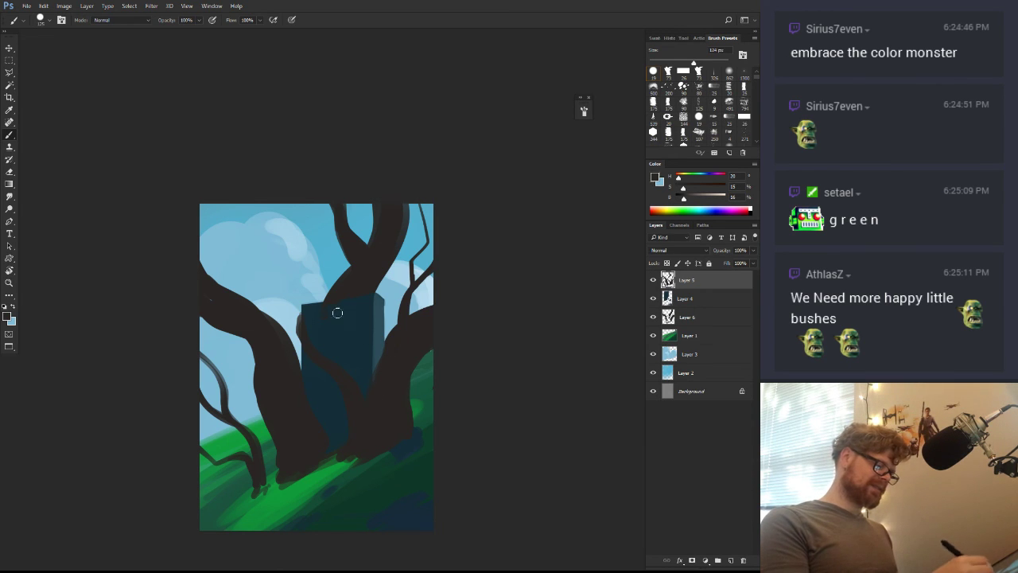
alt+click(319, 317)
drag(338, 331, 359, 315)
drag(688, 202, 682, 201)
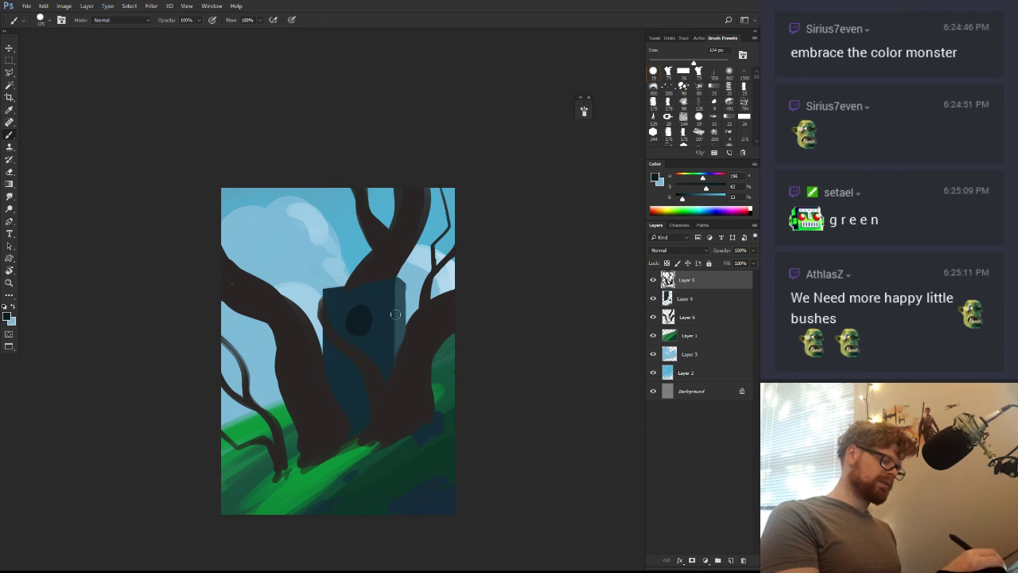
Extend the slab's side edges with its sampled lighter side colour and merge the slab layer with the two tree layers
alt+click(398, 349)
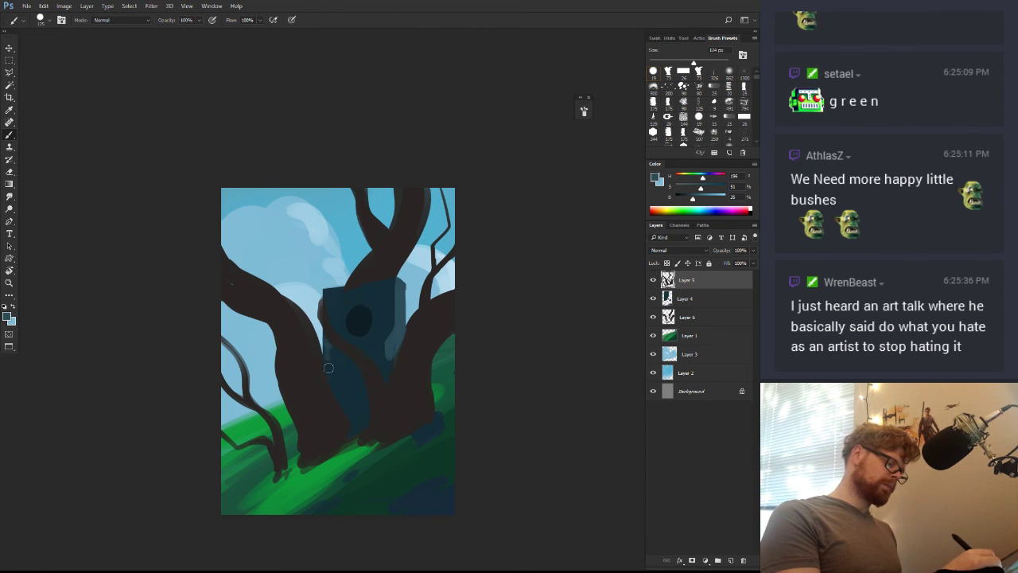
key(e)
key(ctrl+z)
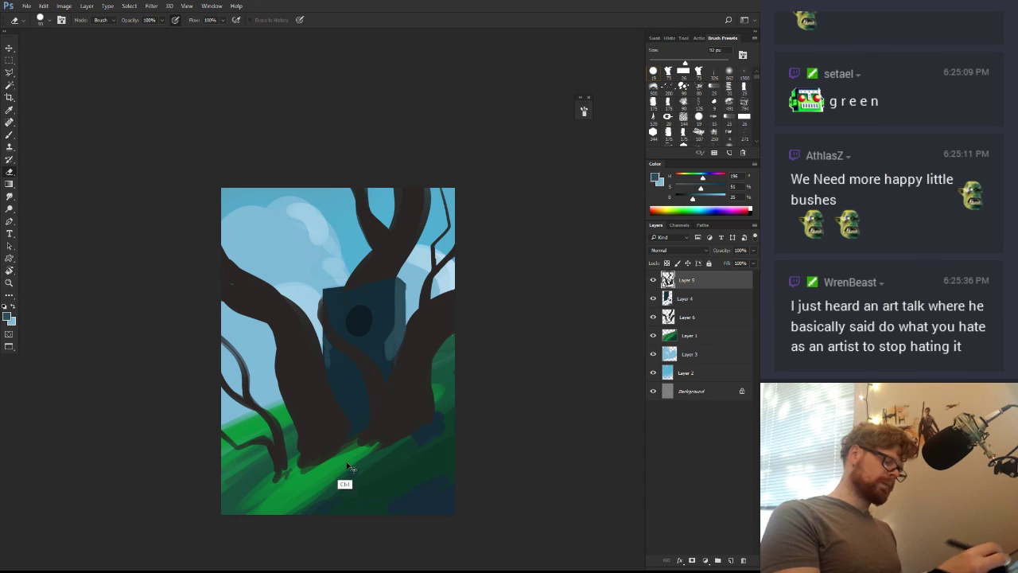
shift+click(674, 319)
key(ctrl+e)
Clean up the light strokes along the slab's edges with the eraser and sampled trunk and slab colours
drag(325, 393, 334, 412)
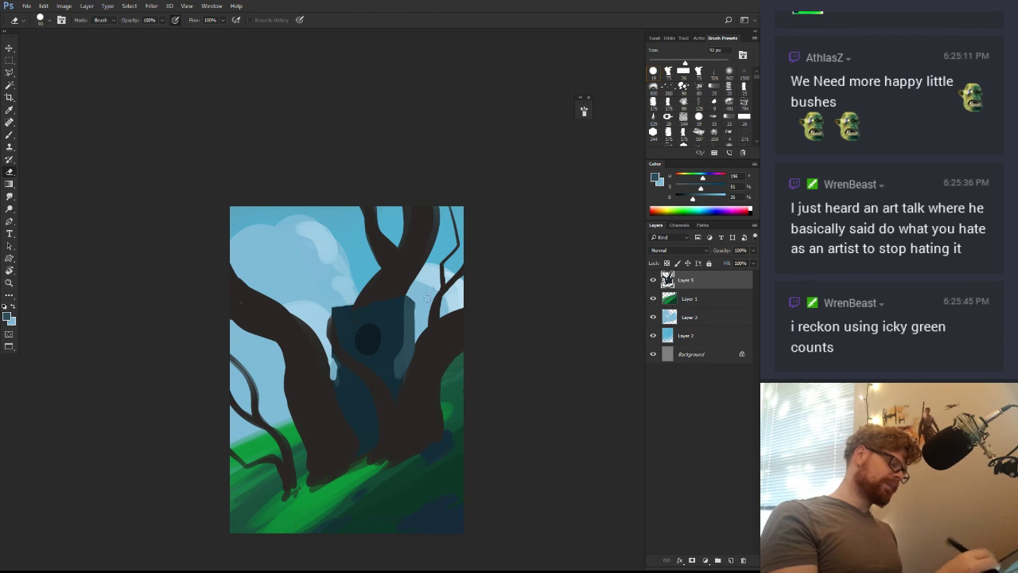
key(b)
alt+click(325, 365)
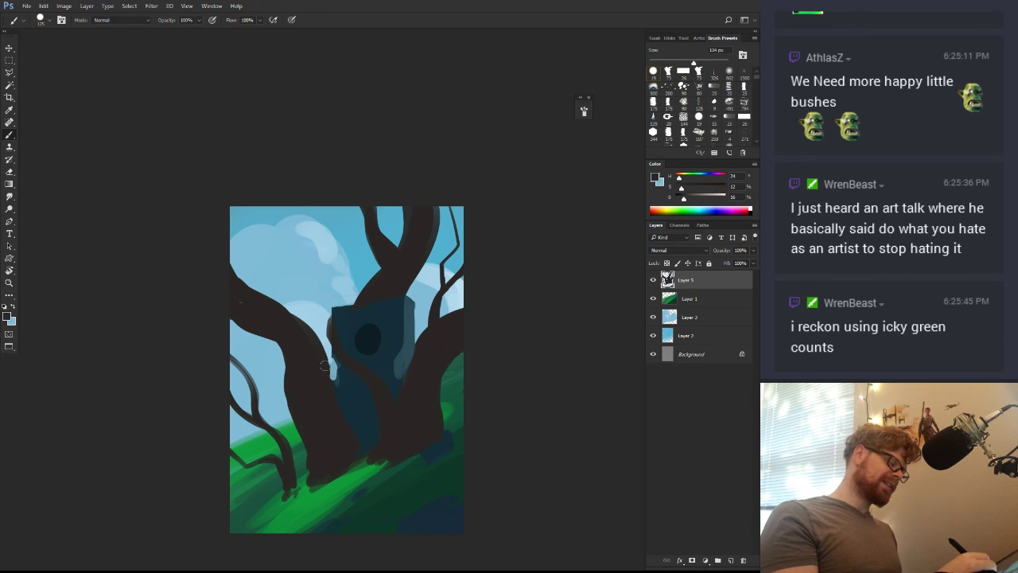
key(e)
mouse_move(416, 348)
mouse_down()
mouse_move(394, 377)
mouse_move(389, 355)
mouse_up()
key(b)
alt+click(423, 349)
key(e)
key(b)
key(e)
key(b)
alt+click(394, 353)
alt+click(409, 324)
Paint thin angular cracks across the slab's front and right side in the hole's dark colour, chipping the edge with the eraser
alt+click(375, 339)
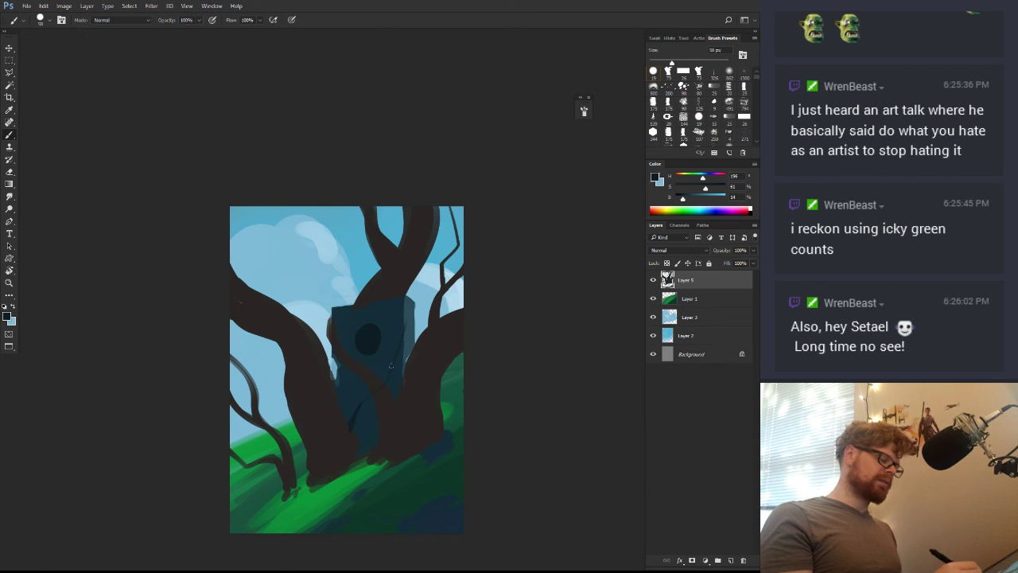
key(e)
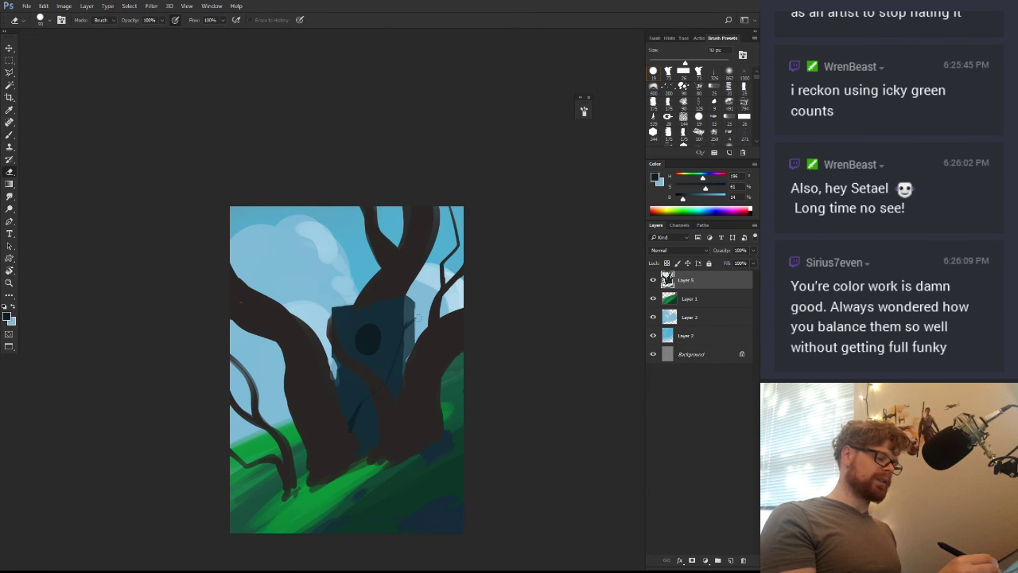
key(b)
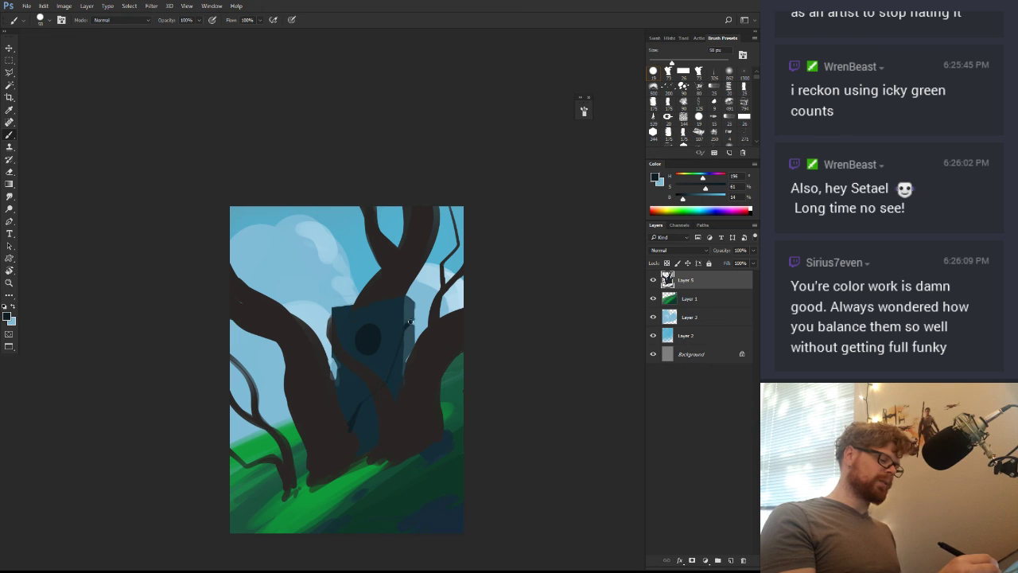
mouse_move(389, 374)
mouse_down()
mouse_move(377, 404)
mouse_move(395, 383)
mouse_up()
mouse_move(394, 382)
mouse_down()
mouse_move(414, 298)
mouse_move(406, 324)
mouse_up()
Fill the right part of the slab's round hole with the sampled dark brown, leaving a dark rim for depth
key(b)
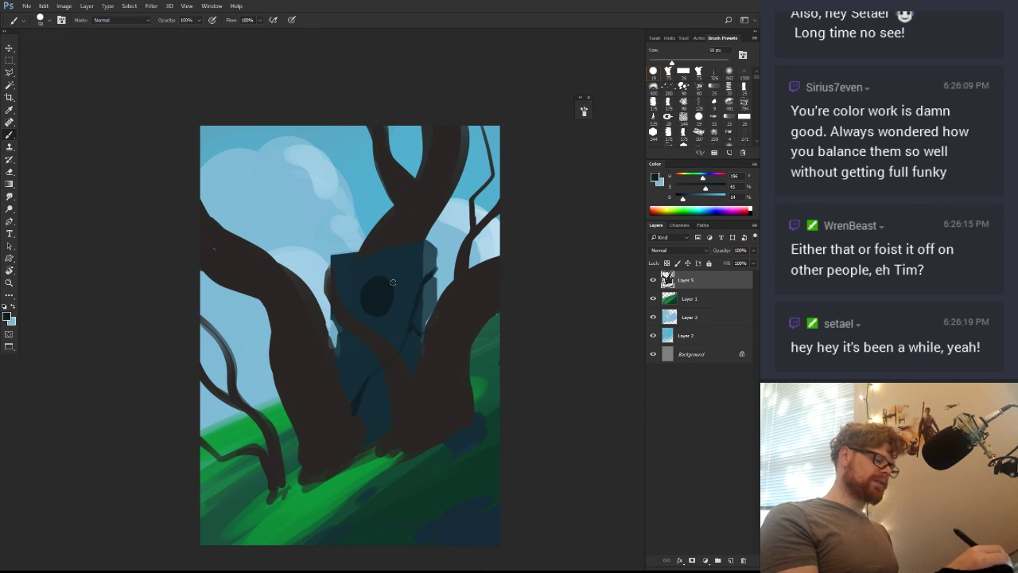
alt+click(371, 329)
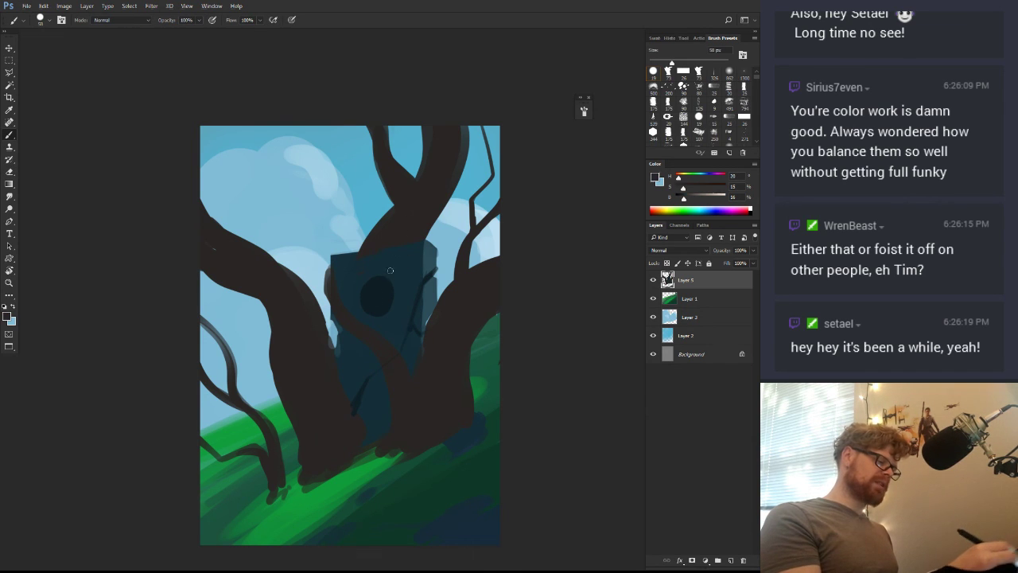
drag(378, 312, 389, 290)
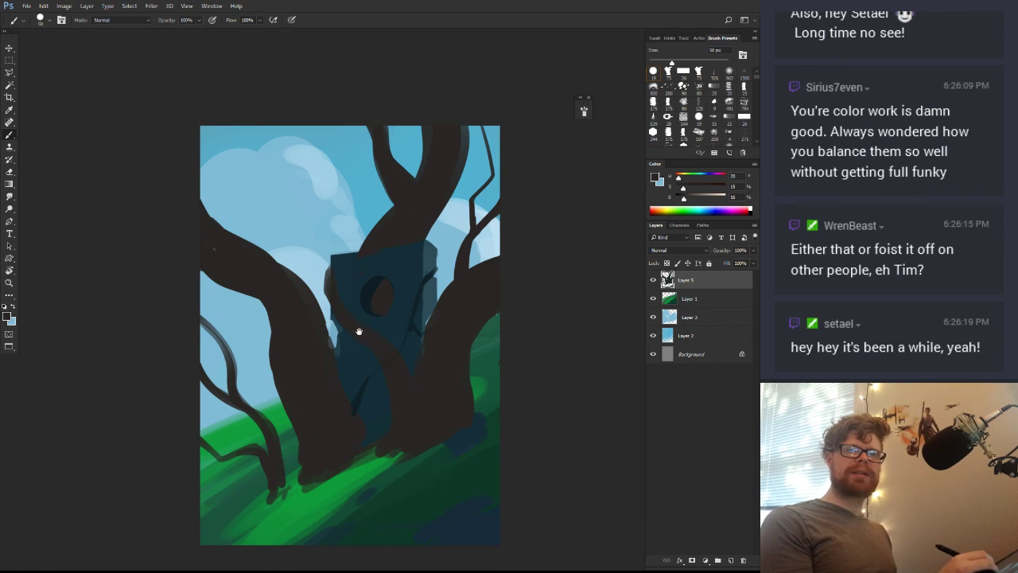
drag(358, 331, 344, 381)
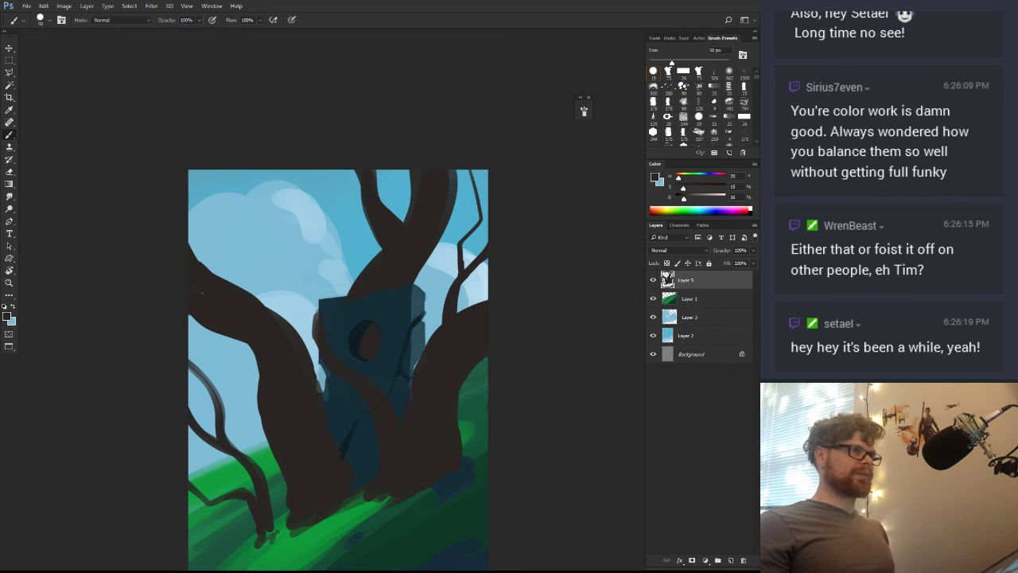
key(ctrl+m)
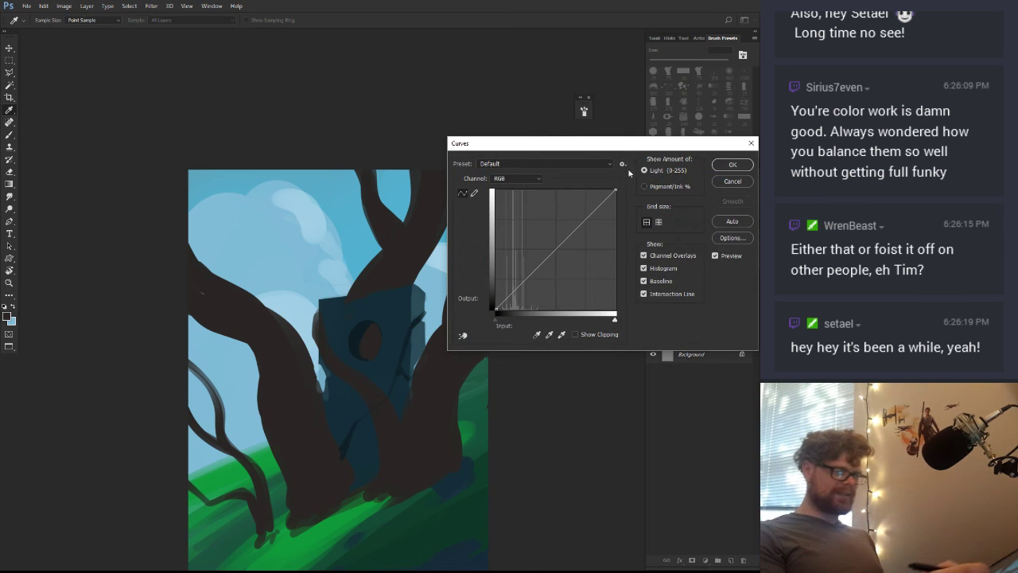
key(Escape)
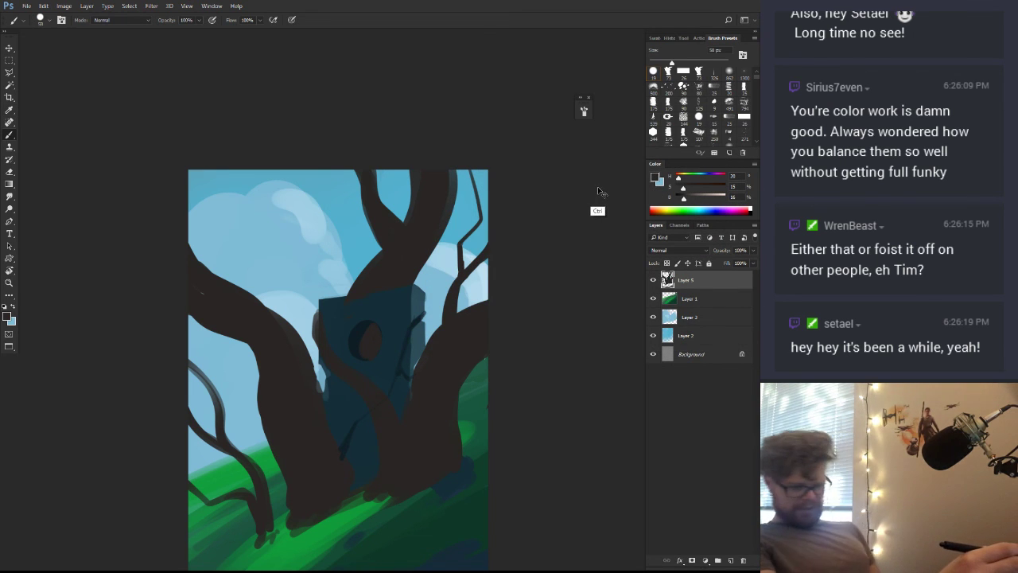
key(ctrl+m)
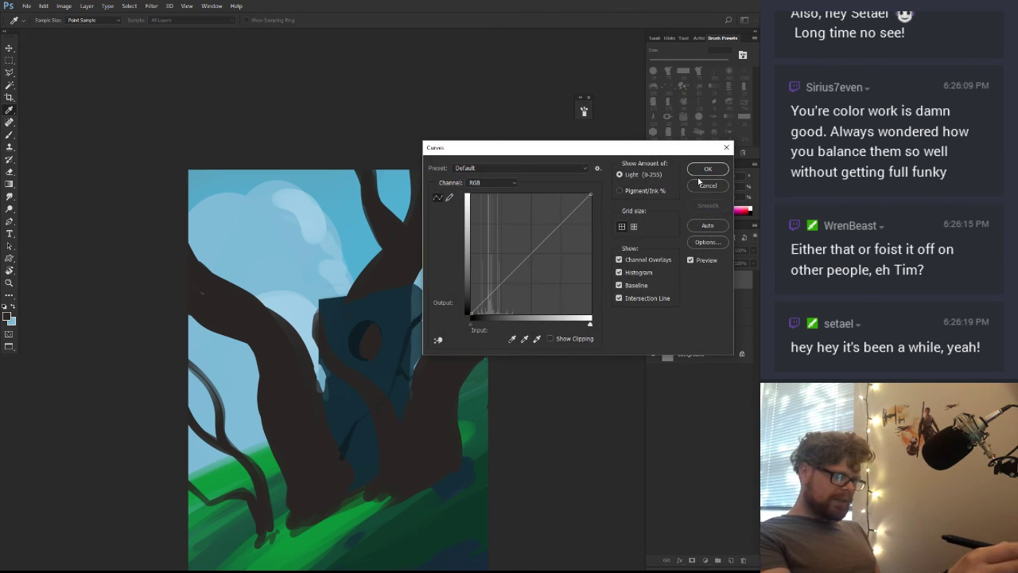
click(699, 183)
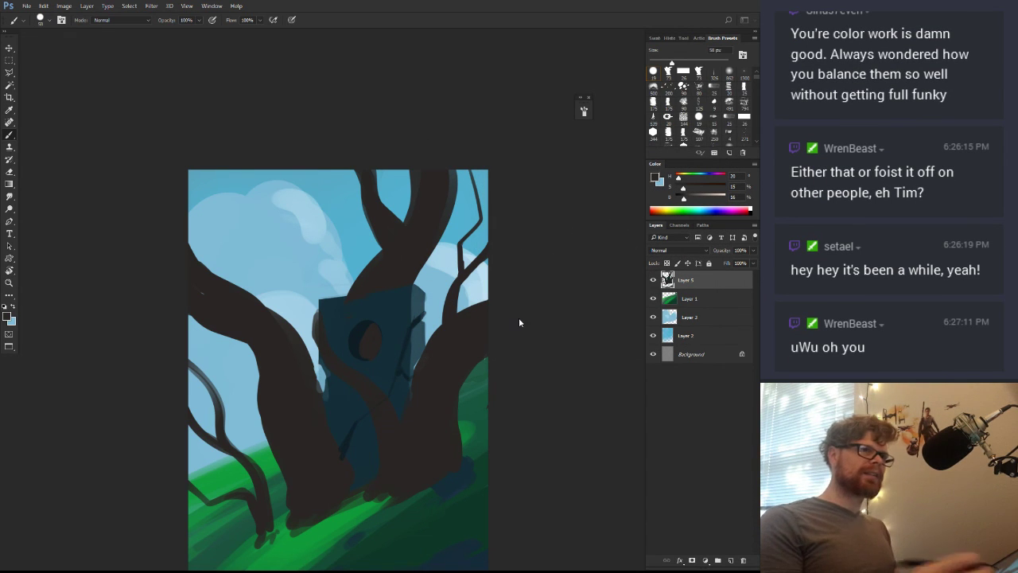
Create a new document and paste the copied forest illustration into it
key(ctrl+n)
key(Return)
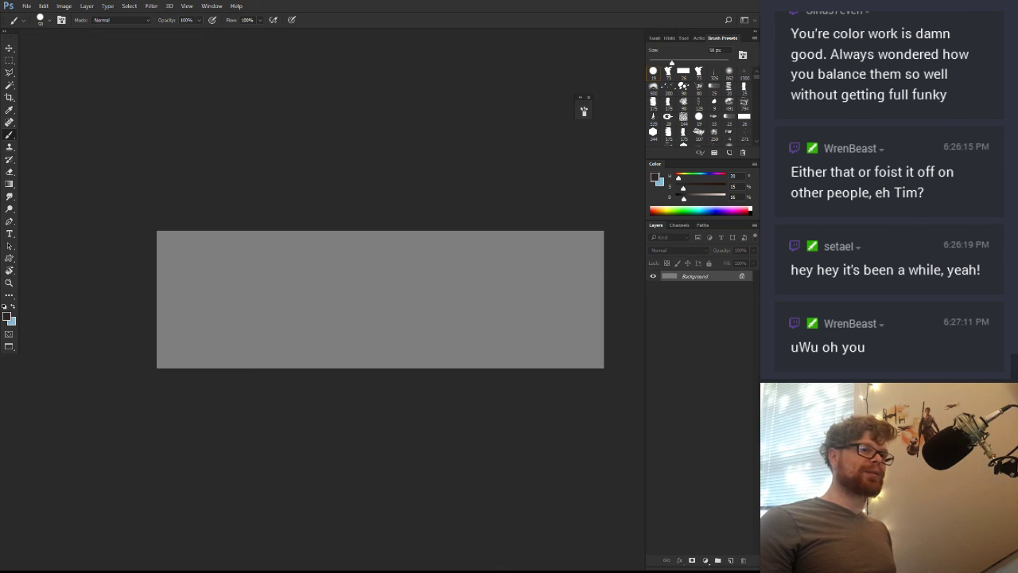
key(ctrl+v)
Examine the pasted forest illustration at several zoom levels and close its document without saving
key(z)
drag(370, 323, 417, 312)
mouse_move(397, 355)
mouse_down()
mouse_move(379, 414)
mouse_move(399, 388)
mouse_up()
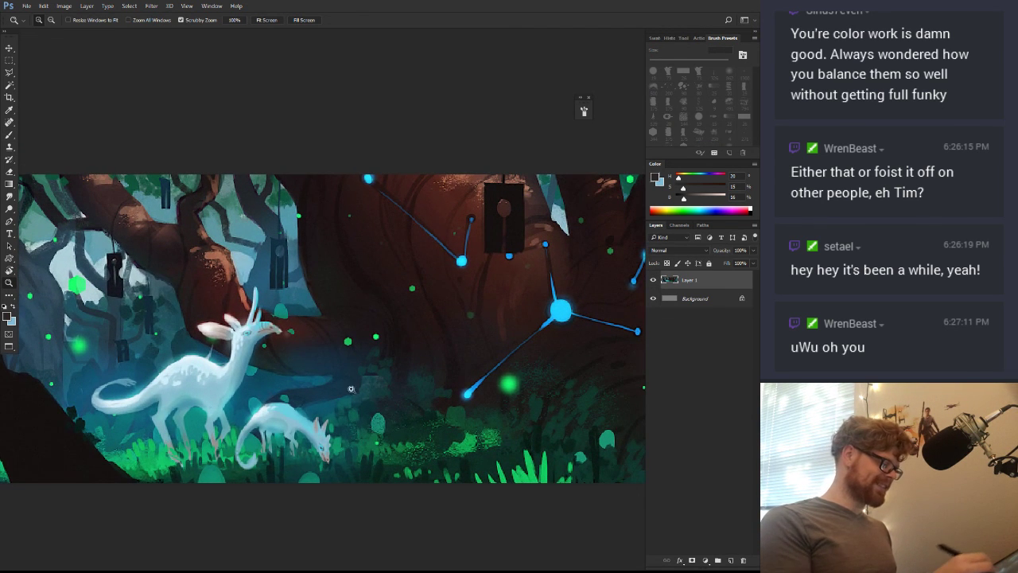
drag(349, 411, 340, 372)
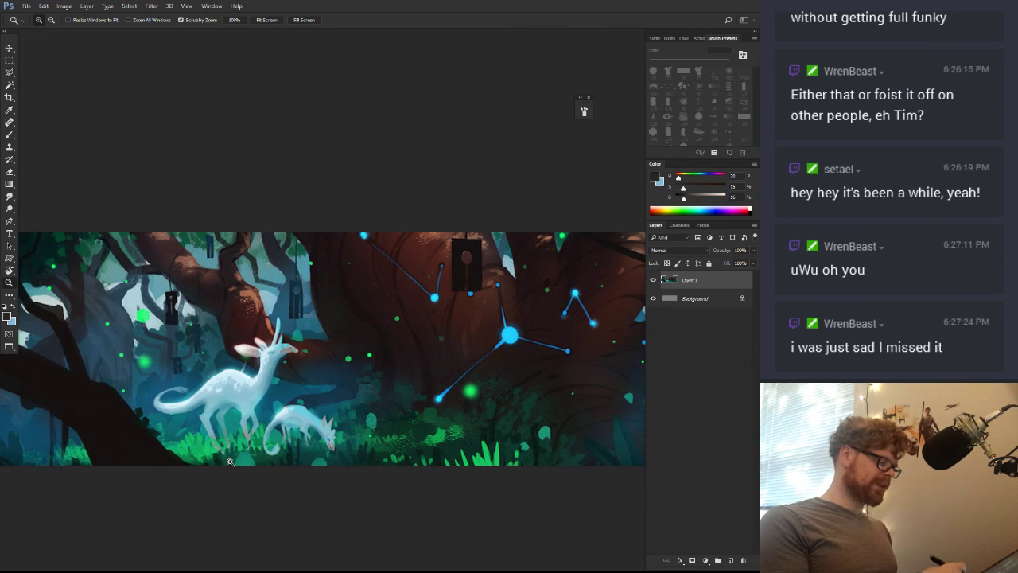
mouse_move(301, 326)
mouse_down()
mouse_move(291, 348)
mouse_move(368, 361)
mouse_move(377, 372)
mouse_up()
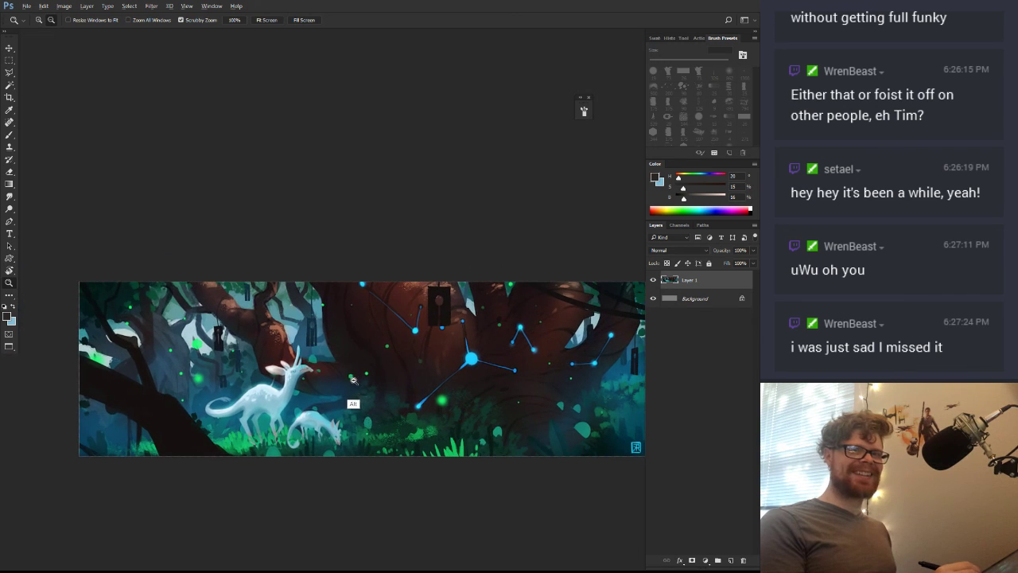
mouse_move(450, 366)
mouse_down()
mouse_move(442, 350)
mouse_move(449, 385)
mouse_up()
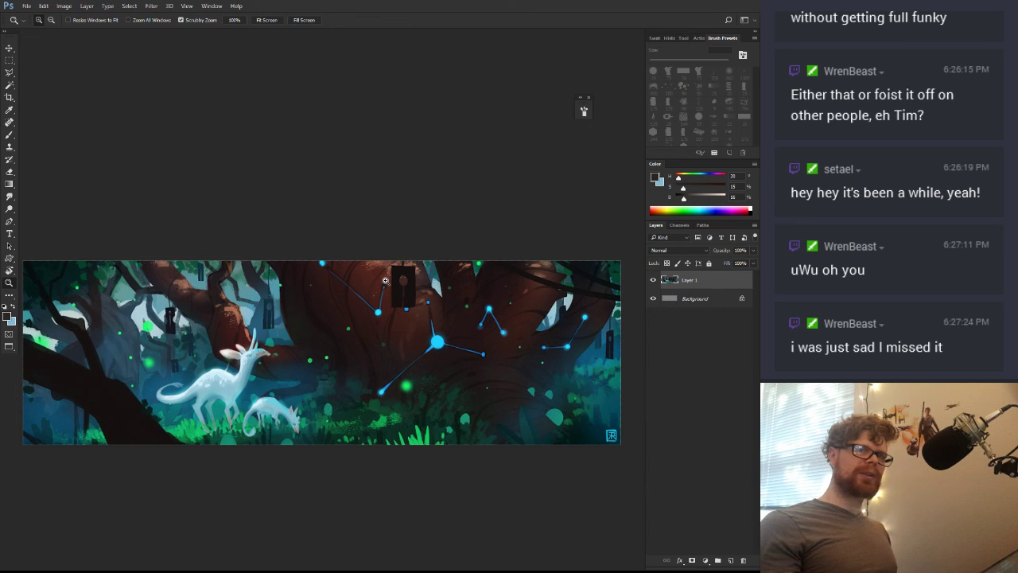
drag(377, 186, 409, 186)
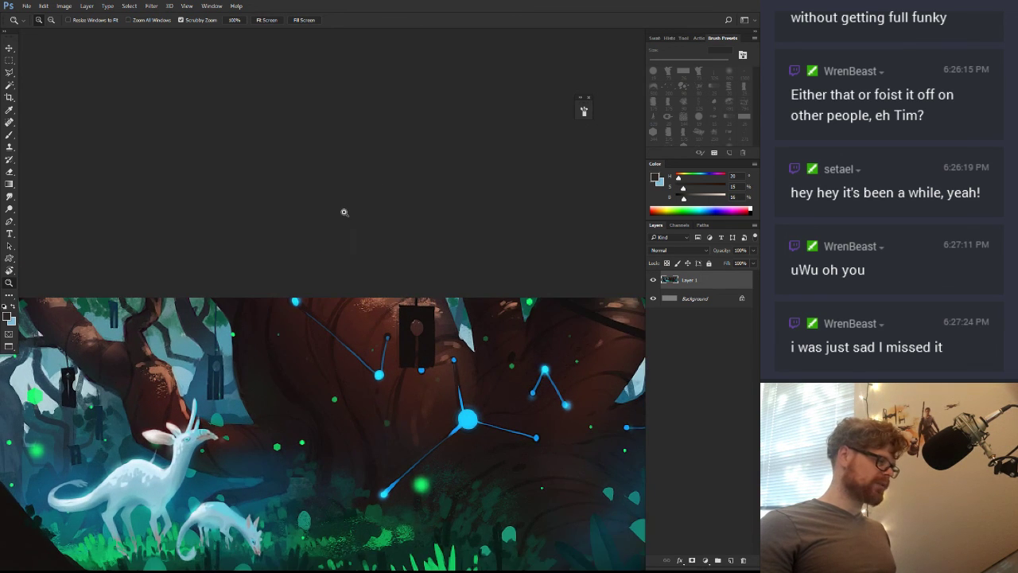
drag(318, 310, 391, 234)
drag(447, 261, 424, 262)
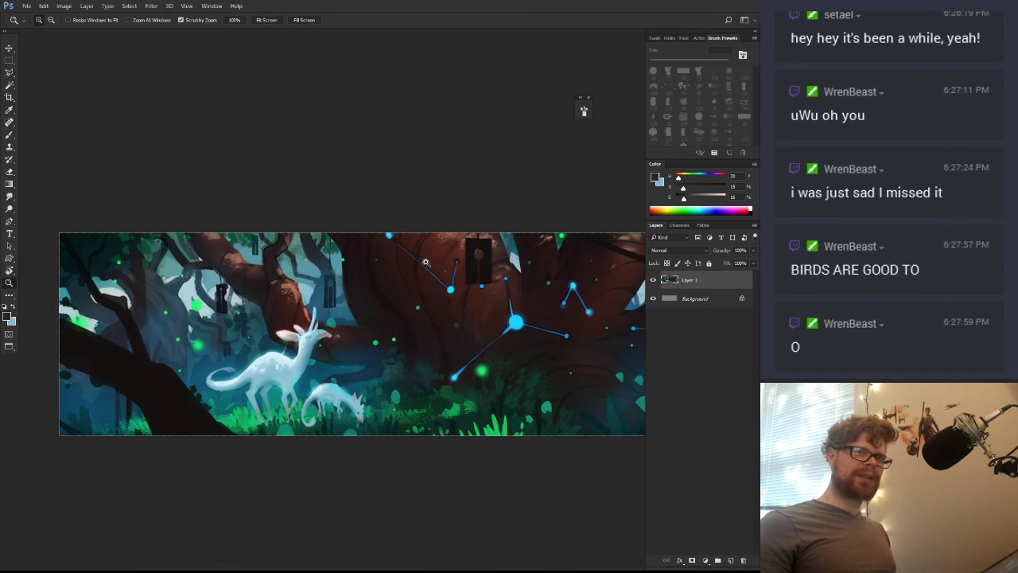
key(ctrl+w)
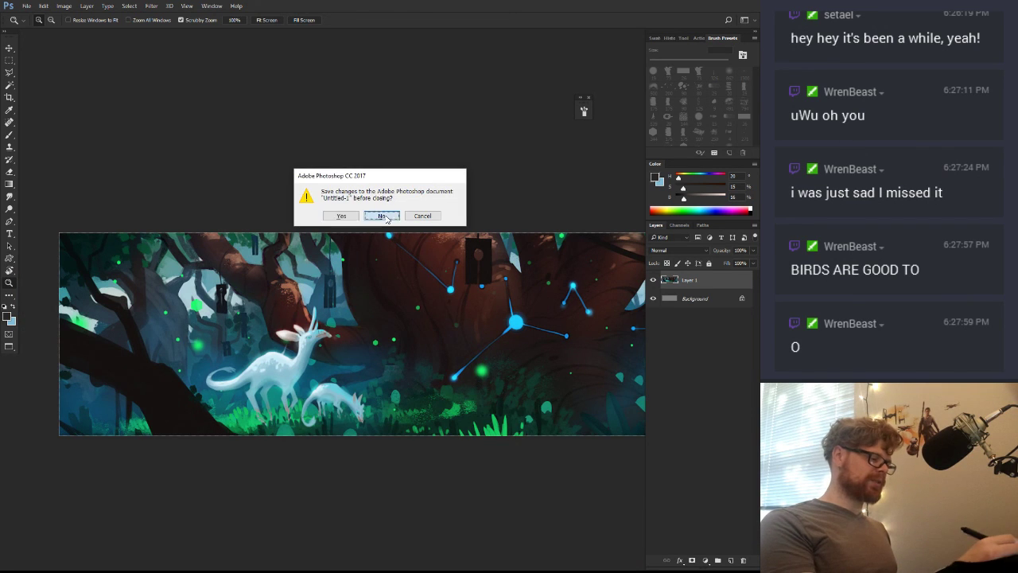
click(381, 215)
Select the slab's front, lighter side, cracks and hole shadow with the Magic Wand and cut them onto a new layer
drag(421, 402, 407, 339)
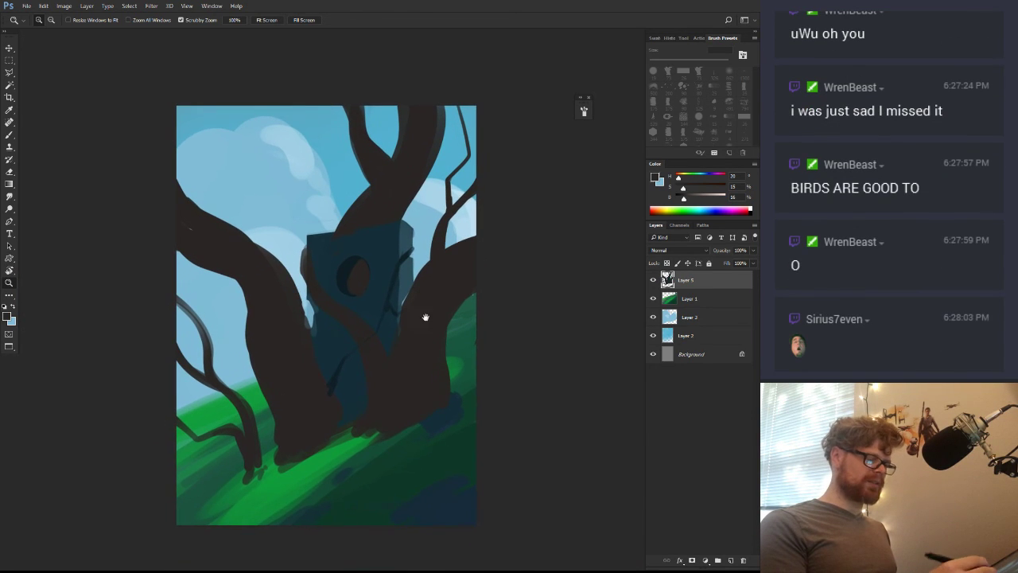
key(b)
key(w)
click(395, 260)
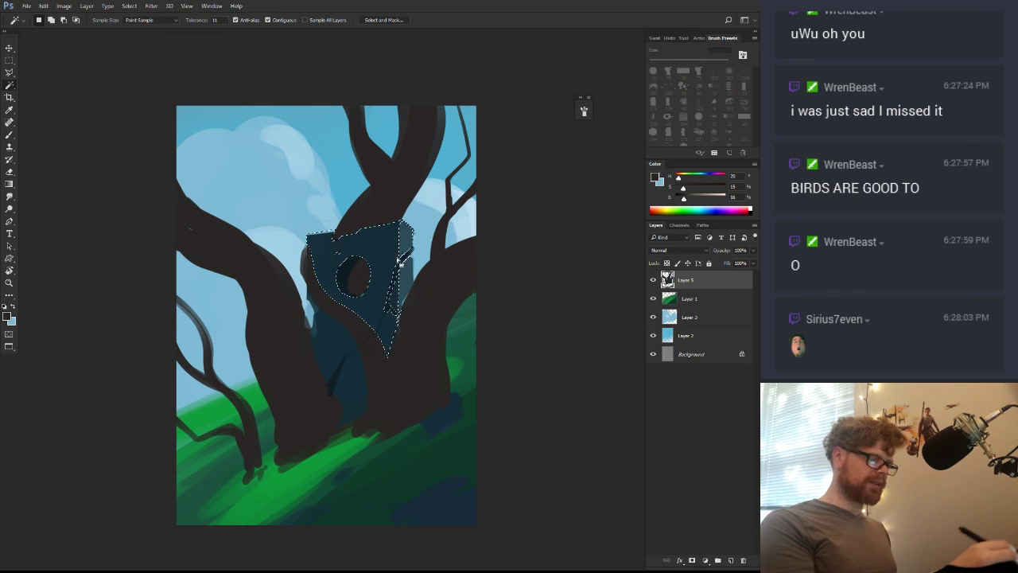
shift+click(350, 378)
shift+click(405, 282)
shift+click(406, 283)
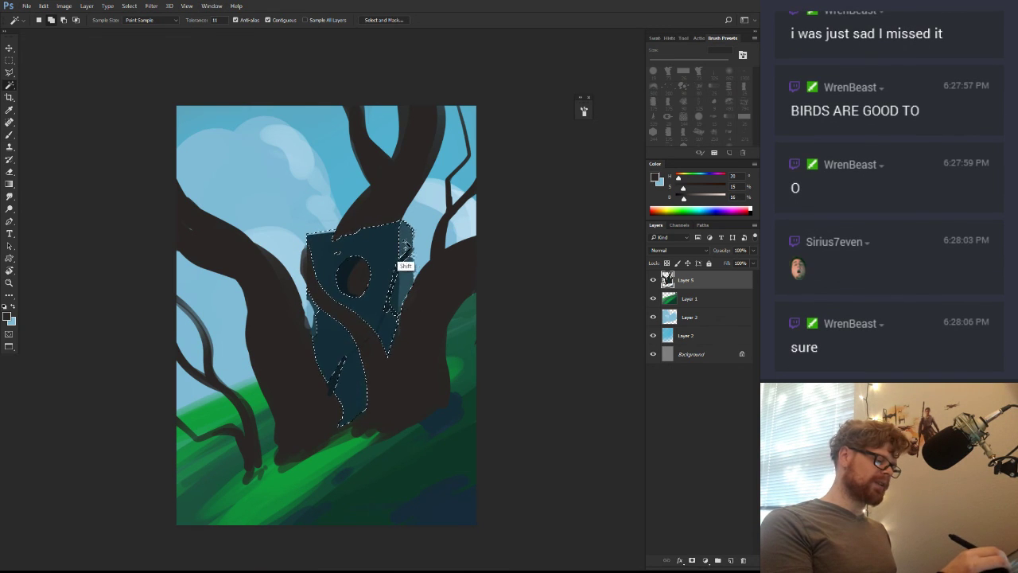
shift+click(402, 240)
shift+click(390, 302)
shift+click(344, 265)
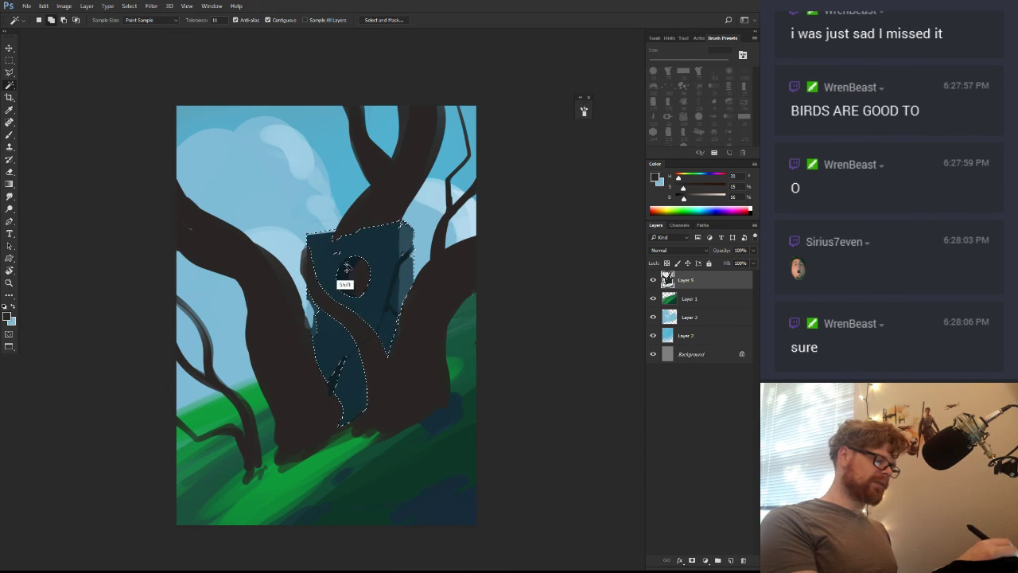
shift+click(340, 369)
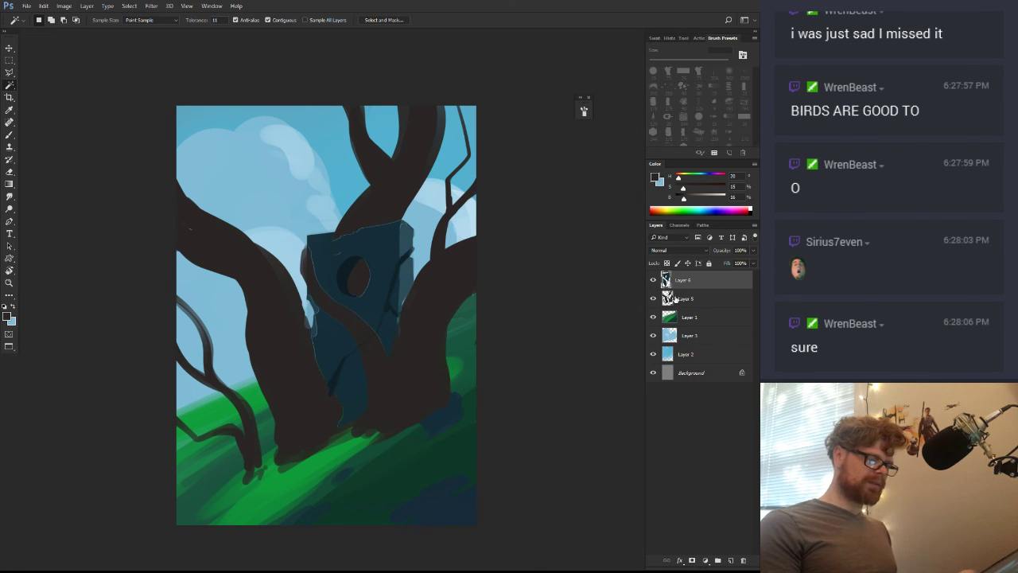
Add a new layer directly above the trees layer and clip it to the trees
key(b)
key(z)
mouse_move(389, 262)
mouse_down()
mouse_move(429, 241)
mouse_move(388, 279)
mouse_up()
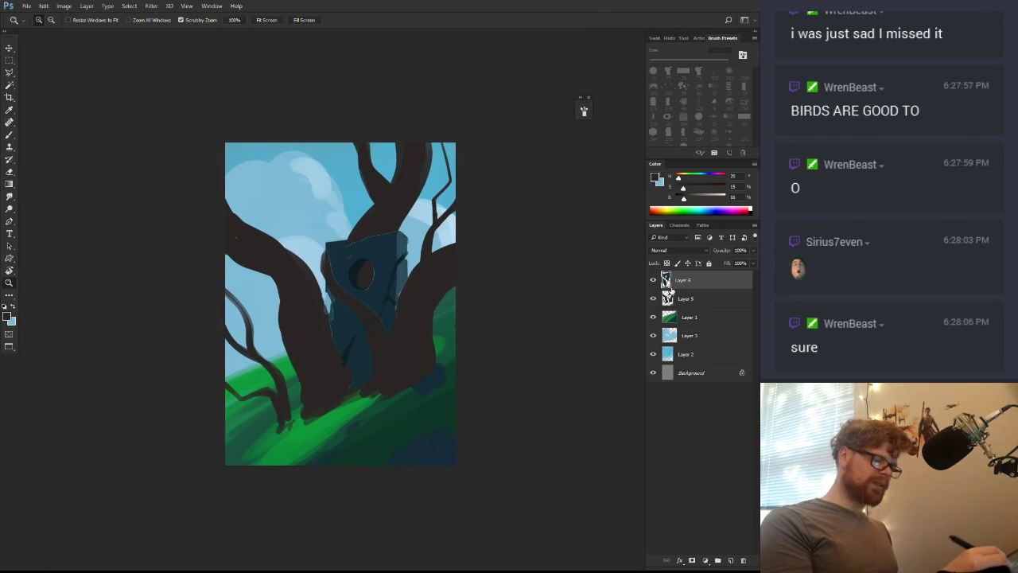
click(669, 298)
key(b)
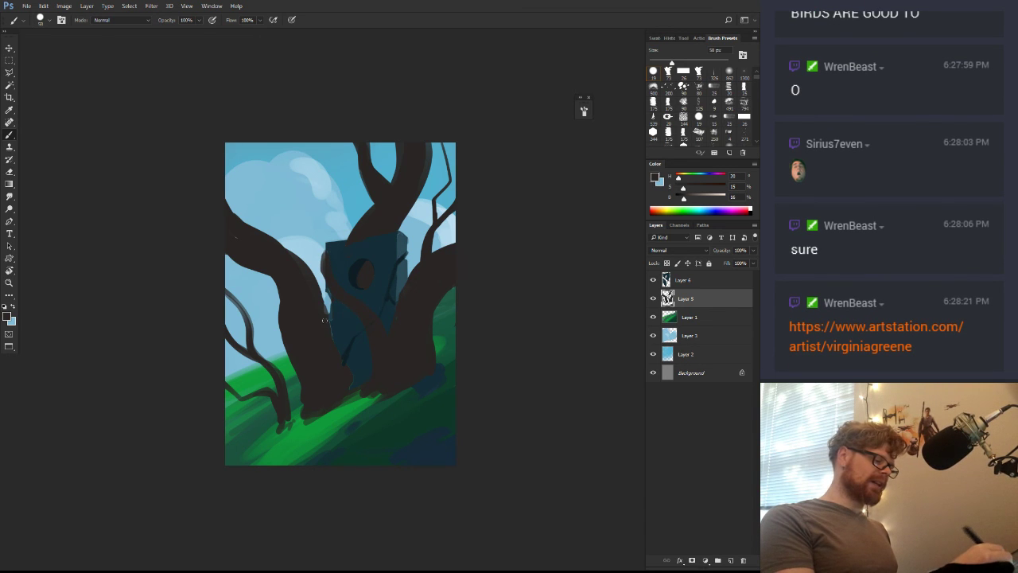
drag(349, 359, 368, 407)
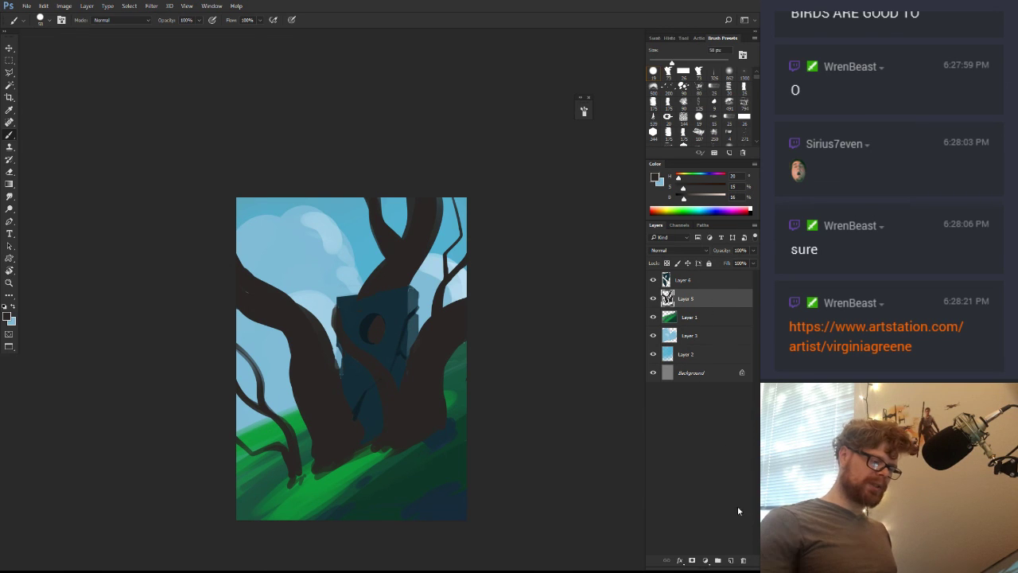
click(731, 560)
alt+click(674, 309)
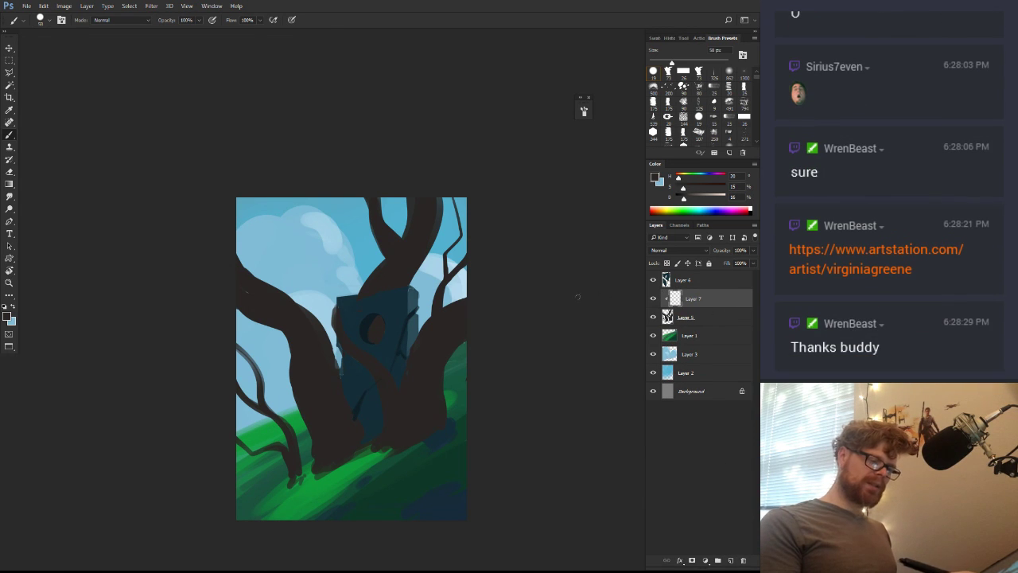
Set the foreground to a near-black brown at 9% brightness and try a gradient up from the right trunk's base
drag(684, 199, 691, 199)
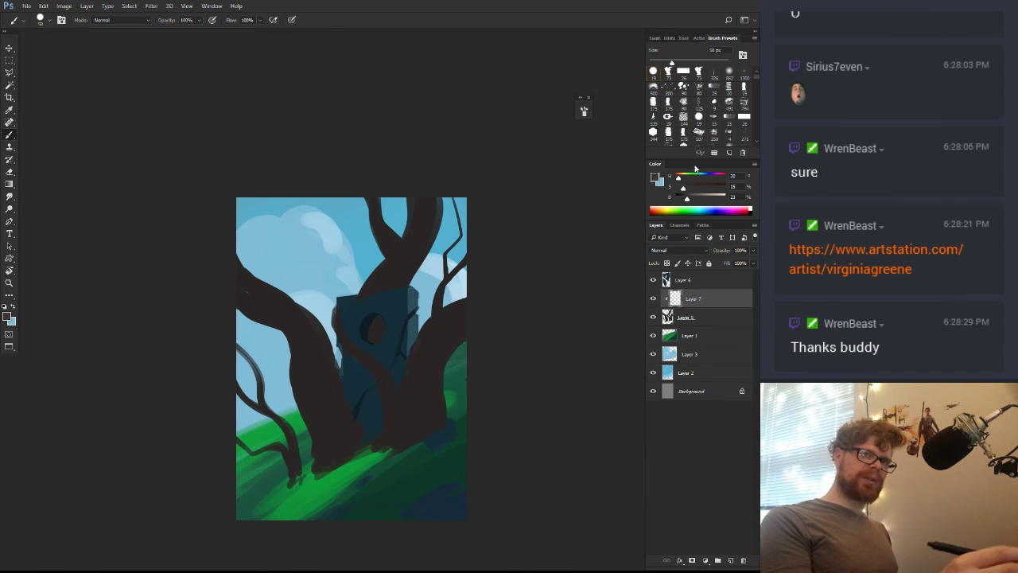
click(697, 186)
key(g)
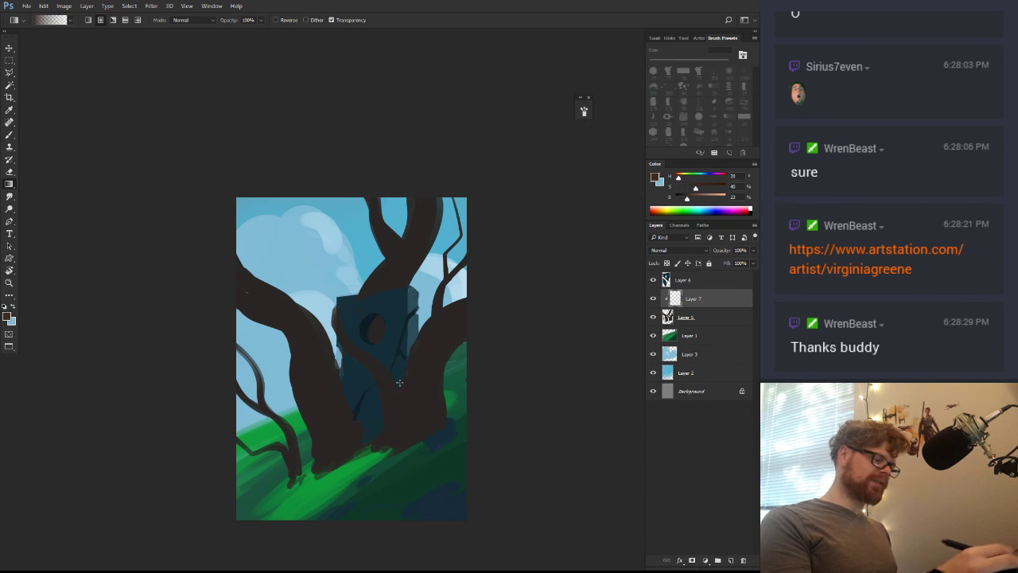
key(x)
alt+click(412, 420)
drag(684, 198, 680, 201)
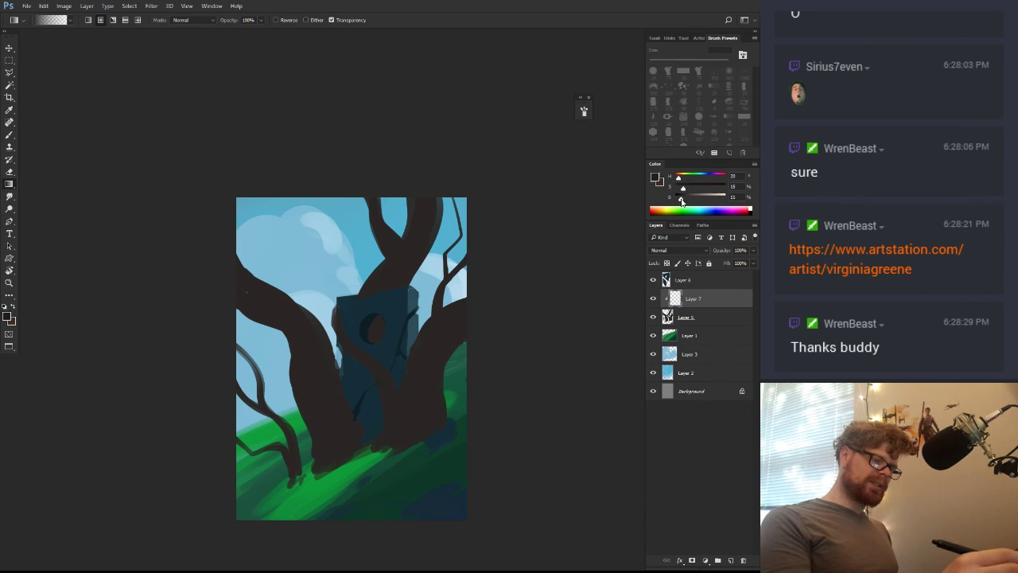
drag(409, 455, 422, 352)
key(ctrl+z)
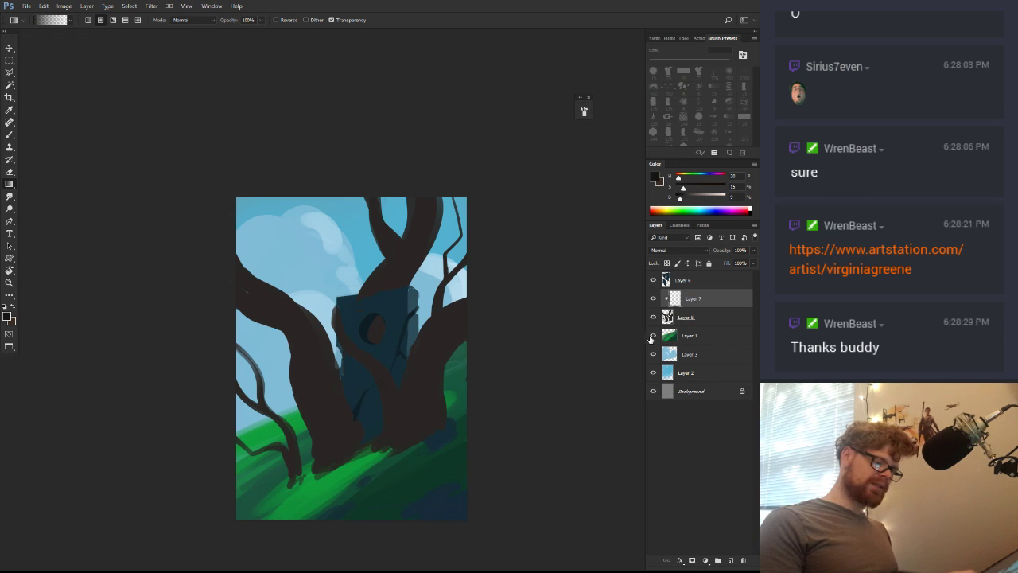
Lasso the dark ground patches on the slope's lower right from the trees layer and move them to a separate layer beneath the trees
click(667, 317)
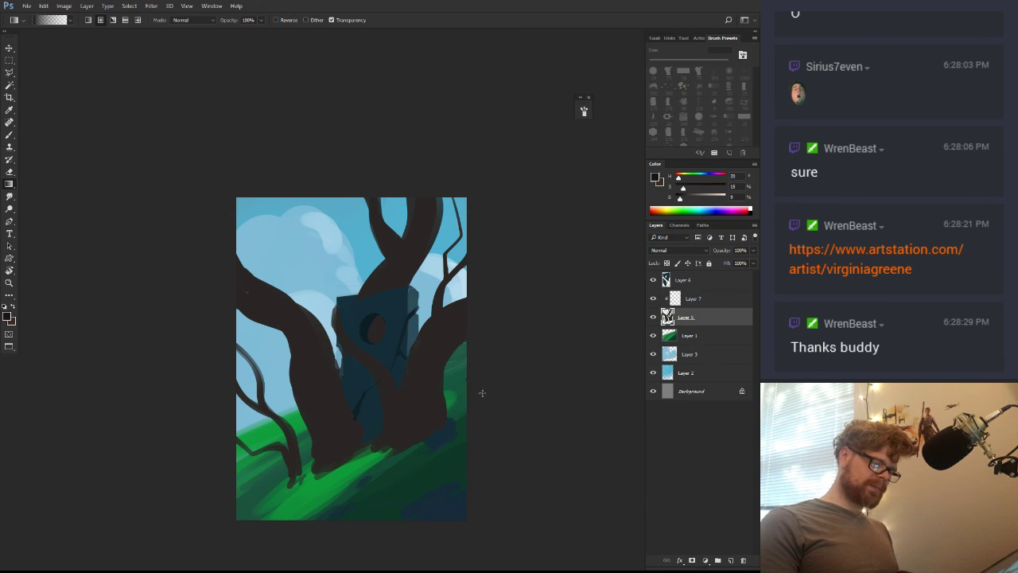
key(l)
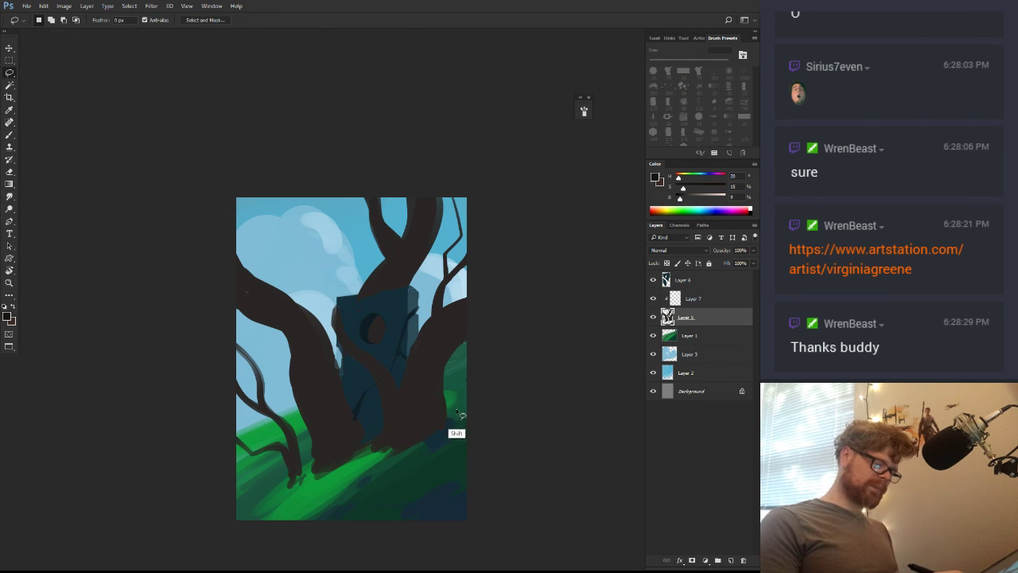
mouse_move(458, 404)
mouse_down()
mouse_move(421, 452)
mouse_move(297, 545)
mouse_move(493, 501)
mouse_up()
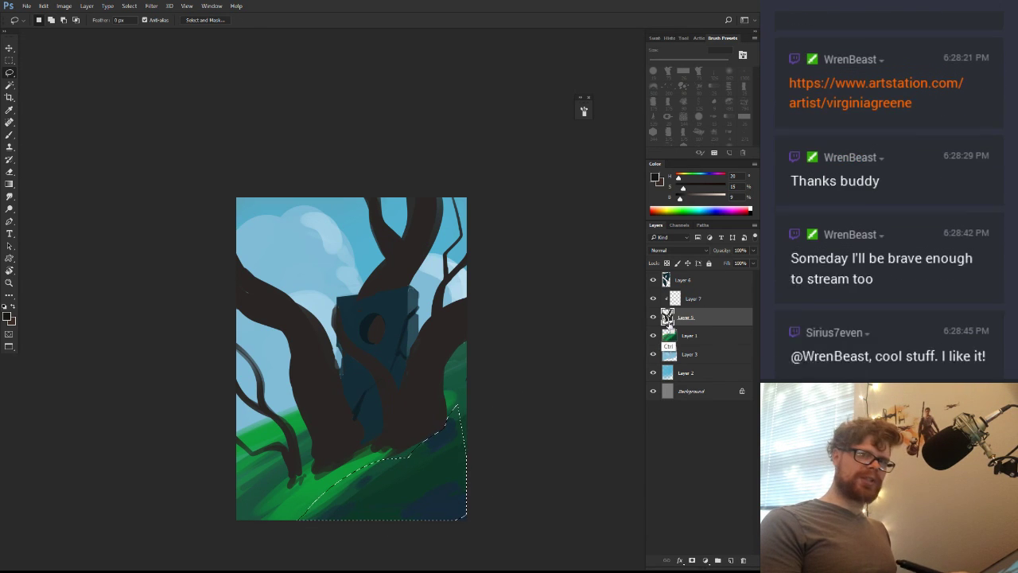
key(ctrl+j)
drag(677, 345, 668, 320)
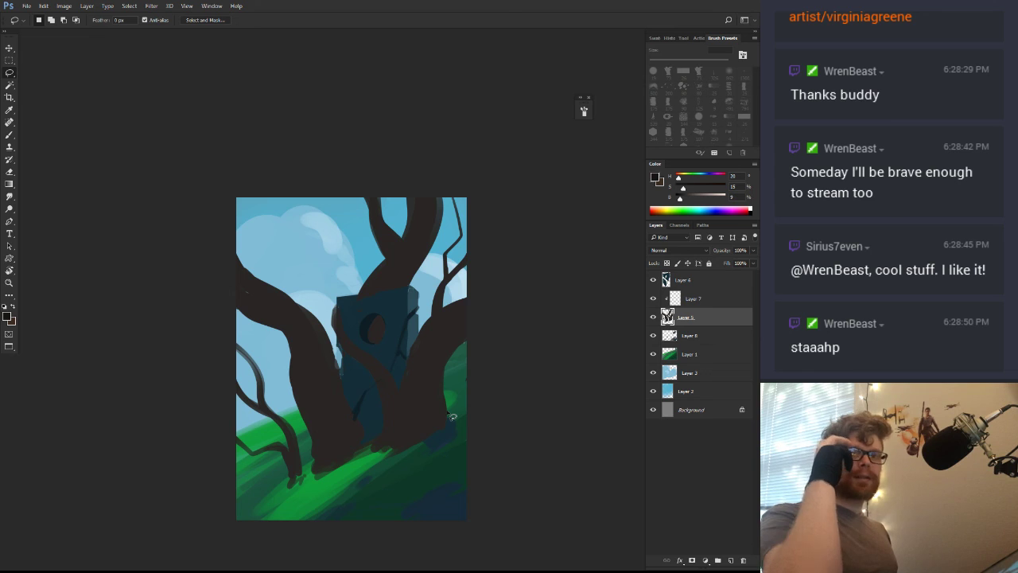
Darken the bases of the trunks with upward near-black brown gradients on the layer clipped to the trees
click(674, 299)
key(g)
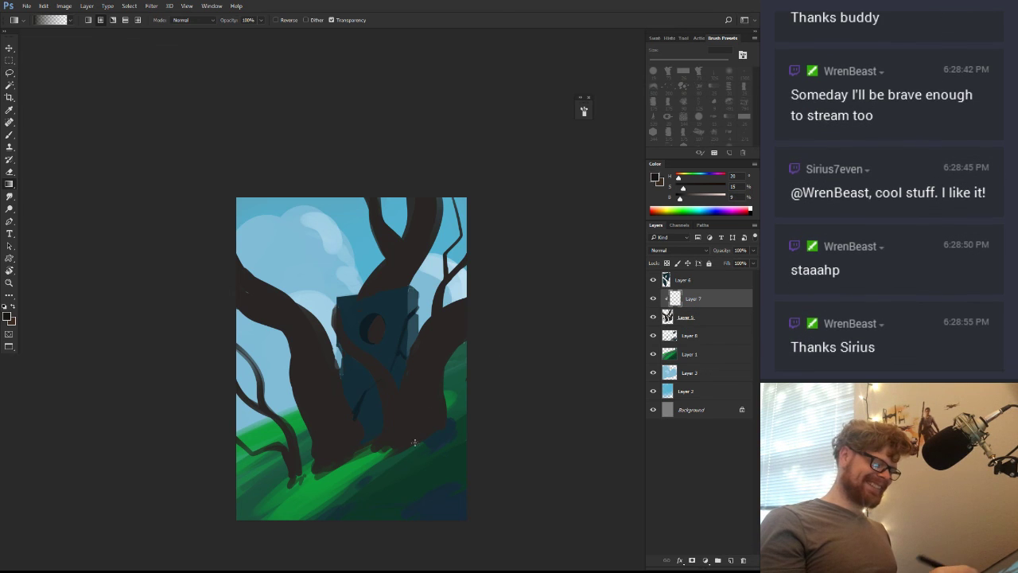
drag(414, 444, 427, 349)
drag(331, 500, 342, 388)
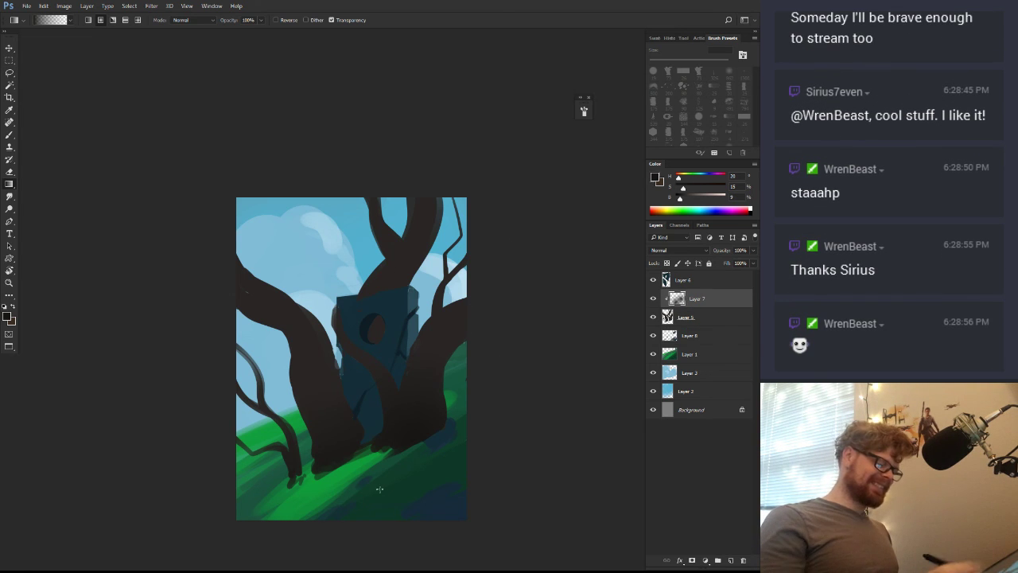
drag(391, 473, 432, 357)
drag(432, 411, 425, 443)
Smooth the dark shading along the right and left trunks with a large soft round brush and browns sampled from the bark
key(b)
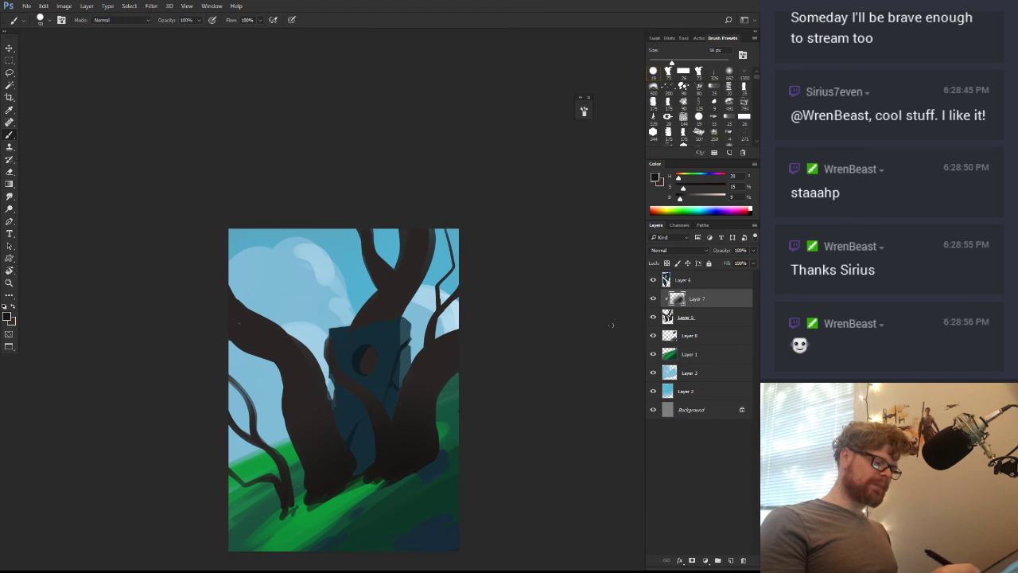
click(730, 72)
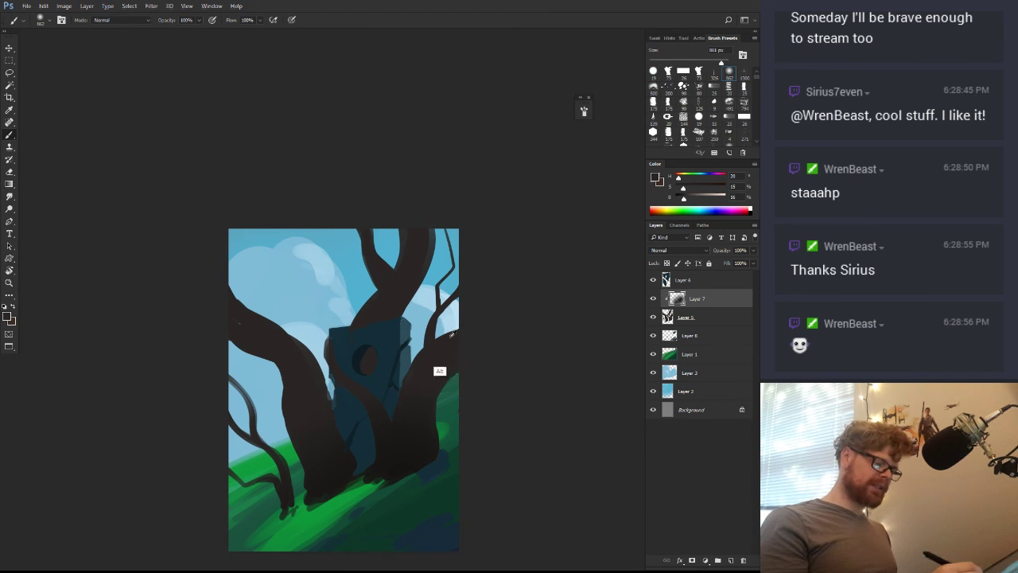
click(685, 198)
drag(437, 365, 414, 385)
mouse_move(442, 342)
mouse_down()
mouse_move(415, 372)
mouse_move(409, 413)
mouse_up()
key(ctrl+z)
drag(423, 380, 434, 382)
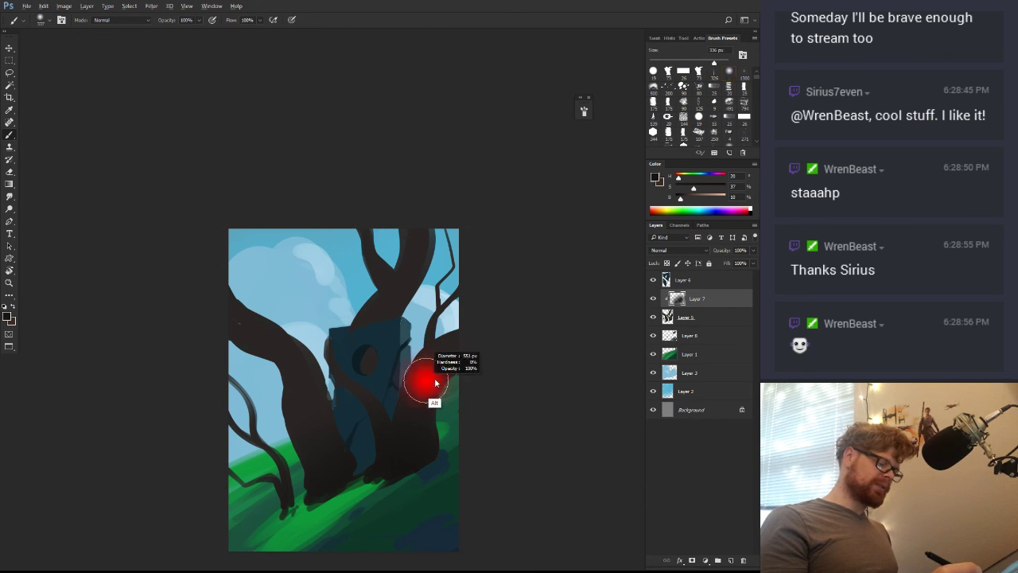
drag(443, 340, 414, 398)
alt+click(422, 372)
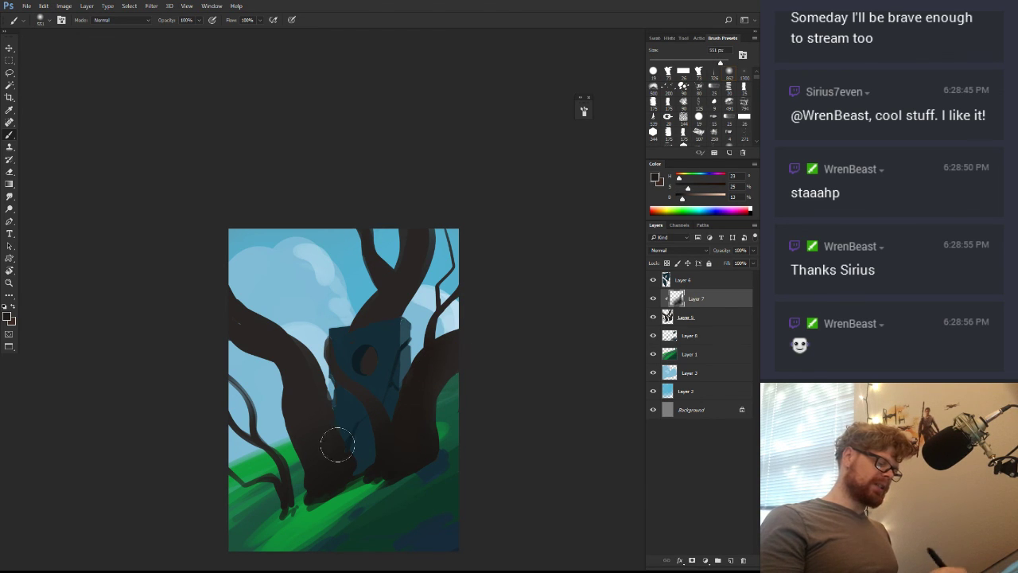
alt+click(301, 428)
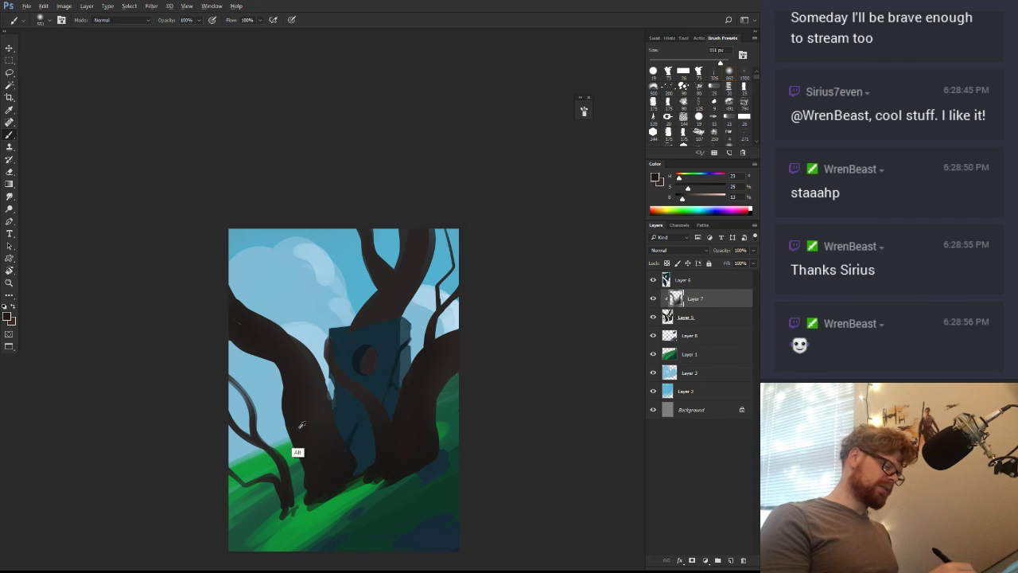
drag(291, 412, 349, 385)
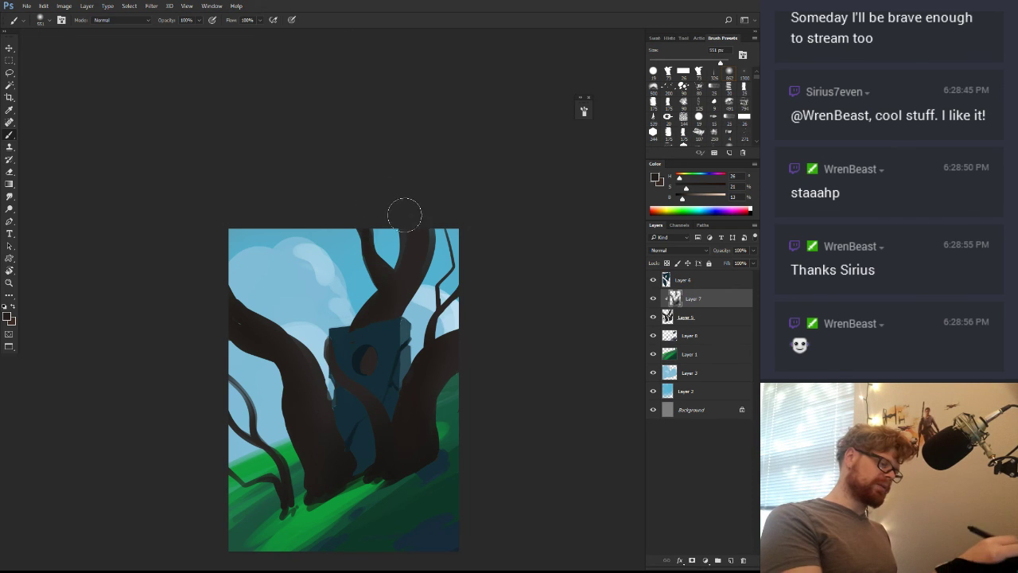
Lighten the upper trunk above the slab with a warmer brown at 37% saturation and 29% brightness
alt+click(457, 359)
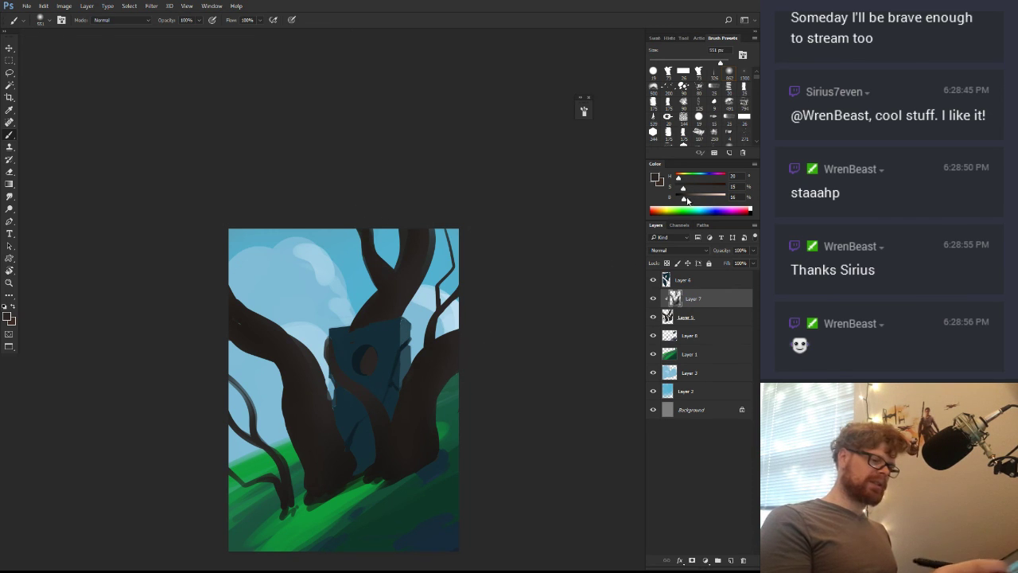
click(690, 200)
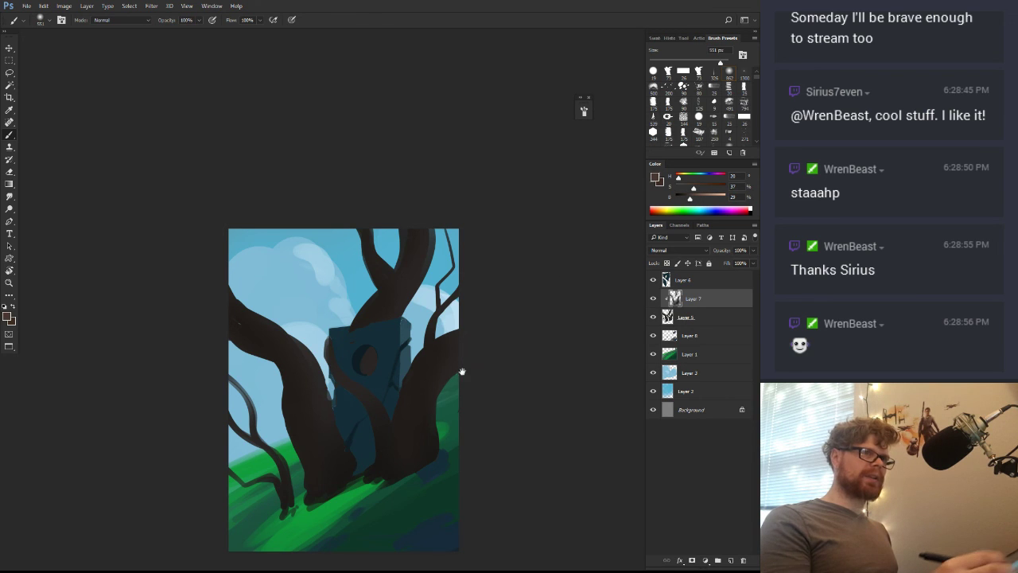
mouse_move(462, 371)
mouse_down()
mouse_move(439, 385)
mouse_move(480, 337)
mouse_move(435, 417)
mouse_move(462, 350)
mouse_up()
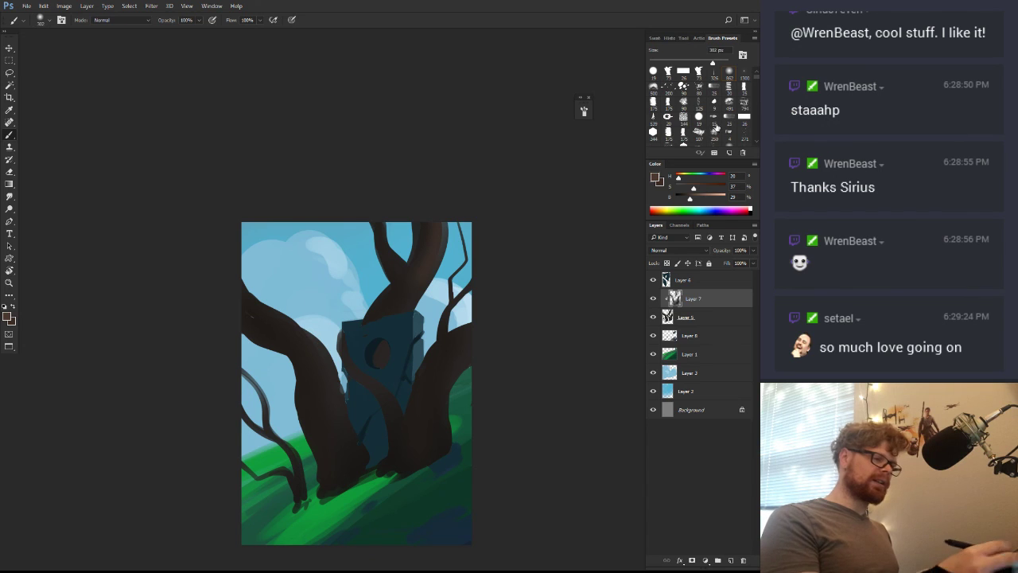
click(699, 132)
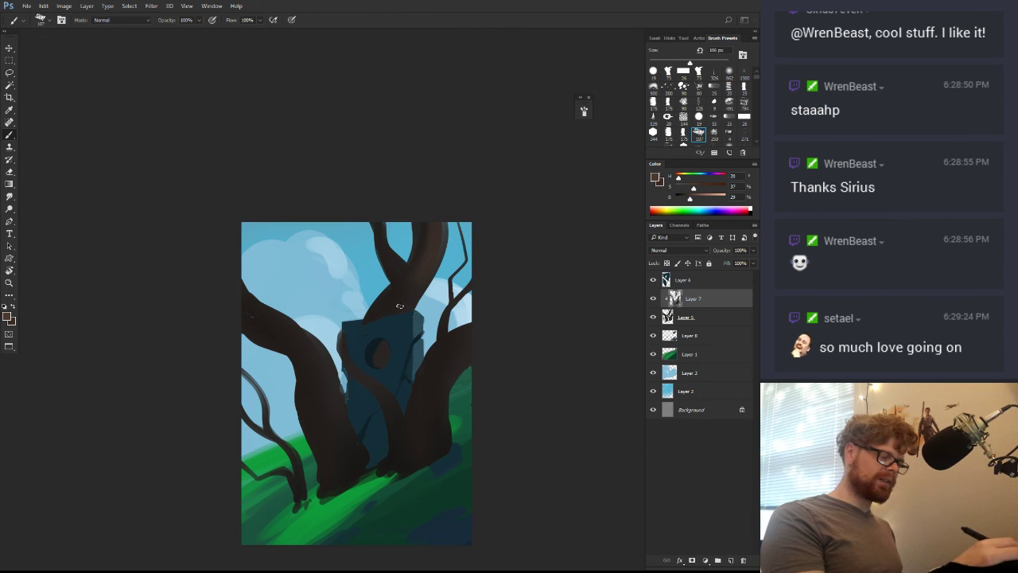
key(bracketright)
key(bracketright)
key(bracketright)
key(bracketright)
key(bracketright)
key(bracketright)
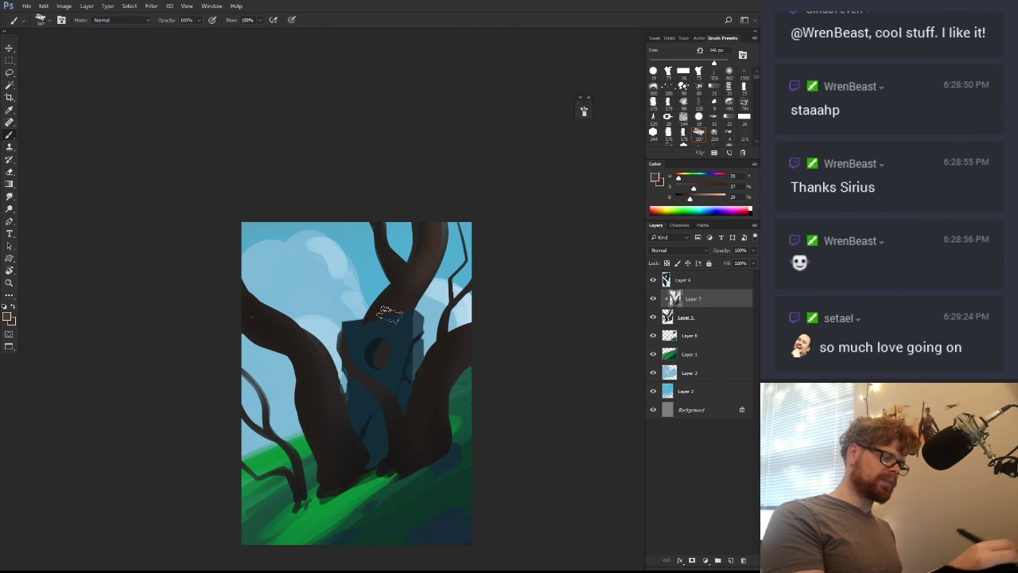
drag(368, 314, 360, 315)
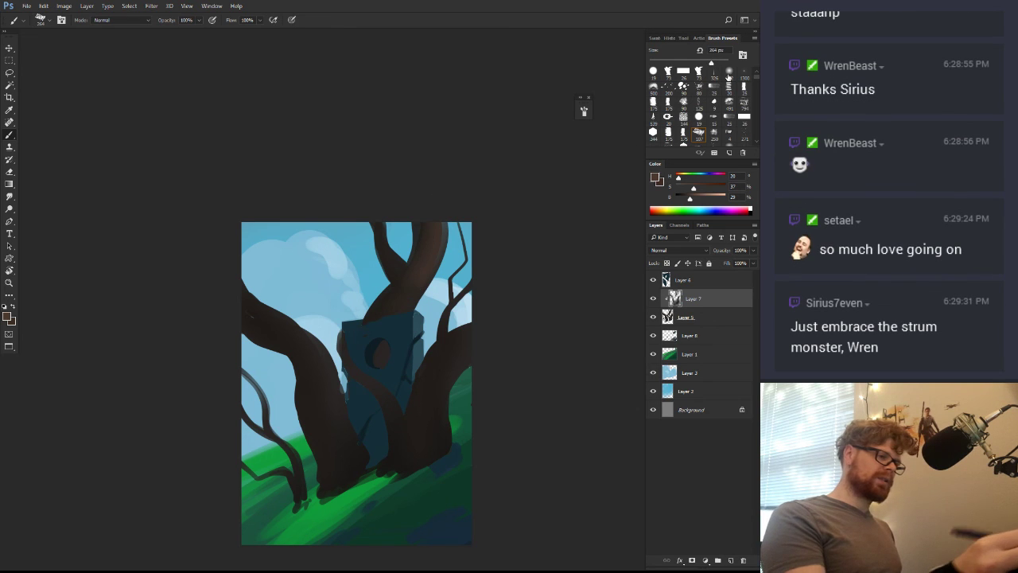
Brush the warmer brown softly onto the upper bend of the left trunk with the soft round brush
click(728, 76)
drag(248, 302, 226, 314)
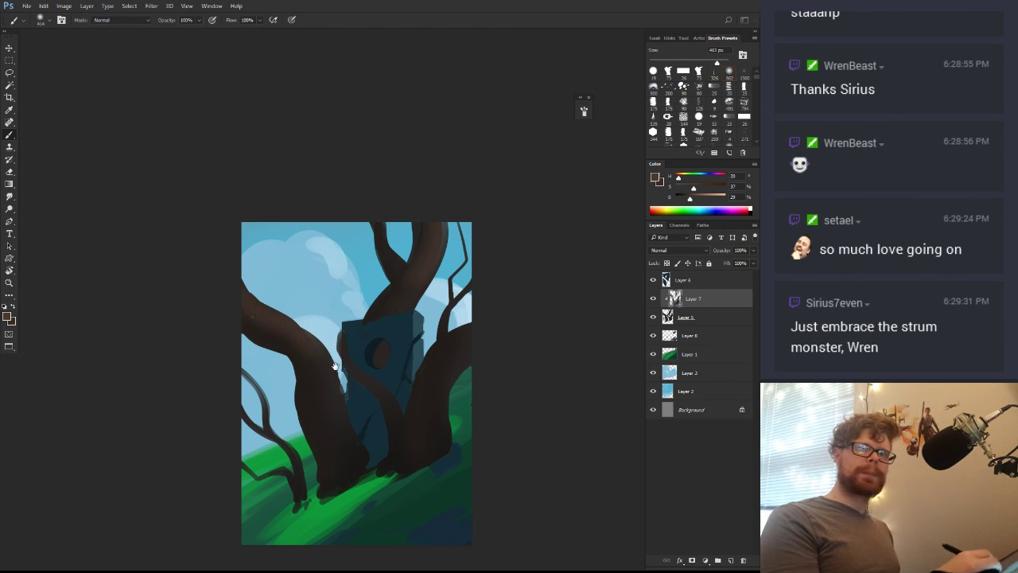
Add another layer clipped to the trees and set its blend mode to Overlay
mouse_move(335, 366)
mouse_down()
mouse_move(345, 393)
mouse_move(386, 423)
mouse_move(429, 390)
mouse_move(443, 358)
mouse_move(417, 322)
mouse_move(479, 333)
mouse_up()
key(r)
key(e)
key(r)
drag(488, 386, 400, 467)
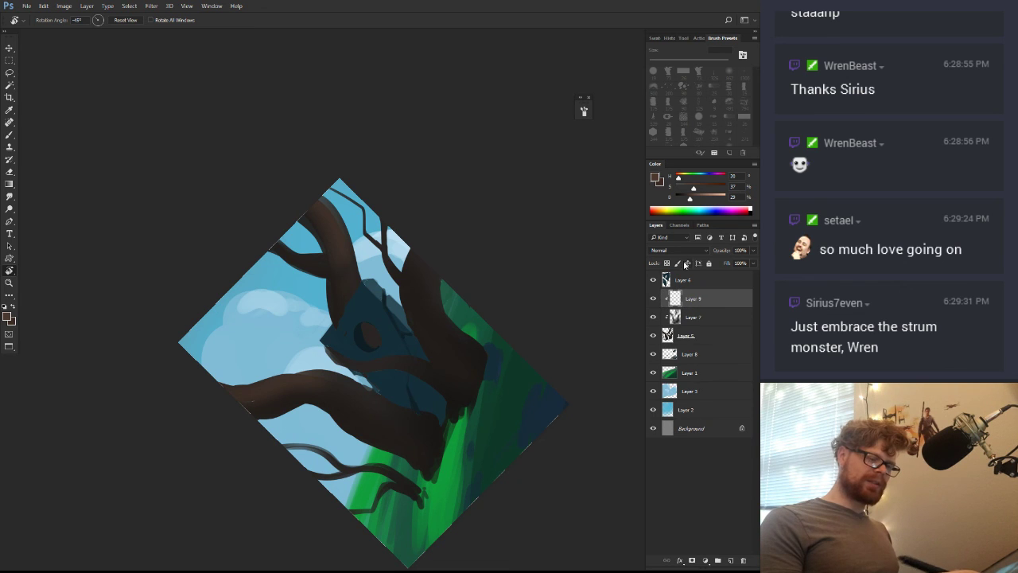
click(678, 249)
click(658, 343)
mouse_move(545, 347)
mouse_down()
mouse_move(527, 402)
mouse_move(477, 449)
mouse_up()
Try soft strokes of the current brown over the upper and left trunks on the Overlay layer
key(b)
mouse_move(317, 195)
mouse_down()
mouse_move(285, 336)
mouse_move(366, 358)
mouse_up()
key(ctrl+z)
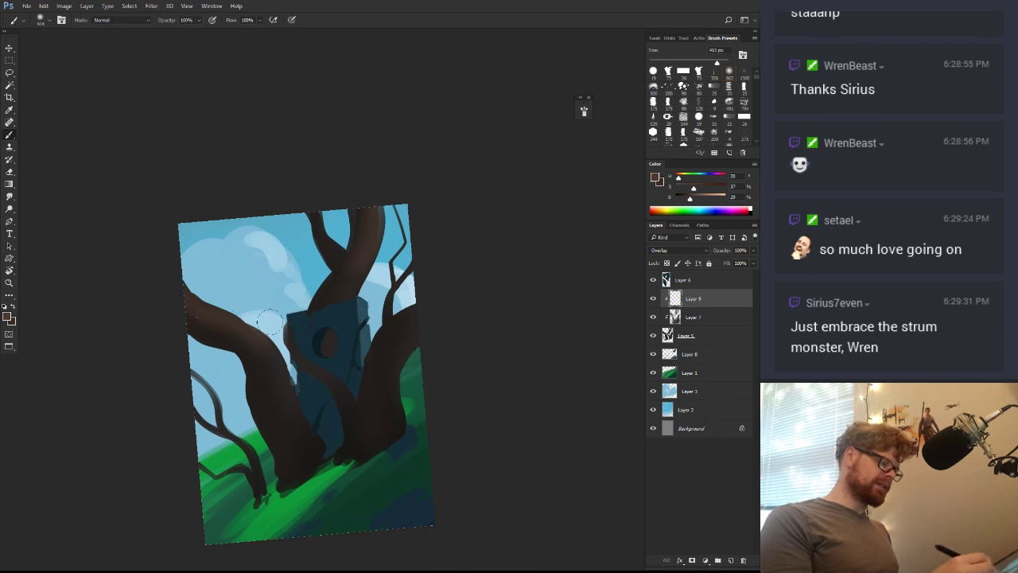
drag(181, 307, 257, 371)
Try peach Overlay highlights on the upper trunk, first at 40% saturation and again at 13% saturation
drag(690, 198, 715, 200)
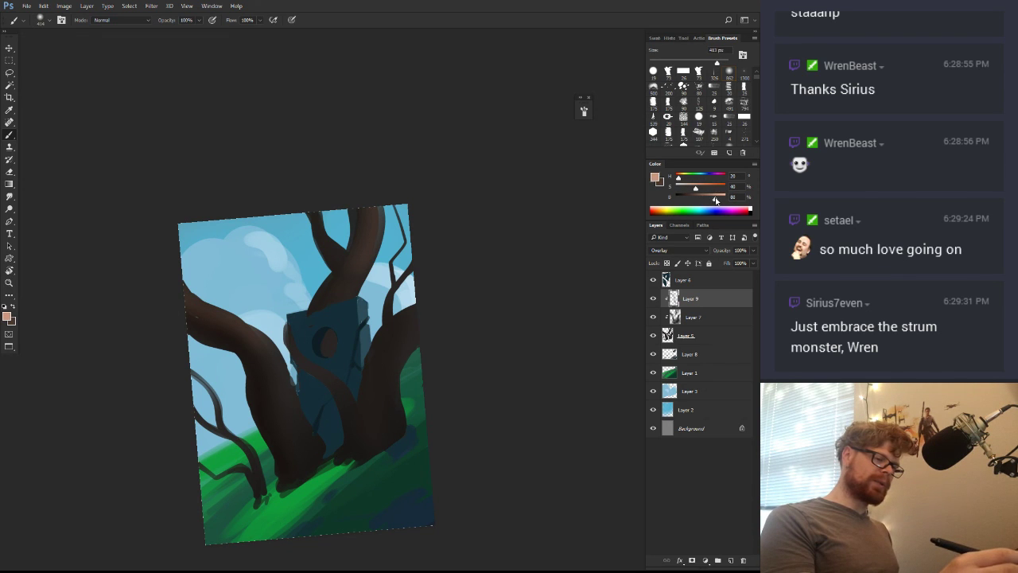
drag(366, 197, 366, 254)
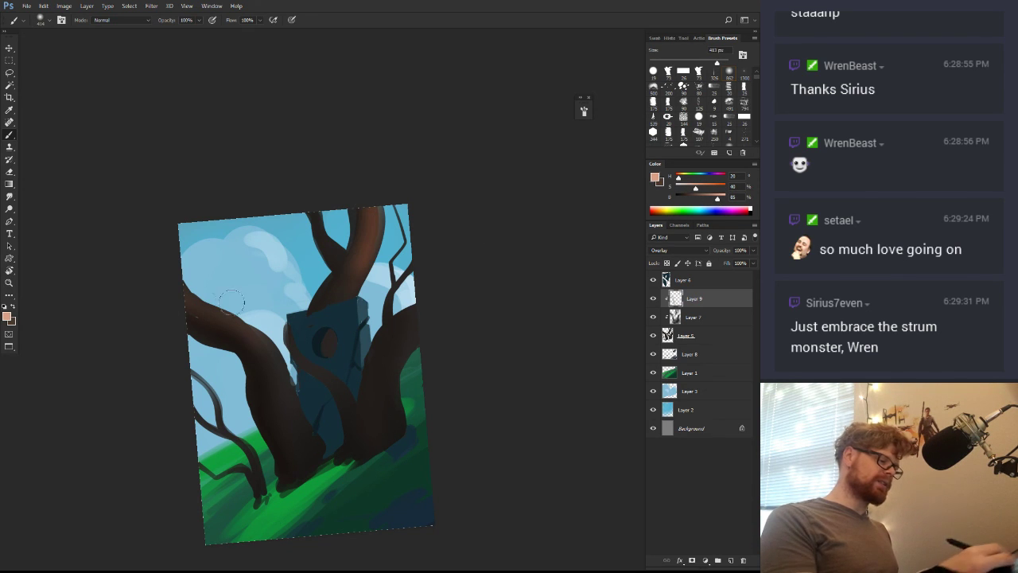
drag(696, 188, 686, 191)
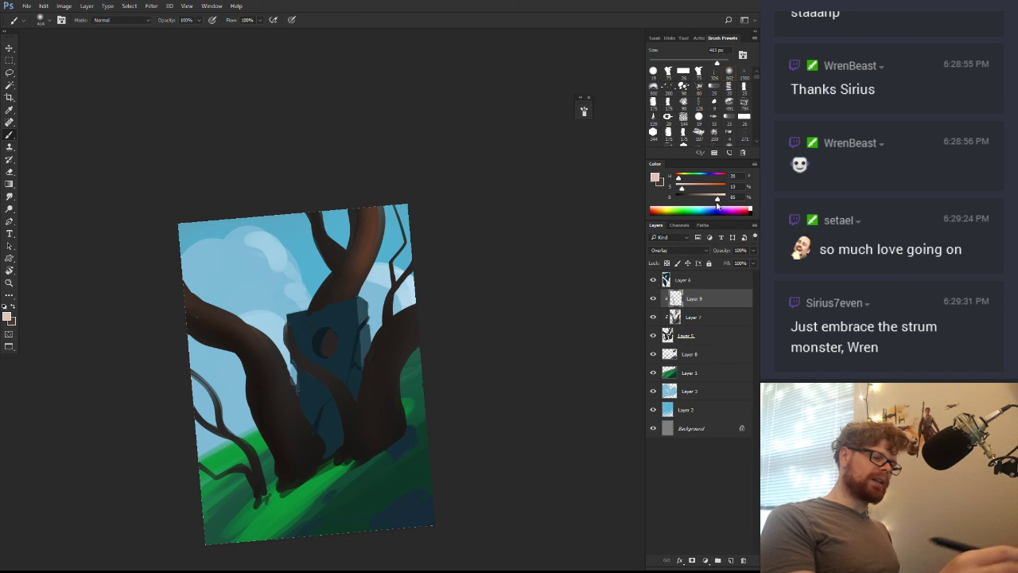
key(ctrl+alt+z)
drag(374, 214, 358, 281)
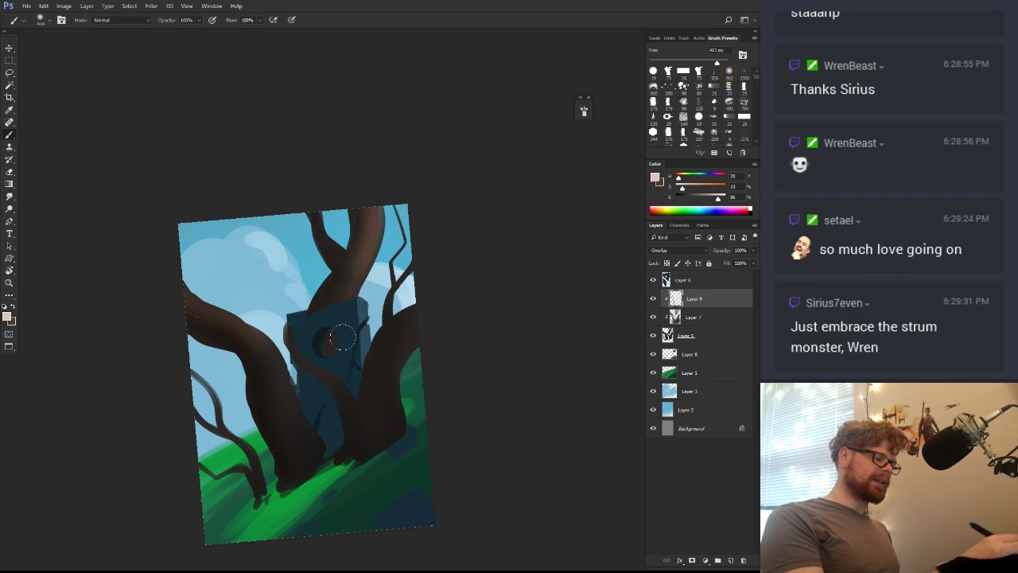
key(ctrl+alt+z)
key(ctrl+z)
Brush soft Overlay highlights along the trunks and the root across the slab in a muted peach at 23% saturation and 80% brightness
drag(706, 197, 715, 199)
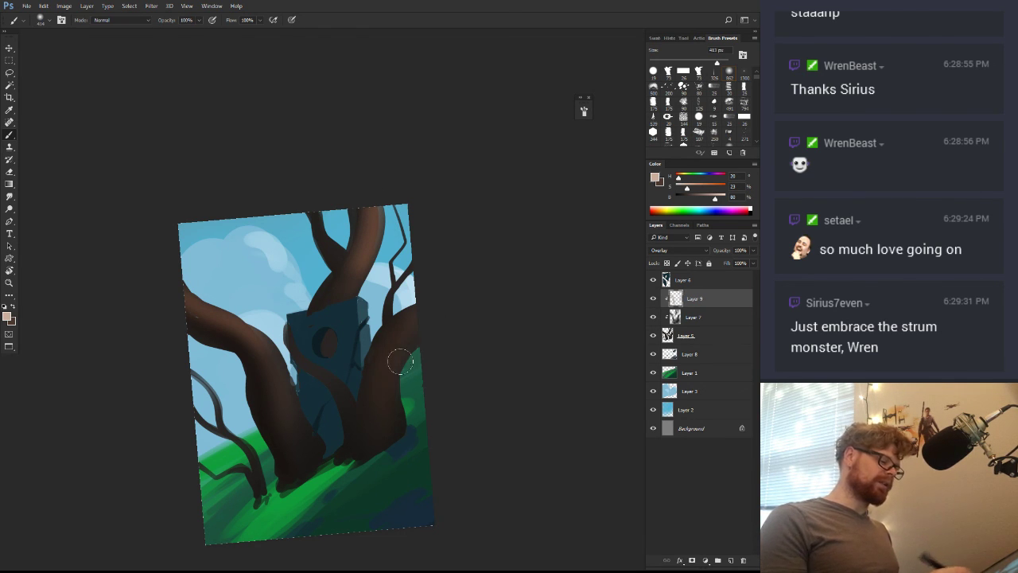
alt+drag(342, 350, 328, 351)
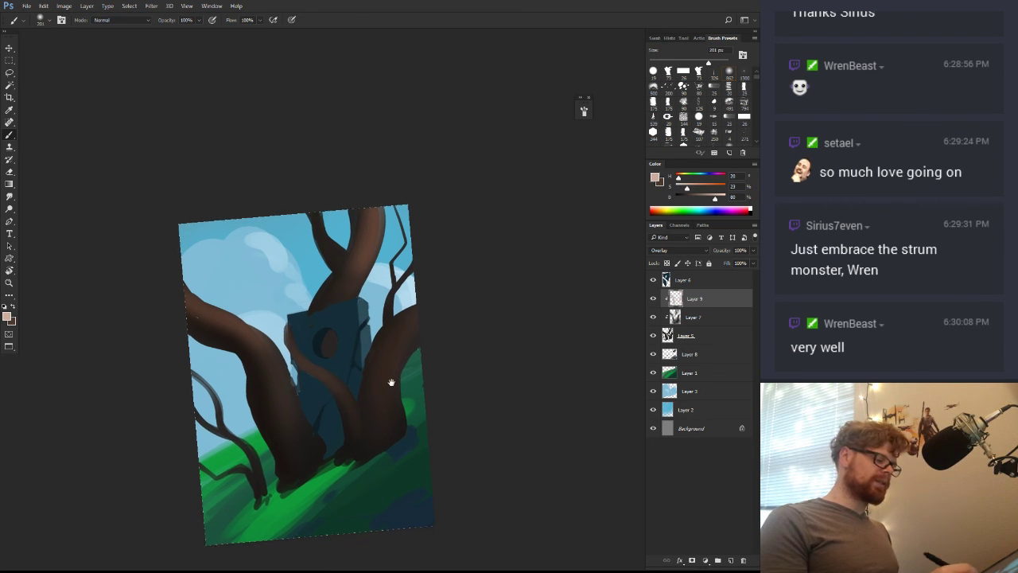
Add a new layer directly above the green slope layer, beneath the slope's dark patches
scroll(370, 432, up, 2)
drag(345, 341, 354, 306)
ctrl+drag(421, 344, 378, 346)
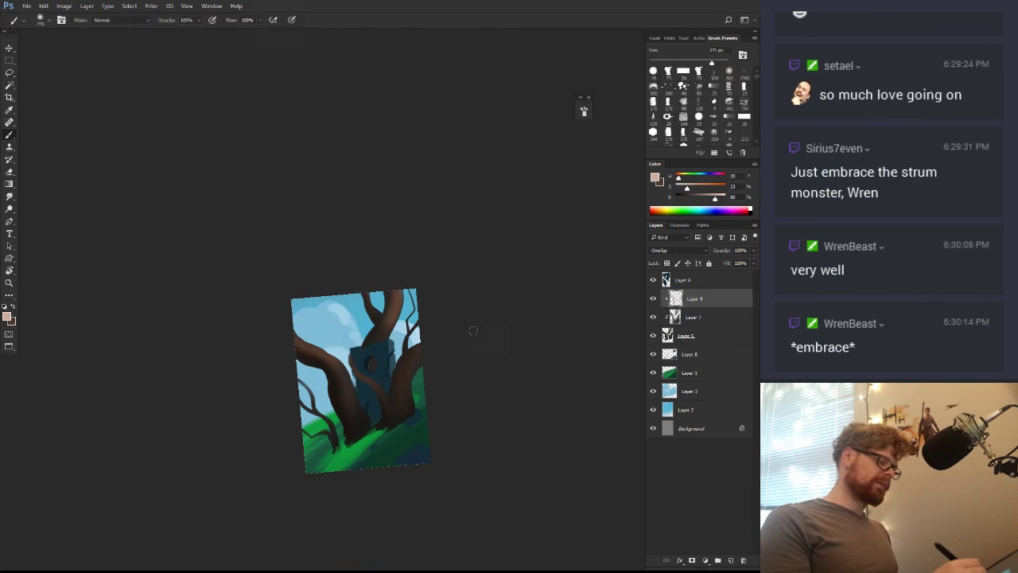
key(r)
shift+drag(477, 329, 476, 399)
ctrl+drag(371, 391, 414, 381)
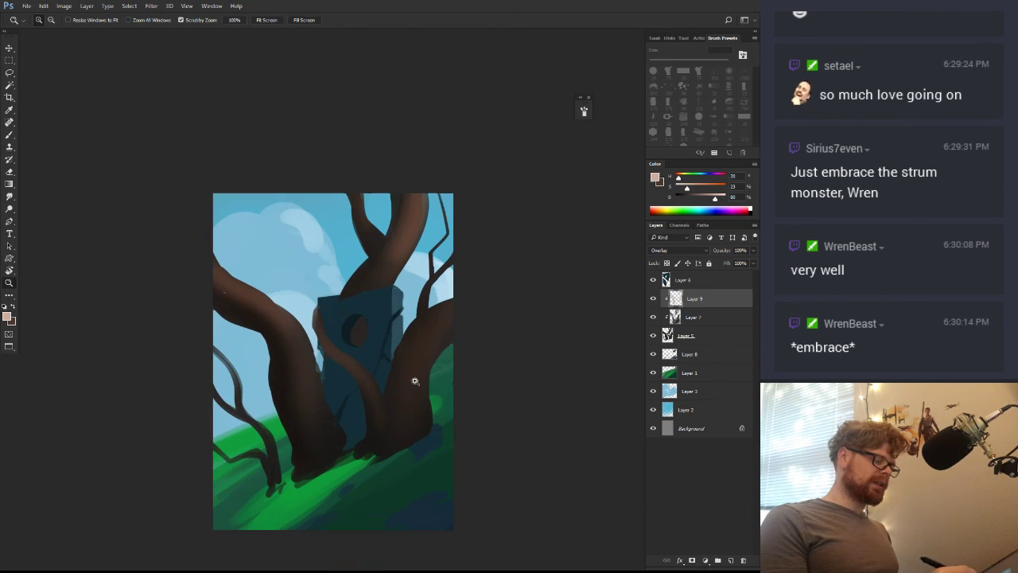
drag(394, 424, 401, 349)
drag(461, 341, 397, 376)
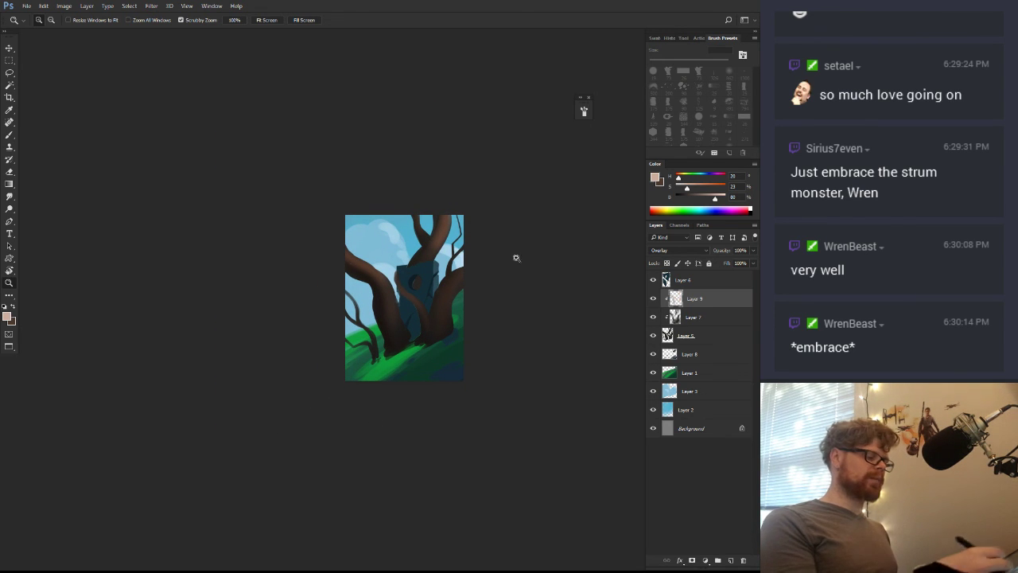
click(689, 370)
click(672, 356)
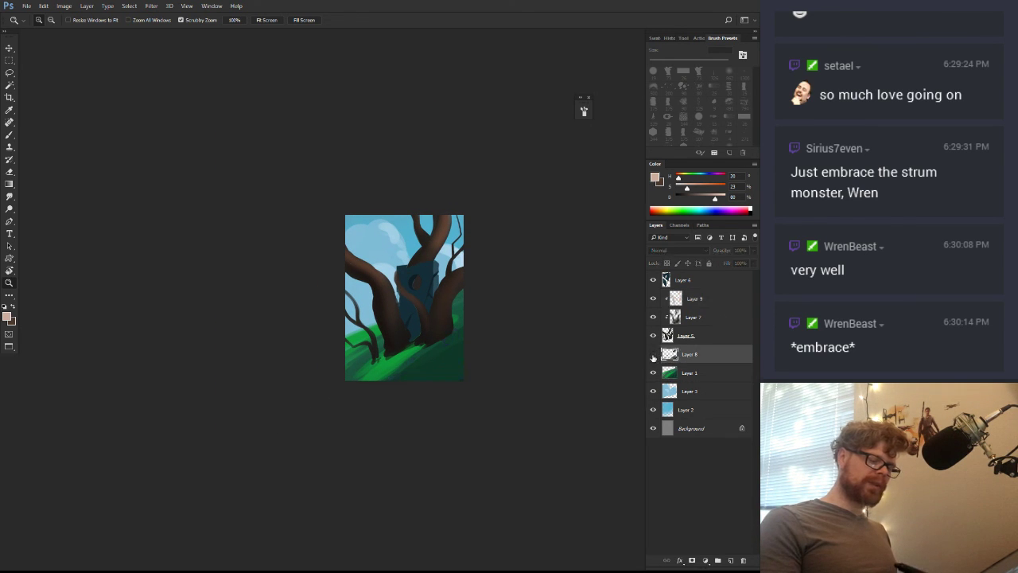
click(670, 372)
click(731, 560)
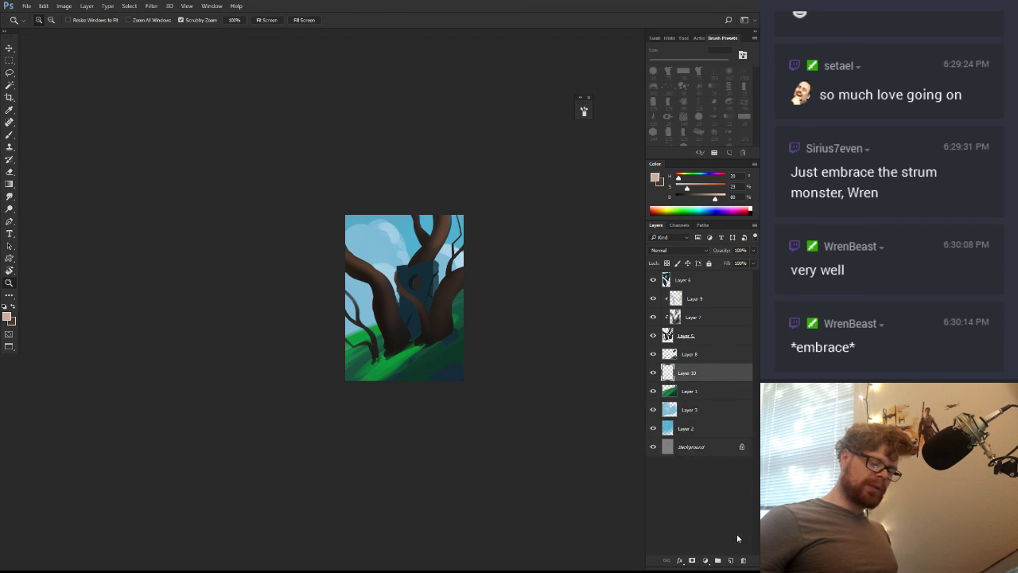
Paint small distant bushes along the horizon behind the trees with a hard round brush in the slab's dark blue, at 62% saturation and 22% brightness
key(b)
alt+click(450, 328)
drag(451, 321, 428, 368)
click(653, 70)
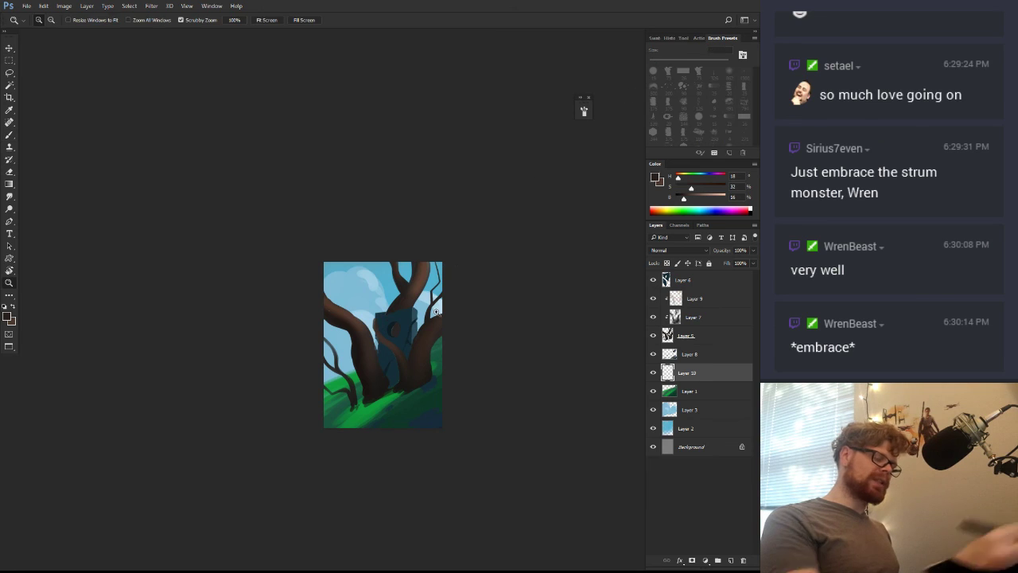
ctrl+click(437, 322)
key(ctrl+z)
drag(435, 316, 443, 316)
alt+click(401, 325)
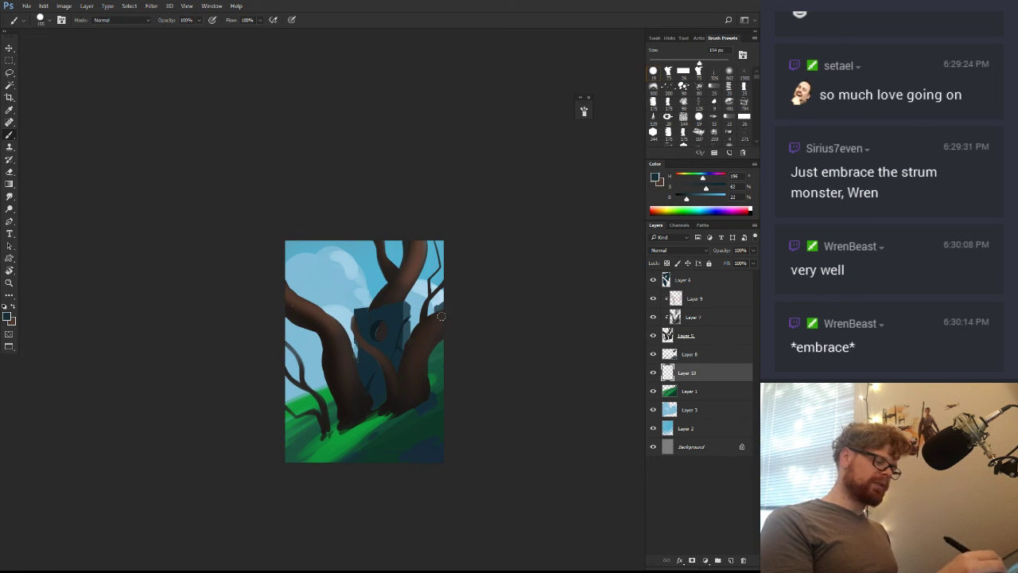
drag(320, 381, 323, 389)
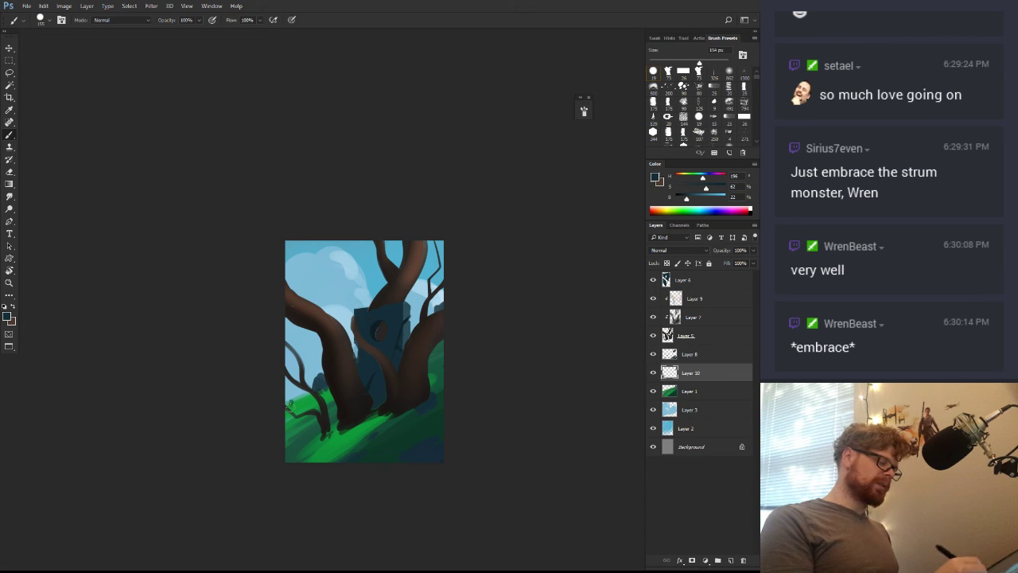
Paint a large mass of rounded foliage behind the left trunk in the slope's dark green, darkened to 15% brightness
alt+click(385, 436)
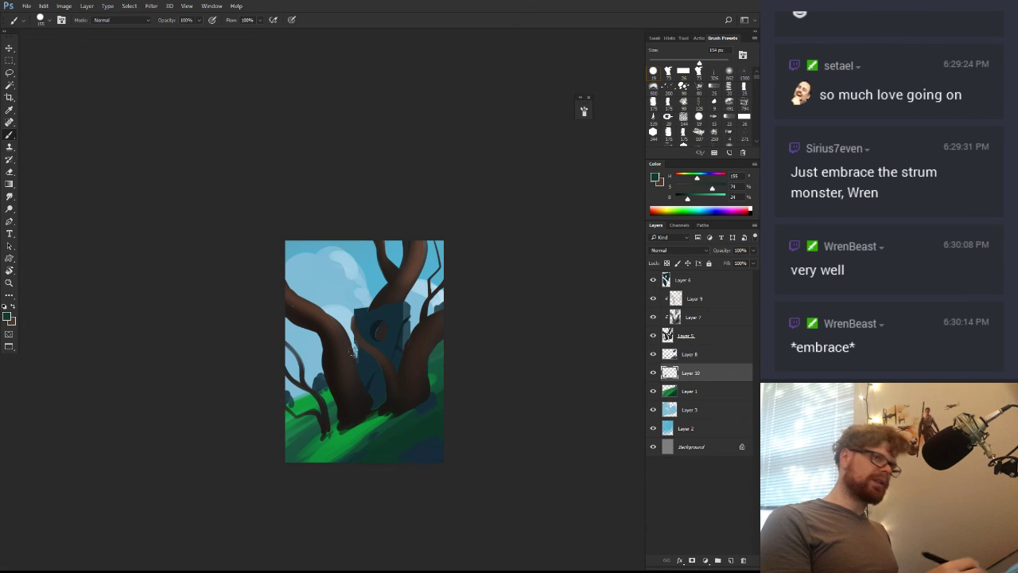
drag(352, 371, 358, 388)
drag(688, 198, 683, 198)
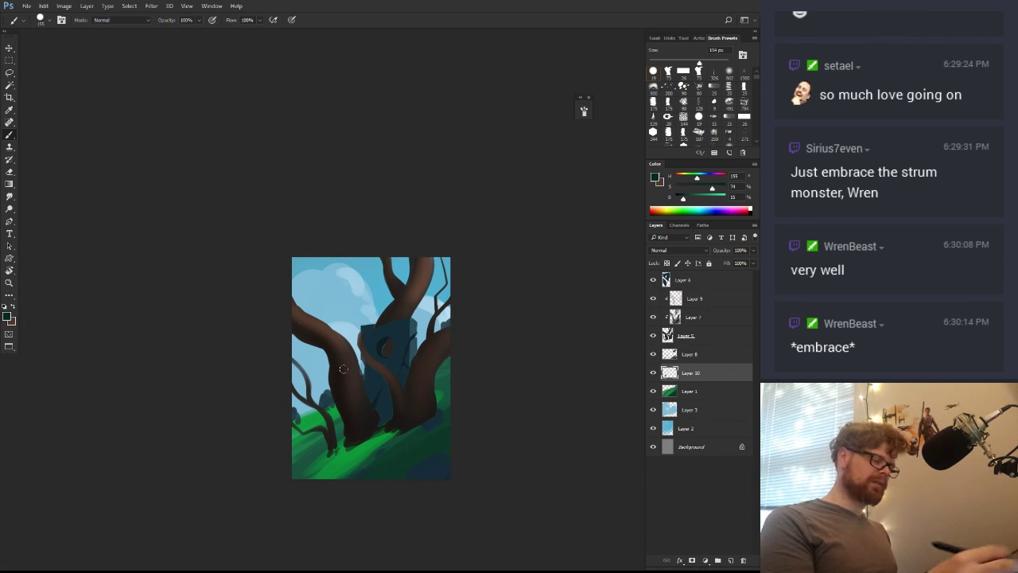
drag(344, 369, 353, 369)
mouse_move(331, 358)
mouse_down()
mouse_move(314, 378)
mouse_move(304, 344)
mouse_move(296, 375)
mouse_move(310, 372)
mouse_move(310, 355)
mouse_move(314, 367)
mouse_move(295, 397)
mouse_move(318, 408)
mouse_move(311, 398)
mouse_move(341, 387)
mouse_up()
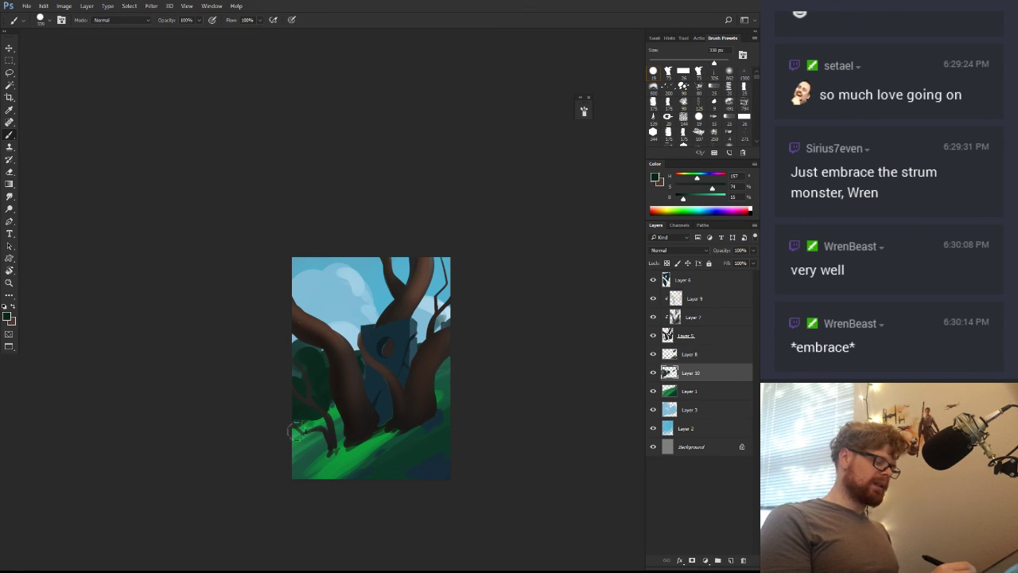
drag(297, 431, 313, 418)
Shade the lower-left slope with broad dark green strokes at 74% saturation and 22% brightness, and erase part of them near the thin left tree
alt+click(402, 462)
drag(354, 450, 295, 481)
mouse_move(355, 467)
mouse_down()
mouse_move(385, 442)
mouse_move(345, 471)
mouse_up()
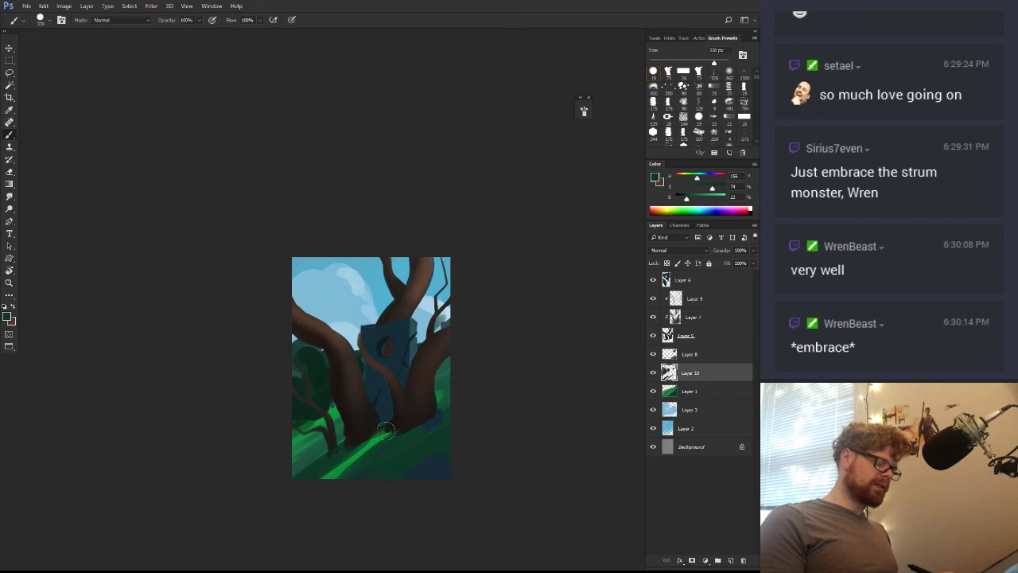
drag(380, 432, 342, 451)
alt+click(323, 466)
key(e)
mouse_move(331, 404)
mouse_down()
mouse_move(446, 326)
mouse_move(331, 401)
mouse_up()
Glaze the left background foliage with sky blue at 20% brush opacity
key(b)
alt+click(327, 395)
alt+click(371, 288)
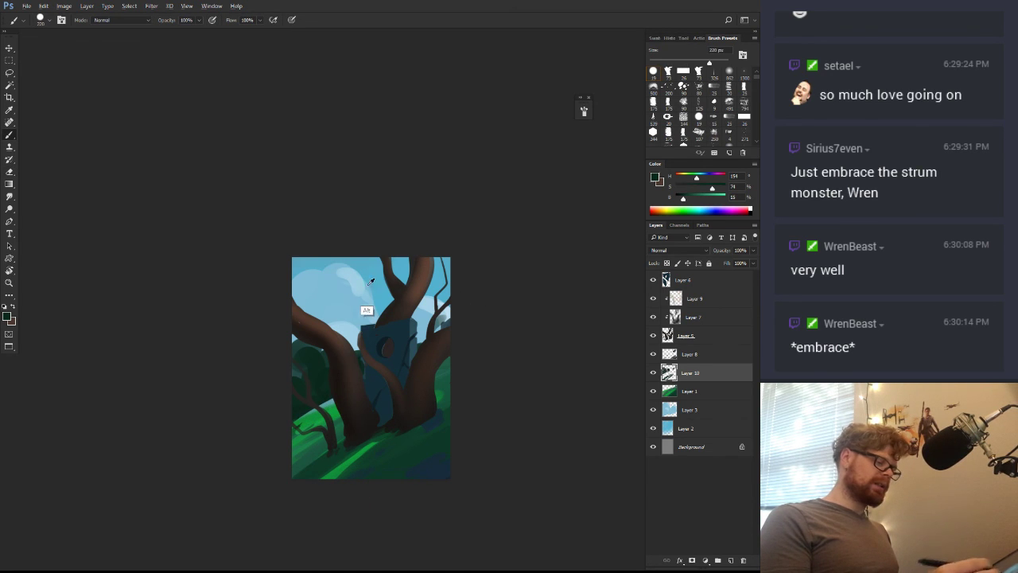
alt+click(319, 371)
drag(684, 198, 718, 188)
alt+click(377, 299)
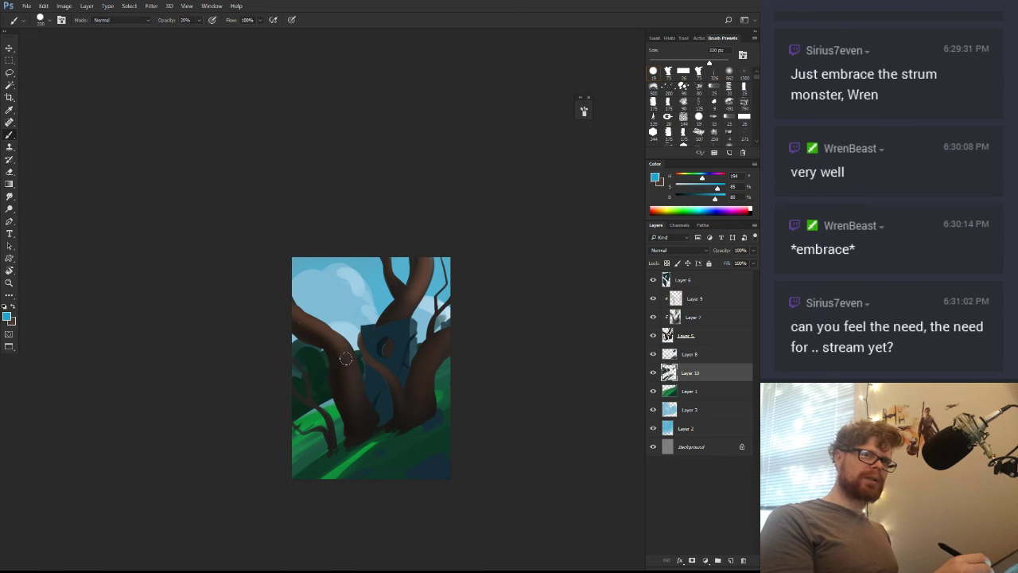
key(2)
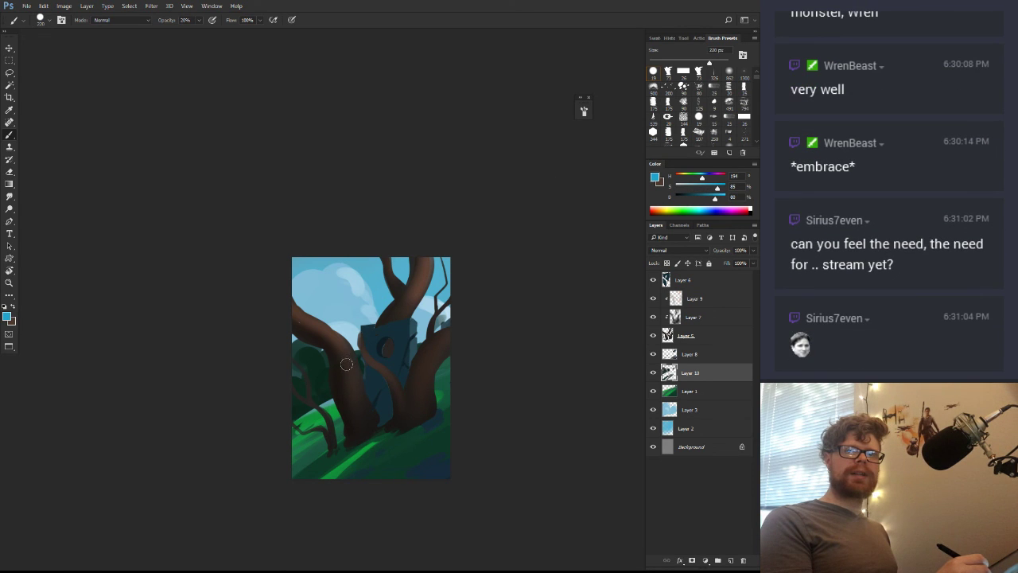
drag(352, 357, 362, 358)
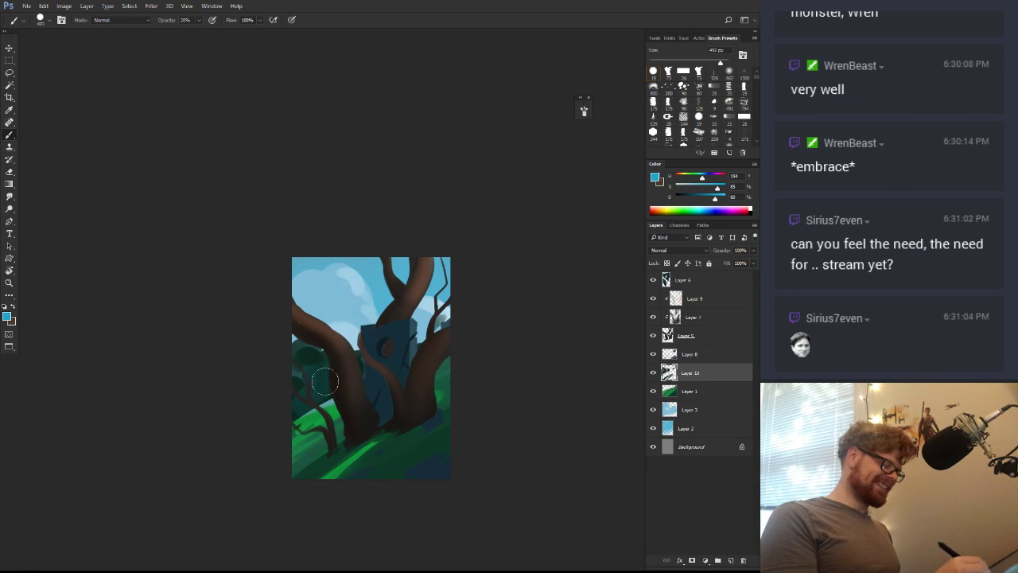
Paint rounded foliage clumps behind the right-hand tree at 100% opacity in the teal sampled from the glazed foliage
alt+click(321, 378)
key(9)
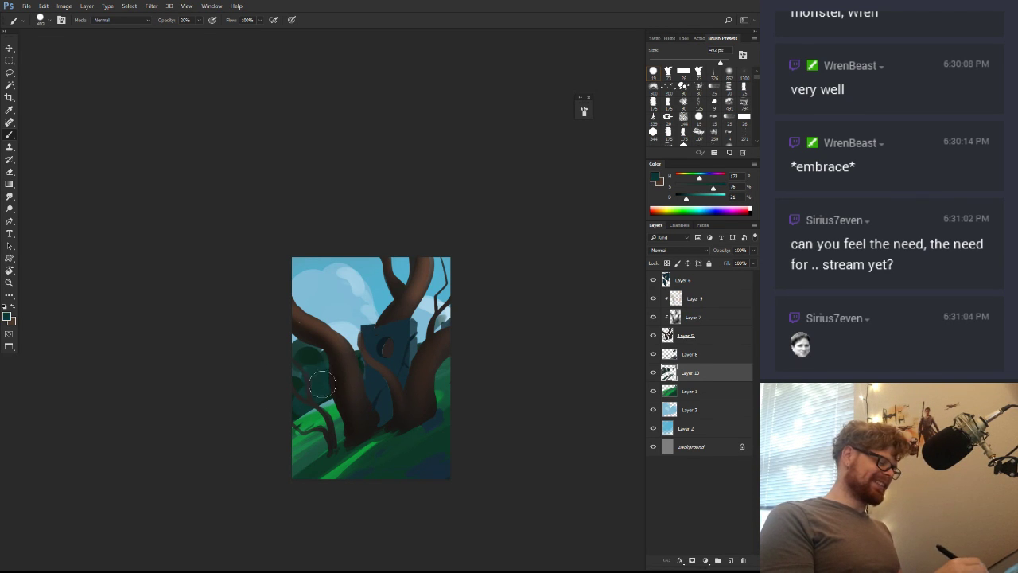
key(0)
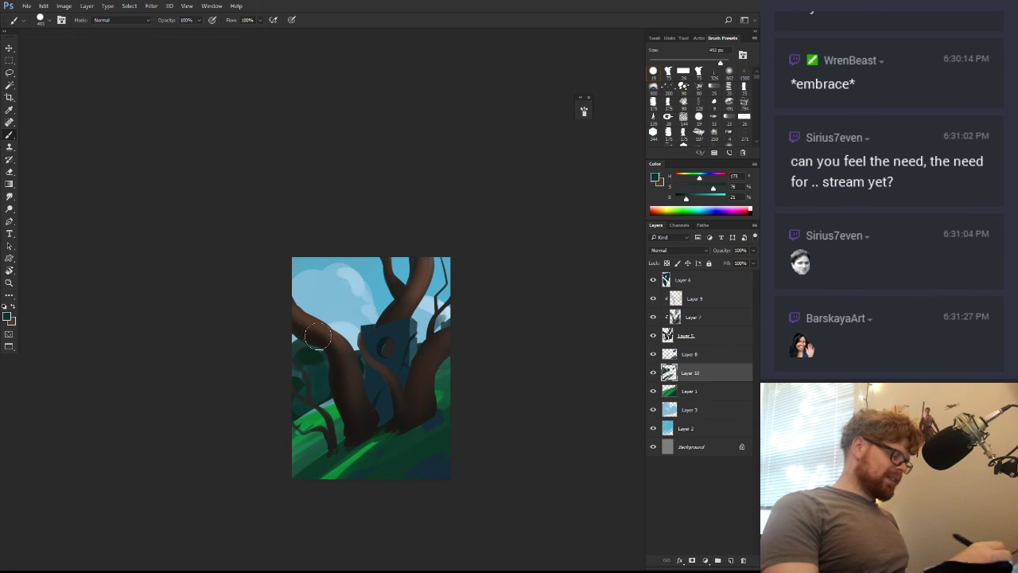
ctrl+click(324, 367)
mouse_move(315, 409)
mouse_down()
mouse_move(386, 391)
mouse_move(366, 426)
mouse_move(376, 423)
mouse_up()
key(r)
key(r)
drag(483, 291, 493, 357)
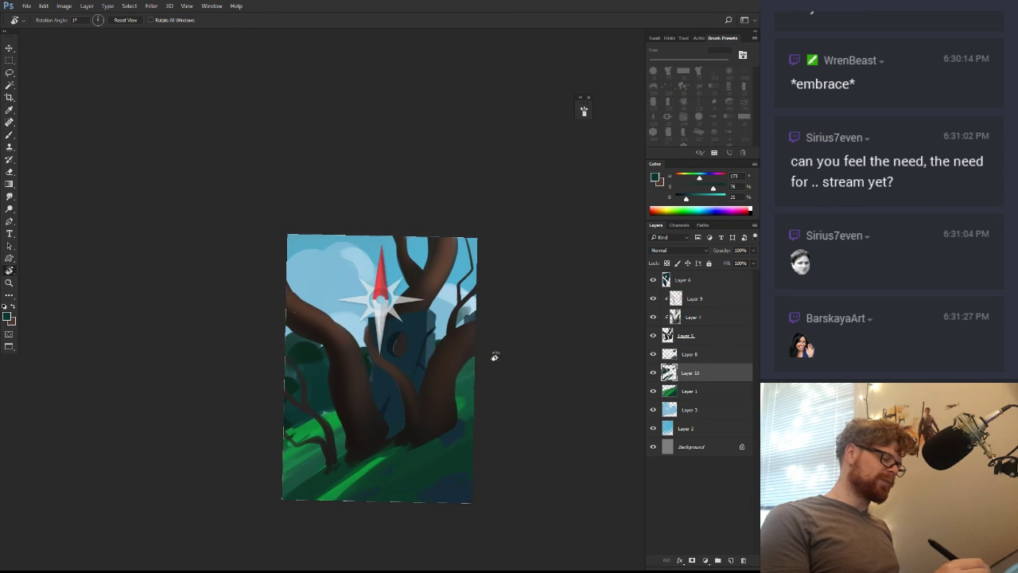
key(b)
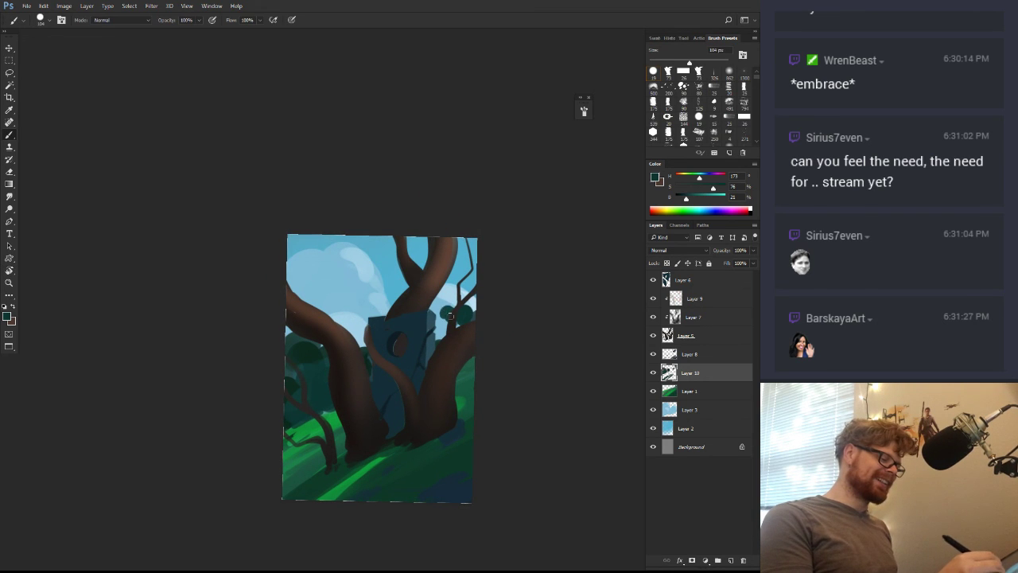
mouse_move(450, 315)
mouse_down()
mouse_move(439, 305)
mouse_move(448, 313)
mouse_move(443, 331)
mouse_move(448, 323)
mouse_move(469, 359)
mouse_up()
key(ctrl+z)
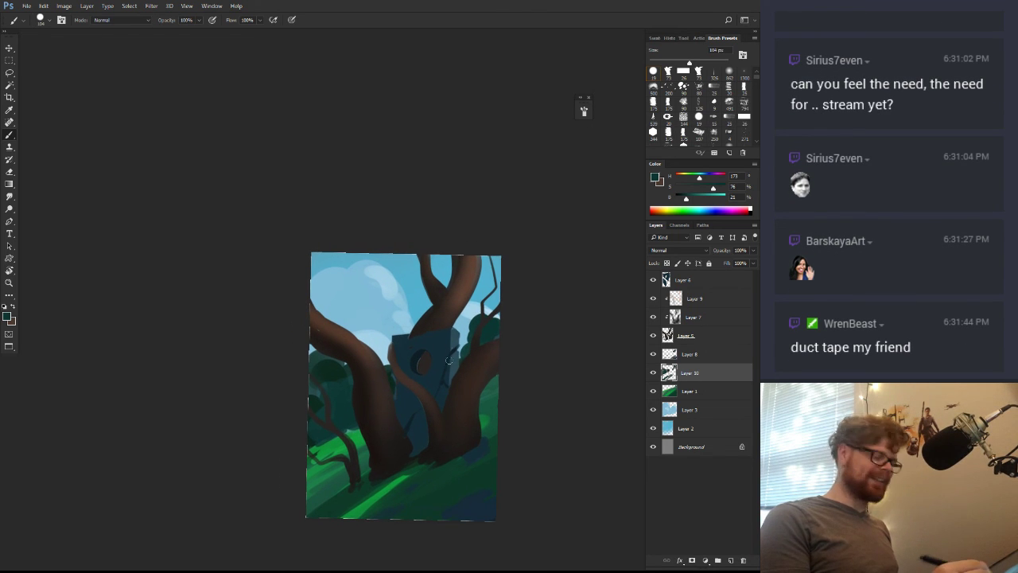
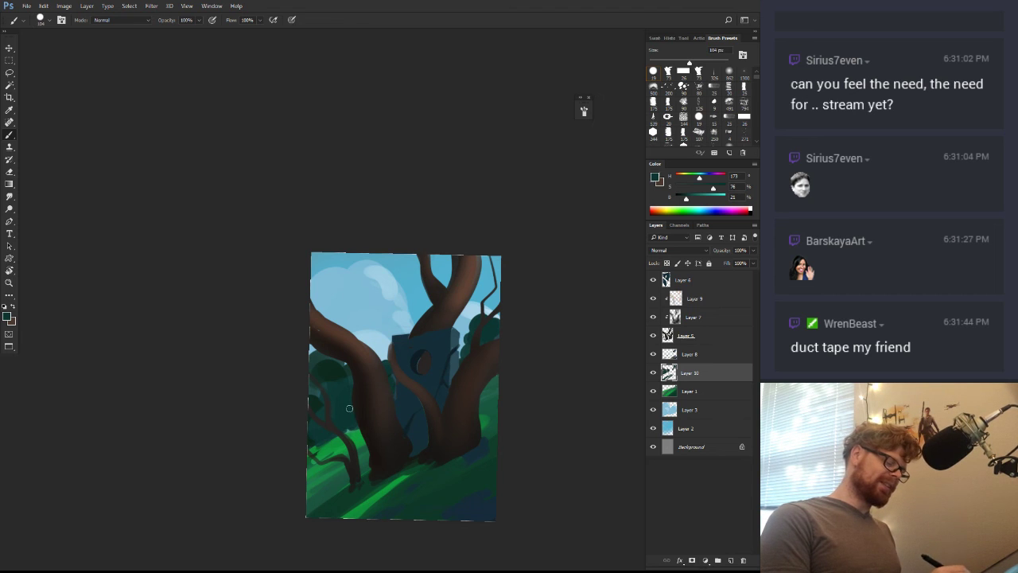
Build a scalloped treetop above the left trunk with small round strokes in the same teal
scroll(374, 400, up, 1)
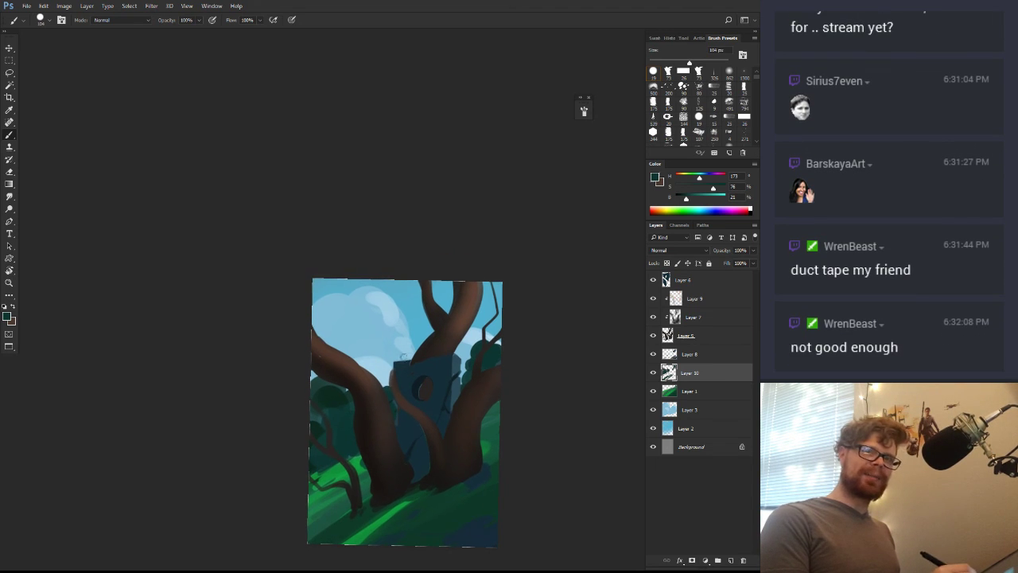
drag(370, 379, 395, 387)
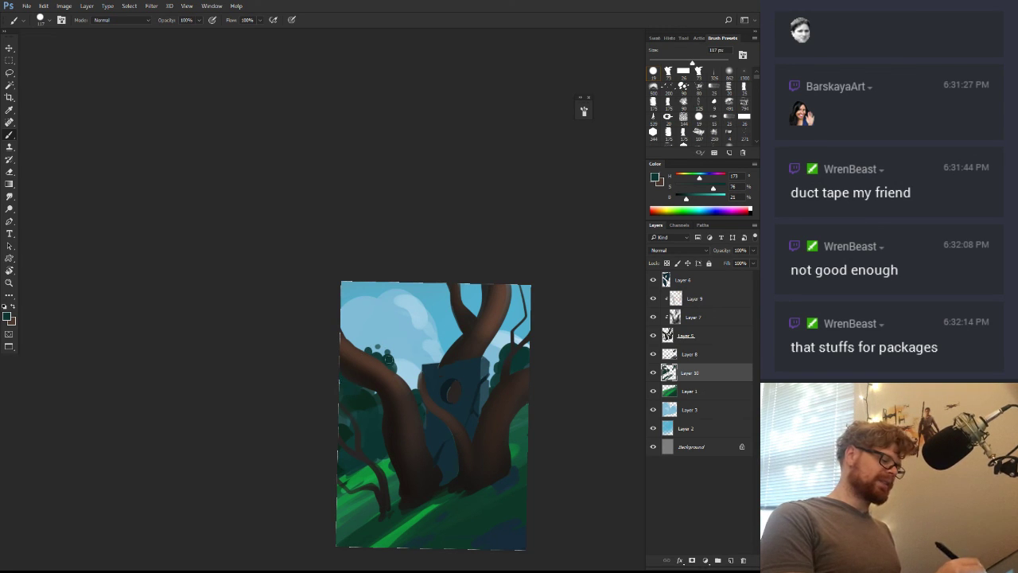
mouse_move(376, 348)
mouse_down()
mouse_move(360, 342)
mouse_move(379, 348)
mouse_up()
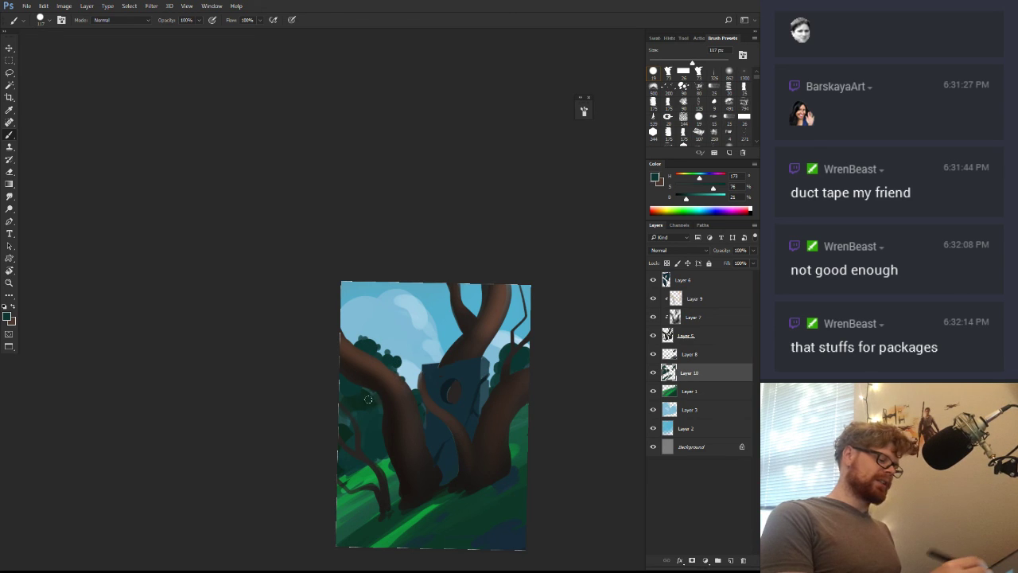
Dab darker leaf clusters into the left foliage, using sampled dark green and a much darker version of its teal
alt+click(372, 397)
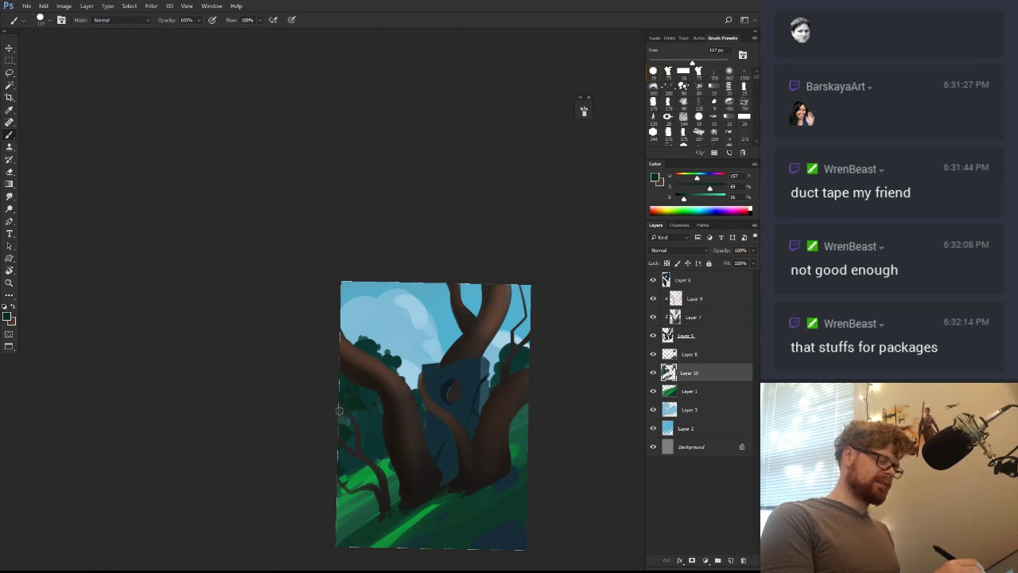
alt+click(367, 424)
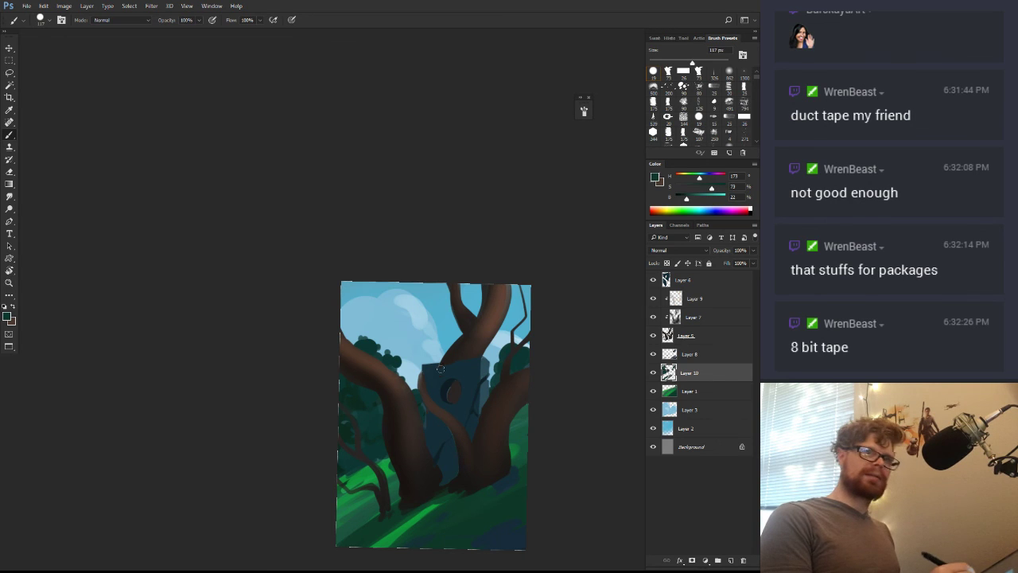
drag(689, 201, 682, 202)
drag(366, 427, 371, 430)
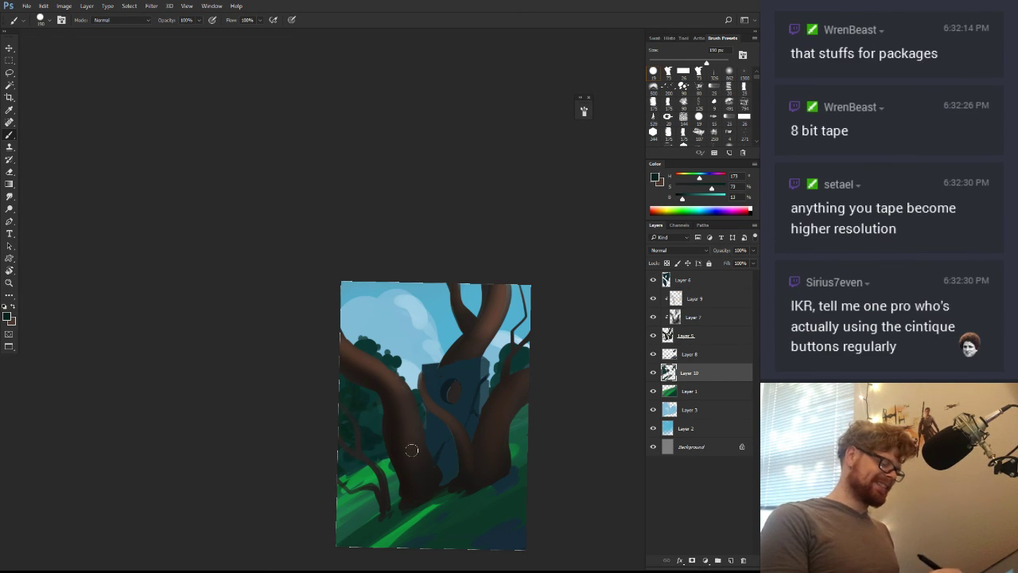
Compare the trees with and without the clipped Overlay highlight layer
key(z)
drag(546, 421, 480, 440)
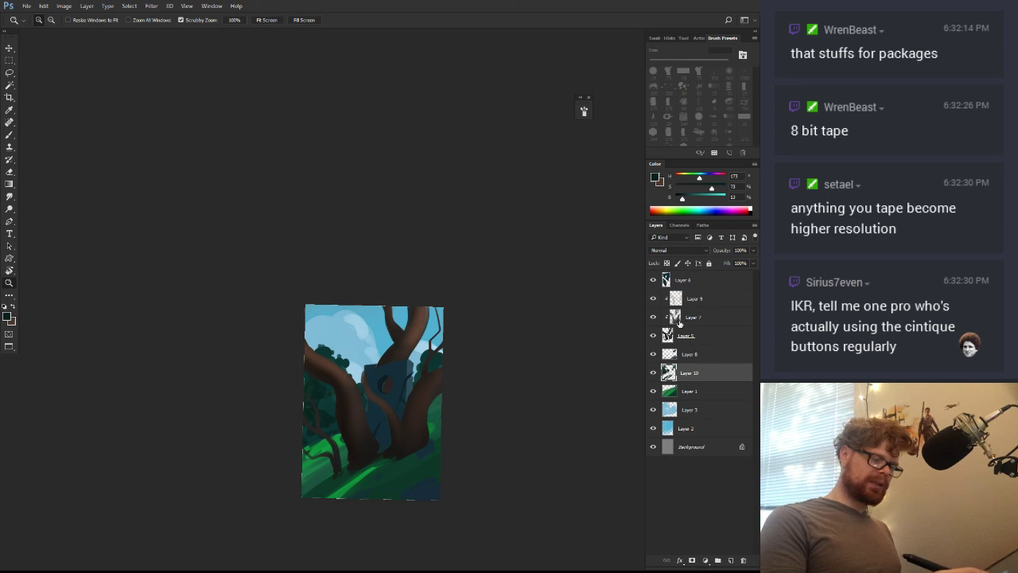
click(678, 318)
click(675, 300)
click(654, 299)
click(654, 299)
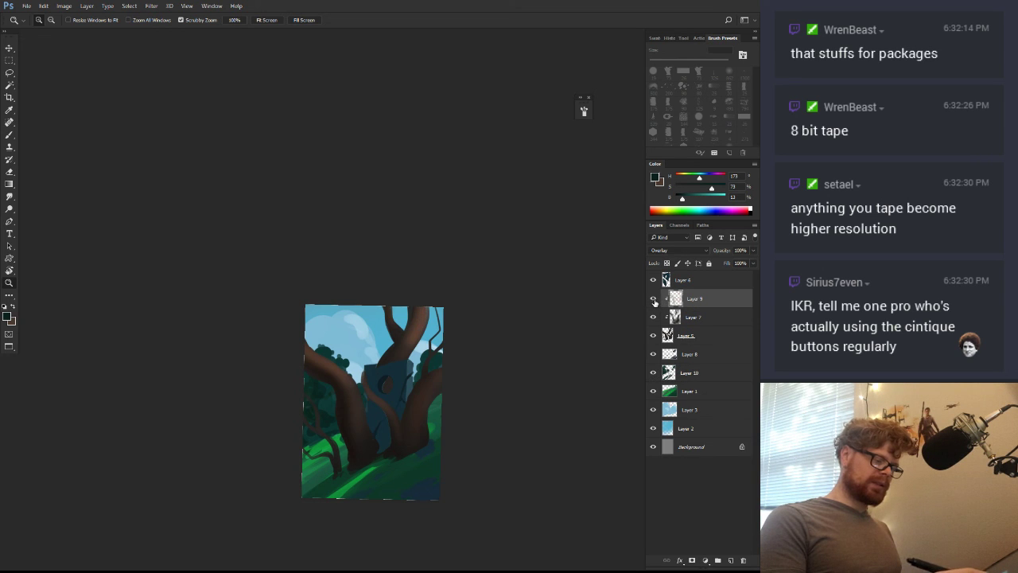
Clean up the Overlay highlights on the trunks and the root across the slab with the Eraser
click(381, 364)
key(e)
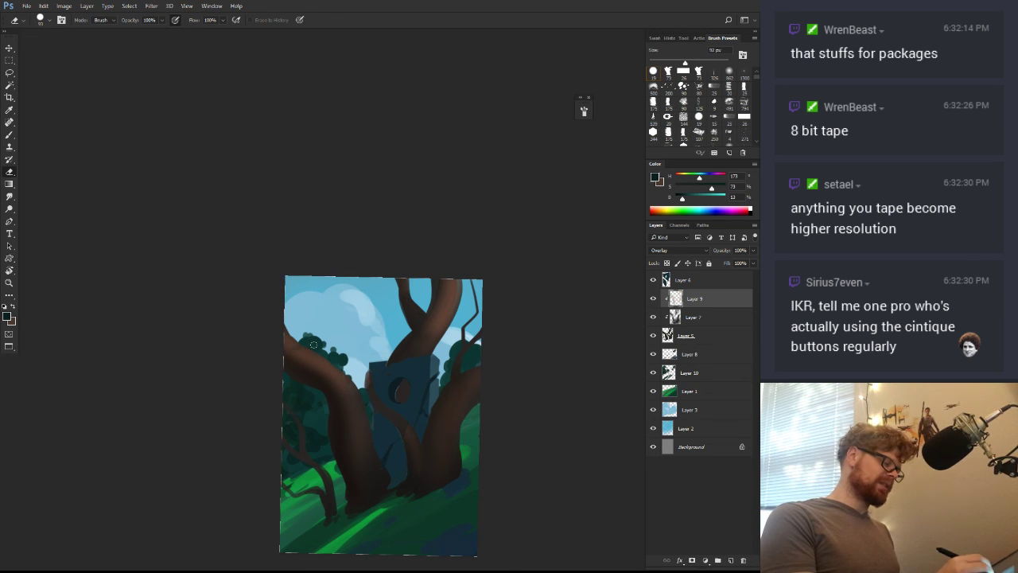
key(r)
mouse_move(335, 459)
mouse_down()
mouse_move(389, 464)
mouse_move(457, 443)
mouse_up()
key(b)
key(e)
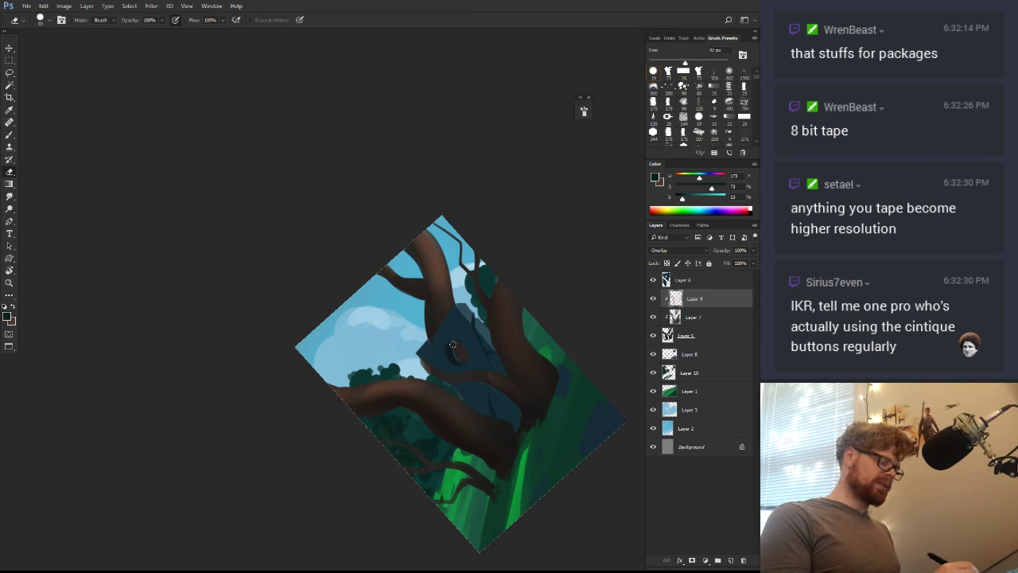
key(r)
mouse_move(631, 325)
mouse_down()
mouse_move(556, 374)
mouse_move(485, 397)
mouse_move(456, 392)
mouse_move(406, 470)
mouse_up()
key(e)
key(z)
key(r)
drag(489, 405, 520, 380)
Add a clipped layer above the trunks' Overlay highlights and sample the light brown of the upper trunk
key(z)
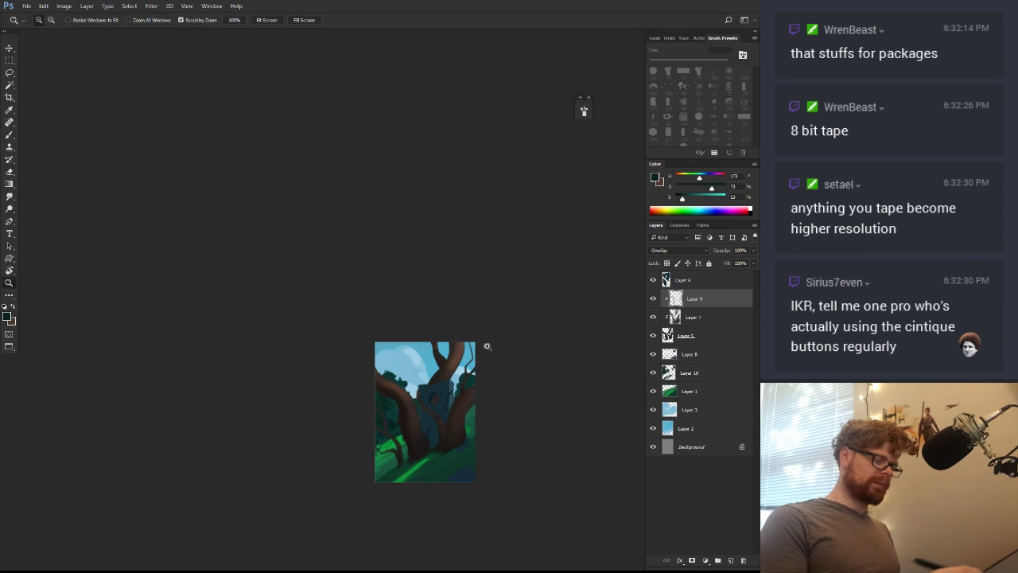
drag(462, 353, 498, 350)
key(e)
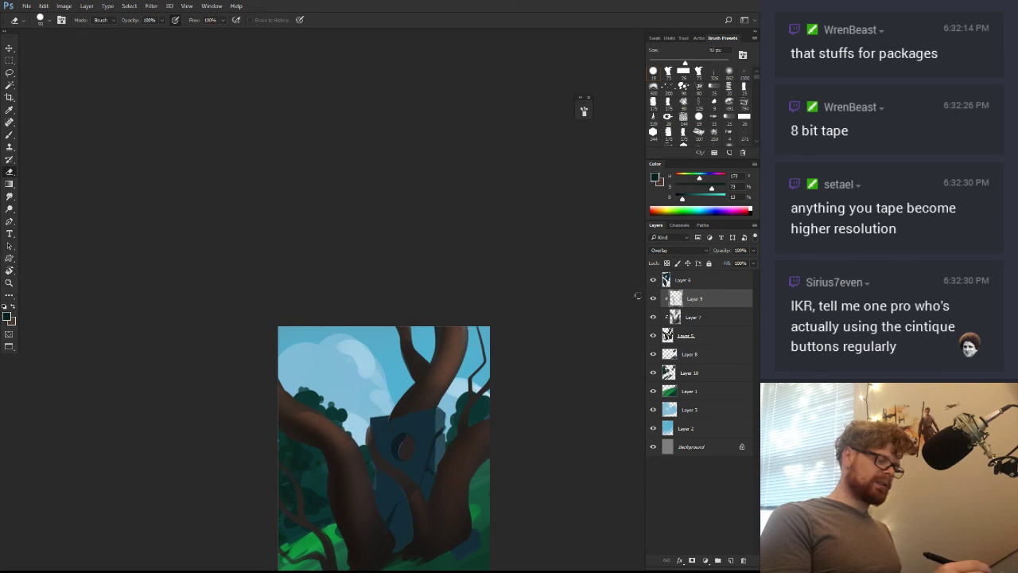
click(731, 560)
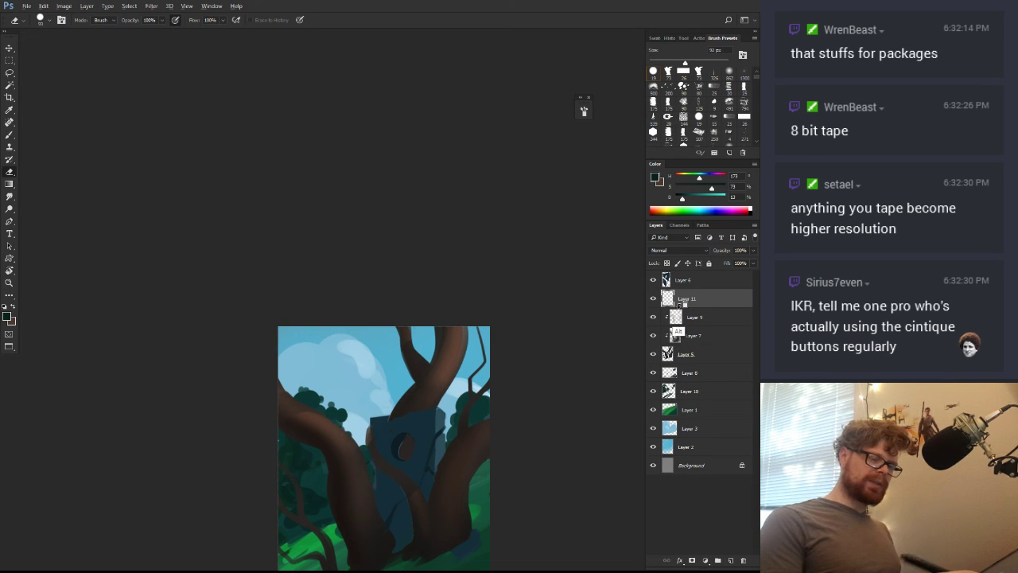
drag(421, 384, 381, 350)
key(b)
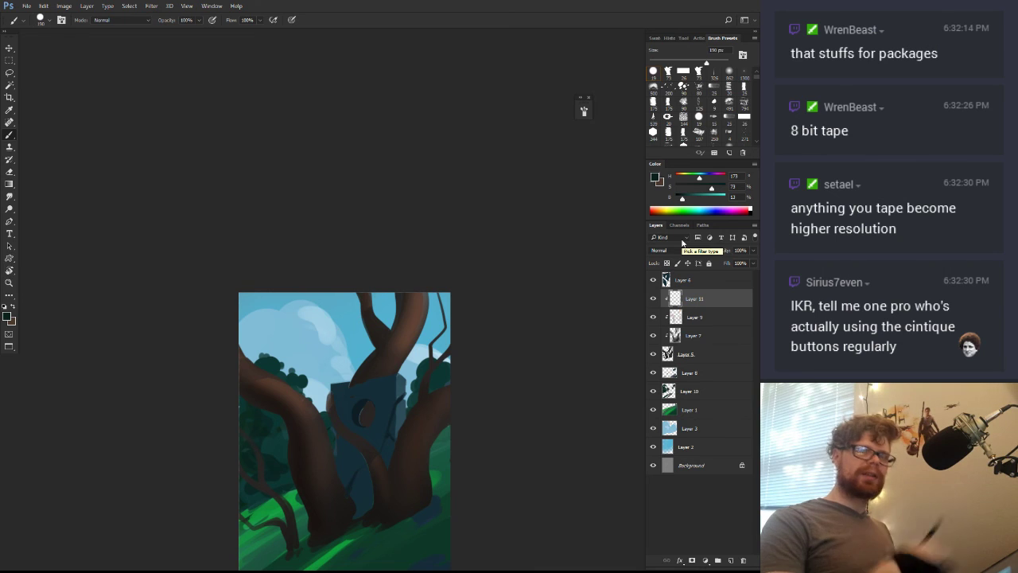
alt+click(418, 306)
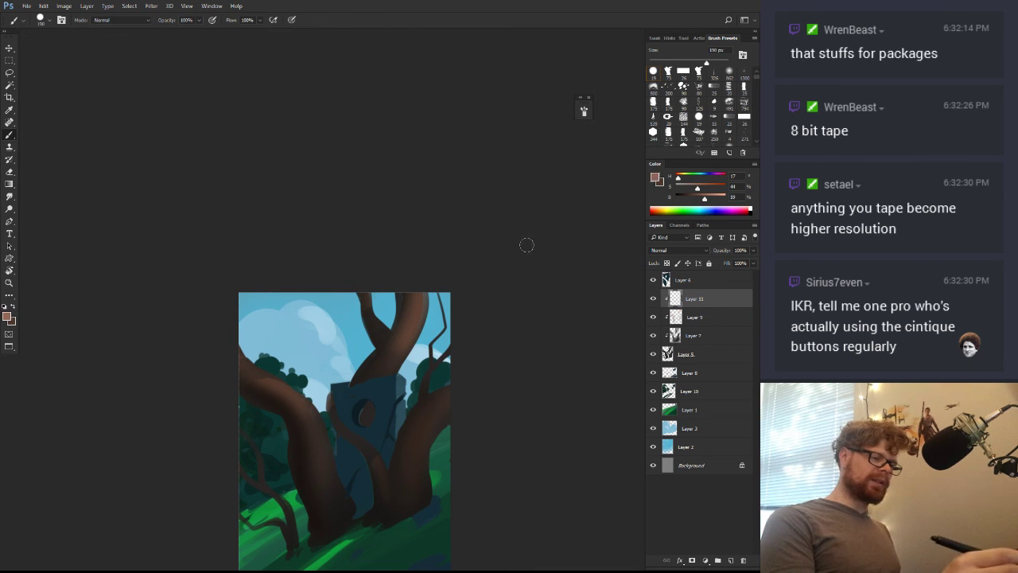
Try different textured brushes for light brown bark patches on the upper trunk
click(743, 88)
drag(414, 309, 417, 315)
mouse_move(419, 302)
mouse_down()
mouse_move(413, 328)
mouse_move(418, 302)
mouse_up()
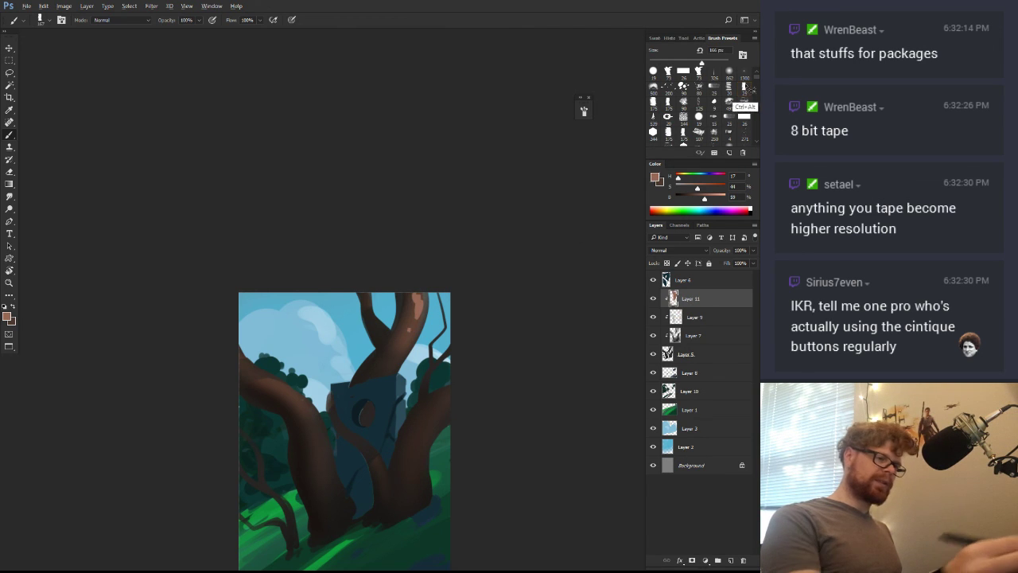
click(744, 101)
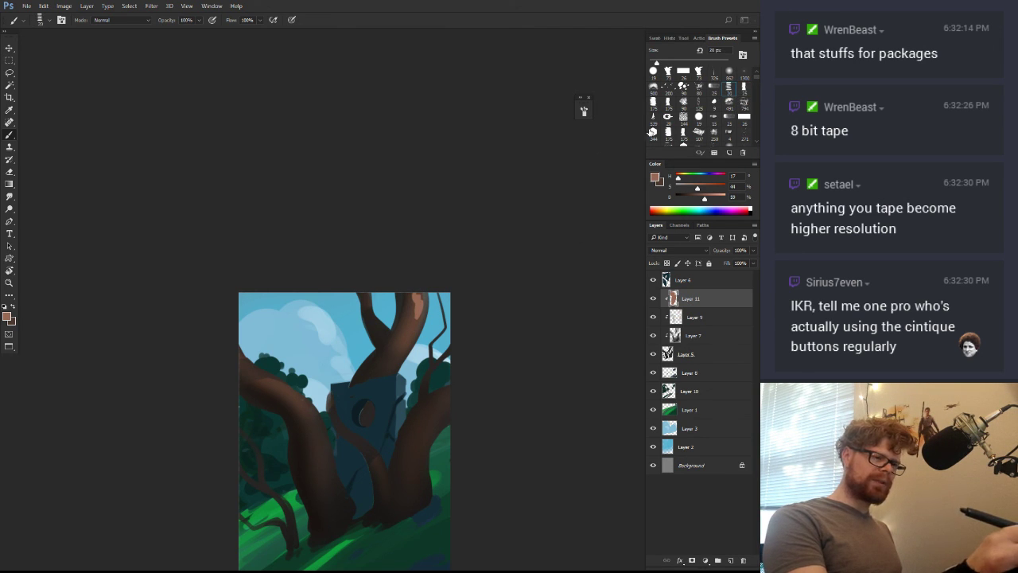
drag(402, 355, 398, 370)
mouse_move(417, 319)
mouse_down()
mouse_move(402, 356)
mouse_move(519, 305)
mouse_move(443, 366)
mouse_up()
key(z)
key(ctrl+alt+z)
key(ctrl+alt+z)
key(ctrl+alt+z)
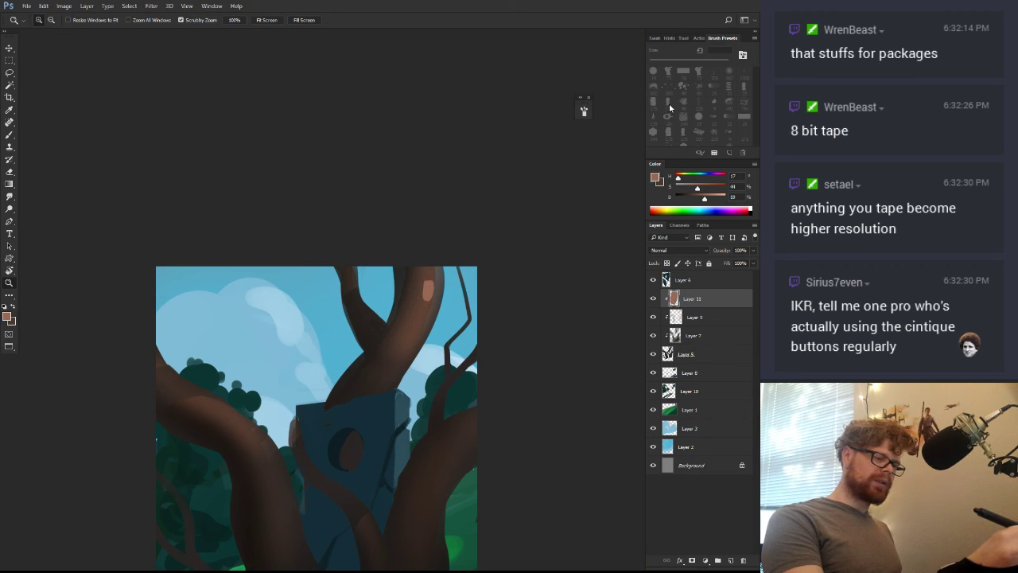
Paint textured bark highlights on the upper trunk and left trunk in a brighter, pale orange
key(b)
drag(439, 269, 418, 306)
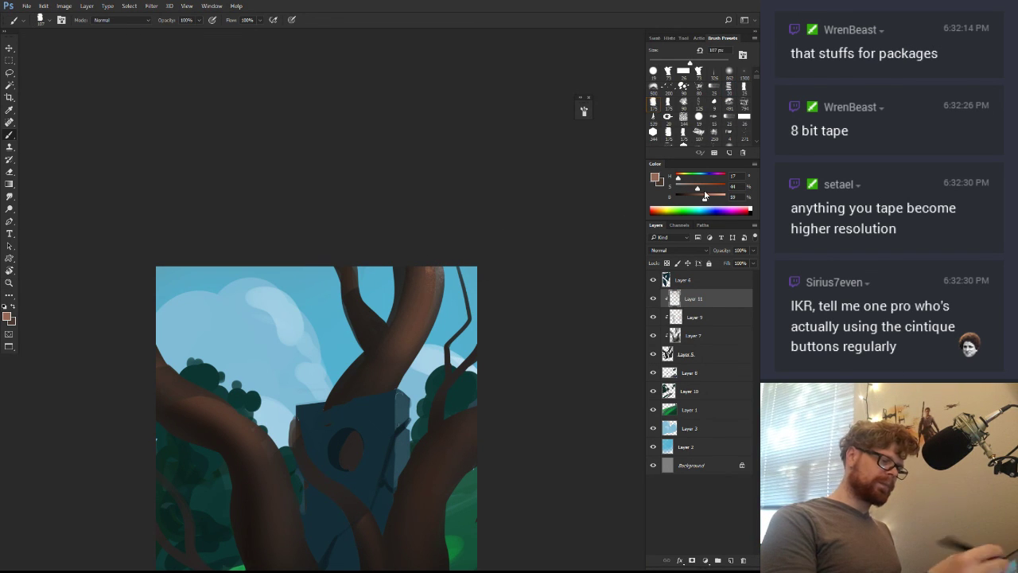
drag(704, 194, 680, 180)
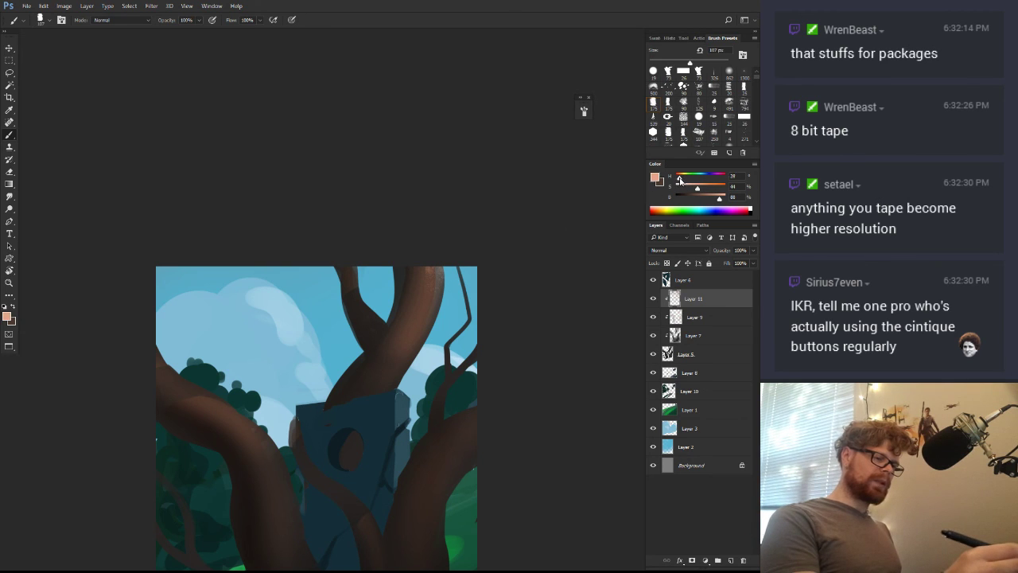
drag(438, 283, 433, 301)
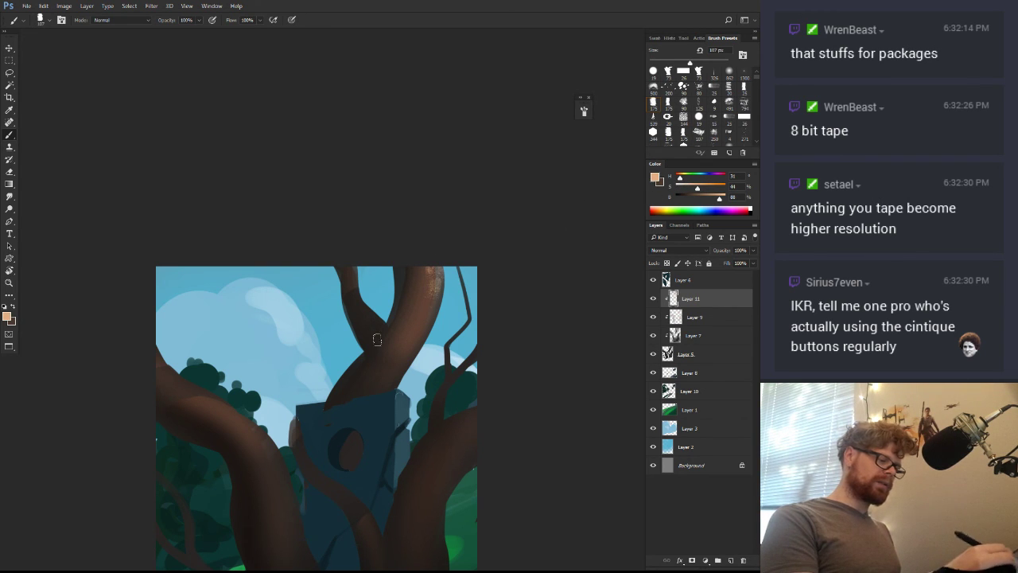
mouse_move(254, 405)
mouse_down()
mouse_move(230, 415)
mouse_move(215, 407)
mouse_up()
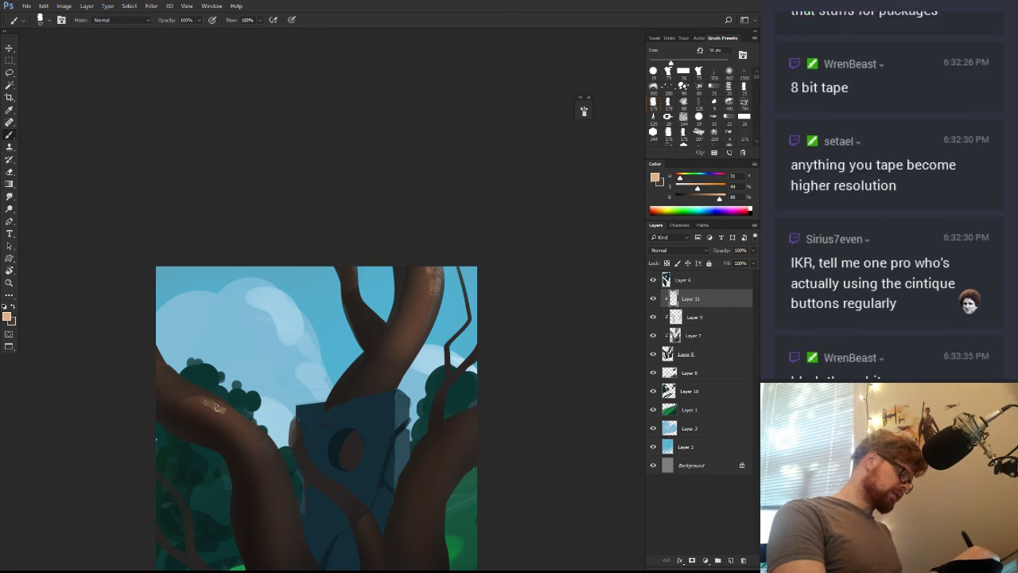
key(r)
mouse_move(295, 482)
mouse_down()
mouse_move(421, 456)
mouse_move(454, 340)
mouse_move(453, 381)
mouse_up()
key(space)
alt+click(450, 375)
key(ctrl+alt+z)
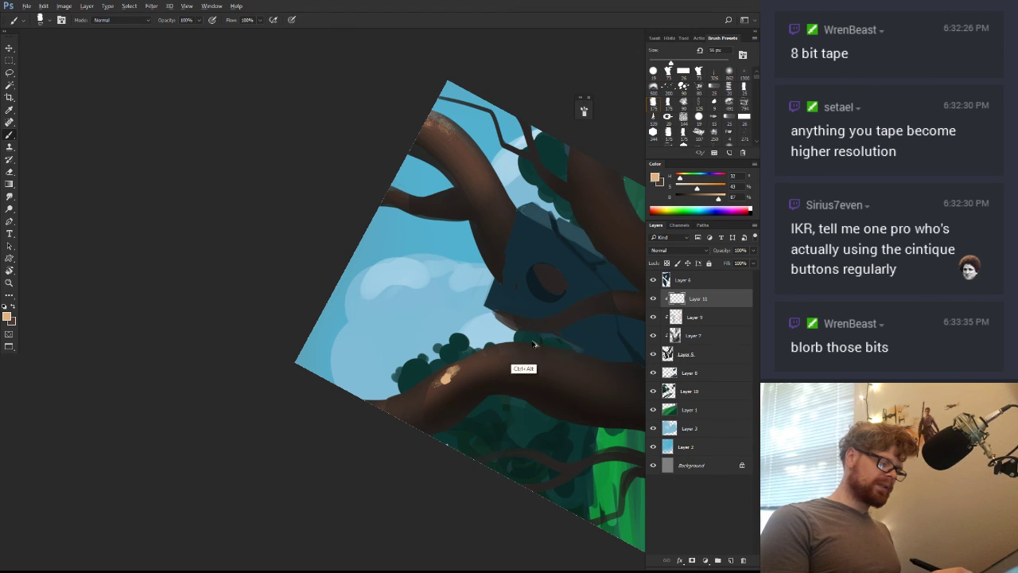
Set the bark highlight layer to Overlay, change the colour to near-white, and clear the layer's existing strokes
click(672, 252)
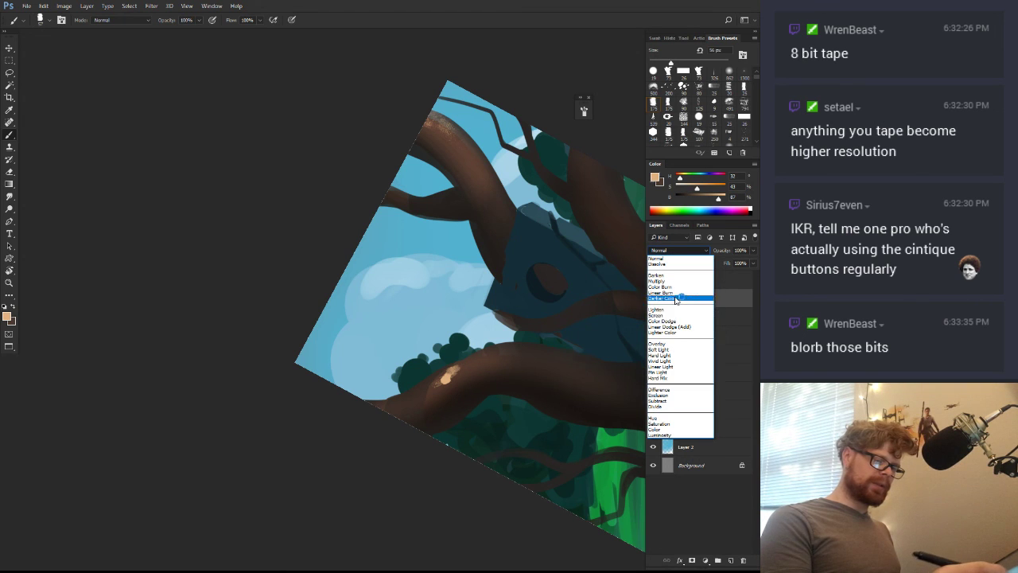
click(666, 341)
drag(545, 350, 496, 332)
drag(698, 188, 723, 199)
key(ctrl+a)
key(Delete)
key(ctrl+d)
Paint near-white Overlay bark highlights along the left trunk's bend and near the top of the upper trunk
click(400, 358)
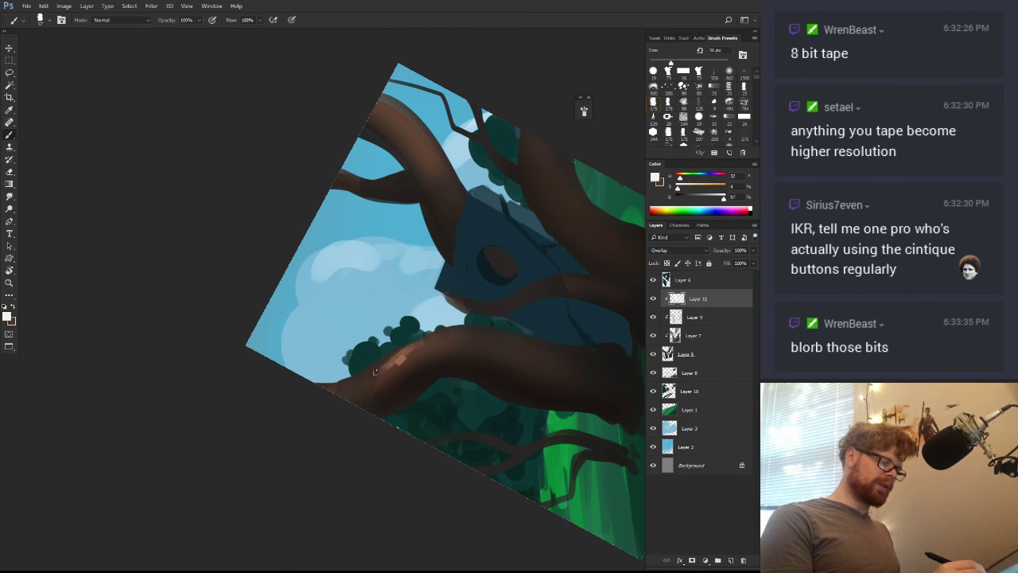
key(r)
drag(518, 186, 541, 225)
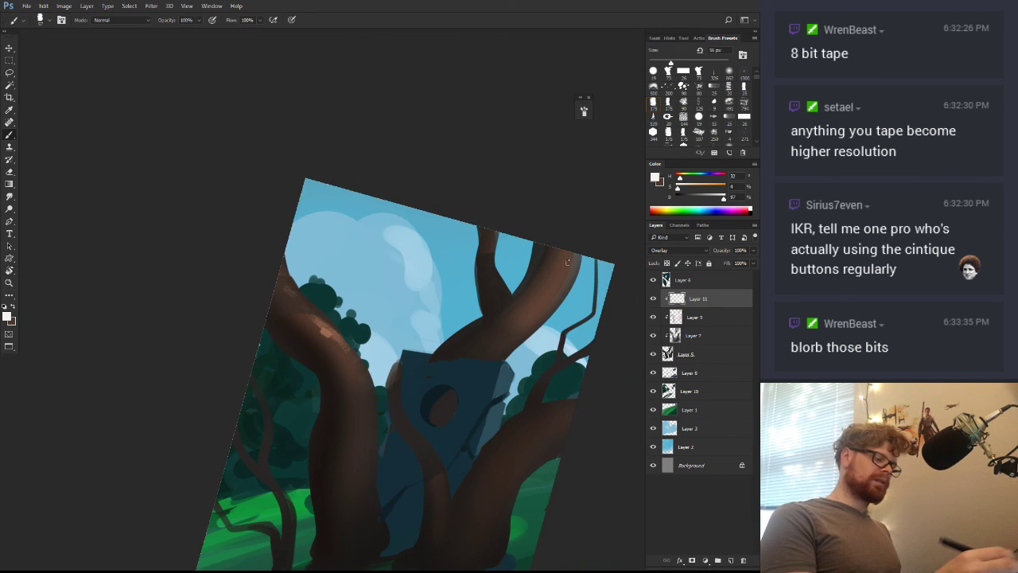
drag(568, 260, 571, 269)
key(z)
drag(520, 384, 525, 337)
key(r)
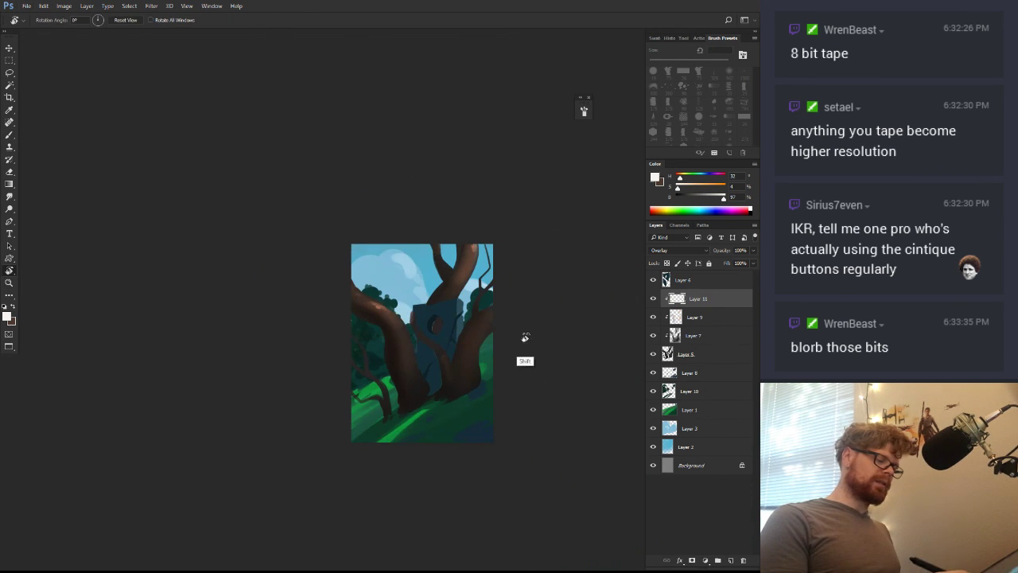
Add a new Normal layer above the bark highlights and sample a very dark brown for a small round brush
key(z)
click(430, 354)
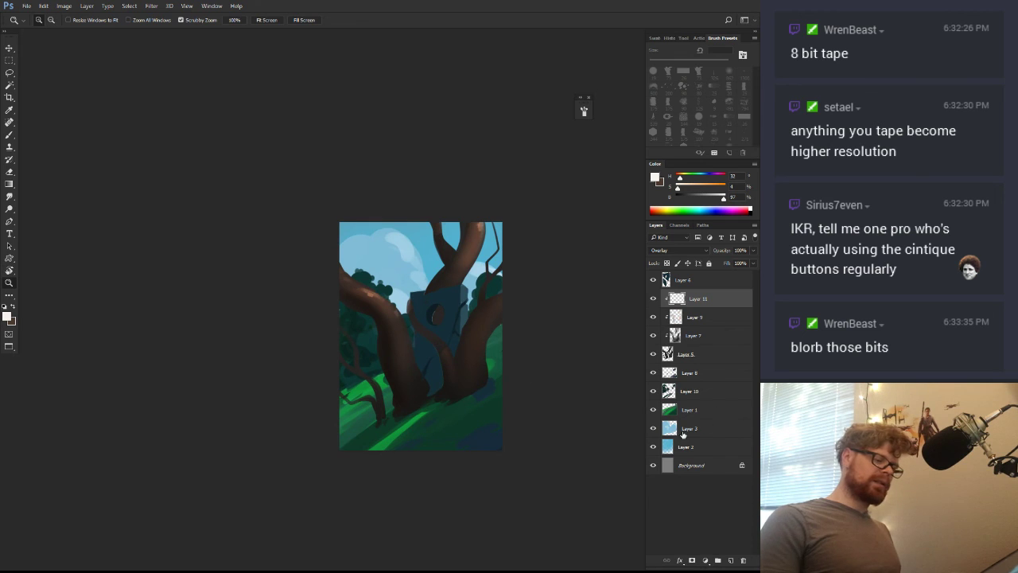
click(477, 377)
click(481, 369)
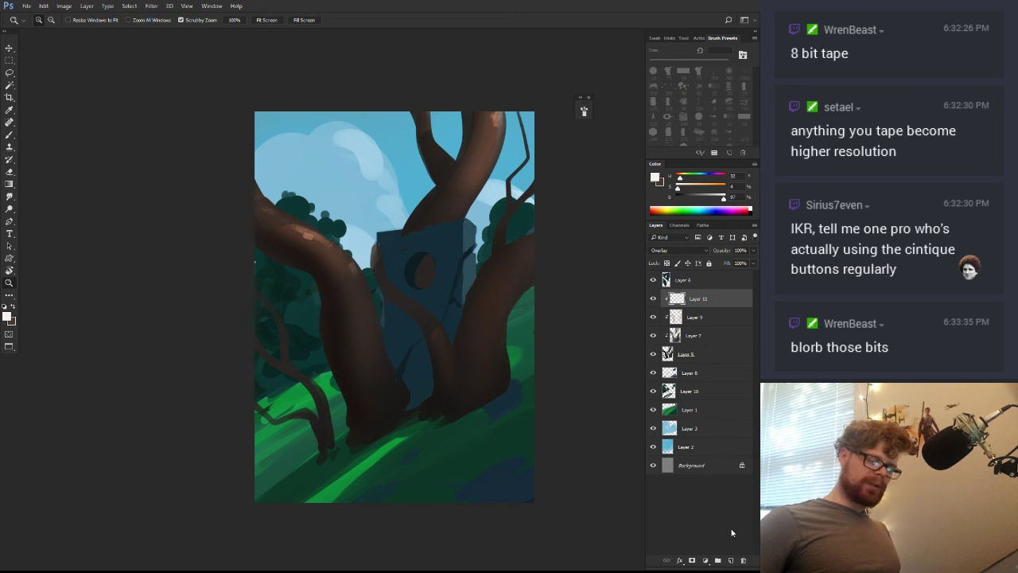
click(730, 562)
key(b)
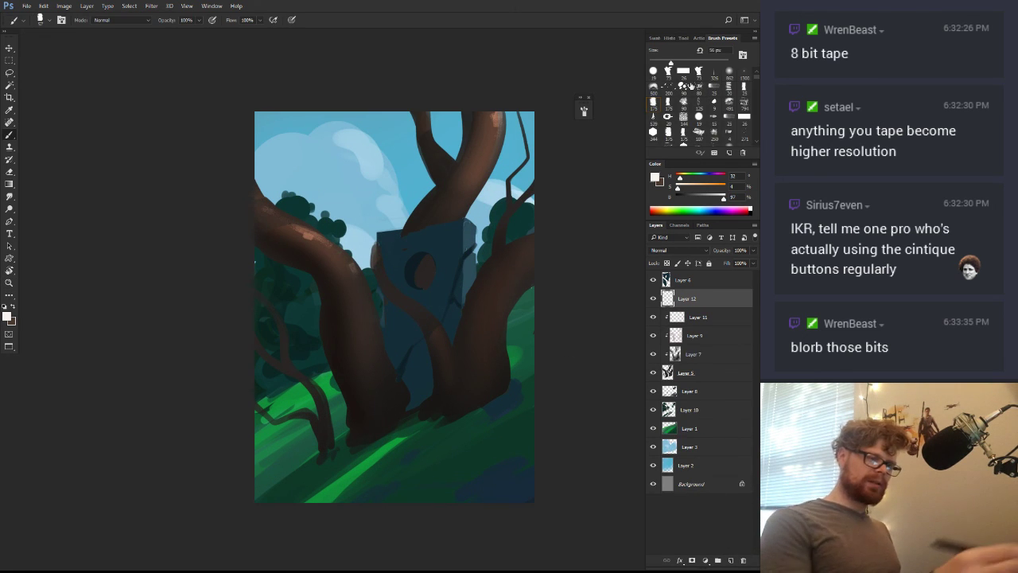
key(z)
drag(409, 275, 459, 256)
key(b)
drag(467, 206, 443, 243)
alt+click(426, 238)
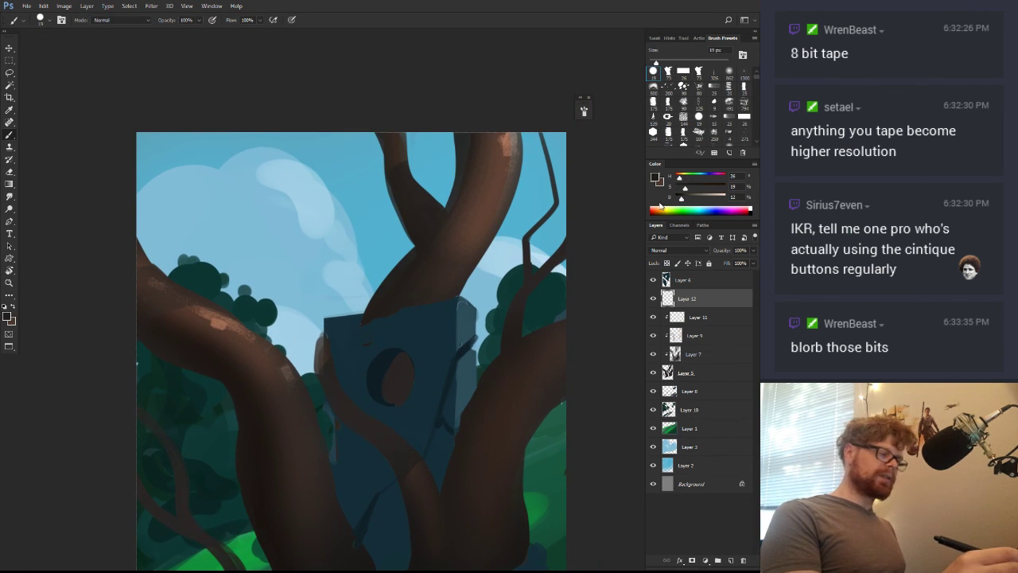
Paint a dark diagonal bark groove across the right trunk and clip its layer to the trees
drag(430, 296, 395, 317)
drag(497, 346, 480, 195)
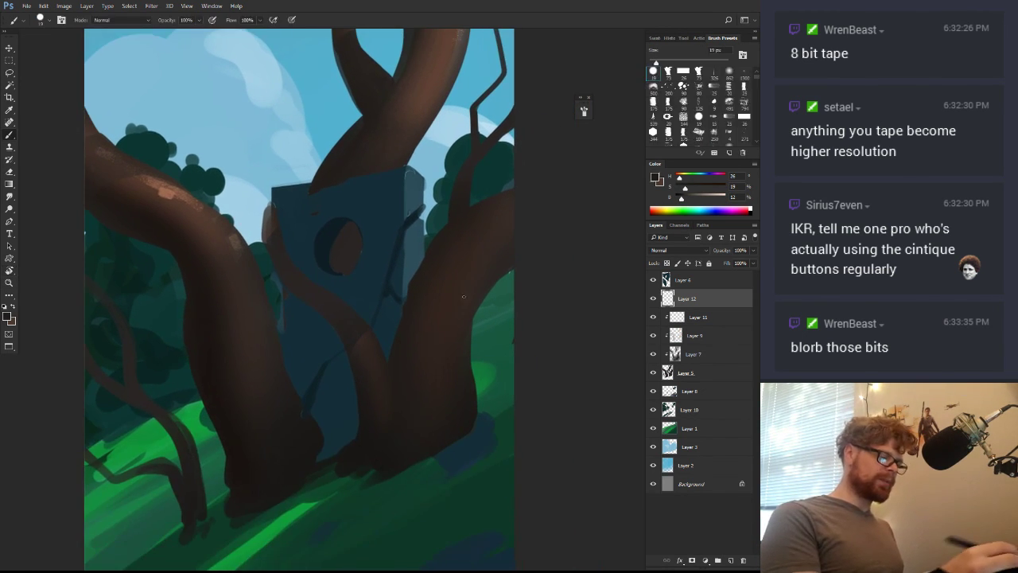
drag(465, 297, 468, 304)
mouse_move(513, 271)
mouse_down()
mouse_move(478, 305)
mouse_move(408, 359)
mouse_up()
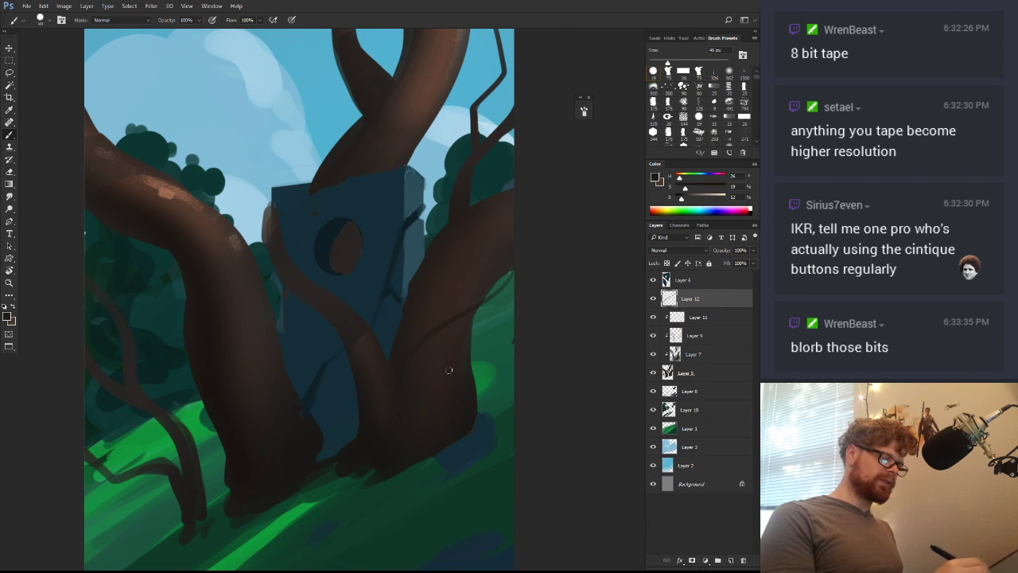
key(ctrl+alt+g)
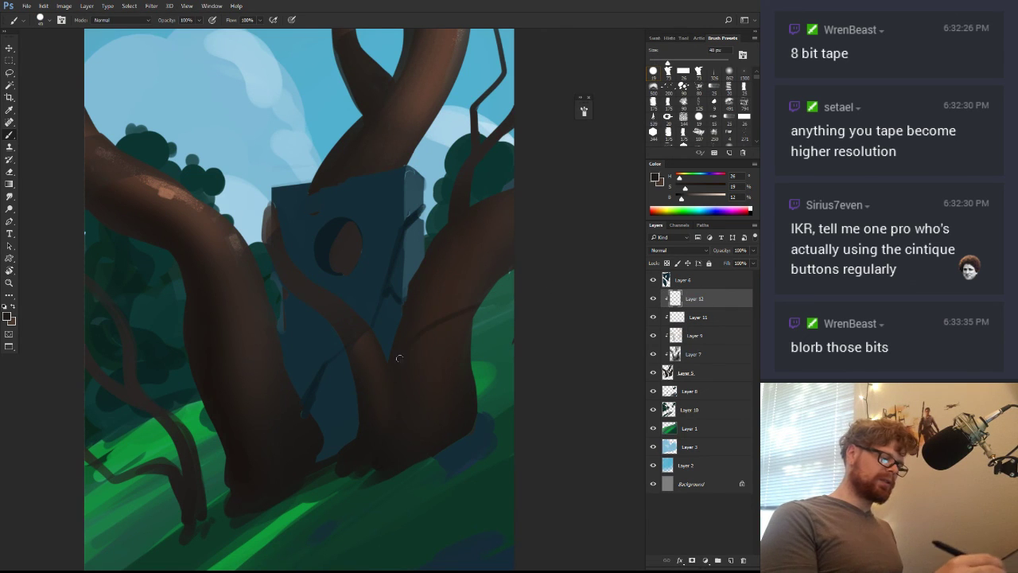
key(ctrl+z)
drag(391, 347, 516, 269)
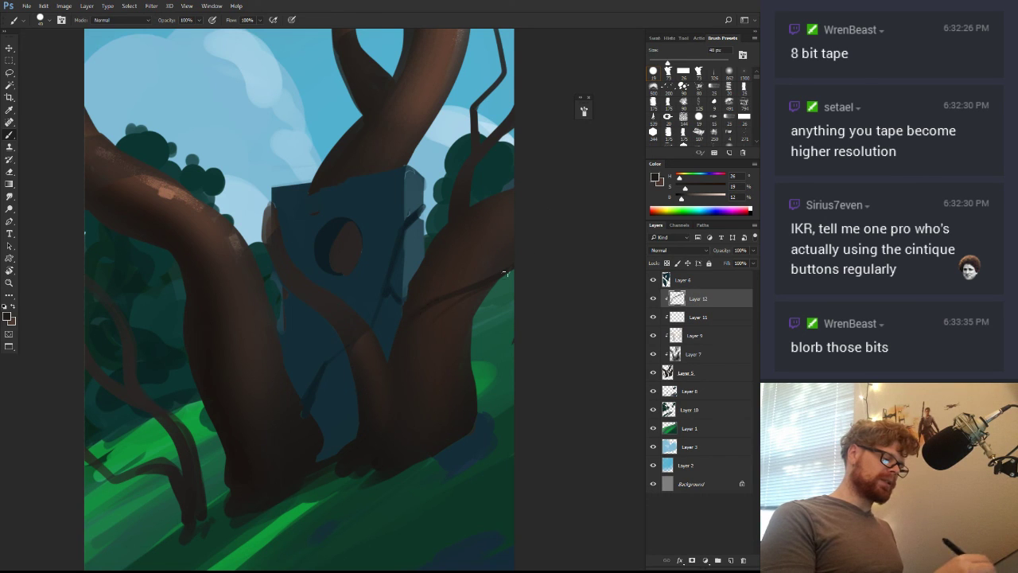
Paint more dark twisting grooves on the right trunk and along the root crossing the slab
mouse_move(500, 323)
mouse_down()
mouse_move(421, 378)
mouse_move(394, 437)
mouse_up()
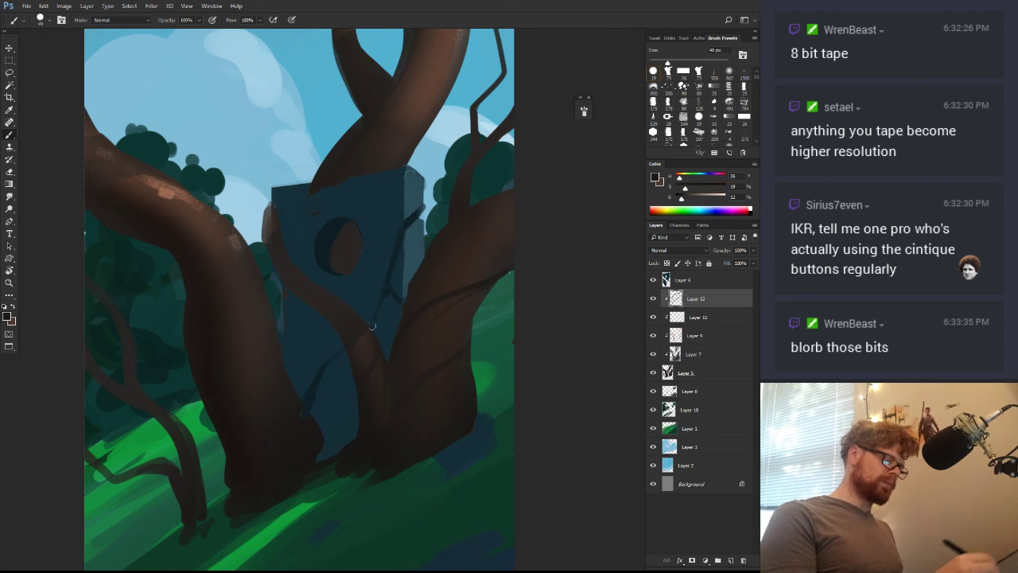
mouse_move(313, 278)
mouse_down()
mouse_move(346, 338)
mouse_move(329, 372)
mouse_up()
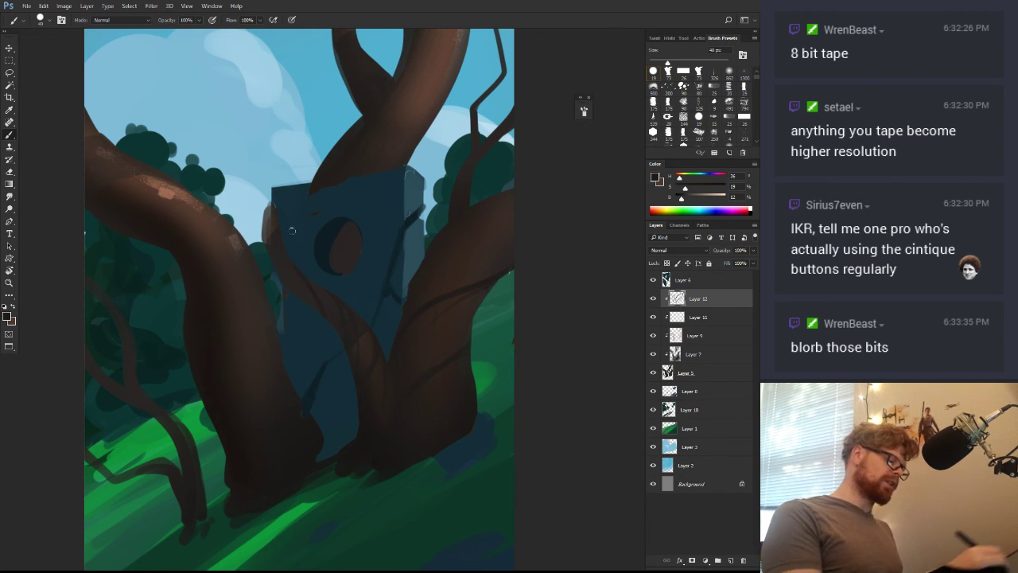
drag(281, 292, 280, 243)
drag(499, 234, 480, 340)
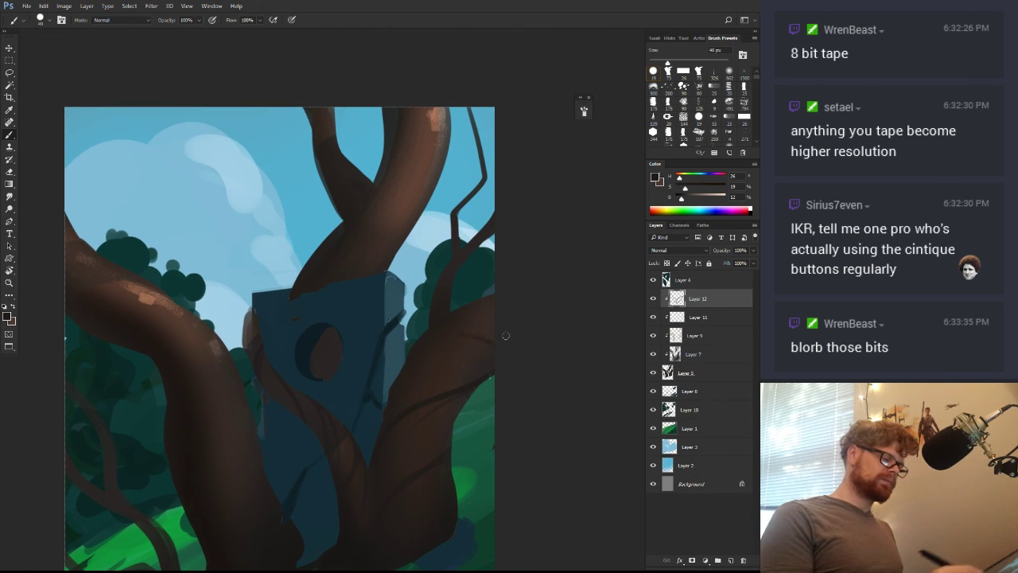
drag(490, 257, 531, 307)
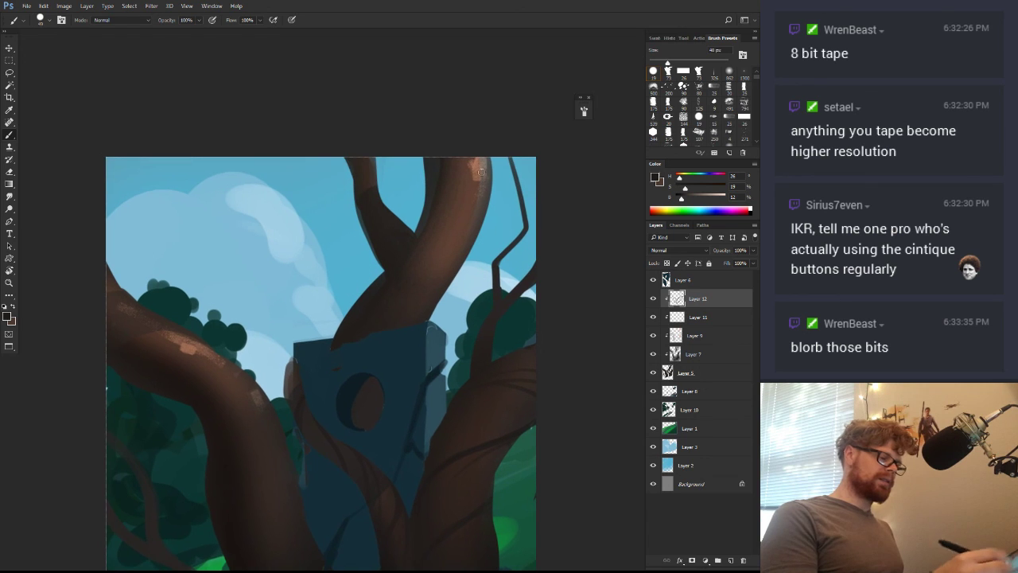
Paint dark curved grooves wrapping around the upper trunk and its fork, undoing unwanted strokes
mouse_move(485, 159)
mouse_down()
mouse_move(438, 203)
mouse_move(483, 139)
mouse_up()
key(ctrl+z)
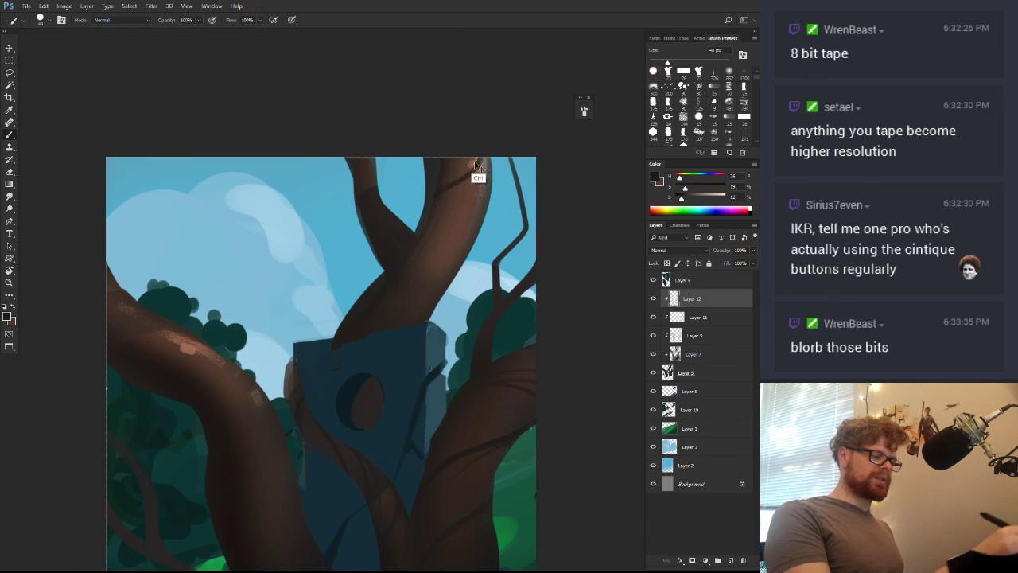
key(ctrl+z)
drag(450, 181, 500, 153)
mouse_move(485, 209)
mouse_down()
mouse_move(412, 235)
mouse_move(416, 264)
mouse_move(495, 197)
mouse_move(445, 243)
mouse_move(364, 278)
mouse_move(342, 309)
mouse_move(396, 263)
mouse_move(476, 225)
mouse_move(420, 268)
mouse_up()
key(ctrl+z)
key(ctrl+alt+z)
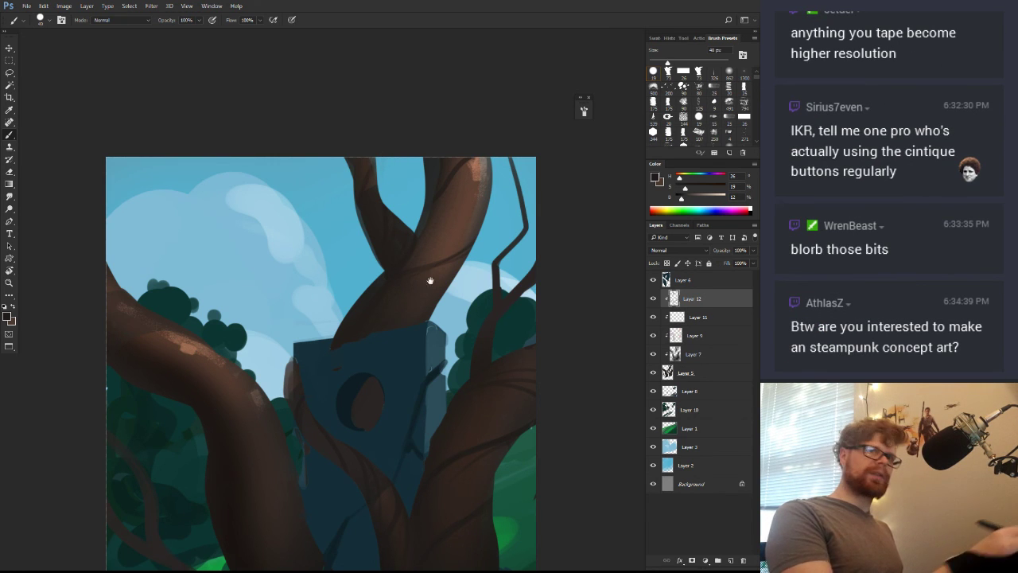
Thin the groove across the upper trunk with the Eraser and reinforce the twisting bark lines in dark brown
drag(430, 281, 435, 287)
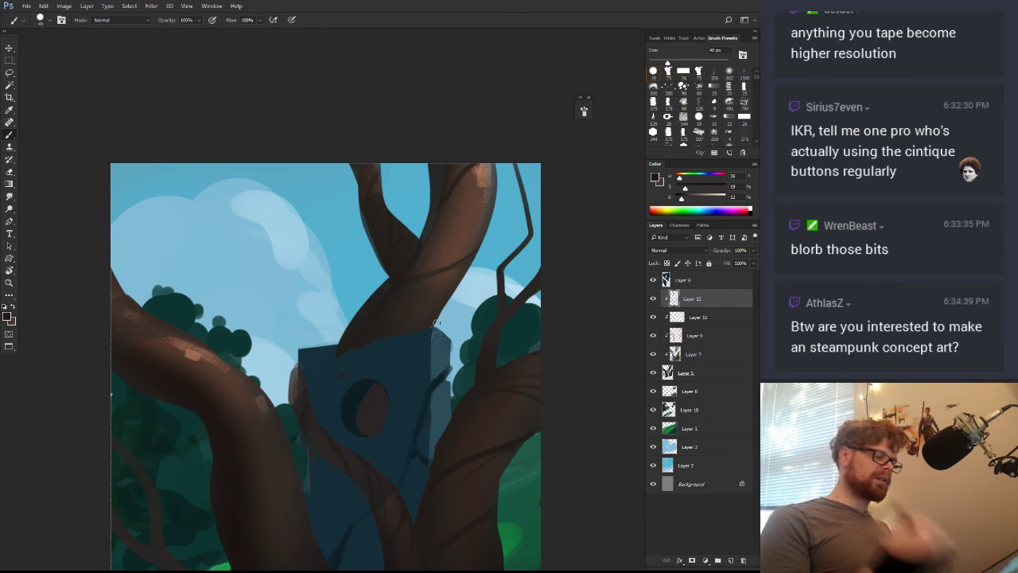
mouse_move(442, 368)
mouse_down()
mouse_move(492, 346)
mouse_move(501, 313)
mouse_up()
key(r)
key(e)
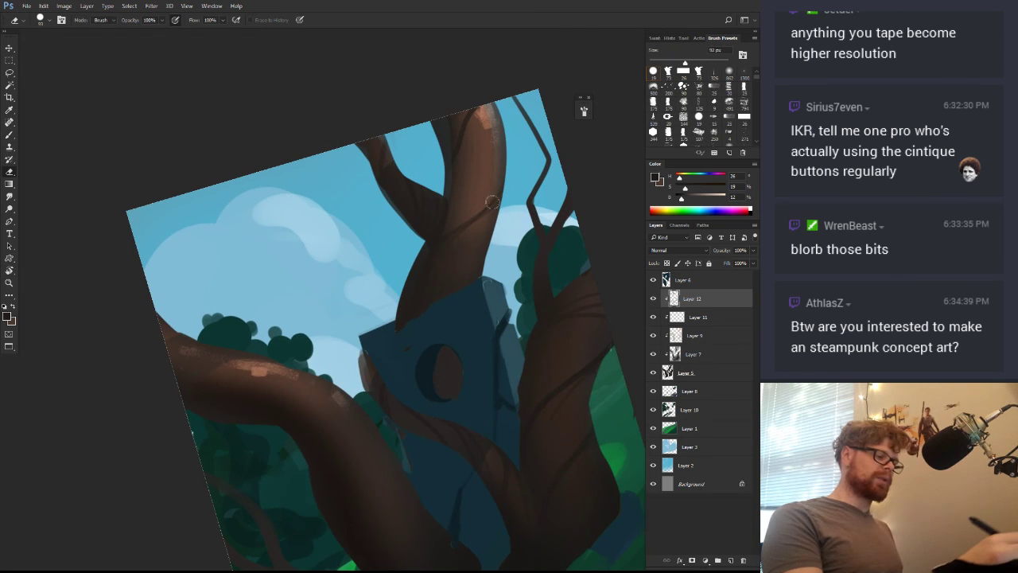
key(b)
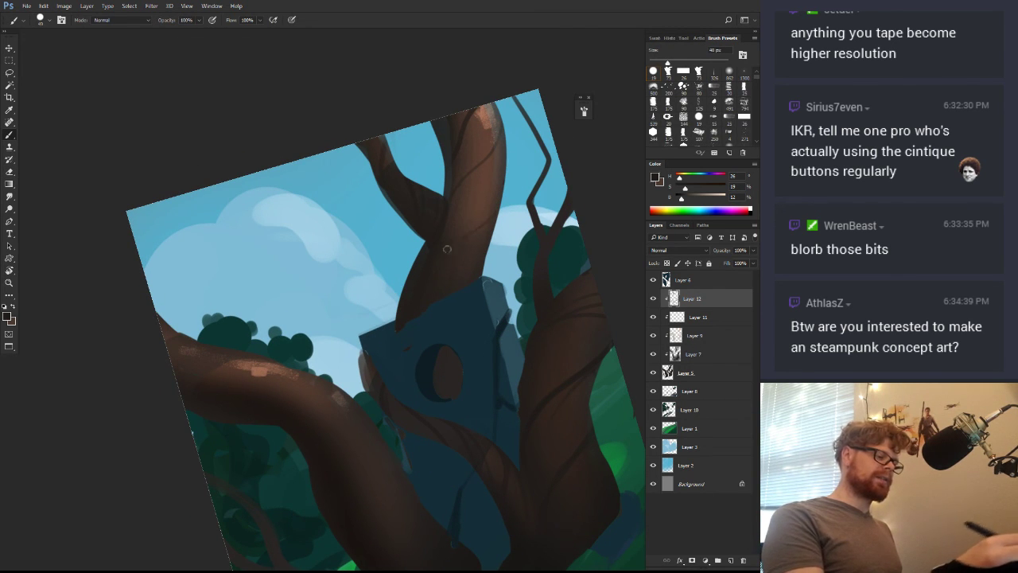
drag(444, 343, 452, 339)
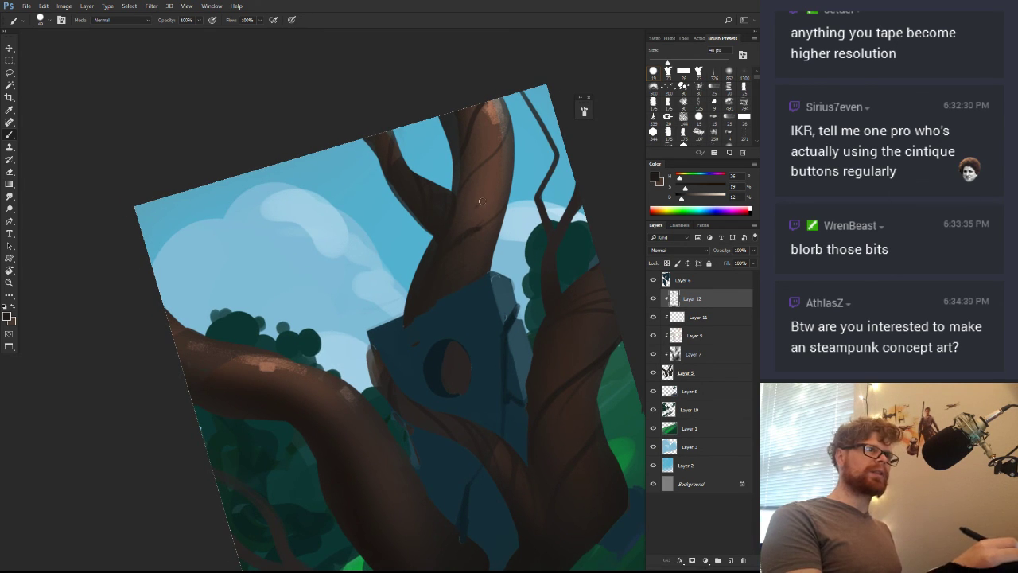
Set the blend mode of the clipped bark groove layer to Overlay
drag(484, 272, 485, 192)
key(r)
drag(584, 226, 576, 273)
key(b)
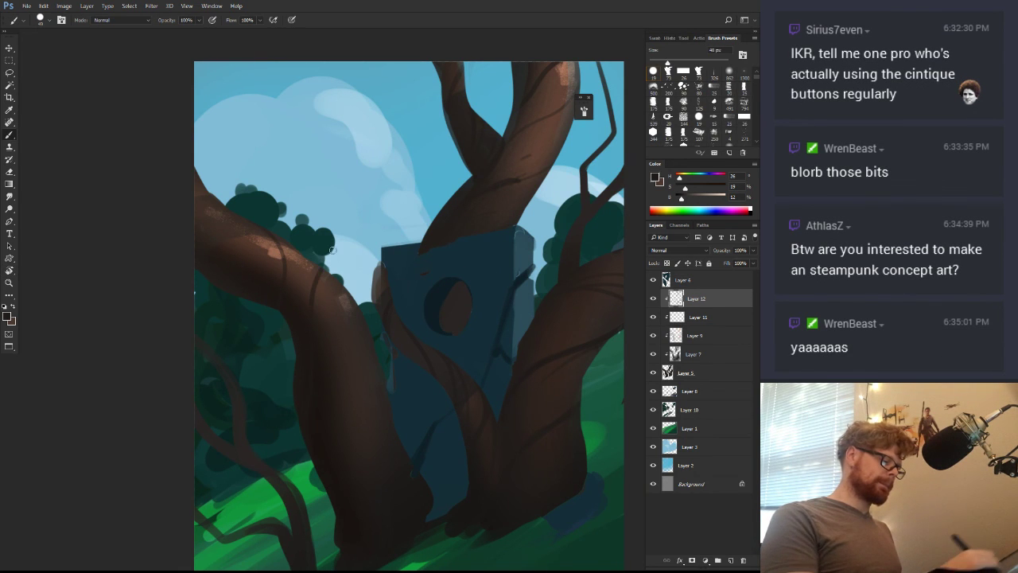
click(676, 250)
click(658, 343)
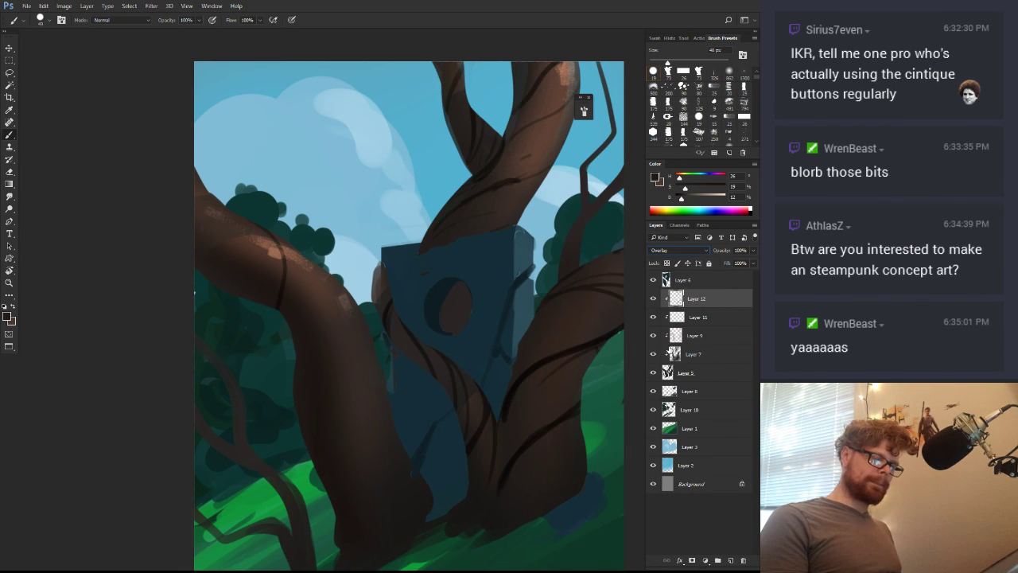
drag(538, 372, 451, 383)
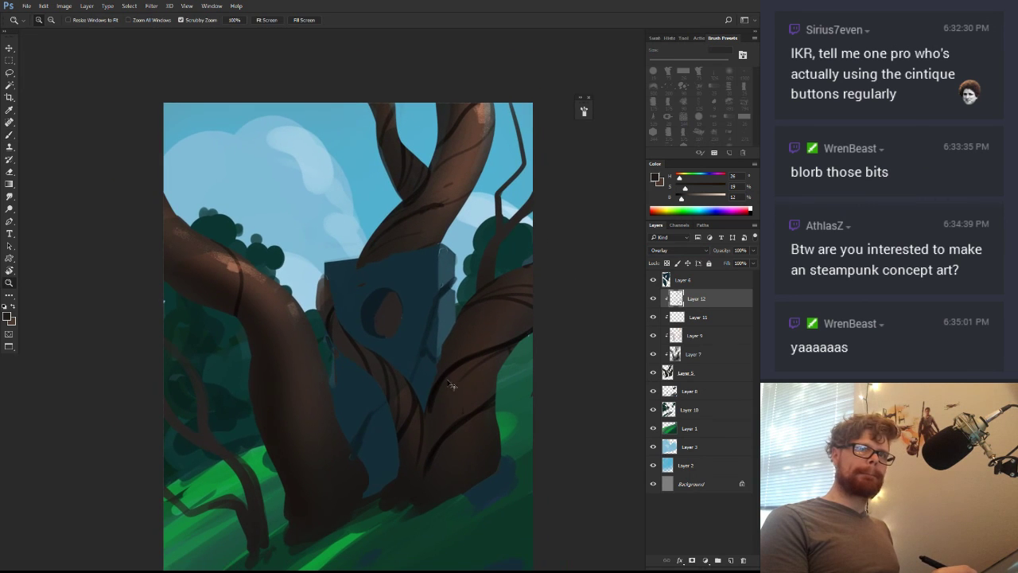
Soften the bark grooves with a Hue/Saturation adjustment of Saturation +16 and Lightness +22
key(ctrl+z)
key(ctrl+z)
key(ctrl+u)
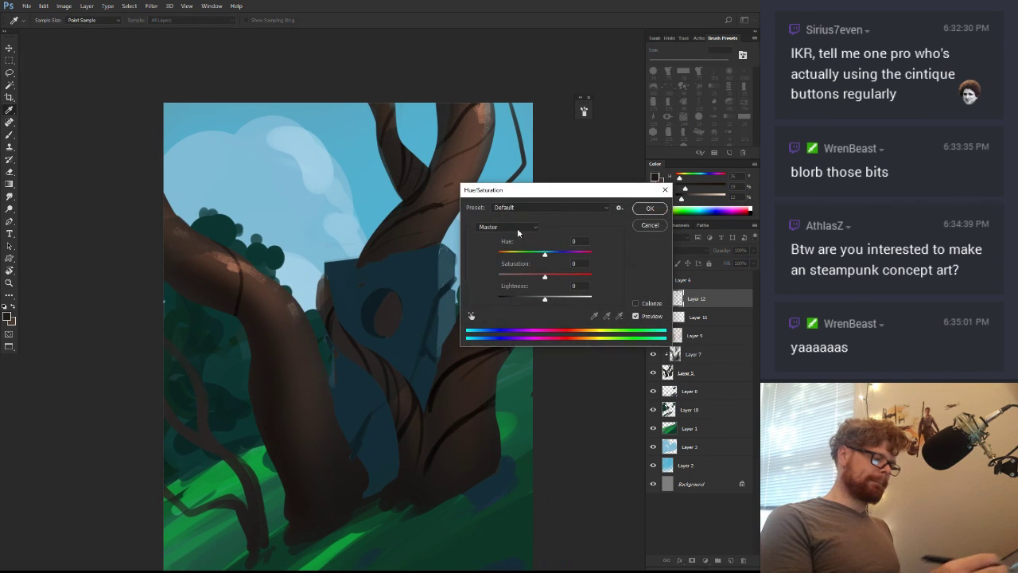
mouse_move(545, 298)
mouse_down()
mouse_move(557, 300)
mouse_move(541, 278)
mouse_move(555, 301)
mouse_up()
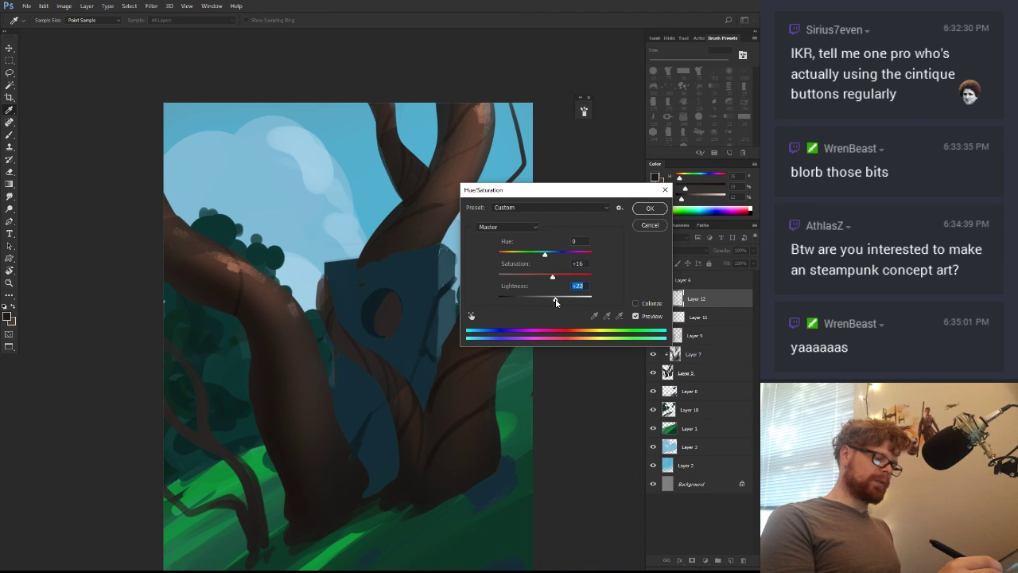
click(650, 208)
key(b)
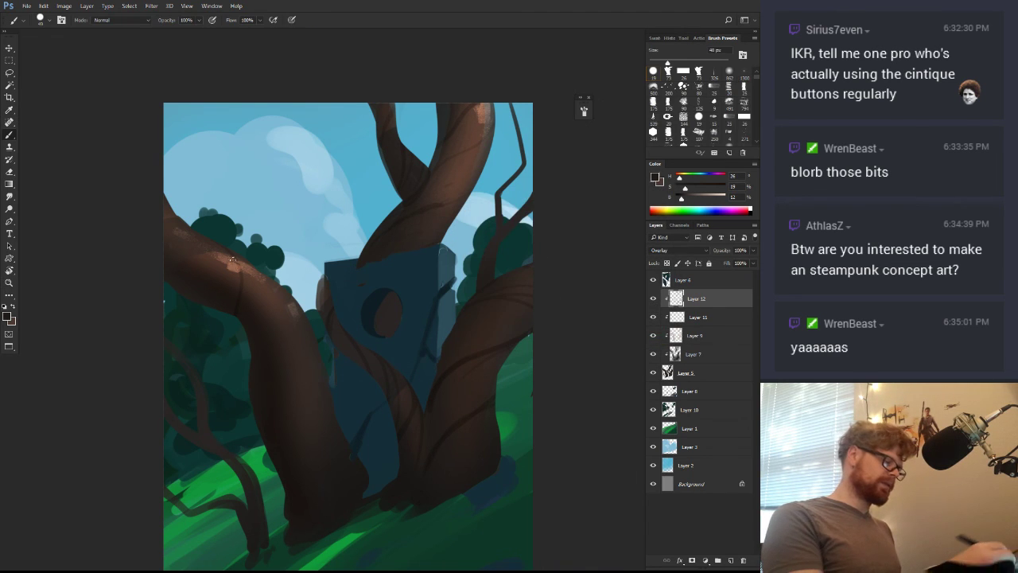
Choose a lighter muted brown (H 18, S 29, B 34) and paint thin curved grooves around the bend of the left trunk
drag(681, 199, 695, 200)
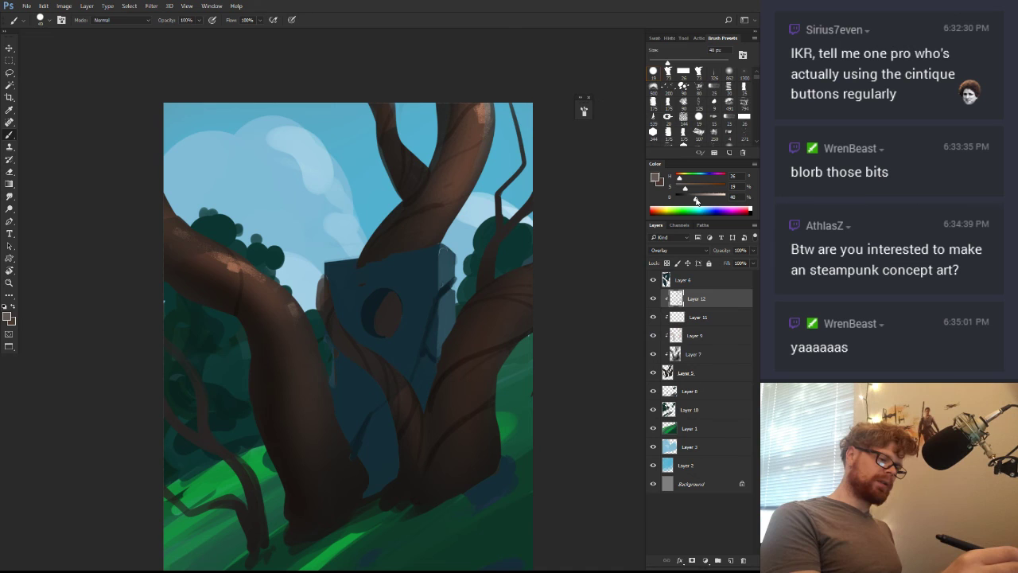
alt+click(432, 227)
drag(278, 285, 260, 361)
key(ctrl+z)
drag(686, 199, 695, 190)
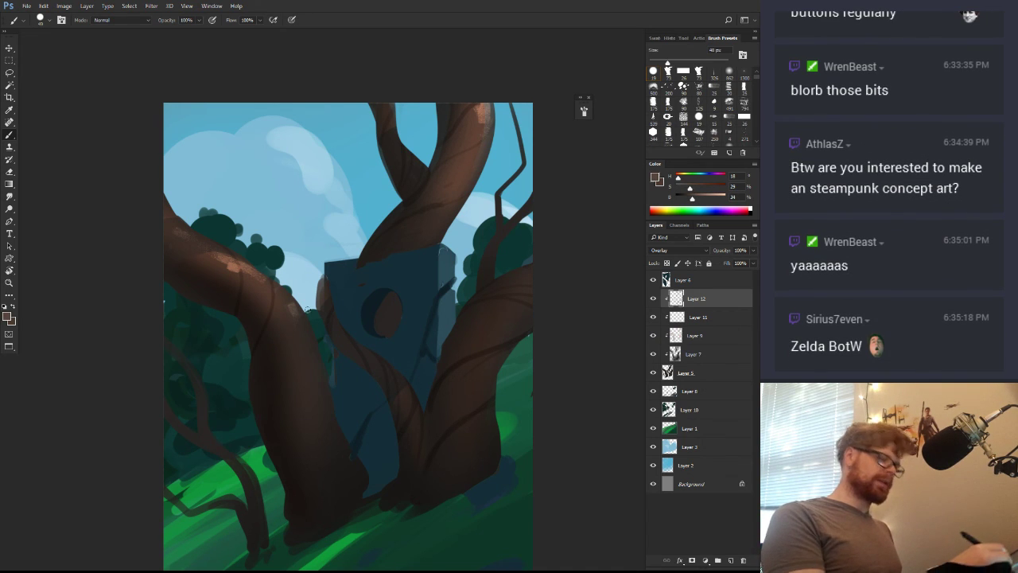
drag(302, 430, 378, 356)
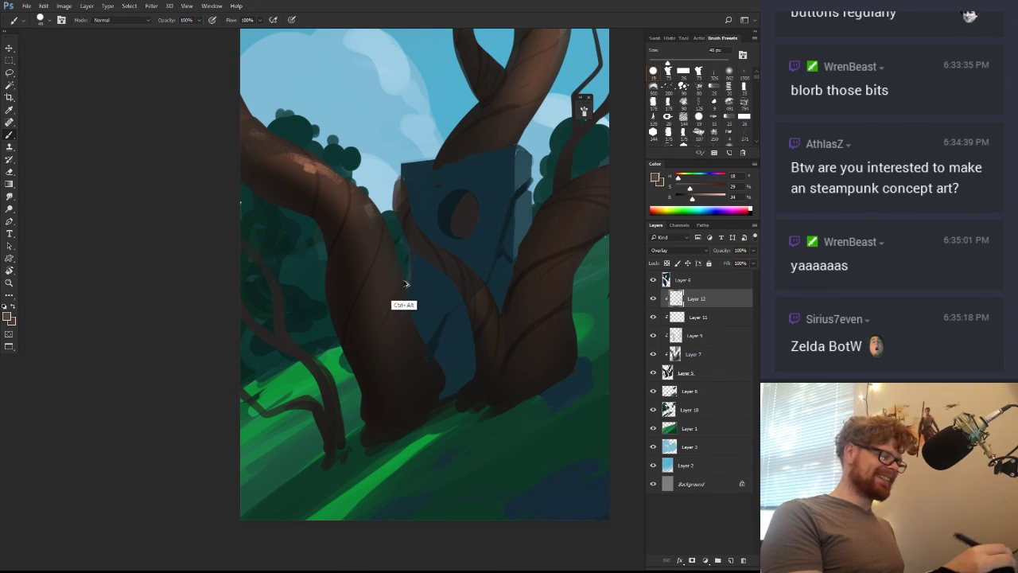
Extend the twisting grooves down the left trunk and work over its base with the crescent-shaped 500 px brush
key(e)
key(b)
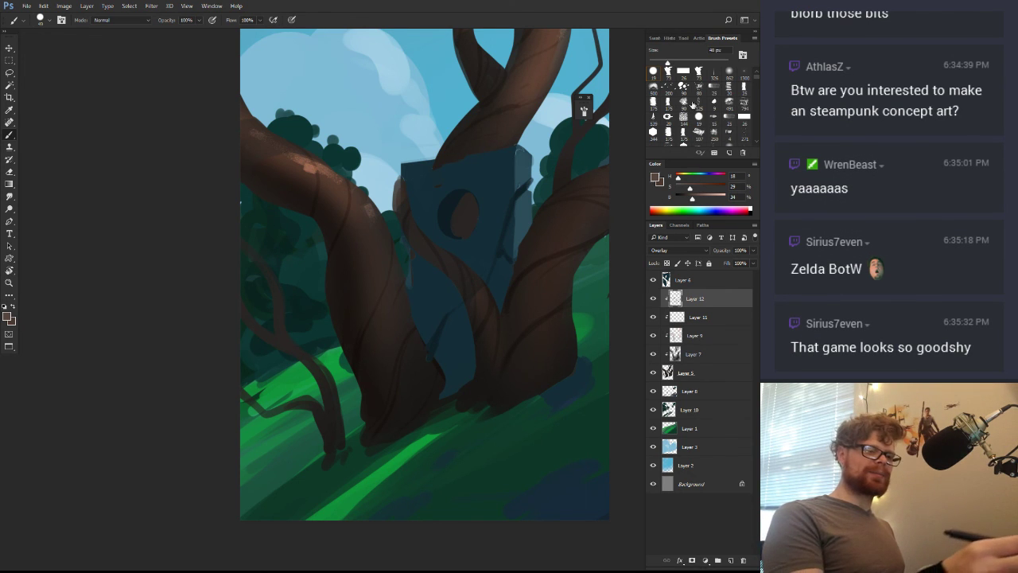
click(653, 90)
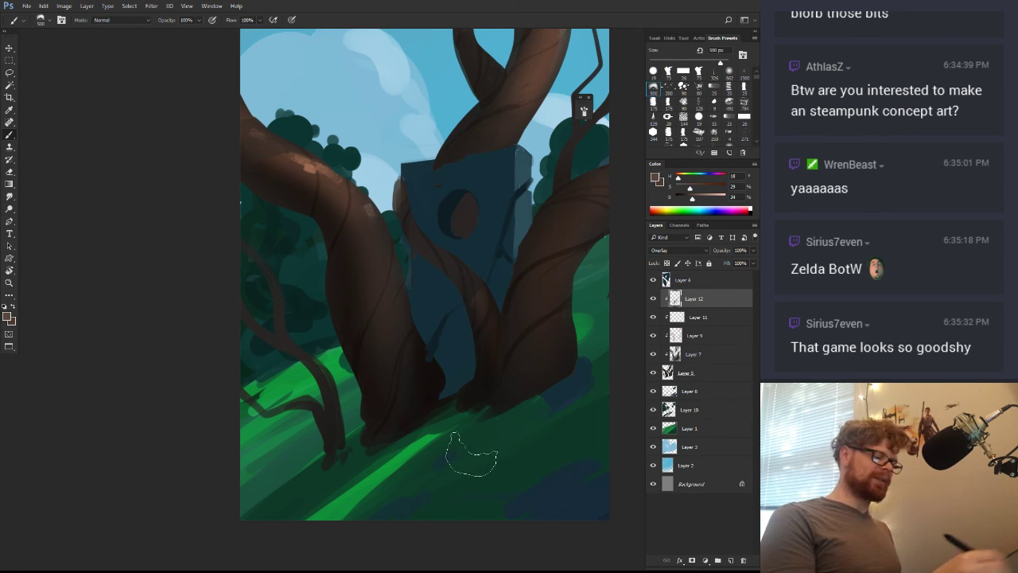
drag(434, 416, 406, 427)
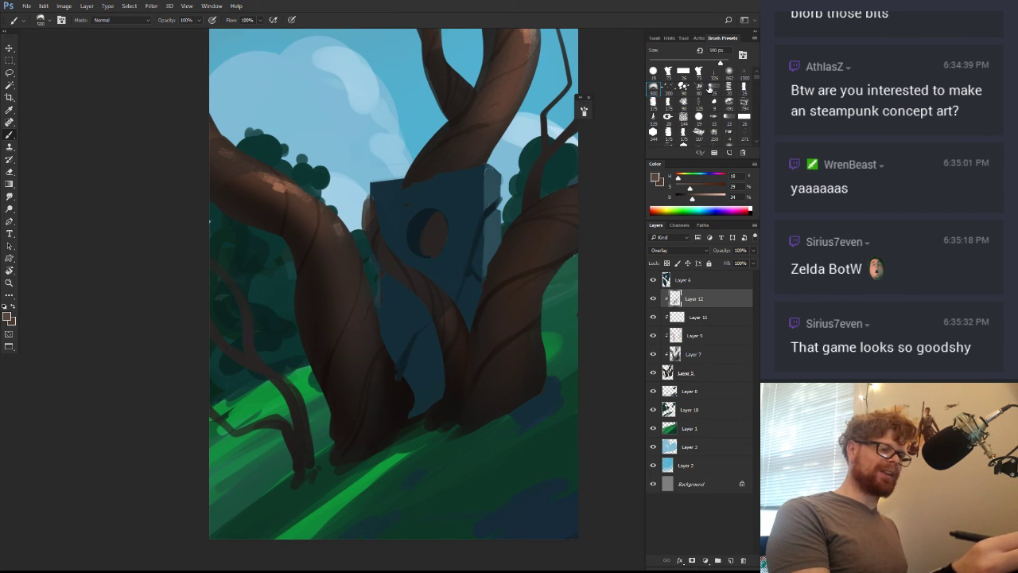
Deepen the shading on the tree trunks around the slab with a large soft brush on Layer 12
click(731, 73)
mouse_move(474, 178)
mouse_down()
mouse_move(448, 208)
mouse_move(445, 199)
mouse_up()
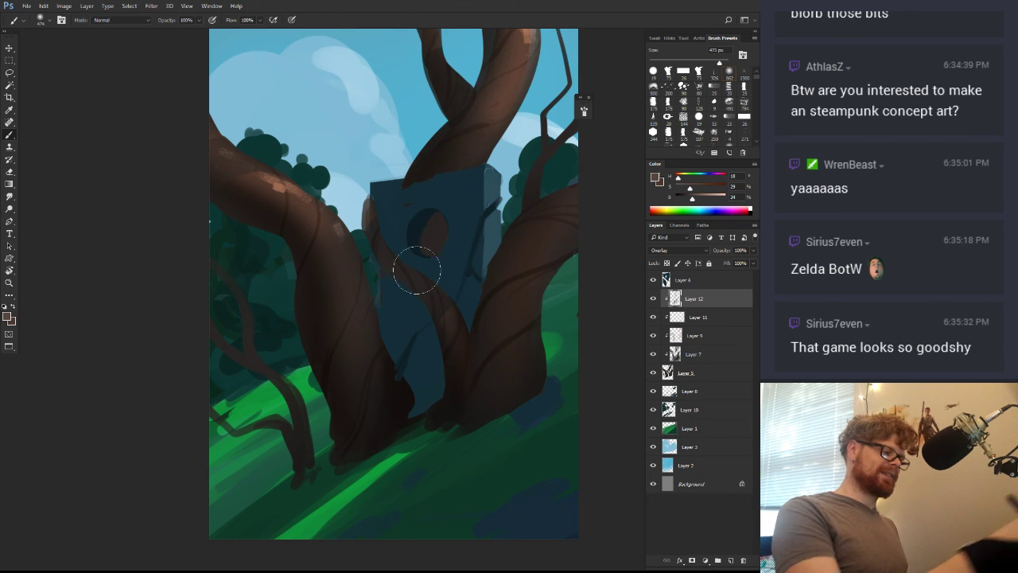
mouse_move(492, 285)
mouse_down()
mouse_move(441, 282)
mouse_move(456, 287)
mouse_up()
alt+click(420, 402)
Shade the lower trunks and the small tree on Layer 12 with a soft brush of about 270 px
key(ctrl+space)
key(space)
drag(457, 342, 438, 238)
key(ctrl+space)
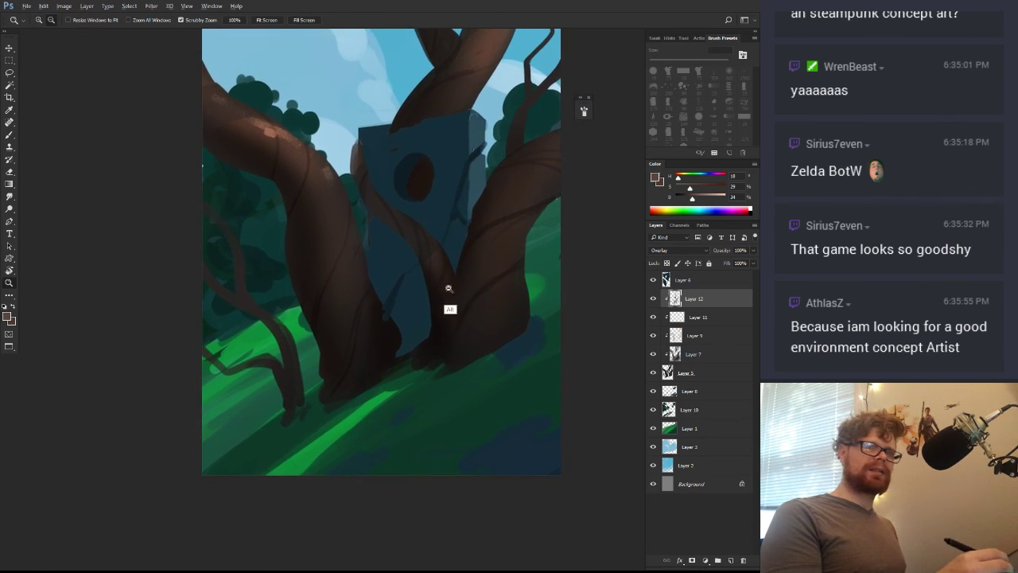
key(space)
drag(450, 290, 450, 323)
key(ctrl+space)
drag(432, 270, 438, 268)
click(438, 268)
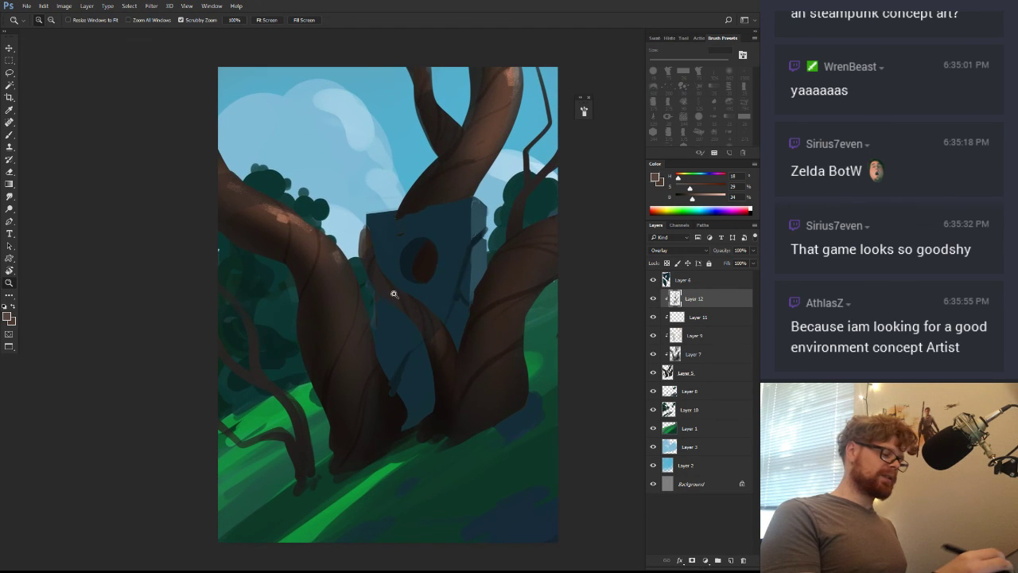
key(b)
drag(403, 429, 440, 343)
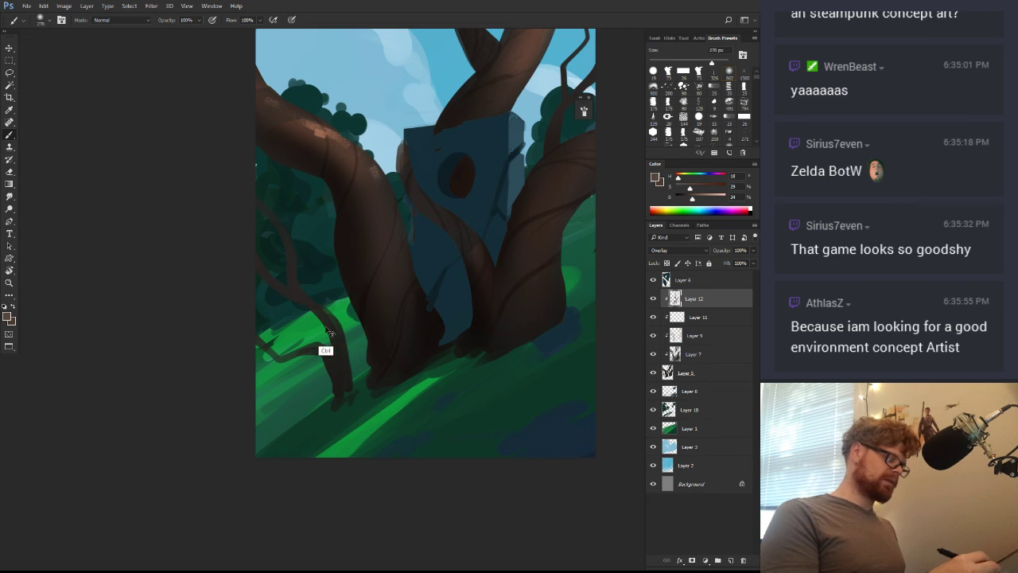
drag(332, 331, 349, 383)
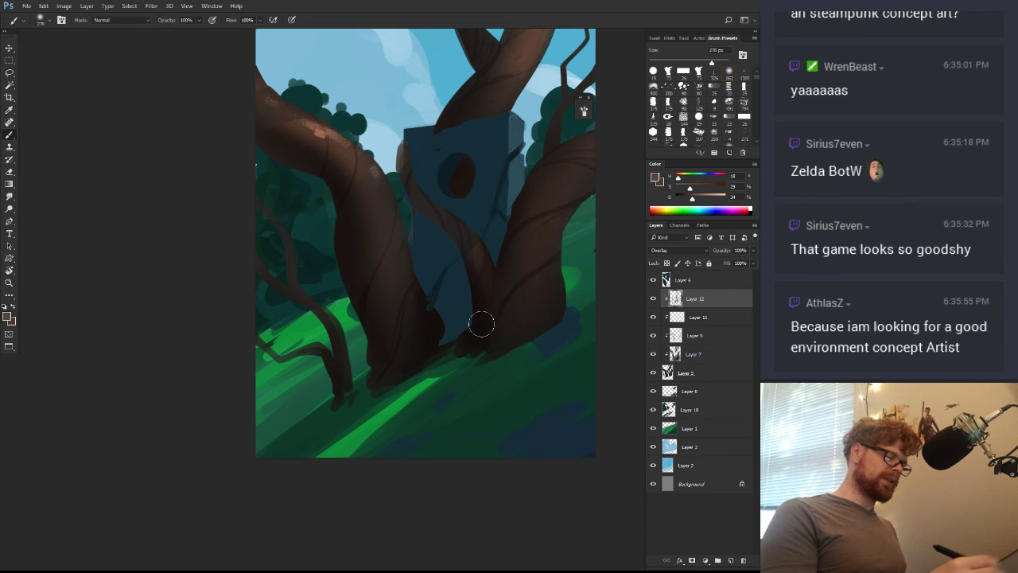
mouse_move(418, 273)
mouse_down()
mouse_move(415, 366)
mouse_move(491, 211)
mouse_move(442, 172)
mouse_up()
Refine the soft shading on the trunks and thin middle root, using 30% opacity and a smaller brush at 70%
key(r)
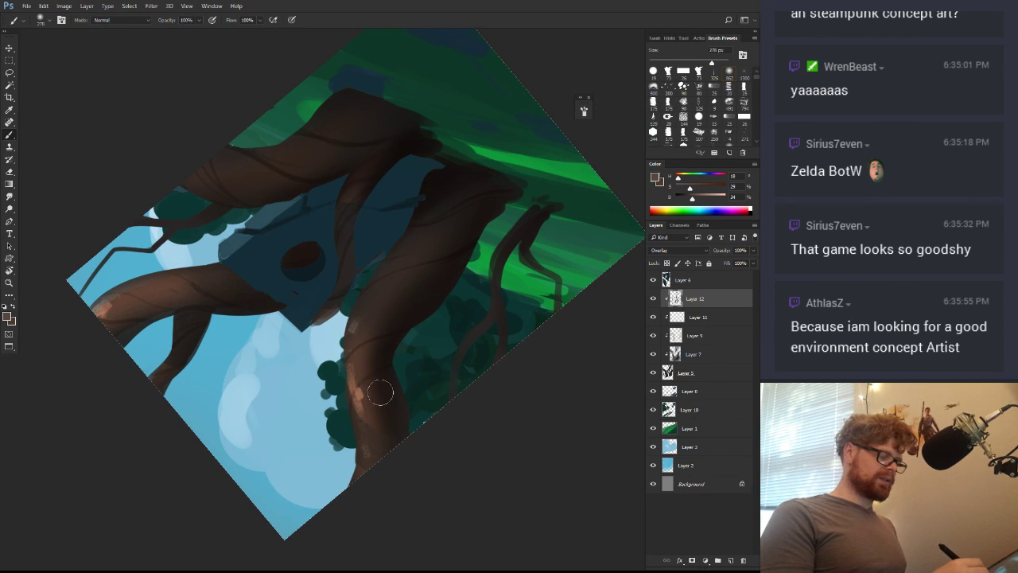
key(3)
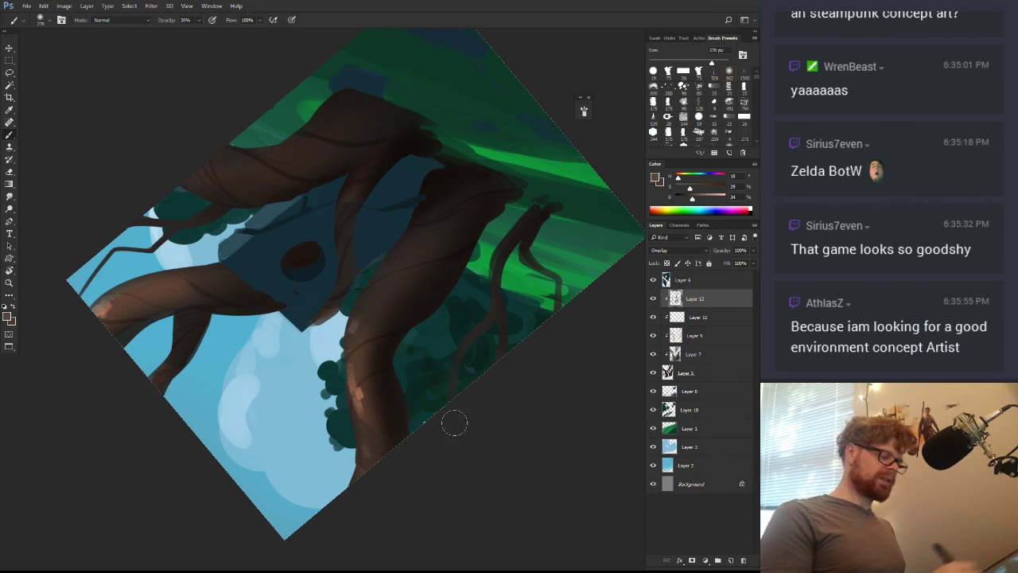
mouse_move(454, 422)
mouse_down()
mouse_move(257, 470)
mouse_move(397, 345)
mouse_up()
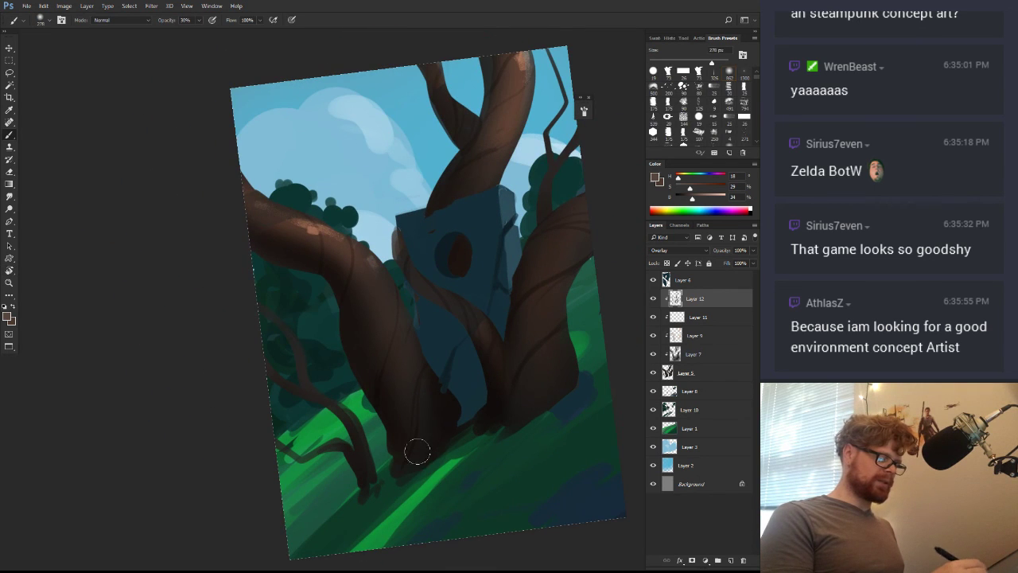
mouse_move(417, 451)
mouse_down()
mouse_move(483, 363)
mouse_move(518, 371)
mouse_up()
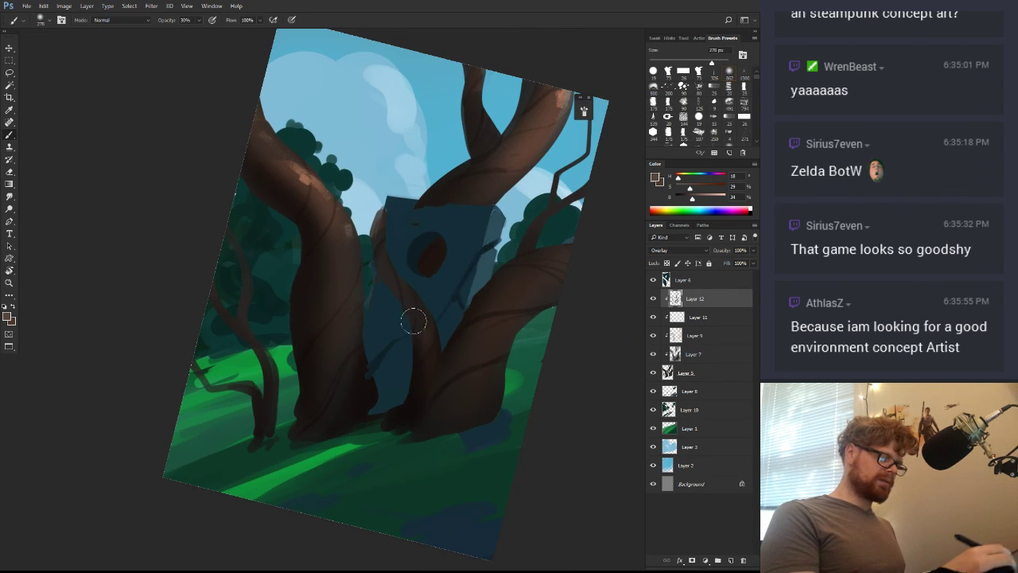
drag(410, 297, 391, 309)
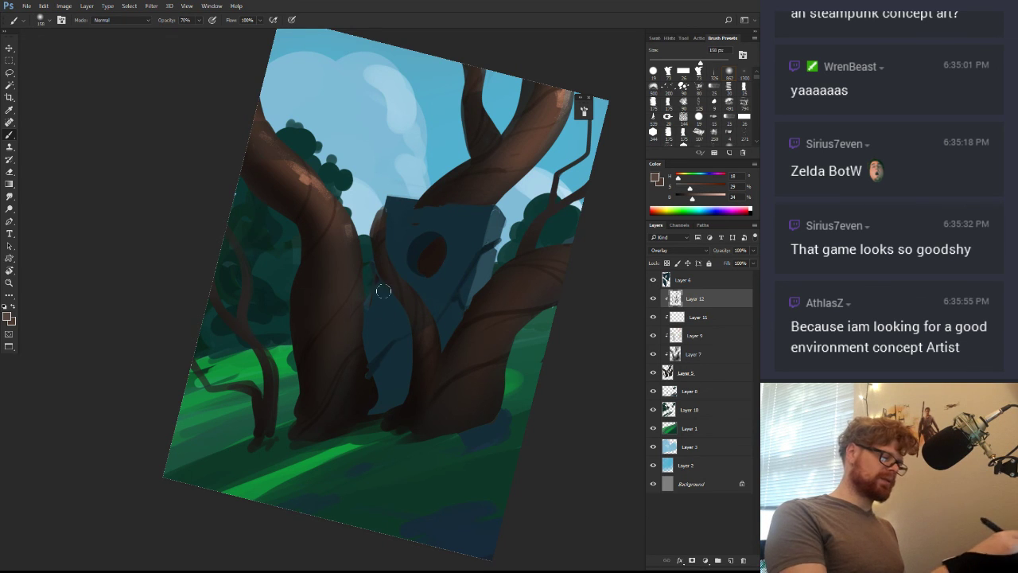
Compare the whole painting with and without Layer 12, Layer 11 and Layer 7 to judge the tree shading
key(r)
drag(548, 434, 471, 390)
key(z)
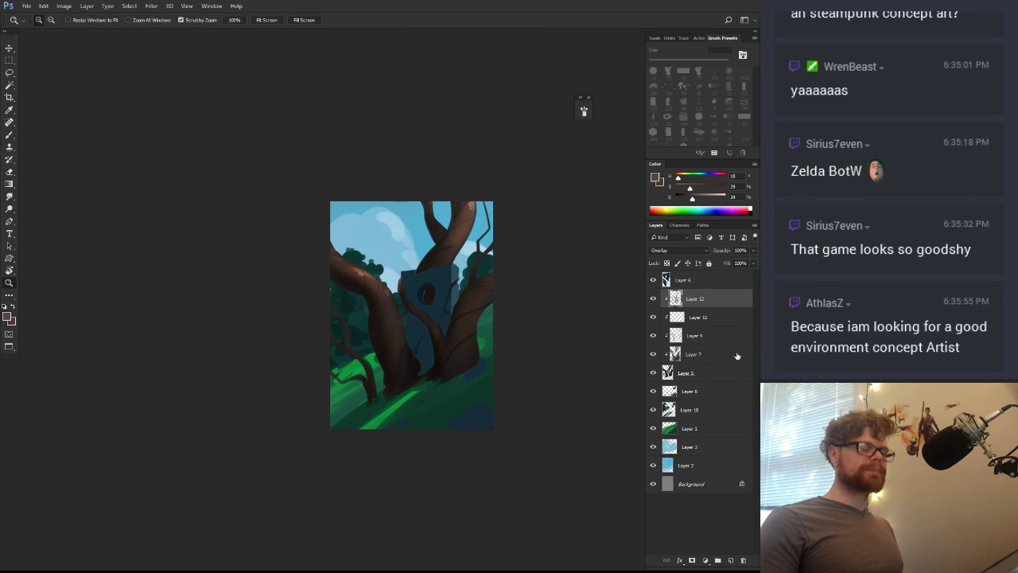
click(652, 298)
click(653, 298)
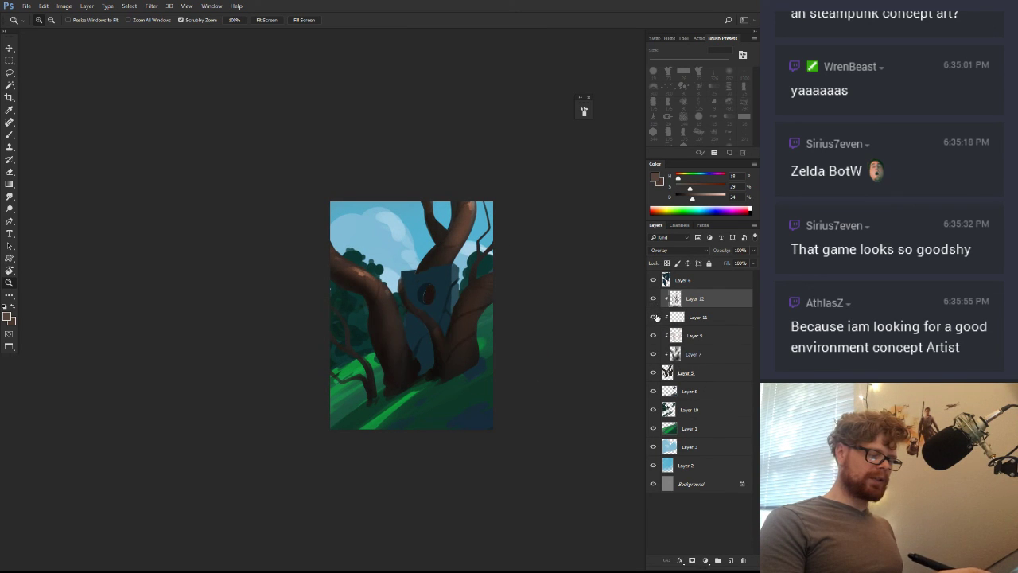
click(653, 316)
click(652, 316)
click(653, 354)
click(653, 354)
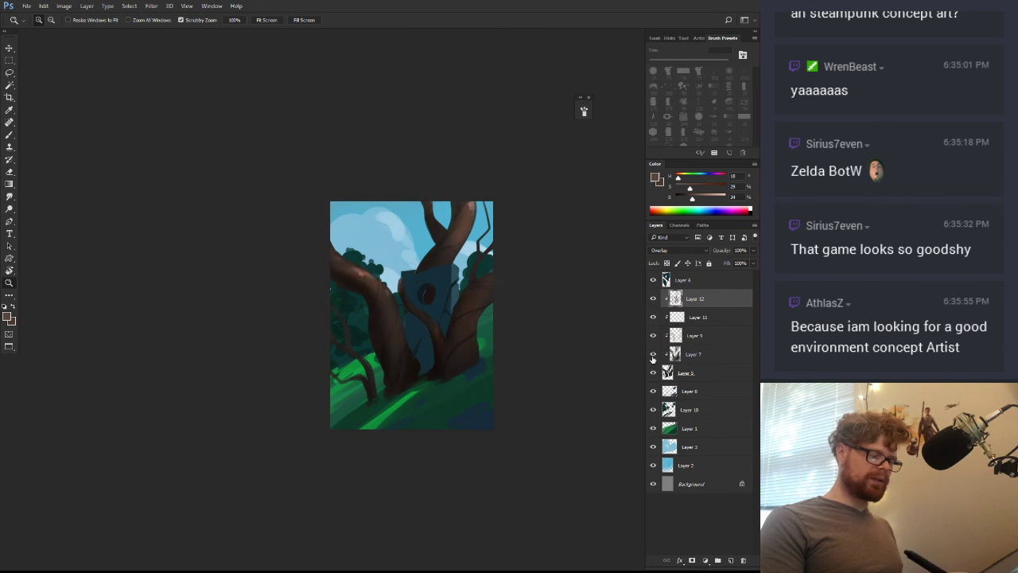
scroll(576, 367, right, 1)
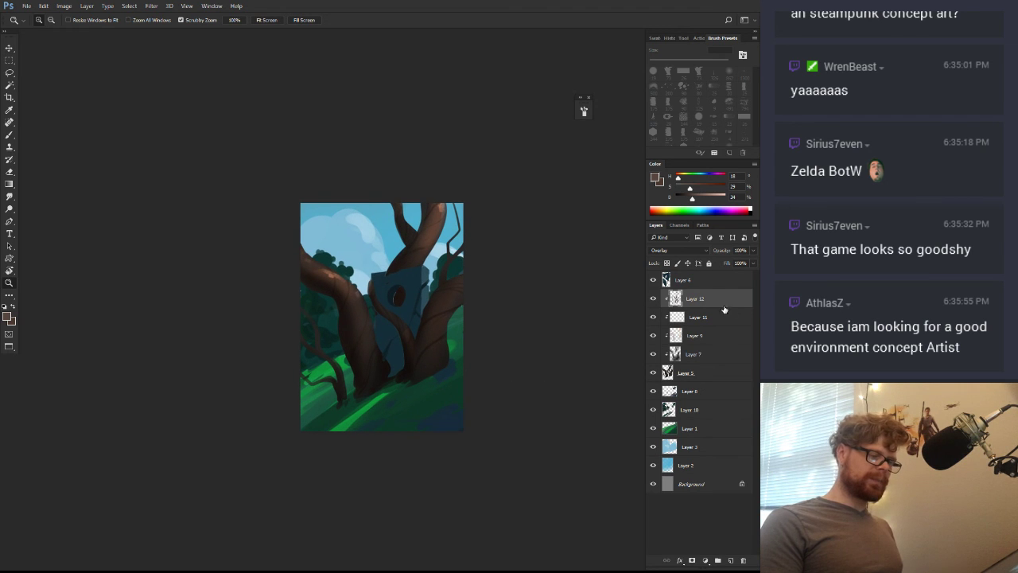
Add a new layer above the stone slab layer and clip it to the slab
click(680, 284)
key(ctrl+0)
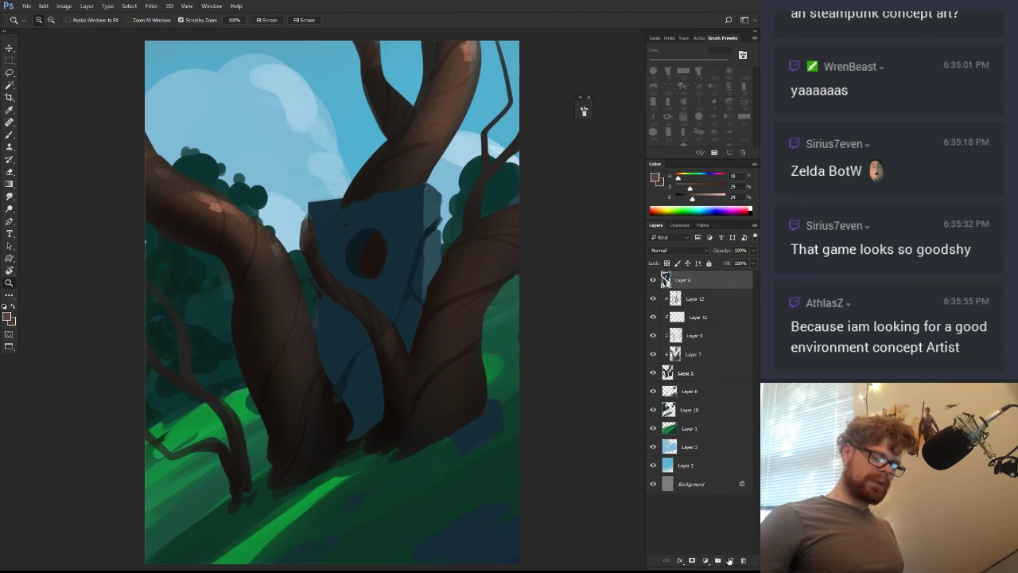
click(730, 561)
alt+click(670, 289)
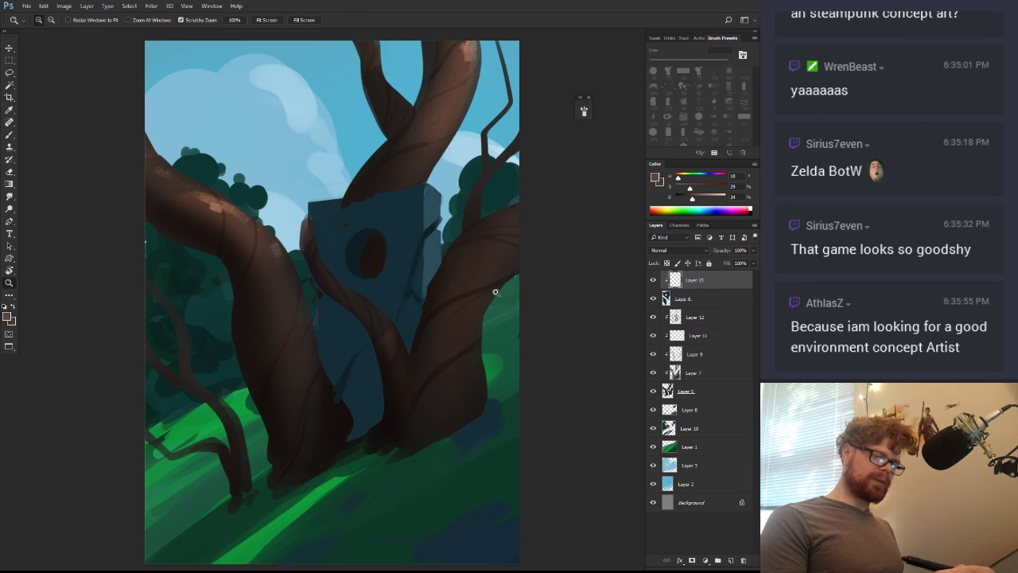
Darken the slab's lower part with radial gradients in a sampled blue lowered to 12% brightness
key(b)
alt+click(388, 323)
click(681, 199)
key(g)
drag(383, 441, 397, 261)
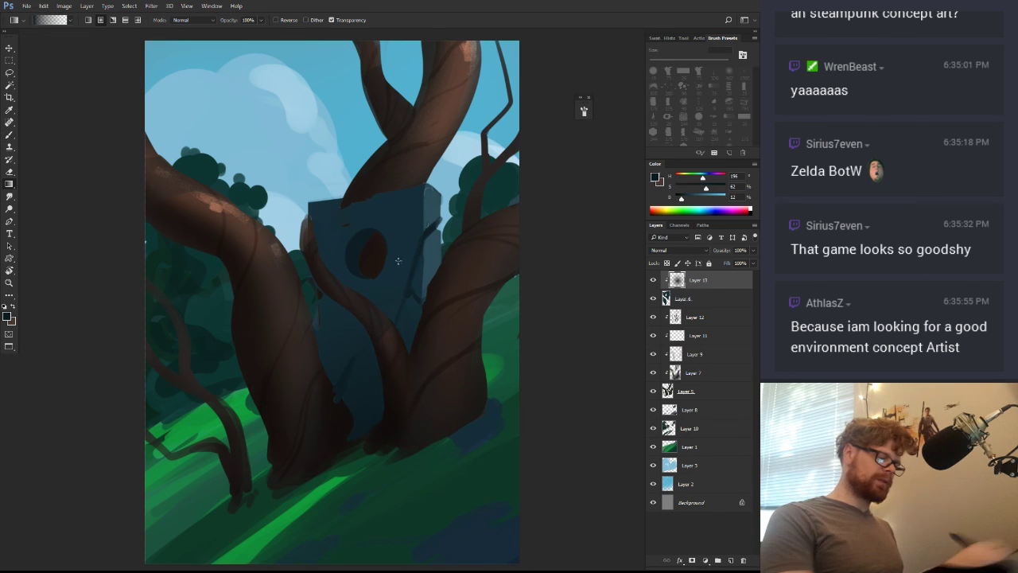
drag(361, 415, 389, 351)
Paint the slab's narrow side face in light grey-blue with a textured brush, correcting its edge with the slab's dark blue
key(b)
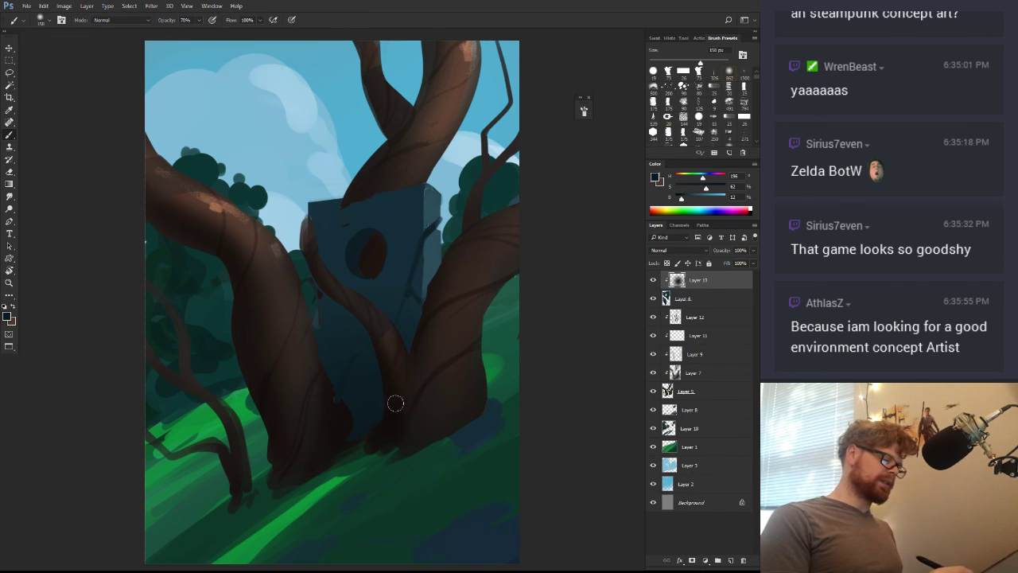
mouse_move(692, 199)
mouse_down()
mouse_move(704, 198)
mouse_move(686, 188)
mouse_up()
drag(472, 322, 476, 345)
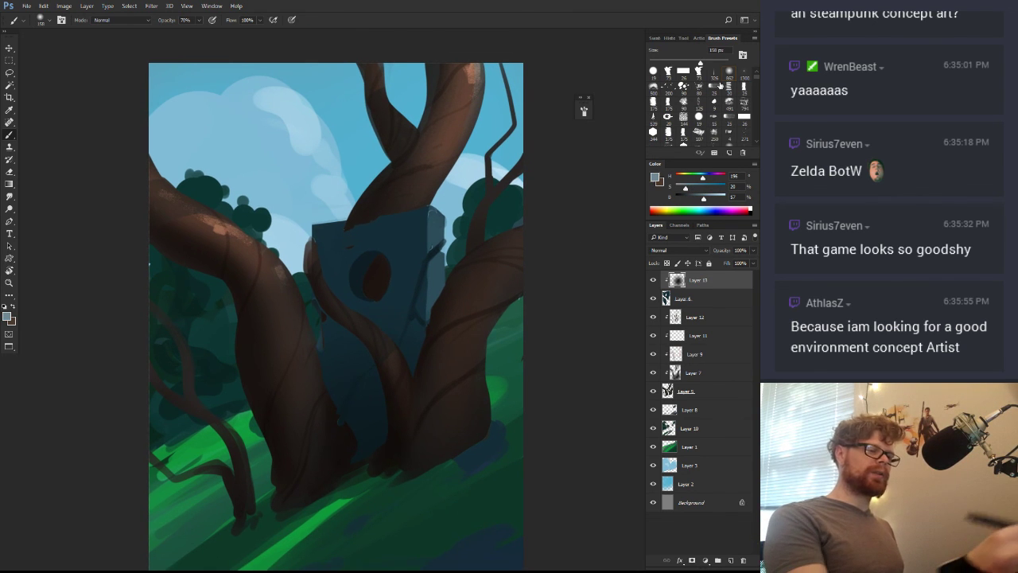
click(668, 70)
drag(434, 211, 432, 297)
drag(435, 259, 432, 311)
alt+click(419, 274)
drag(428, 214, 427, 247)
Refine the light strokes on the slab's side face and merge the clipped layer into the slab layer
key(r)
mouse_move(497, 362)
mouse_down()
mouse_move(513, 321)
mouse_move(437, 179)
mouse_up()
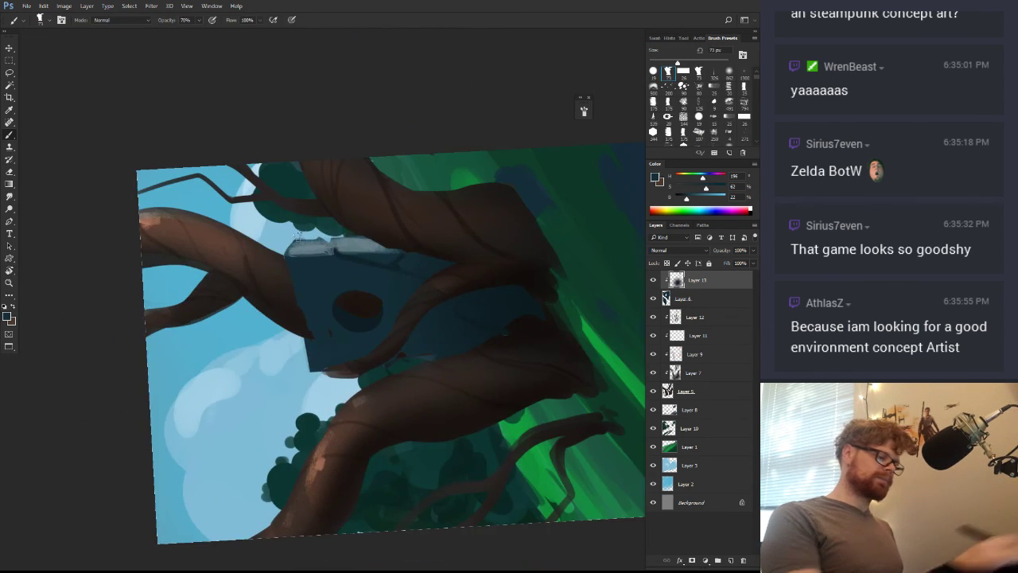
alt+click(296, 236)
key(r)
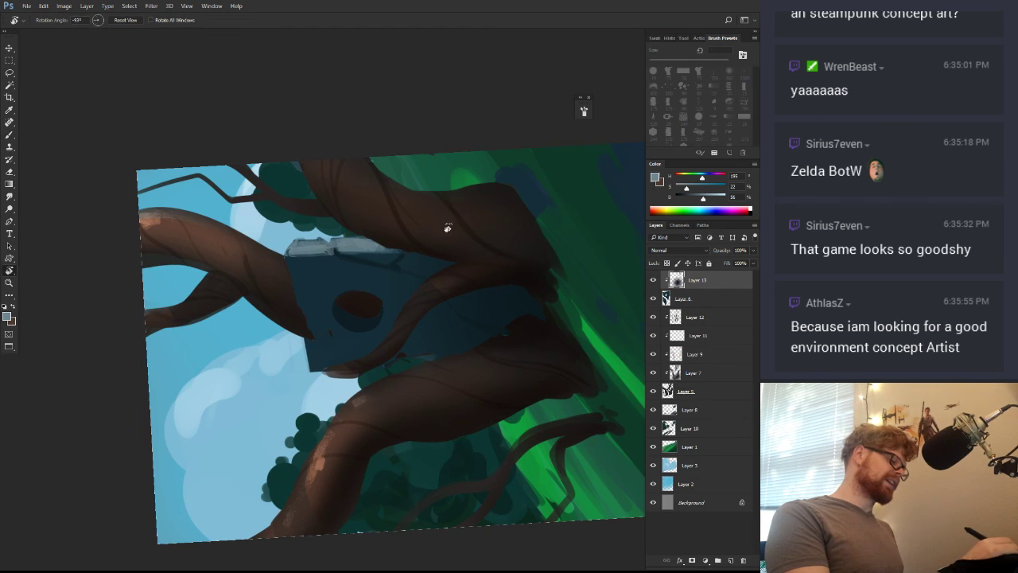
drag(447, 228, 507, 414)
key(ctrl+e)
key(b)
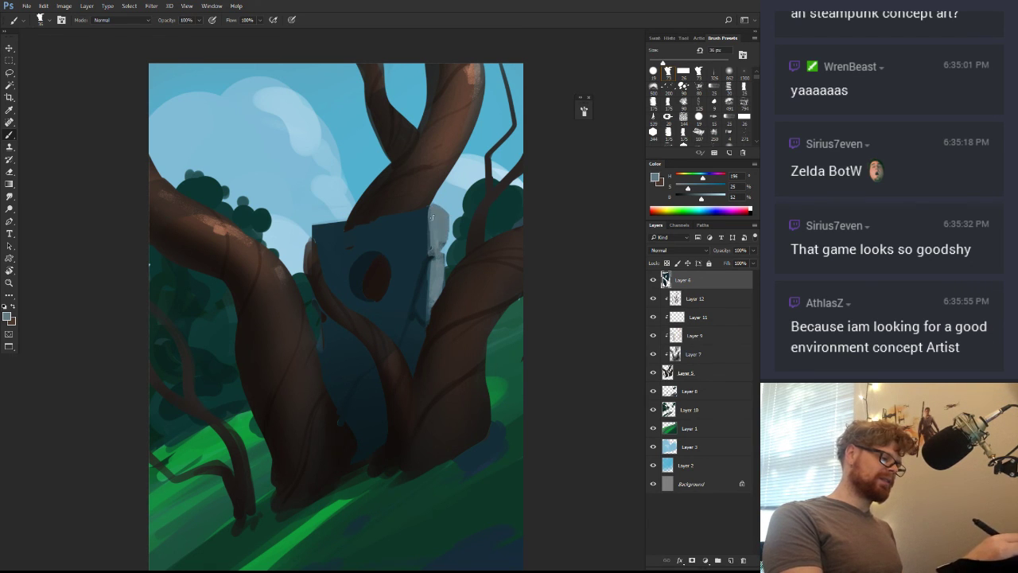
Clean up the slab's front face and upper edges with sampled dark blue at 100% opacity
key(r)
drag(491, 255, 449, 196)
key(b)
alt+click(324, 260)
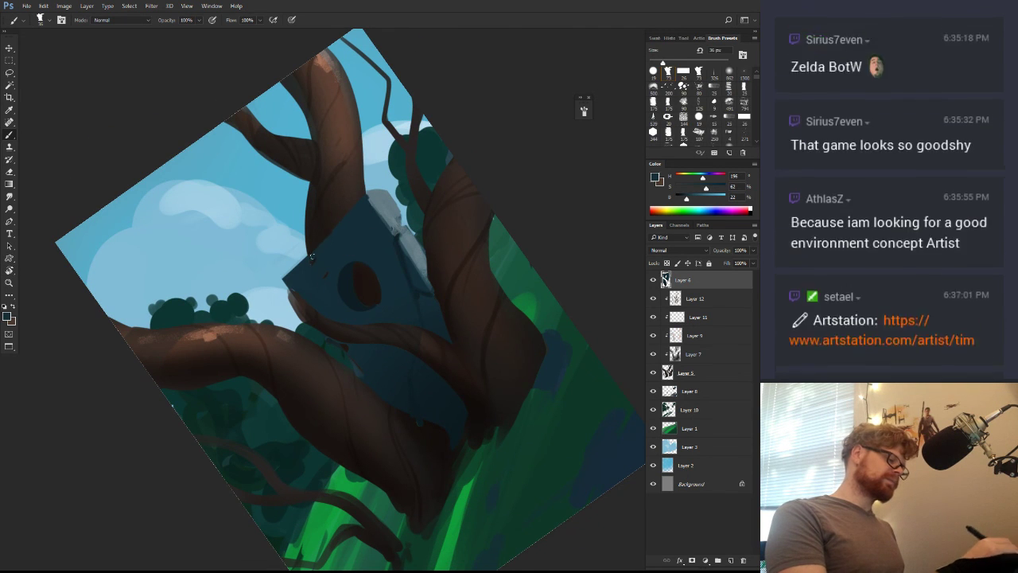
key(r)
mouse_move(478, 268)
mouse_down()
mouse_move(422, 272)
mouse_move(477, 350)
mouse_move(520, 363)
mouse_move(520, 311)
mouse_move(403, 366)
mouse_move(491, 352)
mouse_up()
key(b)
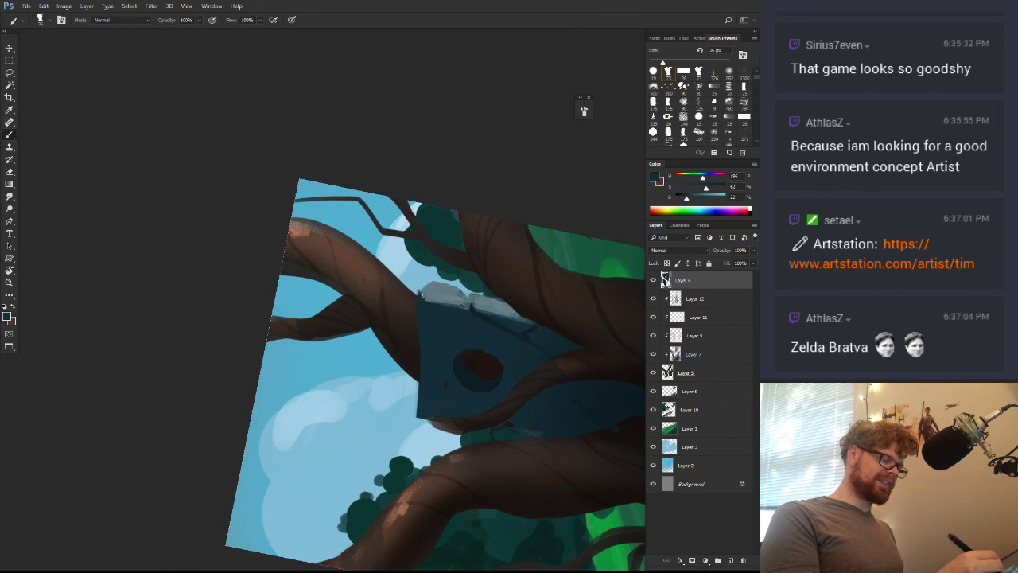
Reshape the upper corner of the slab's side face with sampled light grey-blue and dark blue
key(r)
mouse_move(479, 300)
mouse_down()
mouse_move(353, 443)
mouse_move(278, 368)
mouse_up()
key(b)
alt+click(346, 338)
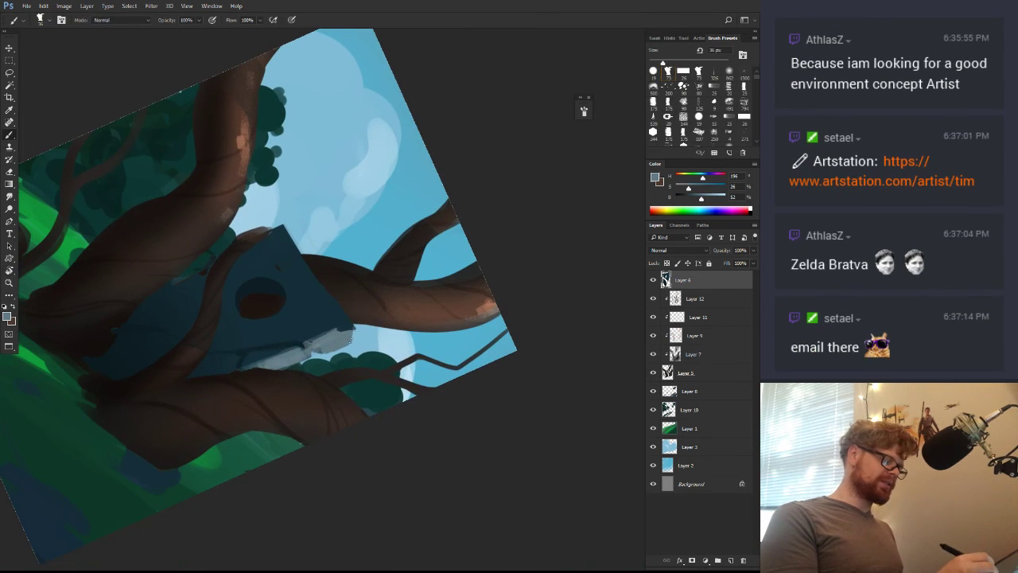
key(r)
drag(351, 407, 479, 339)
key(b)
alt+click(403, 373)
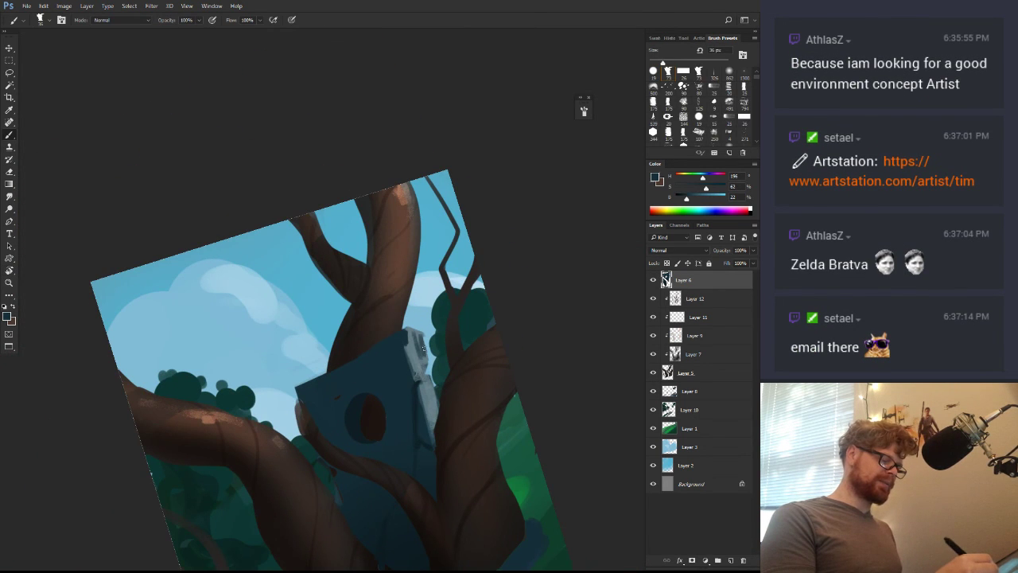
Paint over the slab's light side face with a darker sampled grey-blue to even out its tone
alt+click(416, 355)
mouse_move(416, 345)
mouse_down()
mouse_move(416, 358)
mouse_move(414, 333)
mouse_up()
key(space)
drag(447, 318, 444, 263)
key(r)
drag(501, 289, 495, 350)
key(b)
mouse_move(420, 296)
mouse_down()
mouse_move(411, 324)
mouse_move(419, 315)
mouse_up()
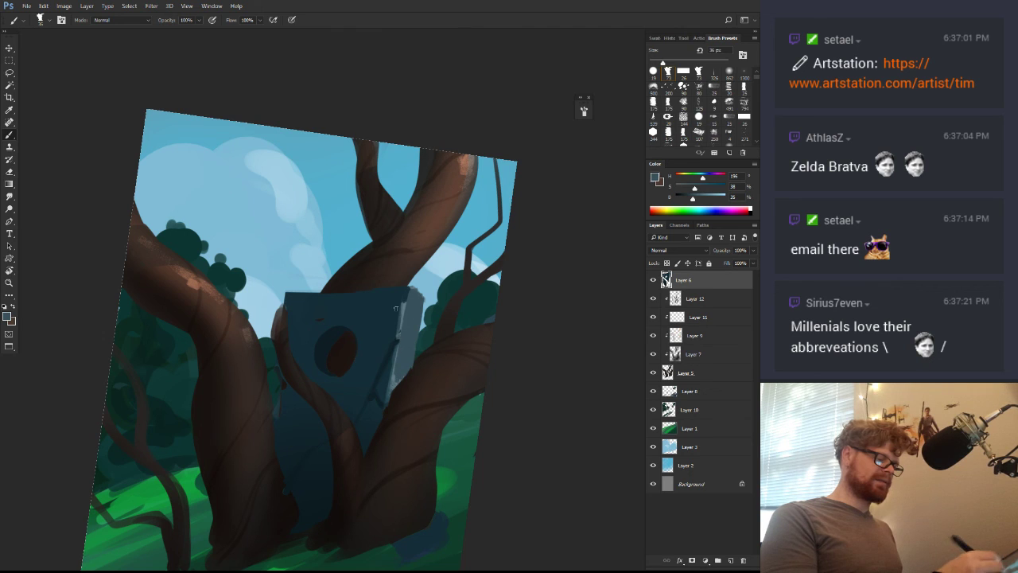
Straighten the edge between the slab's front and side faces and paint a dark crack across the side face
alt+click(395, 308)
mouse_move(400, 303)
mouse_down()
mouse_move(417, 326)
mouse_move(419, 305)
mouse_move(478, 285)
mouse_move(419, 266)
mouse_move(408, 281)
mouse_move(403, 251)
mouse_up()
key(r)
key(b)
alt+click(402, 252)
drag(404, 296, 410, 339)
alt+click(397, 331)
drag(404, 293, 416, 298)
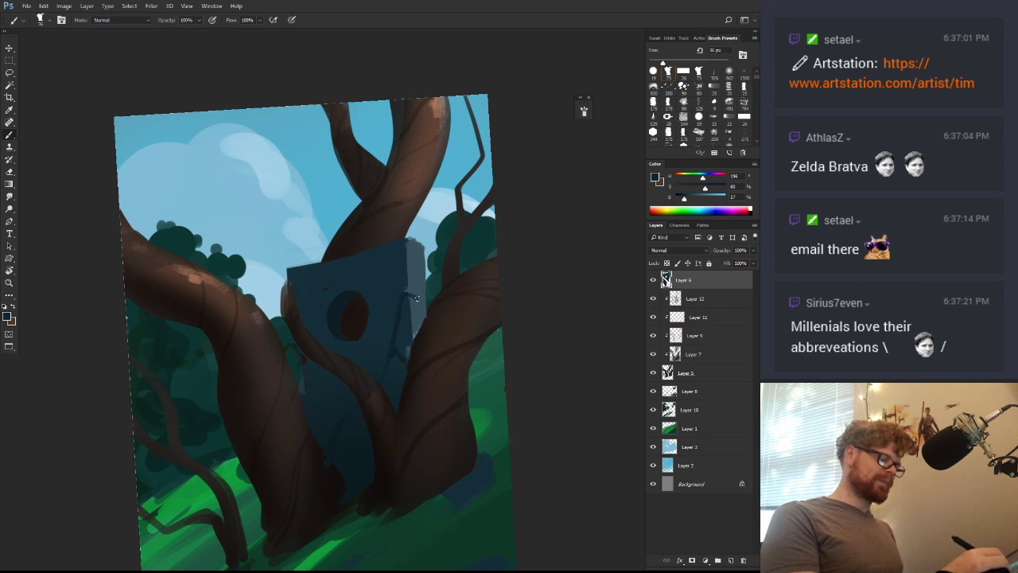
Refine the cracks along the slab's side edge with sampled dark blue tones
key(r)
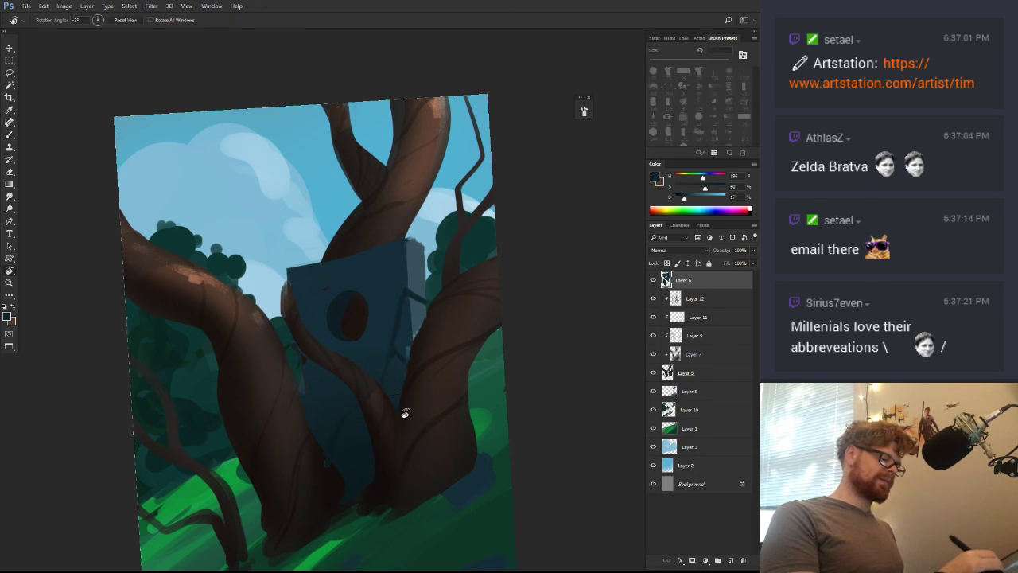
drag(404, 411, 402, 227)
drag(477, 329, 470, 252)
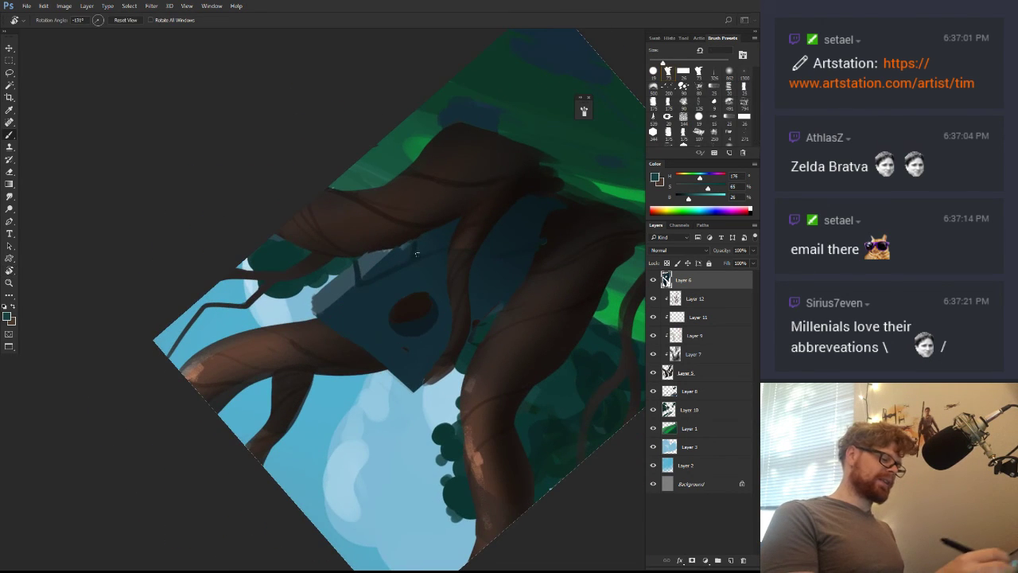
alt+click(357, 303)
key(r)
mouse_move(454, 408)
mouse_down()
mouse_move(504, 268)
mouse_move(311, 249)
mouse_up()
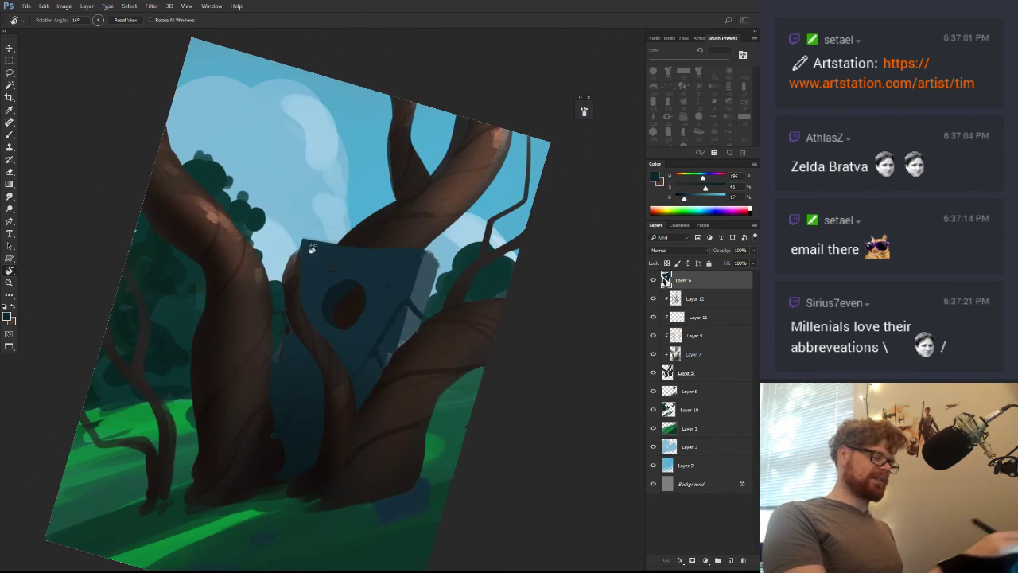
Darken the inside of the slab's round hole with a sampled dark brown
key(b)
alt+click(350, 299)
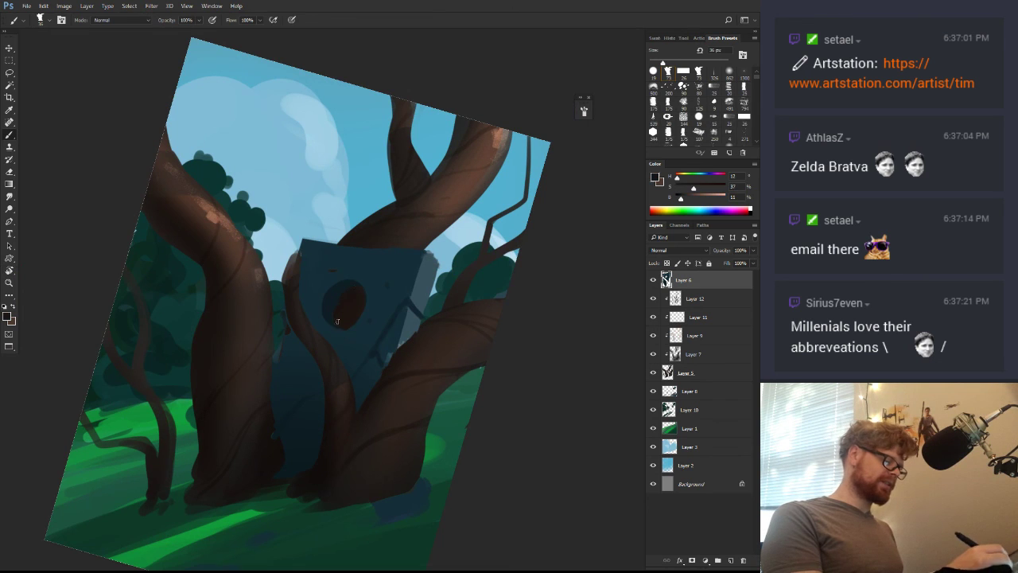
drag(373, 345, 454, 403)
Paint the tip and edges of the thin root beside the slab with sampled dark browns
key(r)
drag(515, 353, 522, 331)
key(b)
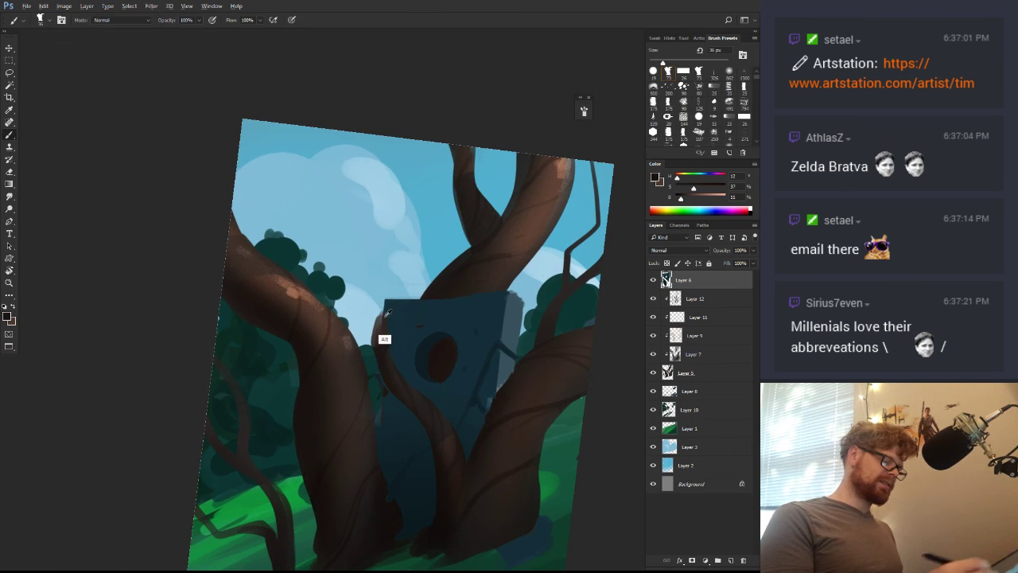
alt+click(382, 328)
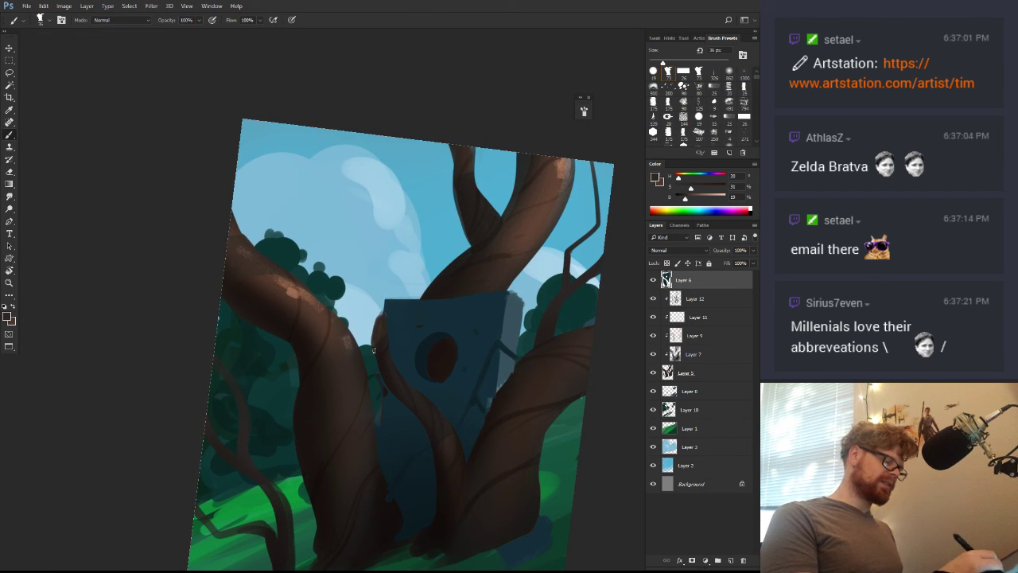
alt+click(385, 365)
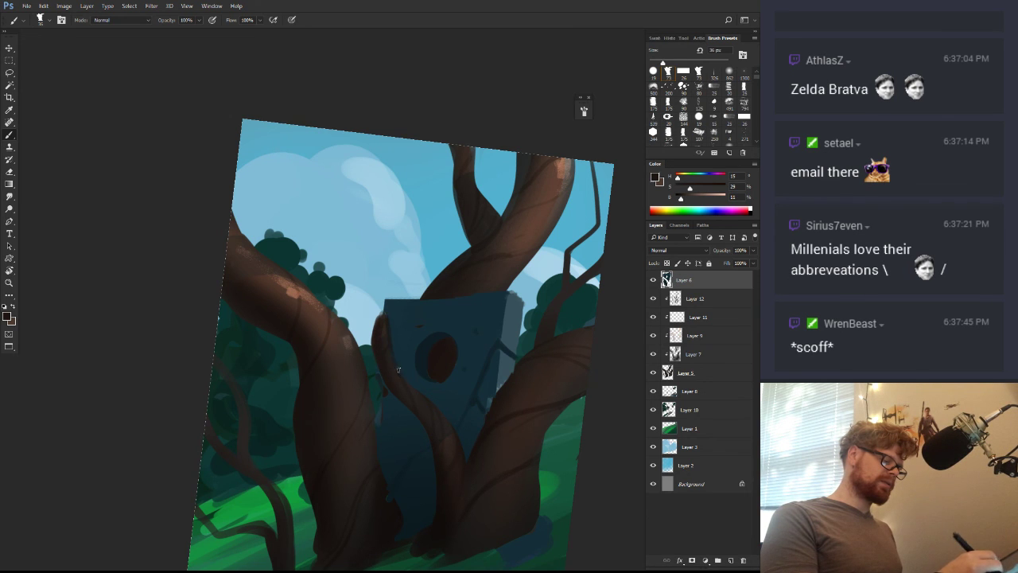
Touch up the slab surface alongside the thin root with sampled dark blue tones
drag(398, 369, 507, 310)
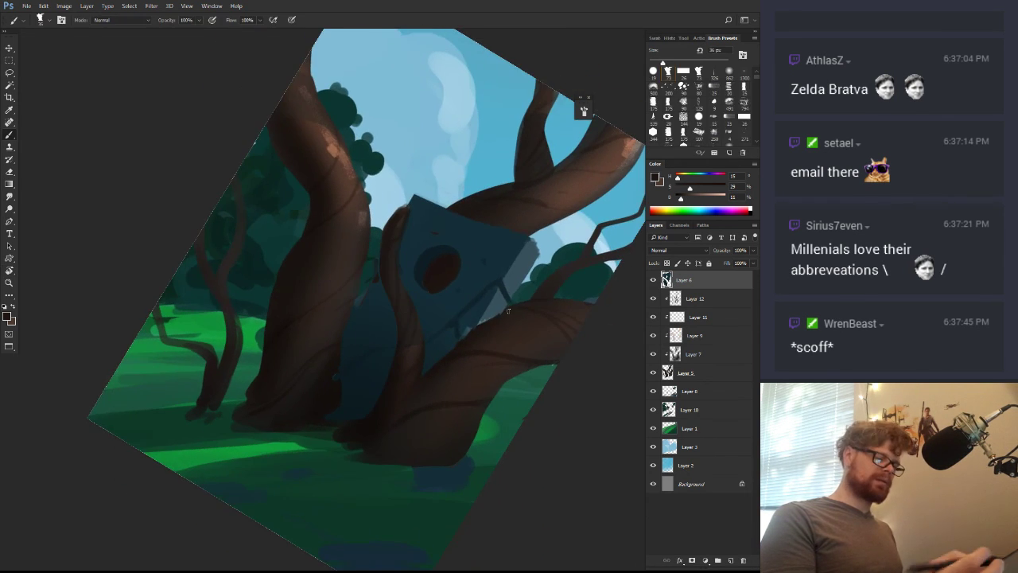
alt+click(404, 242)
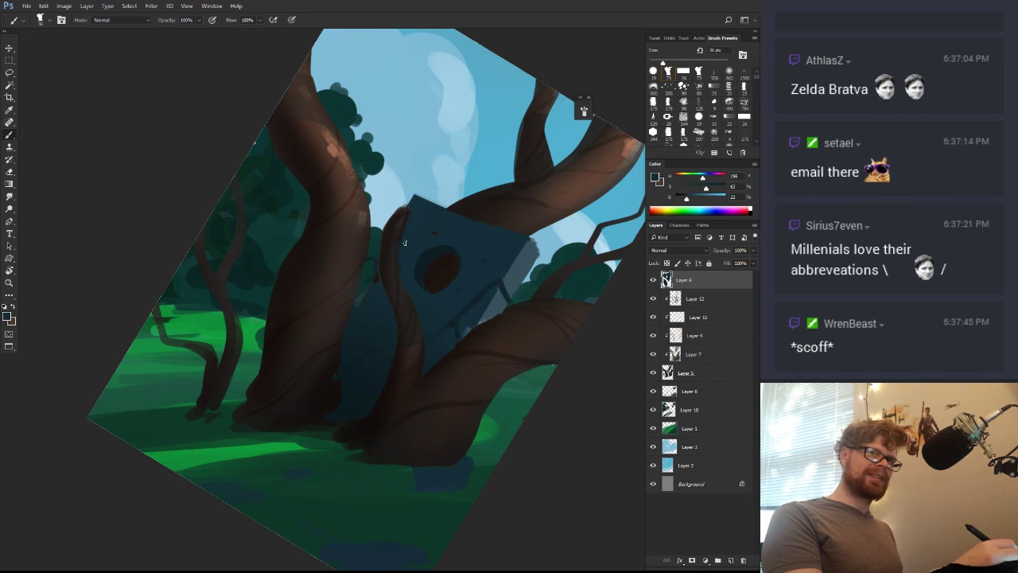
alt+click(386, 290)
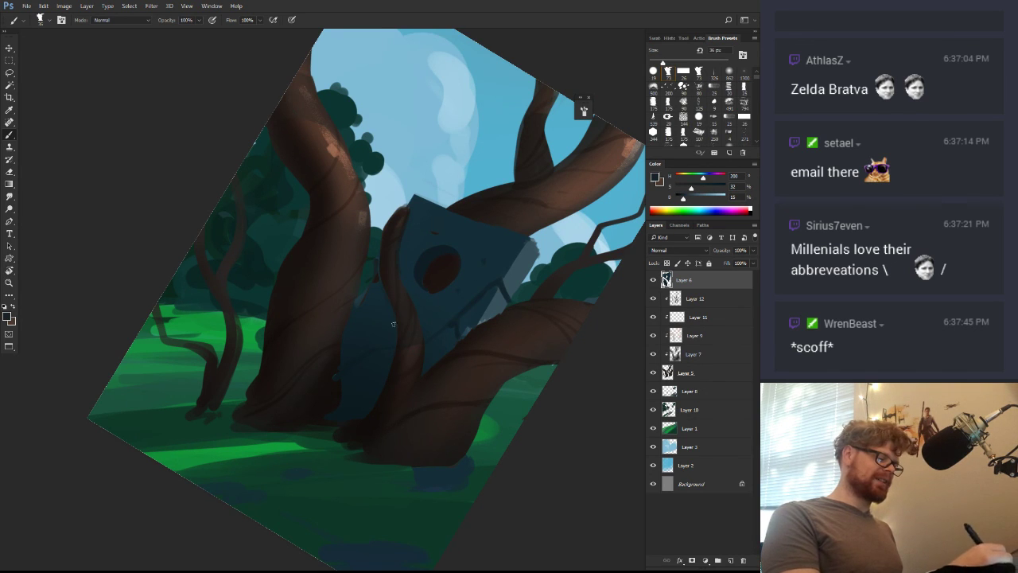
alt+click(380, 302)
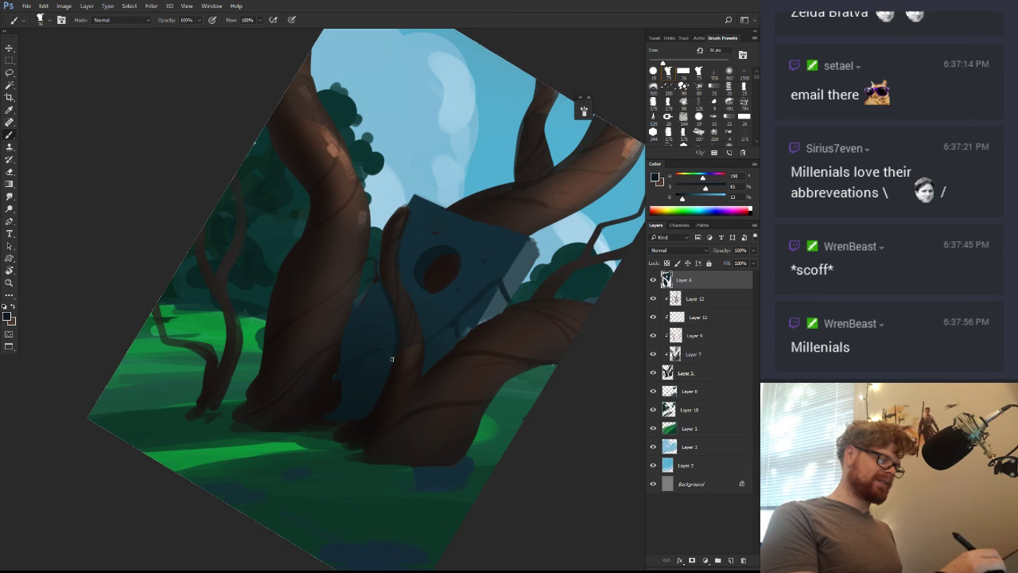
key(r)
mouse_move(382, 421)
mouse_down()
mouse_move(445, 277)
mouse_move(408, 307)
mouse_up()
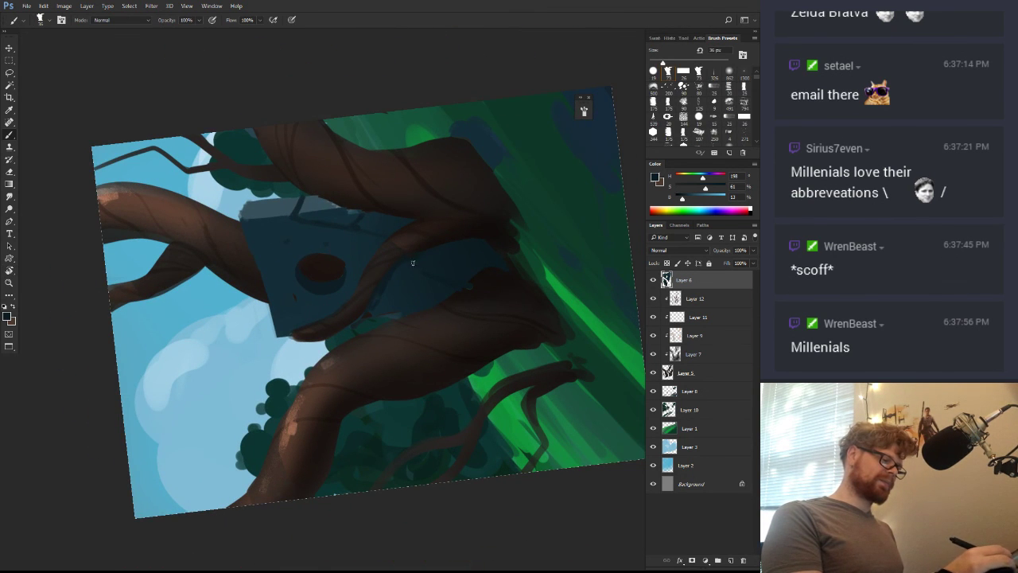
key(r)
mouse_move(524, 252)
mouse_down()
mouse_move(479, 414)
mouse_move(446, 434)
mouse_move(342, 386)
mouse_up()
key(r)
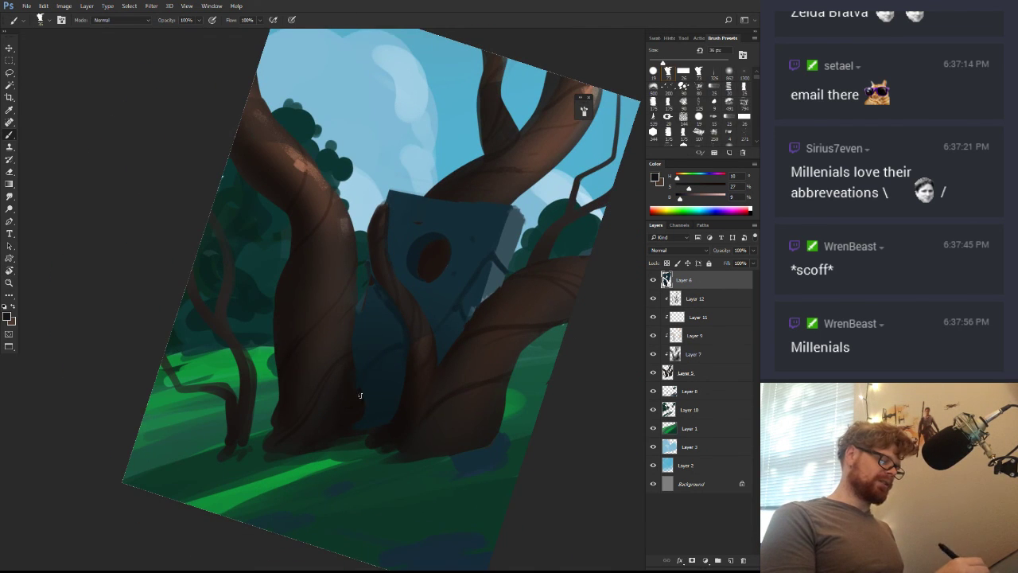
Paint a dark root end spreading onto the grass between the two trunks, using sampled dark browns
key(z)
drag(434, 421, 358, 428)
key(r)
drag(494, 429, 562, 343)
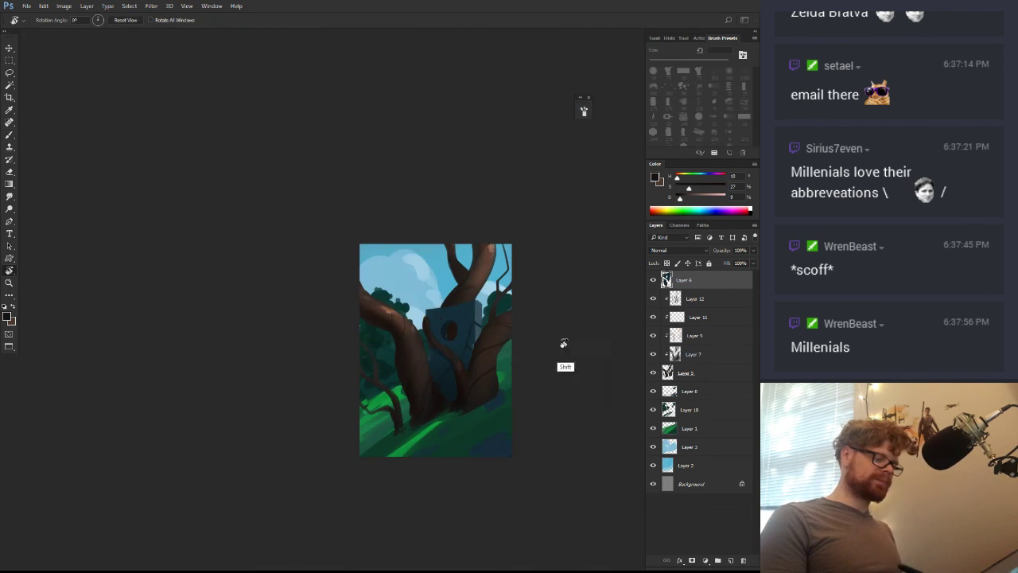
key(z)
drag(472, 411, 515, 404)
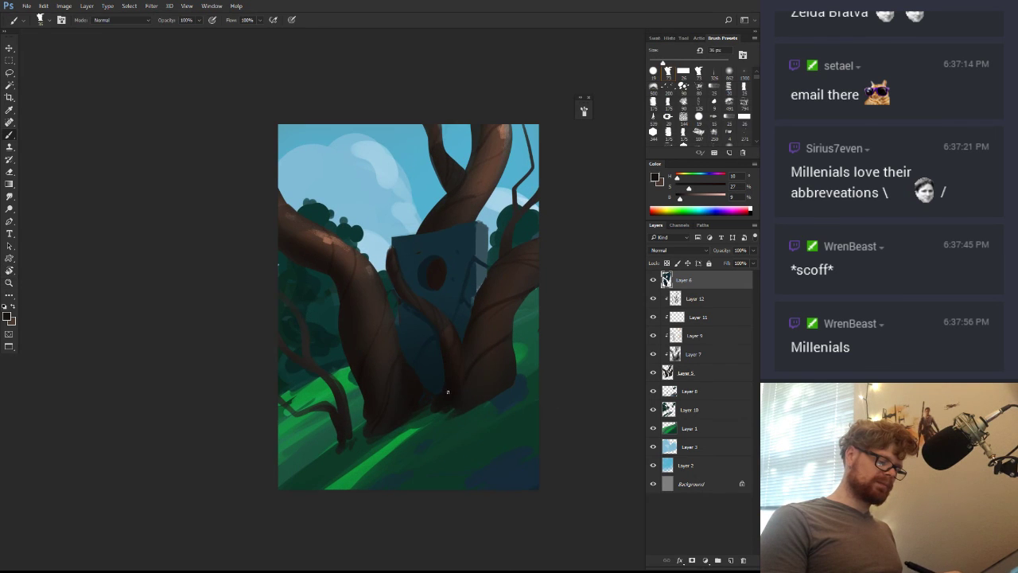
alt+click(440, 422)
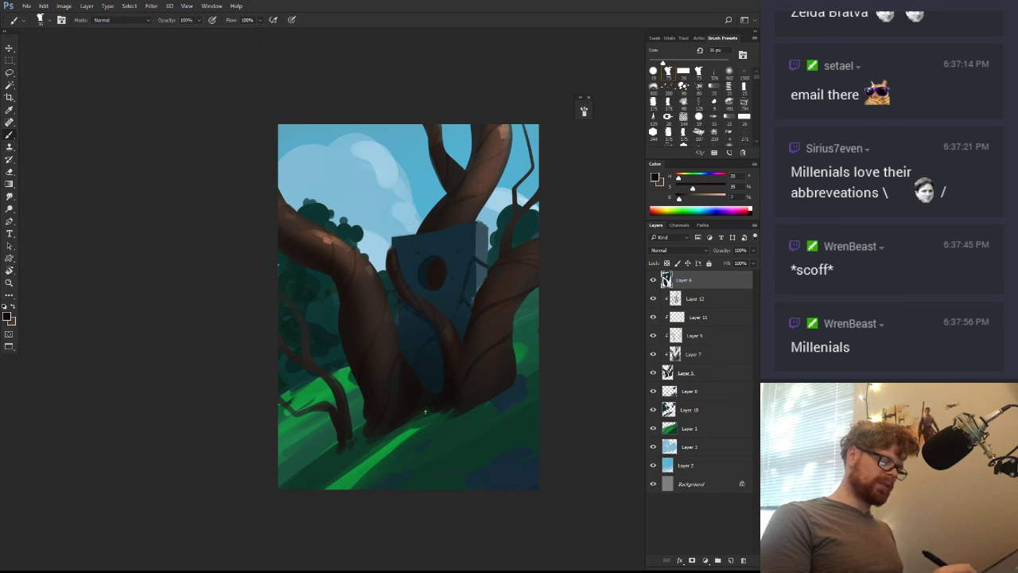
drag(426, 412, 454, 408)
mouse_move(435, 412)
mouse_down()
mouse_move(424, 420)
mouse_move(436, 406)
mouse_up()
alt+click(445, 402)
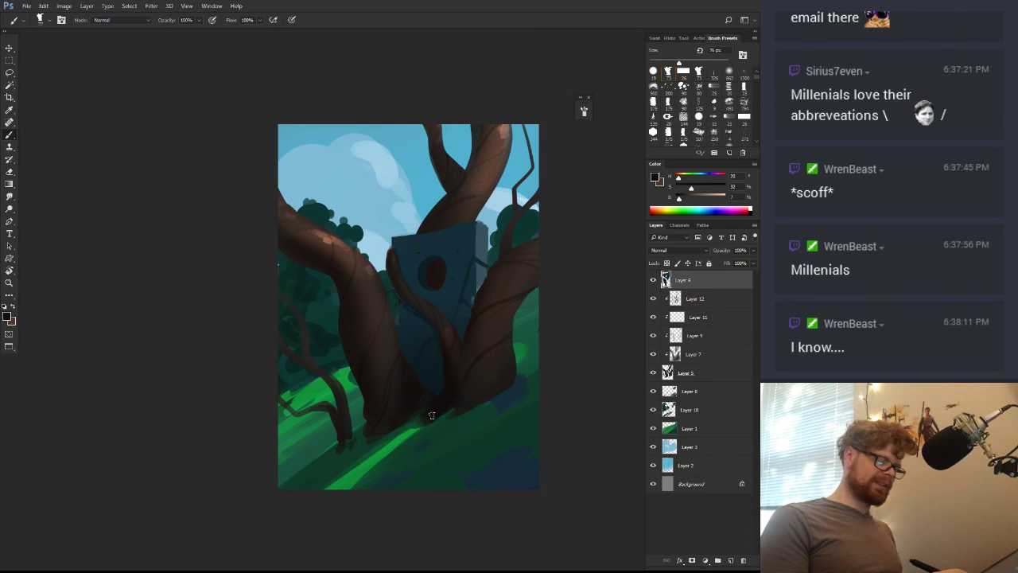
Paint a pointed root off the outer side of the slab-side trunk and short root toes at its base in dark brown
drag(506, 355, 529, 369)
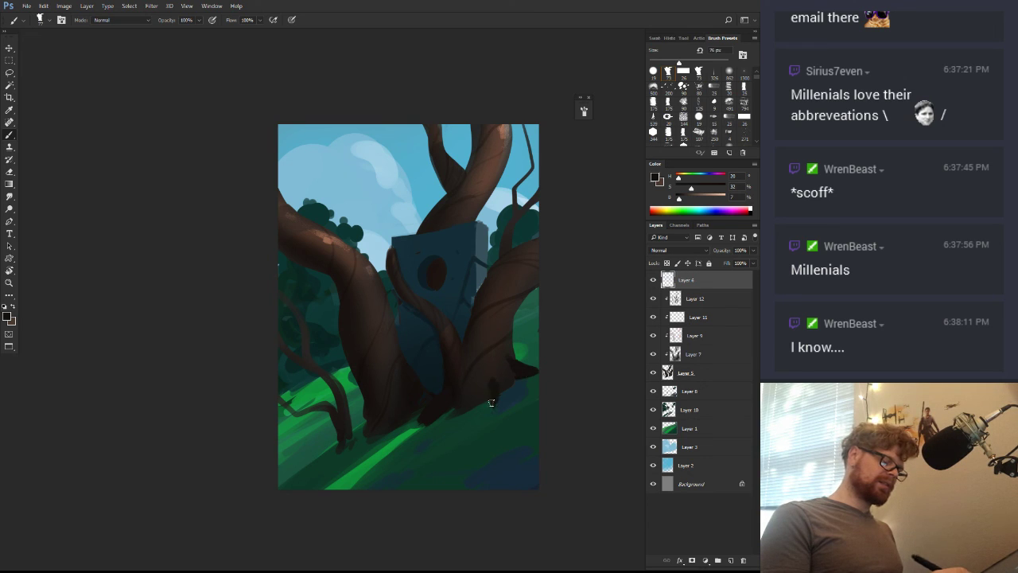
alt+click(490, 370)
drag(482, 413, 490, 381)
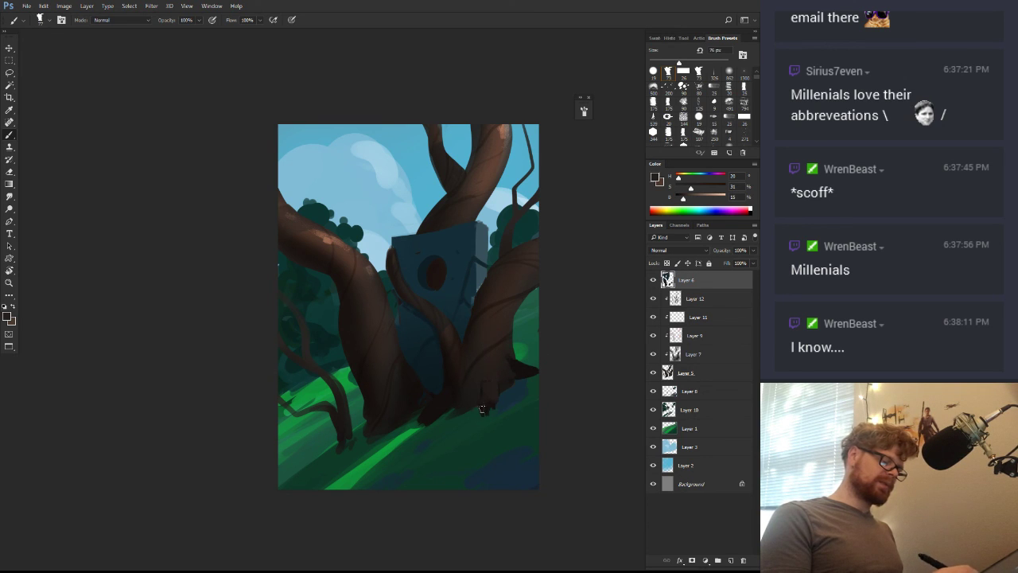
alt+click(497, 388)
Extend the root ends at the base of the other large trunk and the thin tree with sampled dark brown
alt+click(373, 408)
drag(372, 406, 364, 439)
mouse_move(345, 402)
mouse_down()
mouse_move(347, 440)
mouse_move(327, 451)
mouse_up()
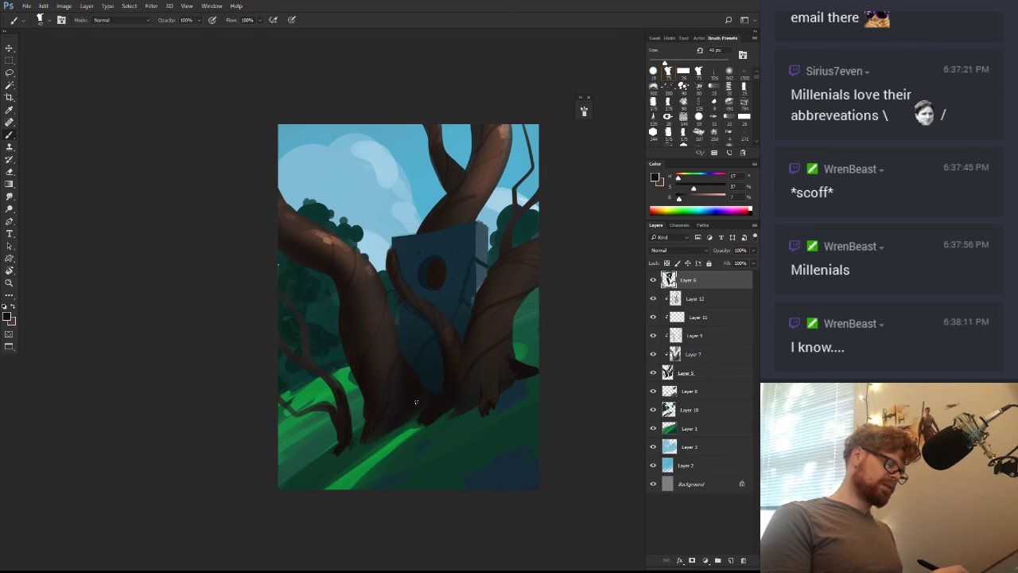
mouse_move(453, 488)
mouse_down()
mouse_move(538, 435)
mouse_move(470, 467)
mouse_move(484, 454)
mouse_up()
key(ctrl+z)
Reshape the slab's top edge and upper corners by painting with its sampled blue and erasing
drag(461, 310, 542, 338)
key(r)
drag(545, 342, 509, 201)
alt+click(431, 238)
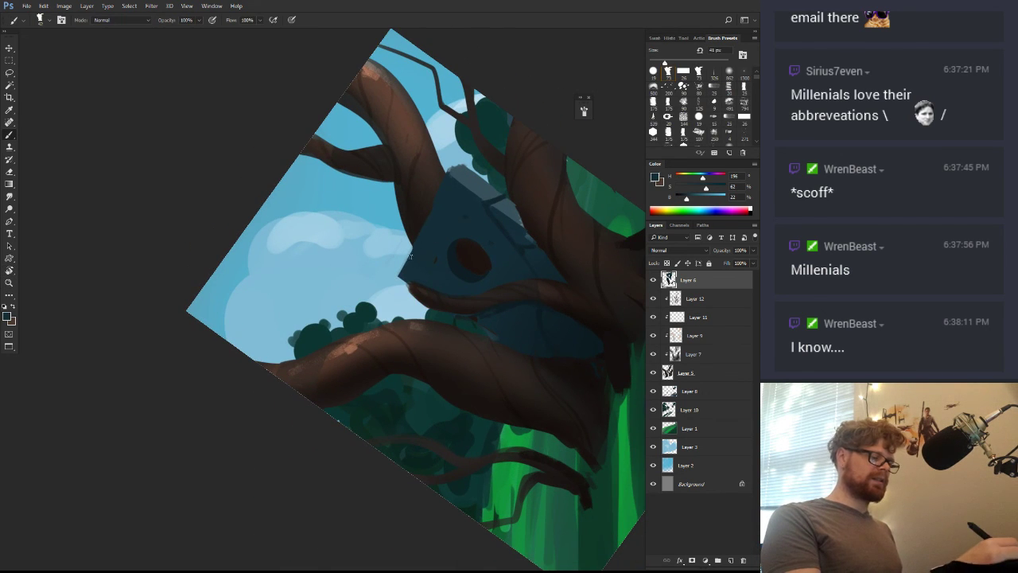
key(e)
key(r)
mouse_move(538, 283)
mouse_down()
mouse_move(459, 448)
mouse_move(412, 461)
mouse_up()
key(b)
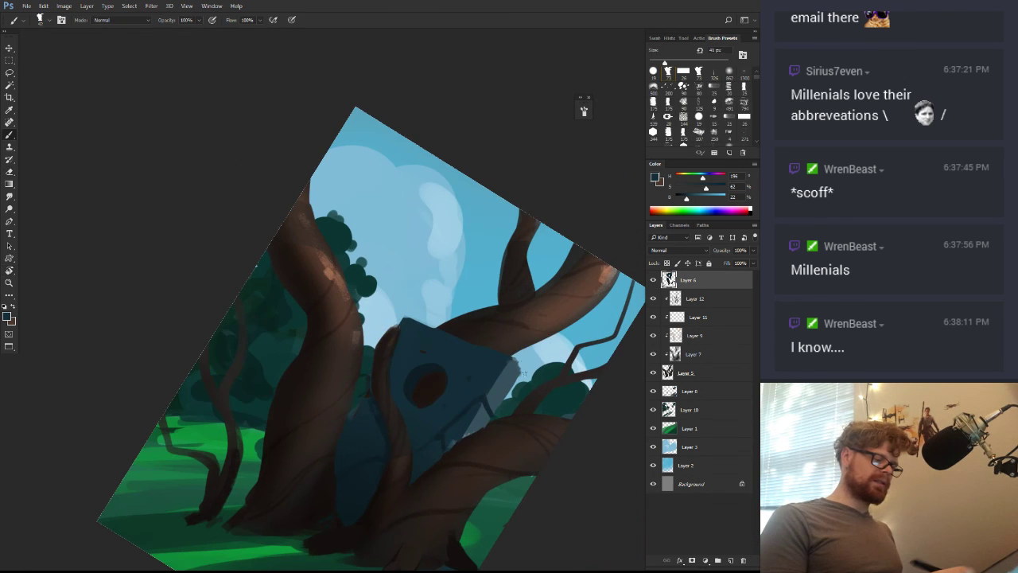
key(e)
mouse_move(524, 369)
mouse_down()
mouse_move(516, 416)
mouse_move(553, 351)
mouse_move(548, 312)
mouse_up()
key(r)
key(b)
Paint over the slab's round hole with the sampled blue of its front face
alt+click(489, 343)
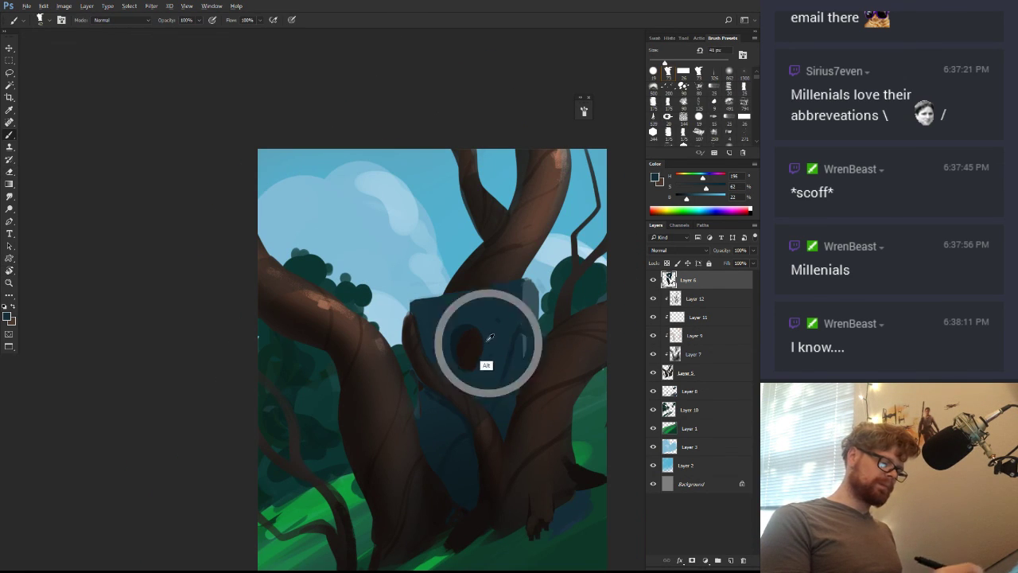
drag(474, 334, 484, 335)
mouse_move(471, 359)
mouse_down()
mouse_move(462, 330)
mouse_move(455, 335)
mouse_move(487, 345)
mouse_up()
Paint the top of the slab's side face and its worn upper corners with sampled blue-grey tones
alt+click(525, 290)
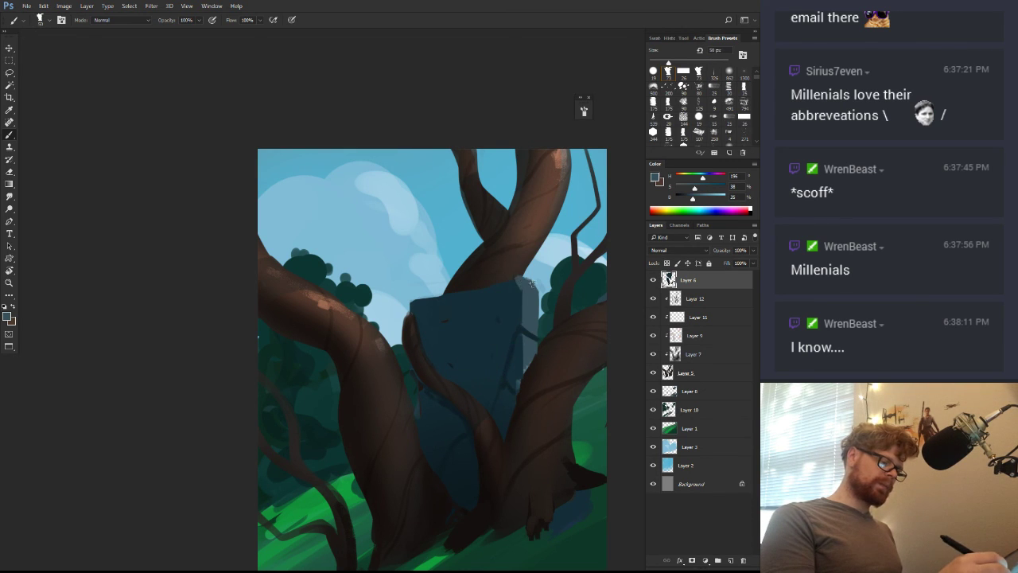
alt+click(515, 279)
alt+click(511, 276)
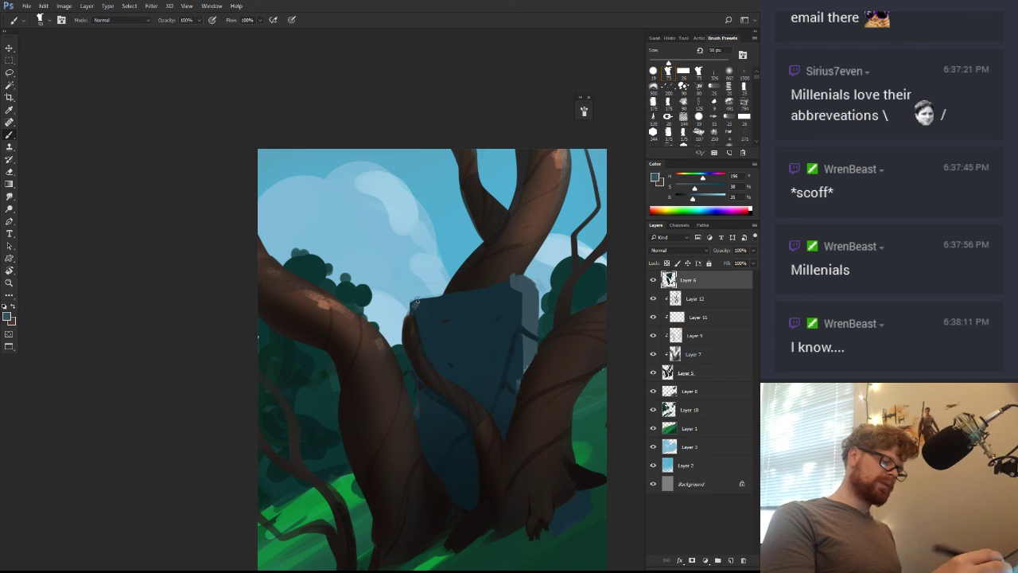
key(r)
drag(479, 432, 533, 235)
alt+click(403, 178)
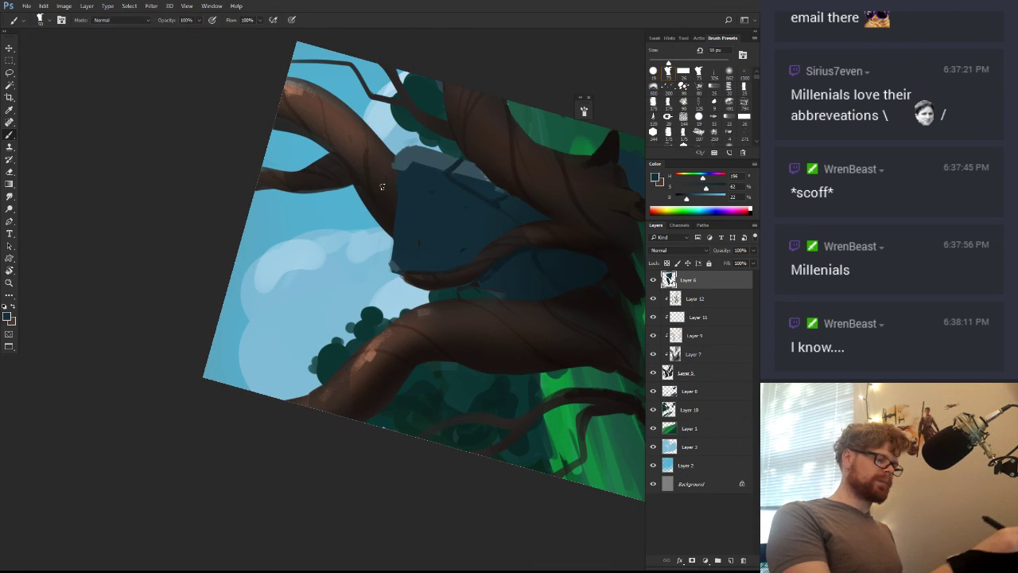
Flip the canvas horizontally and refine the chipped upper corner of the slab
key(alt+i)
key(g)
key(h)
key(r)
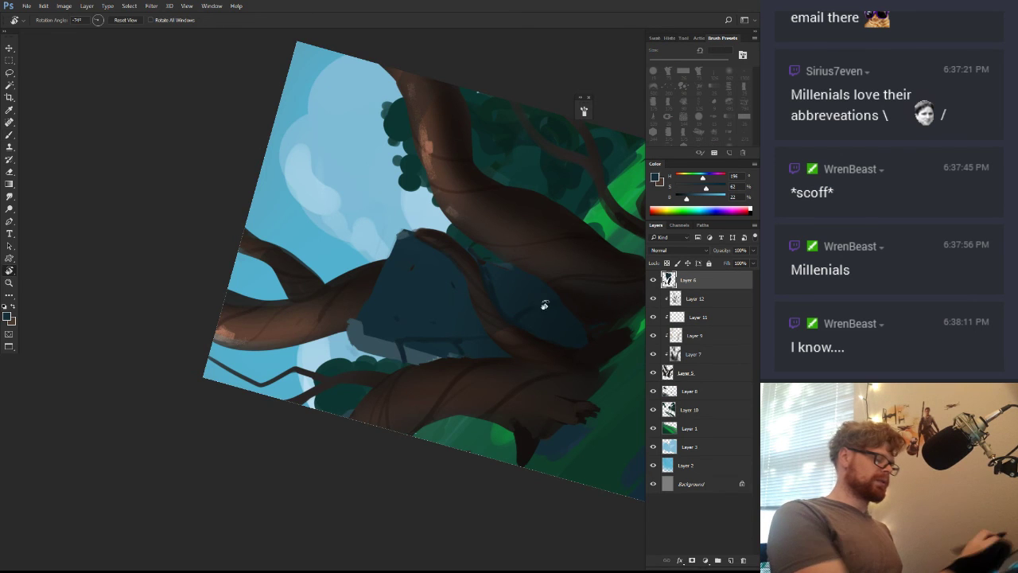
mouse_move(543, 304)
mouse_down()
mouse_move(441, 435)
mouse_move(531, 255)
mouse_up()
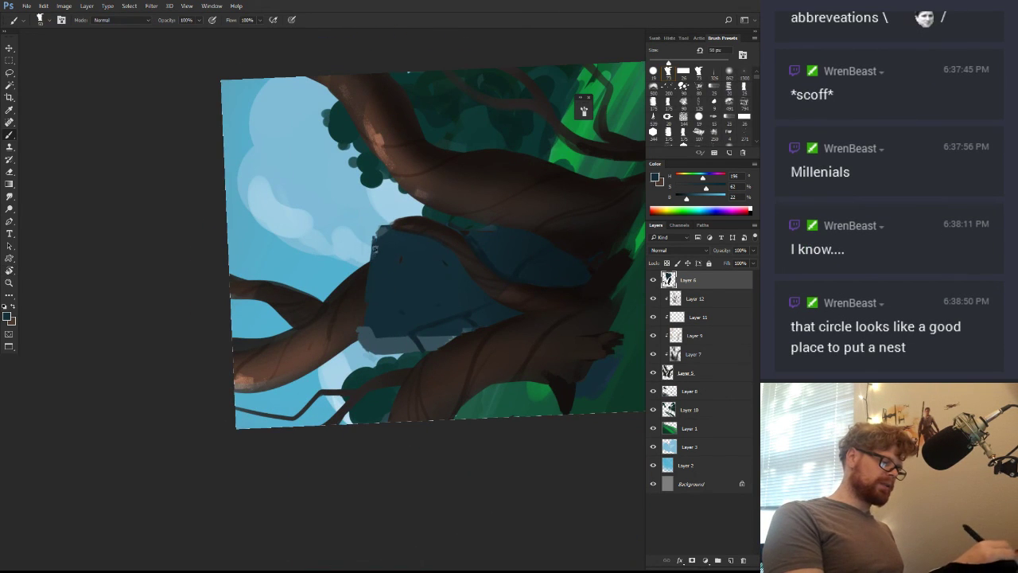
mouse_move(359, 324)
mouse_down()
mouse_move(480, 316)
mouse_move(440, 327)
mouse_move(483, 368)
mouse_move(459, 361)
mouse_up()
key(e)
key(r)
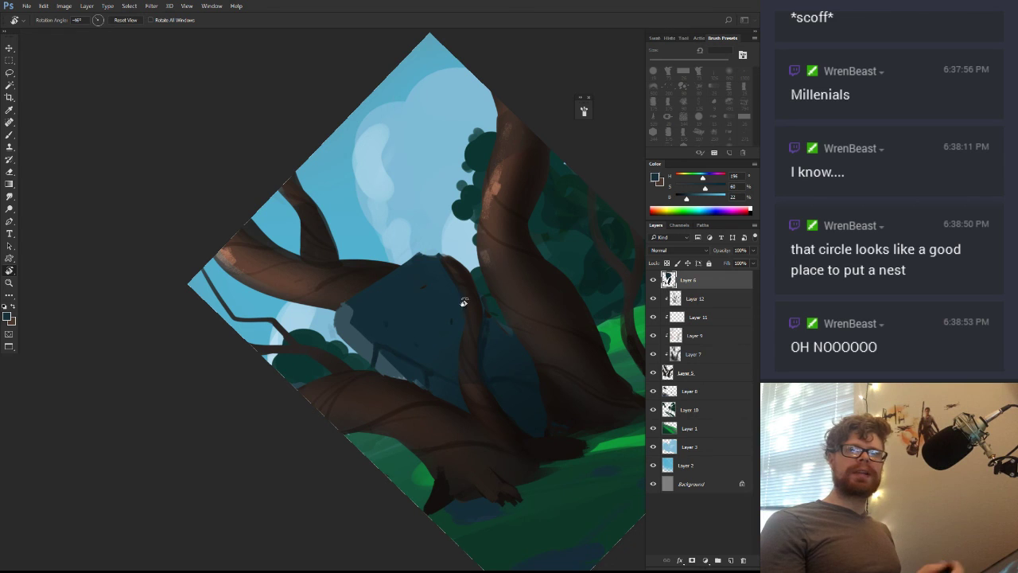
Chip the edge between the slab's front and side faces and paint dark cracks there, using a blue darkened to 12% brightness
key(b)
alt+click(344, 306)
alt+click(373, 296)
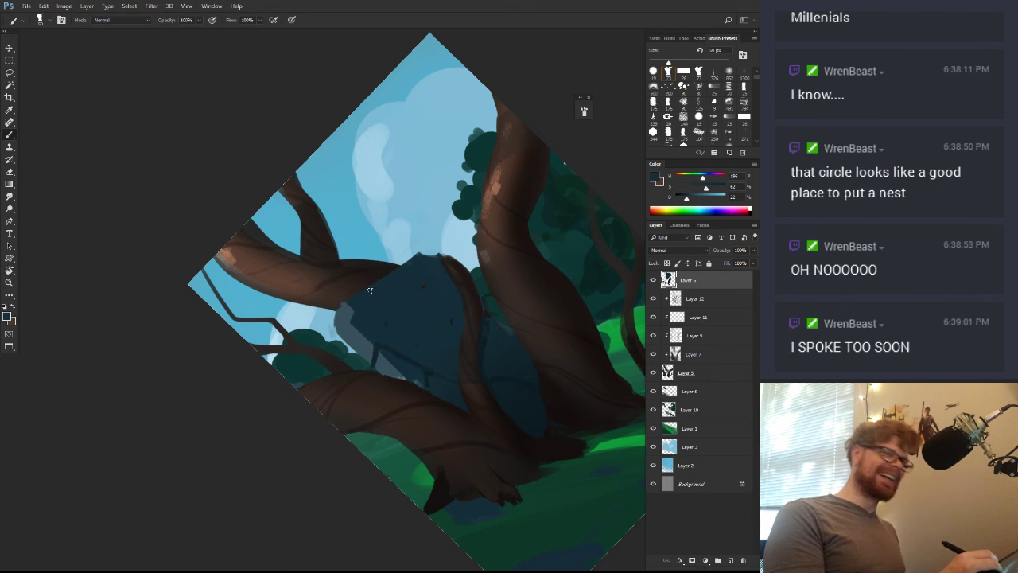
drag(373, 296, 364, 303)
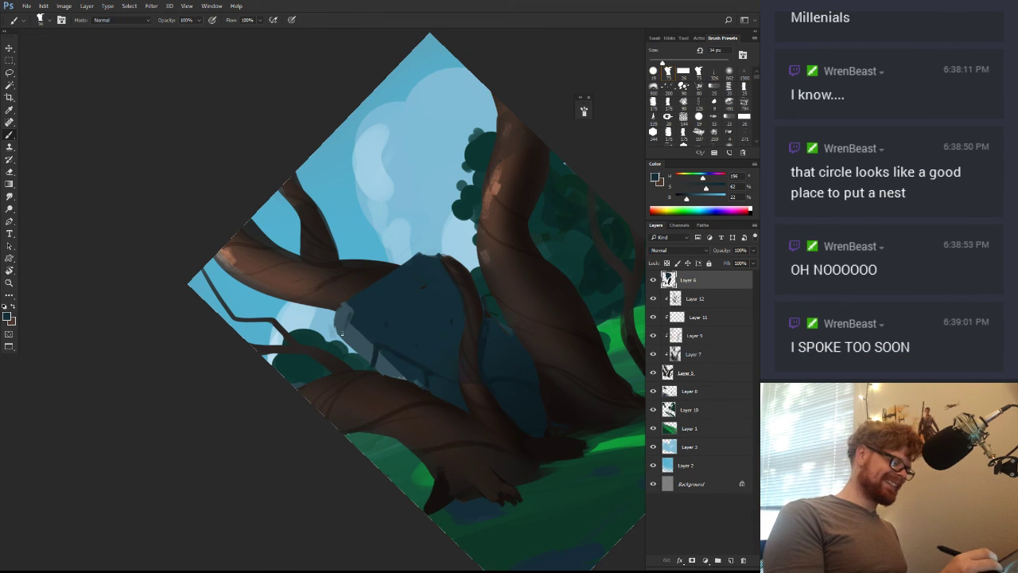
click(680, 198)
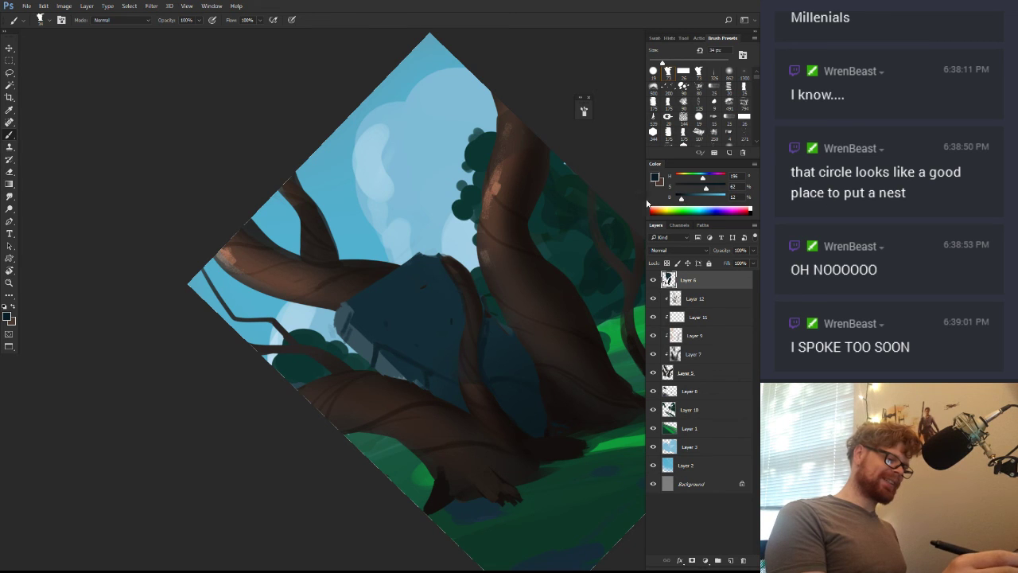
key(r)
drag(497, 312, 466, 412)
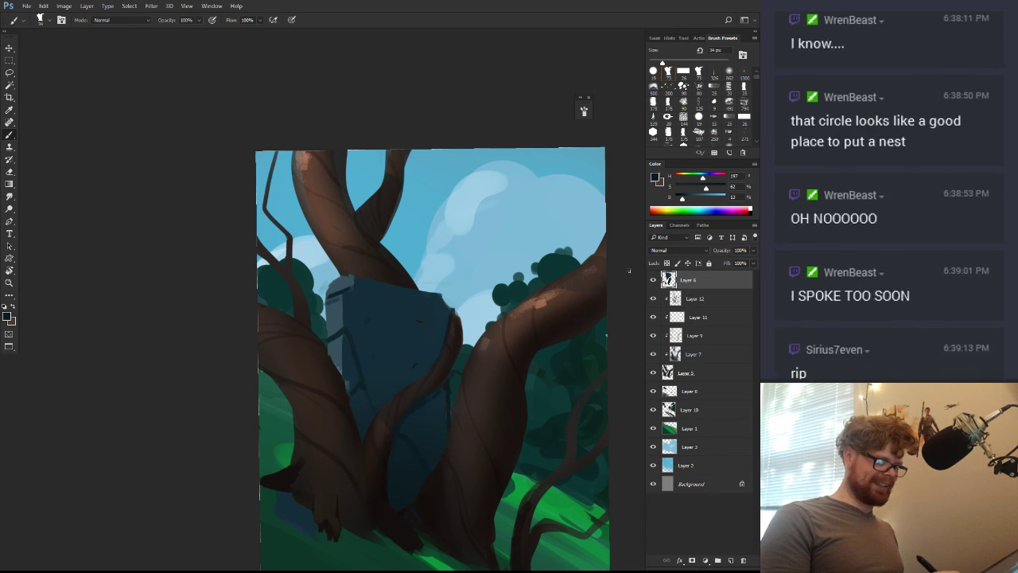
click(682, 200)
key(r)
mouse_move(422, 354)
mouse_down()
mouse_move(504, 320)
mouse_move(417, 359)
mouse_up()
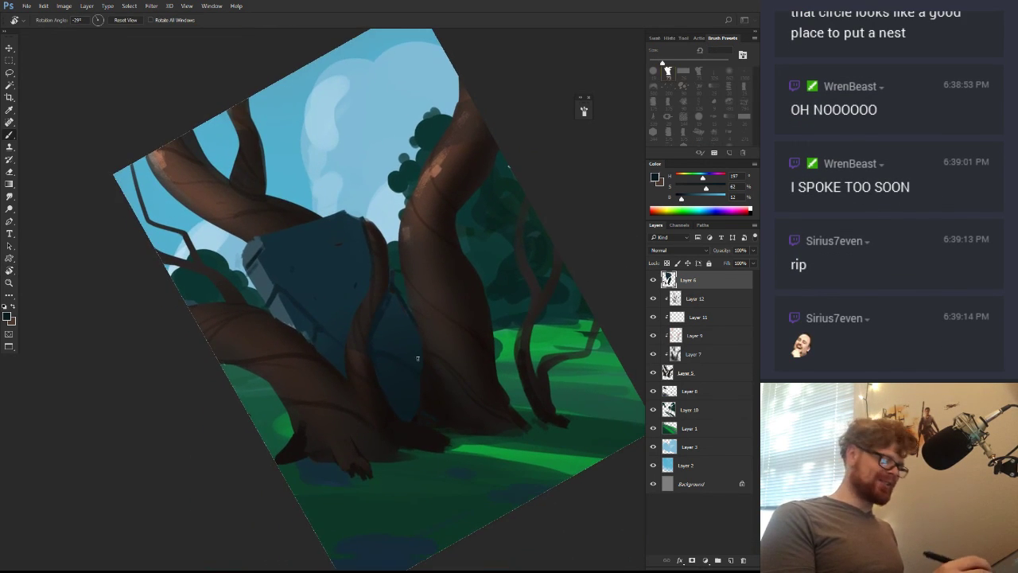
Refine the edges and cracks on the slab's lower part behind the thin root with sampled dark blues
alt+click(421, 399)
alt+click(422, 410)
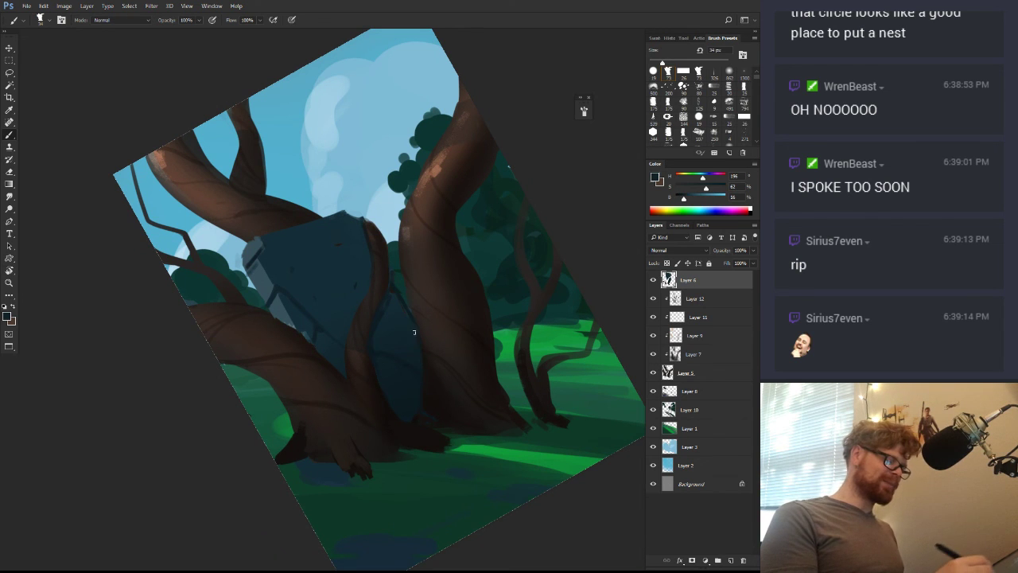
key(r)
drag(425, 400, 362, 356)
key(r)
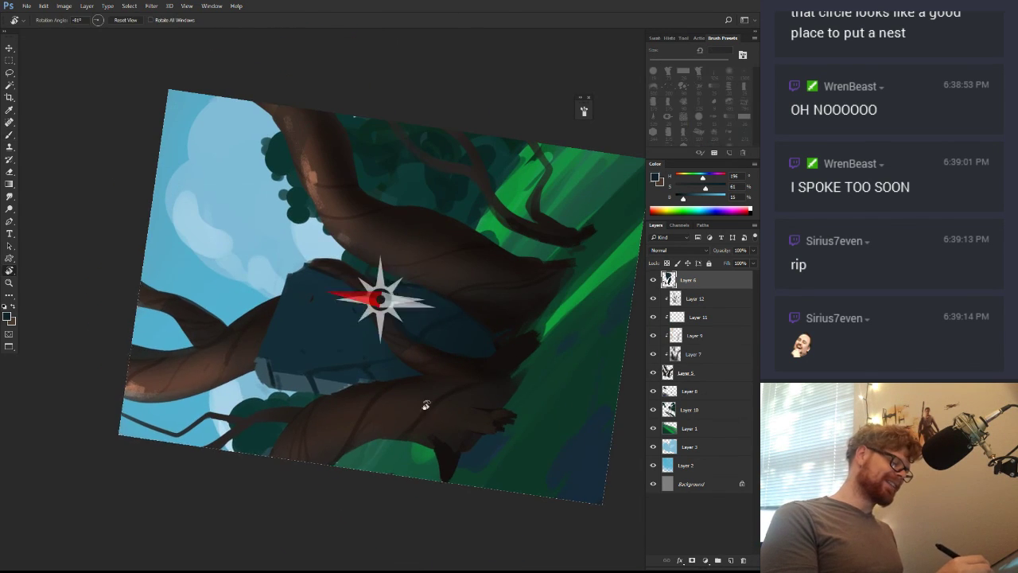
drag(422, 405, 422, 408)
alt+click(412, 392)
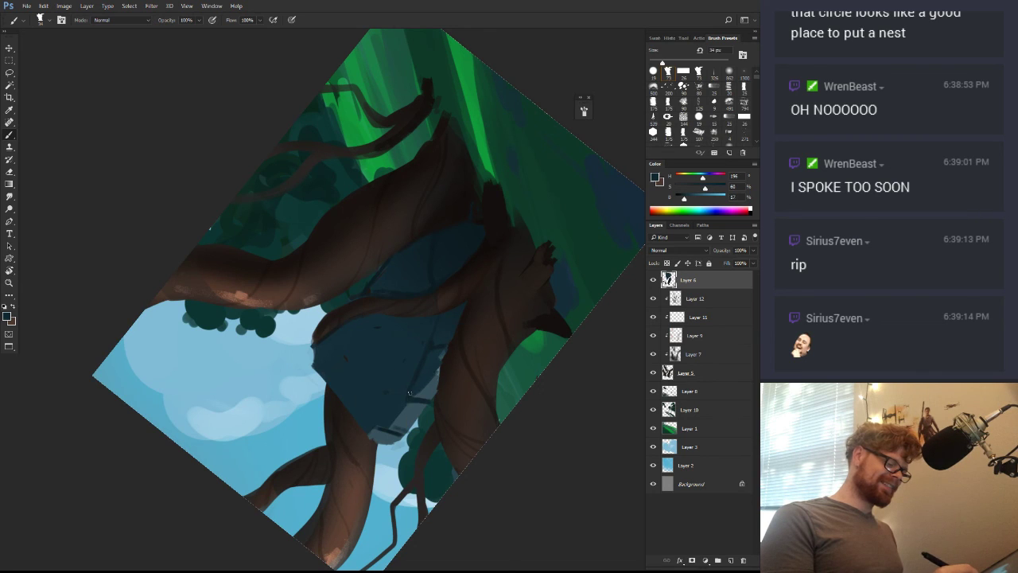
Add a radial gradient glow at the base of the trunks on a new layer, using a brightened green sampled from the grass
key(z)
drag(499, 342, 418, 421)
key(r)
drag(516, 362, 266, 405)
key(z)
drag(344, 350, 387, 350)
key(r)
drag(418, 368, 408, 372)
key(z)
drag(299, 384, 329, 387)
key(b)
alt+click(302, 410)
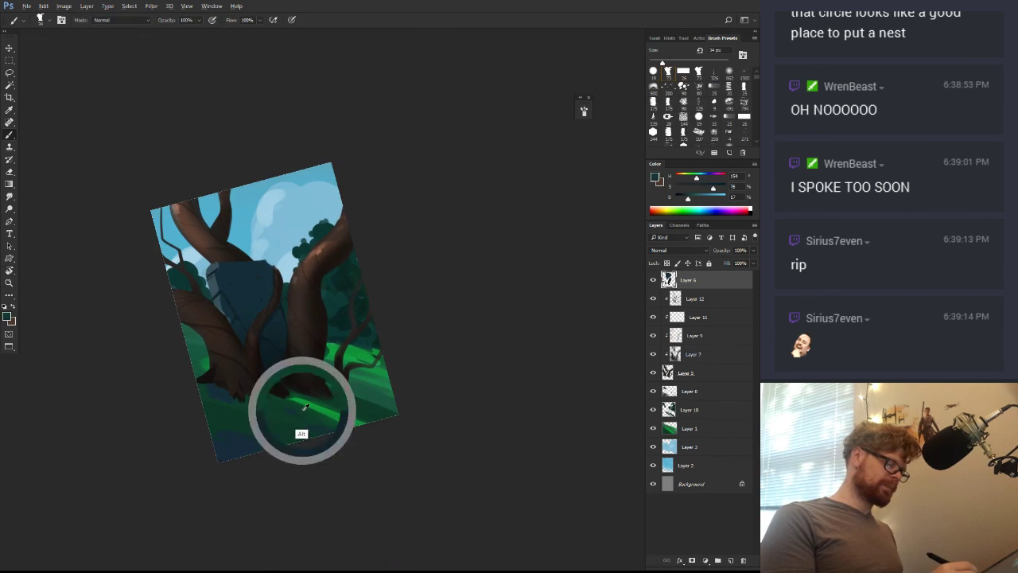
drag(687, 200, 699, 199)
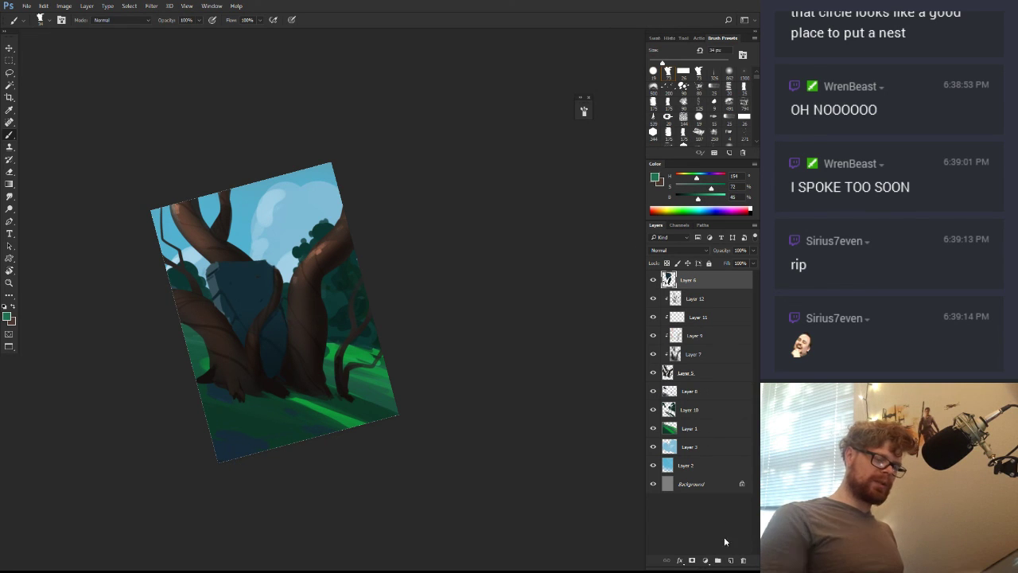
click(731, 560)
key(g)
drag(282, 386, 403, 302)
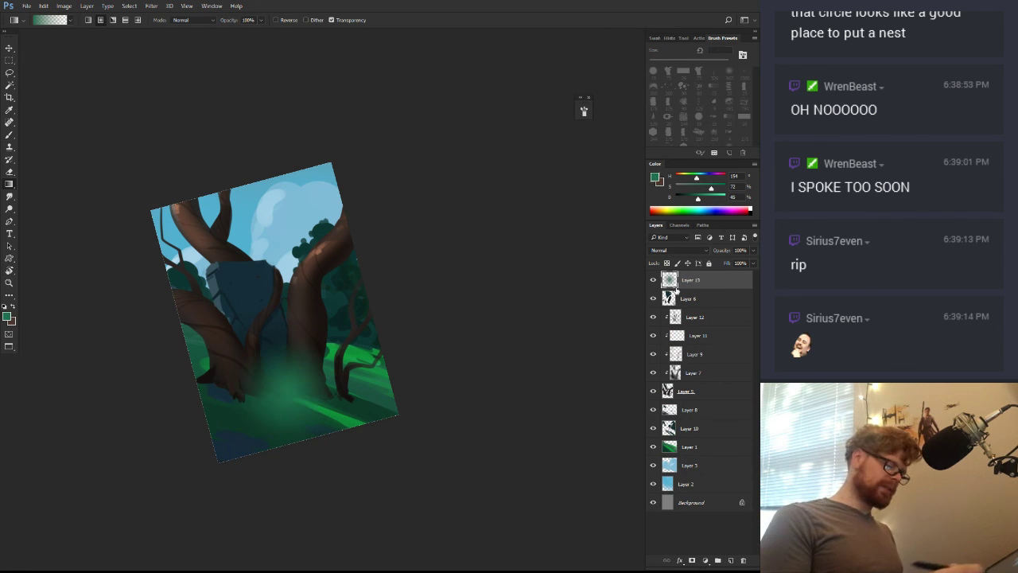
Try different blend modes on the green glow layer, including Vivid Light, Darker Color and Saturation, and set it to Overlay
click(686, 249)
click(666, 344)
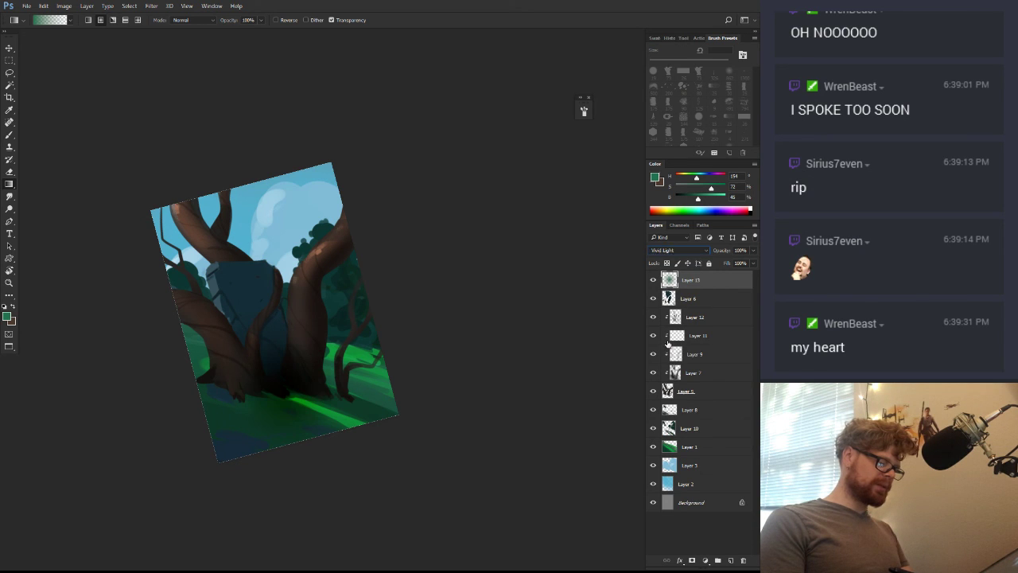
click(685, 249)
click(670, 289)
key(Down)
key(Down)
key(Down)
key(Down)
key(Down)
key(Down)
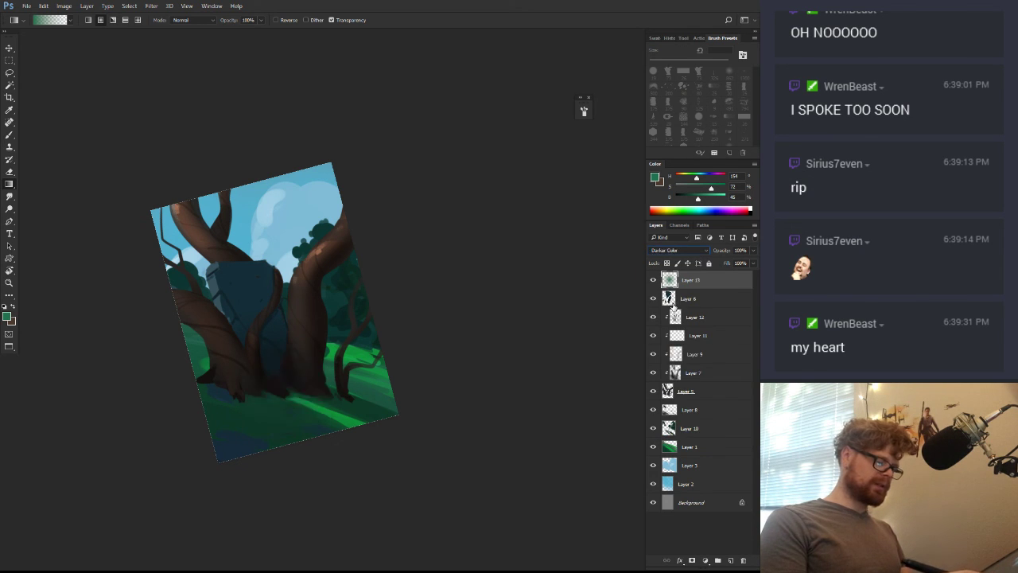
key(Down)
key(Down)
key(Down)
key(Down)
key(Down)
key(Down)
key(Down)
key(Down)
key(Down)
key(Down)
key(Down)
key(Down)
key(Down)
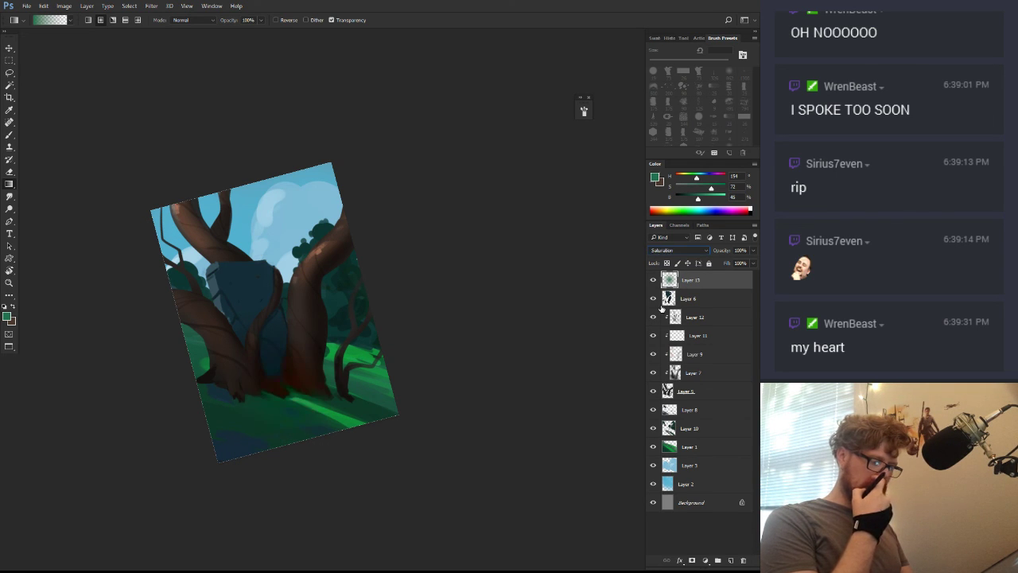
key(Down)
key(Up)
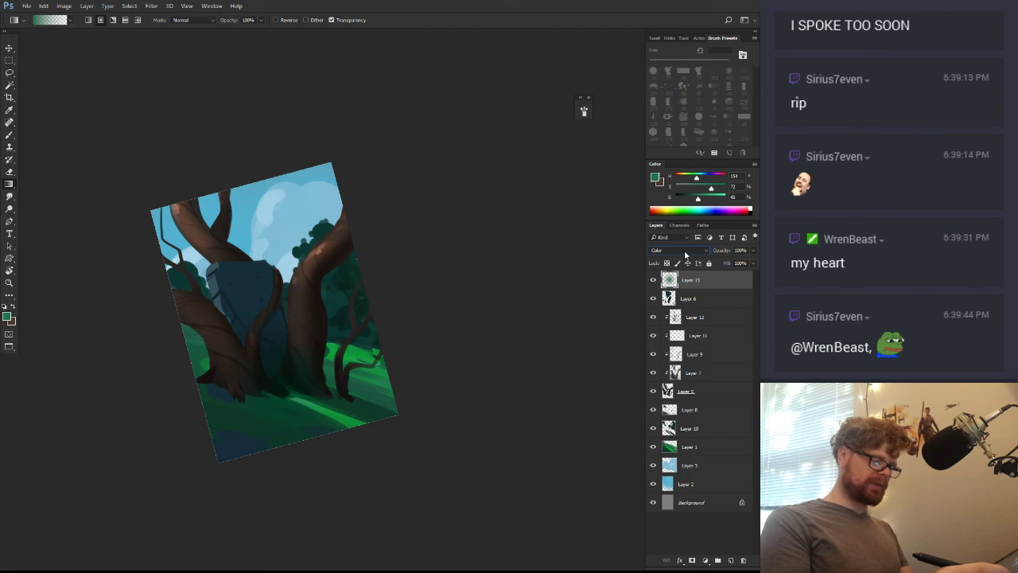
click(686, 253)
click(676, 346)
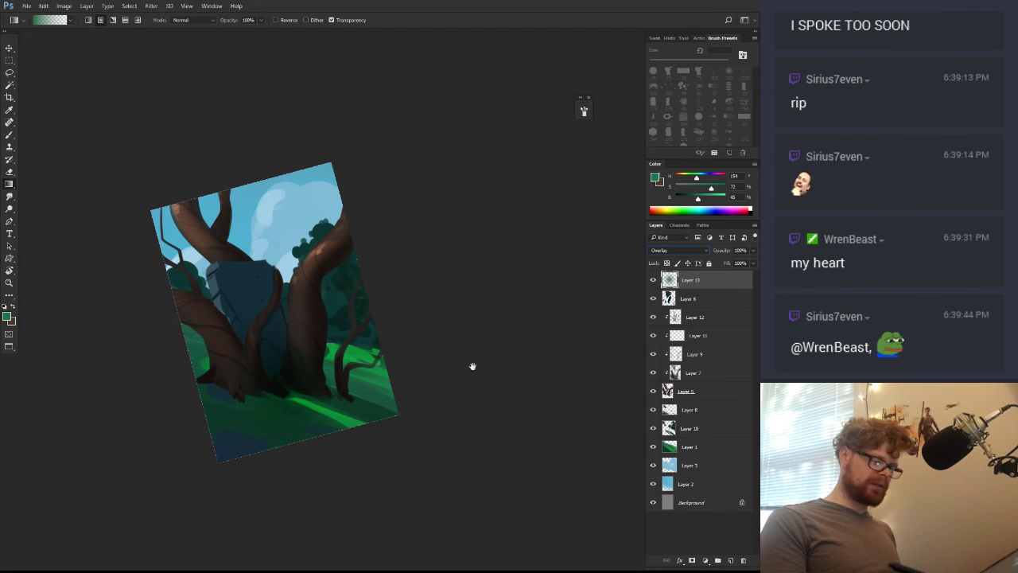
Clear the glow from its layer and raise the green to 93% saturation and 86% brightness
drag(473, 363, 501, 344)
key(Delete)
click(718, 196)
click(722, 187)
Try a gradient glow in the brighter green from the base of the trunks, then undo it
key(b)
key(g)
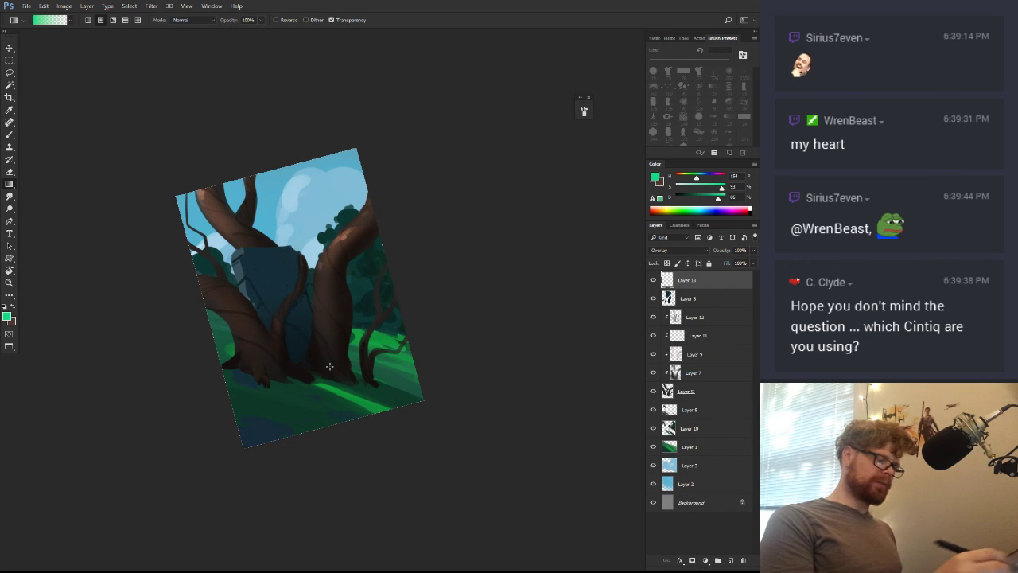
drag(337, 352, 381, 286)
key(ctrl+z)
Paint a soft green glow over the lower trunks and surrounding grass with a large soft brush at 40% opacity
key(b)
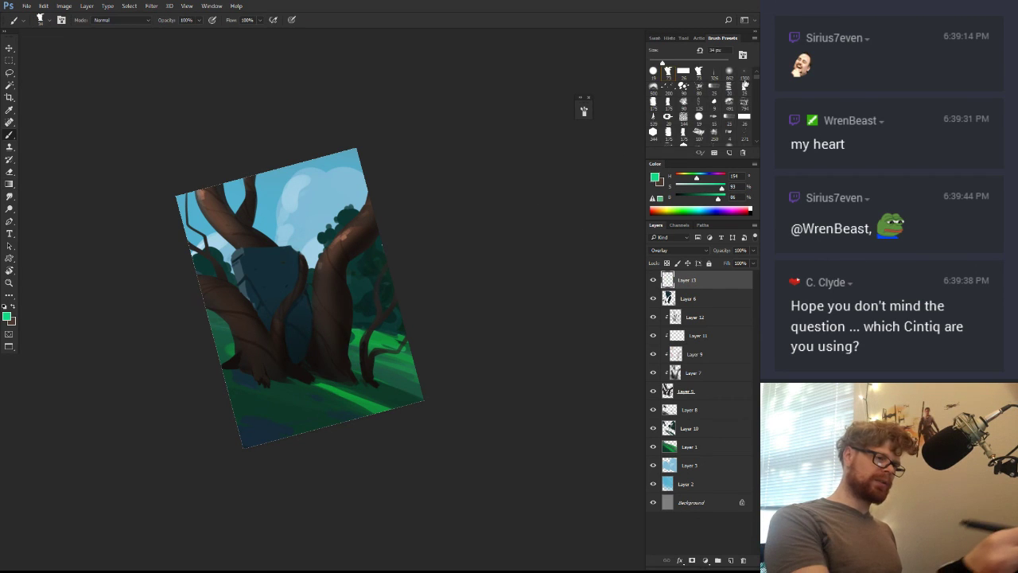
click(744, 83)
key(2)
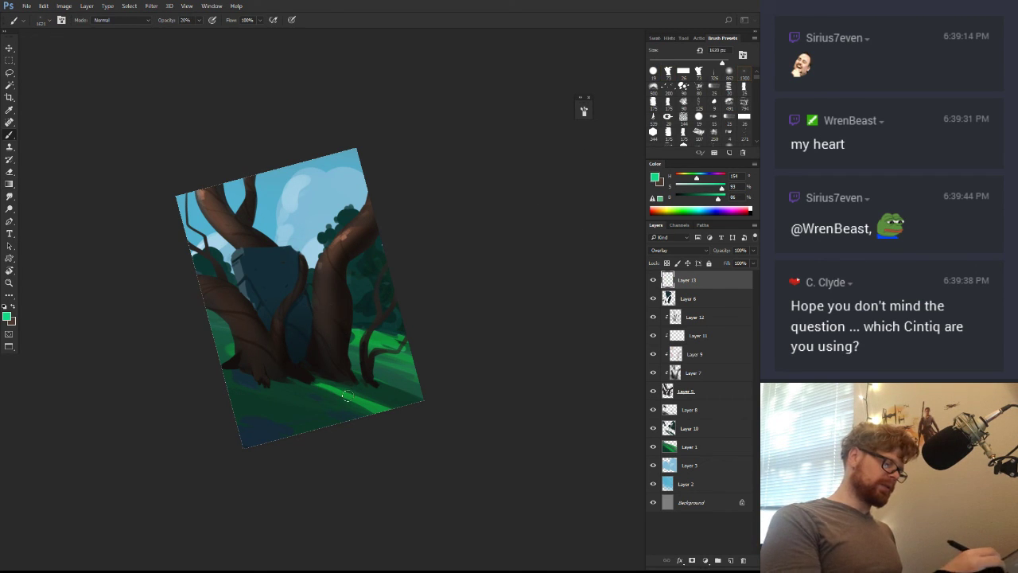
key(4)
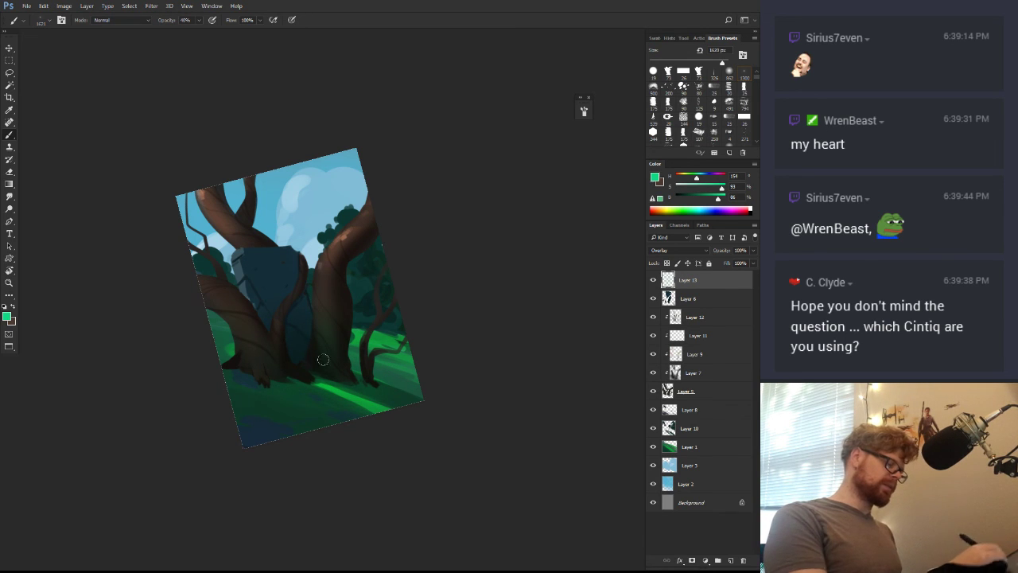
drag(346, 294, 345, 349)
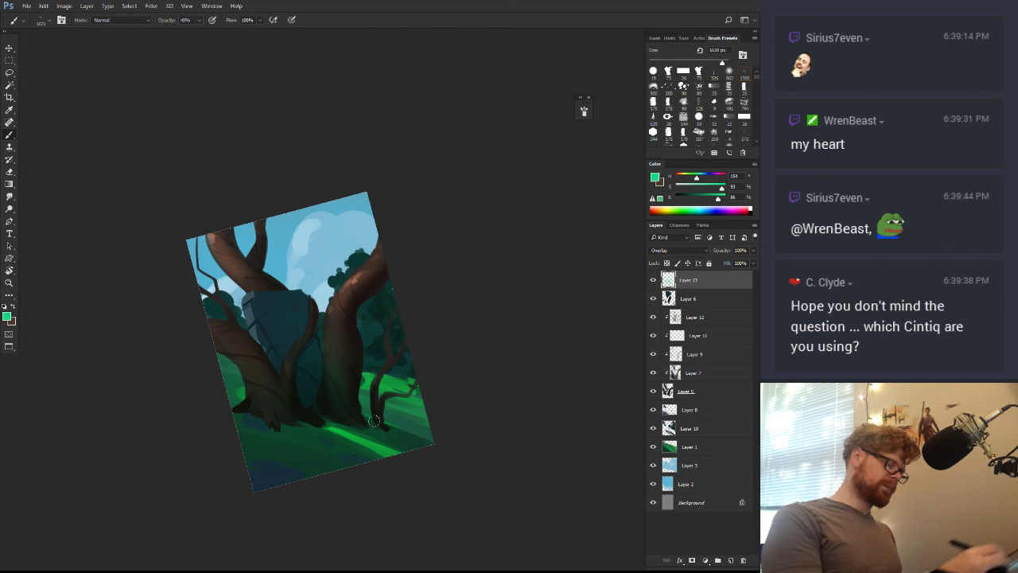
Fade the green glow on the thick trunk beside the slab with a large soft eraser
key(e)
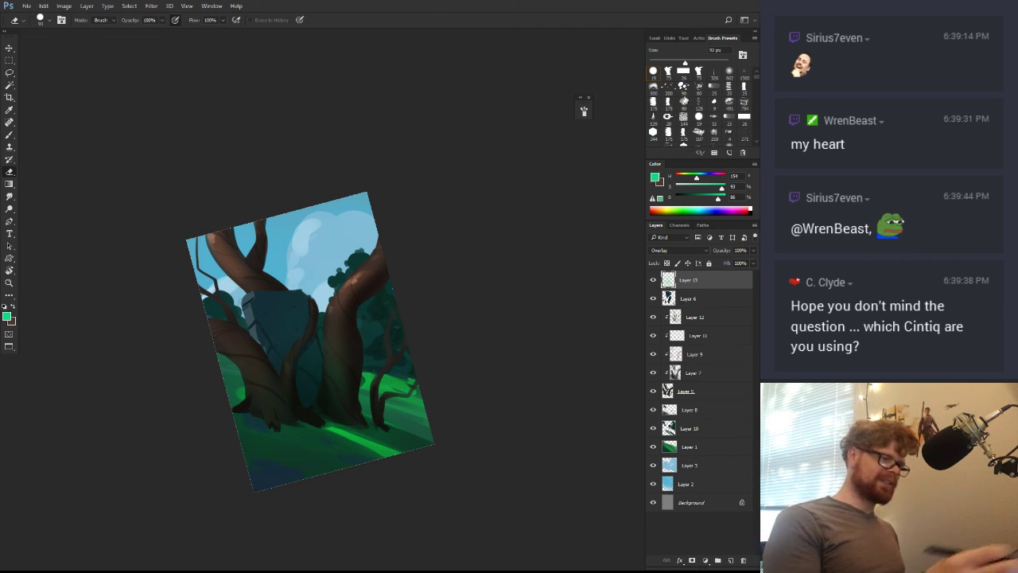
click(729, 72)
mouse_move(346, 363)
mouse_down()
mouse_move(357, 364)
mouse_move(343, 339)
mouse_up()
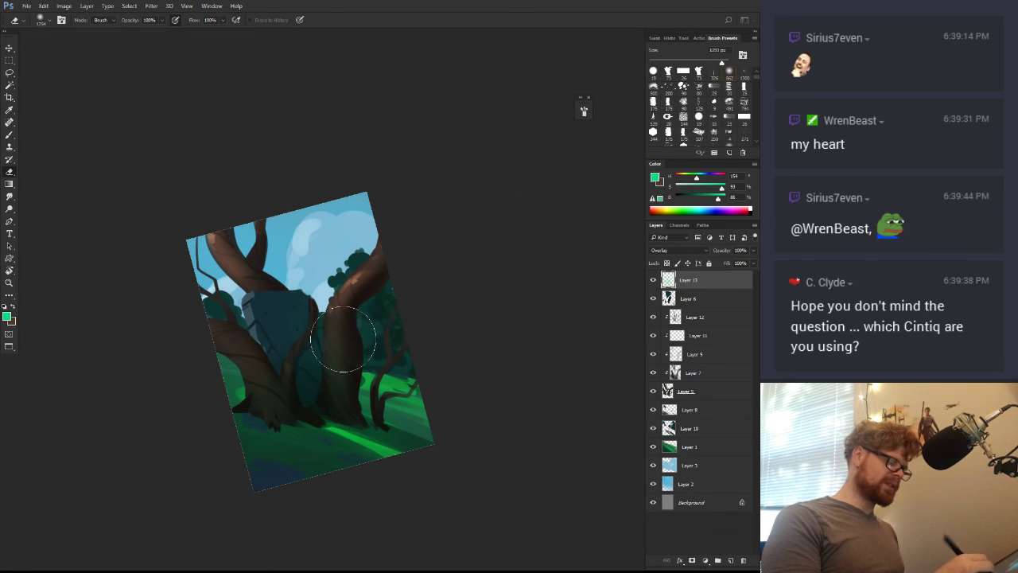
Straighten the canvas and add a new layer above the glow layer
key(b)
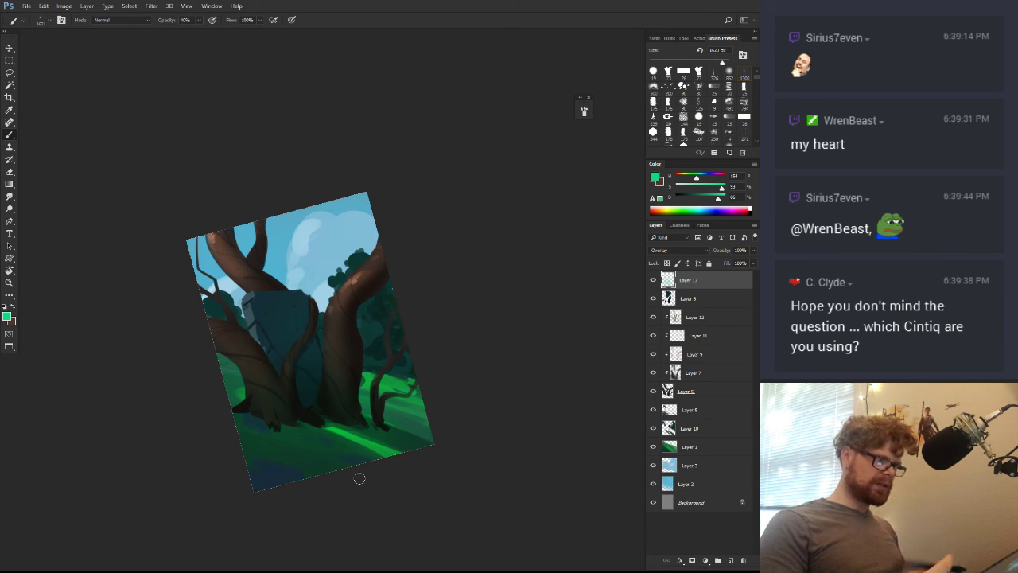
drag(383, 348, 403, 409)
key(r)
key(Escape)
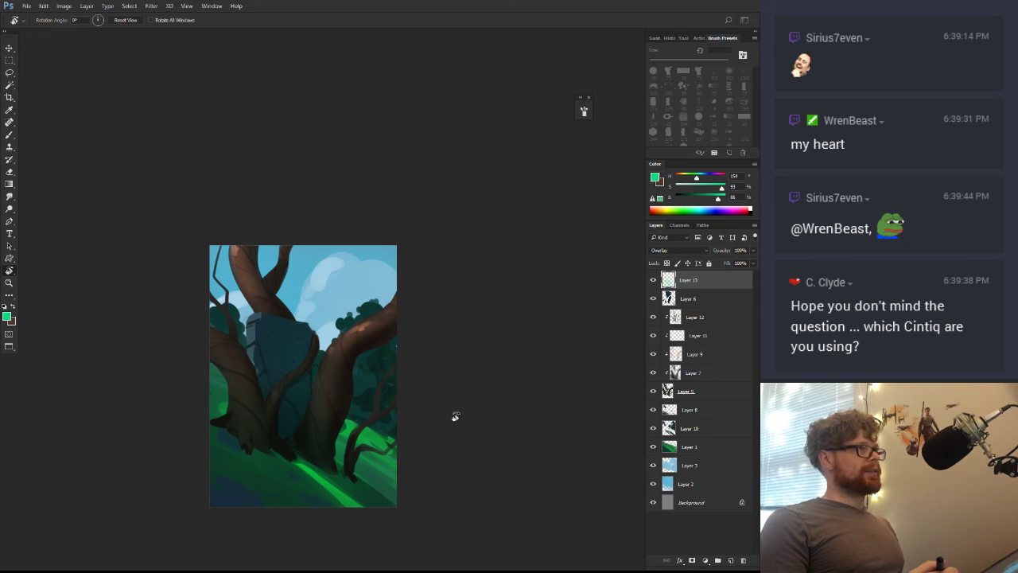
drag(490, 379, 461, 246)
key(z)
drag(361, 413, 408, 364)
drag(396, 399, 586, 288)
key(r)
click(729, 560)
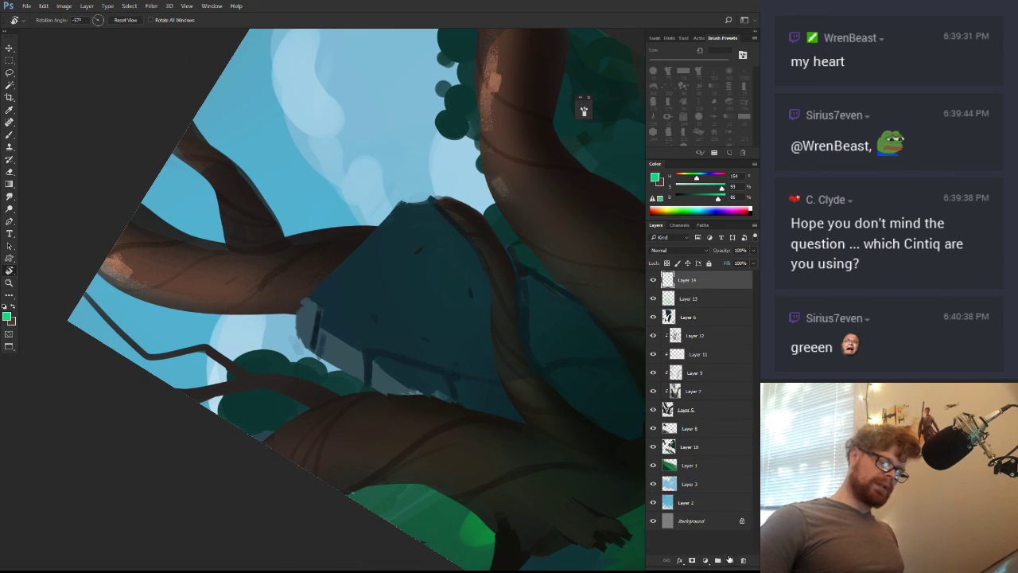
Return to the glow layer and paint more soft green between the bases of the trunks
drag(564, 362, 470, 485)
key(z)
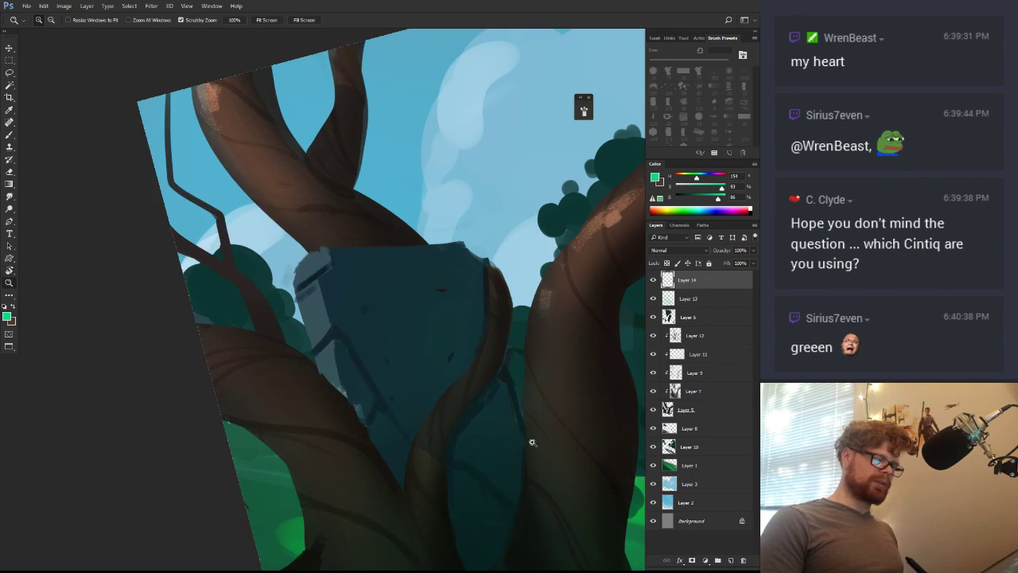
drag(534, 445, 424, 357)
key(r)
key(Escape)
key(alt+bracketleft)
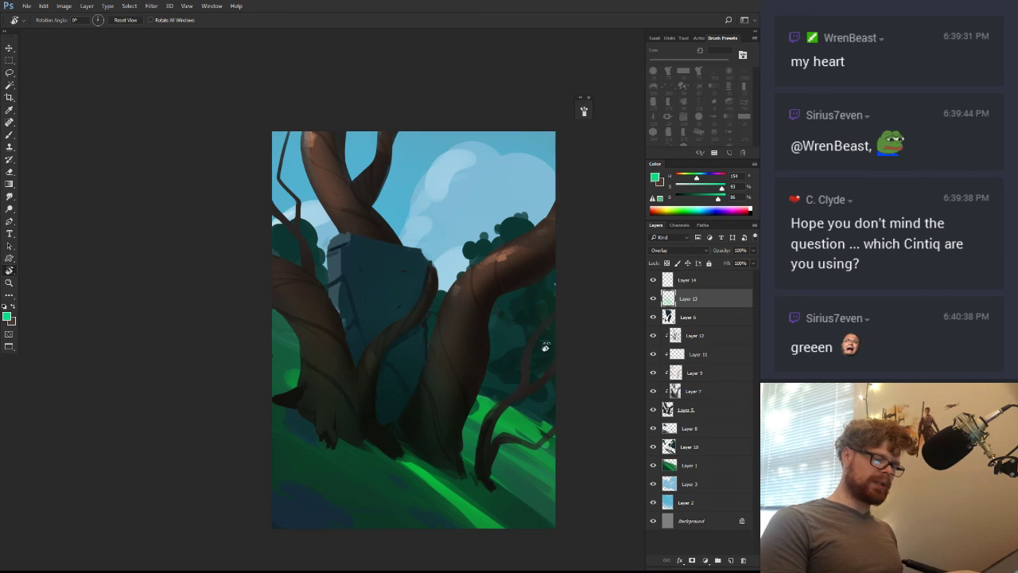
key(b)
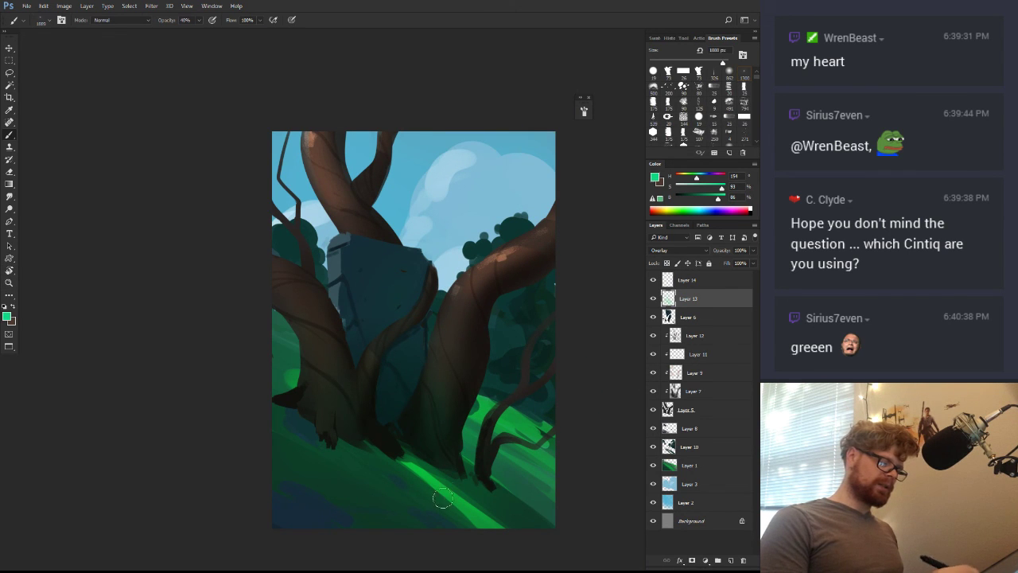
mouse_move(439, 398)
mouse_down()
mouse_move(358, 421)
mouse_move(409, 336)
mouse_move(412, 421)
mouse_up()
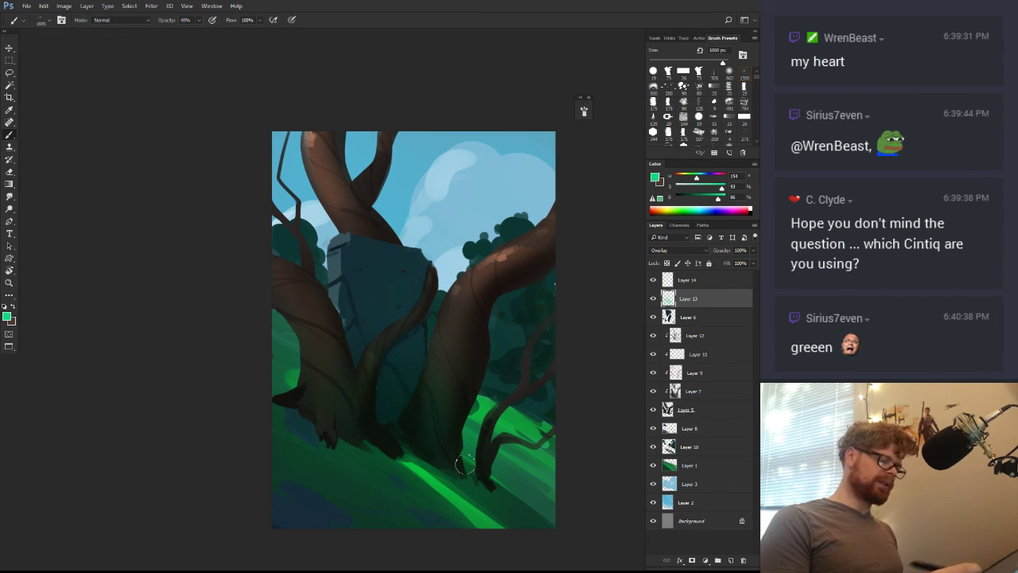
Sample a green from the grass, brighten it, and brush it softly over the lower trunks and roots
alt+click(452, 525)
drag(708, 198, 720, 199)
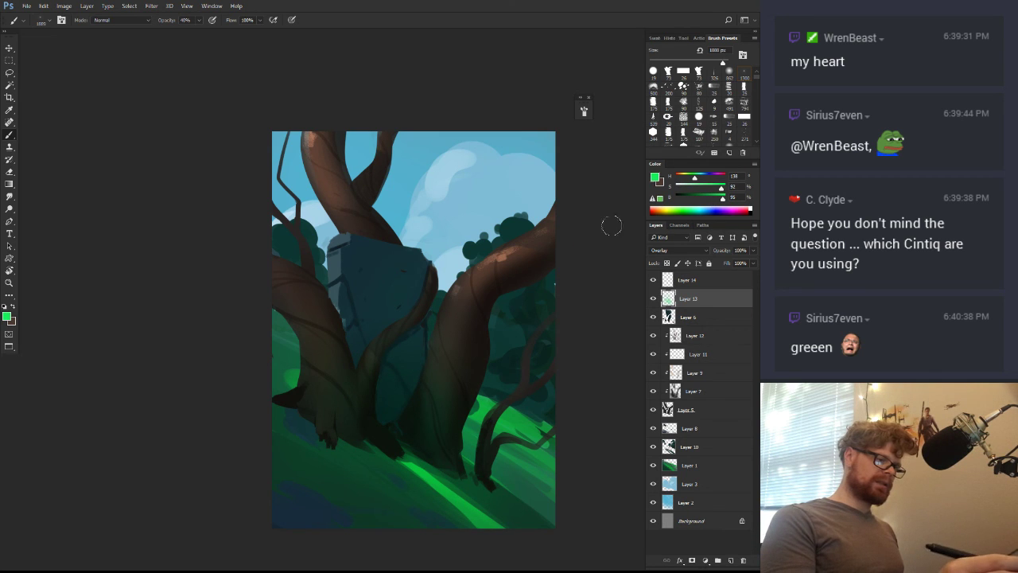
drag(432, 366, 373, 388)
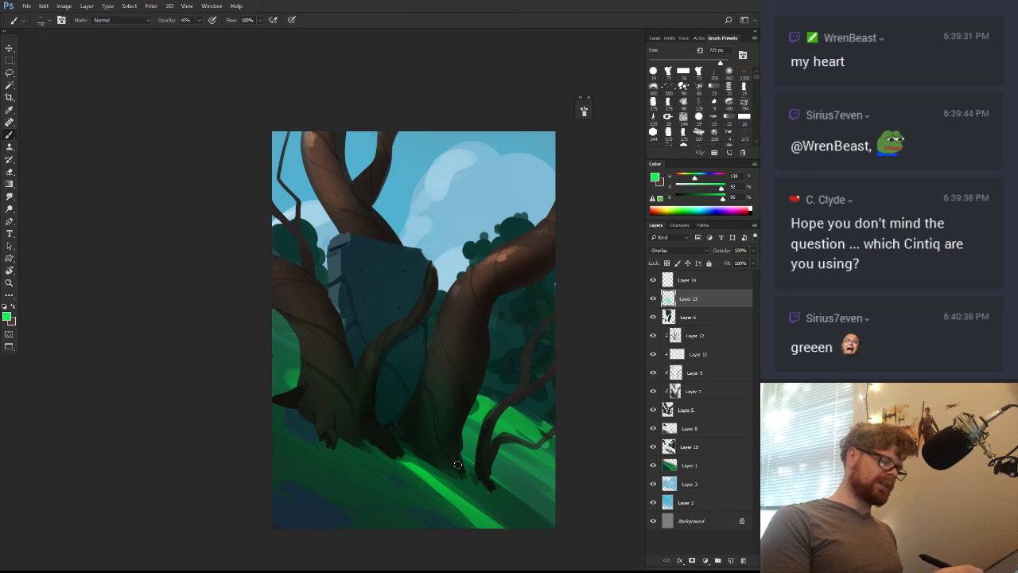
Examine the whole painting at different zoom levels and compare it with the glow layer hidden and shown
key(z)
drag(422, 462, 343, 517)
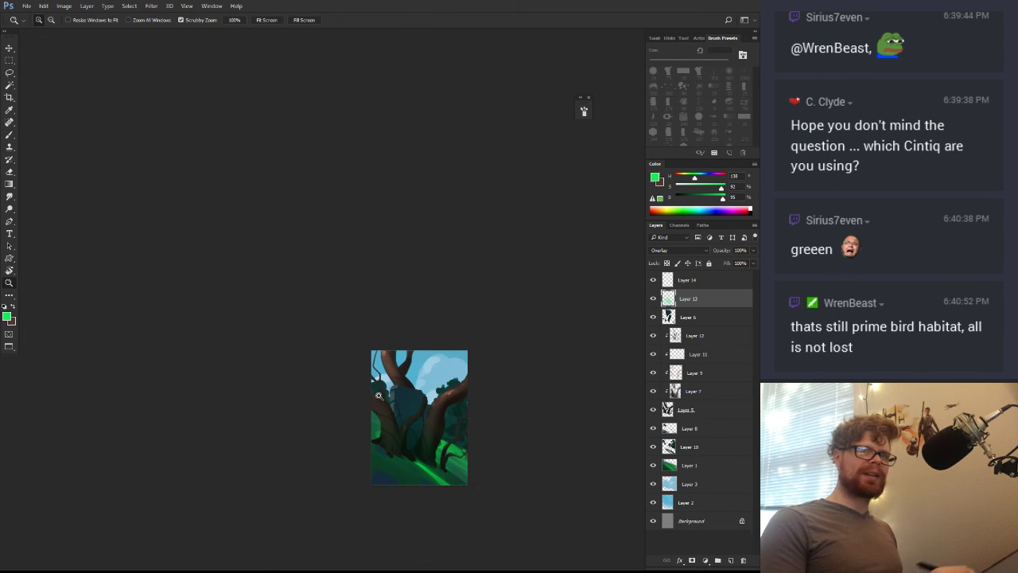
mouse_move(378, 395)
mouse_down()
mouse_move(452, 412)
mouse_move(373, 368)
mouse_up()
key(b)
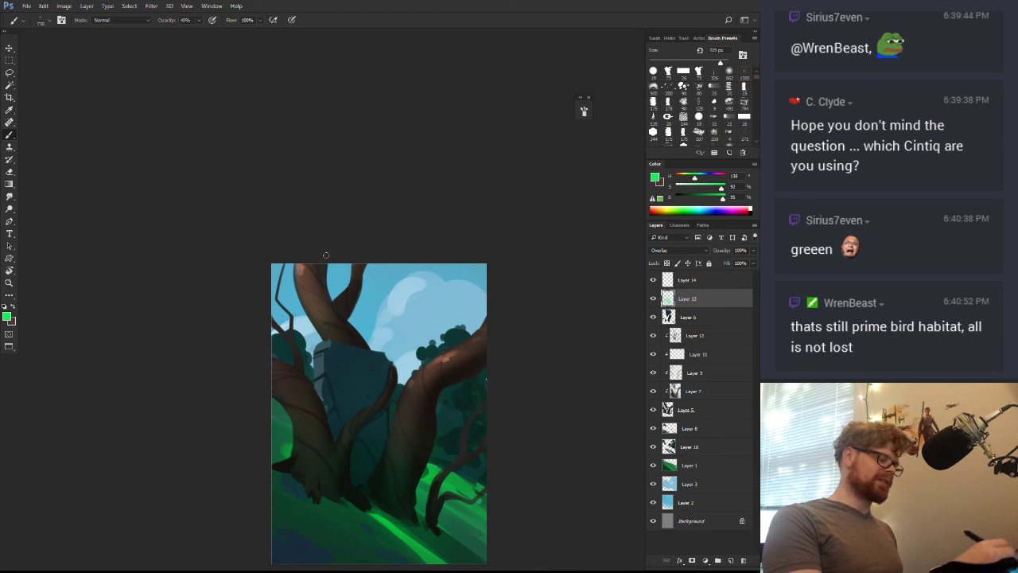
key(z)
drag(438, 409, 480, 389)
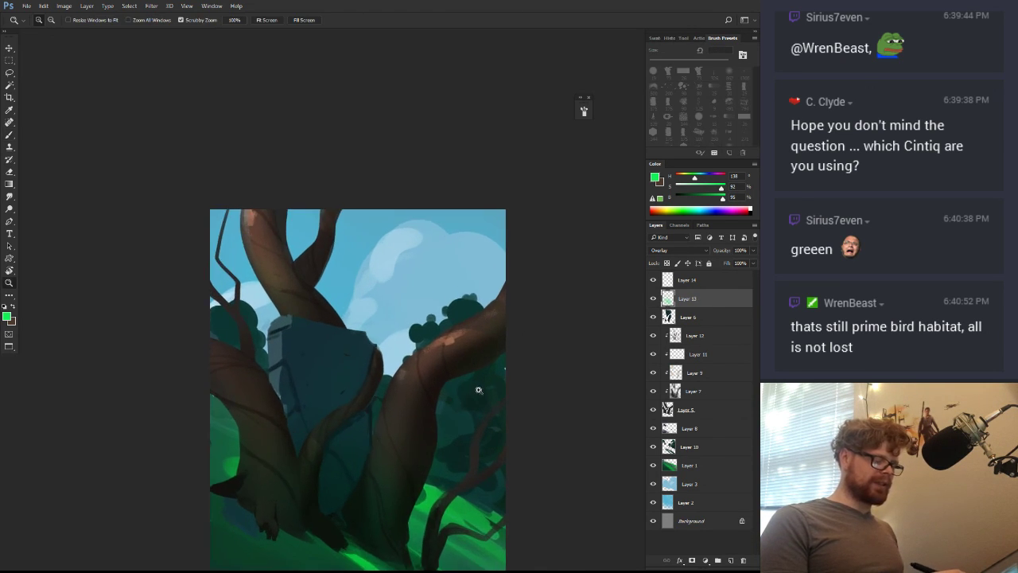
drag(493, 433, 475, 305)
key(b)
key(r)
click(513, 363)
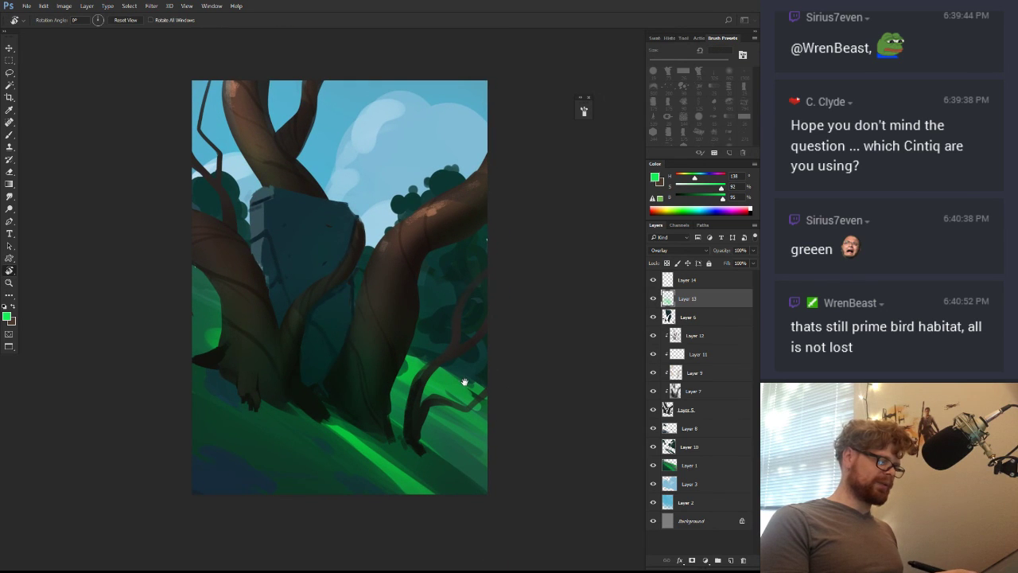
drag(467, 374, 487, 390)
click(653, 299)
click(653, 299)
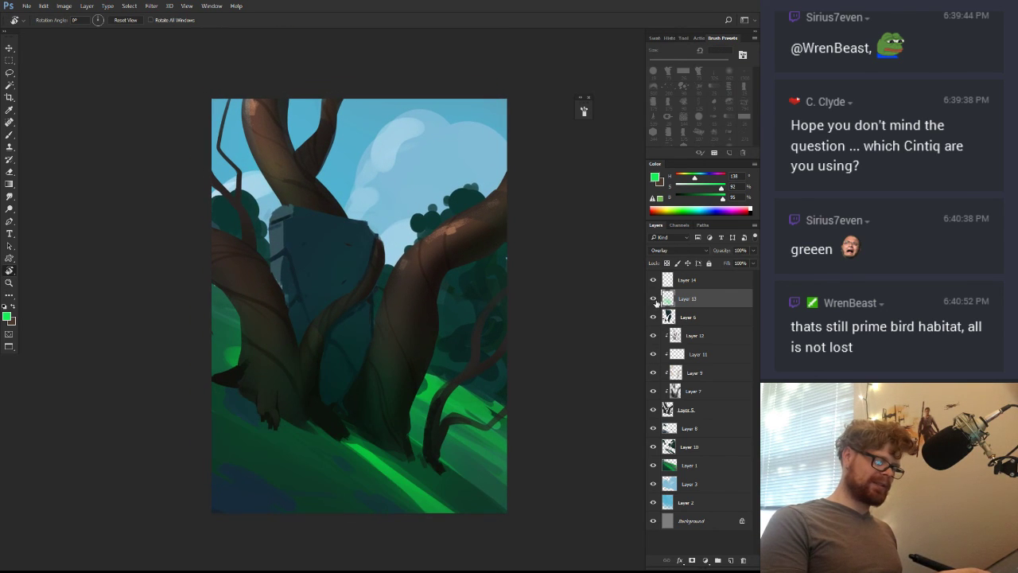
Lower the glow layer's opacity and add a new layer directly above it
click(753, 263)
drag(737, 276, 731, 276)
drag(460, 381, 415, 382)
drag(452, 370, 600, 291)
click(730, 559)
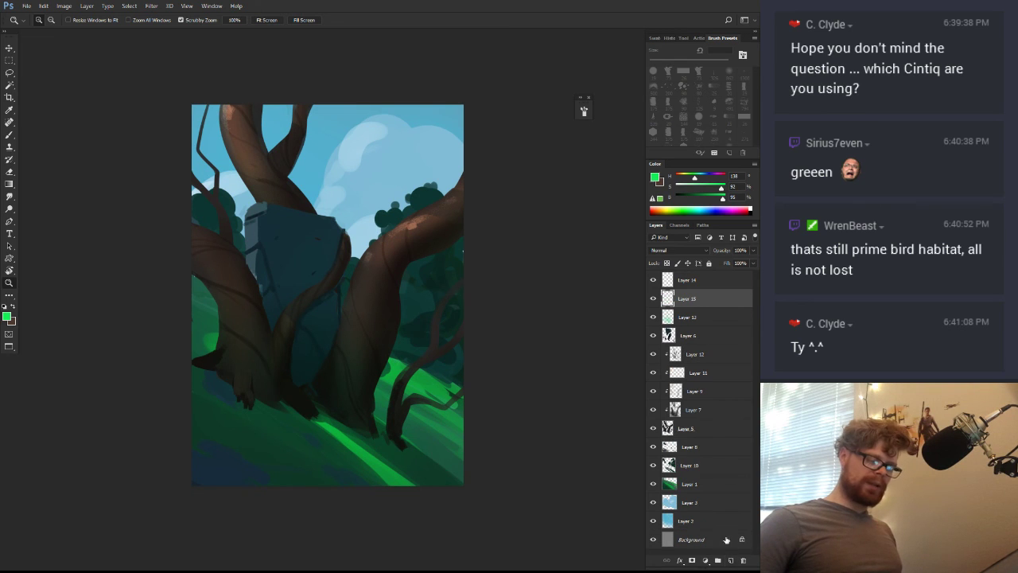
alt+click(495, 472)
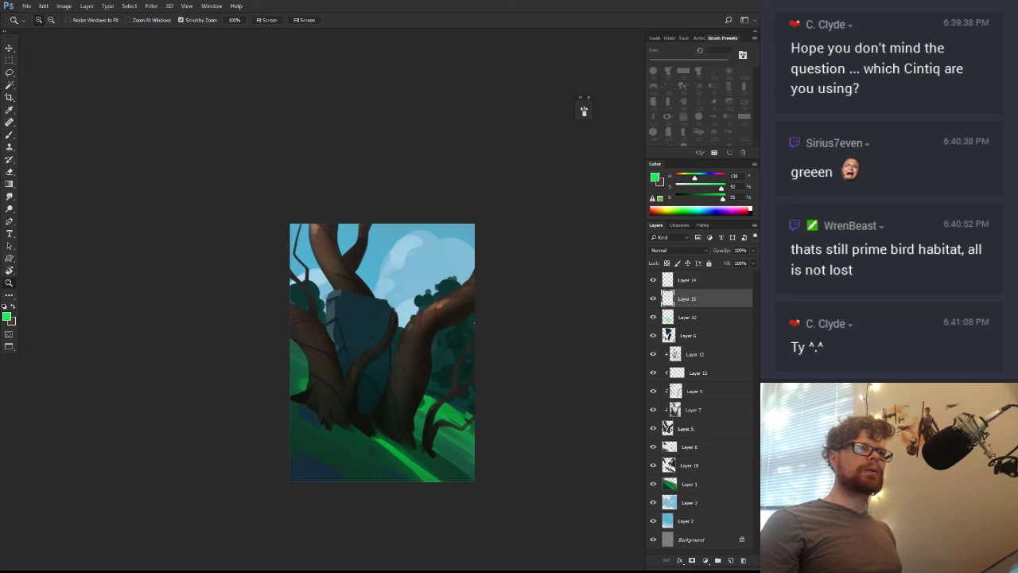
On the topmost layer, paint over the broken root stub with a textured brush, using a sampled dark green at 22% brightness
key(alt+])
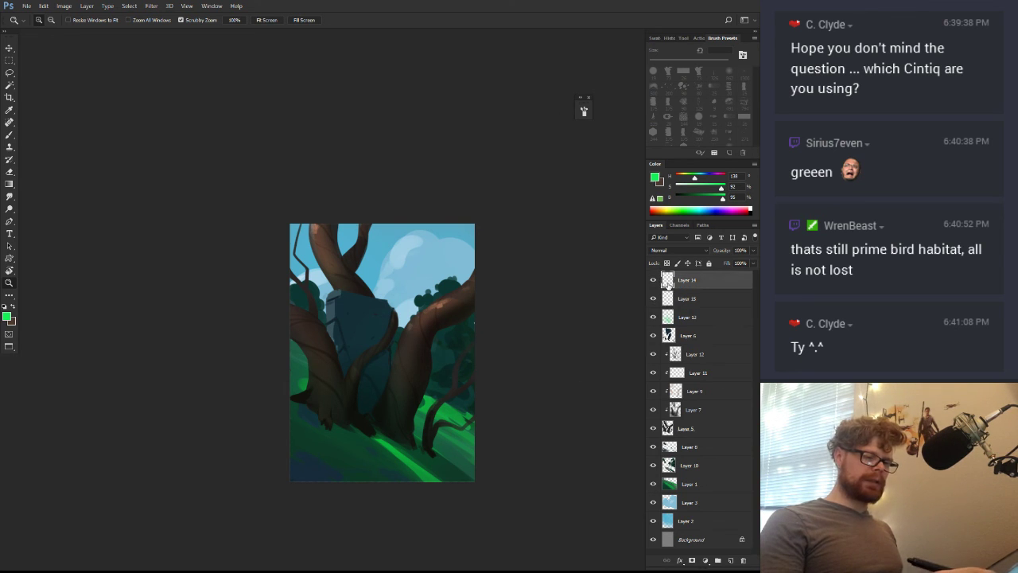
key(b)
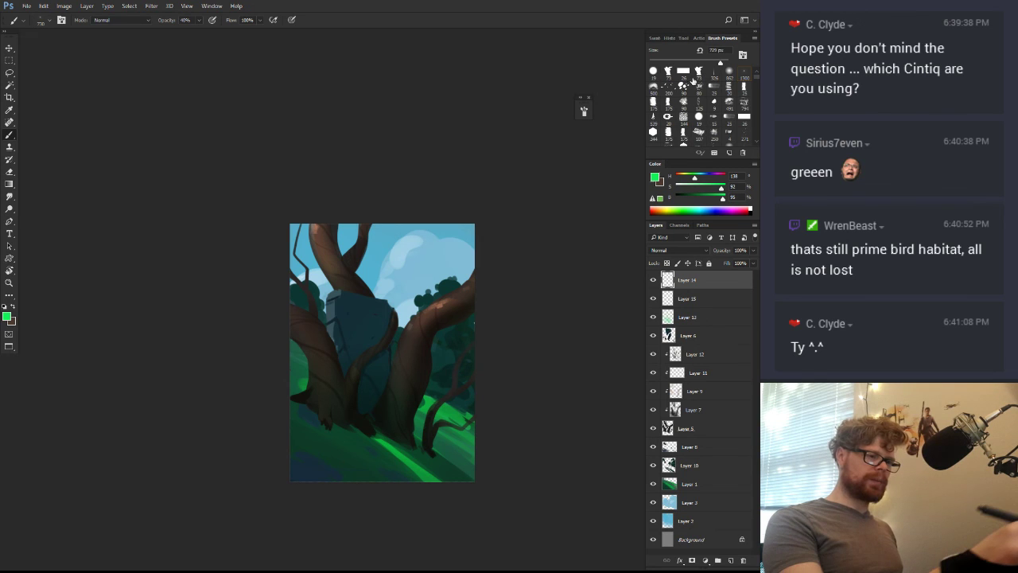
click(670, 72)
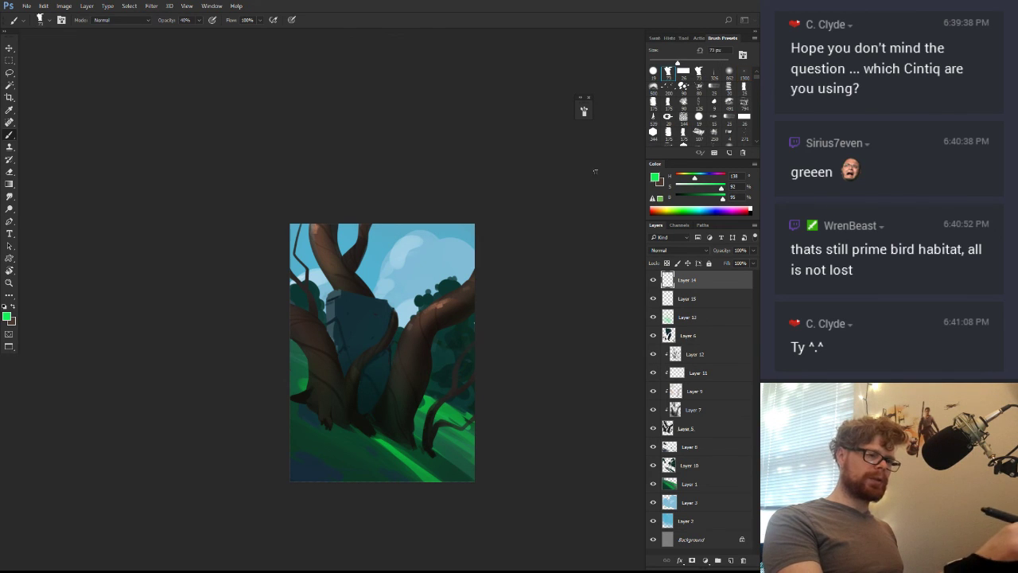
alt+click(348, 464)
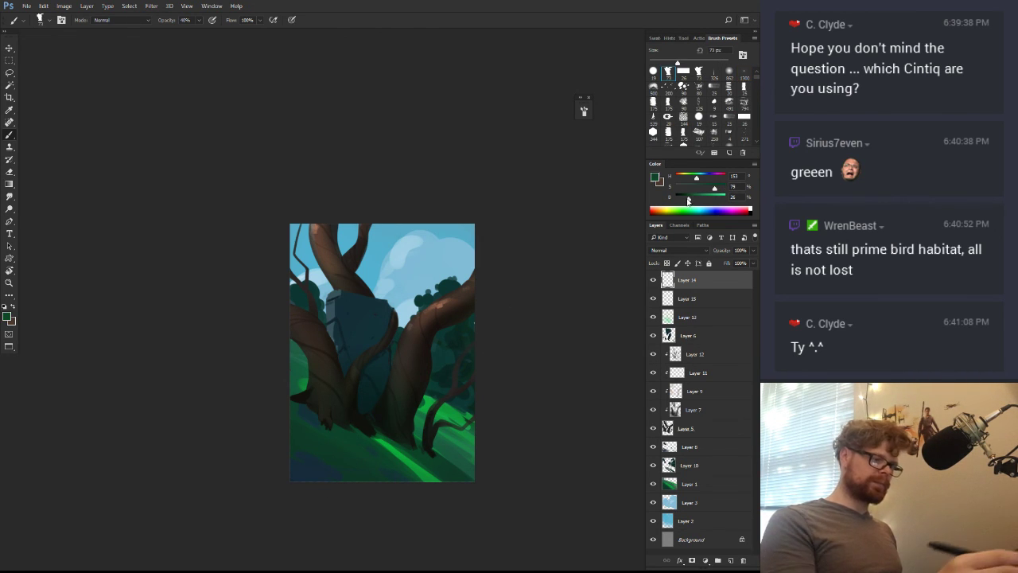
drag(689, 199, 686, 199)
drag(287, 396, 305, 390)
mouse_move(311, 392)
mouse_down()
mouse_move(324, 393)
mouse_move(294, 389)
mouse_up()
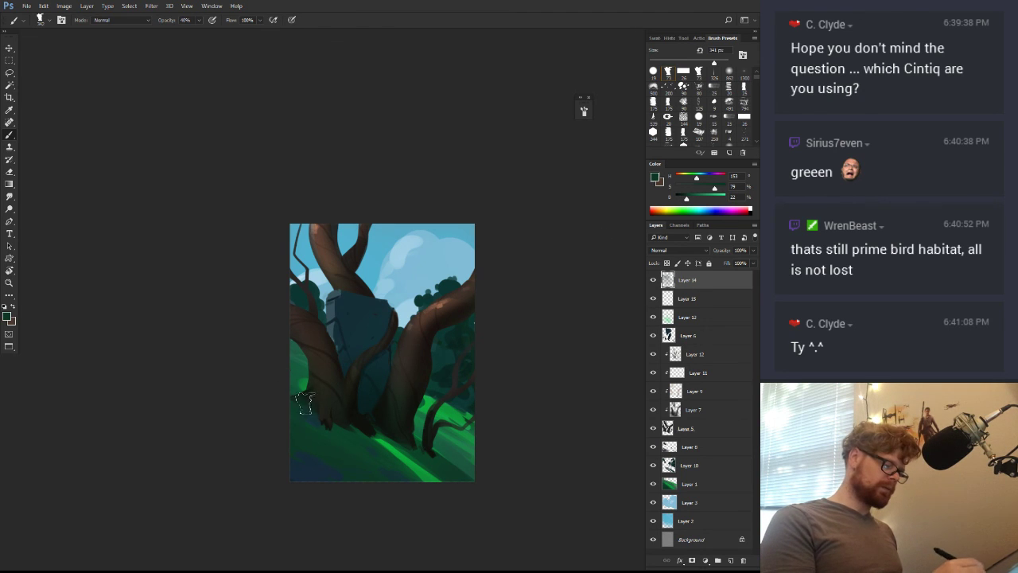
Set the brush to 100% opacity and paint dark green grass over the root bases and the shaded ground
key(0)
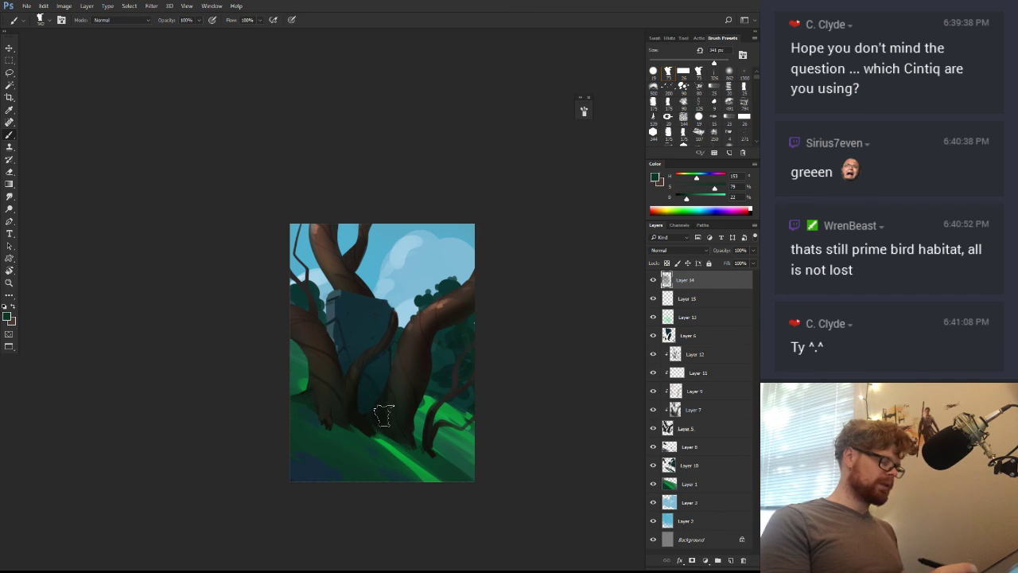
mouse_move(374, 416)
mouse_down()
mouse_move(365, 427)
mouse_move(466, 396)
mouse_up()
key(r)
drag(451, 444, 496, 414)
mouse_move(427, 369)
mouse_down()
mouse_move(414, 371)
mouse_move(434, 358)
mouse_move(391, 368)
mouse_move(509, 361)
mouse_up()
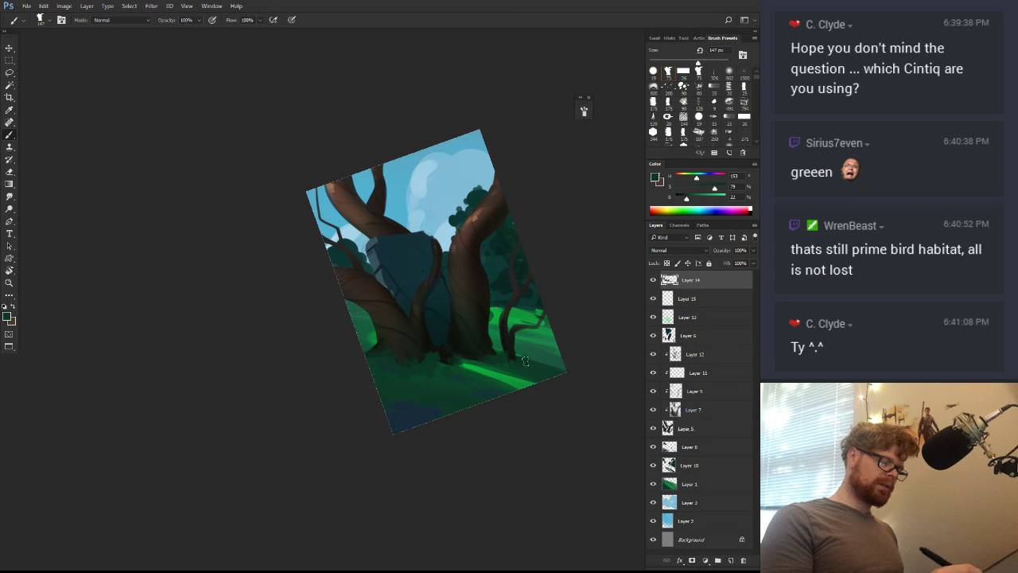
key(r)
key(Escape)
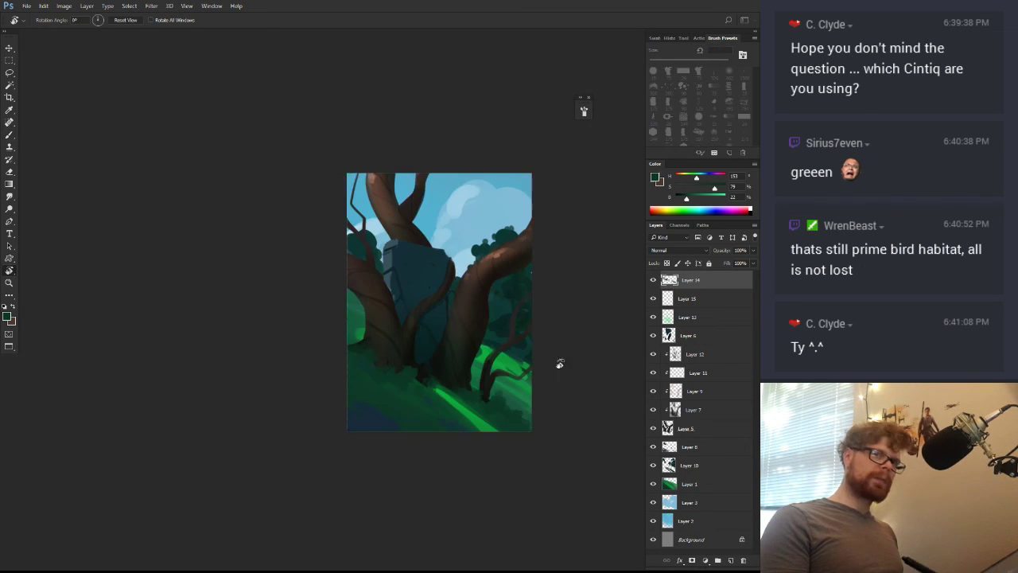
alt+right_click(447, 389)
drag(439, 396, 444, 397)
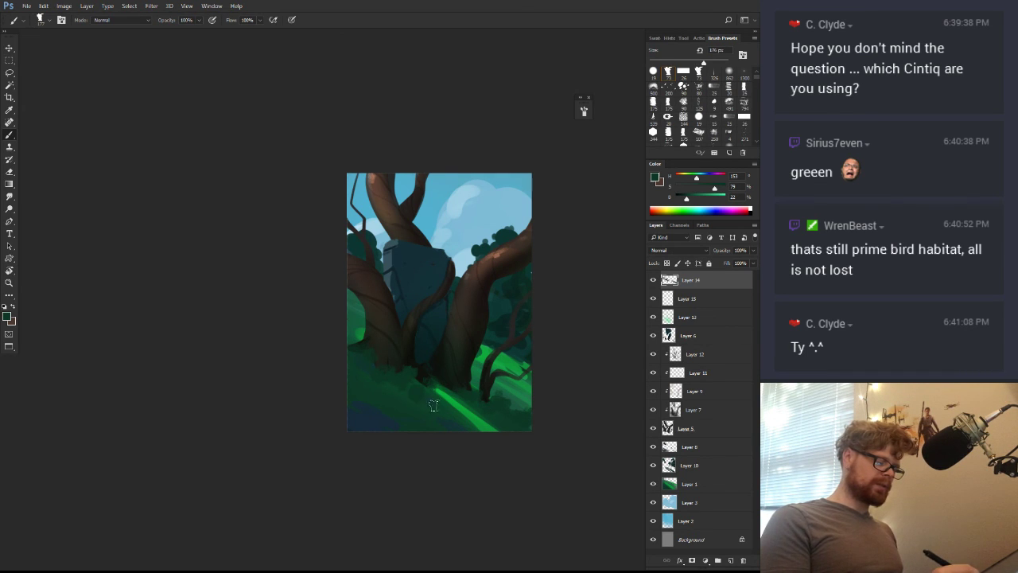
Brush a muted patch across the bright grass streak, using hue 90°, saturation 13% and brightness 31%
key(r)
mouse_move(450, 448)
mouse_down()
mouse_move(539, 377)
mouse_move(512, 345)
mouse_move(498, 377)
mouse_up()
key(b)
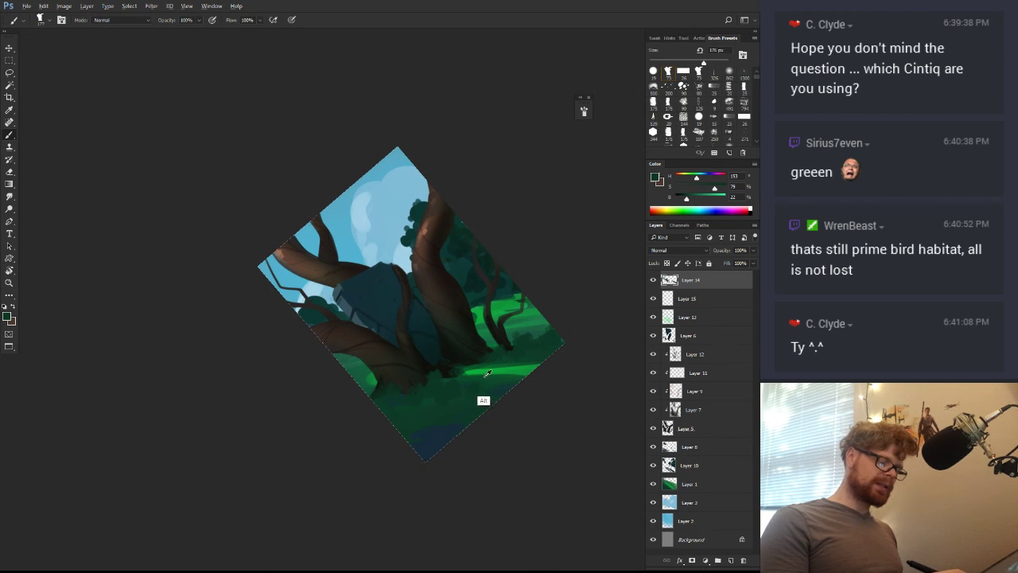
alt+click(485, 375)
click(683, 189)
drag(696, 181, 688, 180)
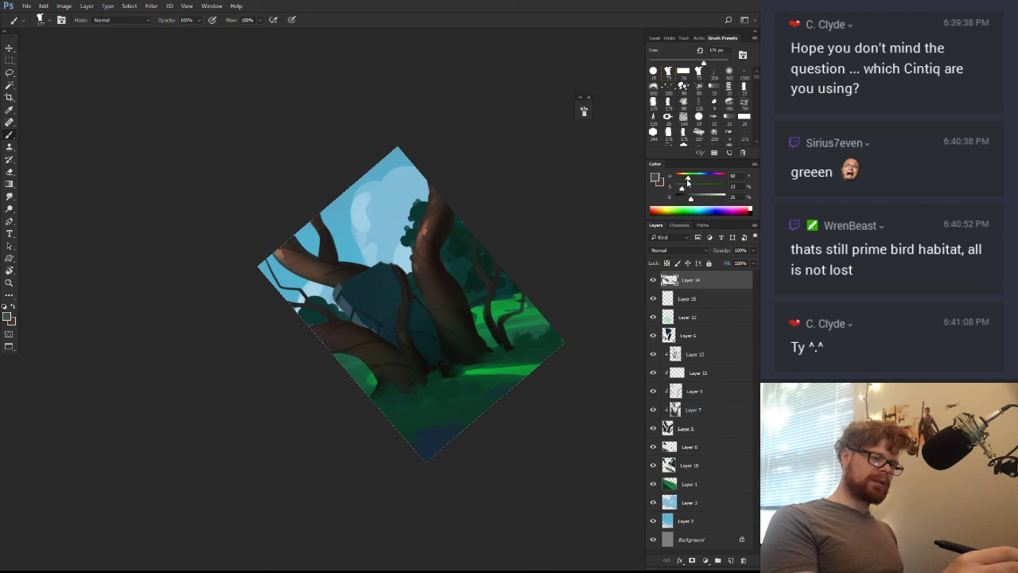
drag(494, 373, 516, 363)
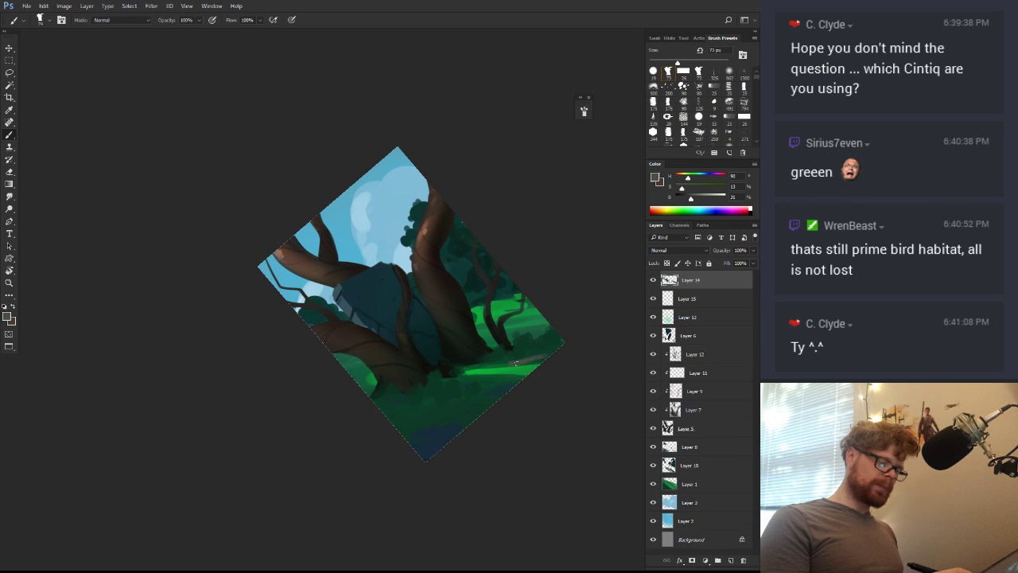
Change the colour to hue 242° and saturation 14%, and paint purple-grey patches across the ground
click(683, 188)
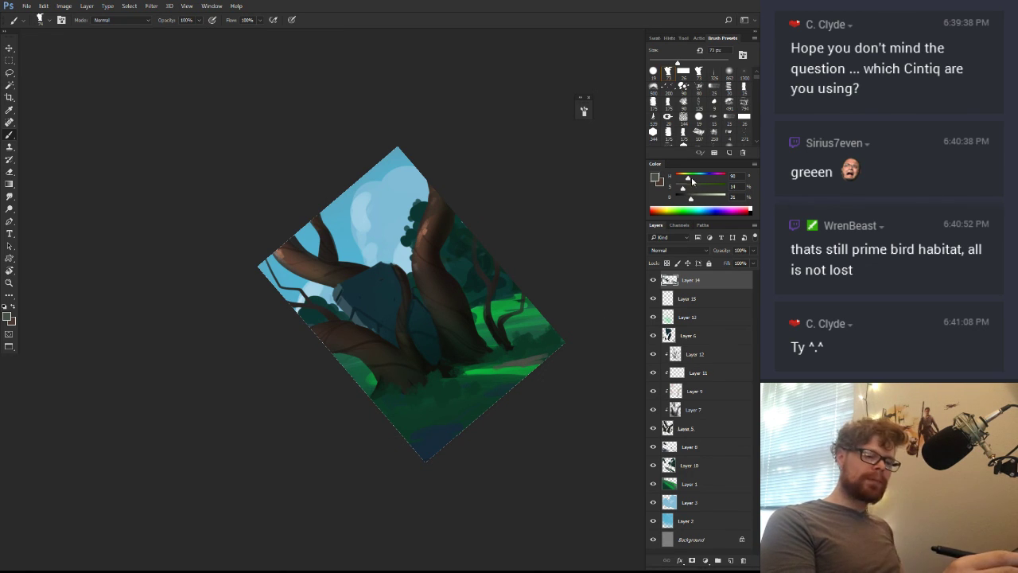
click(690, 179)
drag(697, 179, 709, 179)
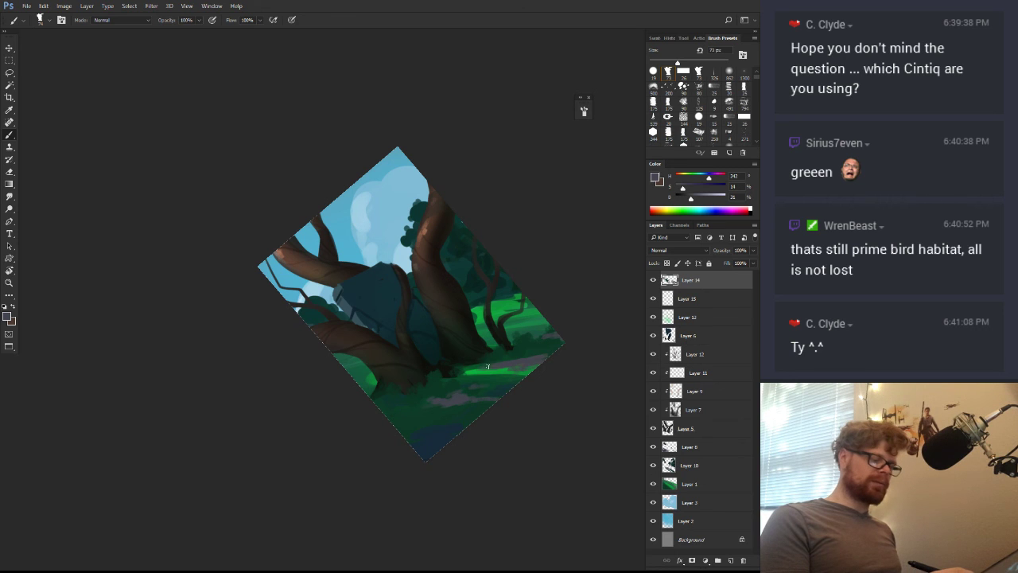
mouse_move(541, 348)
mouse_down()
mouse_move(529, 422)
mouse_move(265, 288)
mouse_move(387, 405)
mouse_move(472, 223)
mouse_move(501, 318)
mouse_up()
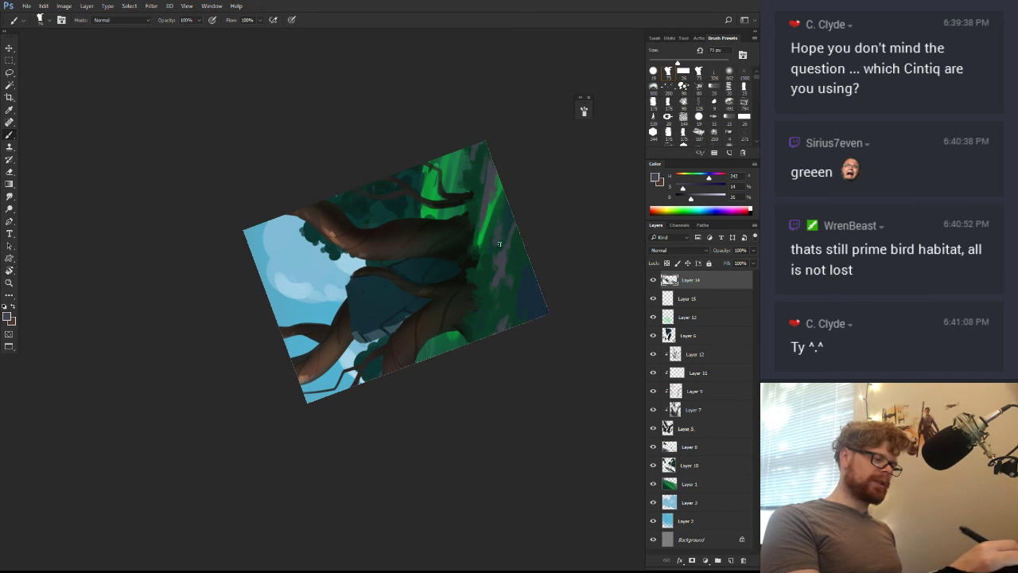
drag(681, 189, 675, 189)
mouse_move(499, 238)
mouse_down()
mouse_move(506, 221)
mouse_move(519, 237)
mouse_up()
key(ctrl+z)
Paint a light peach highlight over the purple-grey patch beside the bright streak, at 90% brightness and 22% saturation
alt+click(498, 268)
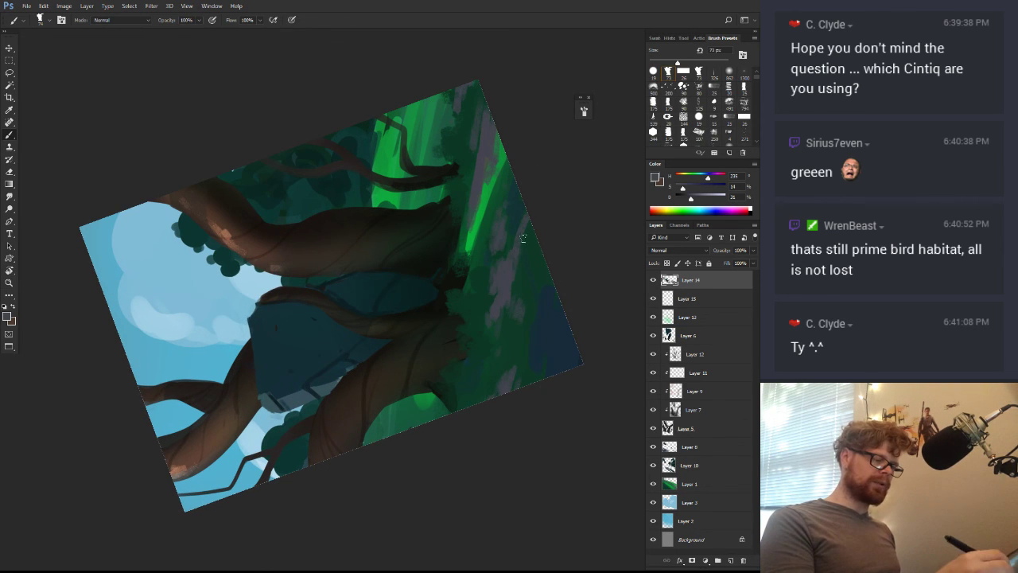
scroll(466, 268, up, 4)
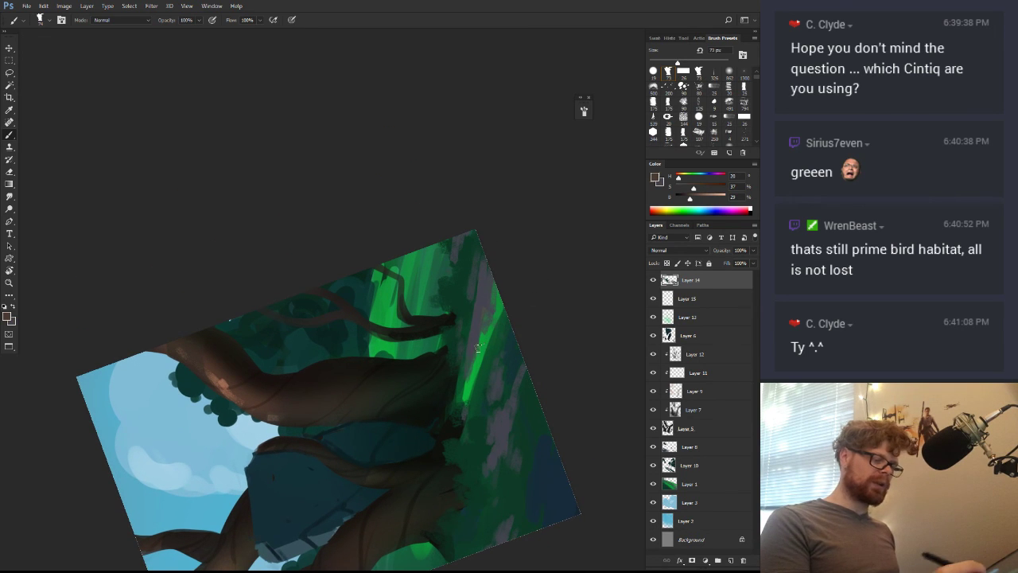
drag(690, 198, 717, 199)
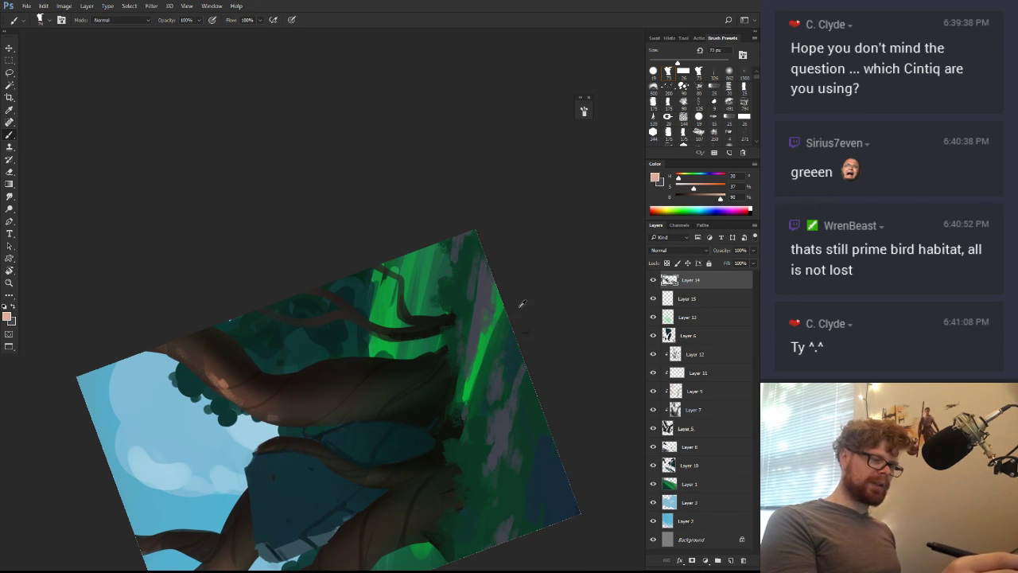
mouse_move(499, 335)
mouse_down()
mouse_move(473, 364)
mouse_move(479, 335)
mouse_up()
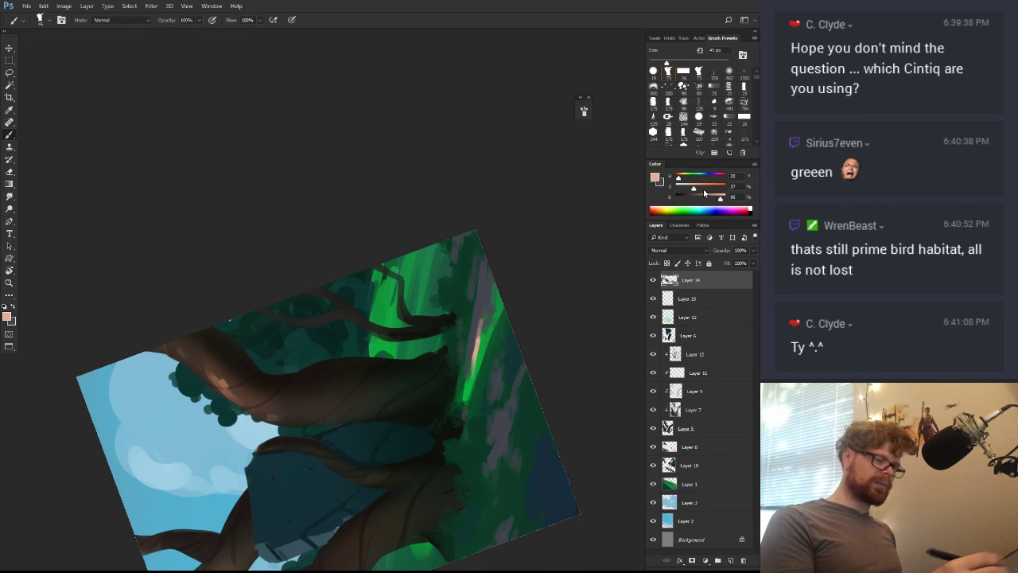
drag(694, 189, 687, 191)
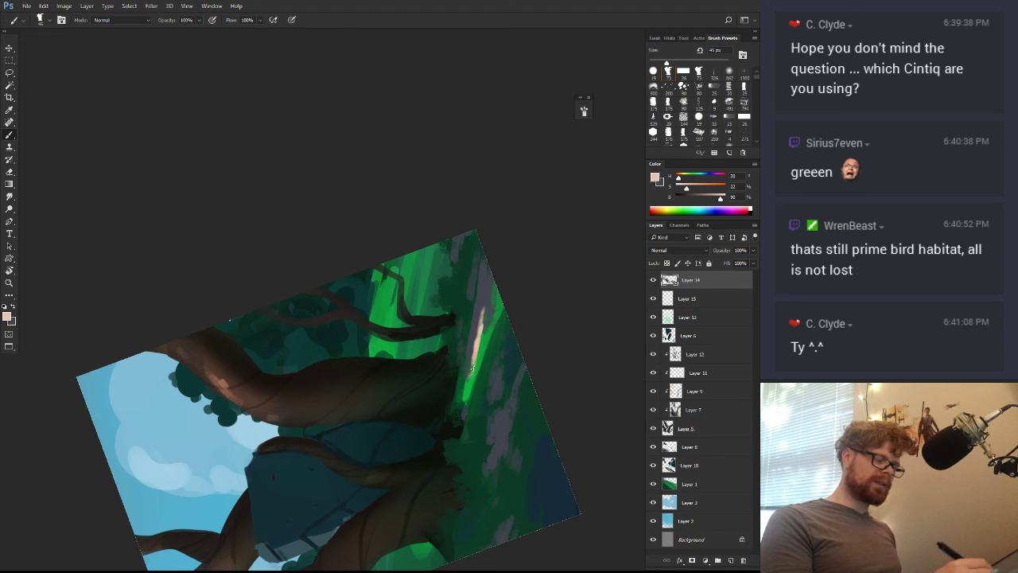
drag(481, 338, 476, 349)
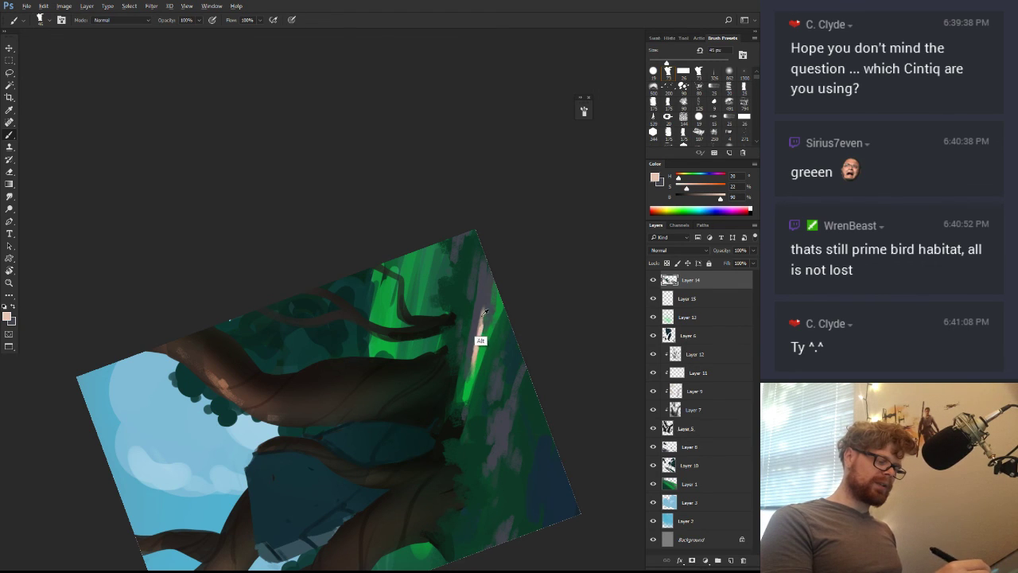
Blend the peach highlight into the surrounding patch with sampled purple-grey and muted tan strokes
alt+click(480, 331)
alt+click(478, 329)
drag(483, 309, 481, 322)
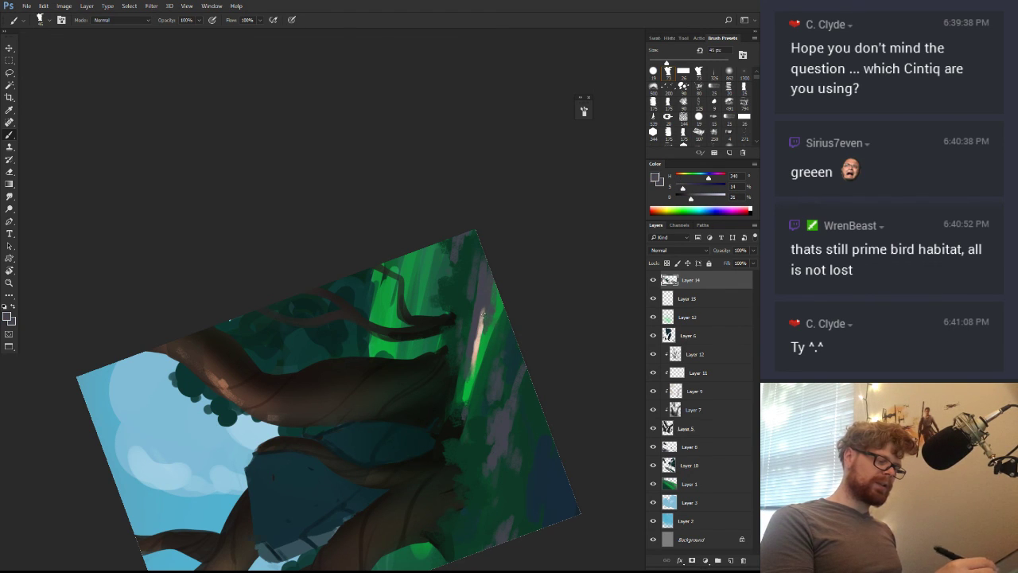
alt+click(477, 342)
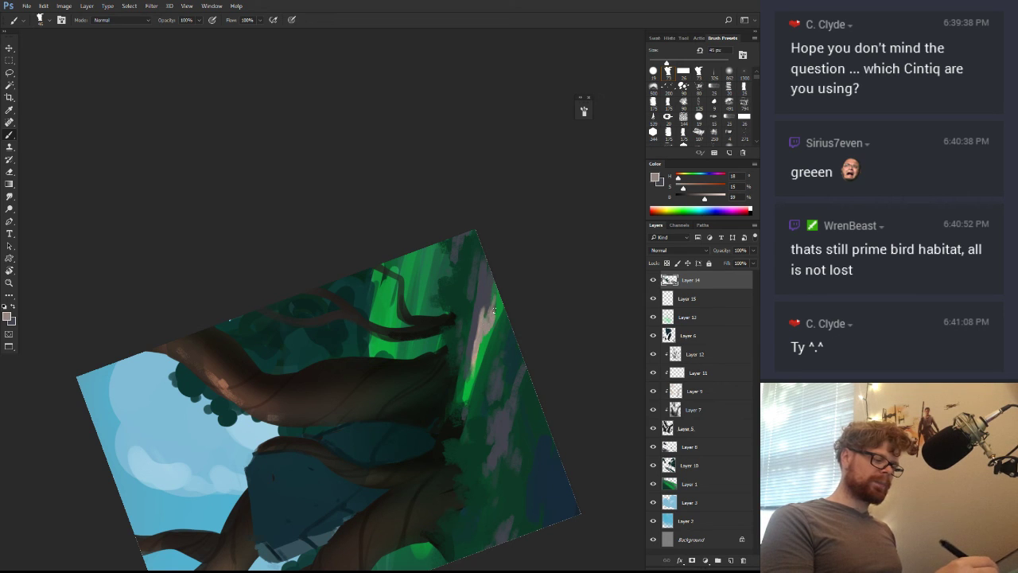
key(r)
drag(480, 340, 311, 462)
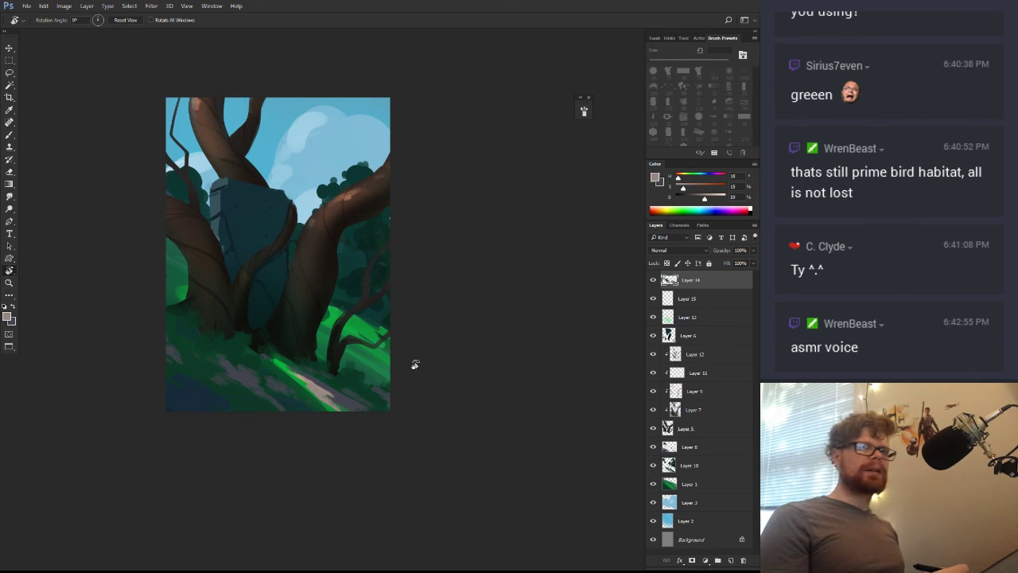
Dab the muted tan as small light spots along the path patch, near the thin tree and on the grass behind the thick trunk
drag(510, 356, 452, 206)
key(z)
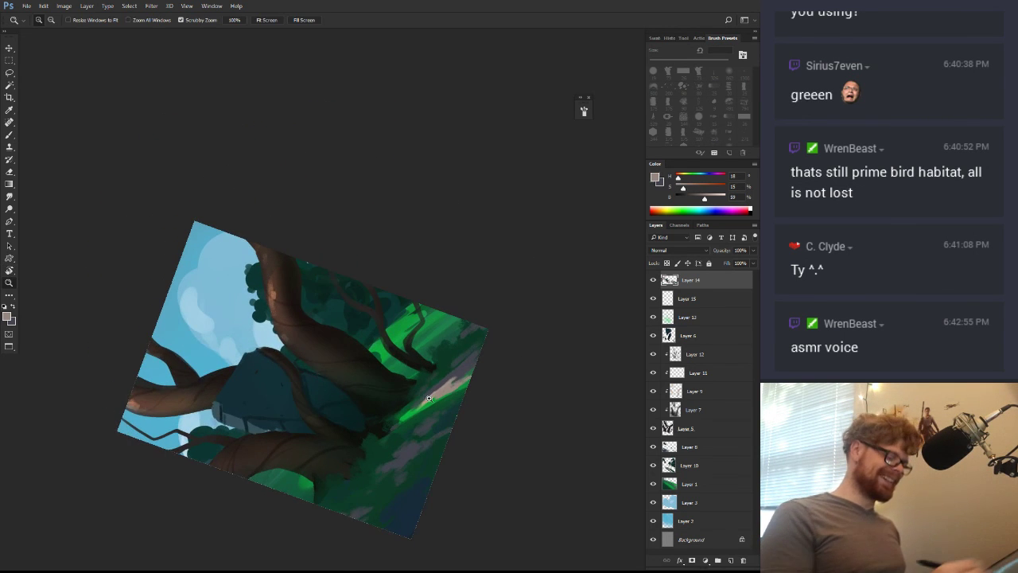
drag(426, 386, 458, 388)
key(space)
drag(458, 387, 481, 337)
key(b)
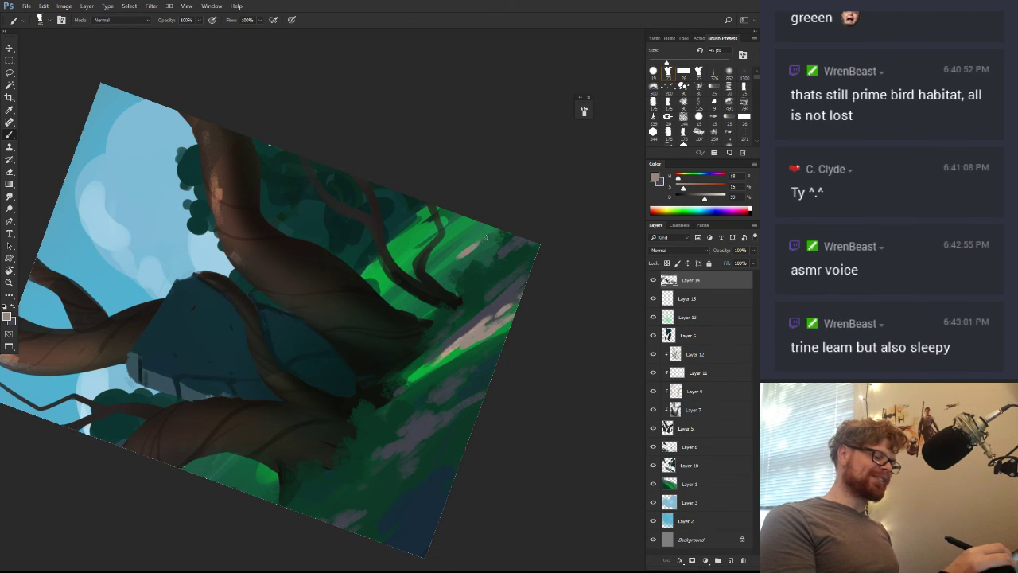
mouse_move(468, 282)
mouse_down()
mouse_move(472, 349)
mouse_move(459, 348)
mouse_move(489, 311)
mouse_up()
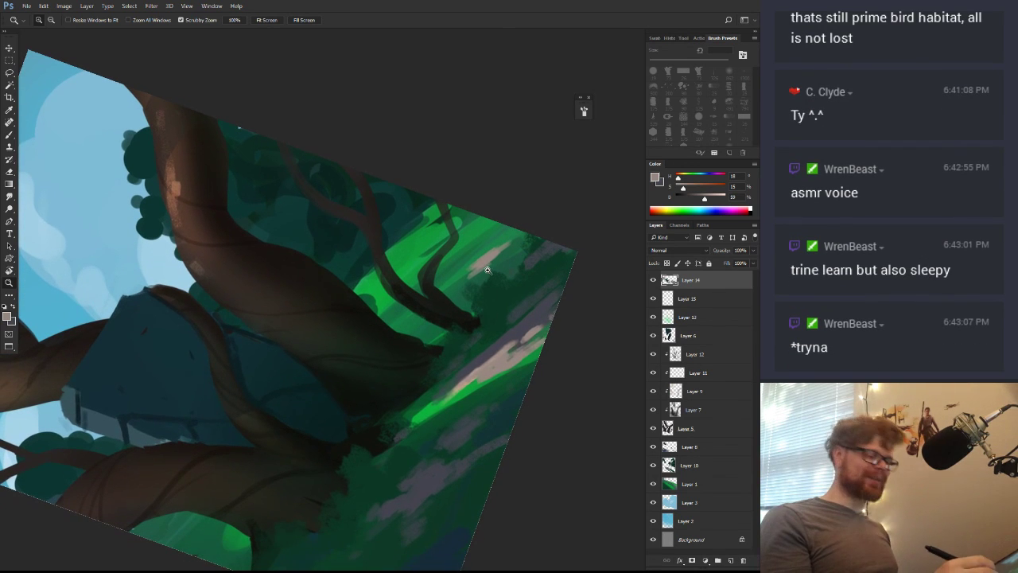
drag(509, 233, 495, 240)
drag(547, 261, 491, 342)
mouse_move(491, 348)
mouse_down()
mouse_move(519, 357)
mouse_move(485, 319)
mouse_up()
click(452, 322)
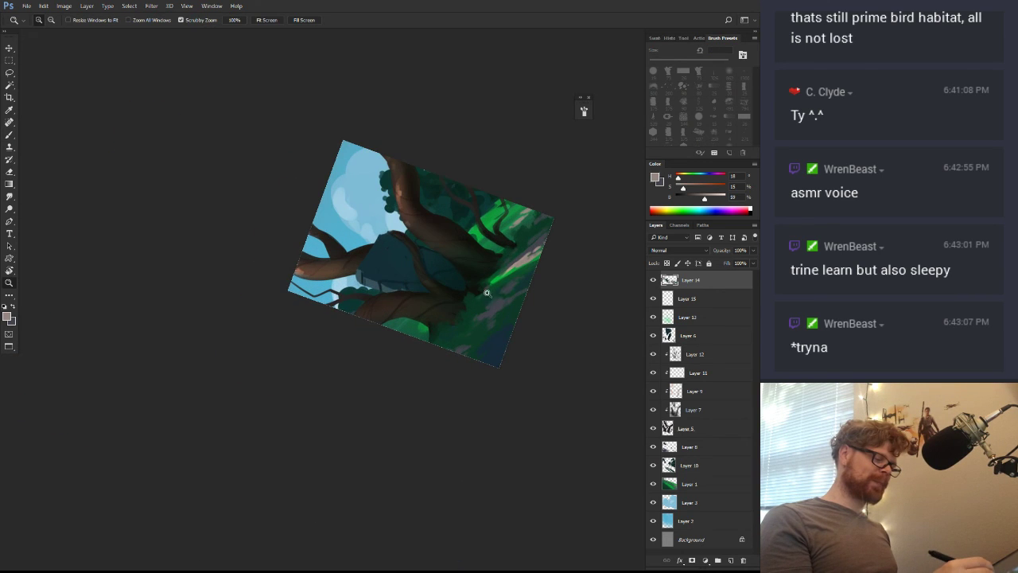
key(b)
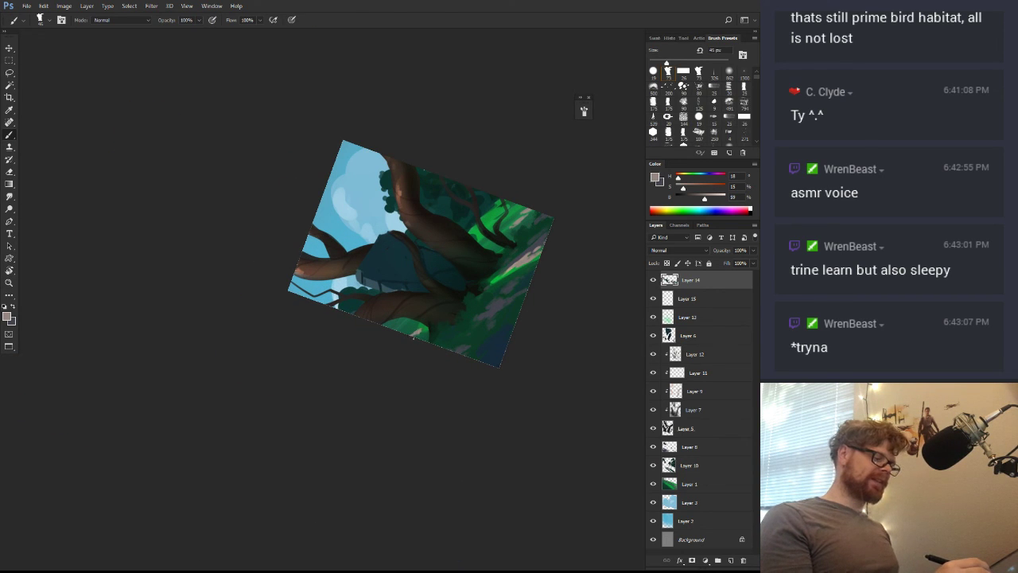
Turn the view upright and compare the painting mirrored and unmirrored, leaving the canvas flipped horizontally
key(r)
drag(415, 336, 397, 482)
drag(556, 369, 514, 317)
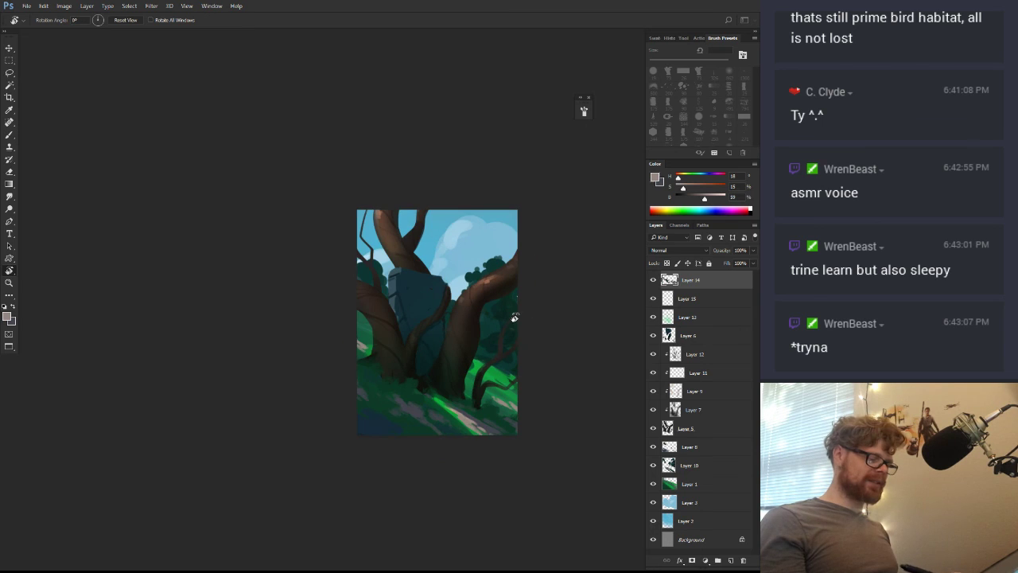
key(ctrl+shift+h)
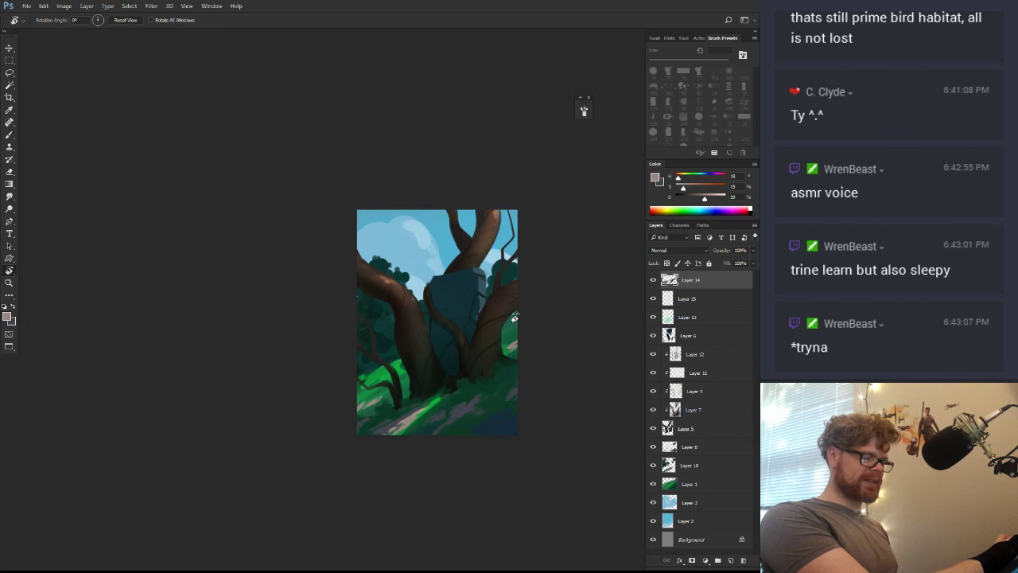
key(ctrl+shift+h)
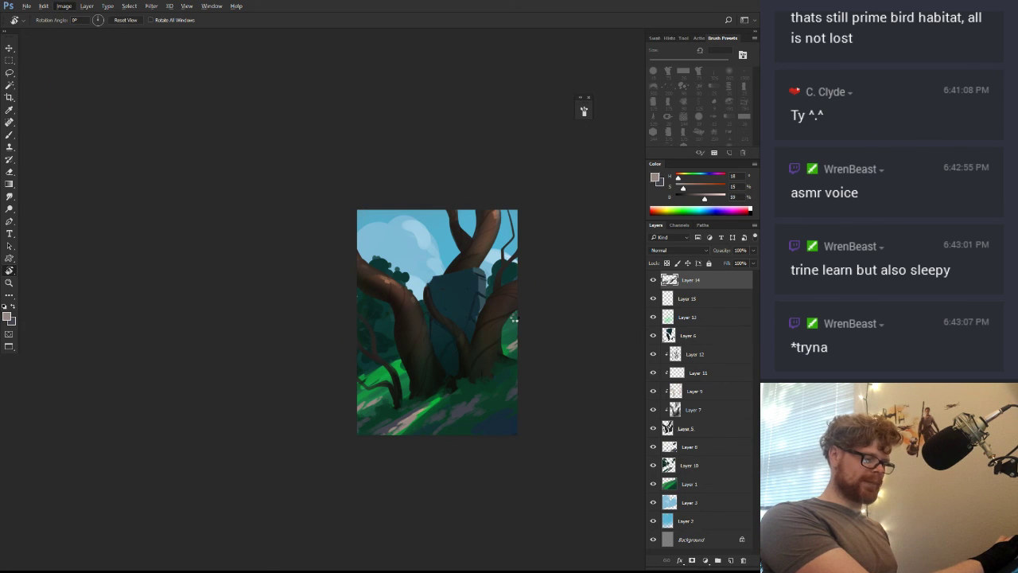
key(h)
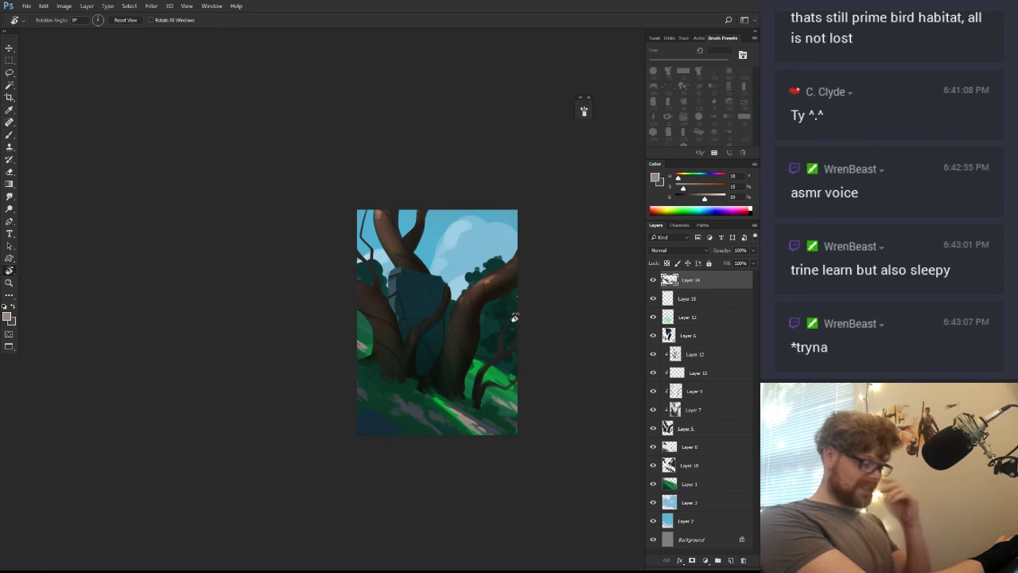
key(h)
Sample the purple-grey from the path patch and dab it around the tan spots on the grass beside the thin tree
key(z)
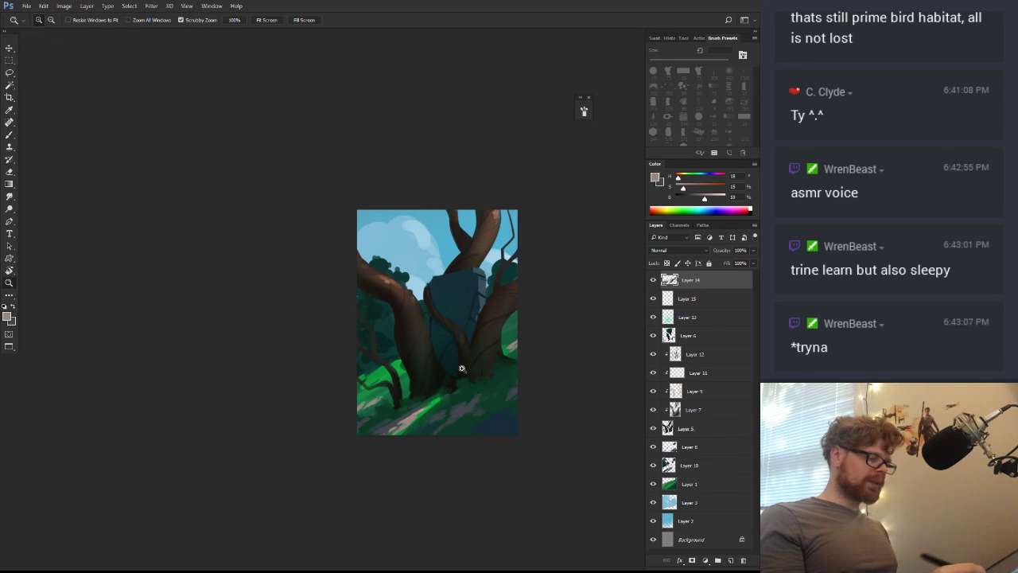
drag(462, 359, 494, 361)
drag(511, 436, 531, 287)
key(r)
key(b)
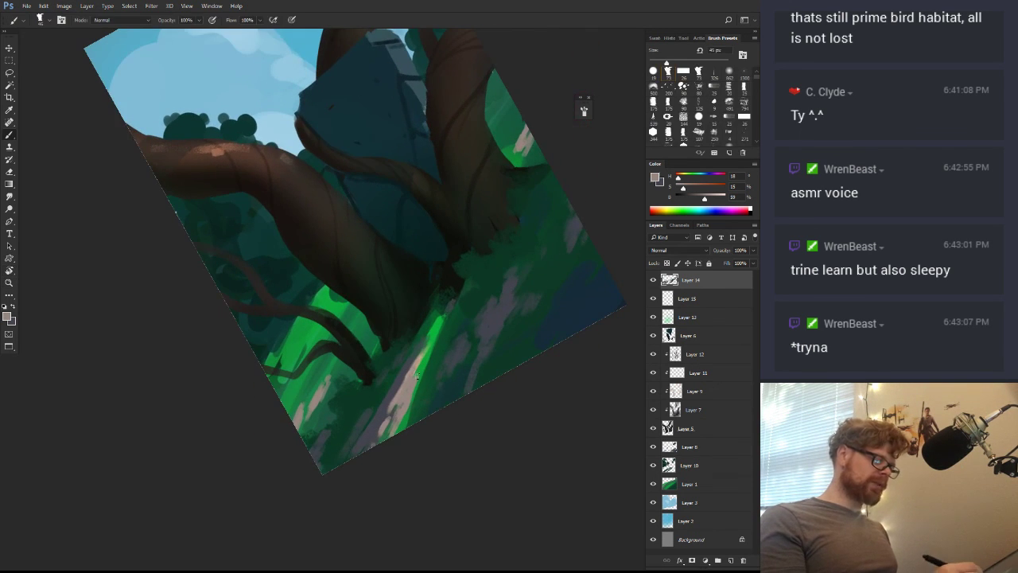
alt+click(409, 353)
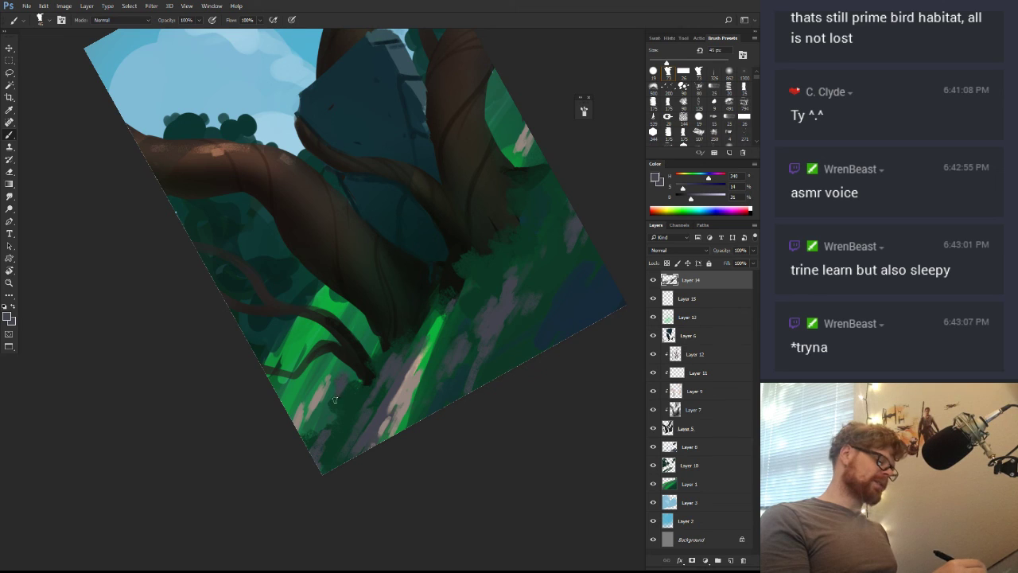
Extend the purple-grey patches along the shaded slope beneath the thick trunk
mouse_move(521, 270)
mouse_down()
mouse_move(513, 290)
mouse_move(483, 306)
mouse_up()
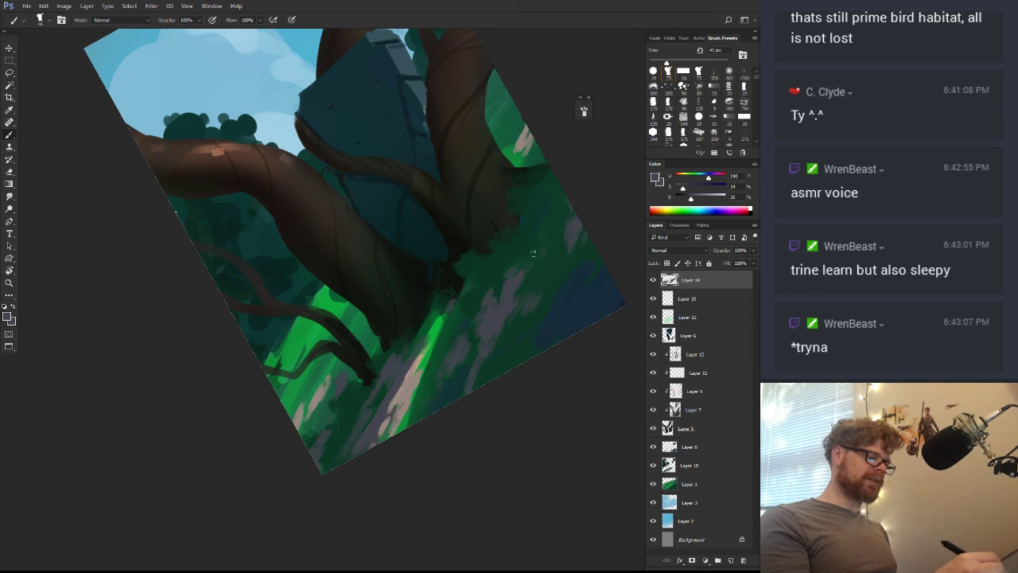
drag(544, 238, 538, 255)
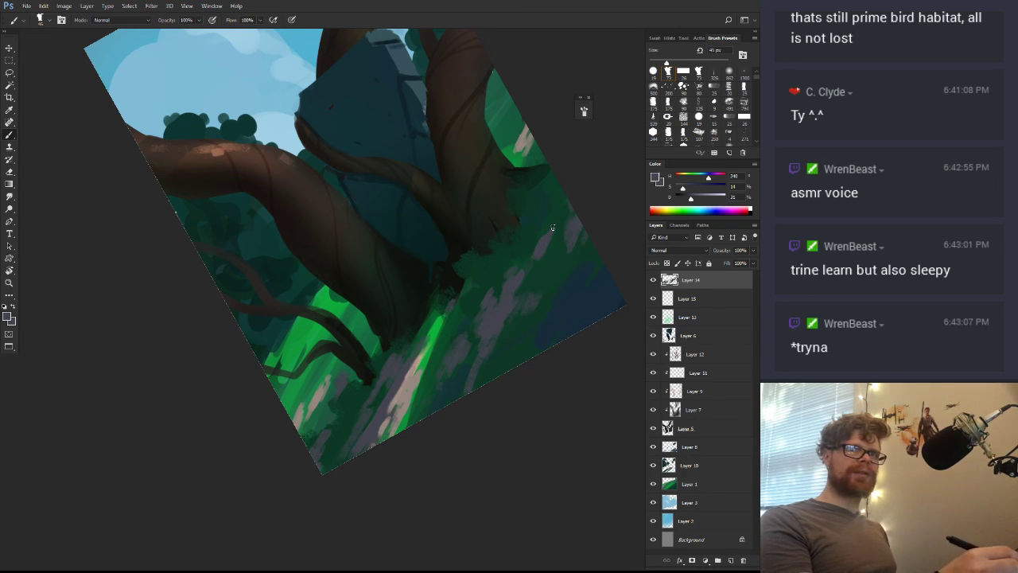
key(r)
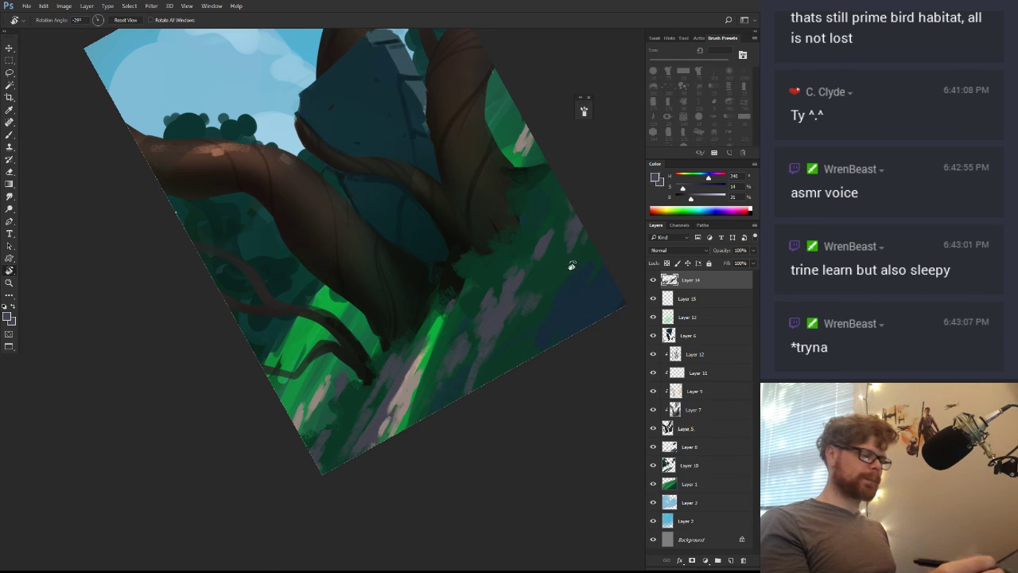
drag(570, 264, 462, 426)
key(z)
drag(506, 379, 550, 357)
key(r)
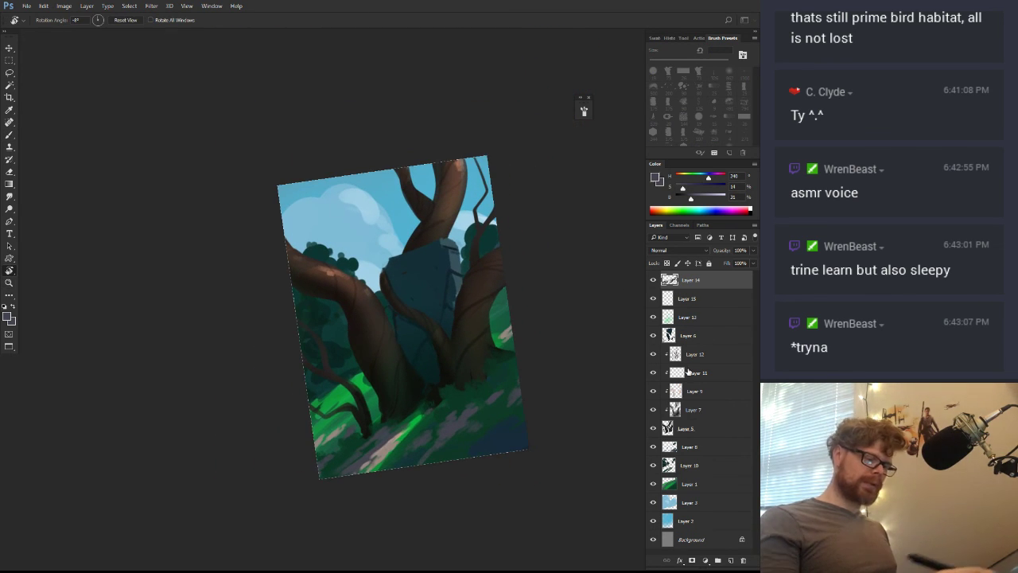
On a new layer, paint small blue-black rocks at 12% brightness in the grass between and beneath the trunks
key(b)
alt+click(473, 419)
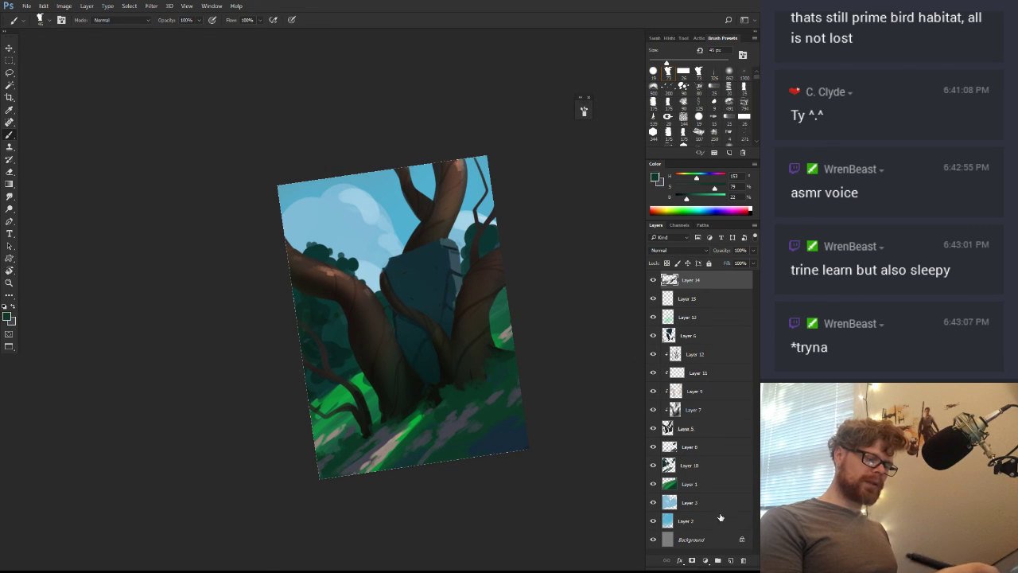
key(ctrl+shift+alt+n)
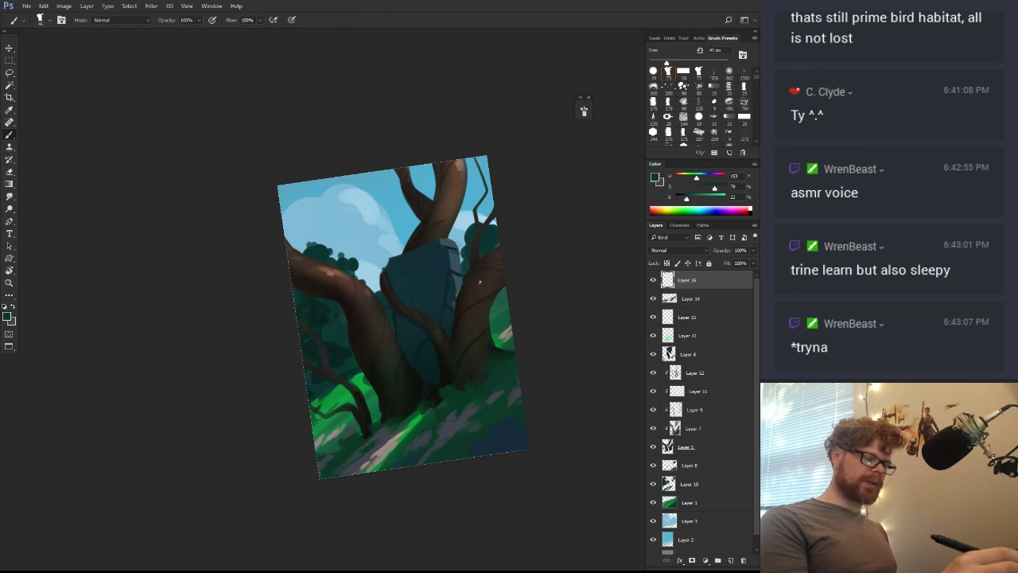
click(682, 201)
drag(683, 202, 681, 202)
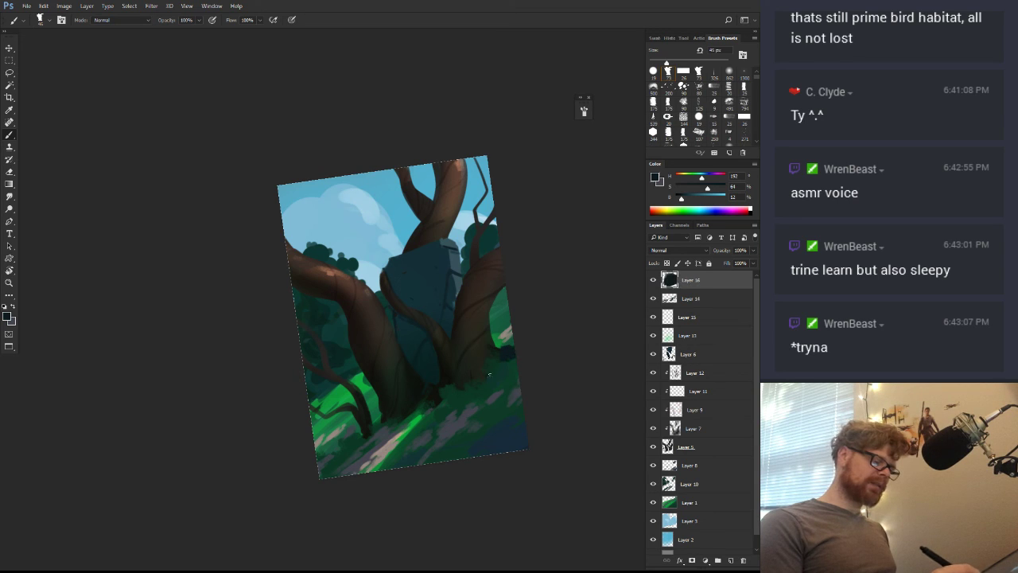
drag(500, 354, 507, 347)
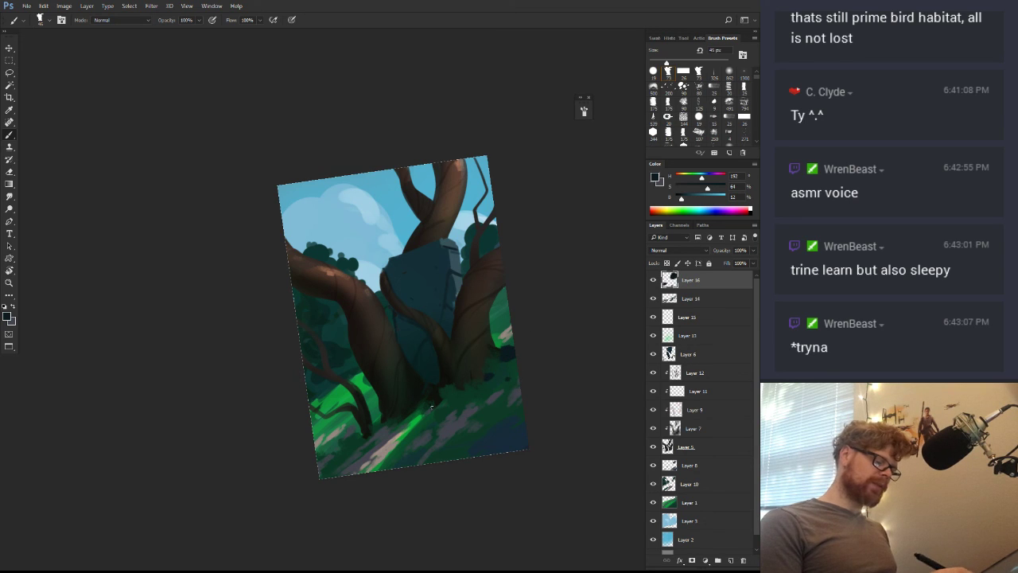
drag(432, 408, 441, 400)
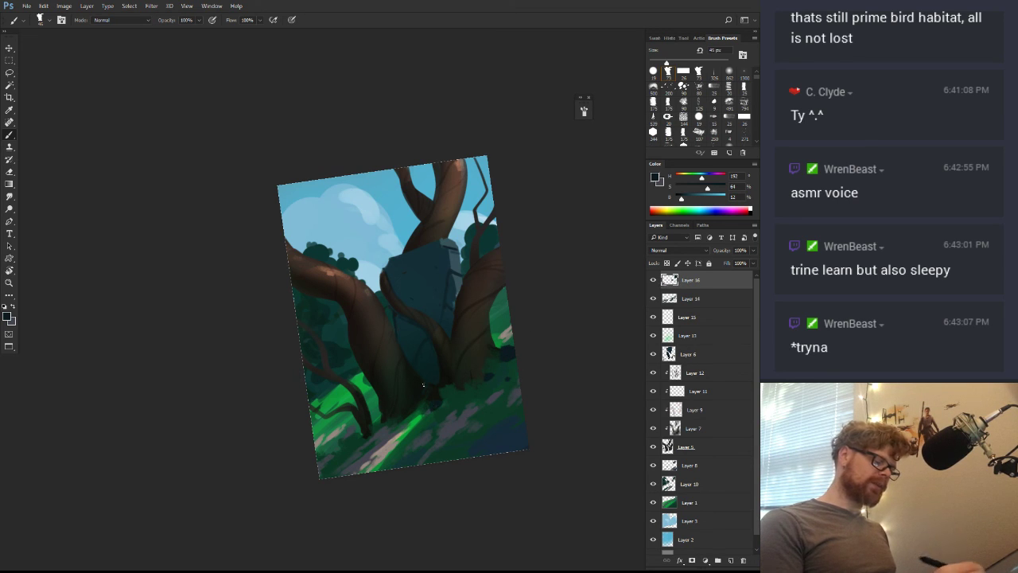
Lasso two blocky stone shapes at the base of the thick curved trunk and fill them with the dark blue
key(l)
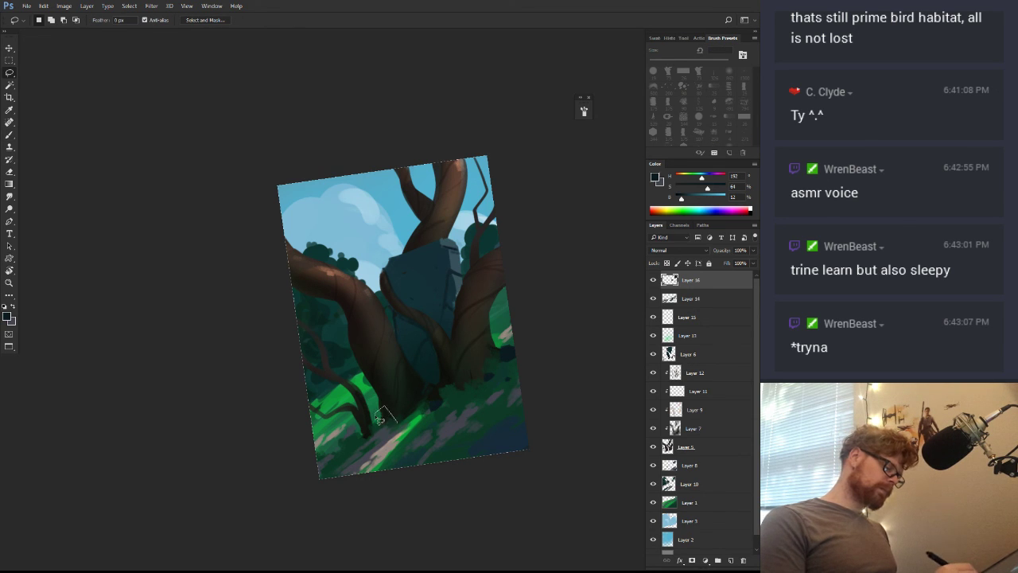
mouse_move(394, 430)
mouse_down()
mouse_move(406, 413)
mouse_move(405, 425)
mouse_up()
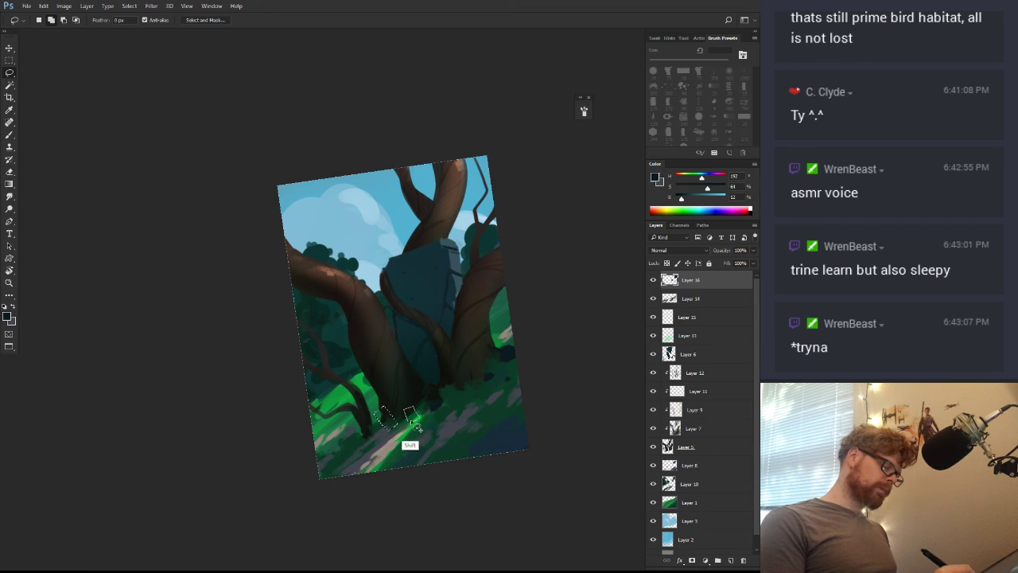
key(g)
drag(356, 472, 423, 395)
key(ctrl+d)
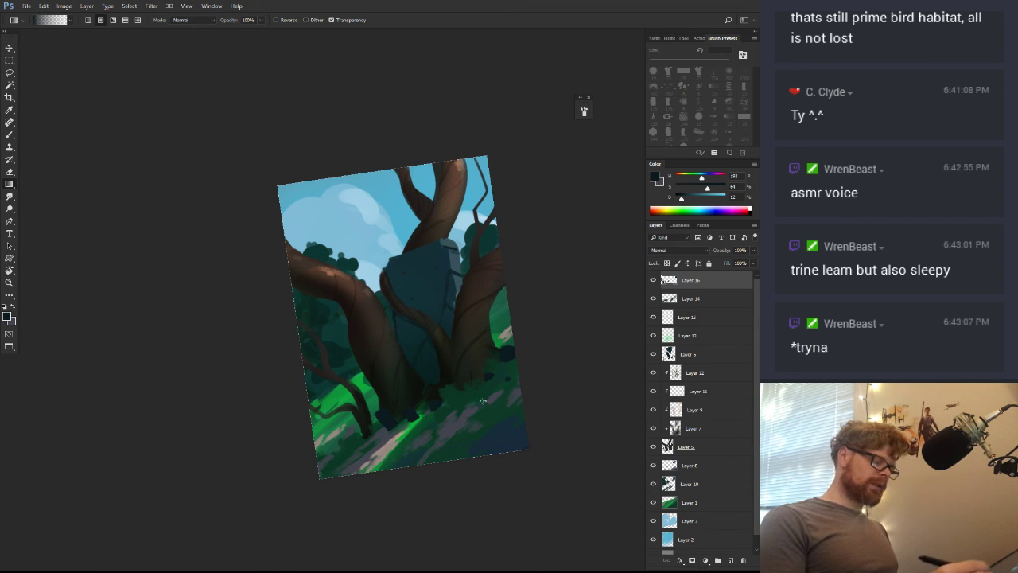
Lasso another blocky stone on the lit grass behind the twisted trunk at the canvas edge and fill it dark
key(r)
drag(548, 347, 546, 422)
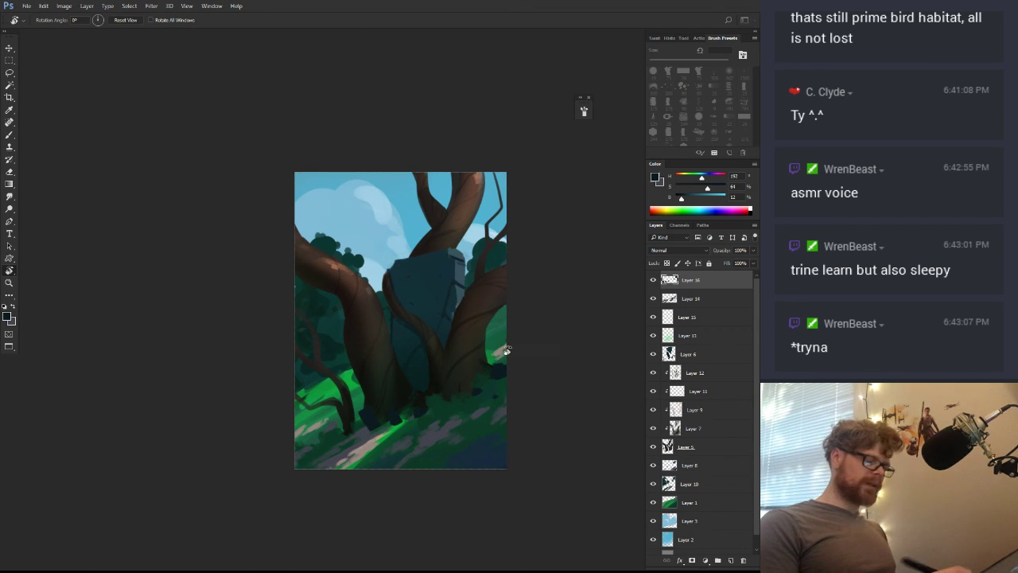
key(l)
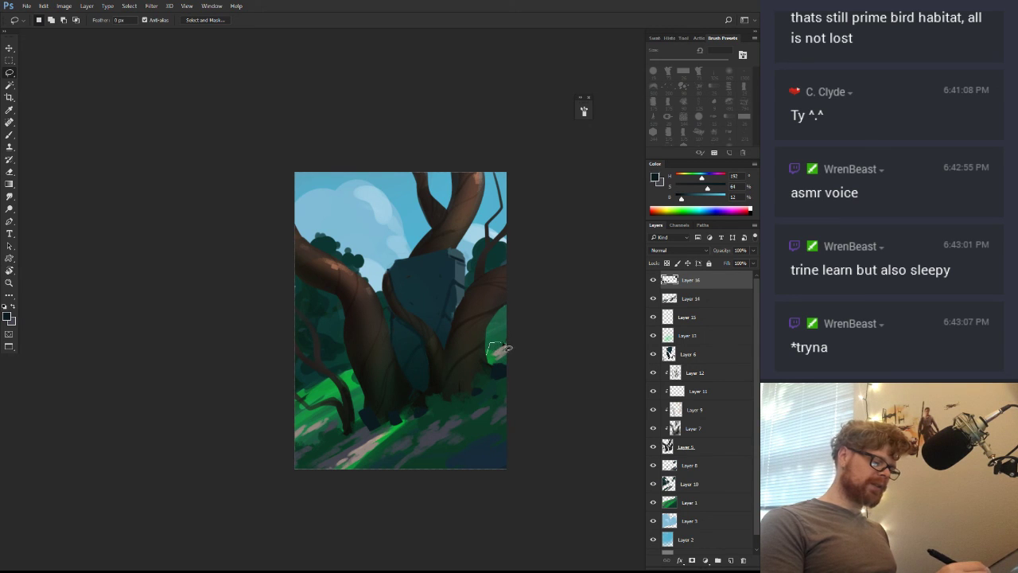
drag(496, 371, 492, 362)
key(g)
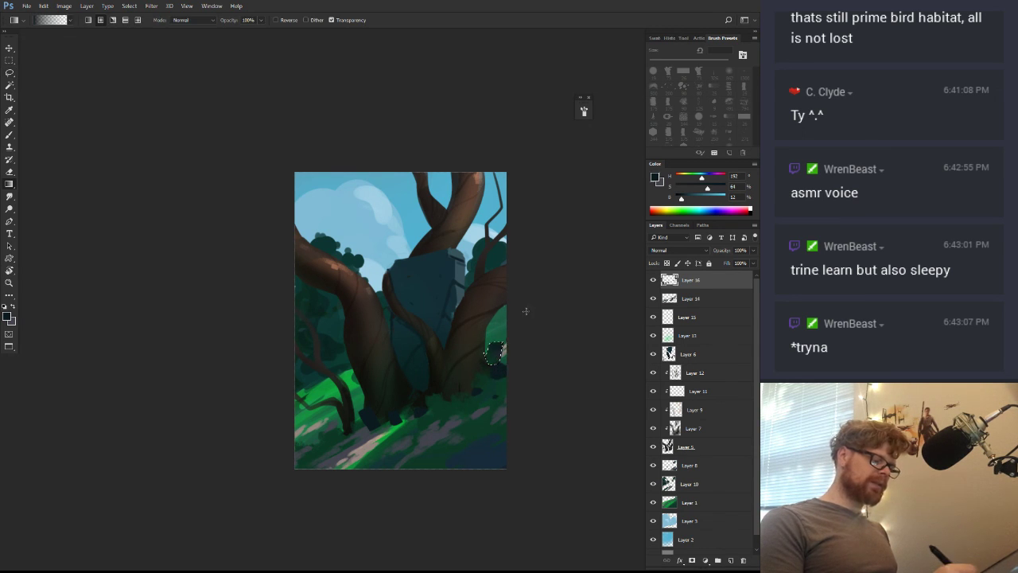
Paint a larger dark slab leaning in front of the thick curved trunk, between the small filled stones
key(r)
drag(561, 320, 545, 416)
key(j)
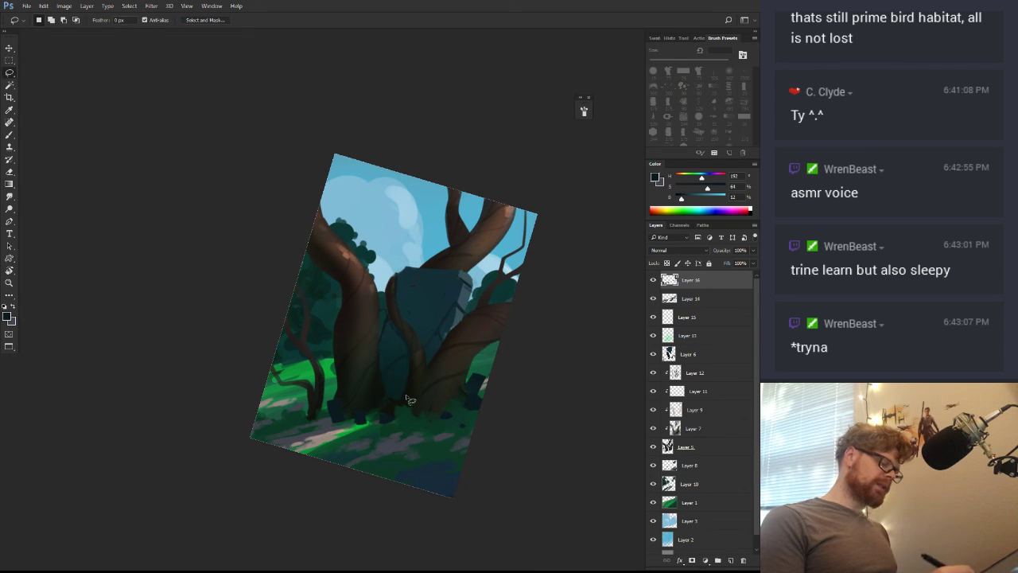
key(l)
mouse_move(365, 378)
mouse_down()
mouse_move(393, 384)
mouse_move(408, 428)
mouse_up()
key(b)
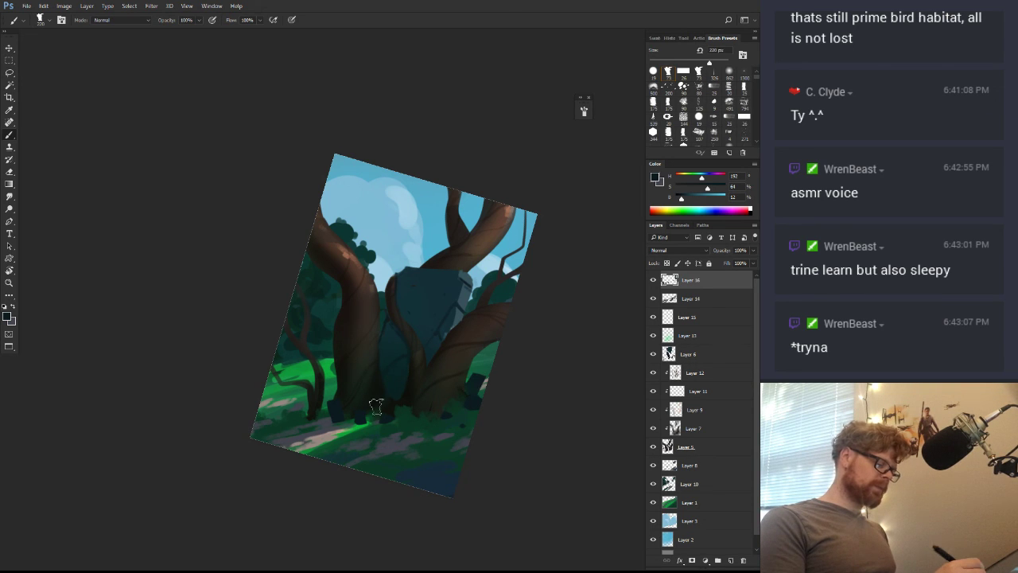
key(r)
mouse_move(374, 409)
mouse_down()
mouse_move(446, 435)
mouse_move(438, 438)
mouse_up()
key(b)
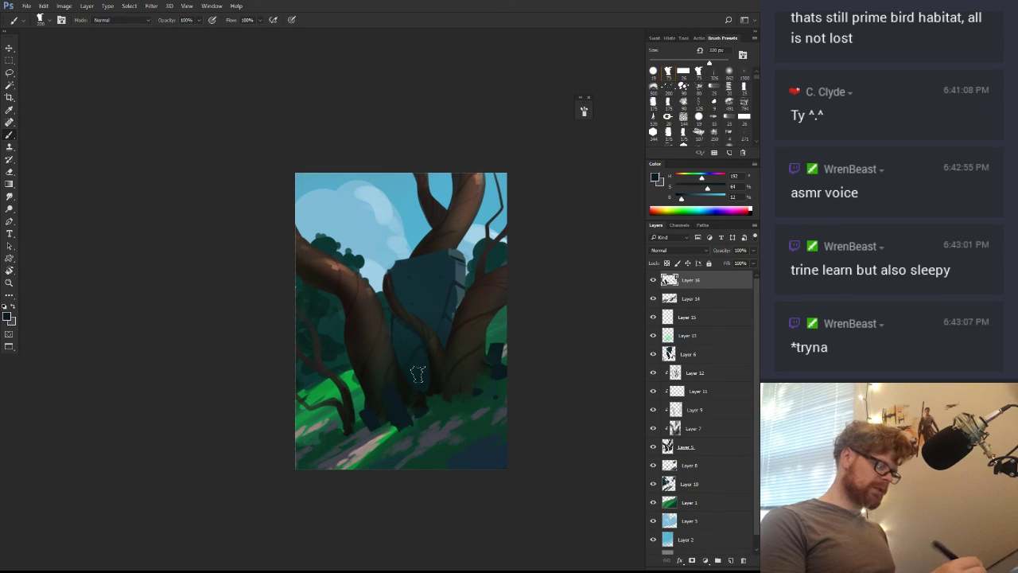
mouse_move(410, 392)
mouse_down()
mouse_move(400, 403)
mouse_move(390, 392)
mouse_up()
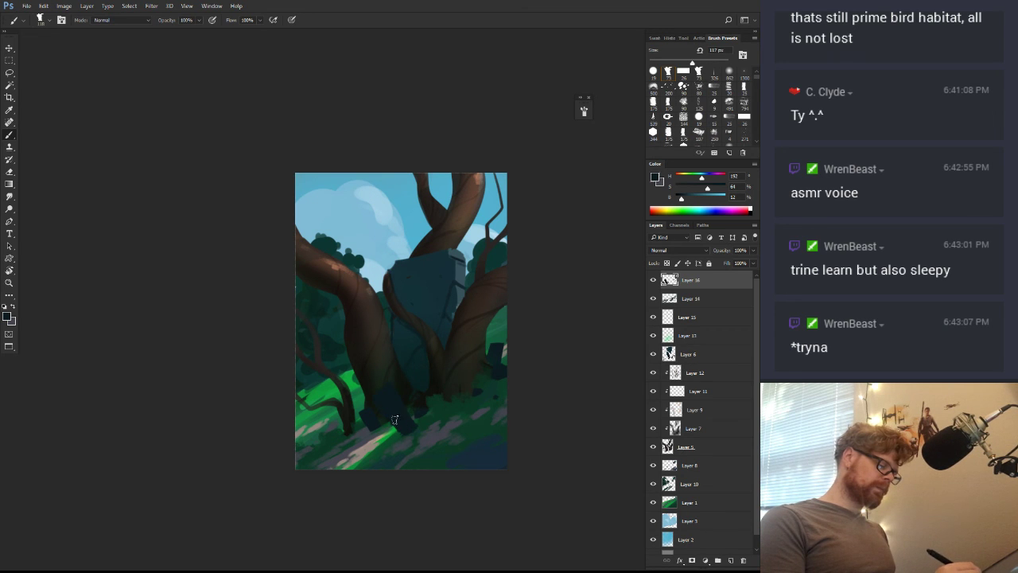
Sample the large stone's blue and paint a lighter top face onto the leaning slab
key(r)
mouse_move(462, 470)
mouse_down()
mouse_move(525, 268)
mouse_move(477, 445)
mouse_move(418, 405)
mouse_up()
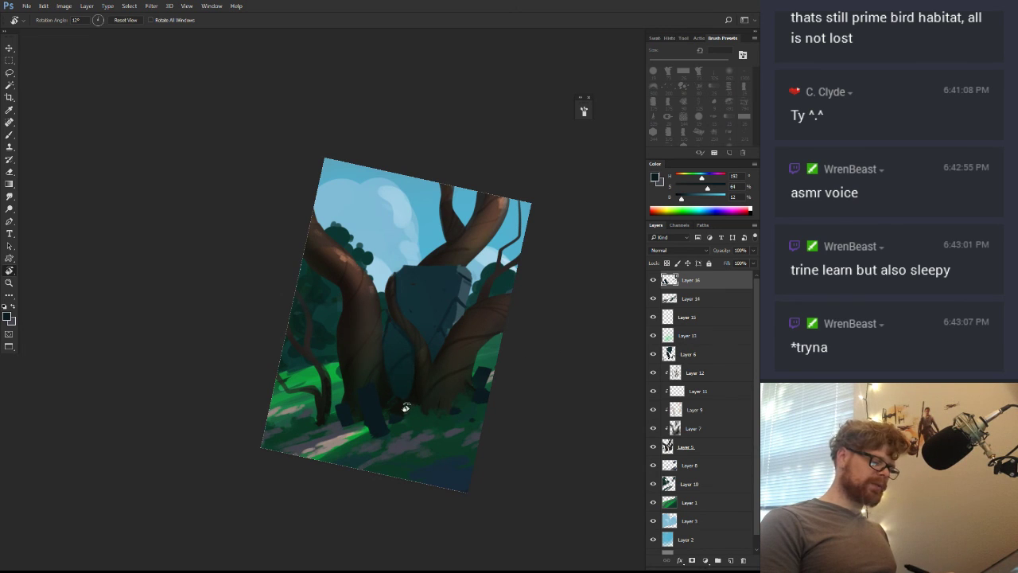
mouse_move(427, 462)
mouse_down()
mouse_move(493, 422)
mouse_move(506, 389)
mouse_move(366, 394)
mouse_up()
drag(693, 199, 705, 199)
alt+click(397, 335)
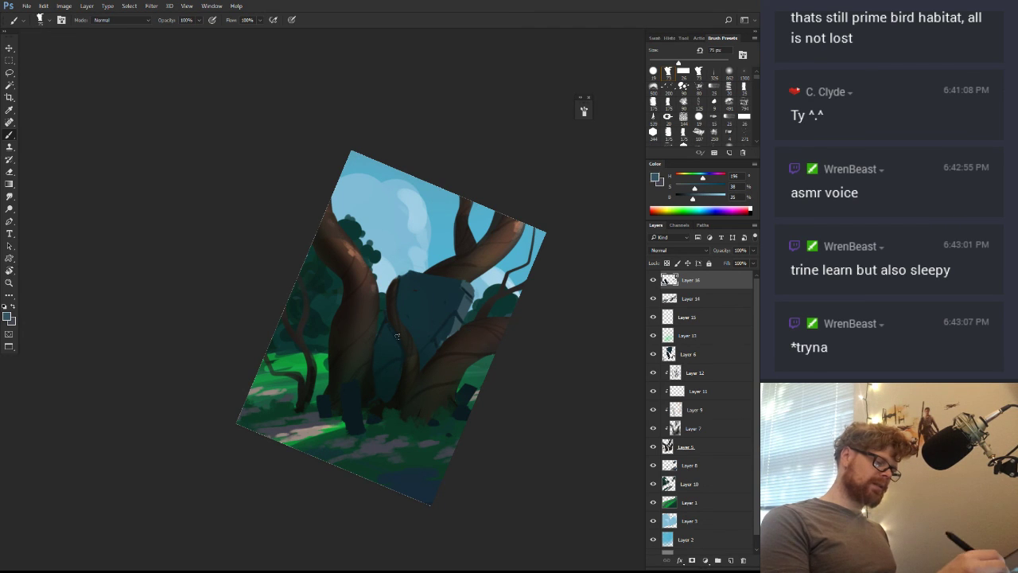
drag(380, 431, 501, 254)
drag(479, 317, 474, 317)
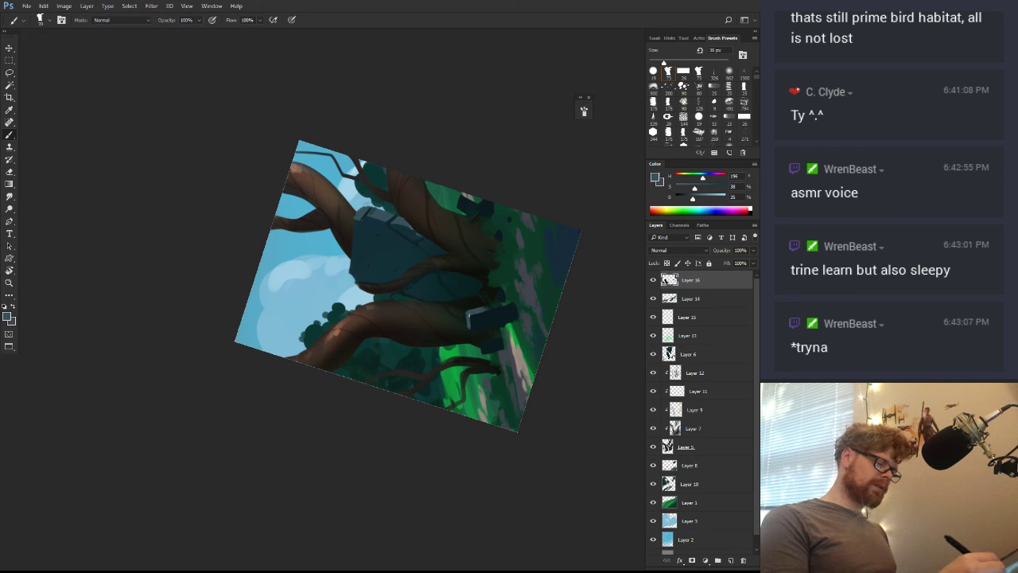
key(r)
drag(550, 278, 359, 370)
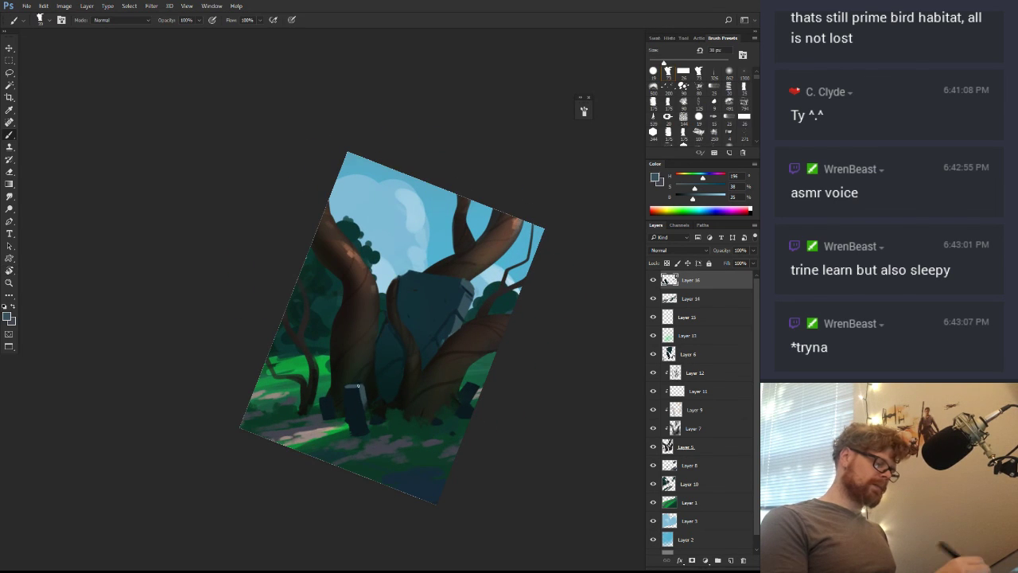
Sample tones from the leaning slab and extend its lighter edge down the long side
alt+click(359, 423)
key(r)
mouse_move(382, 477)
mouse_down()
mouse_move(476, 417)
mouse_move(516, 288)
mouse_up()
alt+click(468, 339)
key(r)
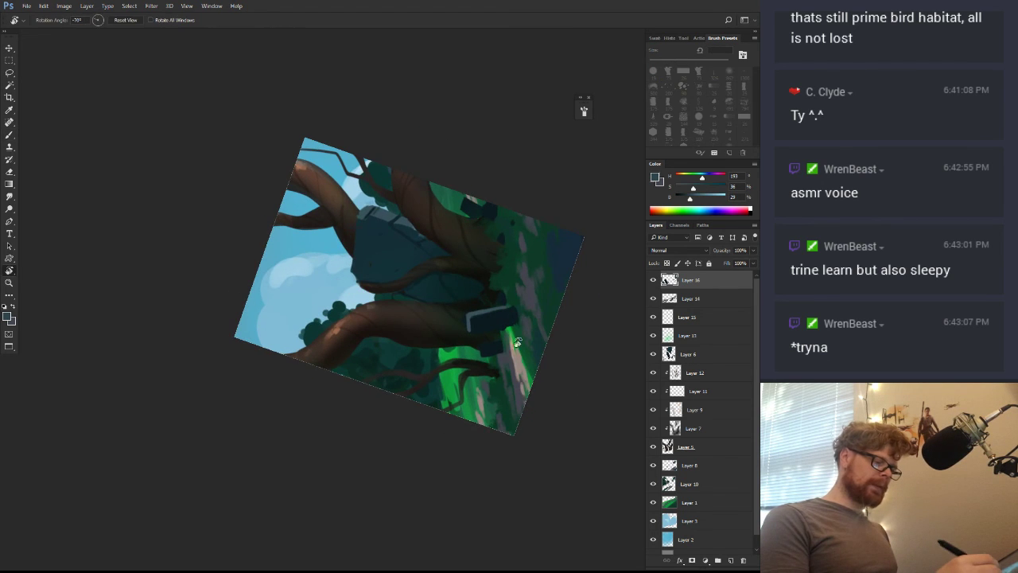
drag(518, 345, 375, 474)
Raise the sampled stone blue to 72% brightness and touch a highlight onto the large stone's upper corner
drag(460, 250, 461, 258)
alt+click(453, 286)
drag(693, 198, 712, 199)
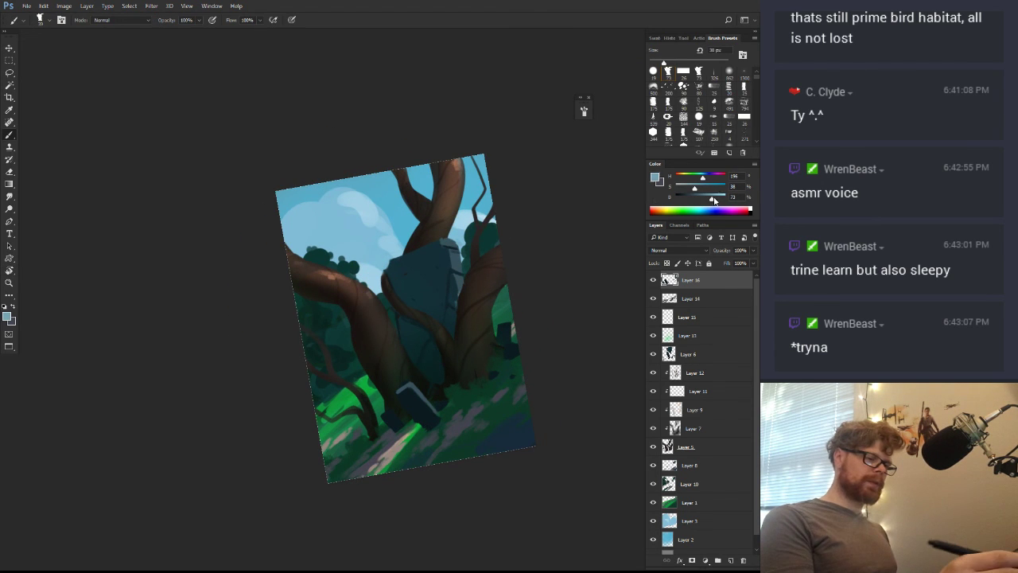
click(448, 242)
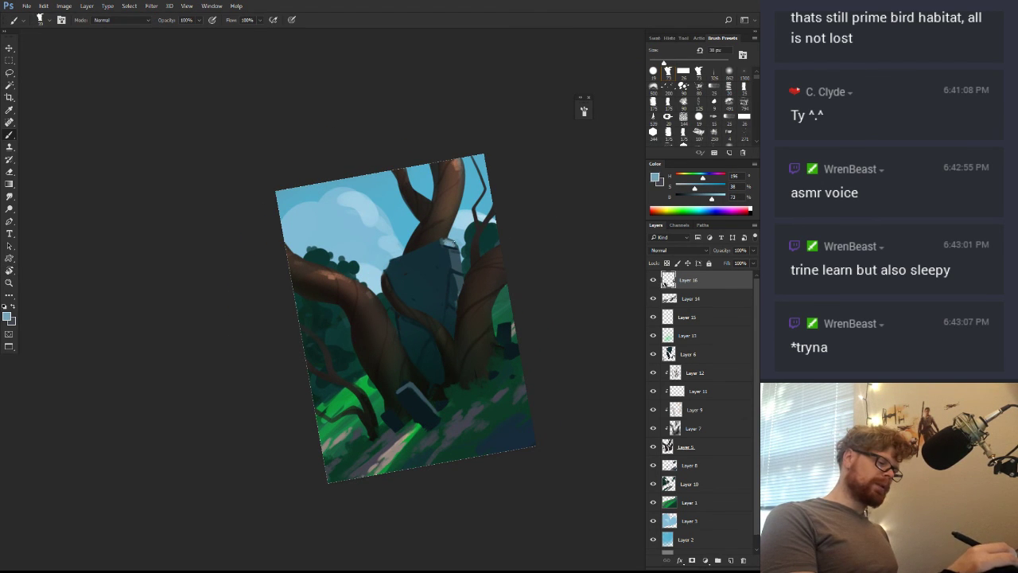
Lower the sampled colour's saturation to 13% and repaint the large stone's lit side face in that grey
alt+click(449, 236)
drag(692, 189, 681, 189)
key(r)
drag(541, 231, 416, 180)
key(z)
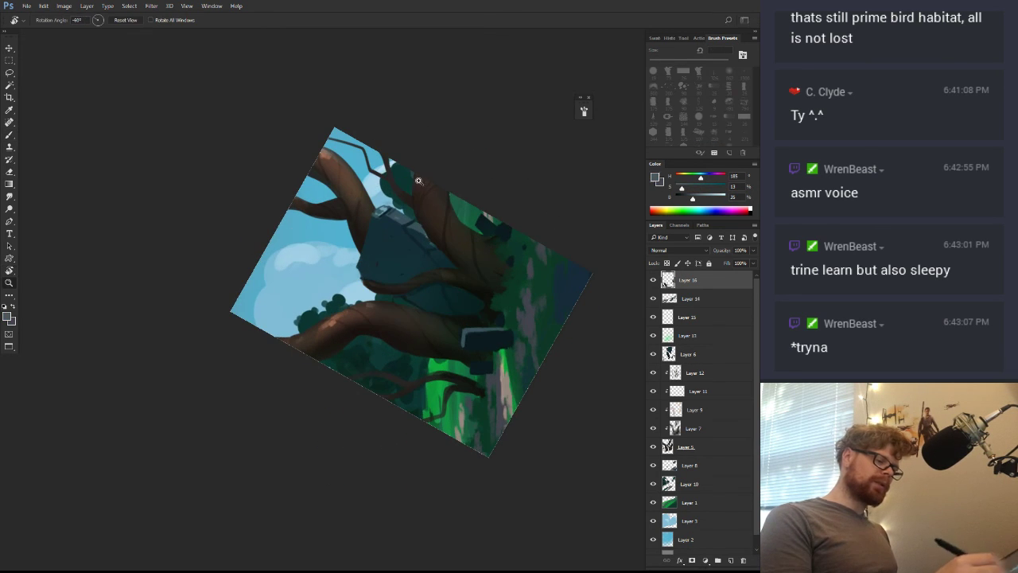
key(b)
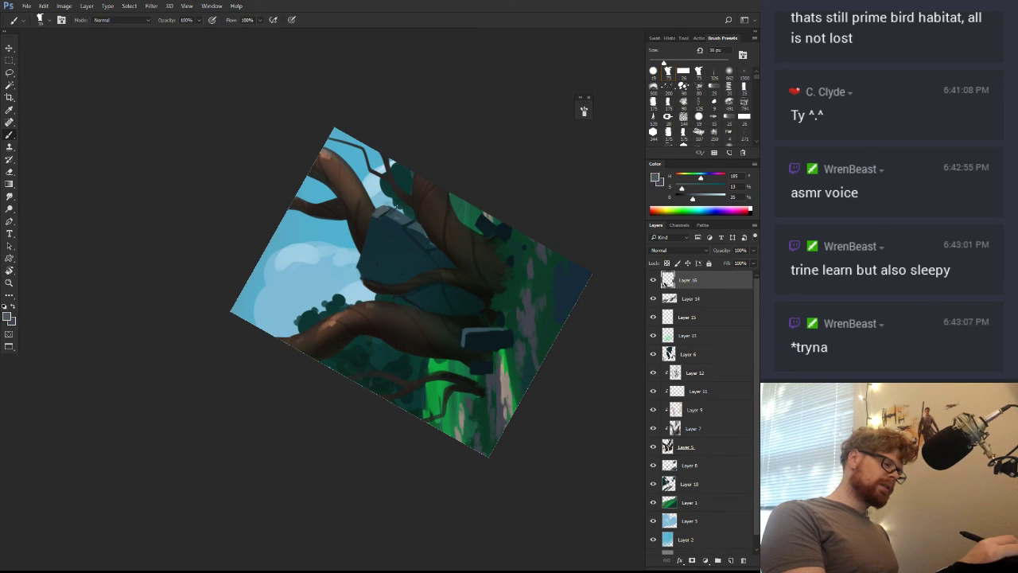
Sample the dark blue and paint a crack line across the upper part of the large stone's grey side face
key(r)
mouse_move(509, 249)
mouse_down()
mouse_move(515, 326)
mouse_move(446, 373)
mouse_up()
key(z)
drag(462, 291, 525, 293)
key(b)
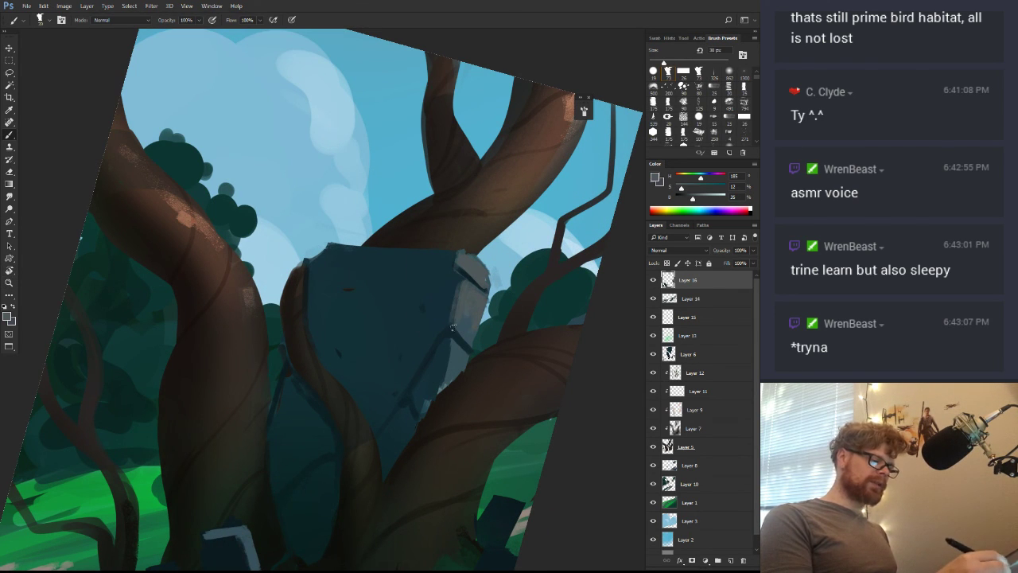
alt+click(453, 311)
drag(461, 280, 462, 294)
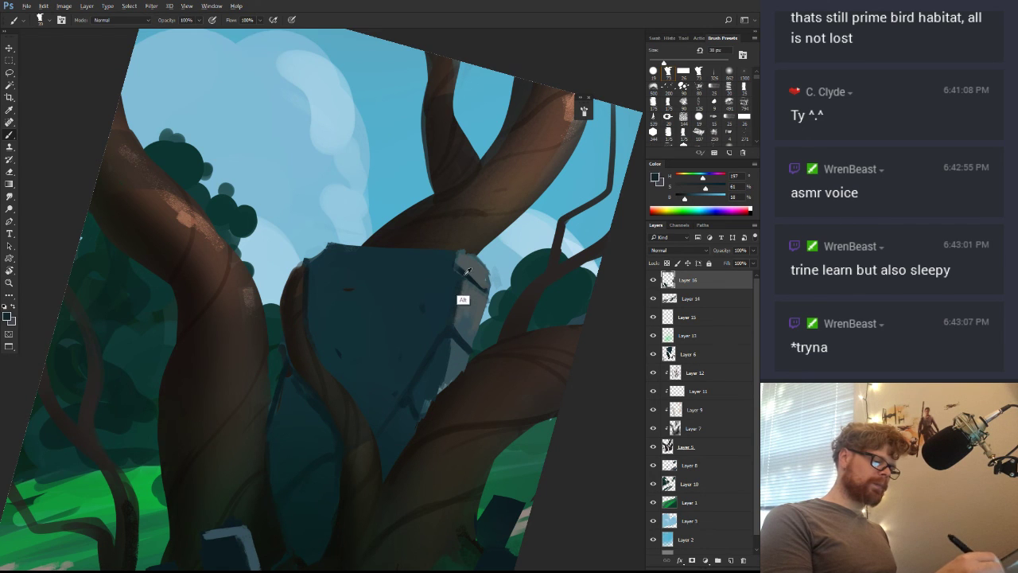
Refine the large stone's grey corner and tidy its top edge with a sampled dark blue
alt+click(477, 275)
key(r)
drag(477, 259, 483, 335)
key(e)
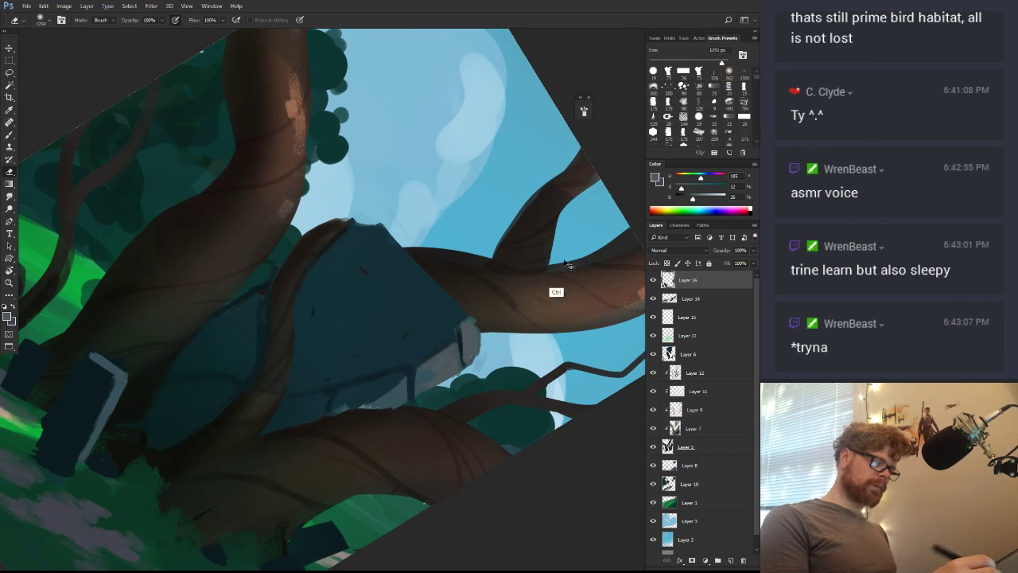
key(b)
key(r)
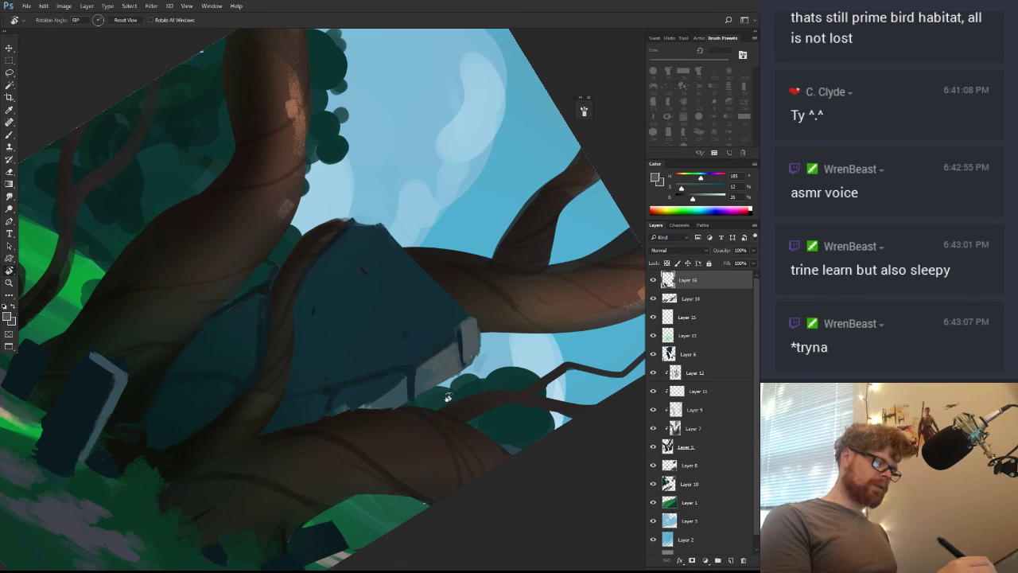
drag(447, 396, 403, 164)
key(b)
alt+click(436, 243)
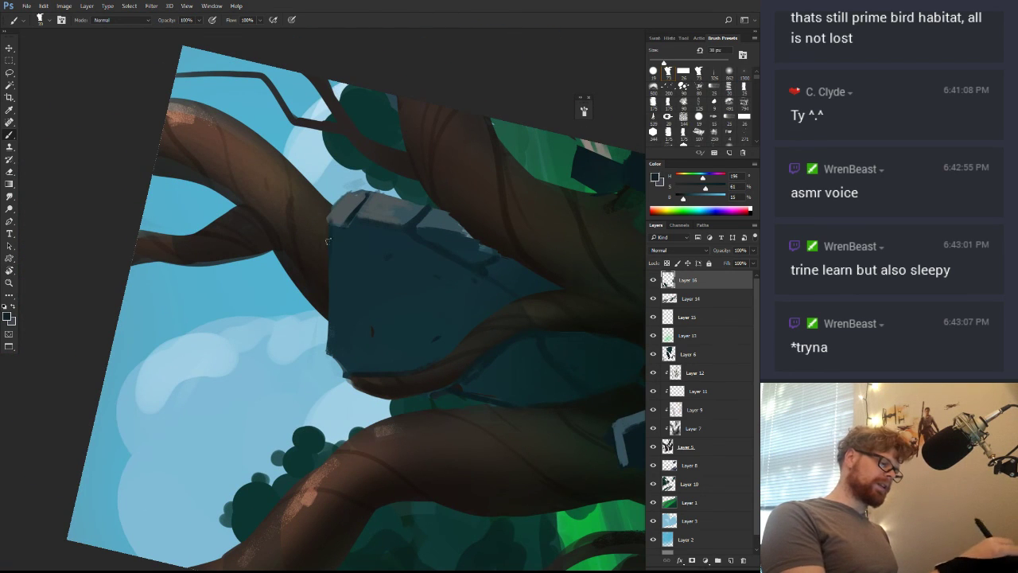
drag(327, 241, 329, 338)
Brighten the sampled stone grey to 72% and paint a thin highlight along the large stone's top edge and corner
alt+click(337, 210)
mouse_move(329, 217)
mouse_down()
mouse_move(328, 269)
mouse_move(335, 230)
mouse_up()
drag(692, 199, 711, 199)
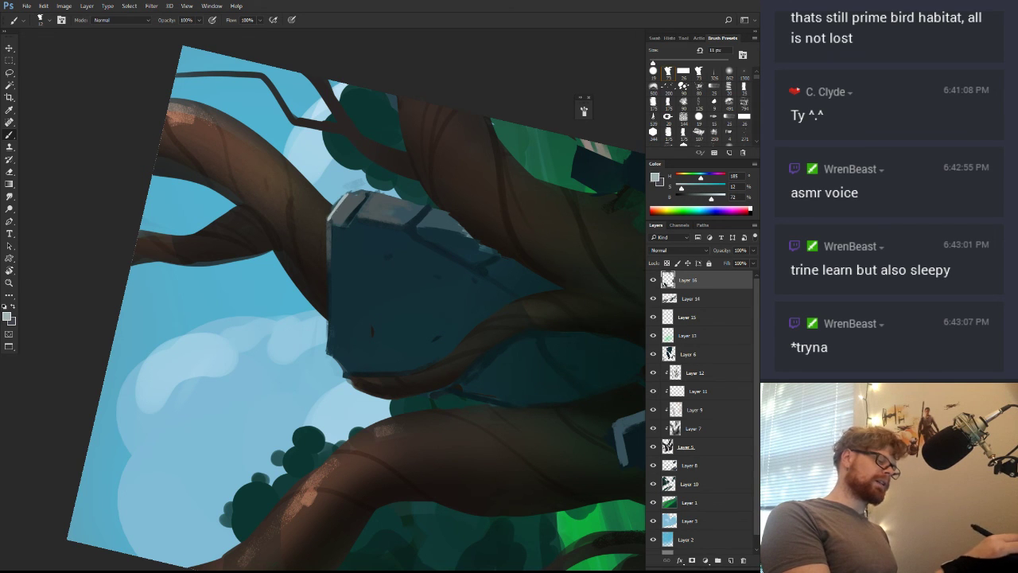
key(r)
mouse_move(405, 166)
mouse_down()
mouse_move(461, 341)
mouse_move(490, 284)
mouse_up()
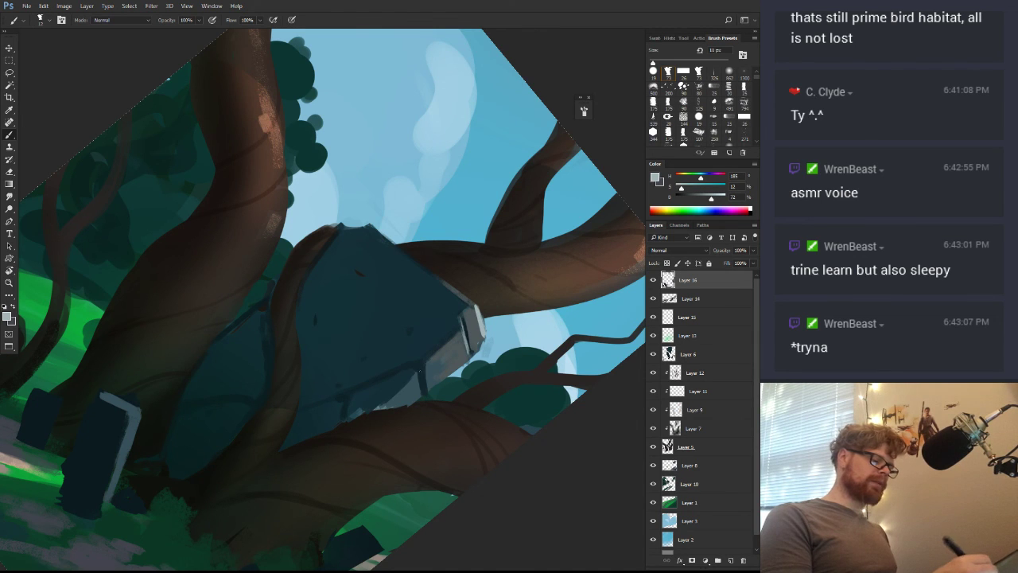
Bring the whole canvas upright and paint a light grey highlight on the leaning slab's top face
key(z)
drag(510, 380, 433, 445)
key(r)
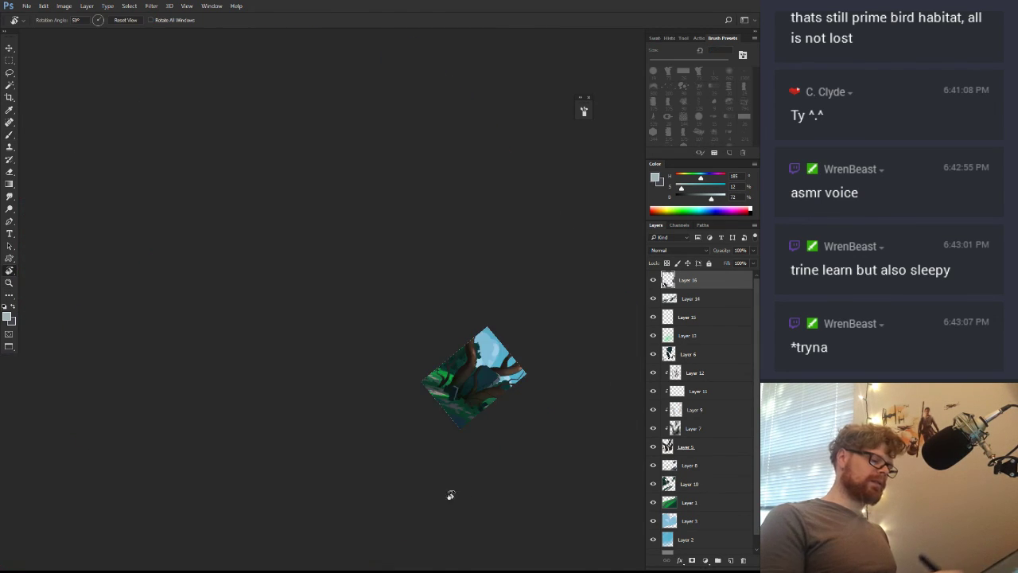
drag(450, 493, 573, 256)
key(z)
key(r)
drag(517, 271, 573, 322)
mouse_move(469, 288)
mouse_down()
mouse_move(424, 376)
mouse_move(449, 375)
mouse_move(399, 404)
mouse_up()
key(z)
click(447, 375)
key(b)
alt+click(409, 398)
alt+click(408, 400)
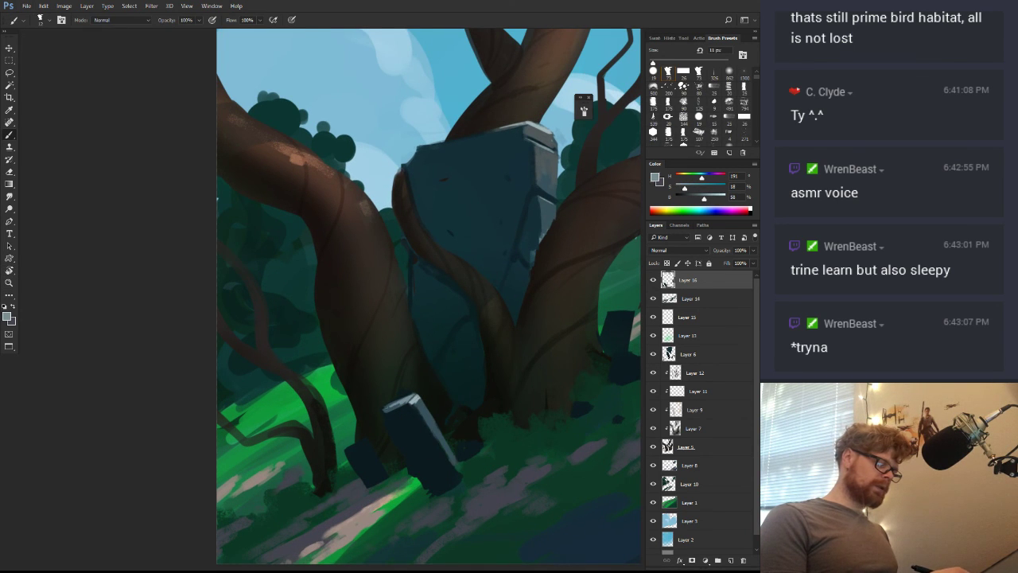
Refine the leaning slab's grey side face with sampled slate tones and sample the dark green grass beside its base
key(z)
drag(462, 381, 415, 429)
mouse_move(482, 398)
mouse_down()
mouse_move(466, 379)
mouse_move(487, 363)
mouse_up()
key(b)
alt+click(416, 405)
drag(430, 400, 429, 404)
alt+click(442, 393)
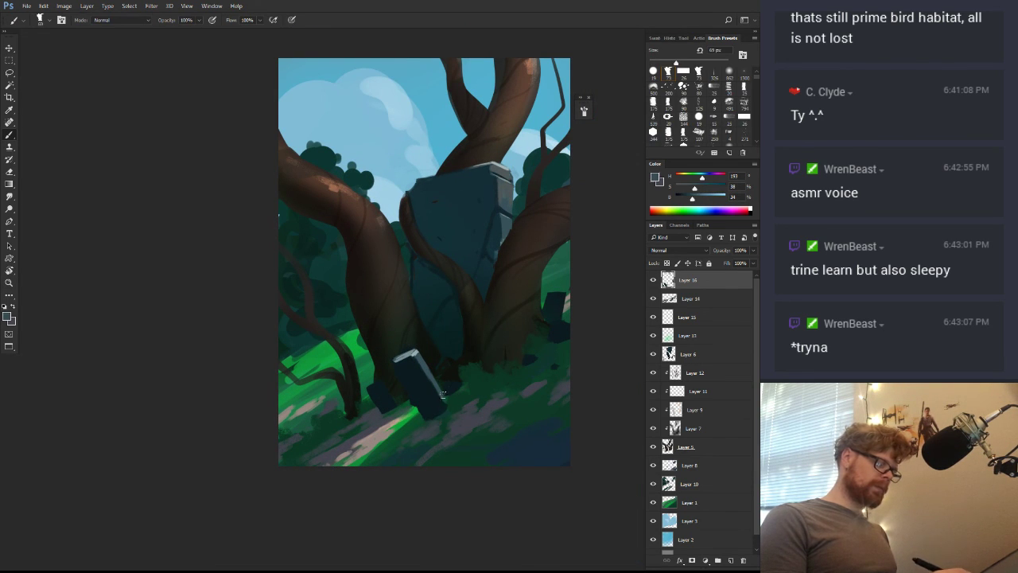
alt+click(447, 393)
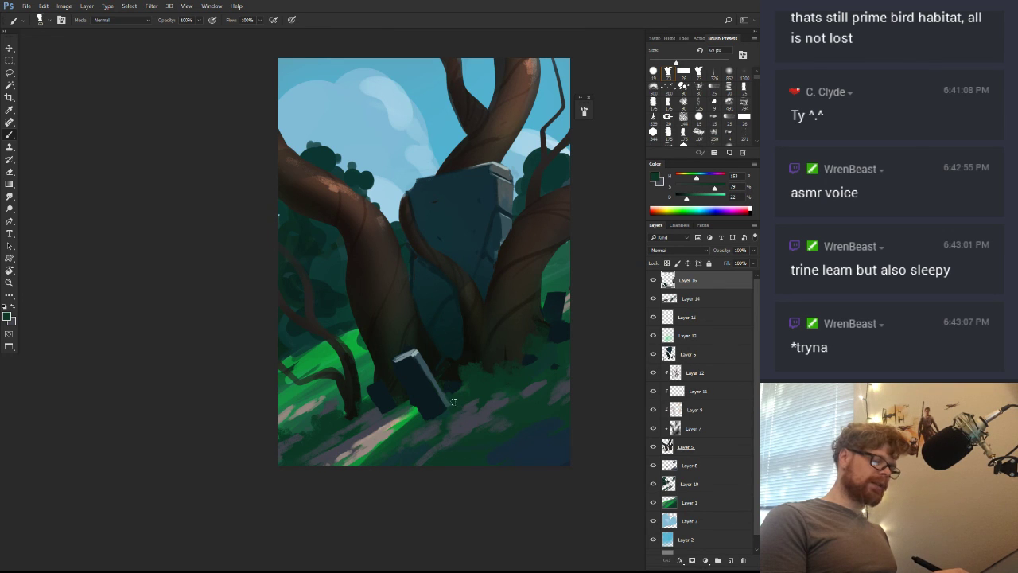
Sample the slab's slate grey and paint side faces on the small stone behind it and the stone at the canvas's right edge
mouse_move(476, 396)
mouse_down()
mouse_move(429, 389)
mouse_move(493, 382)
mouse_move(490, 405)
mouse_up()
key(r)
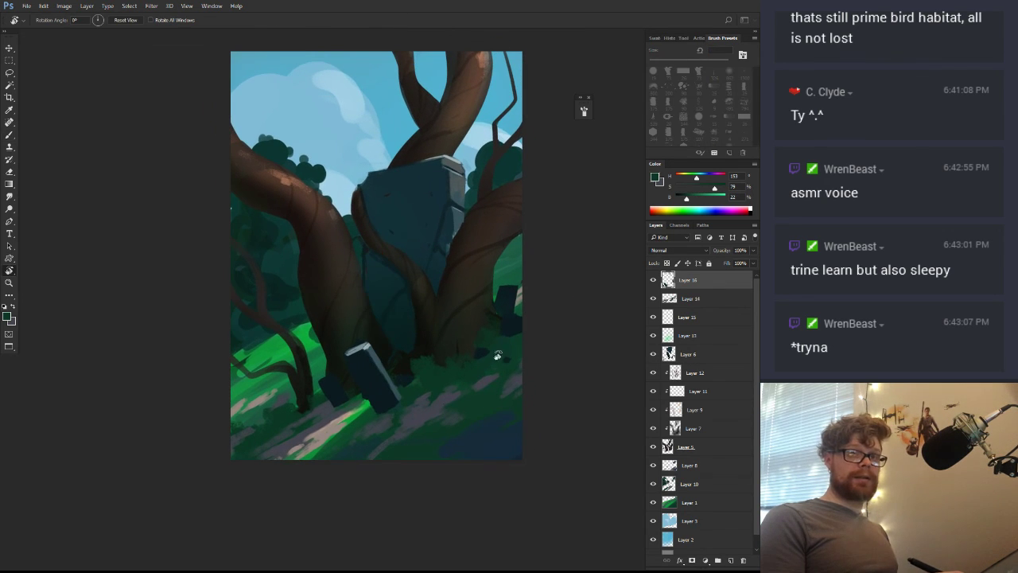
key(b)
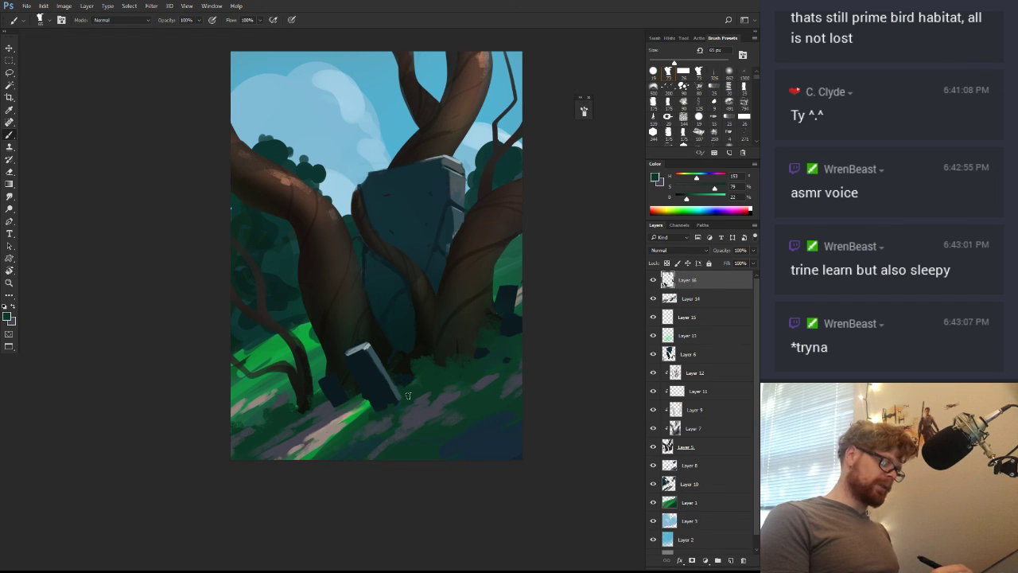
alt+click(374, 374)
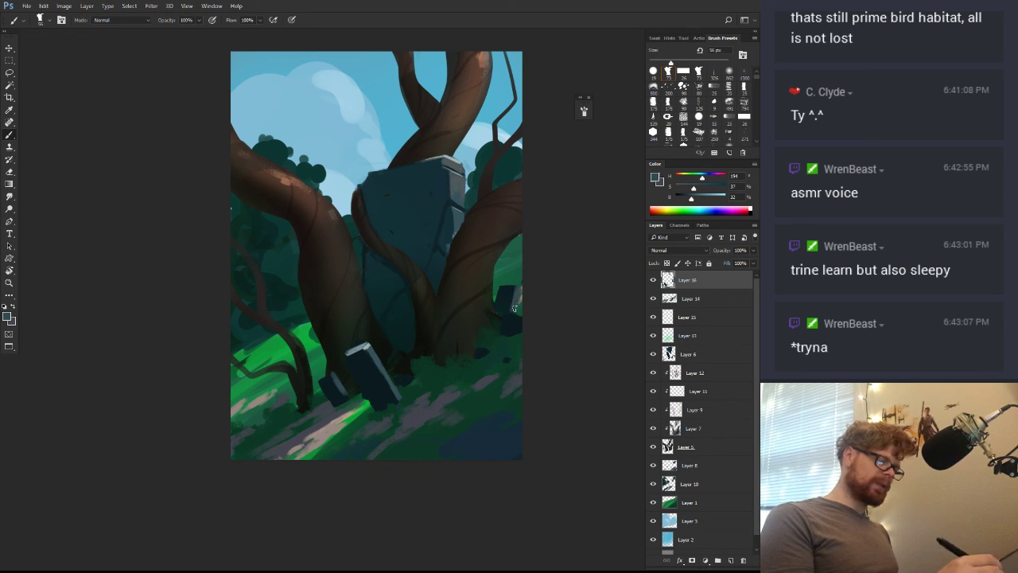
alt+right_click(516, 294)
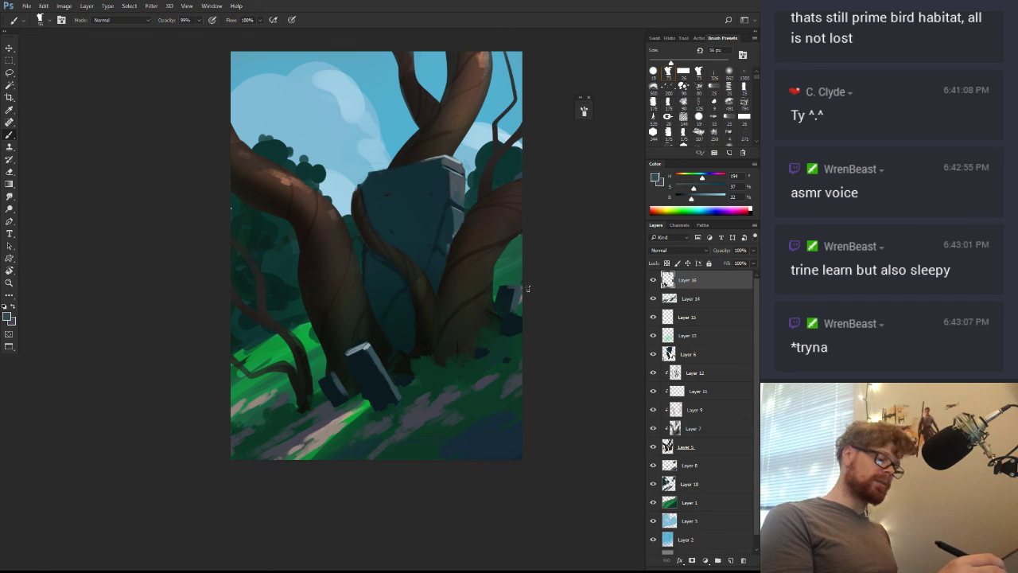
Brighten the slate grey and paint a lighter face on the lower stone at the canvas's right edge
drag(502, 349, 514, 250)
key(r)
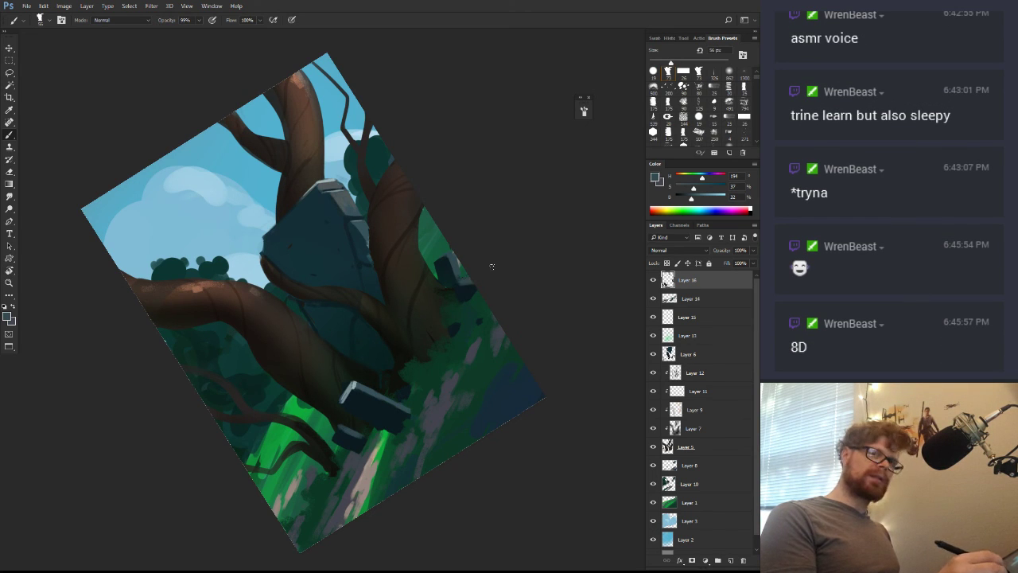
drag(691, 199, 696, 199)
key(r)
drag(534, 285, 511, 209)
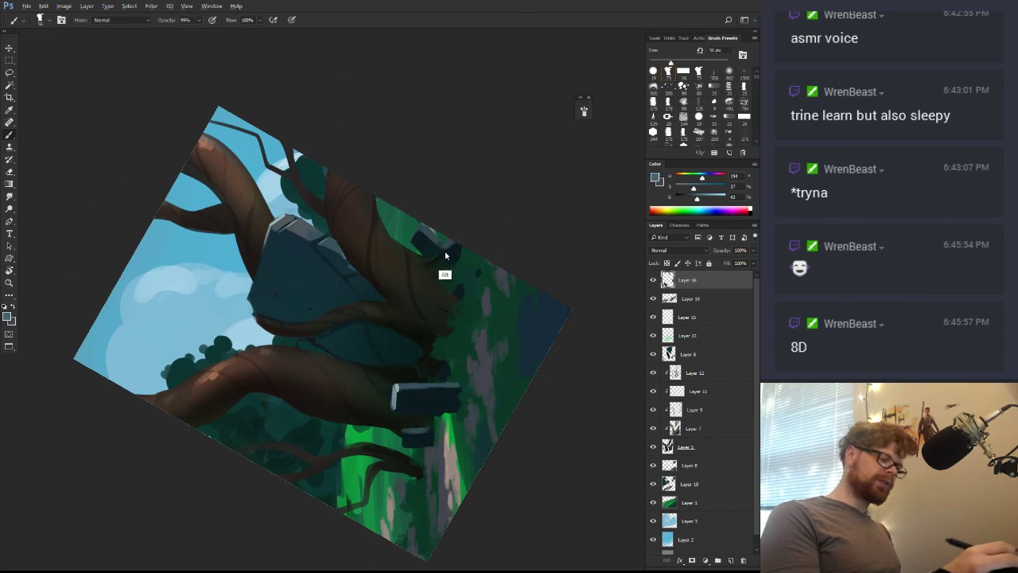
drag(451, 248, 443, 251)
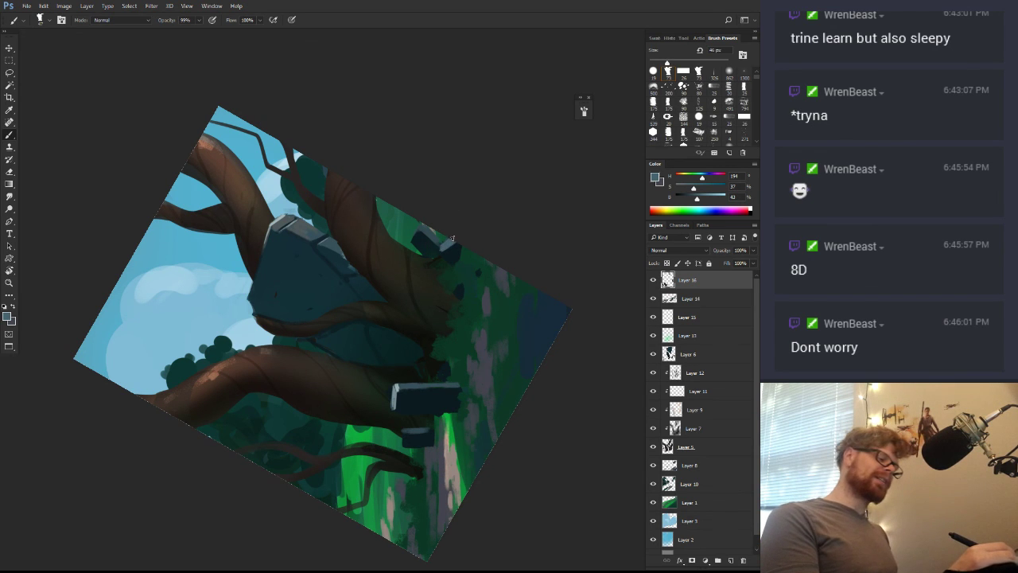
Paint light grey highlights and chipped edges along the leaning slab's side face with greys sampled from its corner
key(r)
drag(492, 212, 474, 379)
drag(466, 313, 413, 371)
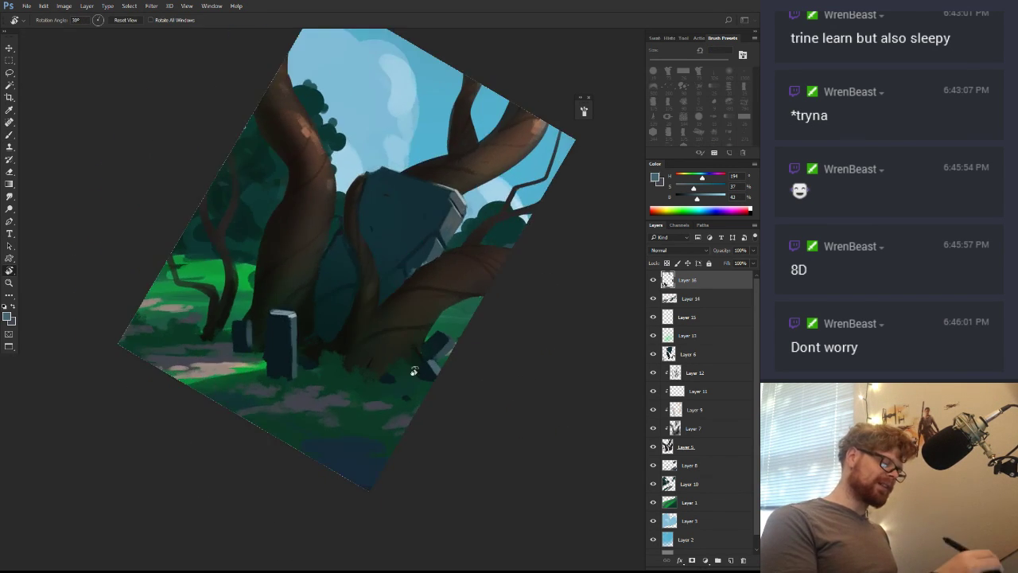
key(z)
mouse_move(277, 313)
mouse_down()
mouse_move(326, 295)
mouse_move(316, 312)
mouse_up()
key(b)
alt+click(305, 317)
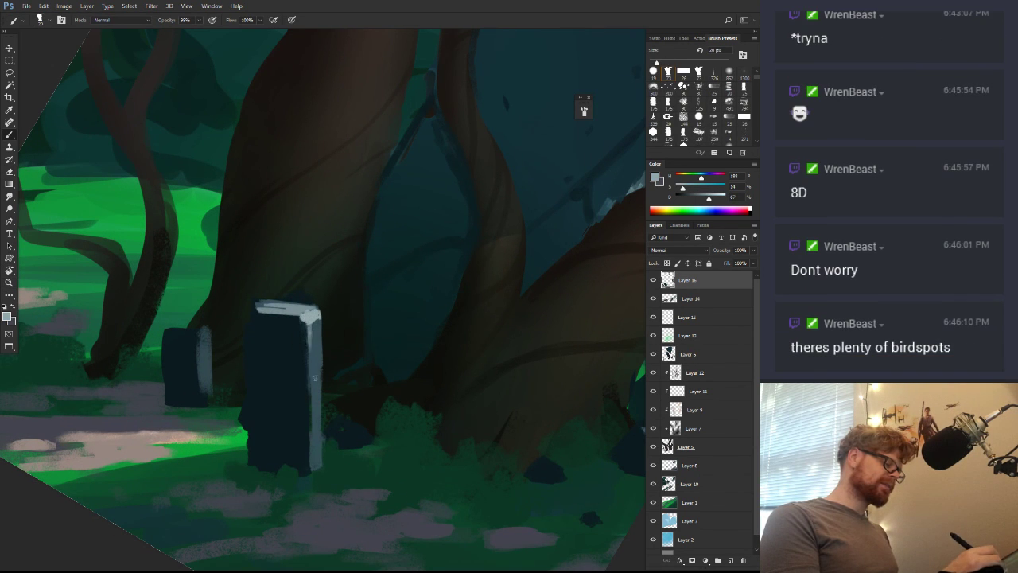
alt+click(311, 326)
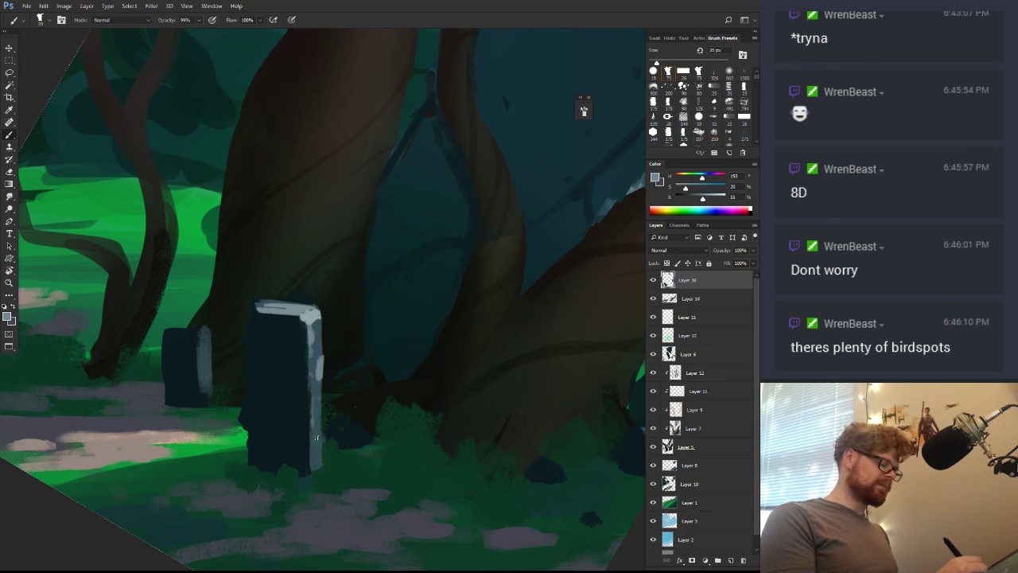
Bring the canvas upright and paint a thin dark crack in the bark of the large left trunk
key(z)
drag(422, 477, 364, 496)
key(r)
mouse_move(521, 427)
mouse_down()
mouse_move(546, 387)
mouse_move(546, 350)
mouse_up()
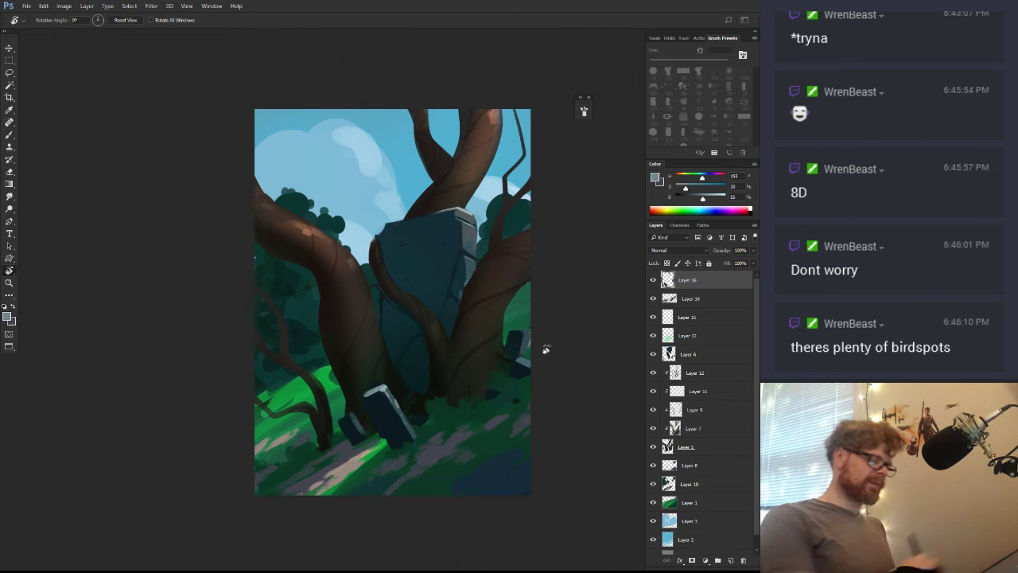
key(b)
scroll(357, 306, up, 3)
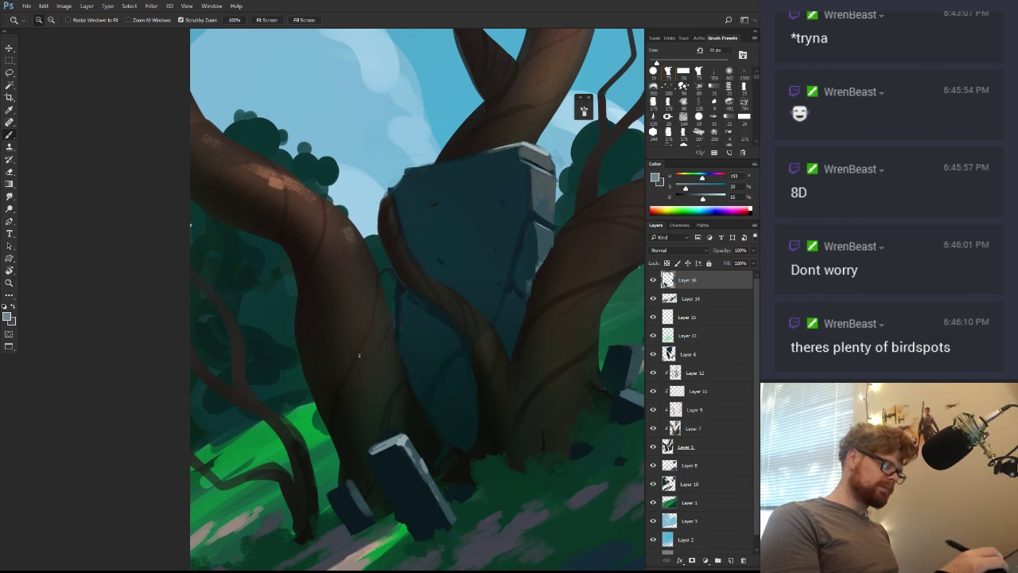
alt+click(334, 429)
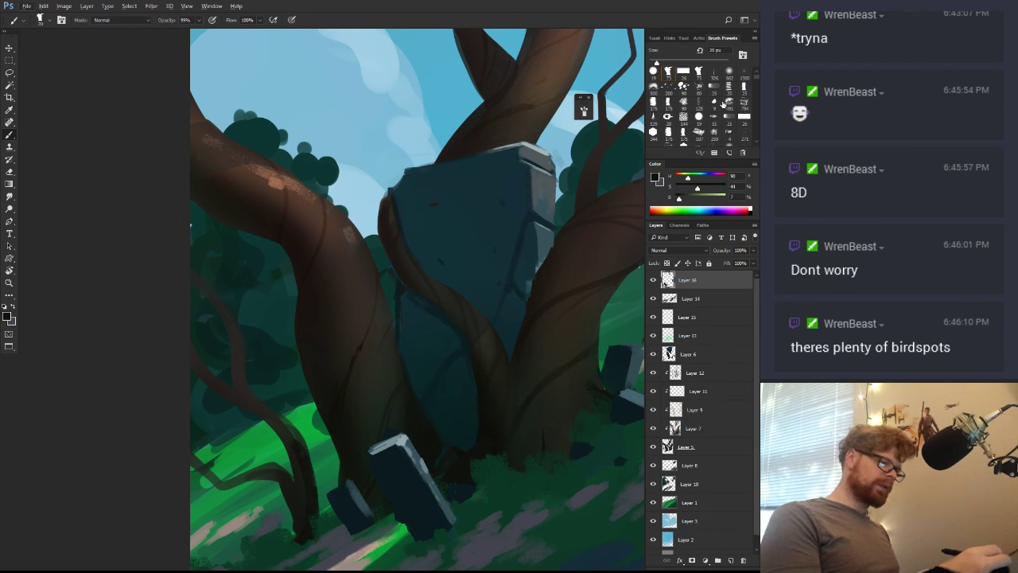
Choose the 175 px textured brush and paint dark brown bark texture around the large left trunk's crack with sampled browns
click(744, 89)
click(654, 101)
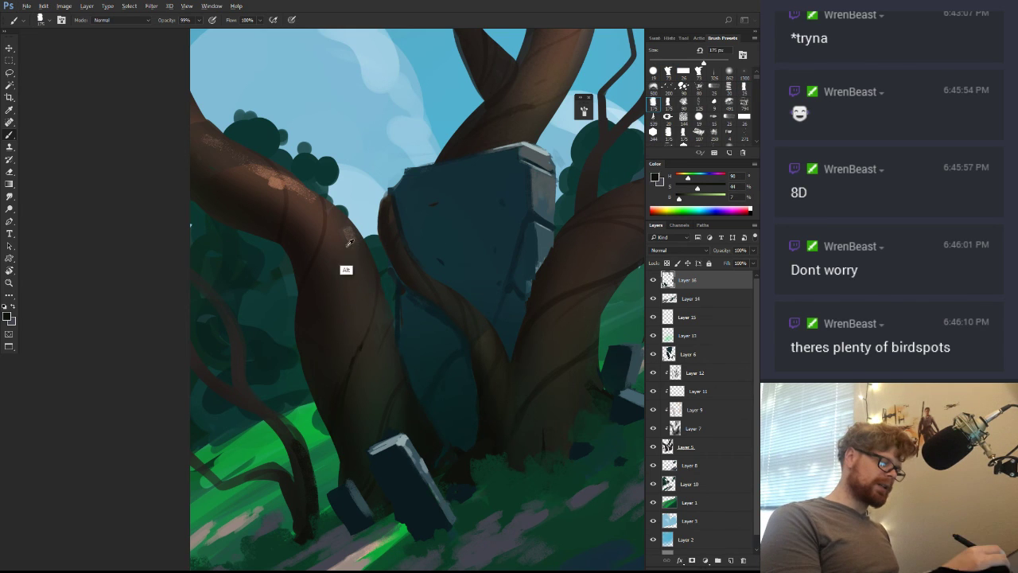
alt+click(329, 307)
drag(318, 337, 332, 368)
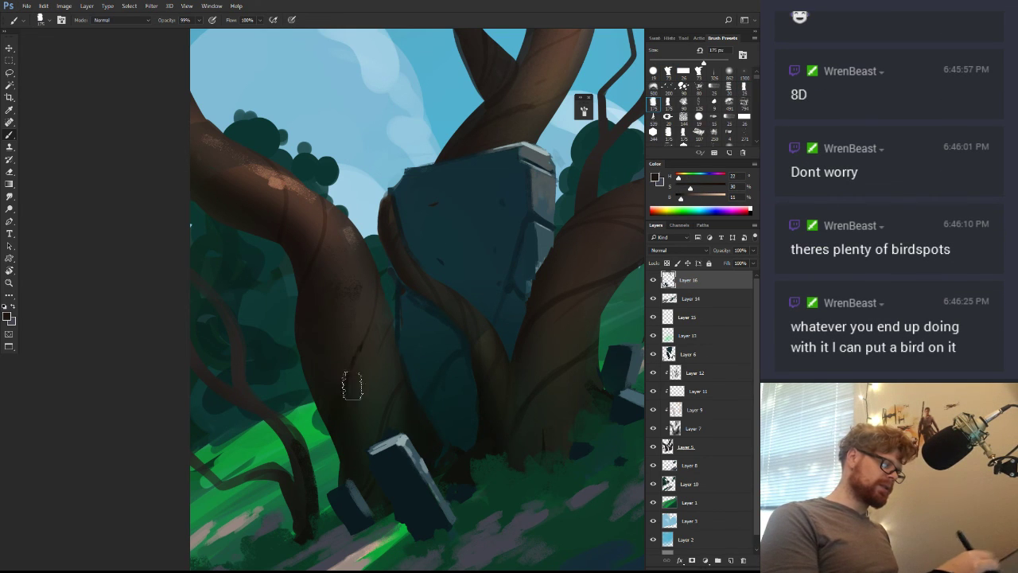
alt+click(343, 299)
drag(412, 376, 364, 426)
drag(440, 377, 396, 401)
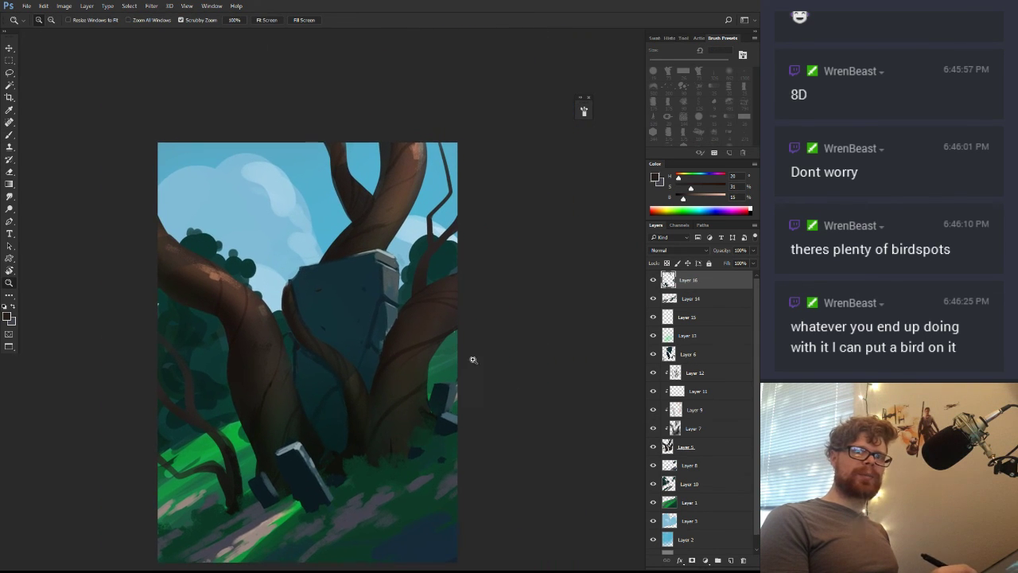
key(r)
drag(486, 329, 482, 348)
key(r)
drag(376, 389, 477, 337)
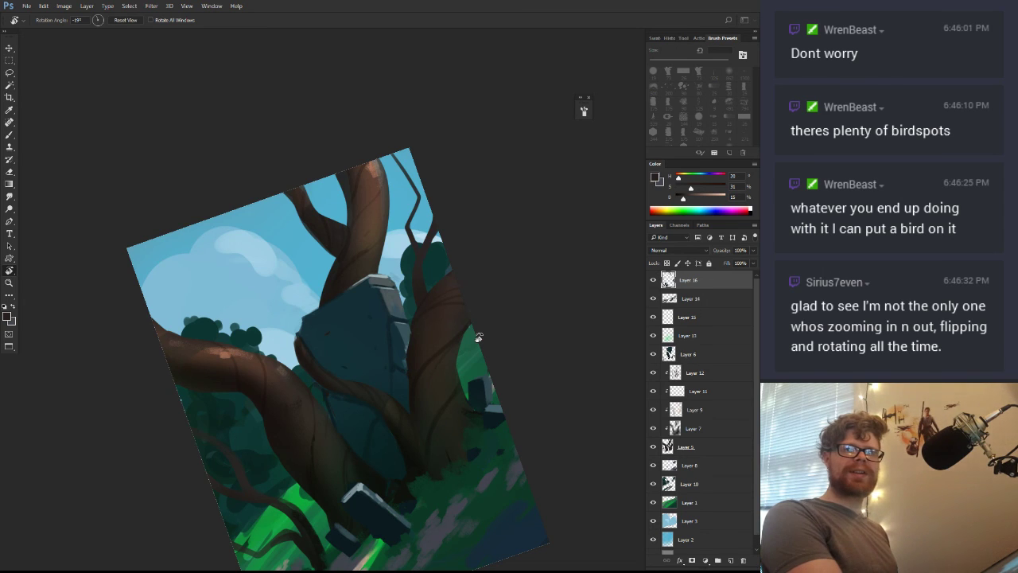
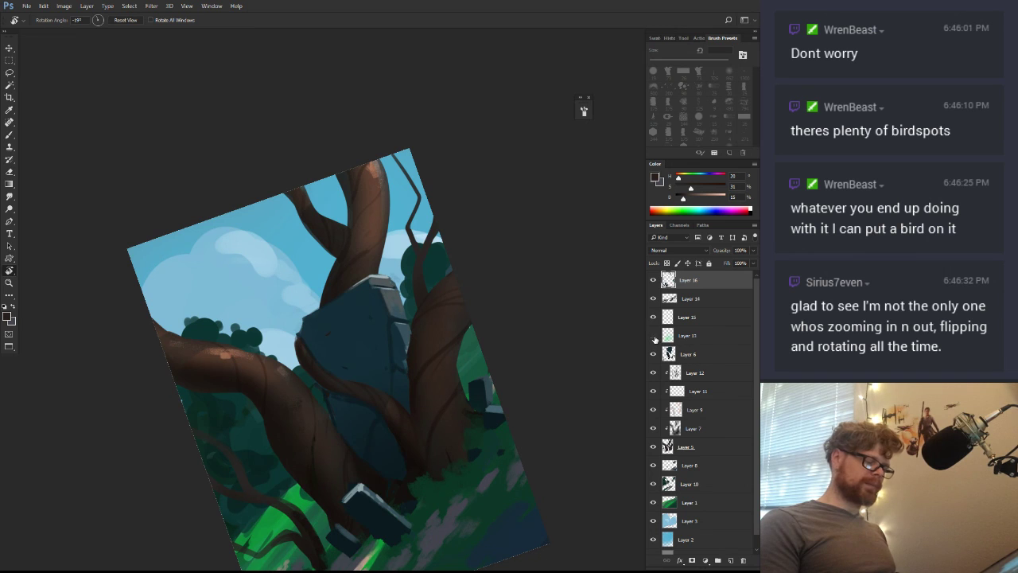
Bring the small full-canvas view upright and add a layer mask to Layer 13
key(z)
drag(522, 384, 474, 412)
key(r)
drag(520, 369, 531, 453)
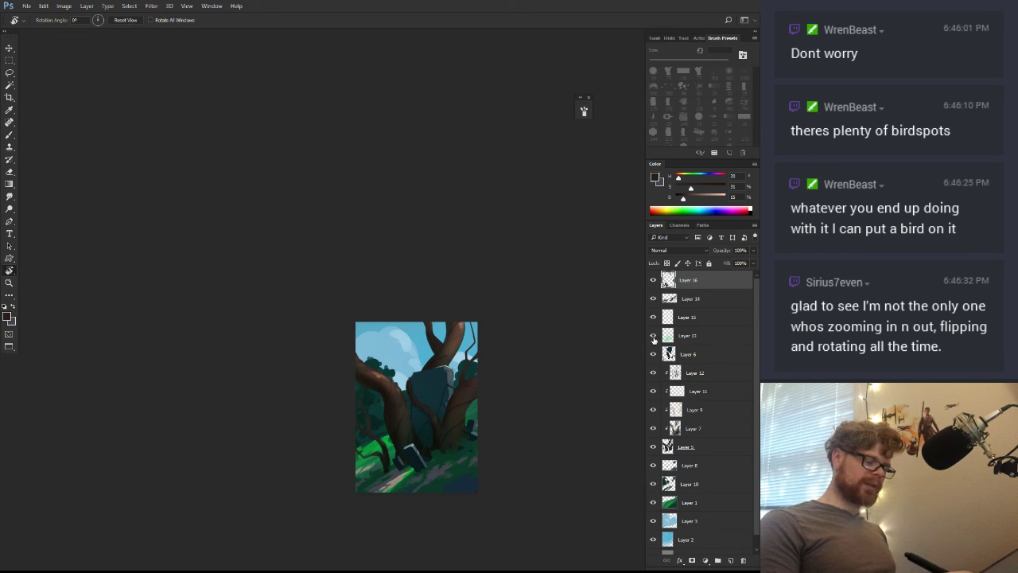
click(668, 336)
click(692, 560)
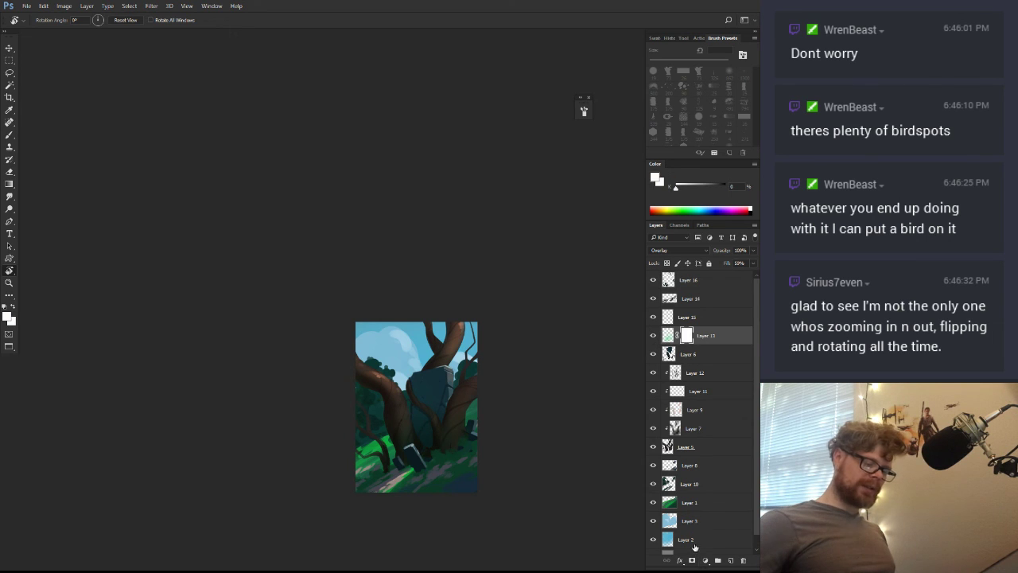
Fade Layer 13's mask with black radial gradients over the left trunk, the large stone and the lower ground
key(g)
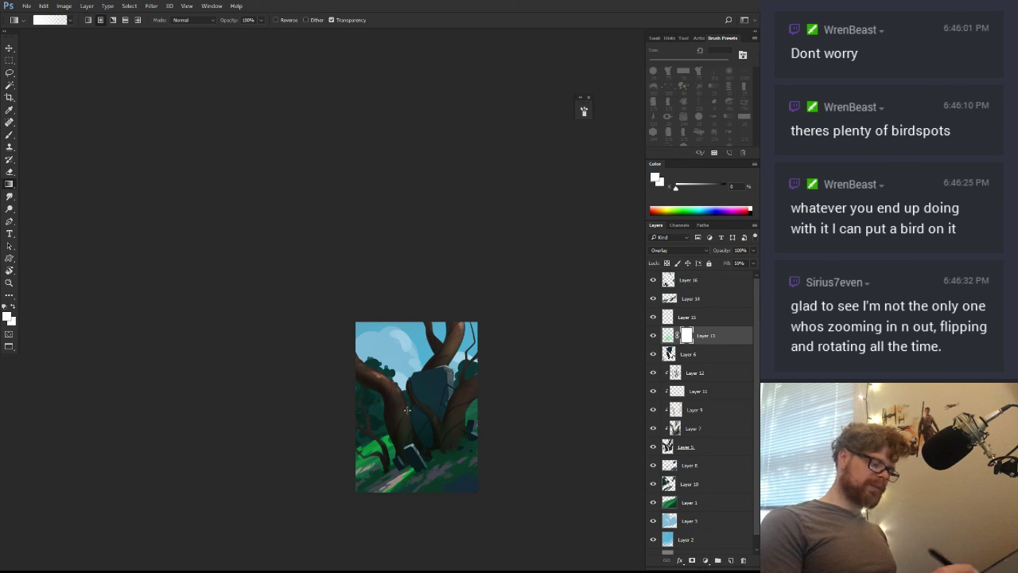
key(d)
key(x)
drag(397, 402, 397, 450)
drag(434, 386, 434, 428)
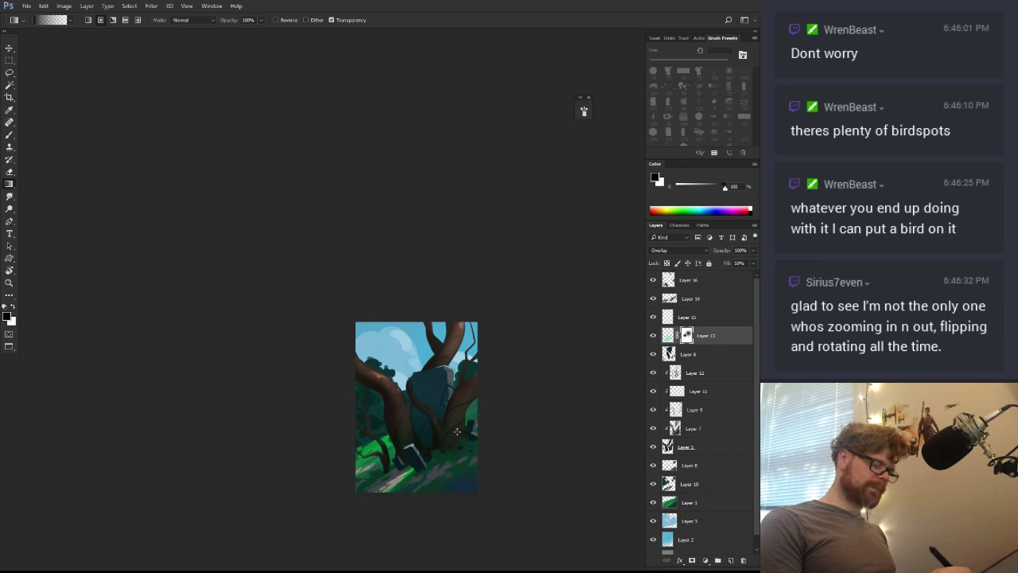
drag(382, 467, 375, 518)
key(z)
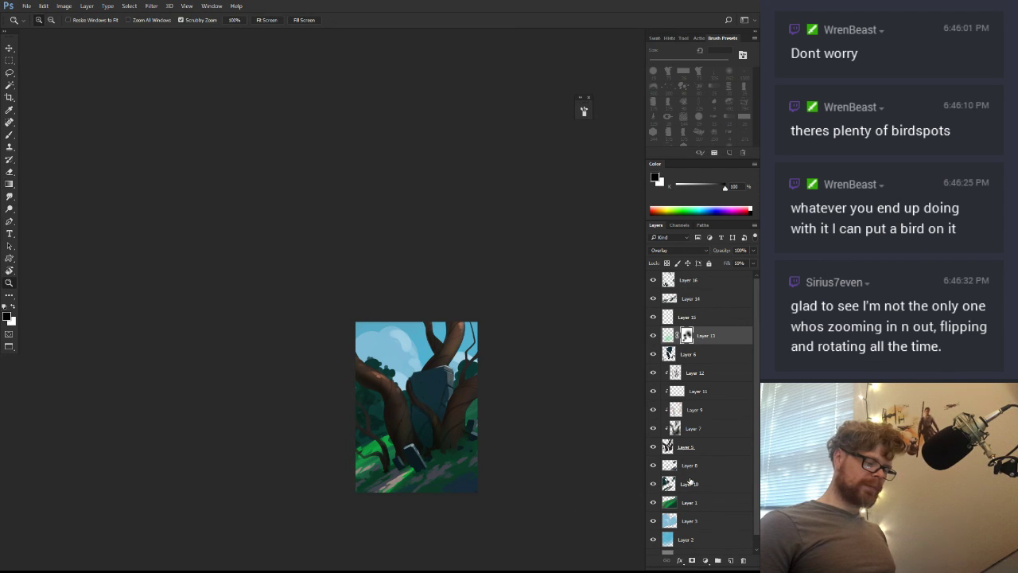
On Layer 1, paint a bright green grass patch behind the right trunk with the sampled sunlit grass colour
click(671, 506)
key(r)
drag(539, 482, 593, 413)
key(b)
alt+click(437, 451)
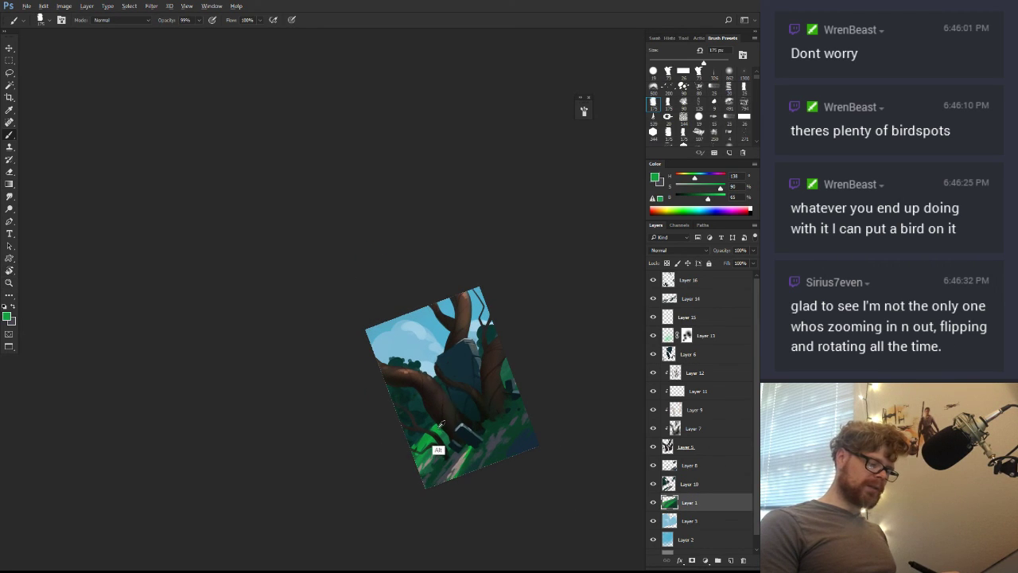
drag(509, 377, 504, 366)
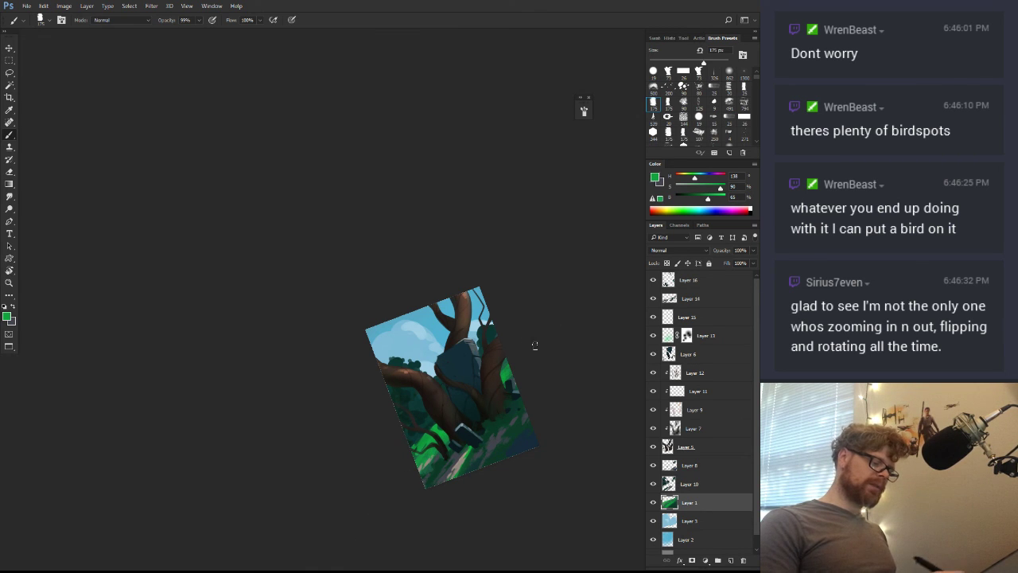
Bring the canvas upright and refine the bright grass patch behind the right trunk with a smaller brush and sampled greens
key(r)
mouse_move(588, 340)
mouse_down()
mouse_move(538, 466)
mouse_move(580, 405)
mouse_up()
key(b)
key(z)
key(b)
mouse_move(469, 418)
mouse_down()
mouse_move(496, 418)
mouse_move(451, 435)
mouse_up()
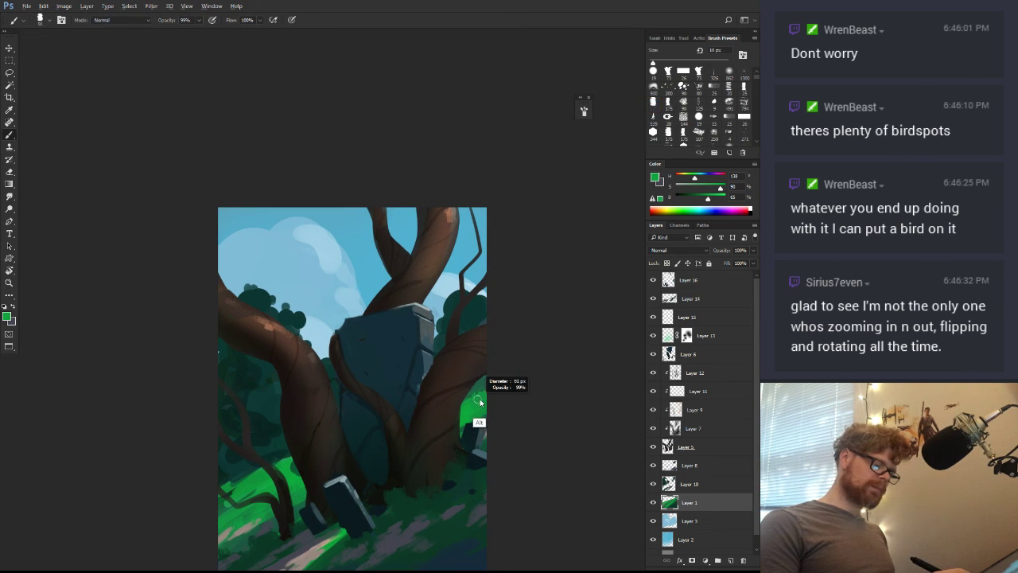
alt+click(479, 409)
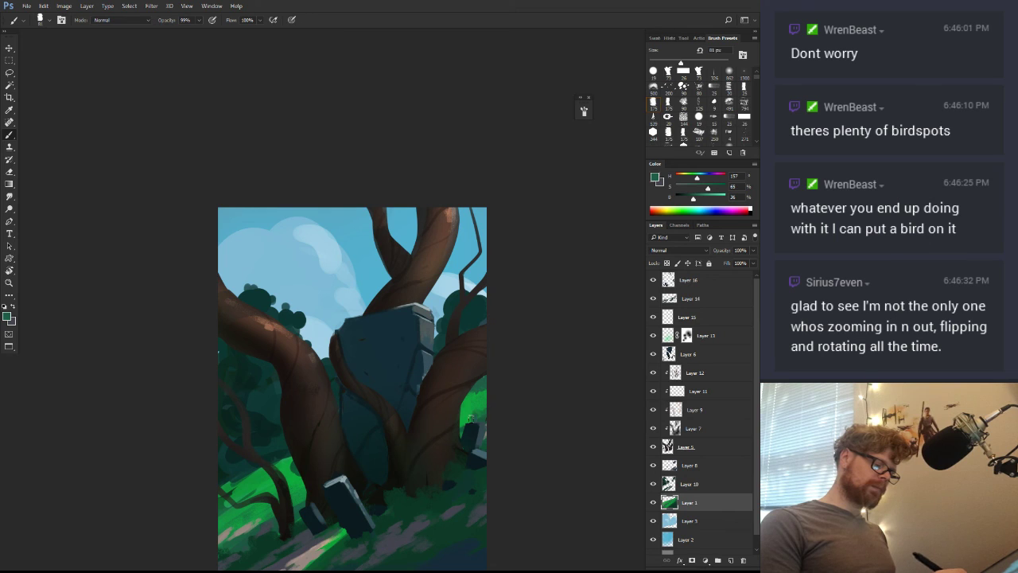
Set the brush opacity to 100%, touch up the grass beside the left roots and sample its bright green
click(198, 21)
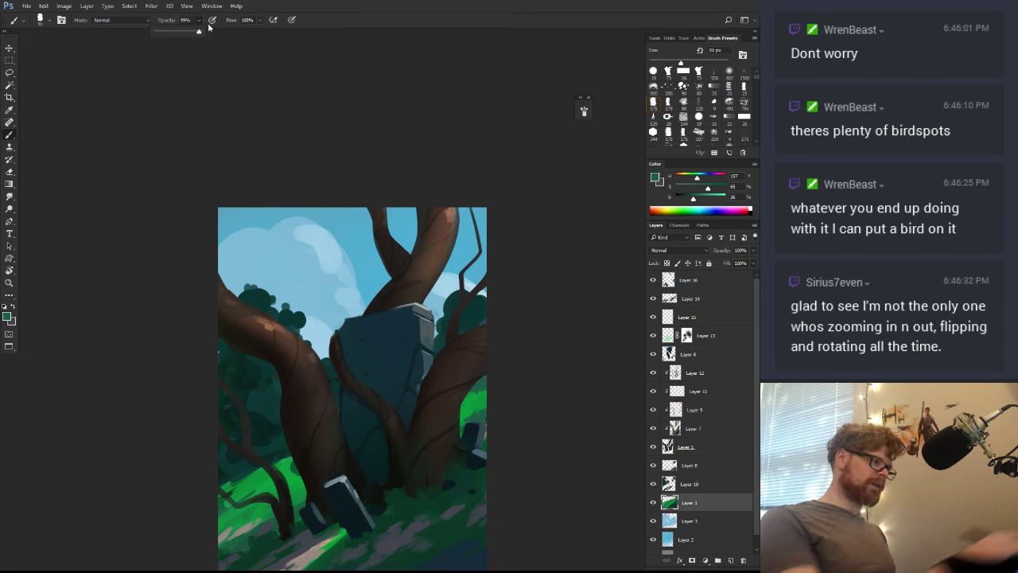
drag(200, 32, 220, 36)
click(295, 502)
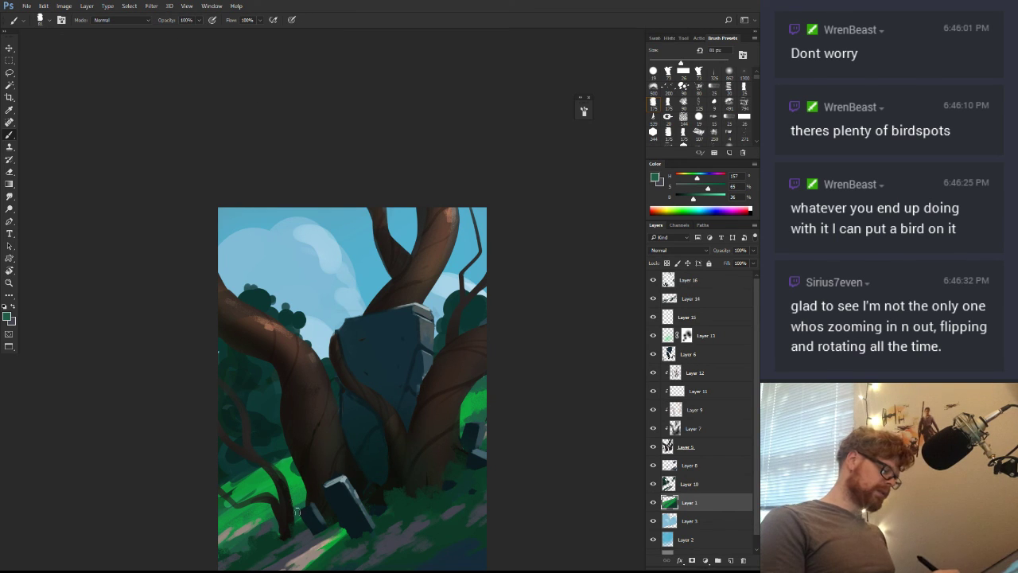
alt+click(296, 504)
alt+click(295, 474)
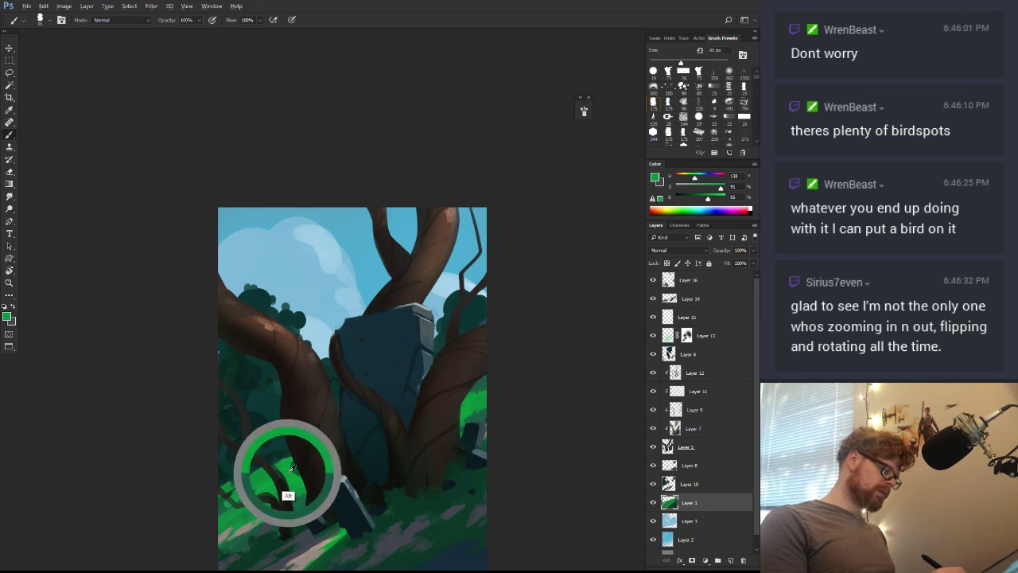
Check Layer 10 by toggling its visibility, then erase its lower foliage edge beside the left roots with a hard round eraser
click(653, 484)
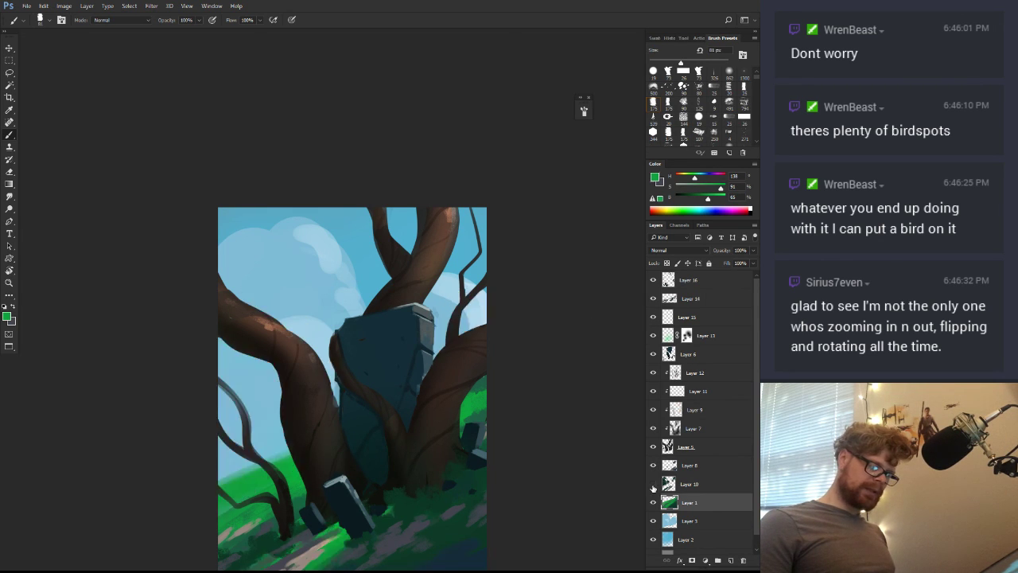
click(652, 484)
click(668, 483)
key(e)
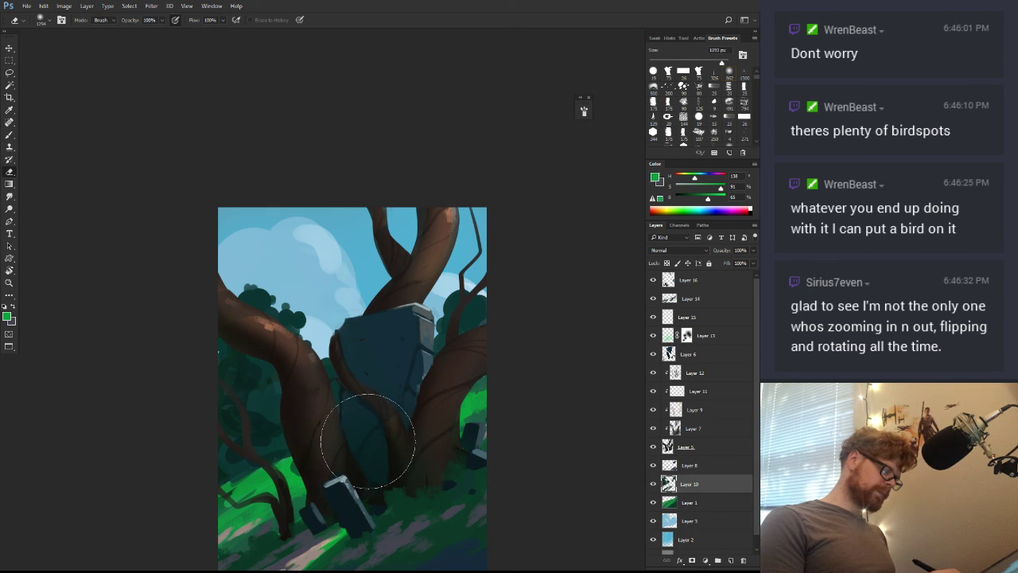
key(r)
drag(391, 482, 463, 466)
click(652, 71)
mouse_move(406, 499)
mouse_down()
mouse_move(445, 379)
mouse_move(411, 377)
mouse_up()
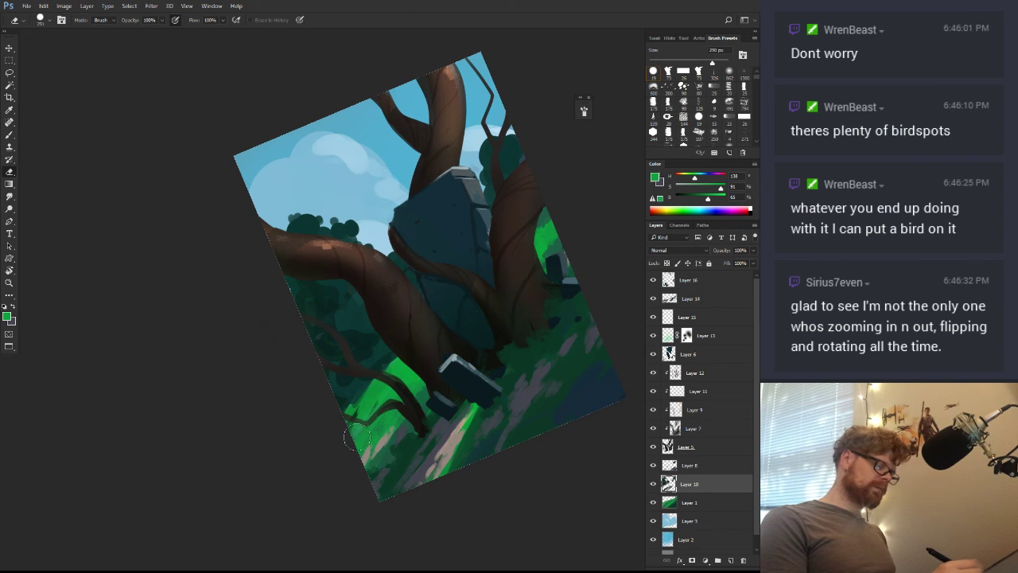
Paint sampled dark teal and dark green shadow strokes along the foliage and grass edge between the left trunk and branching roots
key(b)
alt+click(360, 399)
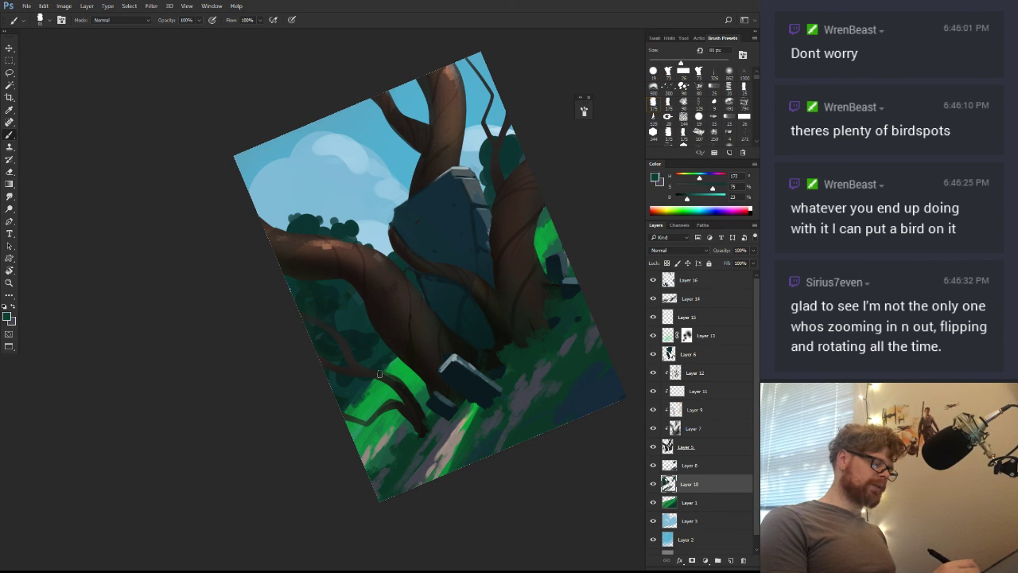
alt+click(397, 352)
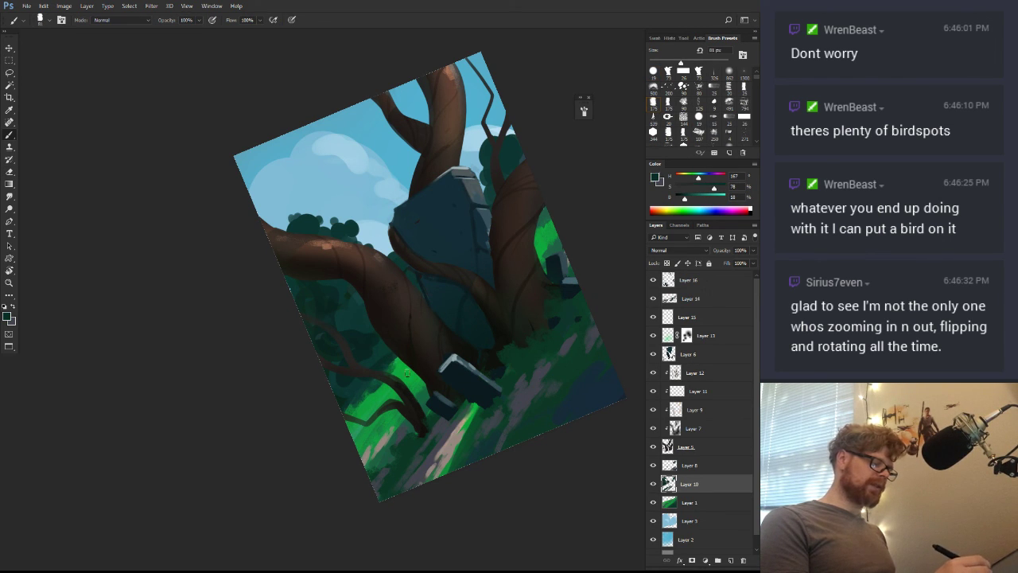
drag(420, 371, 417, 383)
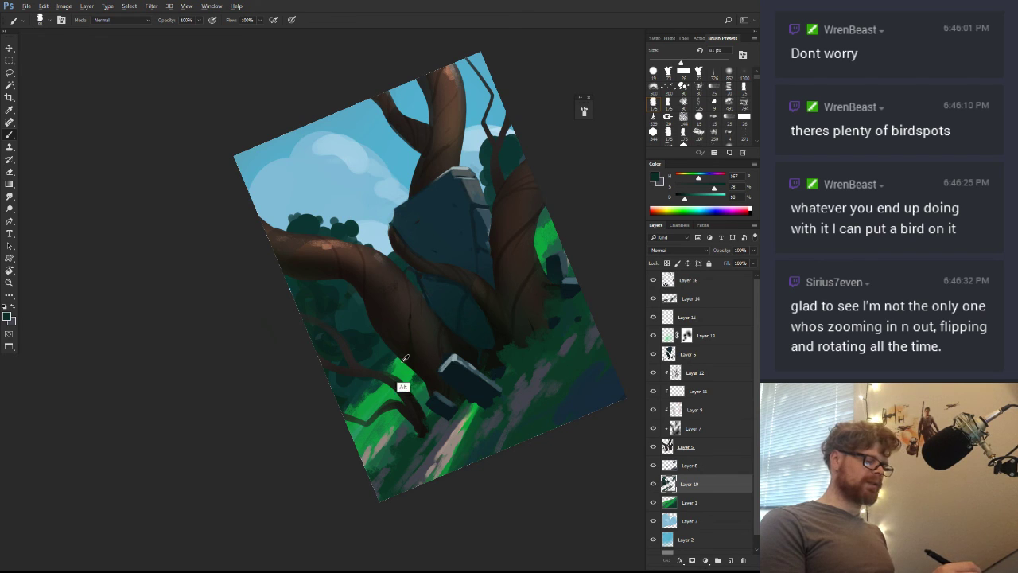
alt+click(406, 443)
drag(427, 360, 382, 419)
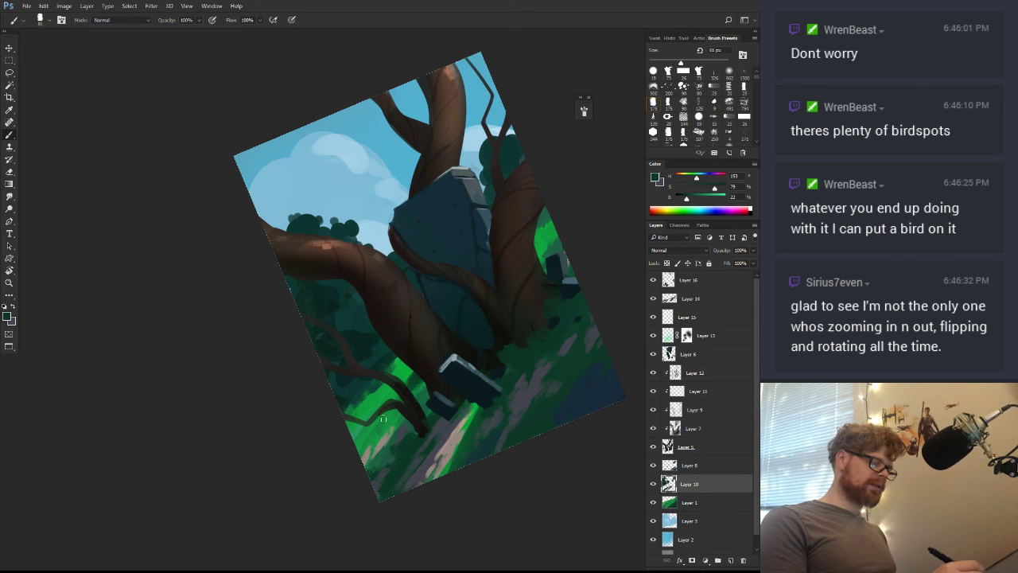
drag(412, 365, 377, 394)
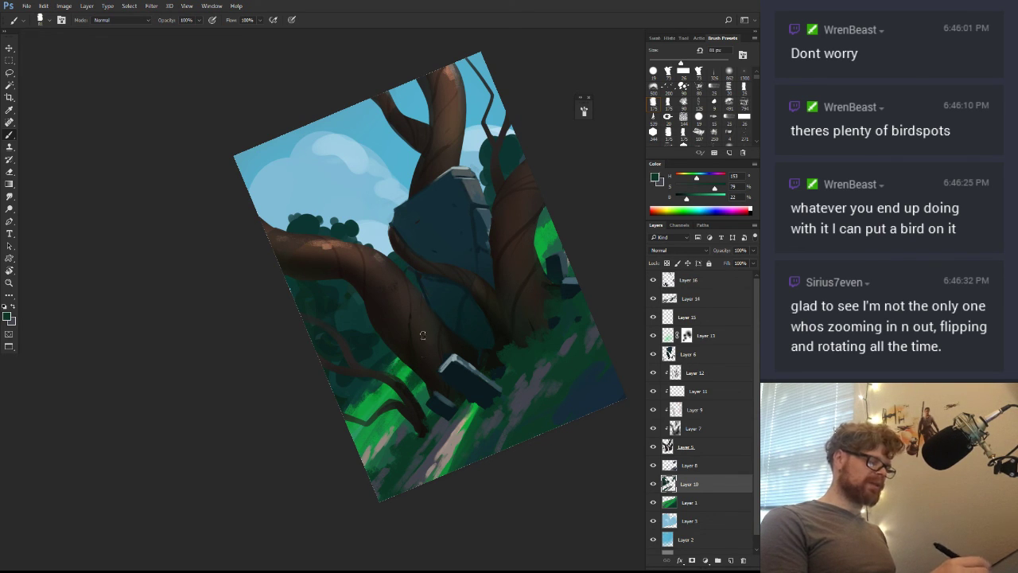
Break up the bright grass patch behind the right trunk with dark green strokes and sample its bright green
drag(548, 209, 540, 228)
alt+click(549, 231)
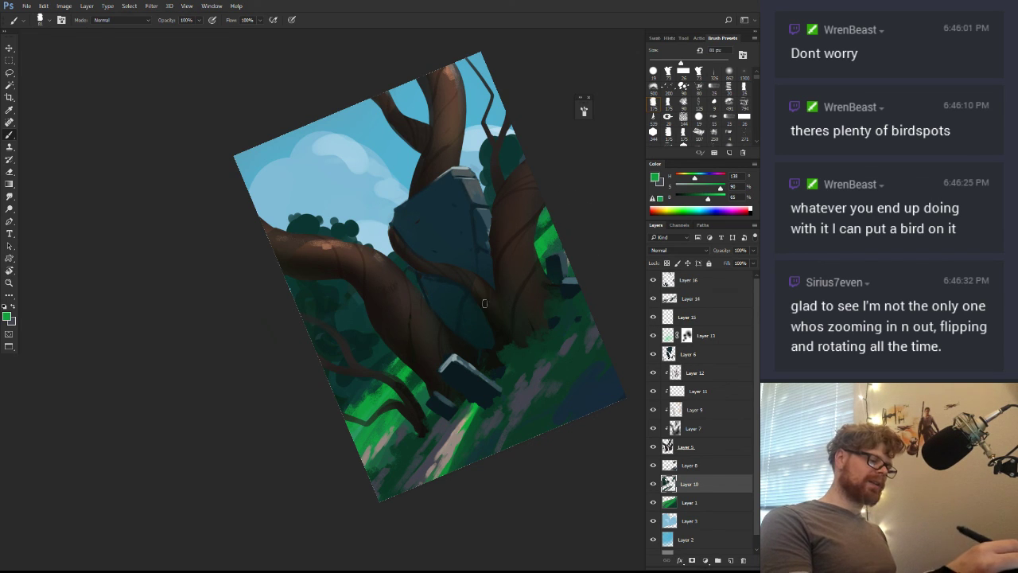
key(r)
drag(483, 303, 504, 436)
key(z)
drag(542, 405, 479, 454)
key(r)
mouse_move(585, 440)
mouse_down()
mouse_move(602, 409)
mouse_move(601, 374)
mouse_move(508, 434)
mouse_up()
Paint a pinkish-grey strip, sampled from the lit path, across the grass behind the right trunk, then sample the bright grass green
key(b)
alt+click(401, 448)
mouse_move(501, 362)
mouse_down()
mouse_move(513, 354)
mouse_move(498, 374)
mouse_move(511, 363)
mouse_move(510, 326)
mouse_up()
key(z)
key(r)
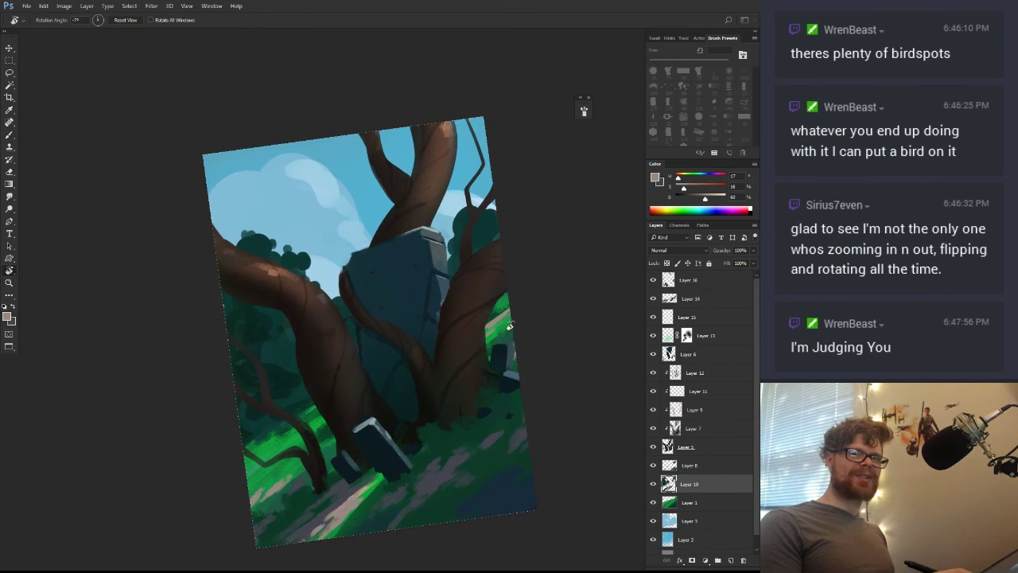
key(b)
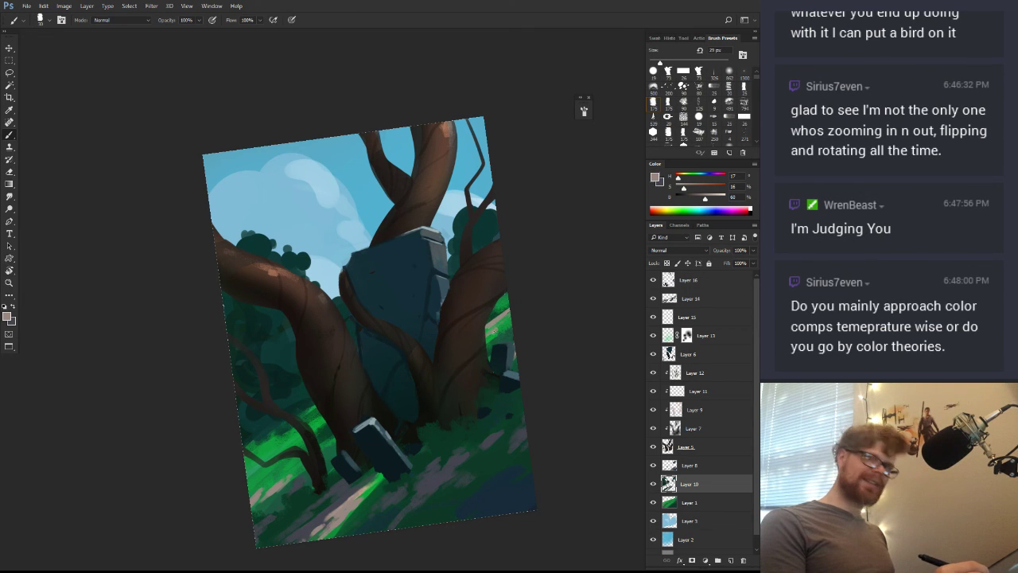
drag(442, 376, 462, 369)
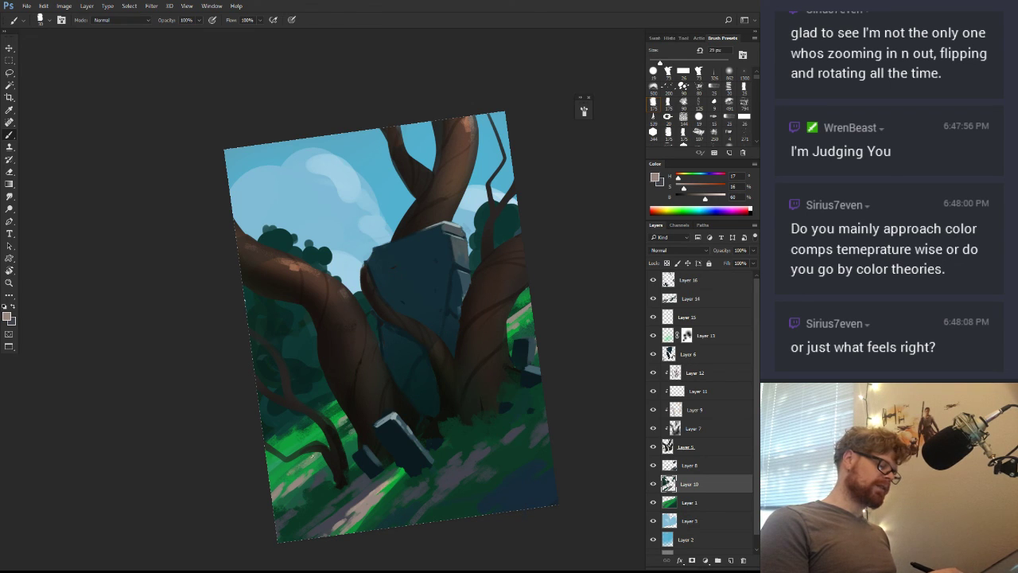
alt+click(298, 467)
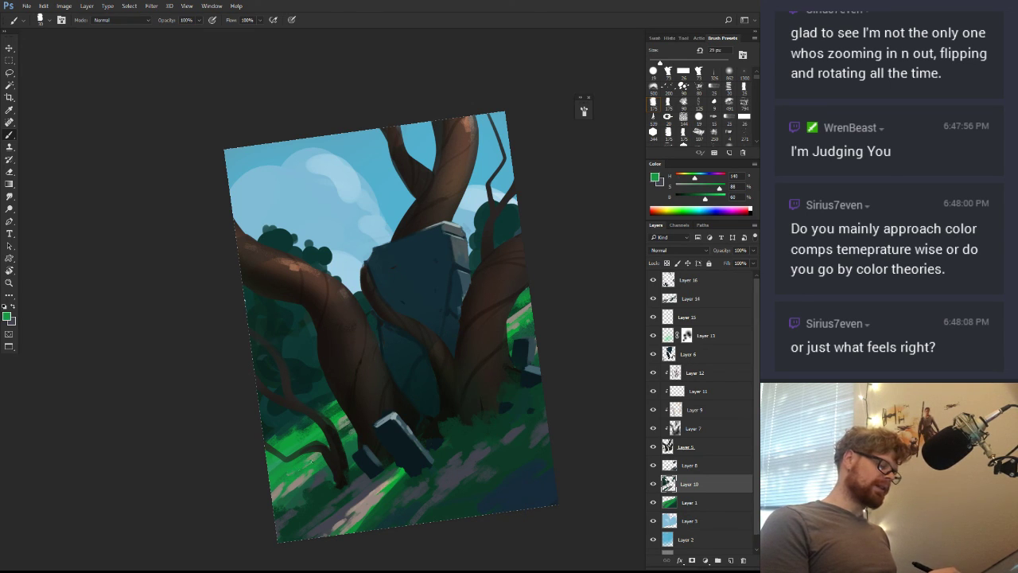
Try a Color Balance adjustment layer above Layer 10, shifting its midtones toward cyan
key(z)
alt+click(302, 484)
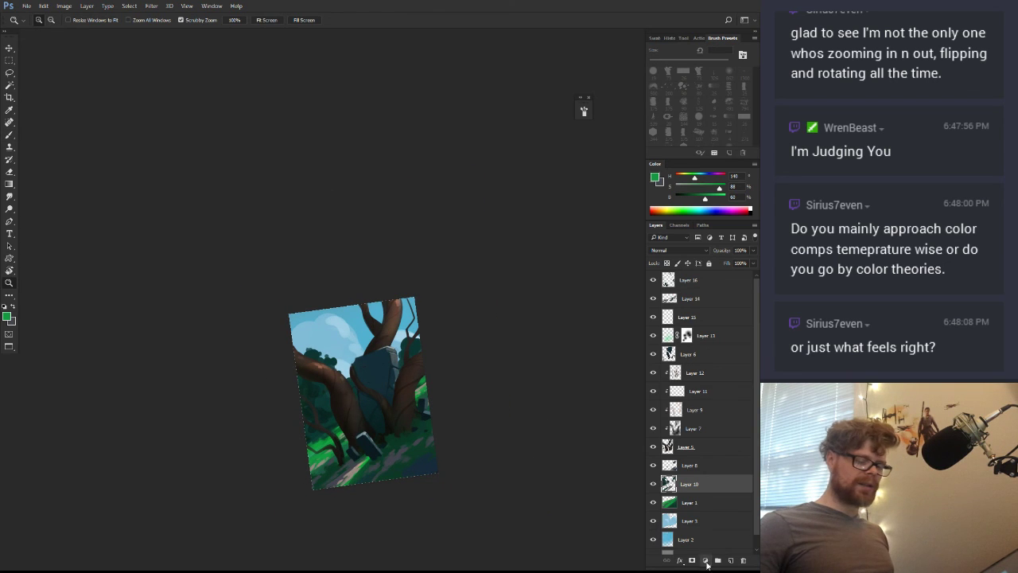
click(706, 561)
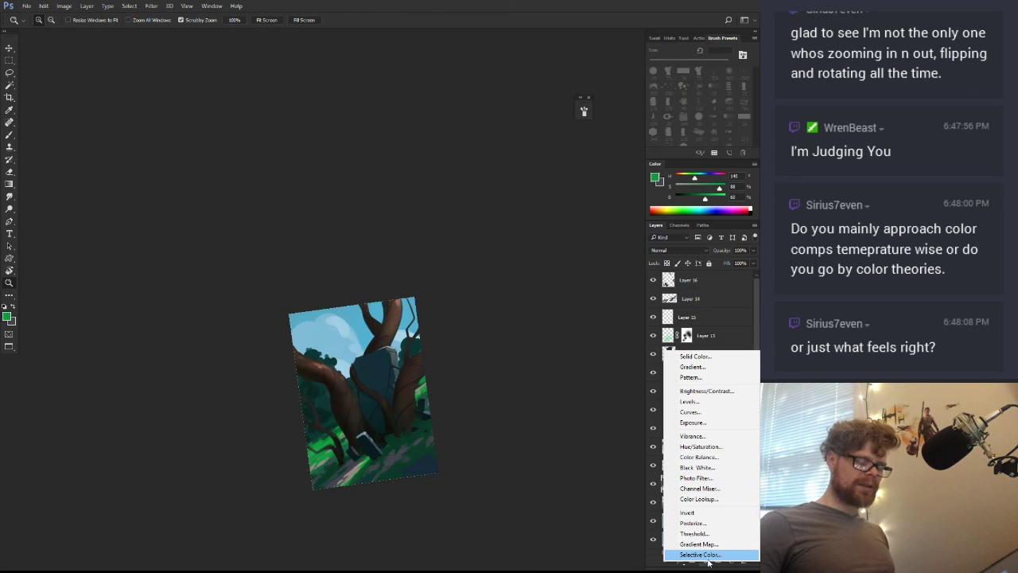
click(698, 456)
drag(387, 381, 435, 364)
key(r)
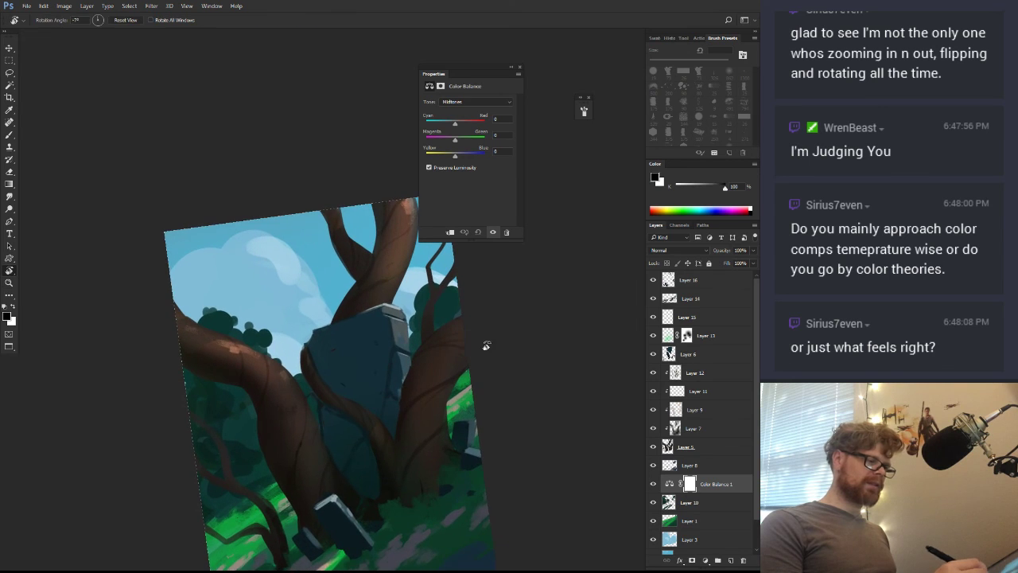
key(Escape)
mouse_move(455, 124)
mouse_down()
mouse_move(475, 124)
mouse_move(446, 124)
mouse_up()
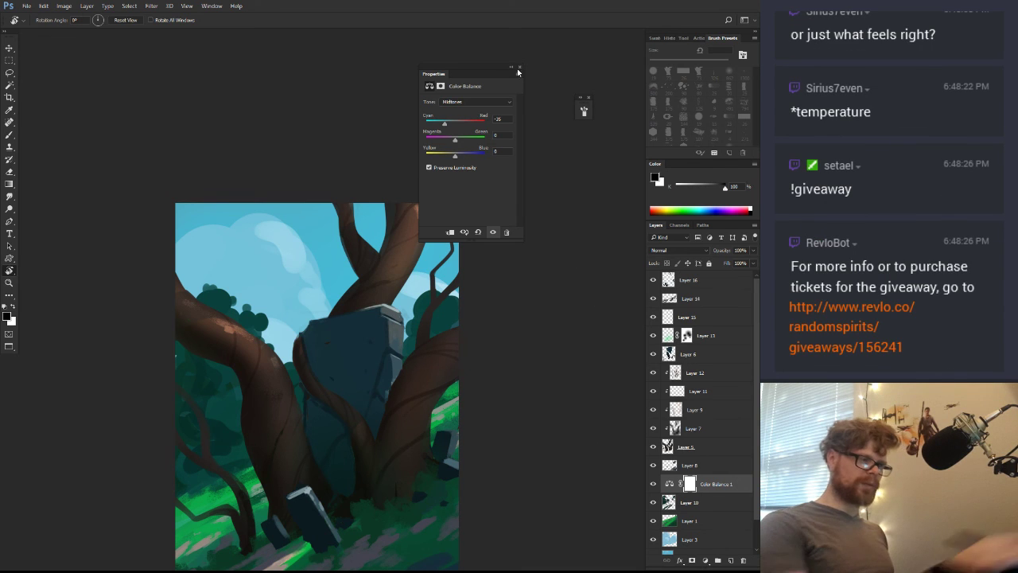
Try the Color Balance layer above Layer 16 with its midtones shifted toward red, then delete the adjustment layer
drag(668, 485, 682, 273)
drag(445, 124, 461, 125)
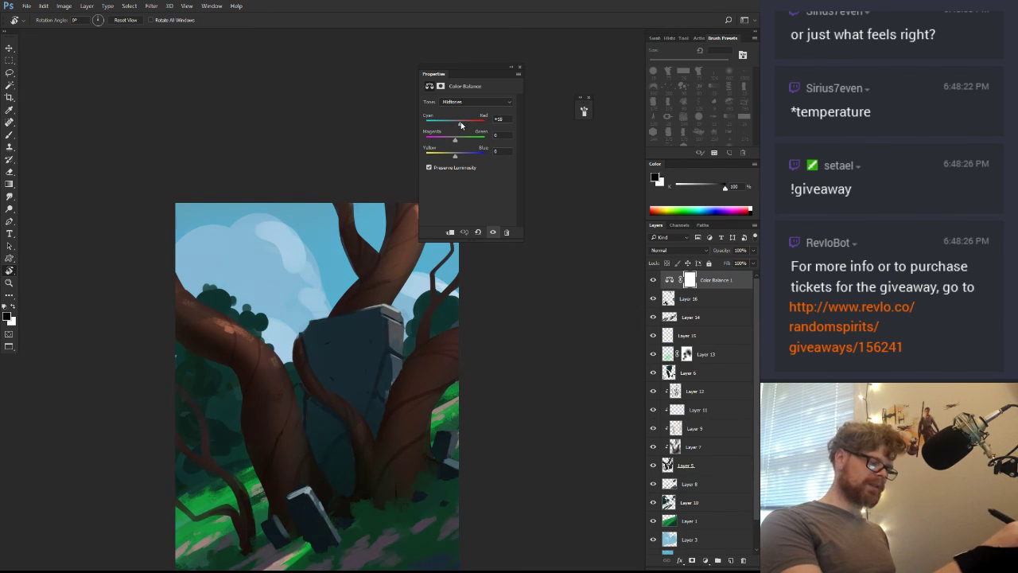
click(519, 67)
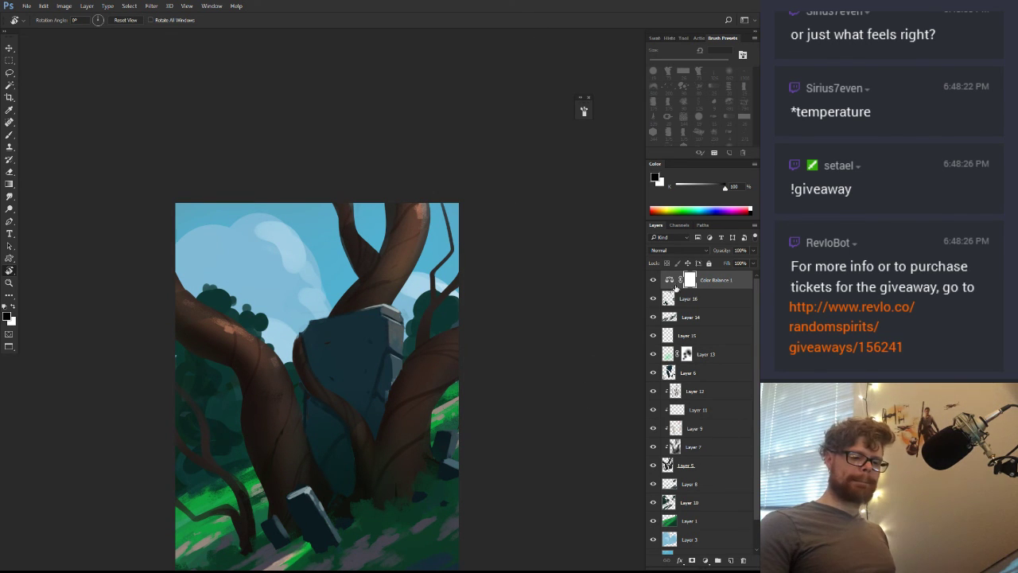
drag(710, 283, 743, 560)
Toggle Layer 16's visibility to compare the painting with and without the small stones and highlights
key(z)
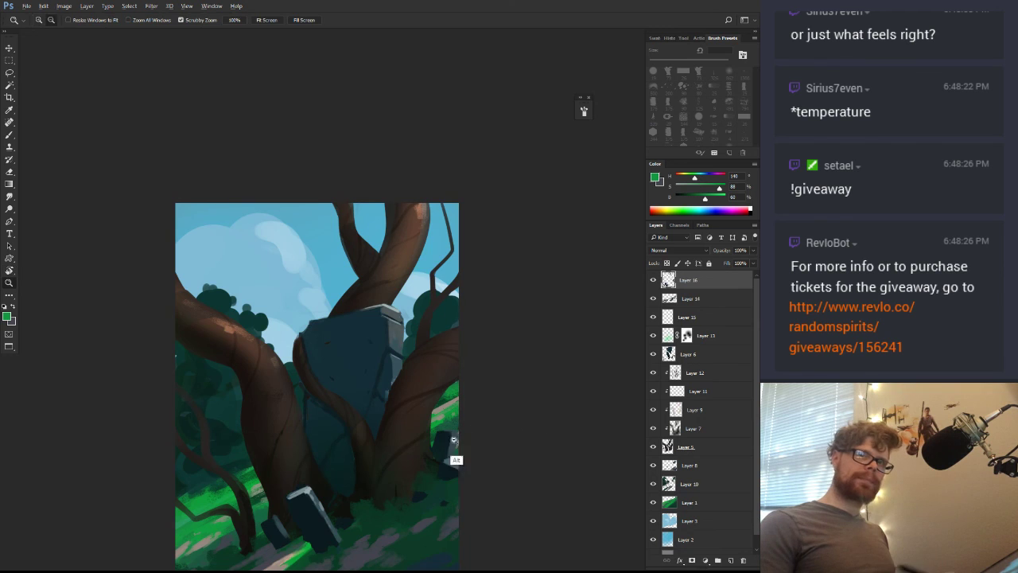
drag(454, 439, 470, 425)
mouse_move(471, 424)
mouse_down()
mouse_move(452, 341)
mouse_move(422, 364)
mouse_move(444, 362)
mouse_move(452, 422)
mouse_up()
drag(431, 425, 486, 414)
key(r)
click(654, 281)
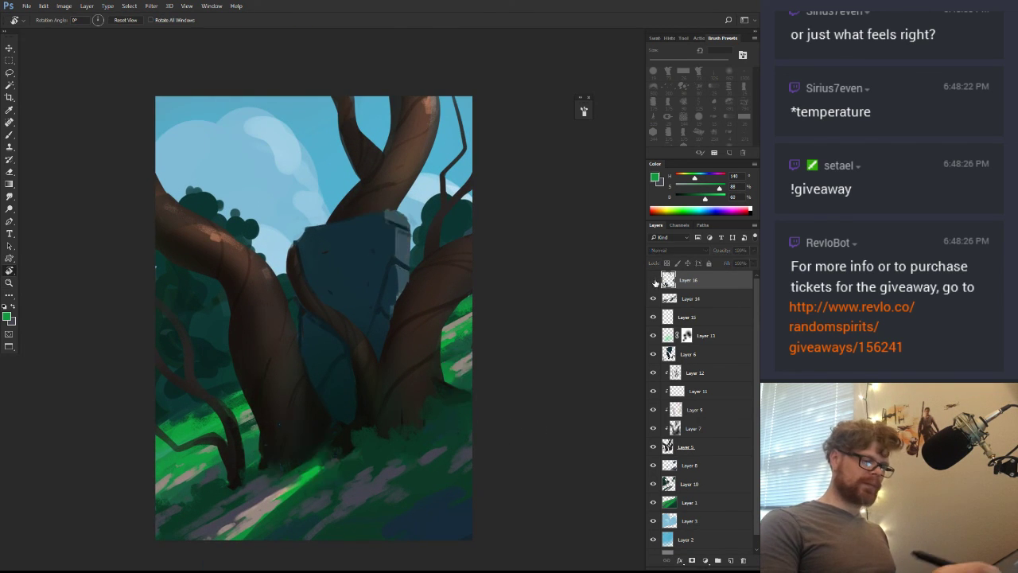
click(653, 280)
On Layer 16, touch up the lit top of the lowest stone beside the right trunk with a desaturated grey-blue and choose a textured brush
mouse_move(507, 431)
mouse_down()
mouse_move(565, 364)
mouse_move(567, 304)
mouse_up()
key(b)
drag(463, 320, 509, 296)
key(b)
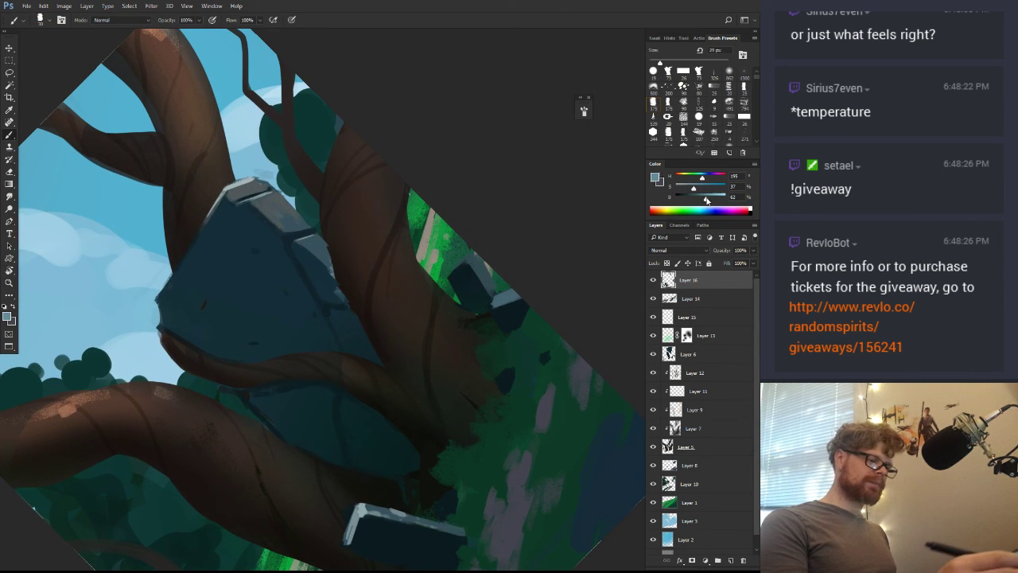
alt+click(510, 295)
key(period)
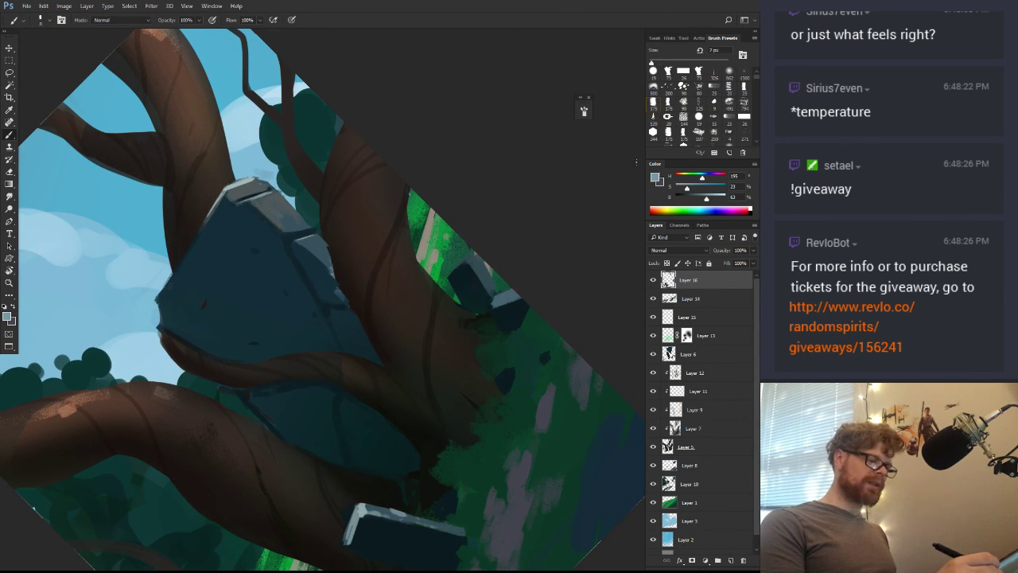
key(comma)
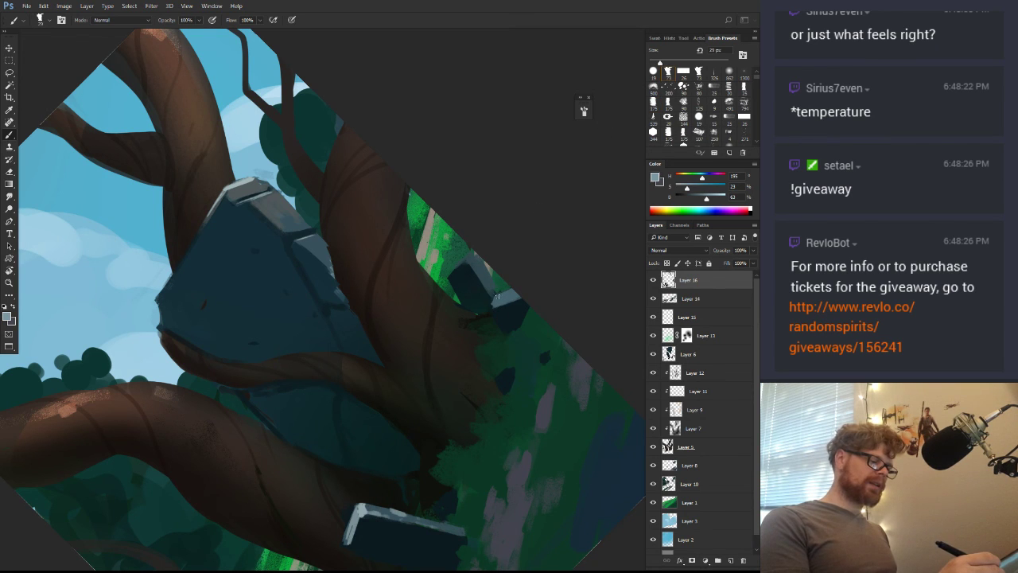
Refine the lowest stone's lit top and dark face with sampled grey-blue and dark blue, using a 22 px textured brush
alt+click(501, 318)
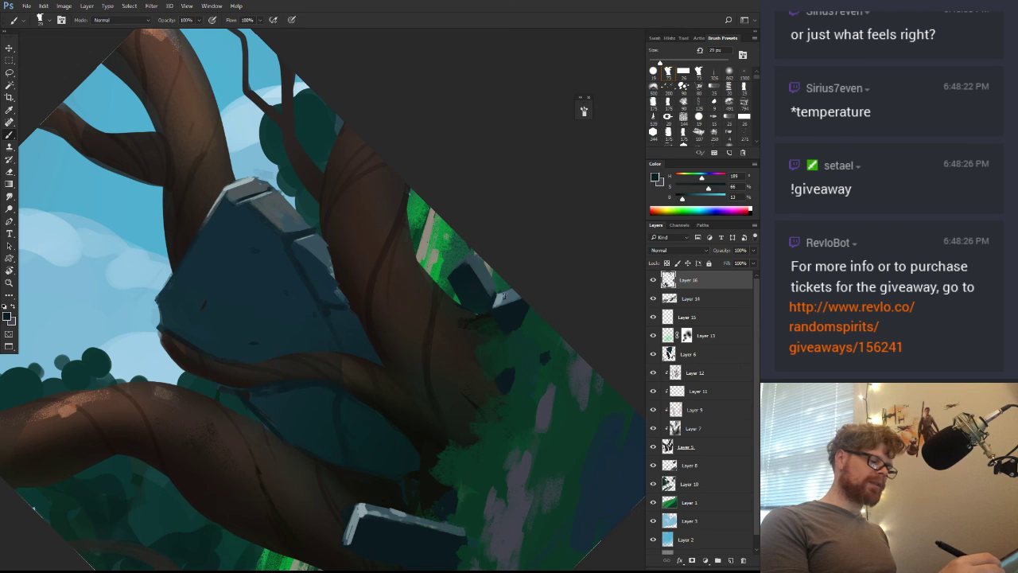
alt+click(503, 295)
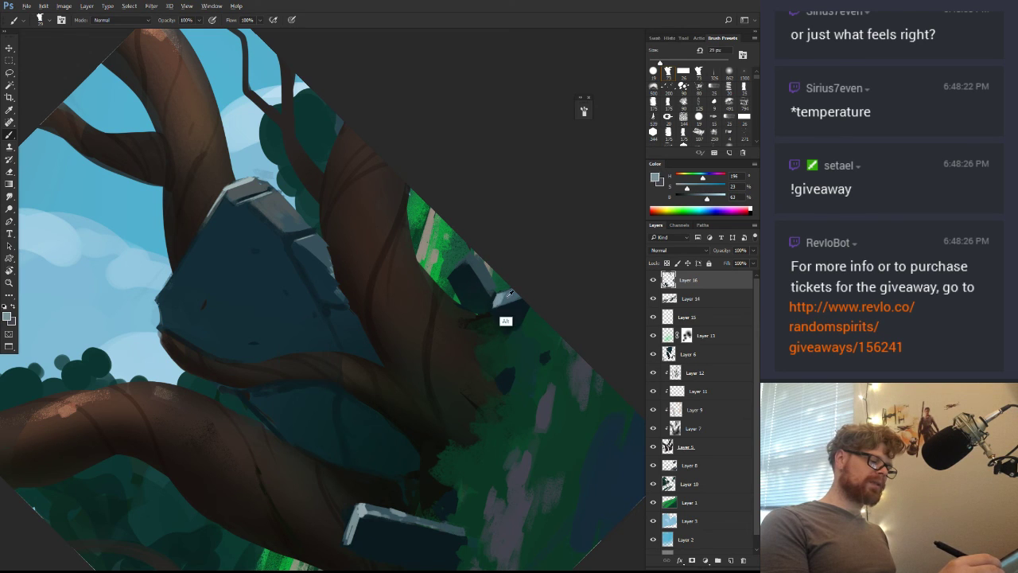
alt+click(505, 296)
alt+click(507, 294)
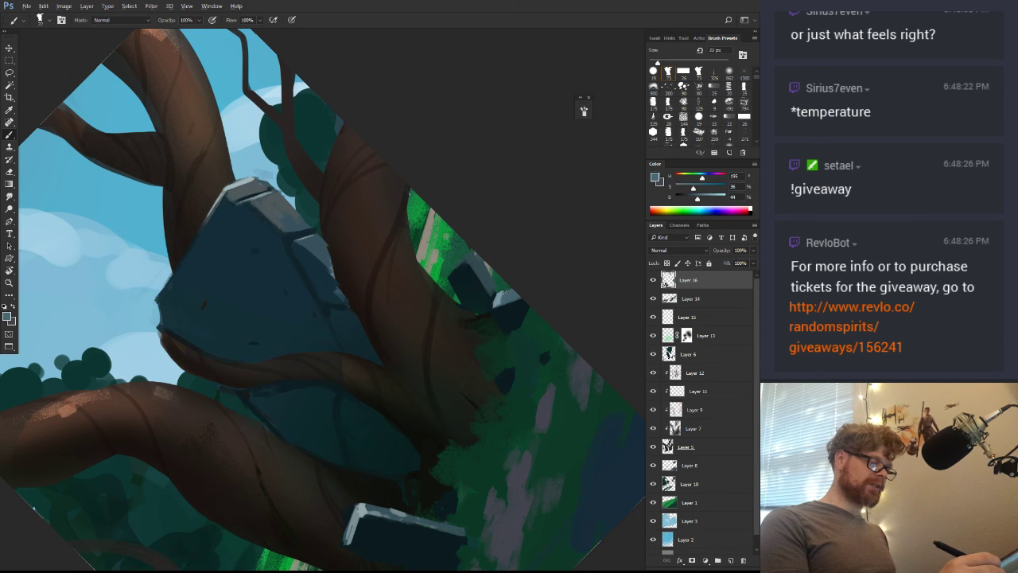
alt+click(503, 305)
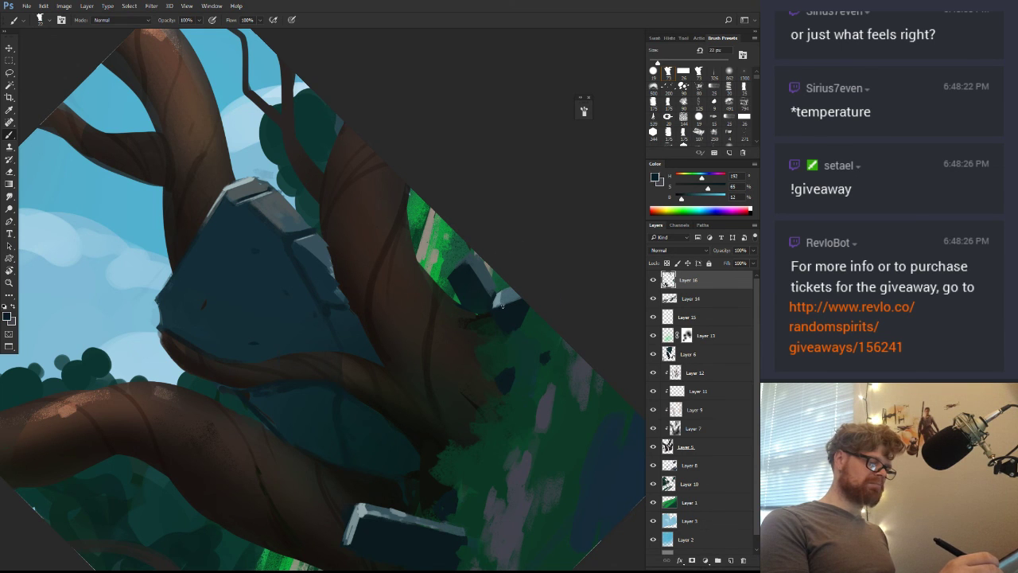
Paint grey-blue light on the side of the upright small stone behind the right trunk and sample a muted green beside it
key(r)
drag(499, 306, 383, 441)
alt+click(383, 414)
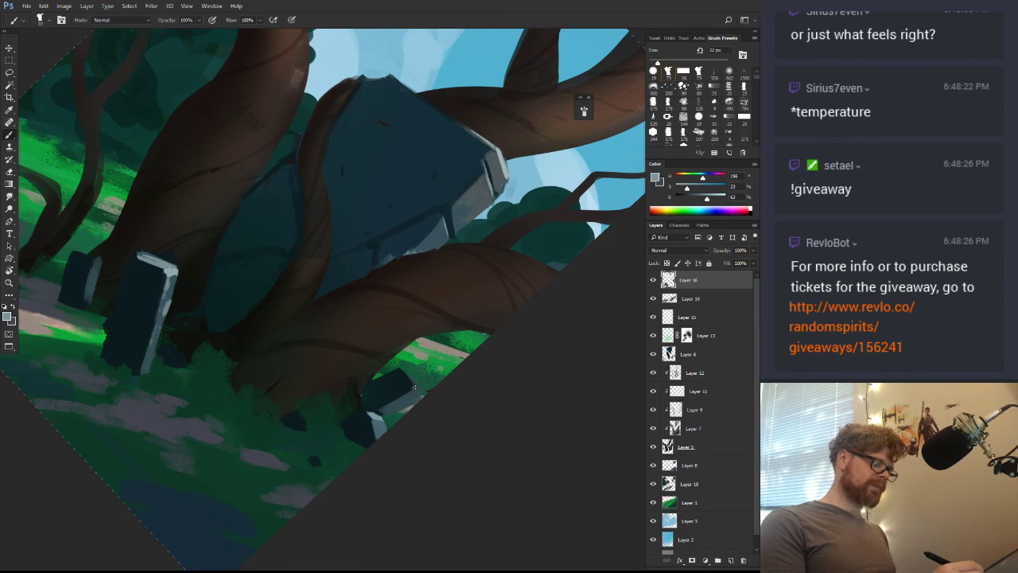
key(r)
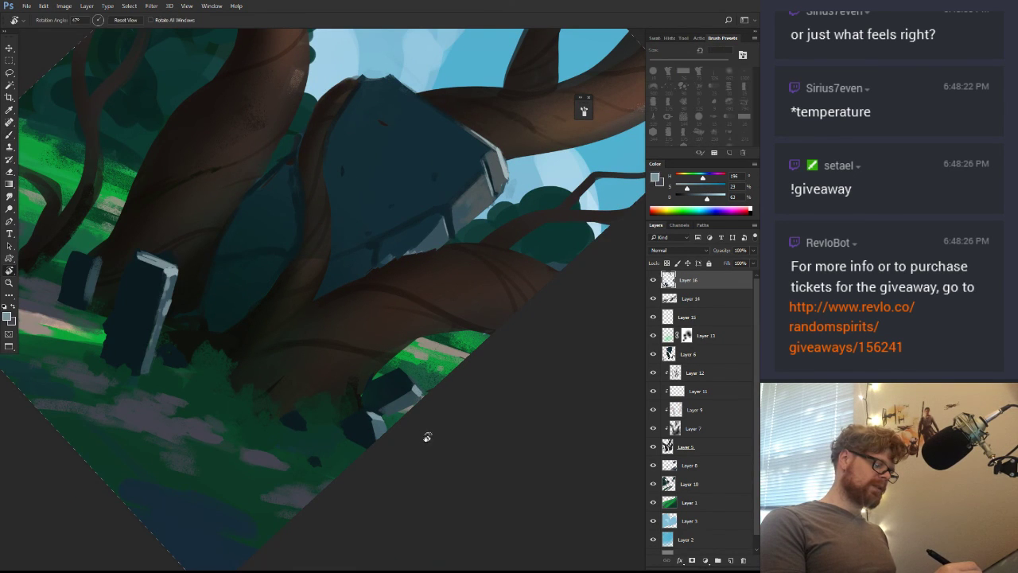
drag(425, 436, 490, 267)
alt+click(474, 299)
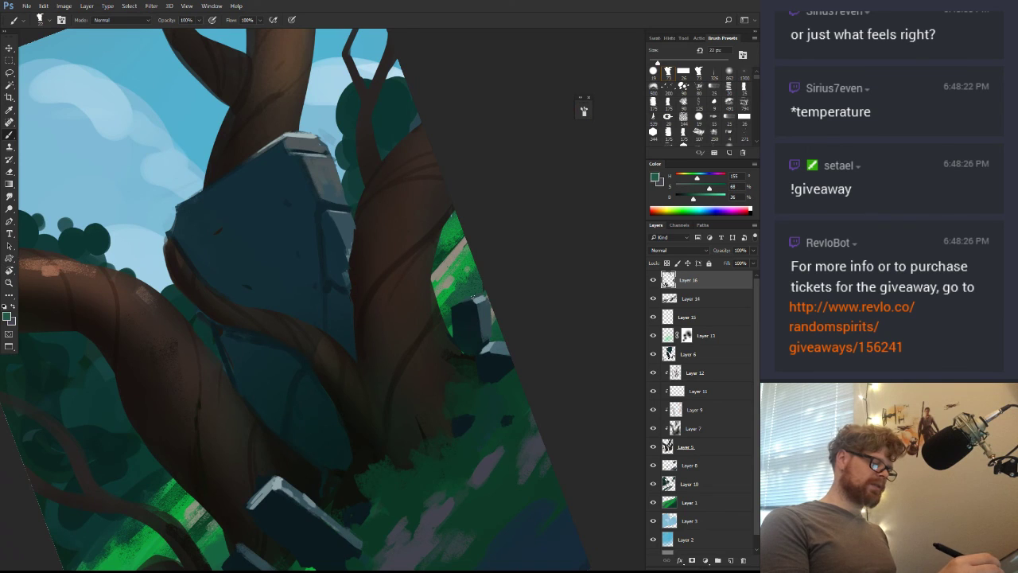
Refine the upright small stone behind the right trunk with sampled grey-blue and dark blue, and darken the ground at its foot
drag(519, 302, 455, 359)
alt+click(455, 359)
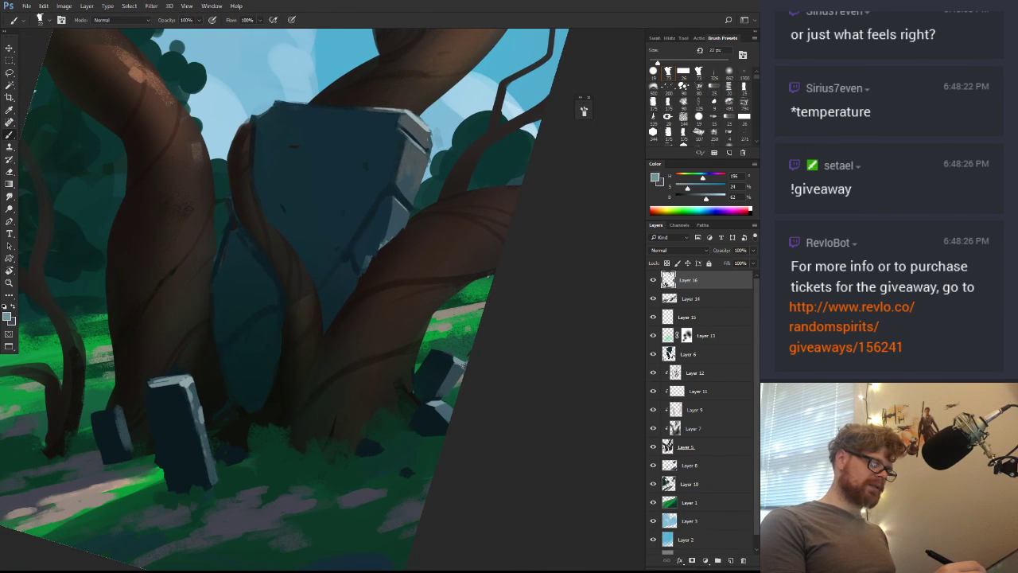
alt+click(455, 366)
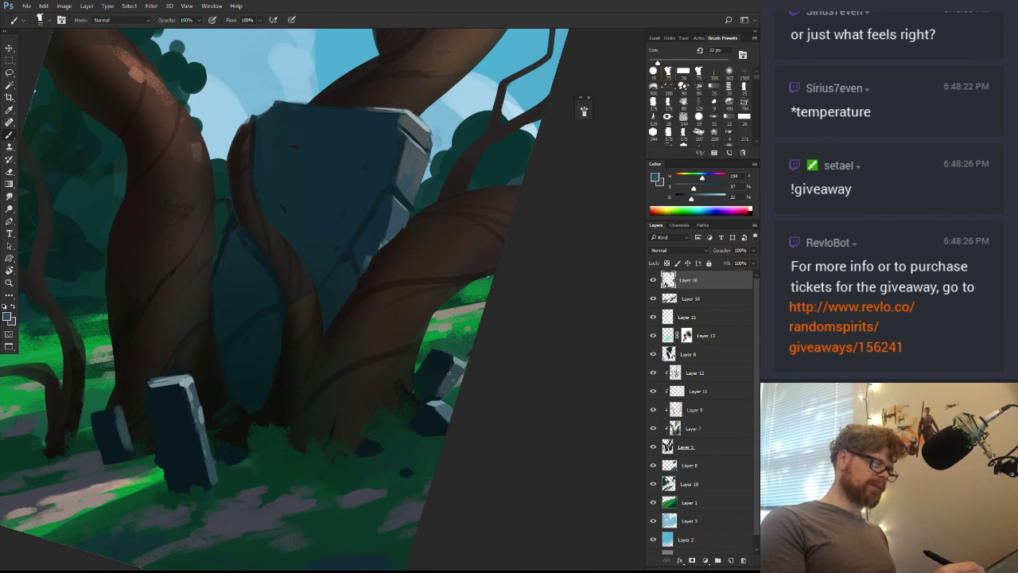
alt+click(451, 365)
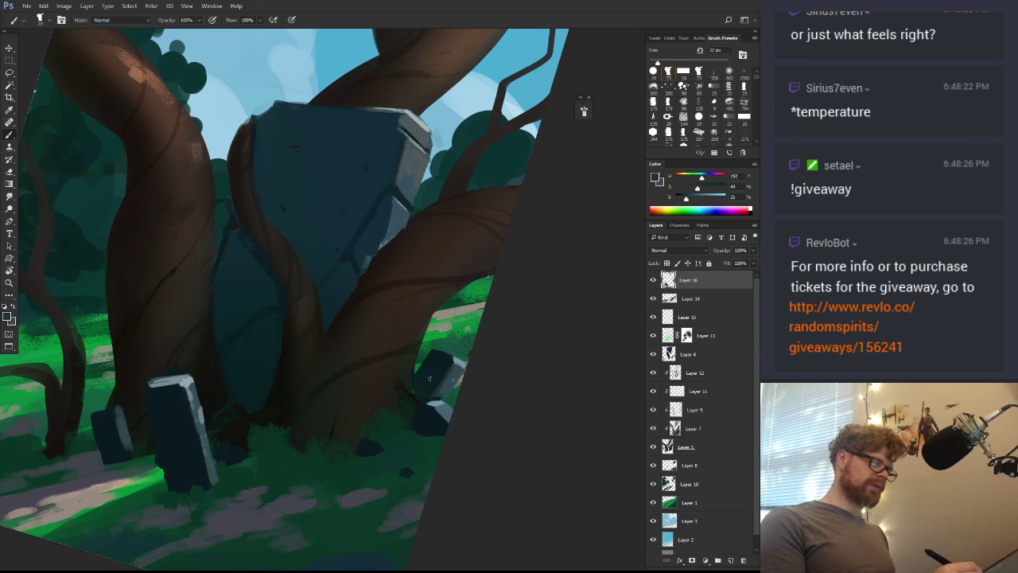
alt+click(419, 384)
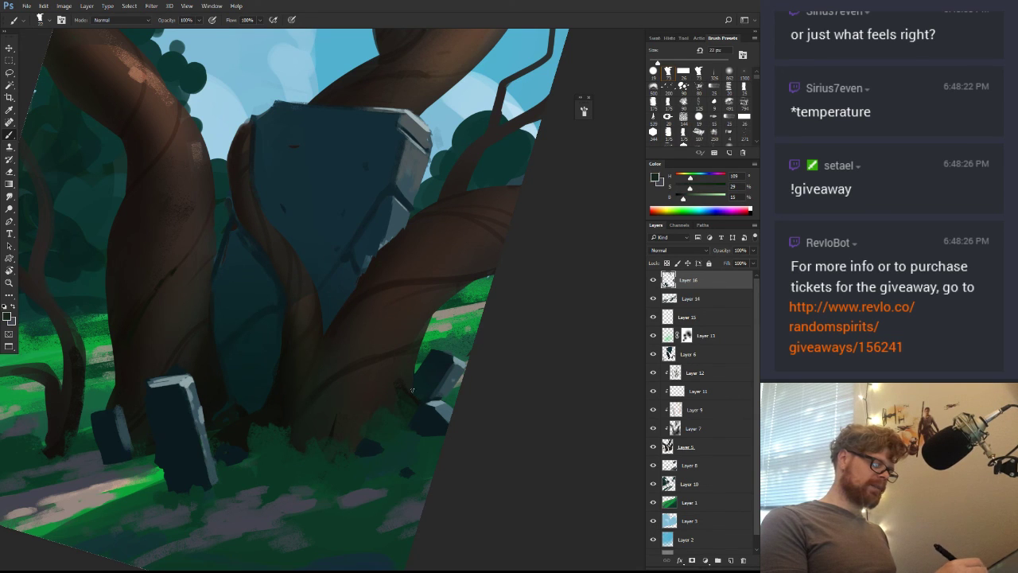
Paint dark bark marks and a dark root edge at the base of the right trunk with sampled near-black browns
alt+click(414, 348)
alt+click(421, 348)
drag(422, 348, 445, 308)
alt+click(447, 326)
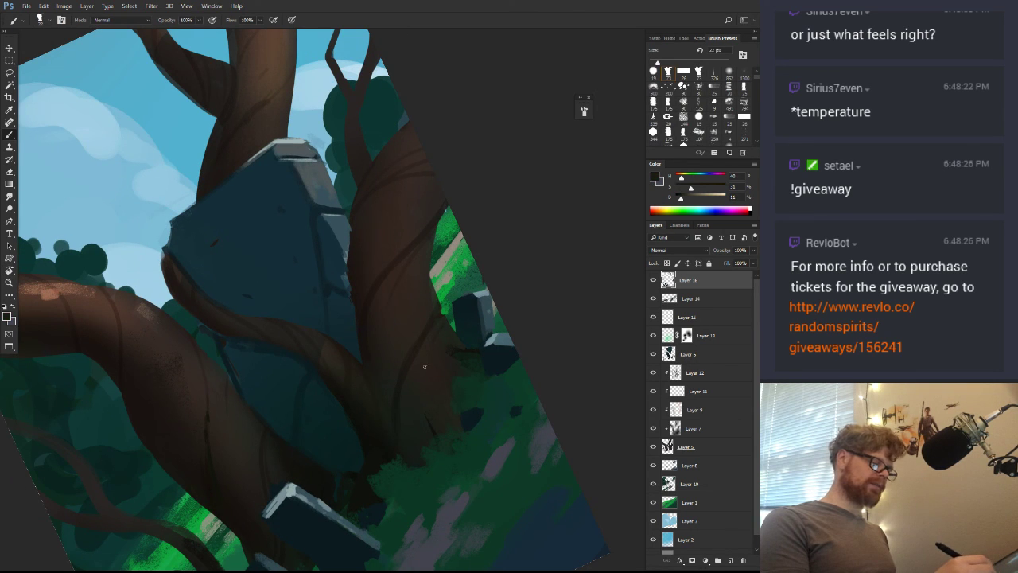
alt+click(433, 423)
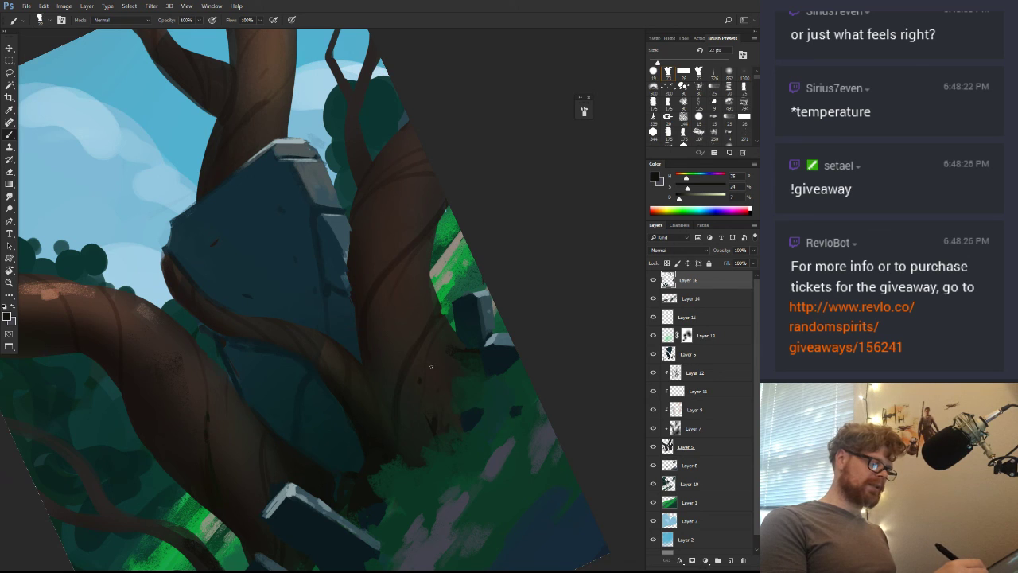
Paint dark green foliage at the foot of the large slab between the trunks with a sampled deep green
key(r)
drag(432, 367, 388, 385)
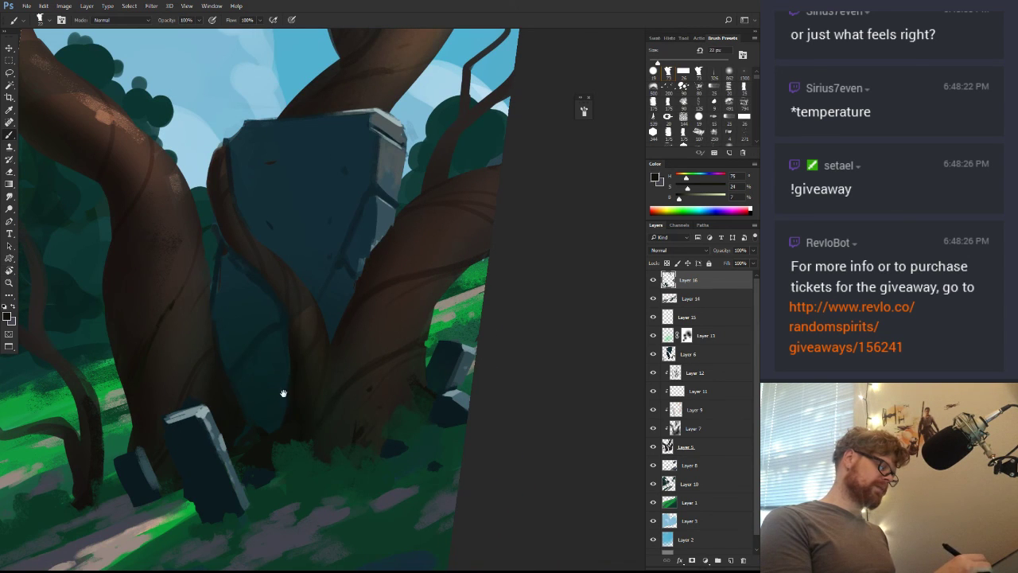
drag(283, 392, 361, 363)
alt+click(357, 396)
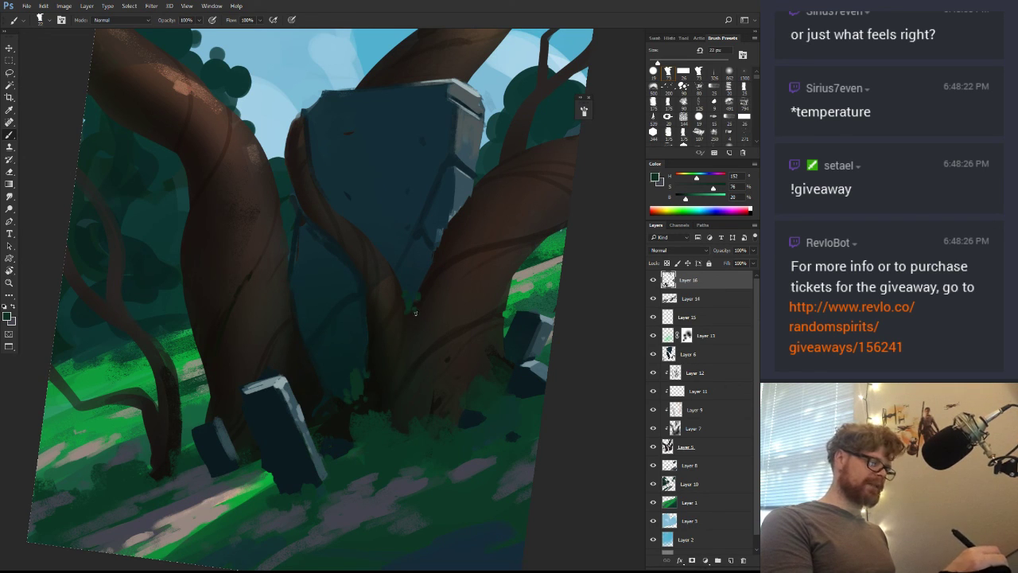
key(e)
Review the whole painting at a reduced size and at different rotations to judge the composition
key(ctrl+minus)
key(ctrl+minus)
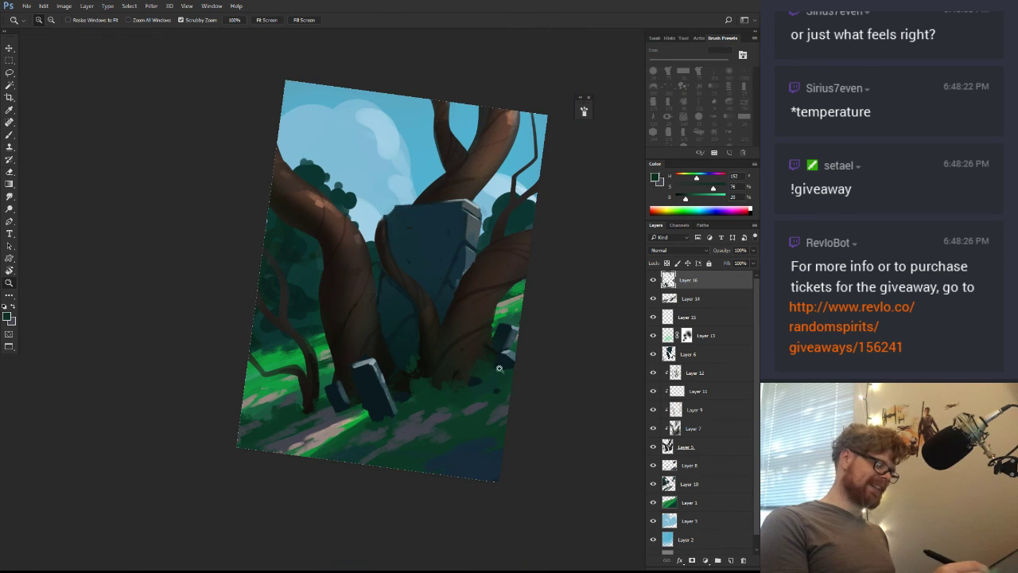
key(r)
drag(557, 360, 562, 328)
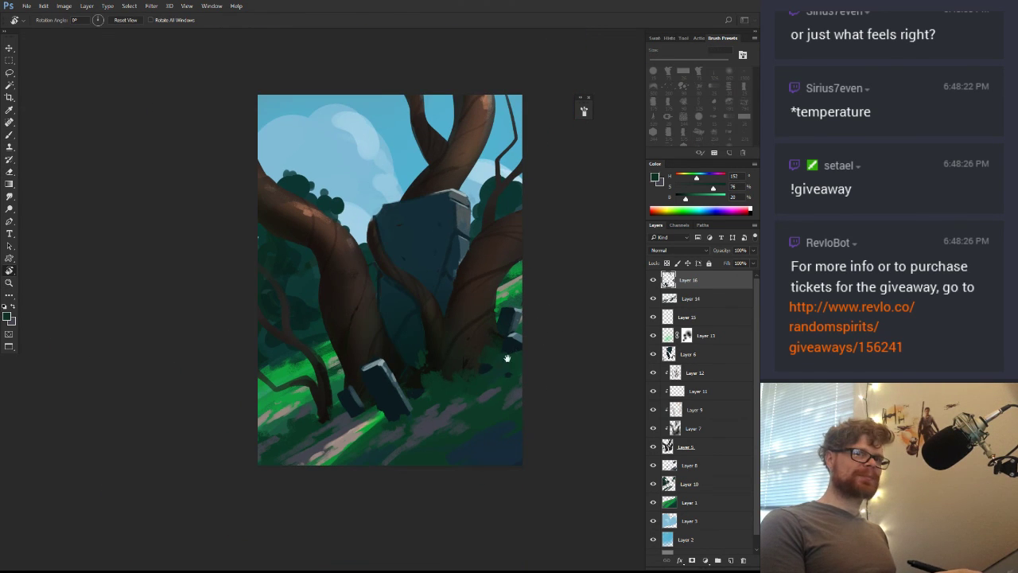
mouse_move(494, 366)
mouse_down()
mouse_move(460, 399)
mouse_move(534, 353)
mouse_move(545, 357)
mouse_move(552, 329)
mouse_move(476, 398)
mouse_up()
key(z)
key(r)
key(z)
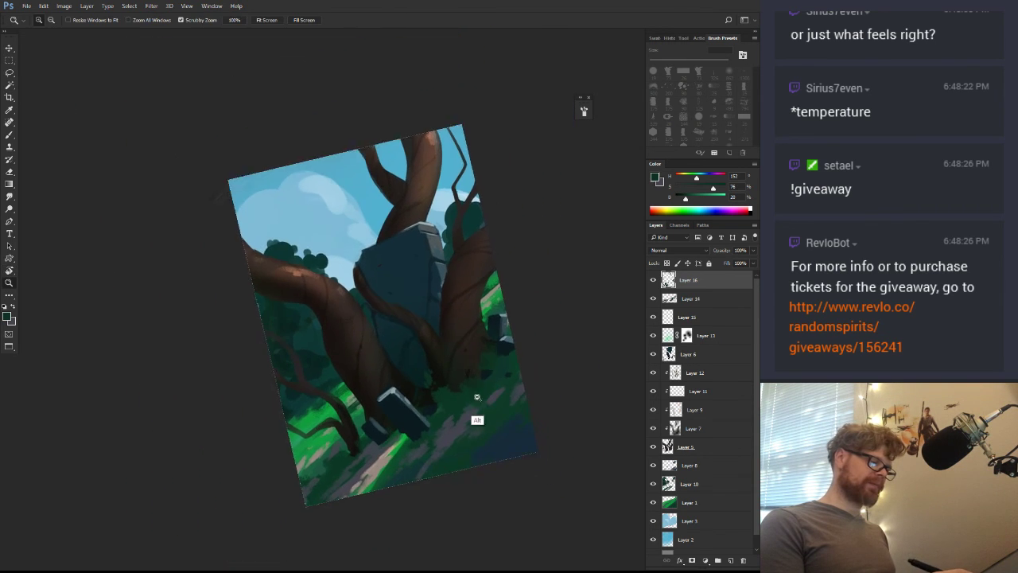
Shade the thin branch rising behind the right trunk with sampled dark browns, strengthening it where it meets the trunk
drag(500, 337, 500, 373)
key(r)
drag(528, 322, 524, 366)
key(z)
drag(455, 298, 483, 299)
key(b)
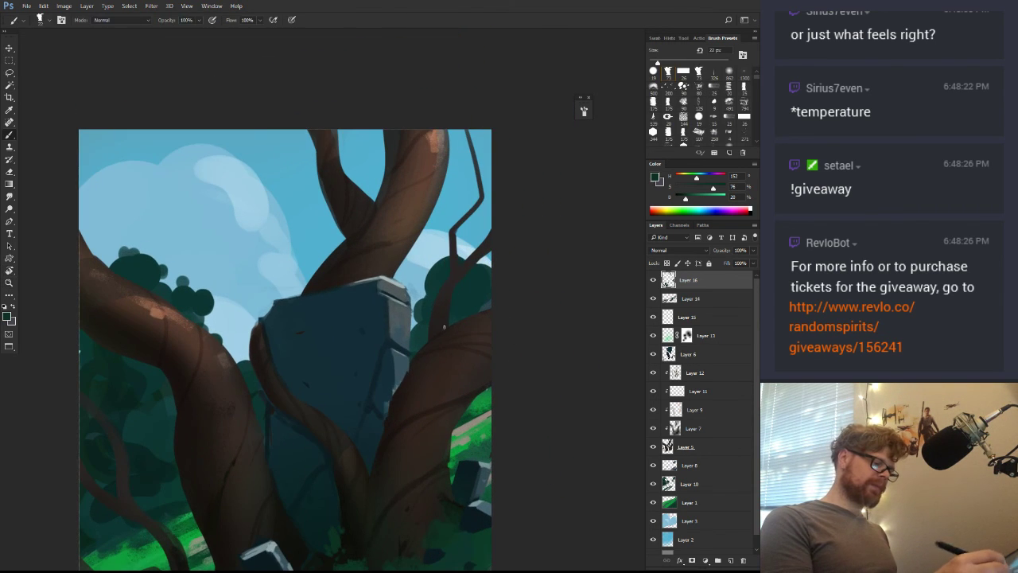
alt+click(438, 359)
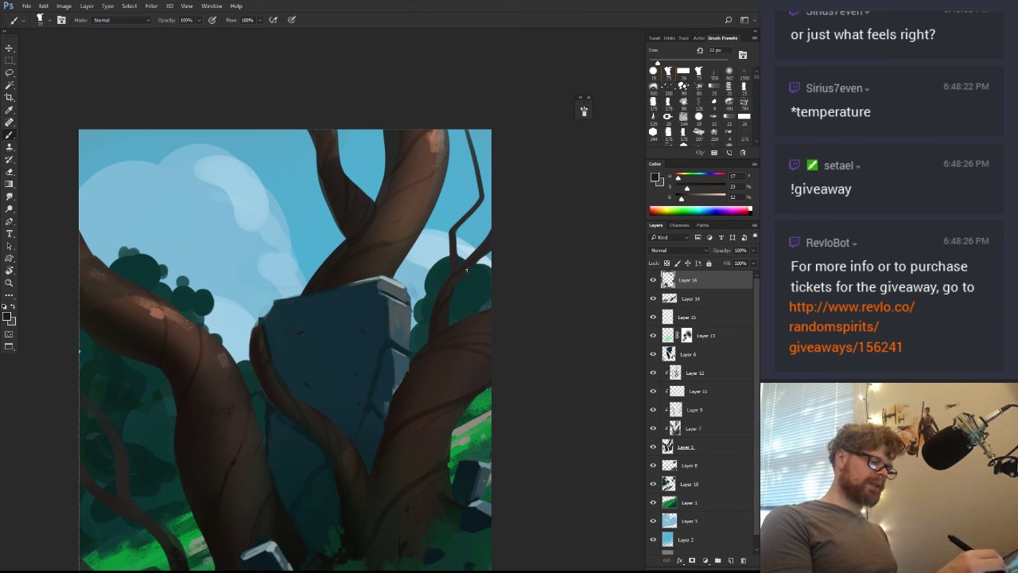
alt+click(474, 328)
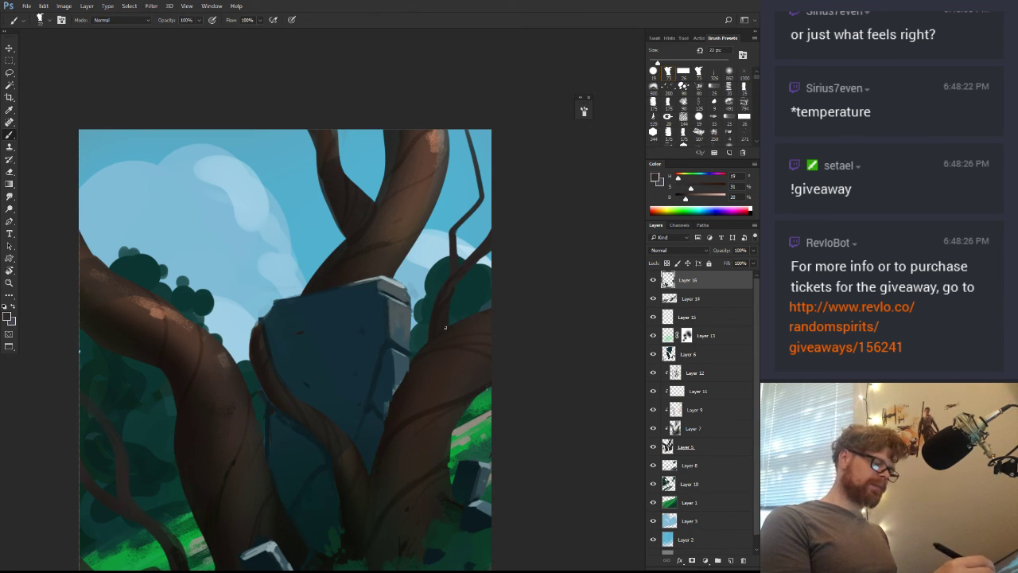
alt+click(426, 344)
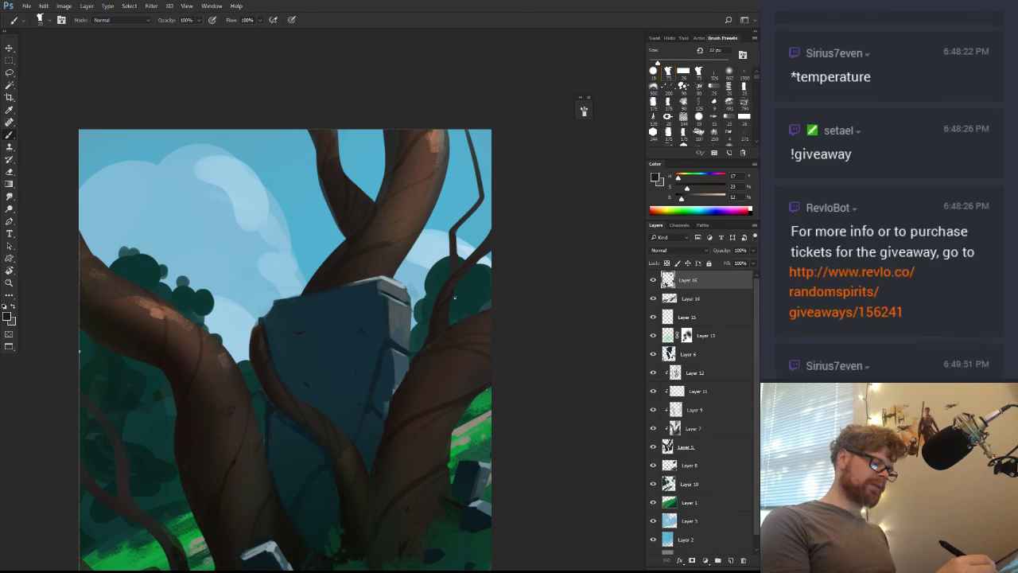
Paint a small dark twig forking off the thin branch at the upper right toward the tall central trunk, using sampled greyish browns
drag(461, 259, 470, 299)
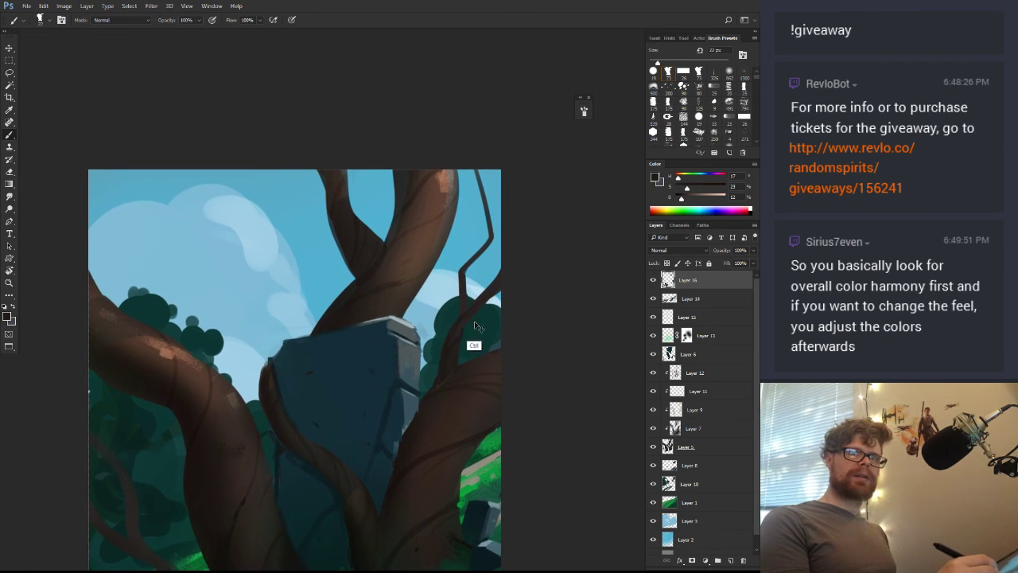
key(z)
drag(475, 346, 456, 358)
drag(480, 422, 492, 360)
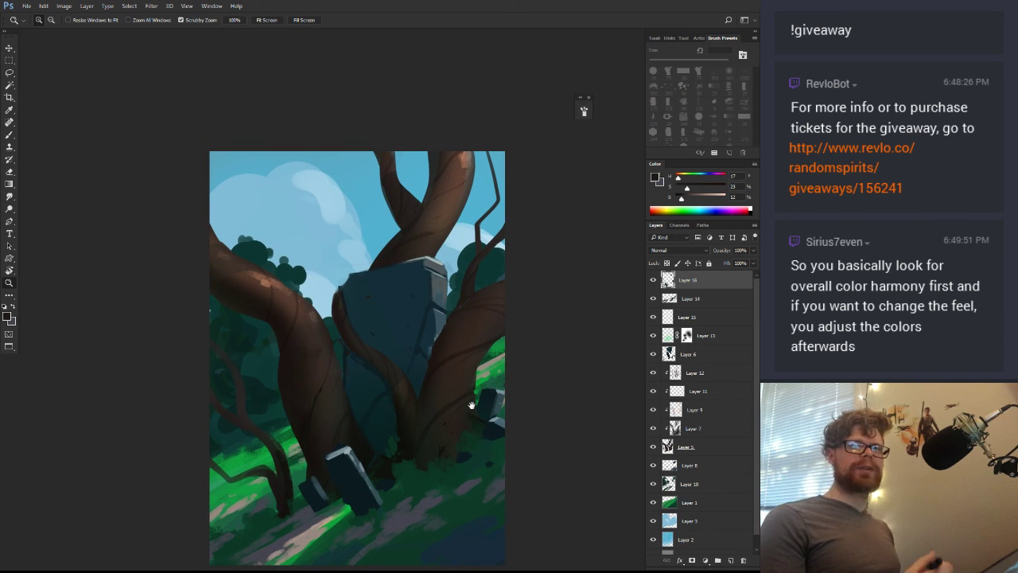
click(466, 282)
key(b)
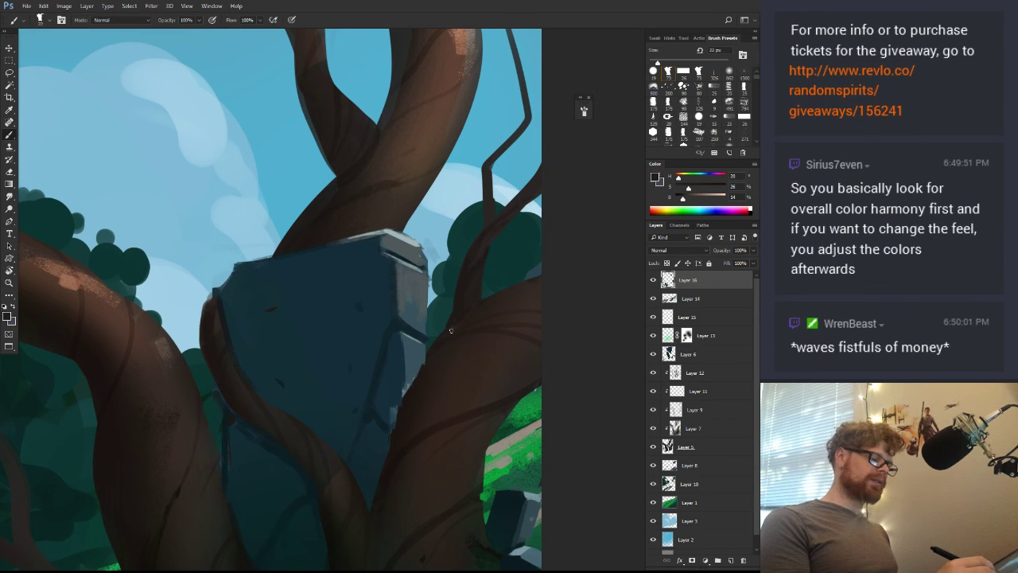
drag(470, 317, 478, 260)
key(r)
key(r)
alt+click(472, 271)
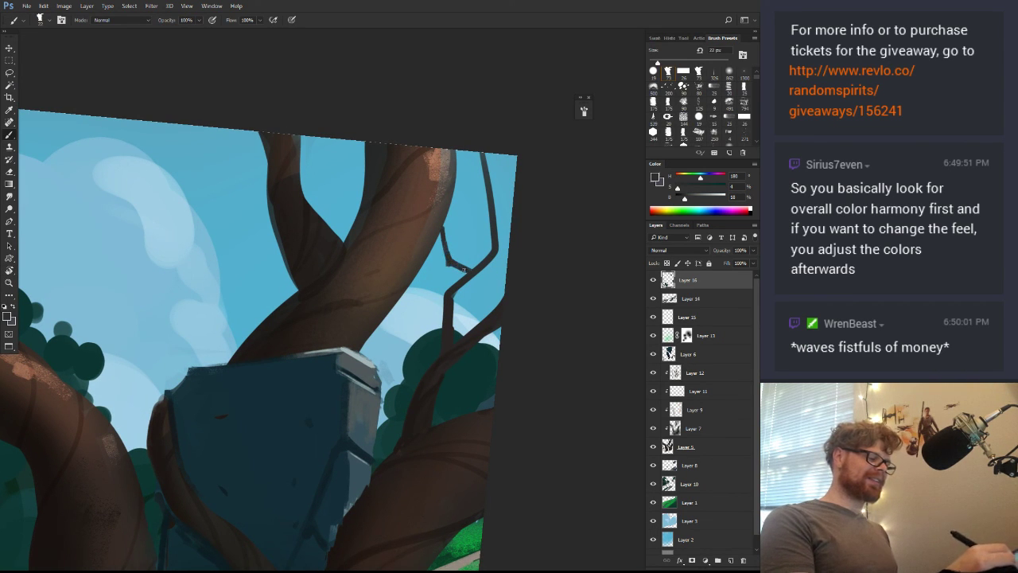
alt+click(441, 238)
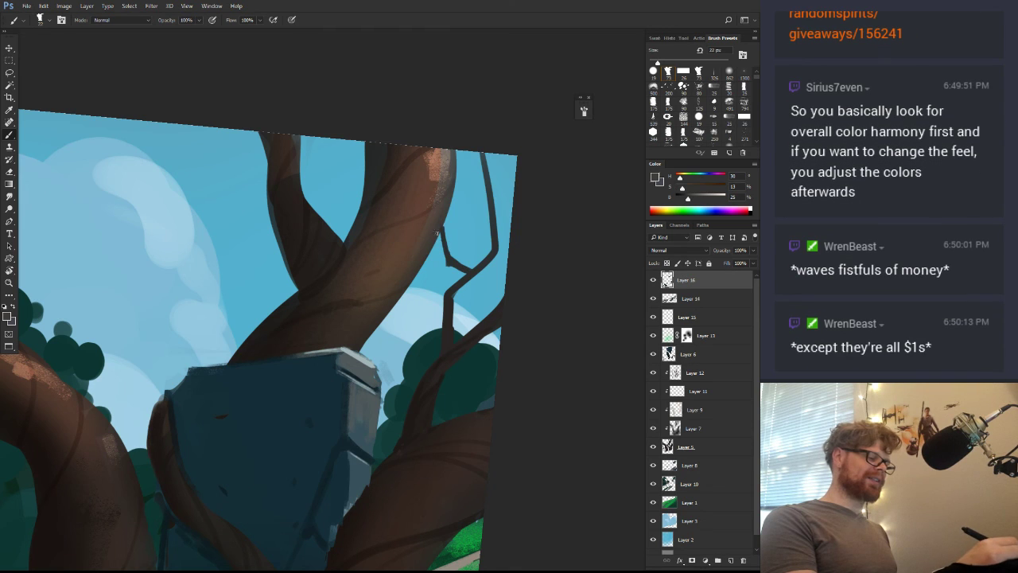
Refine the light and the right edge of the tall central trunk above the slab with sampled reddish brown and muted brown
mouse_move(455, 233)
mouse_down()
mouse_move(463, 310)
mouse_move(527, 279)
mouse_move(512, 295)
mouse_move(527, 322)
mouse_move(500, 234)
mouse_up()
key(r)
key(b)
alt+click(435, 225)
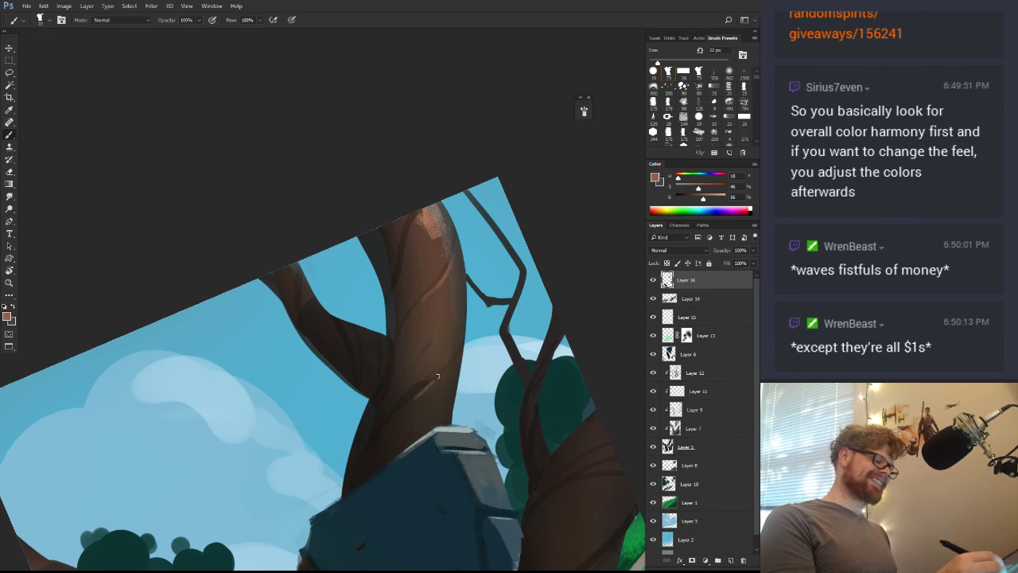
drag(464, 357, 463, 304)
alt+click(458, 304)
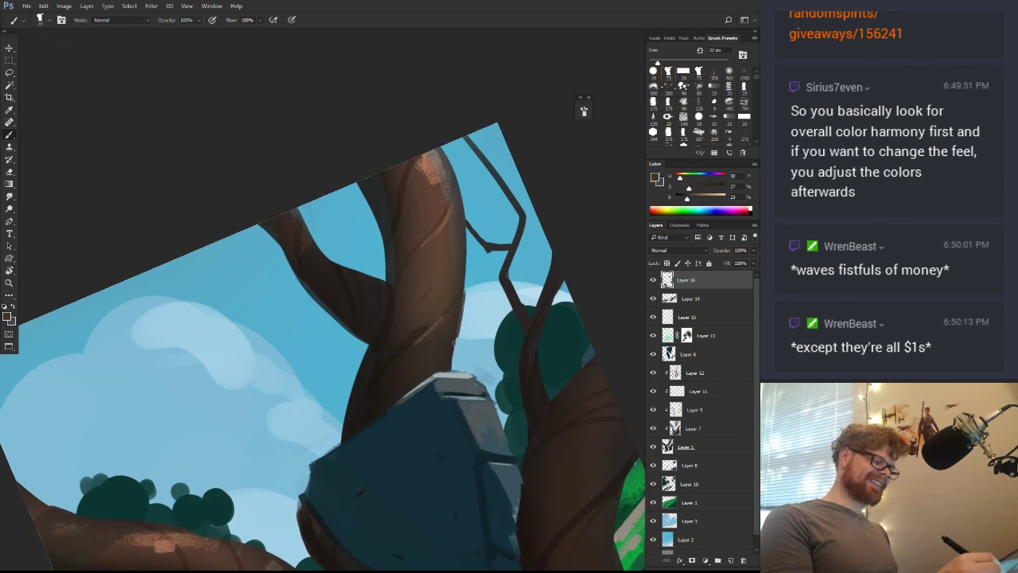
Clean up the slab's left corner with sampled dark blue and reshape the tip of the vine there with dark brown
key(r)
drag(536, 313, 519, 372)
drag(306, 397, 434, 327)
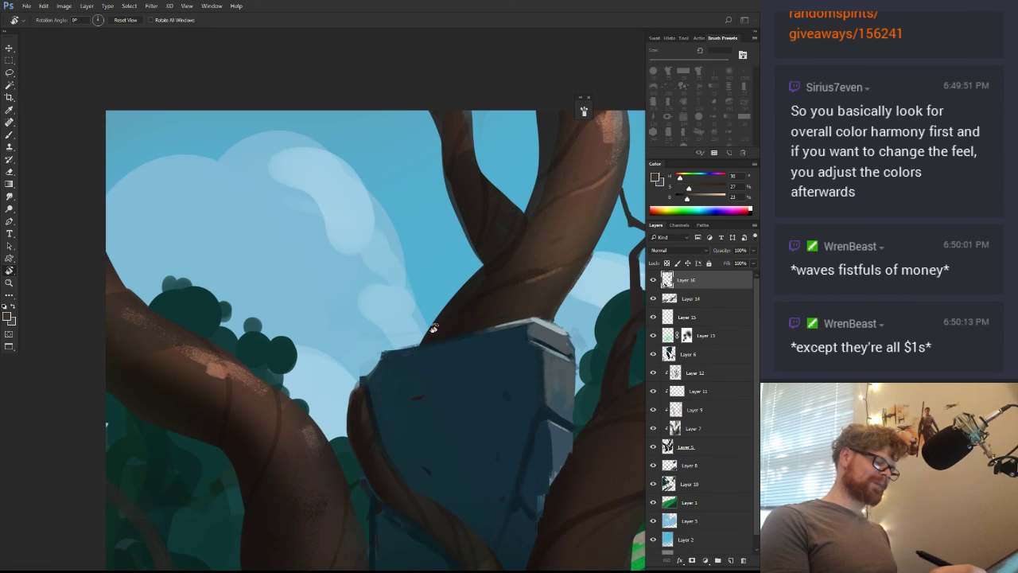
key(b)
alt+click(386, 384)
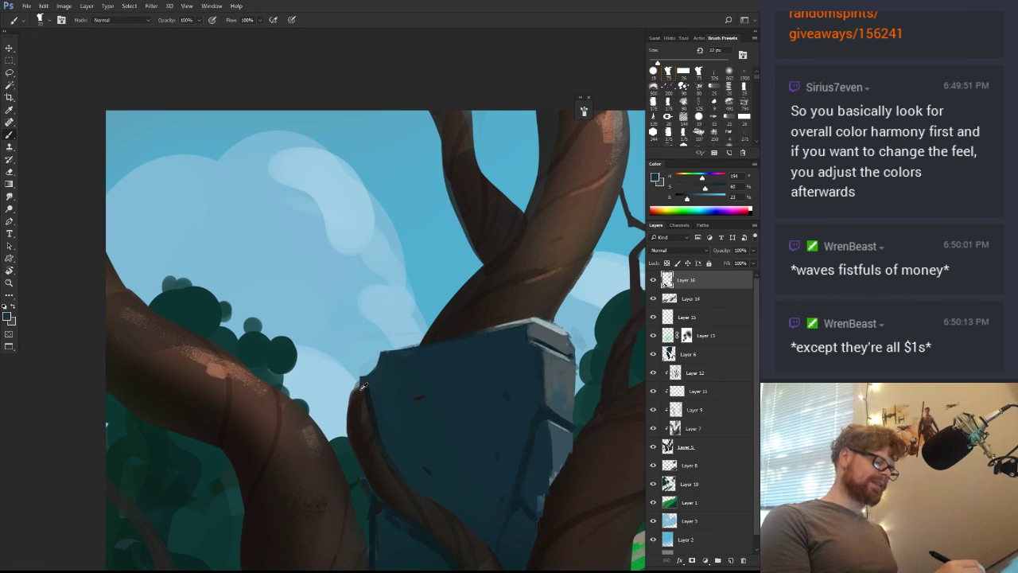
alt+click(359, 386)
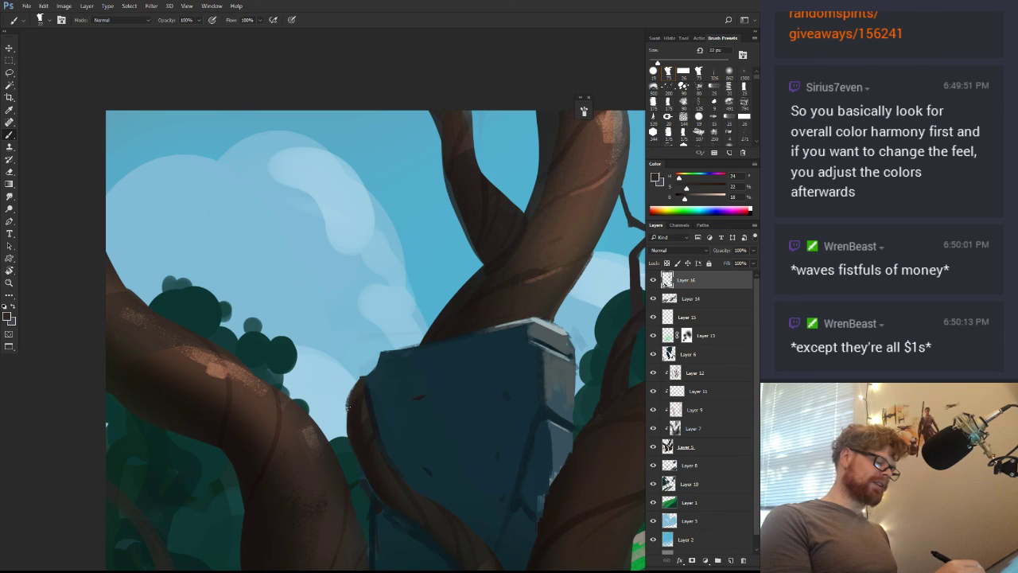
drag(347, 406, 347, 424)
Paint a reddish-brown patch of light on the lower bend of the vine crossing the slab
key(z)
drag(399, 390, 390, 354)
key(b)
mouse_move(405, 405)
mouse_down()
mouse_move(377, 333)
mouse_move(466, 352)
mouse_move(399, 400)
mouse_up()
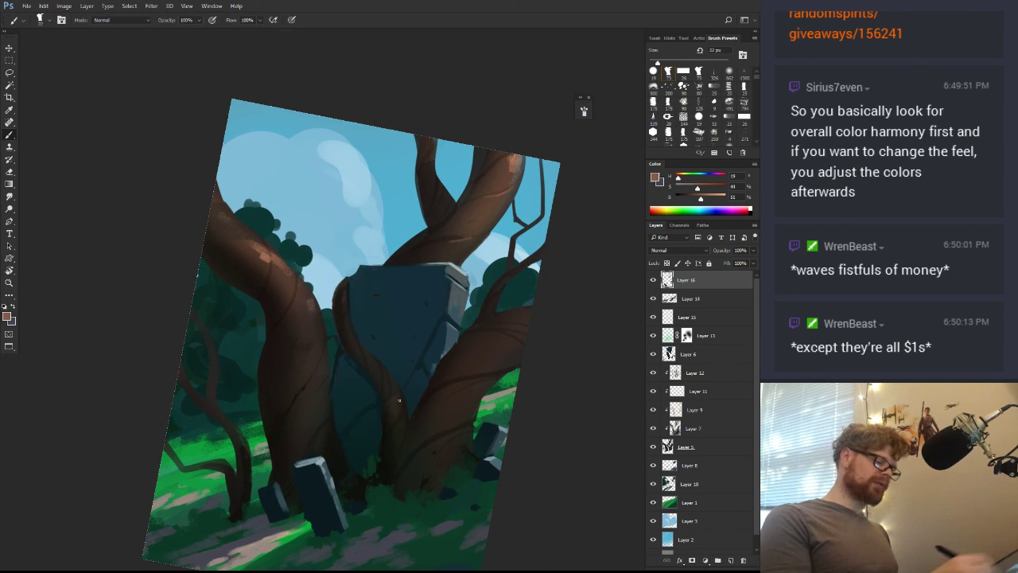
alt+click(396, 399)
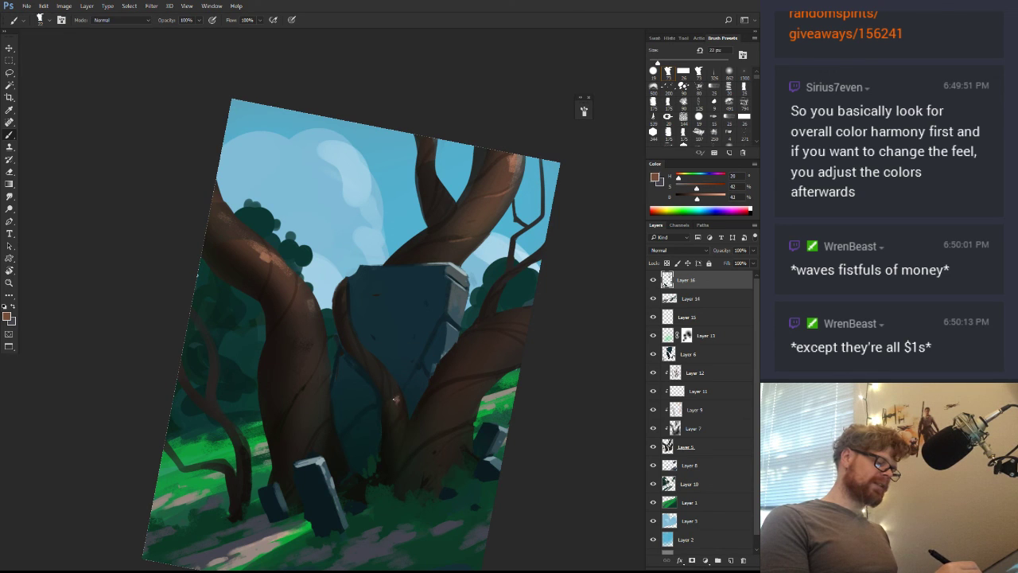
key(r)
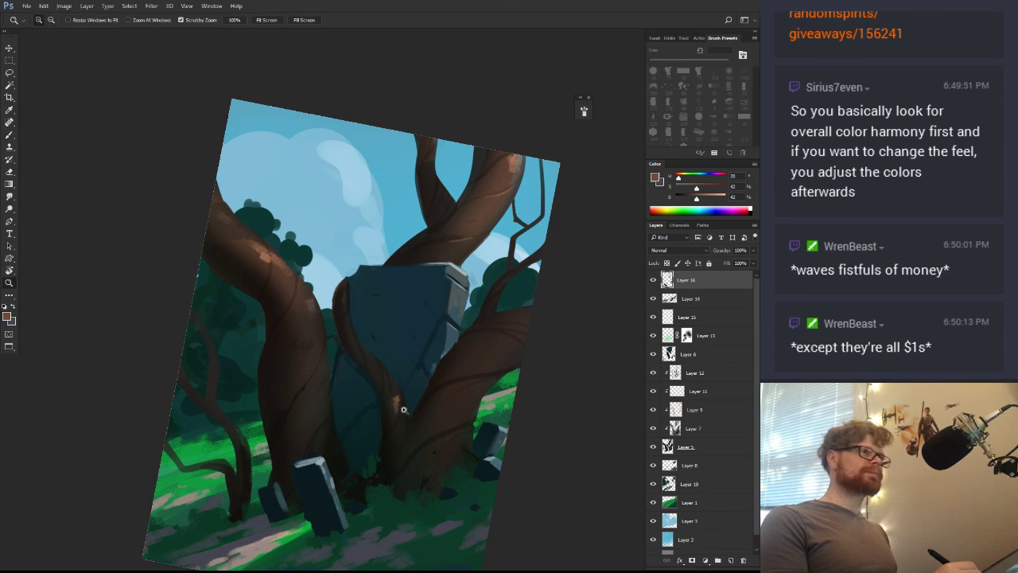
Refine the edges of the vine's light patch with sampled dark brown and mid brown
drag(400, 398, 529, 368)
key(b)
scroll(449, 390, up, 3)
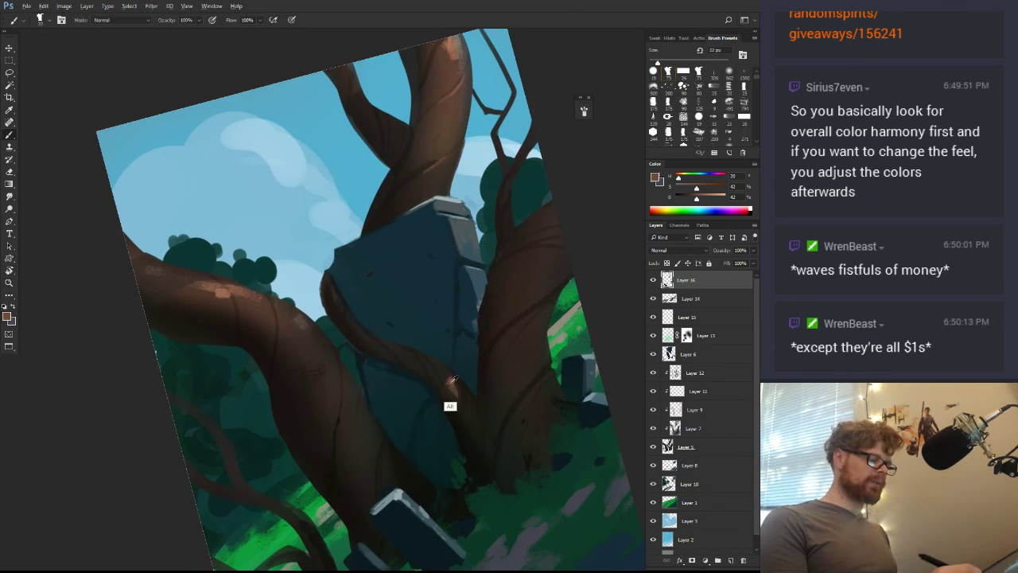
alt+click(448, 375)
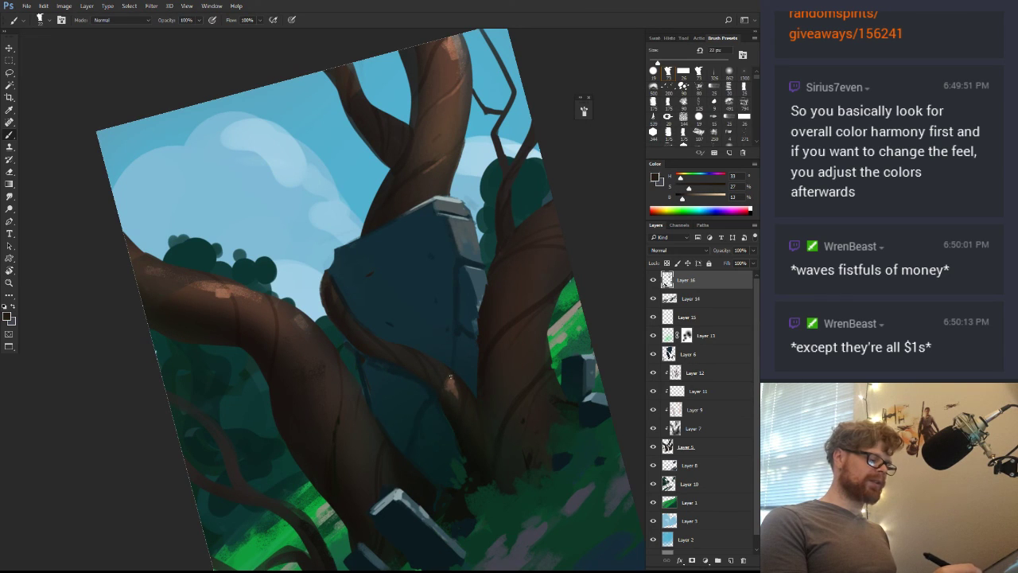
alt+click(450, 380)
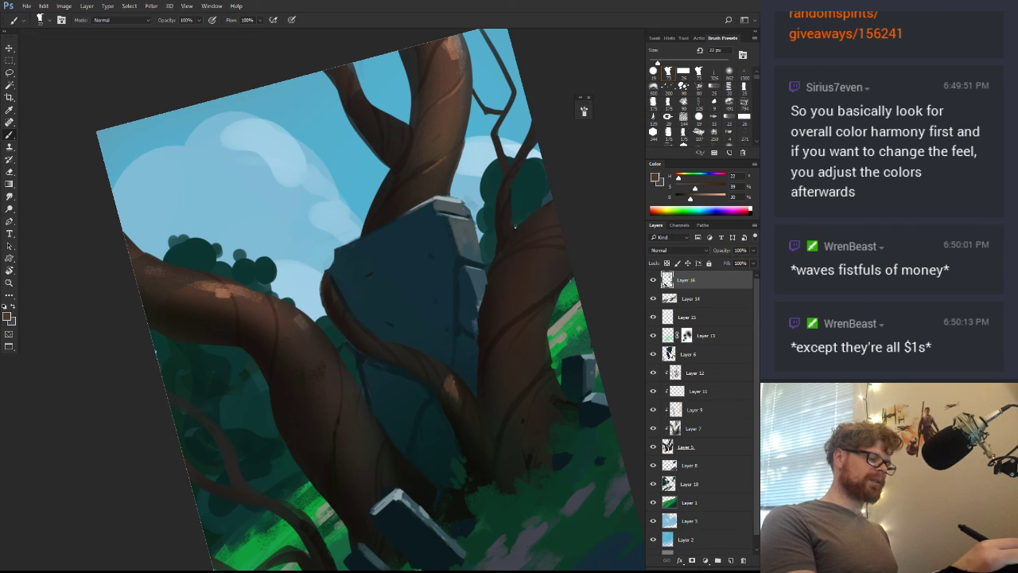
Touch up the junction of the thin branch and the right trunk with a sampled dark brown, and check the whole painting upright
alt+click(515, 225)
key(r)
drag(518, 265, 527, 381)
mouse_move(426, 379)
mouse_down()
mouse_move(463, 404)
mouse_move(454, 405)
mouse_up()
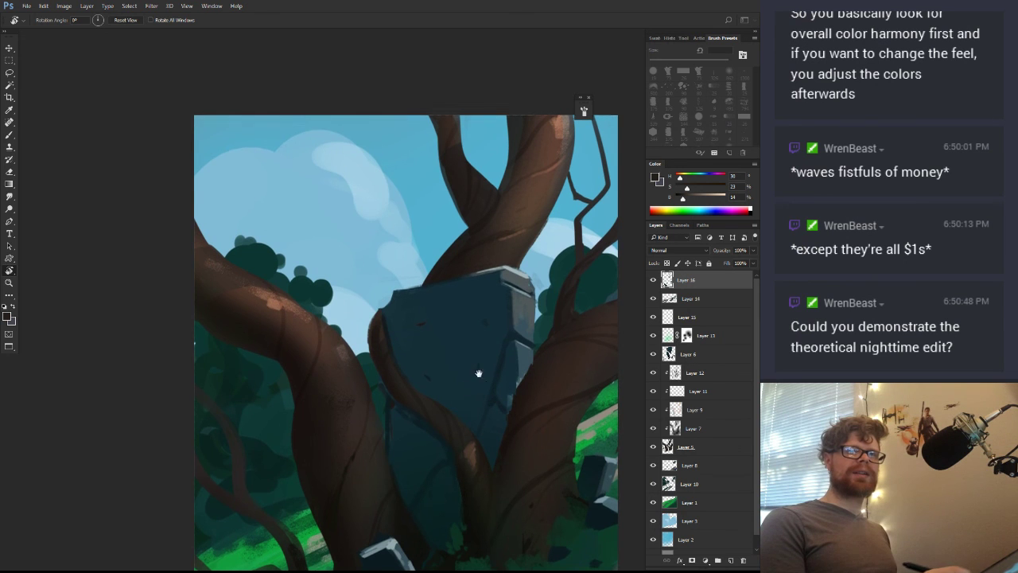
drag(522, 408, 447, 307)
alt+click(466, 373)
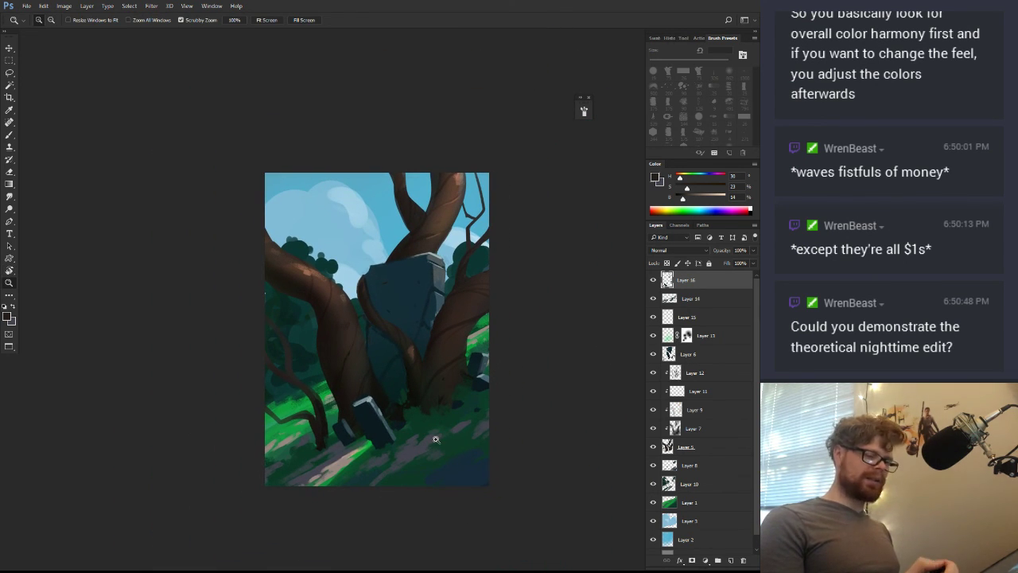
Duplicate and merge the two sky layers, and darken the copy with Curves by moving the black point to input 155
drag(668, 523, 731, 559)
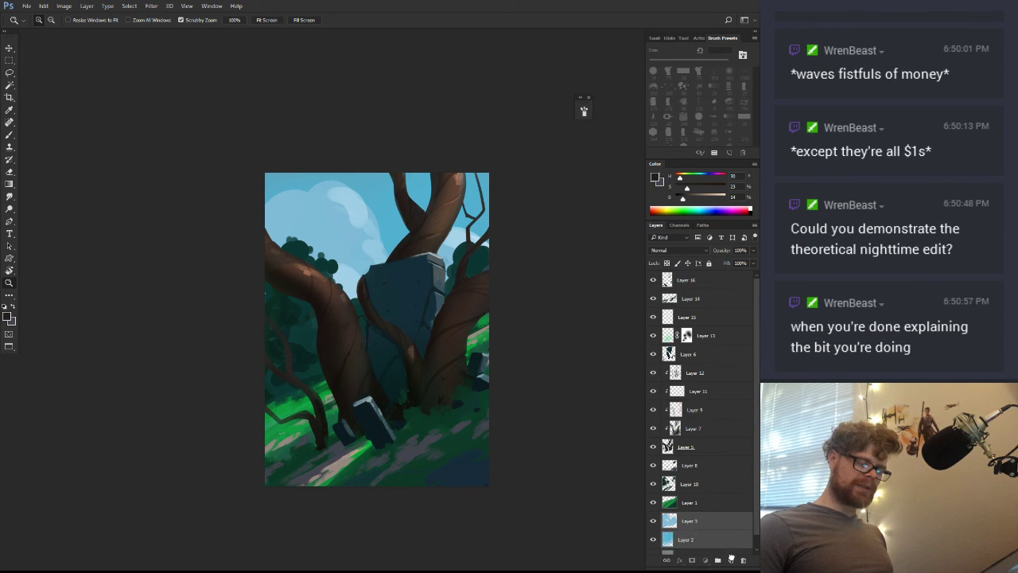
key(ctrl+m)
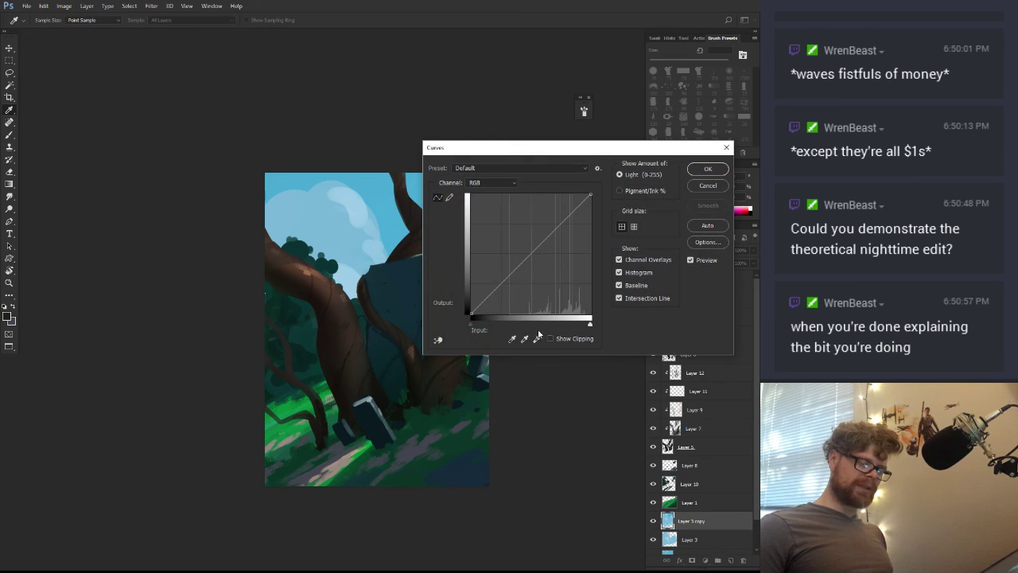
drag(471, 322, 543, 319)
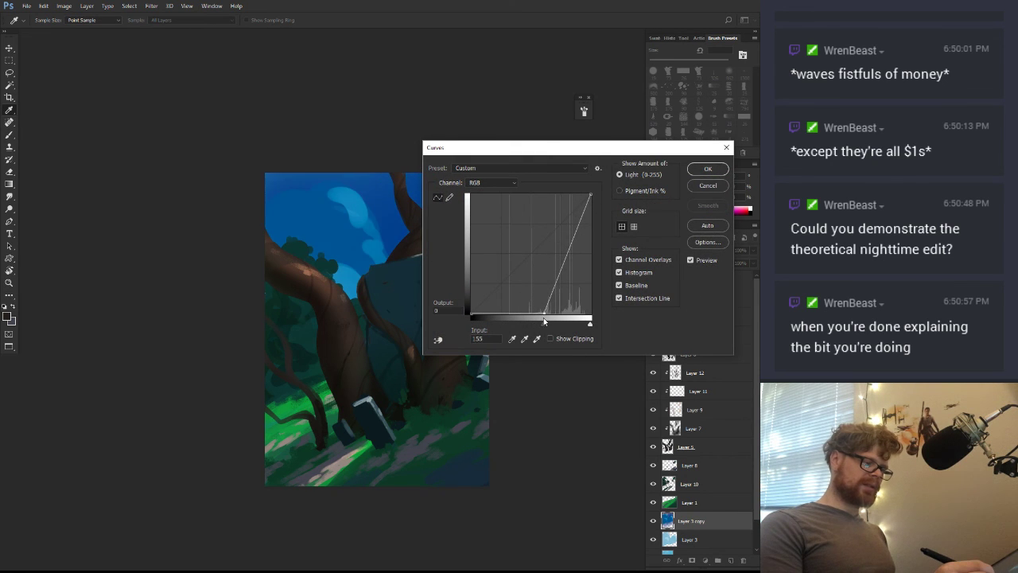
click(707, 168)
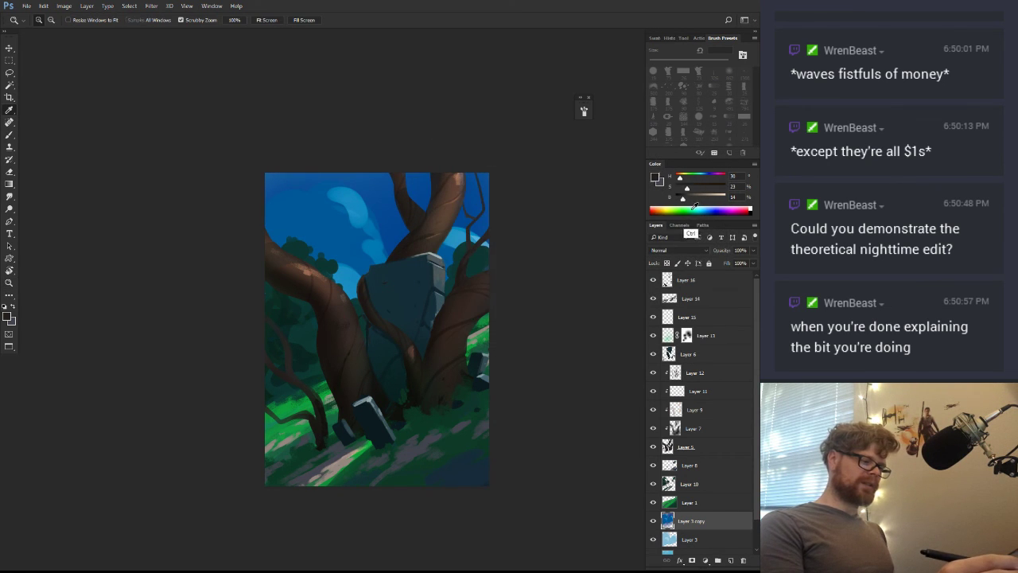
Reduce the saturation of the darkened sky copy to -50 with Hue/Saturation
key(ctrl+u)
drag(545, 275, 522, 279)
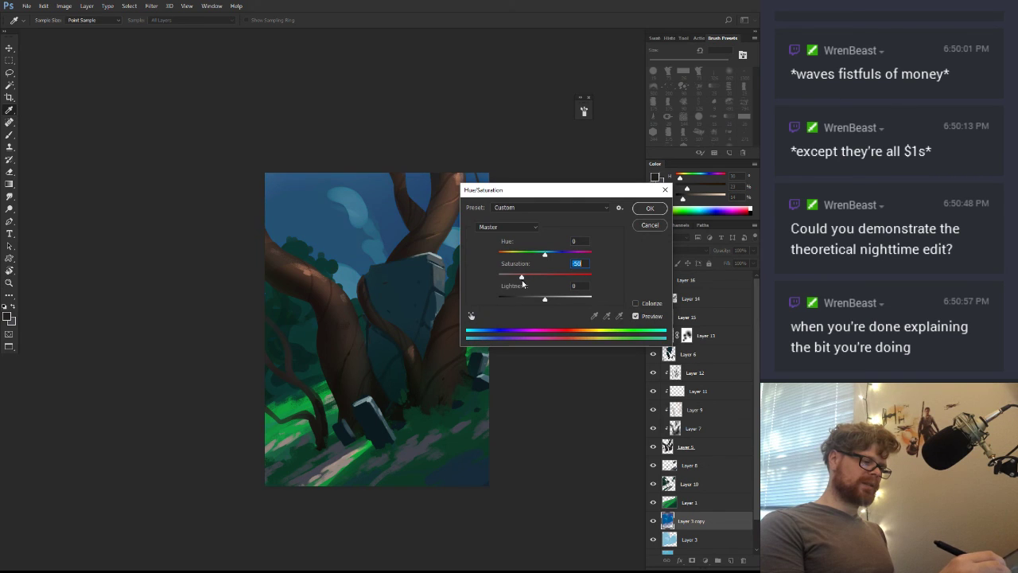
click(650, 208)
Add a Color Balance adjustment layer above all painting layers and shift the midtones toward red and blue
click(702, 280)
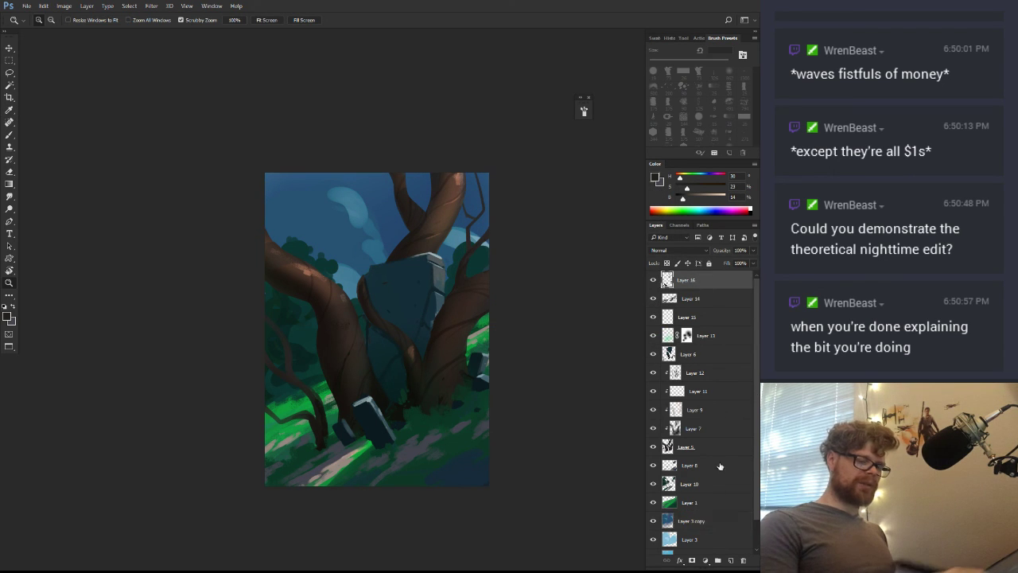
click(705, 560)
click(712, 459)
mouse_move(454, 153)
mouse_down()
mouse_move(468, 156)
mouse_move(454, 127)
mouse_move(473, 155)
mouse_up()
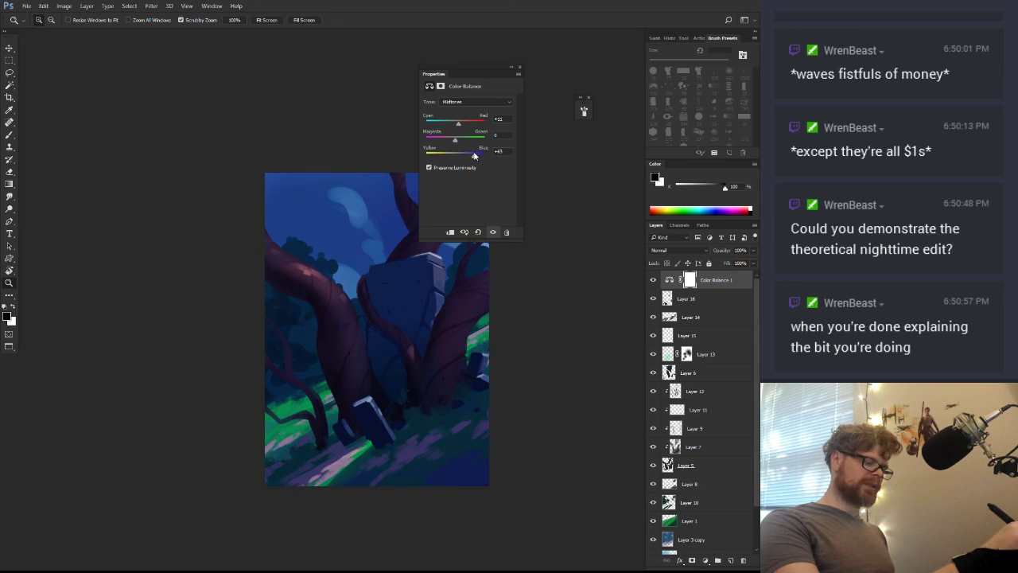
click(519, 67)
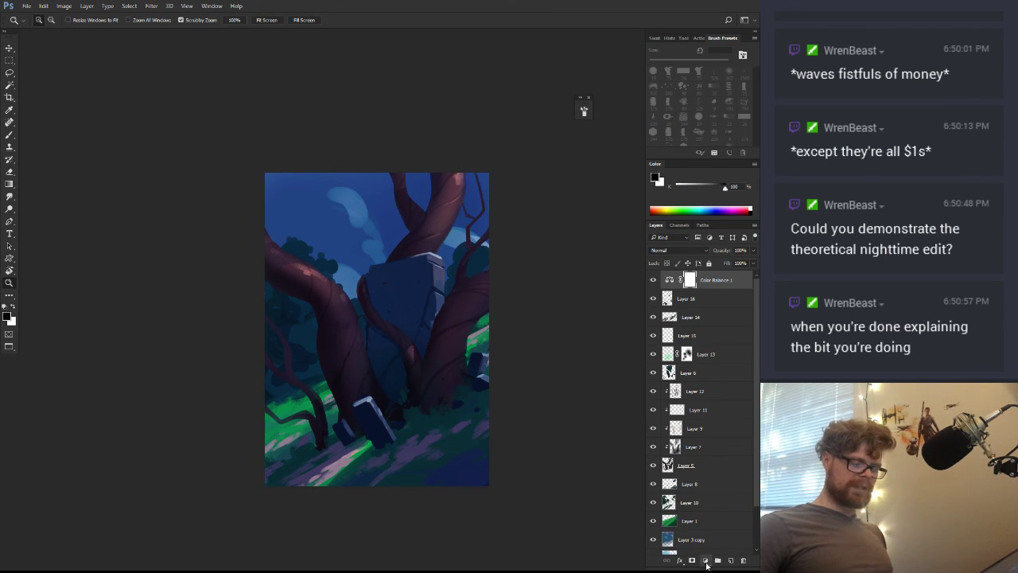
Add a Curves adjustment layer on top, lowering the white point to output 213 and lifting the black point slightly
click(705, 560)
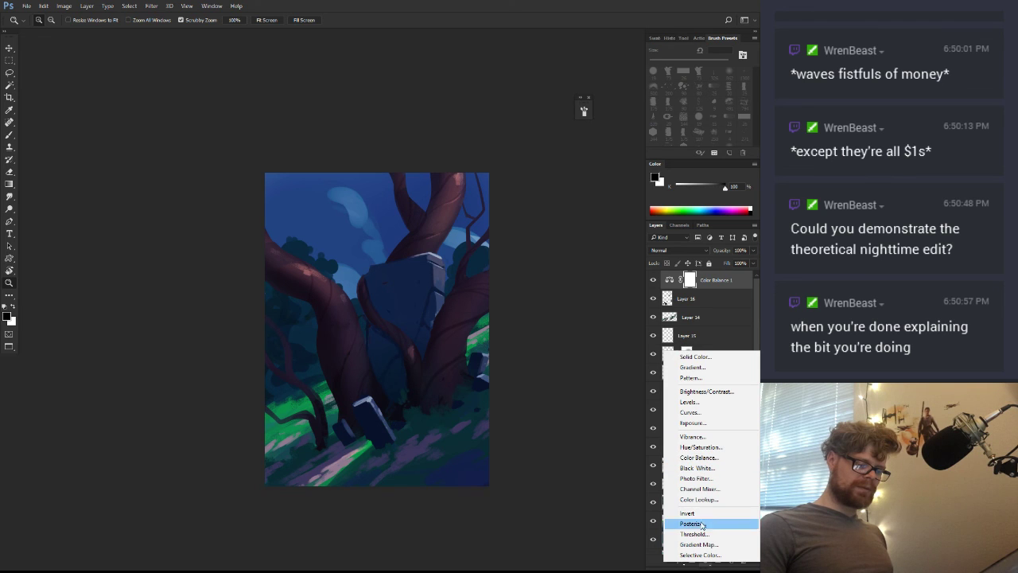
click(708, 412)
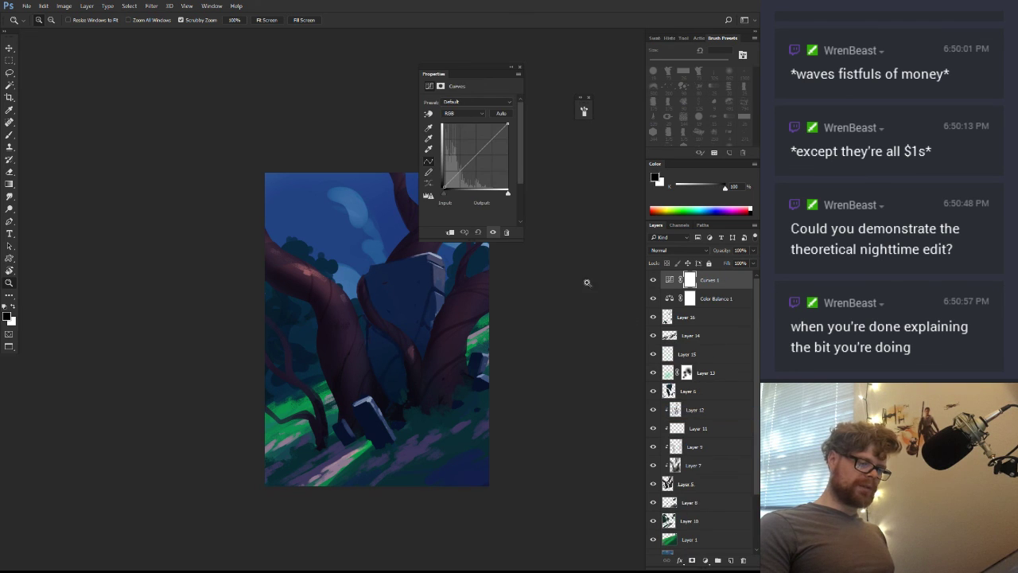
drag(444, 194, 449, 197)
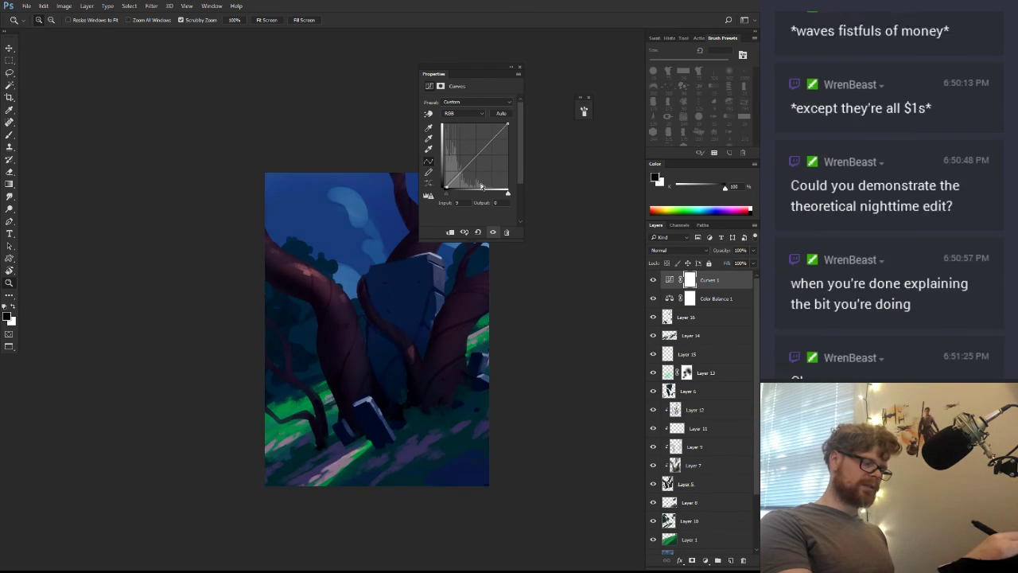
click(508, 125)
drag(506, 125, 505, 132)
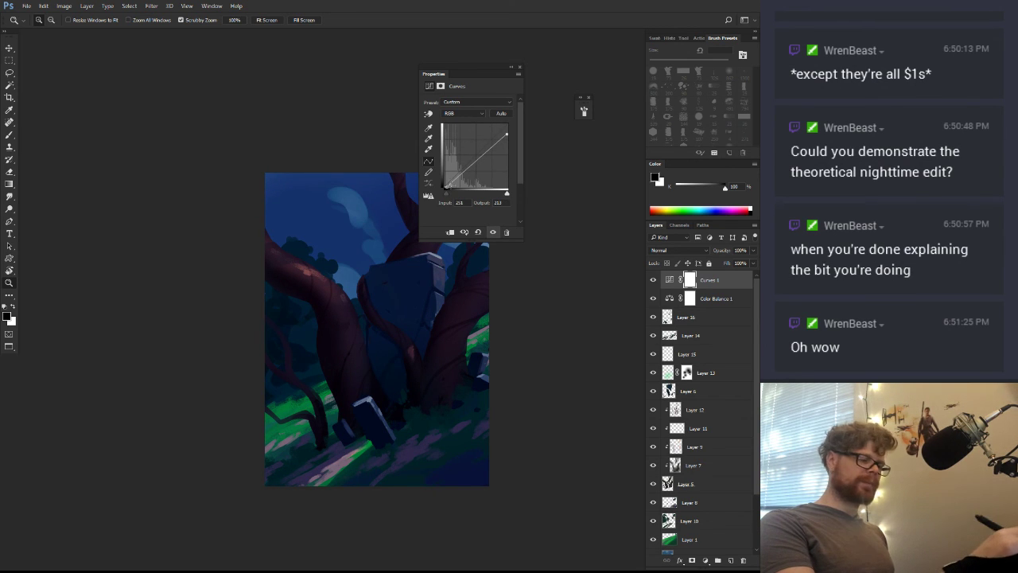
drag(446, 189, 445, 185)
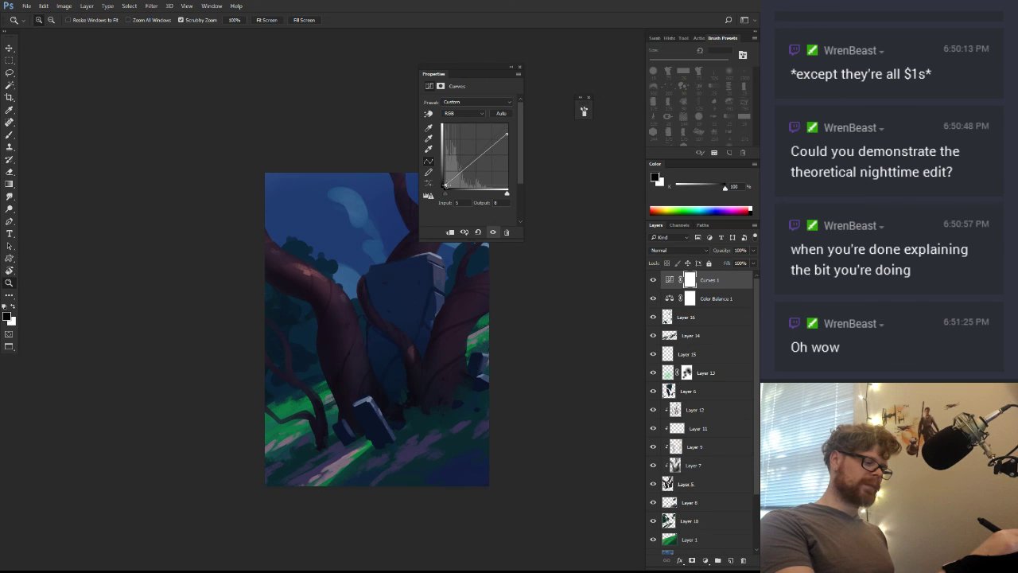
click(519, 68)
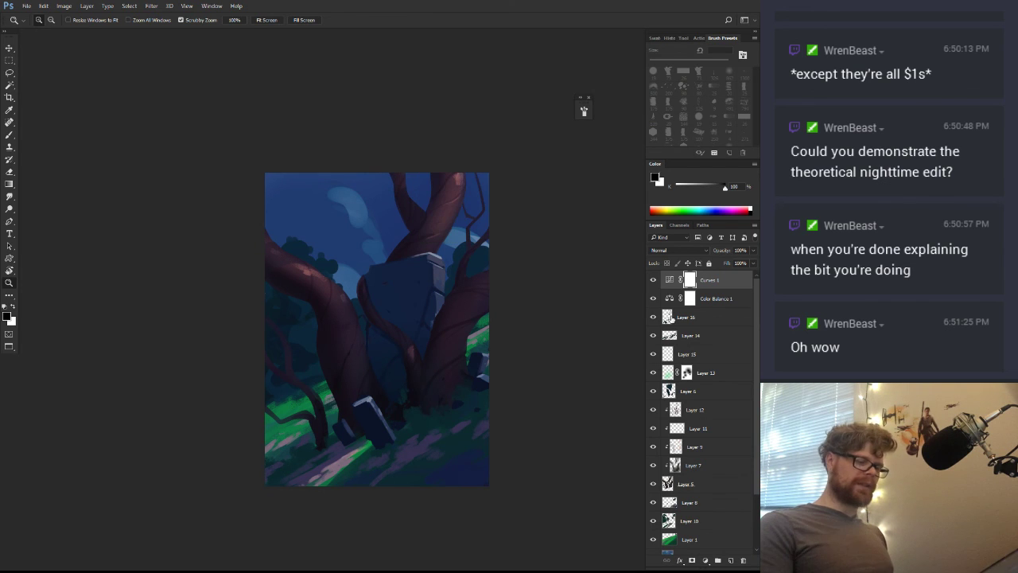
Compare the night and day versions, hide both adjustment layers and the darkened sky copy, and reselect Layer 16
click(653, 280)
click(653, 298)
click(653, 283)
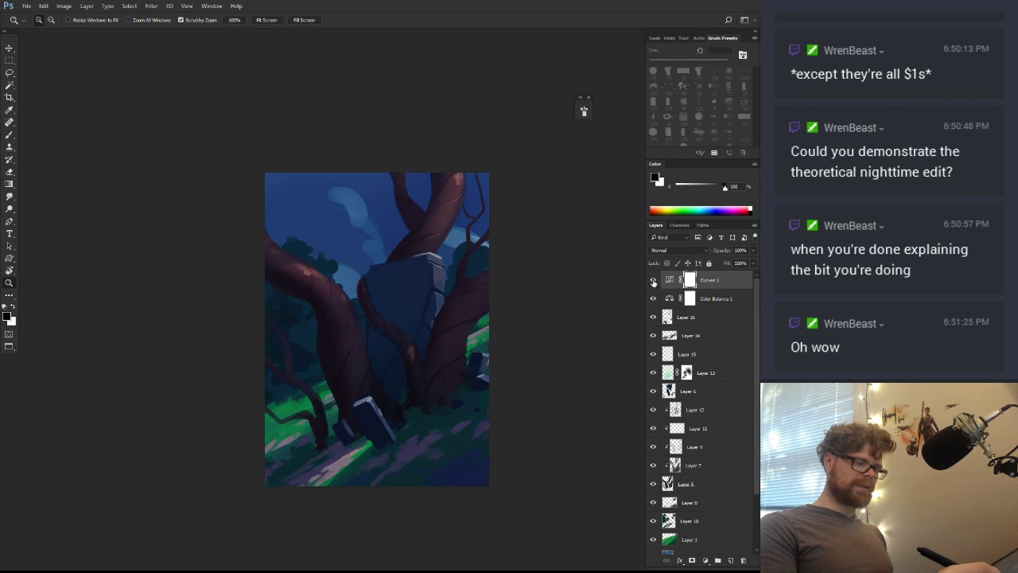
click(653, 298)
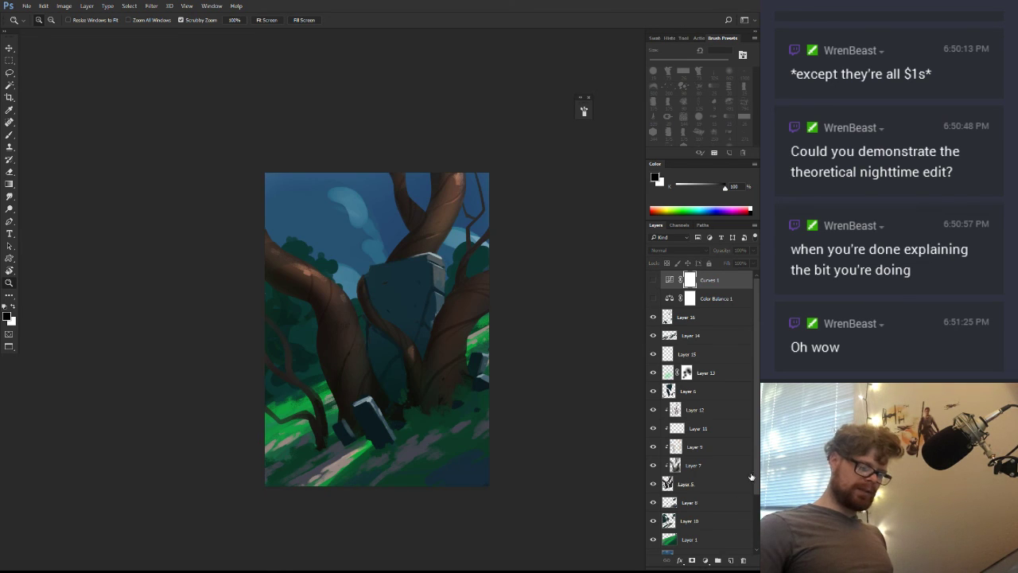
scroll(722, 513, down, 2)
click(653, 520)
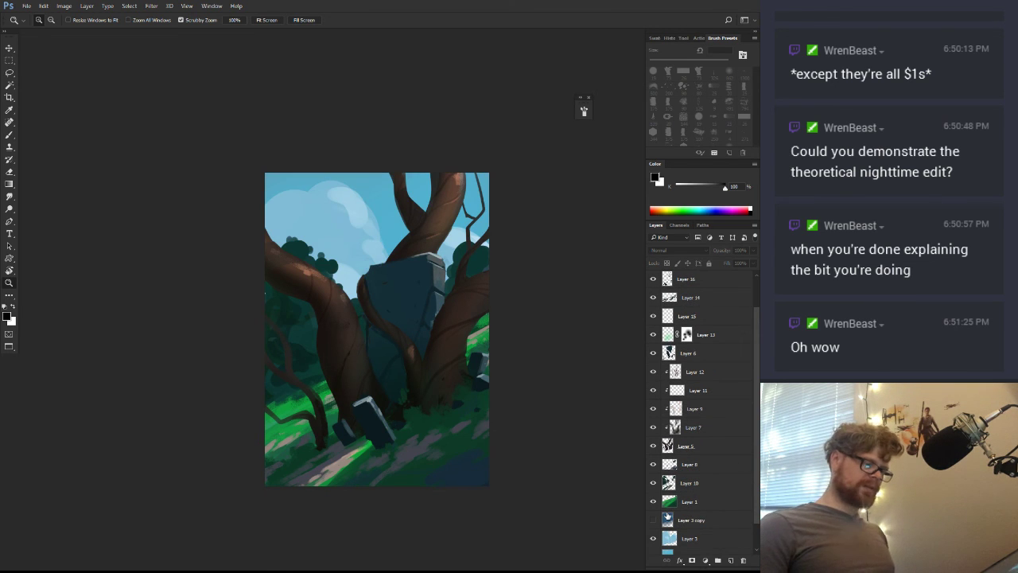
scroll(757, 338, up, 1)
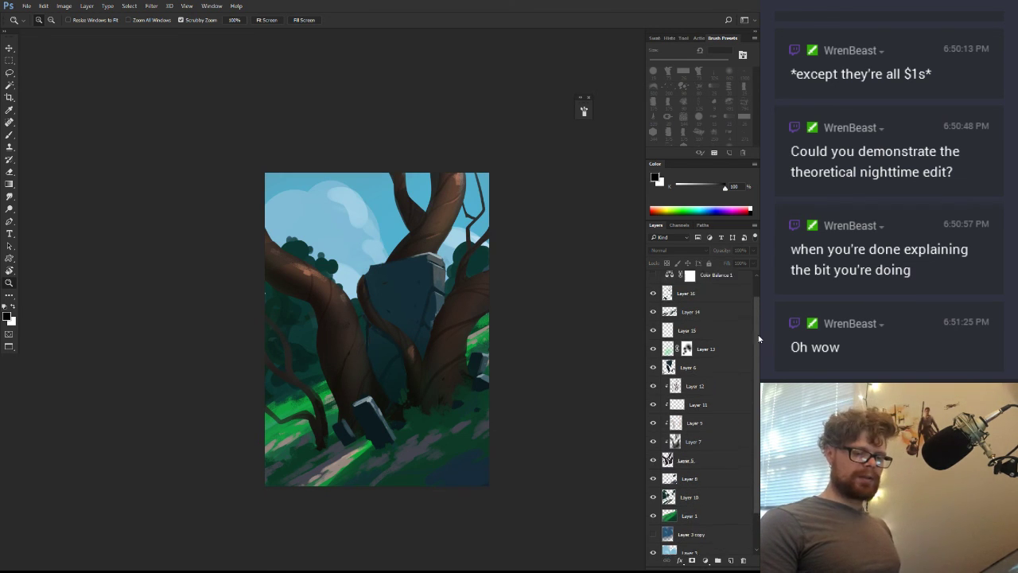
scroll(758, 339, up, 1)
click(692, 317)
click(438, 295)
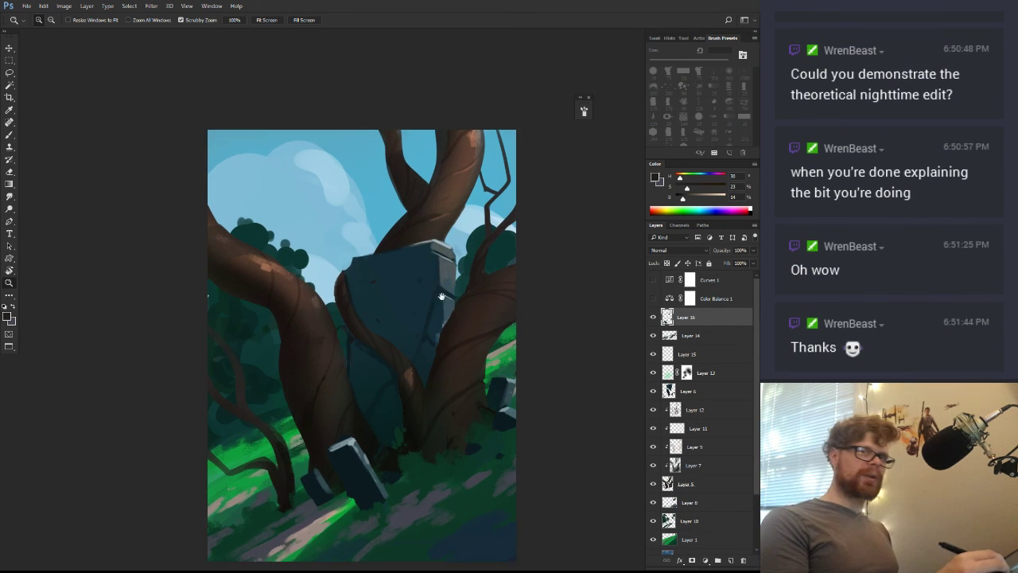
drag(442, 296, 452, 372)
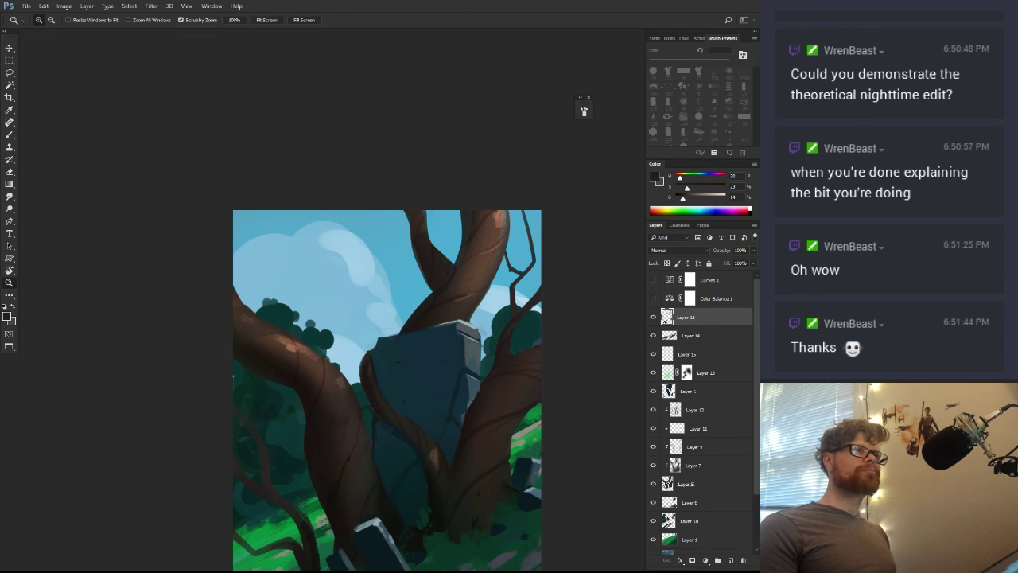
drag(522, 448, 505, 344)
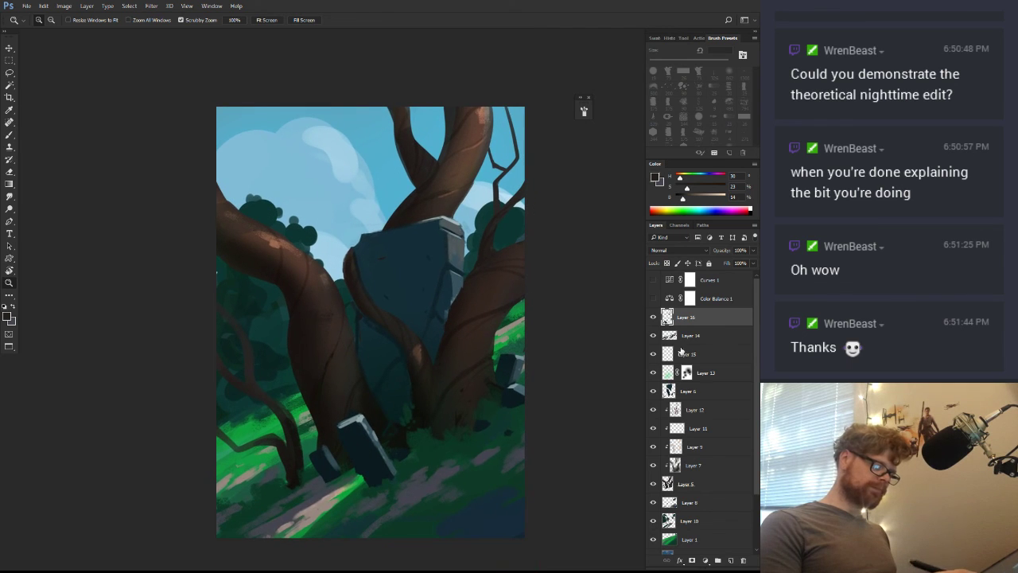
alt+click(526, 431)
drag(538, 464, 513, 421)
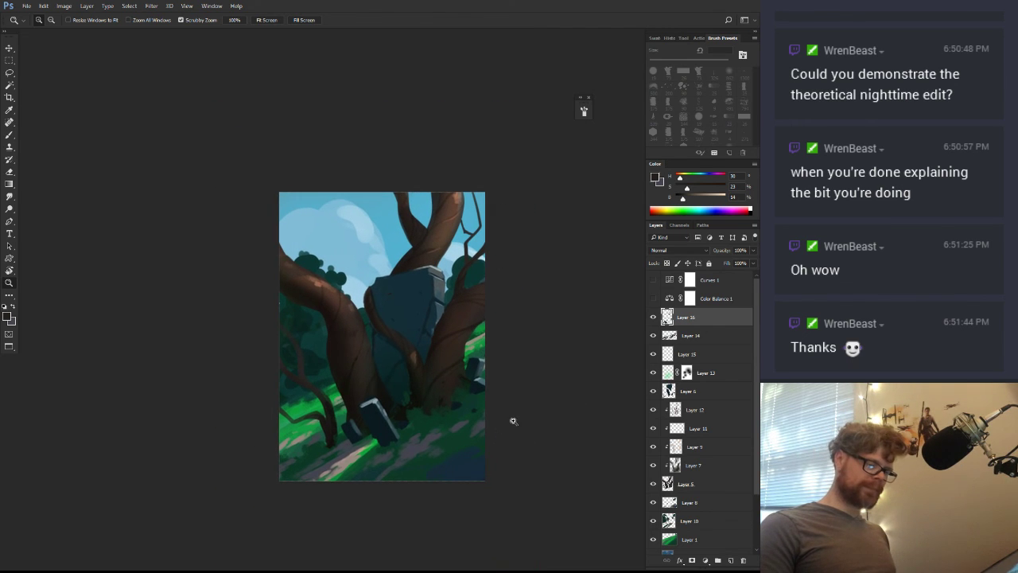
Paint a solid dark blue foreground rock shape in the painting's lower right corner with a larger brush and sampled color
key(b)
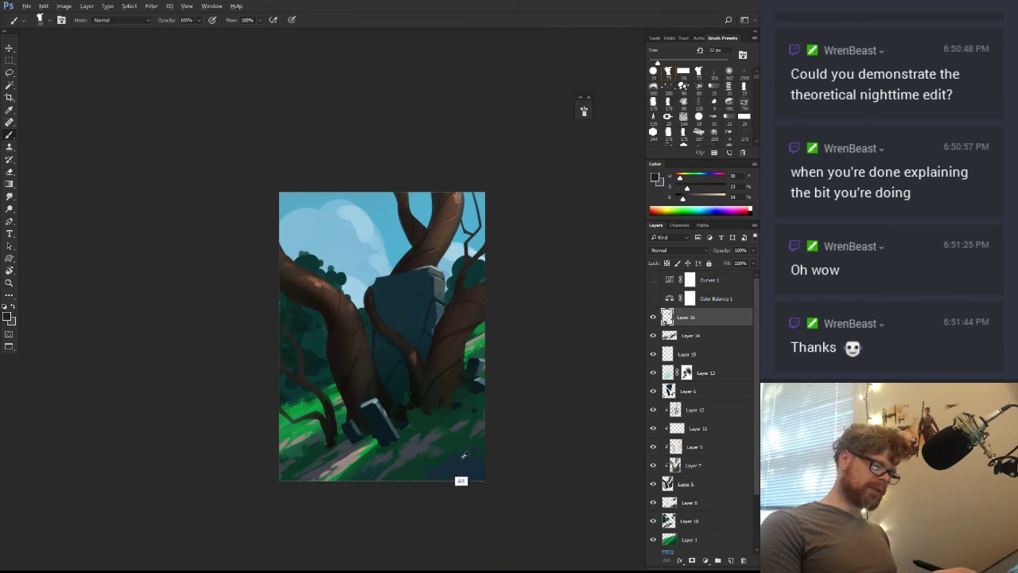
alt+click(461, 453)
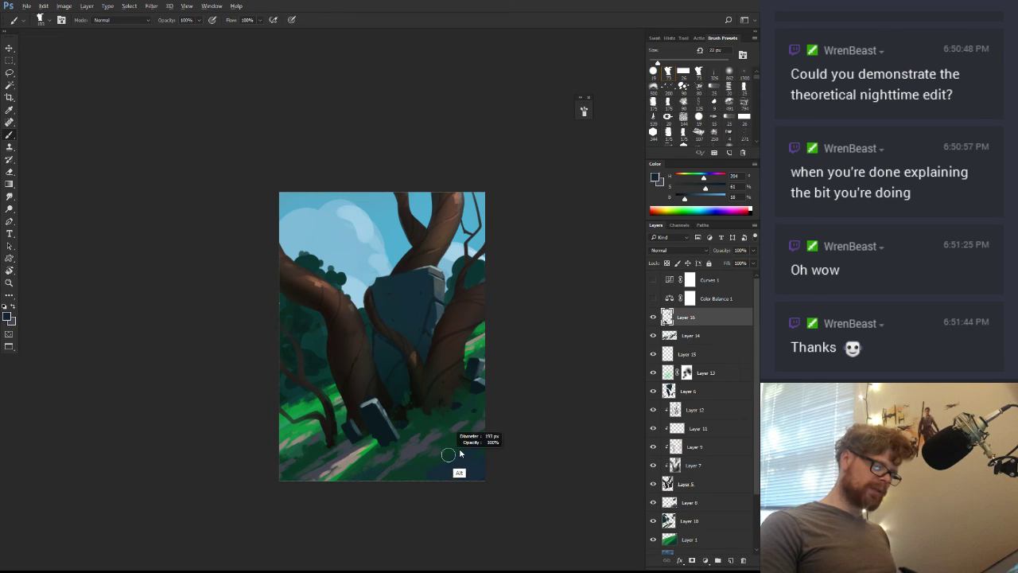
drag(460, 453, 452, 478)
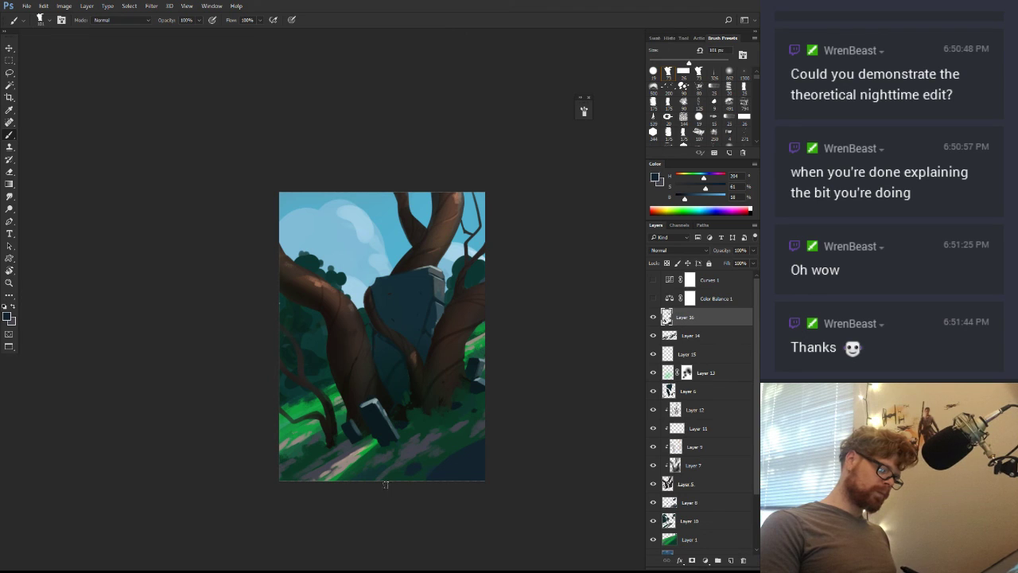
Paint small dark blue stones across the grassy foreground with a smaller brush
drag(548, 424, 511, 311)
key(r)
drag(462, 359, 454, 356)
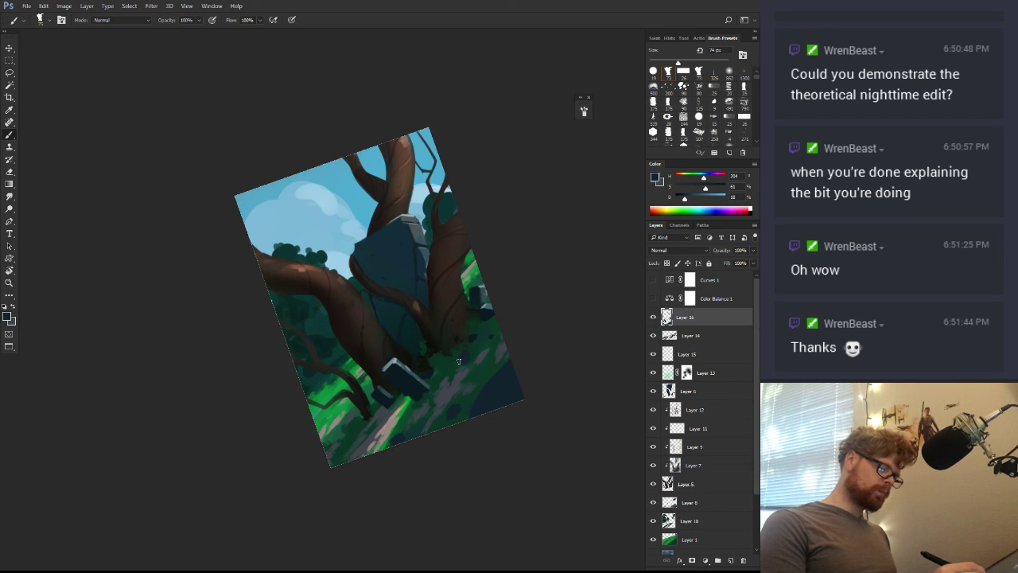
drag(385, 450, 382, 450)
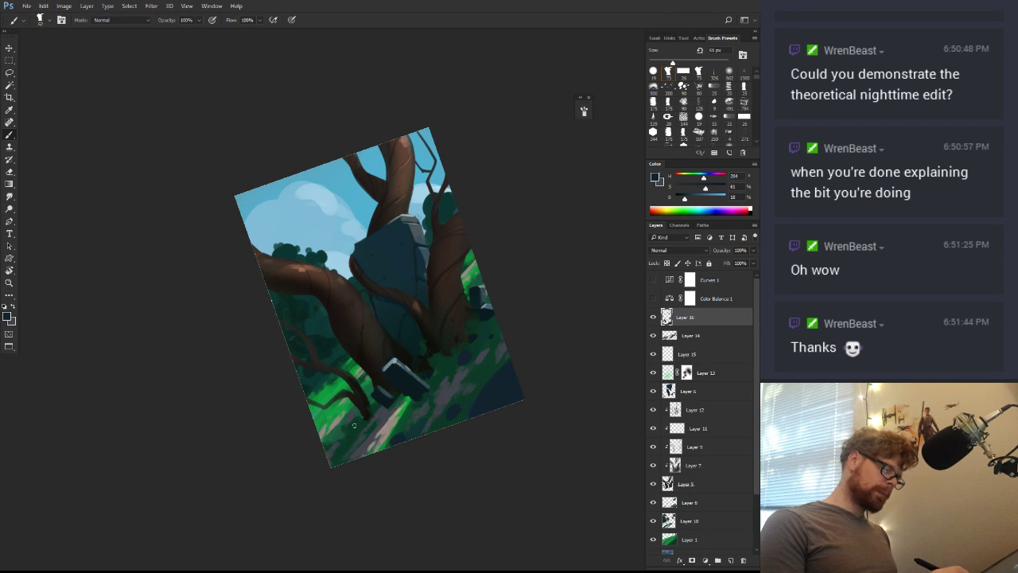
drag(383, 400, 391, 403)
Add more small stones to the ground near the thin branch's base, and mix a lighter, less saturated blue
key(r)
drag(547, 359, 556, 315)
drag(364, 418, 360, 427)
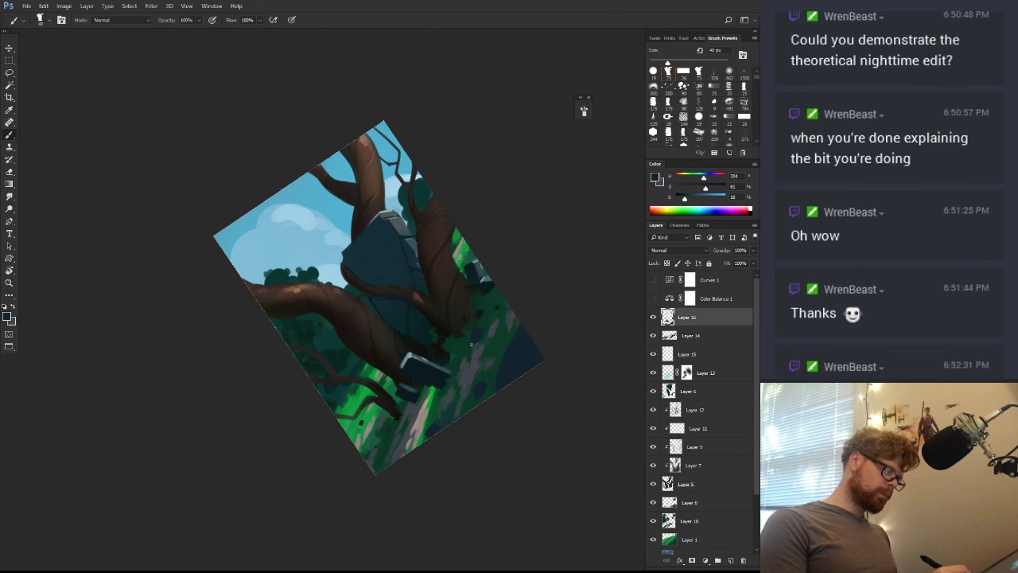
drag(684, 197, 700, 190)
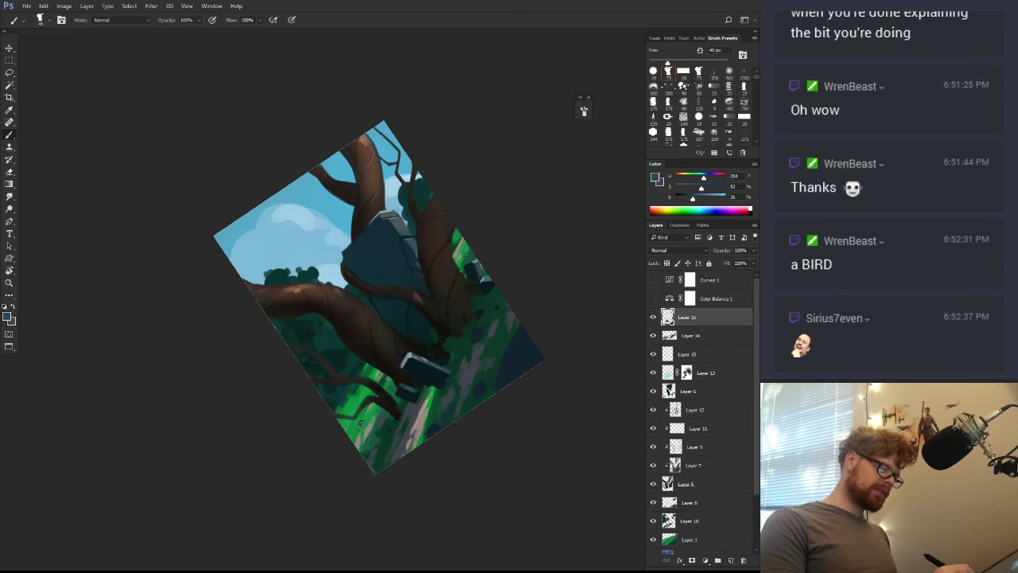
Touch up the grass beside the base of the thin branch with sampled greens
scroll(390, 408, up, 2)
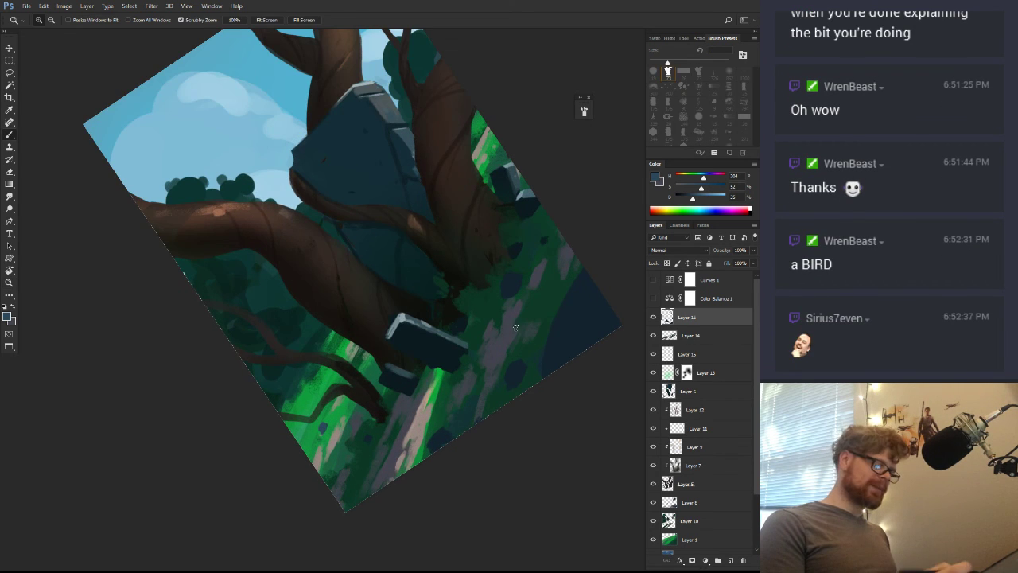
alt+click(322, 429)
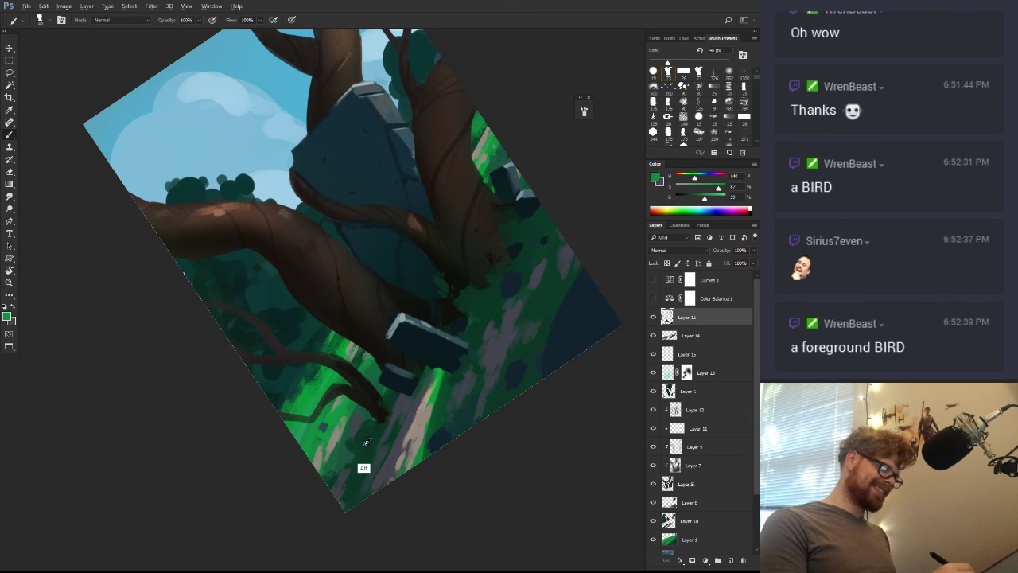
alt+click(323, 432)
click(322, 432)
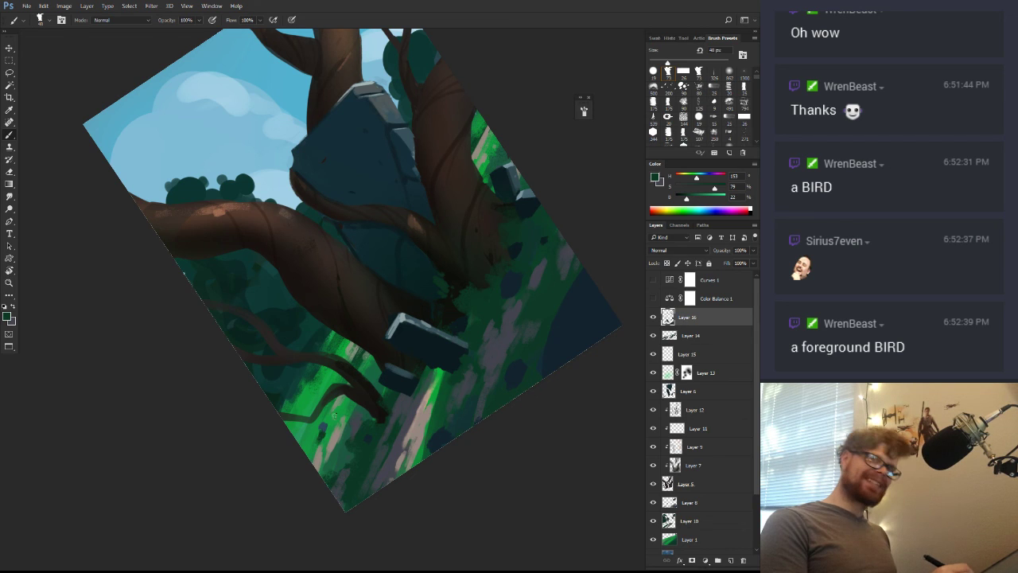
Refine the small dark blue stones in the shaded grass beneath the right tree using sampled blues and greens
key(r)
drag(376, 405, 450, 433)
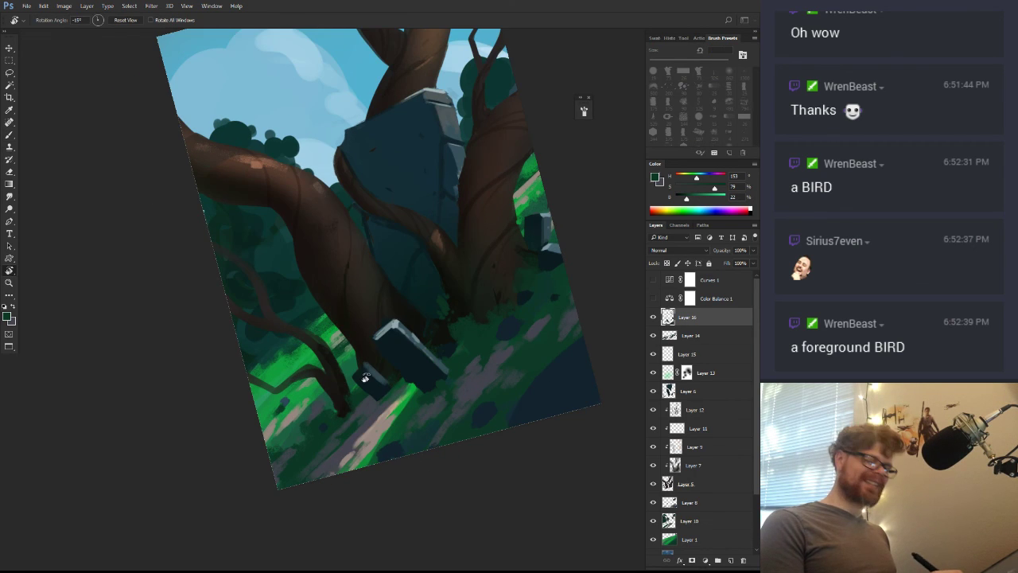
alt+click(494, 412)
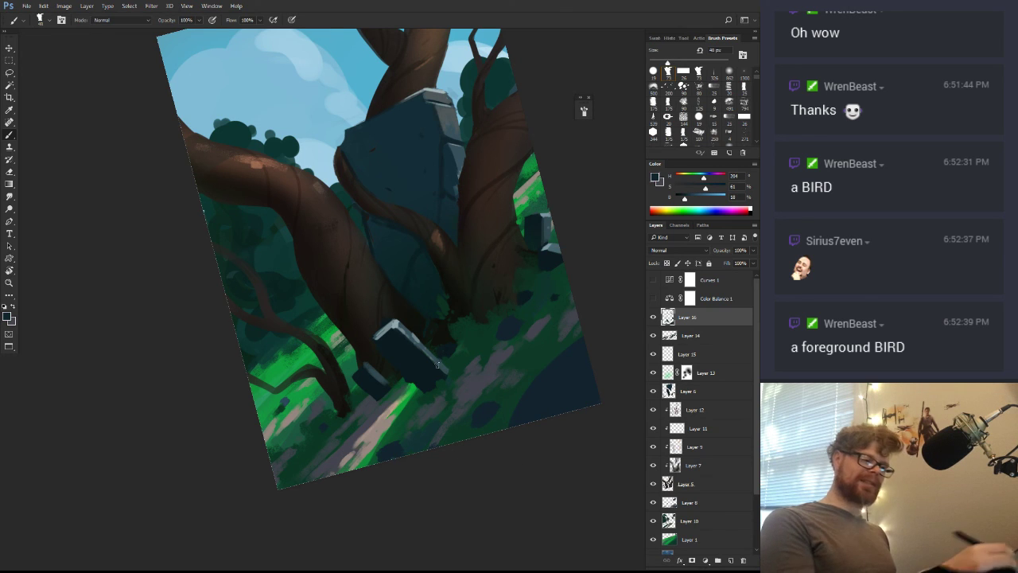
key(r)
drag(590, 324, 582, 368)
key(b)
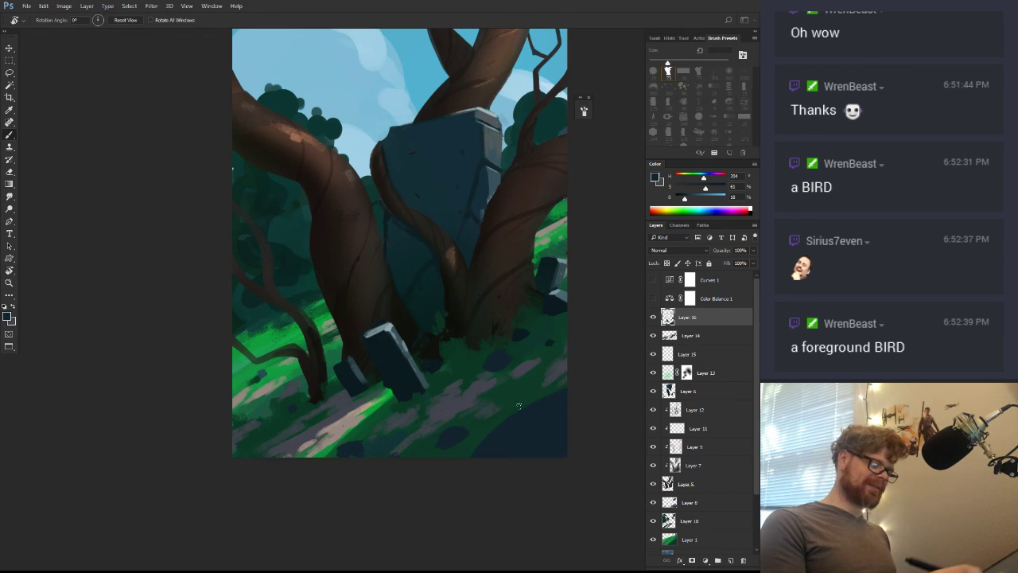
alt+click(521, 403)
alt+click(480, 363)
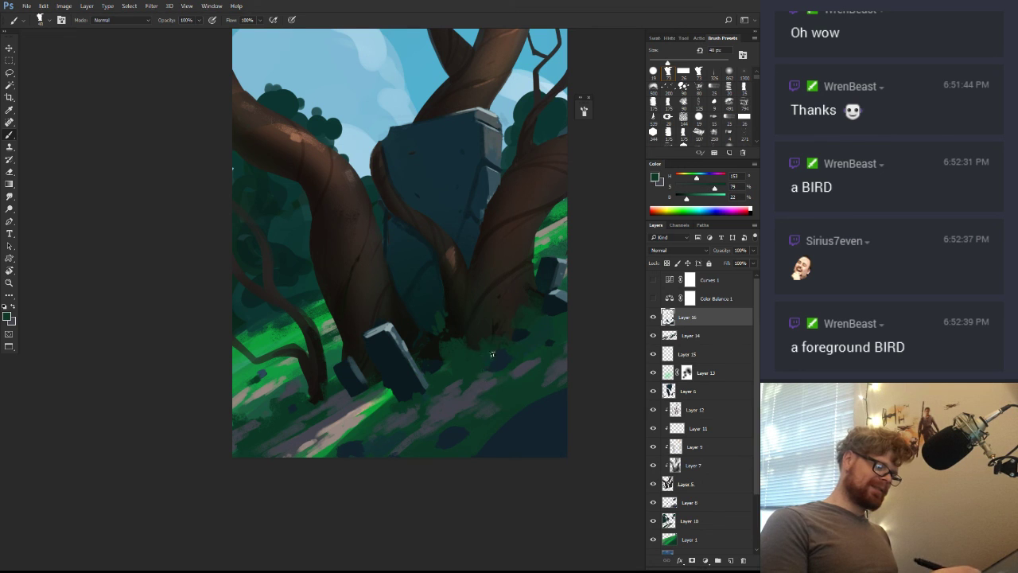
alt+click(513, 356)
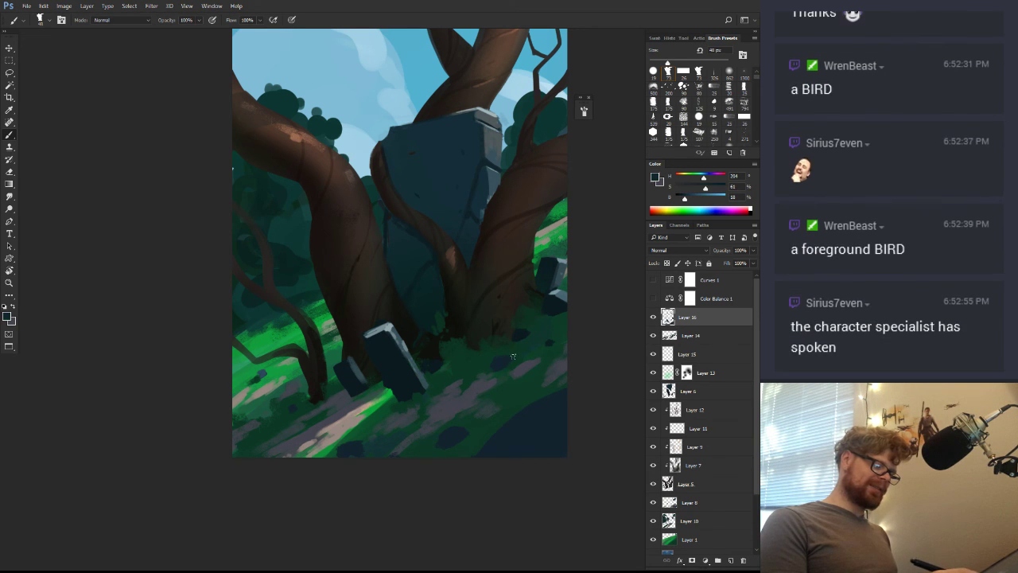
drag(504, 365, 538, 351)
Paint bright grass tufts in the sunlit patch beside the right trunk, varying the brightness of the sampled green
key(r)
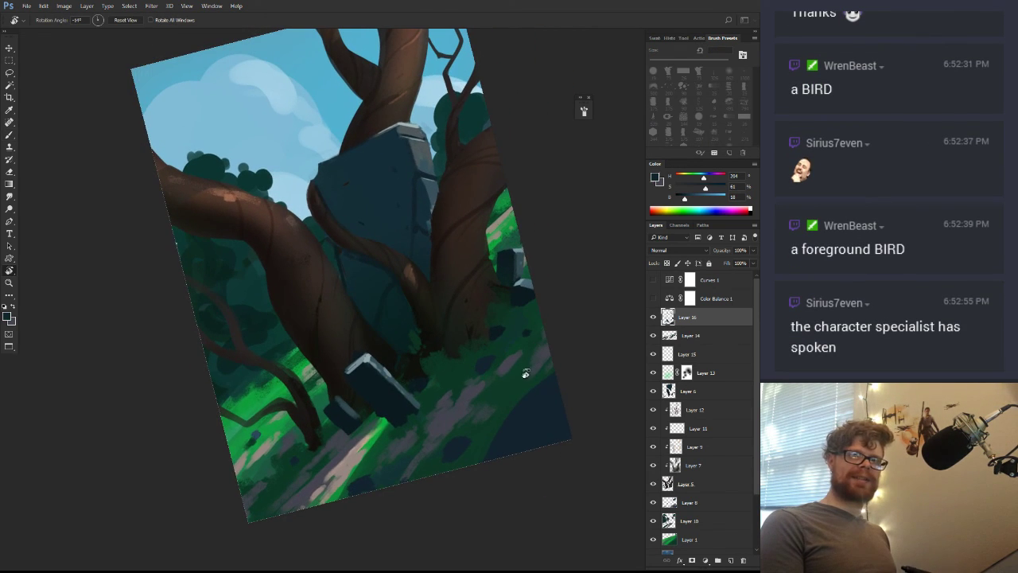
key(ctrl)
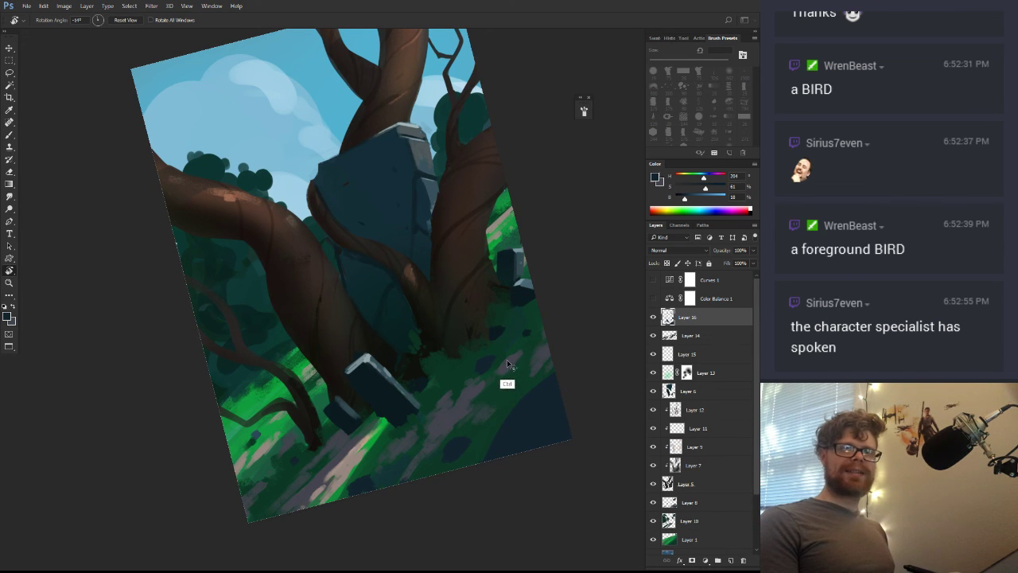
key(Escape)
key(b)
alt+click(524, 321)
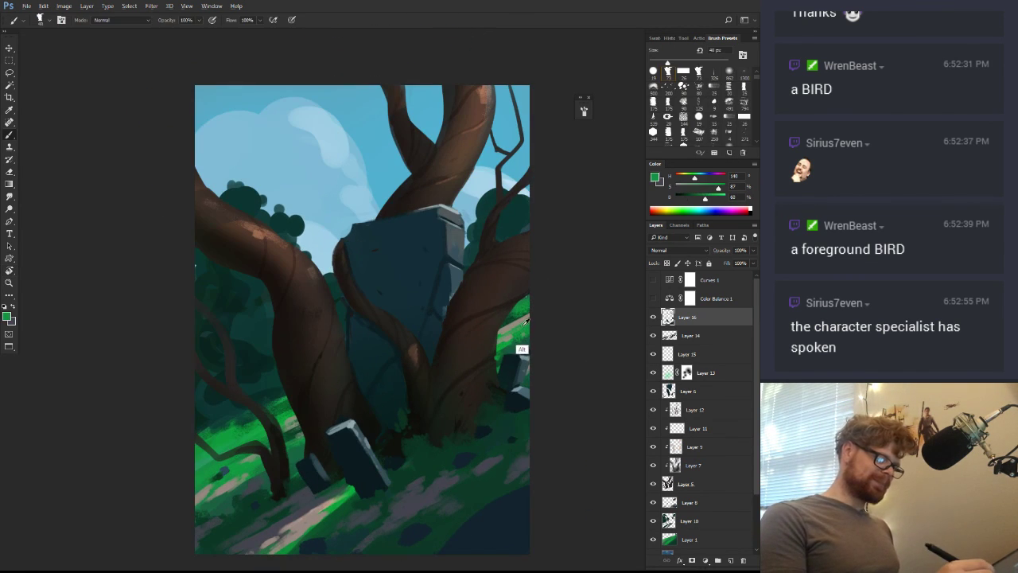
drag(525, 322, 519, 321)
drag(705, 200, 710, 200)
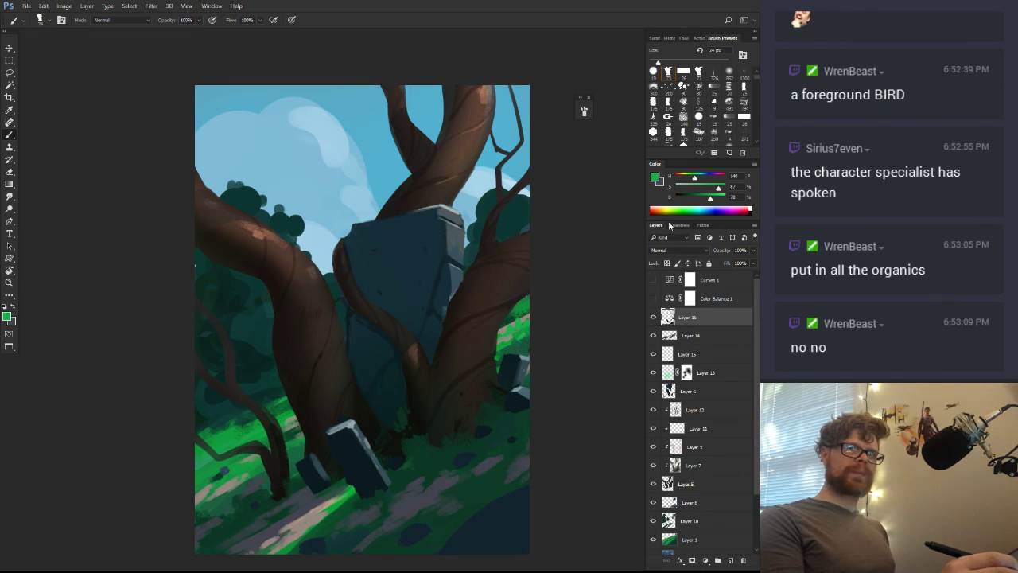
drag(710, 198, 701, 197)
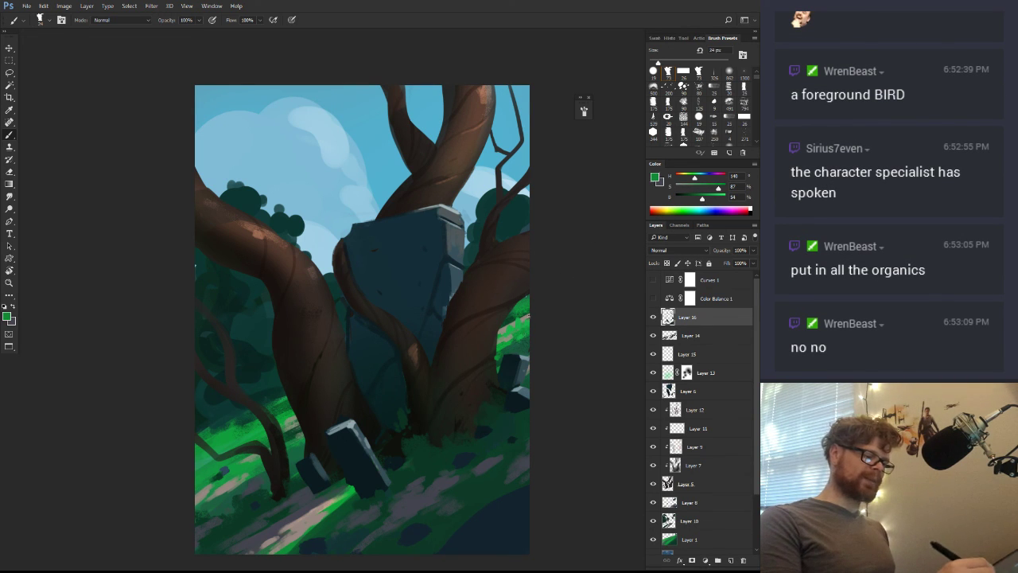
alt+click(513, 348)
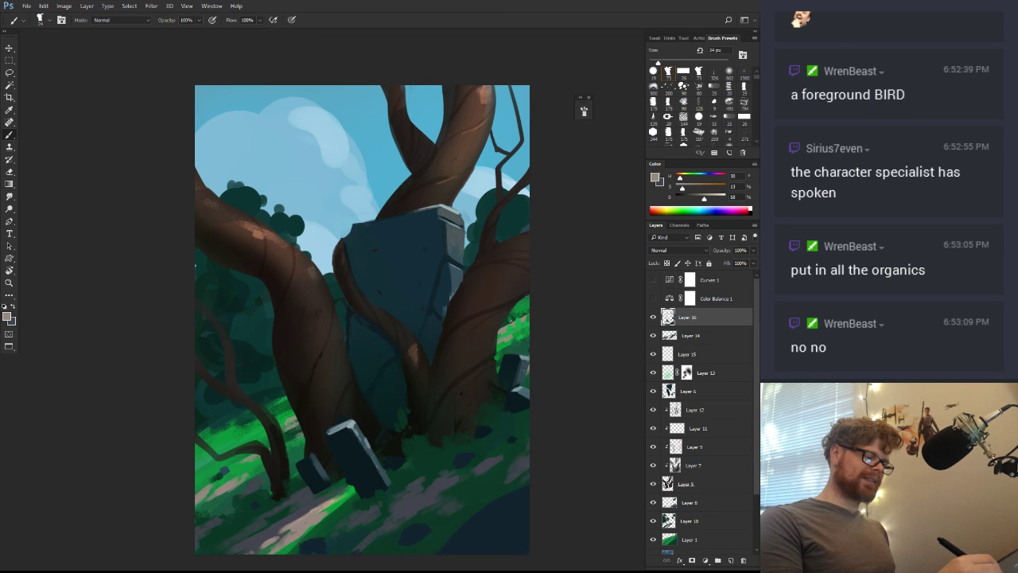
drag(459, 405, 526, 390)
key(r)
drag(526, 390, 552, 313)
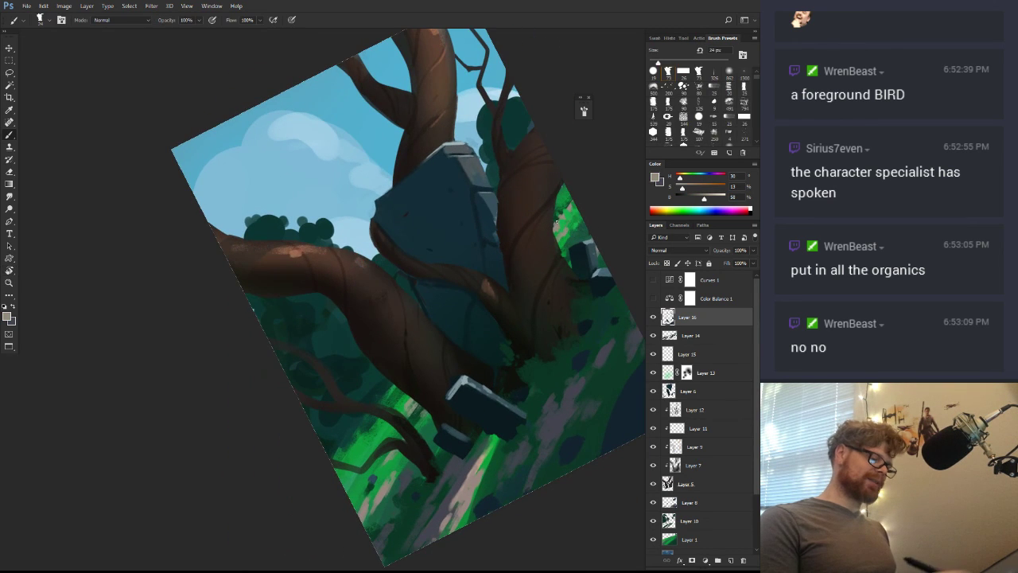
Paint bright green grass tufts beside the leaning stone slab and along the sunlit path's edge, adding darker green accents
alt+click(402, 399)
drag(402, 400, 363, 496)
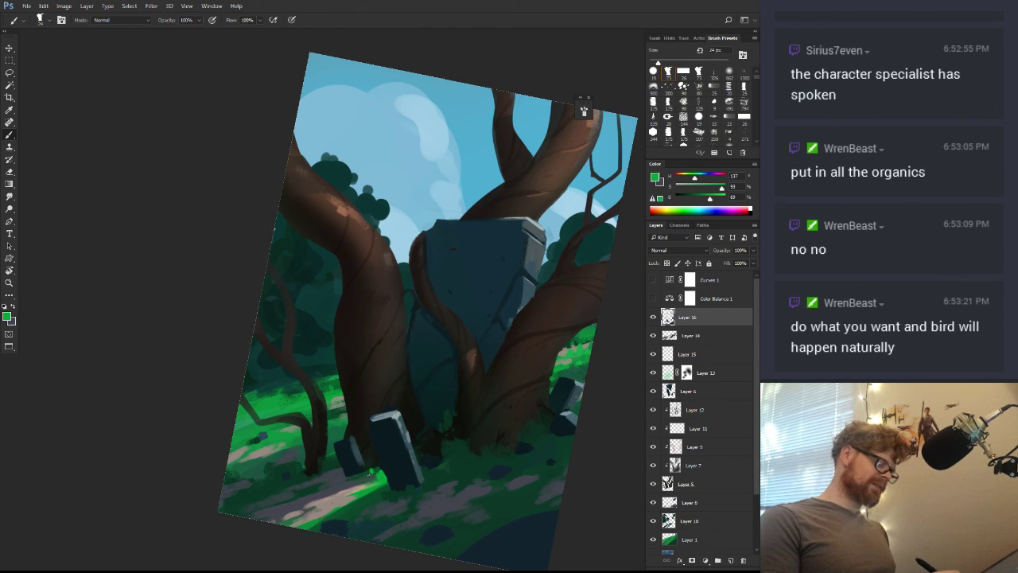
drag(381, 481, 438, 398)
key(r)
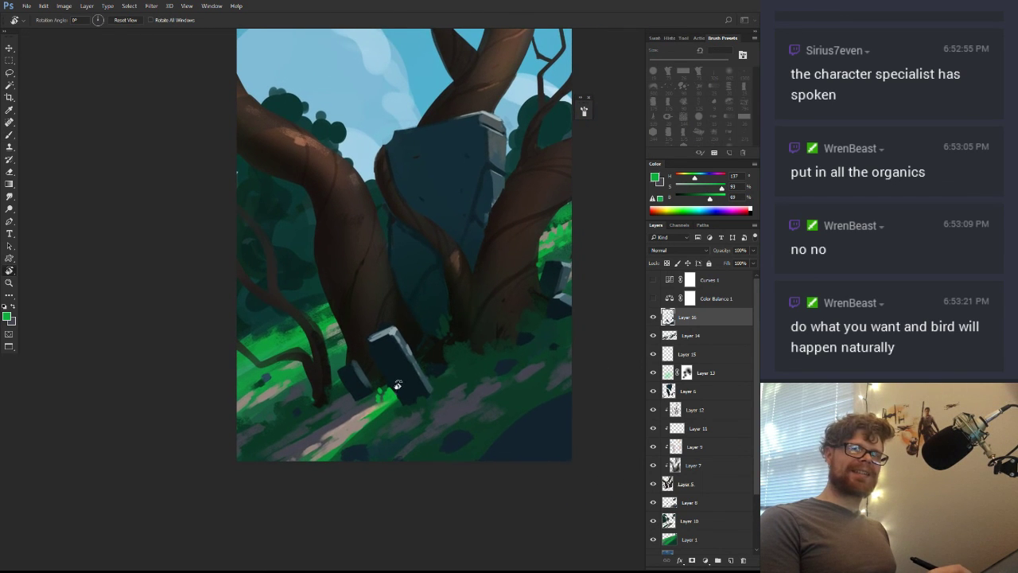
key(b)
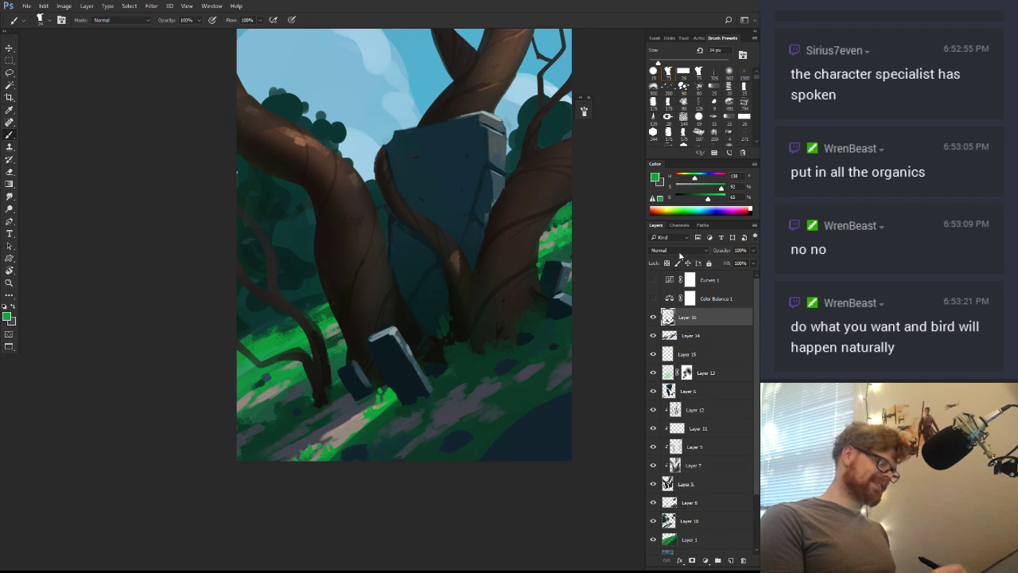
drag(722, 188, 711, 199)
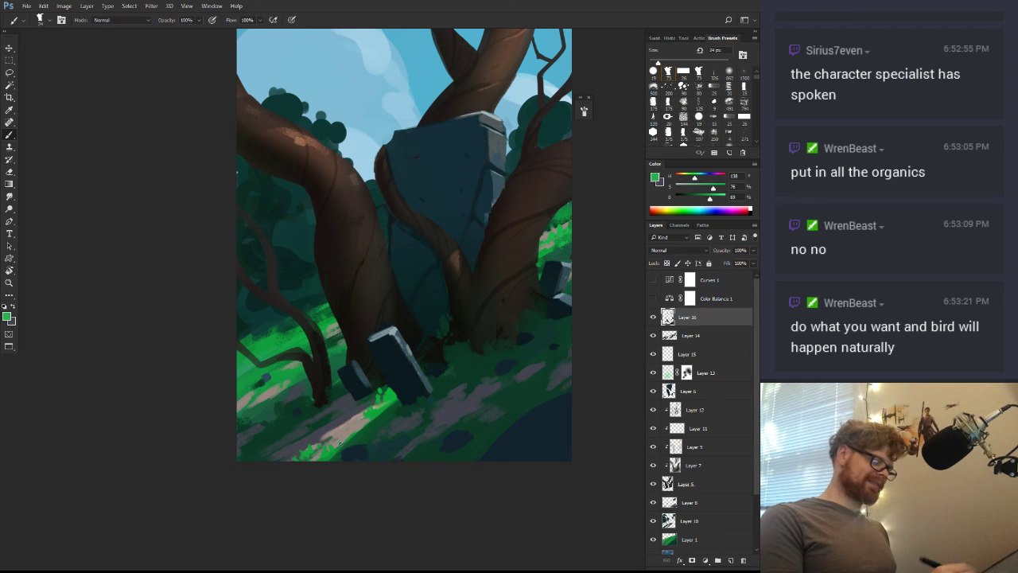
alt+click(359, 430)
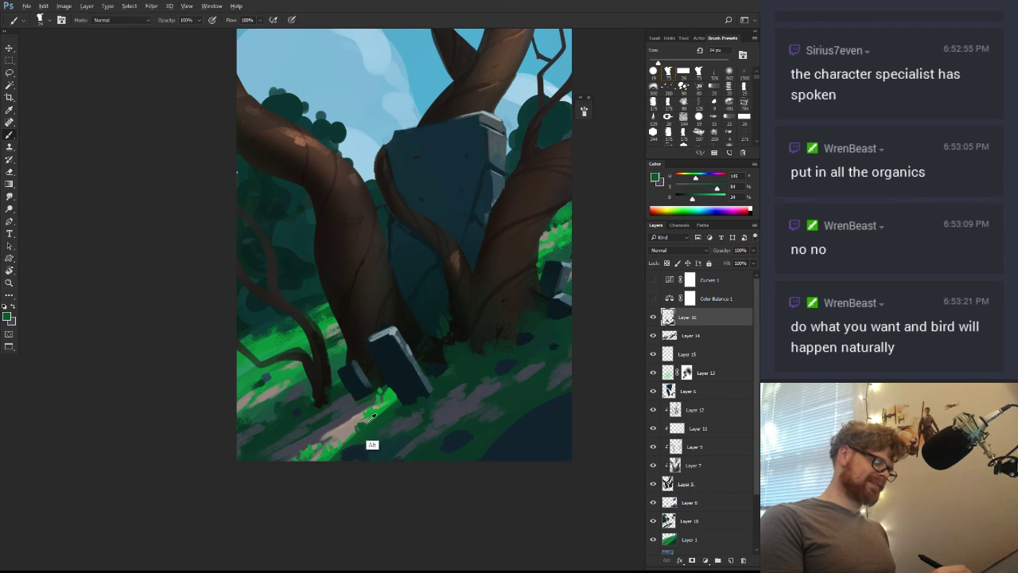
mouse_move(368, 422)
mouse_down()
mouse_move(381, 423)
mouse_move(370, 427)
mouse_move(378, 411)
mouse_up()
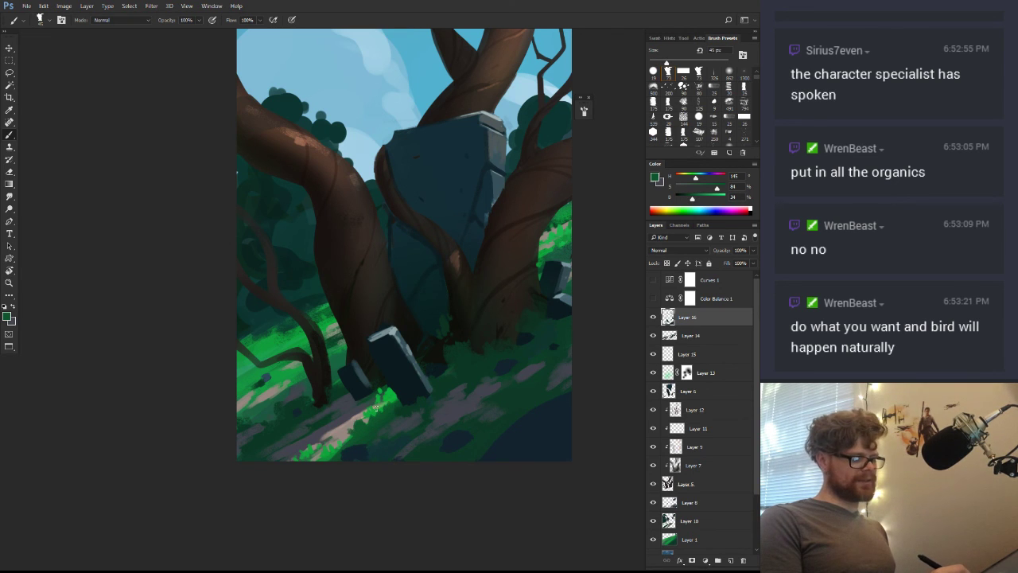
Paint dark green grass tufts around the leaning slab's base and the roots of the central trees with sampled shadow greens
alt+click(414, 420)
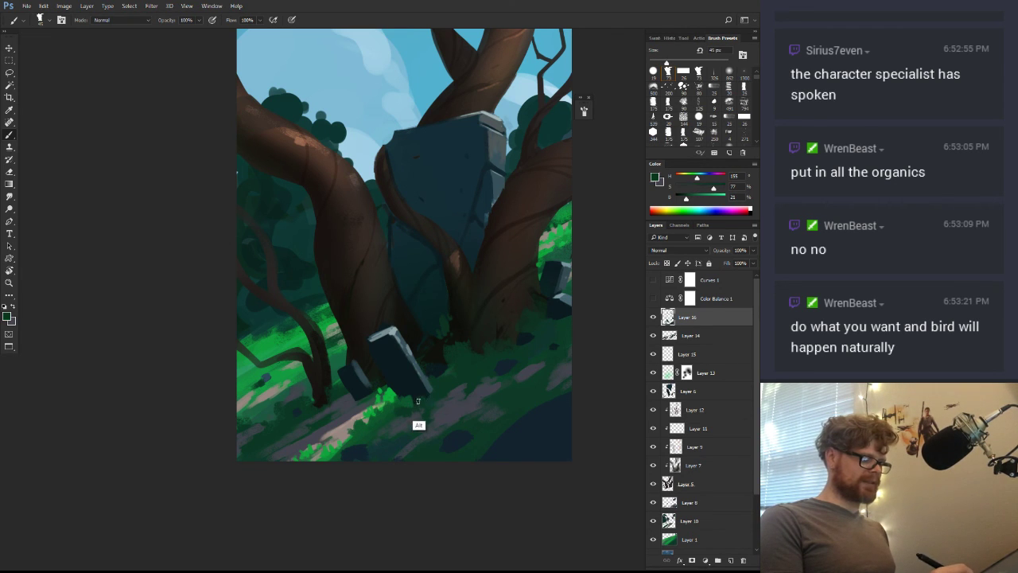
alt+click(426, 393)
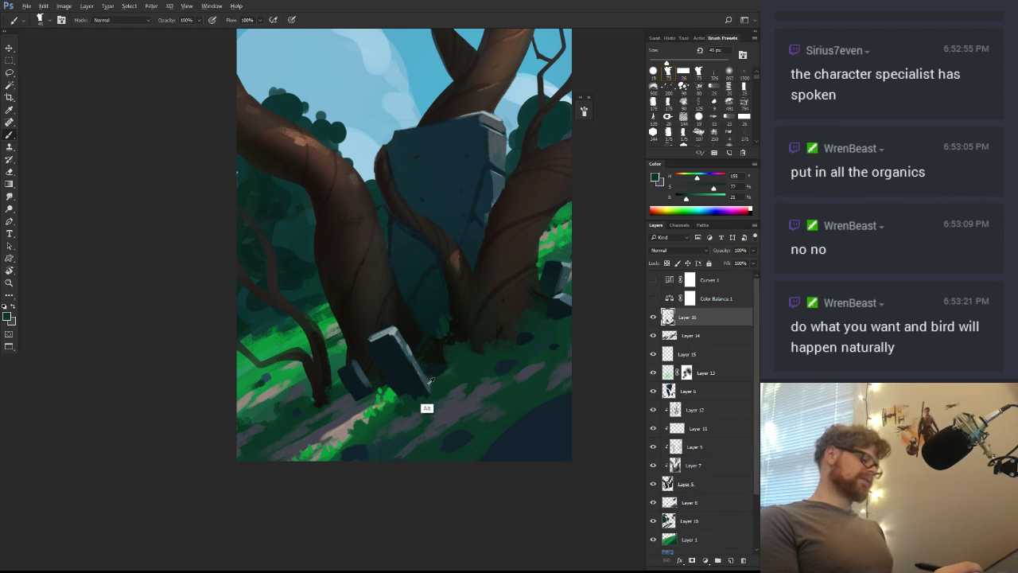
alt+click(435, 398)
alt+click(425, 404)
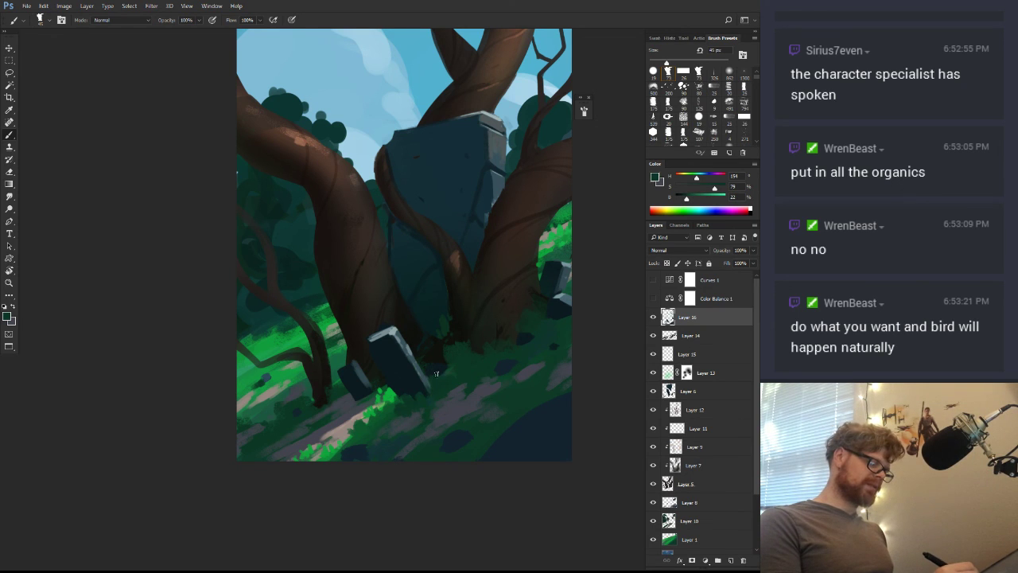
alt+click(454, 348)
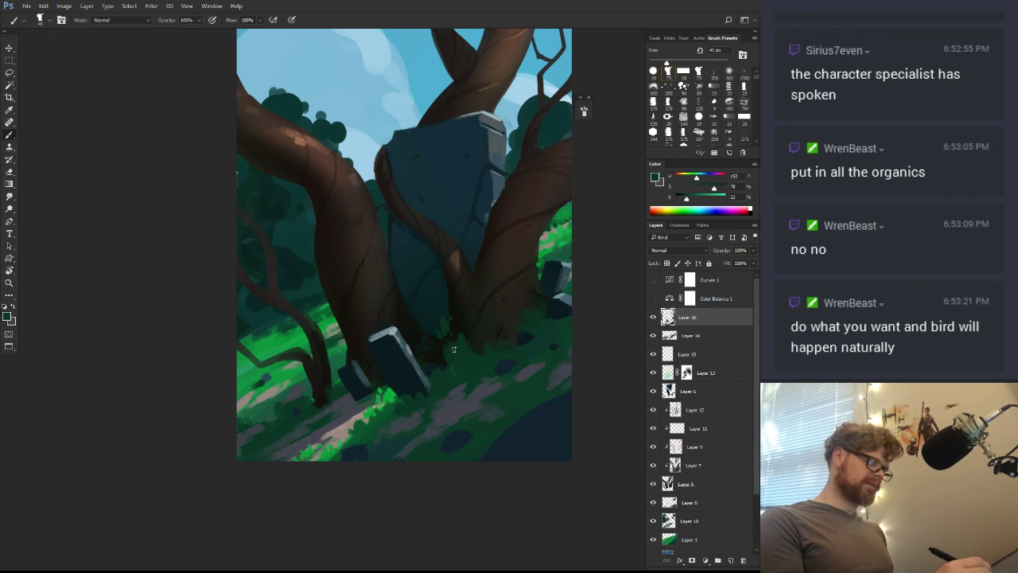
key(r)
drag(519, 355, 259, 199)
key(z)
drag(468, 346, 414, 432)
key(r)
mouse_move(512, 436)
mouse_down()
mouse_move(544, 402)
mouse_move(407, 157)
mouse_move(296, 230)
mouse_up()
key(z)
mouse_move(305, 306)
mouse_down()
mouse_move(388, 295)
mouse_move(435, 346)
mouse_up()
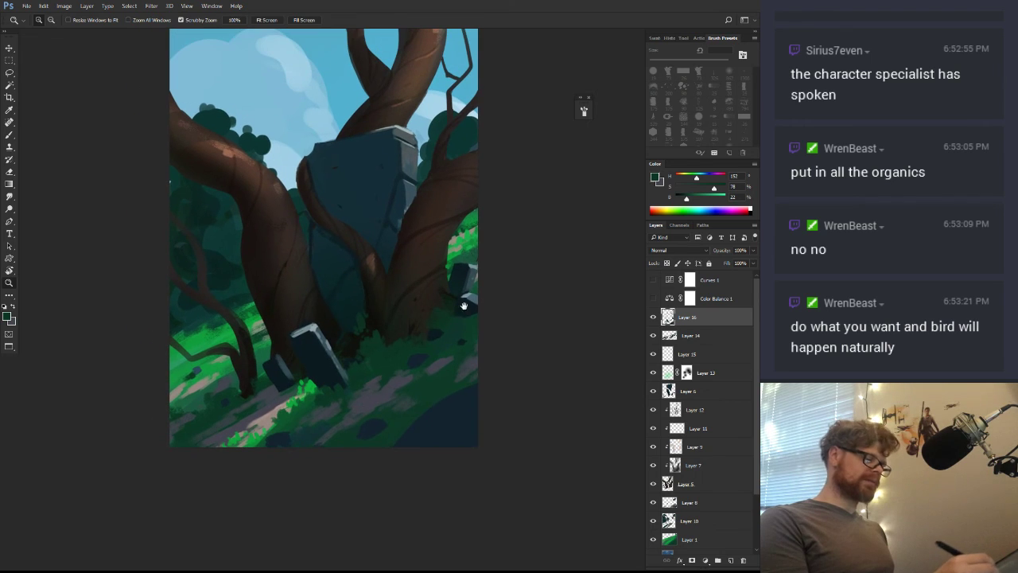
Sample a dark green from the shaded foreground grass and lower its brightness to 12%
key(b)
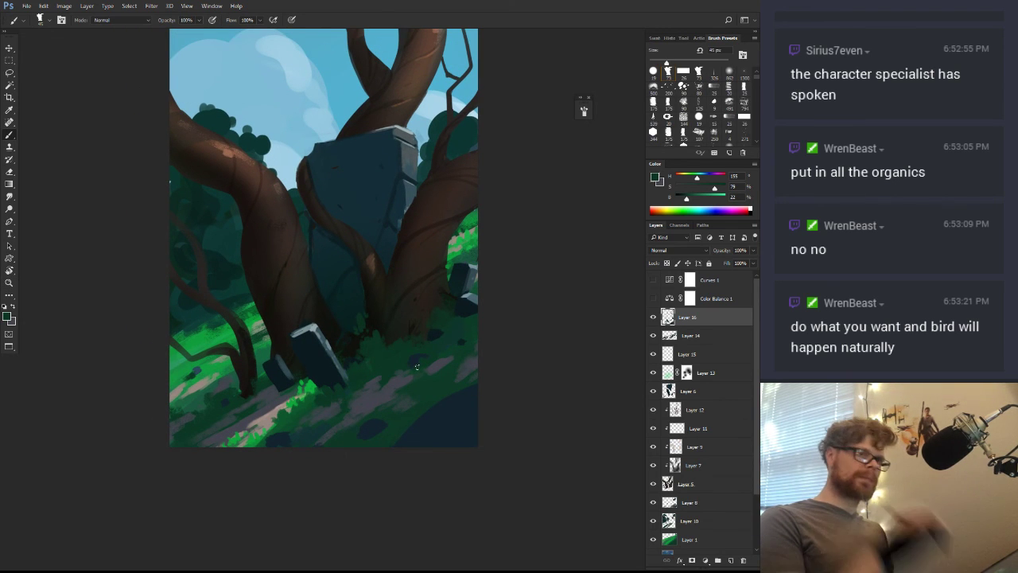
alt+click(422, 394)
drag(688, 204, 681, 204)
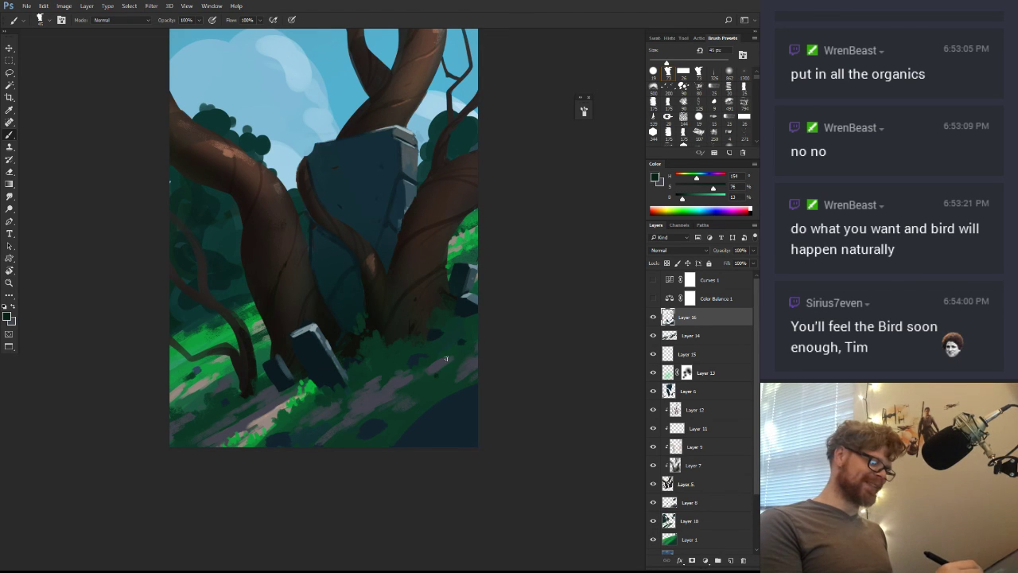
Paint sampled dark green grass over the ground below the right tree trunk and toward the dark foreground
drag(442, 352, 454, 349)
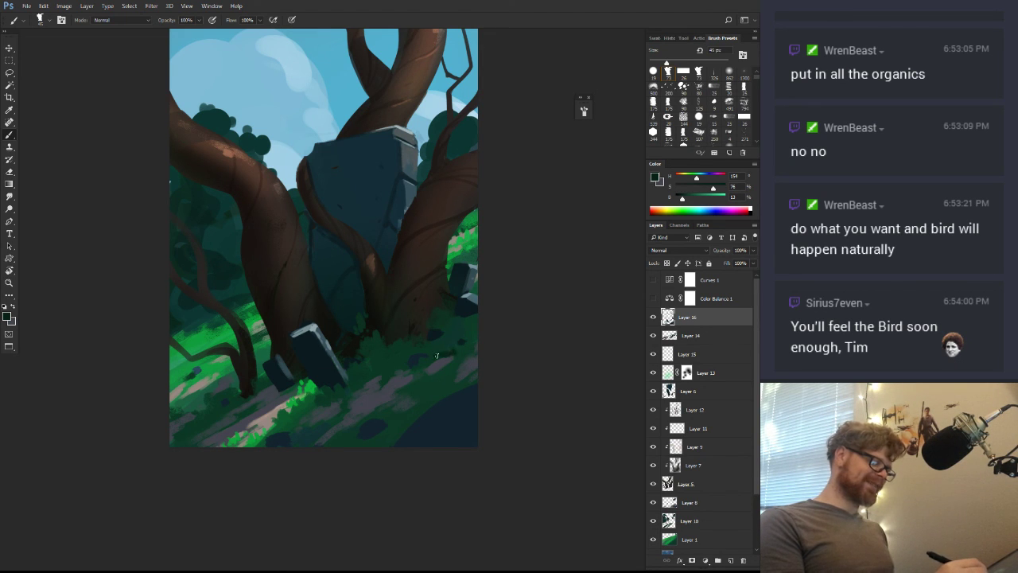
alt+click(454, 350)
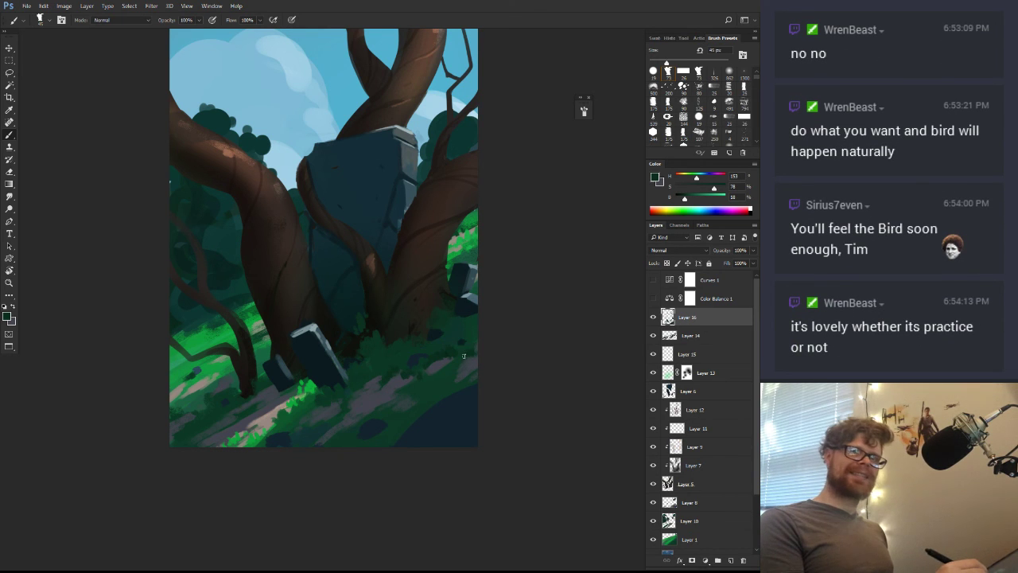
drag(439, 385, 470, 419)
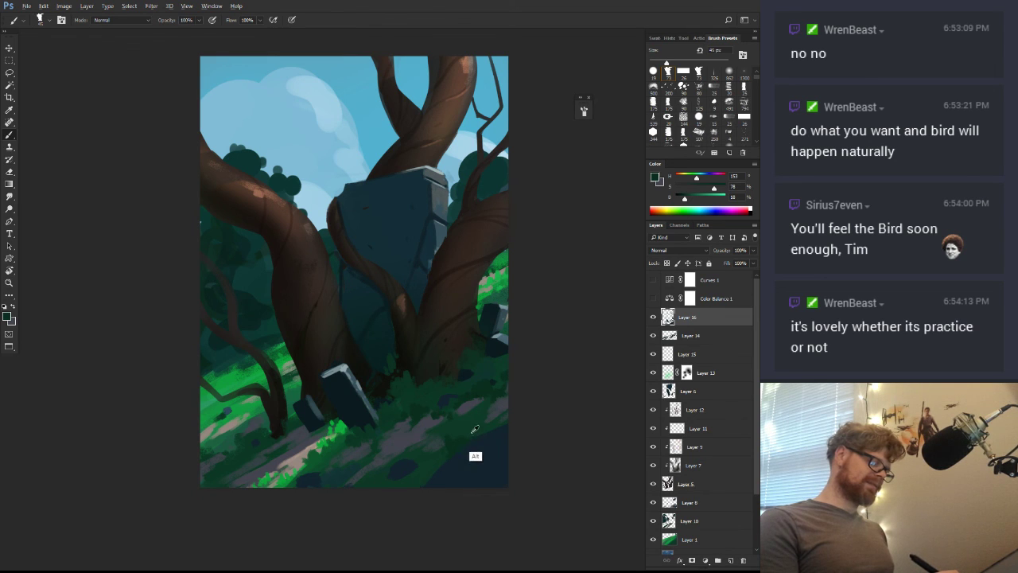
drag(474, 433, 480, 434)
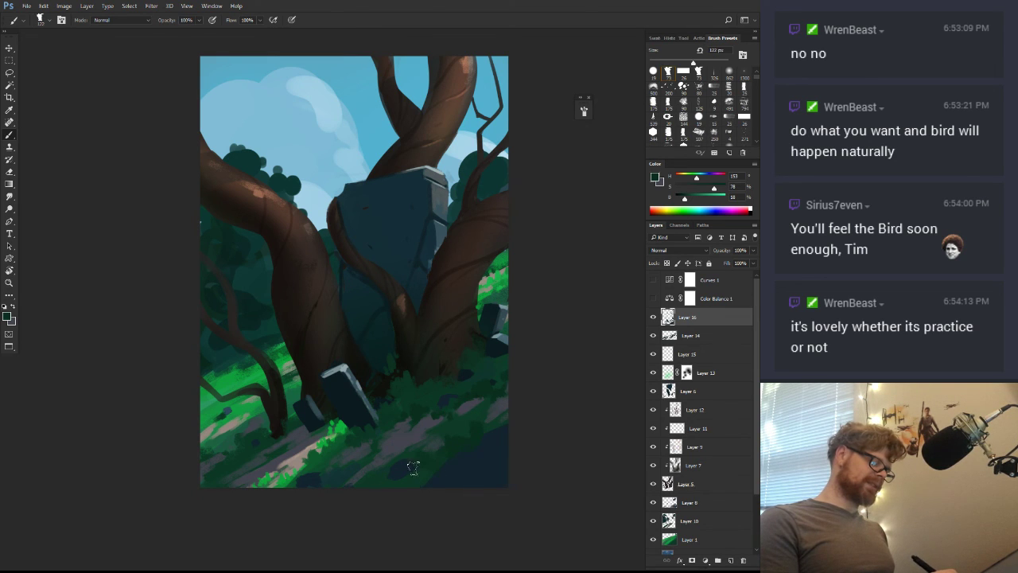
drag(407, 443, 396, 450)
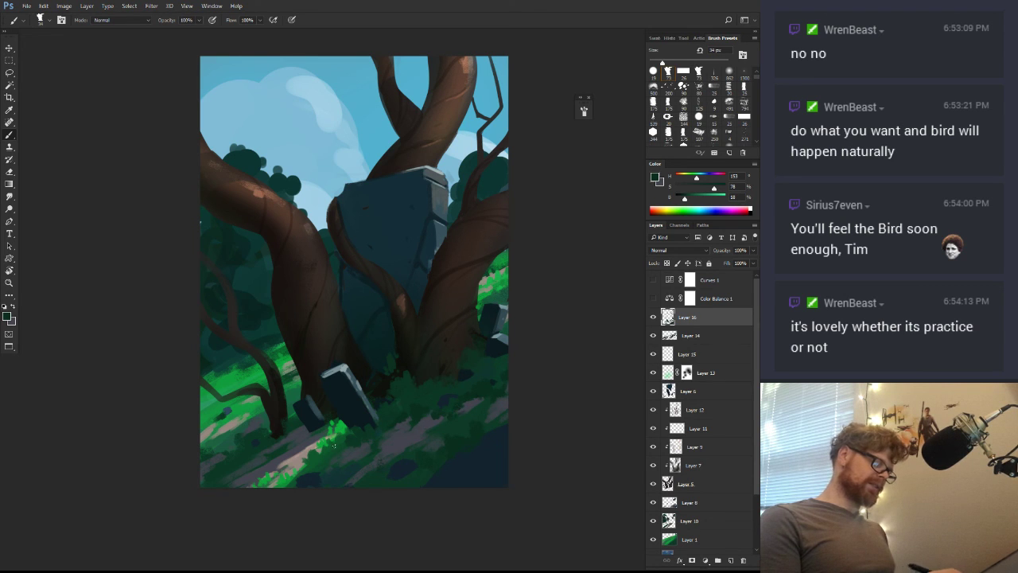
Refine the small stone beside the leaning block with dark blue and add a light grey highlight along its edge
key(r)
drag(470, 406, 498, 374)
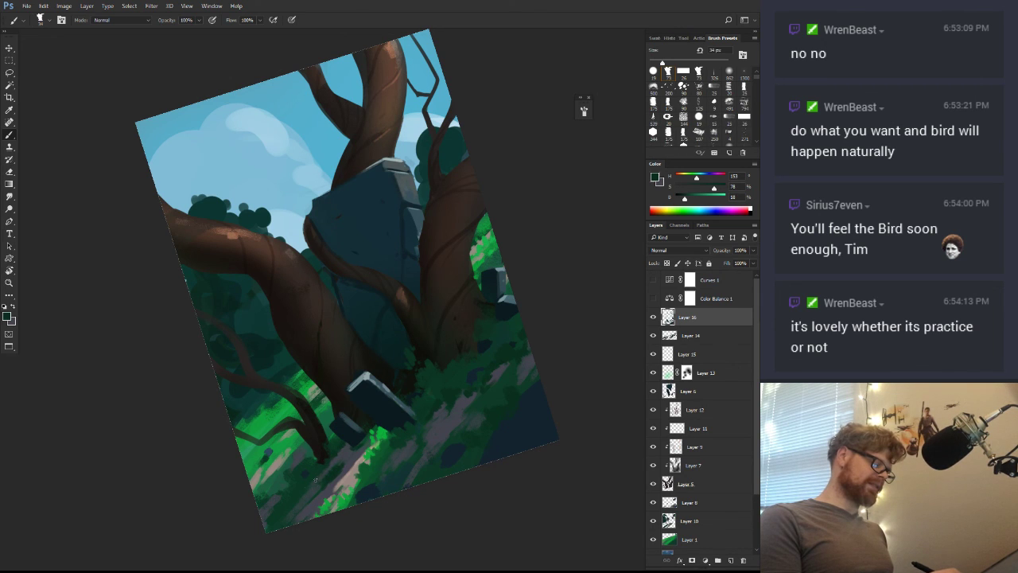
drag(331, 482, 379, 395)
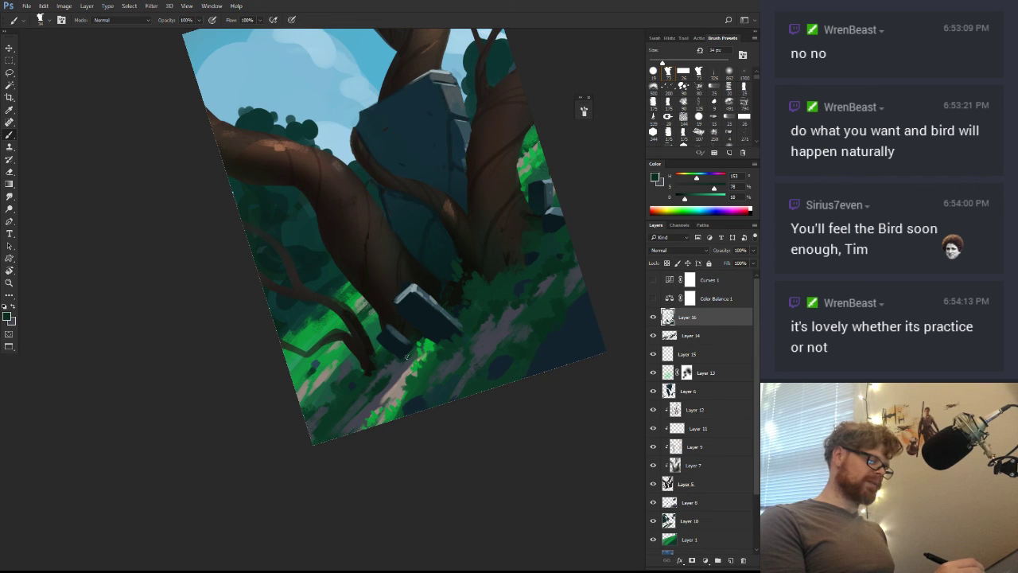
mouse_move(396, 359)
mouse_down()
mouse_move(382, 334)
mouse_move(363, 340)
mouse_up()
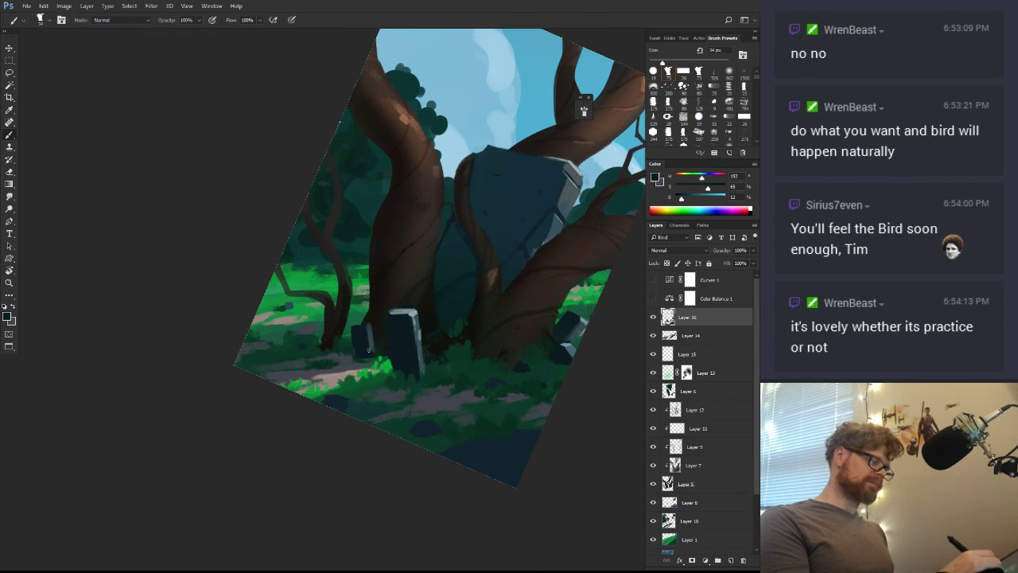
drag(433, 434, 525, 329)
alt+click(400, 297)
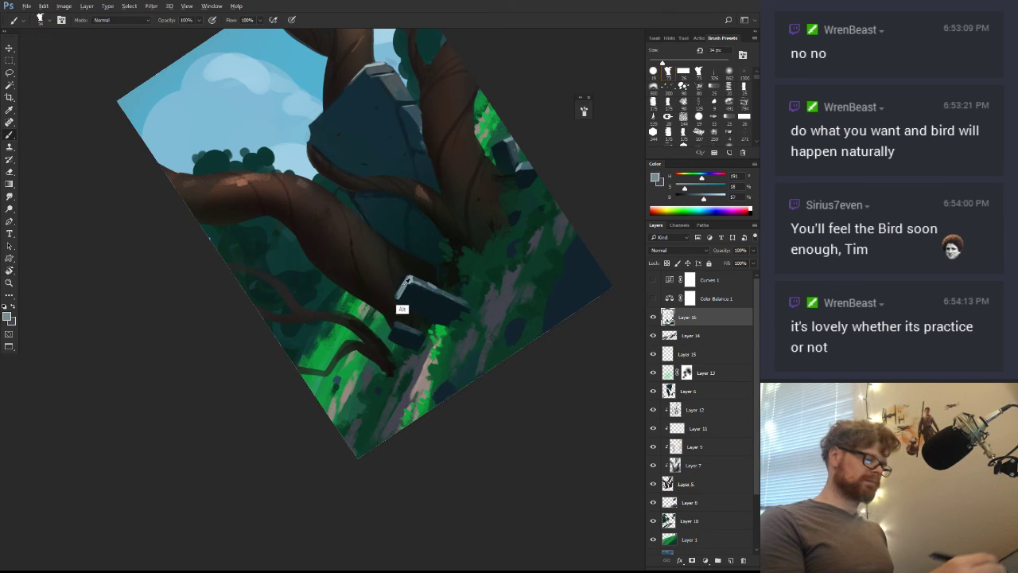
drag(396, 322, 398, 326)
Touch up the lit side and dark face of the large stone slab with sampled grey and dark blue
mouse_move(534, 347)
mouse_down()
mouse_move(491, 398)
mouse_move(484, 483)
mouse_move(459, 478)
mouse_up()
drag(461, 431, 515, 363)
alt+click(445, 388)
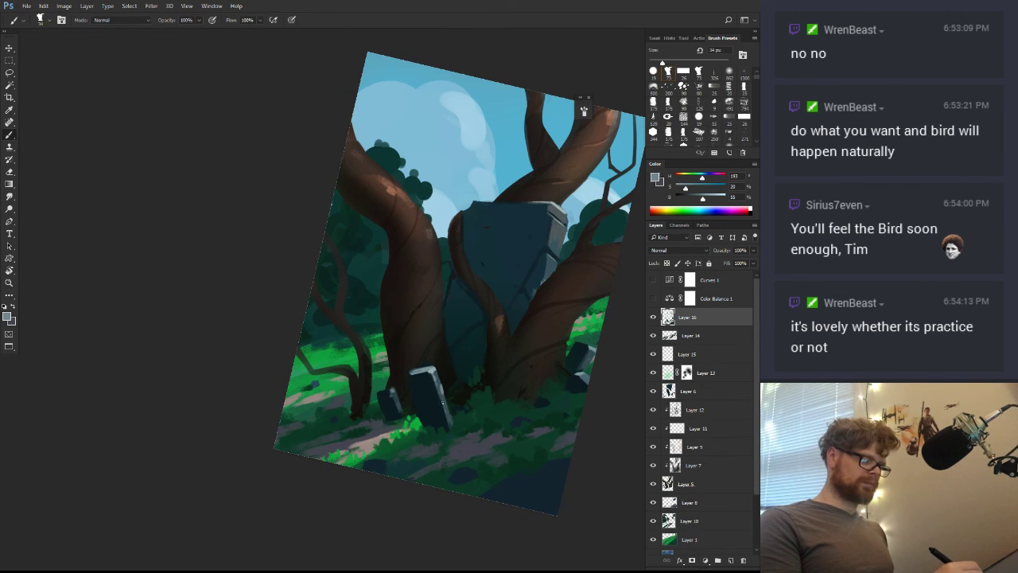
drag(554, 226, 554, 233)
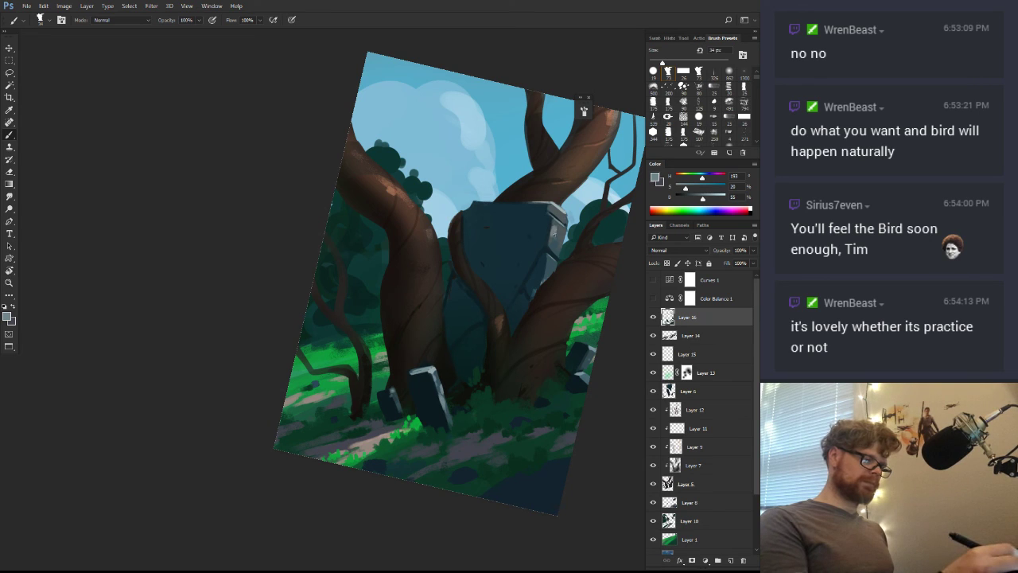
alt+click(537, 257)
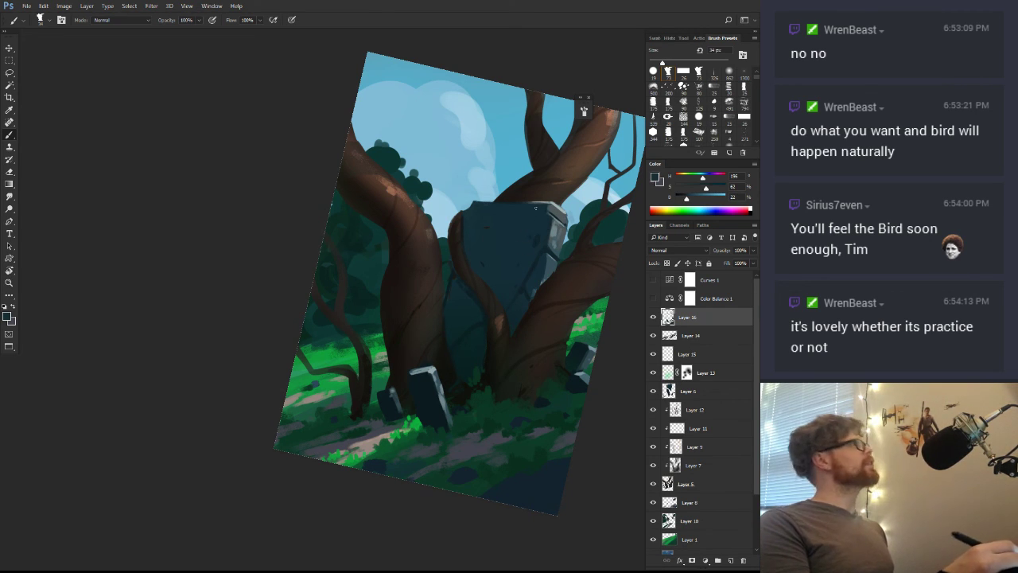
Extend the sunlit highlight on the left tree trunk with its sampled reddish brown
key(r)
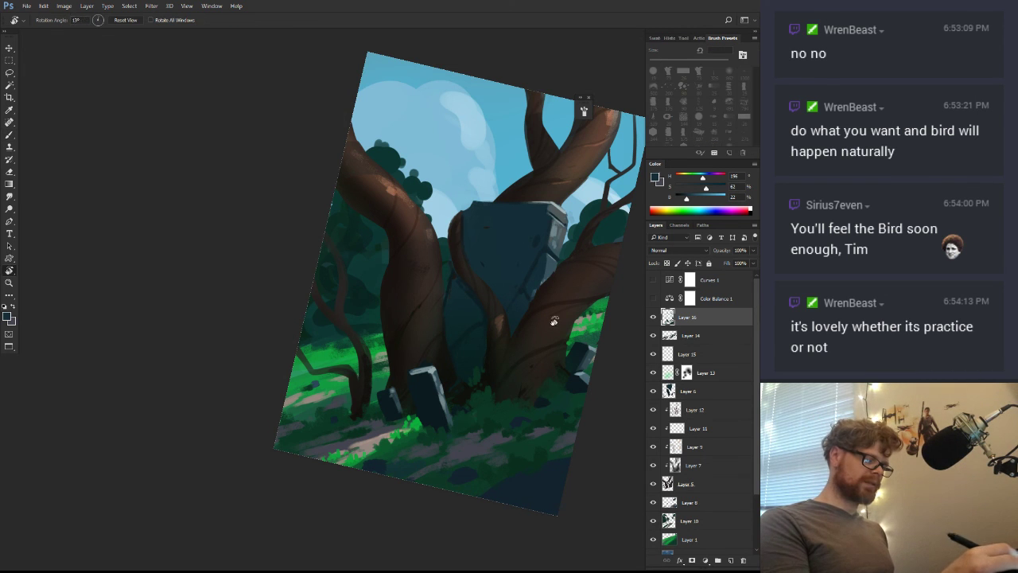
mouse_move(534, 235)
mouse_down()
mouse_move(532, 379)
mouse_move(359, 218)
mouse_move(303, 271)
mouse_up()
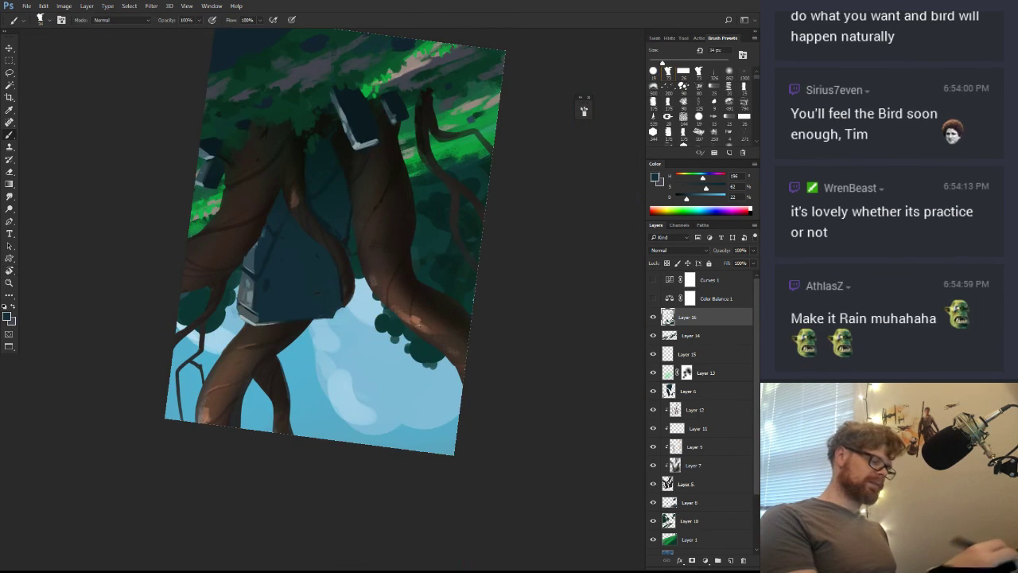
alt+click(418, 320)
drag(427, 318, 427, 330)
key(r)
drag(535, 335, 380, 458)
key(z)
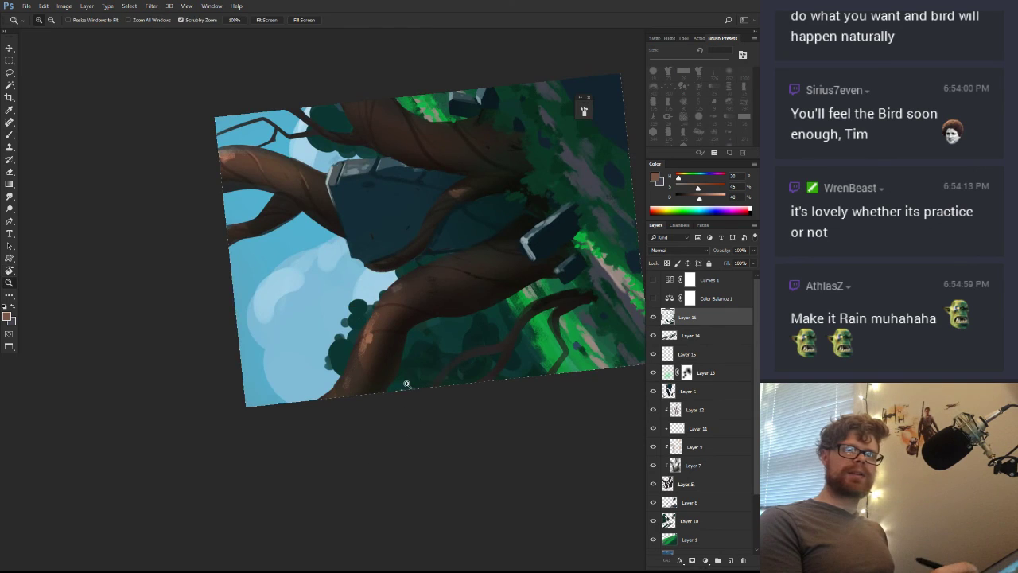
key(r)
mouse_move(404, 384)
mouse_down()
mouse_move(487, 348)
mouse_move(467, 374)
mouse_up()
key(b)
alt+click(405, 203)
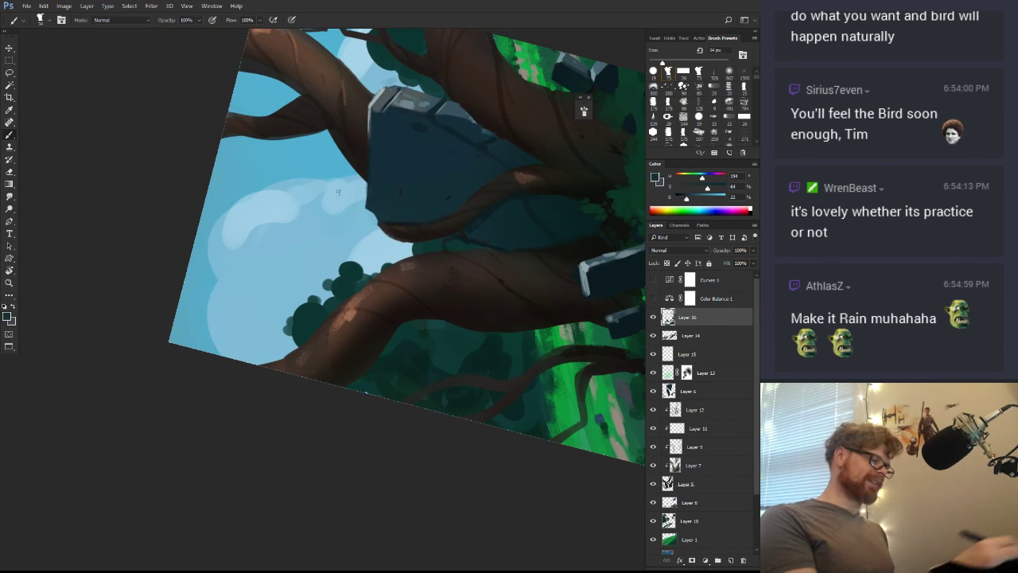
drag(278, 210, 340, 275)
drag(309, 231, 343, 265)
drag(220, 137, 482, 416)
mouse_move(215, 164)
mouse_down()
mouse_move(472, 409)
mouse_move(404, 396)
mouse_up()
key(ctrl+alt+z)
key(ctrl+alt+z)
key(ctrl+alt+z)
key(ctrl+alt+z)
key(ctrl+alt+z)
Blend the highlight and deepen the shading on the upper left trunk with sampled browns
key(r)
mouse_move(487, 417)
mouse_down()
mouse_move(512, 389)
mouse_move(535, 326)
mouse_up()
key(b)
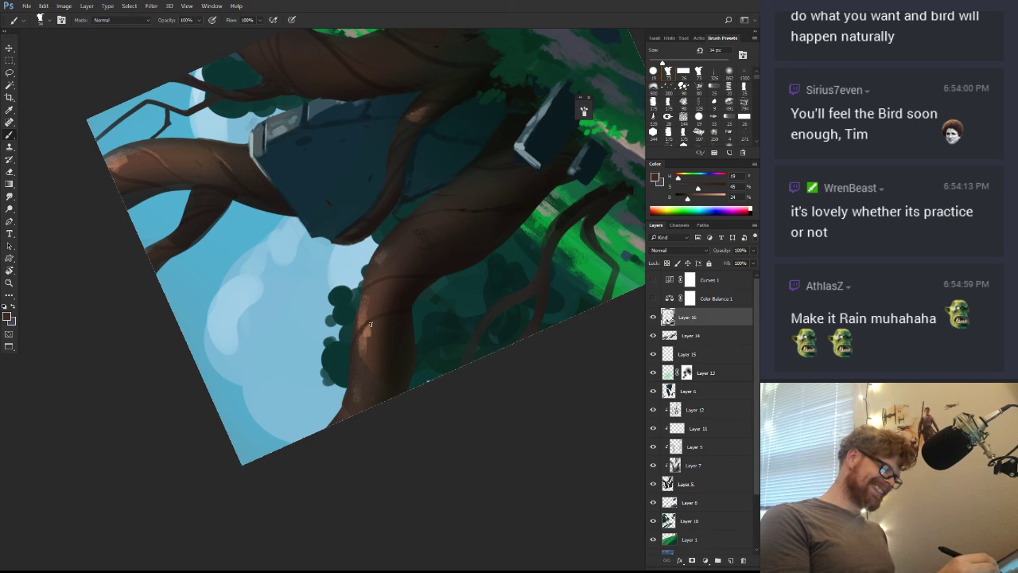
alt+click(384, 367)
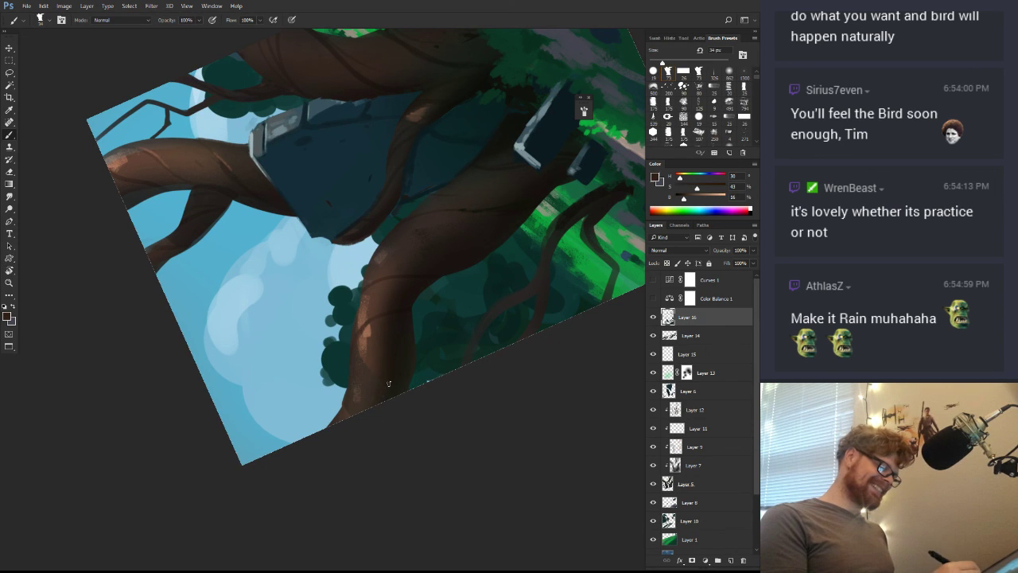
drag(409, 365, 371, 380)
alt+click(400, 366)
alt+click(377, 383)
alt+click(378, 385)
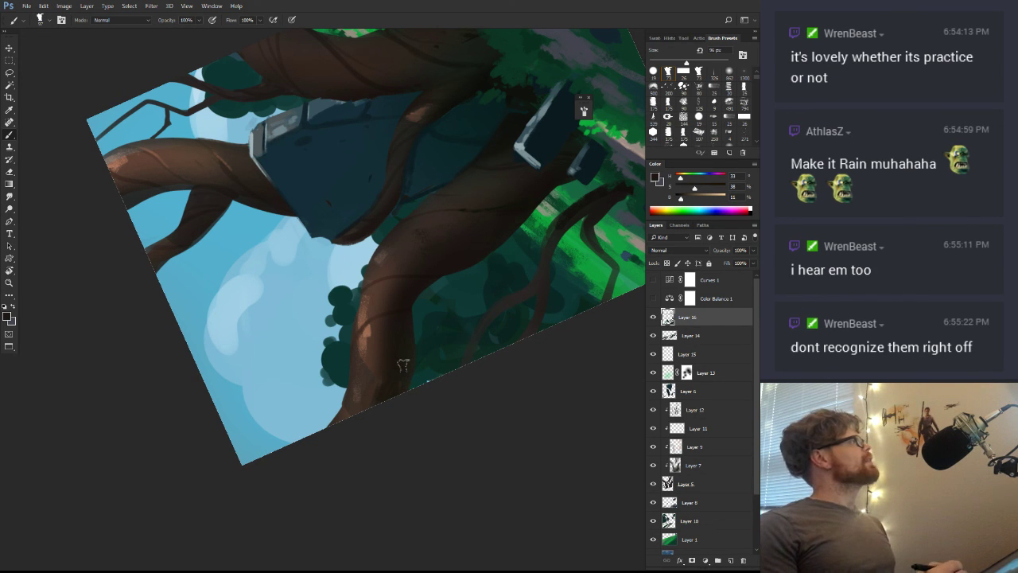
Refine the top of the thin root curling over the stone slab with sampled dark browns and a 27 px brush
key(r)
drag(501, 359, 251, 443)
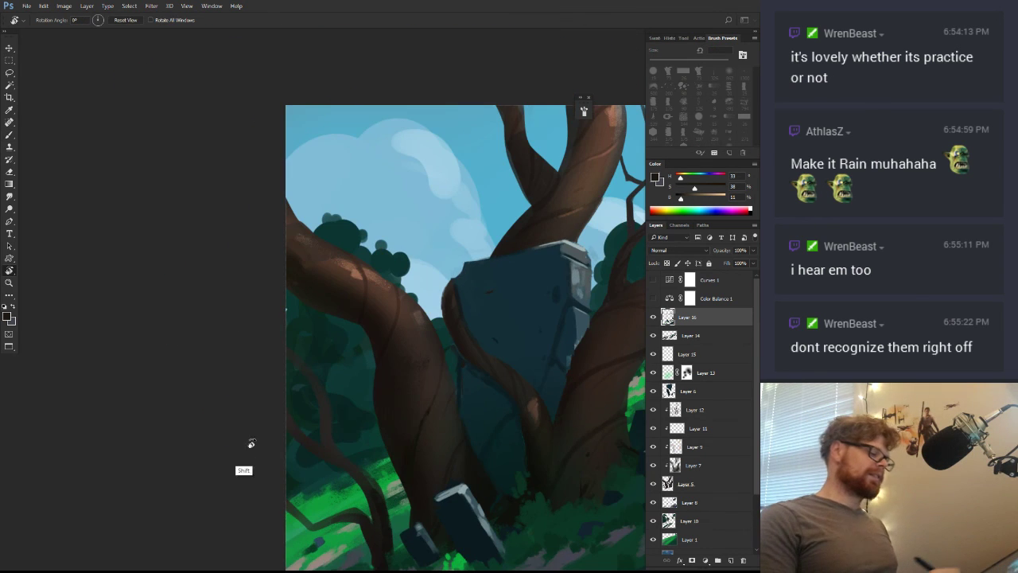
drag(507, 435, 428, 396)
key(z)
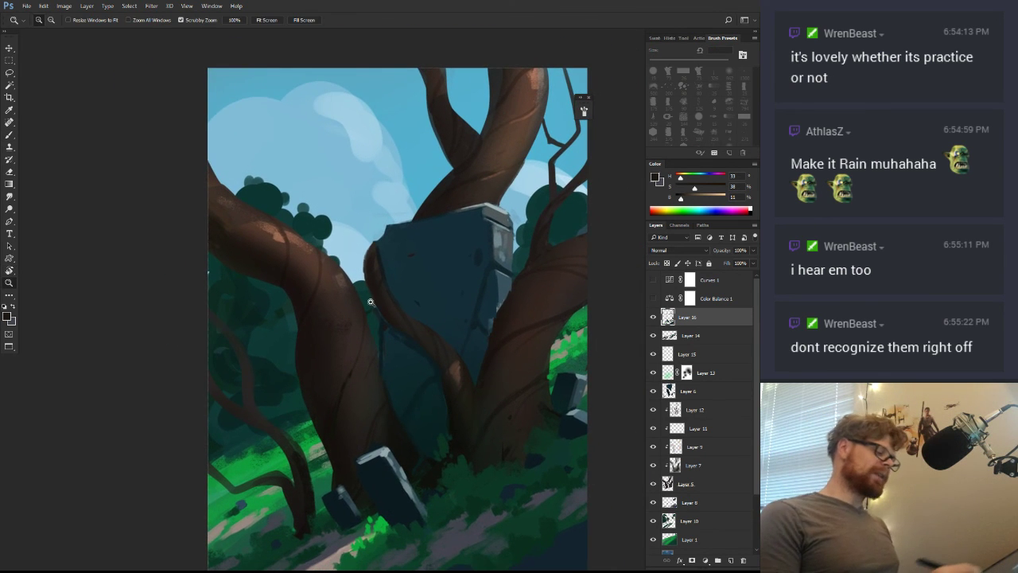
drag(369, 302, 356, 280)
key(b)
alt+click(367, 268)
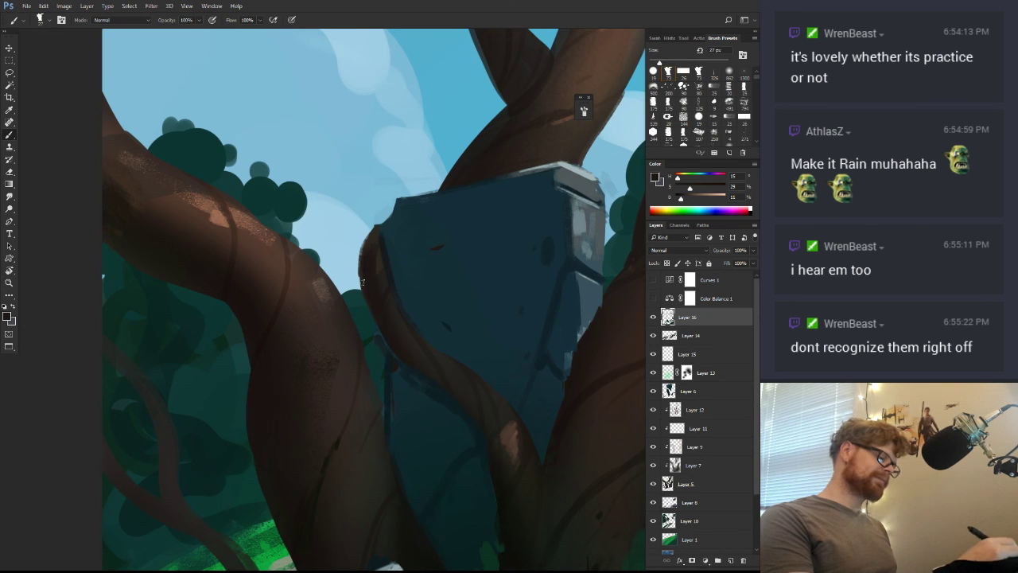
alt+click(372, 261)
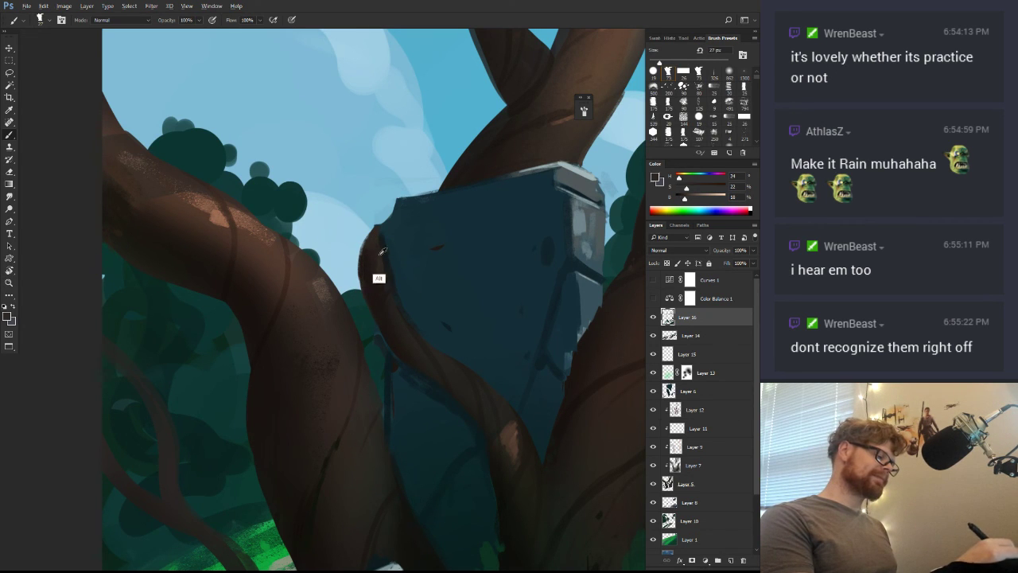
alt+click(379, 254)
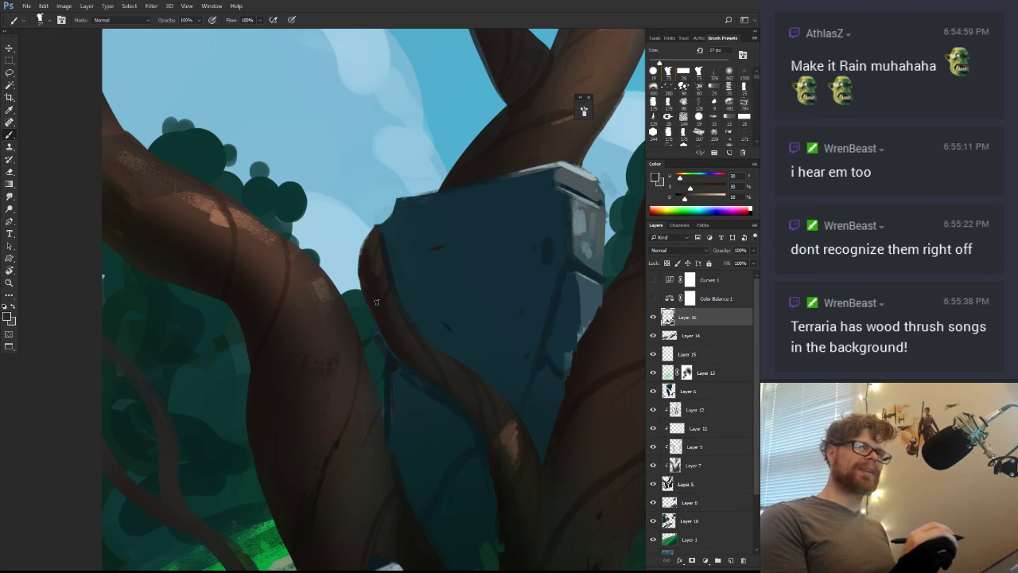
Shade the fork of the upper tree trunk behind the slab with sampled dark browns
mouse_move(449, 352)
mouse_down()
mouse_move(415, 390)
mouse_move(432, 353)
mouse_up()
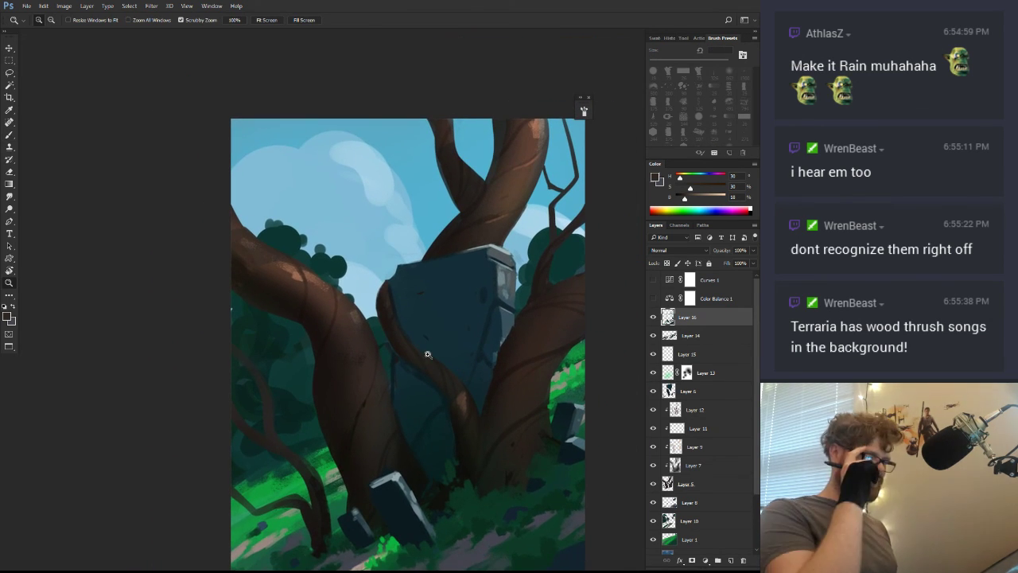
key(b)
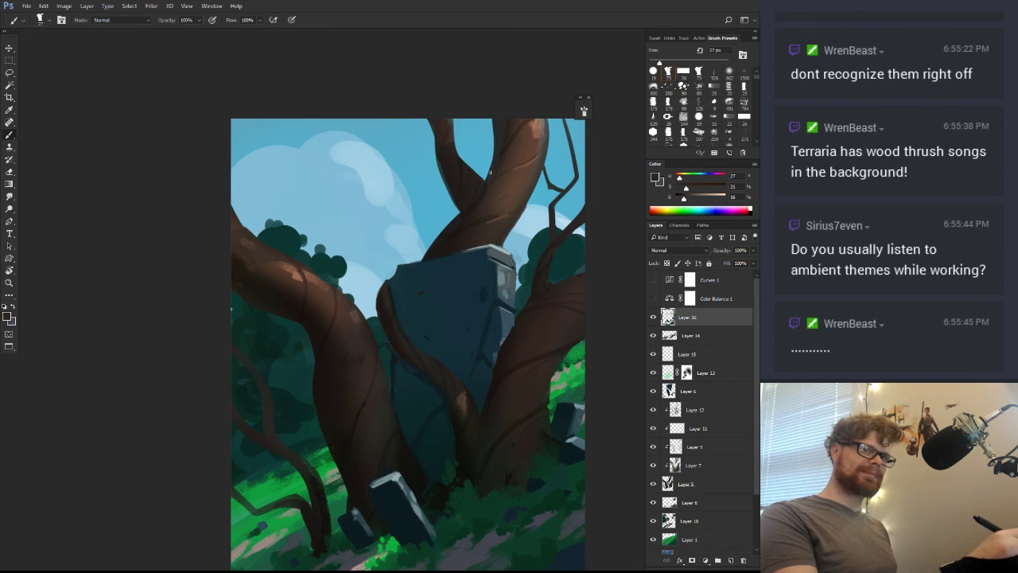
drag(488, 186, 470, 275)
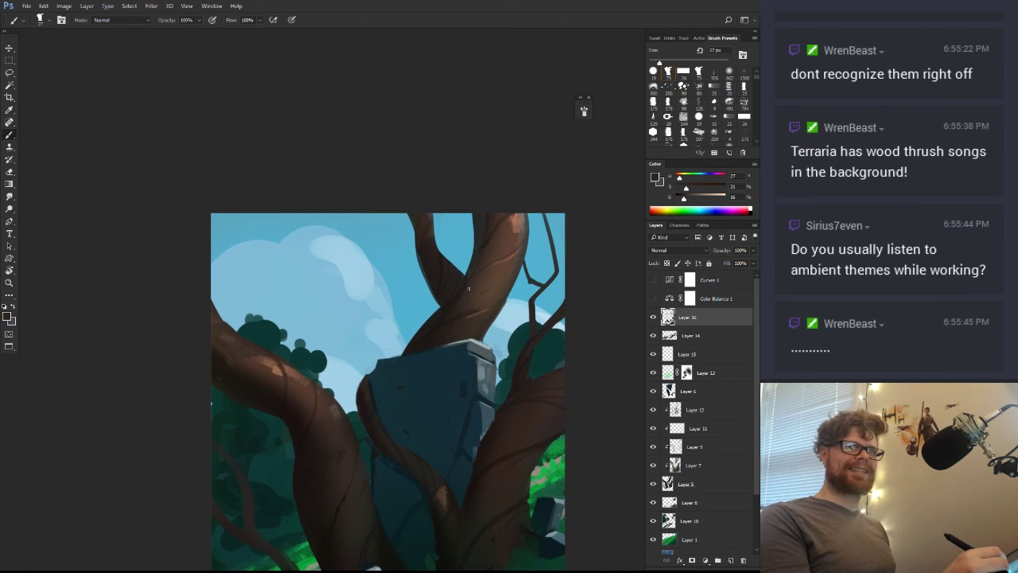
alt+click(478, 258)
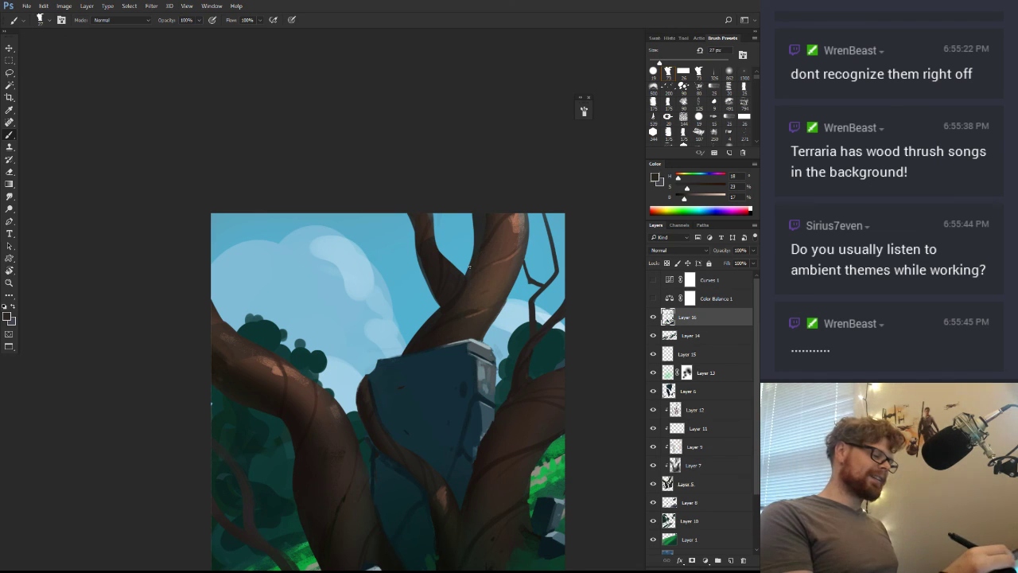
alt+click(481, 238)
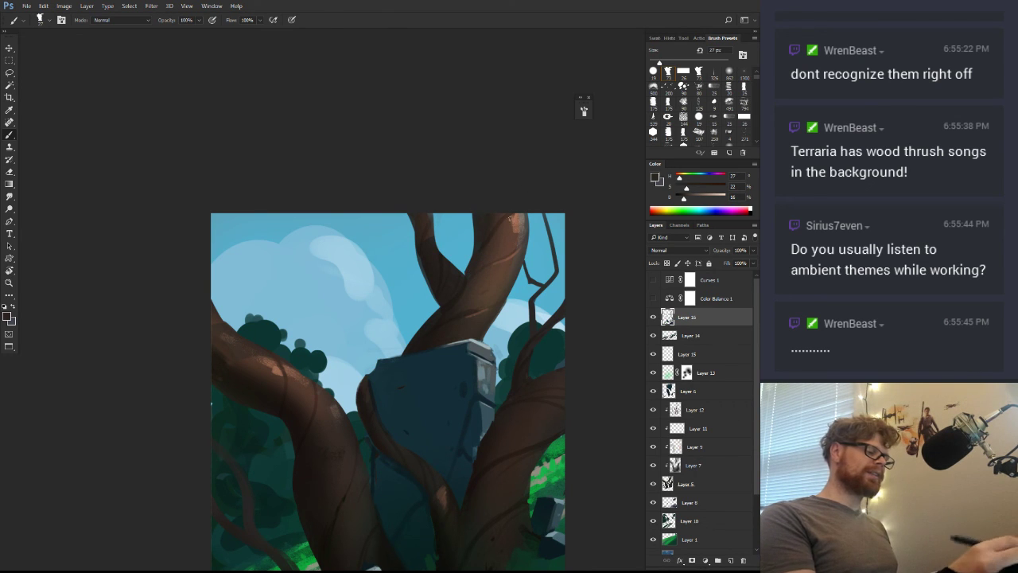
alt+click(475, 259)
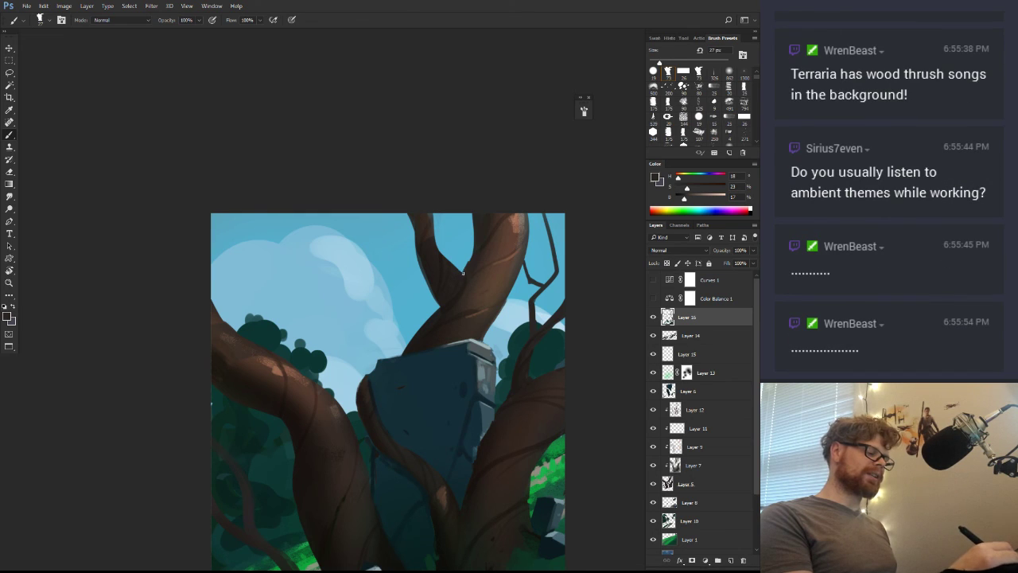
alt+click(467, 281)
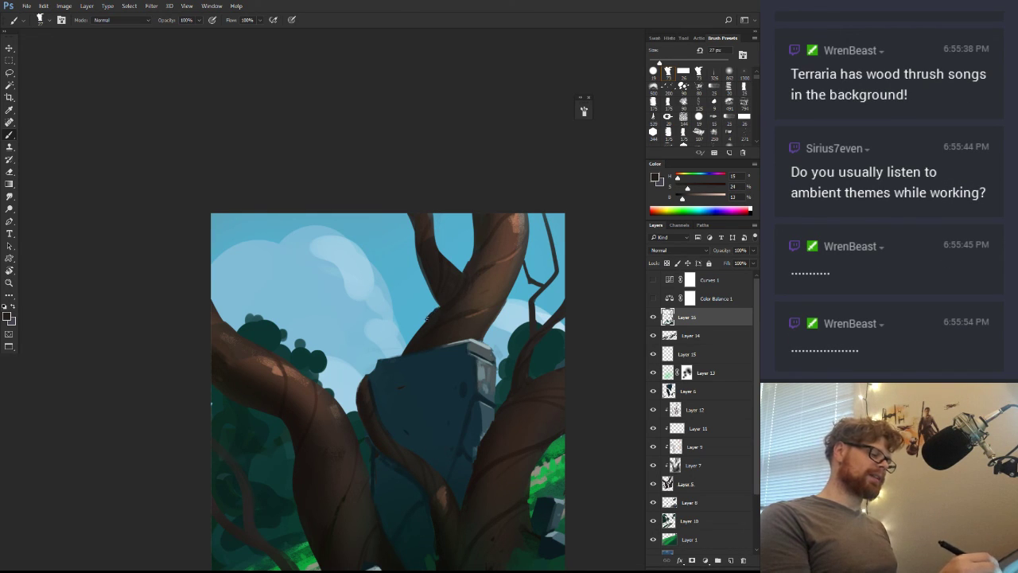
drag(427, 337, 382, 347)
drag(438, 369, 415, 285)
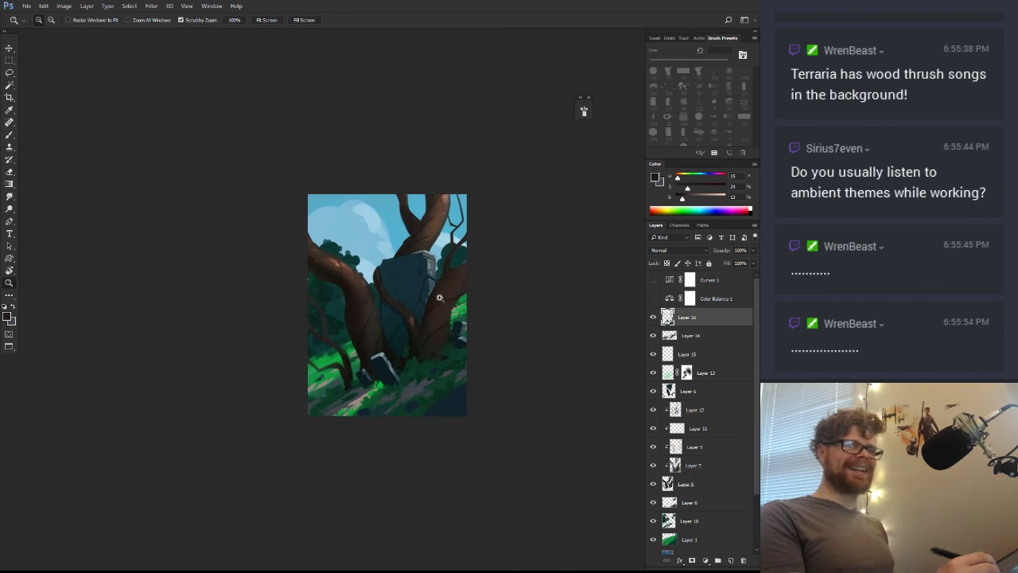
click(438, 305)
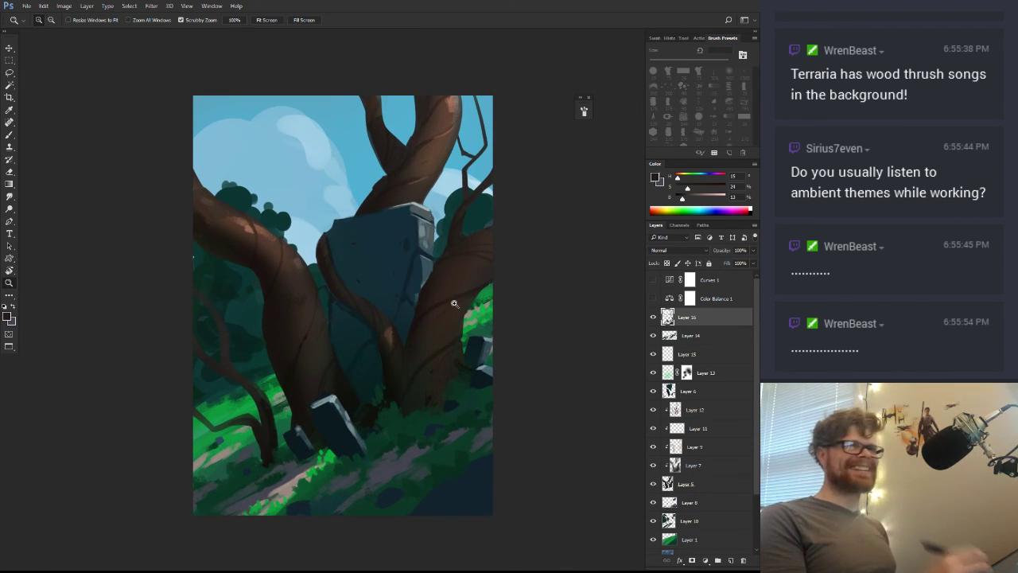
drag(400, 372, 445, 398)
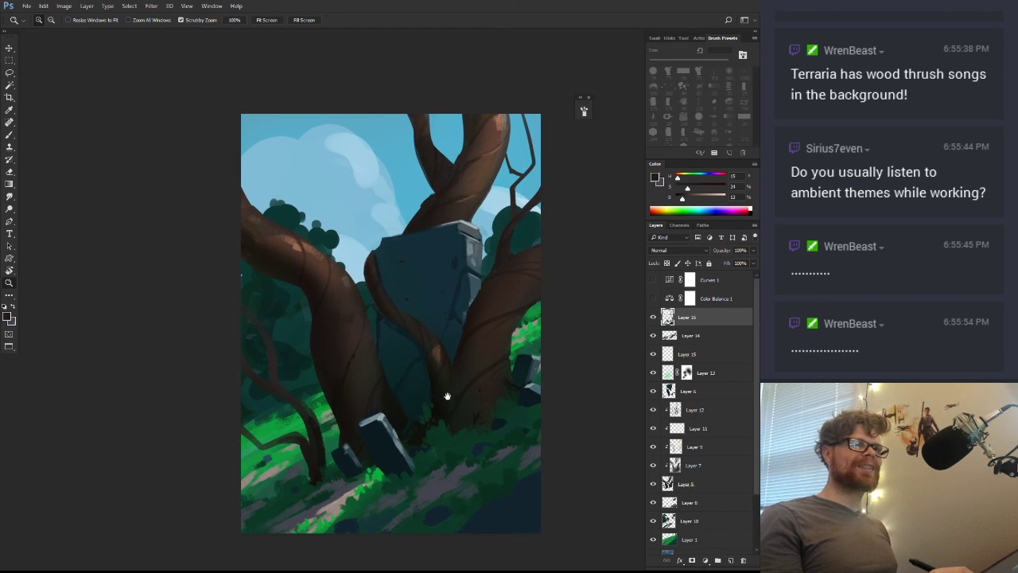
key(b)
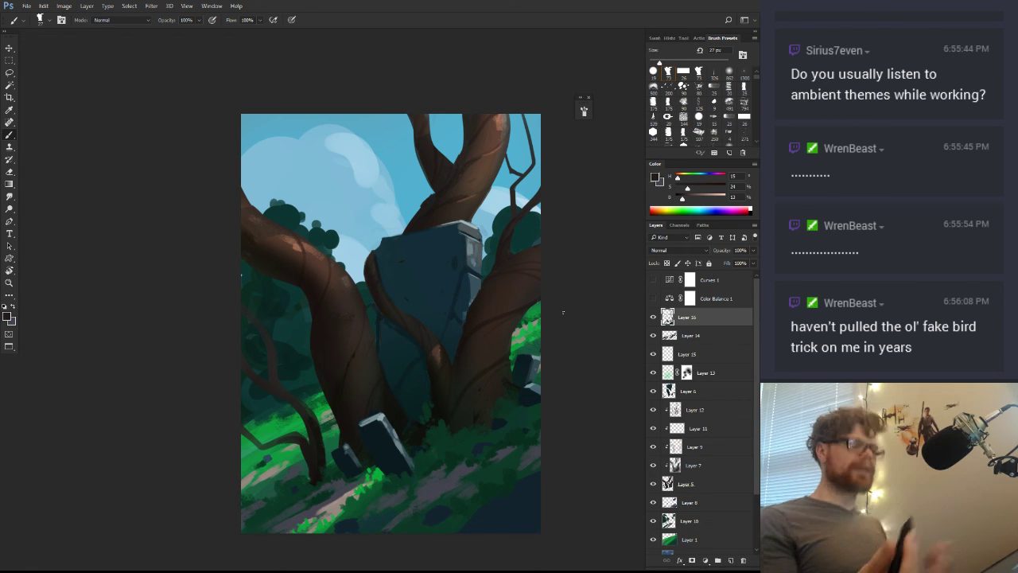
Texture the right and upper tree trunks with sampled browns using the bristly textured brush
click(699, 89)
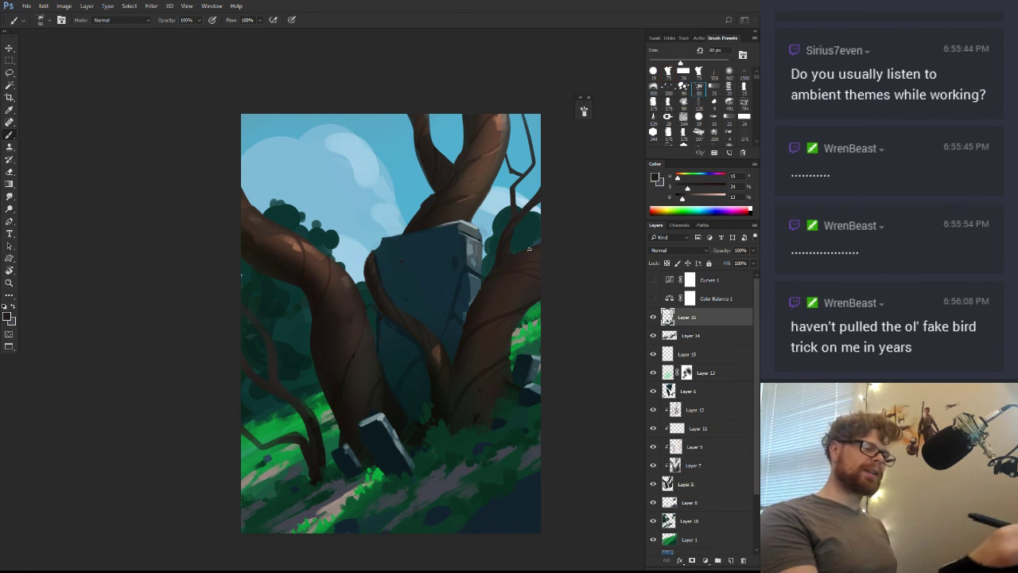
drag(501, 303, 511, 298)
alt+click(510, 297)
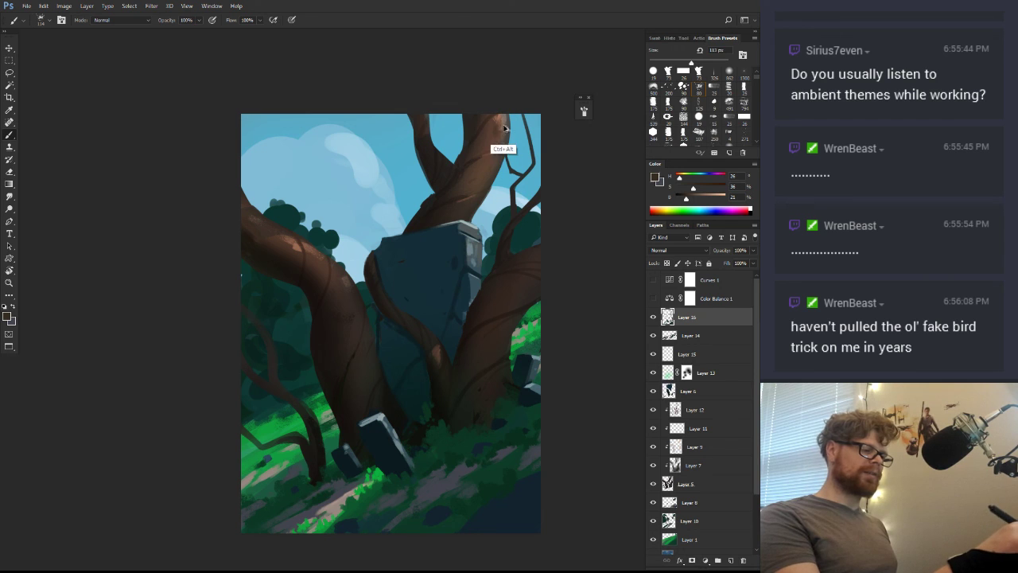
alt+click(489, 152)
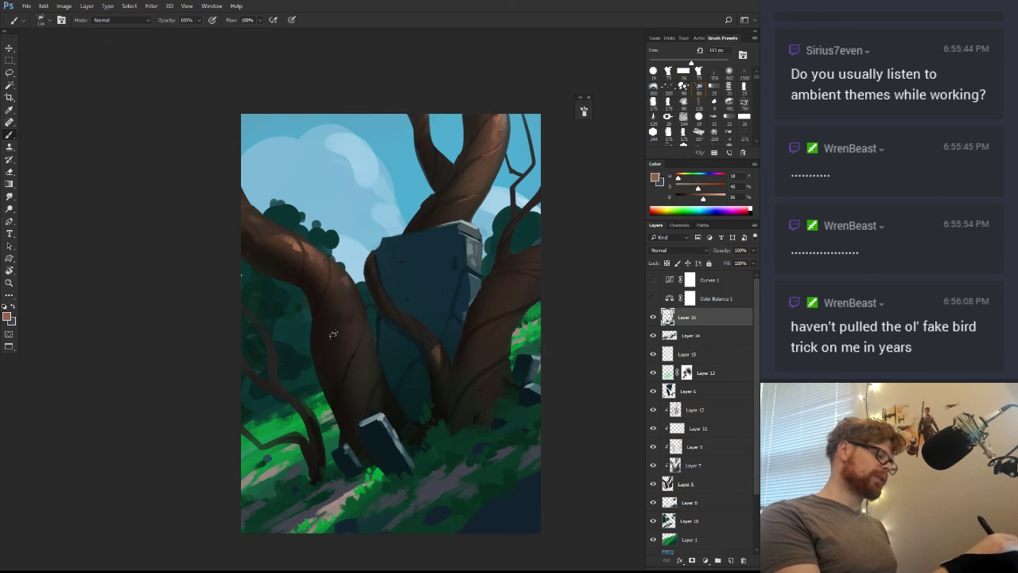
Texture the sunlit part of the left trunk with the sampled reddish brown and a larger brush
key(r)
drag(334, 334, 355, 393)
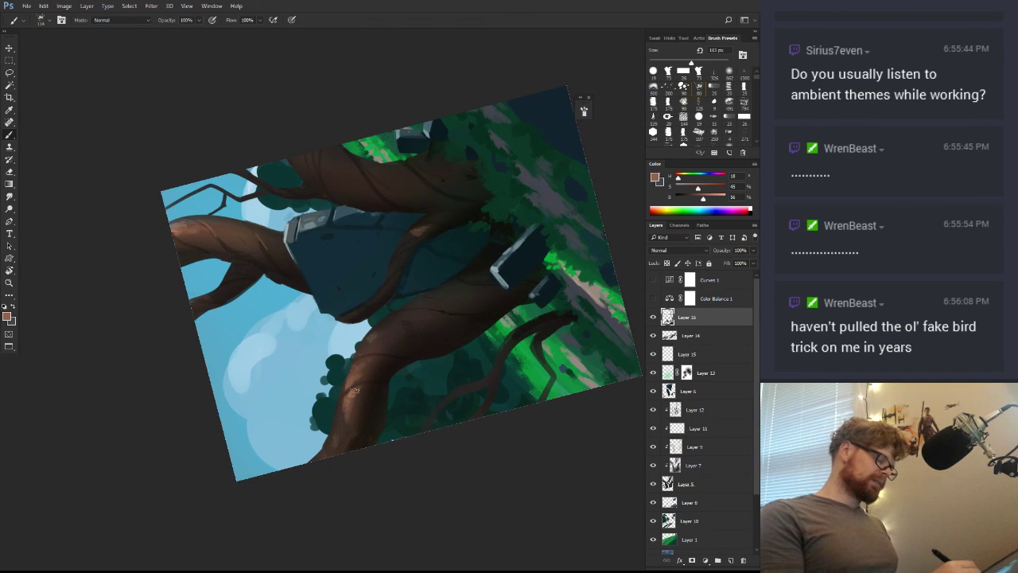
key(bracketright)
key(bracketright)
key(bracketright)
key(bracketright)
key(bracketright)
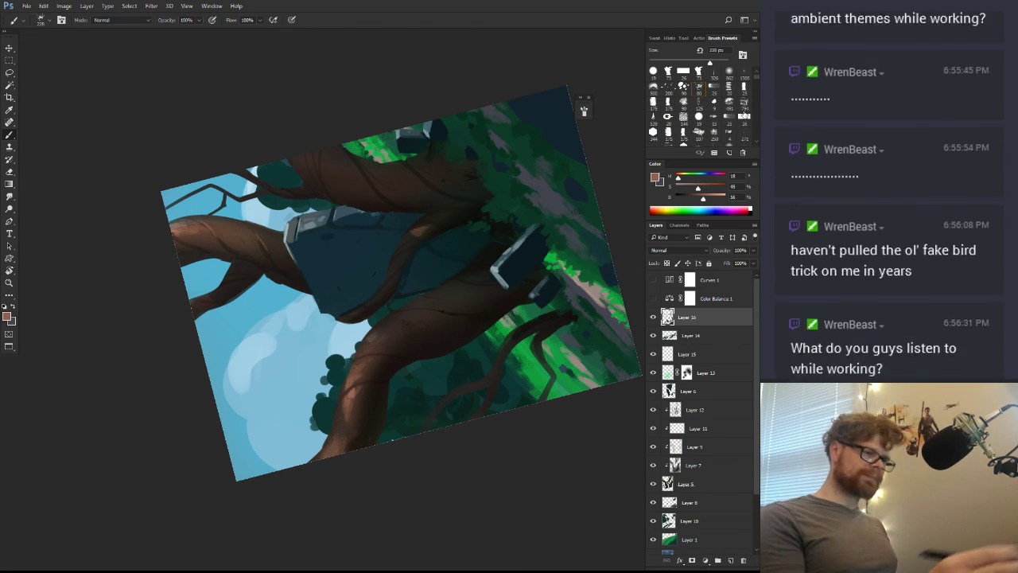
click(729, 89)
drag(407, 335, 428, 334)
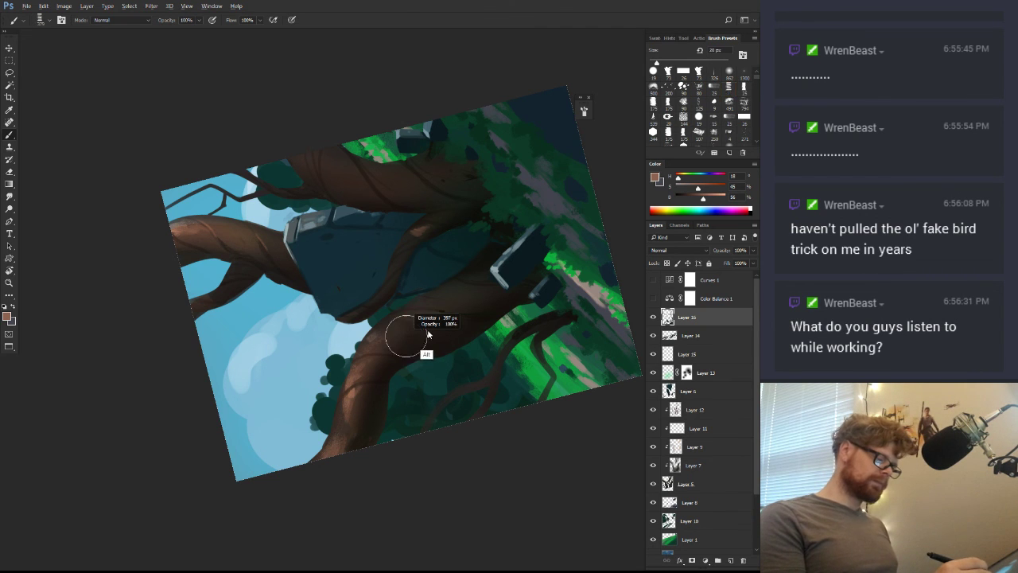
key(r)
drag(512, 243, 435, 400)
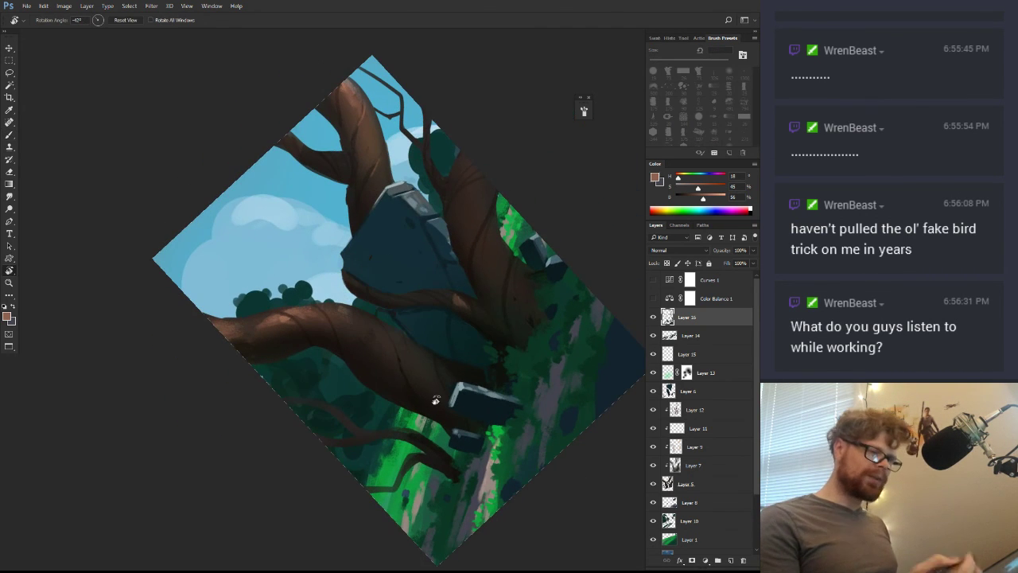
key(b)
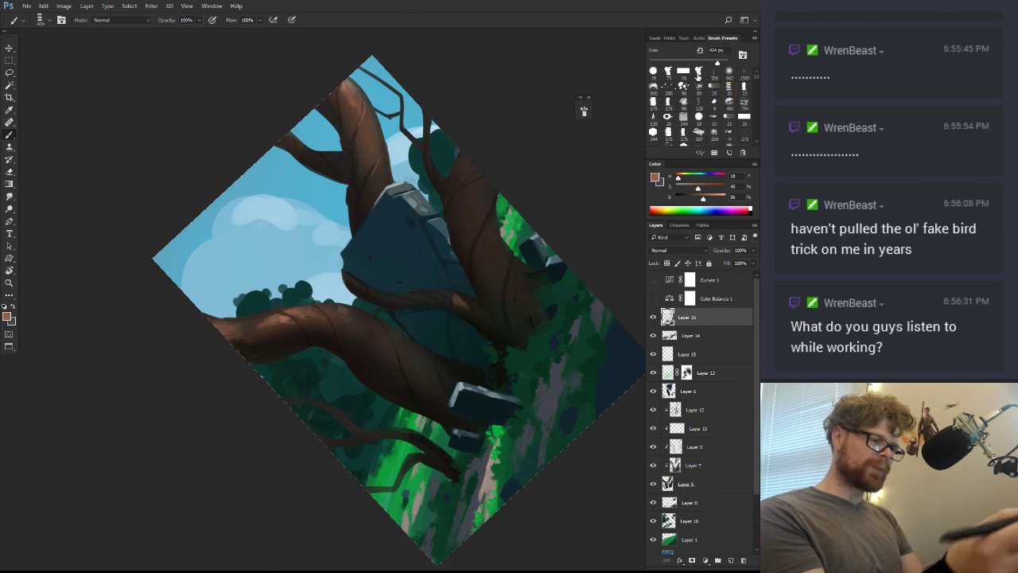
Find the leaf-shaped brush among the presets and make it the active brush
scroll(755, 83, down, 2)
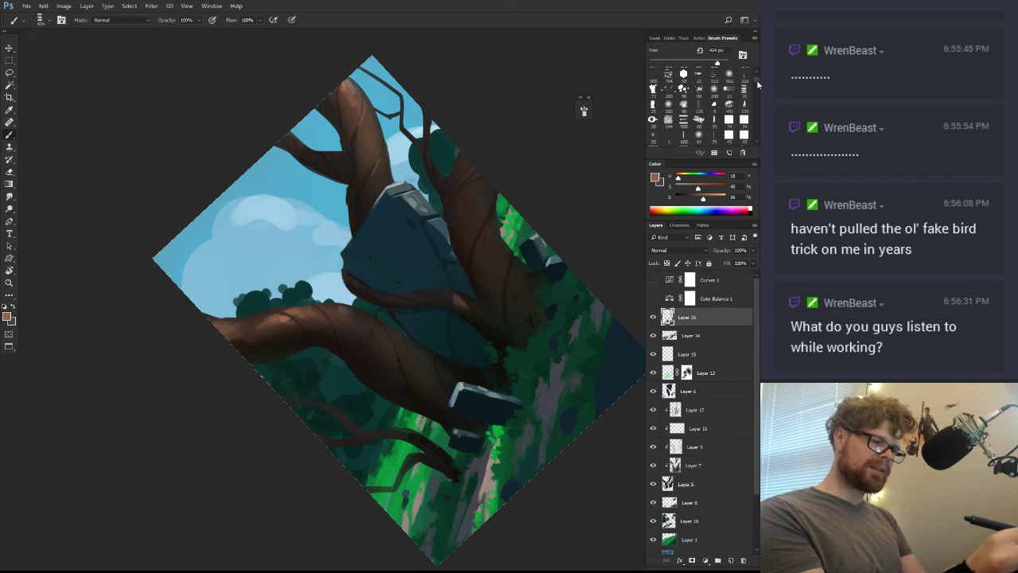
scroll(757, 79, up, 3)
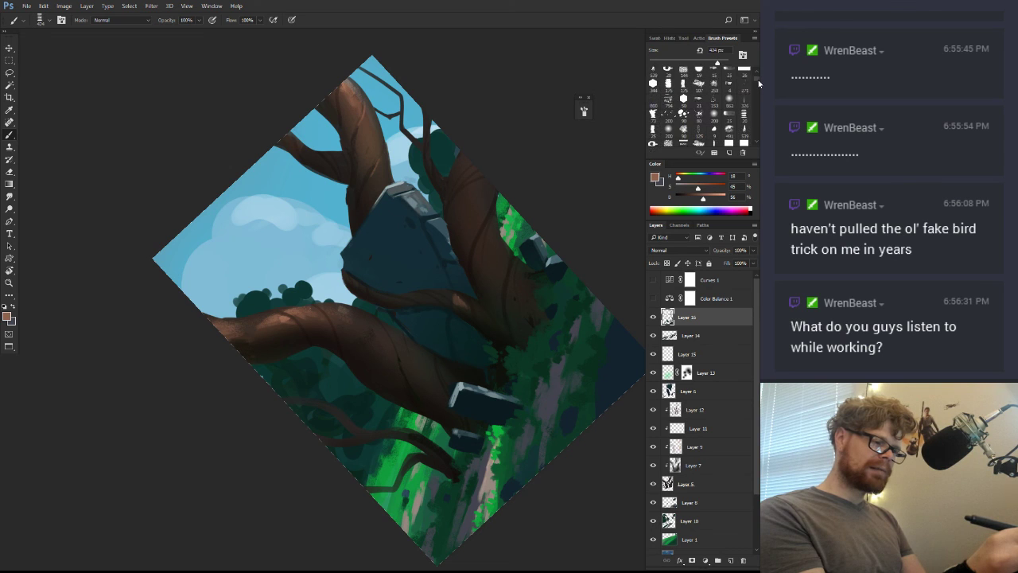
scroll(758, 82, up, 2)
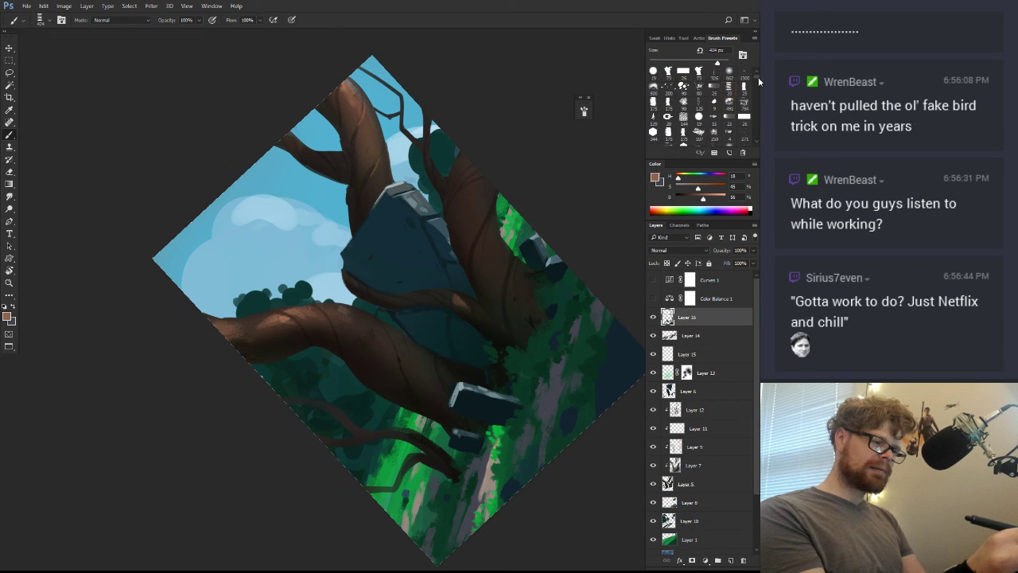
click(714, 102)
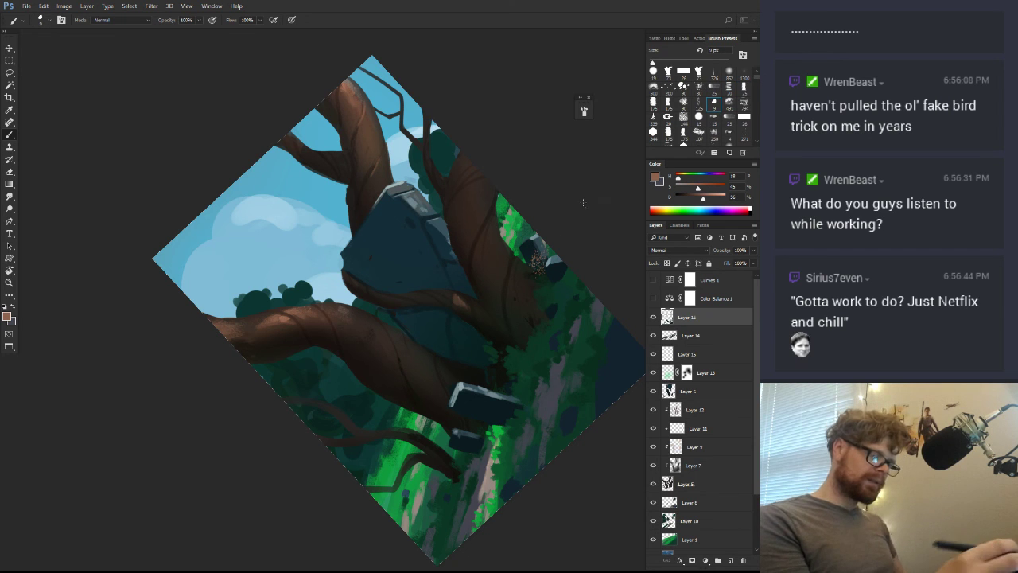
key(r)
drag(567, 232, 554, 326)
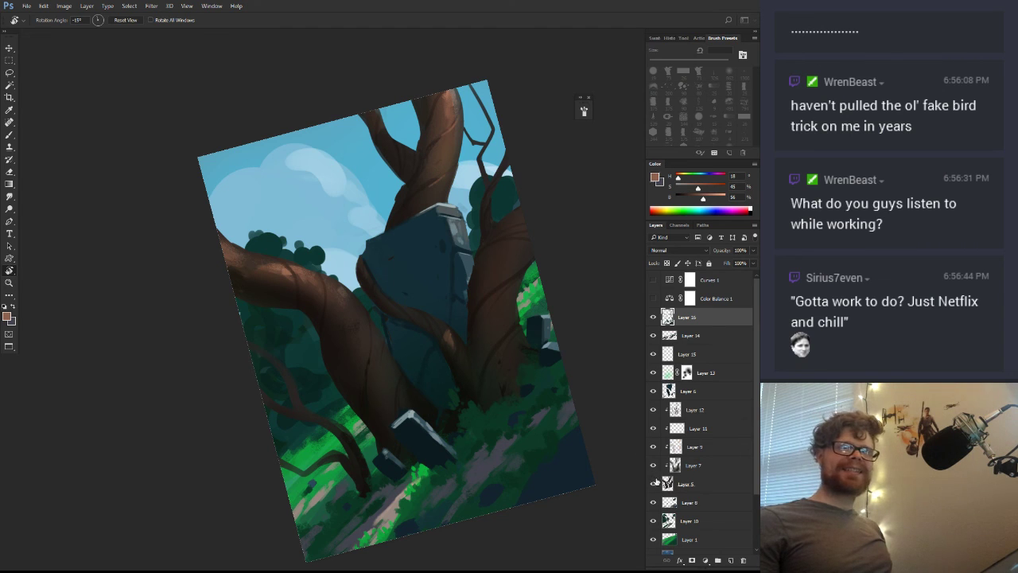
Create a new layer above the trunks and sample the dark green of the background foliage for painting
click(731, 561)
drag(450, 338, 452, 378)
key(Escape)
key(b)
alt+click(525, 268)
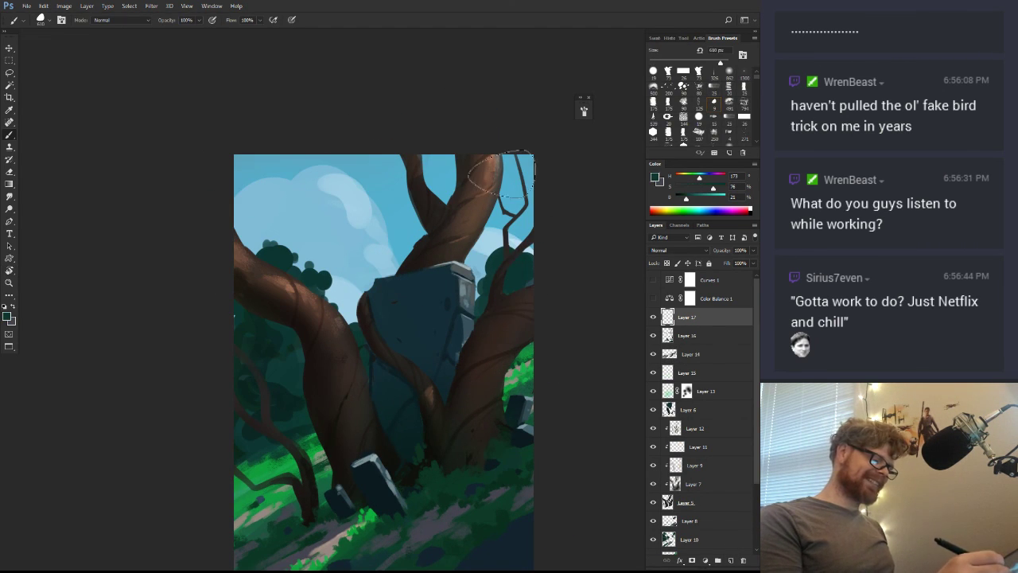
Try stamping a few dark green leaves over the upper trunk and thin branch, and undo them
drag(503, 247, 454, 275)
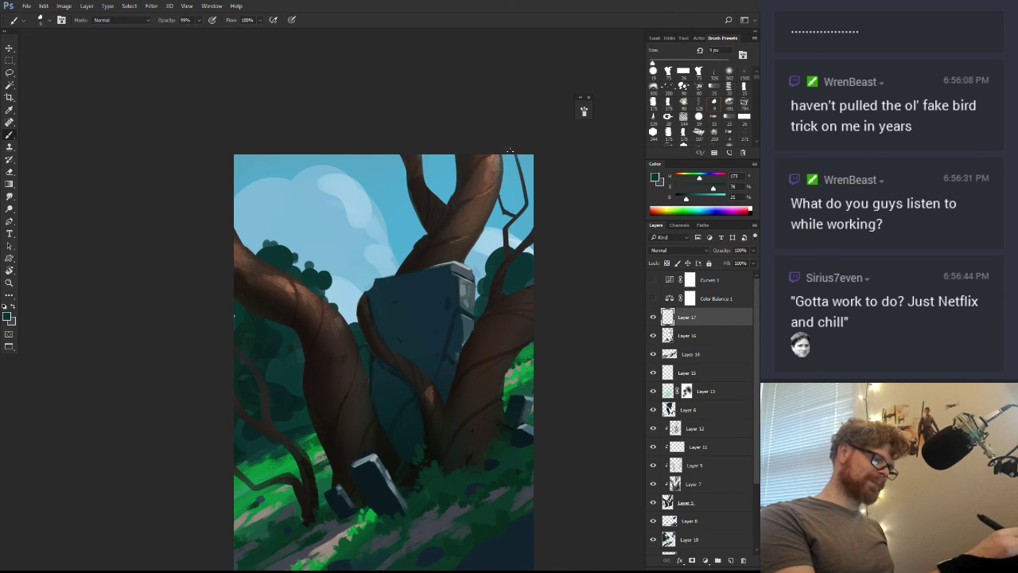
mouse_move(513, 176)
mouse_down()
mouse_move(529, 173)
mouse_move(491, 196)
mouse_up()
click(475, 215)
click(429, 182)
click(511, 208)
key(ctrl+alt+z)
key(ctrl+alt+z)
key(ctrl+alt+z)
Scatter dark green leaves along the upper edge of the canvas and at the left sky edge with the leaf brush
drag(514, 149, 523, 151)
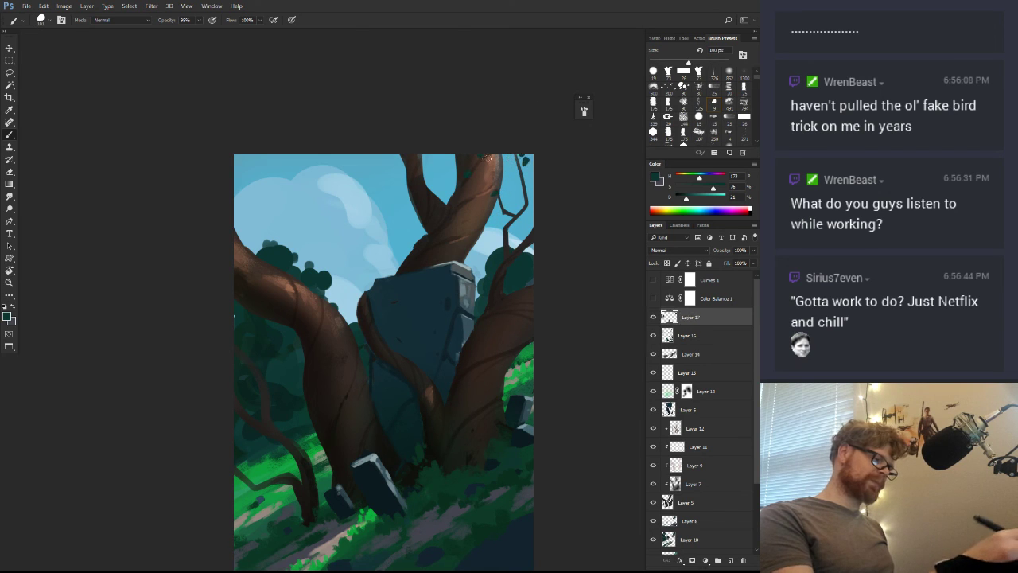
mouse_move(422, 158)
mouse_down()
mouse_move(360, 162)
mouse_move(394, 184)
mouse_move(430, 172)
mouse_up()
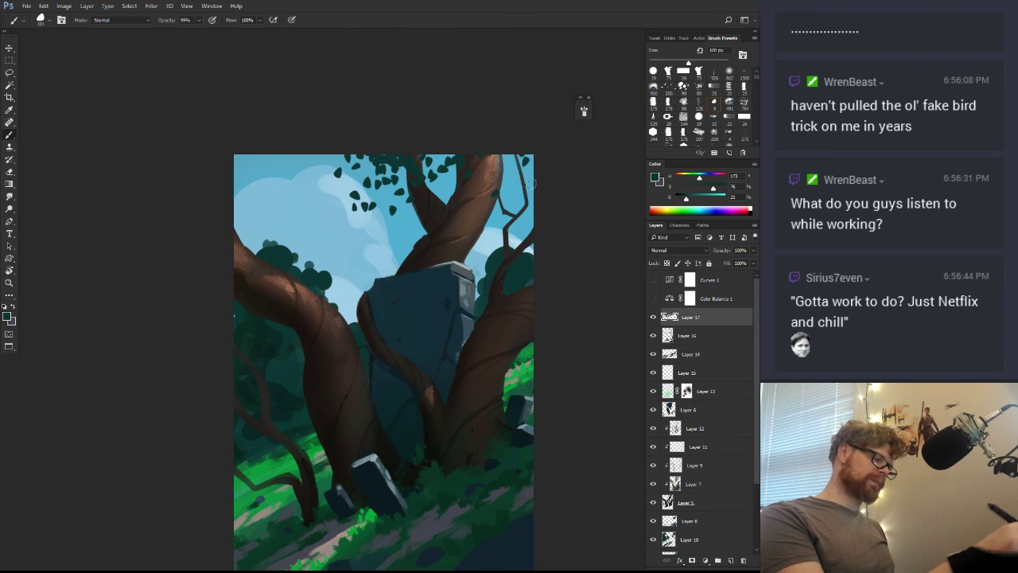
drag(392, 208, 356, 205)
click(338, 173)
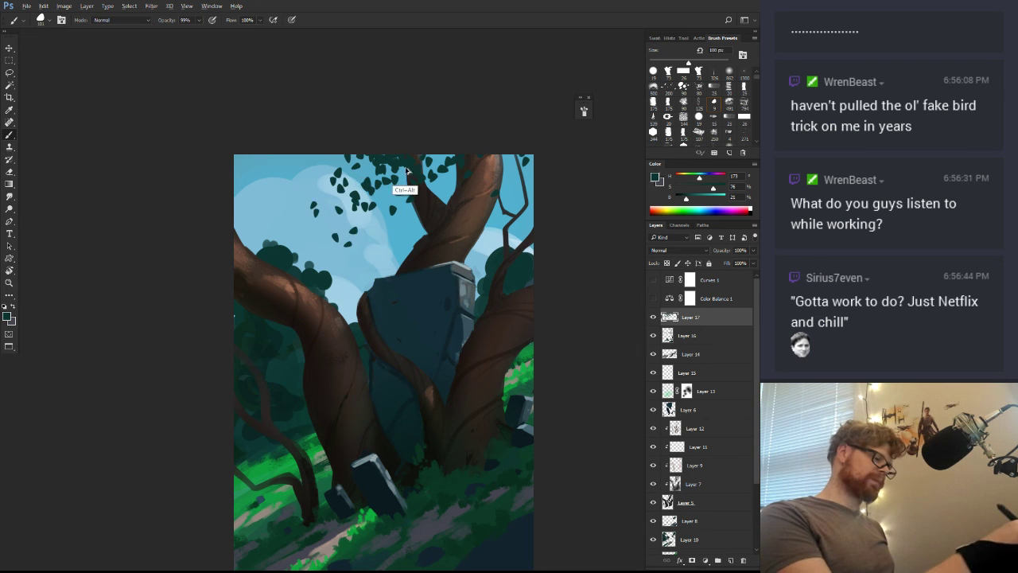
drag(228, 229, 243, 221)
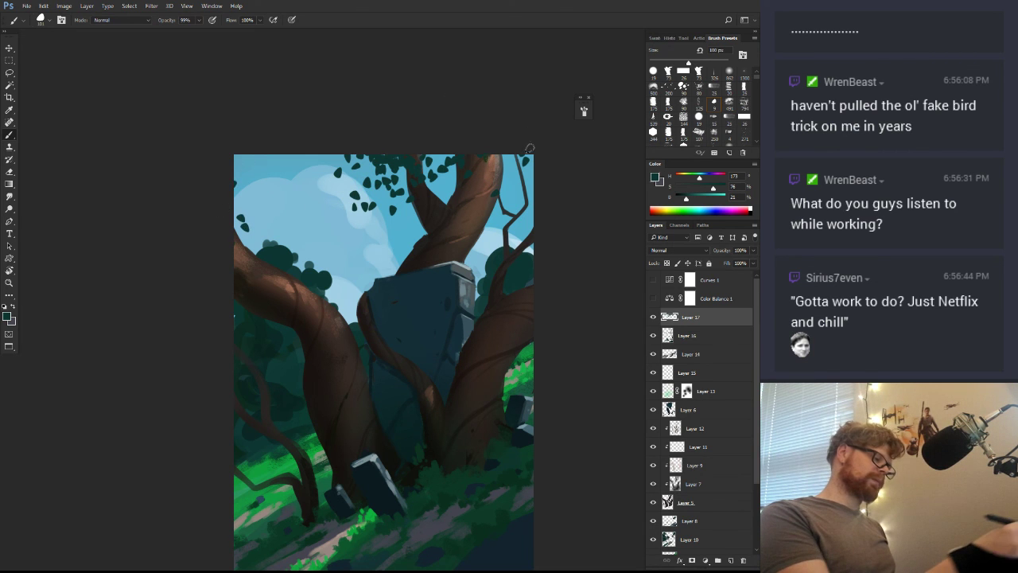
Add more loose dark green leaves hanging into the sky beside the upper trunk
key(ctrl+space)
mouse_move(480, 264)
mouse_down()
mouse_move(456, 323)
mouse_move(482, 195)
mouse_up()
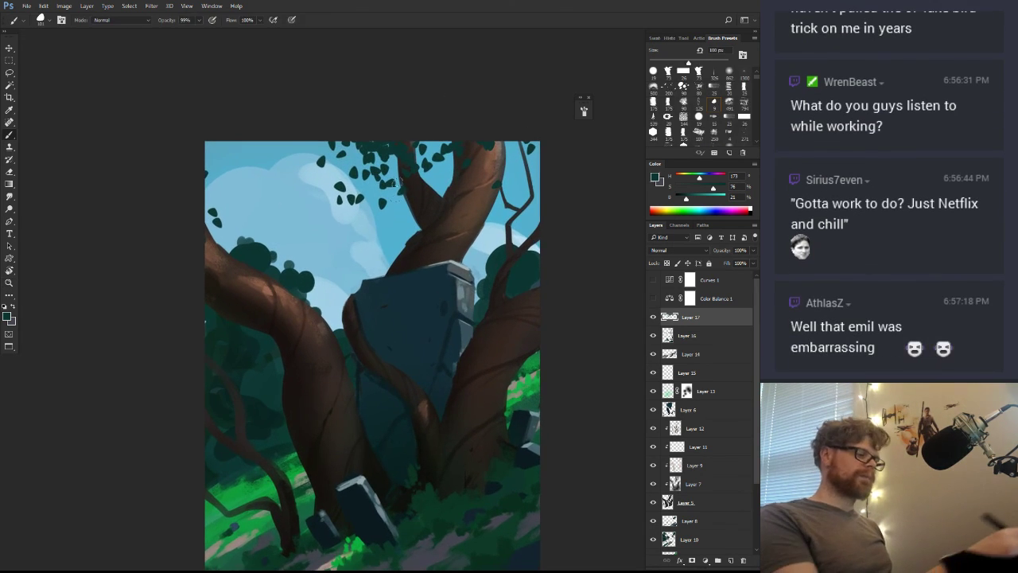
click(369, 223)
click(328, 187)
drag(327, 212, 319, 216)
key(ctrl+space)
drag(426, 270, 401, 301)
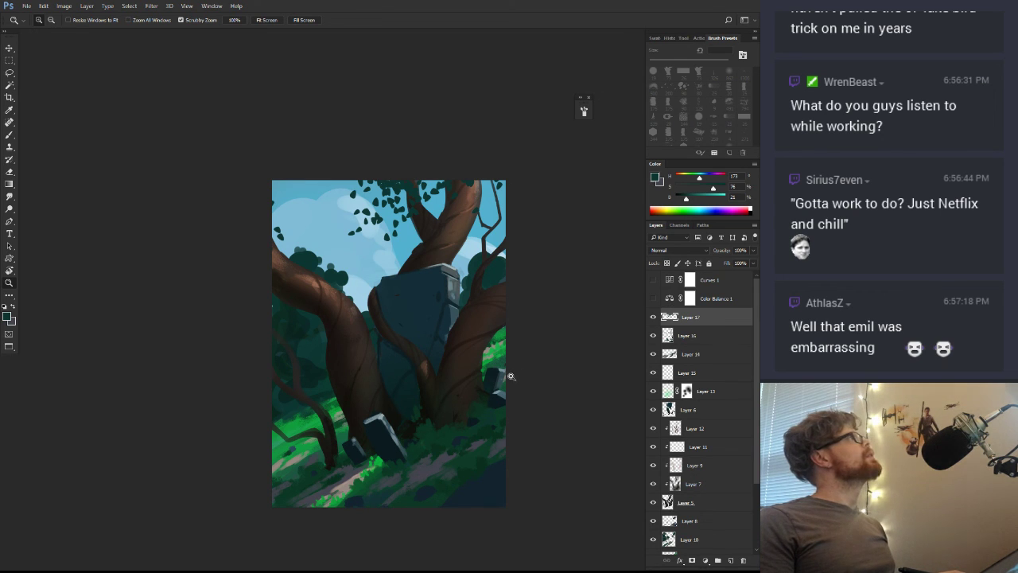
drag(532, 366, 552, 354)
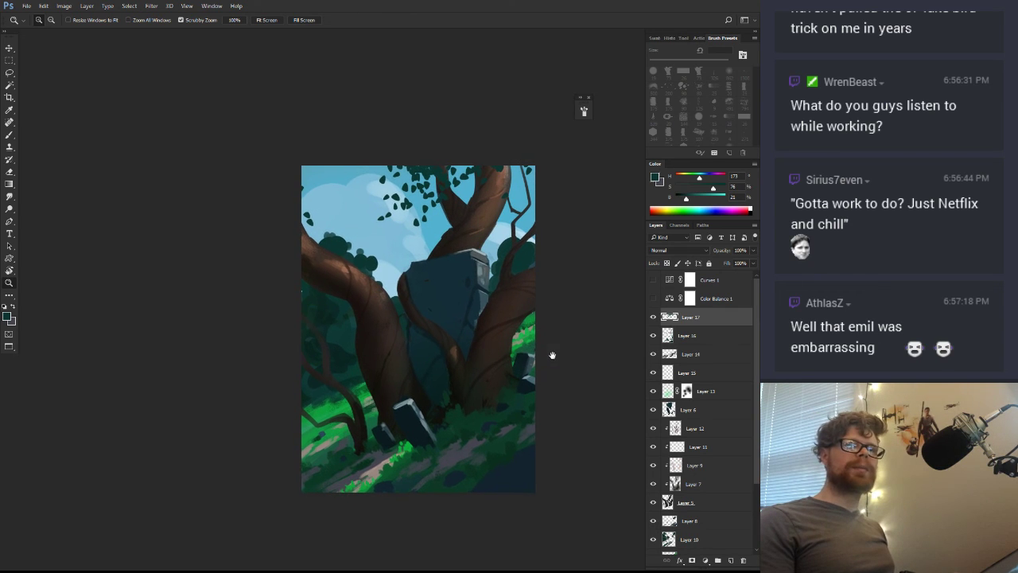
Darken the green to 11% brightness and stamp darker leaves over the upper trunk and branches
key(b)
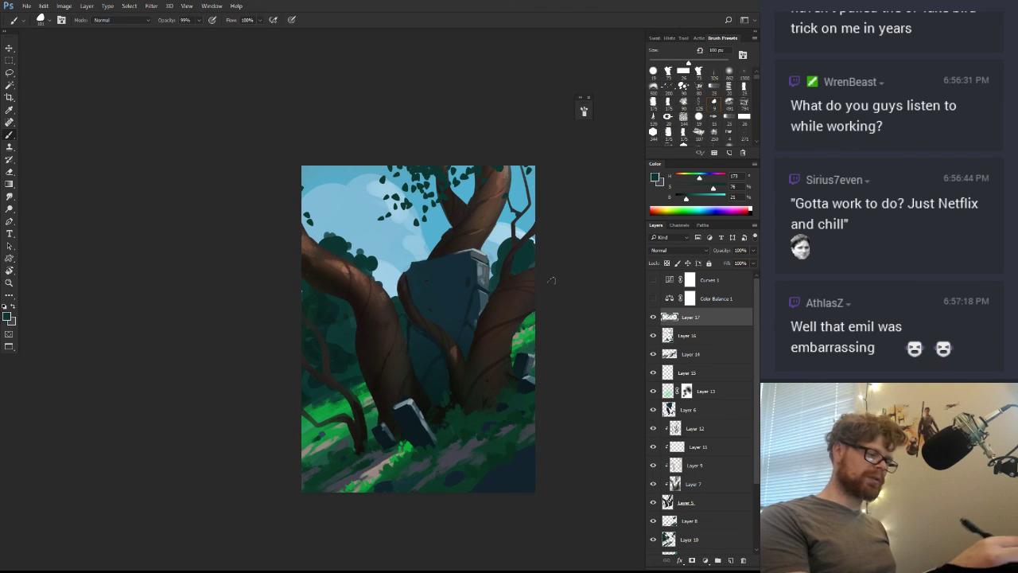
drag(687, 199, 681, 202)
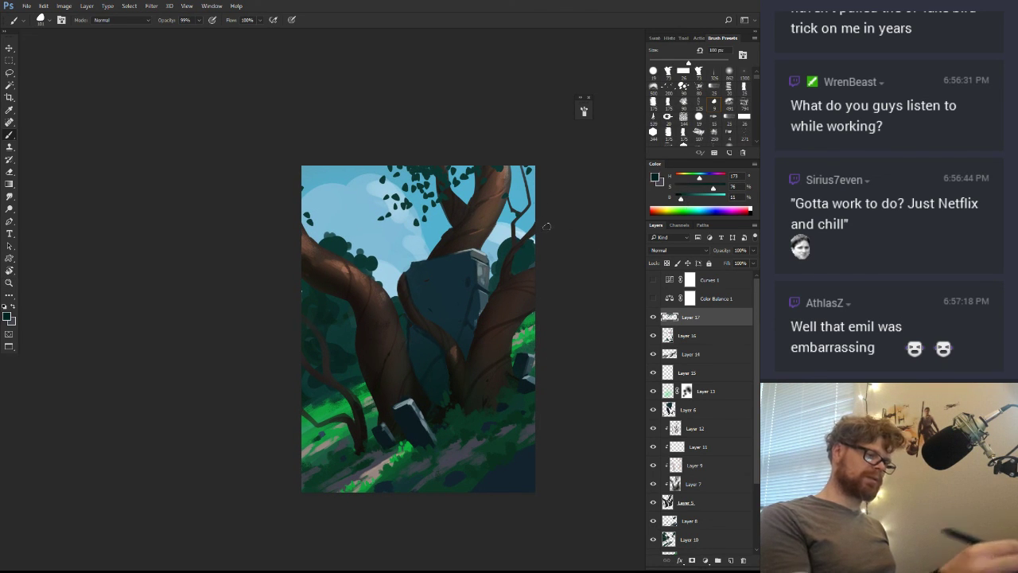
key(e)
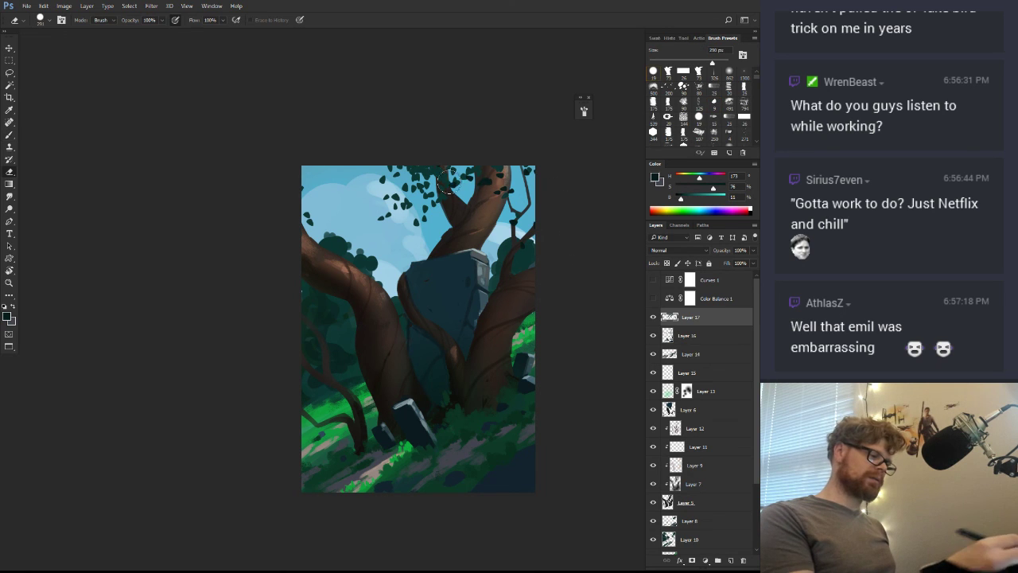
key(b)
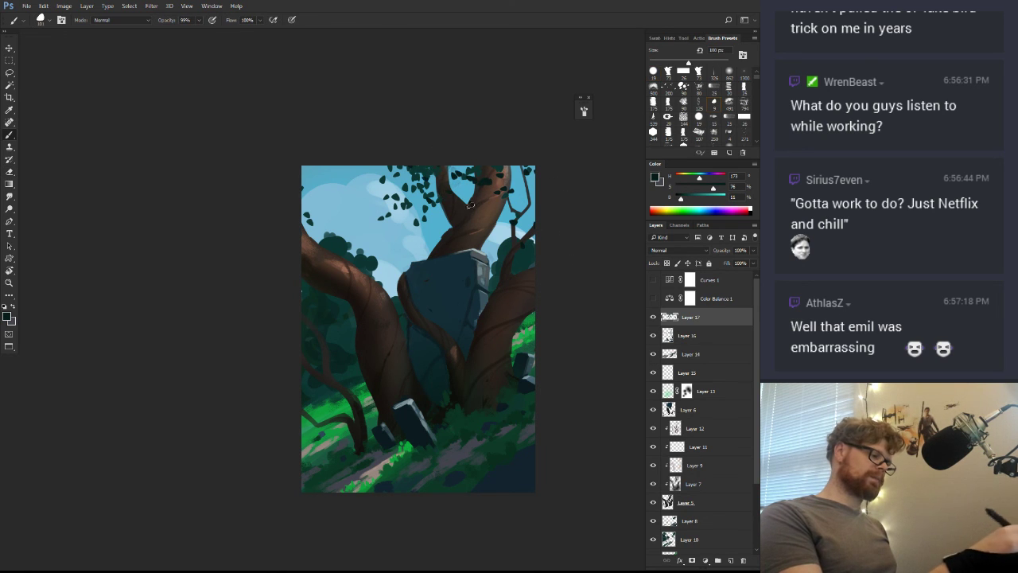
Paint a dark foliage clump in the fork of the upper trunk with the textured brush and sampled dark green
click(669, 72)
drag(491, 172, 525, 176)
drag(483, 223, 499, 280)
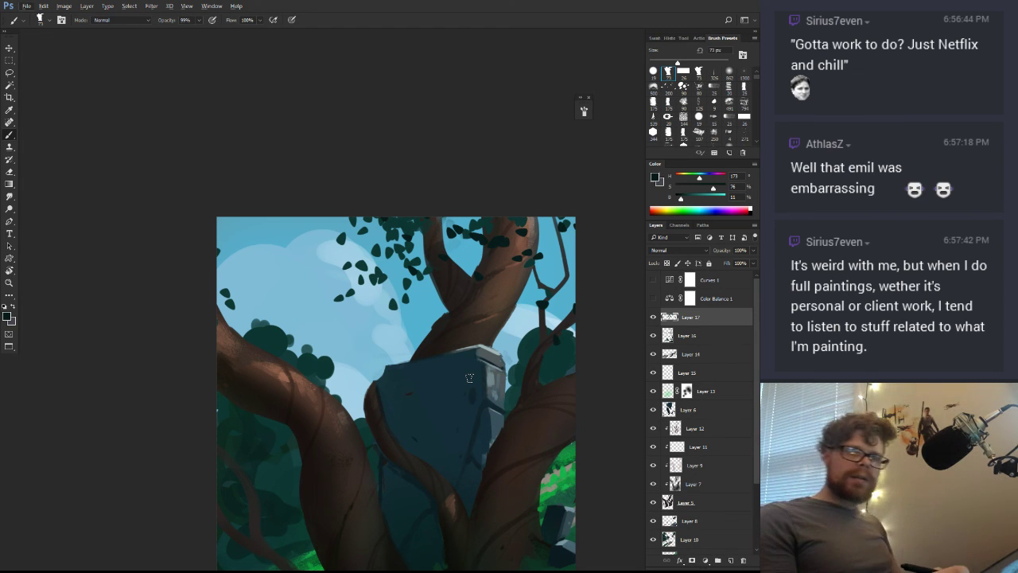
alt+click(481, 237)
mouse_move(482, 239)
alt+mouse_down()
mouse_move(500, 233)
mouse_move(487, 244)
alt+mouse_up()
click(479, 229)
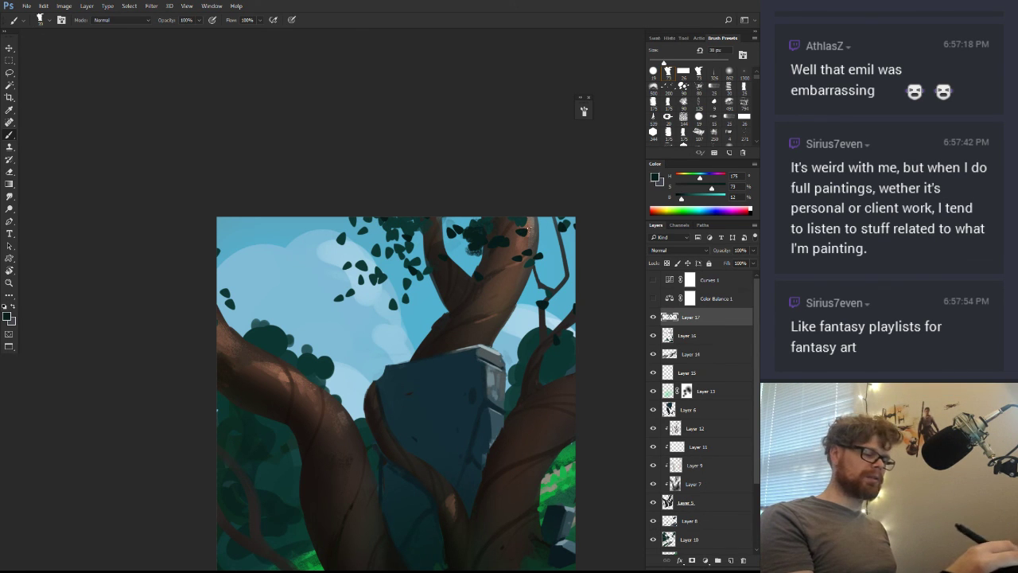
Extend the foliage over the top of the upper trunk with sampled lighter and mid greens
alt+click(530, 221)
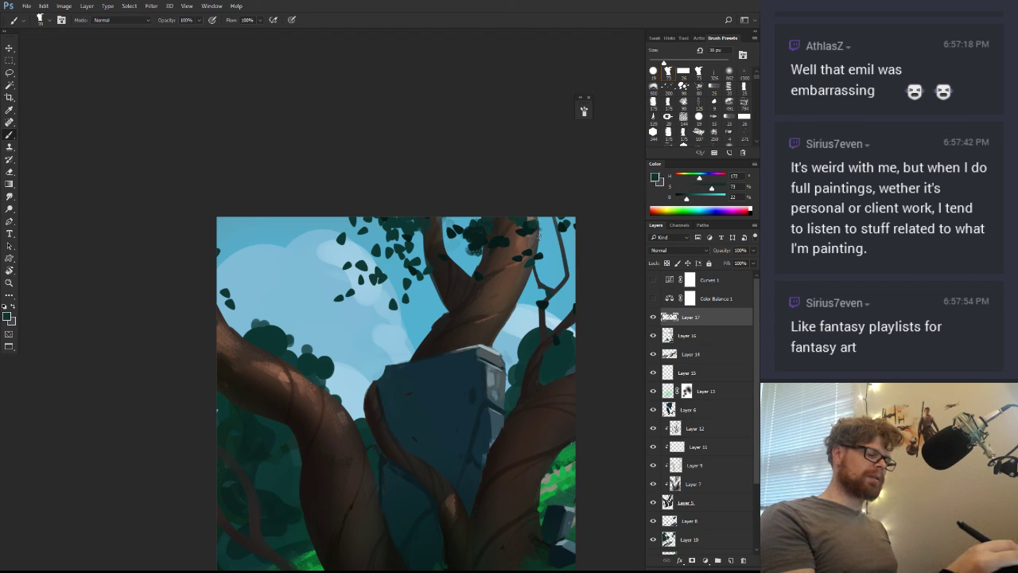
drag(513, 225, 522, 225)
alt+click(479, 228)
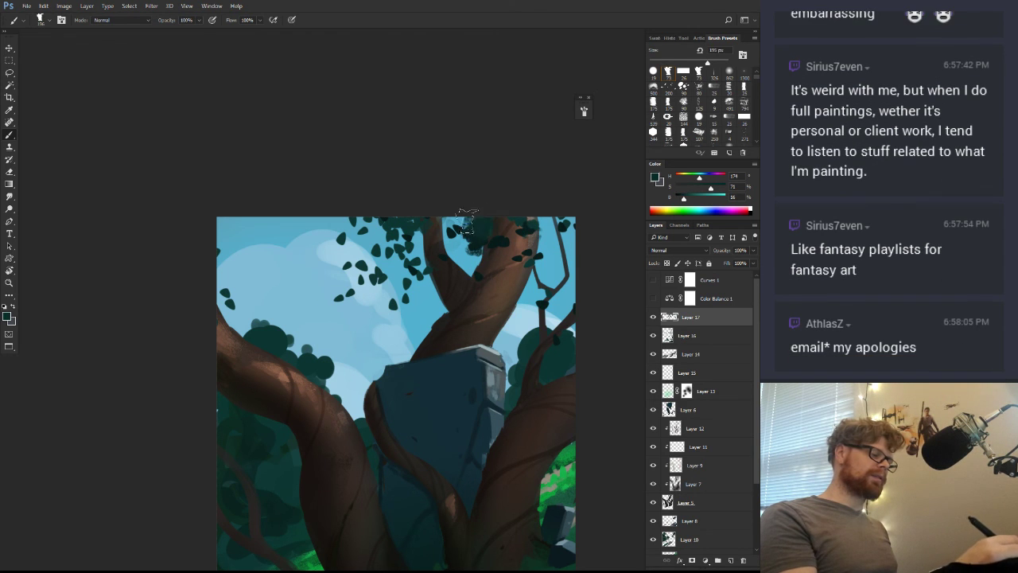
Thicken the leaf canopy across both arms of the upper trunk with sampled dark greens and a 74 px brush
key(r)
drag(478, 288, 504, 189)
drag(528, 226, 518, 338)
drag(534, 338, 519, 263)
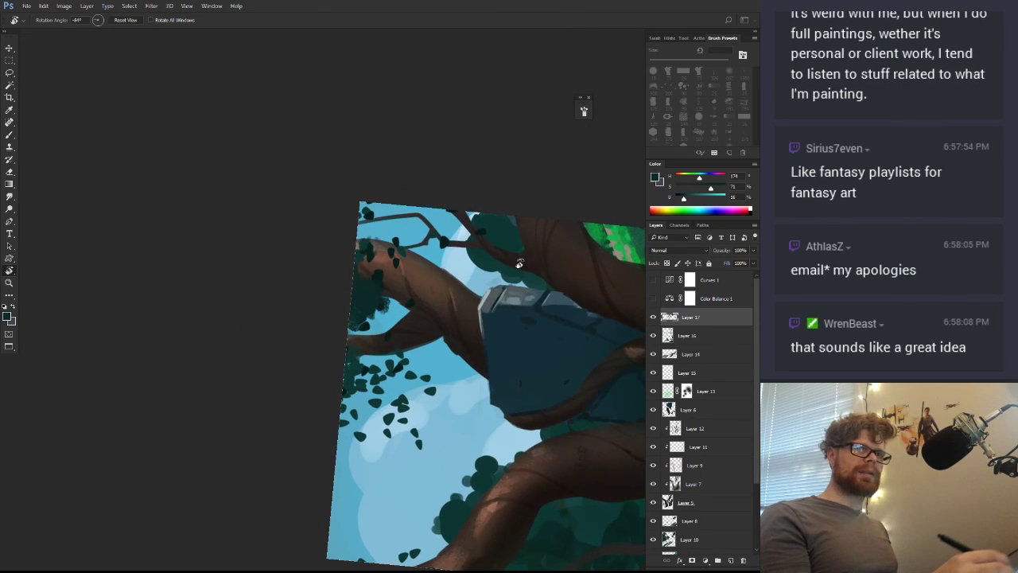
key(b)
mouse_move(375, 297)
mouse_down()
mouse_move(367, 303)
mouse_move(472, 259)
mouse_up()
alt+click(378, 278)
key(r)
drag(402, 306, 389, 317)
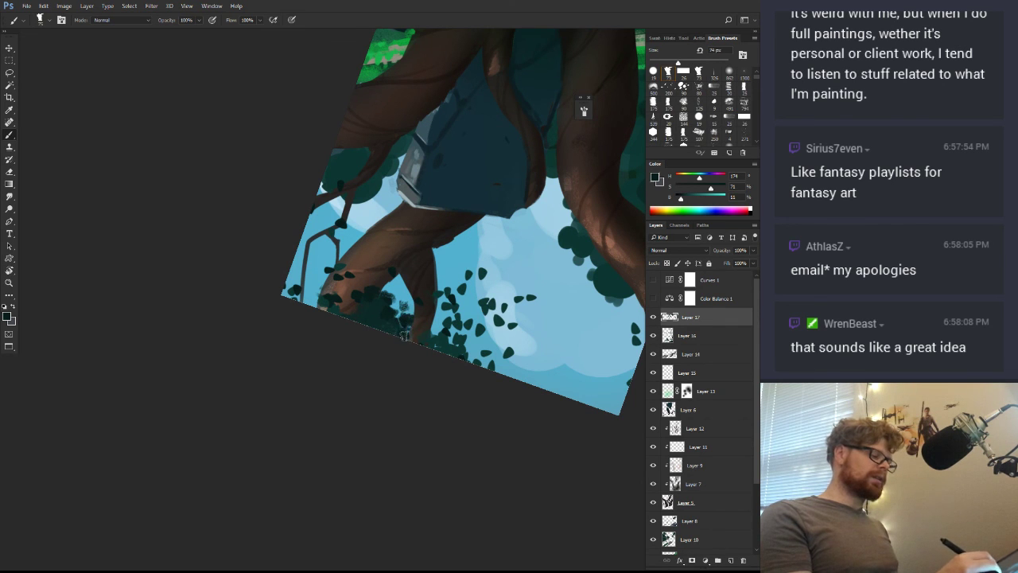
Fill in foliage around the top of the upper trunk and the thin branch in the canvas corner with sampled dark green
key(r)
mouse_move(405, 392)
mouse_down()
mouse_move(448, 230)
mouse_move(392, 358)
mouse_move(524, 288)
mouse_move(421, 270)
mouse_up()
key(r)
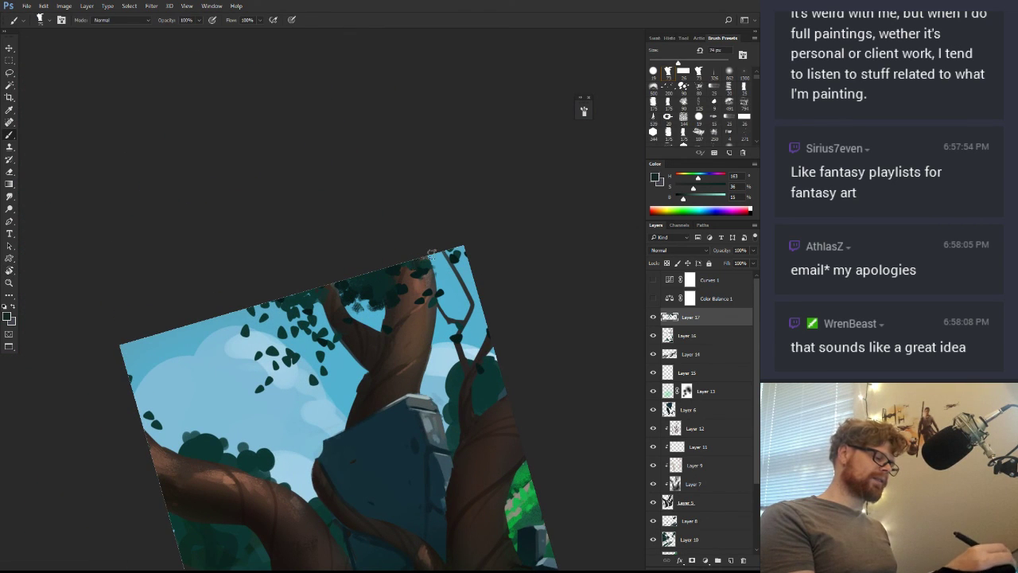
alt+click(388, 301)
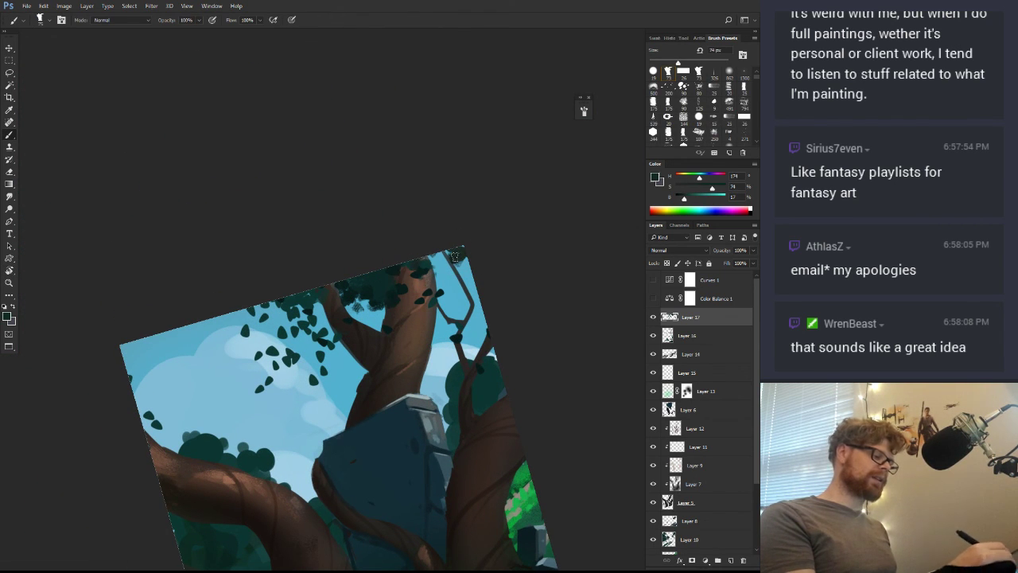
key(r)
drag(519, 281, 533, 340)
Paint a thin dark-brown branch reaching from the arm of the upper trunk into the hanging leaves, using colours sampled from the bark
key(e)
mouse_move(277, 326)
mouse_down()
mouse_move(260, 313)
mouse_move(282, 320)
mouse_move(277, 294)
mouse_up()
key(b)
alt+click(304, 315)
alt+click(380, 356)
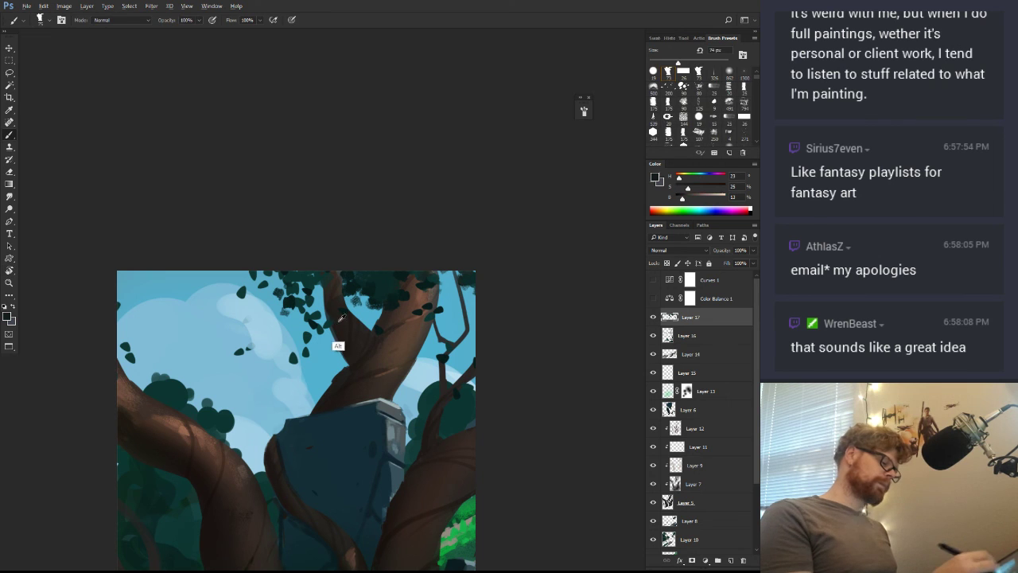
drag(308, 299, 275, 286)
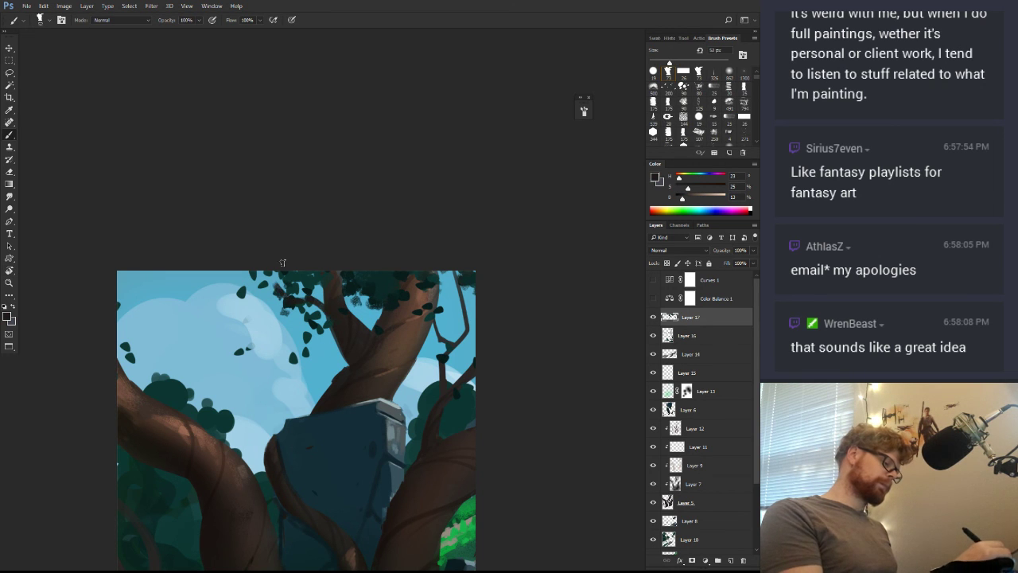
key(r)
mouse_move(420, 404)
mouse_down()
mouse_move(504, 411)
mouse_move(486, 407)
mouse_up()
key(b)
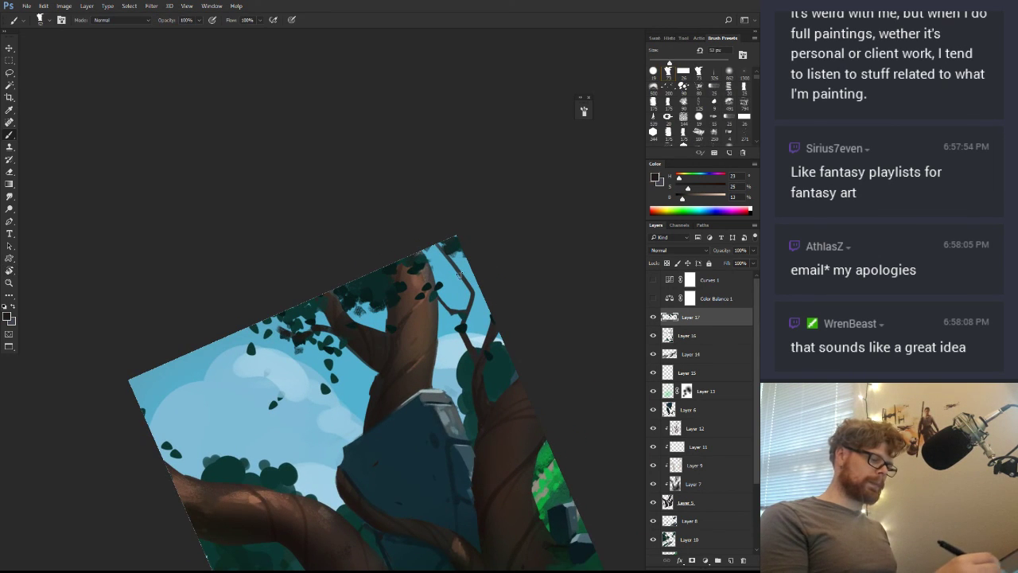
Paint a thin bare twig against the sky above the bent trunk at the canvas edge, using a sampled brown and a 44 px brush
key(r)
drag(500, 281, 499, 334)
drag(350, 374, 483, 299)
key(b)
alt+click(295, 365)
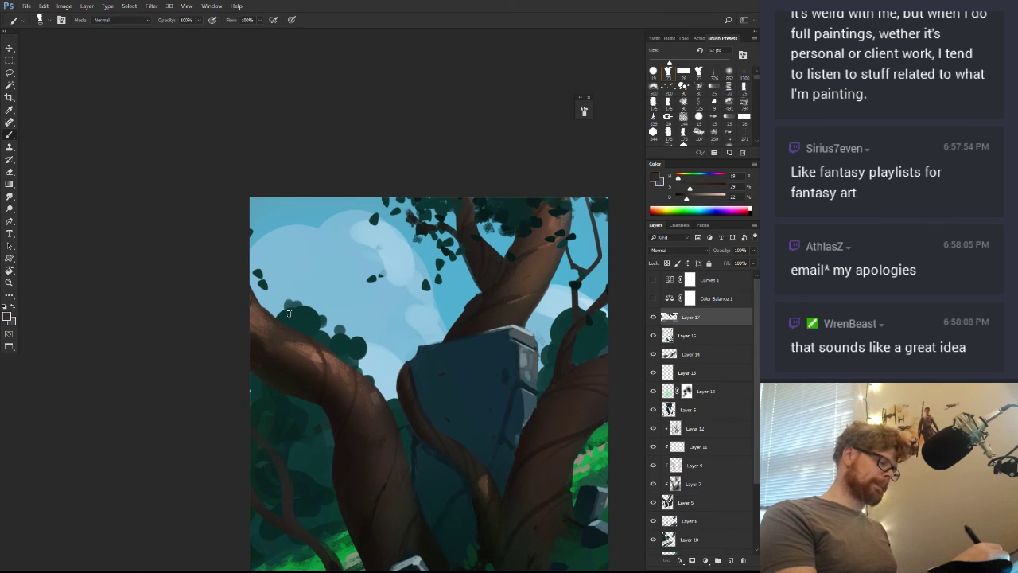
mouse_move(278, 284)
mouse_down()
mouse_move(267, 228)
mouse_move(266, 271)
mouse_move(285, 299)
mouse_up()
key(ctrl+z)
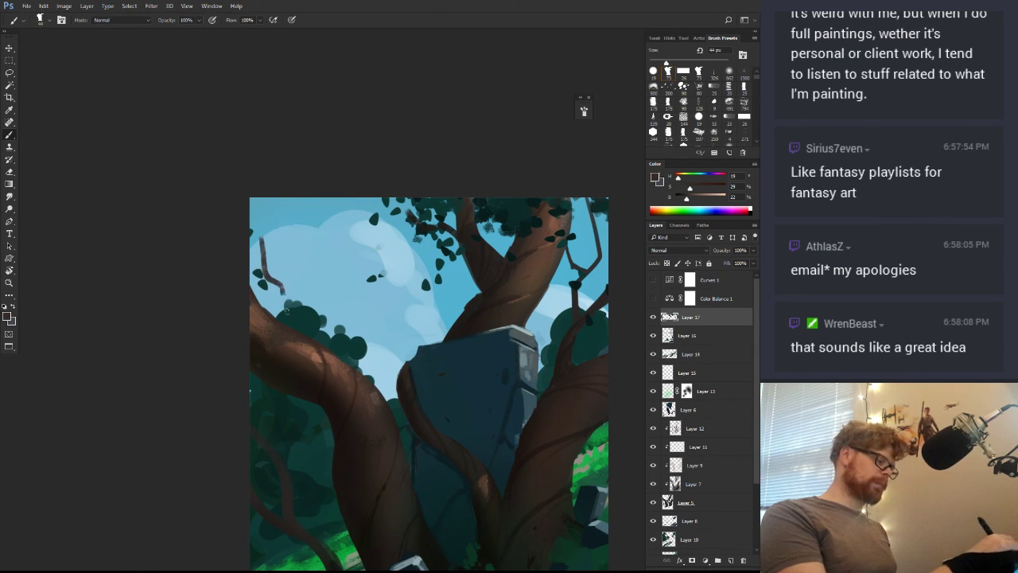
Paint olive shelf-fungus shapes along the outer side of the bent trunk with hue 80, saturation 29, brightness 18
key(z)
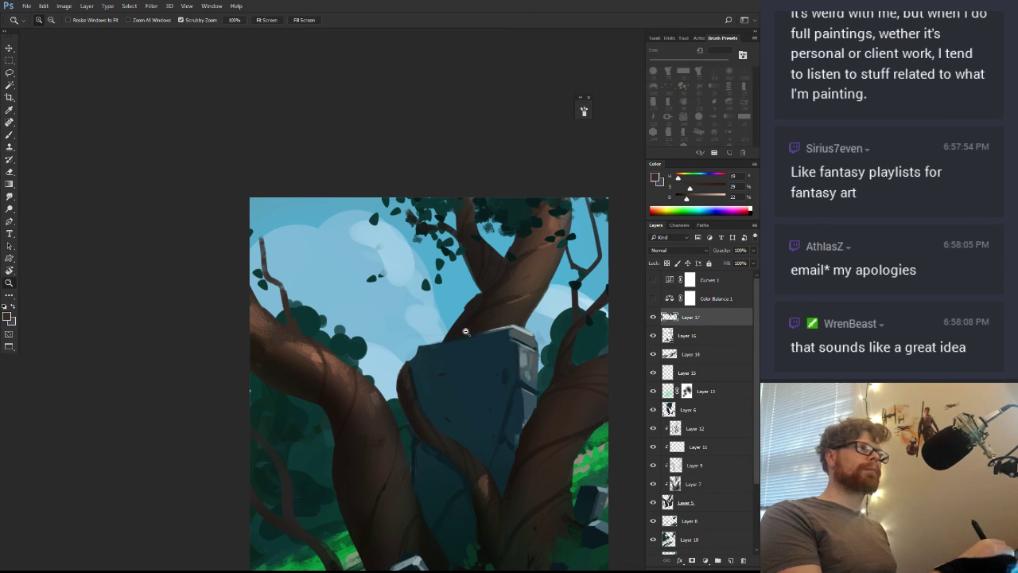
drag(472, 344, 373, 352)
drag(488, 377, 437, 331)
drag(373, 333, 440, 329)
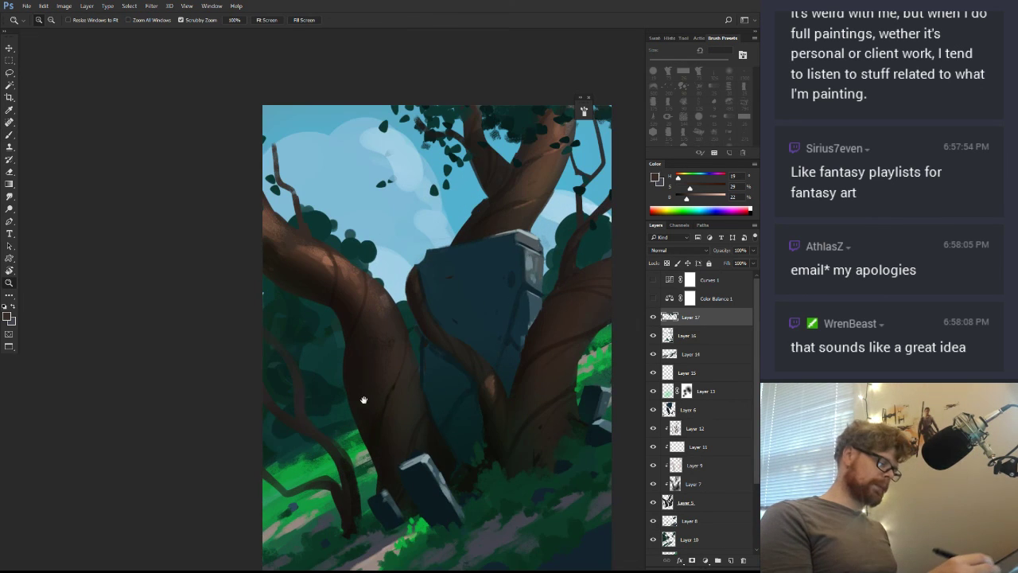
drag(366, 403, 350, 387)
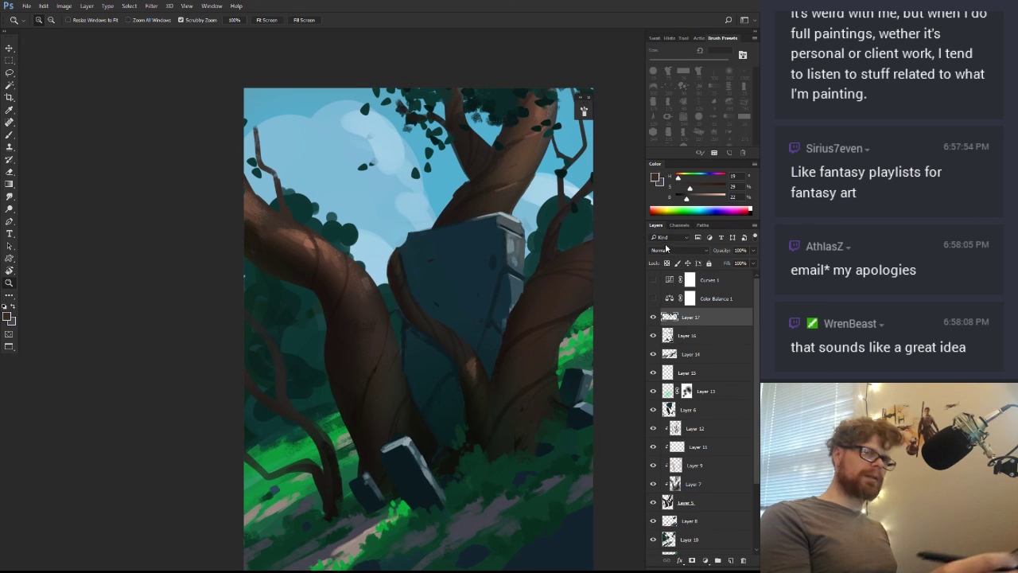
drag(678, 179, 694, 180)
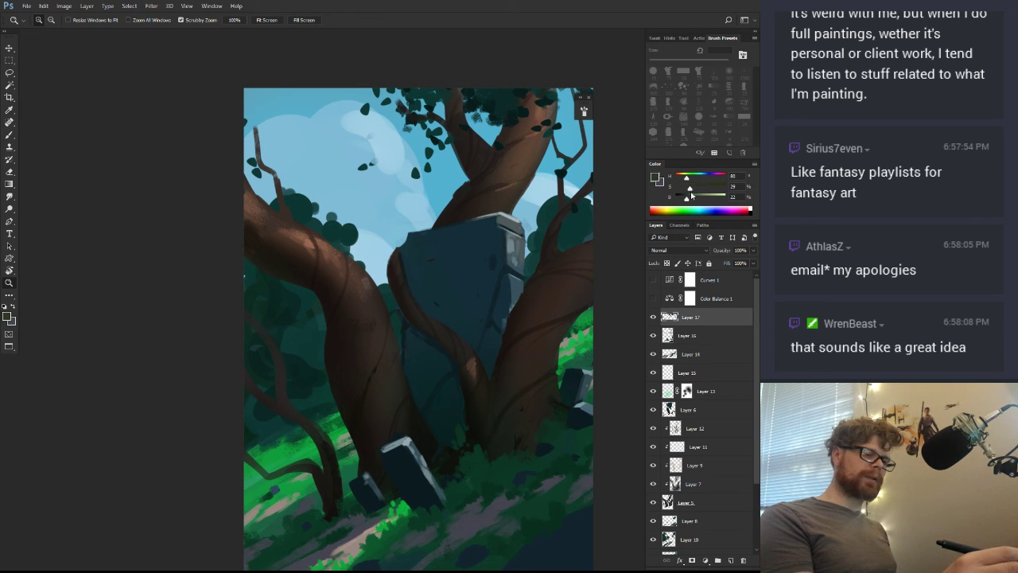
key(b)
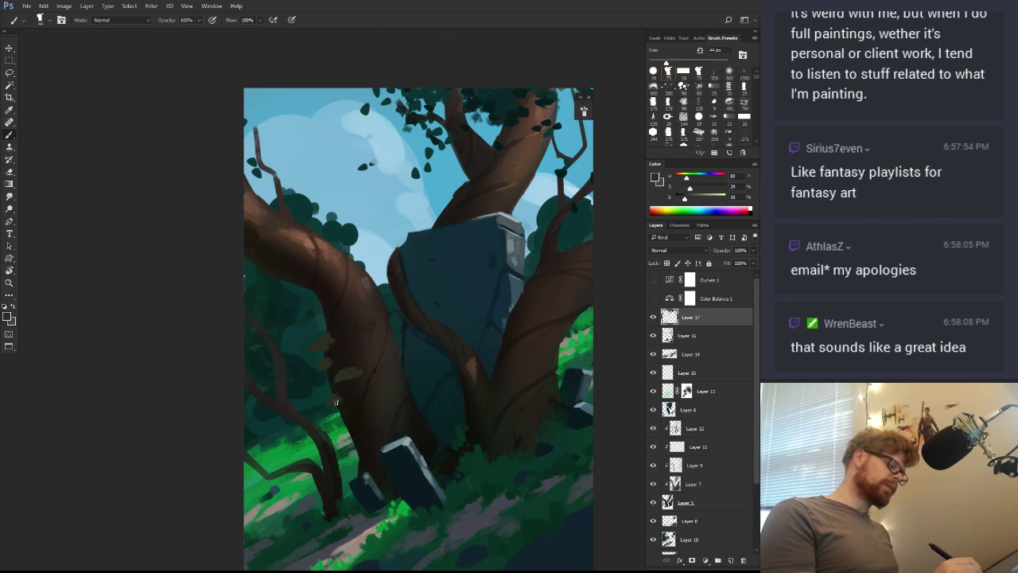
key(z)
drag(411, 388, 365, 474)
drag(468, 404, 441, 385)
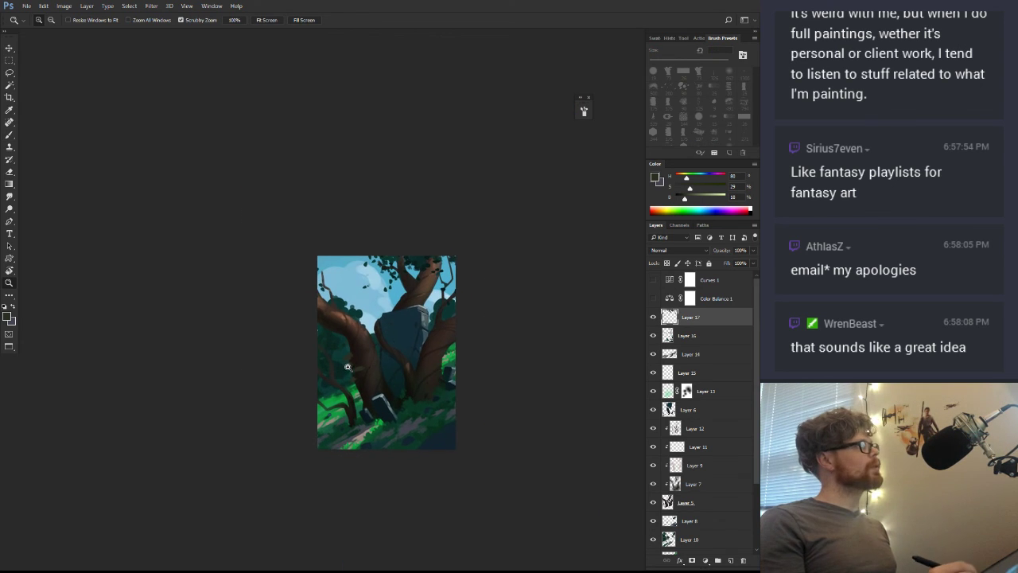
drag(348, 367, 480, 320)
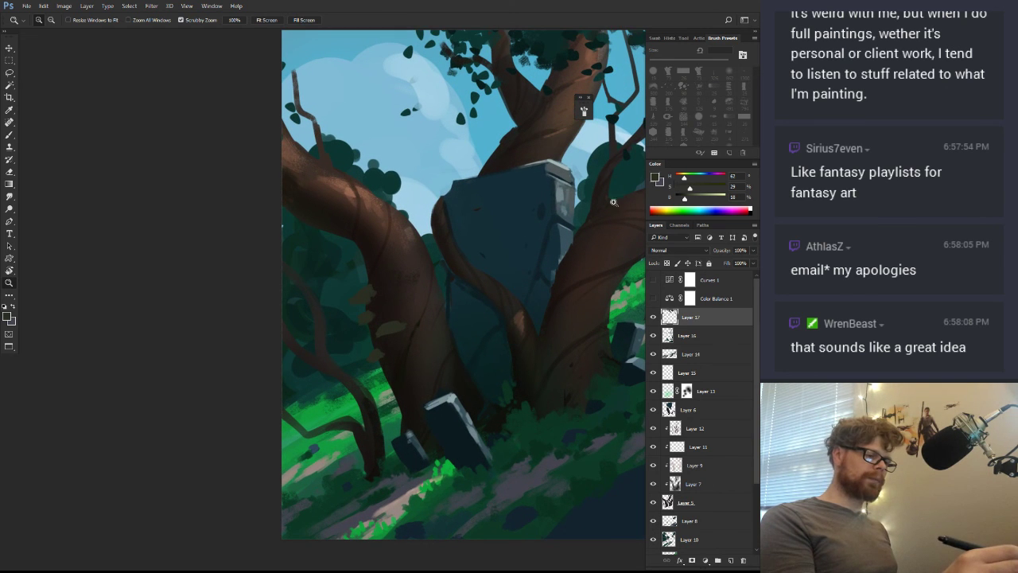
Outline the large fungus shapes on the bent trunk with freehand lasso selections
key(b)
key(r)
drag(435, 302, 412, 301)
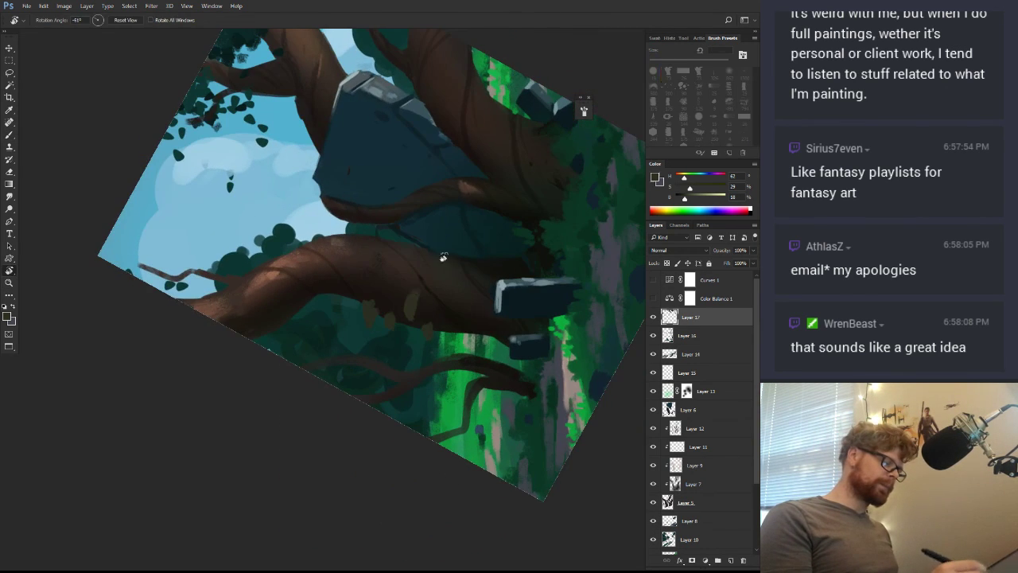
key(l)
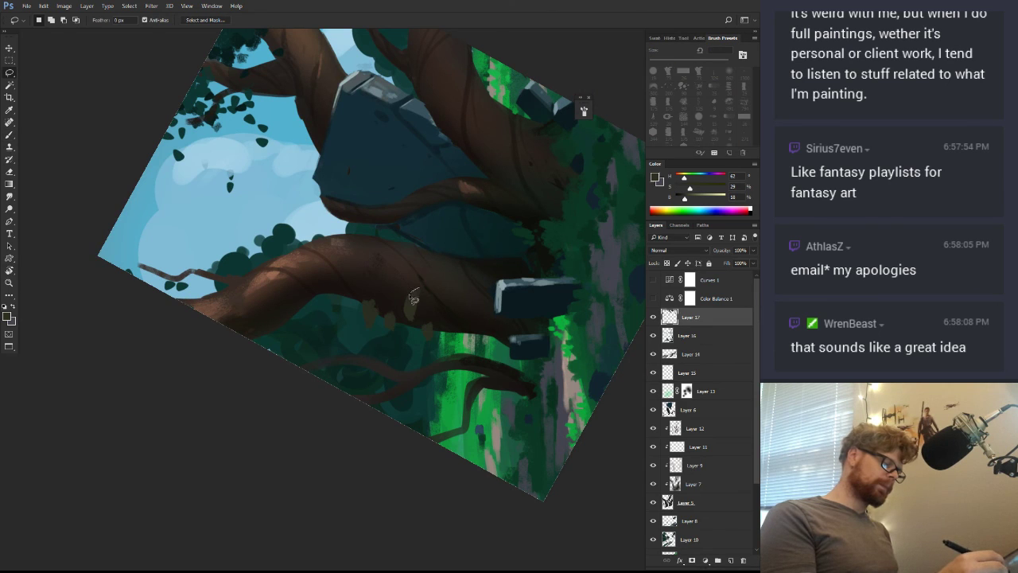
mouse_move(412, 325)
mouse_down()
mouse_move(429, 292)
mouse_move(389, 327)
mouse_move(396, 341)
mouse_move(395, 305)
mouse_move(377, 309)
mouse_move(384, 313)
mouse_move(367, 298)
mouse_move(370, 323)
mouse_move(376, 333)
mouse_move(379, 303)
mouse_up()
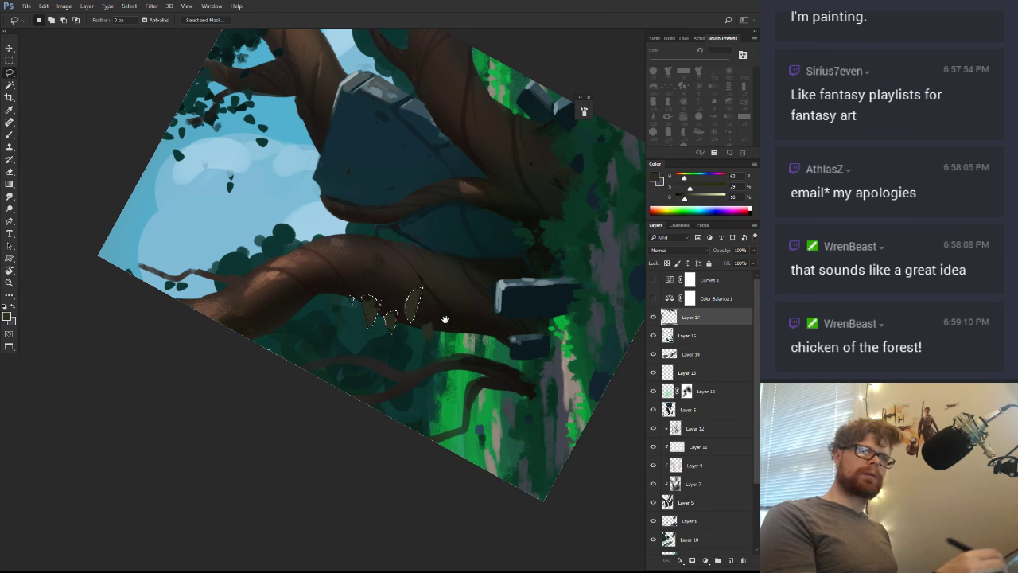
Add further small shelf-fungus outlines across the bent trunk to the lasso selection
drag(449, 320, 508, 321)
key(r)
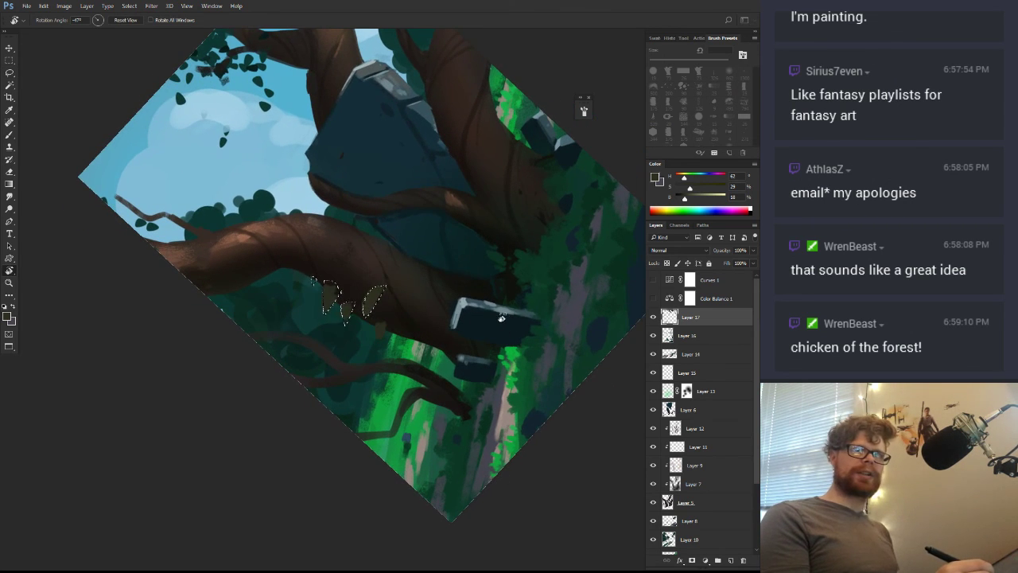
key(l)
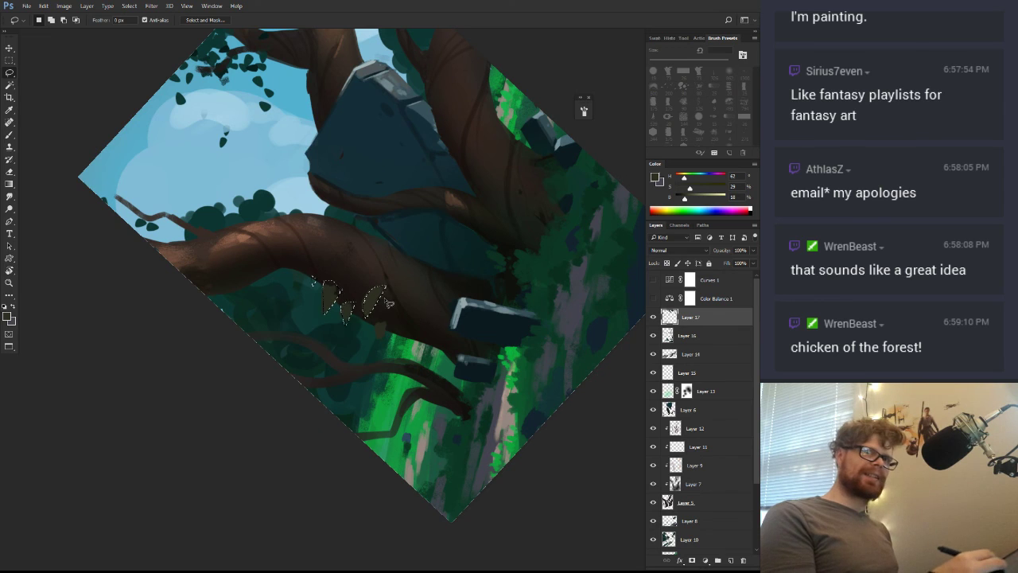
key(shift)
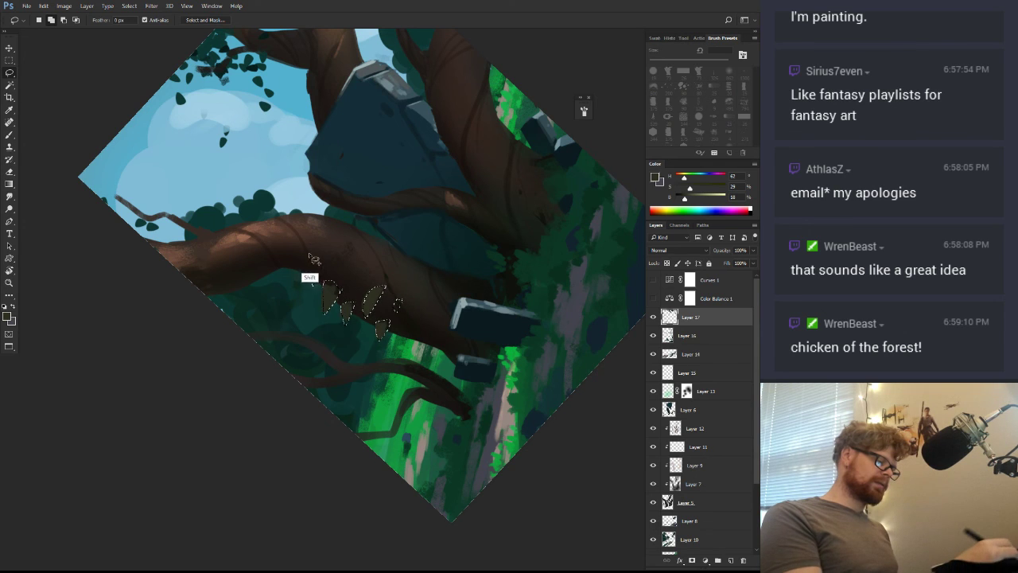
shift+drag(311, 252, 315, 240)
key(shift)
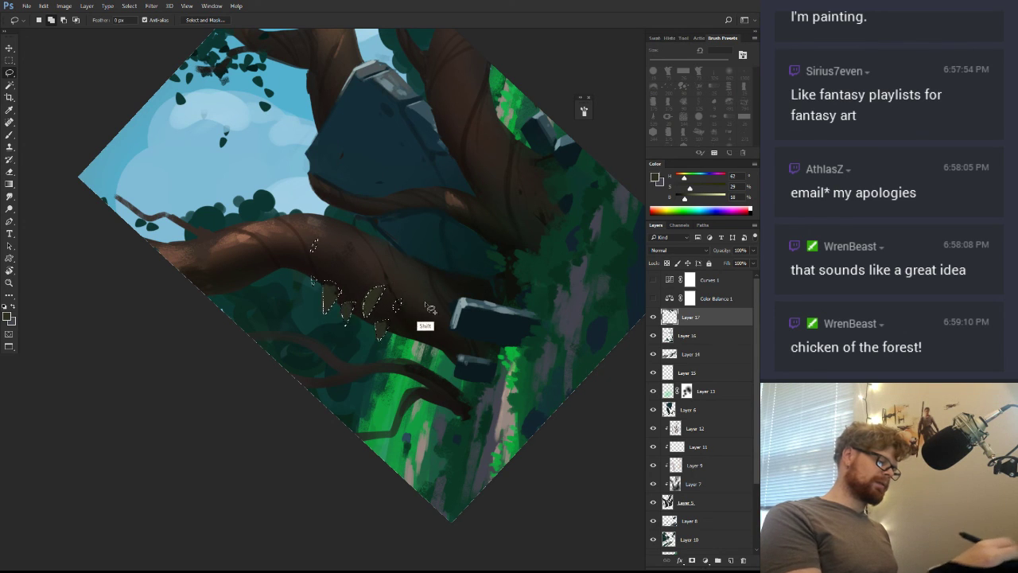
mouse_move(411, 283)
mouse_down()
mouse_move(440, 272)
mouse_move(438, 259)
mouse_move(435, 272)
mouse_up()
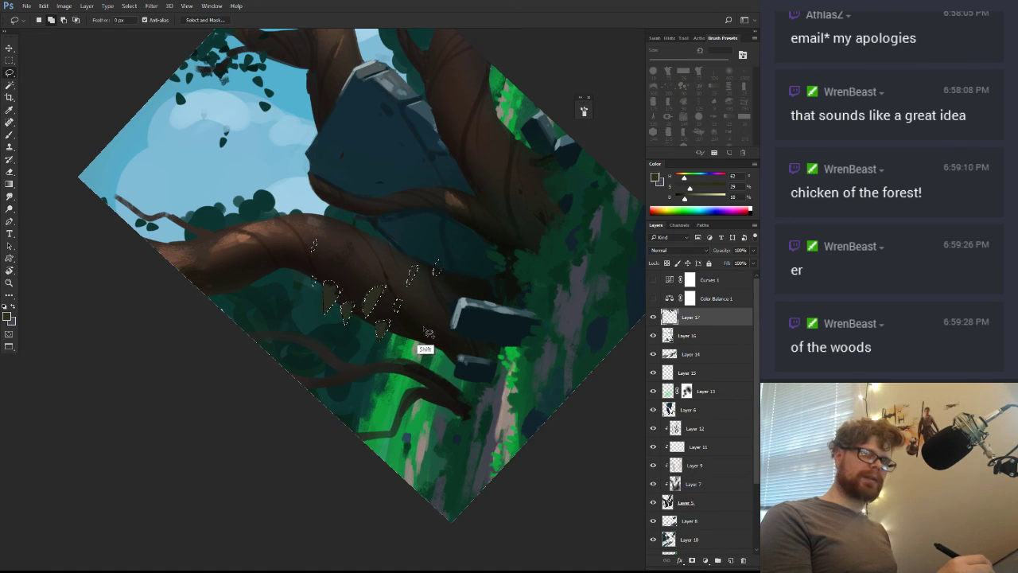
shift+drag(414, 337, 413, 341)
Fill the selected fungus shapes with diagonal olive gradients fading to transparent, and clear the selection
key(r)
drag(442, 309, 447, 387)
key(g)
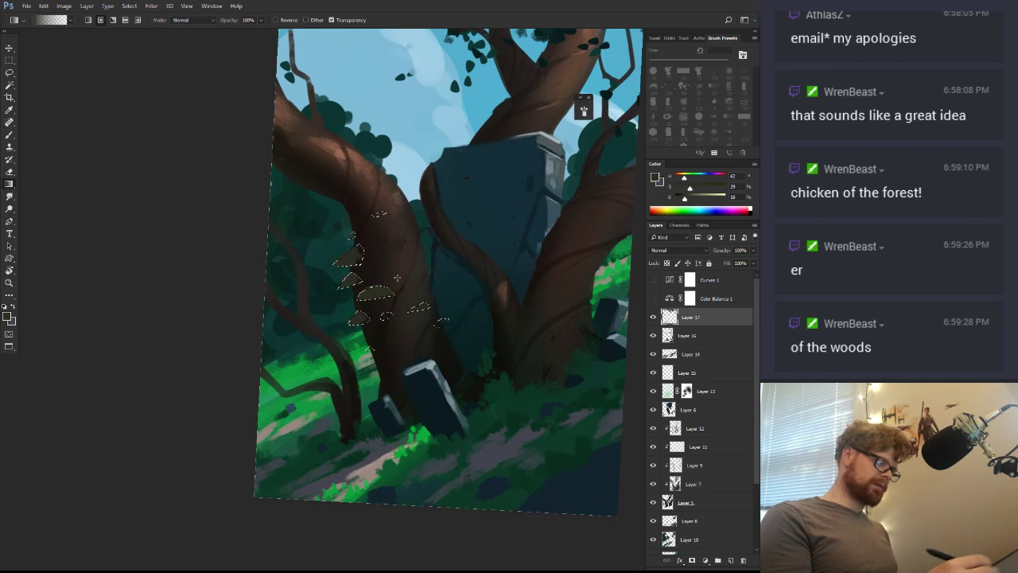
drag(337, 332, 441, 219)
drag(307, 385, 453, 255)
key(ctrl+d)
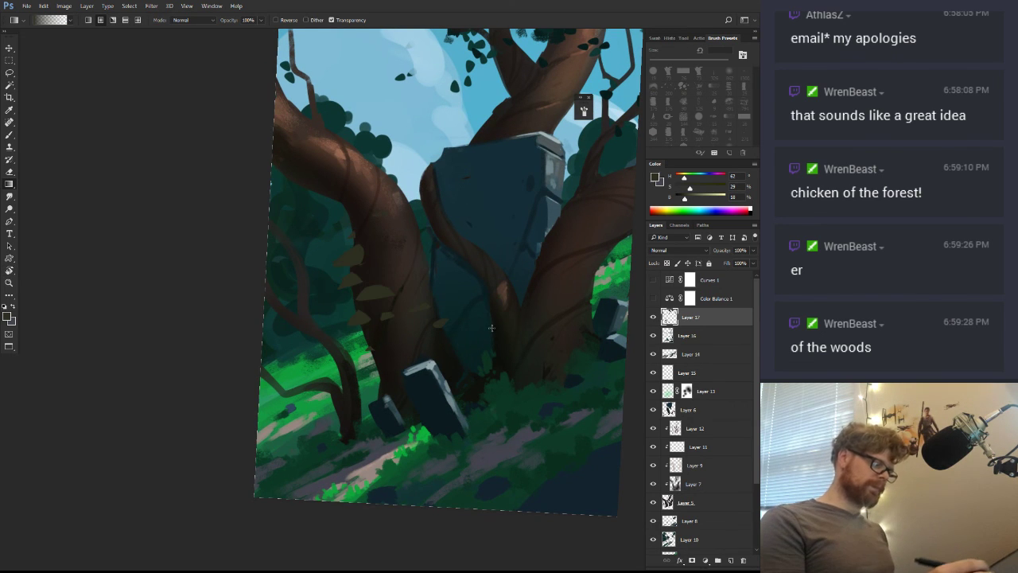
Shift the colour of the fungus shapes from olive to purple with a Hue/Saturation adjustment
key(z)
drag(481, 345, 450, 377)
key(ctrl+u)
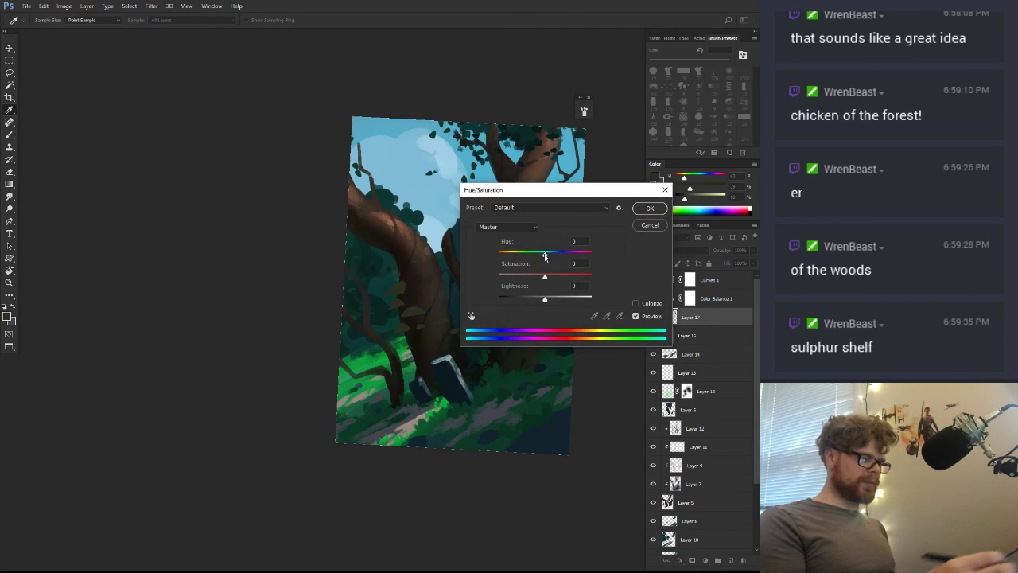
mouse_move(546, 252)
mouse_down()
mouse_move(560, 254)
mouse_move(509, 258)
mouse_up()
click(639, 206)
Paint darker undersides on the central fungus shapes with a small brush at hue 300, saturation 28, brightness 11
key(r)
drag(534, 350, 516, 242)
drag(436, 273, 434, 342)
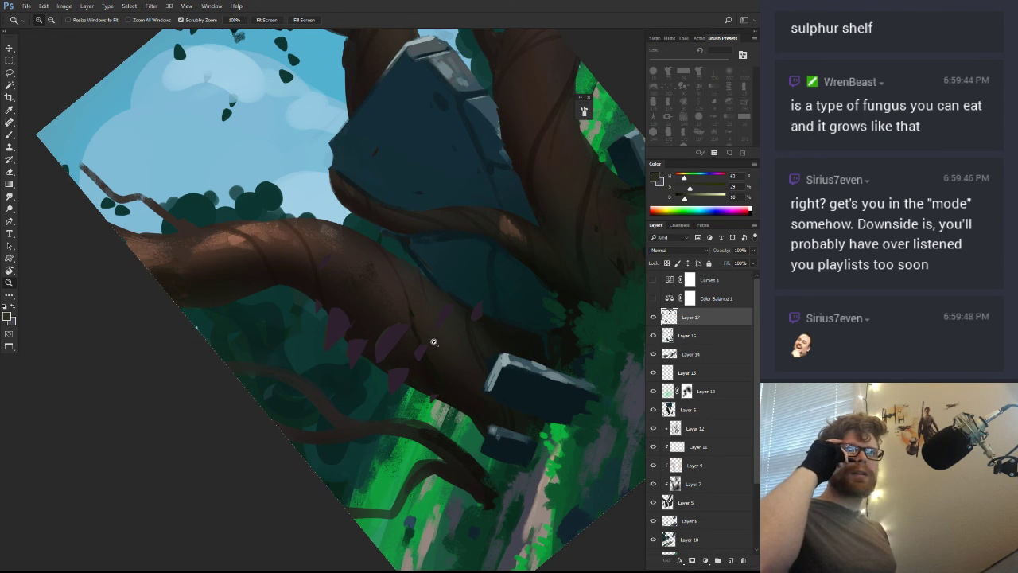
click(390, 330)
key(b)
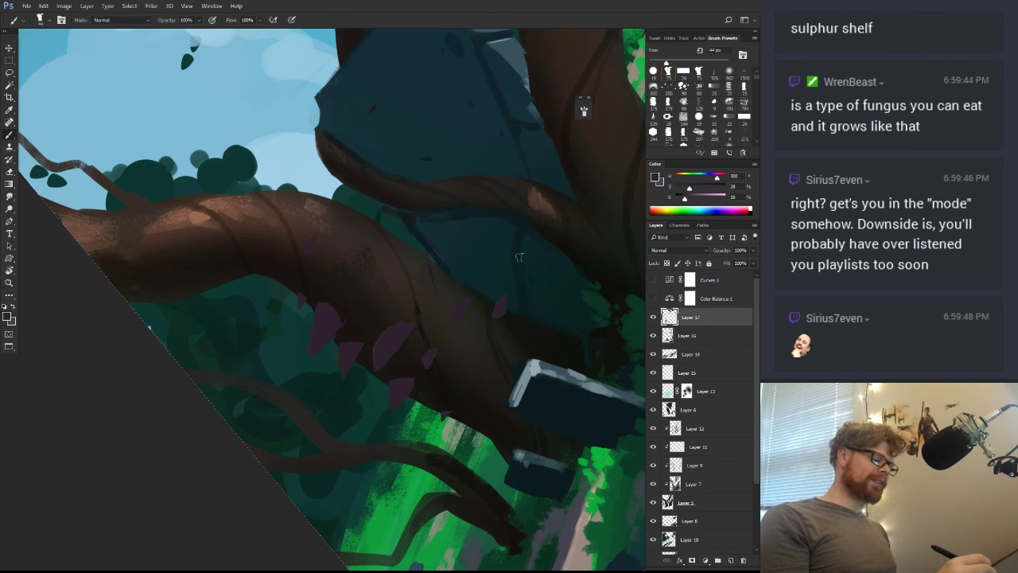
drag(388, 330, 377, 348)
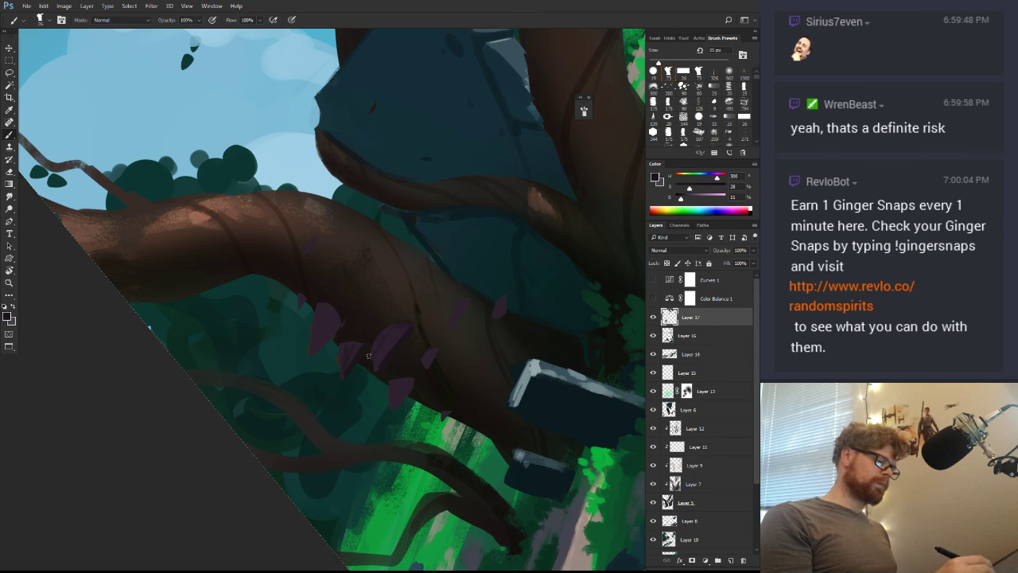
drag(400, 360, 397, 373)
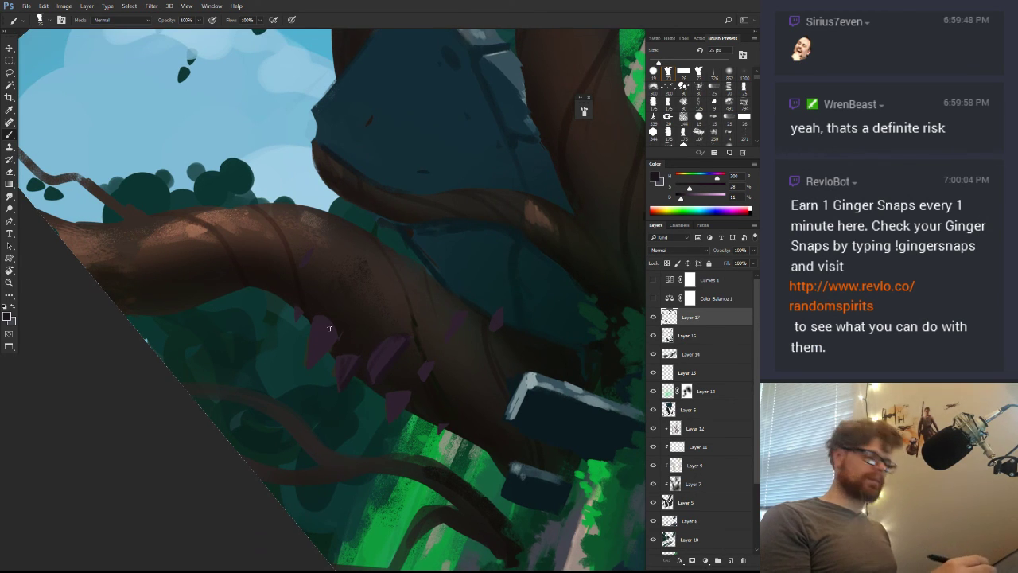
Paint lighter purple edges on the fungus caps, using a sampled purple raised to brightness 29
alt+click(330, 316)
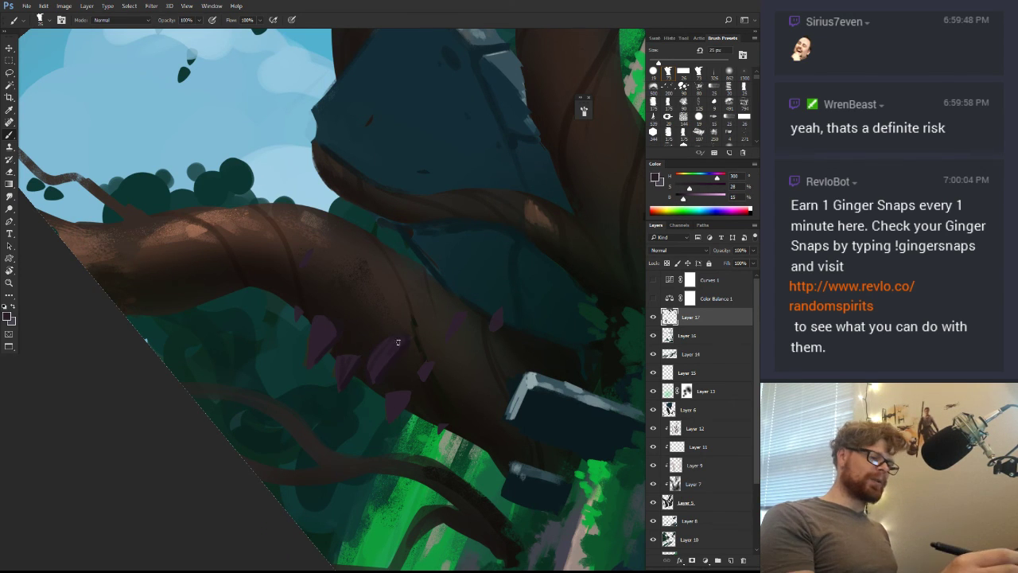
alt+click(402, 327)
drag(685, 199, 690, 199)
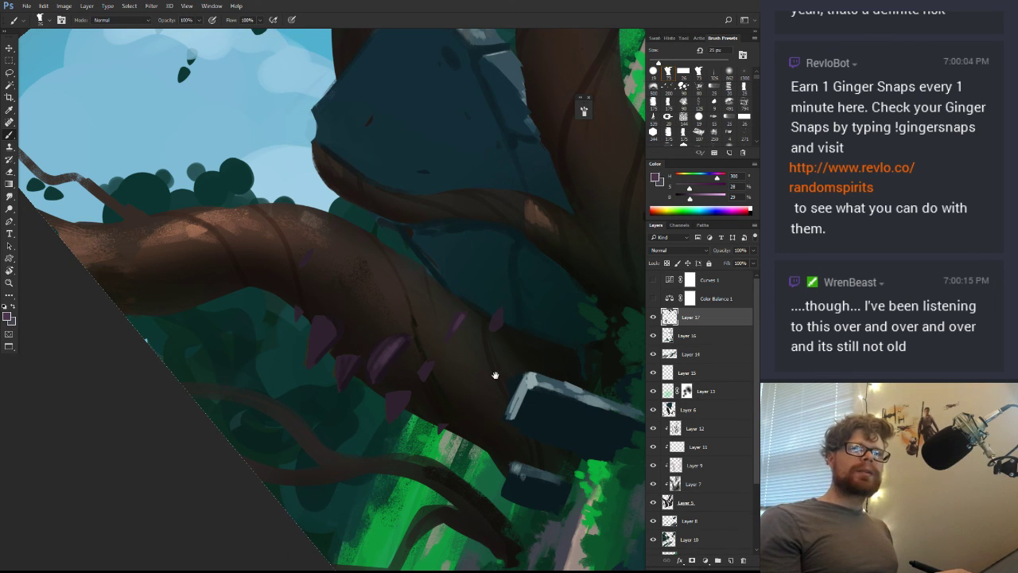
drag(494, 375, 496, 382)
Lasso the top of the largest fungus cap and brush soft light purple inside the selection
key(l)
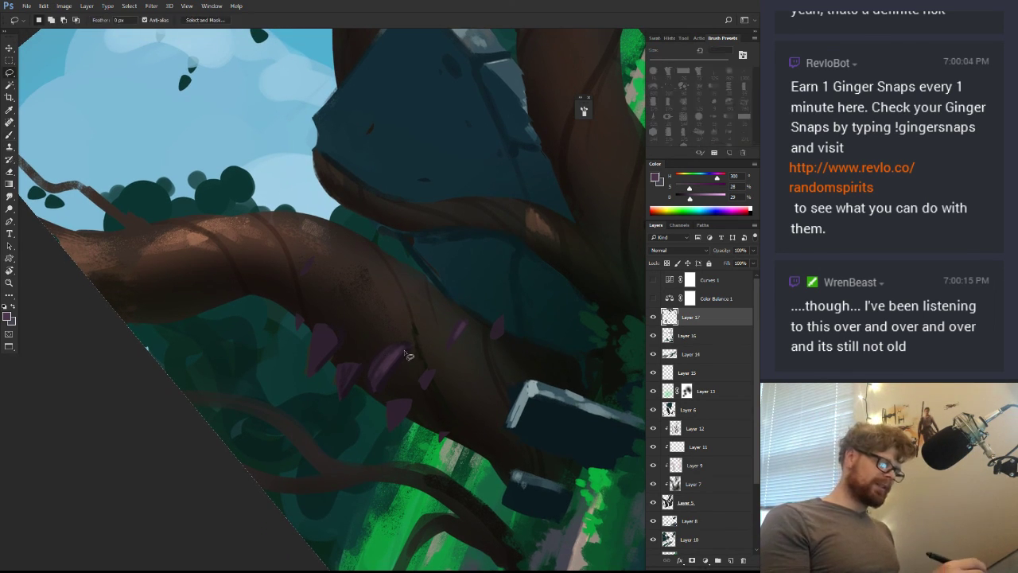
mouse_move(414, 347)
mouse_down()
mouse_move(379, 398)
mouse_move(370, 373)
mouse_move(408, 344)
mouse_move(385, 362)
mouse_move(327, 371)
mouse_up()
key(b)
mouse_move(396, 352)
mouse_down()
mouse_move(383, 364)
mouse_move(399, 356)
mouse_up()
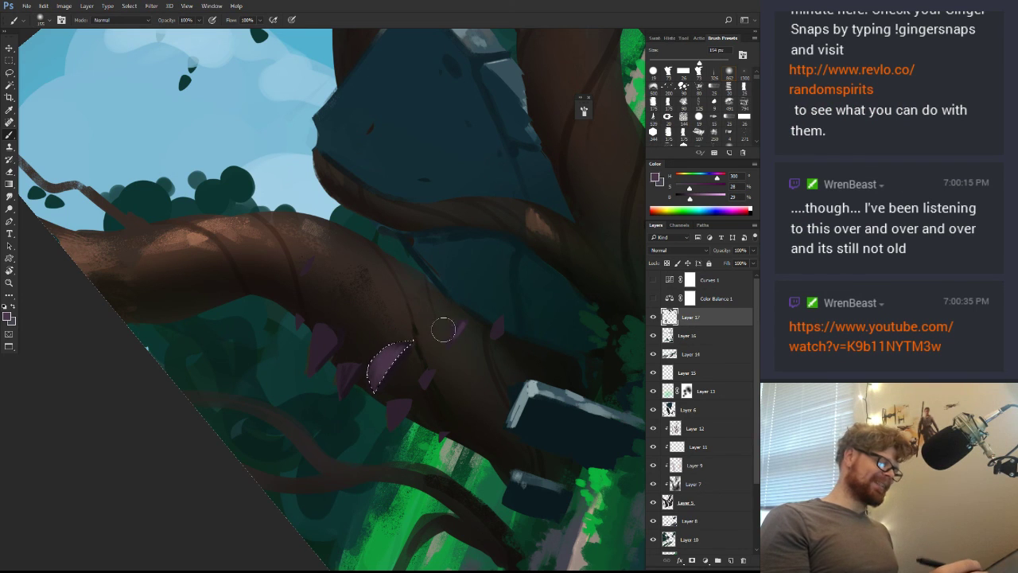
Load the layer's painted area as a selection and shade the fungus cluster with soft light purple and sampled dark purple
ctrl+click(668, 318)
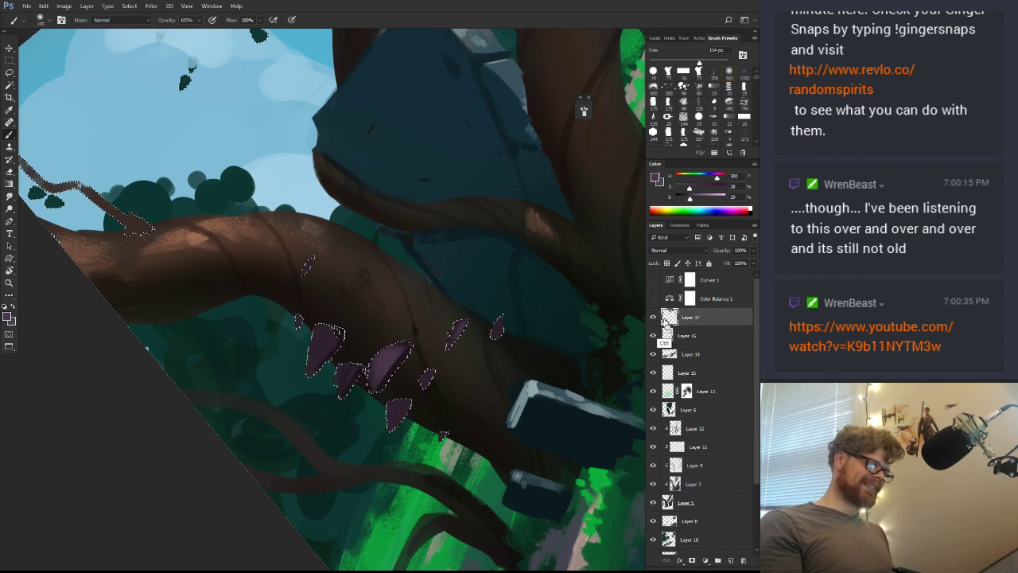
key(ctrl+d)
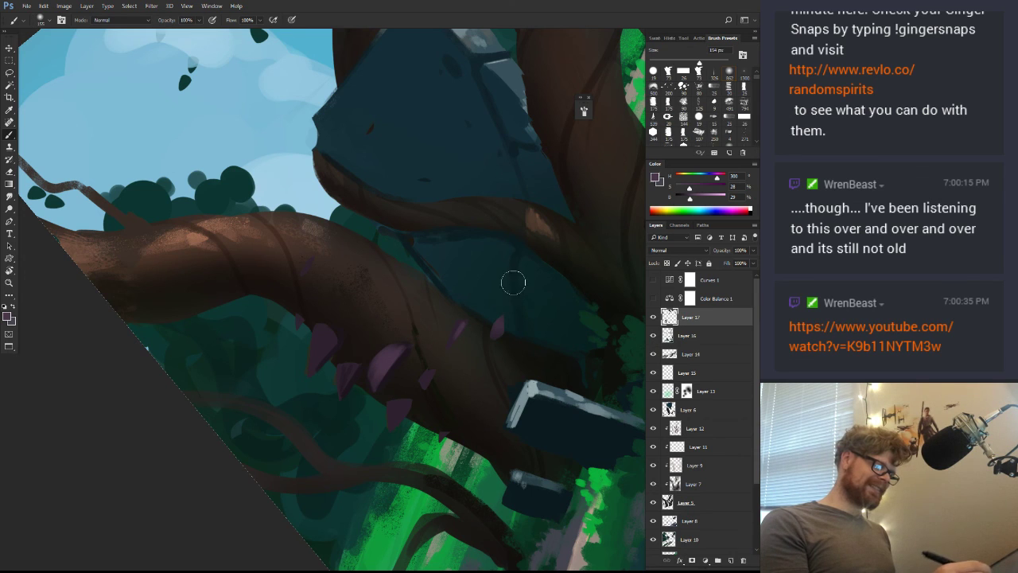
drag(318, 335, 315, 397)
key(ctrl+z)
alt+click(382, 400)
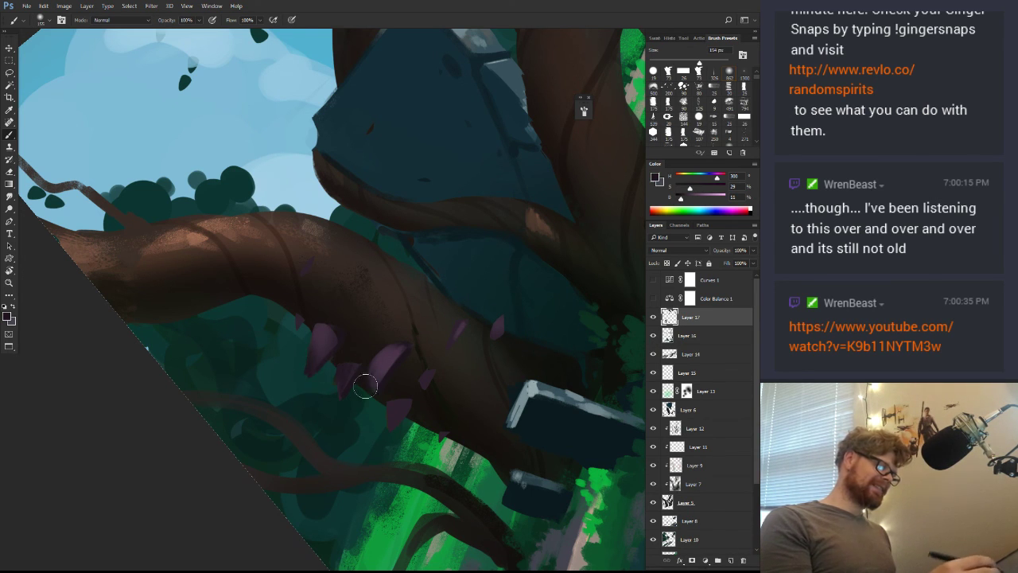
mouse_move(404, 391)
mouse_down()
mouse_move(428, 443)
mouse_move(441, 366)
mouse_move(439, 468)
mouse_up()
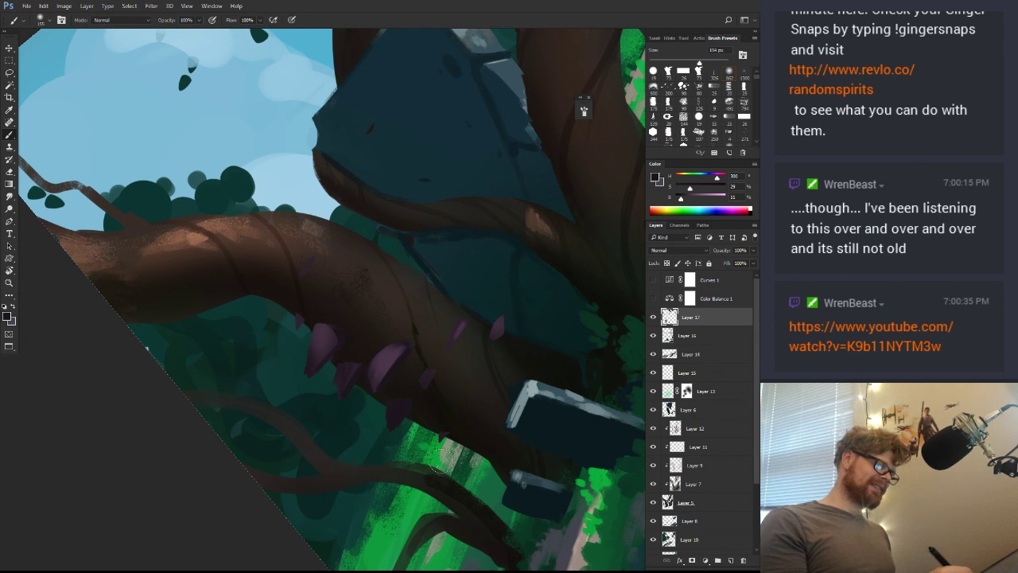
Brush soft shading over the small shelf fungus nearest the stone slab
drag(509, 328, 491, 368)
drag(523, 307, 506, 319)
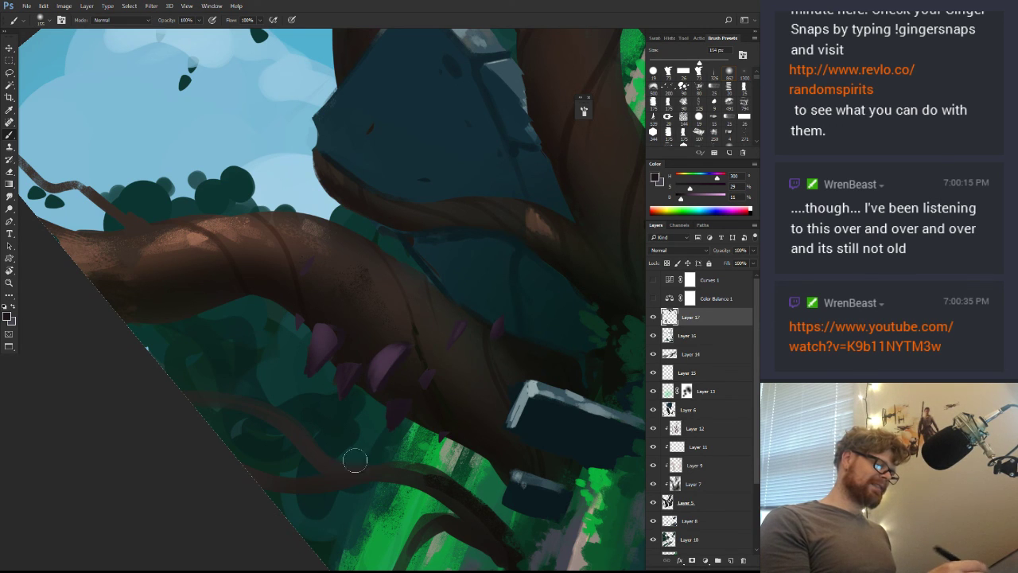
key(z)
drag(400, 374, 362, 464)
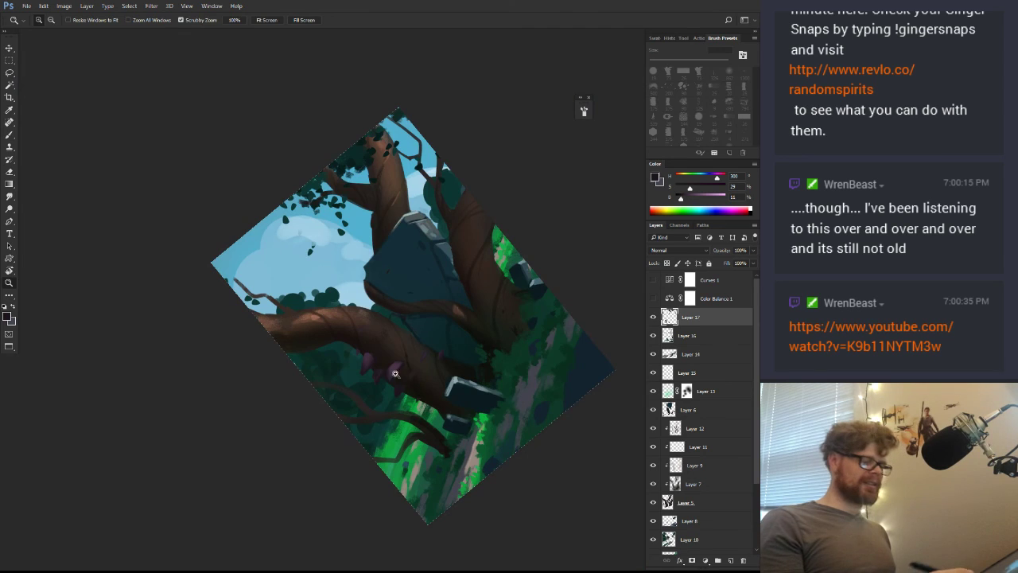
Refine the edges of the small and central fungi with a fine textured brush at 10 to 21 px and sampled dark browns
key(ctrl+plus)
key(ctrl+plus)
key(ctrl+plus)
key(b)
click(668, 72)
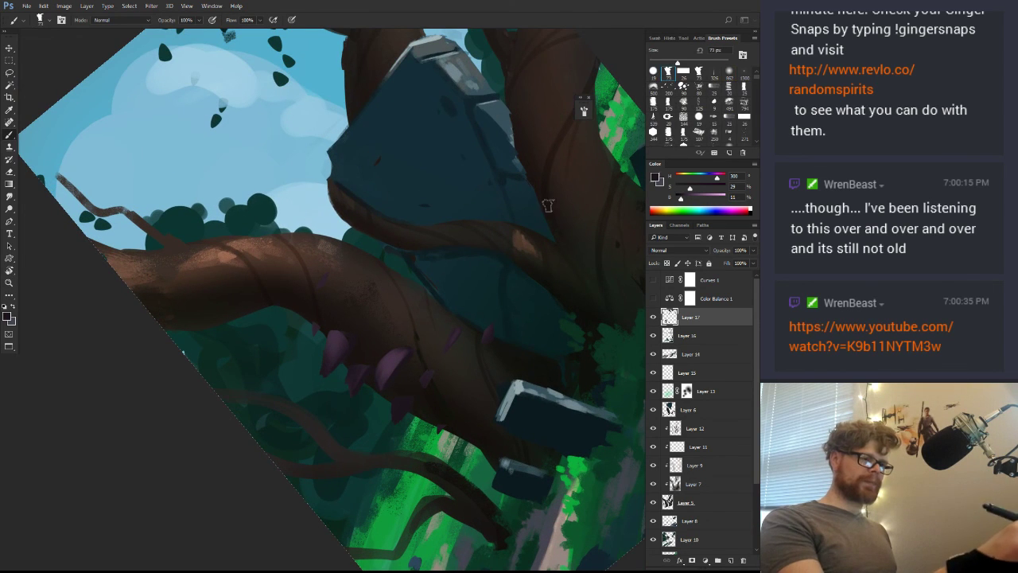
drag(435, 366, 414, 367)
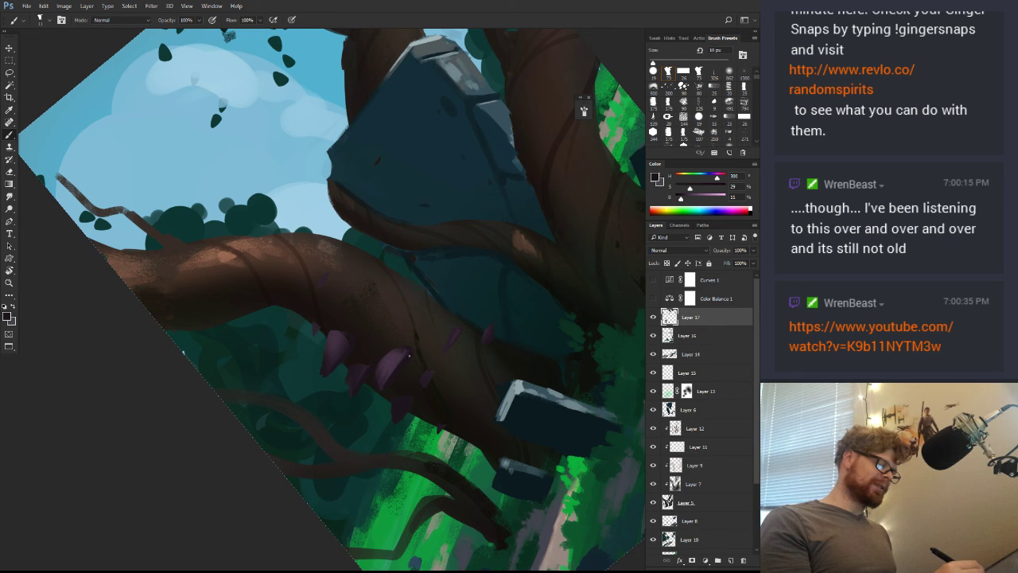
alt+click(414, 358)
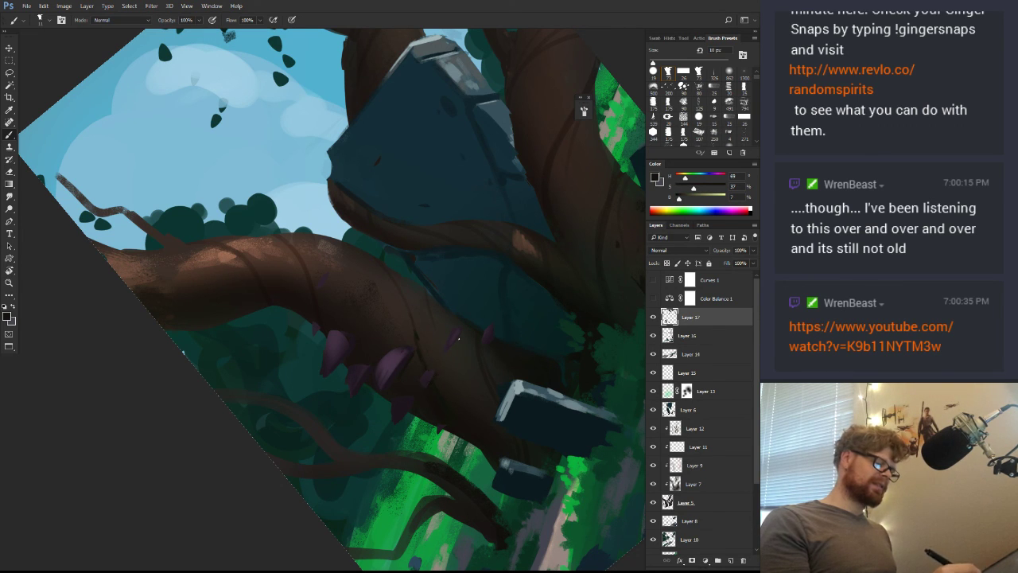
drag(463, 343, 468, 345)
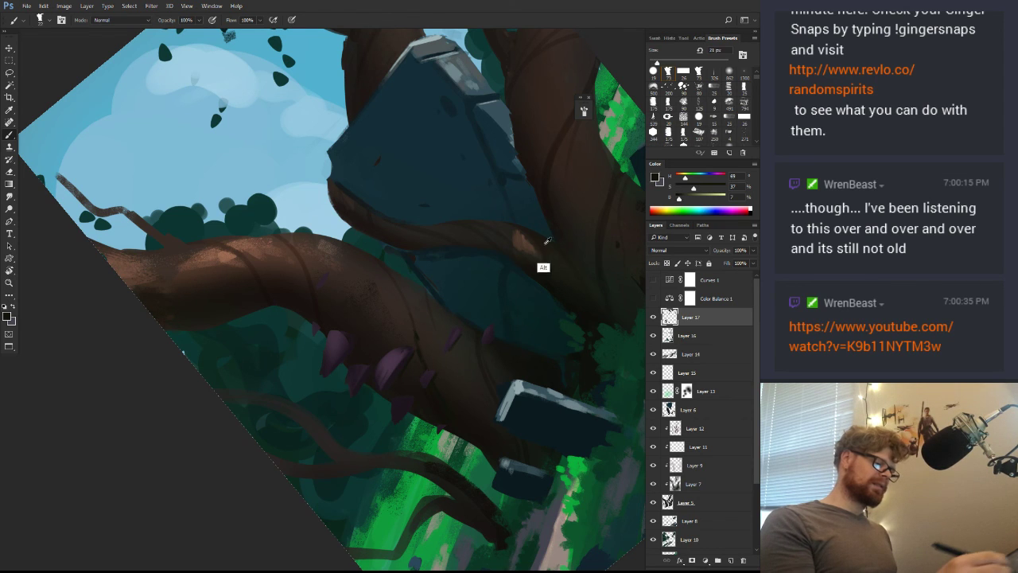
alt+click(533, 261)
alt+click(460, 337)
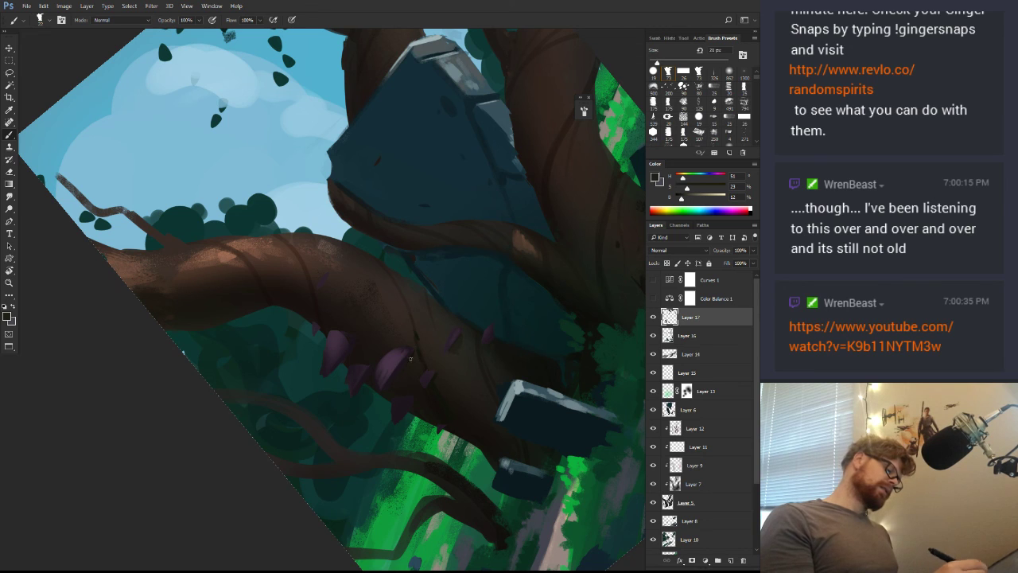
alt+click(406, 389)
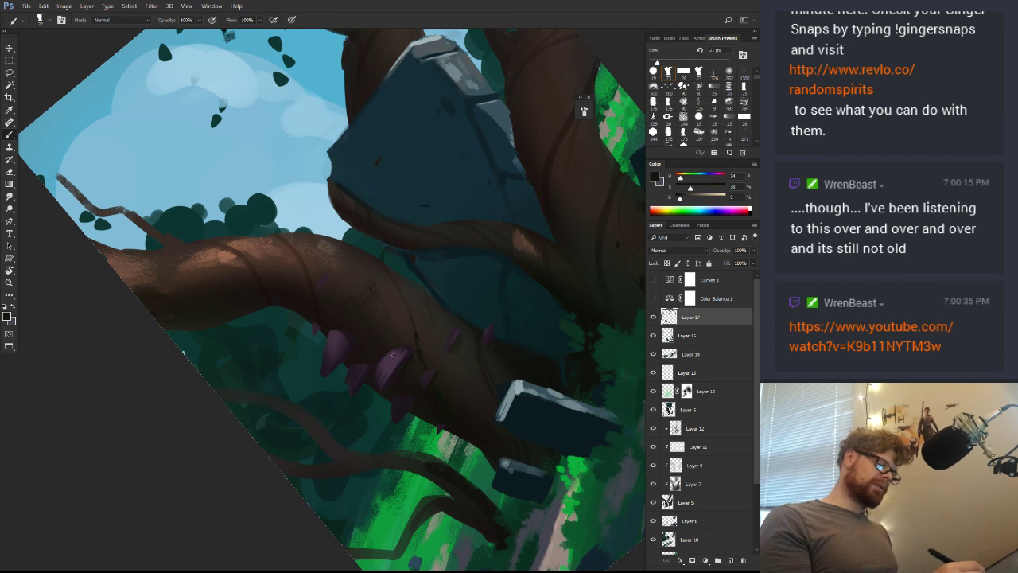
Rework the cap and rim of the outer large fungus with sampled light purple and dark purple at hue 300
alt+click(350, 342)
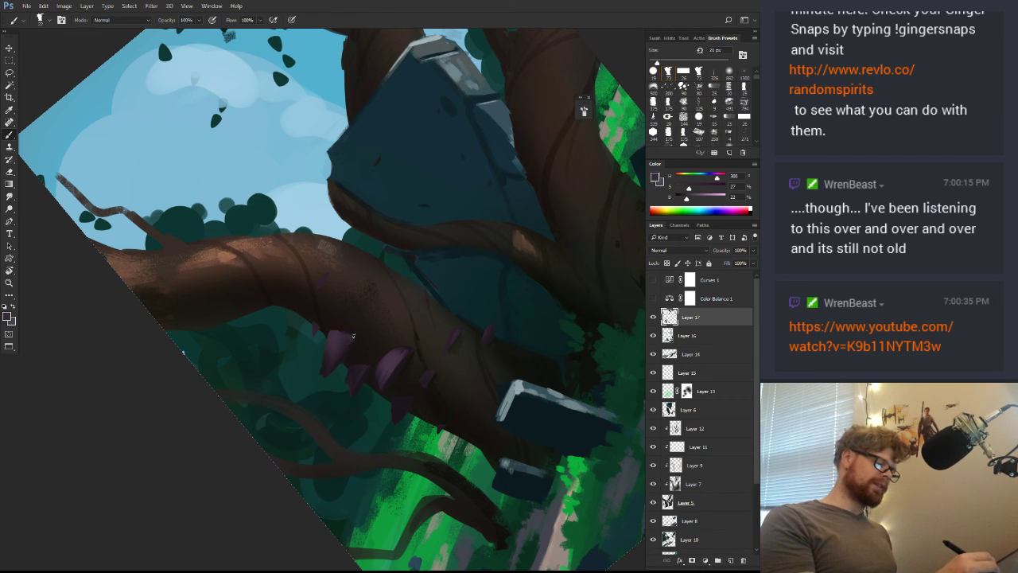
alt+click(347, 337)
alt+click(337, 347)
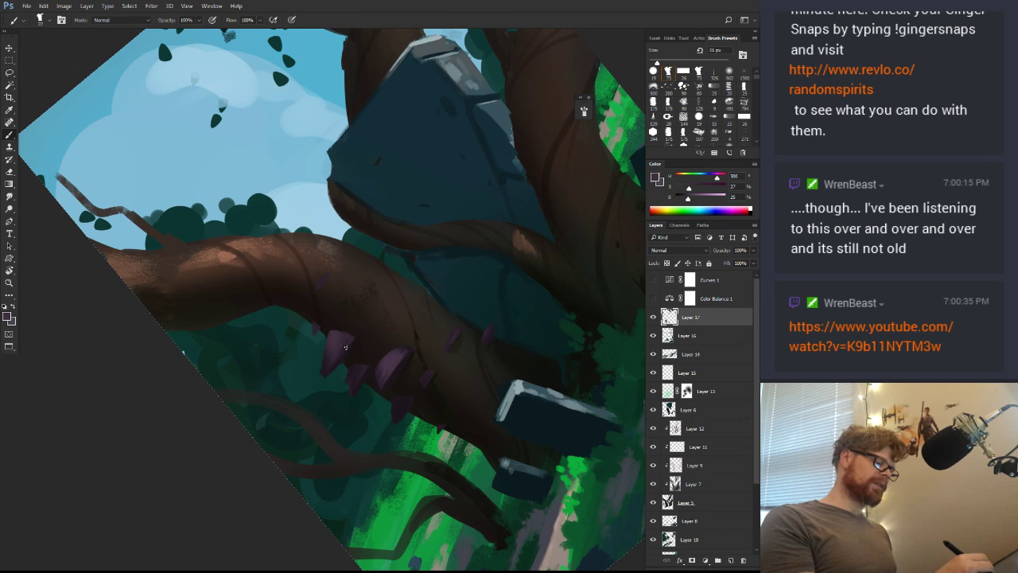
alt+click(352, 342)
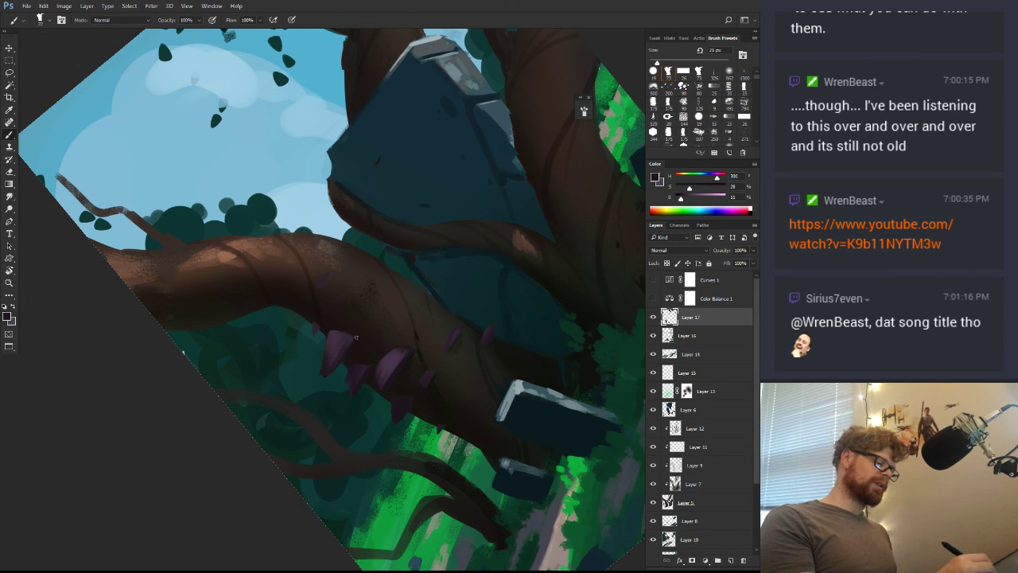
drag(373, 331, 469, 327)
key(r)
key(b)
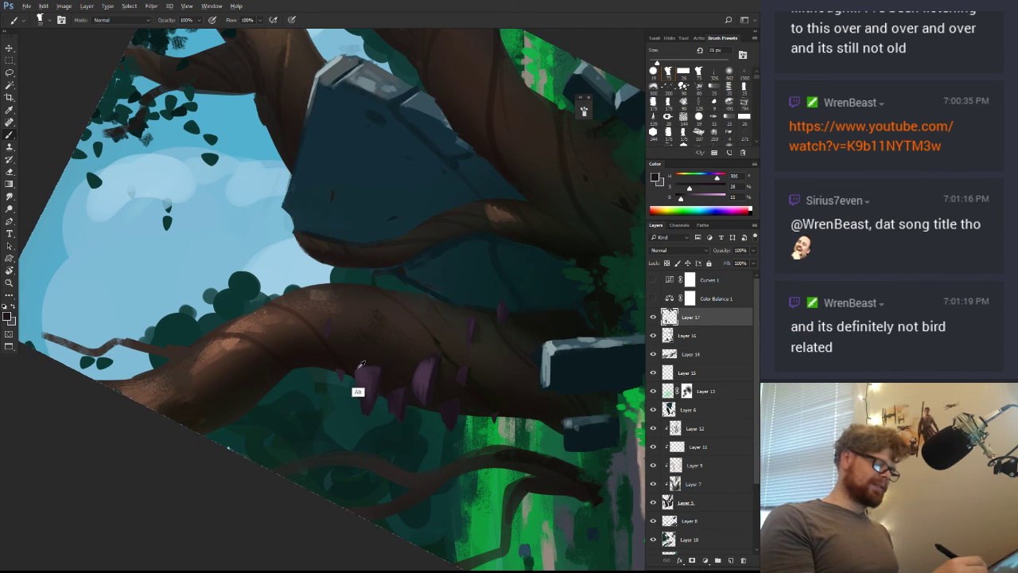
alt+click(395, 361)
alt+click(355, 377)
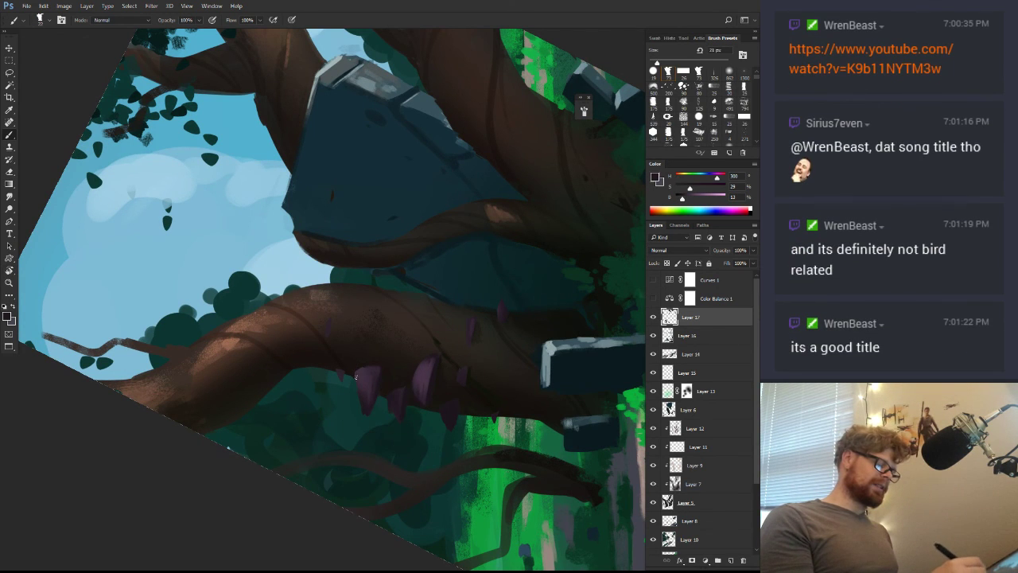
key(e)
alt+right_click(365, 393)
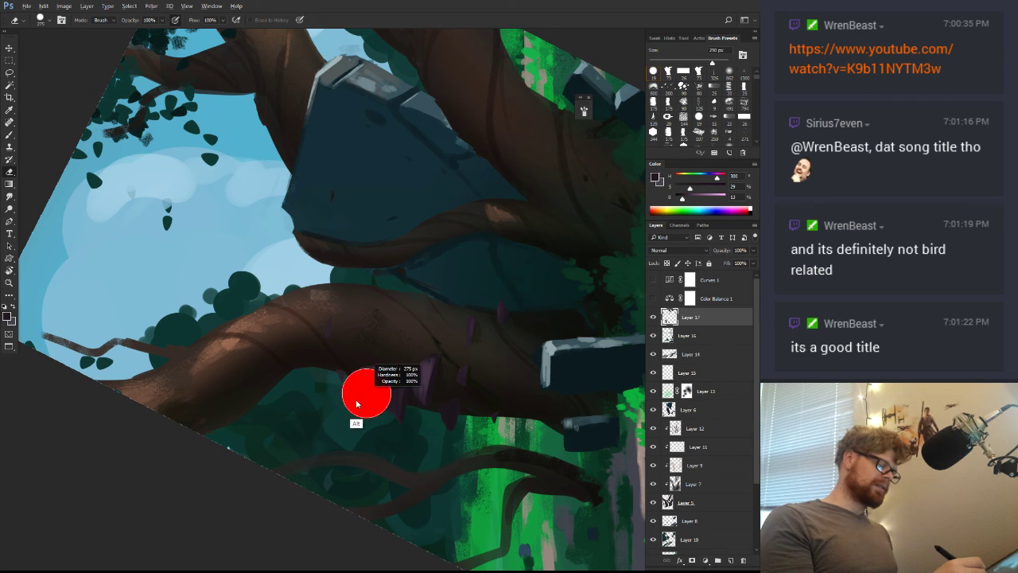
Flip the whole canvas horizontally and straighten the view around the fungus cluster
key(ctrl+space)
drag(479, 372, 385, 469)
key(r)
drag(533, 389, 409, 505)
key(ctrl+space)
scroll(413, 412, up, 10)
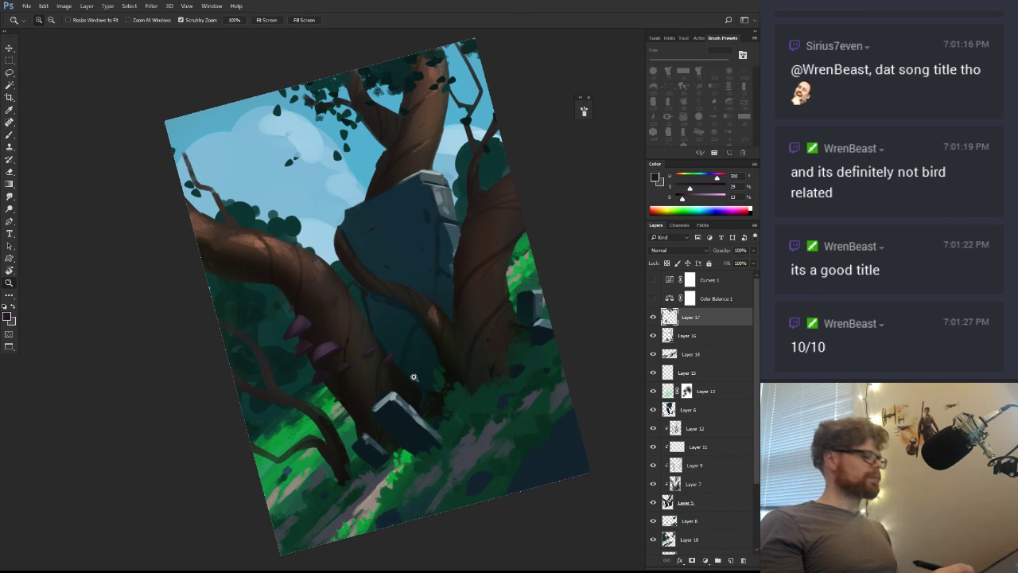
key(ctrl+alt+i)
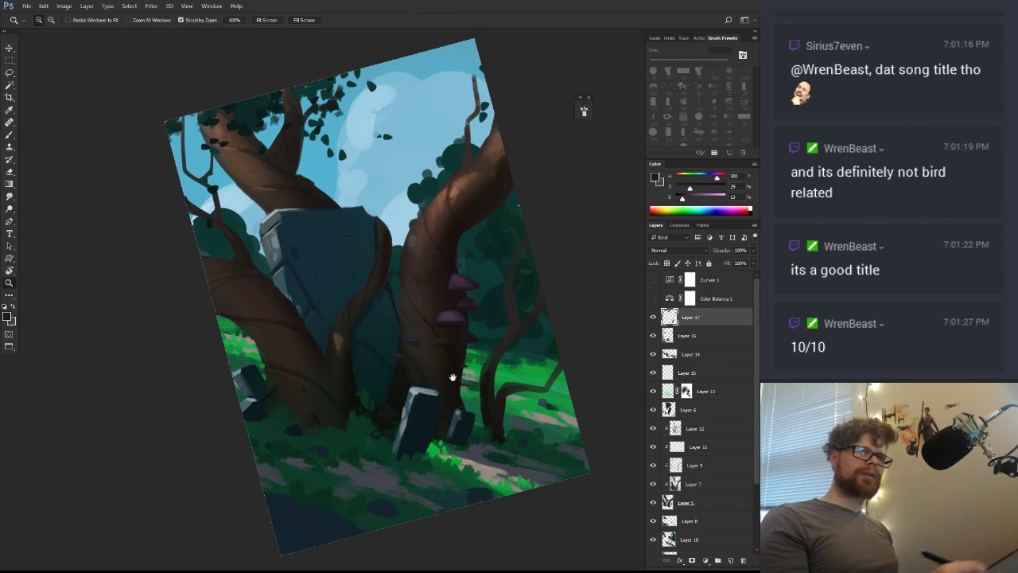
drag(452, 377, 422, 369)
key(r)
drag(532, 340, 497, 342)
key(z)
drag(461, 291, 517, 292)
Touch up the small fungi above the cluster with sampled purples, using the 21 px textured brush
key(b)
alt+click(457, 298)
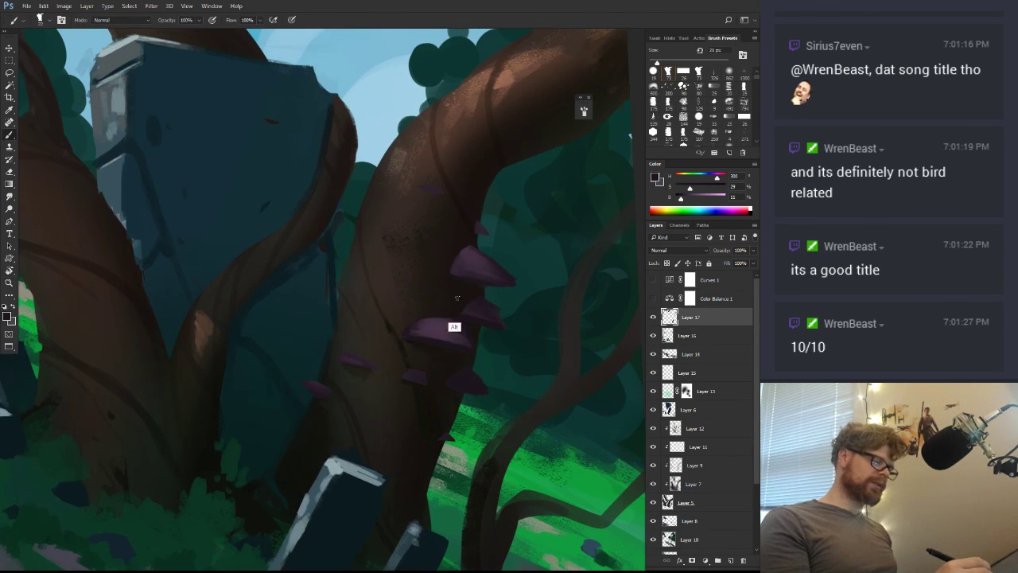
alt+click(476, 225)
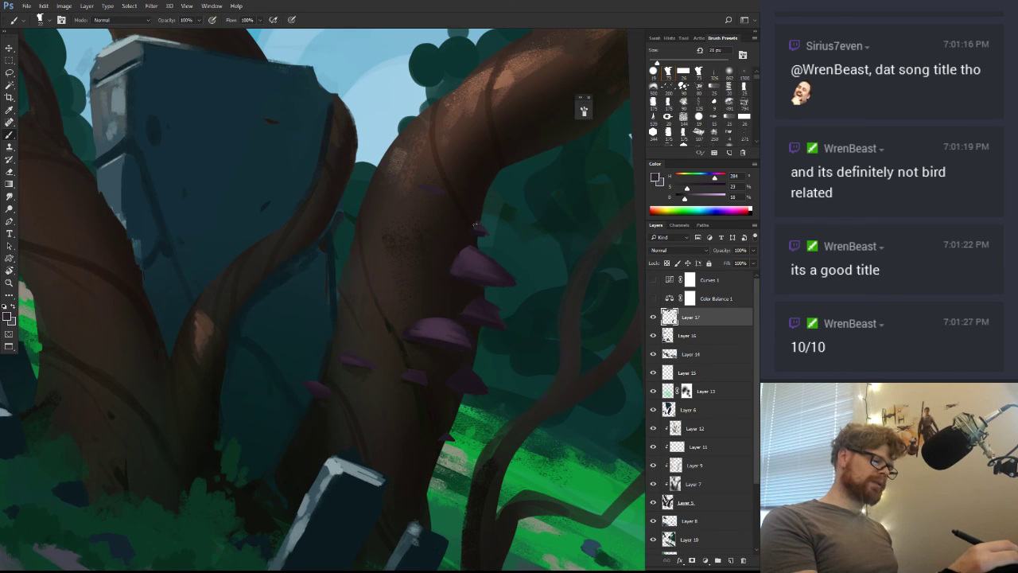
drag(477, 275, 487, 337)
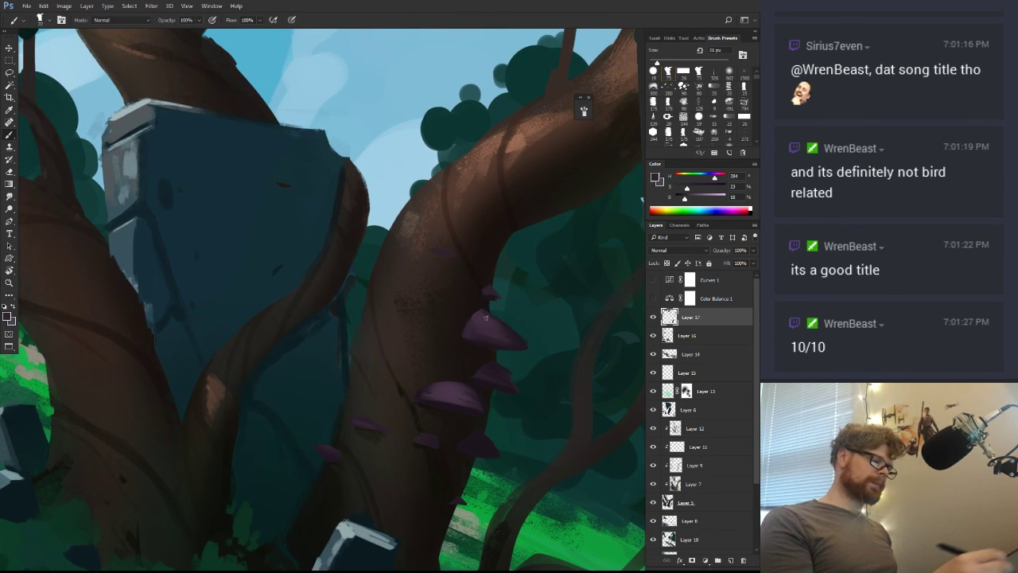
alt+click(482, 365)
drag(433, 253, 447, 255)
alt+click(492, 315)
Paint bright purple highlights on the upper small fungus and the two large caps at hue 300, saturation 29, brightness 56
key(r)
drag(588, 360, 587, 162)
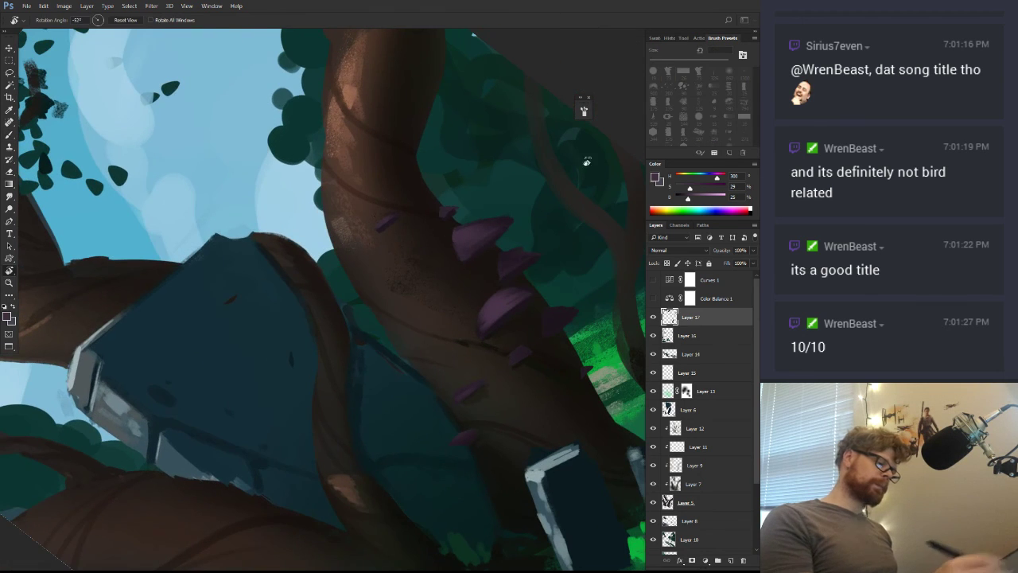
key(b)
alt+click(387, 222)
alt+right_click(387, 221)
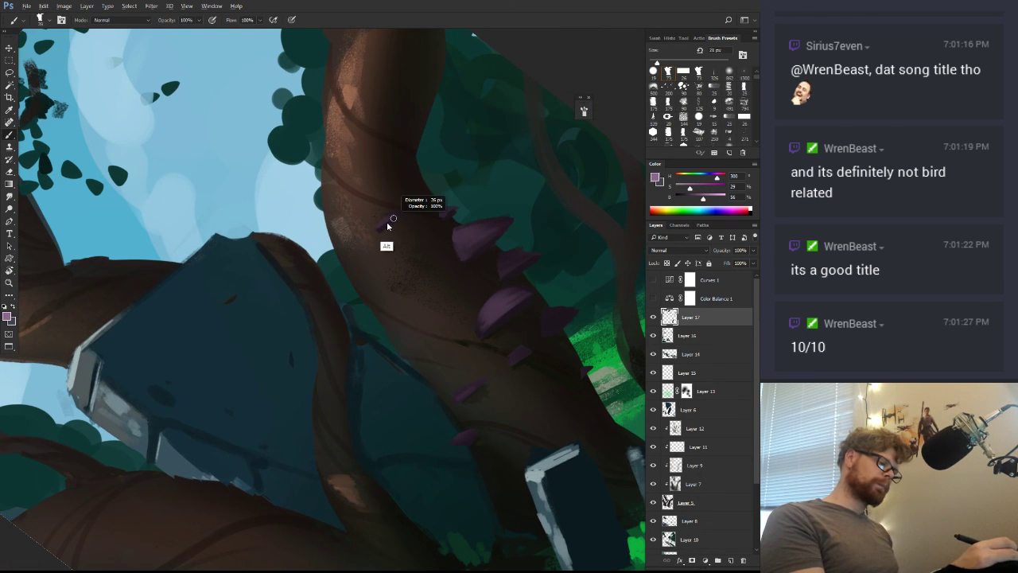
mouse_move(381, 226)
mouse_down()
mouse_move(393, 215)
mouse_move(385, 222)
mouse_up()
alt+right_click(386, 223)
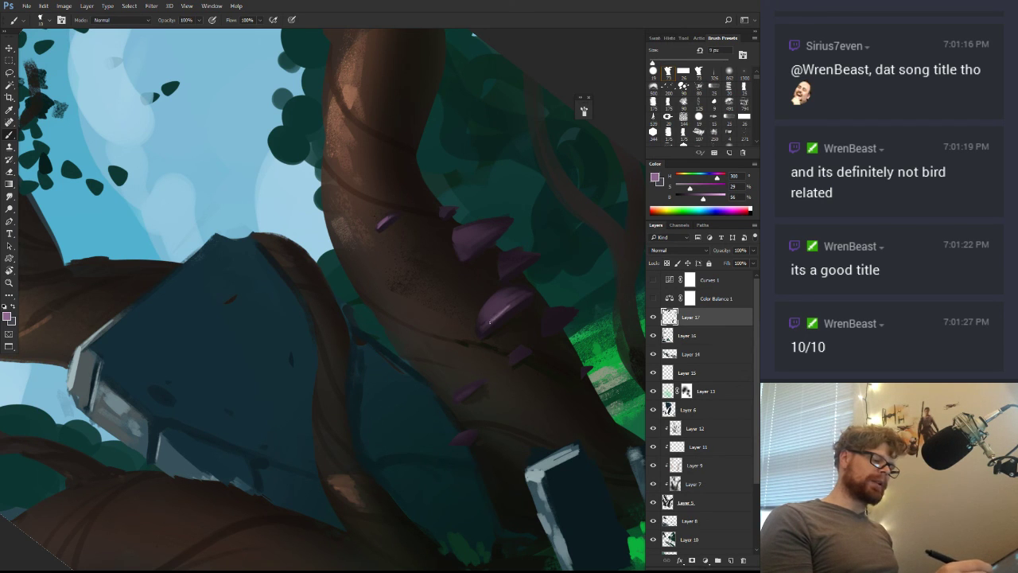
drag(515, 325, 511, 325)
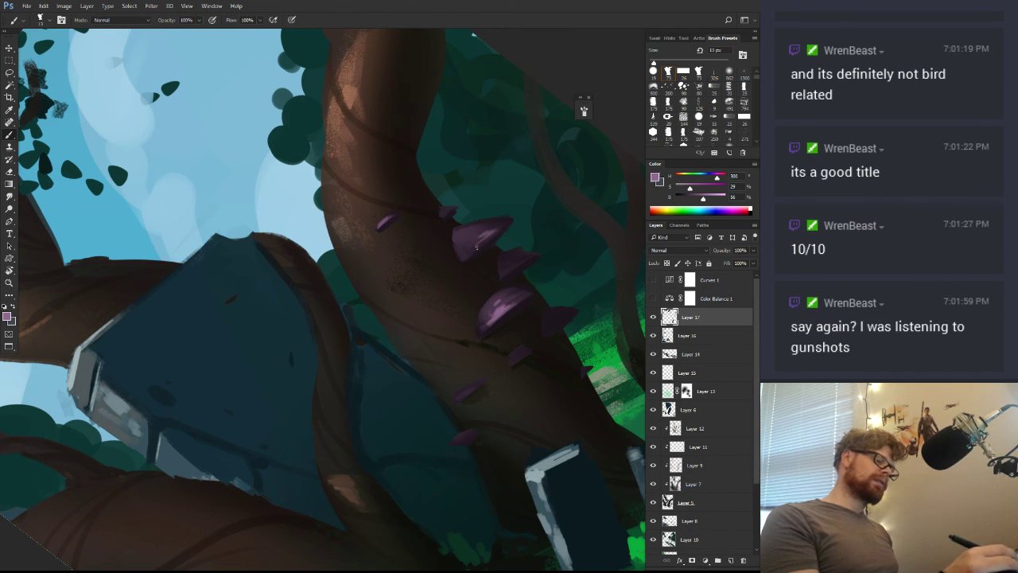
Examine the highlighted fungi against the full painting from a distance and up close
key(z)
drag(517, 286, 453, 340)
key(r)
drag(536, 314, 520, 420)
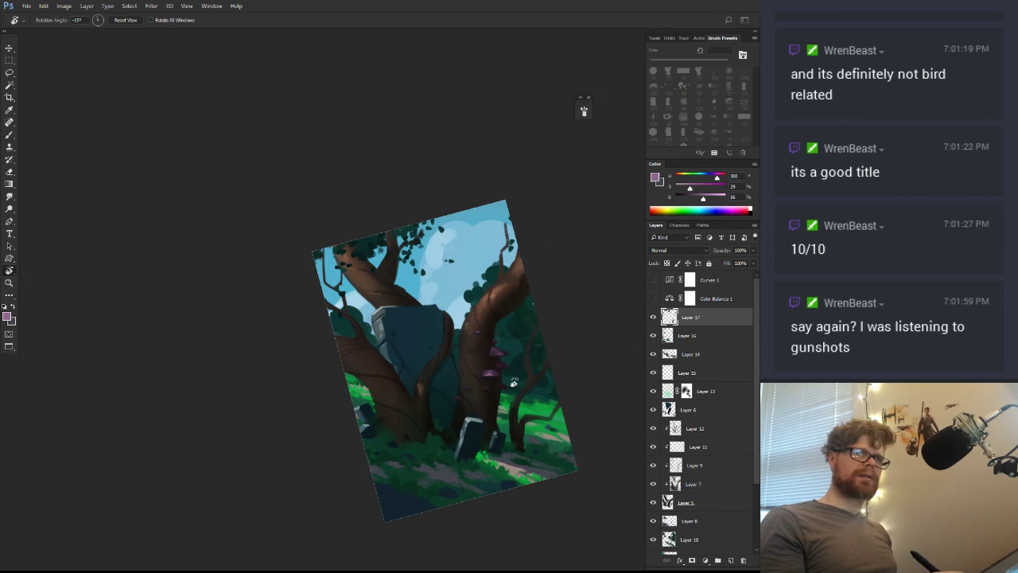
scroll(493, 374, up, 2)
drag(493, 374, 519, 382)
key(z)
mouse_move(459, 345)
mouse_down()
mouse_move(502, 364)
mouse_move(518, 305)
mouse_move(527, 382)
mouse_up()
key(r)
drag(411, 386, 443, 376)
key(z)
drag(380, 404, 420, 409)
key(b)
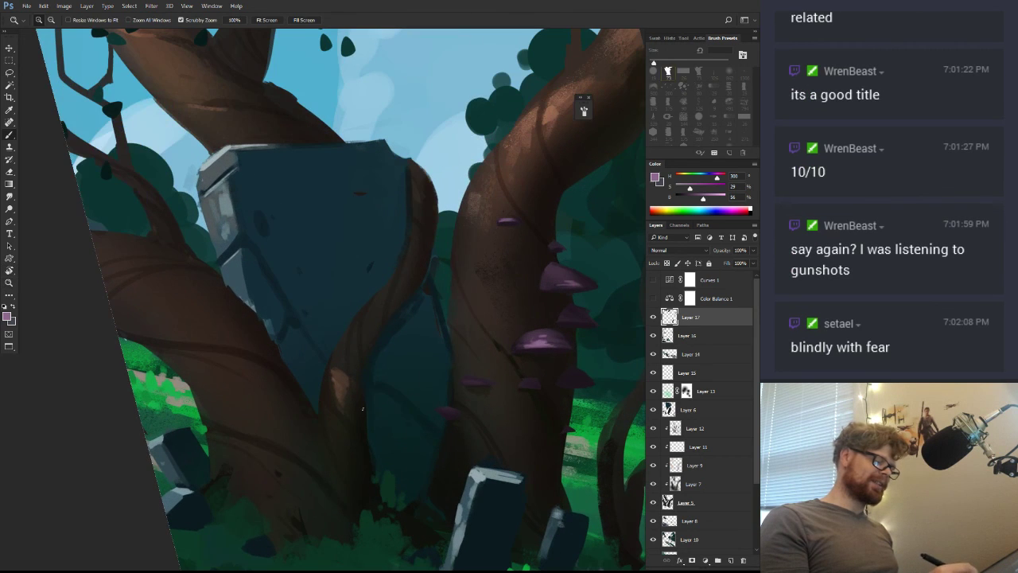
Touch up the dark areas around the slab and fungi with sampled dark teal and dark purple
alt+click(365, 407)
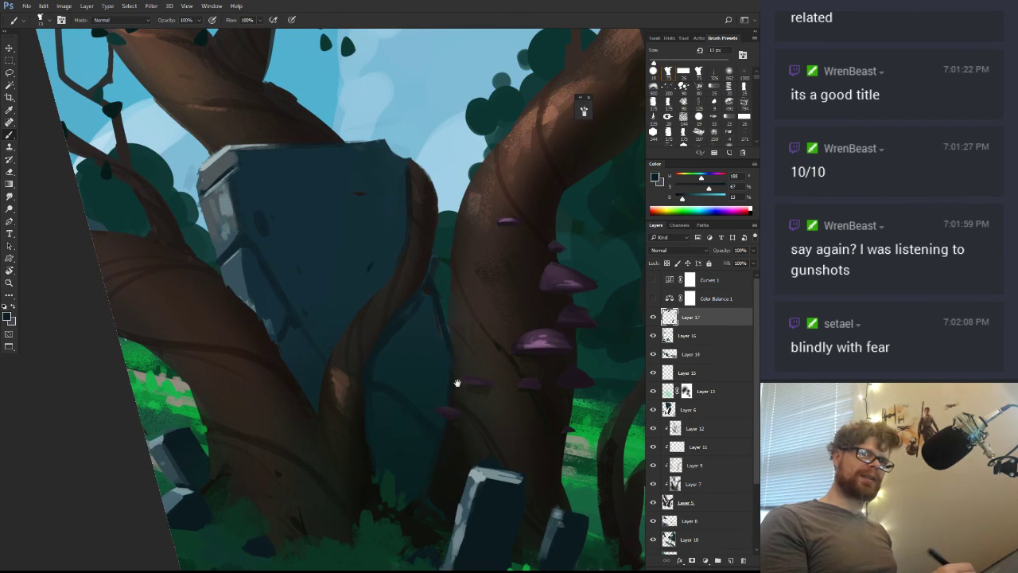
mouse_move(535, 387)
mouse_down()
mouse_move(504, 354)
mouse_move(522, 384)
mouse_move(480, 418)
mouse_move(460, 420)
mouse_up()
key(r)
key(z)
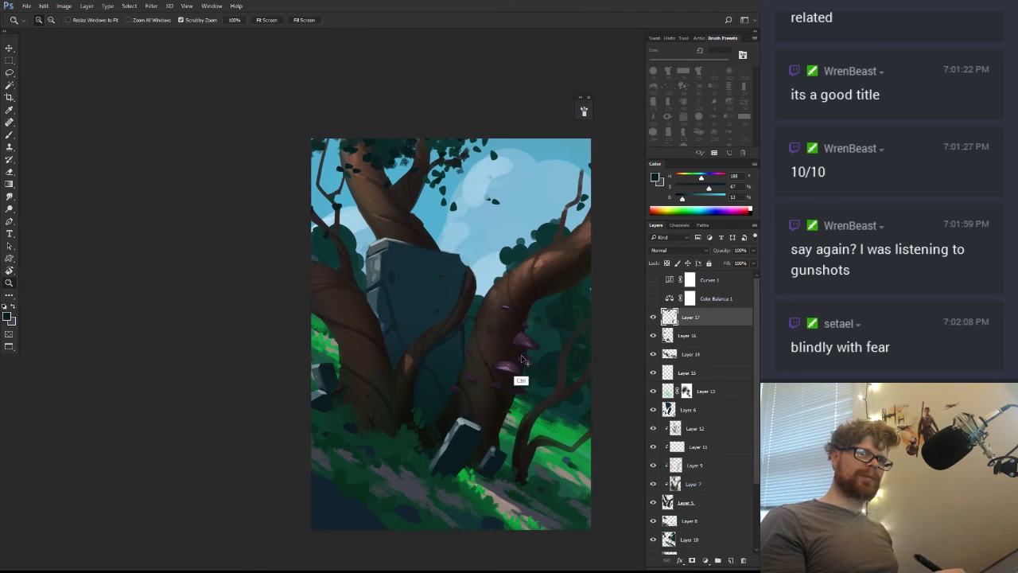
scroll(521, 360, up, 3)
key(b)
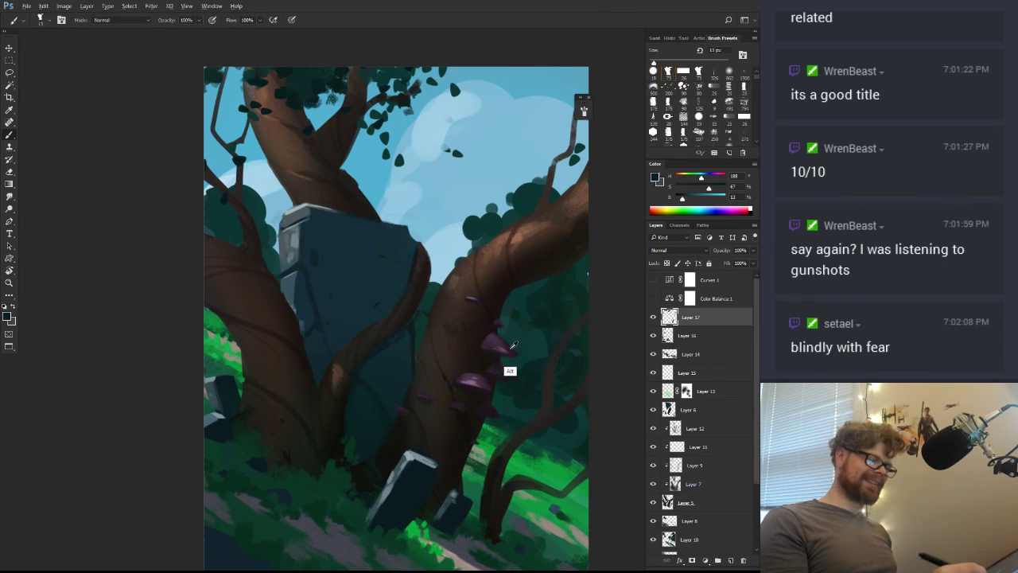
alt+click(476, 385)
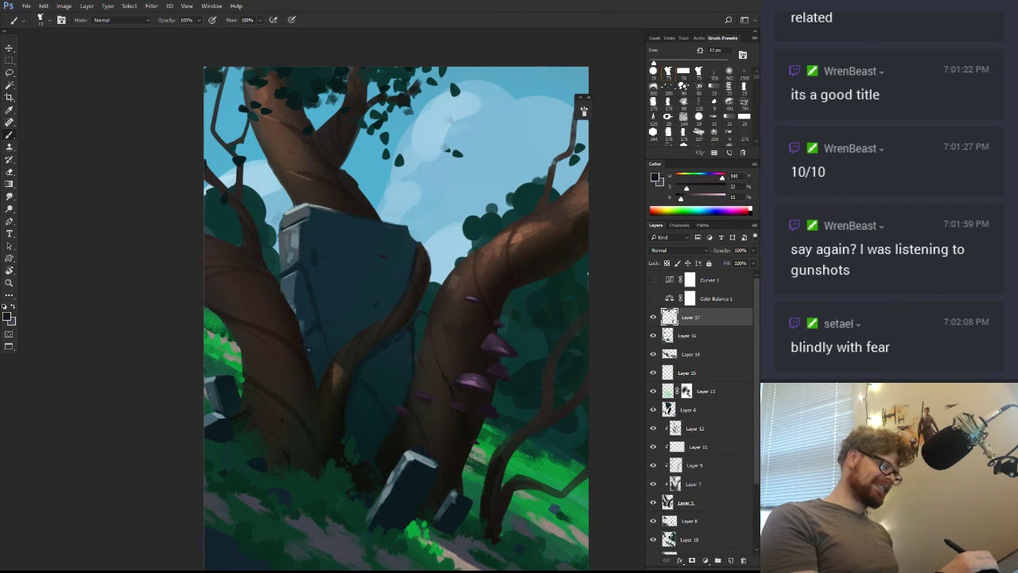
Paint dark foliage at the slab's base between the trunks, using a darkened sampled green at hue 152, saturation 76
alt+click(355, 461)
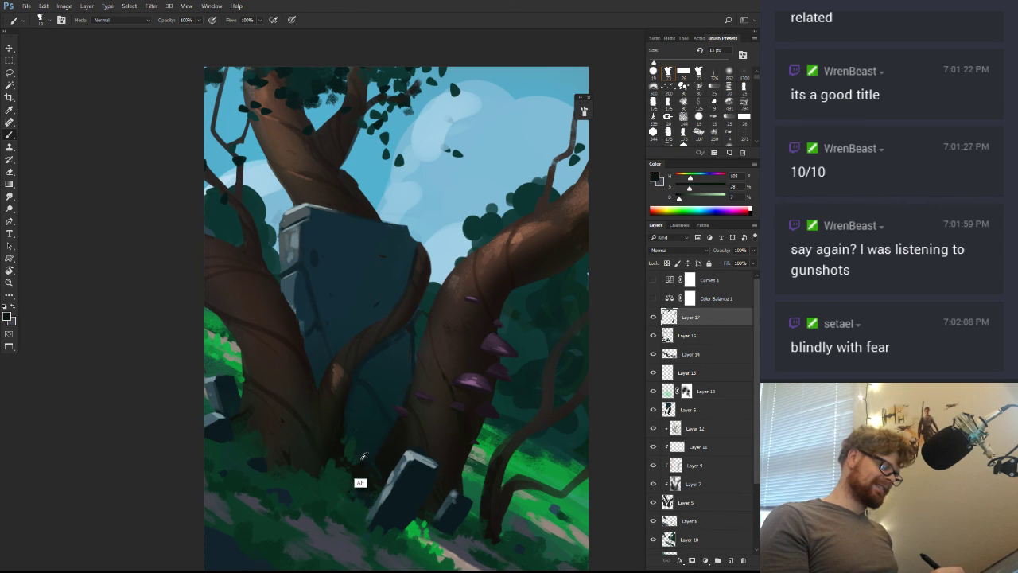
alt+click(353, 441)
drag(684, 199, 682, 200)
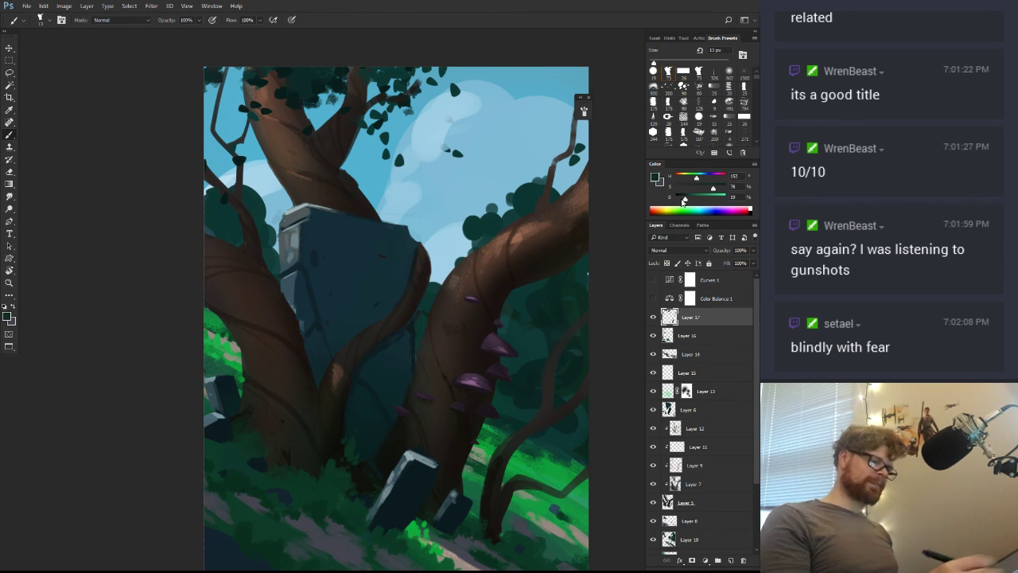
drag(371, 443, 376, 443)
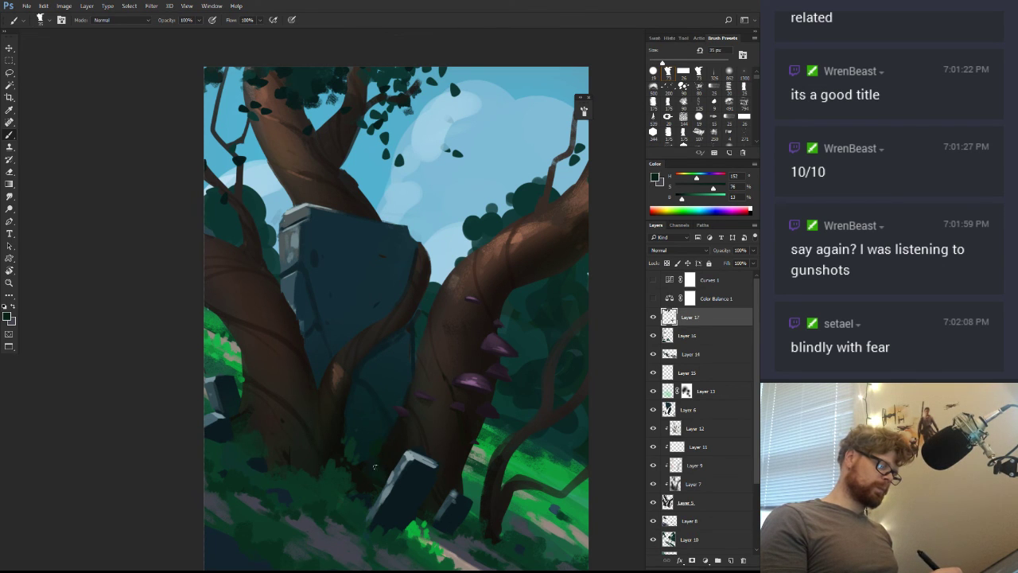
drag(456, 461, 443, 341)
key(r)
key(b)
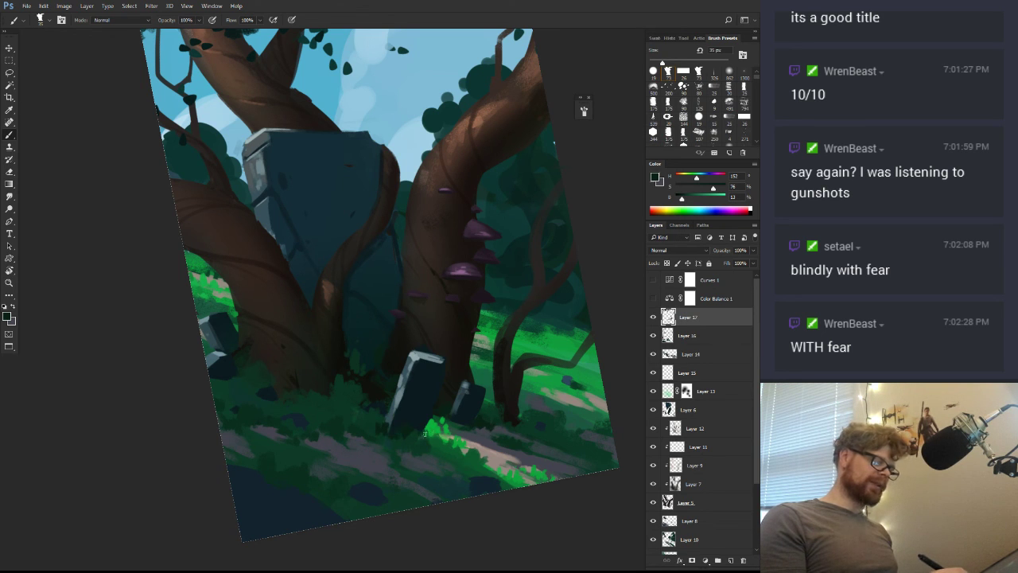
Extend the dark green undergrowth along the foot of the trunks and check it in the full painting
key(r)
drag(322, 374, 348, 388)
key(b)
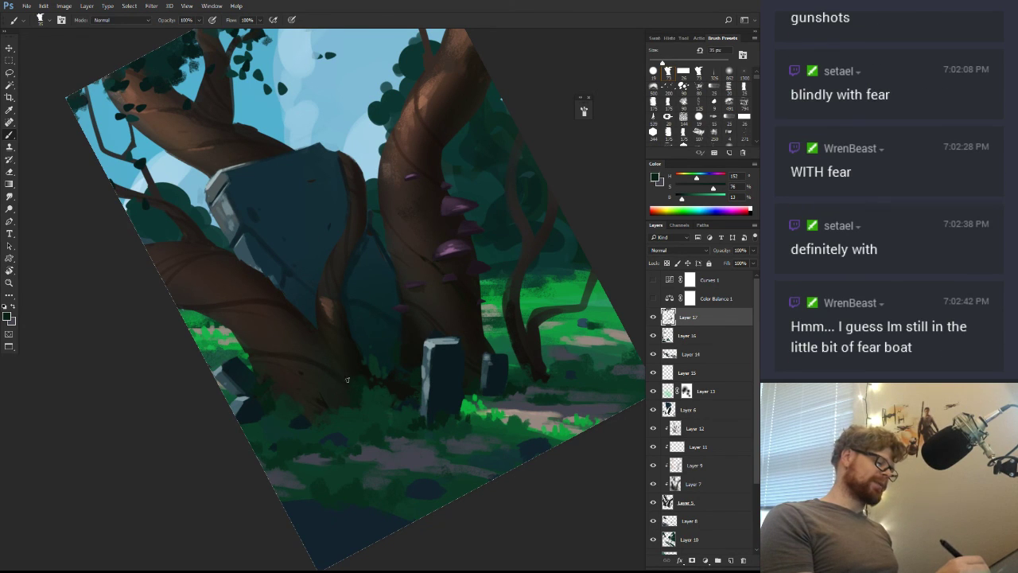
key(z)
drag(432, 372, 388, 432)
key(r)
drag(549, 354, 535, 416)
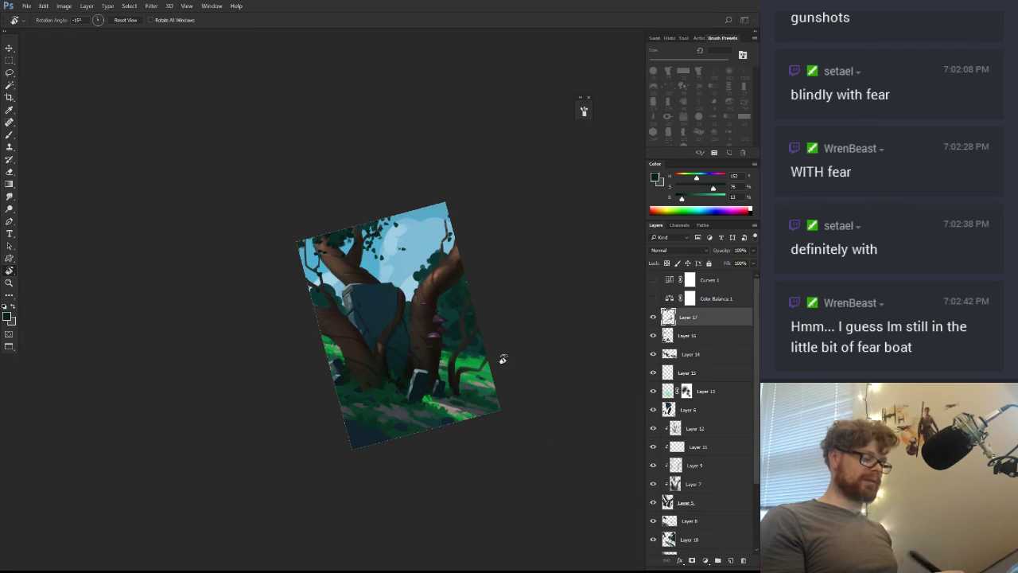
Paint more dark green leaves at the slab's base between the trunks, using sampled green at hue 152, saturation 76, brightness 20
drag(502, 357, 512, 414)
key(z)
drag(370, 385, 404, 375)
key(b)
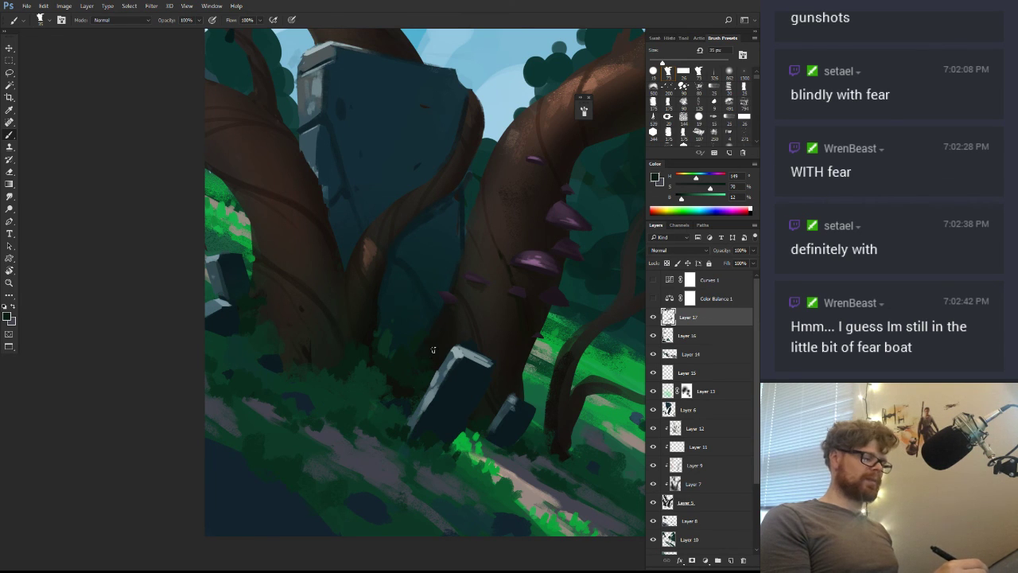
key(r)
drag(432, 338, 411, 365)
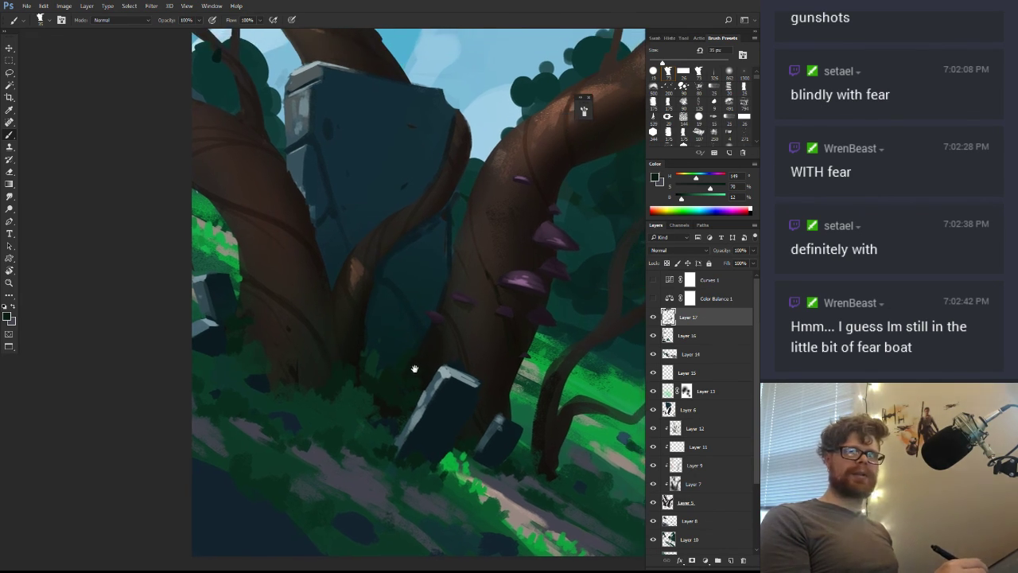
mouse_move(467, 334)
mouse_down()
mouse_move(454, 382)
mouse_move(470, 346)
mouse_up()
key(b)
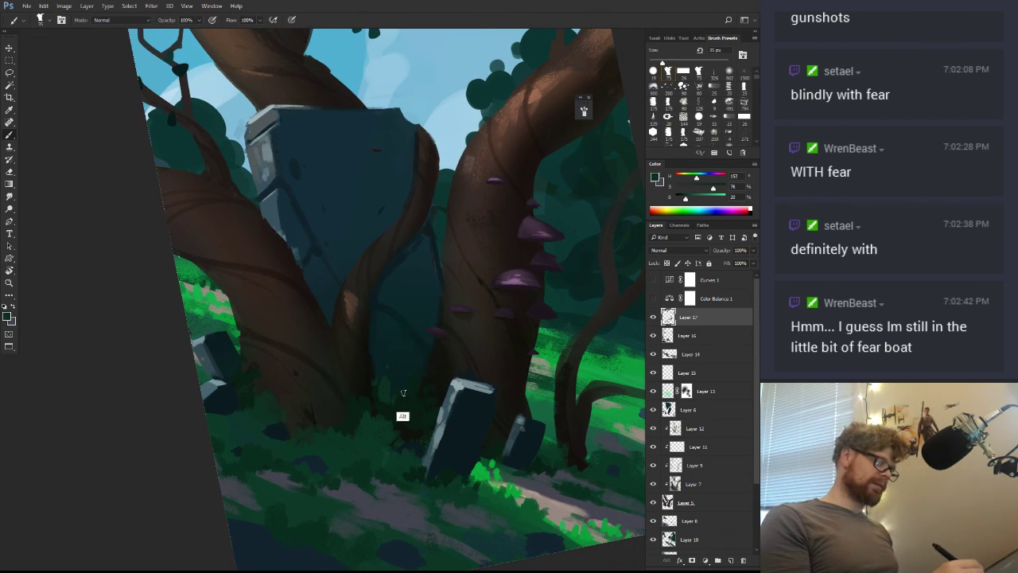
alt+click(427, 358)
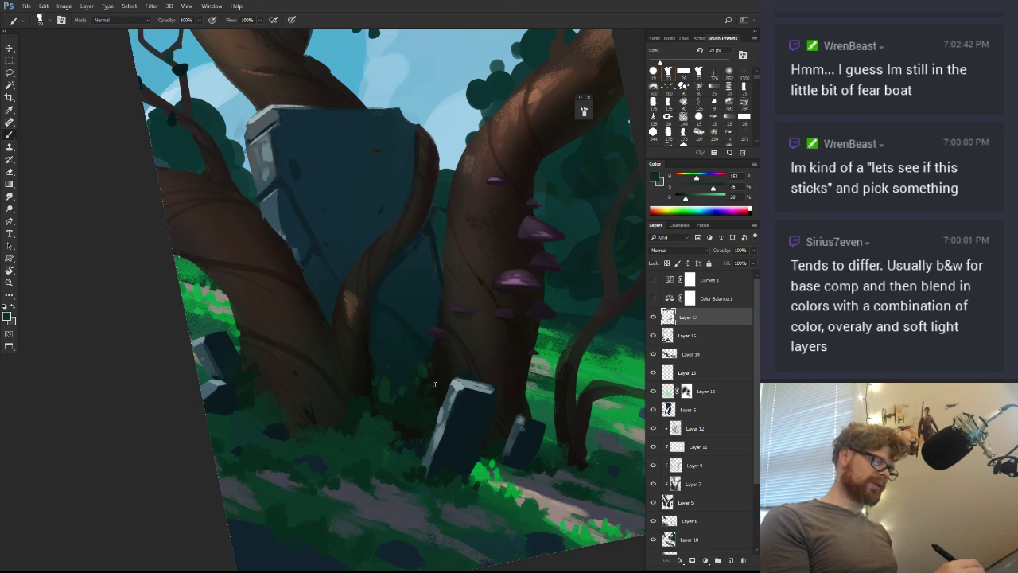
Touch up the dark trunk base beside the smaller stone with a sampled near-black at hue 105, saturation 31, brightness 10
alt+click(532, 408)
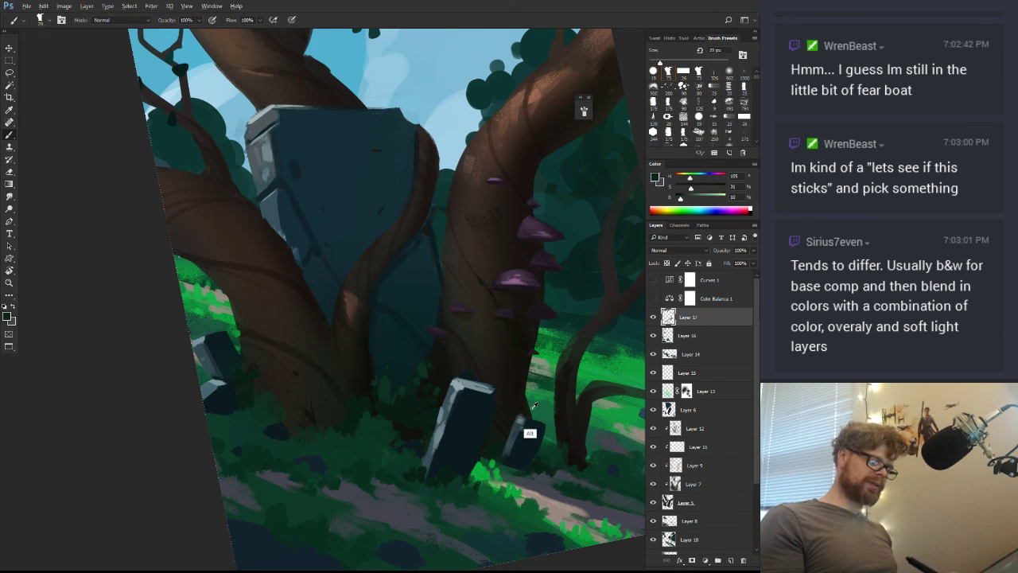
alt+right_click(534, 407)
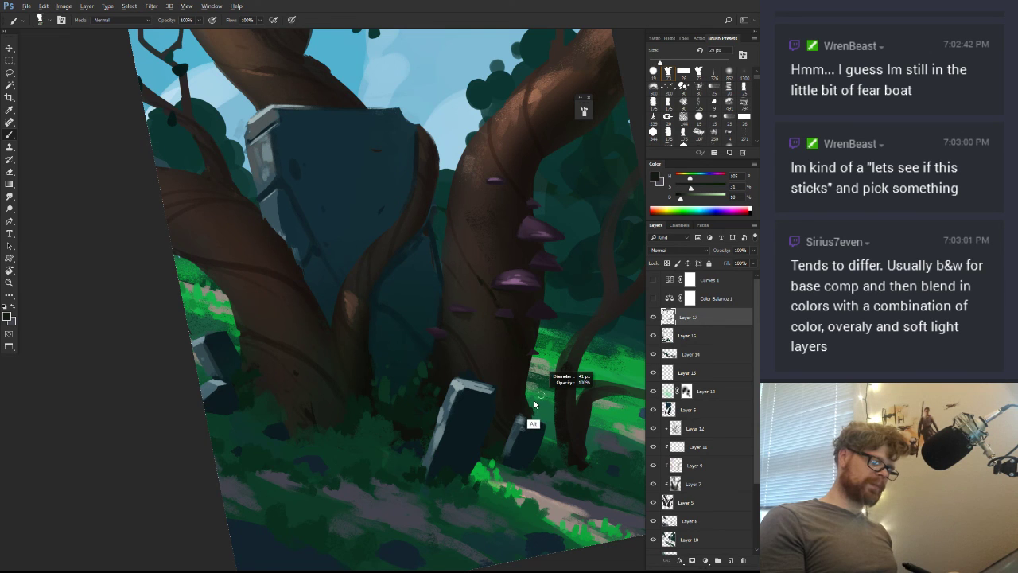
mouse_move(533, 404)
mouse_down()
mouse_move(472, 399)
mouse_move(467, 380)
mouse_move(503, 415)
mouse_move(510, 372)
mouse_move(555, 298)
mouse_move(525, 208)
mouse_up()
key(r)
key(b)
Dab sampled bright green at hue 138 onto the sunlit grass beside the path and check it against the full painting
alt+click(573, 307)
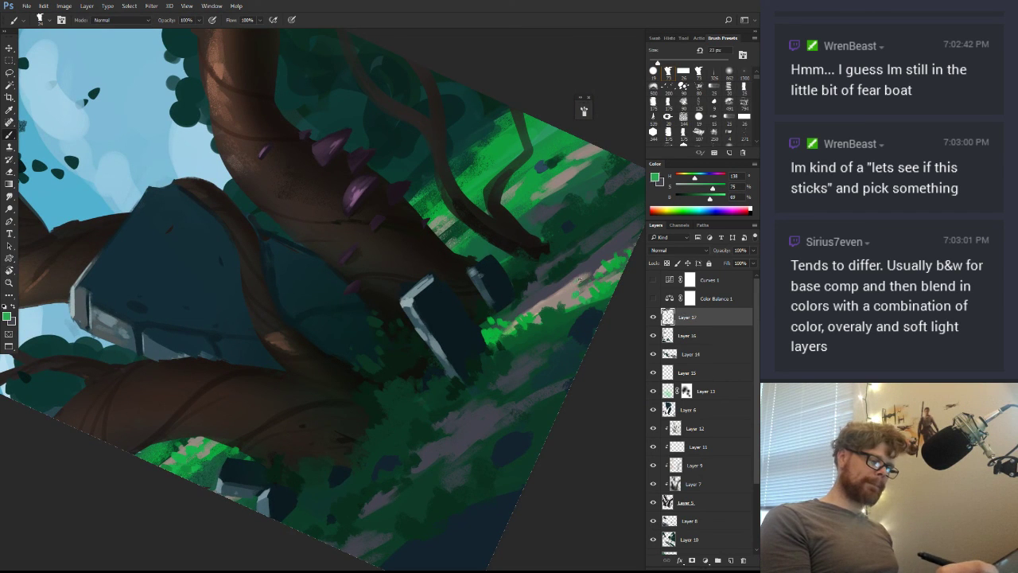
drag(620, 244, 626, 239)
key(z)
drag(561, 321, 482, 385)
key(r)
mouse_move(557, 354)
mouse_down()
mouse_move(561, 421)
mouse_move(409, 474)
mouse_move(462, 465)
mouse_move(374, 505)
mouse_up()
key(z)
key(r)
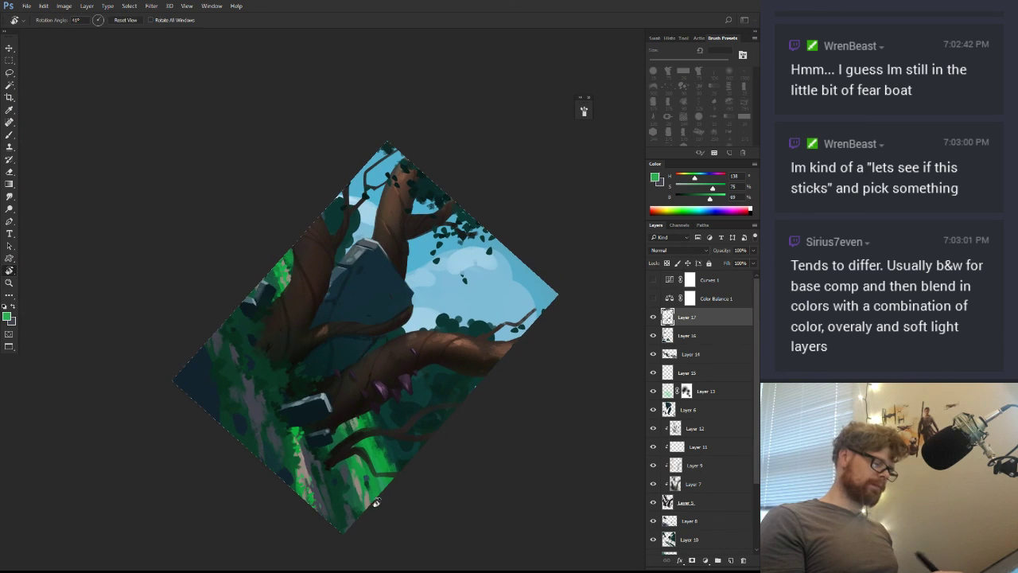
Refine the light patches on the forest floor with sampled mid greens and the path's warm grey
key(b)
alt+click(293, 425)
mouse_move(249, 337)
mouse_down()
mouse_move(261, 330)
mouse_move(252, 368)
mouse_move(455, 424)
mouse_move(475, 403)
mouse_up()
key(r)
key(b)
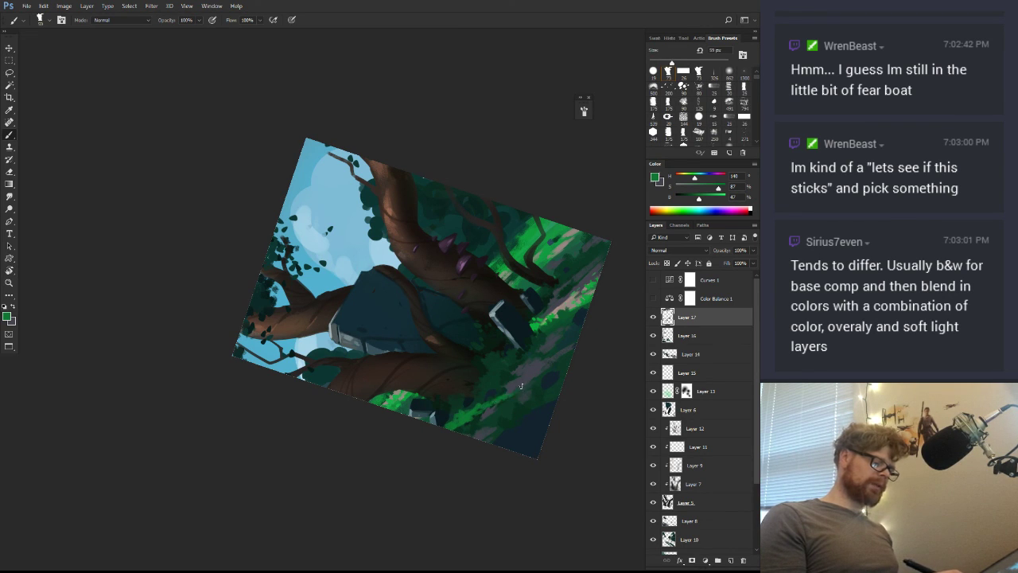
alt+click(562, 307)
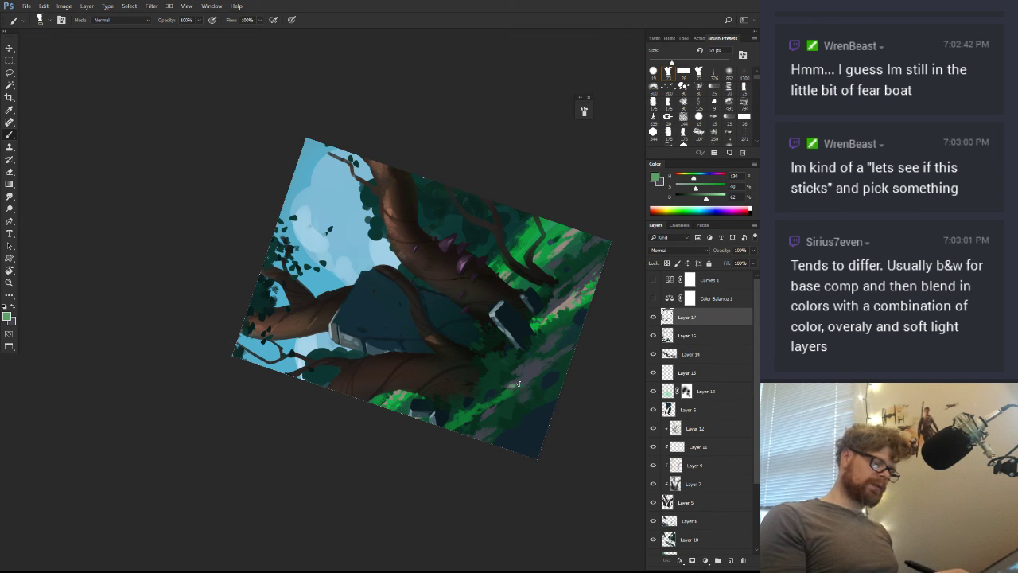
alt+click(564, 314)
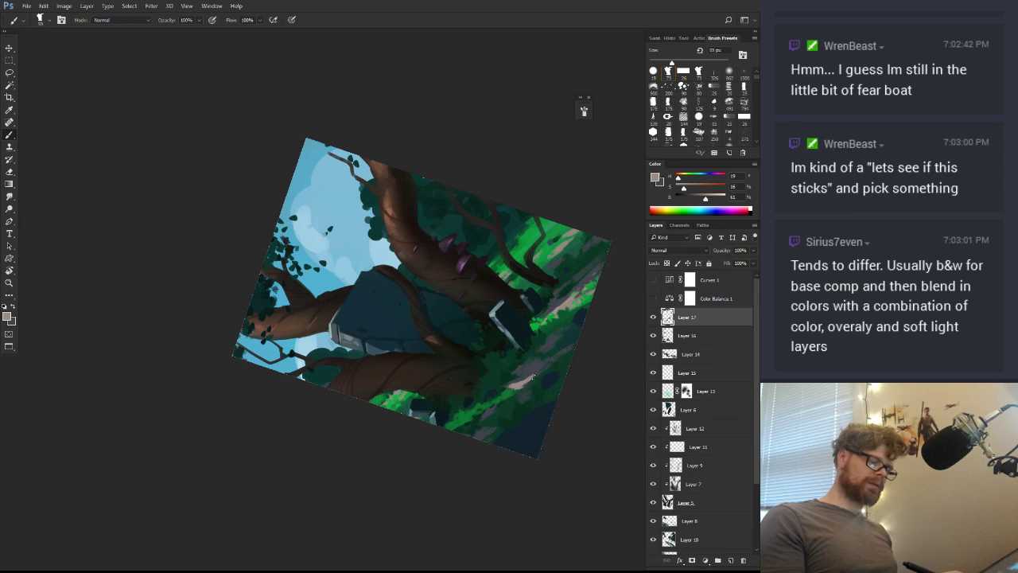
Examine the updated ground highlights in the upright full painting from a distance and up close
key(z)
drag(593, 342, 533, 350)
key(r)
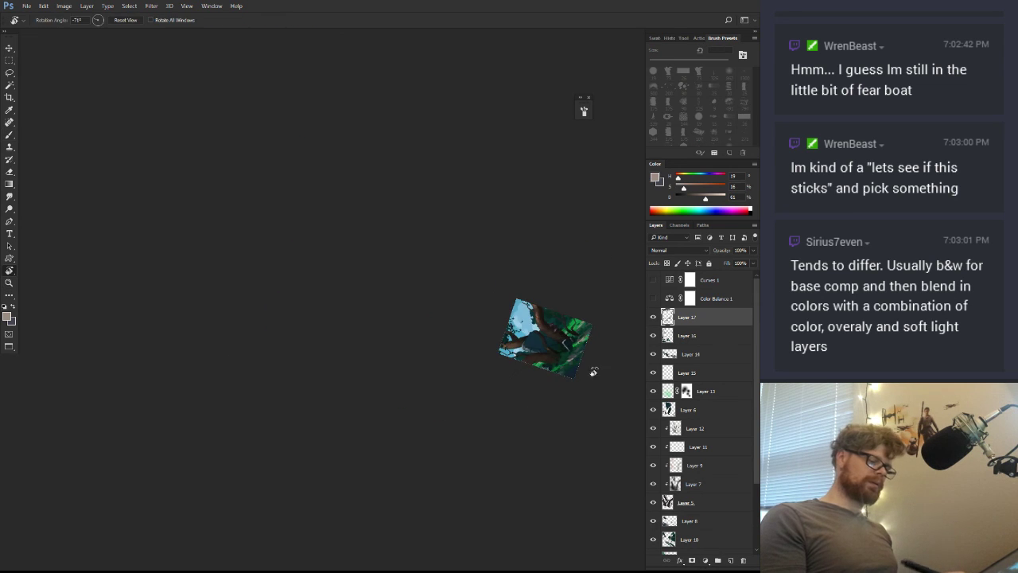
drag(593, 371, 447, 511)
mouse_move(523, 501)
mouse_down()
mouse_move(494, 430)
mouse_move(505, 510)
mouse_up()
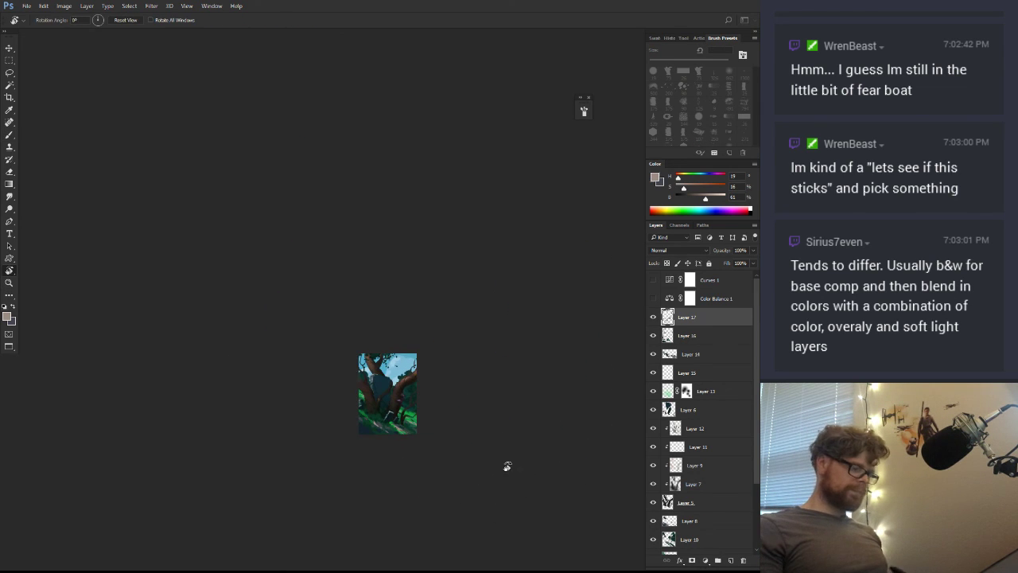
key(z)
mouse_move(387, 437)
mouse_down()
mouse_move(439, 458)
mouse_move(533, 432)
mouse_move(446, 504)
mouse_up()
key(r)
key(z)
mouse_move(419, 412)
mouse_down()
mouse_move(455, 410)
mouse_move(467, 457)
mouse_move(486, 448)
mouse_up()
click(455, 410)
On a new layer, paint a dark circle with angled branching lines on the slab's face, using darkened blue at hue 197, saturation 61
click(731, 561)
alt+click(471, 466)
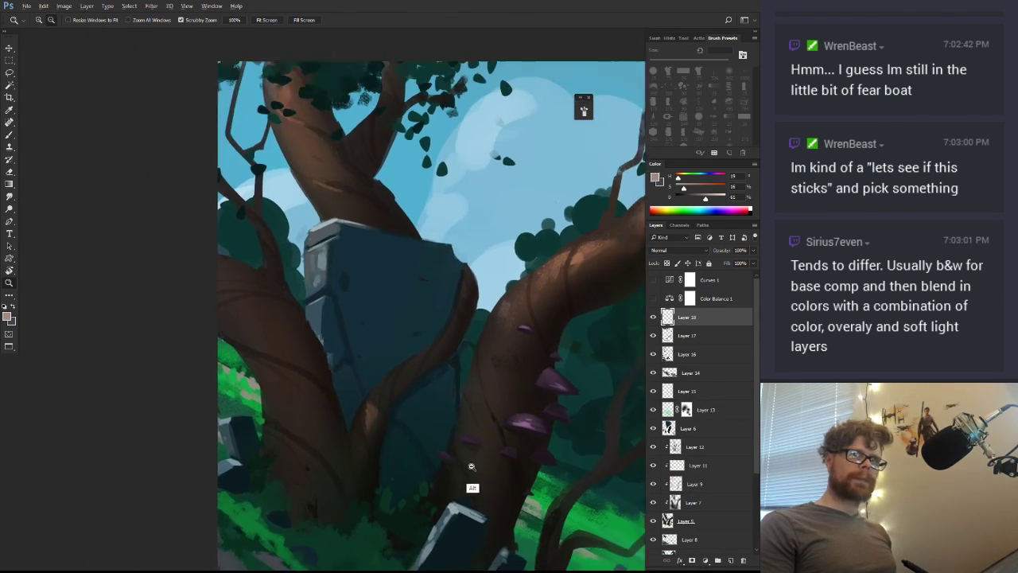
scroll(472, 467, down, 2)
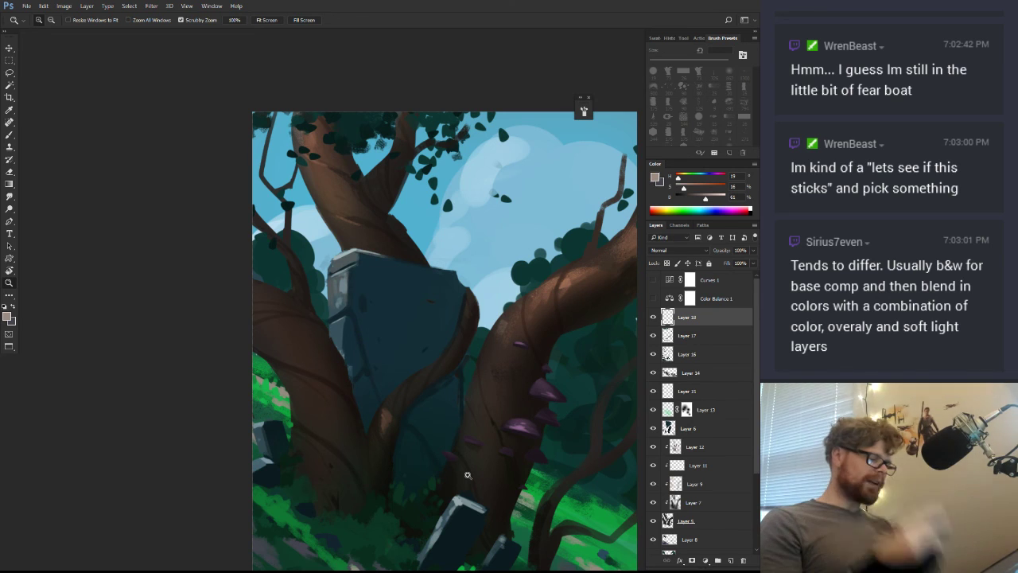
key(b)
alt+click(402, 323)
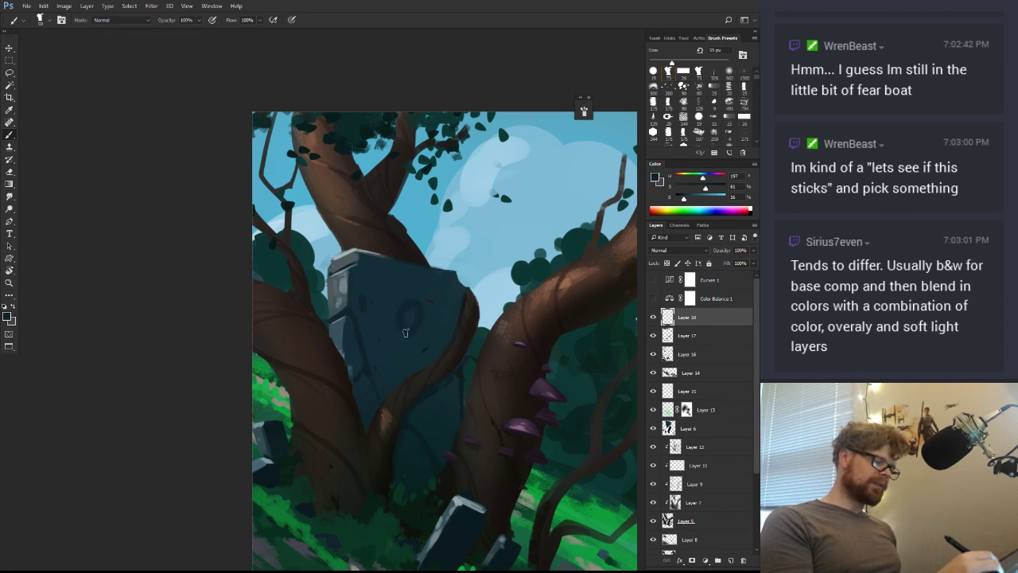
alt+right_click(422, 332)
drag(413, 342, 407, 348)
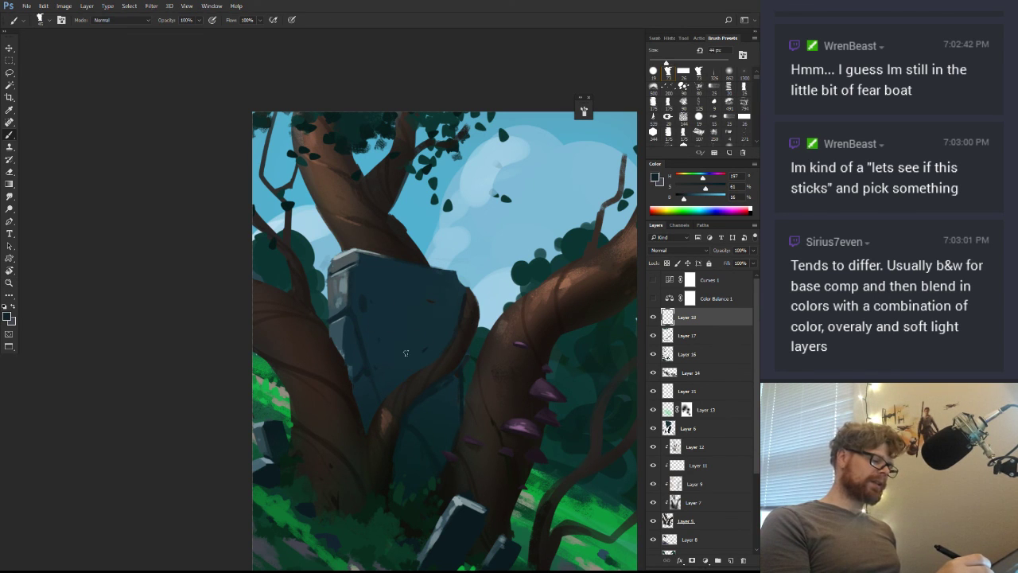
click(682, 199)
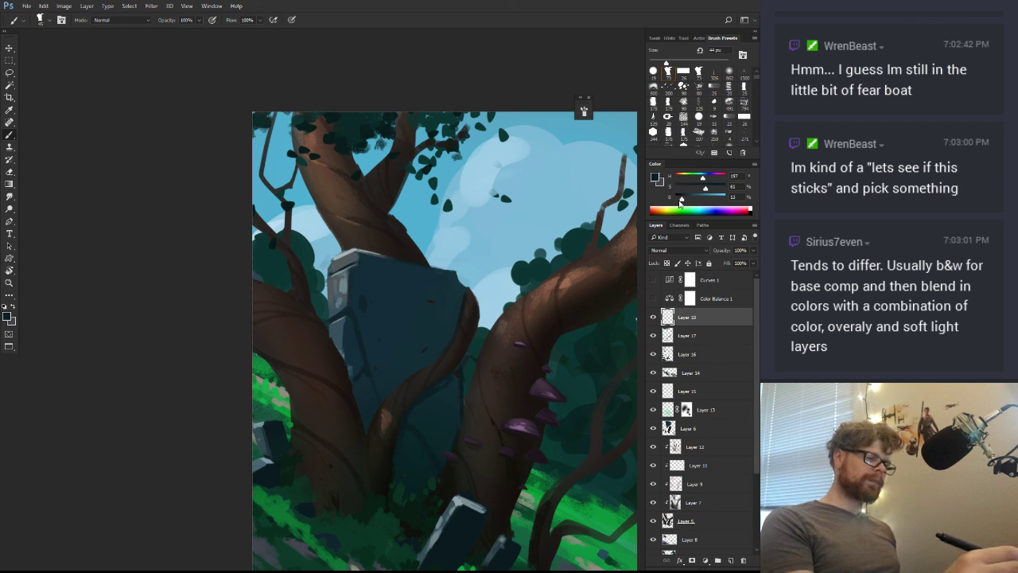
drag(432, 341, 427, 366)
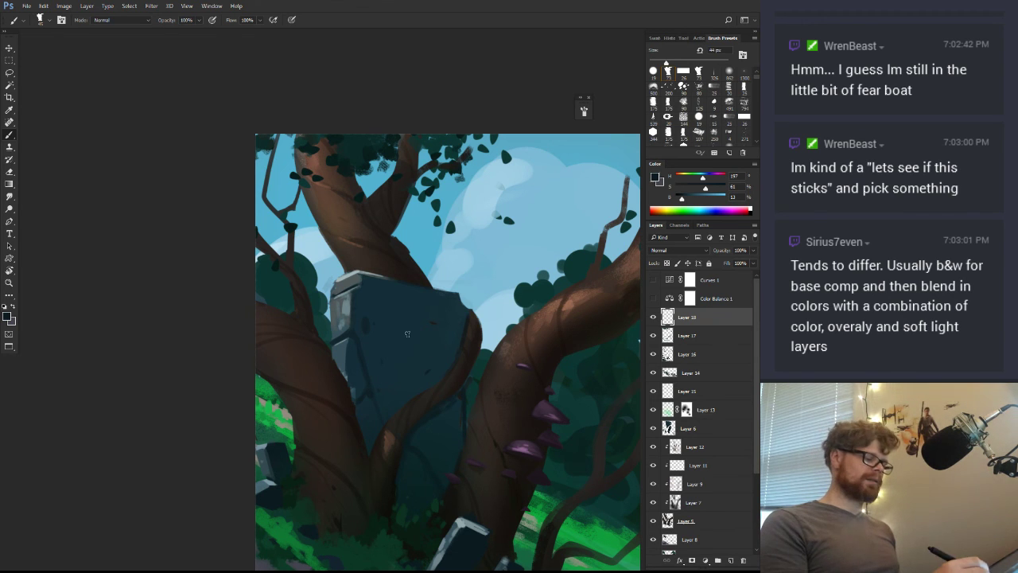
drag(411, 349, 414, 356)
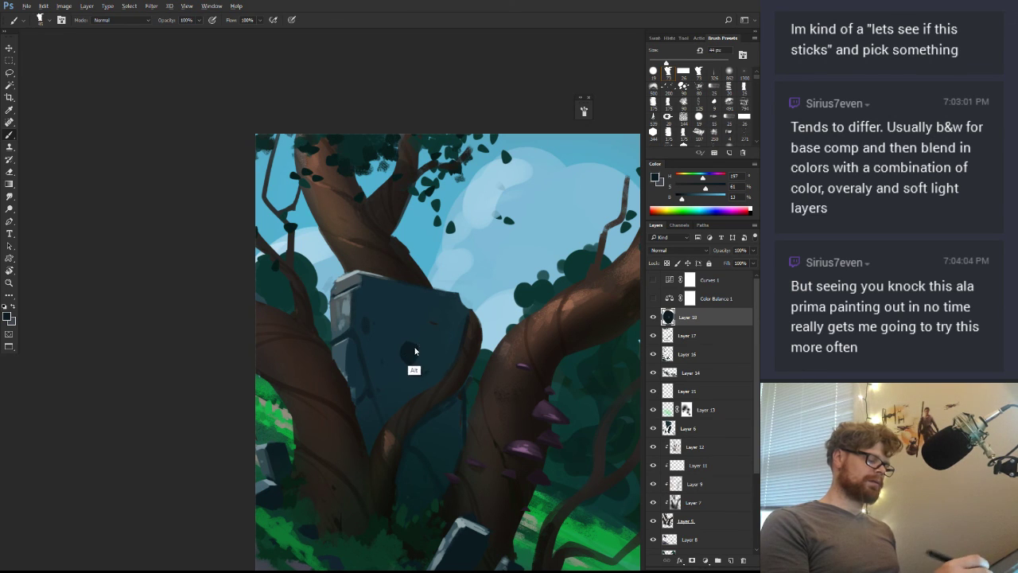
drag(416, 351, 412, 352)
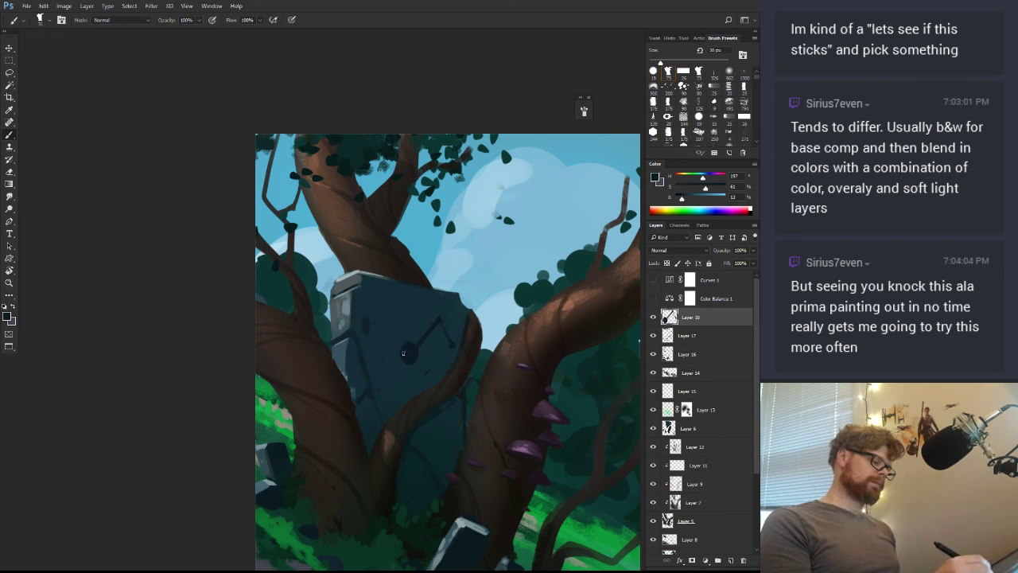
drag(406, 349, 376, 340)
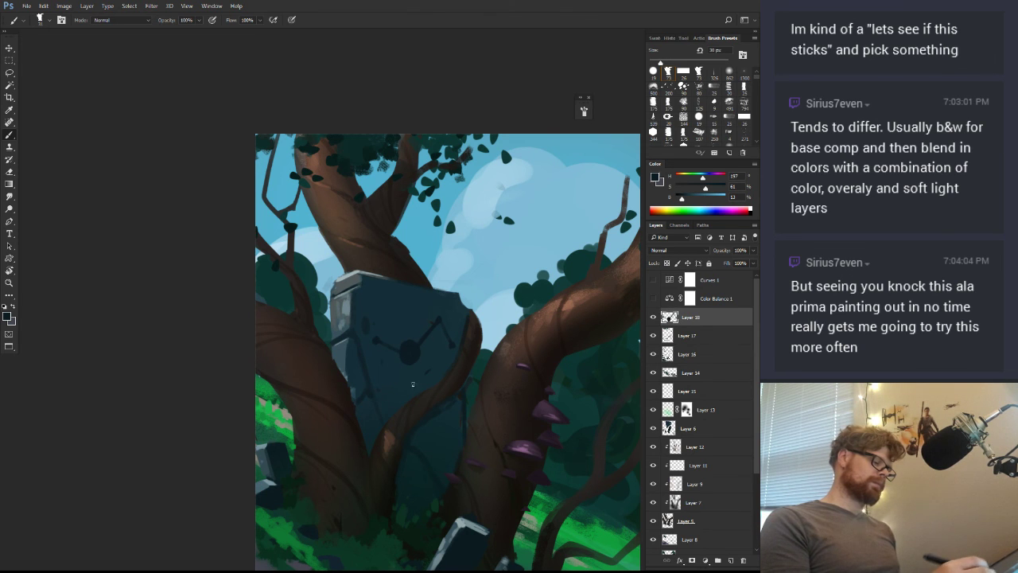
Paint a similar line marking on the leaning stone below with a 21 px brush, darkening the blue to brightness 9
drag(441, 364, 427, 210)
drag(454, 389, 451, 396)
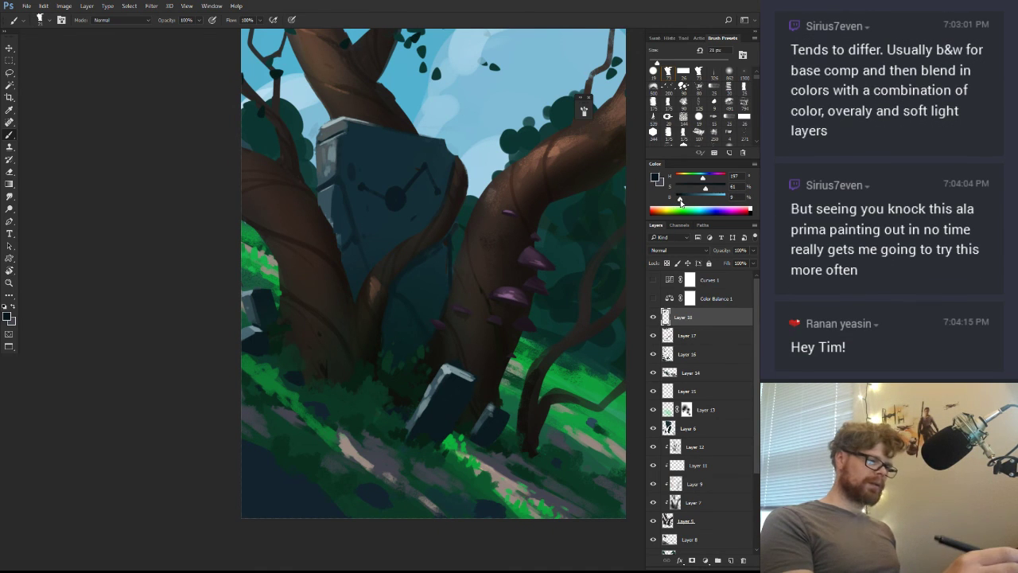
drag(682, 198, 680, 199)
drag(491, 370, 485, 374)
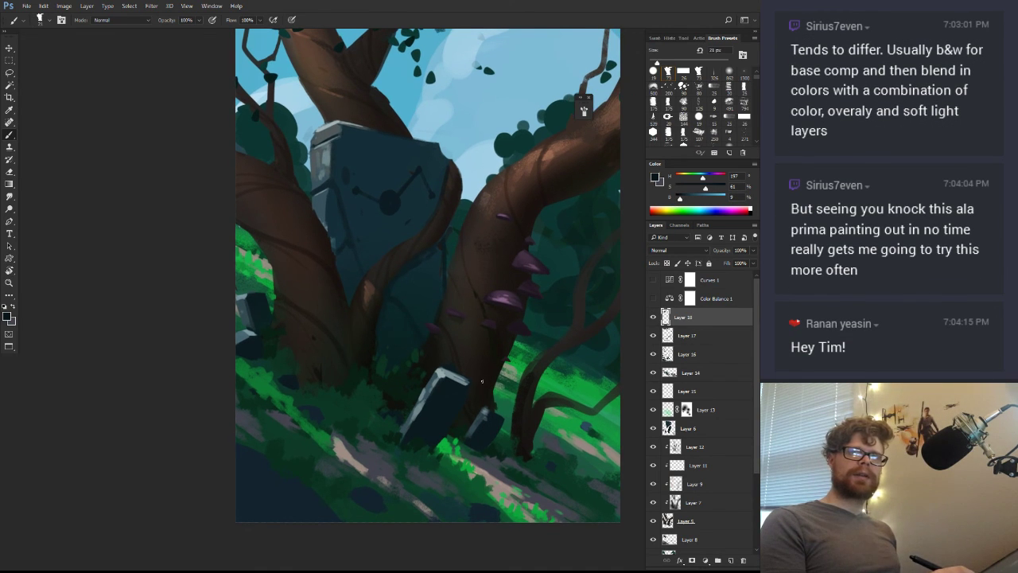
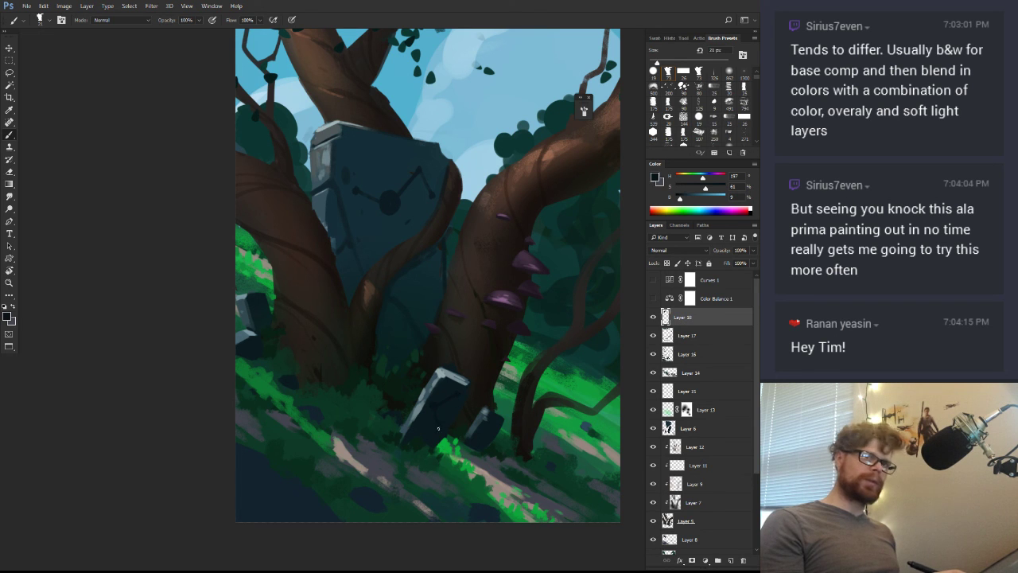
Add matching dark line markings to the smaller stones beside the trunks
key(r)
drag(513, 402, 542, 352)
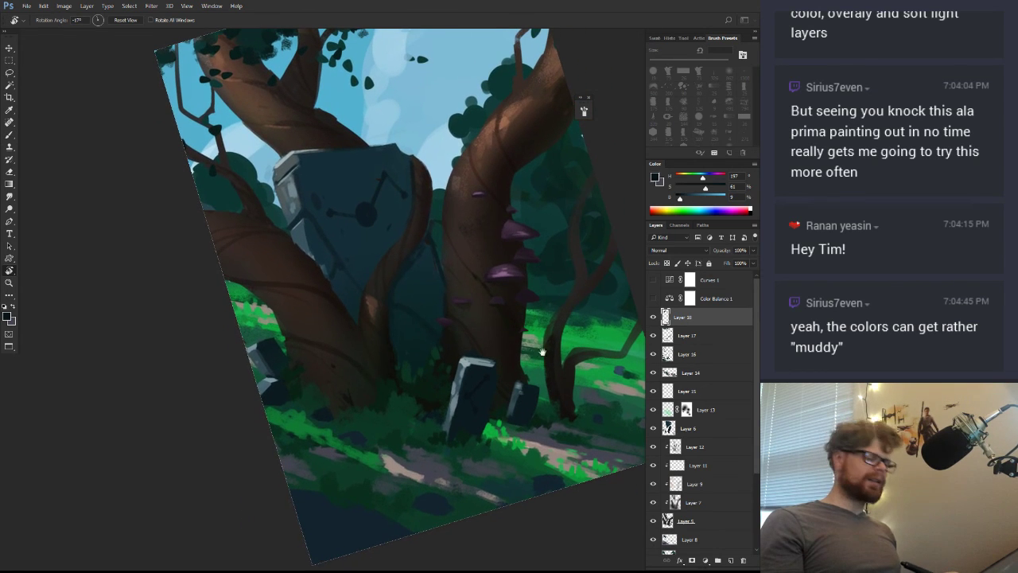
key(b)
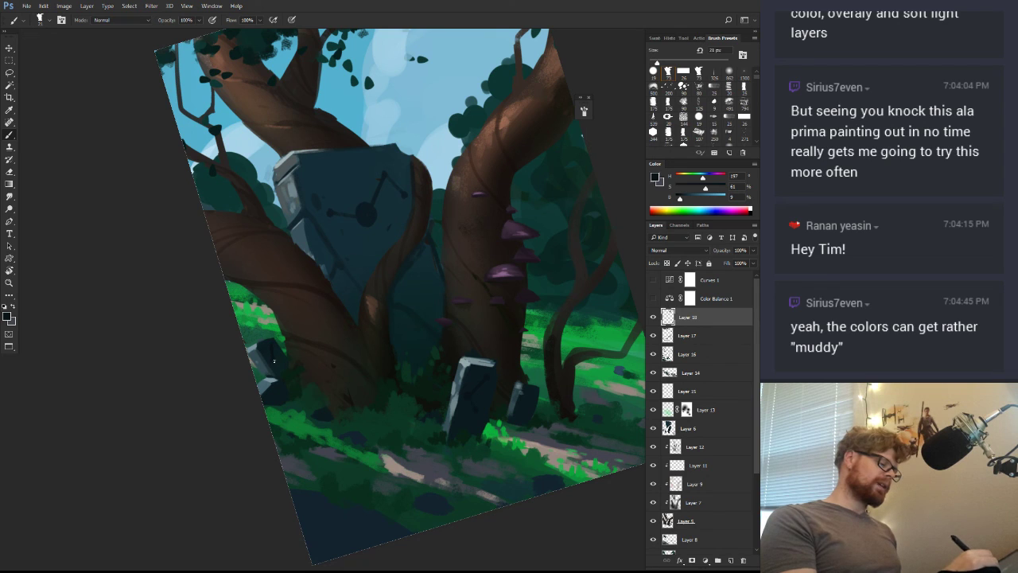
key(z)
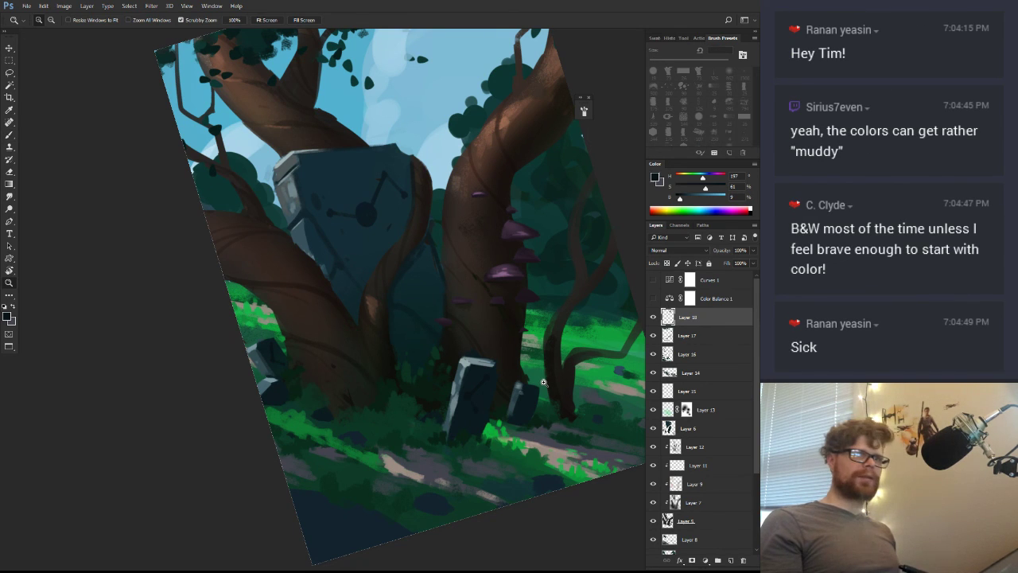
key(alt)
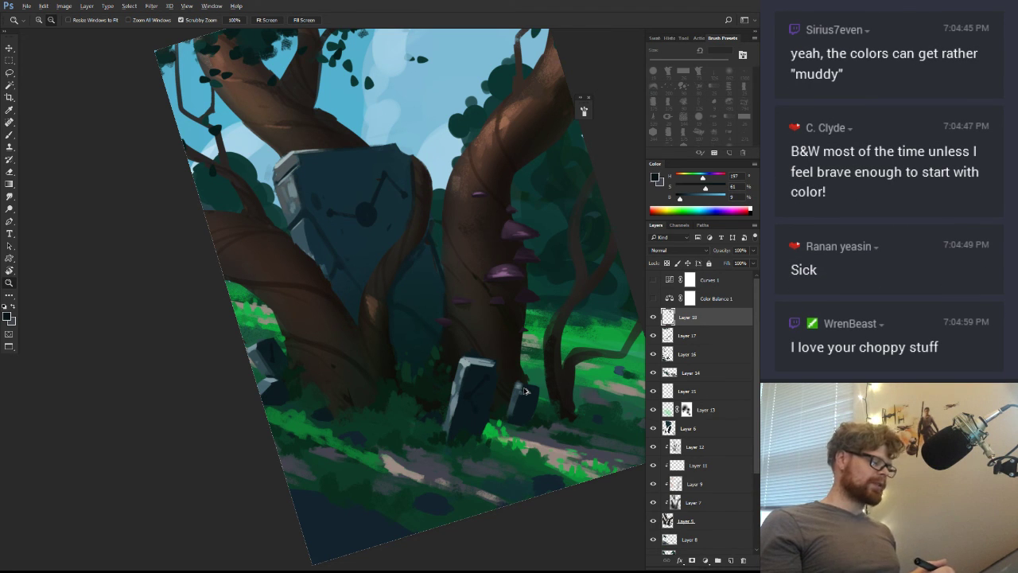
key(b)
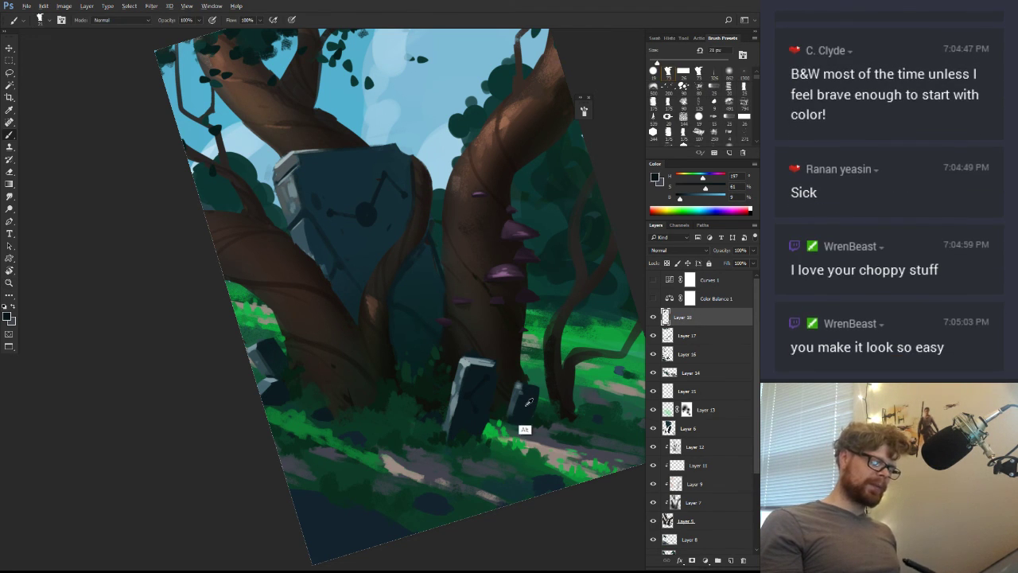
mouse_move(525, 405)
mouse_down()
mouse_move(554, 389)
mouse_move(534, 402)
mouse_up()
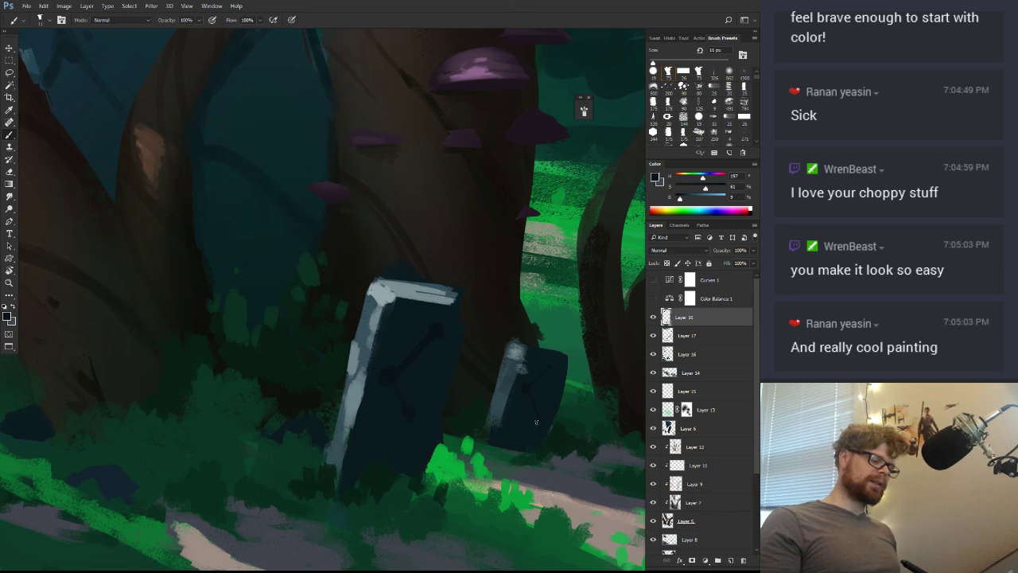
Add a gradient map adjustment over the painting and apply the Violet, Orange preset
key(ctrl+space)
drag(545, 416, 470, 484)
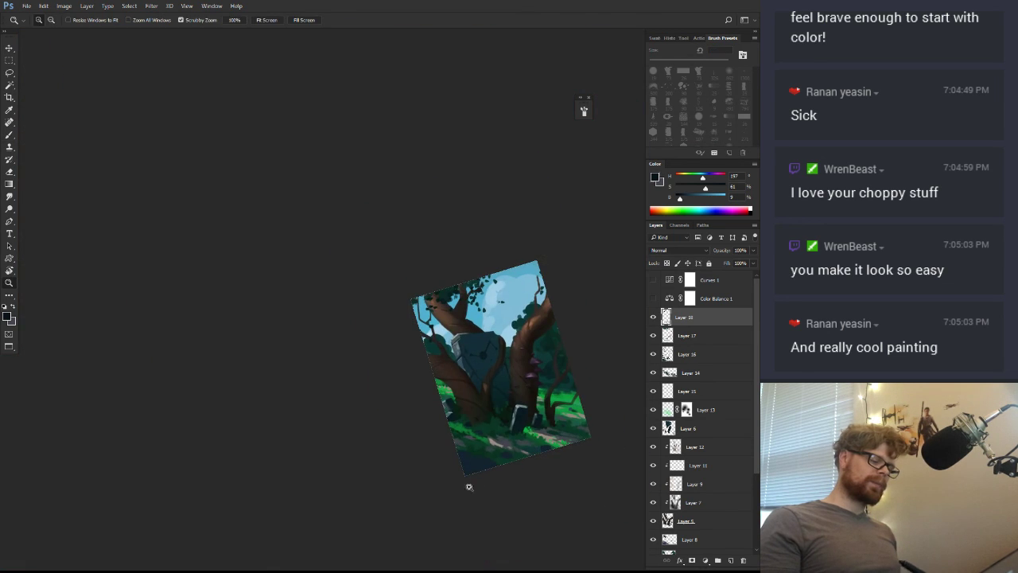
key(r)
drag(605, 402, 571, 498)
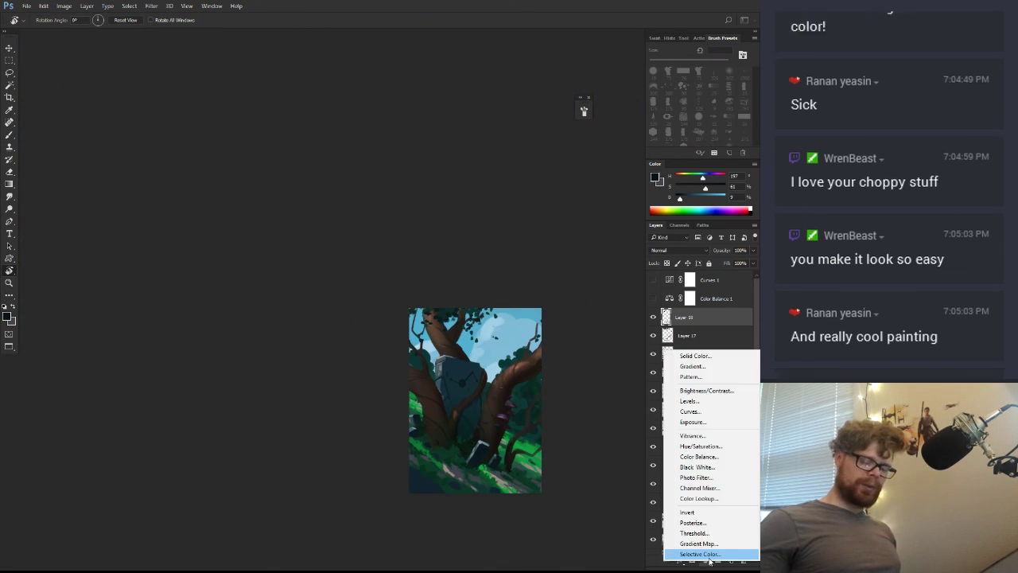
click(705, 560)
click(717, 543)
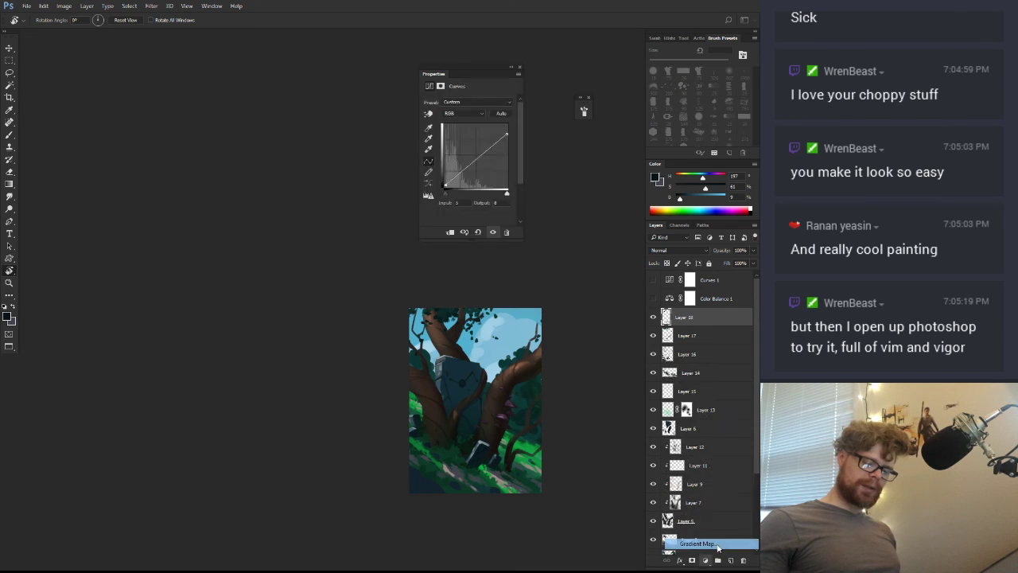
click(509, 104)
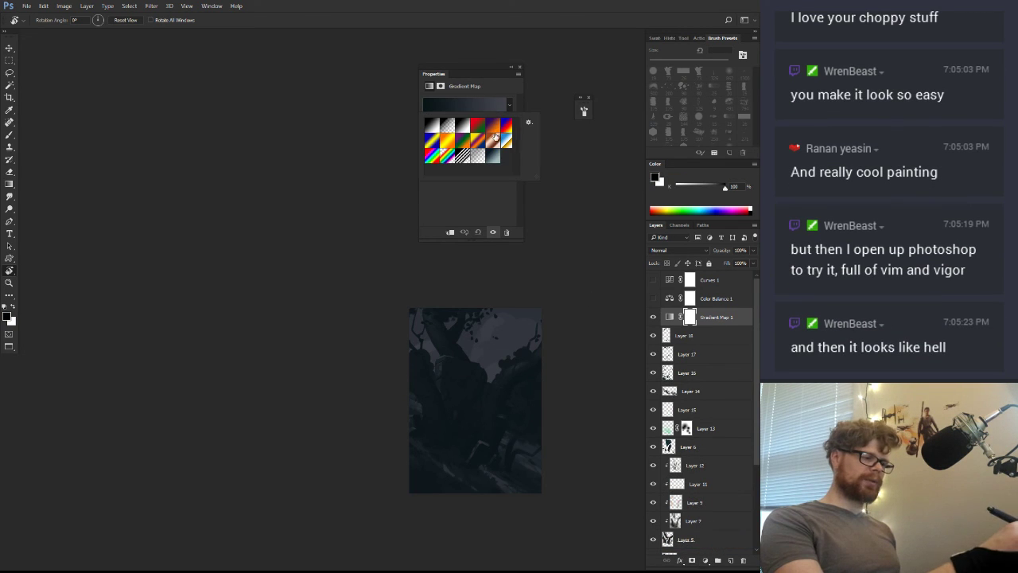
click(471, 141)
click(477, 126)
click(491, 127)
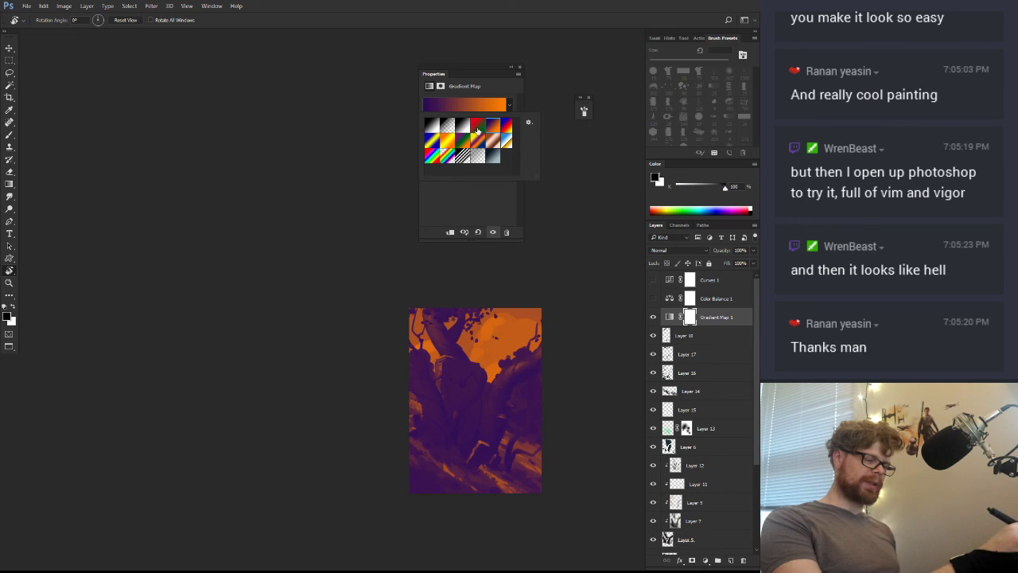
click(502, 105)
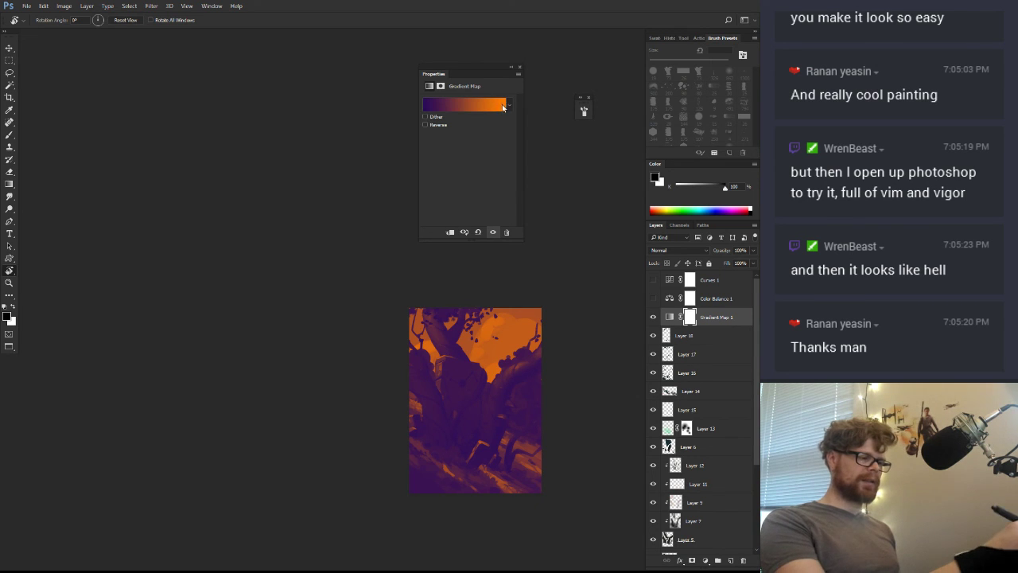
Open the gradient map's colours for editing and recolour the 100% stop bright blue
click(496, 107)
drag(193, 37, 264, 136)
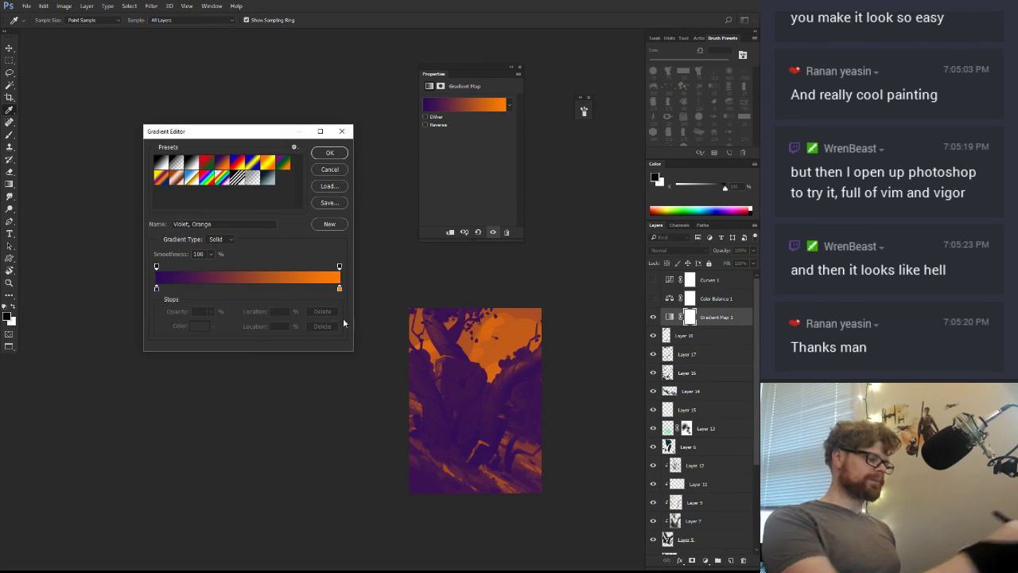
drag(353, 351, 514, 350)
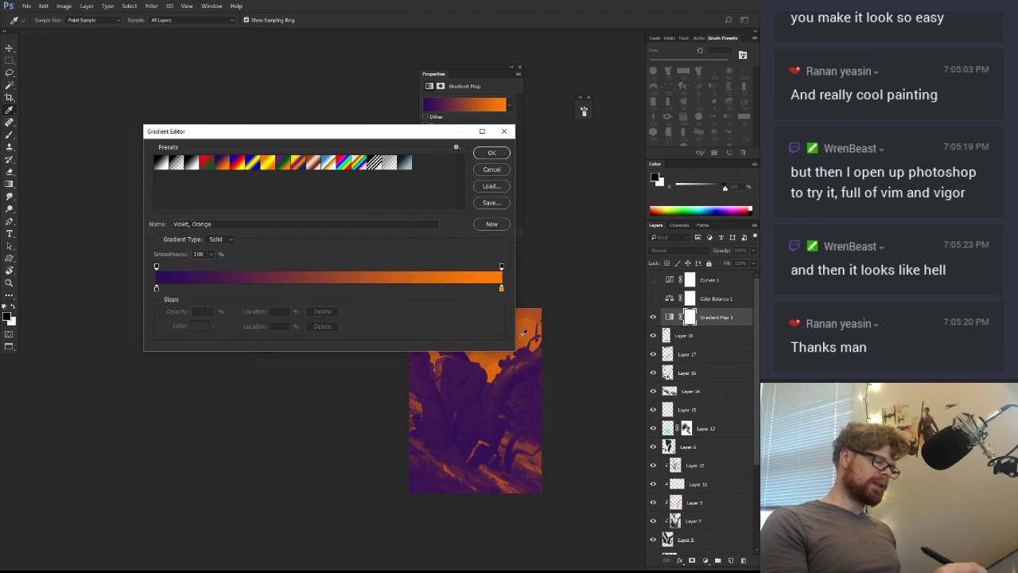
click(501, 290)
click(195, 328)
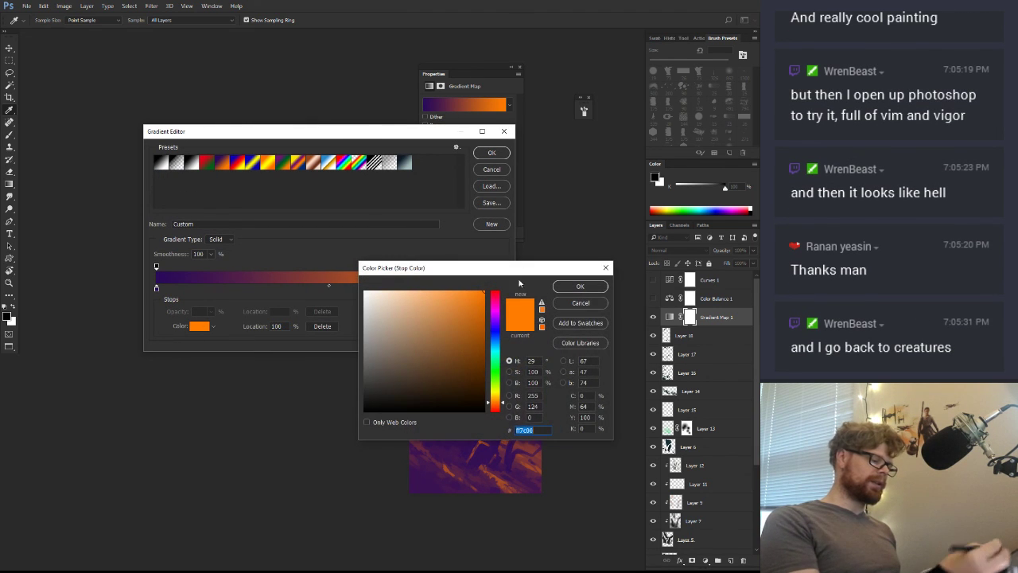
drag(462, 296, 418, 291)
drag(496, 338, 496, 346)
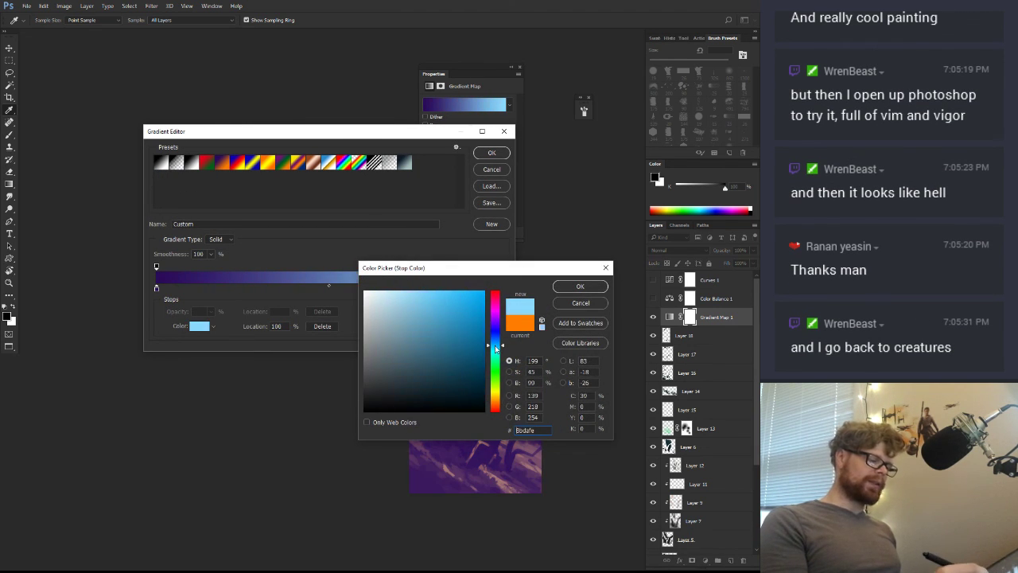
click(580, 285)
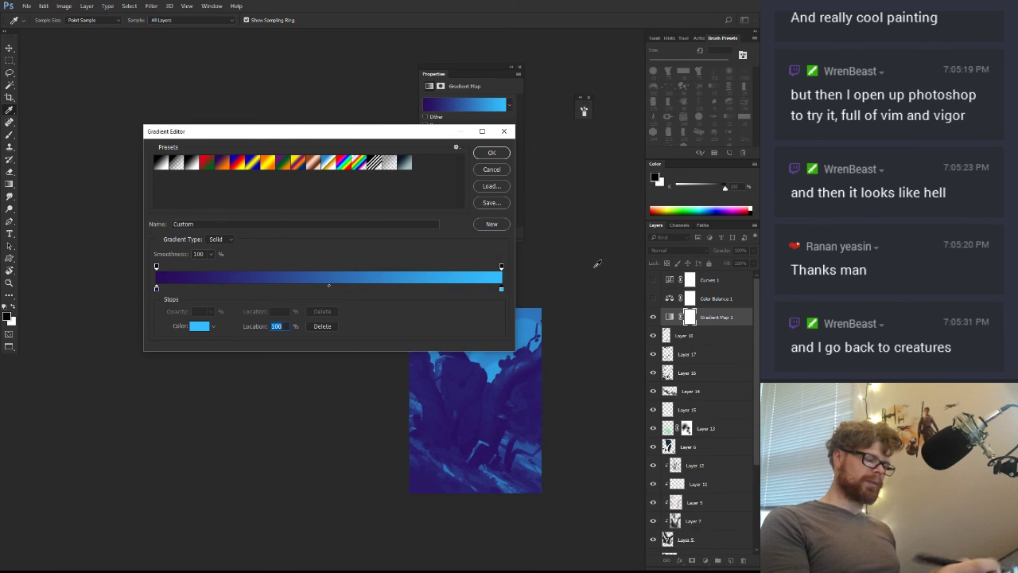
Recolour the gradient's 0% stop dark green with hue 131, saturation 89 and brightness 35
drag(390, 137, 297, 93)
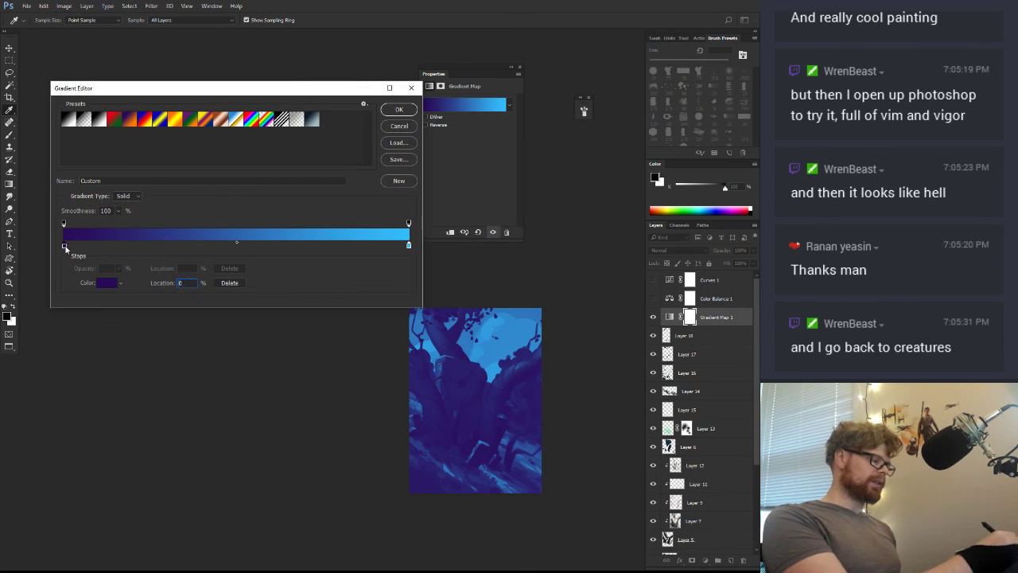
click(105, 283)
click(494, 368)
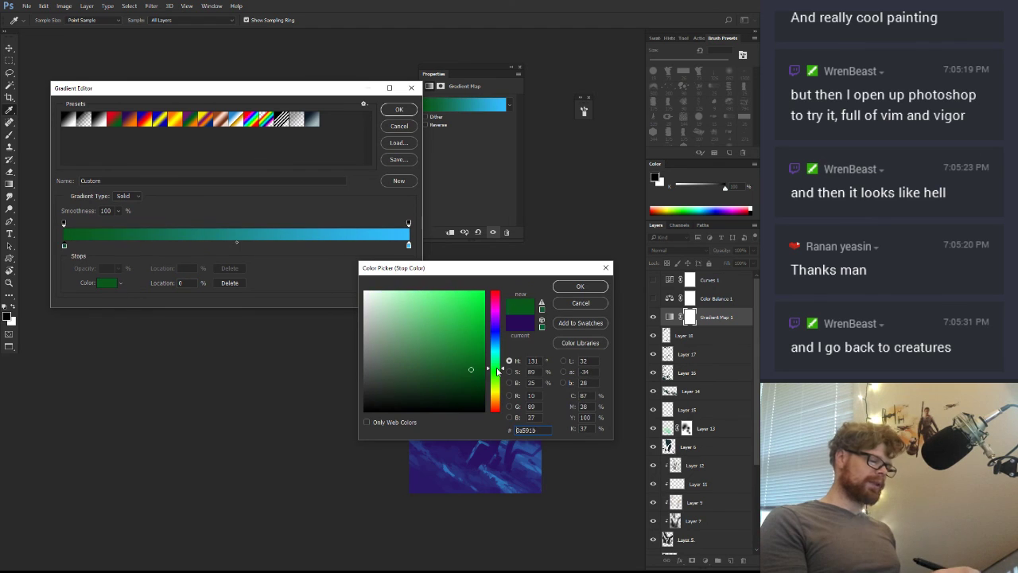
click(580, 286)
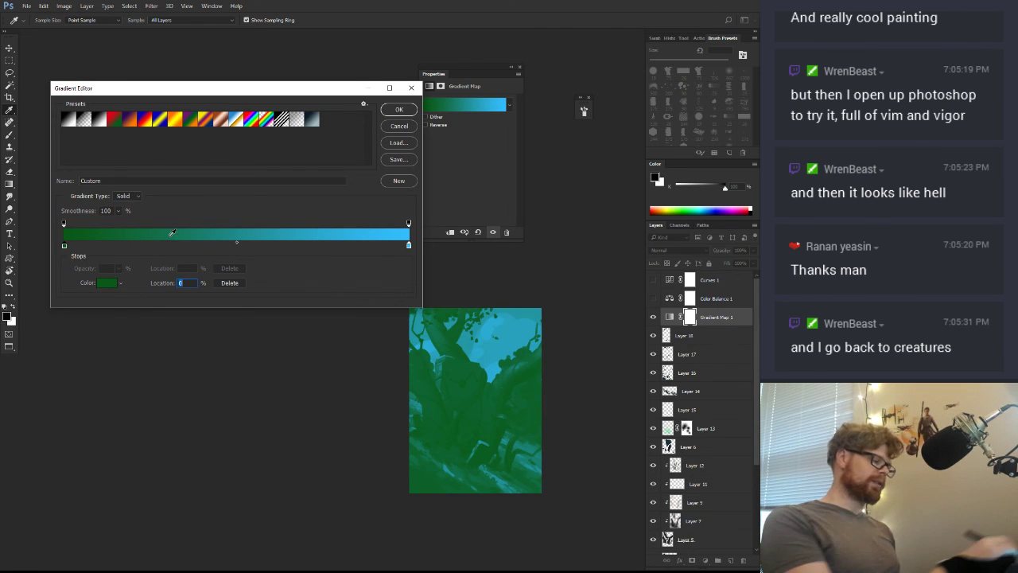
Add a colour stop at location 14% of the gradient and make it bright green
click(114, 245)
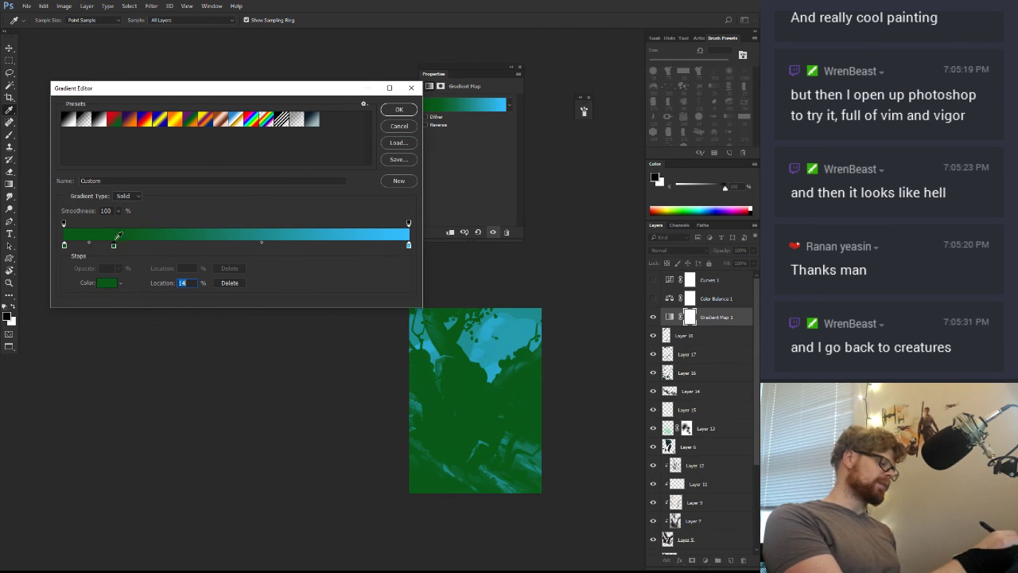
click(108, 285)
drag(470, 366, 475, 326)
click(578, 287)
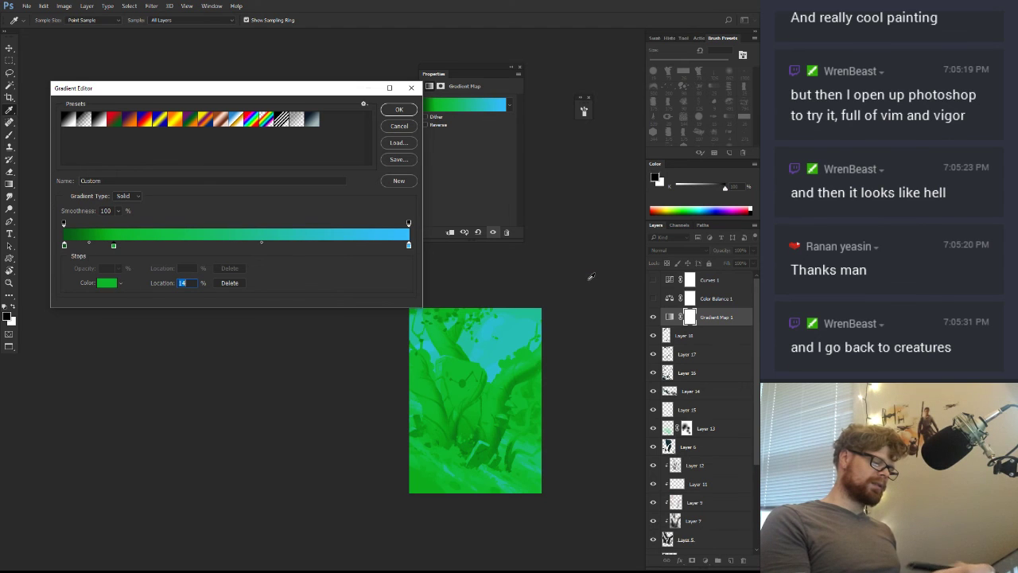
Discard the gradient edits and delete the gradient map layer
click(400, 127)
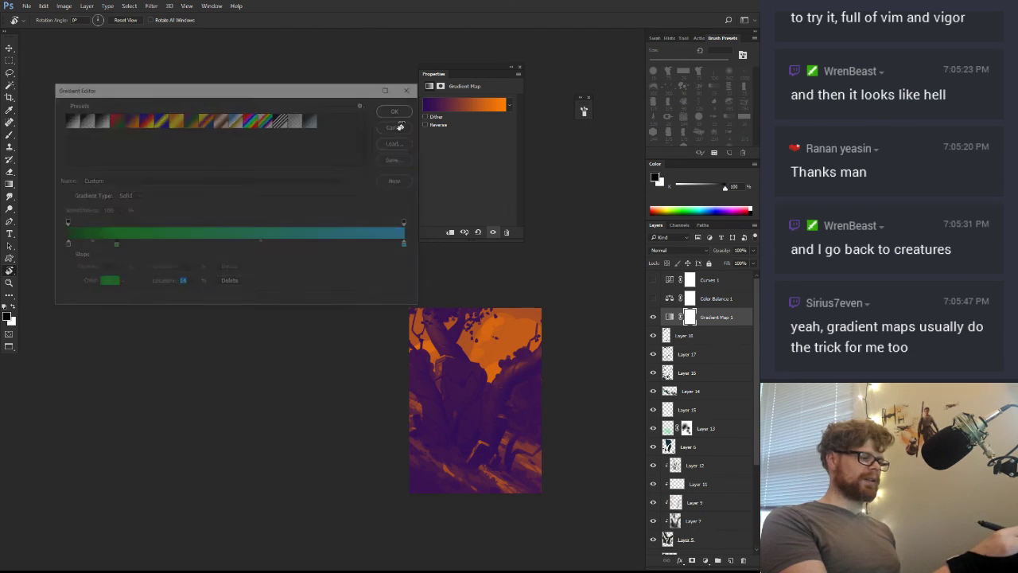
click(518, 67)
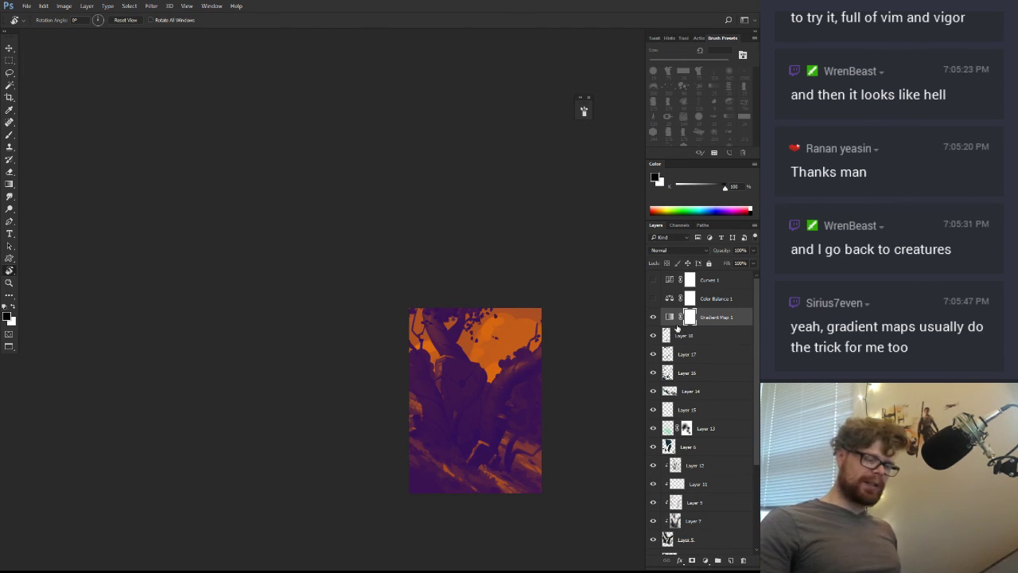
drag(684, 321, 743, 561)
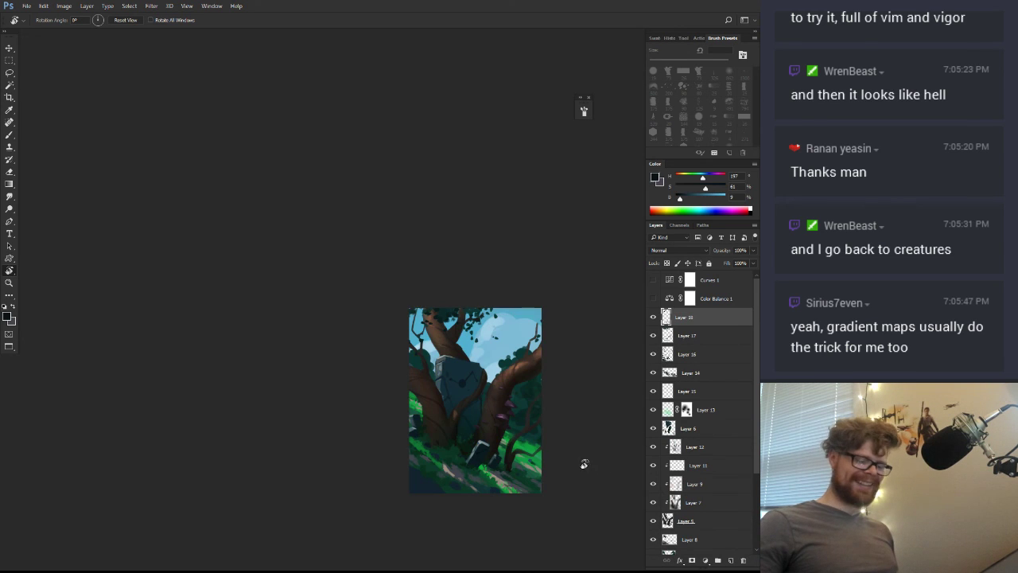
mouse_move(523, 447)
mouse_down()
mouse_move(465, 400)
mouse_move(481, 406)
mouse_up()
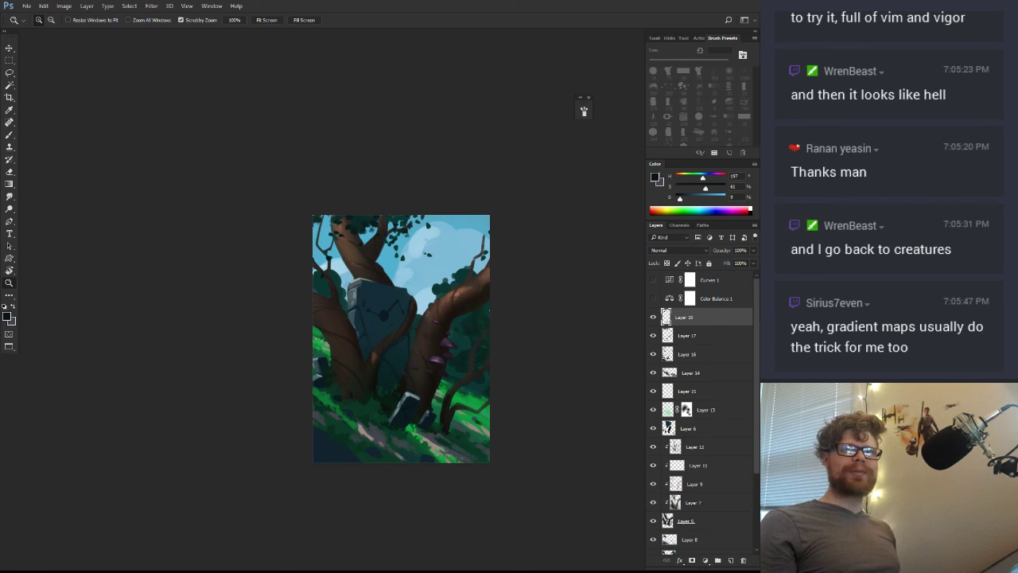
scroll(933, 100, up, 1)
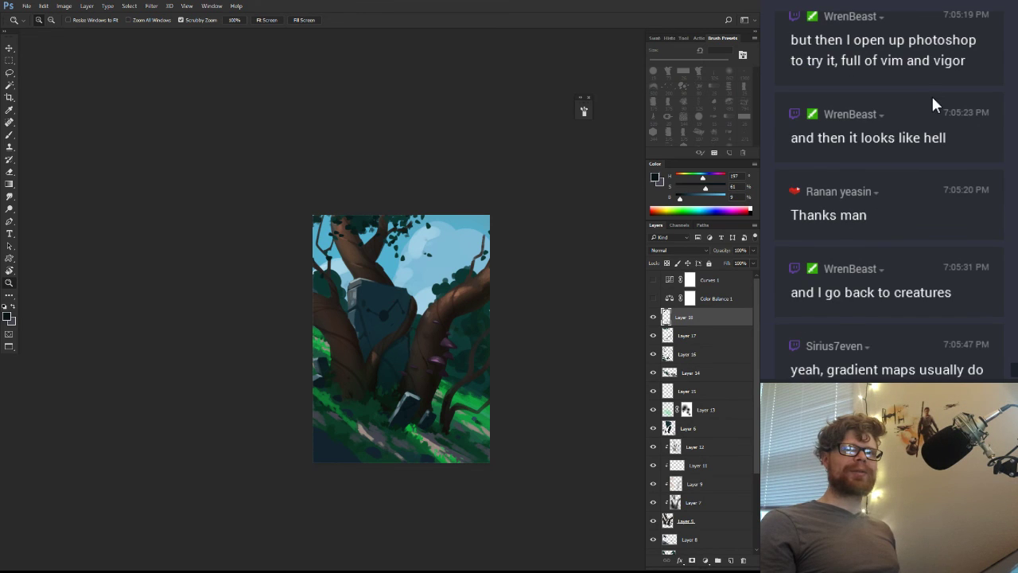
scroll(932, 95, up, 1)
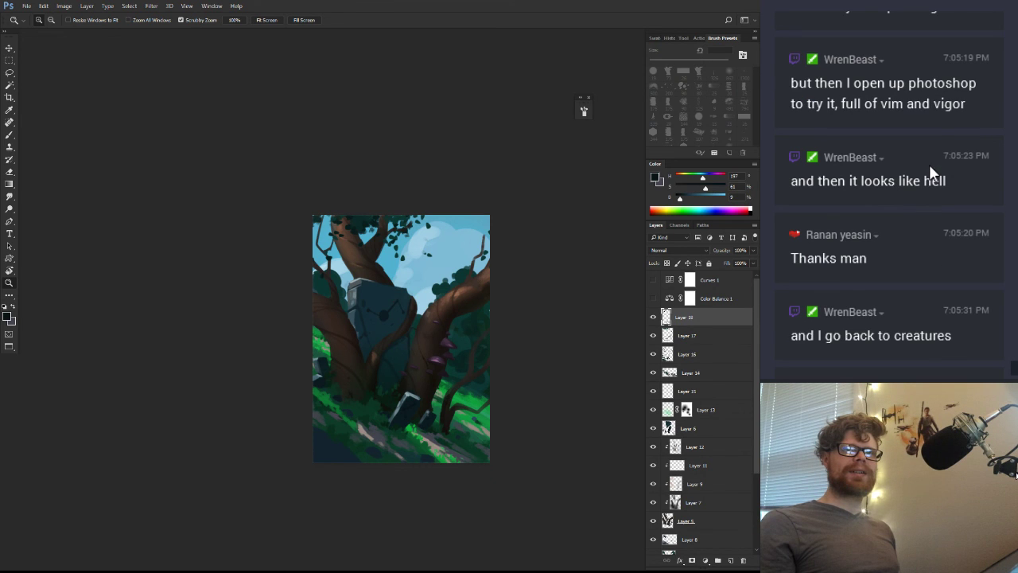
scroll(929, 164, down, 2)
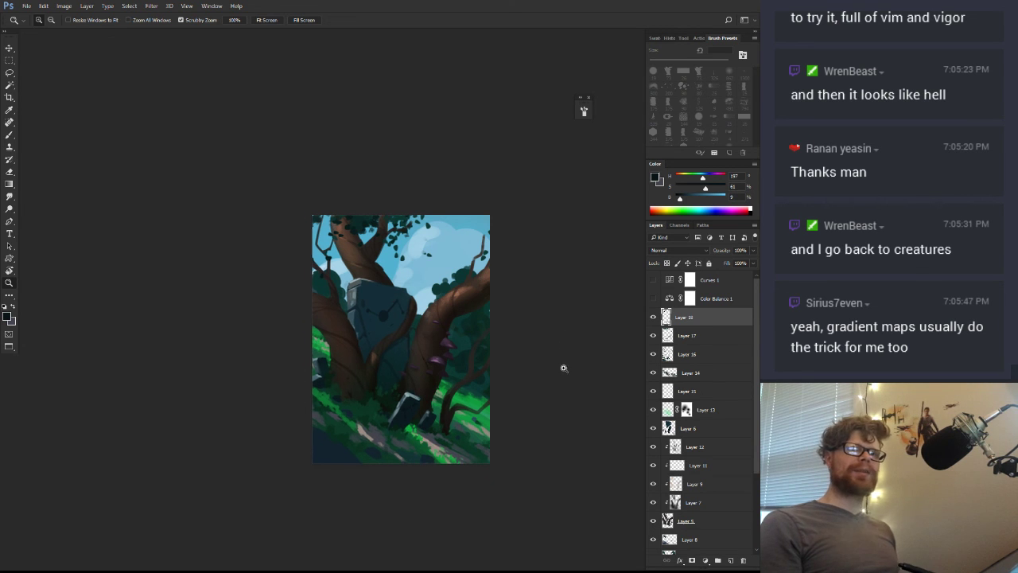
drag(566, 369, 576, 369)
drag(559, 369, 529, 354)
scroll(529, 354, up, 4)
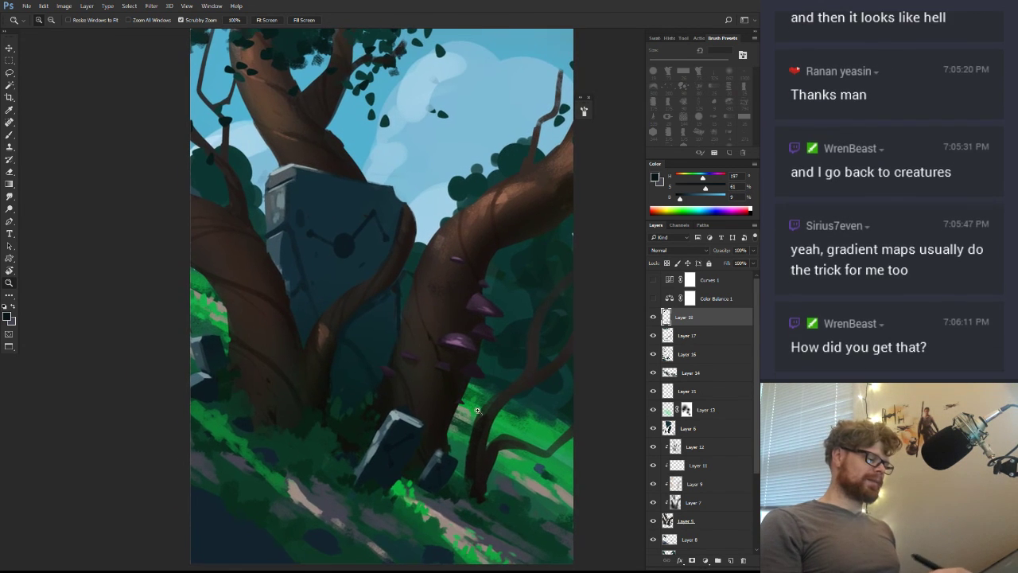
key(r)
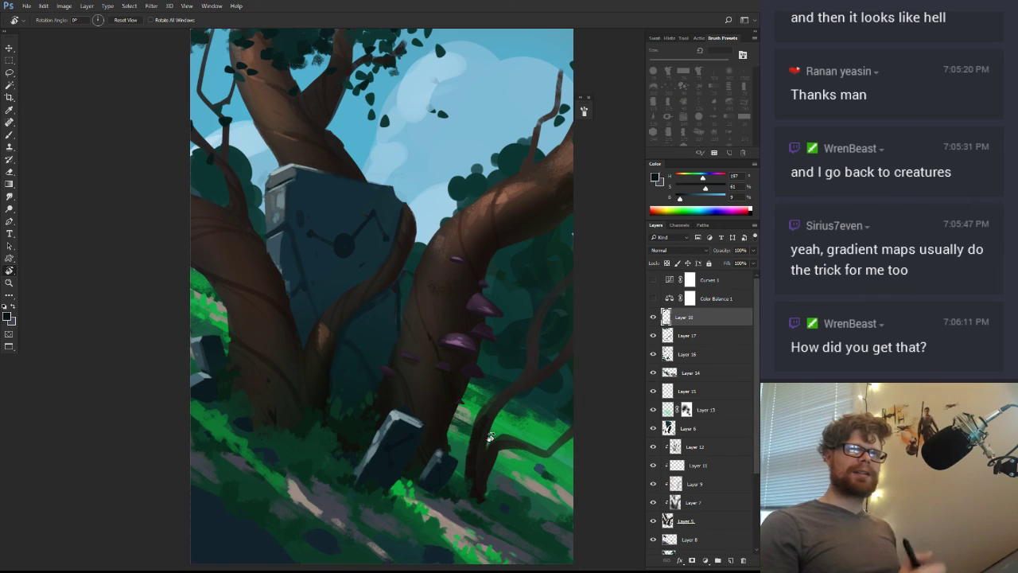
click(705, 560)
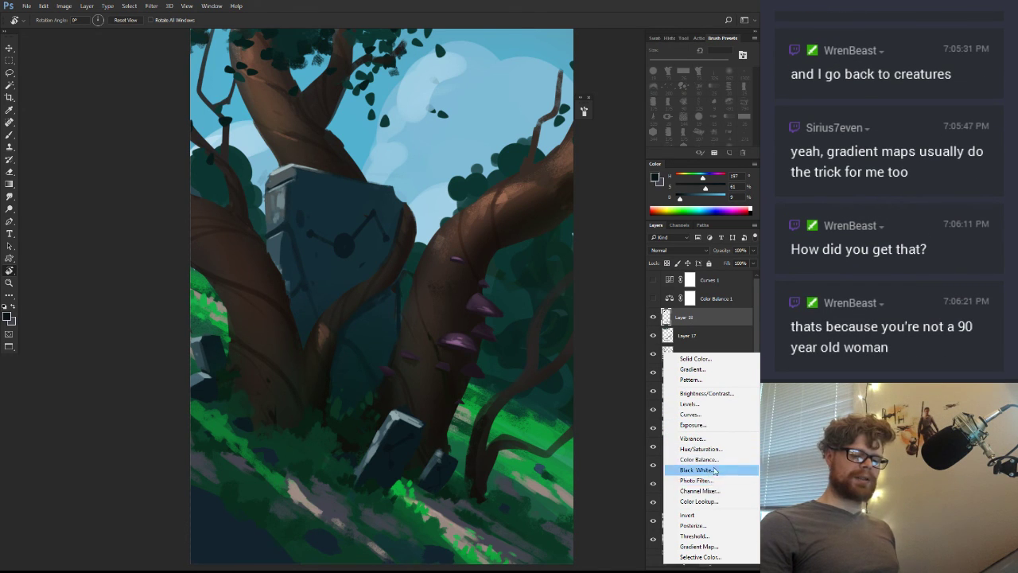
click(447, 463)
Shade the large upper mushroom on the right trunk with an 11 px brush, using dark purples sampled from the painting
drag(452, 460, 420, 469)
mouse_move(478, 409)
mouse_down()
mouse_move(501, 355)
mouse_move(515, 354)
mouse_up()
mouse_move(538, 403)
mouse_down()
mouse_move(575, 336)
mouse_move(572, 249)
mouse_up()
drag(442, 196, 511, 341)
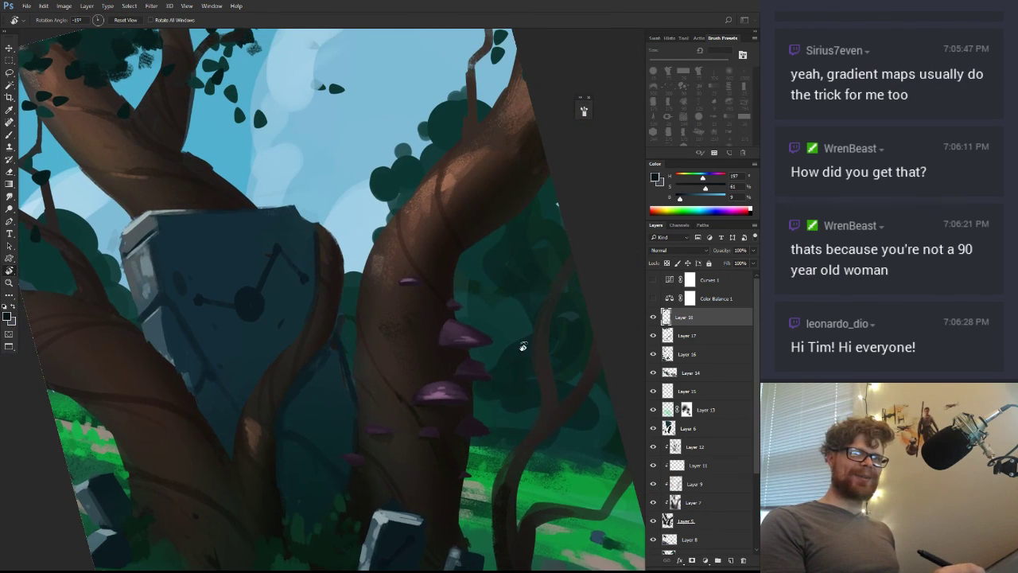
key(Escape)
key(b)
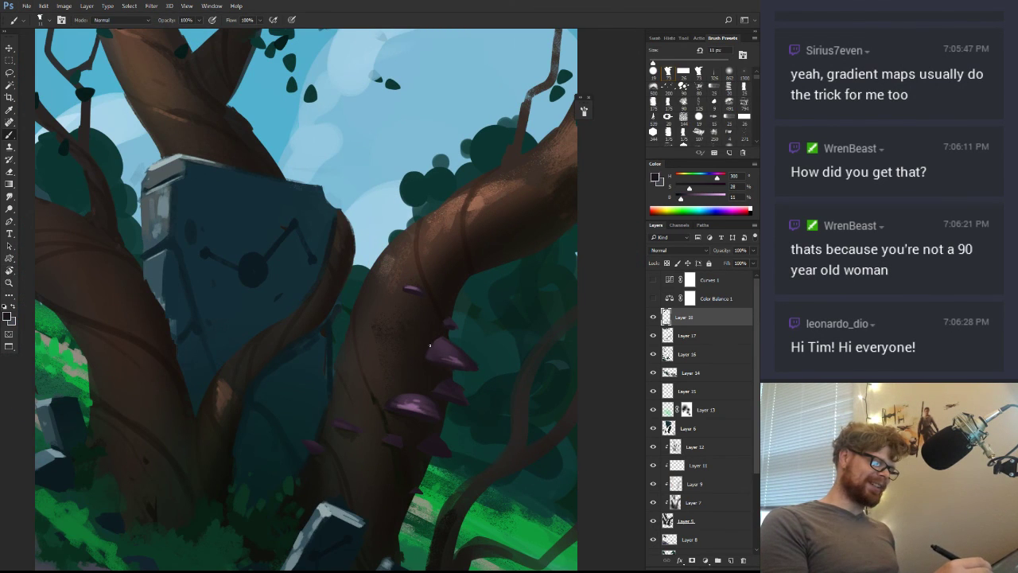
key(r)
mouse_move(457, 346)
mouse_down()
mouse_move(484, 420)
mouse_move(496, 363)
mouse_up()
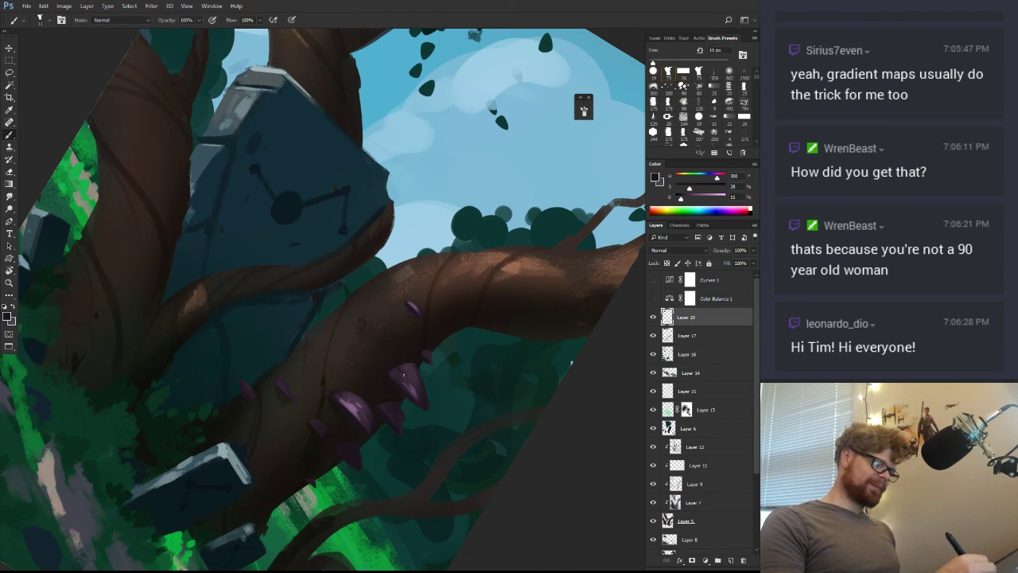
alt+click(398, 395)
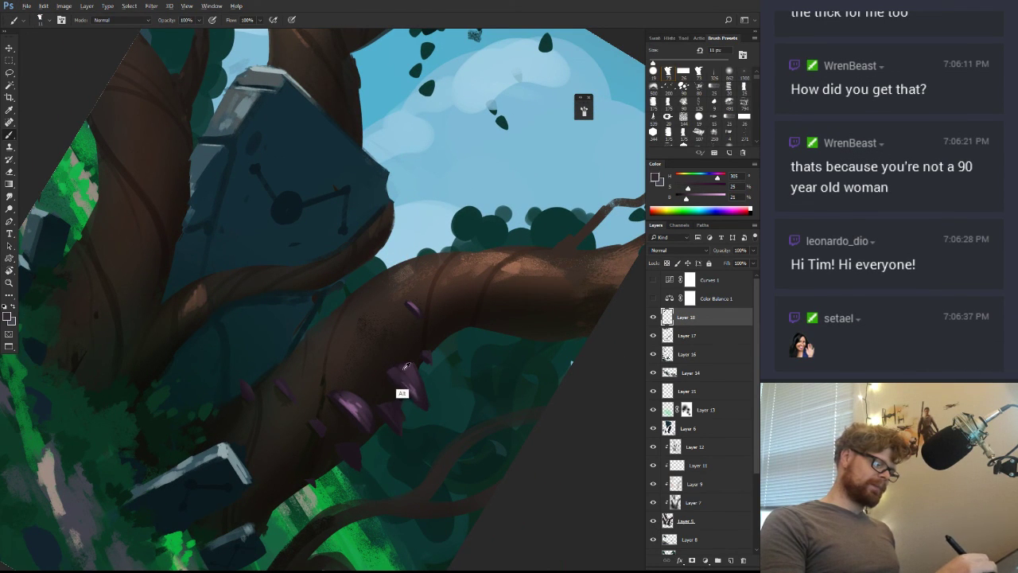
Refine the form of the two large mushroom caps with muted purple strokes, sampling colours at hue 300
key(r)
drag(392, 372, 471, 326)
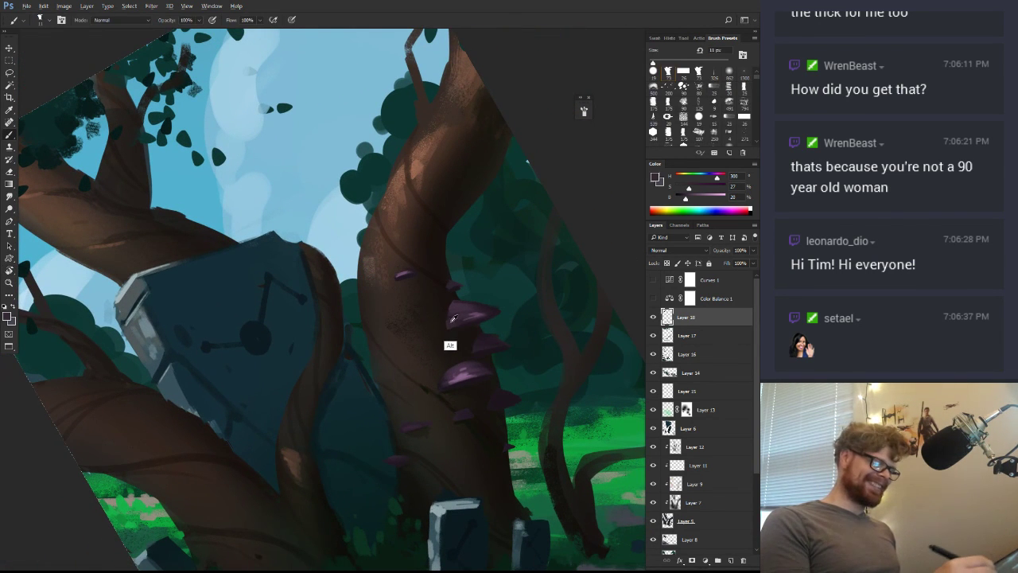
drag(451, 346, 486, 320)
key(b)
alt+click(480, 342)
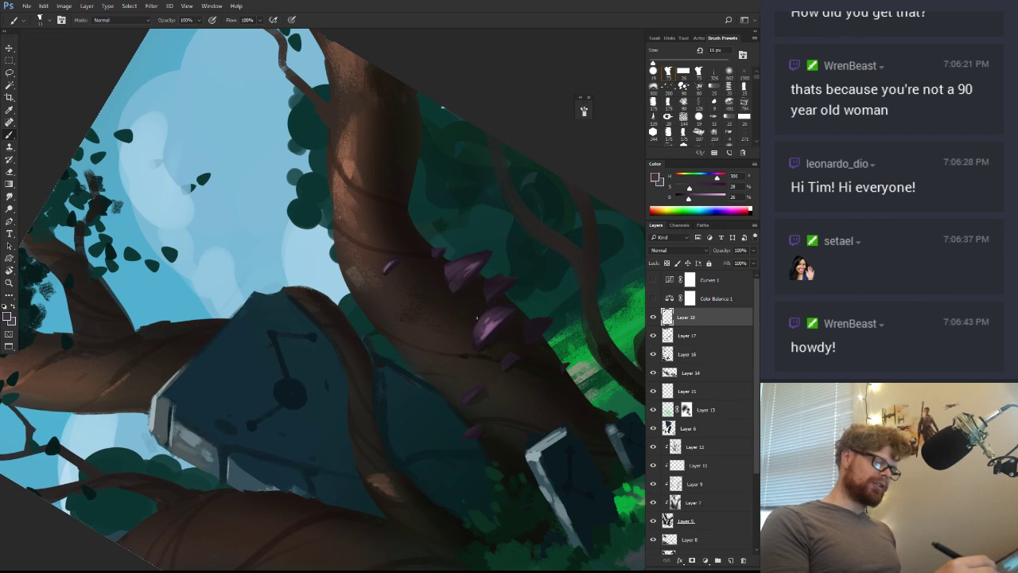
alt+click(498, 283)
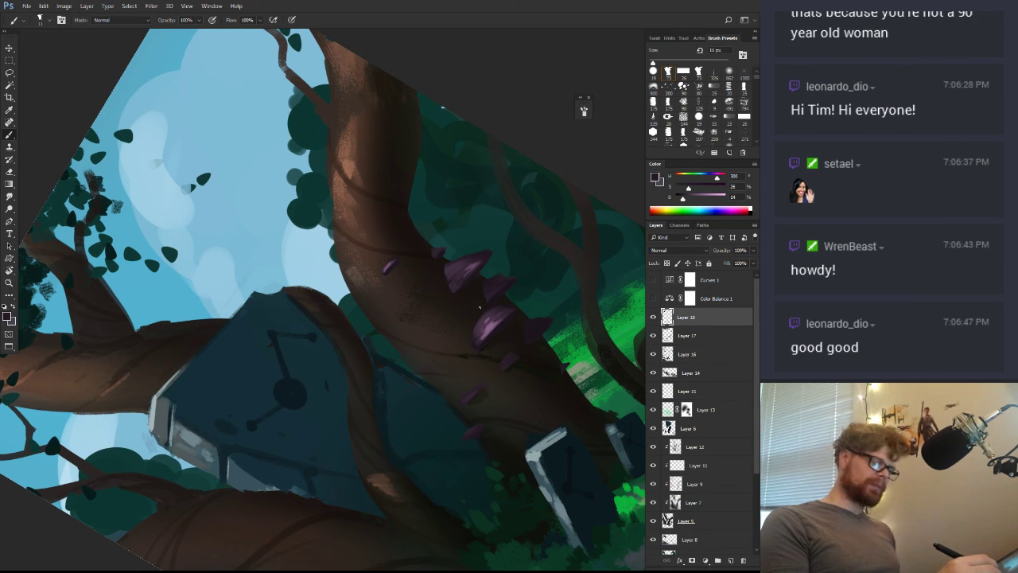
Add highlights to the lower mushroom caps on the right trunk, using a light purple sampled from the large cap
key(r)
drag(495, 277, 540, 245)
key(b)
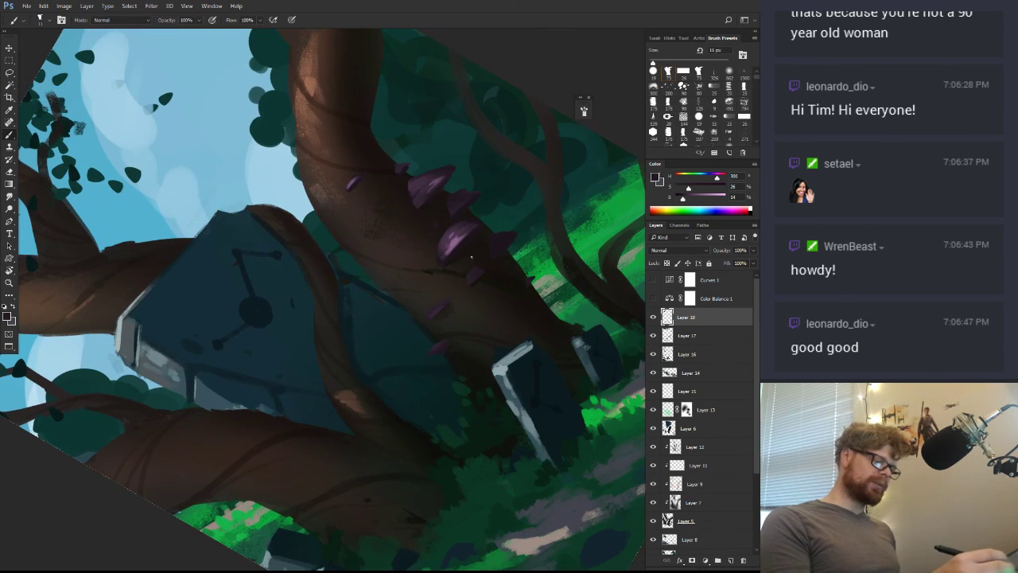
alt+click(459, 237)
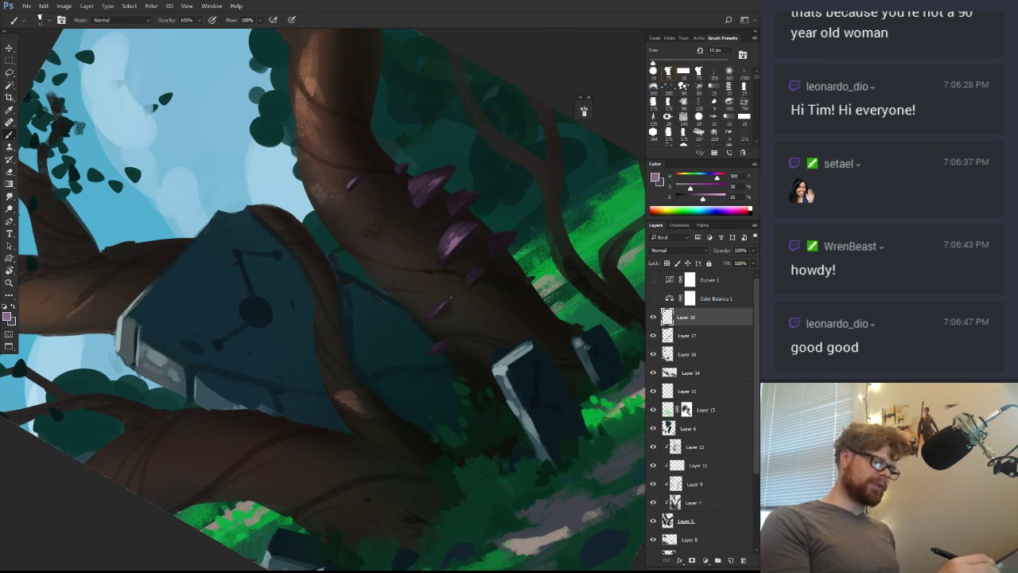
key(z)
drag(469, 284, 438, 381)
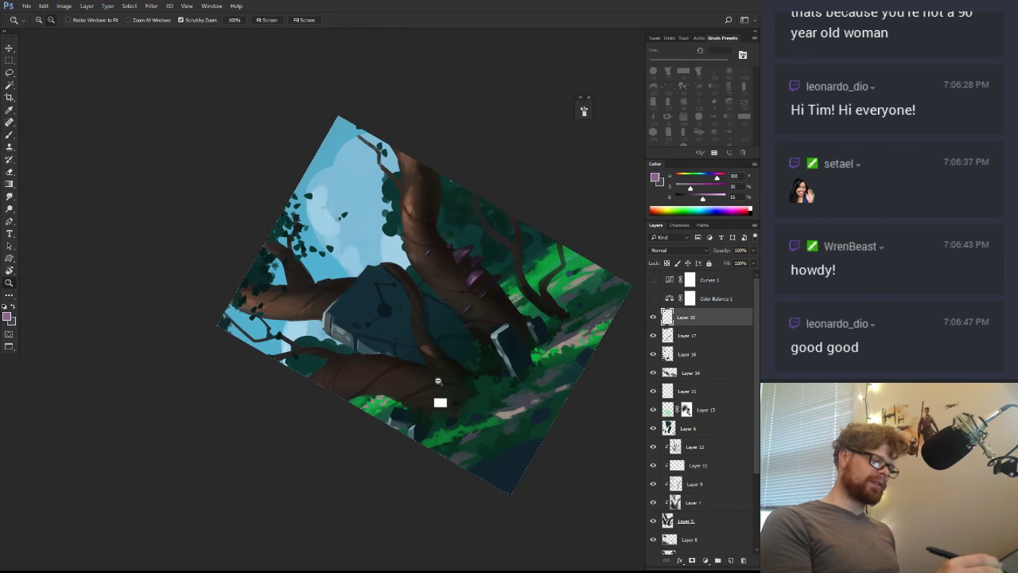
drag(445, 282, 488, 272)
key(b)
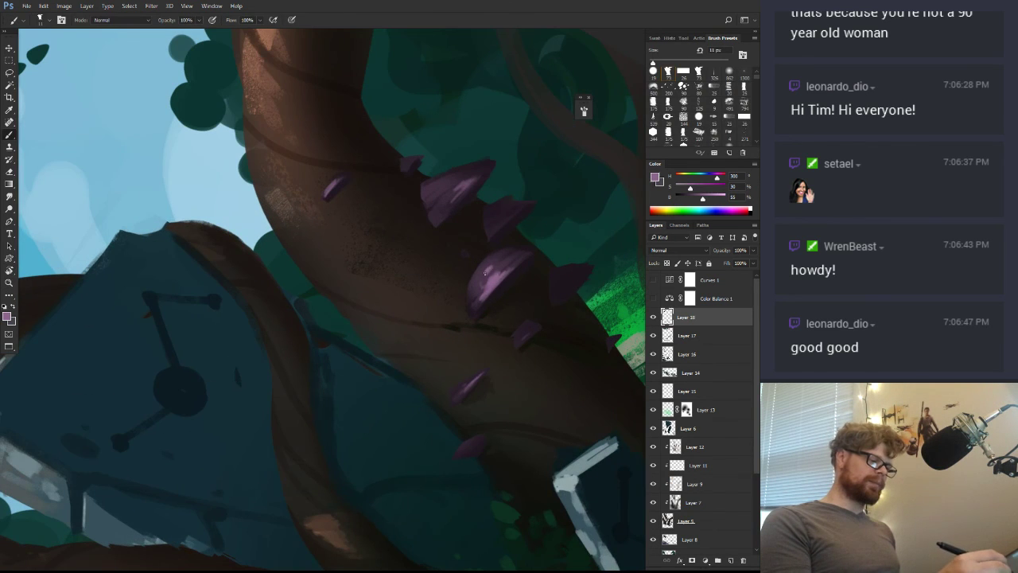
Highlight the small separate mushroom above the cluster on the right trunk with the same light purple
key(z)
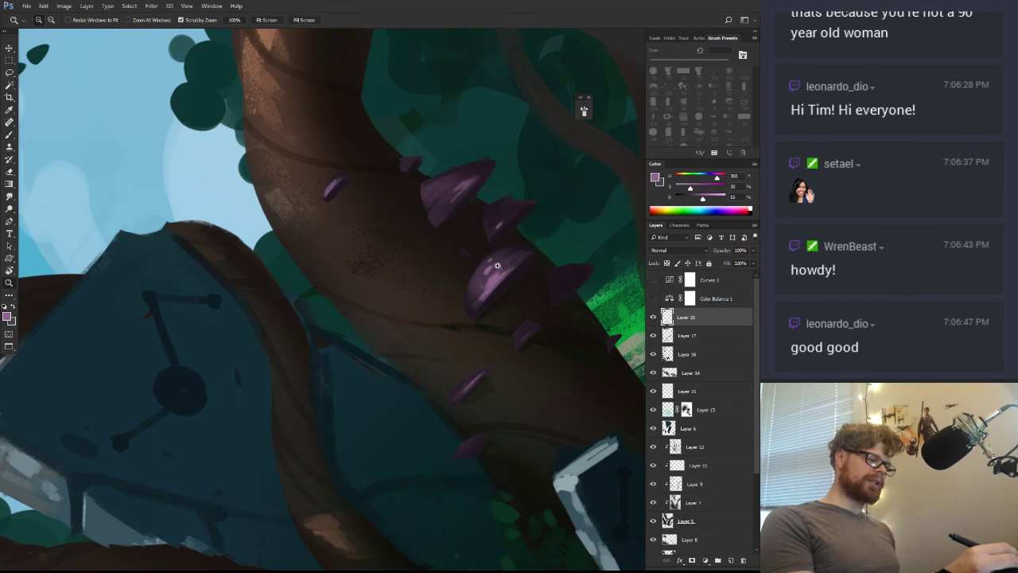
drag(478, 274, 439, 334)
key(r)
mouse_move(518, 318)
mouse_down()
mouse_move(481, 444)
mouse_move(550, 322)
mouse_up()
key(z)
drag(508, 252, 538, 222)
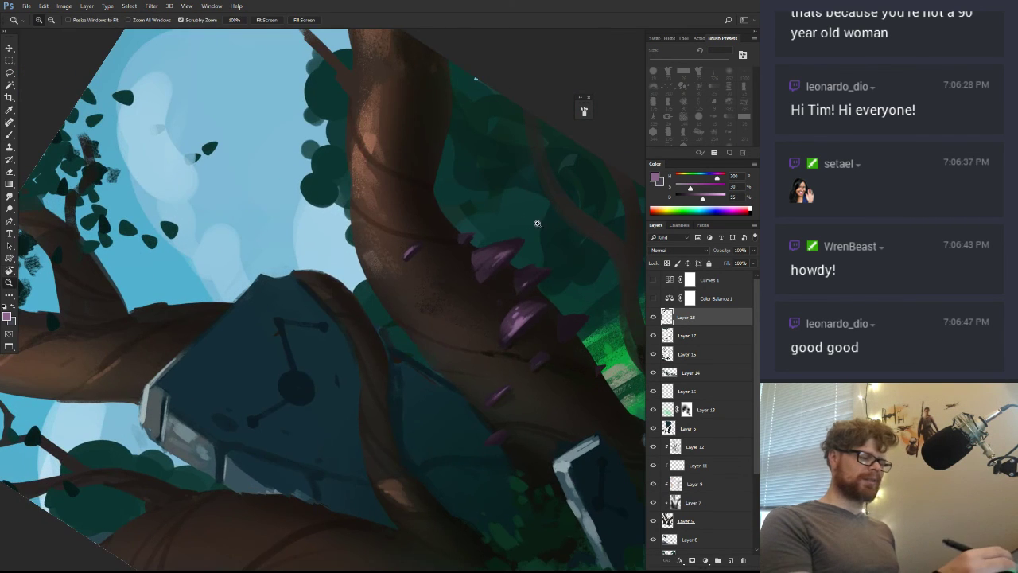
key(b)
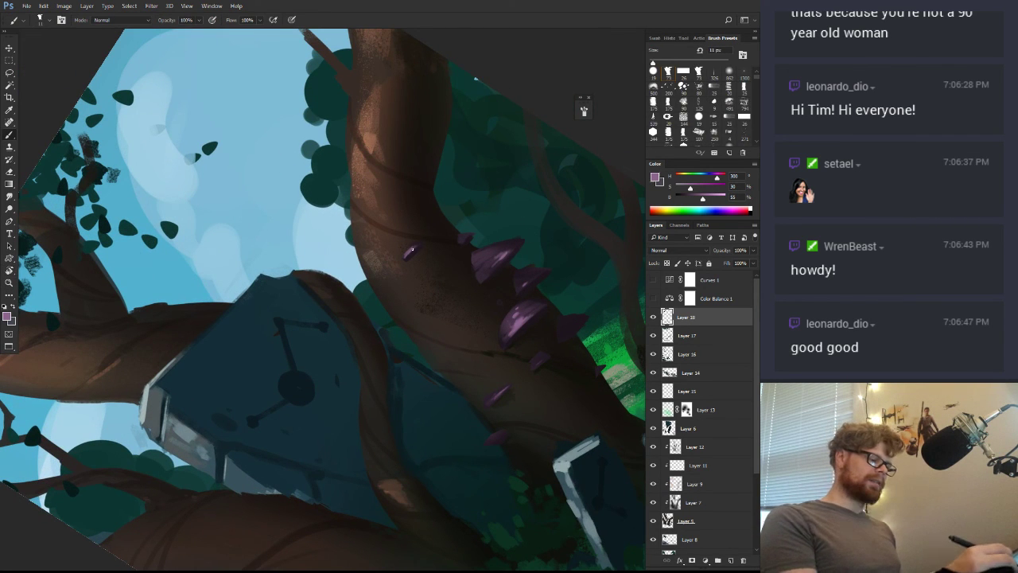
Shade the bark around the large upper mushroom with sampled dark browns, using a 40 px brush at 20% opacity
alt+click(468, 262)
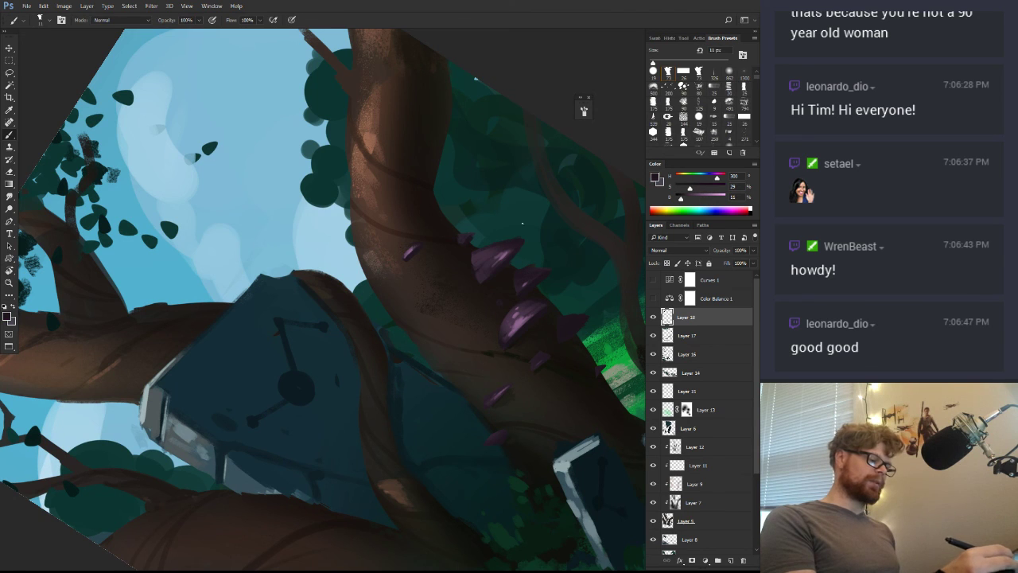
alt+click(488, 286)
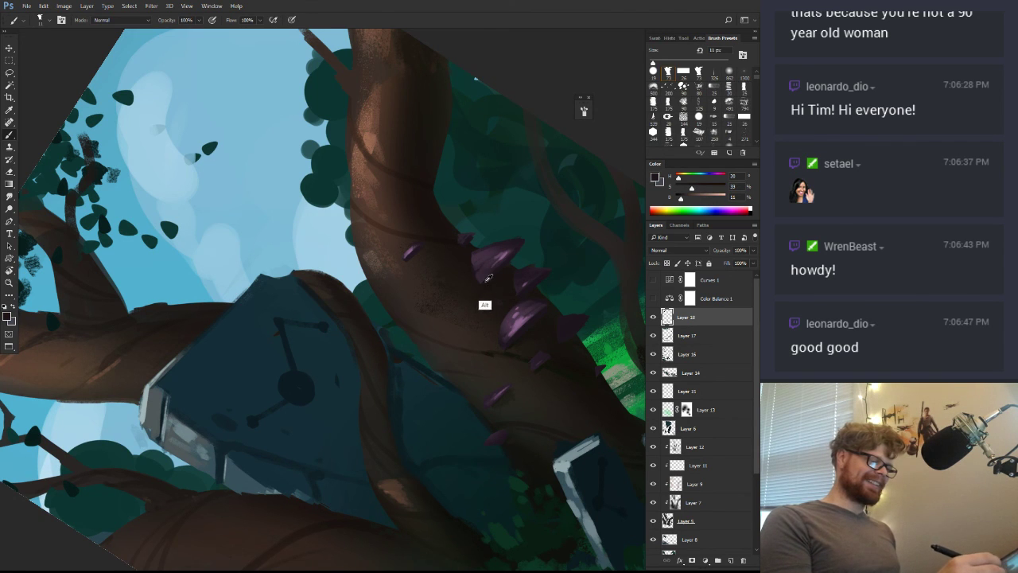
drag(487, 278, 493, 279)
key(2)
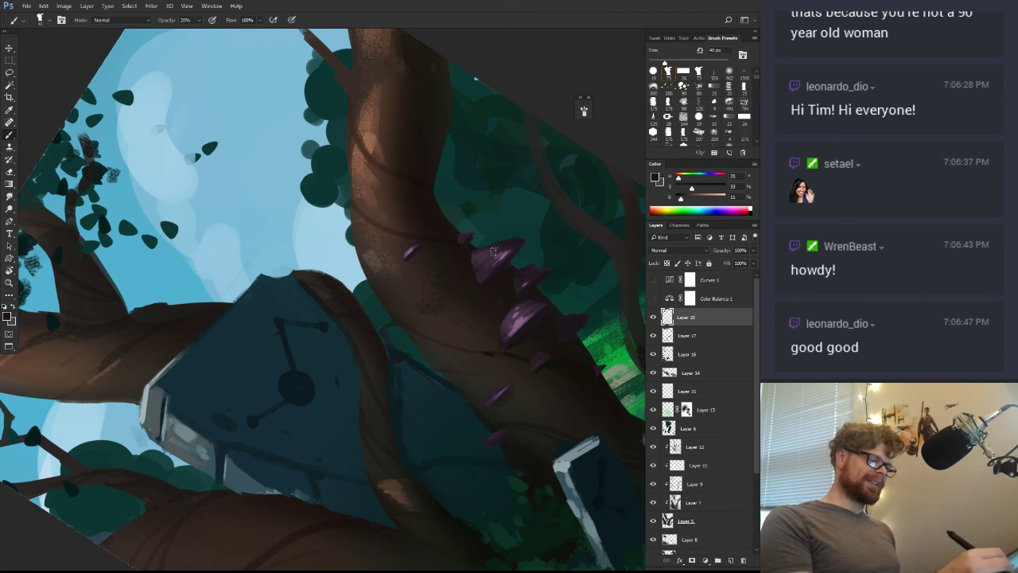
alt+click(486, 358)
Paint highlights on the vine crossing the slab, using its sampled brown at 44% brightness and the brush at 100% opacity
key(r)
drag(566, 352, 488, 475)
drag(418, 404, 475, 356)
drag(527, 389, 507, 413)
key(z)
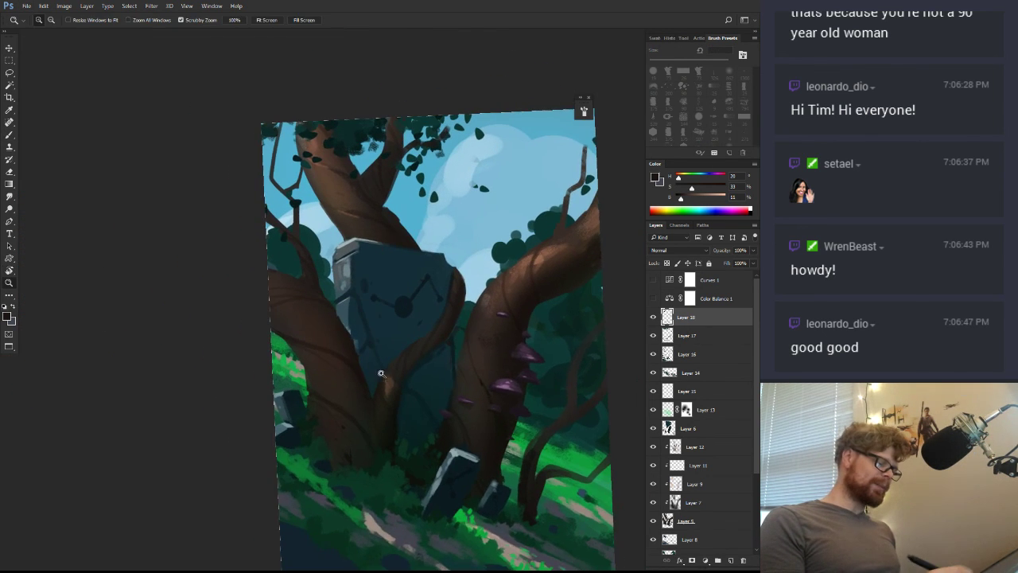
click(382, 374)
key(b)
alt+click(391, 411)
key(r)
mouse_move(467, 380)
mouse_down()
mouse_move(500, 325)
mouse_move(432, 364)
mouse_up()
key(b)
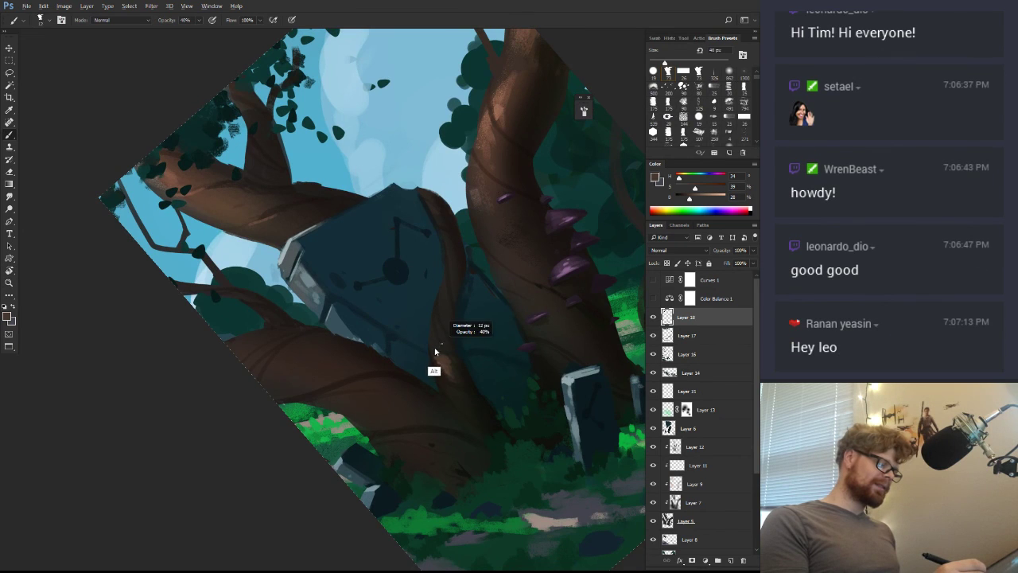
drag(700, 198, 697, 199)
key(r)
drag(491, 315, 446, 429)
key(b)
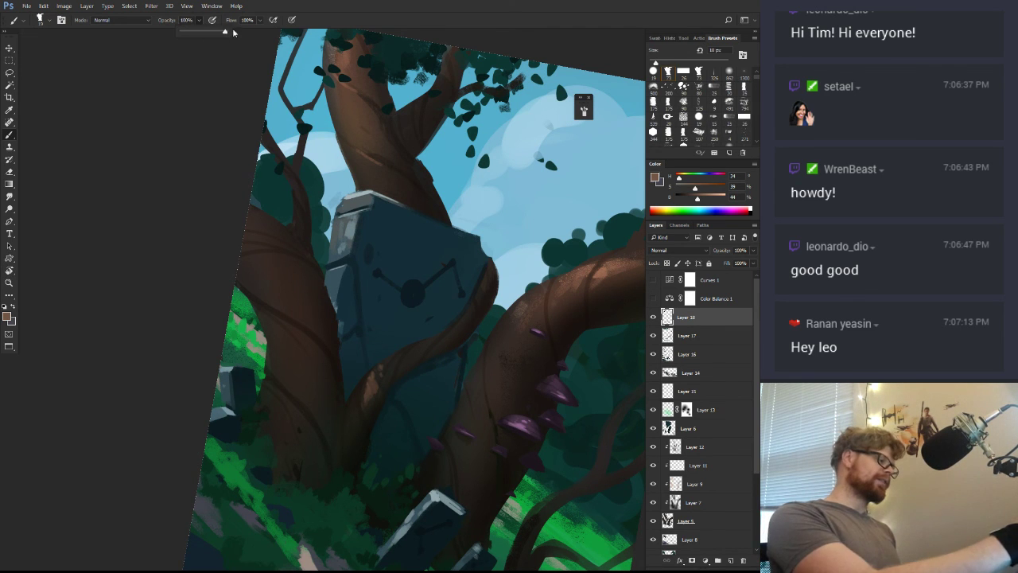
Toggle the visibility of Layer 12, Layer 11 and Layer 9 to examine what each contributes to the trunks
key(r)
drag(334, 390, 331, 341)
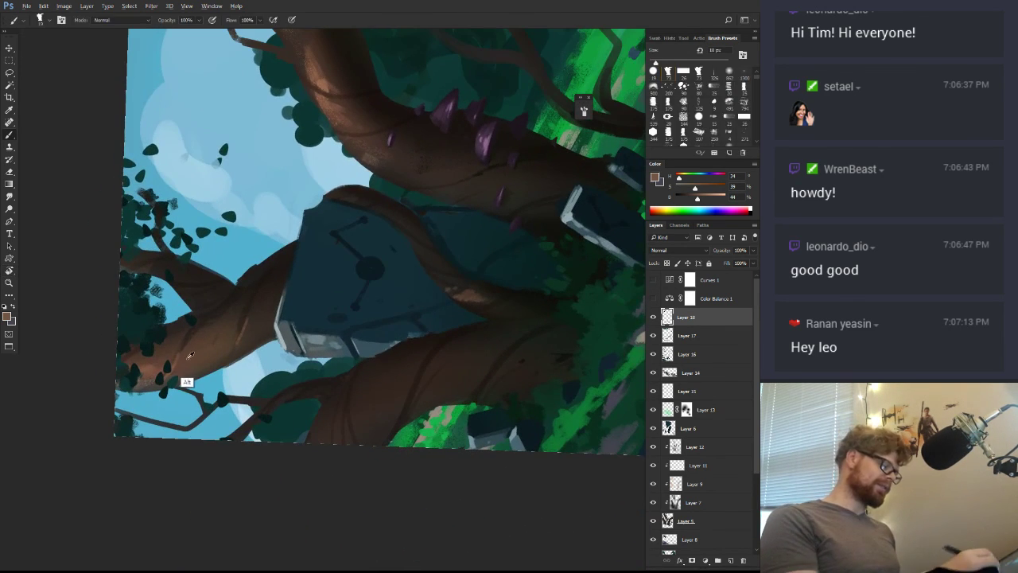
alt+click(264, 326)
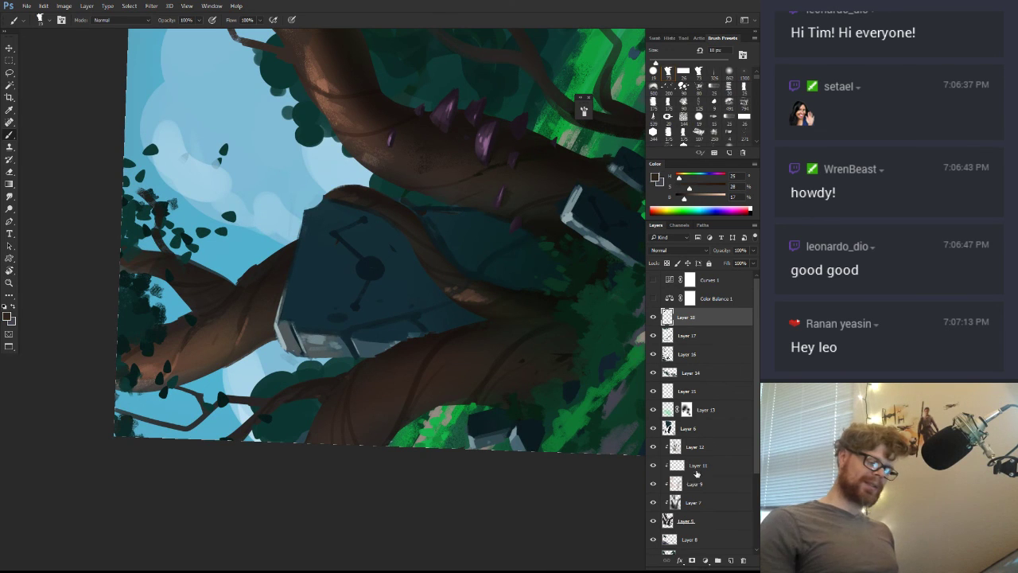
click(654, 451)
click(654, 451)
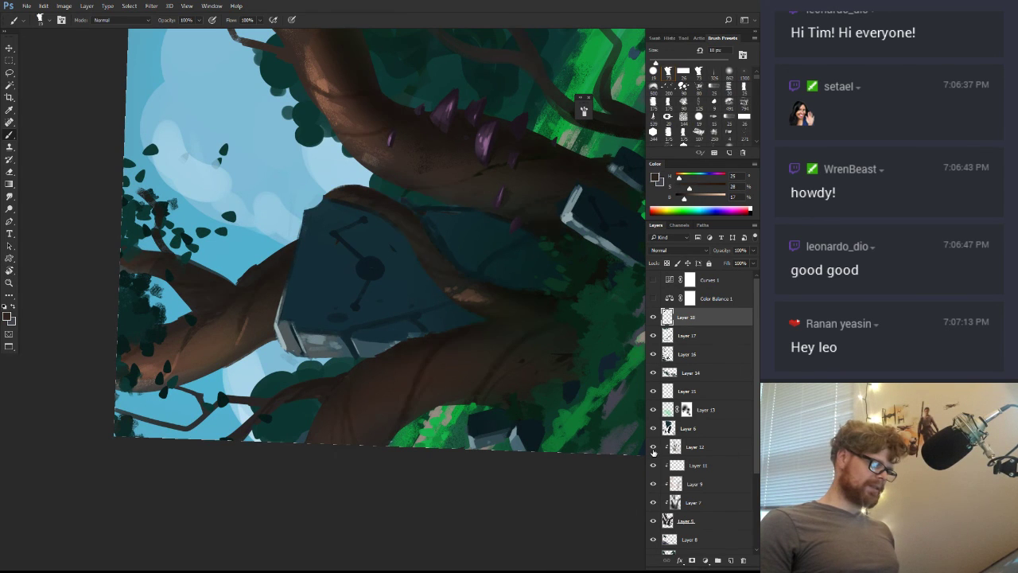
click(653, 465)
click(652, 465)
click(653, 483)
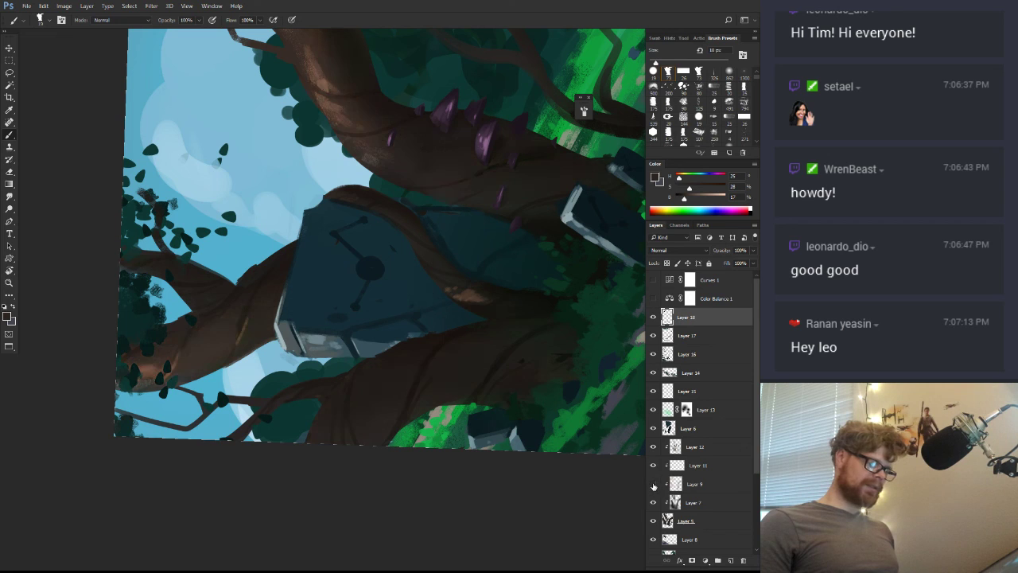
click(653, 483)
Soften the overlay lighting on the left and right trunks by erasing on Layer 9 with a textured brush tip
click(688, 484)
key(e)
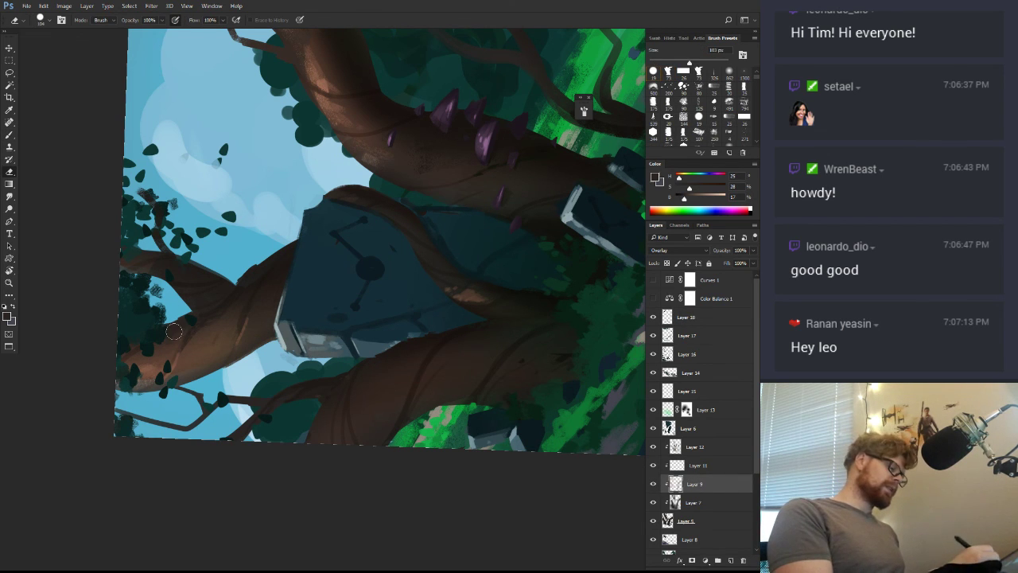
click(668, 71)
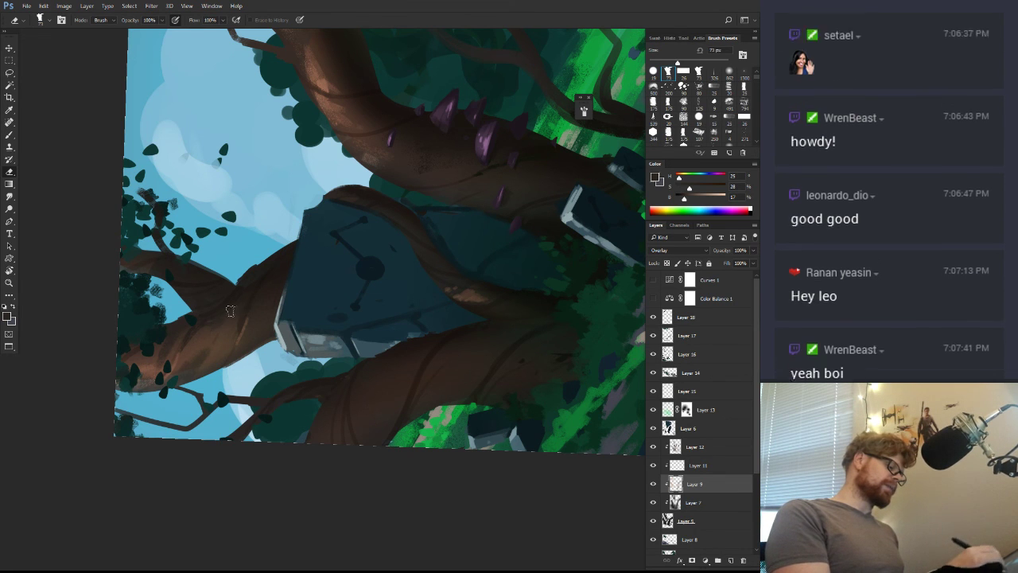
key(r)
mouse_move(202, 330)
mouse_down()
mouse_move(459, 294)
mouse_move(441, 366)
mouse_move(394, 449)
mouse_up()
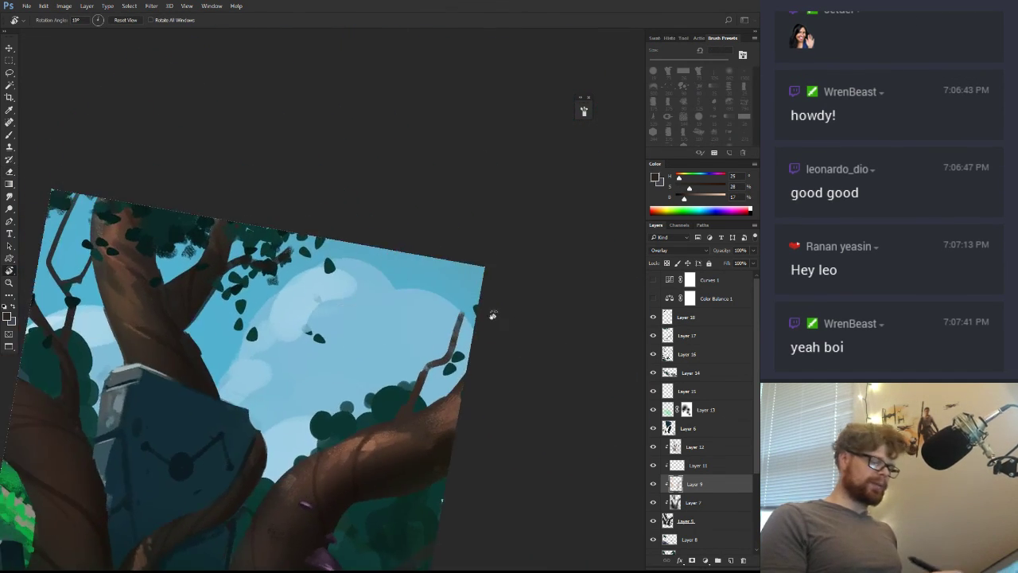
key(e)
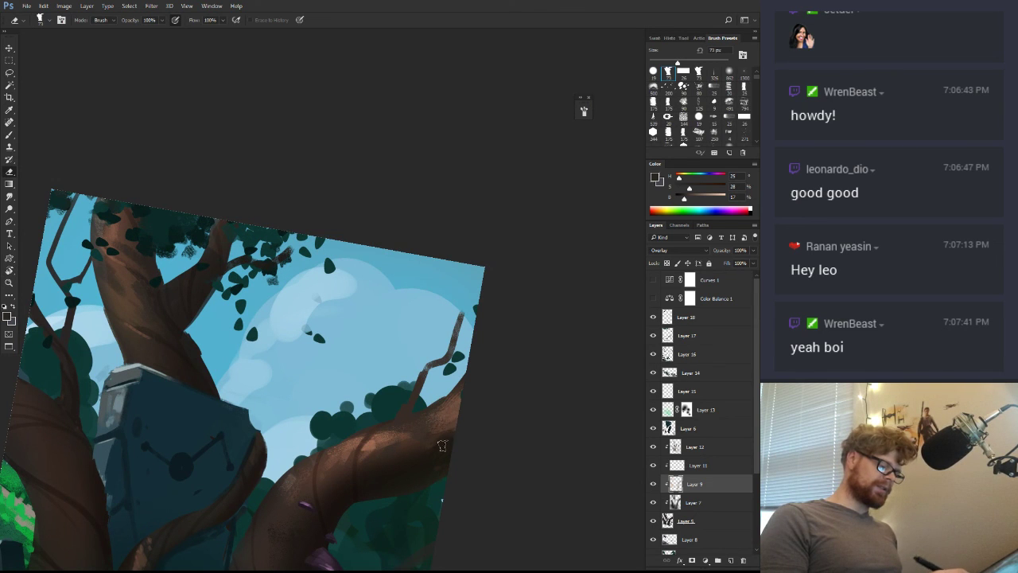
key(z)
drag(426, 445, 492, 335)
drag(423, 391, 371, 437)
key(e)
key(r)
drag(509, 411, 549, 316)
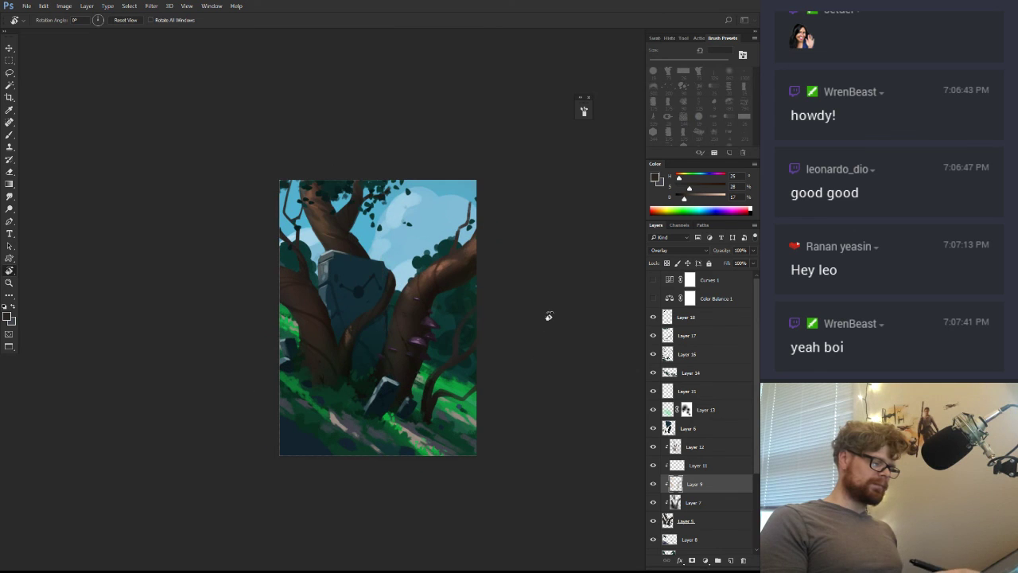
Extend the highlights along the vine on the top paint layer, using its sampled brown brightened to 44%
click(672, 317)
key(z)
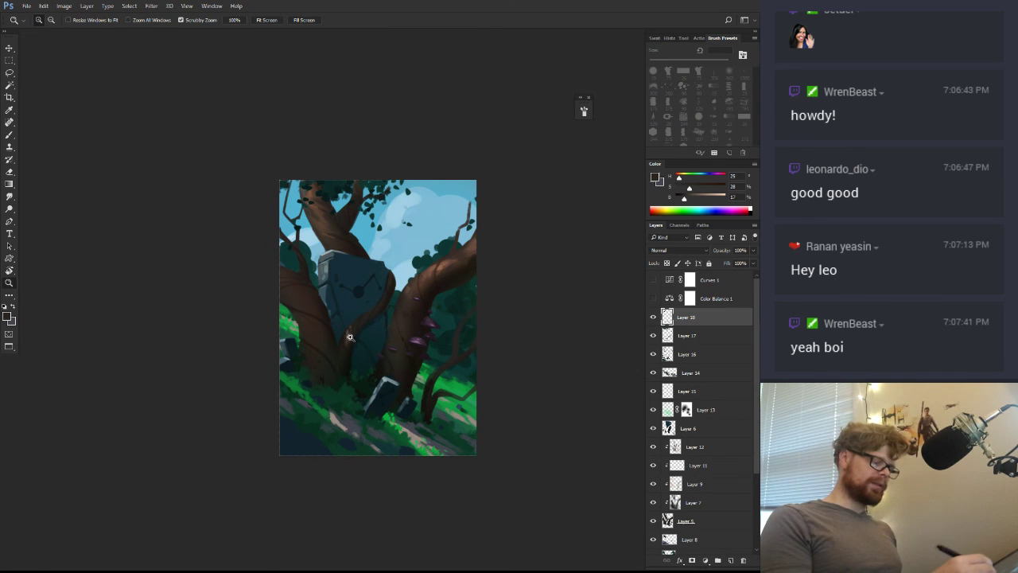
click(364, 338)
drag(363, 341, 357, 442)
key(r)
mouse_move(388, 472)
mouse_down()
mouse_move(501, 261)
mouse_move(485, 233)
mouse_up()
key(b)
alt+click(494, 316)
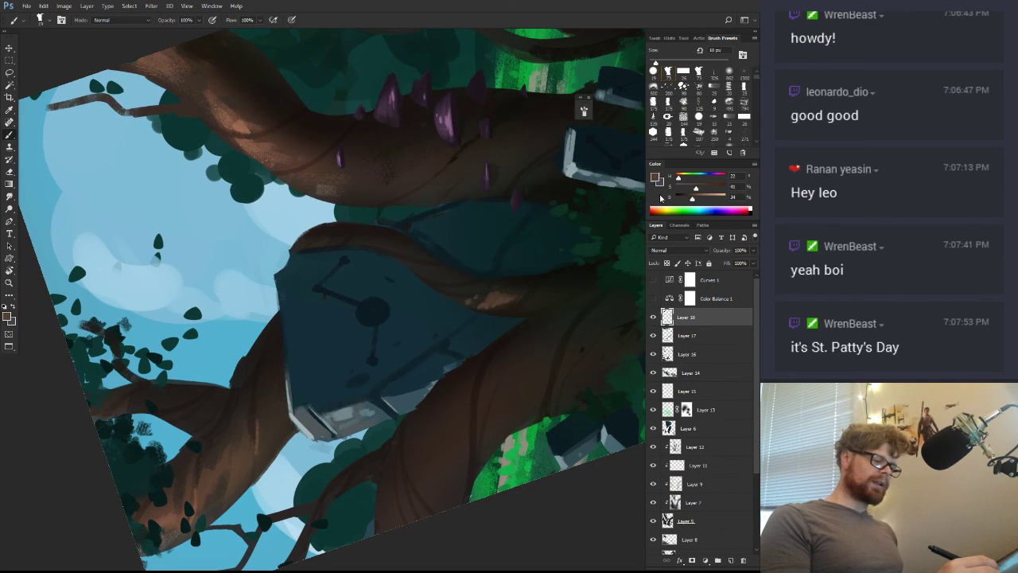
click(696, 198)
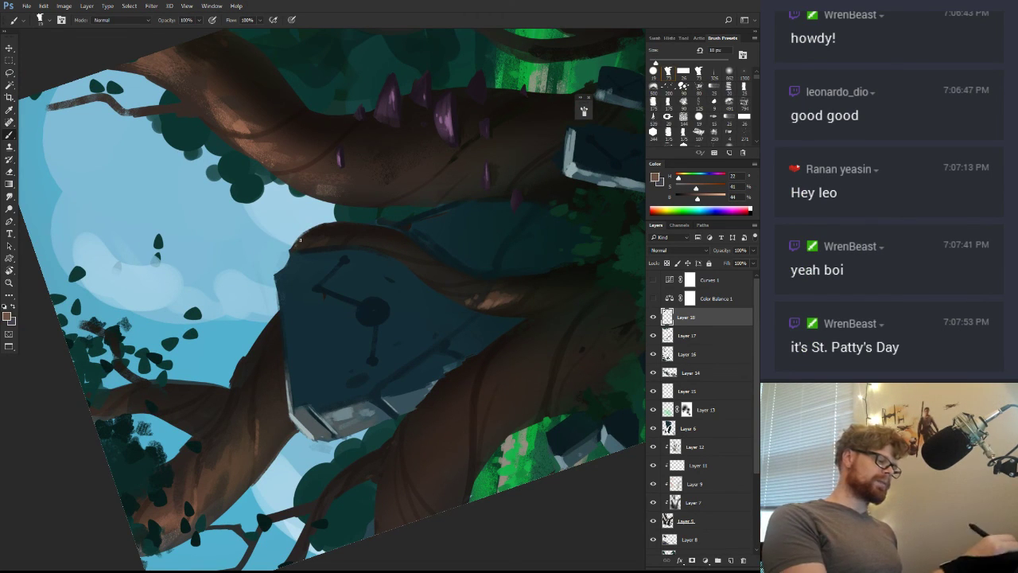
key(ctrl+alt)
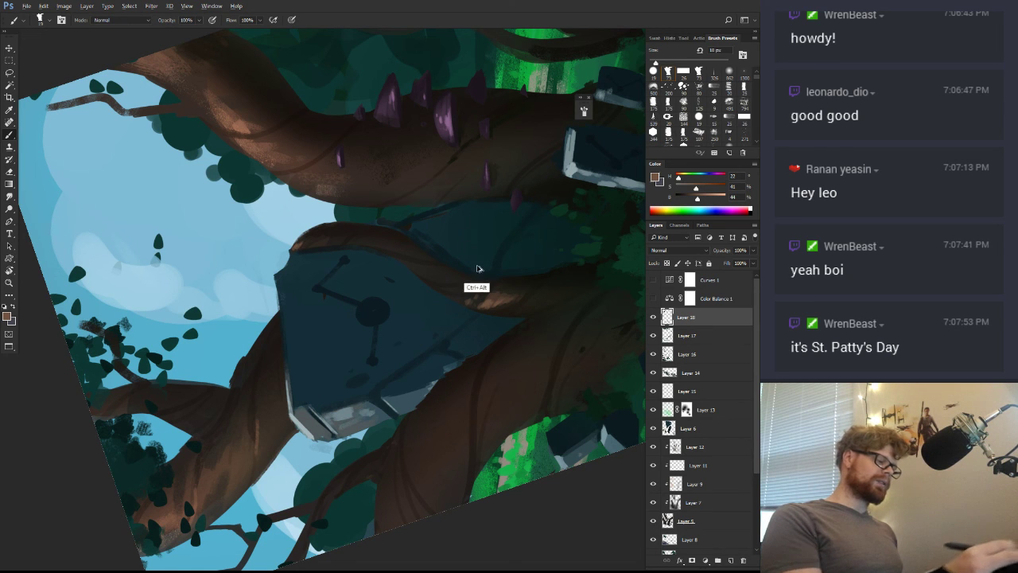
key(r)
mouse_move(501, 294)
mouse_down()
mouse_move(439, 416)
mouse_move(496, 324)
mouse_move(429, 439)
mouse_move(331, 352)
mouse_up()
key(b)
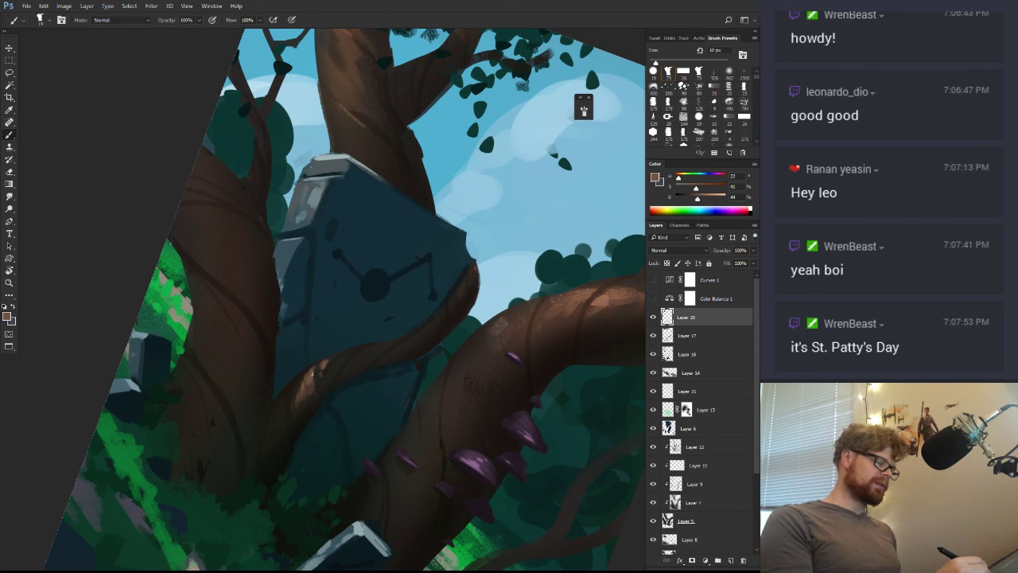
Raise the brown's brightness to 62% and paint fine highlights along the right trunk's sunlit upper edge
key(r)
mouse_move(298, 407)
mouse_down()
mouse_move(342, 366)
mouse_move(500, 311)
mouse_up()
drag(486, 326, 451, 391)
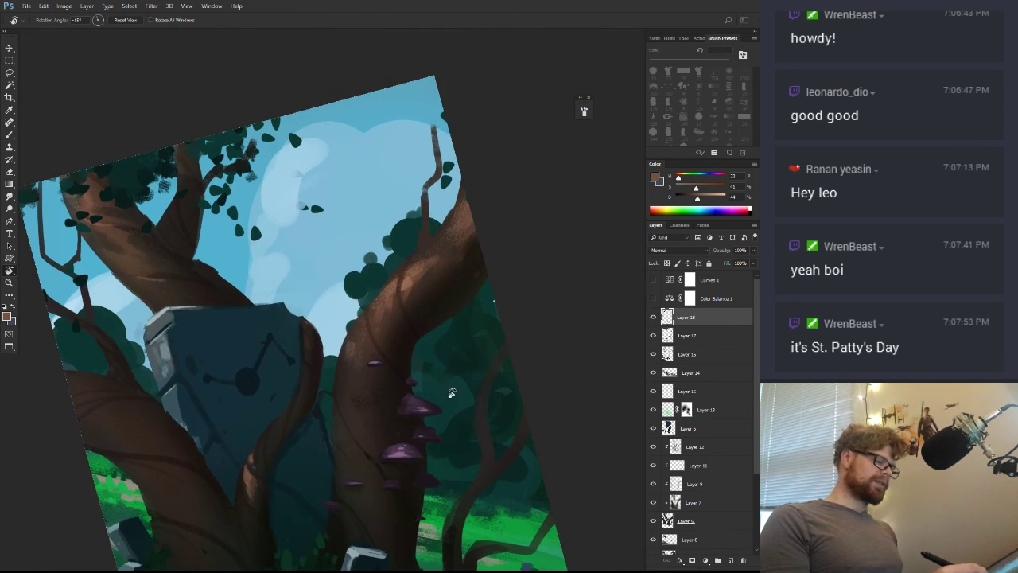
key(b)
click(707, 198)
key(r)
drag(477, 241, 447, 294)
key(b)
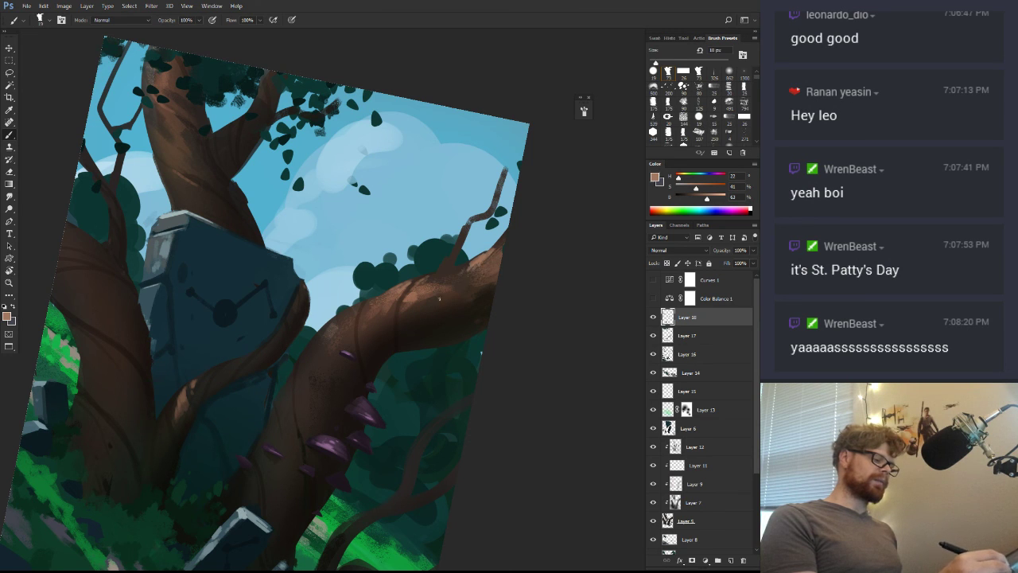
Paint rough light-brown bark texture on the right trunk's upper bend with a reduced textured brush
key(z)
drag(429, 330, 342, 330)
key(r)
key(z)
mouse_move(501, 363)
mouse_down()
mouse_move(451, 283)
mouse_move(474, 266)
mouse_move(504, 318)
mouse_up()
key(r)
key(z)
drag(447, 333, 524, 315)
key(b)
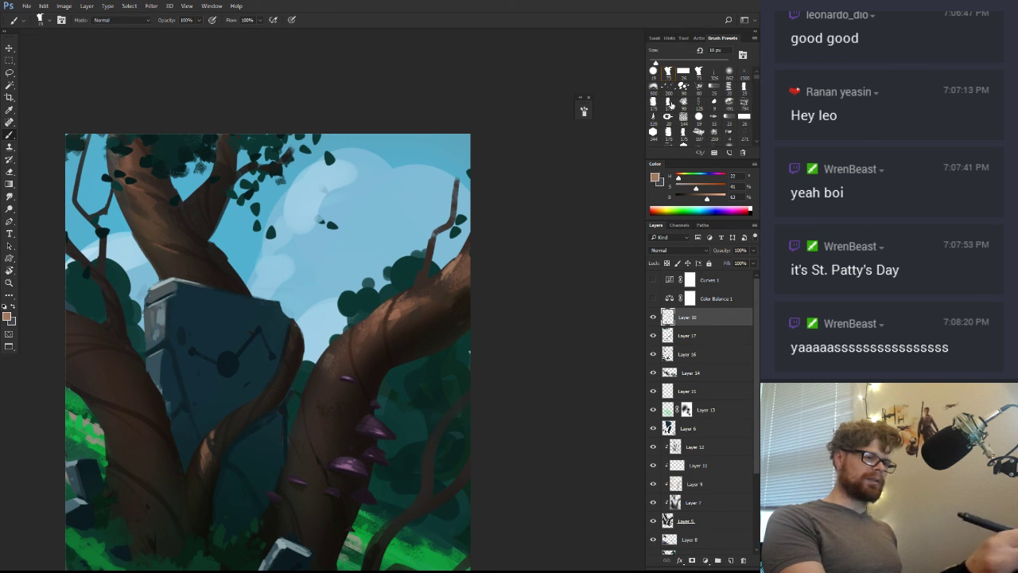
click(670, 104)
scroll(449, 286, up, 1)
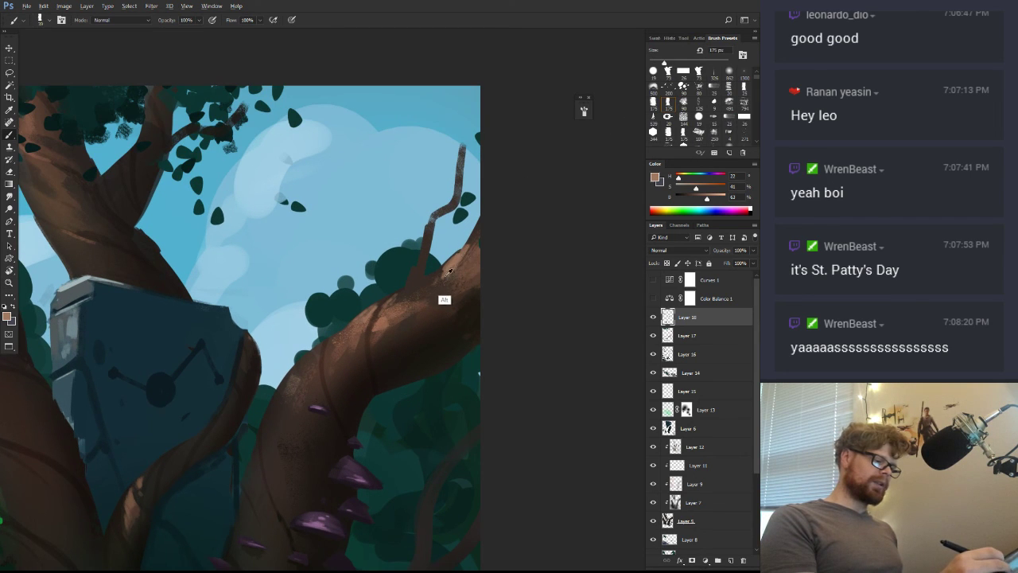
key(bracketleft)
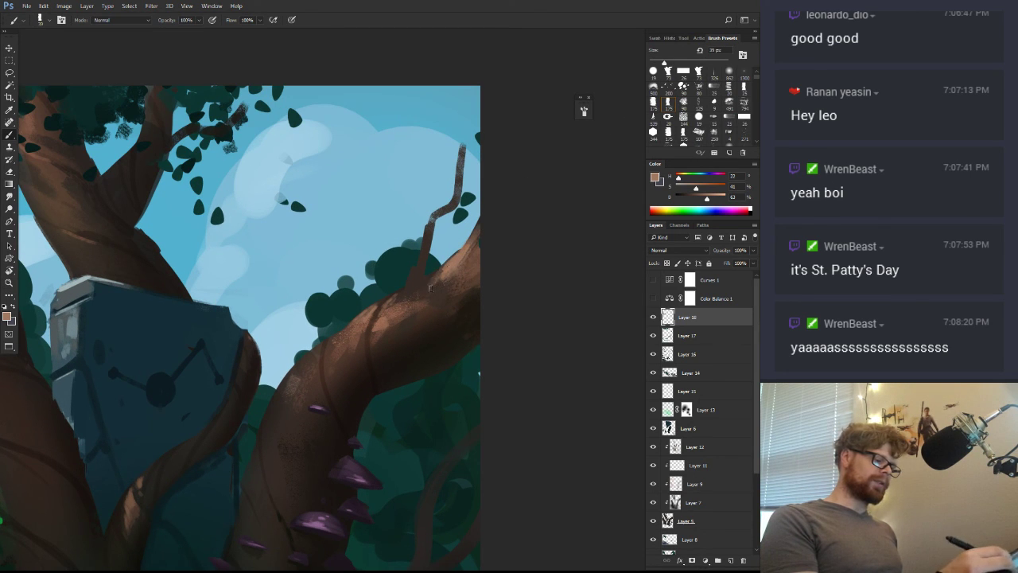
drag(443, 302, 455, 296)
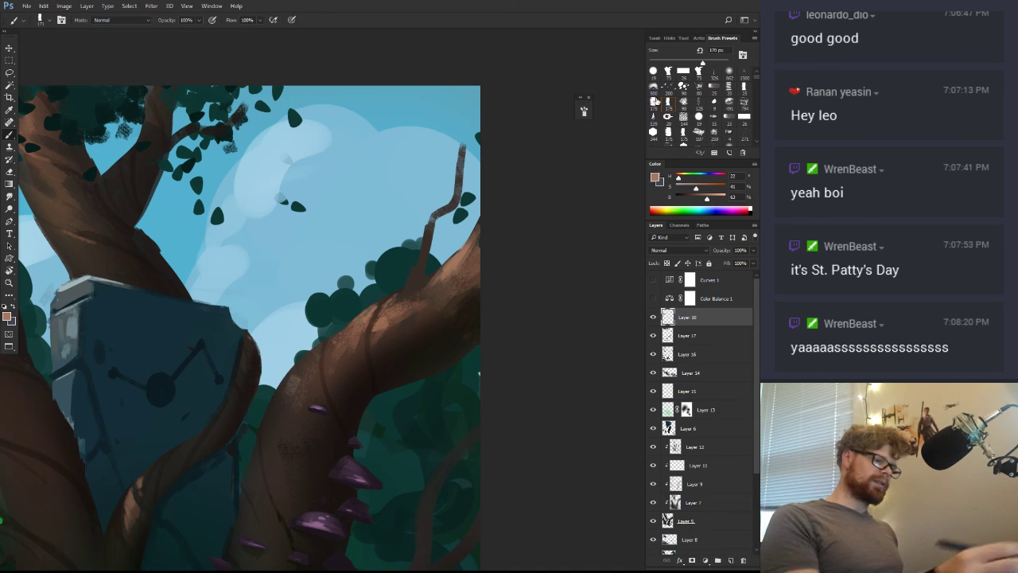
Dab more bark texture onto the right trunk's bend with a textured brush at 74 px and a sampled dark brown
click(652, 103)
drag(372, 324, 309, 364)
drag(352, 399, 274, 417)
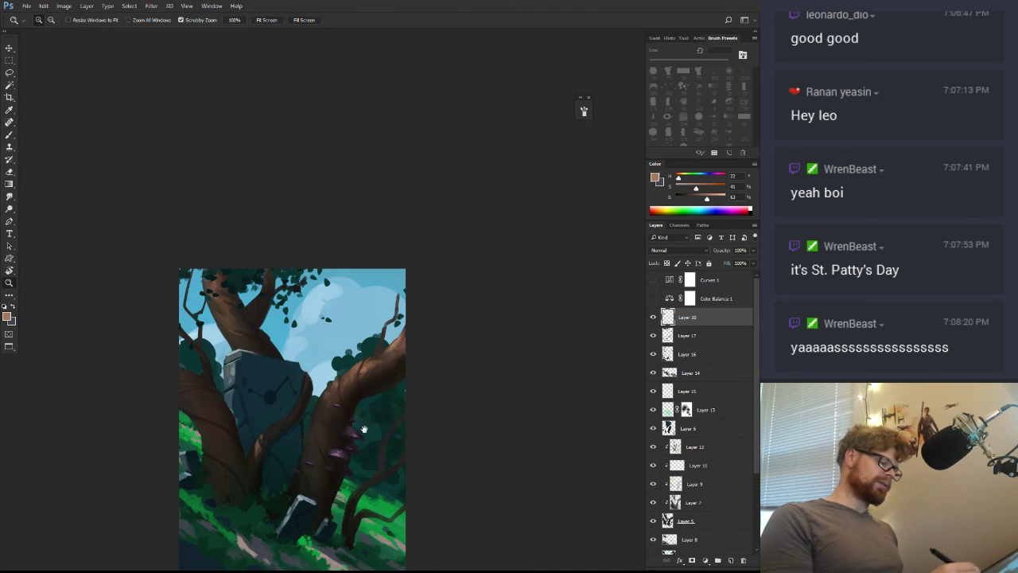
scroll(379, 349, up, 2)
key(b)
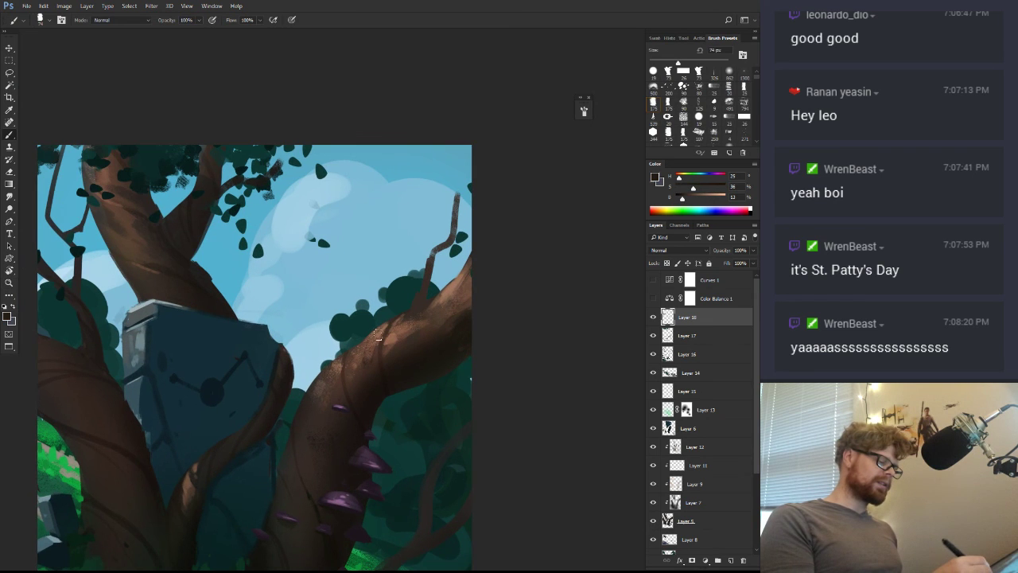
Sample the grass green and paint faint bounce light along the right trunk's shaded upper underside with a 10% opacity brush
scroll(478, 387, down, 2)
key(r)
drag(477, 387, 554, 282)
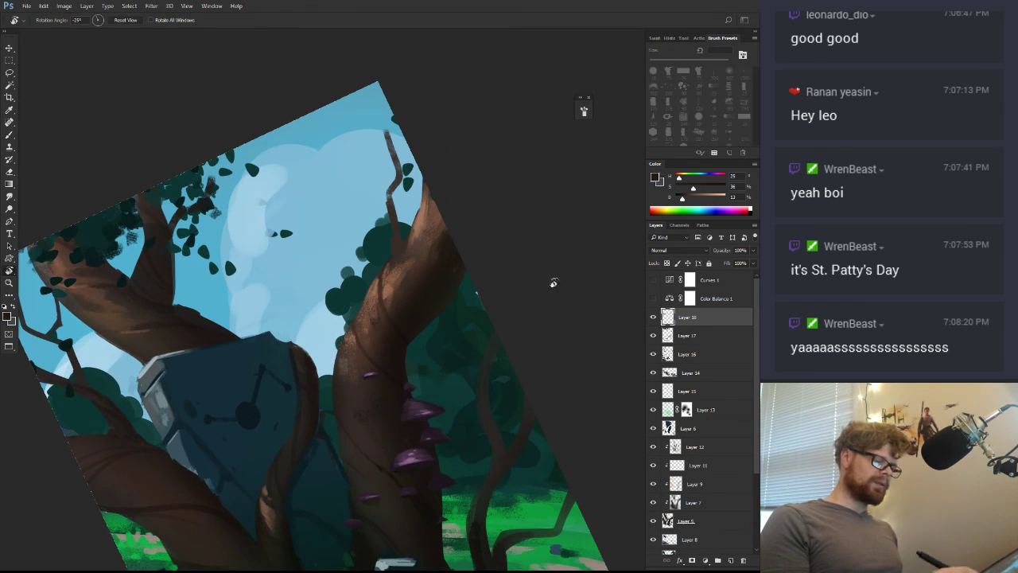
key(b)
alt+click(525, 534)
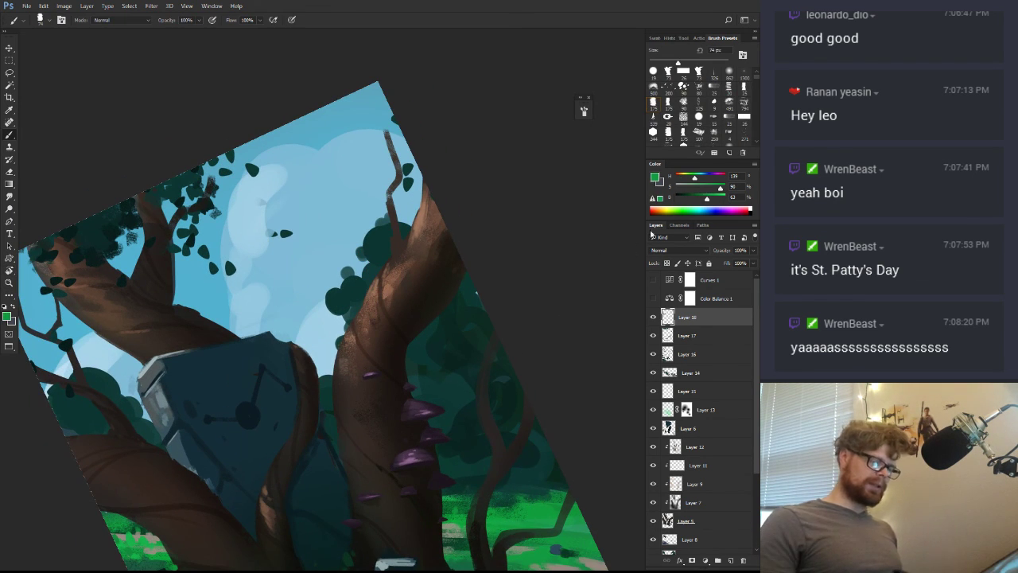
click(667, 71)
drag(439, 300, 435, 303)
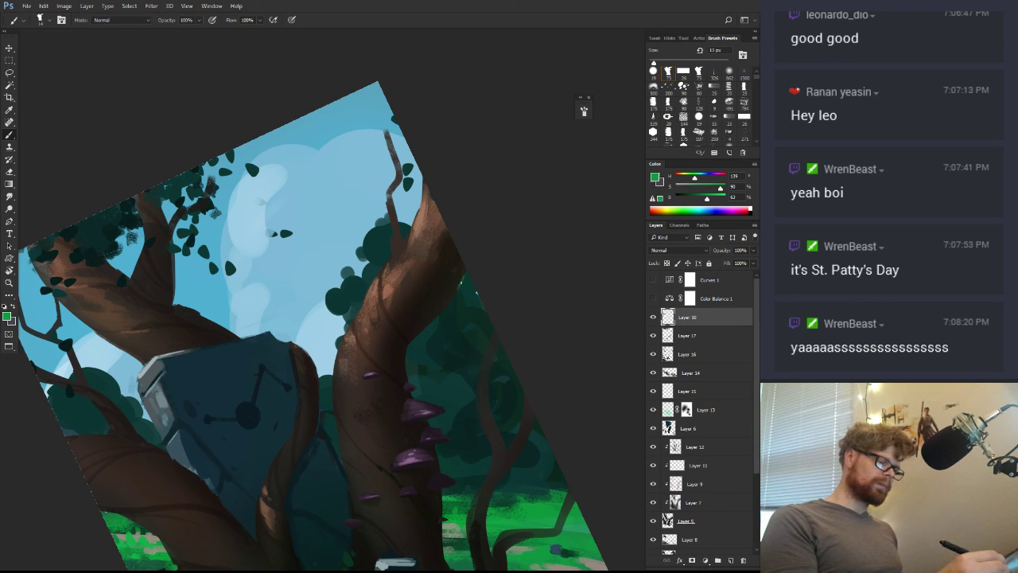
key(ctrl+z)
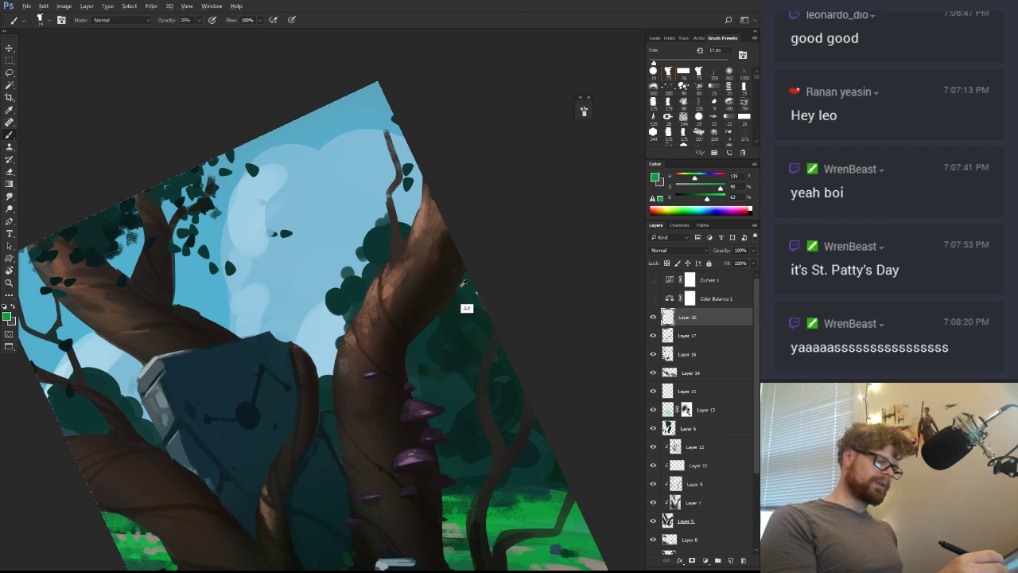
mouse_move(466, 288)
mouse_down()
mouse_move(458, 270)
mouse_move(451, 294)
mouse_move(453, 284)
mouse_up()
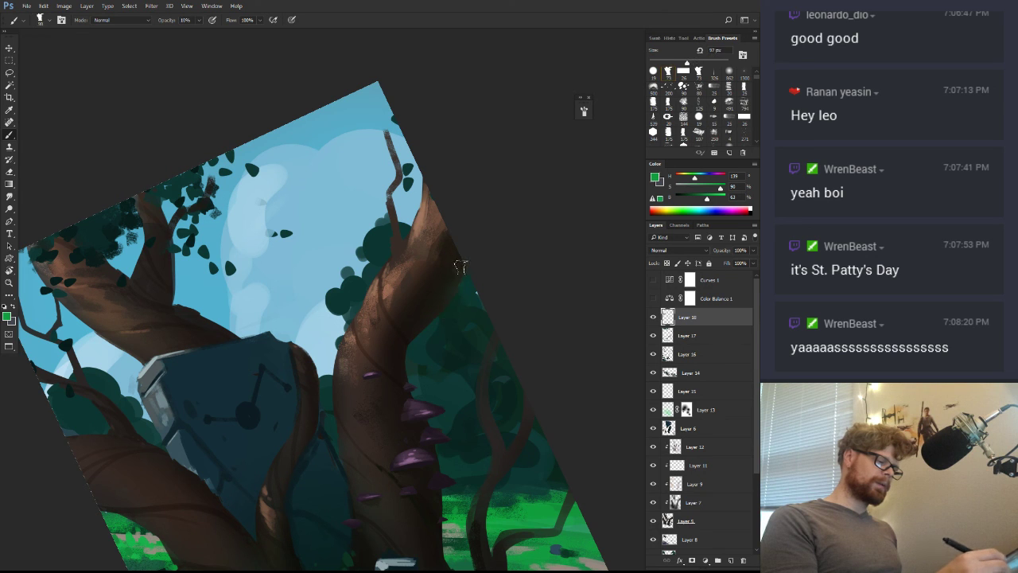
Sample a brighter grass green and paint low-opacity bounce light along the right trunk's shaded edge beside the mushrooms
key(r)
drag(406, 342, 515, 272)
key(ctrl+space)
drag(514, 317, 563, 317)
alt+click(560, 467)
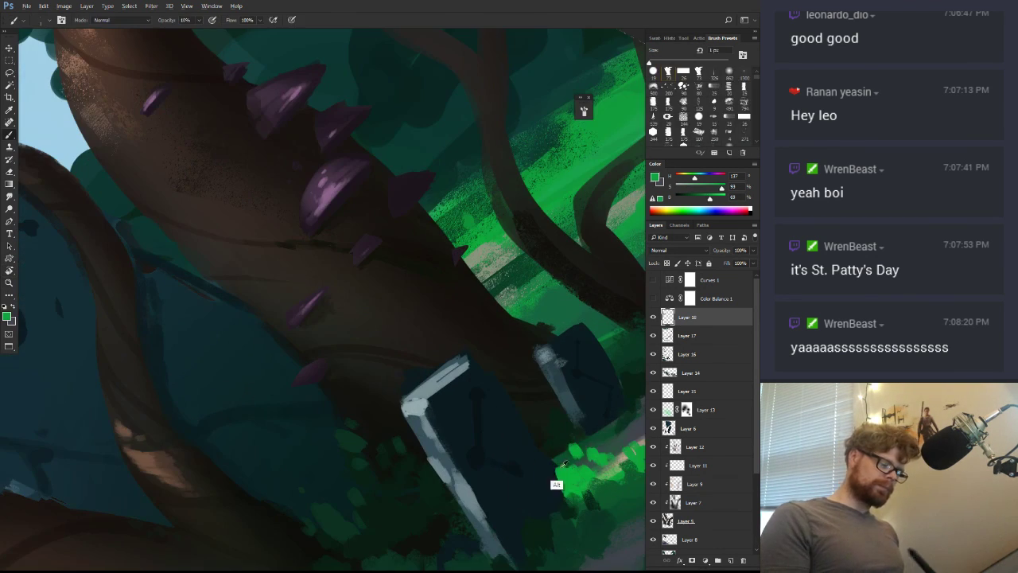
key(ctrl+space)
drag(445, 288, 447, 288)
key(b)
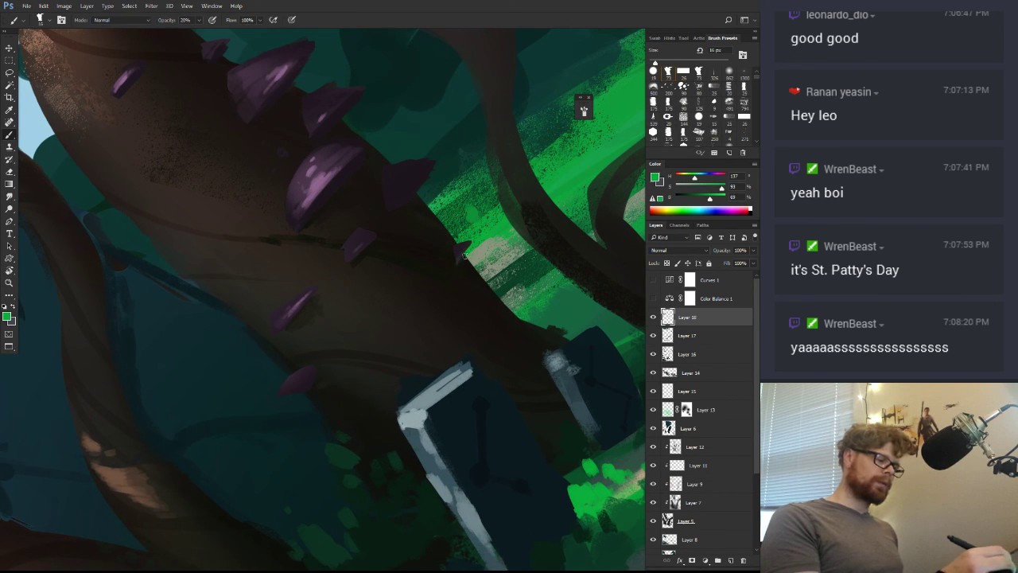
drag(461, 279, 458, 259)
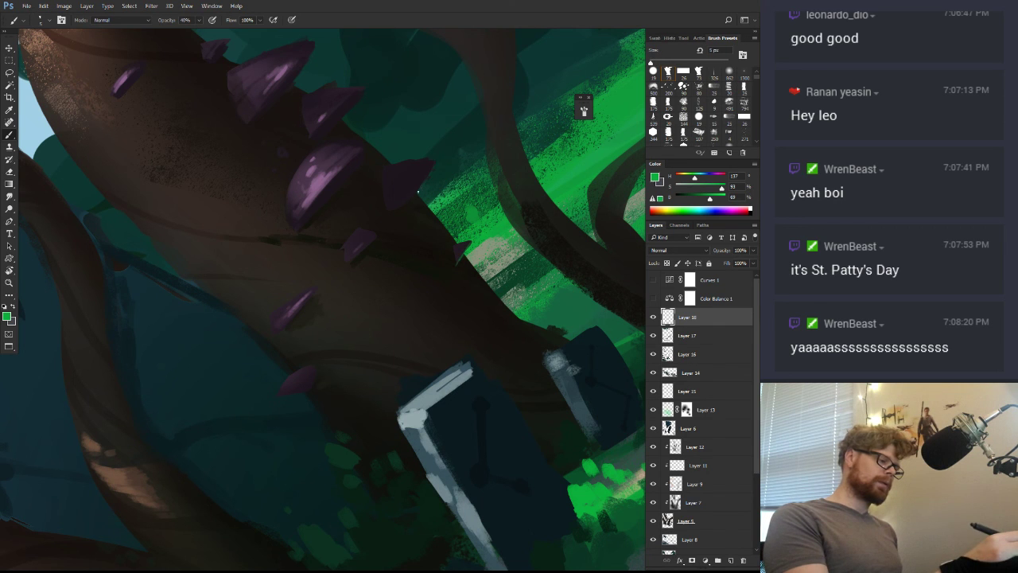
Darken the base of the right trunk above the small slabs with dark green sampled nearby and a 103 px brush
key(z)
drag(506, 213, 454, 295)
key(r)
mouse_move(537, 251)
mouse_down()
mouse_move(547, 280)
mouse_move(539, 358)
mouse_move(478, 337)
mouse_move(486, 343)
mouse_move(486, 330)
mouse_up()
key(b)
key(z)
key(b)
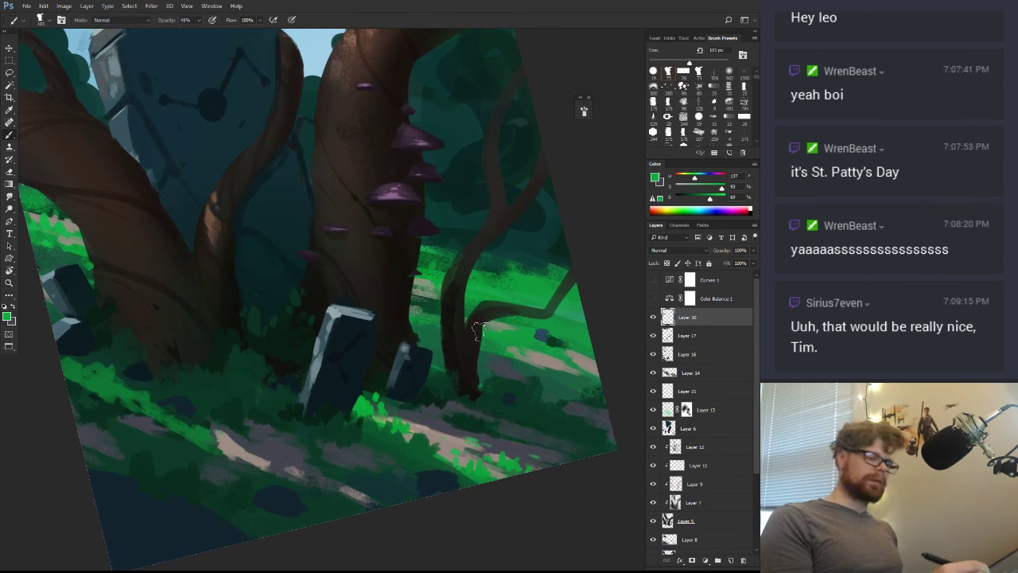
alt+click(386, 312)
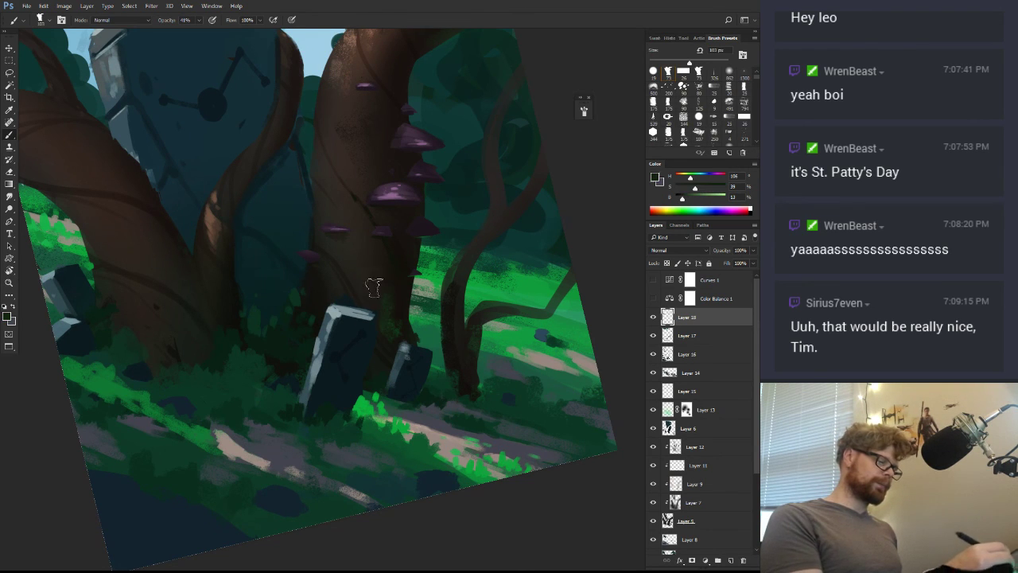
alt+click(387, 326)
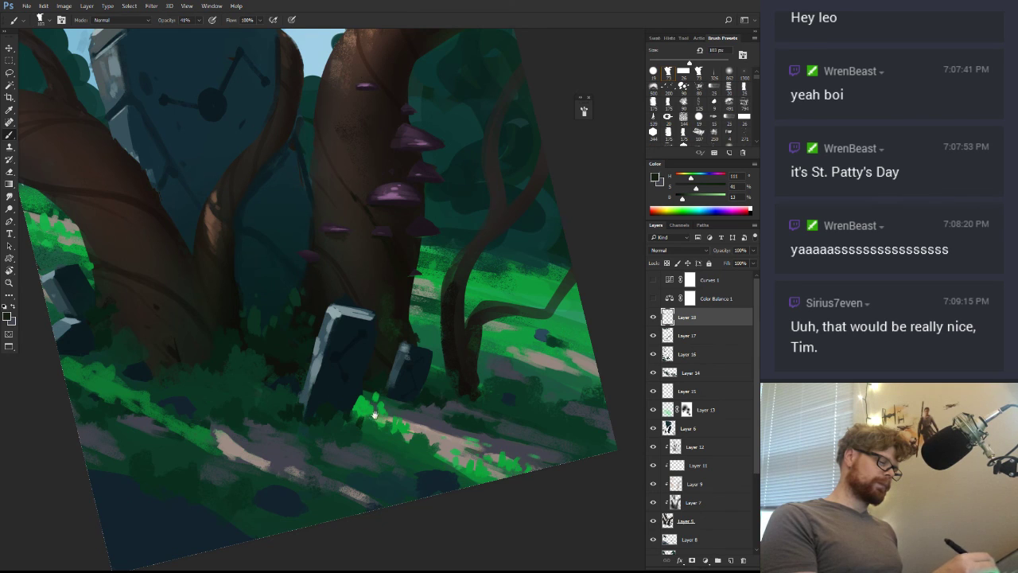
drag(374, 415, 456, 447)
Blend sampled dark teal-green into the foliage around the small leaning slab at the right trunk's base
key(r)
mouse_move(497, 425)
mouse_down()
mouse_move(546, 377)
mouse_move(558, 306)
mouse_up()
key(r)
drag(469, 338, 410, 385)
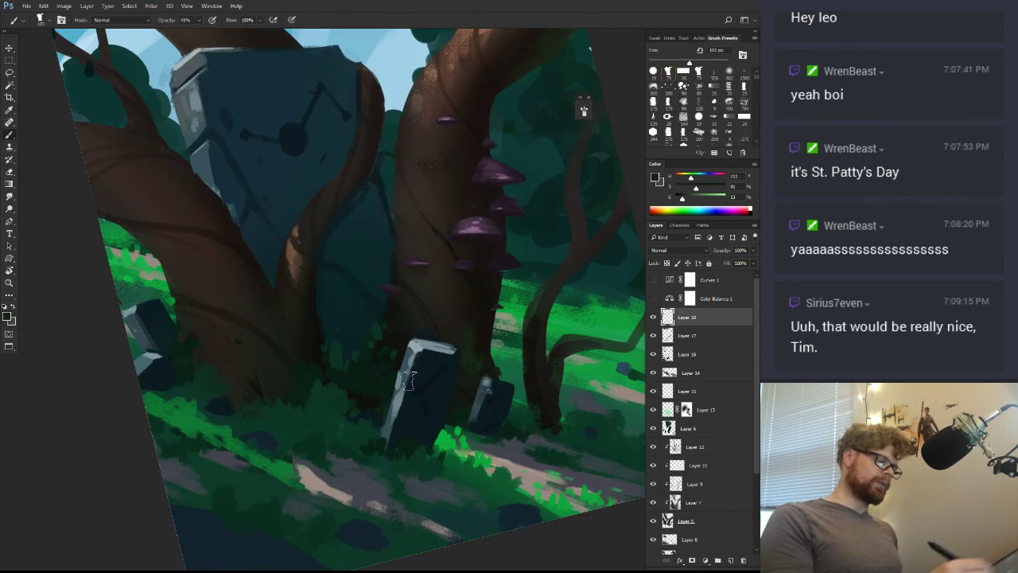
alt+click(408, 369)
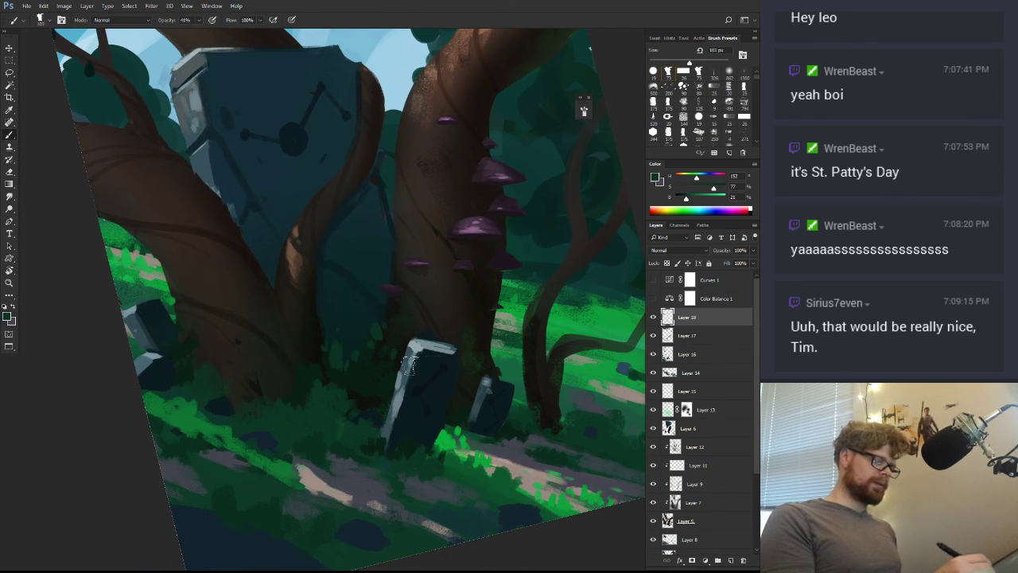
drag(468, 400, 502, 411)
key(z)
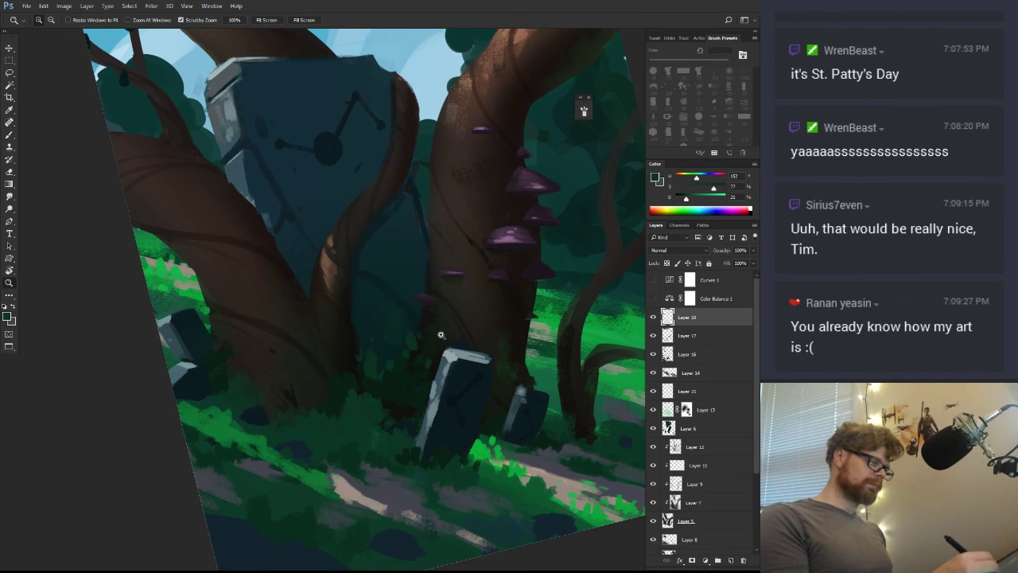
Sample the large slab's dark blue and clean up its upper-left face with a 44 px brush at full opacity
alt+click(441, 335)
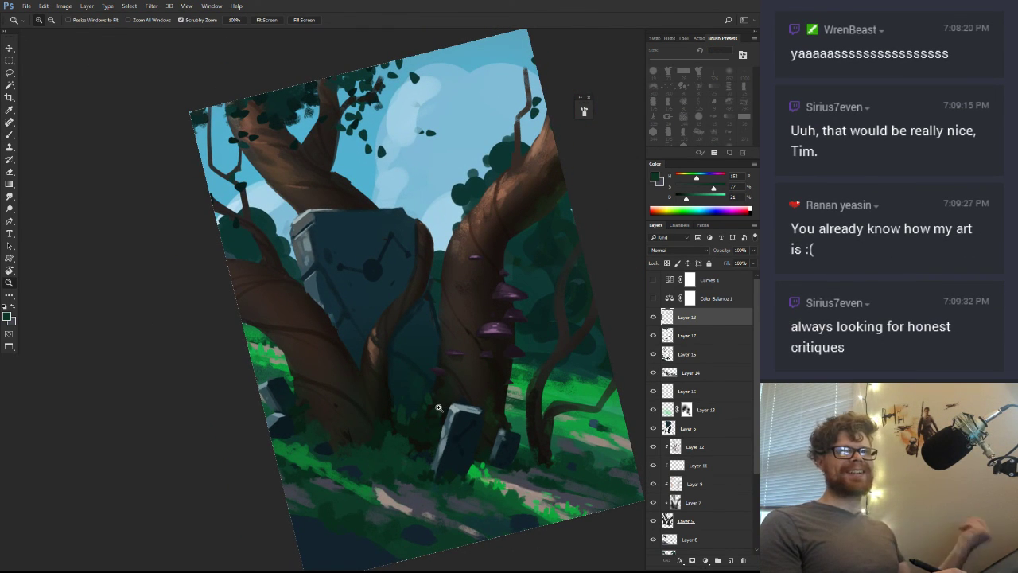
drag(401, 284, 418, 352)
key(r)
drag(452, 339, 441, 356)
drag(380, 332, 434, 317)
alt+click(378, 326)
alt+click(310, 280)
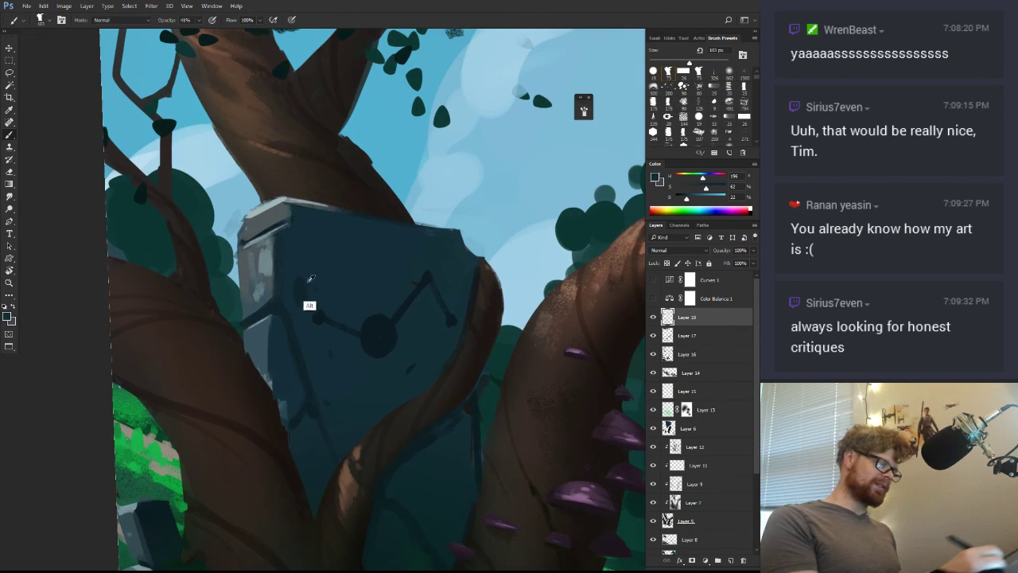
mouse_move(311, 280)
mouse_down()
mouse_move(298, 287)
mouse_move(309, 285)
mouse_up()
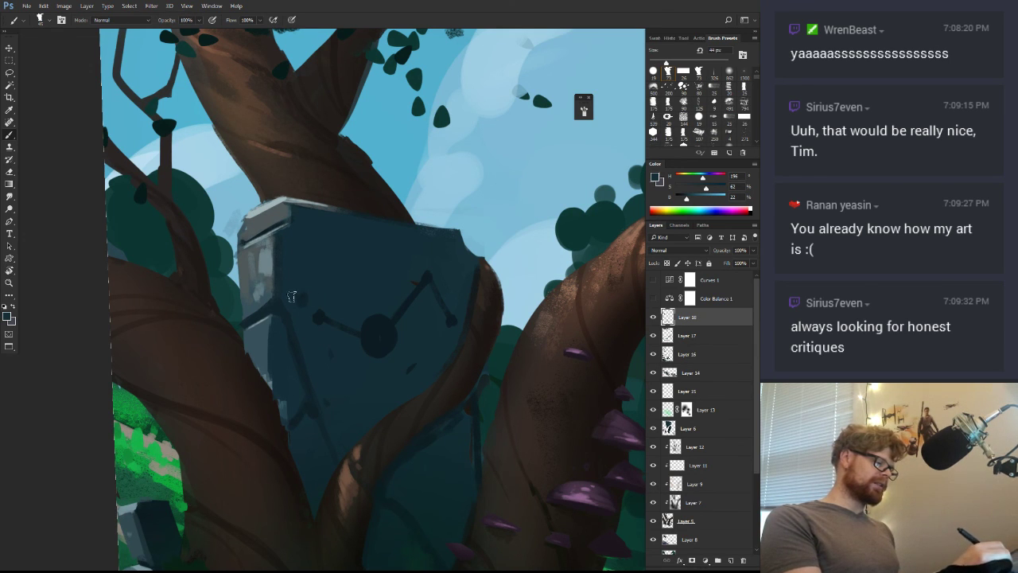
Refine the large slab's lit side edge with sampled grey-blue and its carved marks with darker blue, using a 32 px brush
alt+click(267, 267)
drag(267, 267, 262, 275)
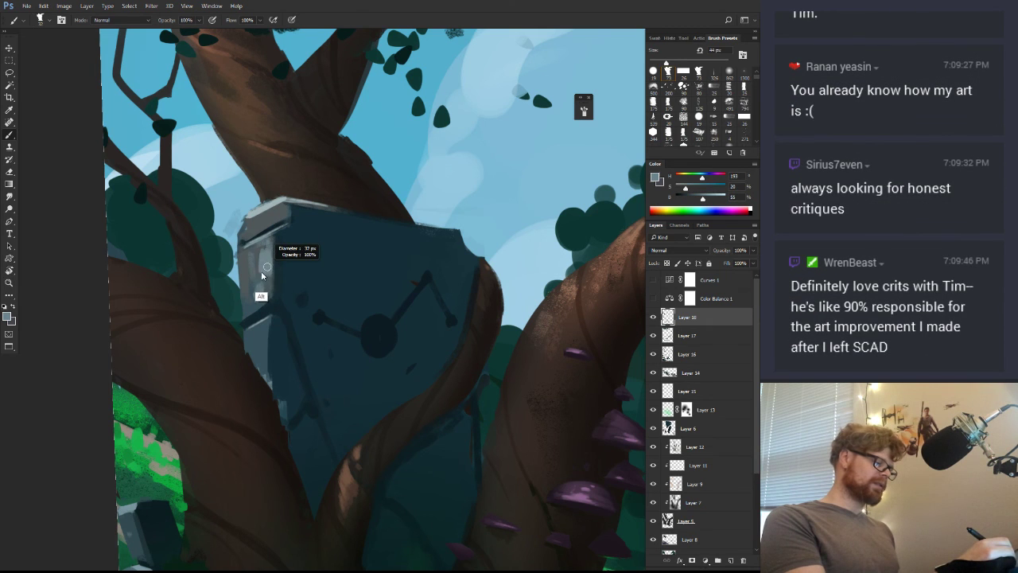
alt+click(287, 292)
drag(328, 343, 333, 276)
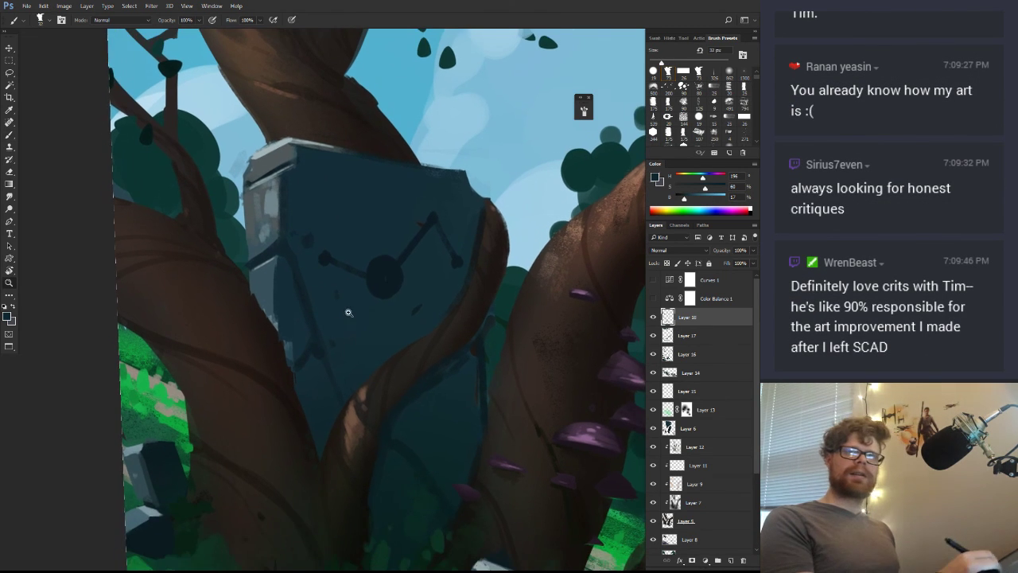
Sample a darker blue and strengthen the large slab's carved circle and nodes, adding a carved line running down from the circle
drag(348, 315, 322, 391)
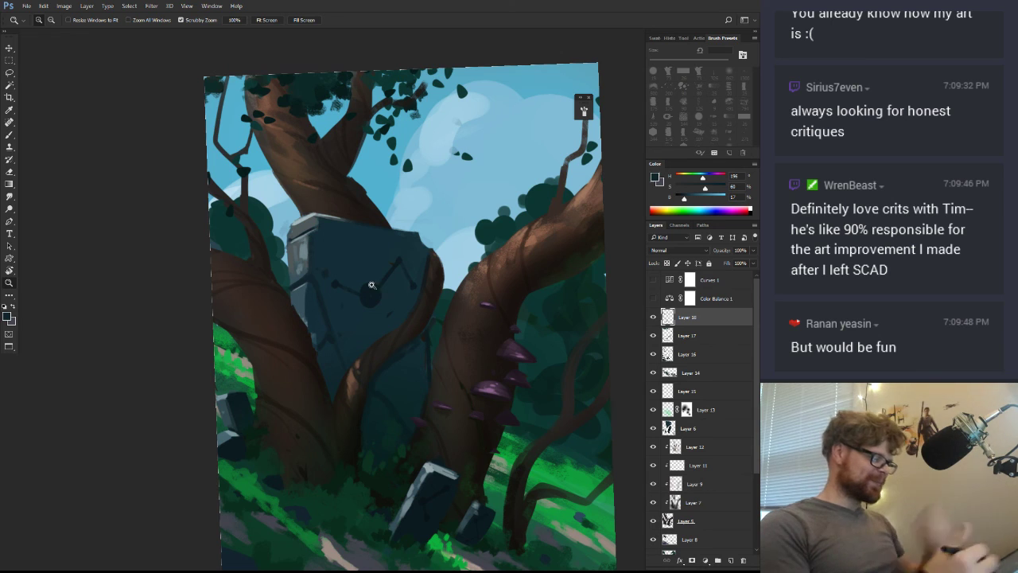
key(b)
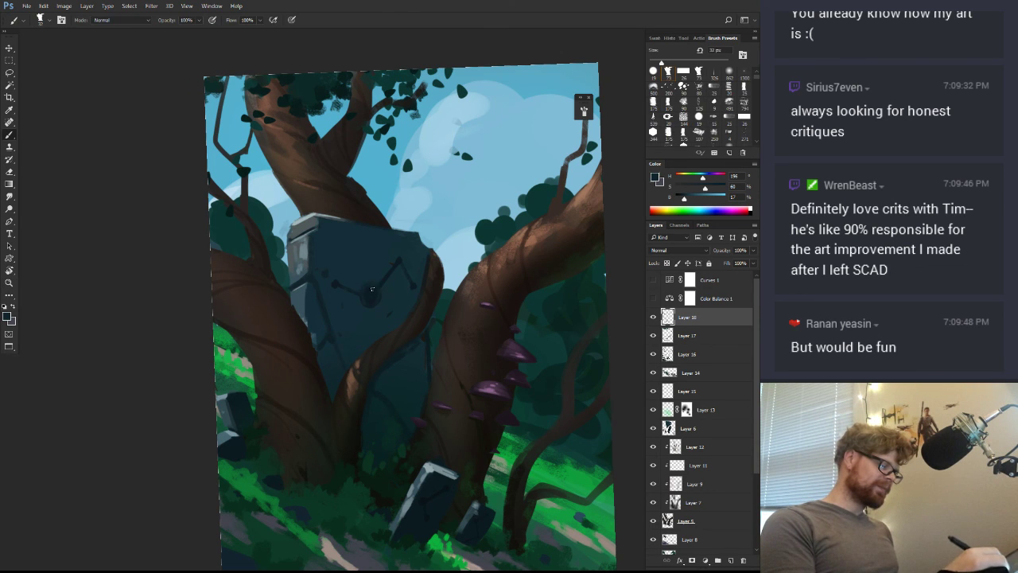
alt+click(359, 295)
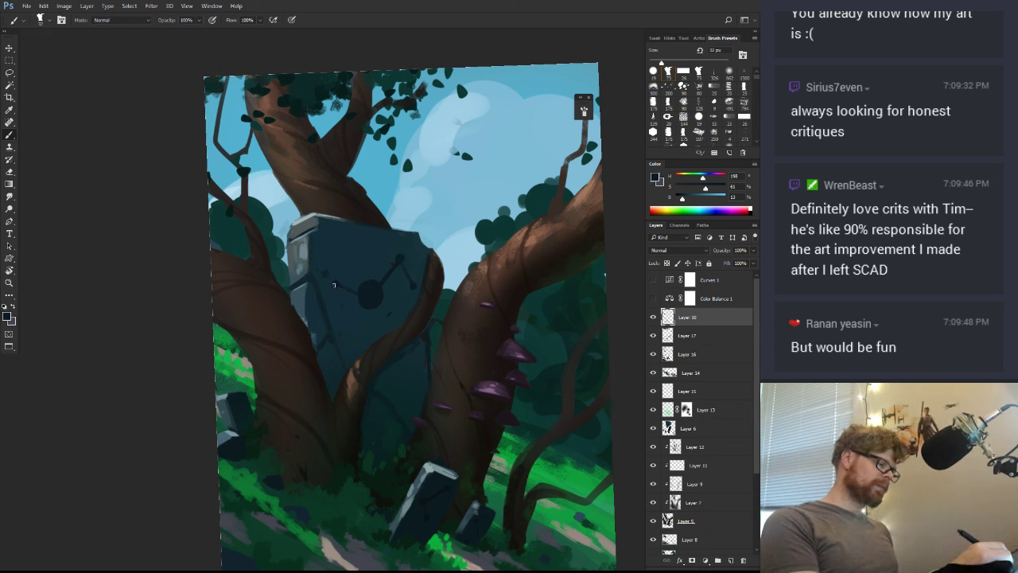
drag(439, 324, 446, 306)
drag(412, 358, 409, 358)
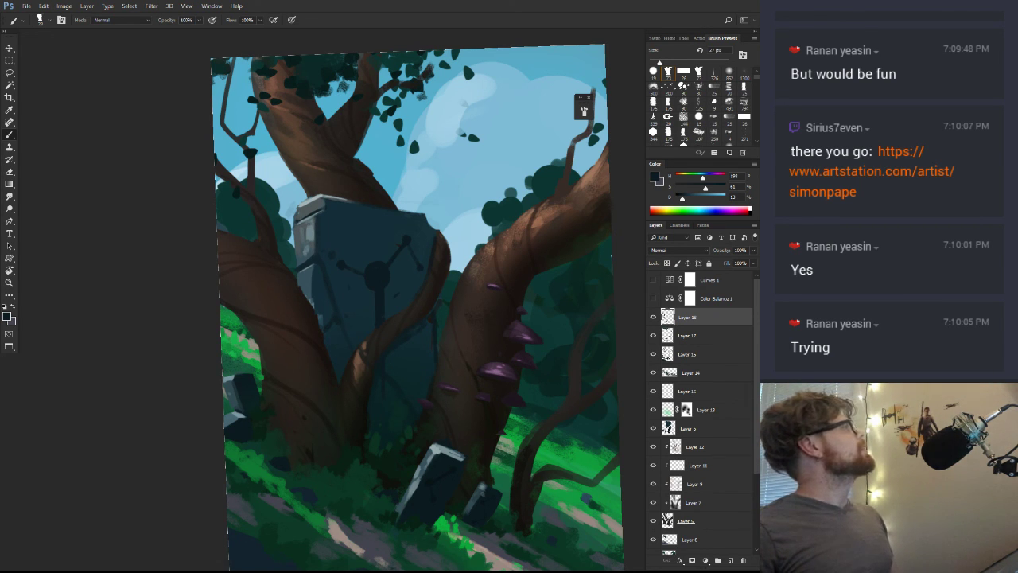
drag(2, 189, 758, 168)
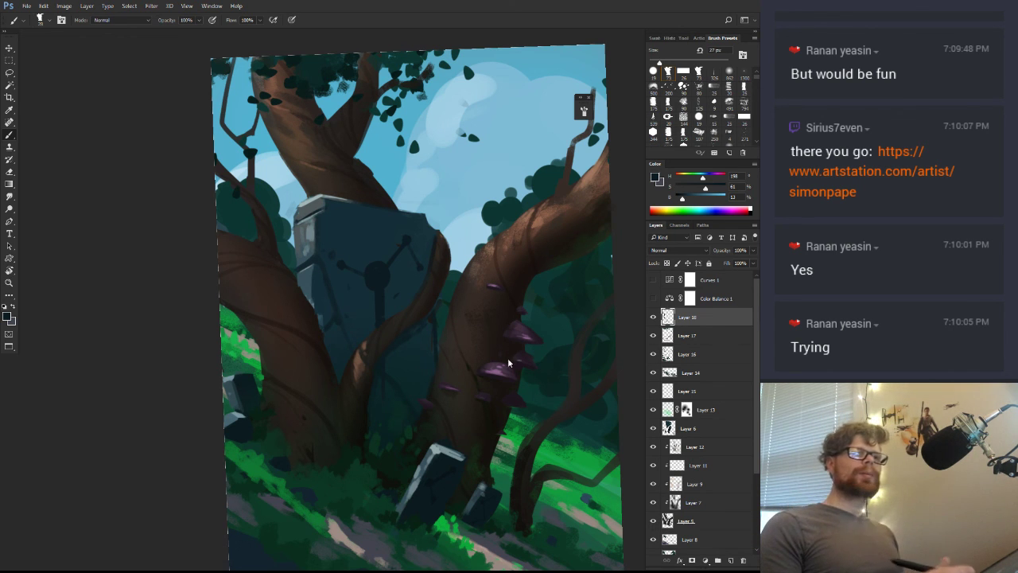
Add a small purple mushroom on the right trunk's inner edge using sampled mushroom purple, dark shadow and light highlight colours
drag(488, 402, 539, 324)
key(r)
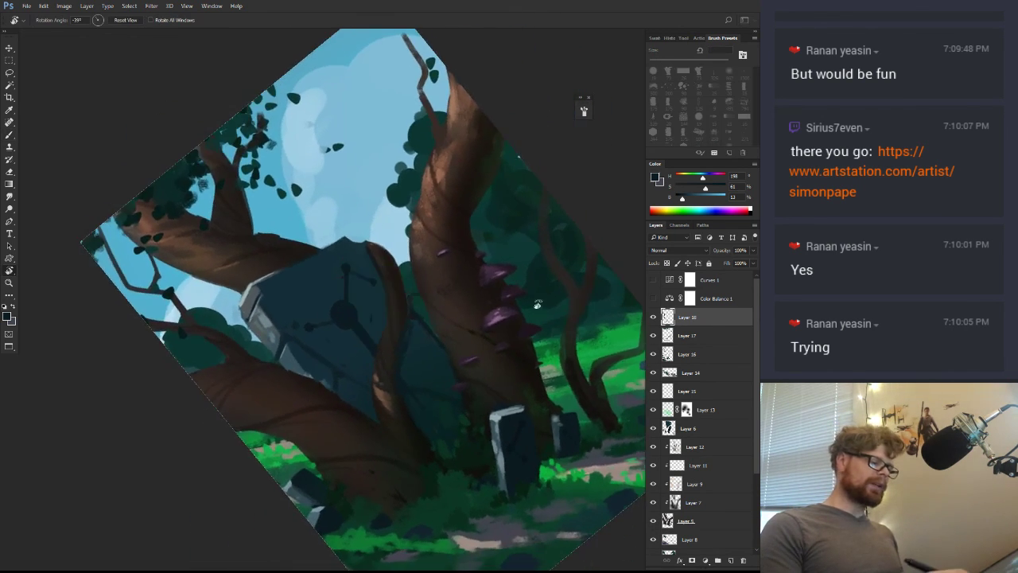
alt+click(496, 299)
drag(489, 293, 513, 387)
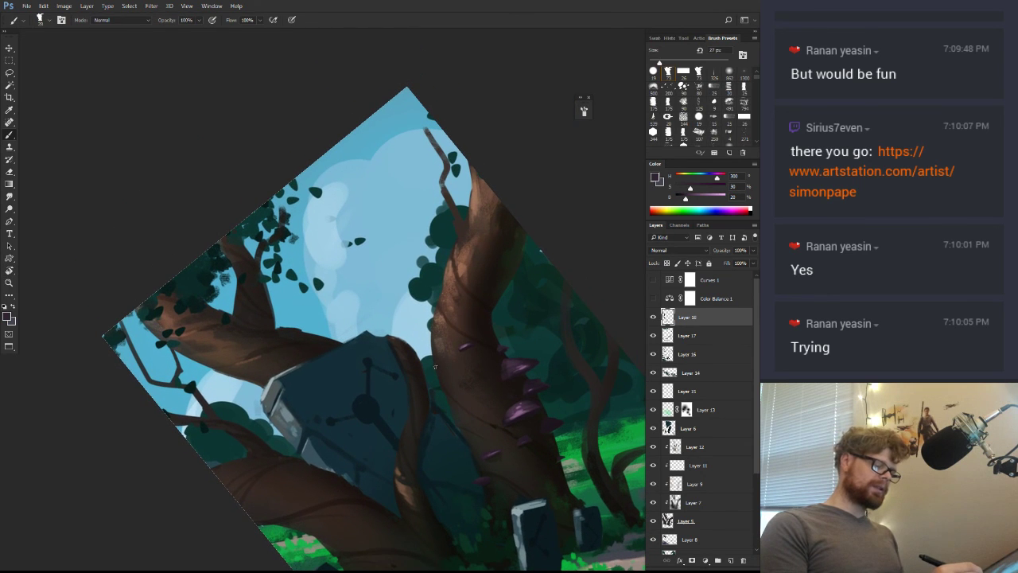
alt+click(519, 366)
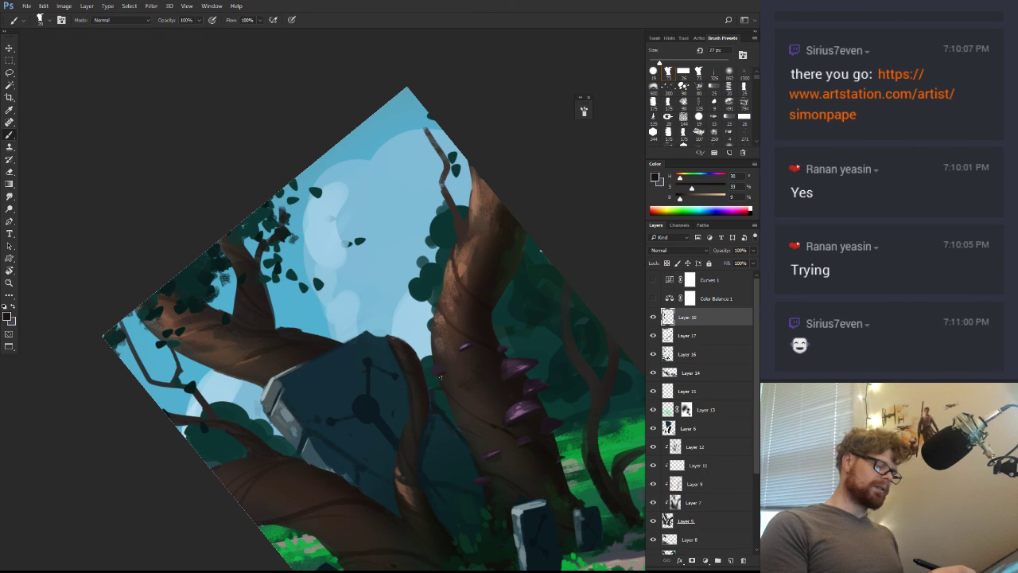
drag(440, 377, 380, 369)
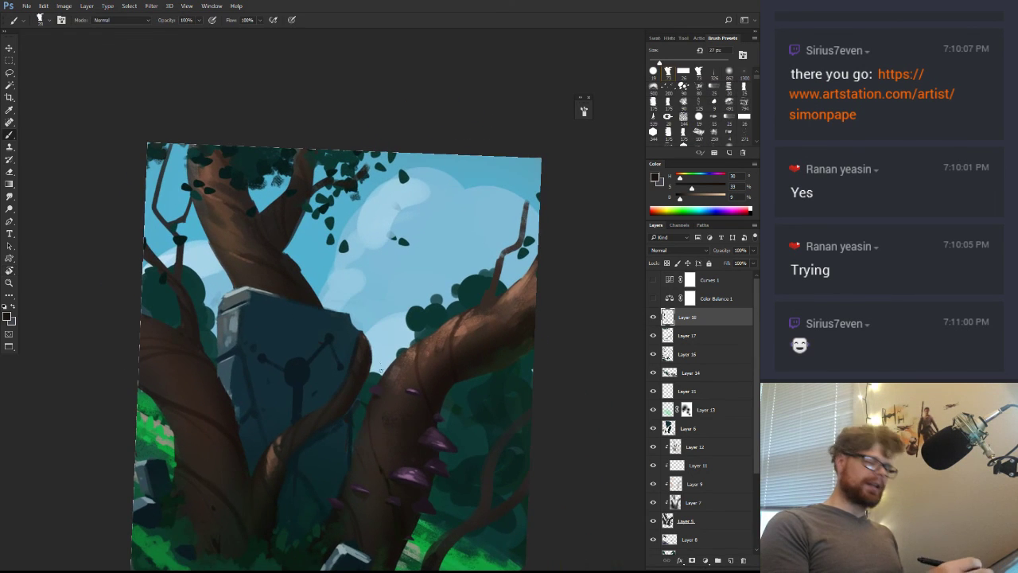
alt+click(439, 463)
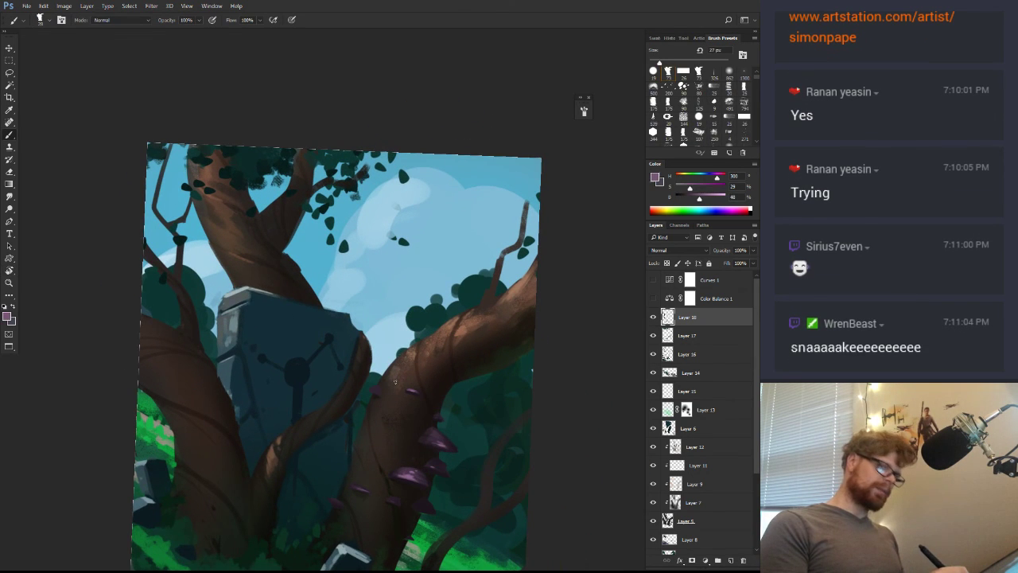
Paint small dark-purple mushrooms along the left trunk's inner edge using the shadow colour sampled from the existing mushrooms
key(z)
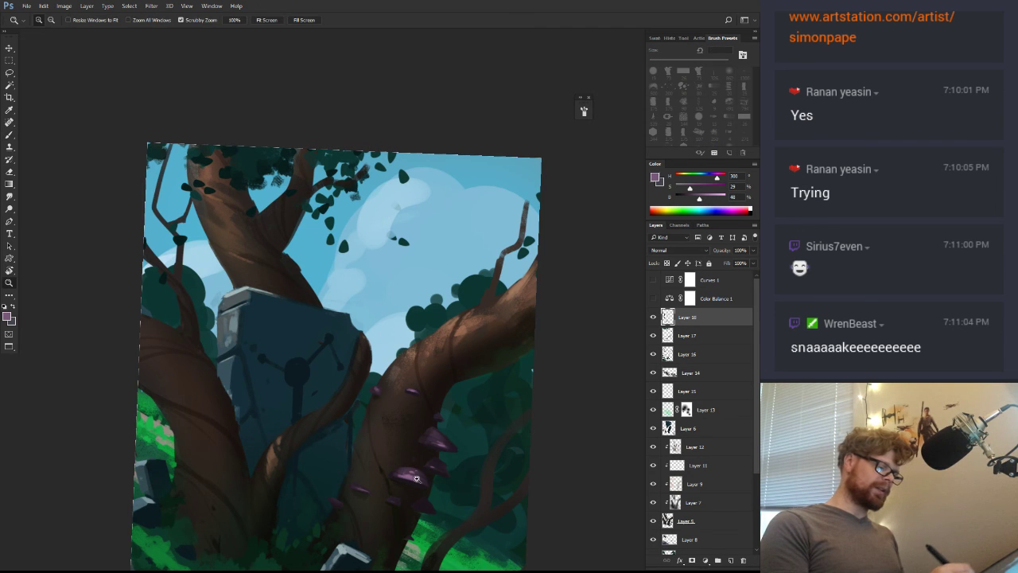
drag(405, 487, 363, 487)
key(r)
drag(438, 502, 451, 432)
key(z)
key(r)
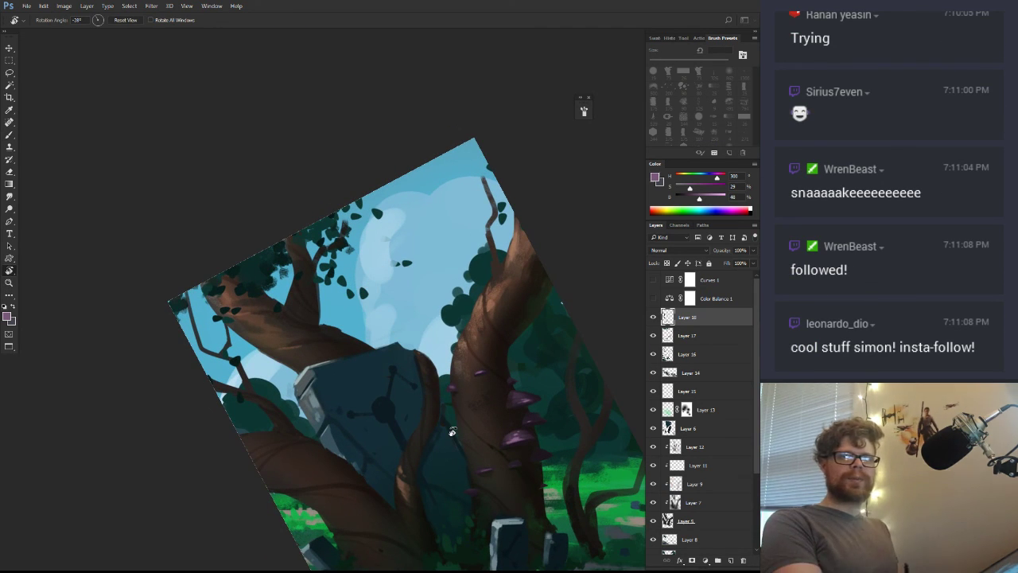
key(space)
drag(430, 388, 384, 328)
drag(495, 340, 490, 245)
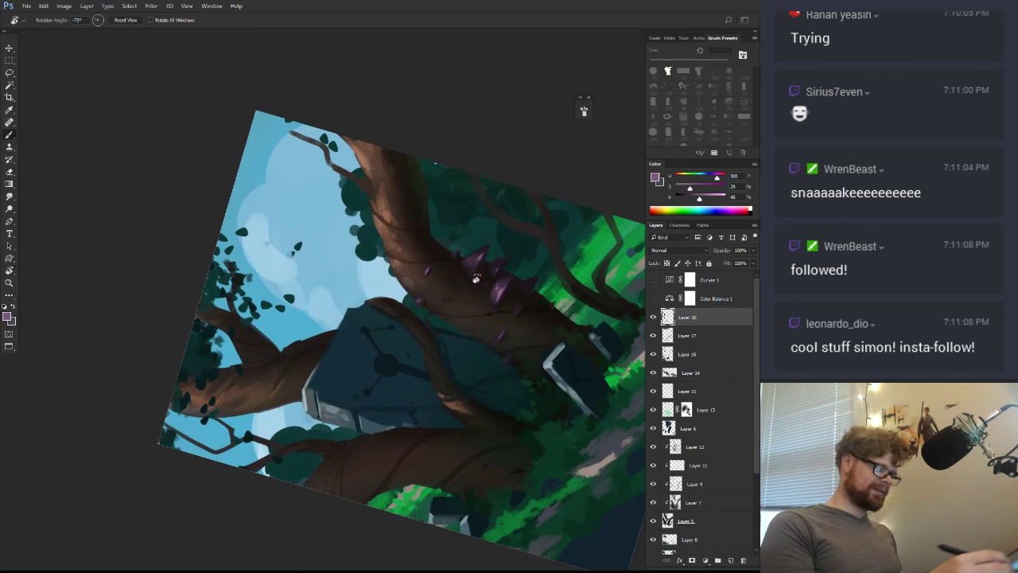
key(b)
alt+click(495, 300)
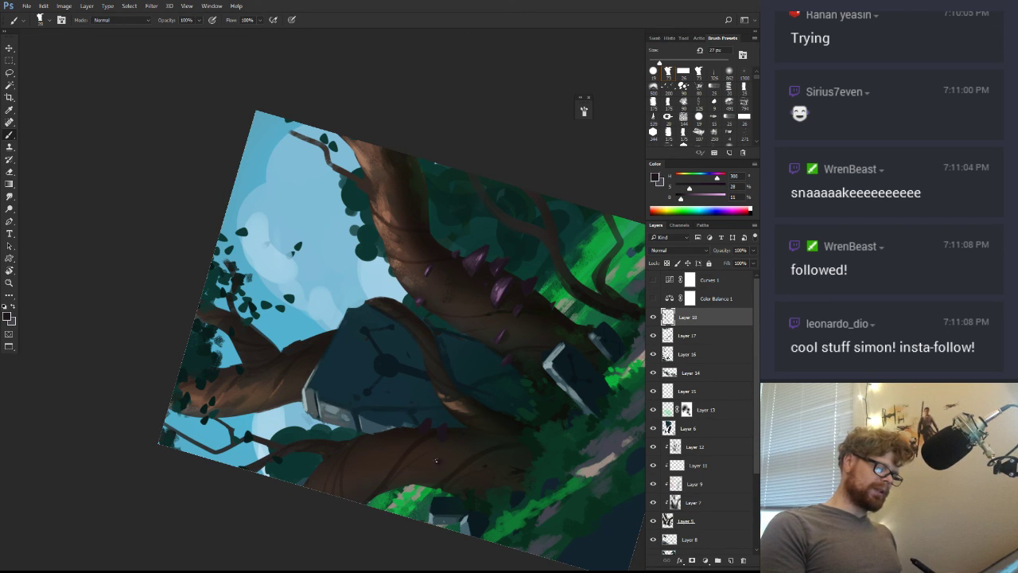
Shape the small mushrooms on the left trunk's inner edge with lighter and darker purples sampled from the existing mushrooms
alt+click(495, 316)
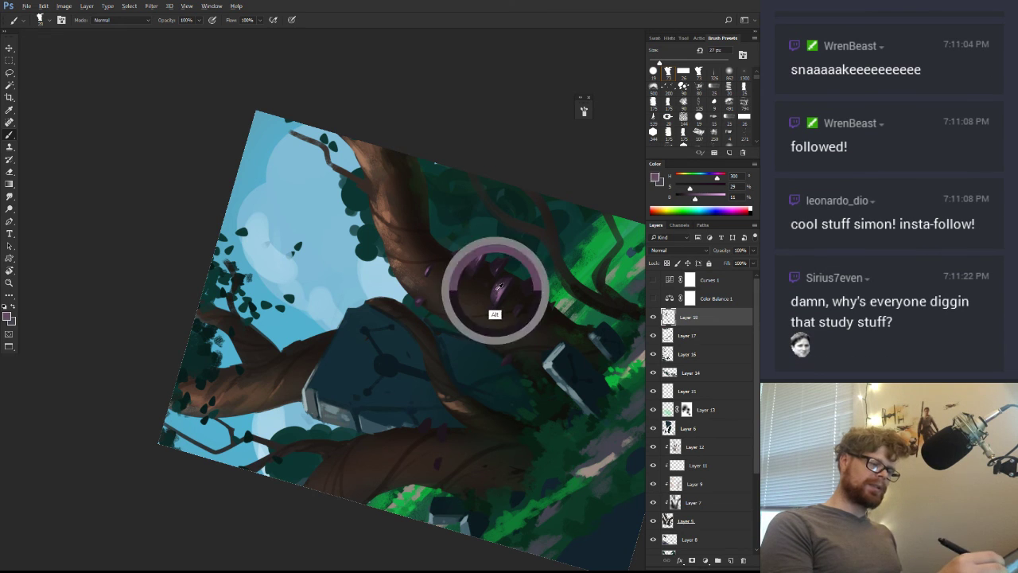
mouse_move(437, 415)
mouse_down()
mouse_move(402, 365)
mouse_move(414, 385)
mouse_up()
key(r)
key(b)
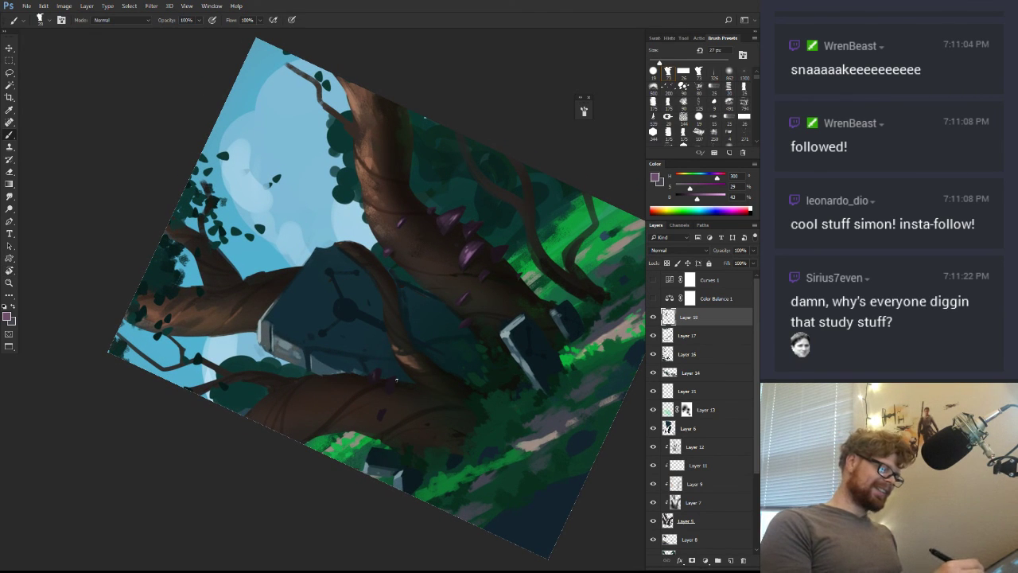
alt+click(391, 378)
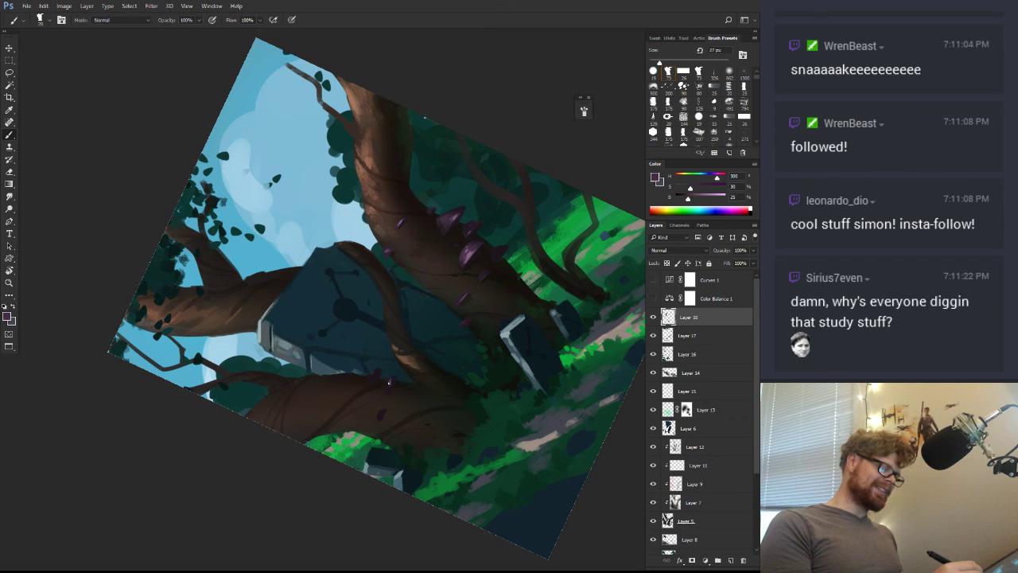
alt+click(391, 389)
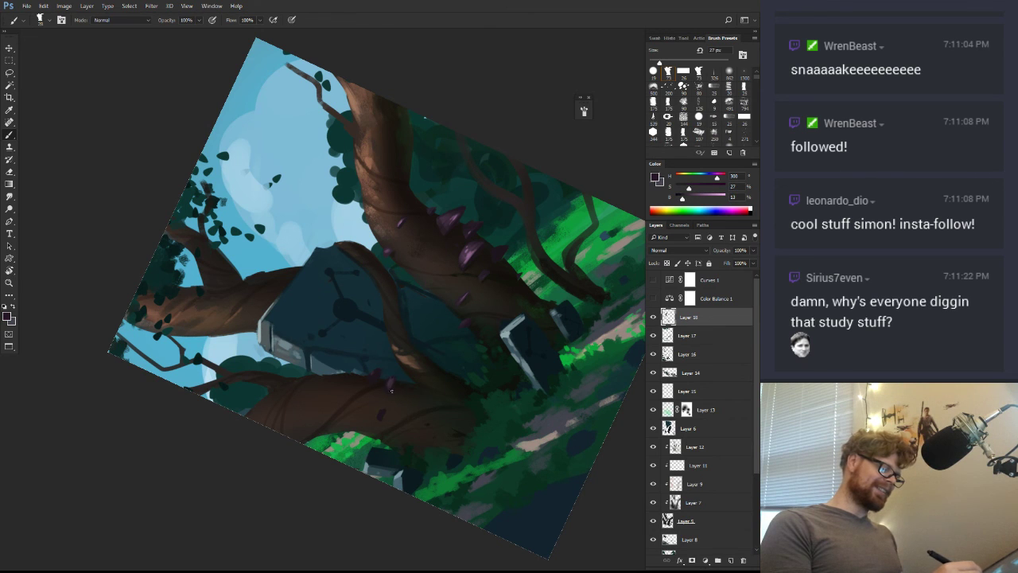
Review the whole painting upright at a reduced size to judge the new mushrooms and the overall composition
key(z)
drag(457, 393, 425, 440)
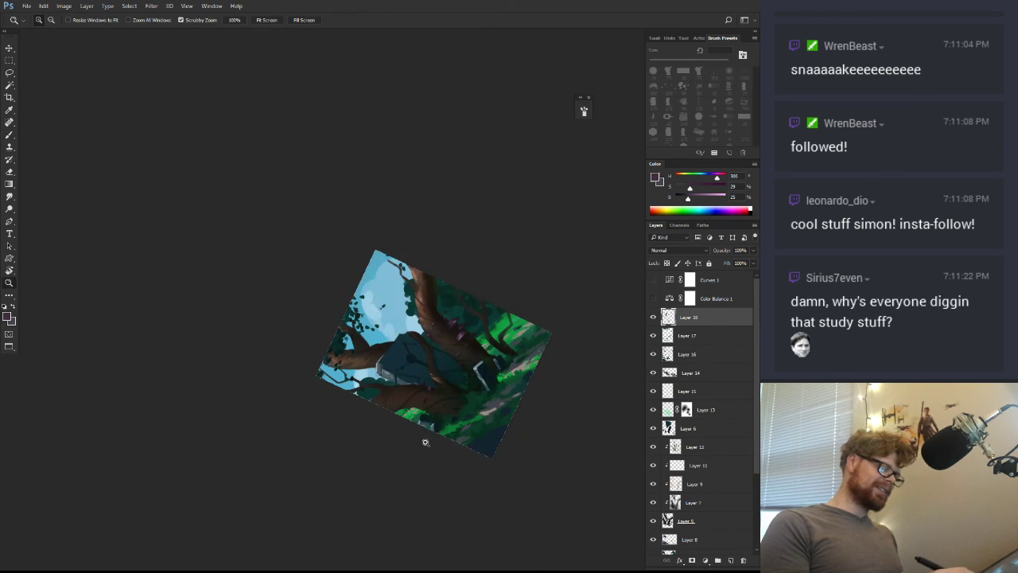
key(r)
drag(486, 419, 332, 466)
key(z)
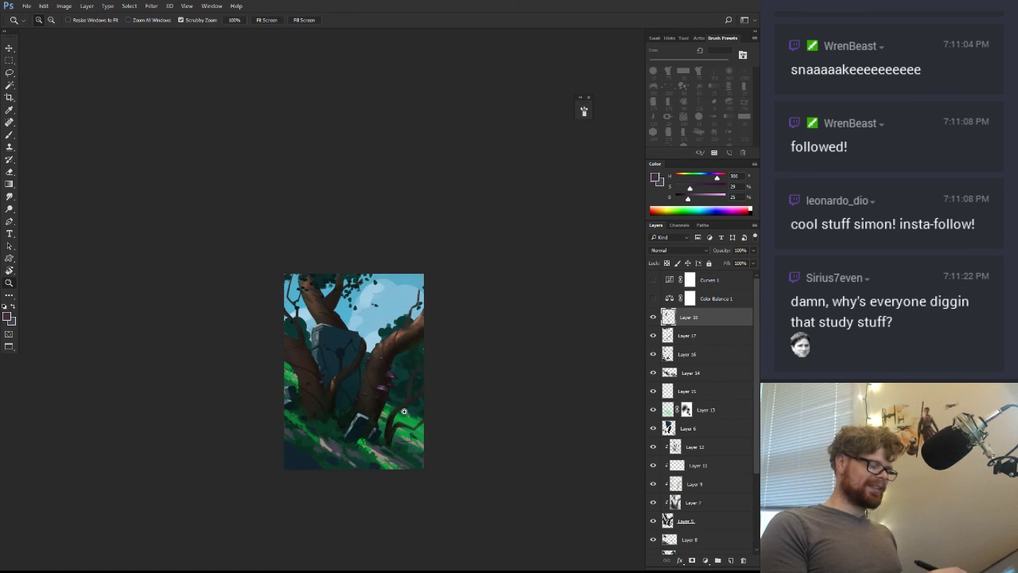
drag(403, 411, 377, 461)
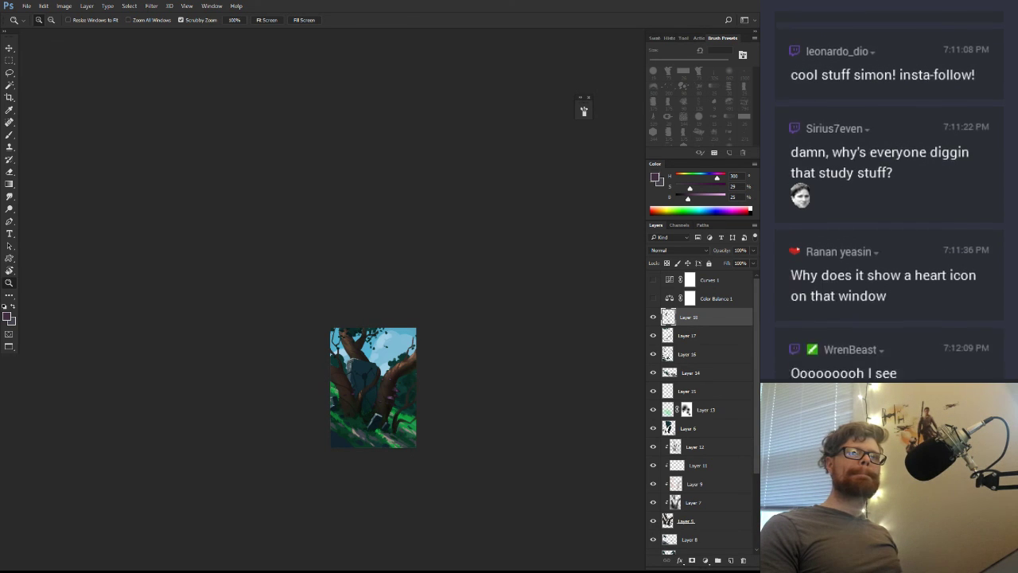
key(r)
drag(494, 424, 560, 380)
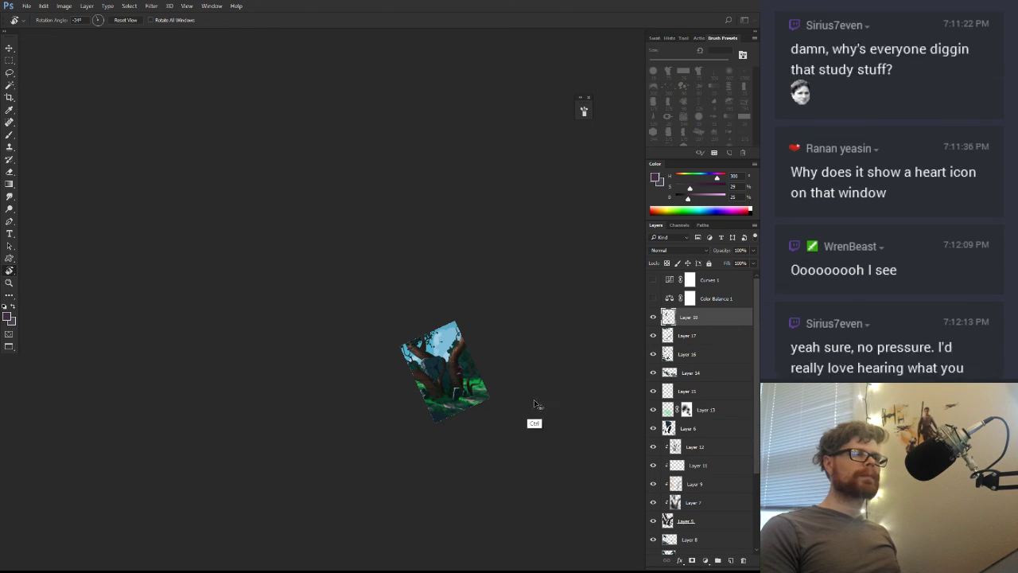
key(z)
mouse_move(455, 390)
mouse_down()
mouse_move(542, 357)
mouse_move(497, 368)
mouse_move(530, 400)
mouse_move(513, 418)
mouse_up()
key(r)
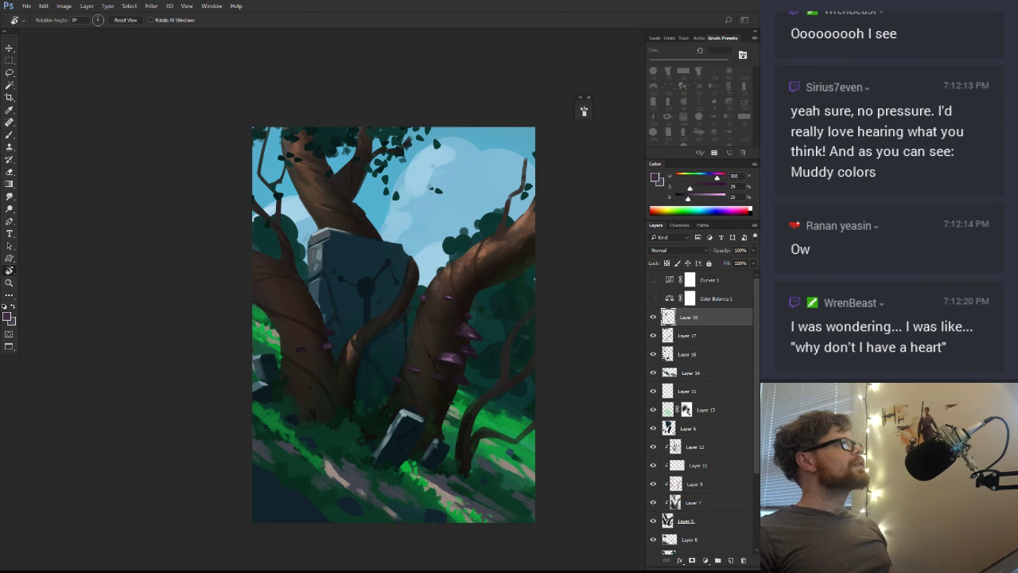
scroll(894, 298, up, 6)
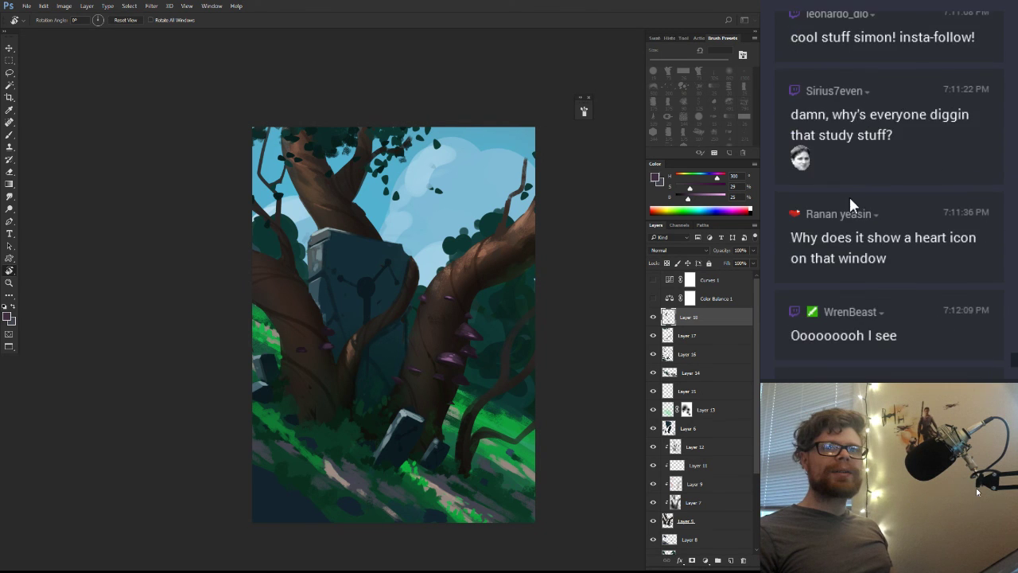
scroll(849, 187, up, 6)
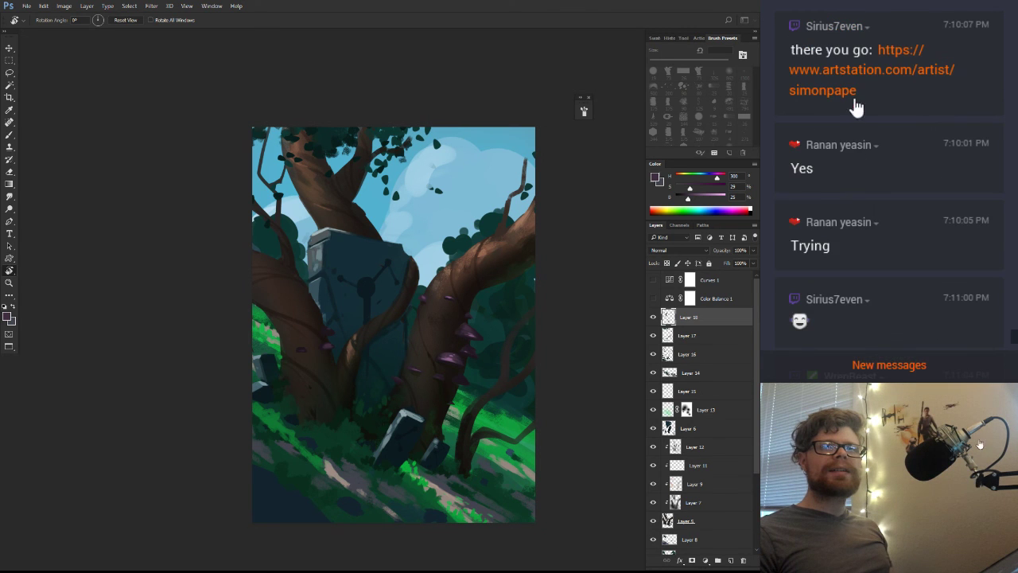
scroll(808, 227, down, 10)
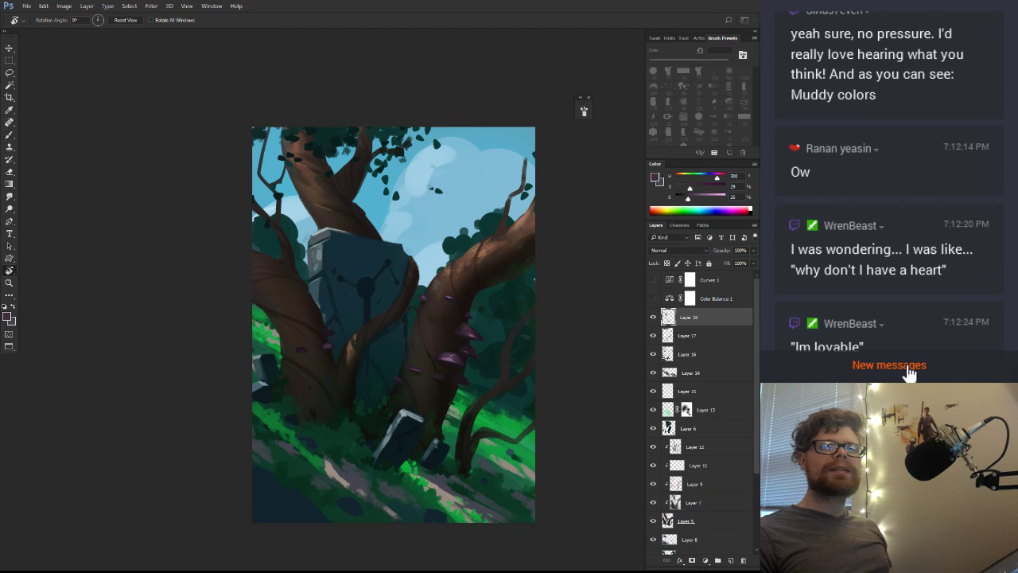
click(908, 373)
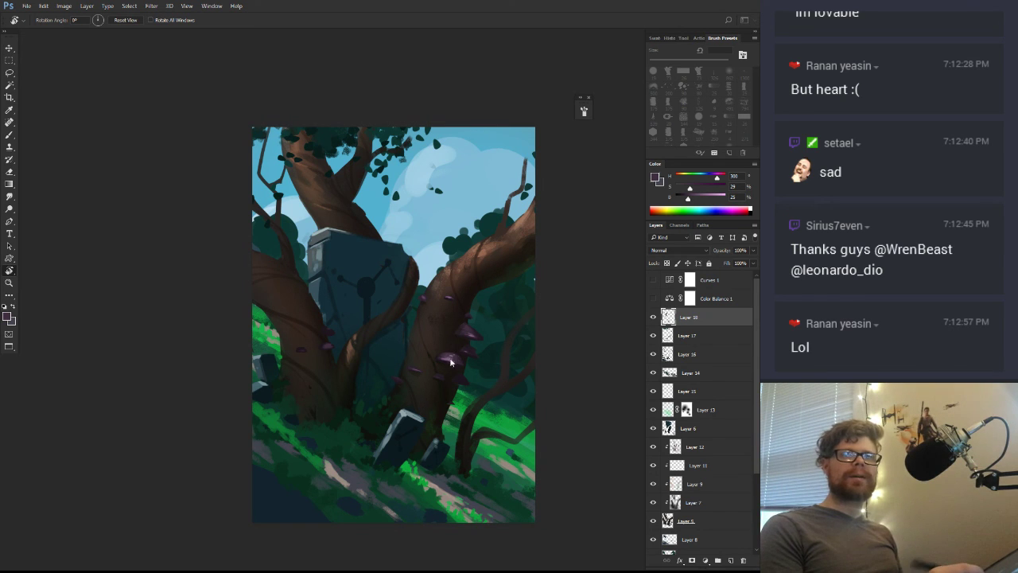
Sample green from the ground beside the small stone and paint faint bounce light on the right trunk's lower part with a small, reduced-opacity brush
key(z)
alt+click(454, 372)
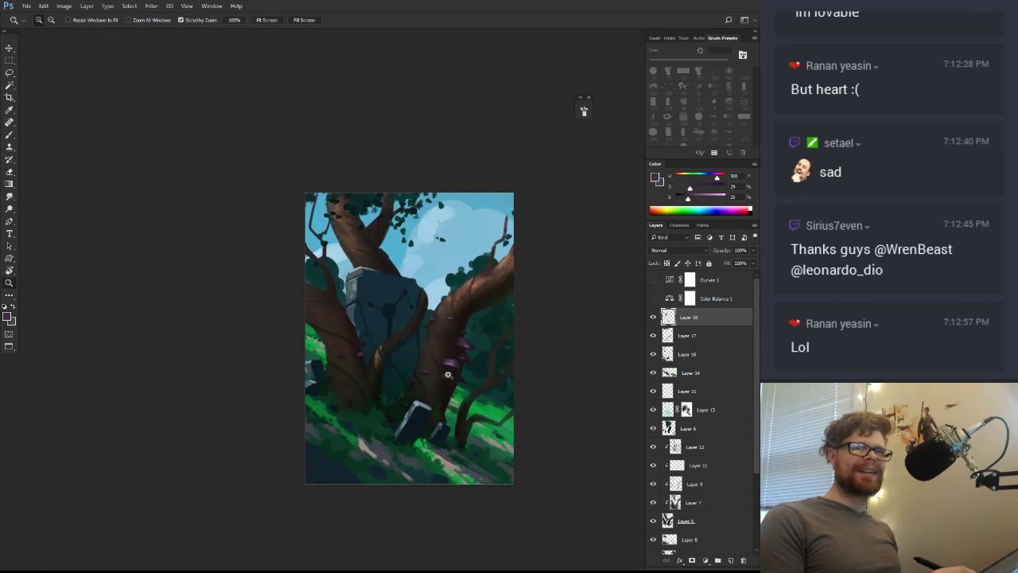
click(442, 388)
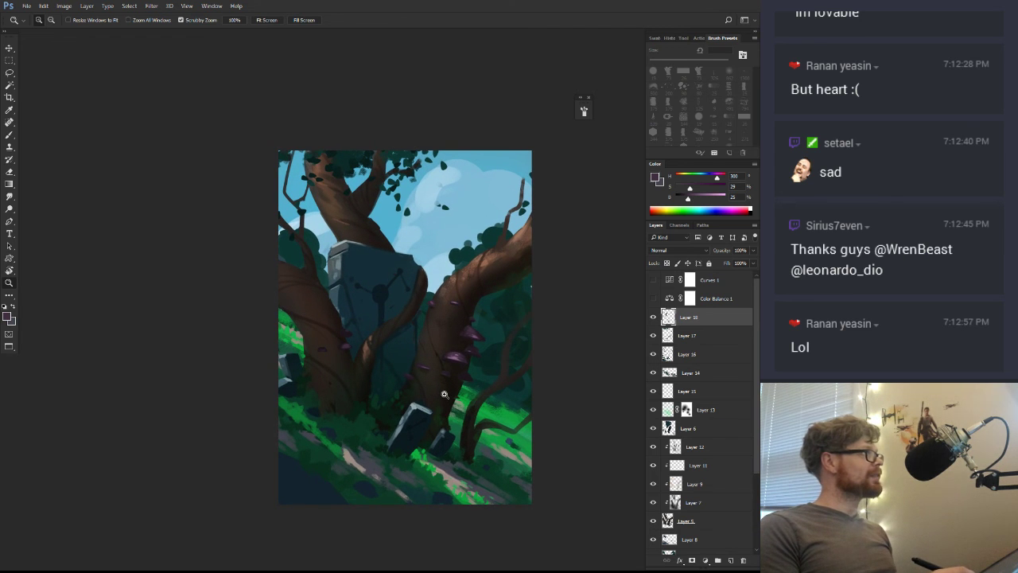
key(r)
drag(445, 390, 552, 362)
key(z)
key(r)
mouse_move(553, 362)
mouse_down()
mouse_move(549, 377)
mouse_move(591, 292)
mouse_move(584, 355)
mouse_up()
key(z)
key(b)
alt+click(557, 405)
alt+click(555, 387)
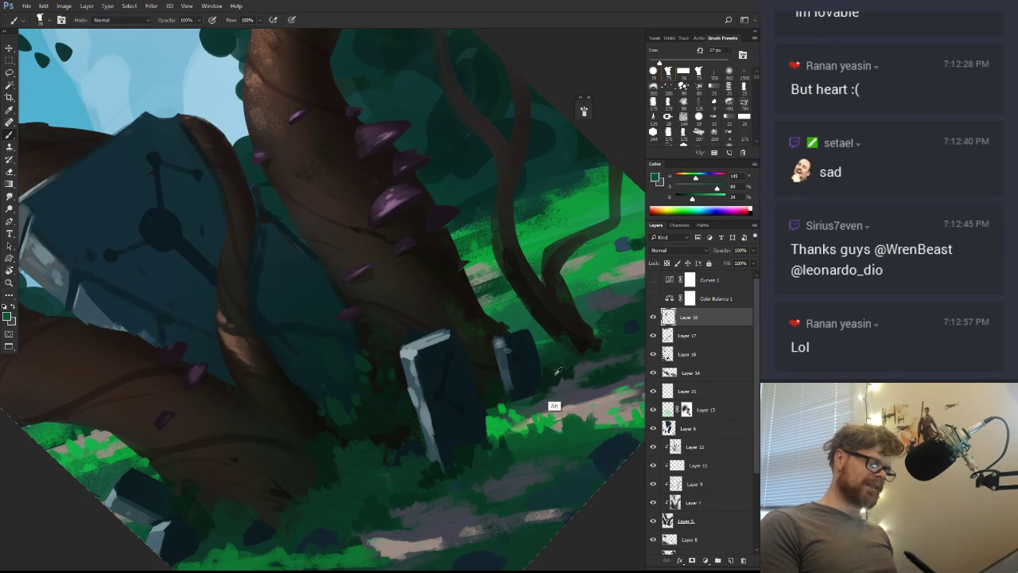
alt+right_click(482, 317)
drag(476, 276, 500, 393)
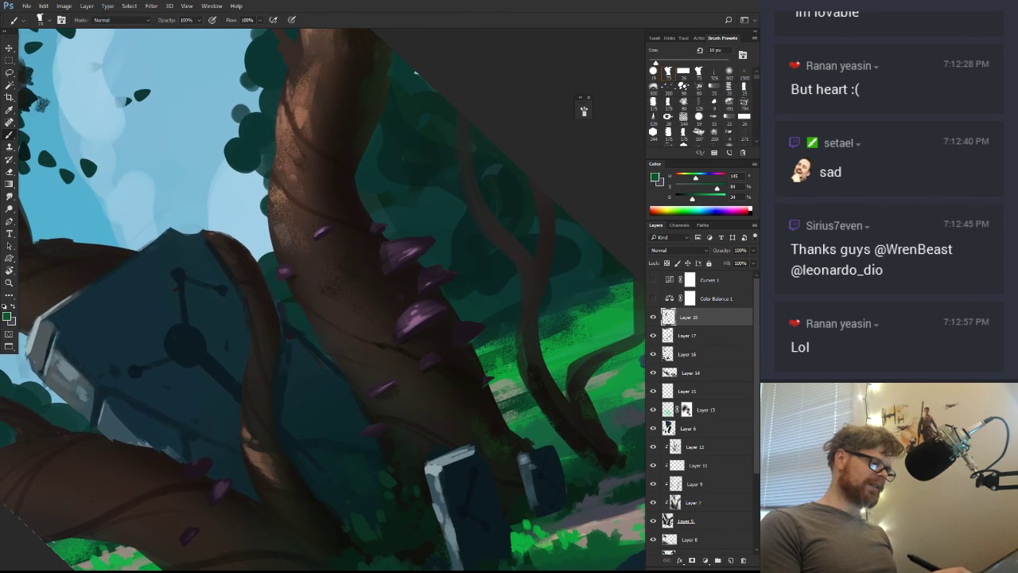
key(z)
mouse_move(482, 348)
mouse_down()
mouse_move(432, 426)
mouse_move(509, 322)
mouse_up()
key(b)
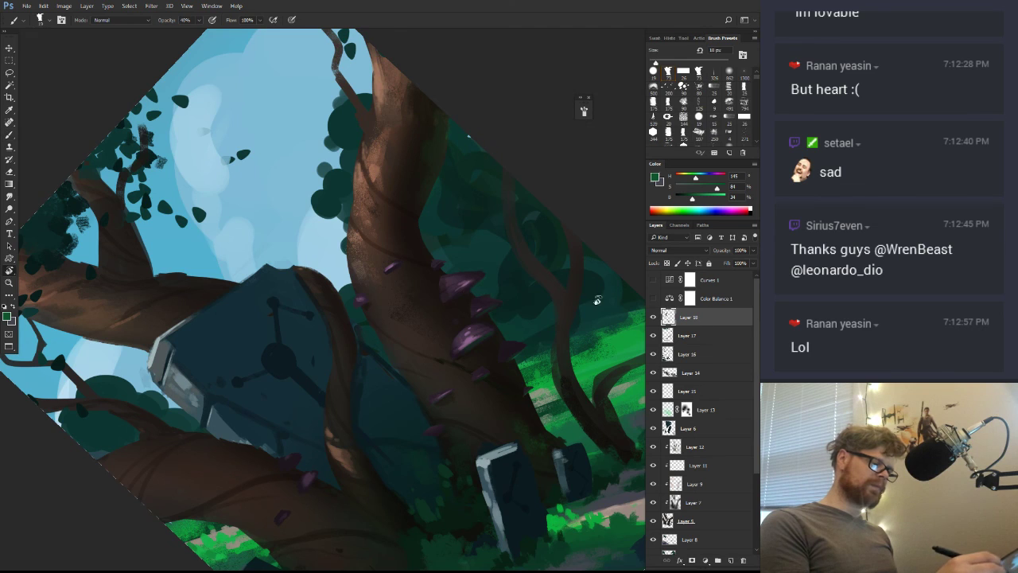
Examine both trunks, the mushrooms and the slab from several angles, then the whole upright painting
key(r)
mouse_move(596, 297)
mouse_down()
mouse_move(563, 359)
mouse_move(528, 324)
mouse_up()
key(b)
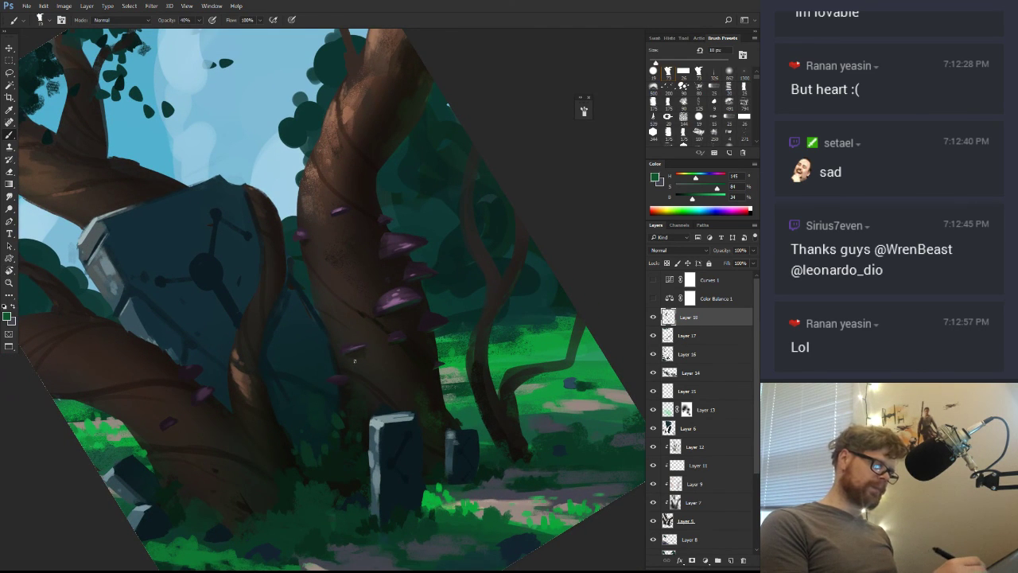
mouse_move(362, 421)
mouse_down()
mouse_move(509, 368)
mouse_move(524, 278)
mouse_up()
key(r)
key(b)
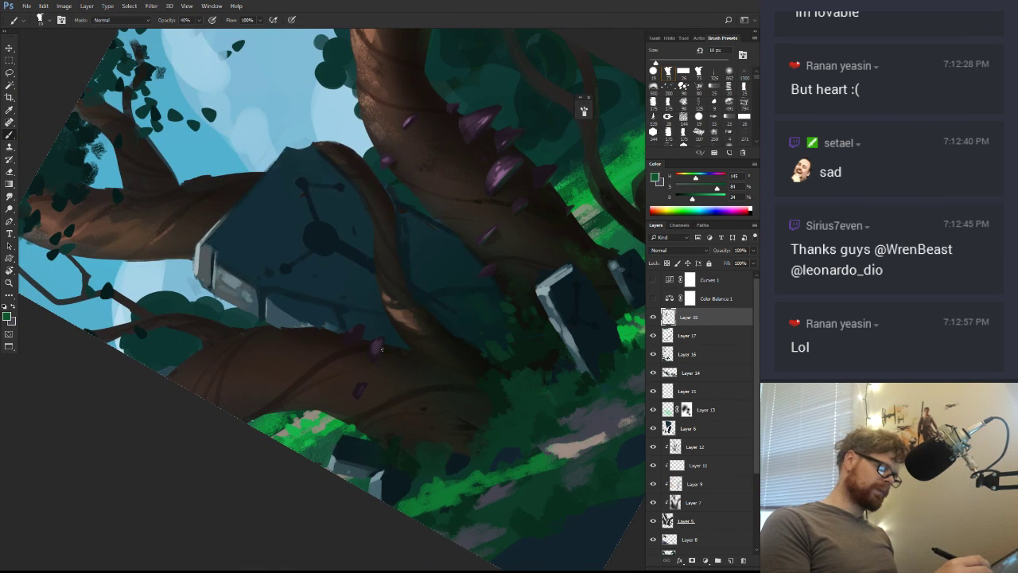
key(ctrl+space)
drag(492, 369, 362, 381)
key(r)
drag(537, 390, 408, 488)
scroll(458, 435, up, 2)
Try a soft green gradient glow over the base of the right trunk
key(g)
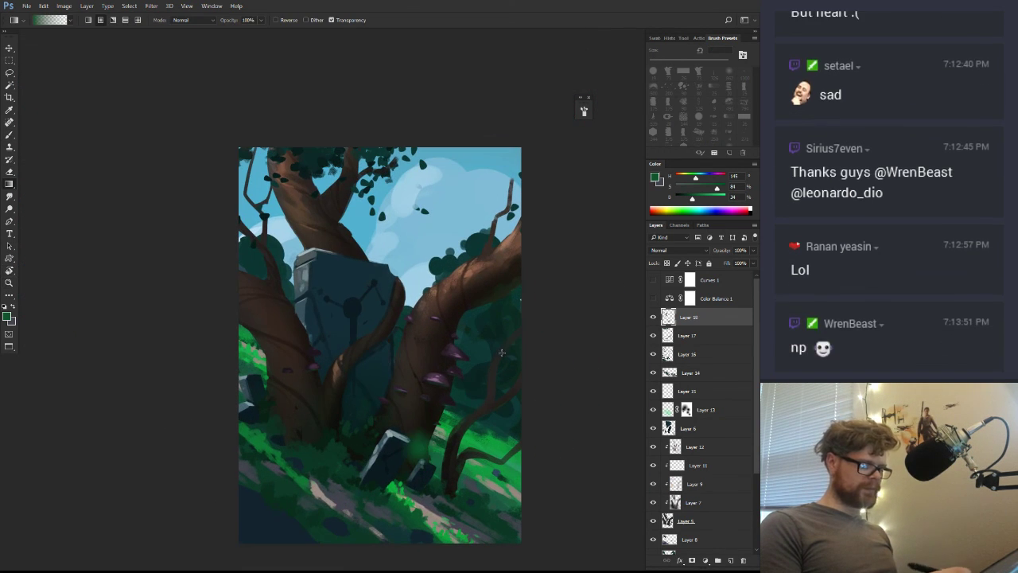
drag(447, 431, 438, 382)
key(r)
mouse_move(497, 413)
mouse_down()
mouse_move(545, 366)
mouse_move(541, 310)
mouse_up()
key(b)
scroll(497, 350, up, 2)
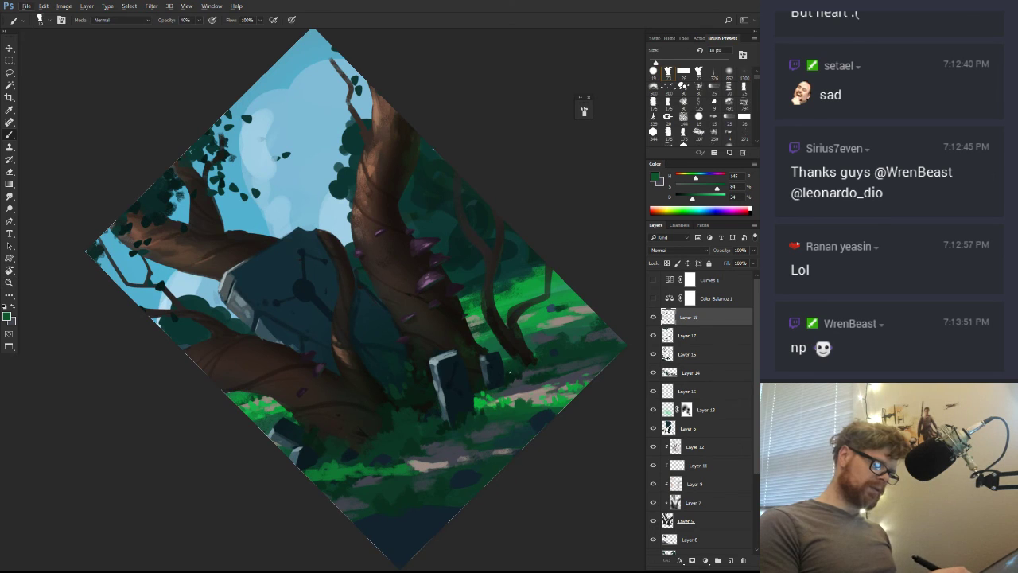
Paint small dark-green leaves above the small stone at the right trunk's base and beside the thin roots, using sampled dark greens at higher opacity
key(r)
drag(509, 371, 490, 469)
key(z)
click(519, 384)
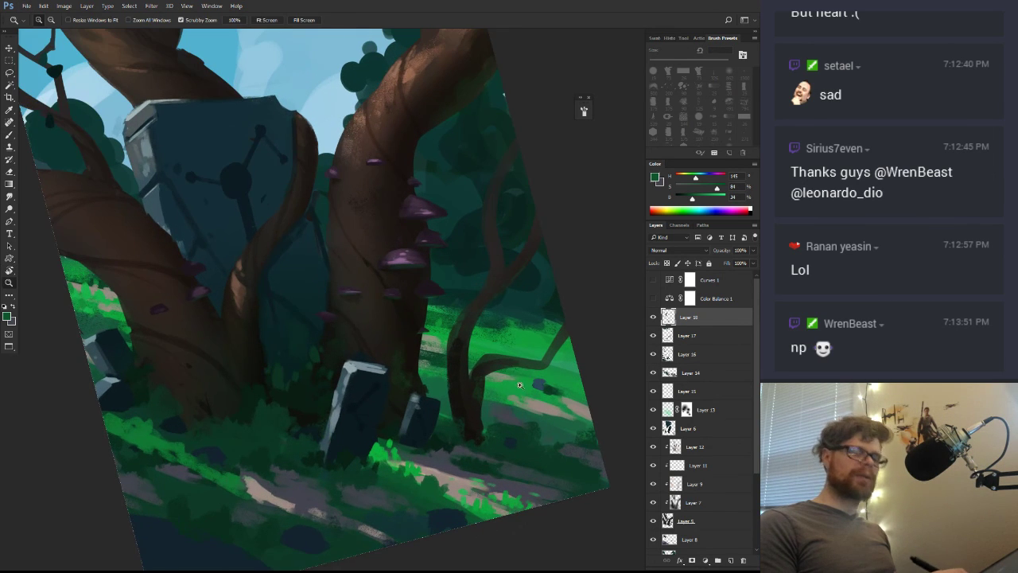
key(b)
alt+click(444, 400)
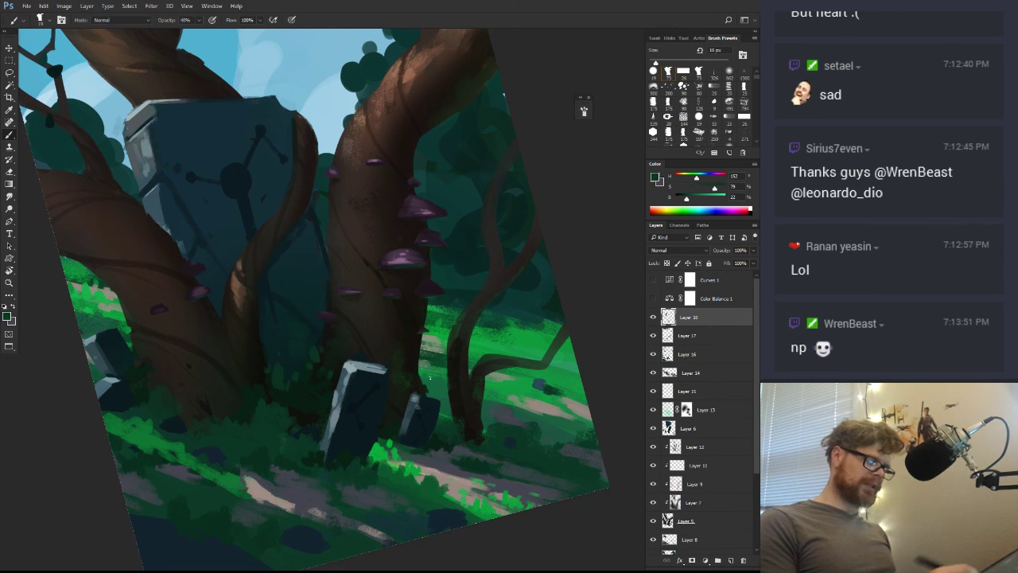
alt+click(425, 443)
key(8)
key(9)
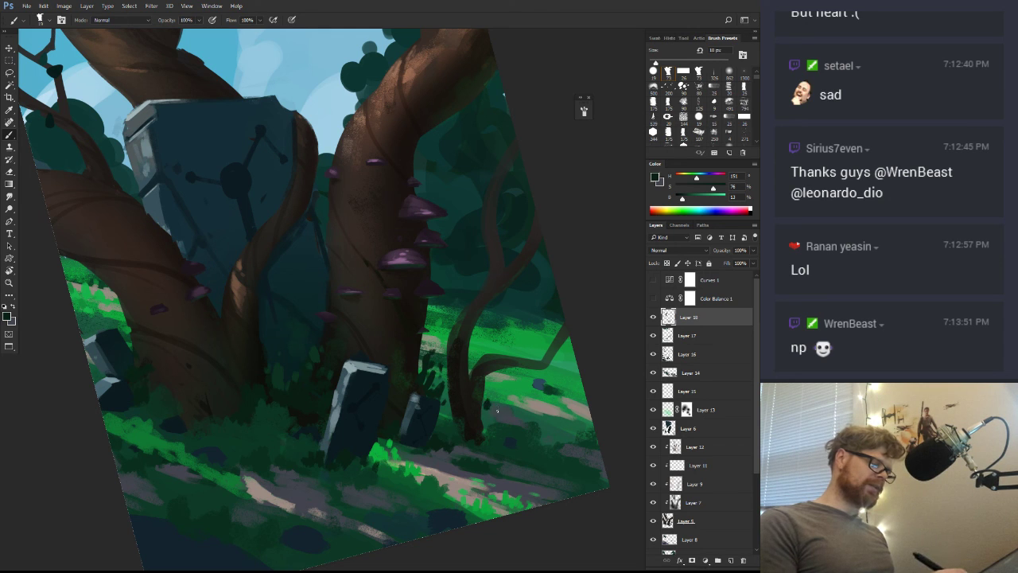
drag(499, 411, 505, 411)
click(487, 404)
Enlarge the brush and sample dark blue from the shaded lower-left foreground
alt+click(475, 447)
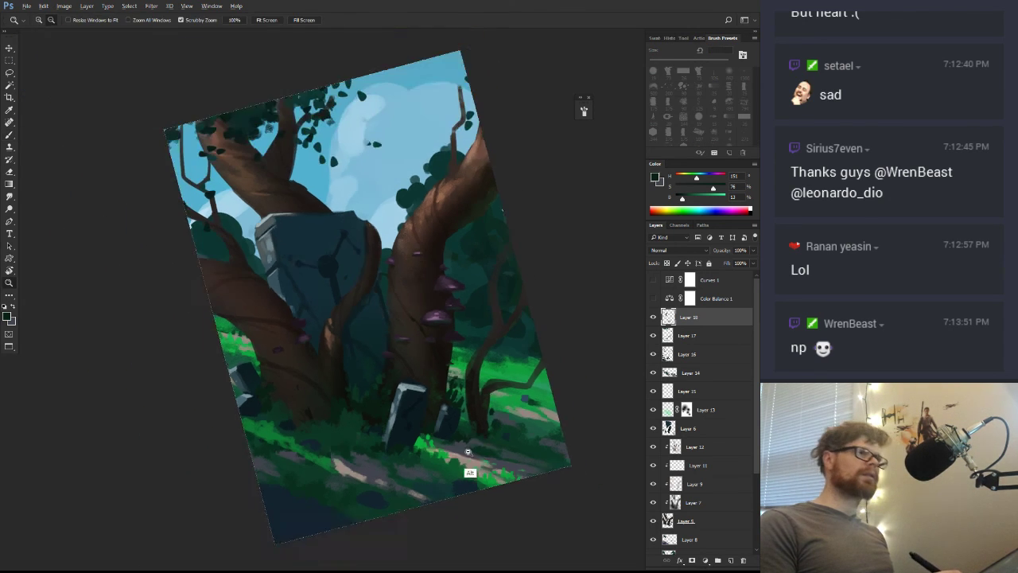
alt+click(471, 448)
key(r)
shift+click(563, 401)
key(b)
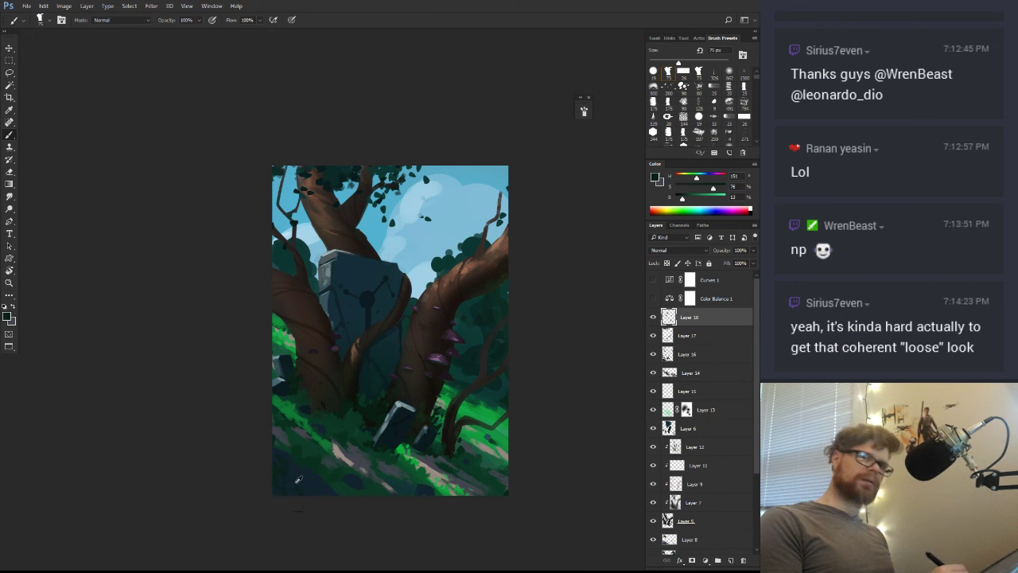
alt+click(299, 479)
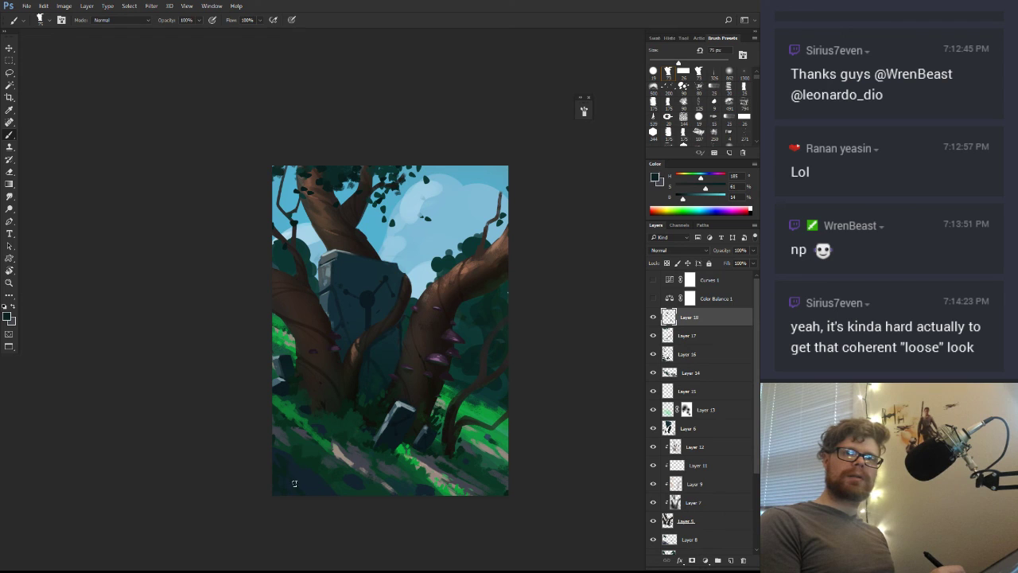
drag(298, 475, 303, 452)
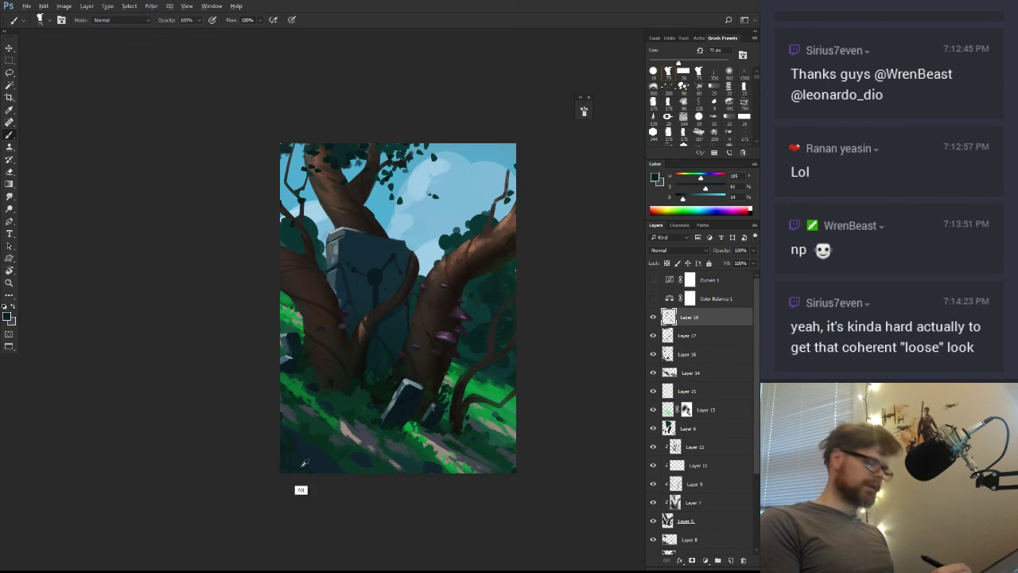
key(r)
drag(382, 461, 381, 500)
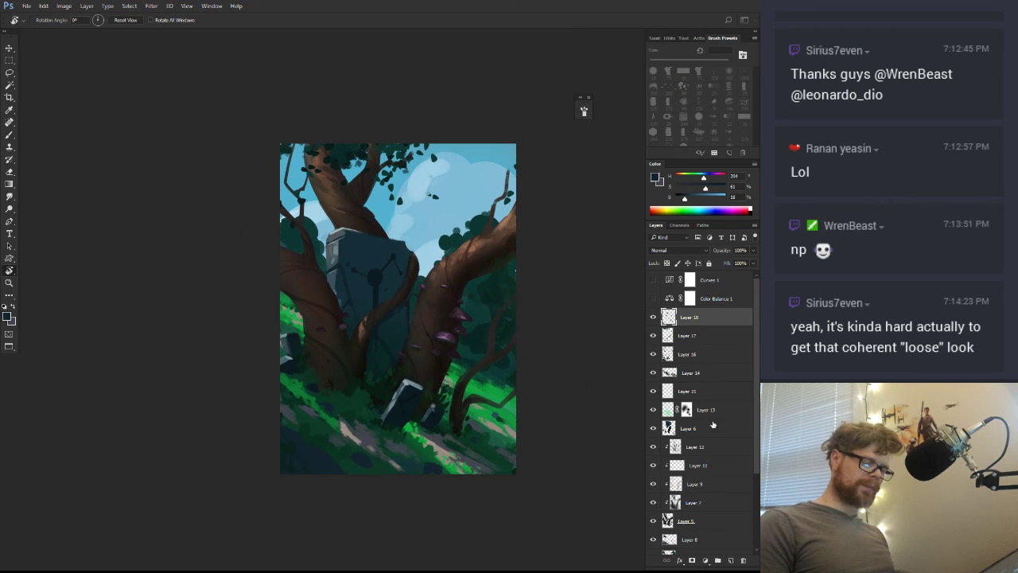
Select the background foliage layer, Layer 10, and toggle its visibility to check what it contains
drag(756, 427, 739, 484)
click(714, 480)
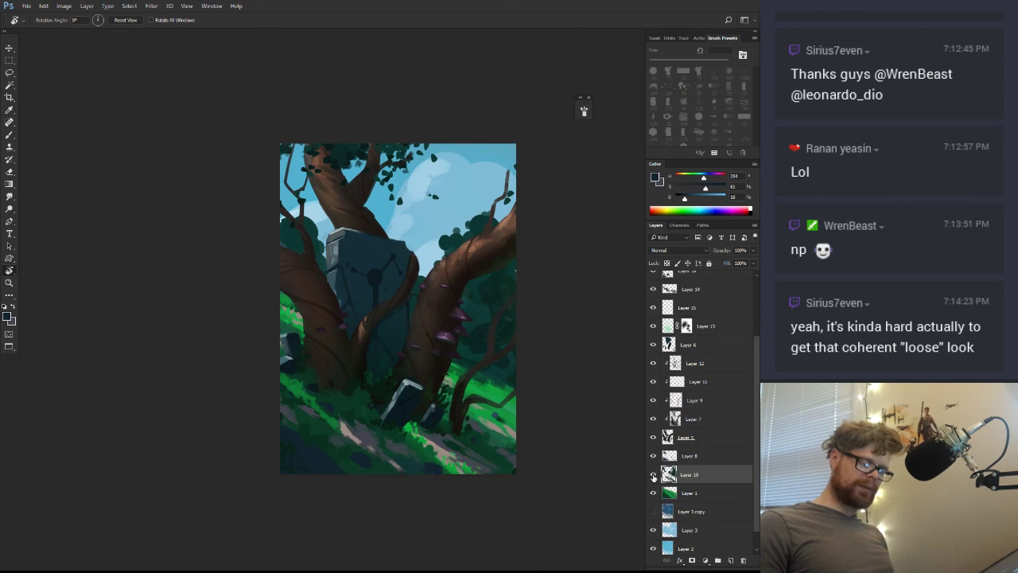
click(653, 475)
click(653, 476)
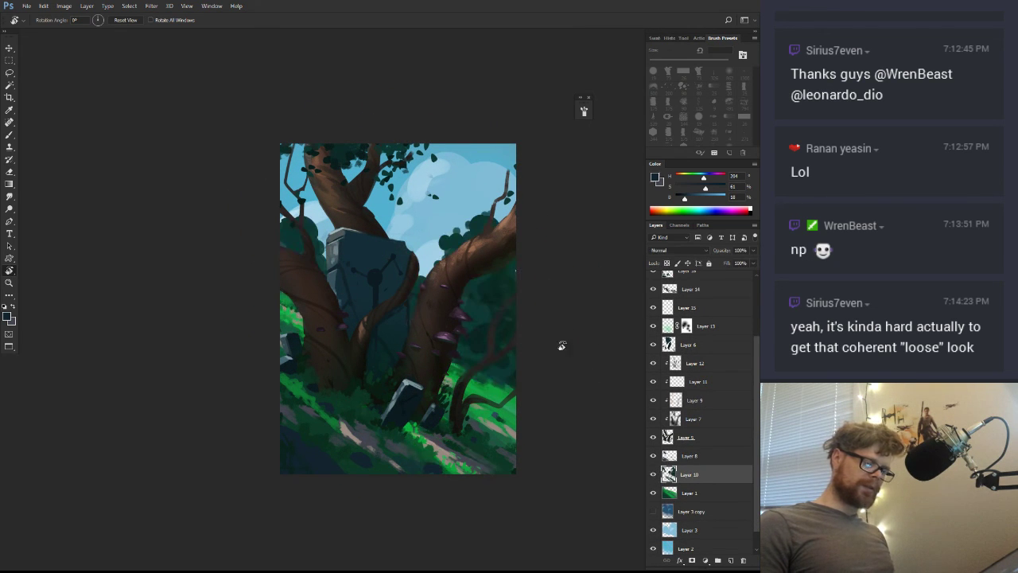
Paint over the dark background foliage behind the right trunk, using dark teal shades sampled from it
key(b)
alt+click(485, 310)
mouse_move(494, 295)
mouse_down()
mouse_move(509, 297)
mouse_move(481, 329)
mouse_up()
alt+click(479, 308)
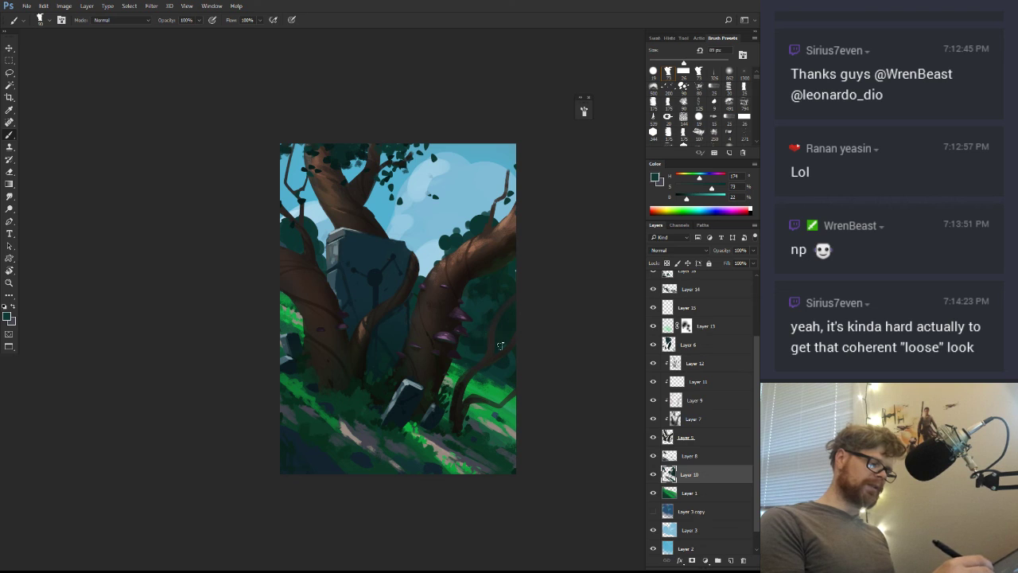
alt+click(456, 347)
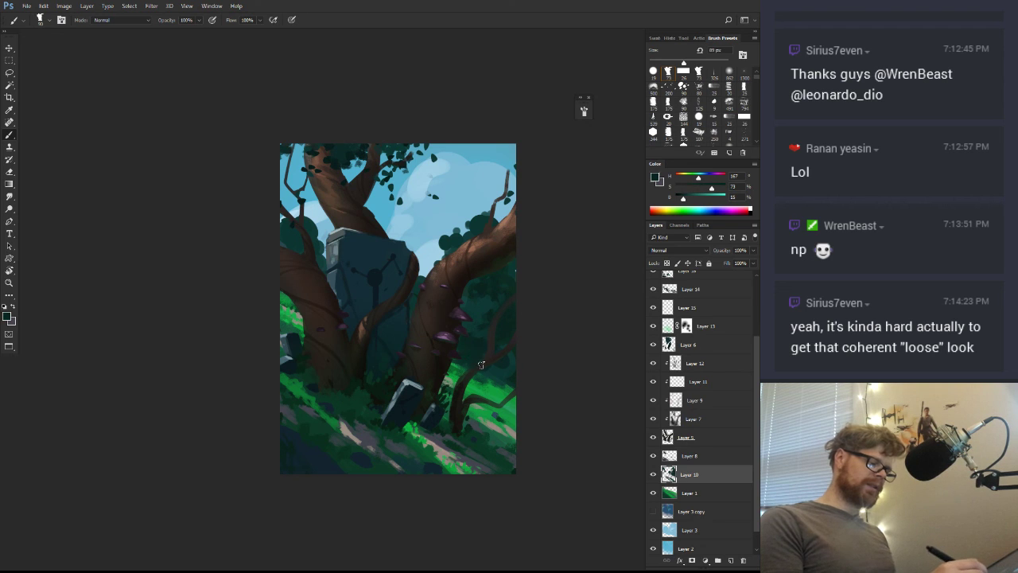
Sample grass green and the thin branch's dark brown, and paint a dark brown stroke in the foliage beside the right trunk
alt+click(500, 405)
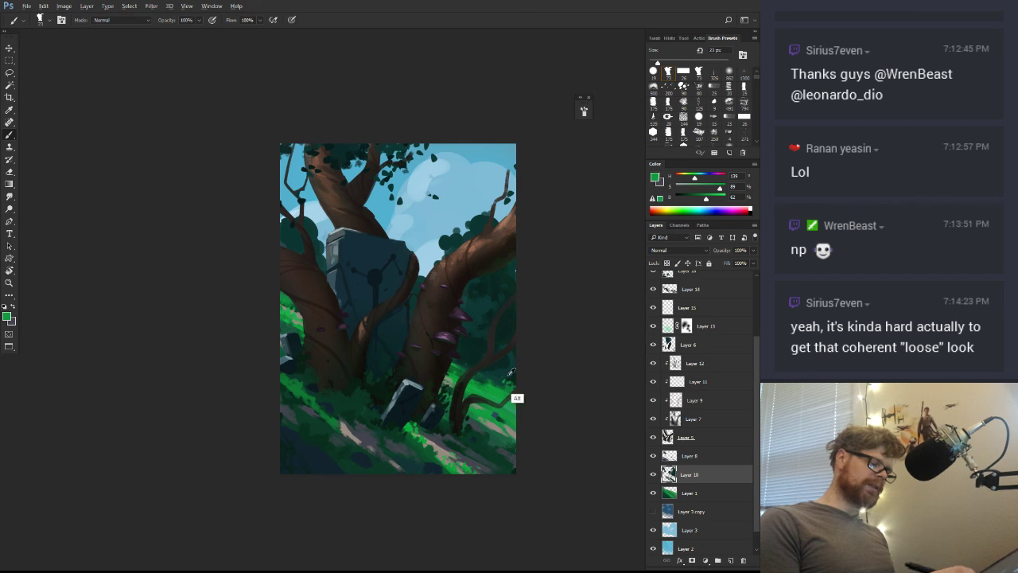
alt+click(514, 382)
alt+click(493, 355)
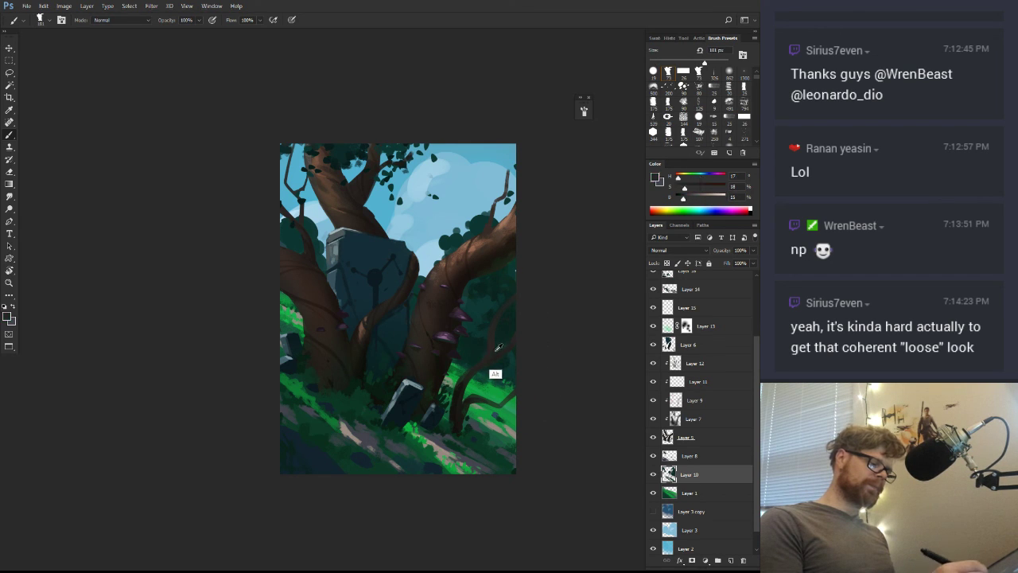
mouse_move(494, 355)
mouse_down()
mouse_move(485, 358)
mouse_move(475, 326)
mouse_up()
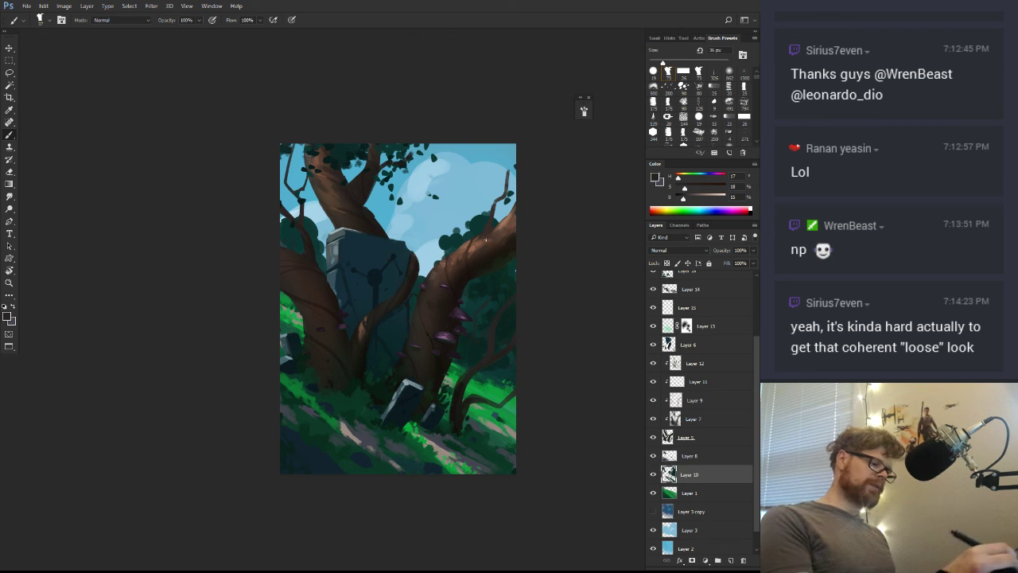
Paint brighter teal leaf clusters in the foliage behind the right trunk, with the sampled teal raised to 88% saturation and 42% brightness
alt+click(459, 263)
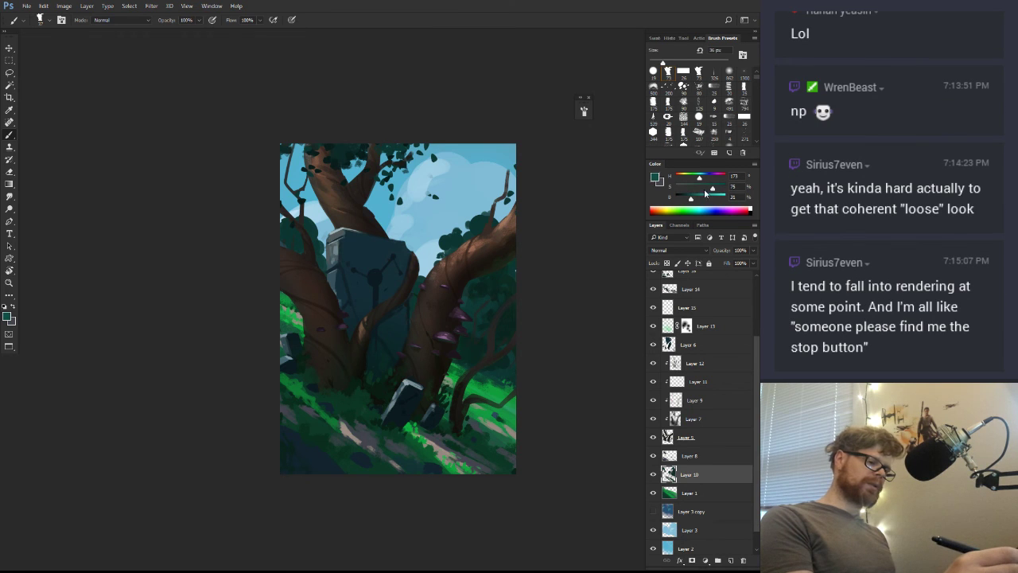
key(r)
click(525, 267)
drag(525, 267, 477, 302)
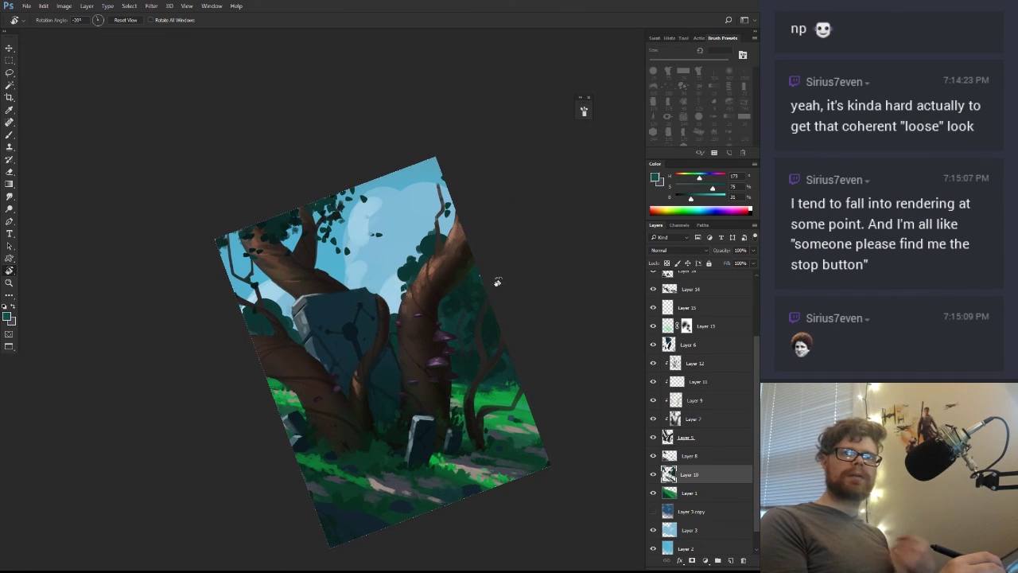
key(b)
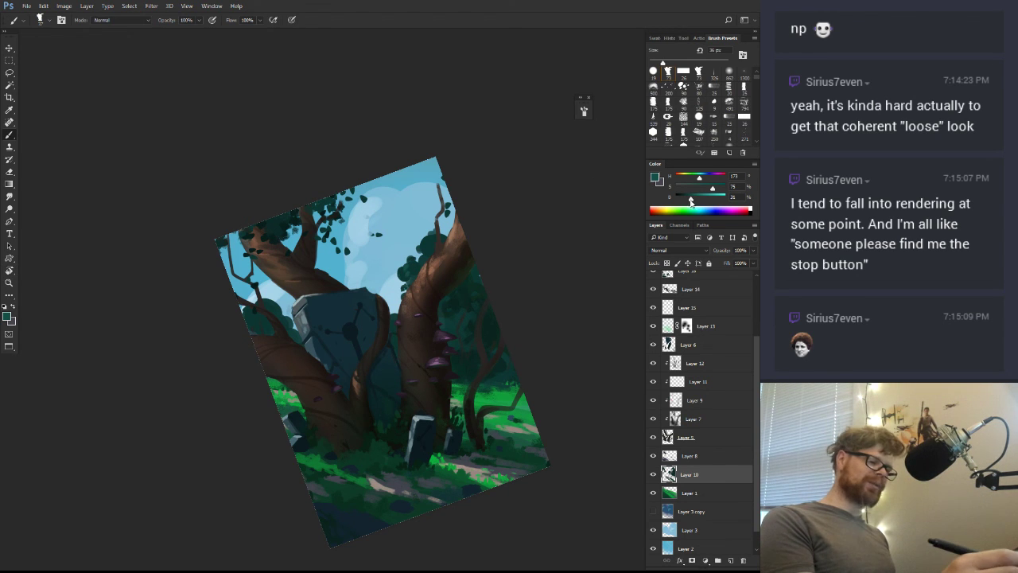
drag(690, 199, 697, 197)
drag(714, 188, 720, 190)
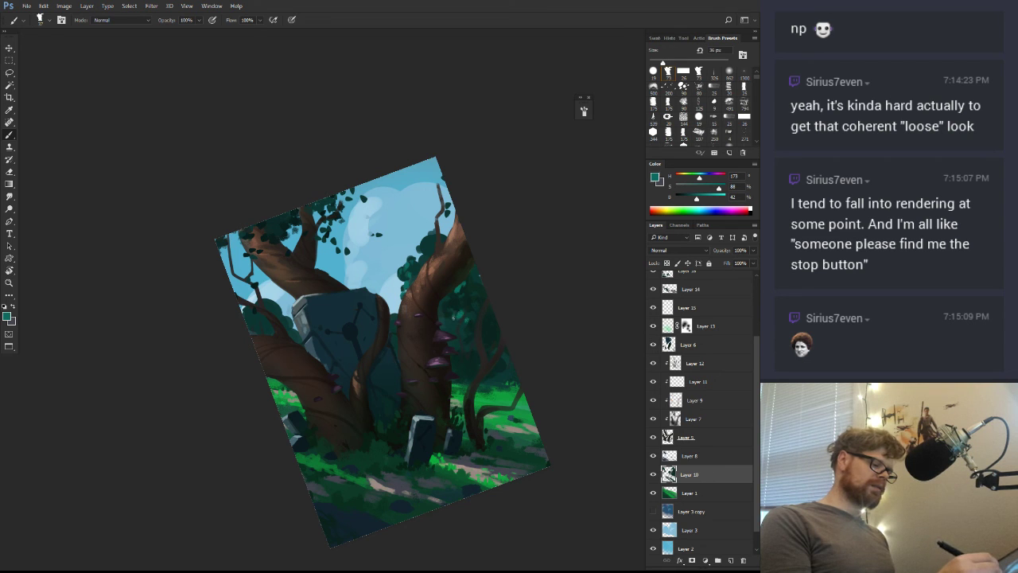
mouse_move(471, 321)
mouse_down()
mouse_move(493, 312)
mouse_move(484, 318)
mouse_move(497, 346)
mouse_up()
Touch up the background foliage between the left trunk and the stone slab with sampled dark teal
key(r)
key(z)
drag(389, 313, 426, 319)
key(b)
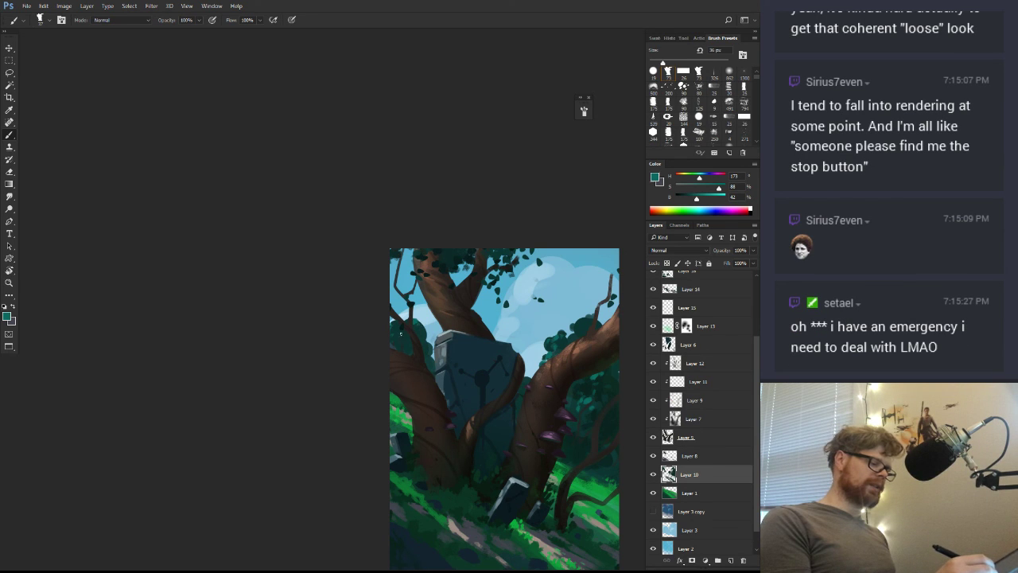
alt+click(392, 346)
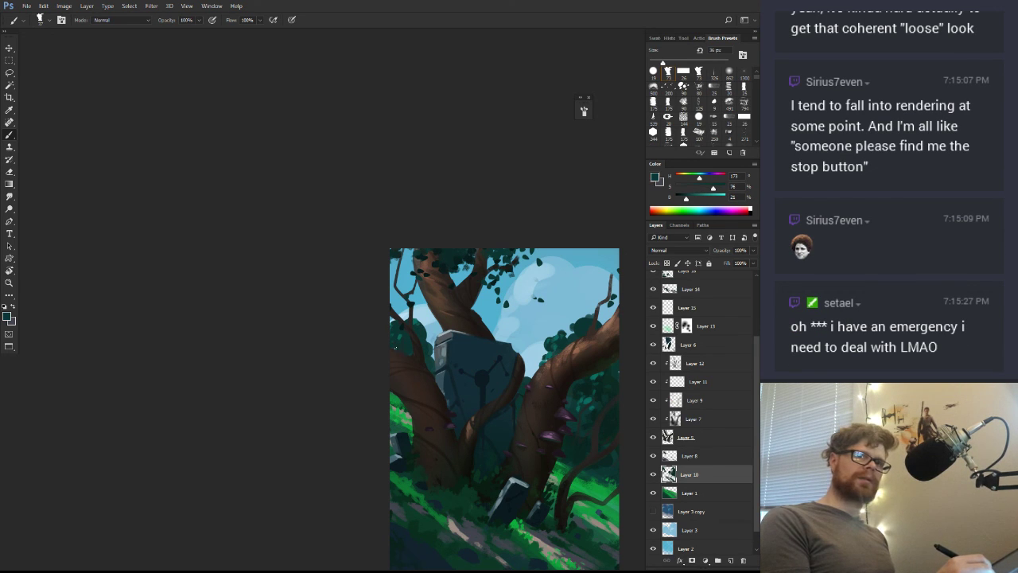
mouse_move(430, 356)
mouse_down()
mouse_move(340, 314)
mouse_move(464, 325)
mouse_move(445, 351)
mouse_up()
Darken the teal to 17% brightness and shade the foliage around the thin branch above the right trunk
key(r)
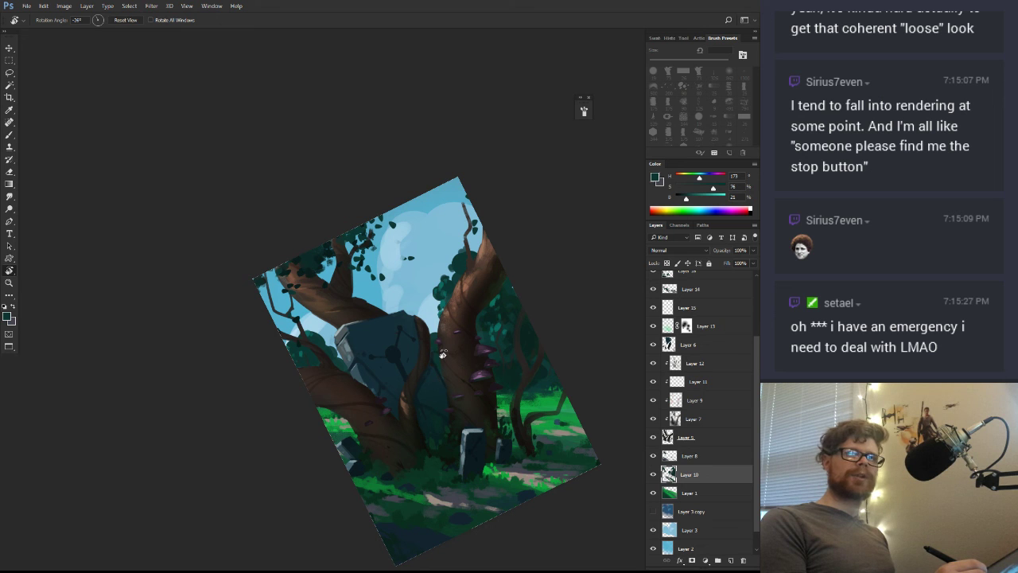
drag(521, 352, 559, 295)
key(z)
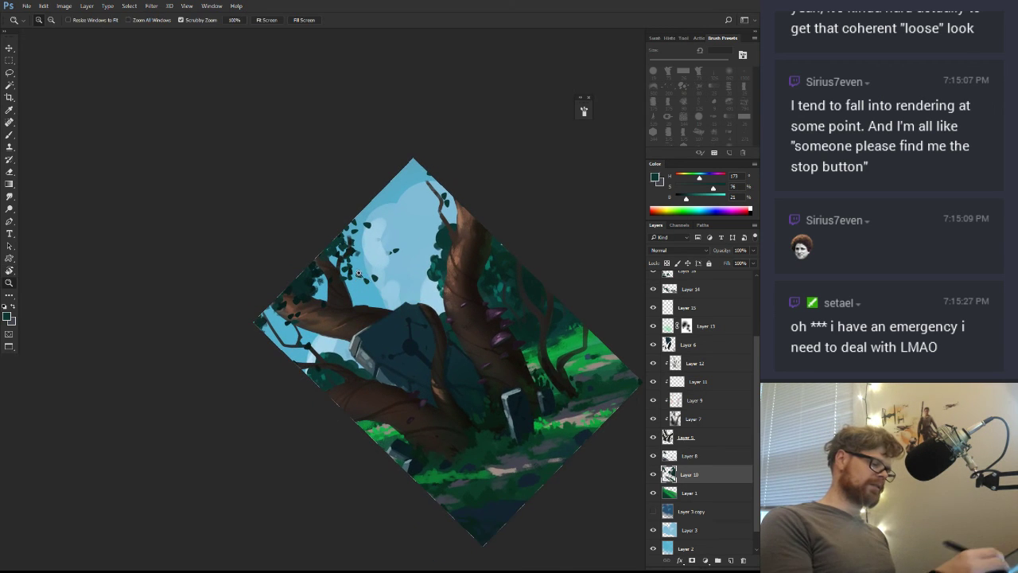
drag(361, 270, 413, 264)
key(r)
mouse_move(539, 239)
mouse_down()
mouse_move(530, 346)
mouse_move(518, 375)
mouse_move(532, 339)
mouse_up()
key(b)
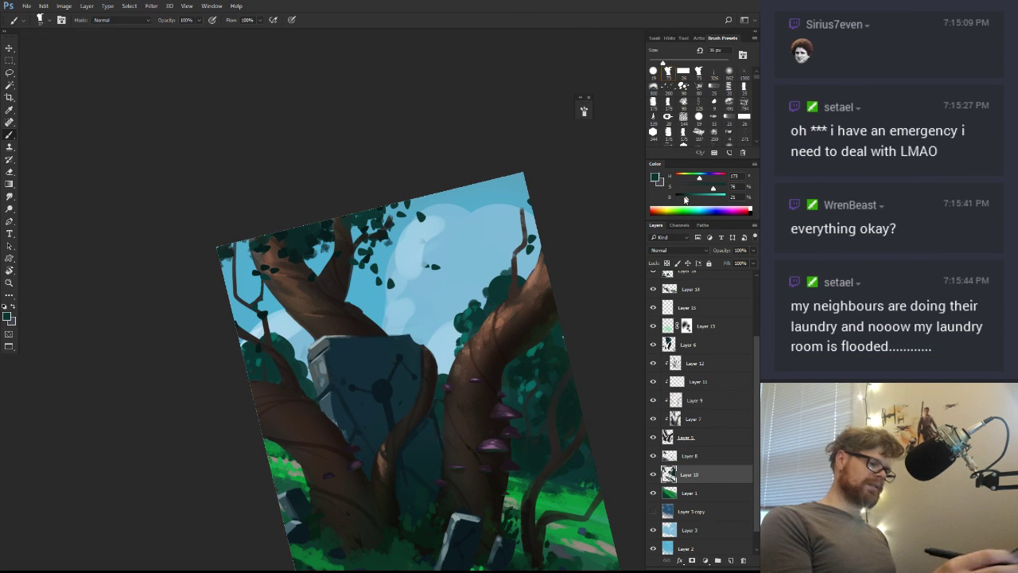
drag(687, 198, 682, 204)
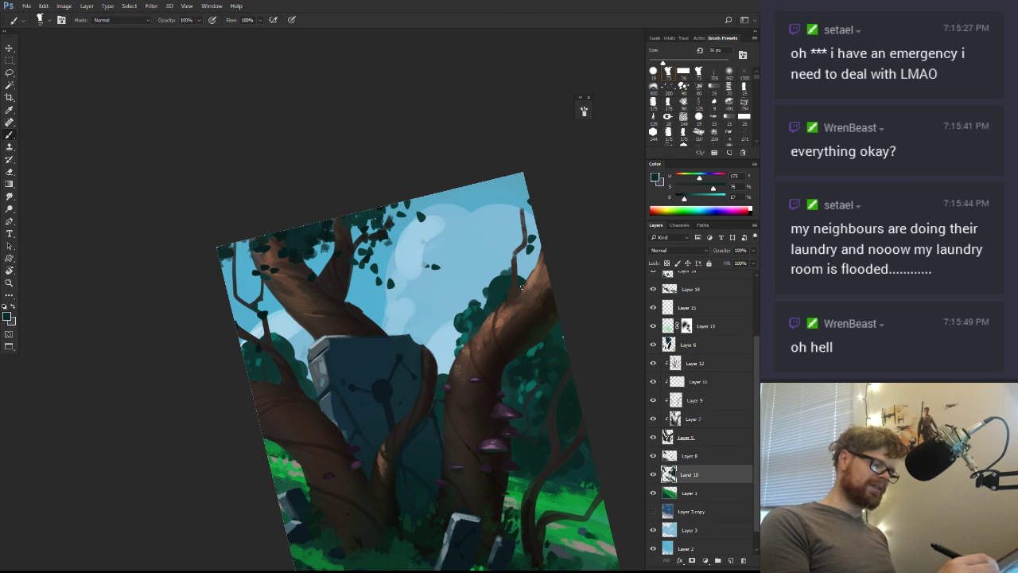
Refine the leaf highlights in the foliage just beneath the right trunk's bend with mid teals sampled from the existing leaves
alt+click(530, 350)
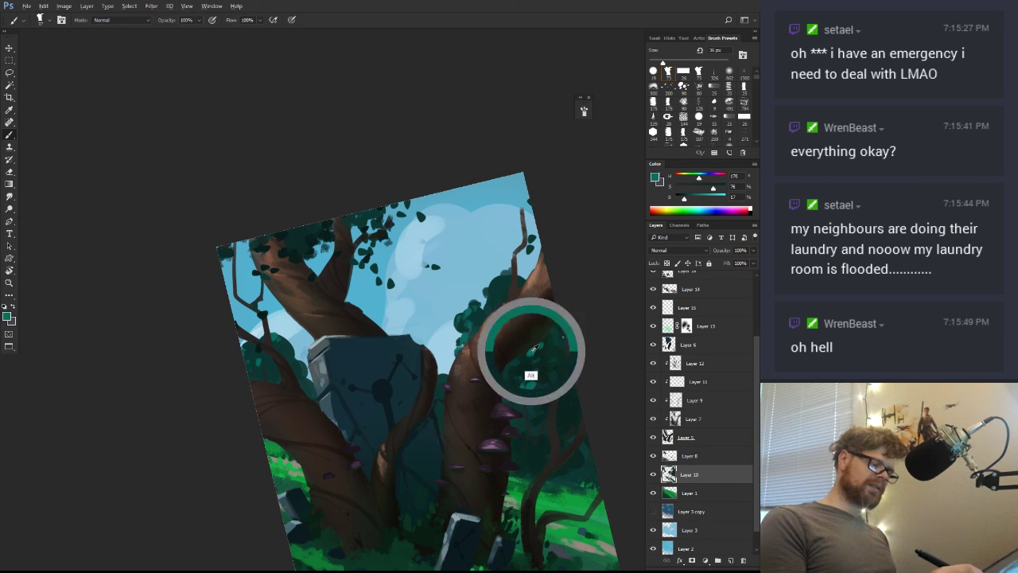
alt+click(532, 378)
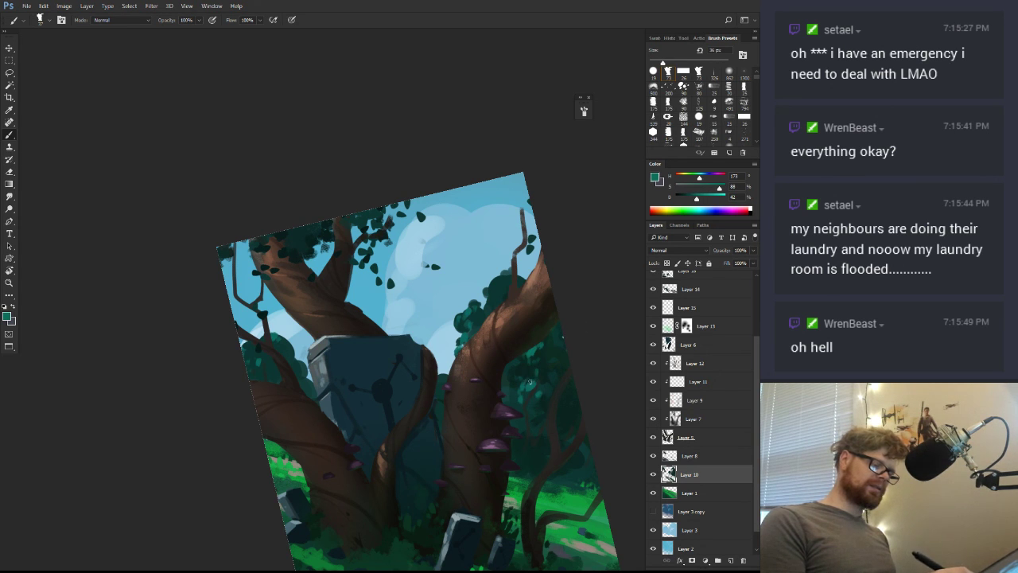
alt+click(526, 384)
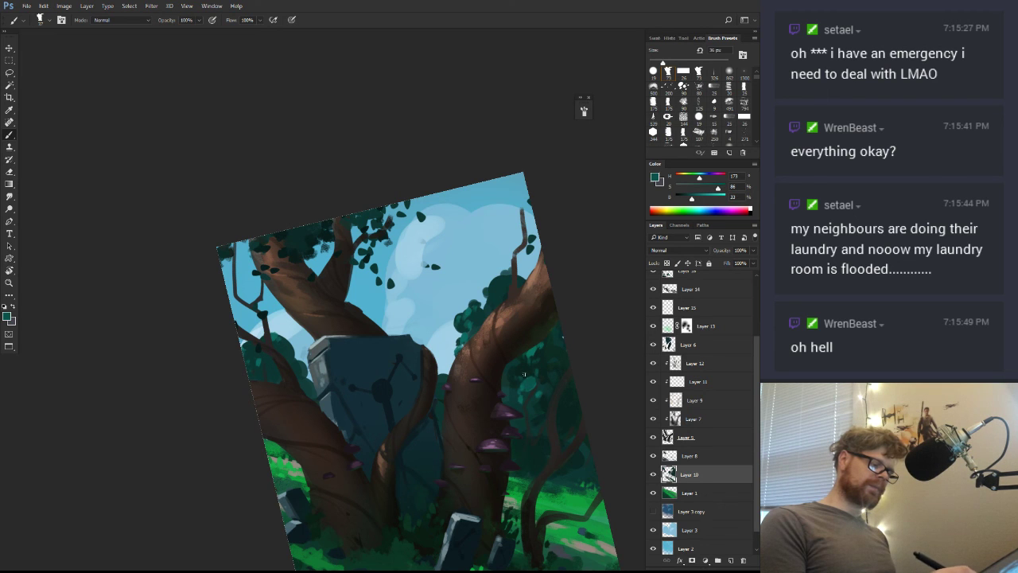
Make Layer 3, which holds the sky's clouds, the active layer
key(z)
drag(558, 380, 514, 427)
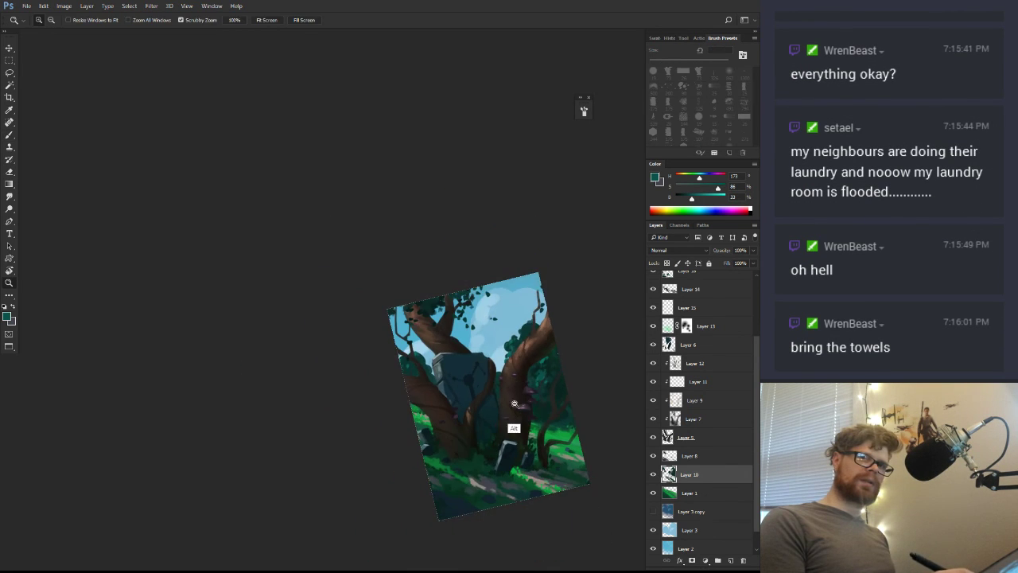
key(r)
drag(586, 336, 542, 318)
key(b)
scroll(516, 334, up, 2)
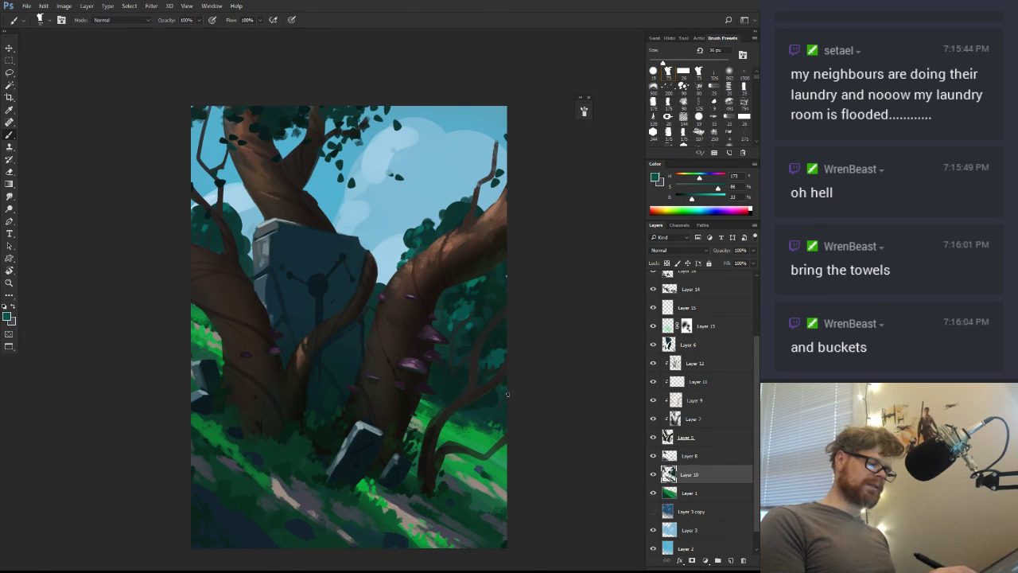
key(z)
scroll(525, 401, down, 3)
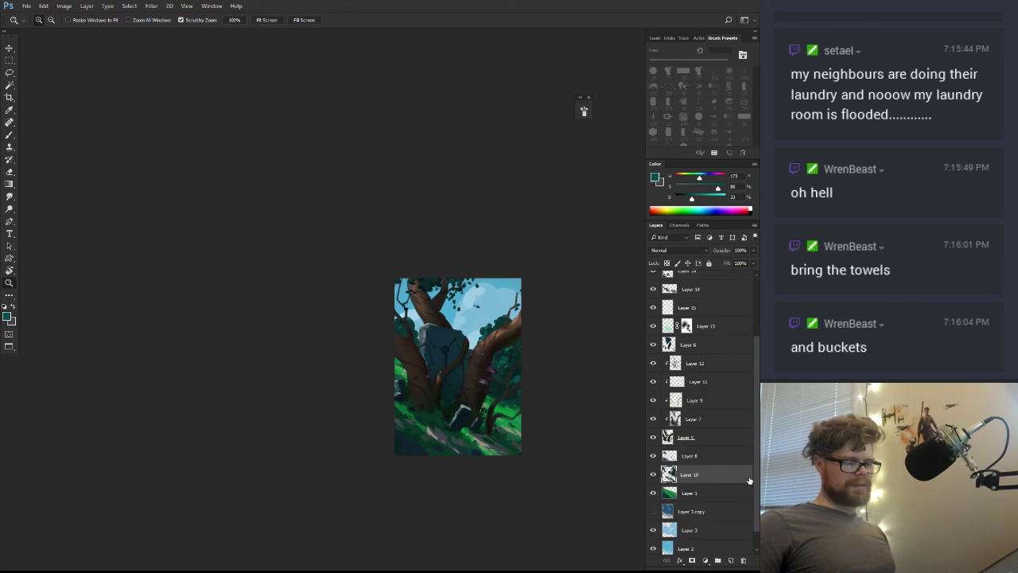
scroll(748, 481, down, 2)
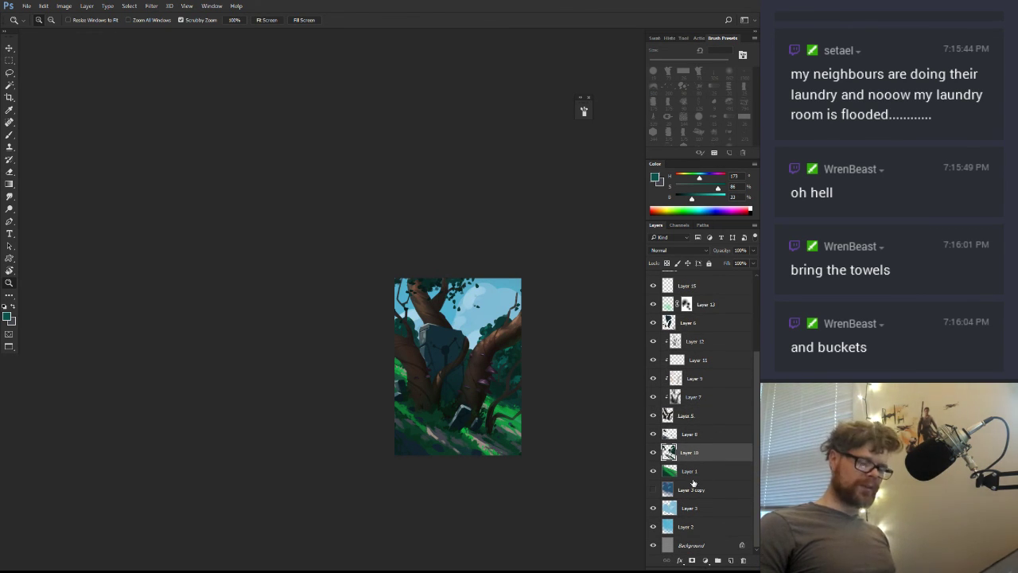
click(672, 508)
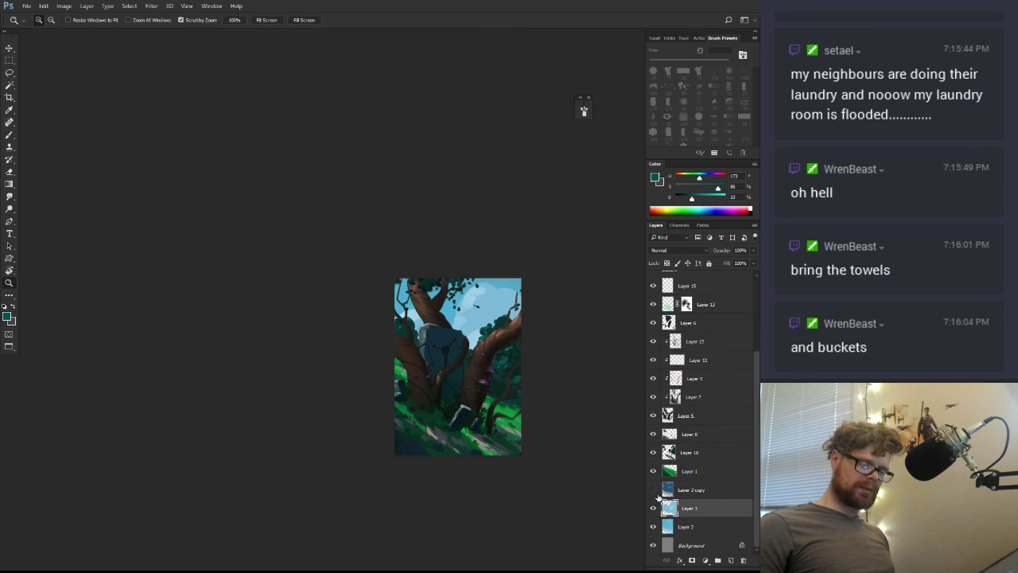
Paint light blue strokes into the left part of the large central cloud, using tones sampled from the cloud itself
scroll(480, 302, up, 3)
key(b)
alt+click(477, 303)
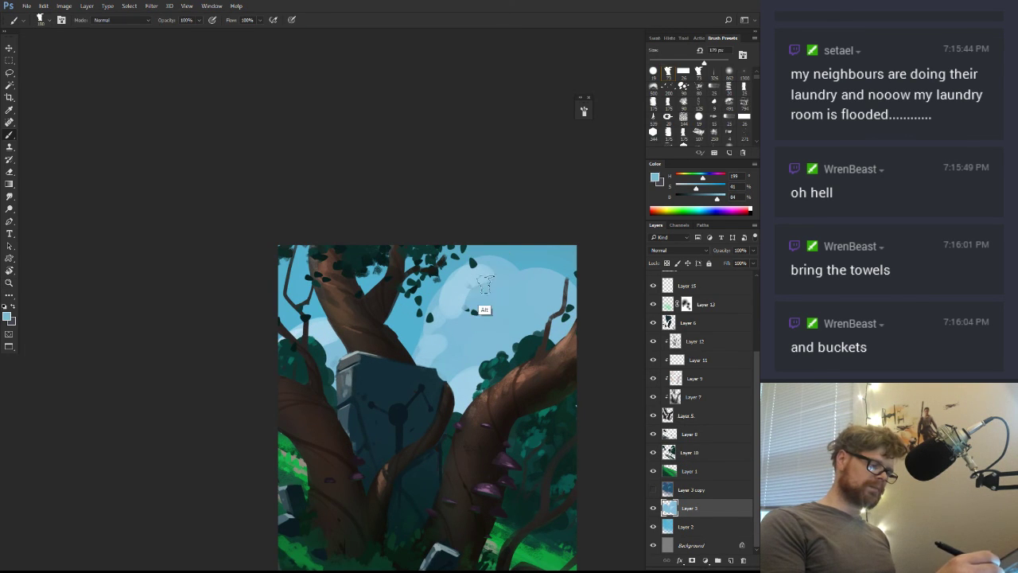
alt+click(458, 288)
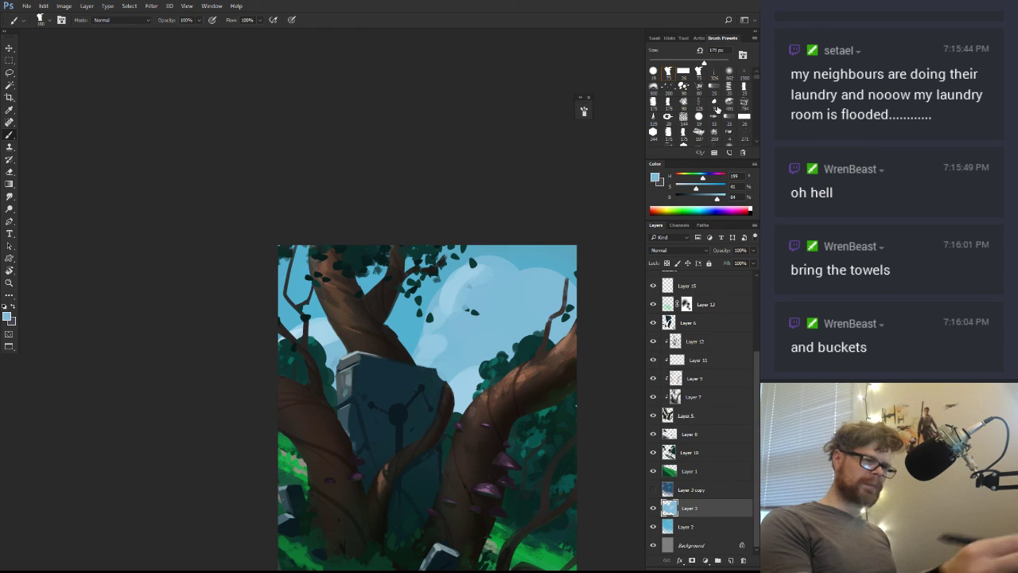
mouse_move(450, 280)
mouse_down()
mouse_move(442, 296)
mouse_move(458, 276)
mouse_move(457, 287)
mouse_up()
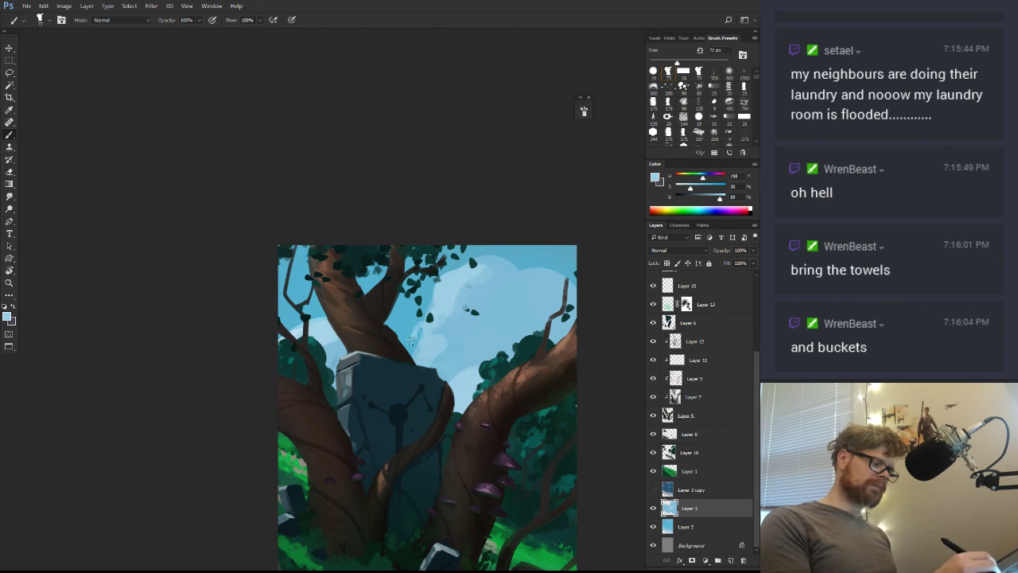
alt+click(467, 340)
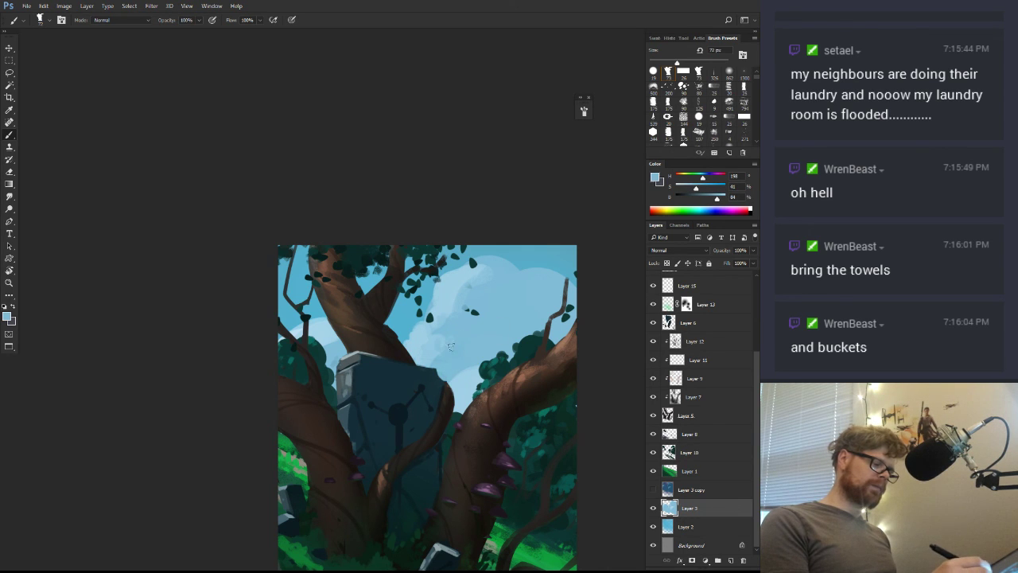
drag(469, 338, 488, 335)
Shade the cloud near the right-hand branch with a darker blue of hue 206, blending its edges with sampled cloud tones
drag(716, 199, 707, 200)
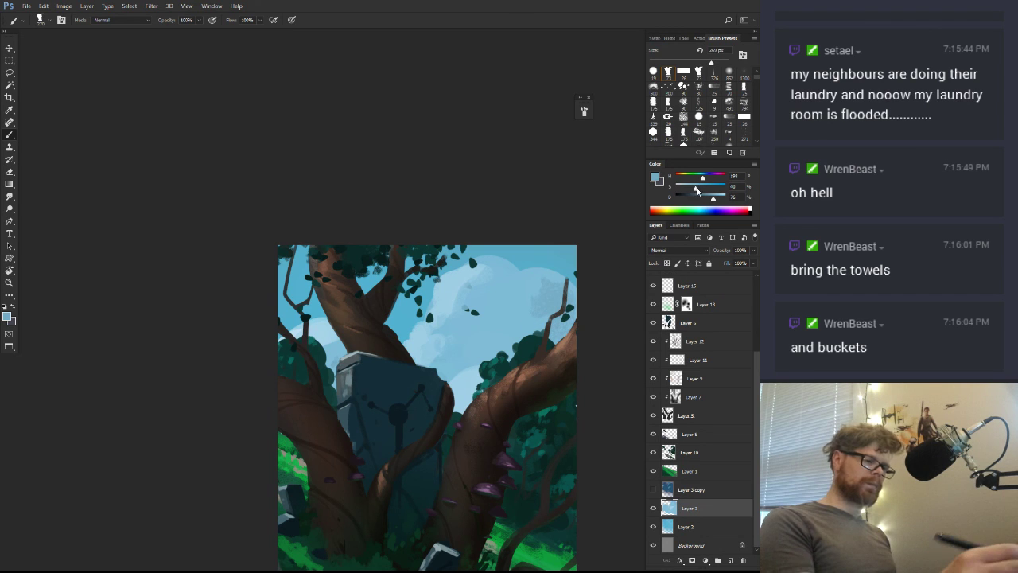
drag(702, 179, 704, 182)
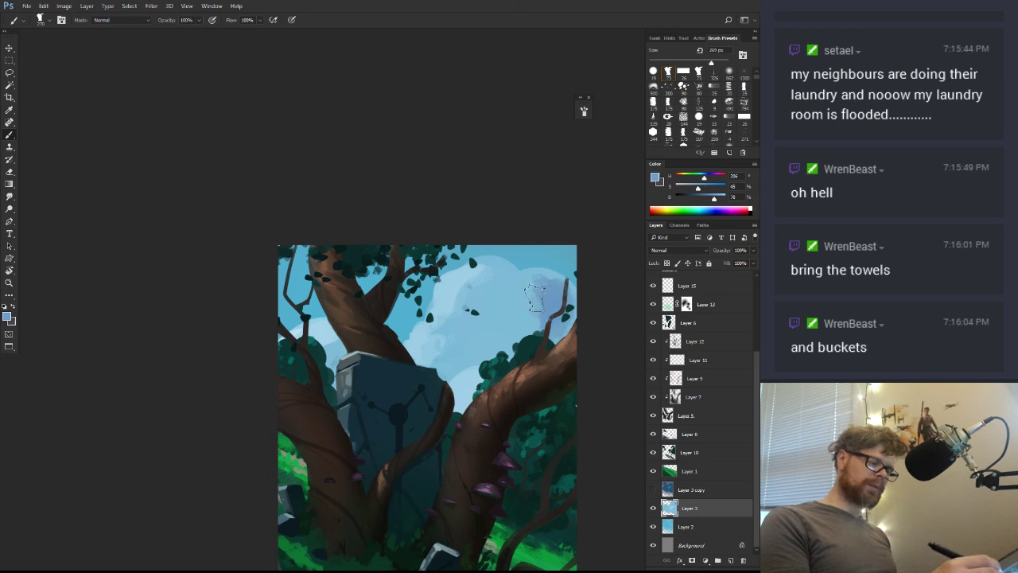
alt+click(541, 296)
alt+click(560, 291)
drag(563, 299, 549, 300)
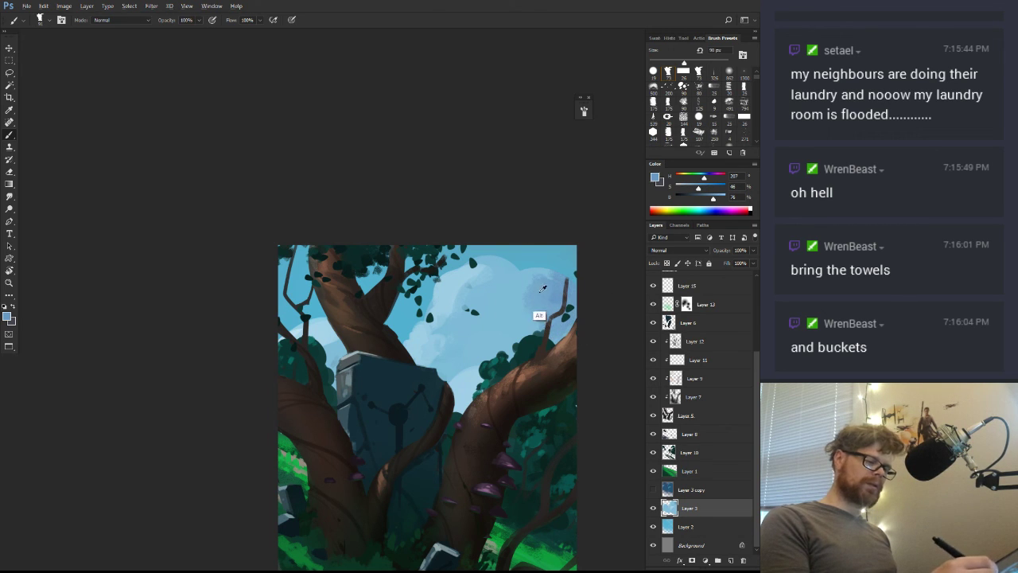
alt+click(543, 288)
alt+click(563, 284)
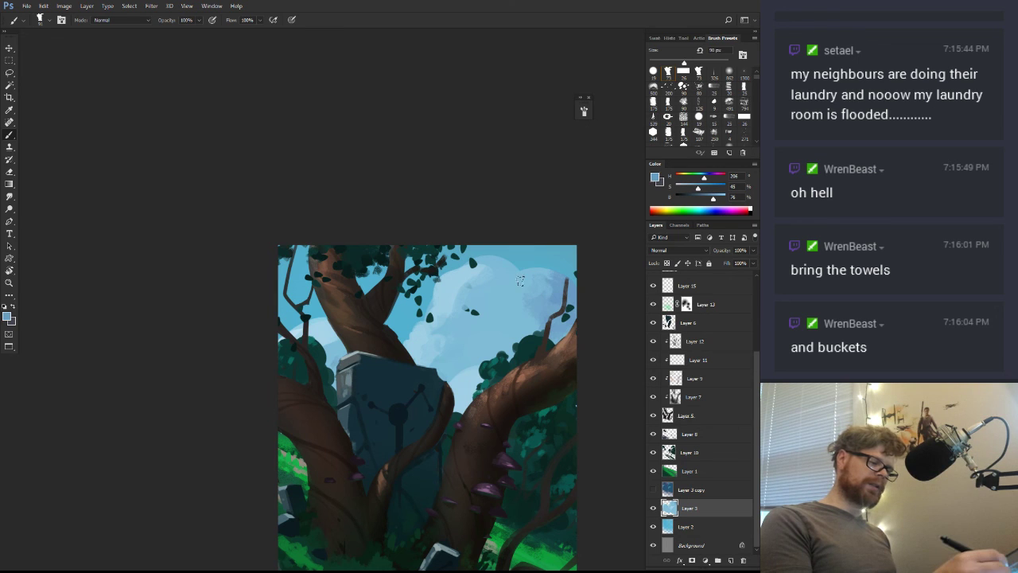
alt+click(505, 268)
drag(514, 279, 520, 284)
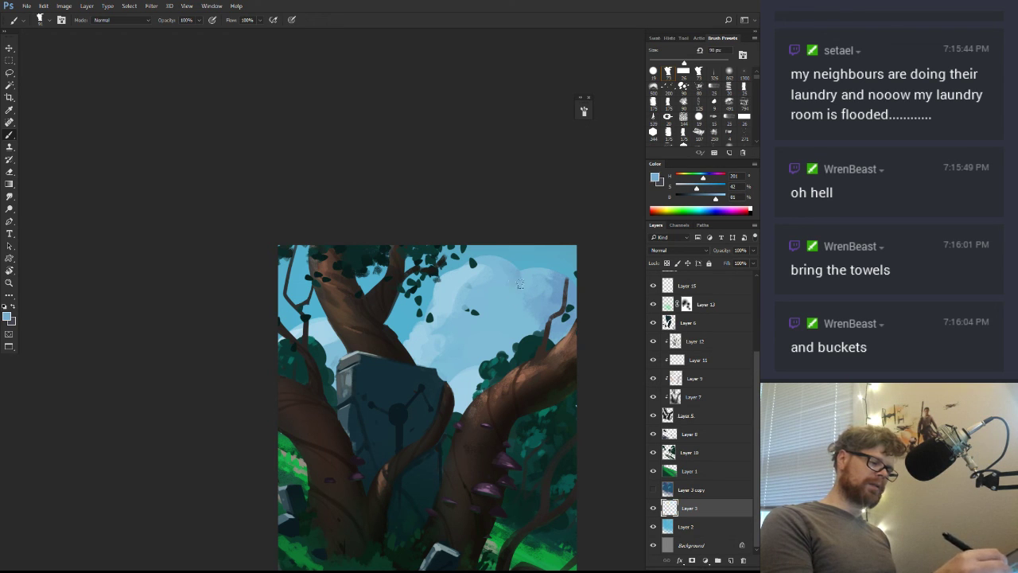
Brush lighter blue highlights, about 28% saturation and 89% brightness, onto the large cloud's lower left puffs above the stone slab
key(z)
drag(550, 356, 506, 362)
key(r)
mouse_move(587, 367)
mouse_down()
mouse_move(600, 283)
mouse_move(585, 226)
mouse_up()
key(z)
drag(520, 254, 558, 256)
alt+click(505, 268)
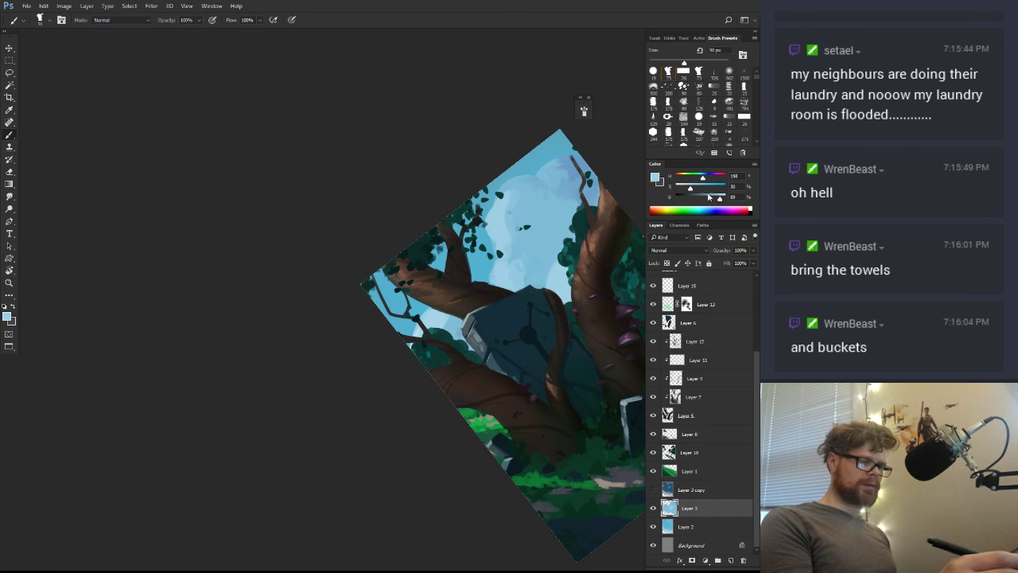
key(r)
drag(500, 284, 505, 328)
key(b)
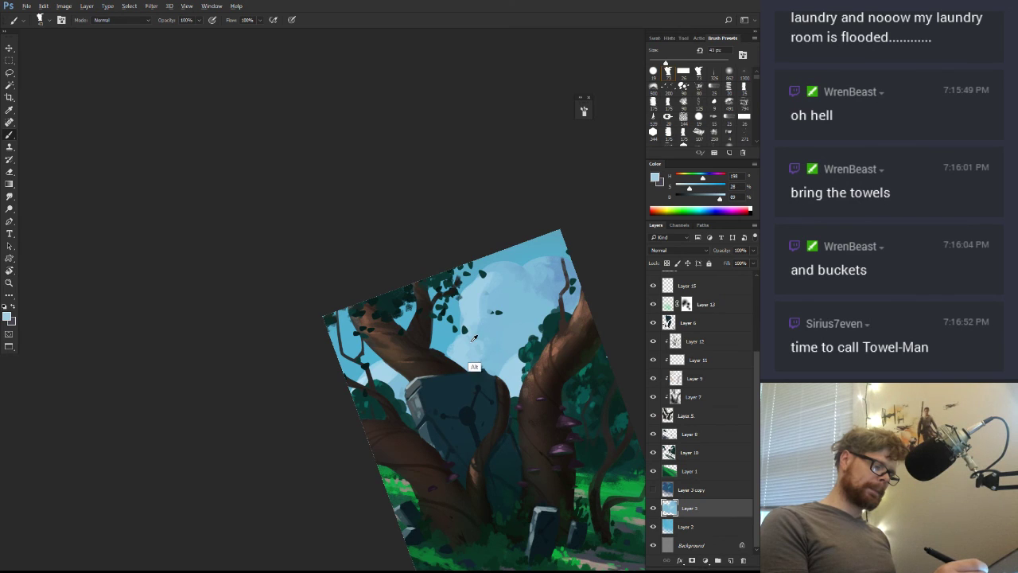
alt+right_click(471, 346)
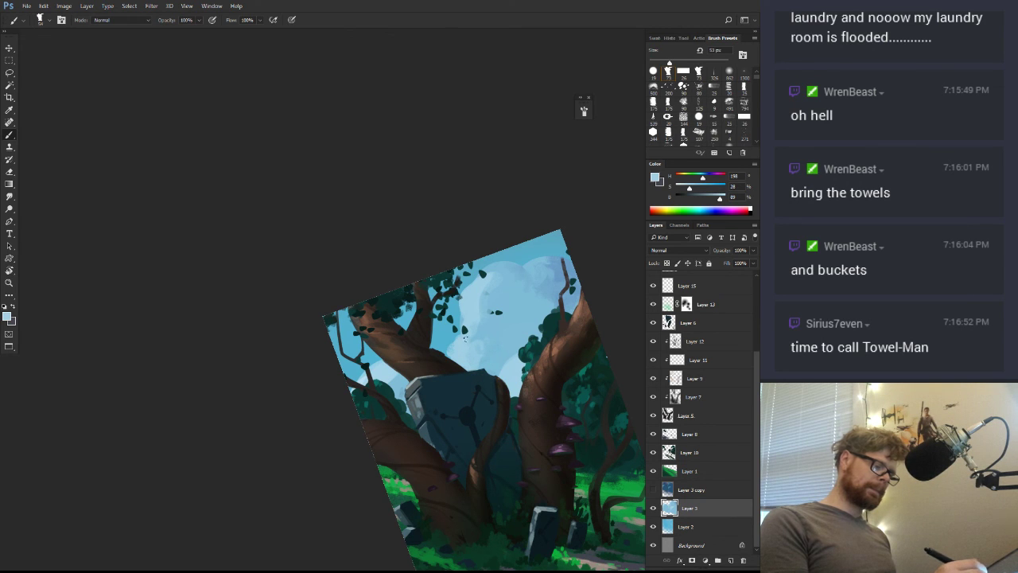
Raise the light blue's brightness to 96% and paint a highlight along the upper rim of the cloud near the right-hand branch
key(z)
drag(447, 362, 487, 334)
drag(489, 326, 417, 277)
key(b)
drag(720, 199, 723, 200)
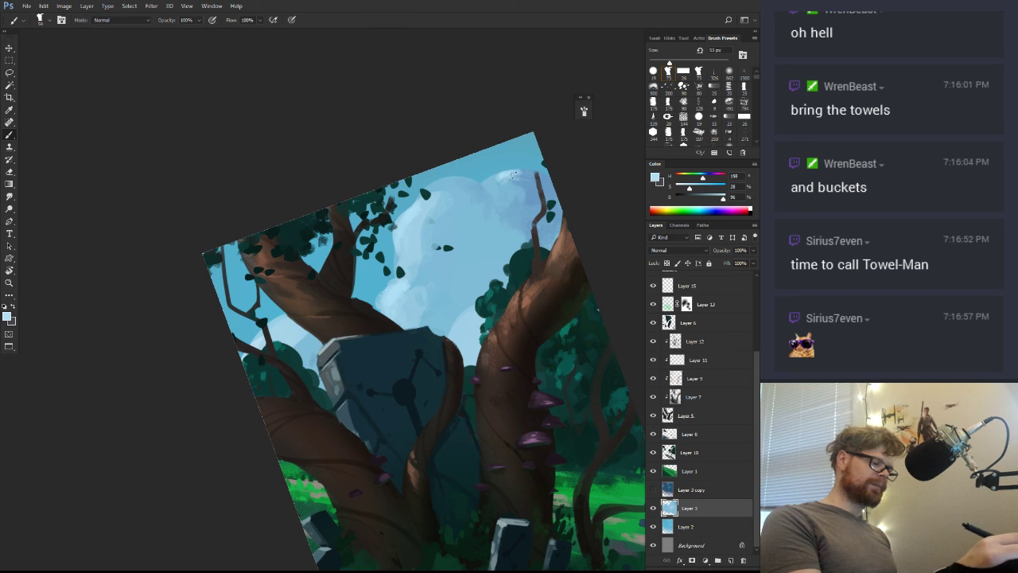
alt+click(497, 180)
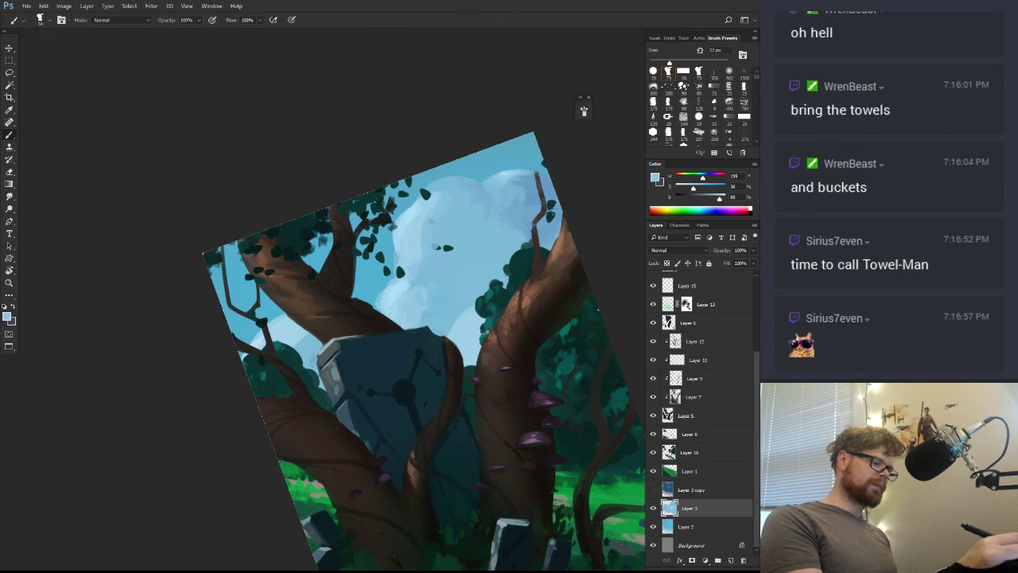
Soften the upper left side of the large cloud with a bigger brush, using light and mid blues sampled from it
key(r)
drag(576, 245, 494, 129)
alt+click(359, 234)
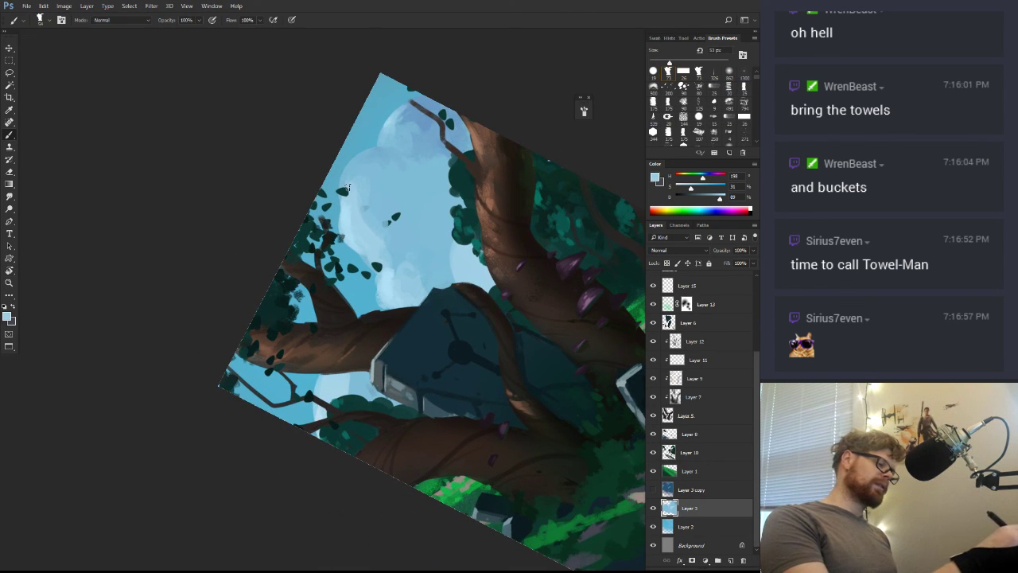
alt+click(355, 179)
mouse_move(358, 198)
mouse_down()
mouse_move(366, 198)
mouse_move(360, 234)
mouse_up()
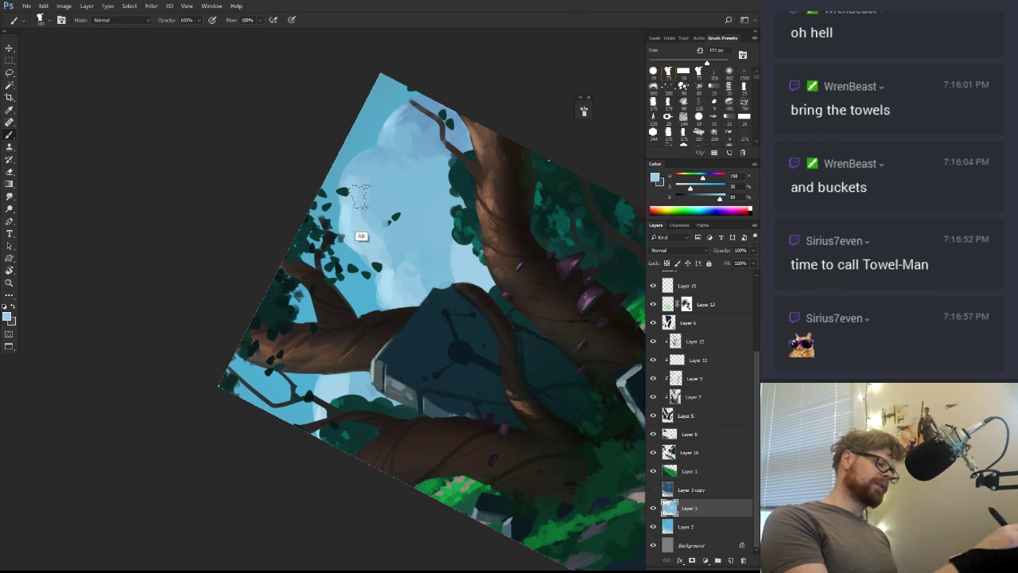
alt+click(363, 187)
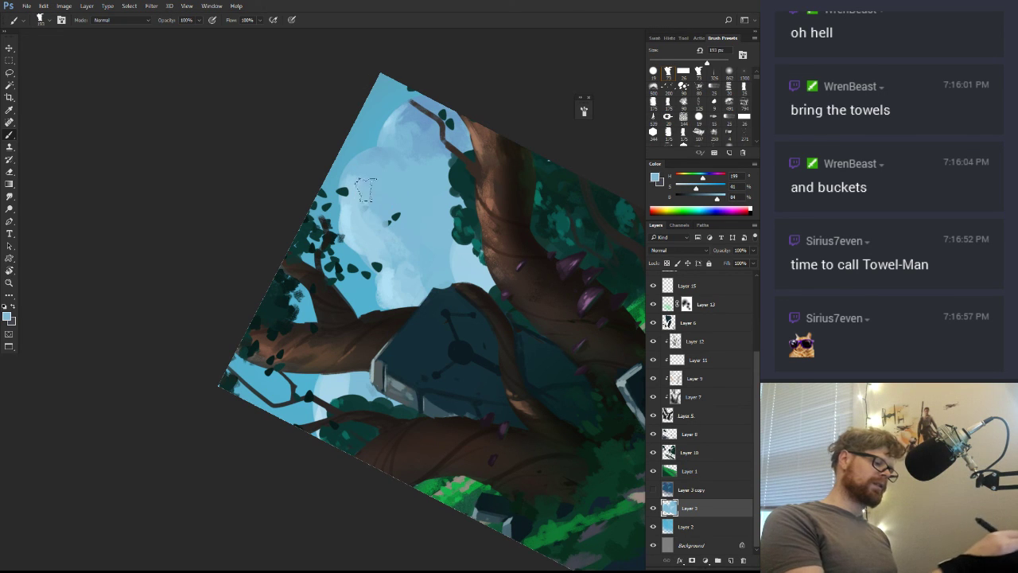
key(r)
mouse_move(410, 223)
mouse_down()
mouse_move(589, 411)
mouse_move(420, 242)
mouse_up()
key(b)
alt+click(422, 230)
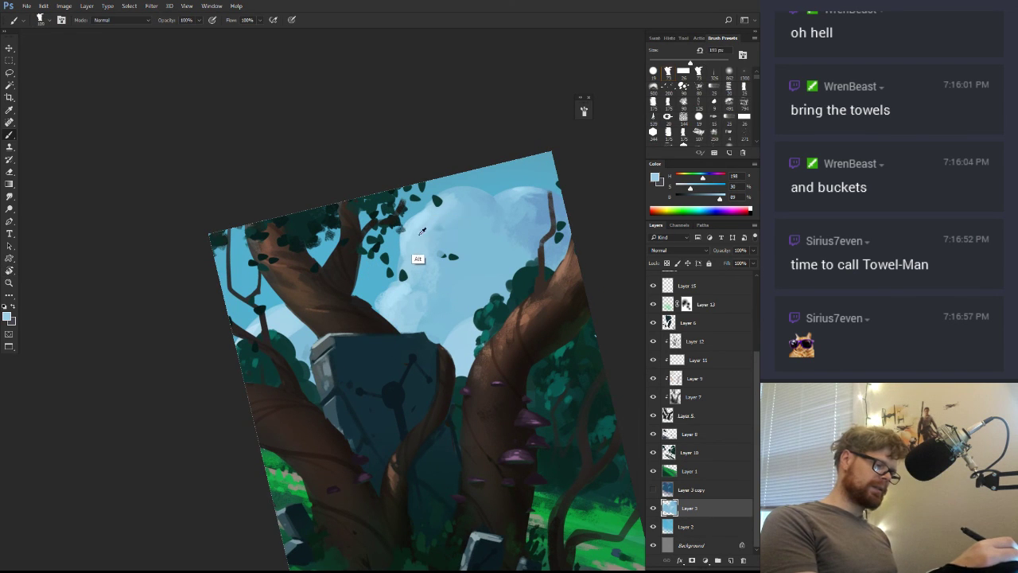
Lasso a rounded outline around the large central cloud, extending down behind the stone slab and the right-hand tree
key(l)
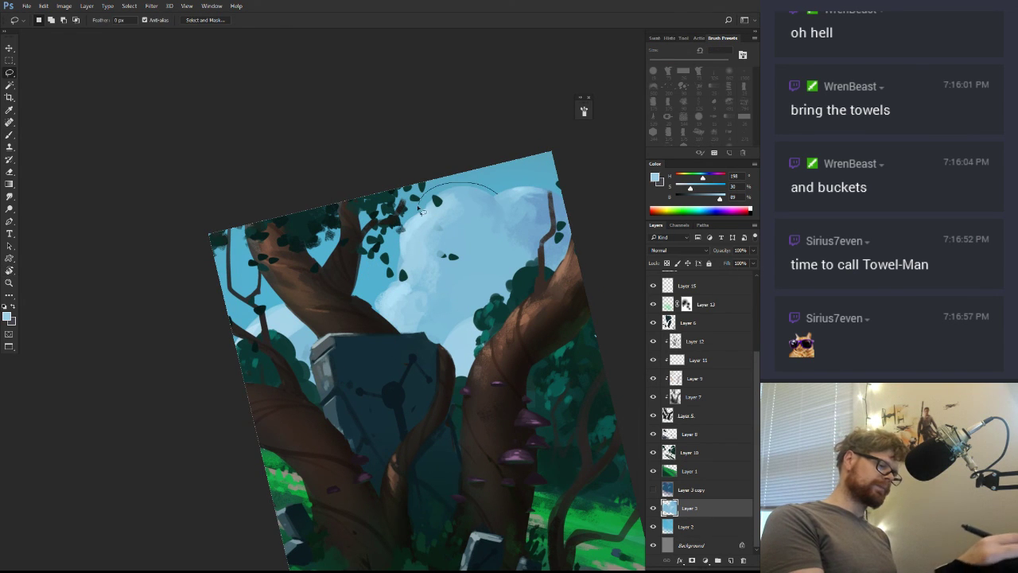
key(ctrl+z)
mouse_move(502, 202)
mouse_down()
mouse_move(449, 192)
mouse_move(430, 209)
mouse_move(457, 186)
mouse_up()
key(ctrl+z)
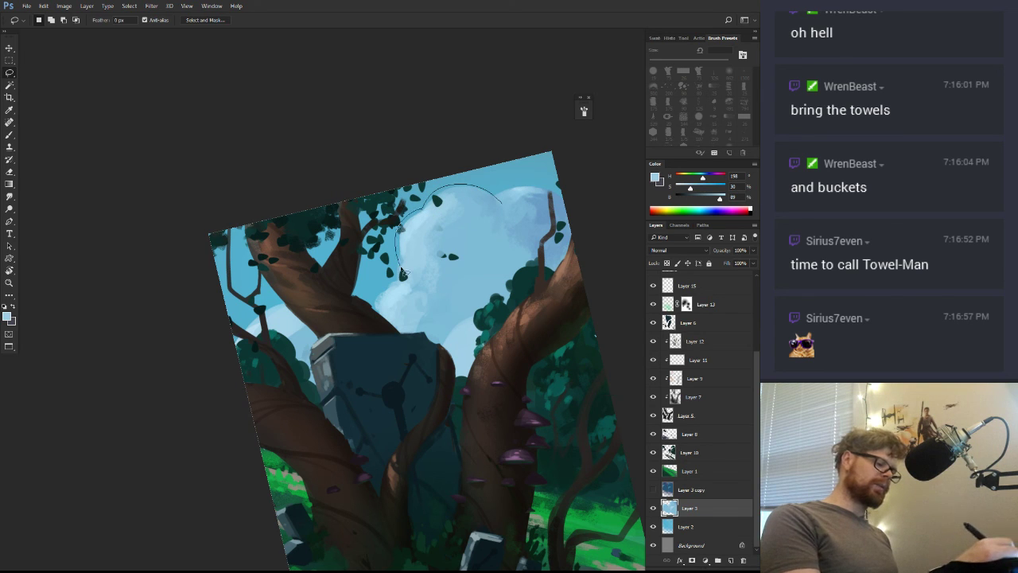
drag(367, 306, 407, 381)
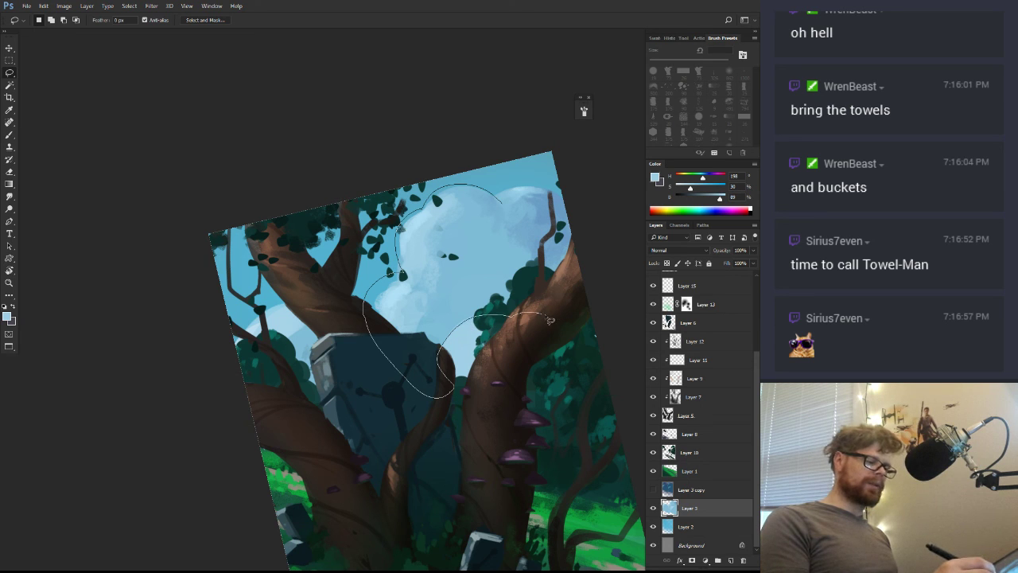
drag(504, 206, 503, 203)
Hide the selection edges and shade the selected cloud from below with a gradient in the darker blue sampled from the neighbouring cloud
key(r)
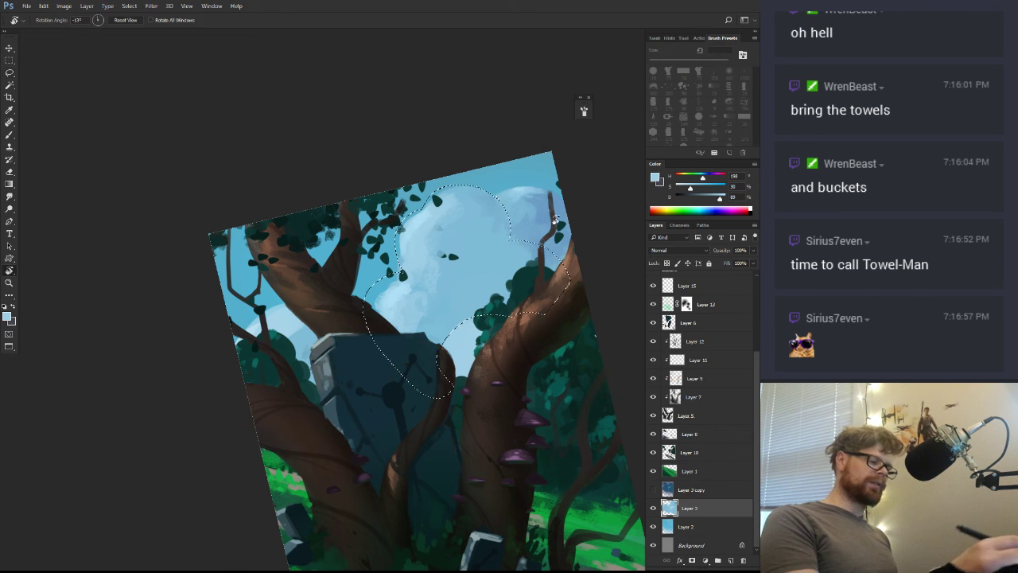
key(Escape)
key(z)
key(b)
alt+click(558, 291)
key(g)
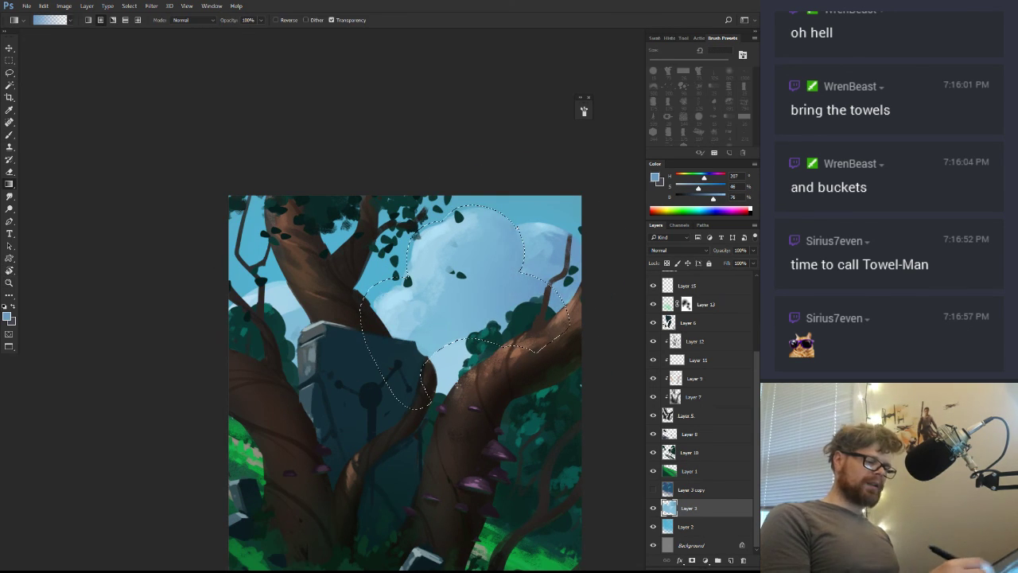
key(ctrl+h)
drag(482, 364, 447, 274)
drag(525, 213, 519, 240)
Lighten the left side of the large cloud with a large soft round brush in a sampled light blue
key(b)
alt+click(450, 403)
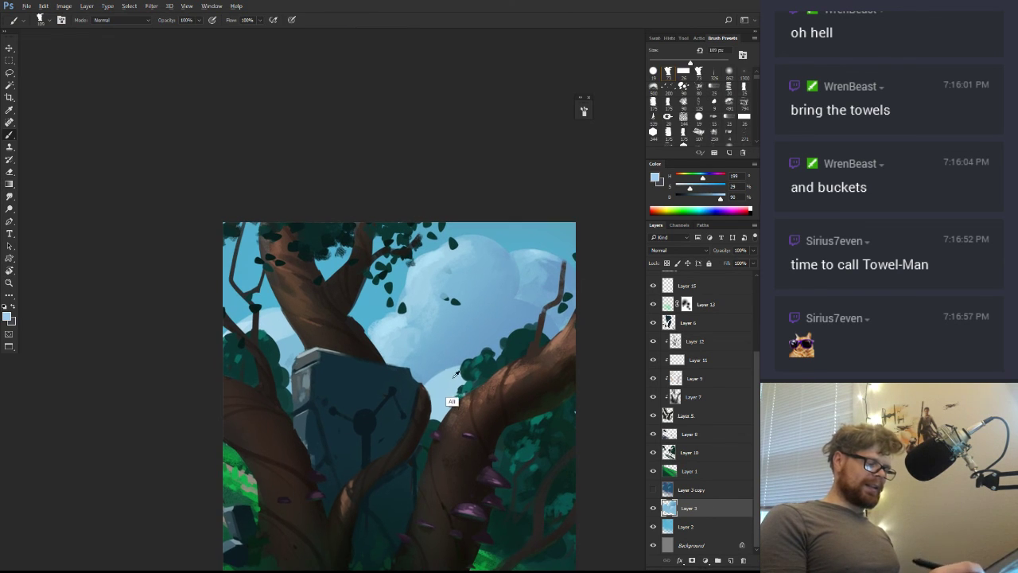
click(725, 73)
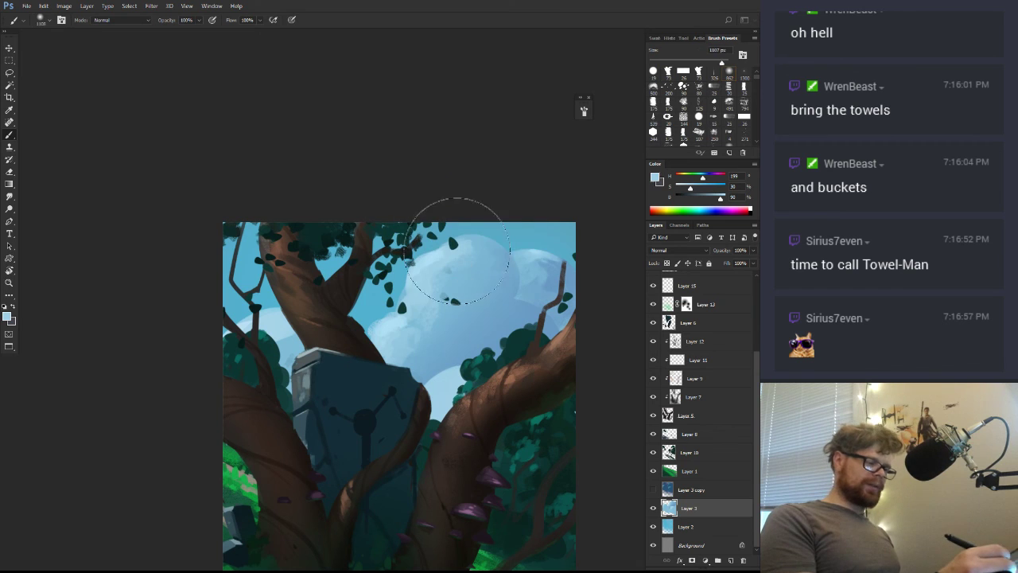
mouse_move(429, 256)
mouse_down()
mouse_move(405, 326)
mouse_move(370, 338)
mouse_up()
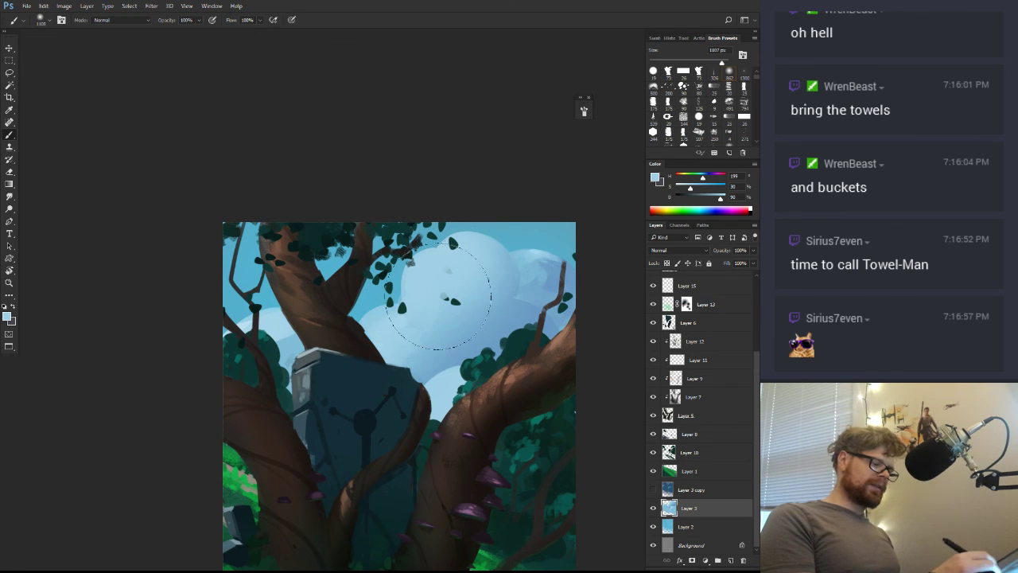
Shade the right side of the large cloud with a mid blue sampled from the neighbouring right-hand cloud
key(r)
mouse_move(531, 320)
mouse_down()
mouse_move(524, 275)
mouse_move(477, 296)
mouse_up()
alt+click(546, 252)
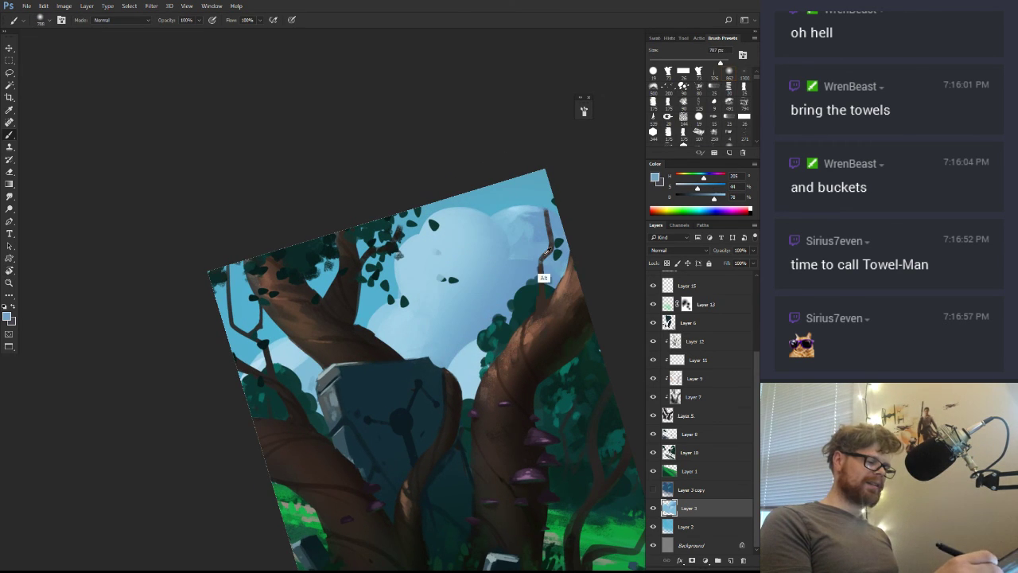
mouse_move(464, 220)
mouse_down()
mouse_move(502, 256)
mouse_move(513, 297)
mouse_up()
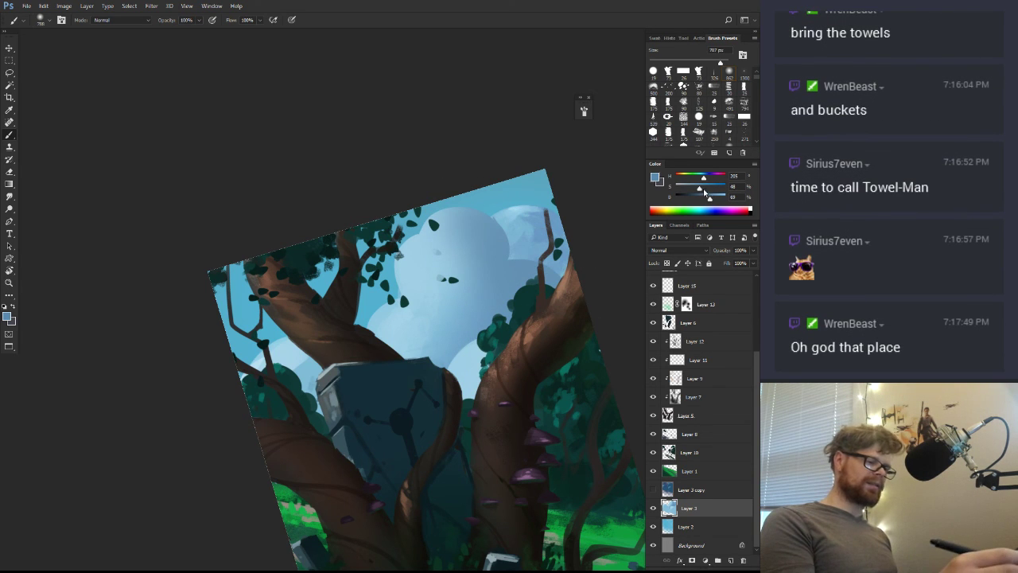
Deepen the blue shading in the upper middle and lower part of the large cloud with progressively smaller soft round brushes
key(r)
mouse_move(524, 280)
mouse_down()
mouse_move(533, 292)
mouse_move(480, 311)
mouse_up()
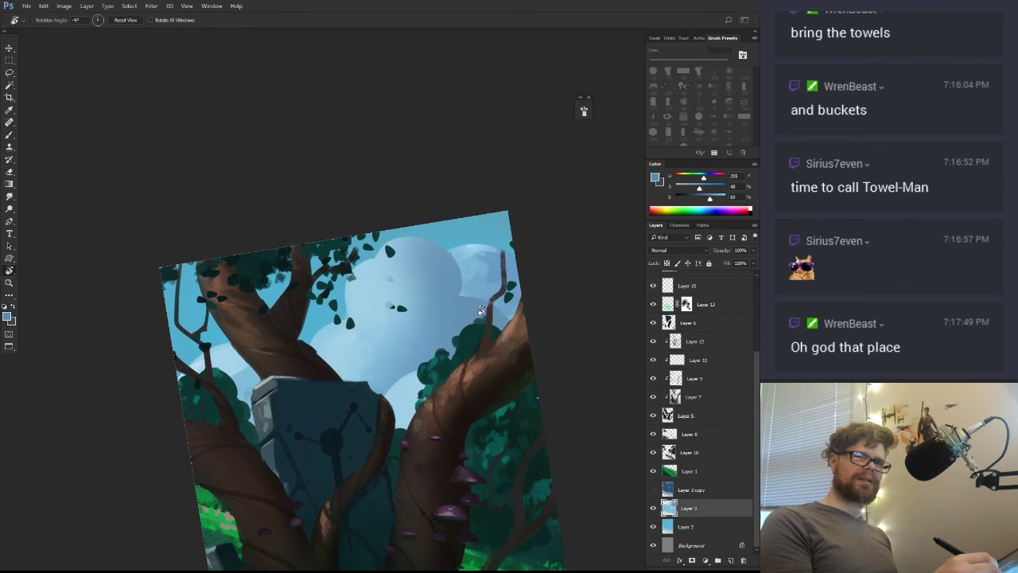
key(b)
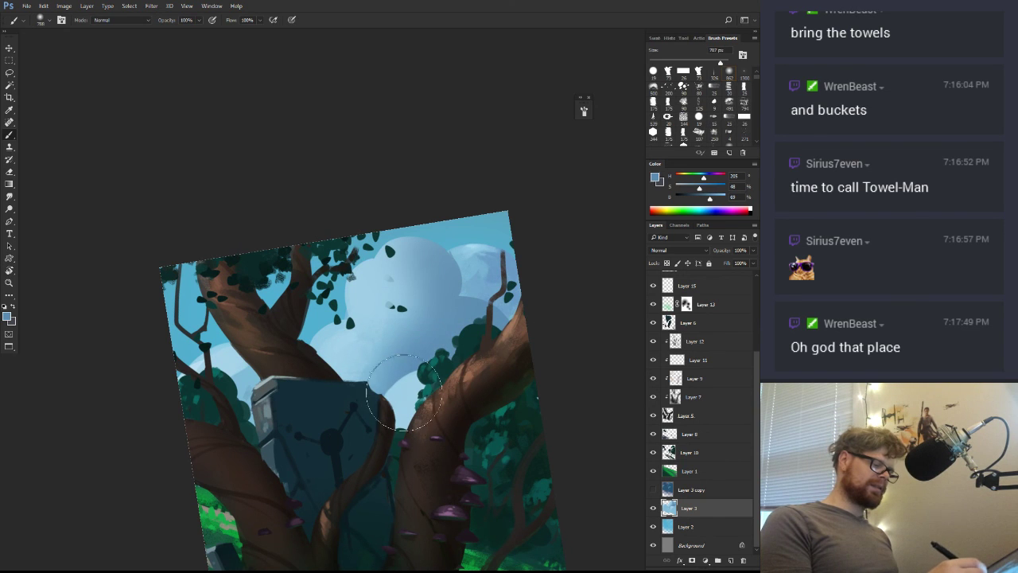
drag(374, 390, 356, 382)
drag(428, 329, 404, 347)
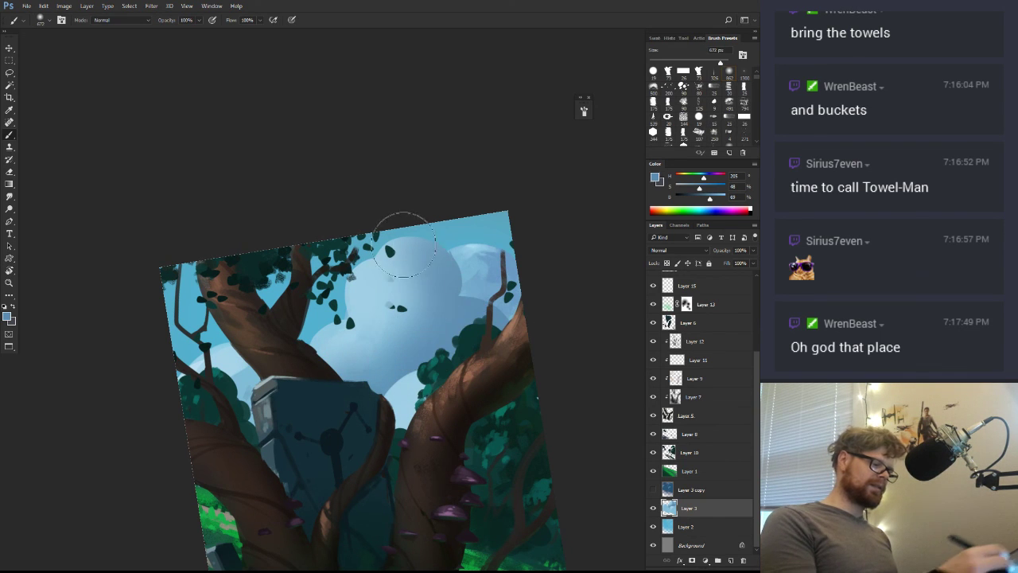
drag(412, 254, 423, 259)
drag(429, 300, 398, 314)
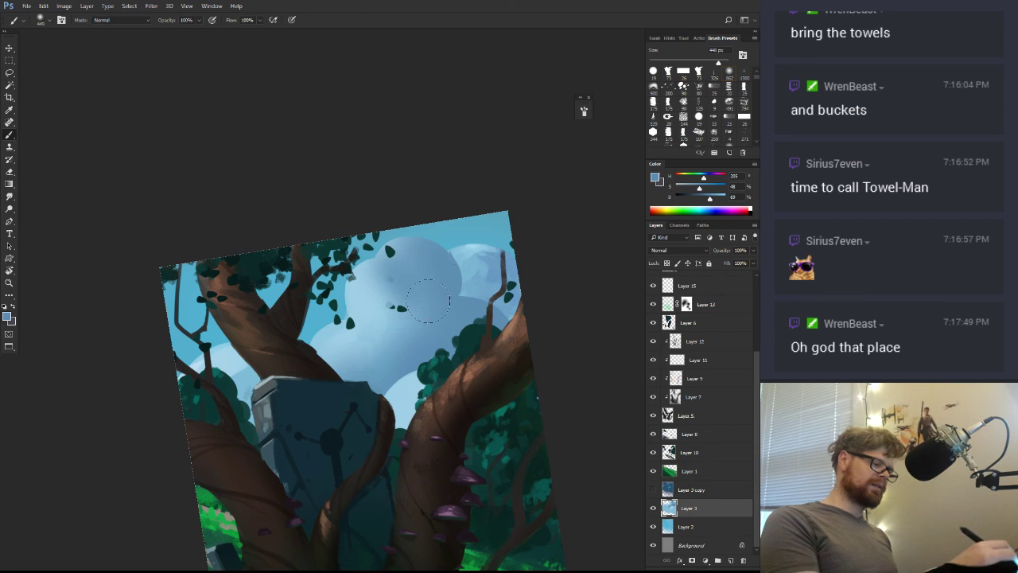
Lighten the left side of the large cloud's round top with a light blue sampled from its edge
alt+click(363, 323)
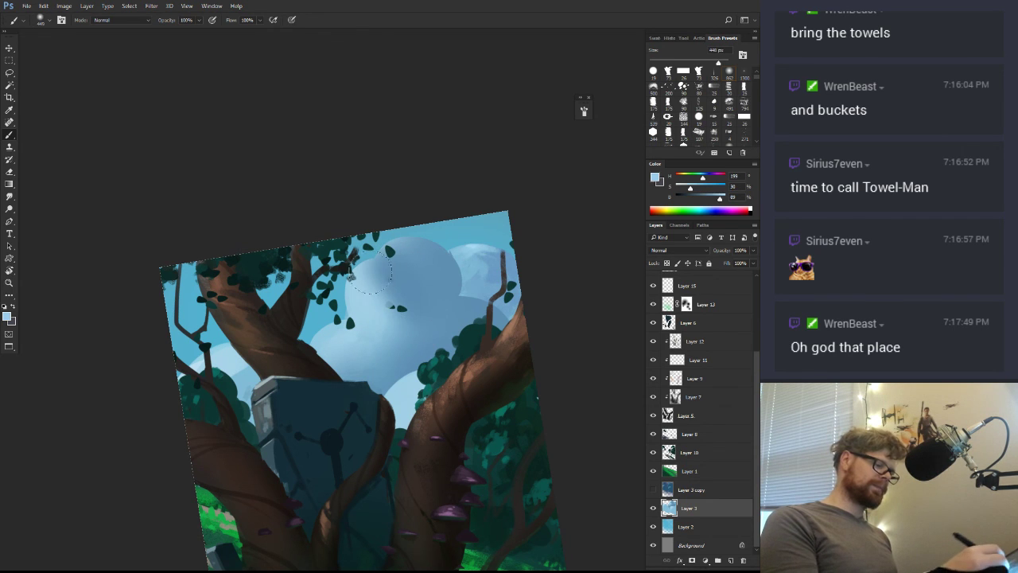
drag(357, 300, 380, 262)
drag(718, 198, 720, 198)
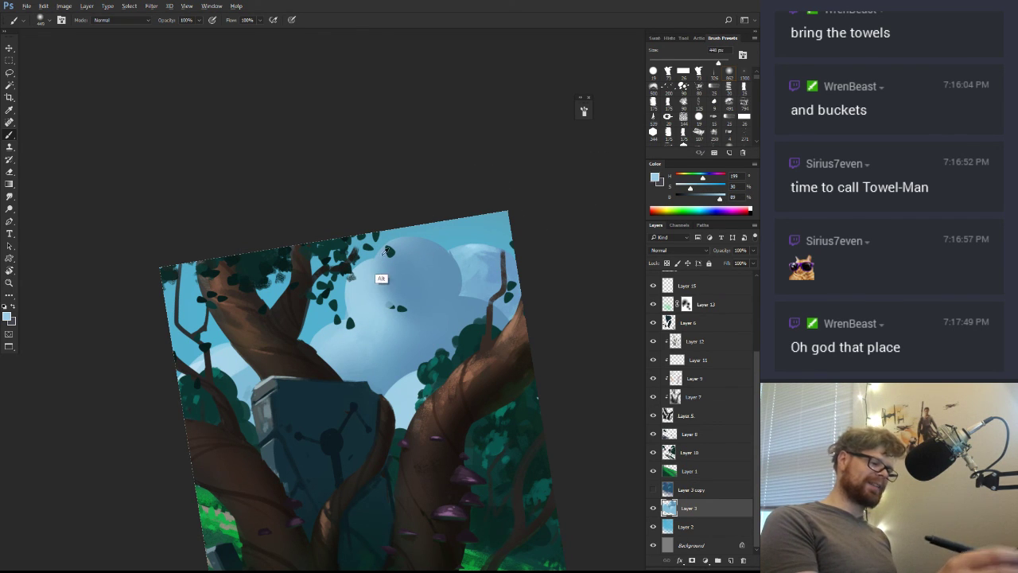
mouse_move(374, 283)
mouse_down()
mouse_move(364, 280)
mouse_move(393, 275)
mouse_up()
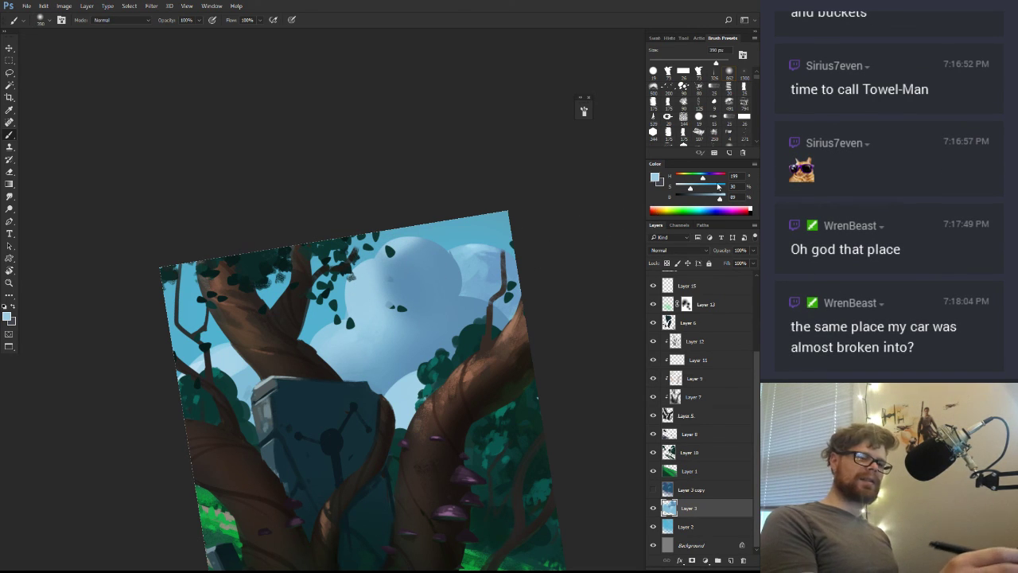
Set a pale blue of 21% saturation and 100% brightness and paint soft highlights on the left-facing sides of the clouds
mouse_move(720, 198)
mouse_down()
mouse_move(734, 201)
mouse_move(687, 193)
mouse_up()
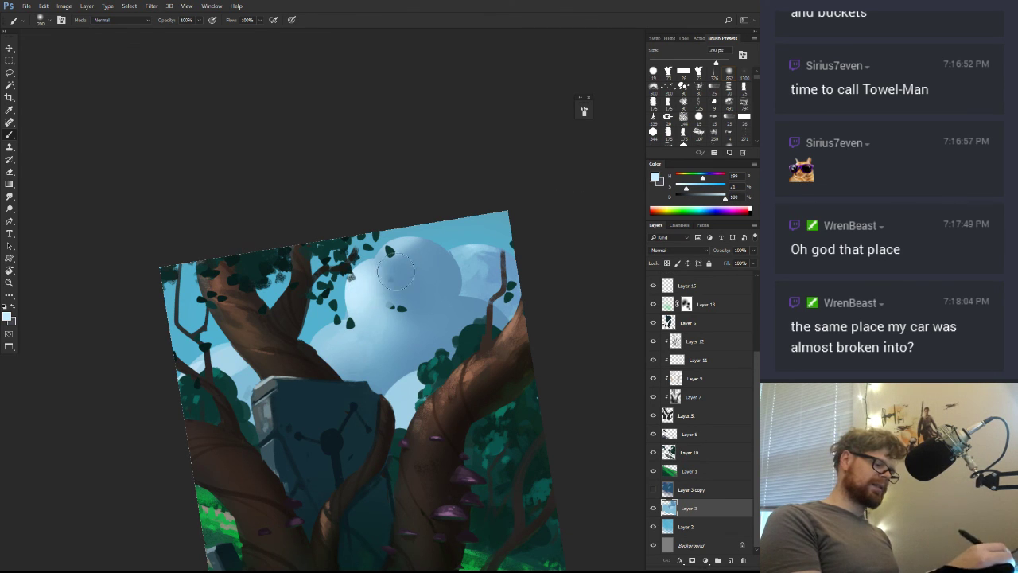
drag(378, 307, 364, 338)
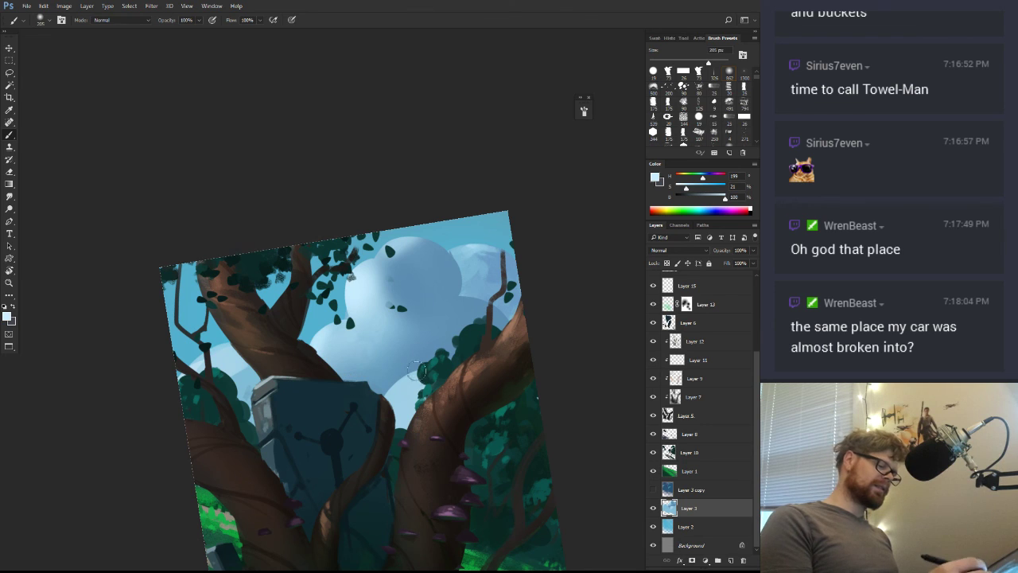
drag(417, 380, 407, 387)
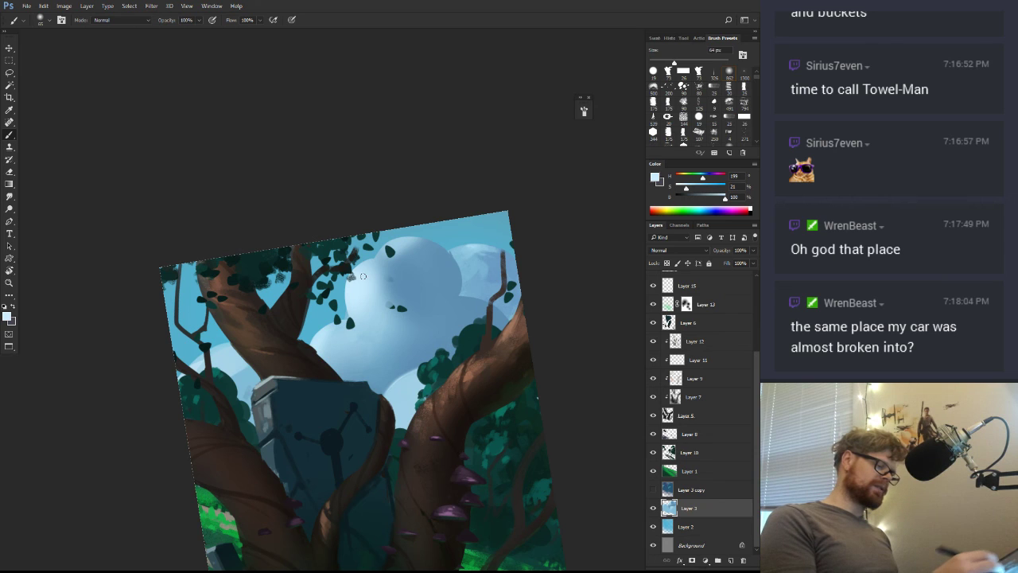
drag(380, 297, 394, 297)
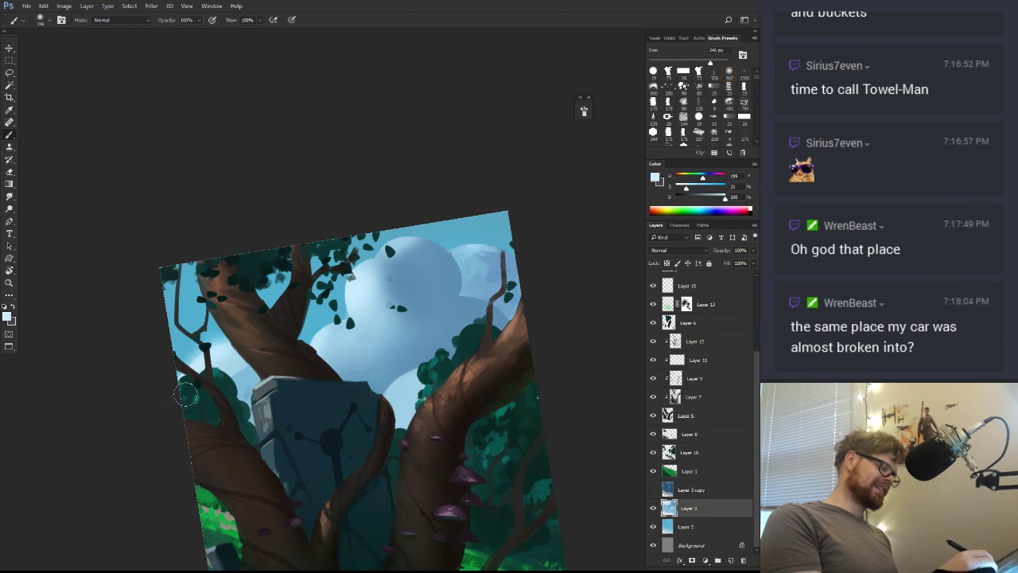
drag(375, 283, 369, 286)
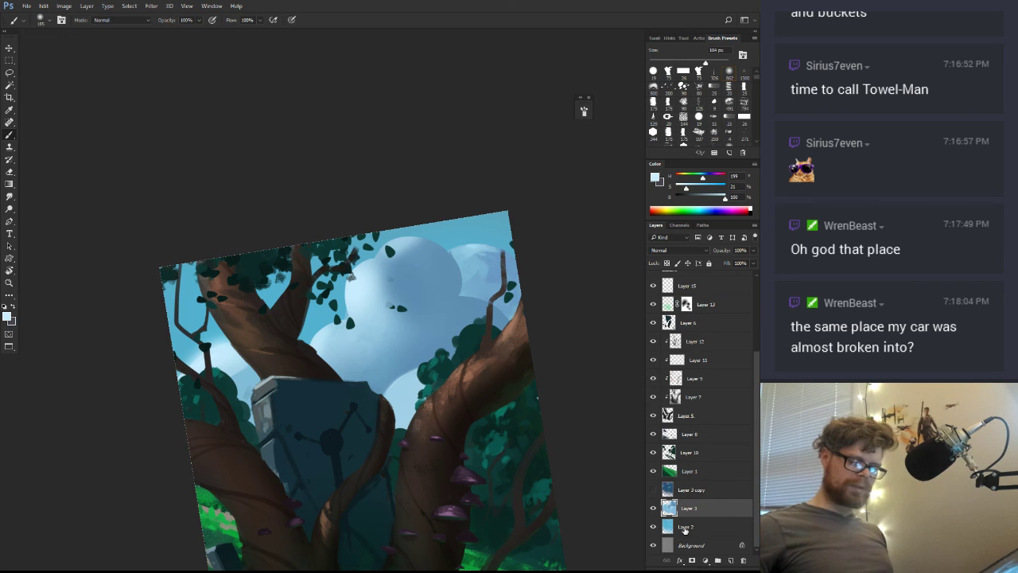
Duplicate Layer 3 and Layer 2, merge the copies into the Background, and hide the two original layers
shift+click(690, 527)
drag(690, 512, 732, 559)
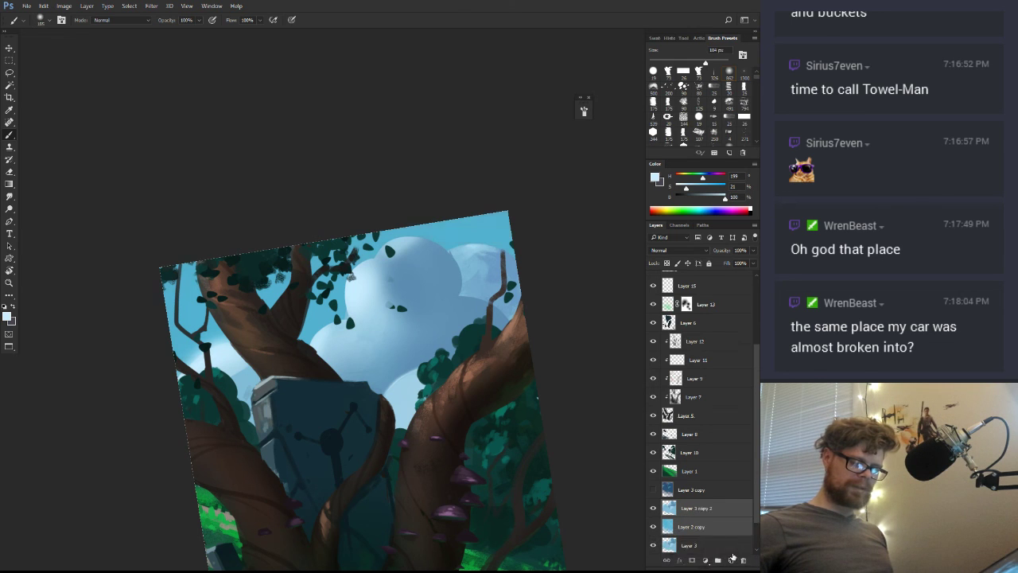
key(ctrl+e)
drag(686, 513, 687, 550)
drag(653, 509, 654, 527)
key(ctrl+e)
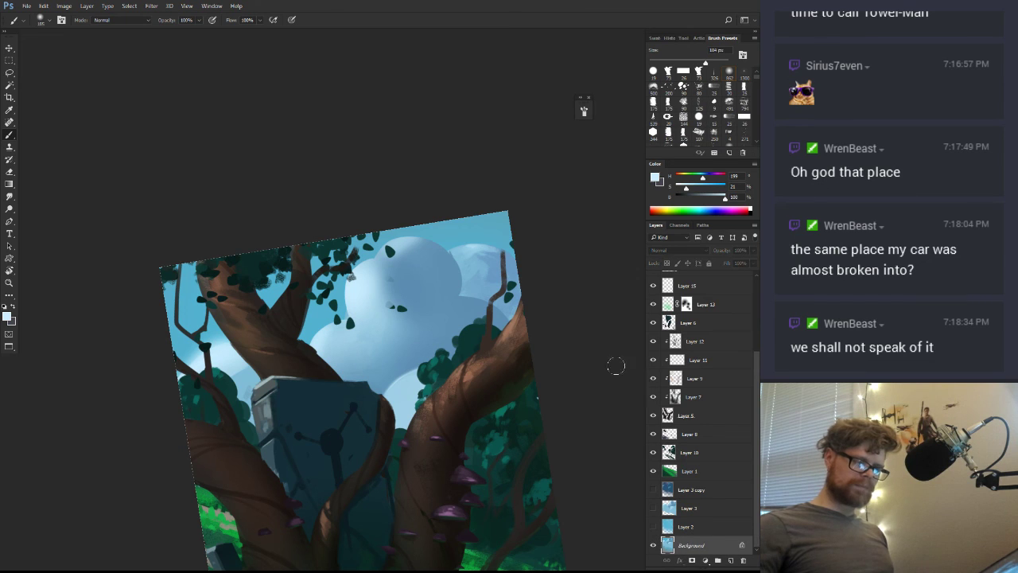
Load the Cloud mixer brush tool preset with a pale blue sampled for the cloud highlights
click(685, 38)
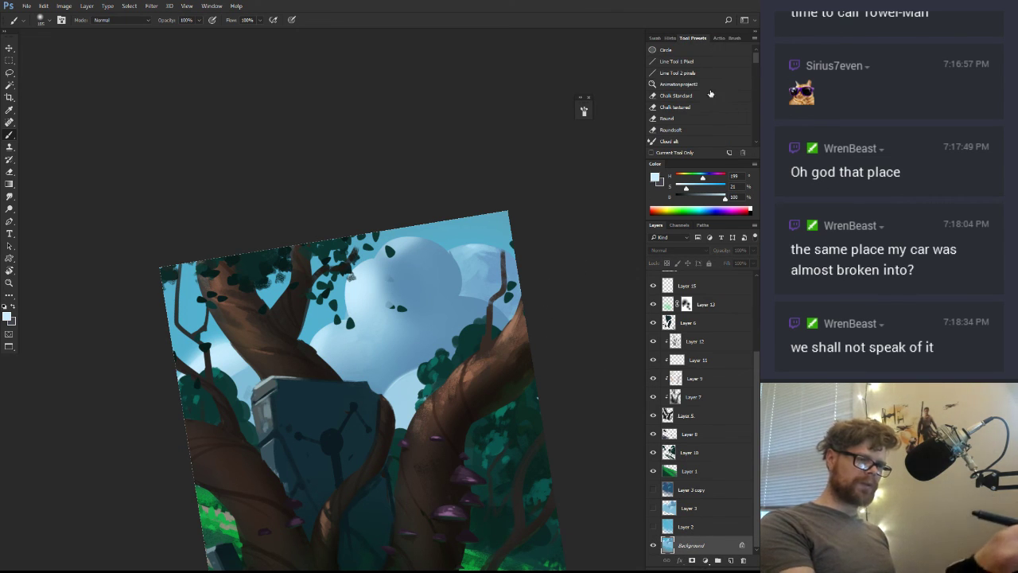
click(668, 141)
alt+click(436, 295)
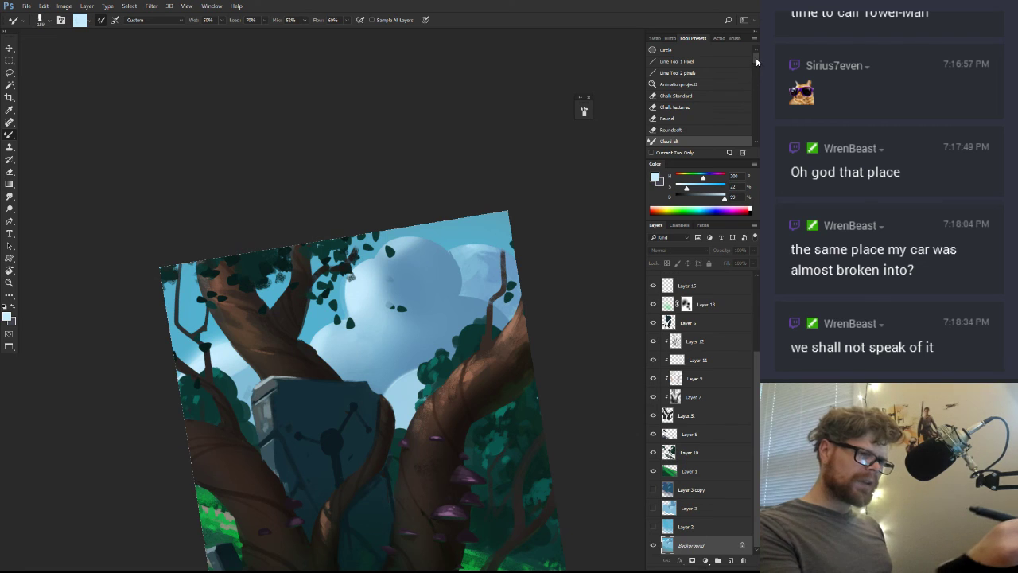
scroll(700, 95, down, 3)
click(681, 120)
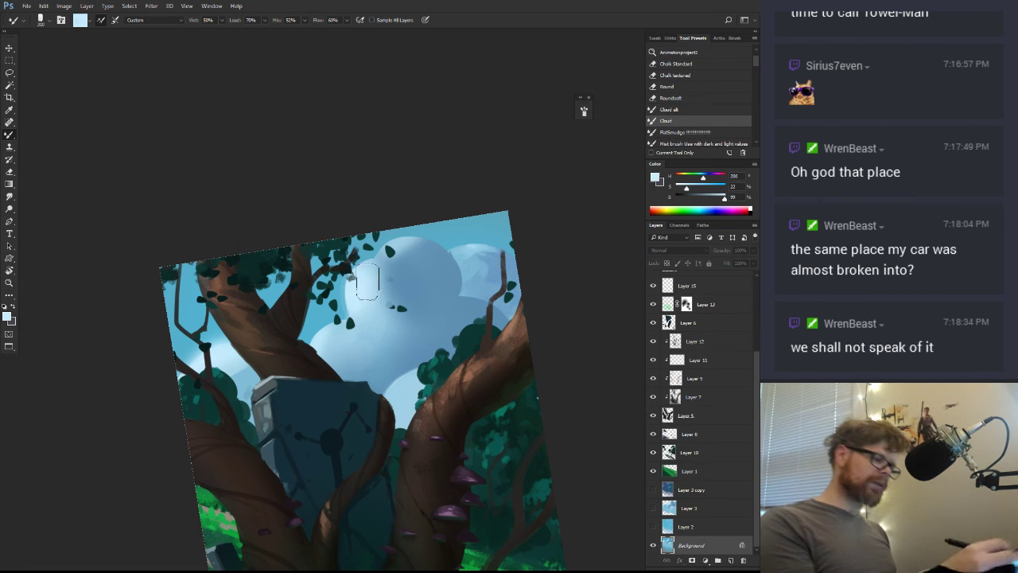
Blend the left edge and top of the large cloud and the smaller right-hand cloud with sampled light and mid blues
mouse_move(368, 281)
mouse_down()
mouse_move(355, 307)
mouse_move(354, 281)
mouse_move(354, 315)
mouse_up()
alt+click(356, 307)
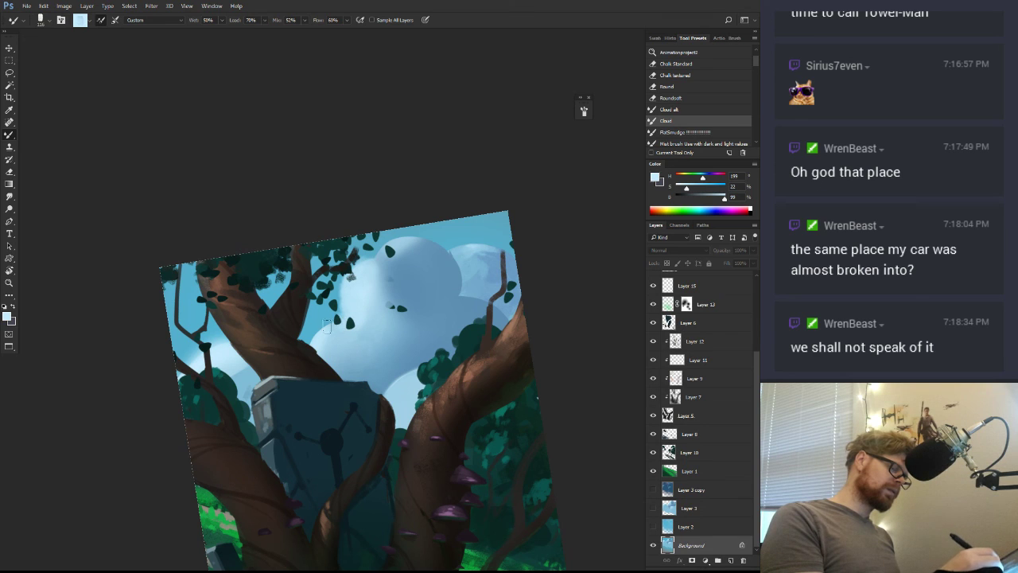
alt+click(427, 251)
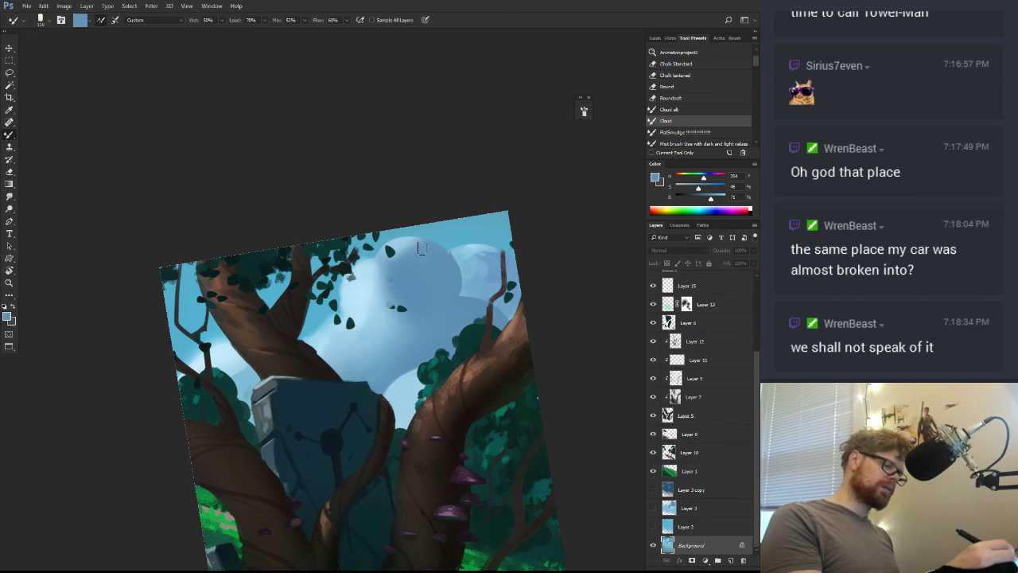
alt+click(473, 247)
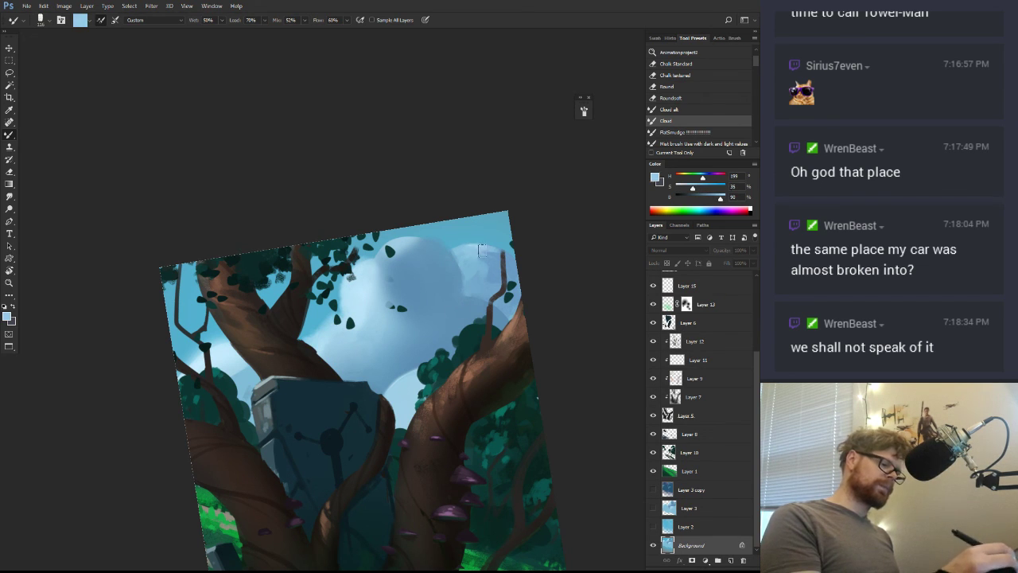
Blend the shaded middle and lower part of the large cloud with mid blues sampled from it
key(r)
key(Escape)
drag(521, 340, 496, 315)
mouse_move(486, 350)
mouse_down()
mouse_move(480, 337)
mouse_move(500, 368)
mouse_move(556, 298)
mouse_up()
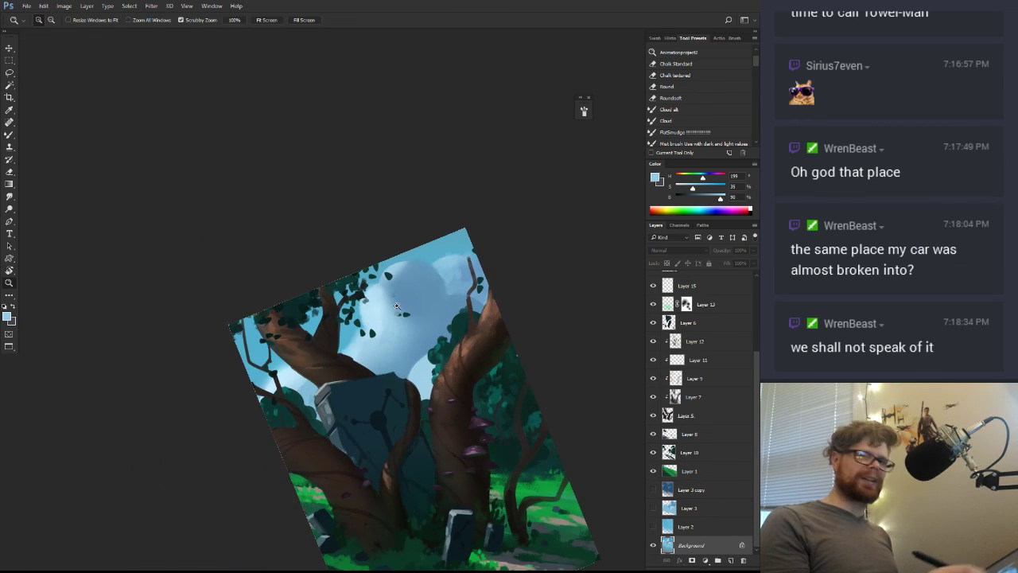
drag(344, 338, 364, 338)
key(b)
alt+click(280, 377)
alt+click(413, 350)
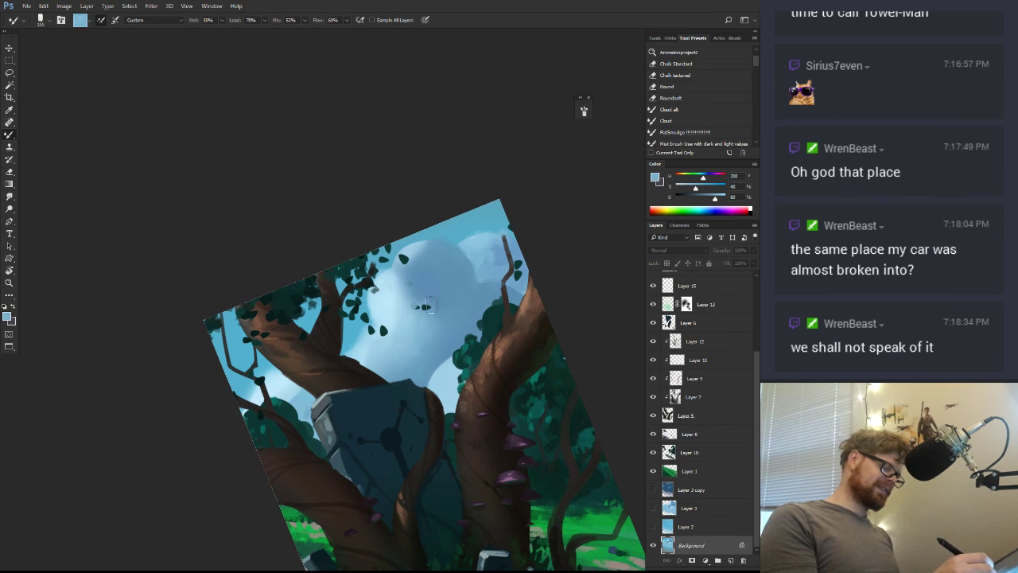
alt+click(430, 316)
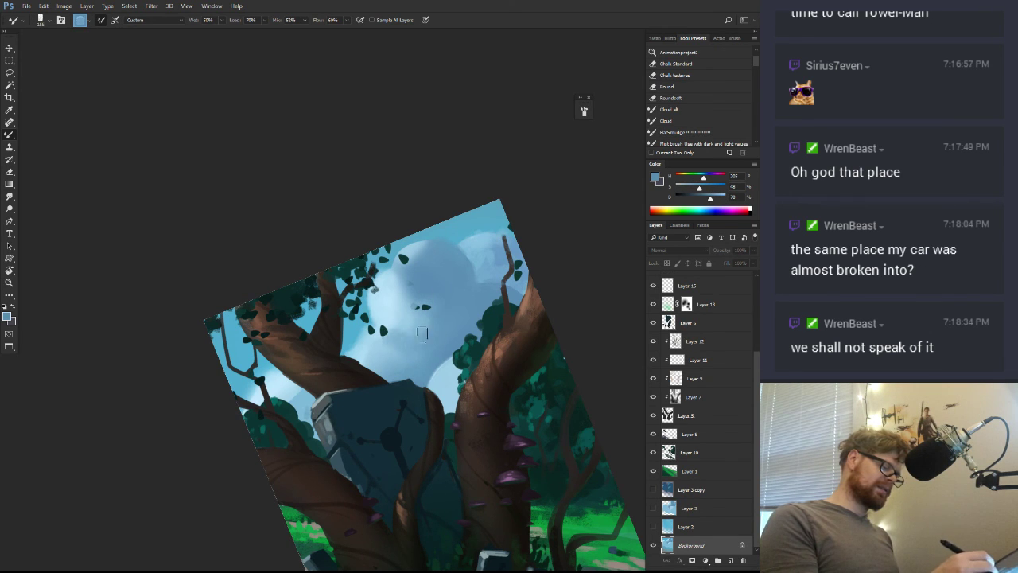
Rework the small pale cloud between the slab and the right-hand tree with a sampled light blue made less saturated
key(r)
drag(556, 323, 549, 376)
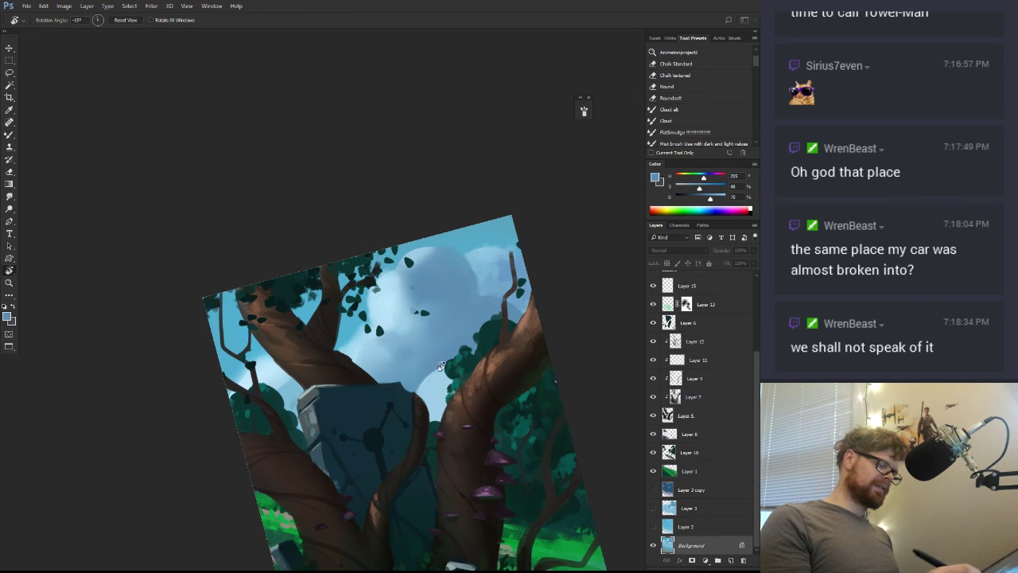
key(z)
mouse_move(397, 410)
mouse_down()
mouse_move(458, 372)
mouse_move(425, 383)
mouse_move(439, 367)
mouse_up()
key(b)
alt+click(427, 381)
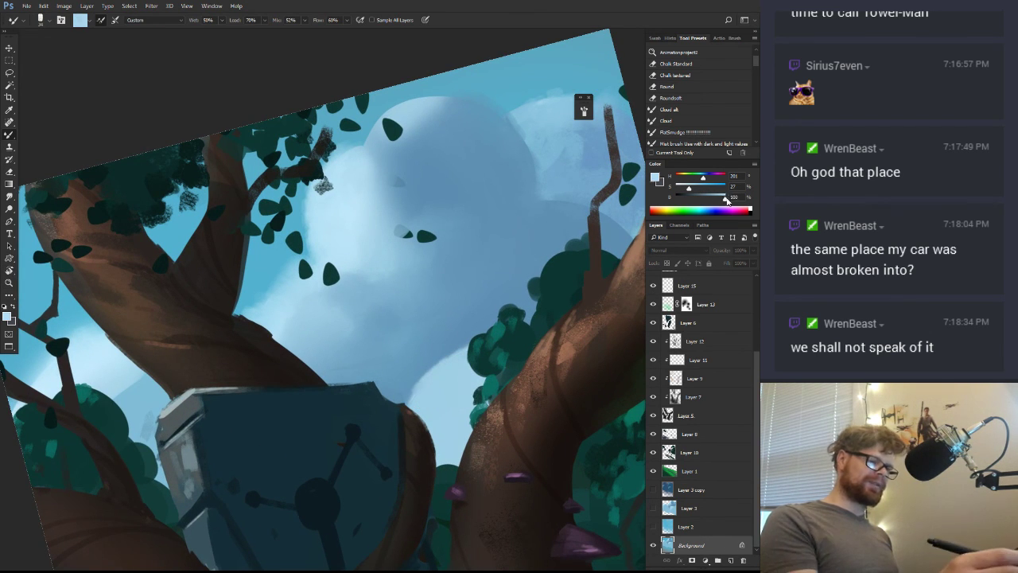
drag(722, 199, 719, 198)
drag(689, 189, 684, 189)
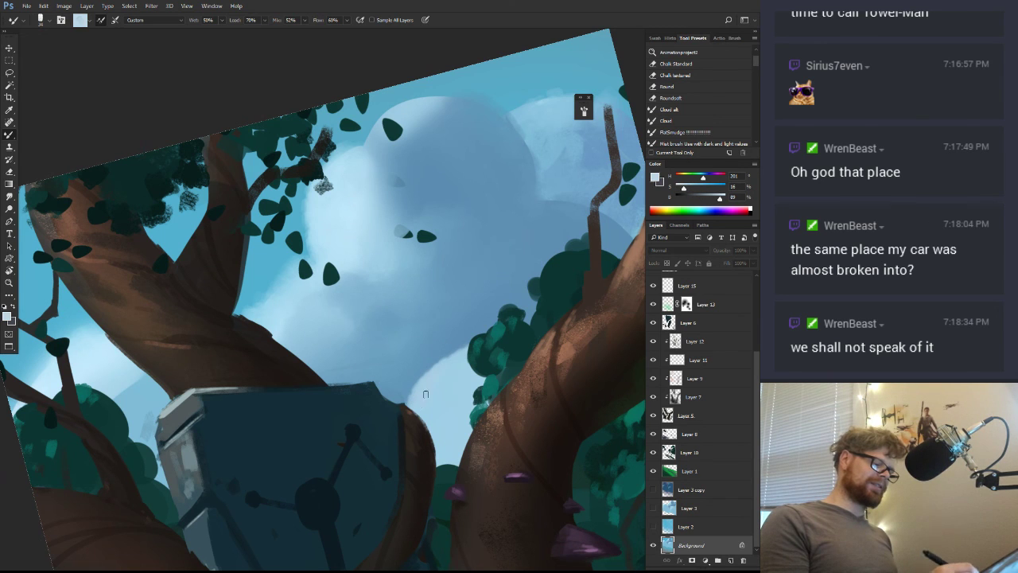
Soften the right-hand cloud and the light-to-shadow transition on the large cloud with sampled light and darker blues
key(z)
drag(485, 419, 450, 392)
key(r)
mouse_move(551, 275)
mouse_down()
mouse_move(550, 334)
mouse_move(512, 332)
mouse_up()
key(b)
alt+click(489, 319)
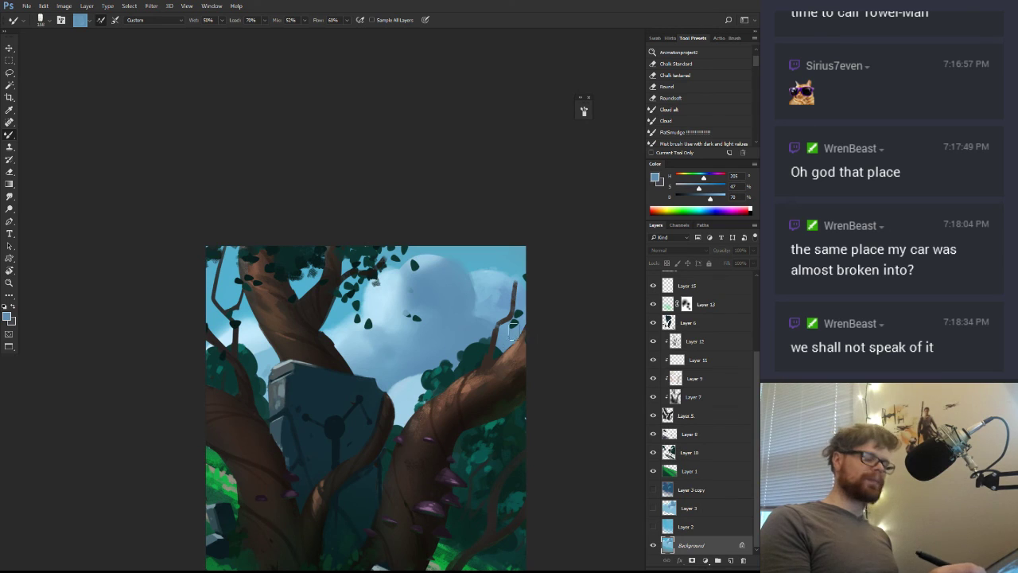
alt+click(477, 282)
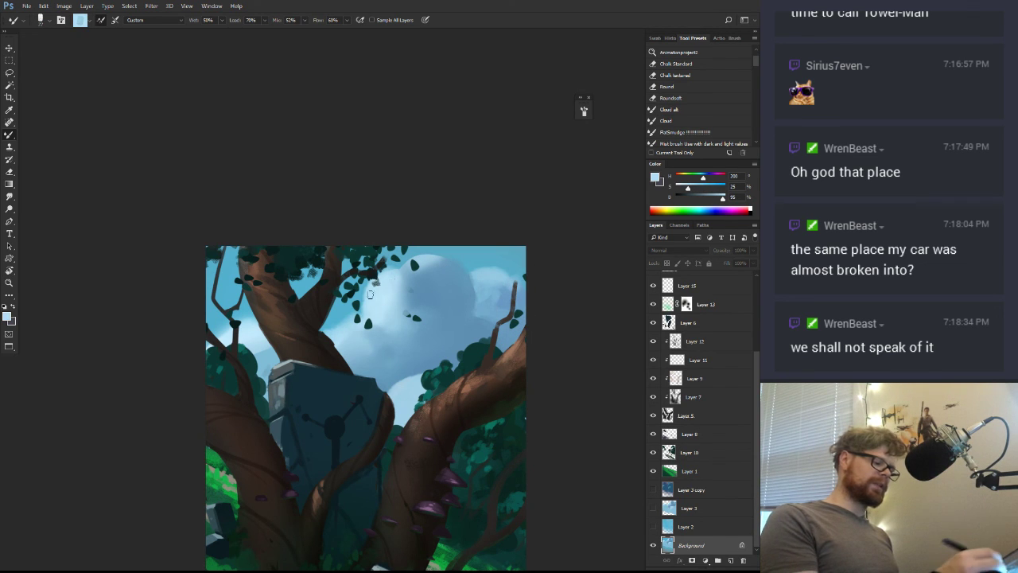
alt+click(414, 288)
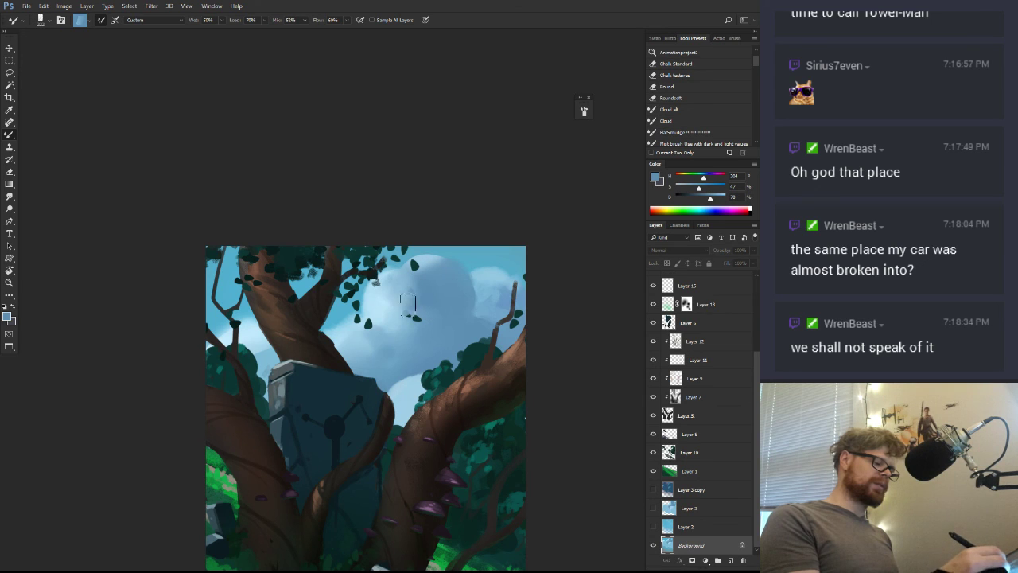
alt+click(430, 287)
Touch up the low cloud beside the slab with a small brush in a light blue sampled from it
key(z)
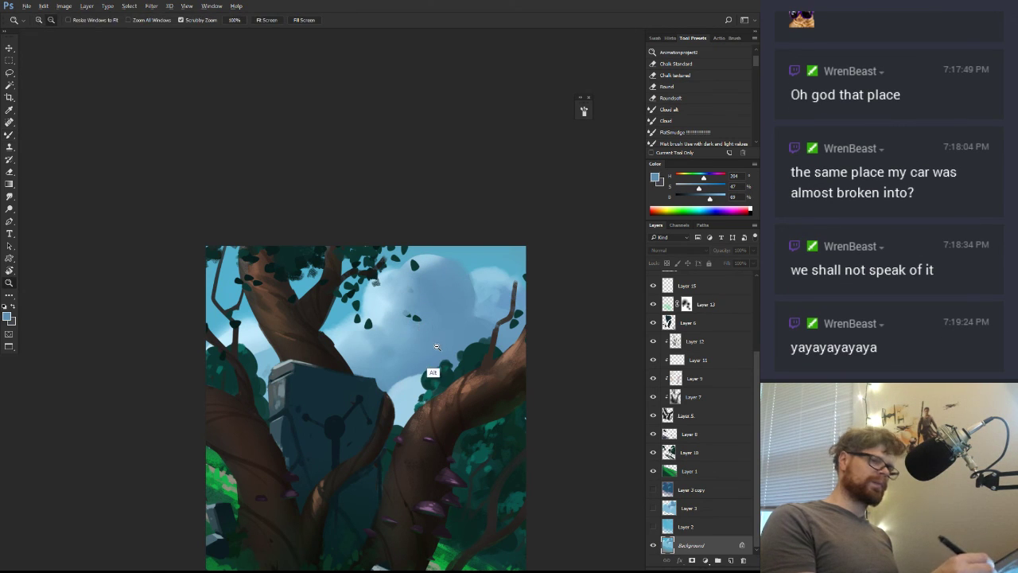
alt+click(436, 346)
key(b)
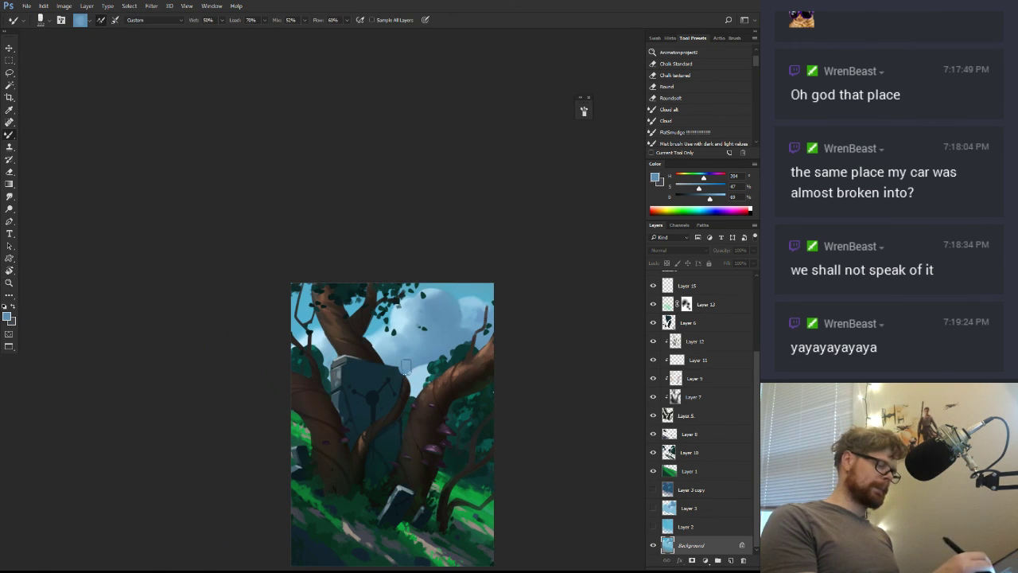
key(z)
alt+click(525, 394)
click(467, 380)
key(b)
alt+click(475, 387)
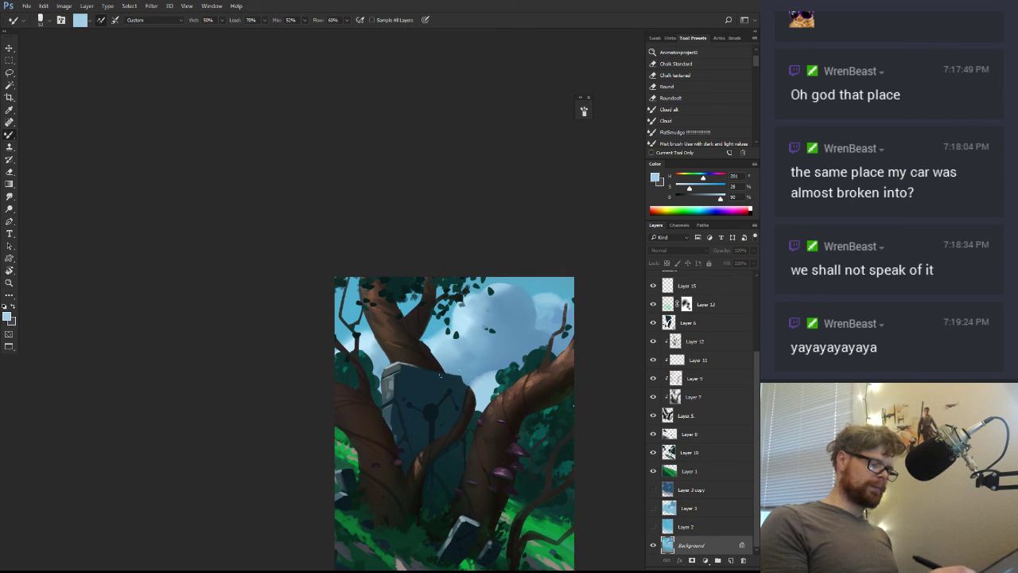
key(z)
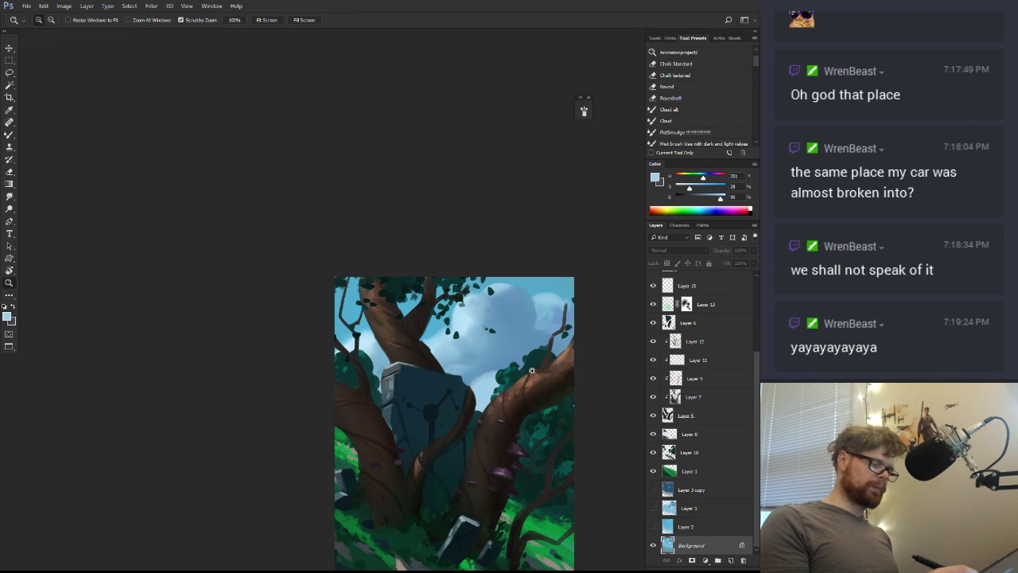
Add a new layer directly above the Background and bring up the brush presets for the Pencil tool
alt+click(531, 375)
click(526, 365)
key(b)
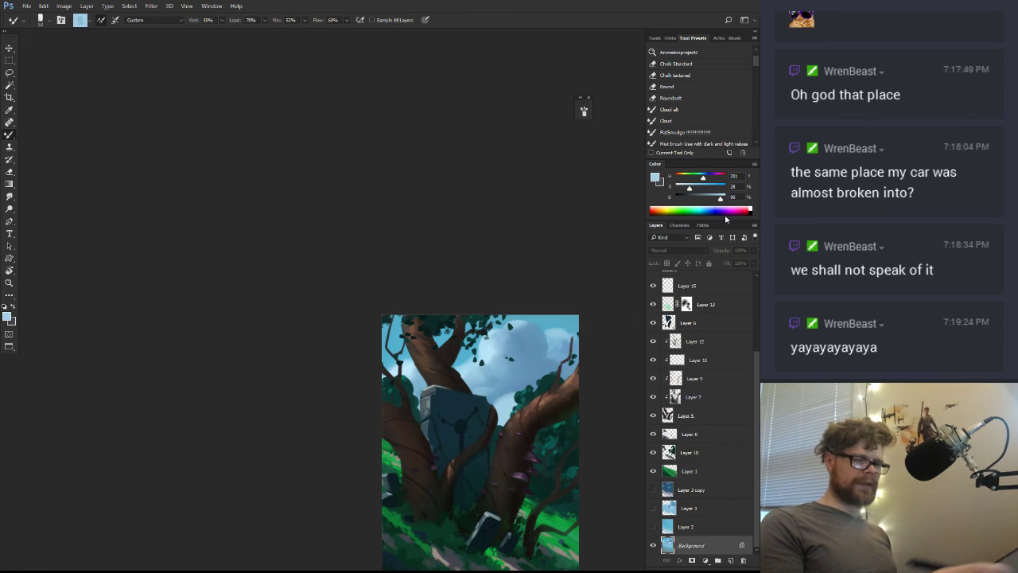
click(731, 561)
key(shift+b)
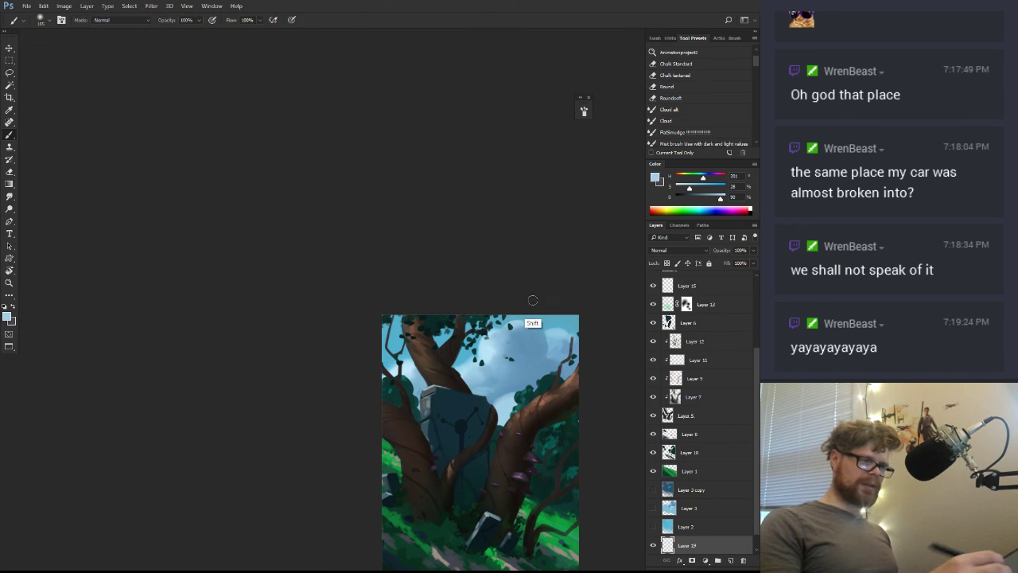
click(734, 38)
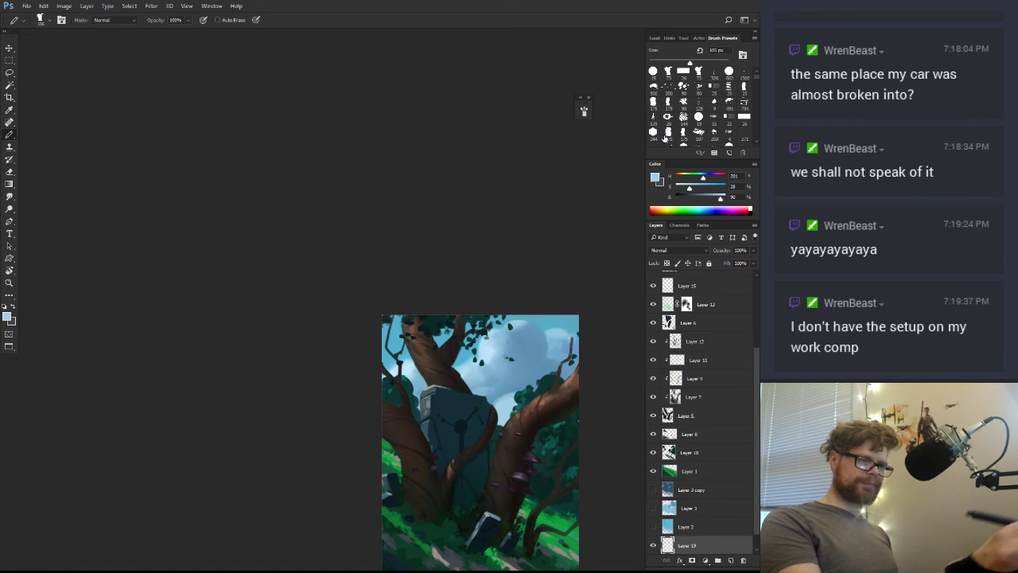
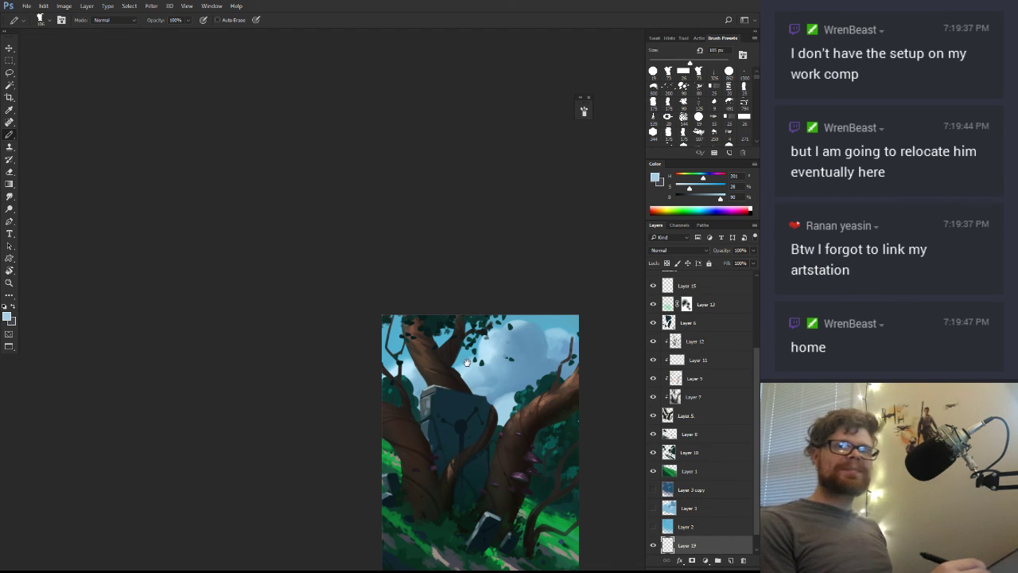
Set up a 47 px textured pencil tip with a very pale blue at 100% brightness, based on a colour sampled from the large cloud
mouse_move(467, 363)
mouse_down()
mouse_move(419, 286)
mouse_move(367, 250)
mouse_move(456, 323)
mouse_move(490, 387)
mouse_up()
drag(400, 263, 440, 260)
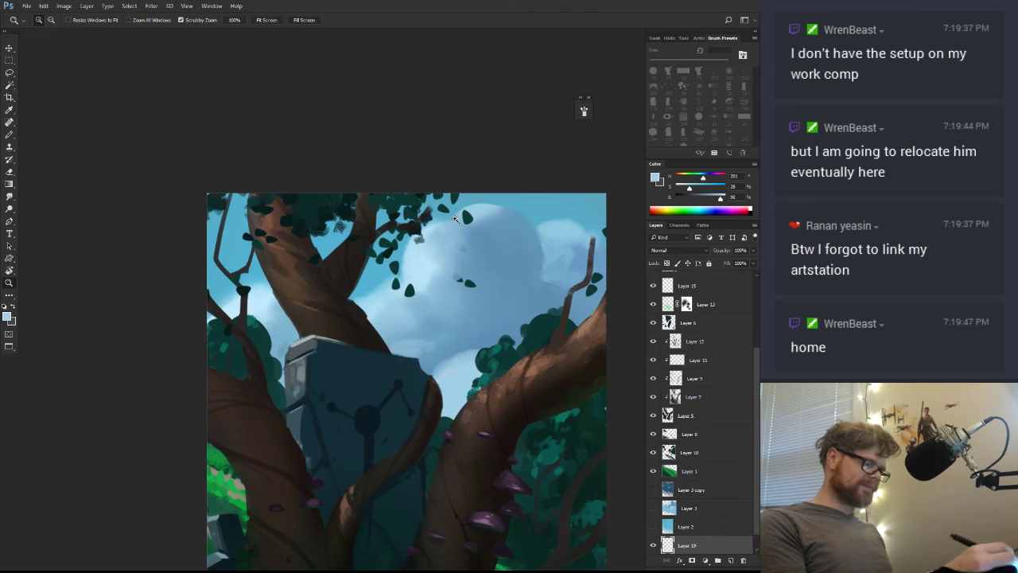
alt+click(418, 260)
click(669, 71)
drag(426, 307, 417, 308)
click(723, 197)
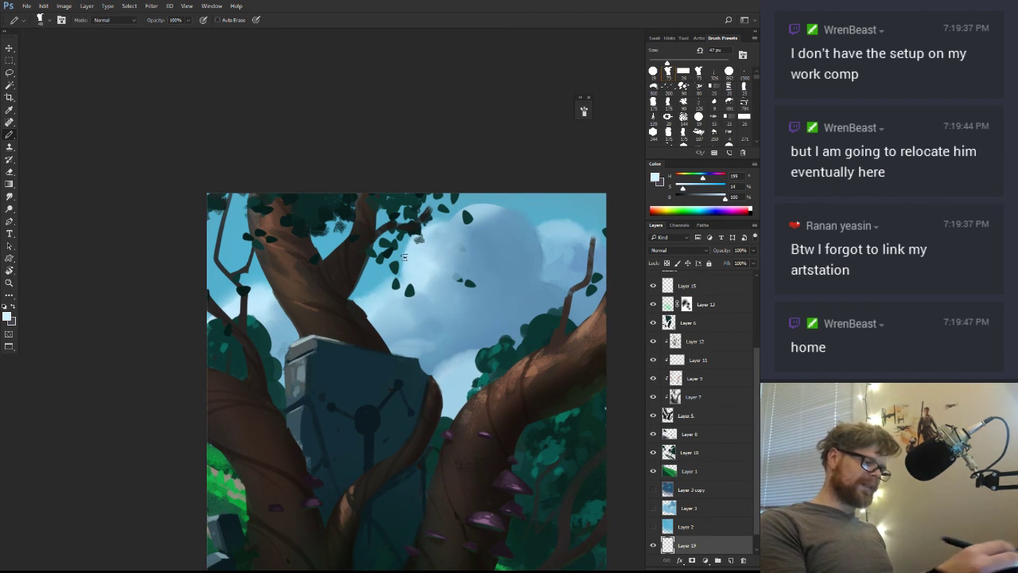
Paint textured pale highlights along the lit rim and top of the large cloud and on the low cloud beside the slab
drag(404, 256, 432, 232)
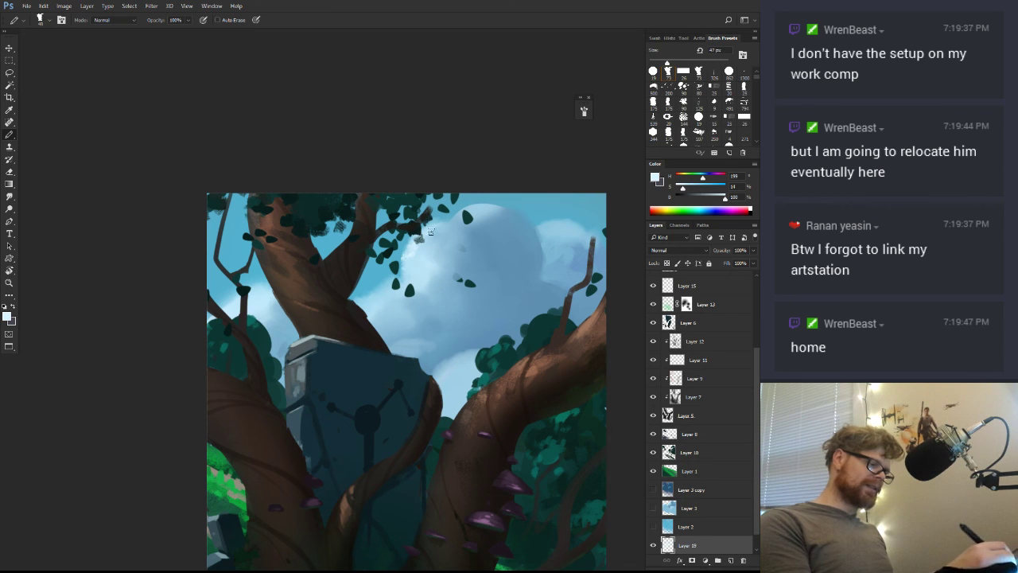
drag(399, 274, 362, 314)
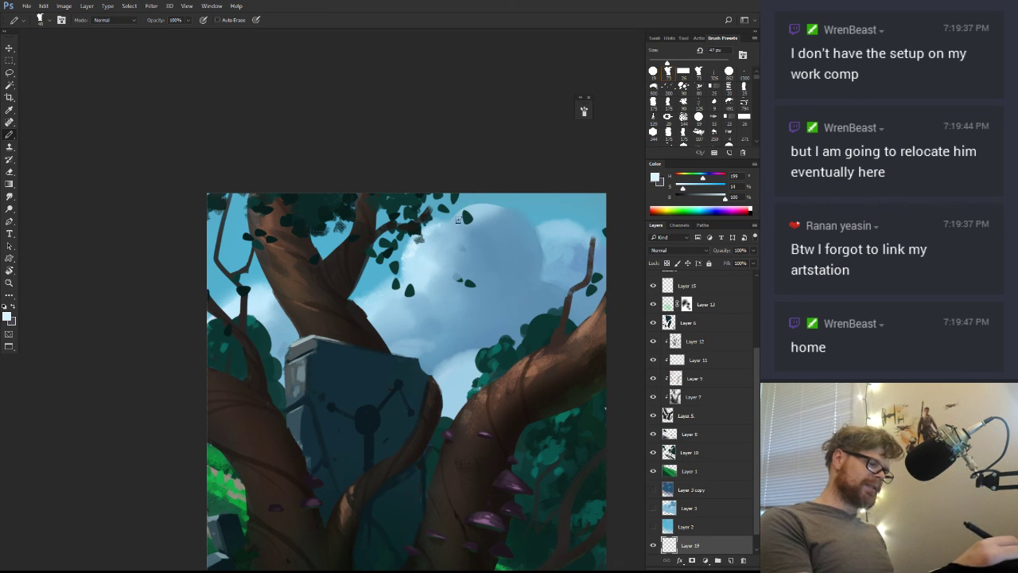
drag(458, 220, 490, 207)
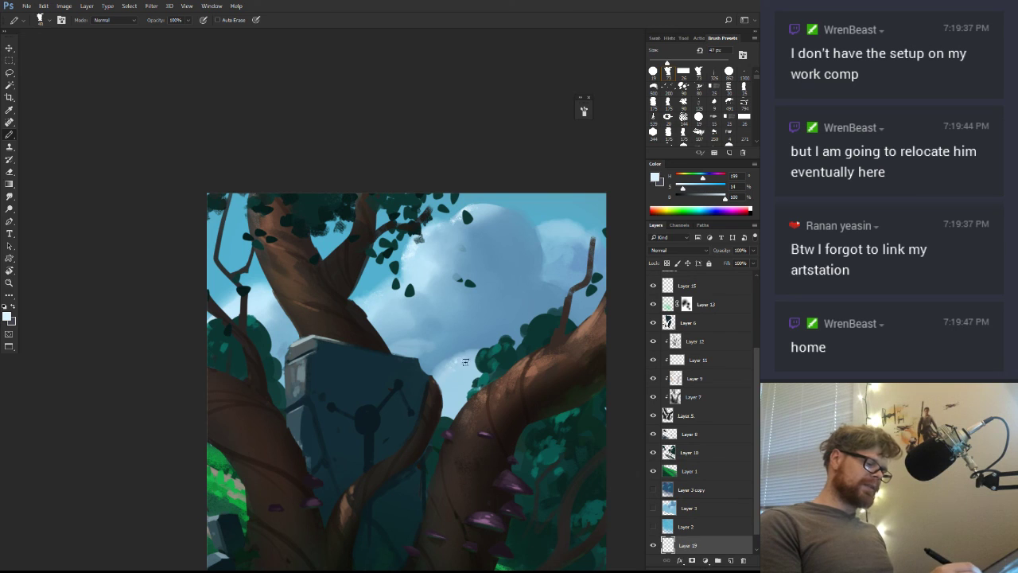
Select the paint layer just below the Color Balance adjustment and compare the painting with that layer hidden and shown
key(z)
drag(493, 397, 452, 472)
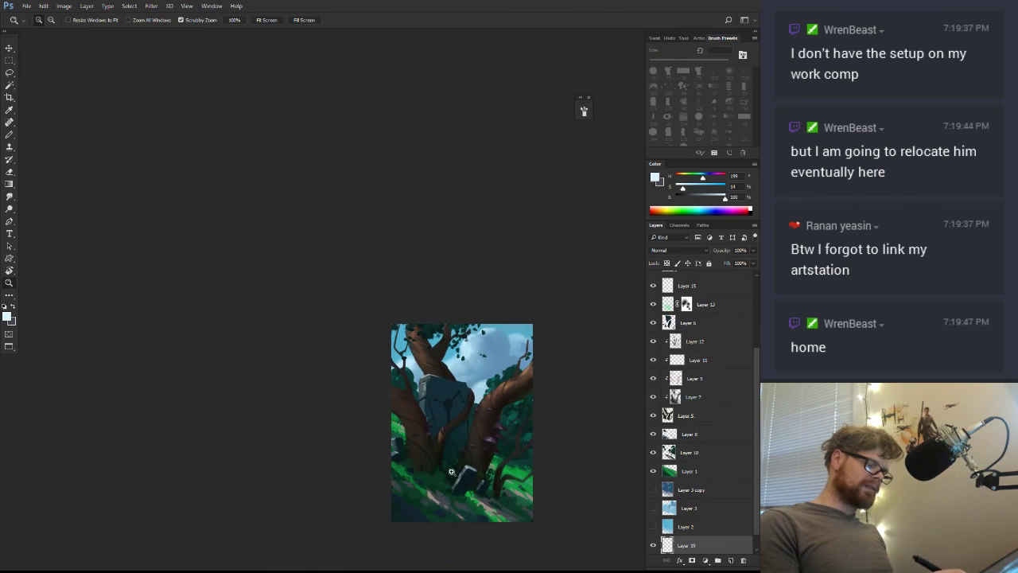
drag(489, 426, 448, 325)
mouse_move(523, 373)
mouse_down()
mouse_move(499, 396)
mouse_move(533, 364)
mouse_up()
drag(757, 406, 757, 331)
click(673, 319)
click(654, 319)
click(654, 318)
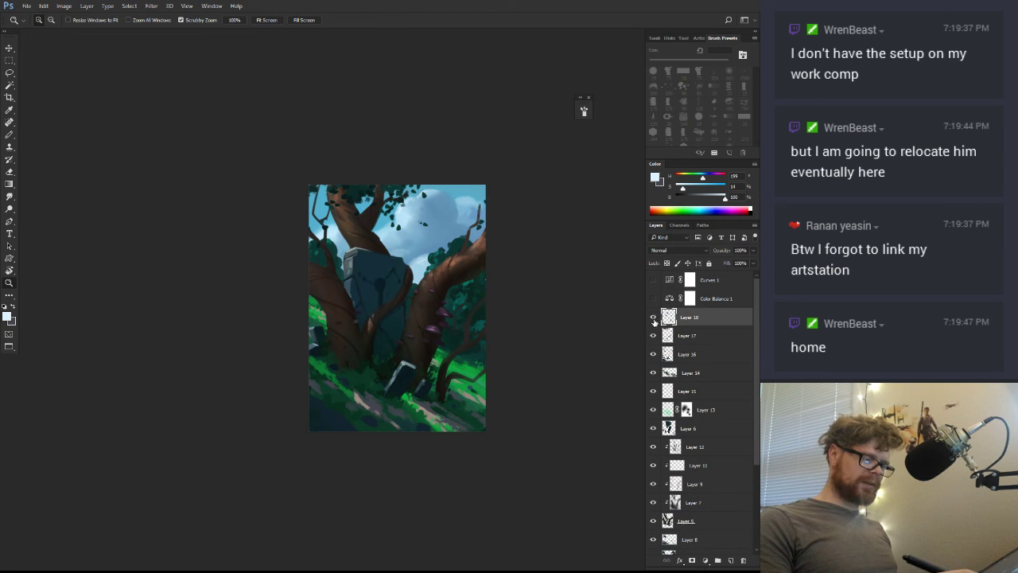
Sample a dark blue from the slab's carving, pick a textured tip and switch to the regular Brush tool
drag(419, 323, 464, 318)
drag(350, 253, 377, 266)
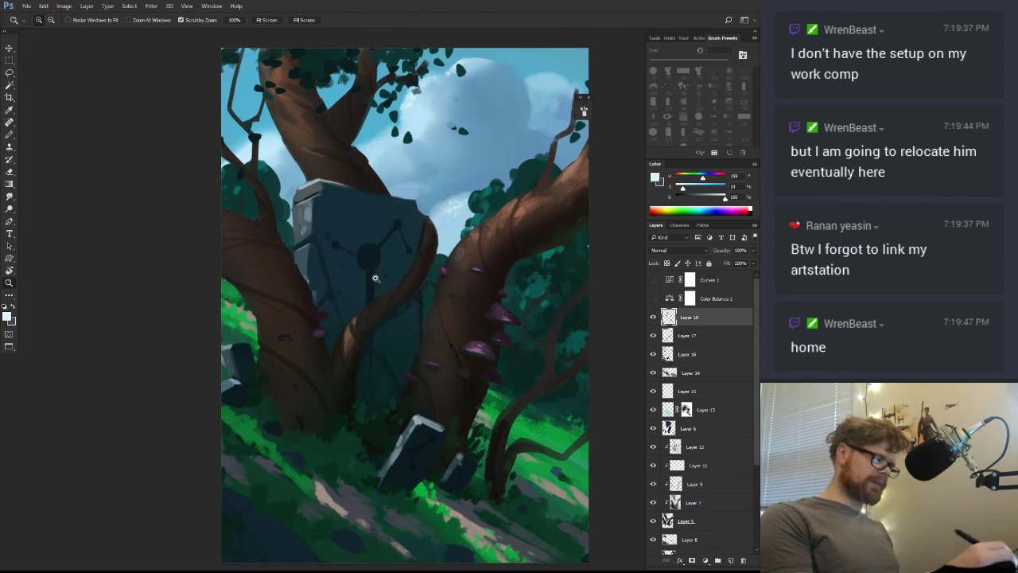
key(b)
alt+click(370, 283)
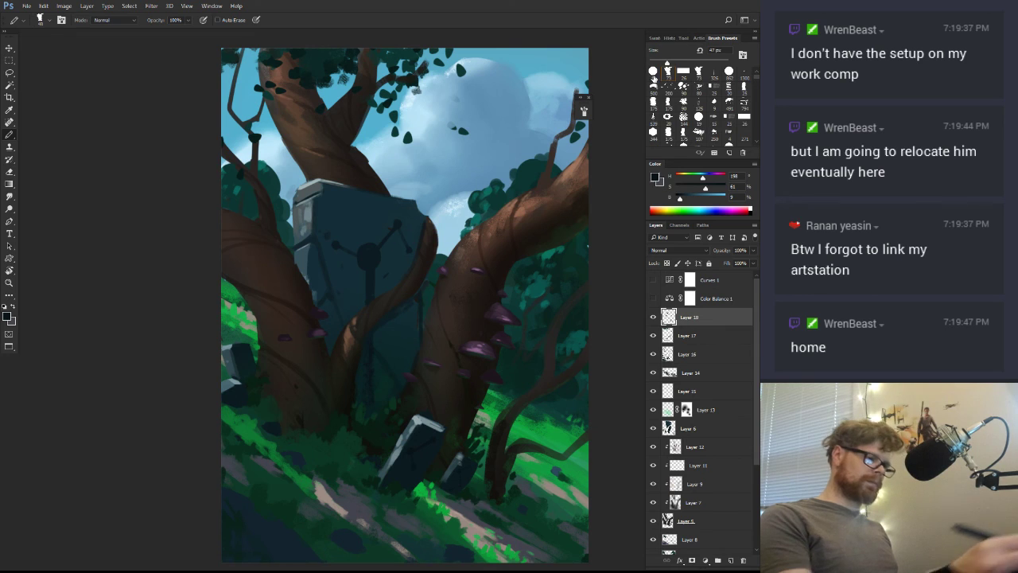
click(670, 72)
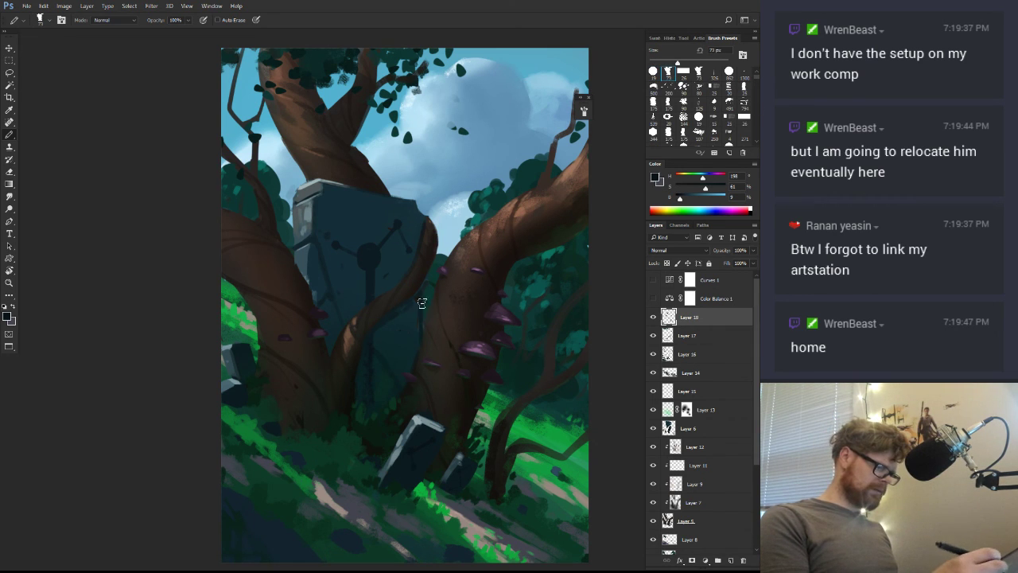
key(shift+b)
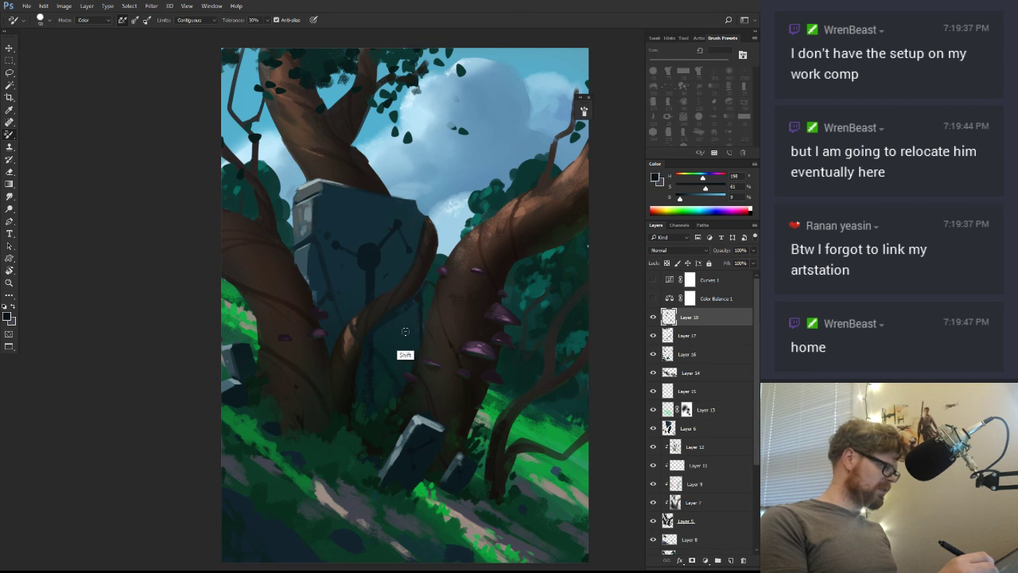
key(z)
mouse_move(379, 328)
mouse_down()
mouse_move(432, 300)
mouse_move(394, 347)
mouse_up()
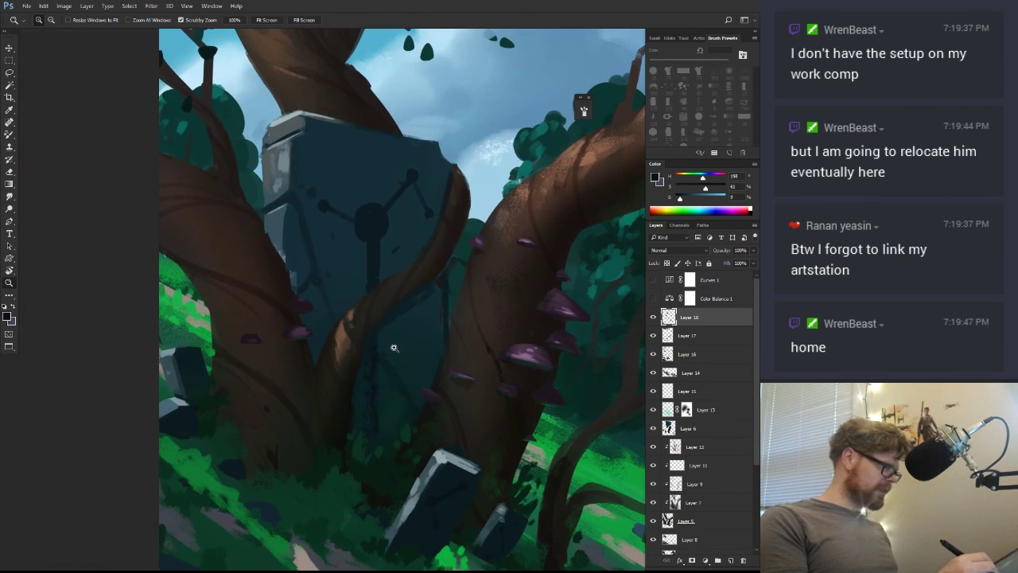
key(b)
key(shift+b)
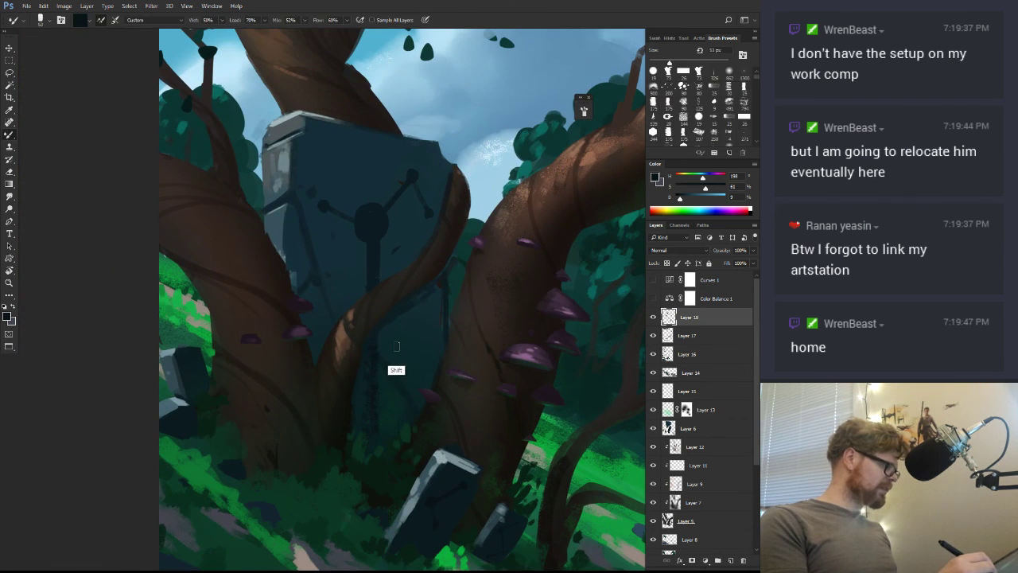
key(shift+b)
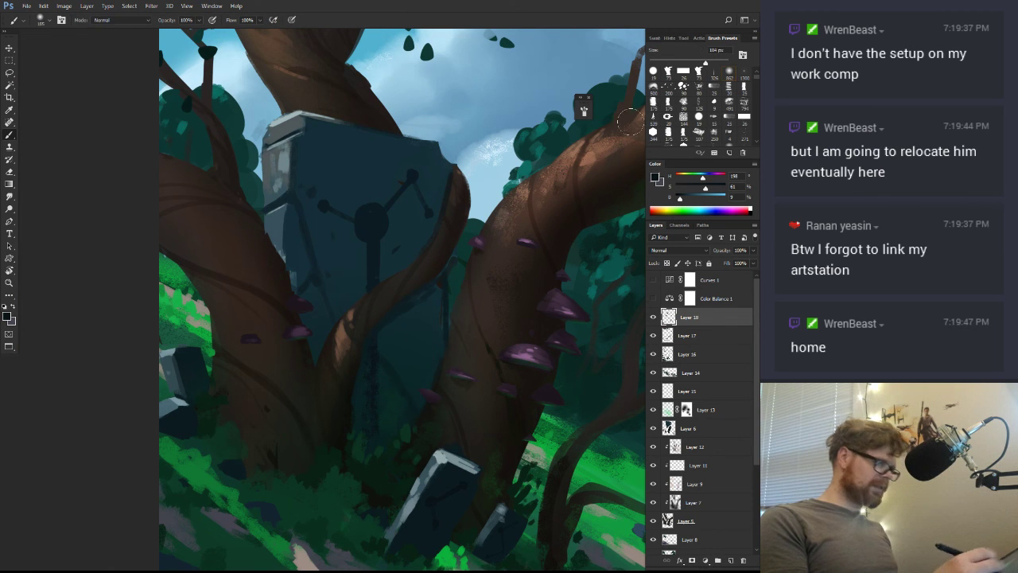
Darken the lower part of the slab's vertical carved groove with a small textured brush in dark blues sampled from it
drag(495, 221, 405, 430)
drag(411, 355, 477, 314)
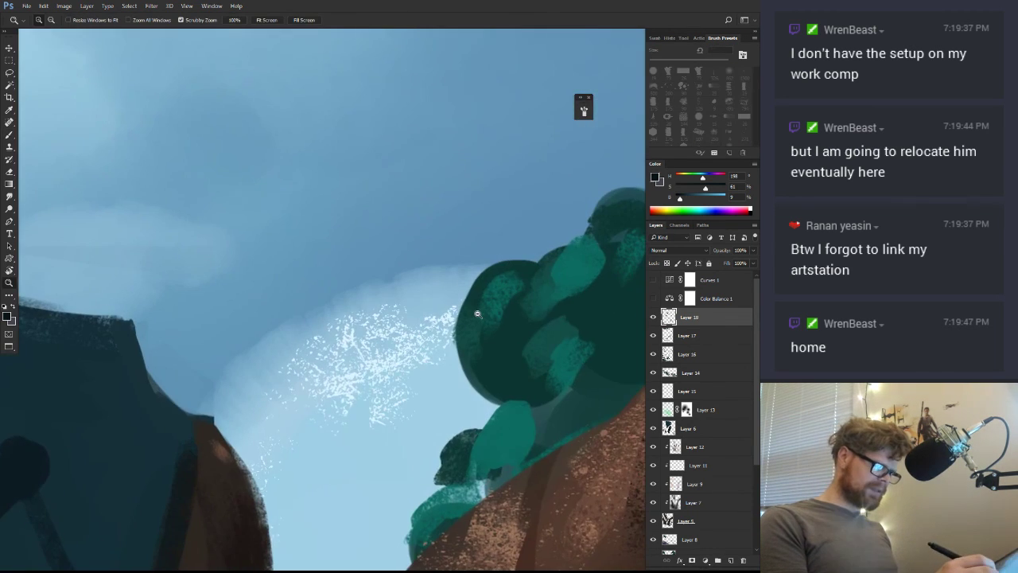
scroll(477, 314, down, 6)
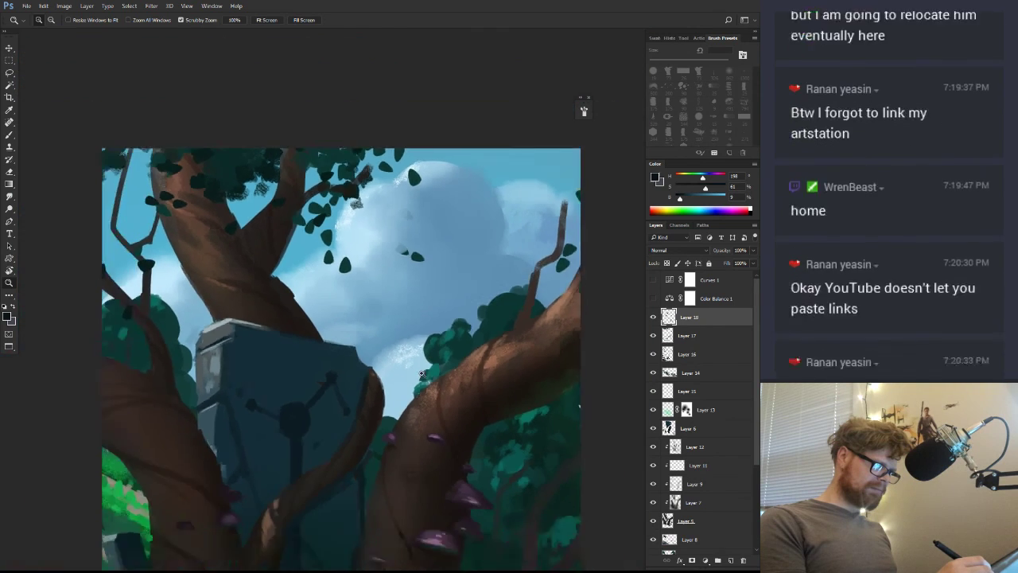
alt+click(416, 390)
drag(401, 427, 467, 245)
click(403, 301)
key(b)
alt+click(402, 296)
drag(398, 303, 391, 313)
alt+click(402, 313)
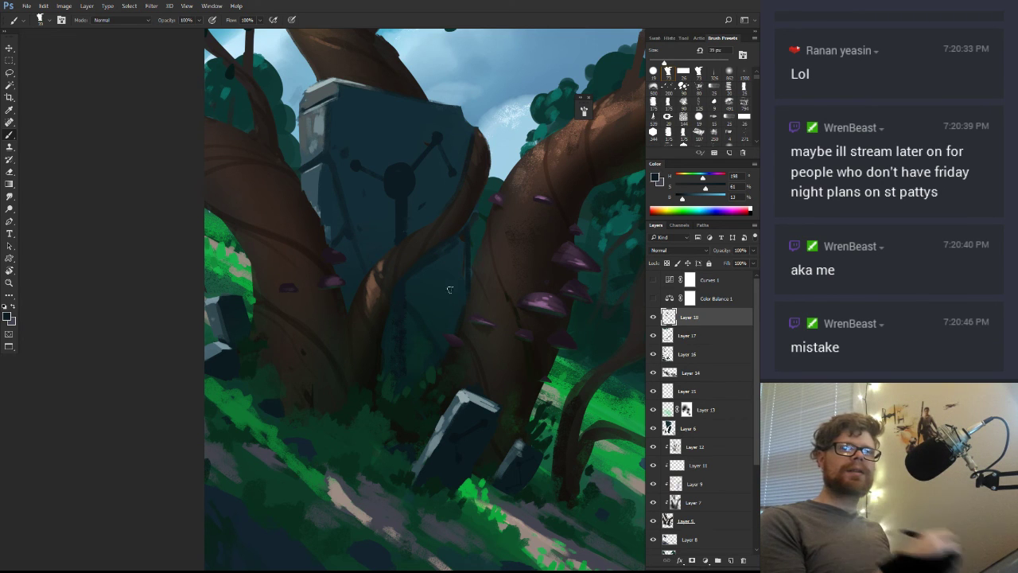
alt+click(401, 318)
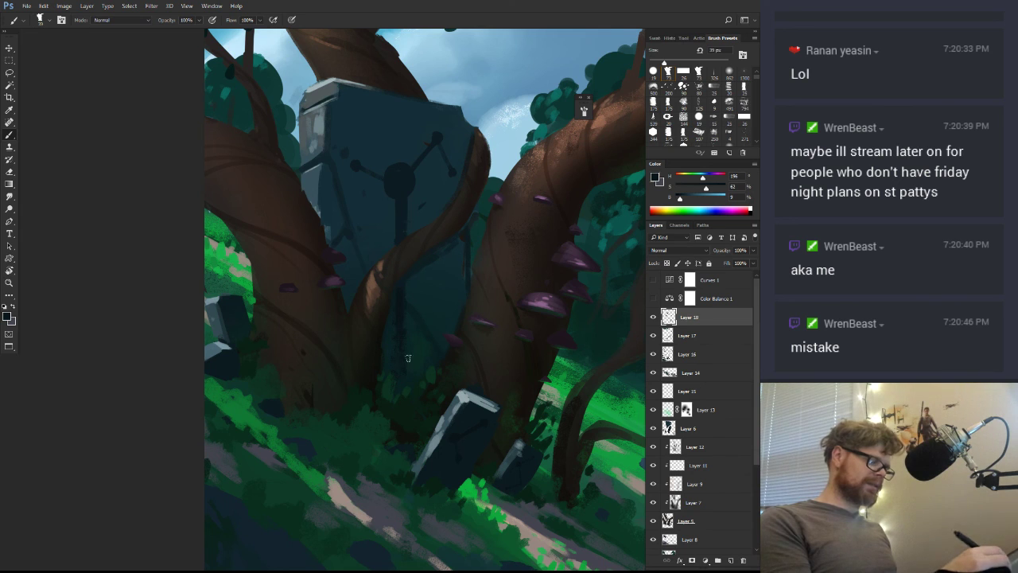
Shade the carved circle and the groove below it with a dark brown sampled from the trunk and a dark blue at 9% brightness
drag(425, 266, 435, 361)
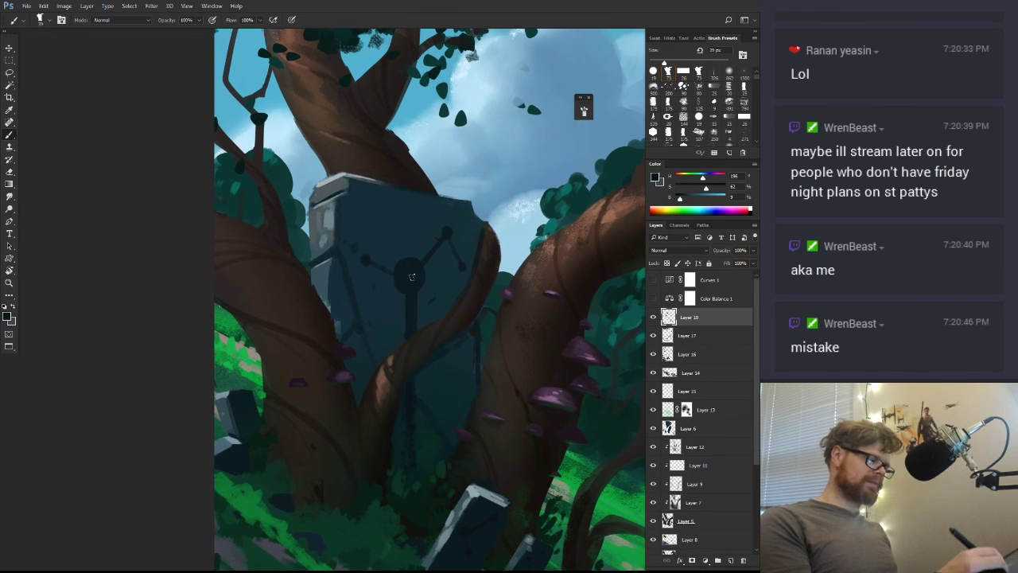
drag(409, 281, 414, 281)
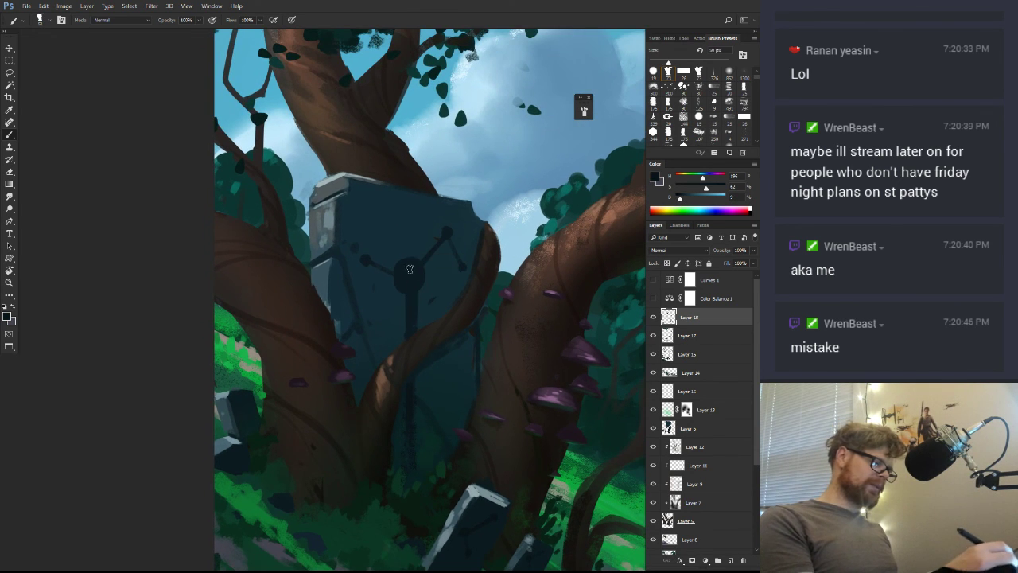
alt+click(400, 168)
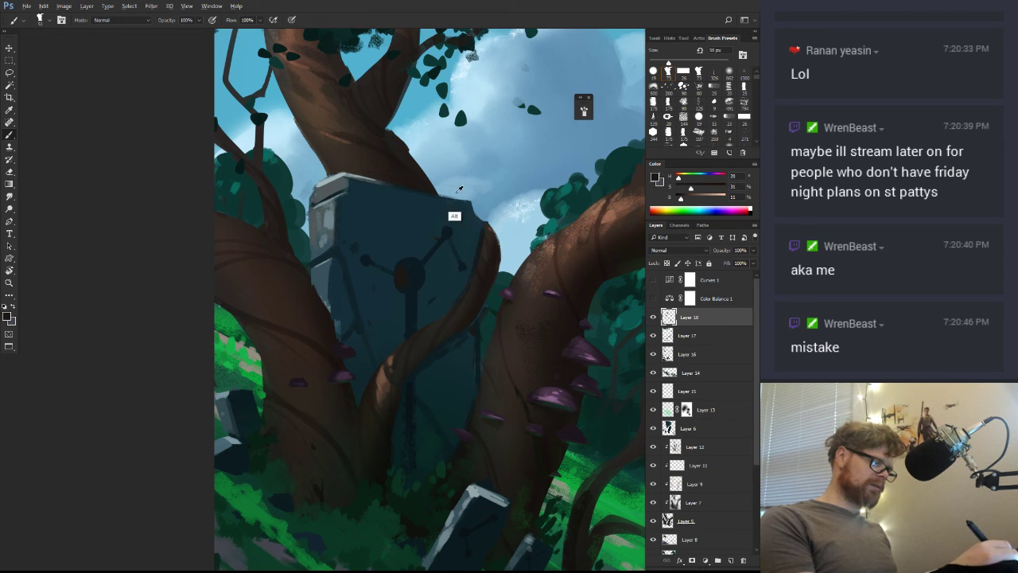
alt+click(419, 274)
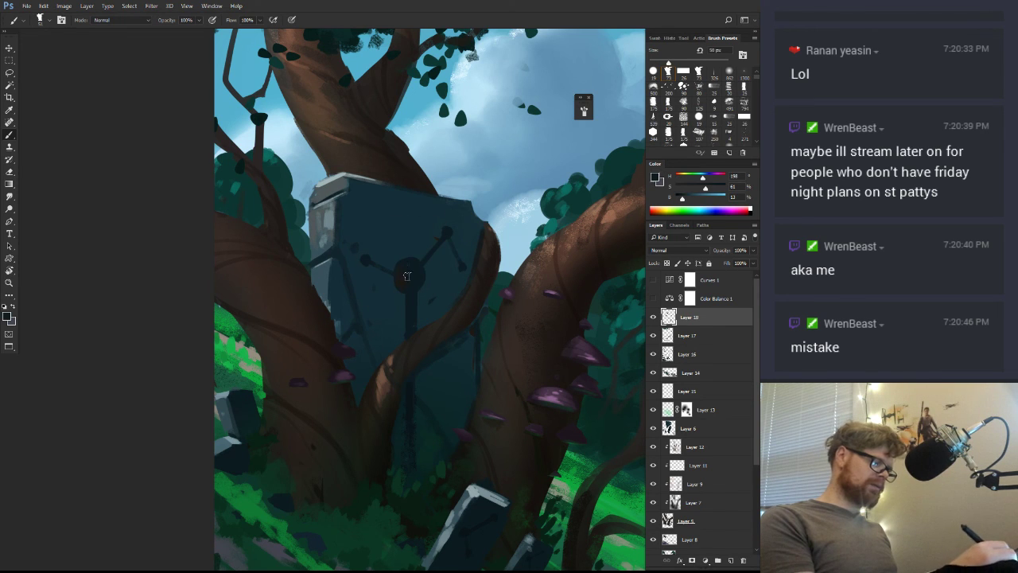
click(680, 198)
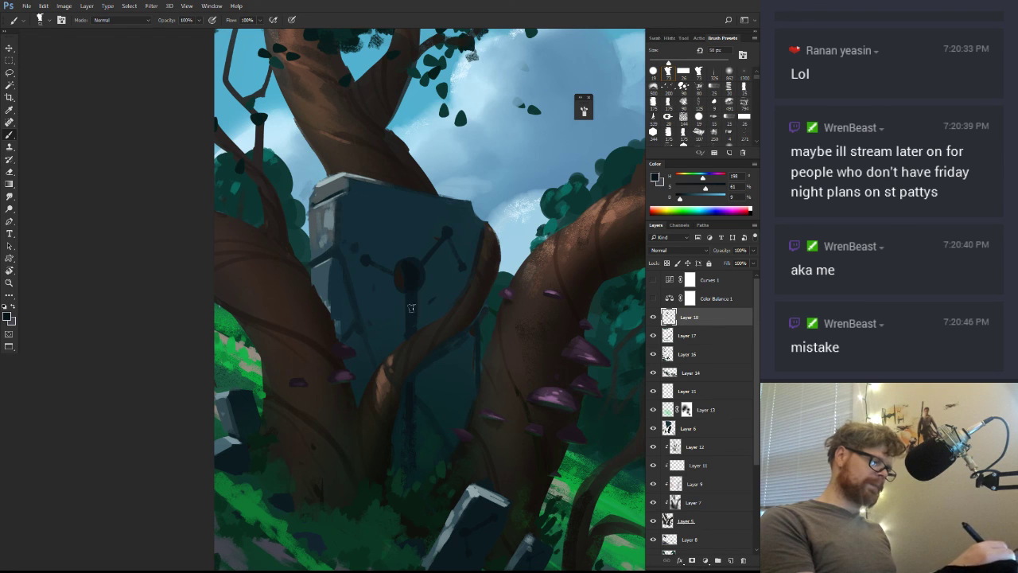
drag(411, 307, 406, 309)
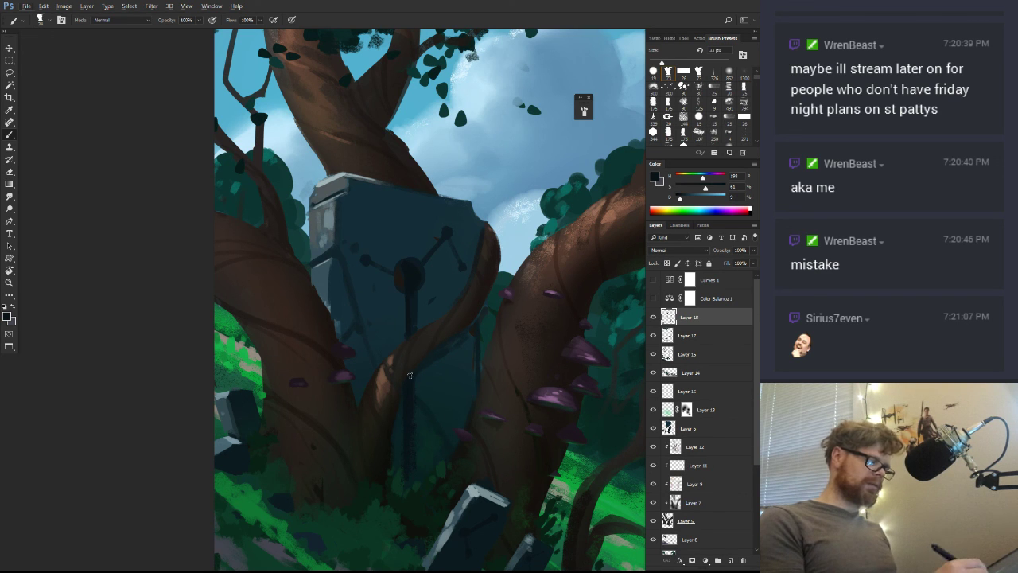
Refine the slab surface and groove alongside the curling root with dark teals and browns sampled around them
mouse_move(447, 358)
mouse_down()
mouse_move(436, 380)
mouse_move(463, 348)
mouse_up()
key(r)
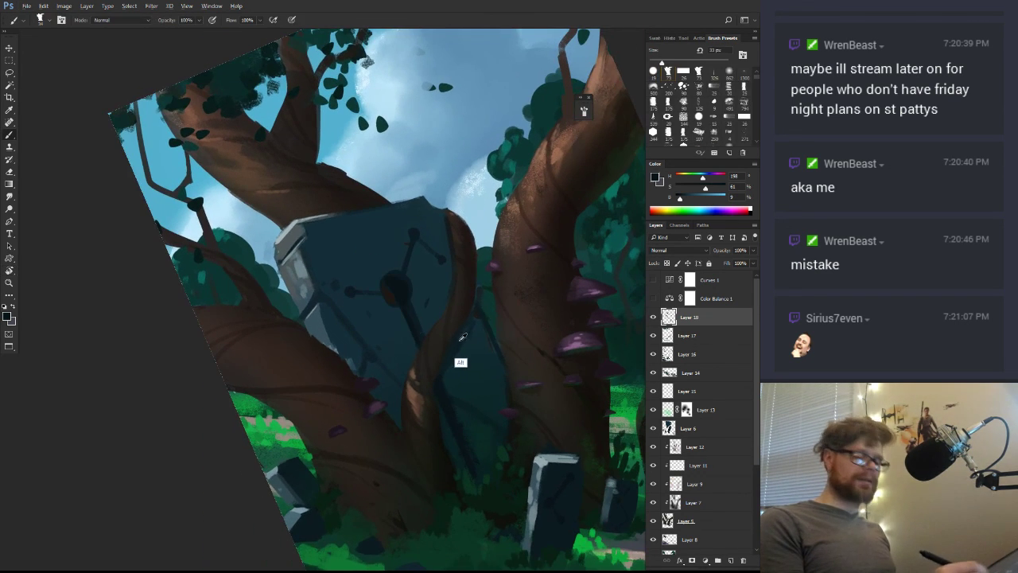
alt+click(460, 338)
alt+click(468, 348)
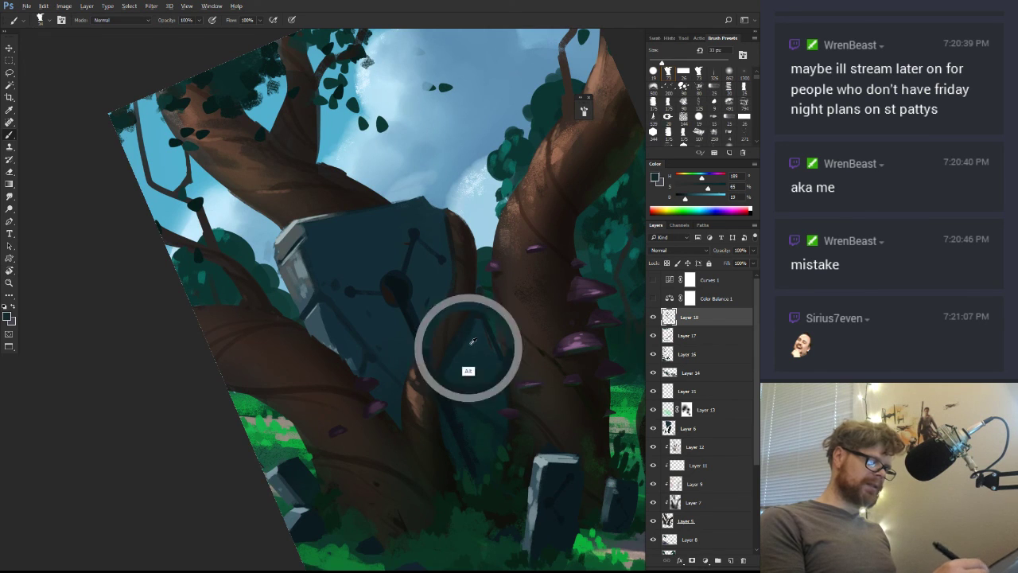
alt+click(466, 331)
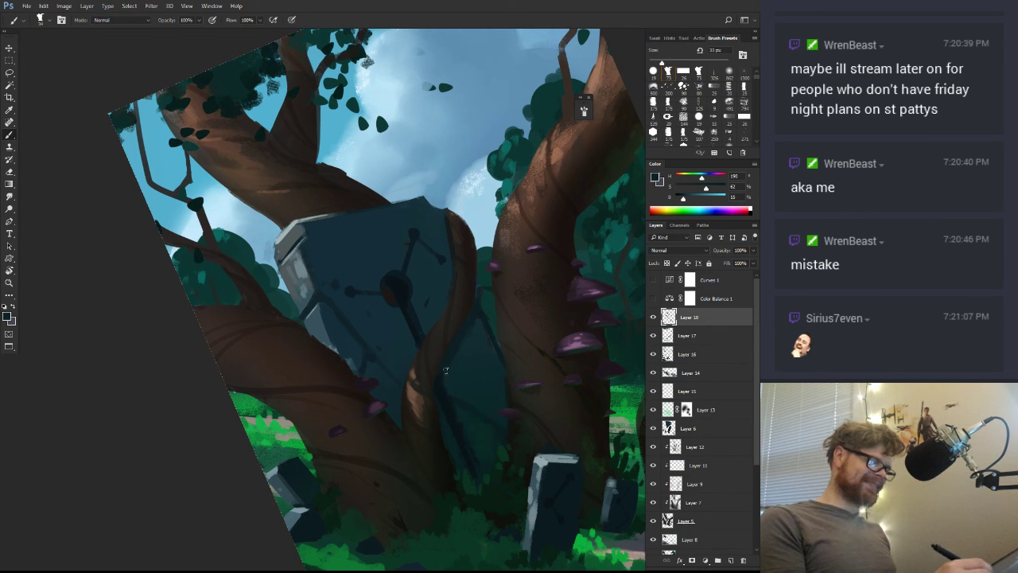
key(r)
drag(477, 364, 450, 393)
alt+click(407, 402)
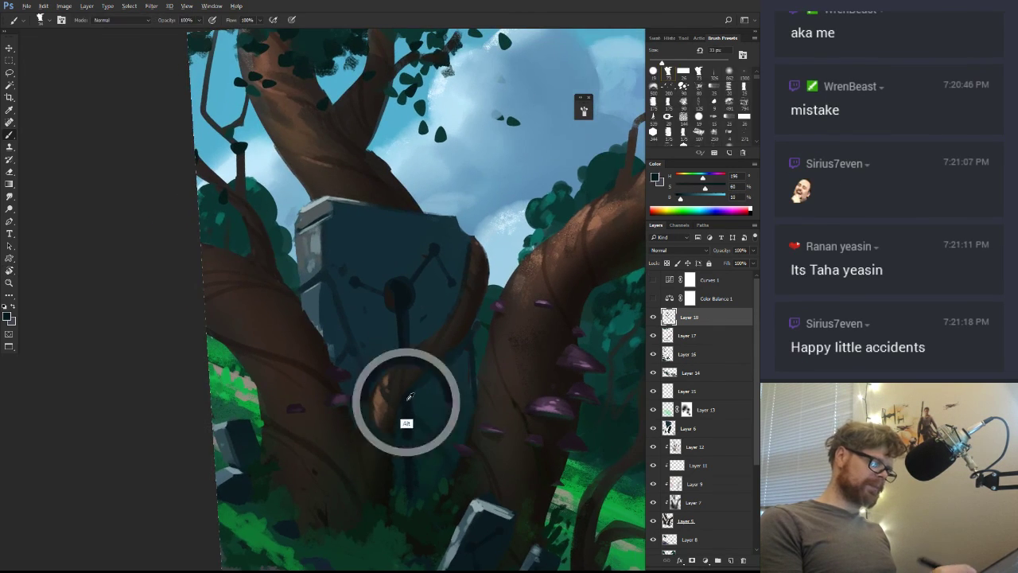
alt+click(415, 374)
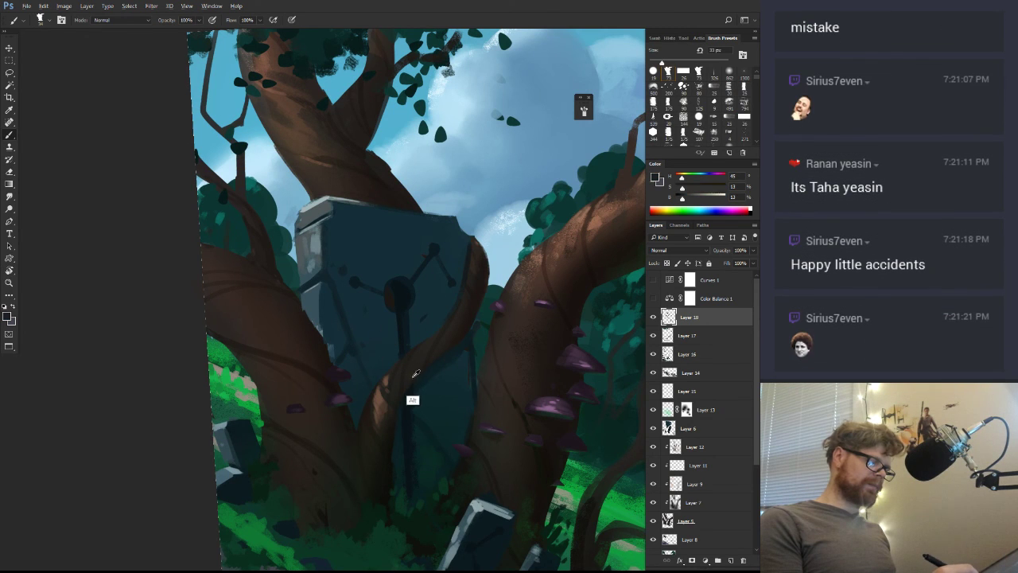
Straighten the rotated canvas view to 0° and examine the whole painting
key(space)
drag(454, 404, 411, 398)
key(ctrl+space)
key(space)
key(r)
drag(461, 378, 470, 437)
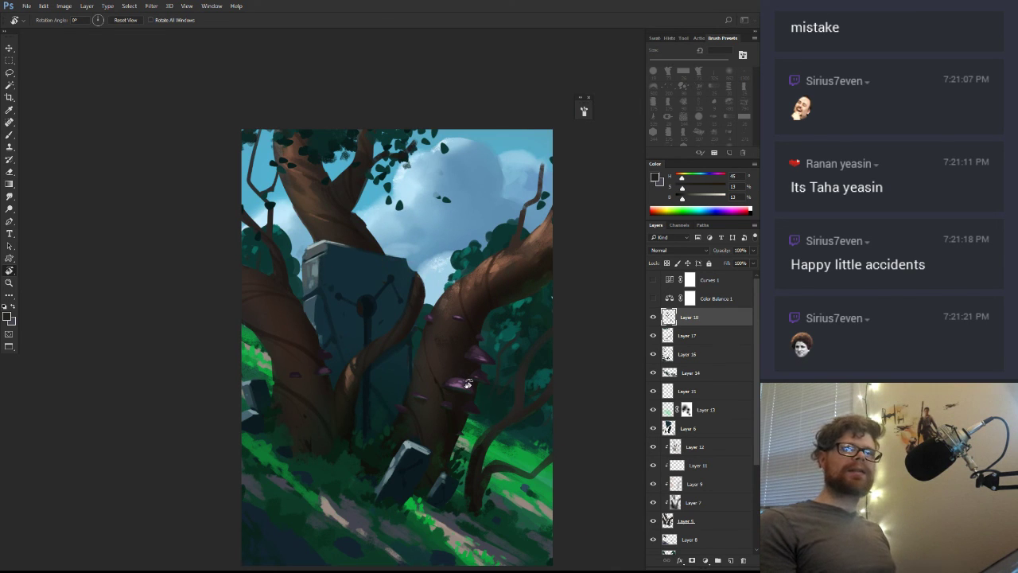
key(z)
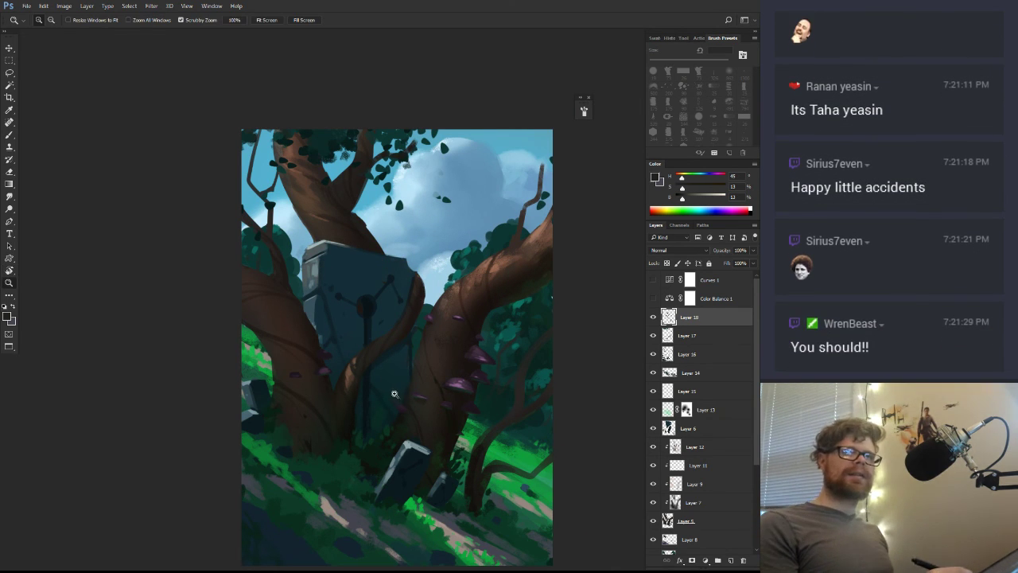
Repaint the lit side edge of the stone slab with a dark teal and a pale grey-blue sampled from it
drag(393, 384, 432, 379)
mouse_move(455, 355)
mouse_down()
mouse_move(447, 347)
mouse_move(471, 371)
mouse_up()
click(322, 292)
key(b)
alt+click(324, 291)
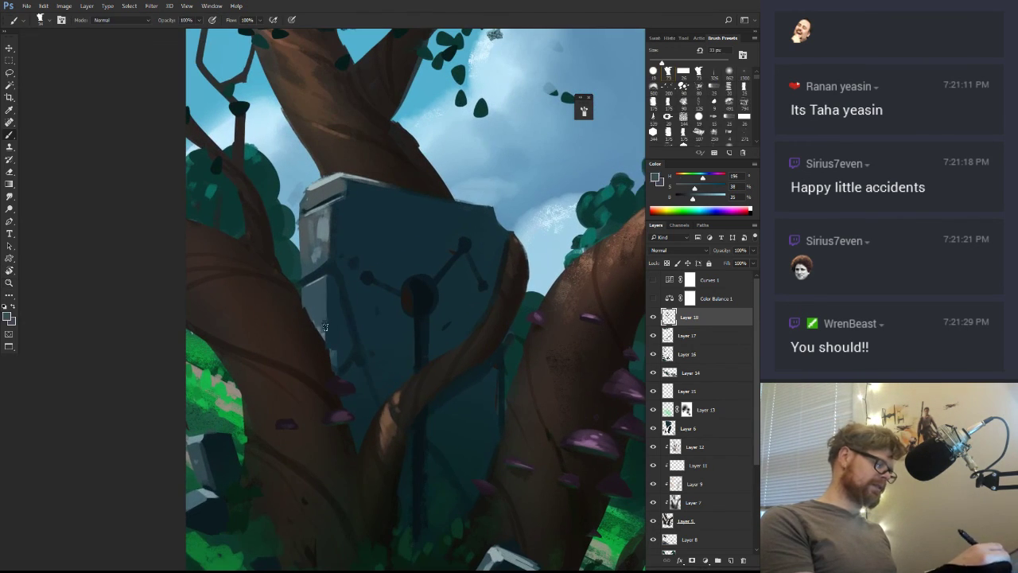
alt+click(325, 254)
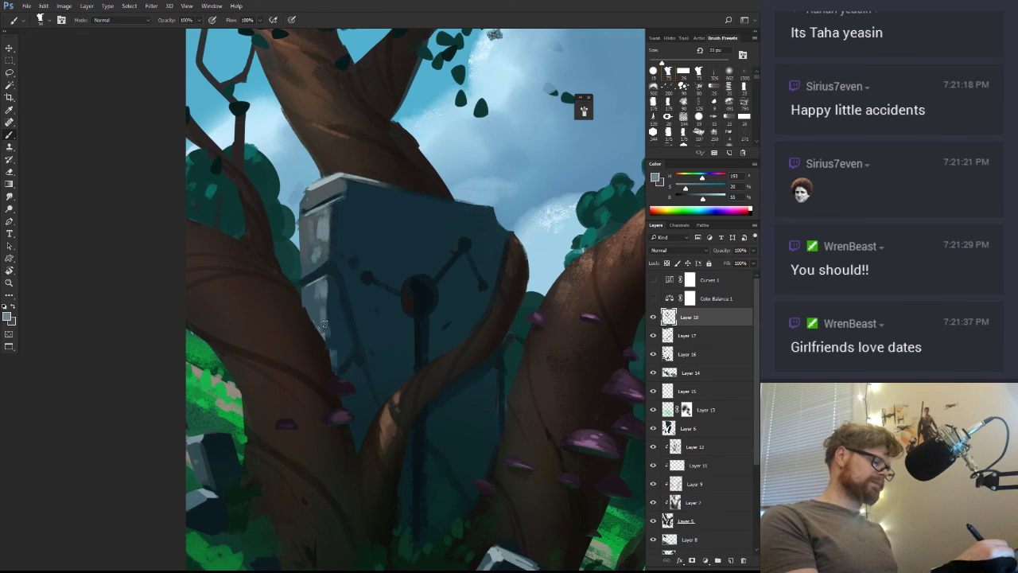
Shade the slab's overgrown foot between the roots with sampled dark blue and dark green at 12% brightness
alt+click(430, 427)
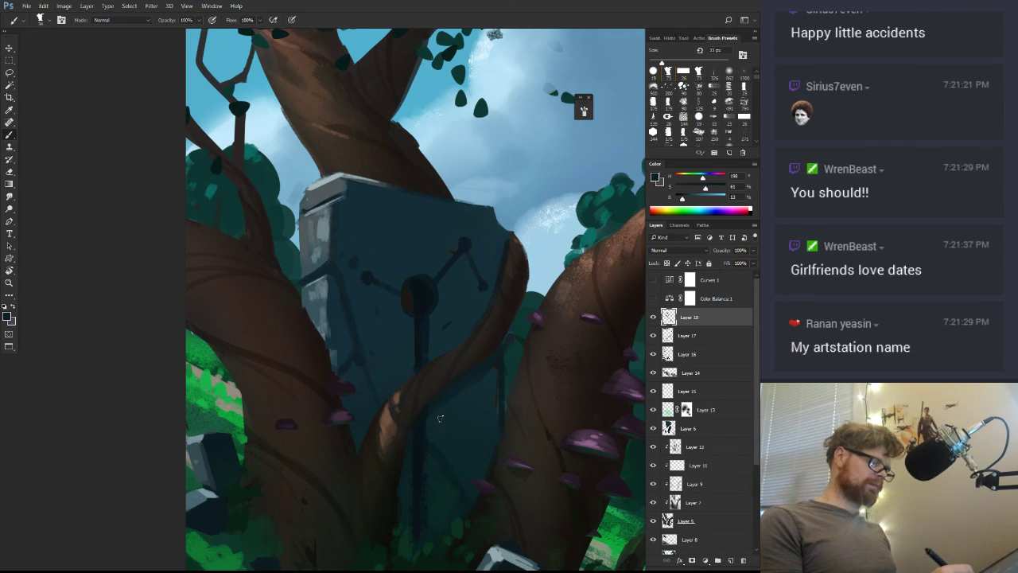
drag(482, 446, 475, 337)
alt+click(438, 385)
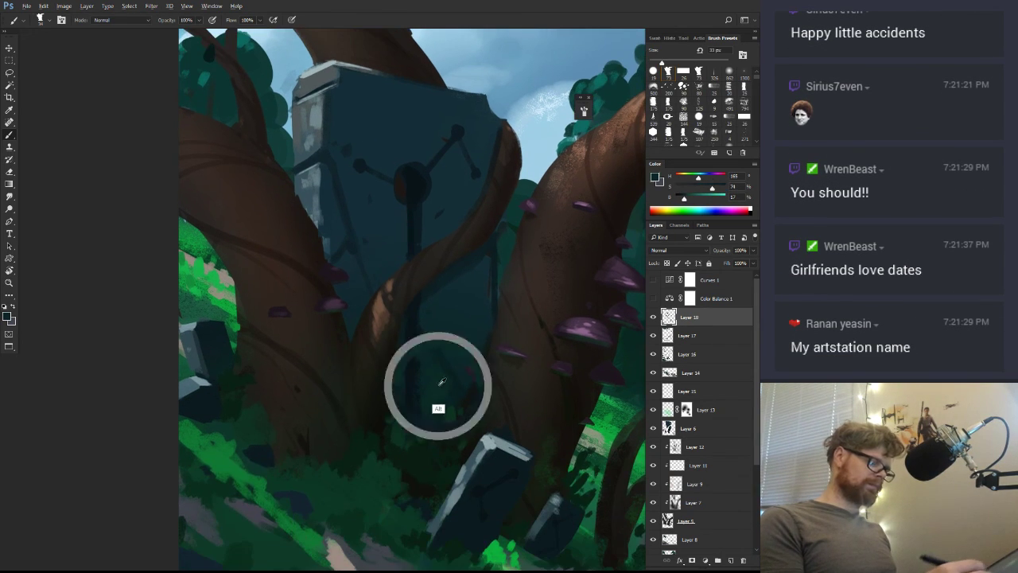
click(709, 190)
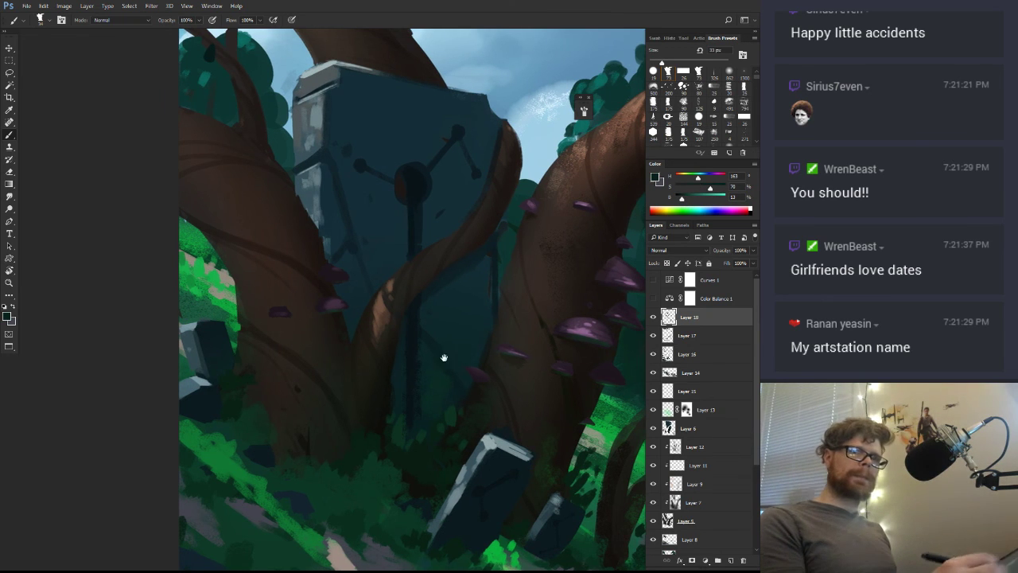
drag(442, 354, 411, 372)
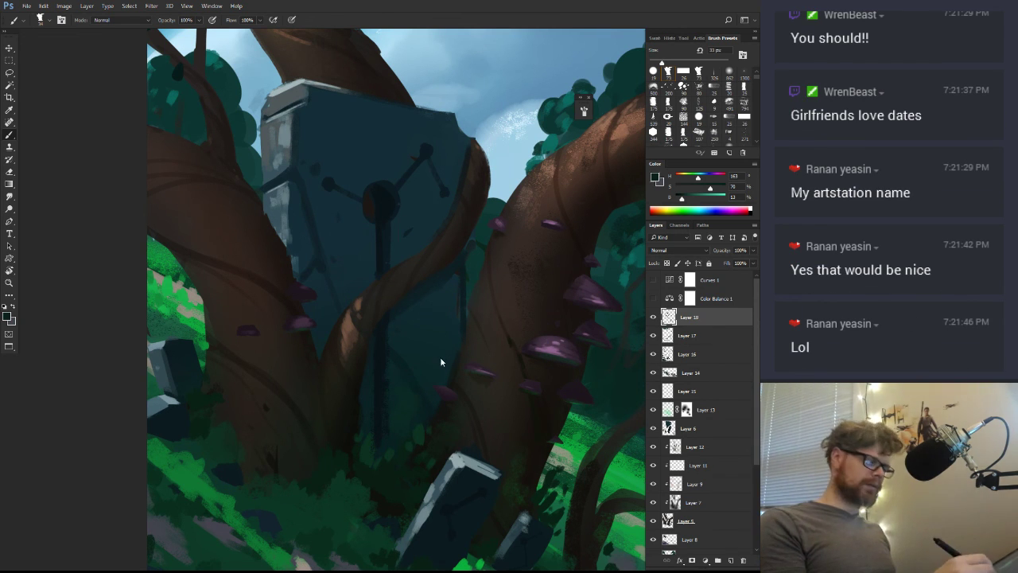
Spatter sampled greens over the grass behind the thin curved root with a 300 px speckled brush
right_click(441, 359)
click(376, 347)
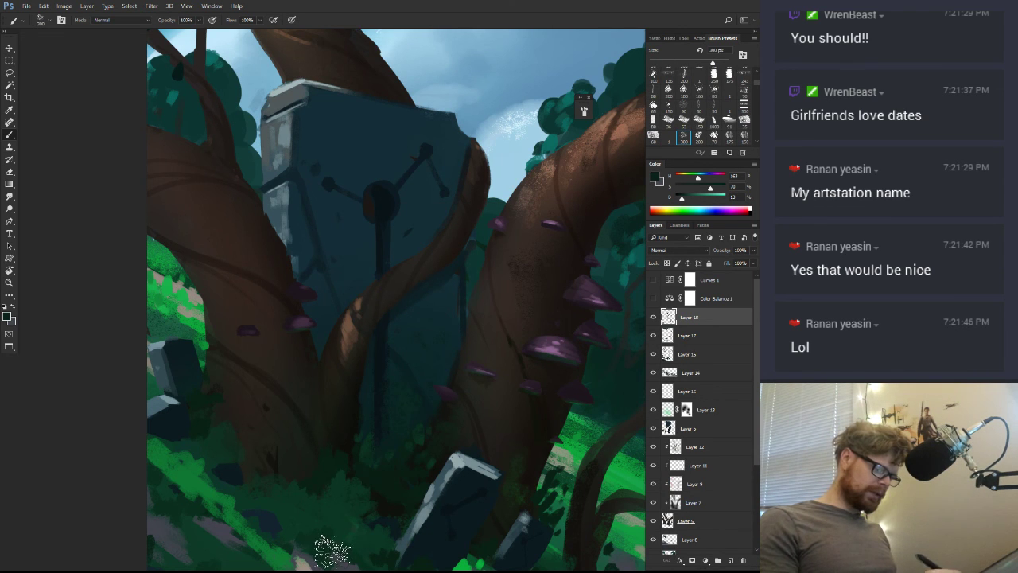
drag(460, 506, 372, 425)
drag(581, 382, 474, 325)
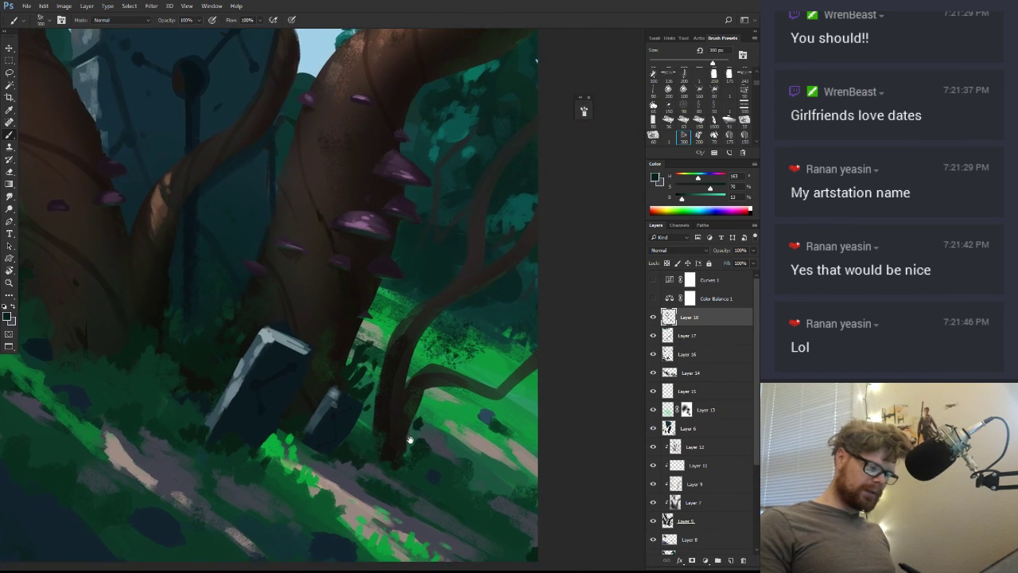
key(x)
alt+click(490, 358)
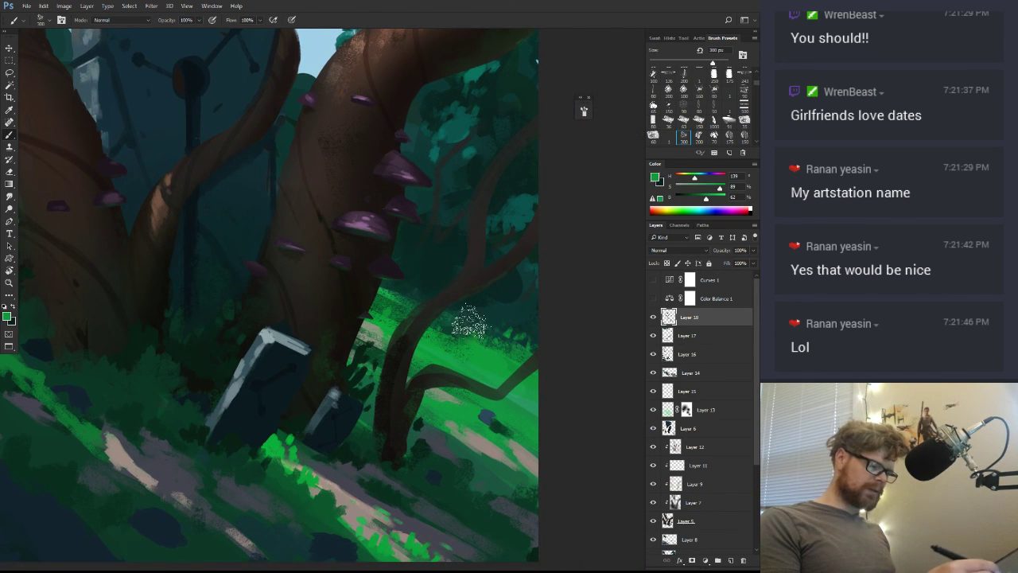
alt+scroll(547, 422, down, 5)
alt+scroll(479, 471, up, 3)
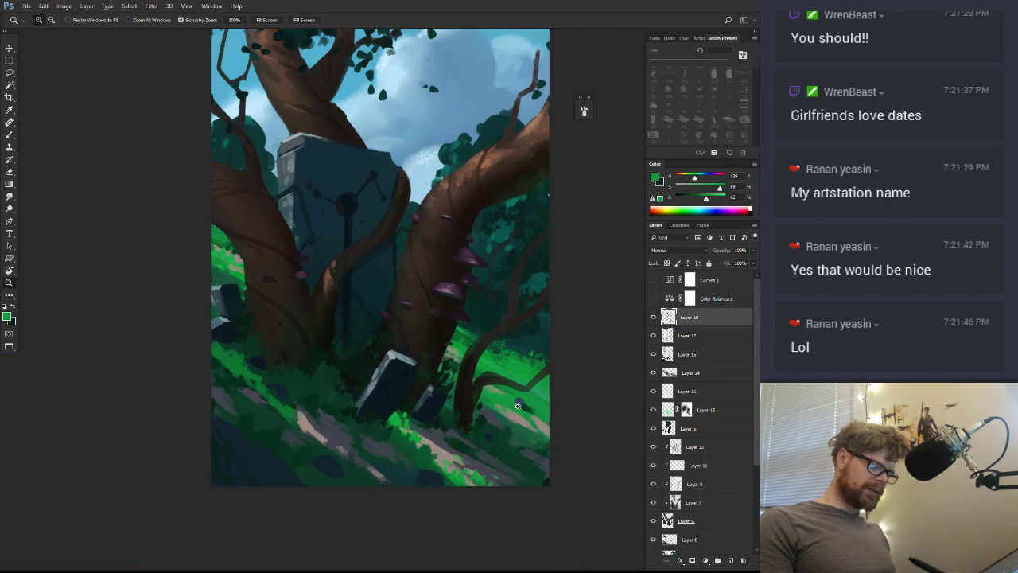
alt+click(545, 435)
drag(422, 382, 507, 444)
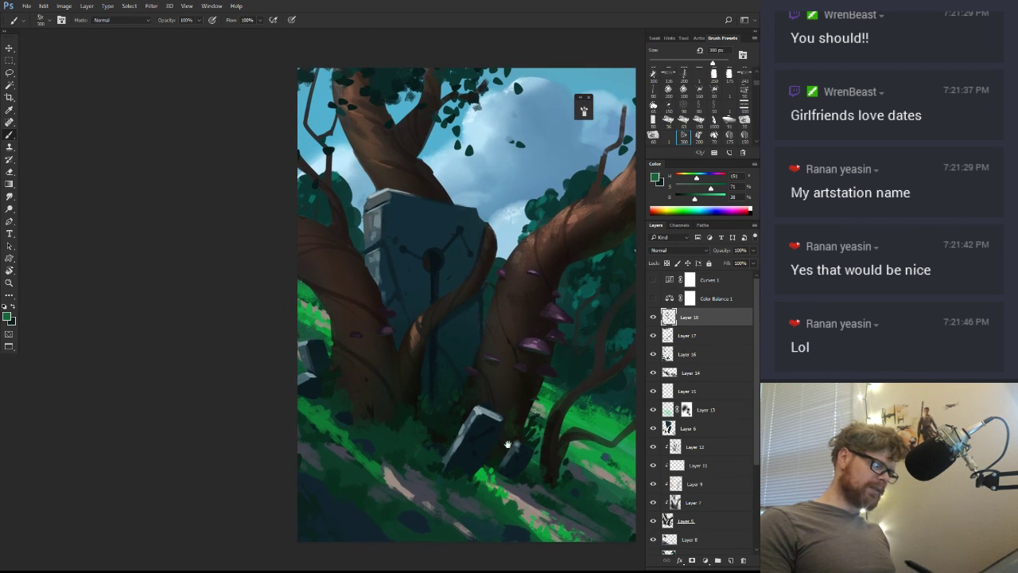
Add speckled highlights in a bright sampled green to the grass beside the left trunk and along the slope
alt+click(316, 332)
drag(313, 311, 314, 330)
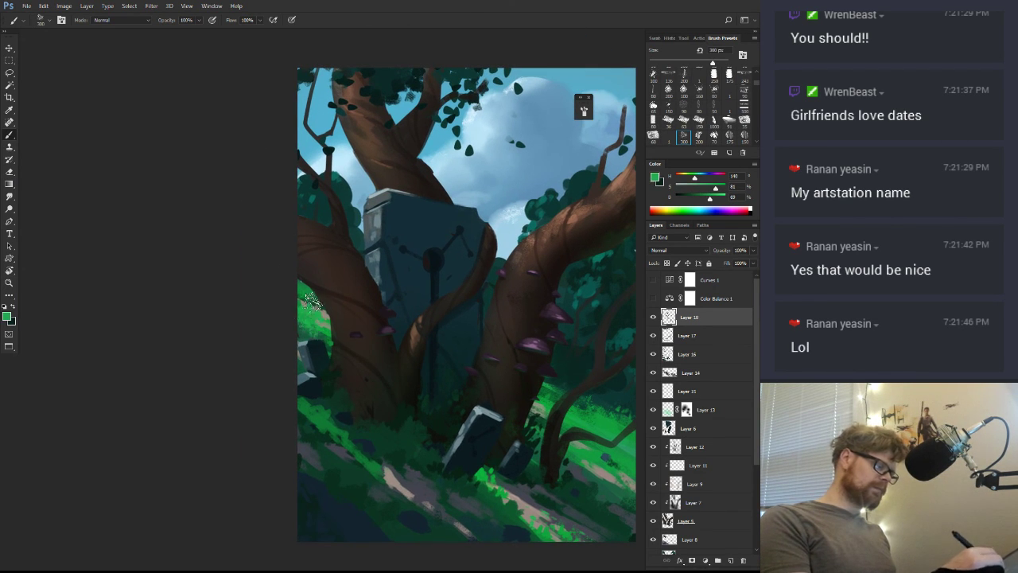
key(r)
drag(437, 524, 535, 360)
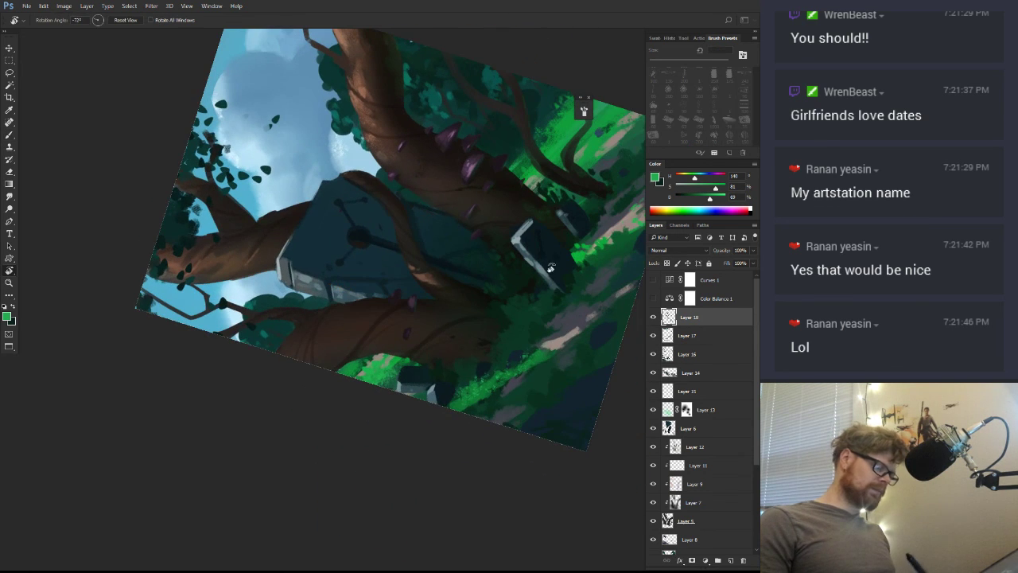
drag(709, 199, 715, 199)
drag(545, 362, 535, 363)
Texture the sloping dirt path with a smaller speckled brush in a grey and a pale beige sampled from the path
key(r)
drag(583, 322, 468, 389)
drag(504, 379, 528, 316)
alt+click(422, 362)
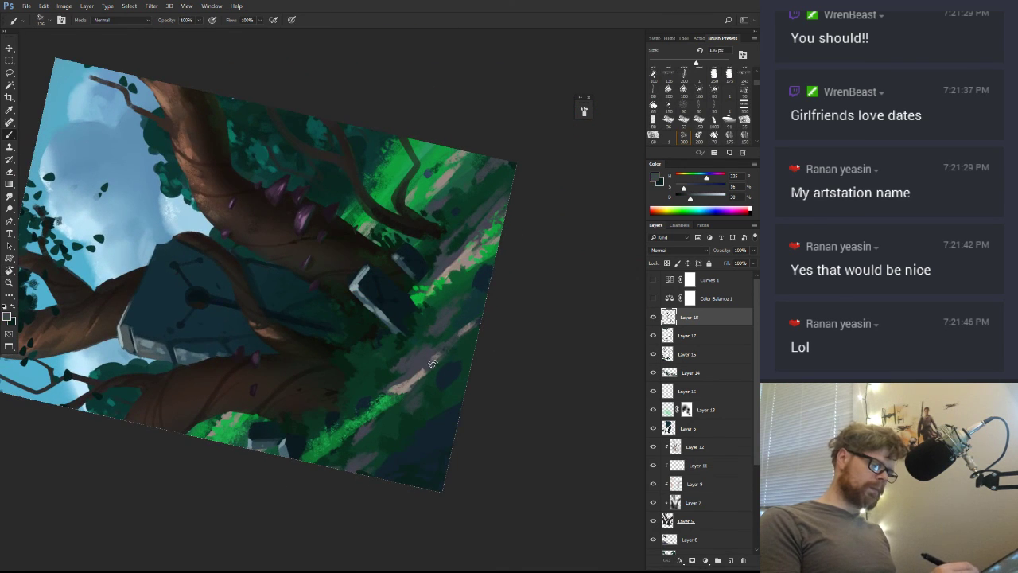
alt+click(405, 410)
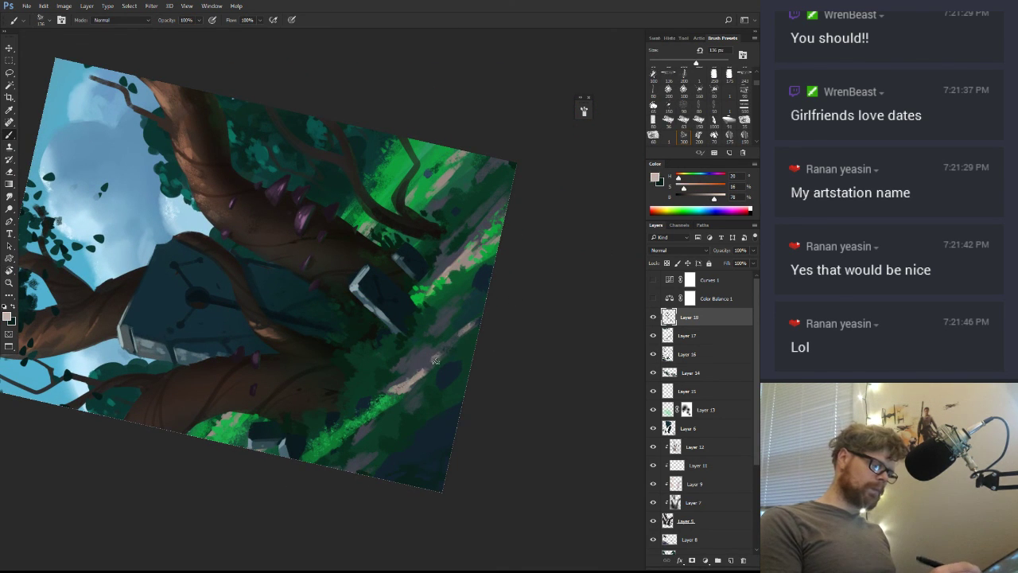
Straighten the rotated view to 0° and flip the canvas horizontally
key(z)
drag(521, 260, 442, 509)
key(r)
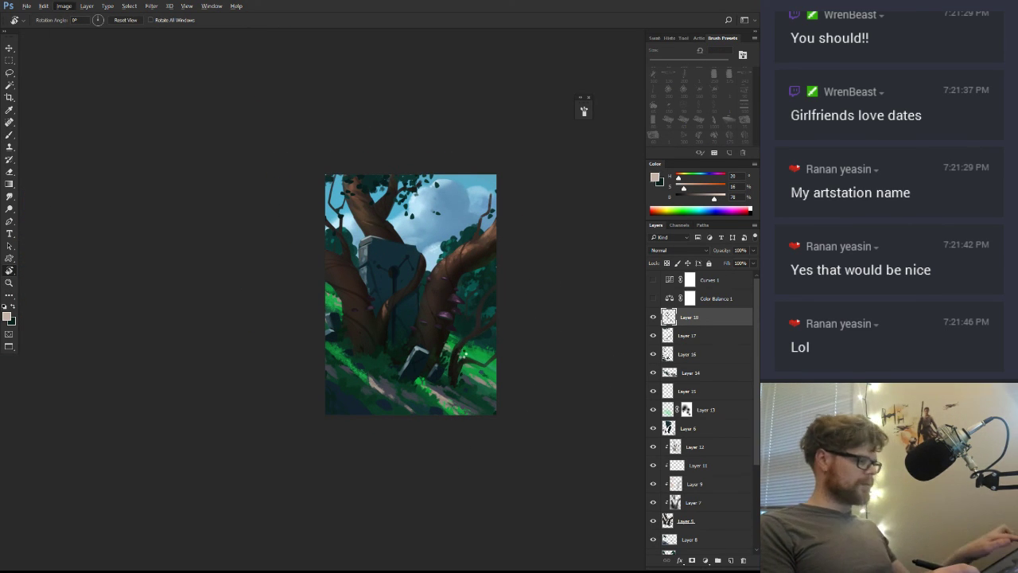
key(ctrl+shift+h)
Darken the carved circle and its upper arm with a small hard round brush in a near-black blue at 9% brightness
key(z)
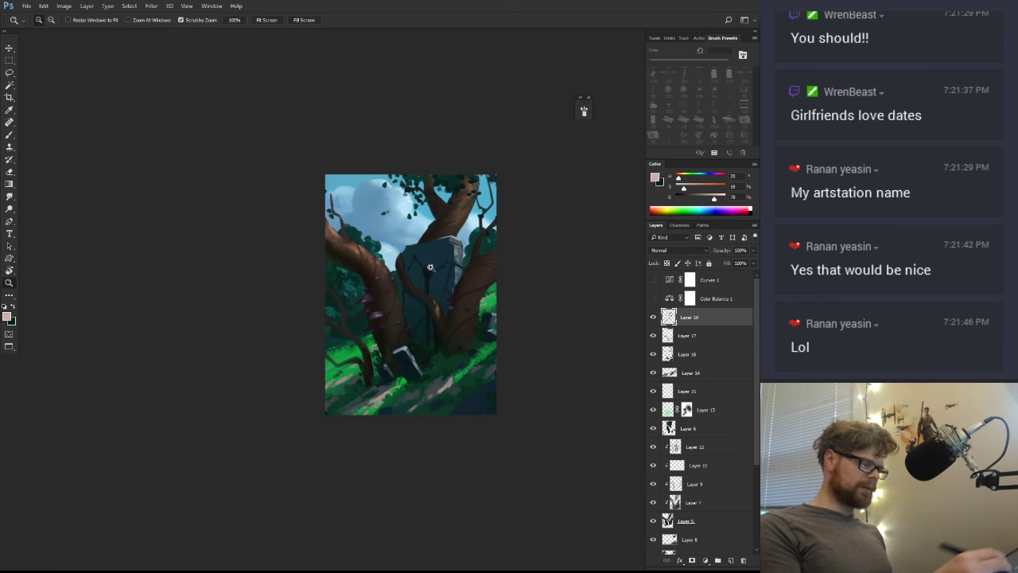
drag(430, 268, 475, 243)
key(b)
alt+click(417, 298)
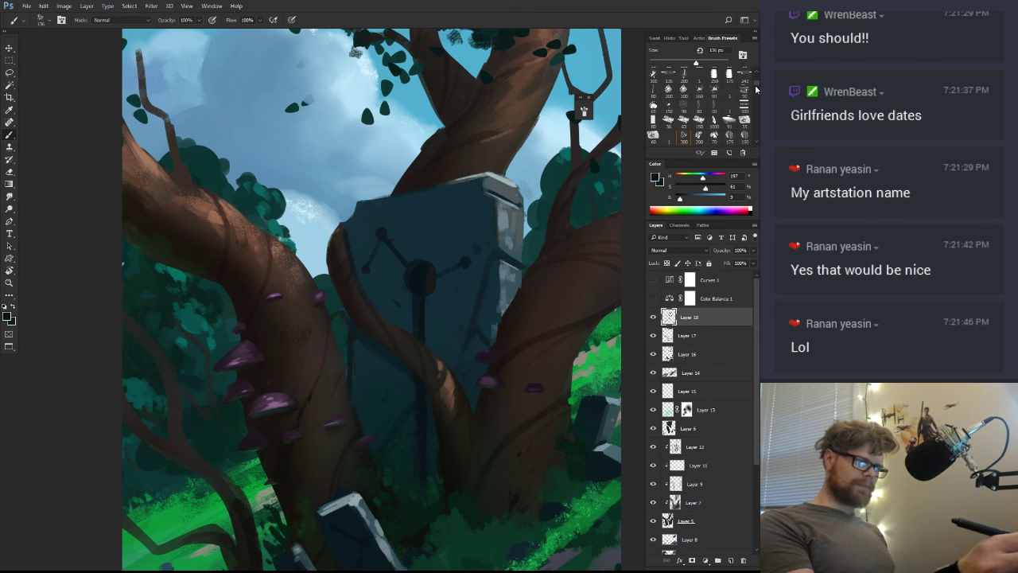
drag(756, 89, 757, 75)
drag(423, 276, 428, 275)
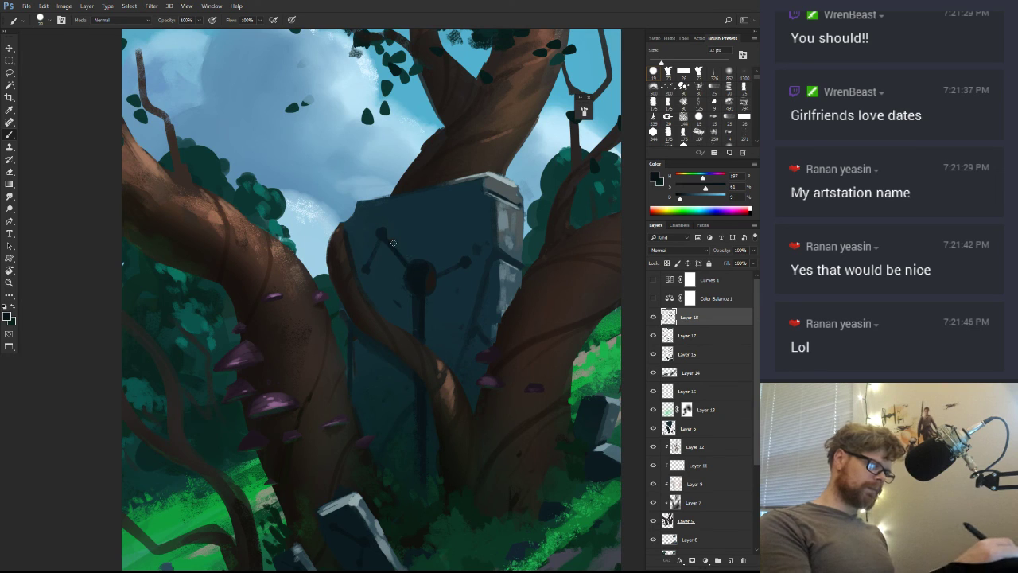
alt+click(431, 268)
alt+click(435, 268)
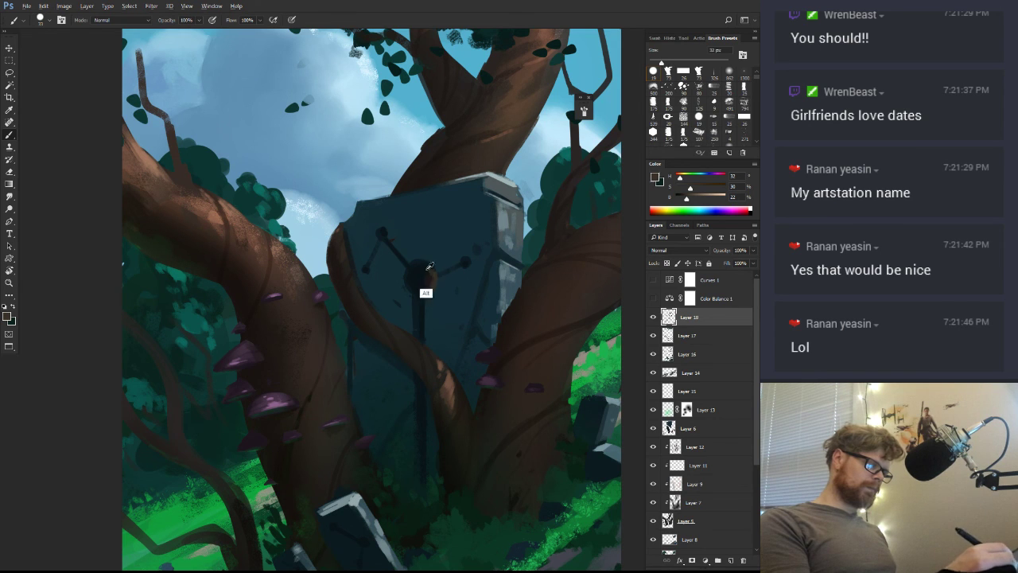
alt+click(427, 270)
Cover the brown patch in the carved circle with sampled dark blues and paint a slightly lighter disc inside it
key(r)
drag(455, 415, 346, 184)
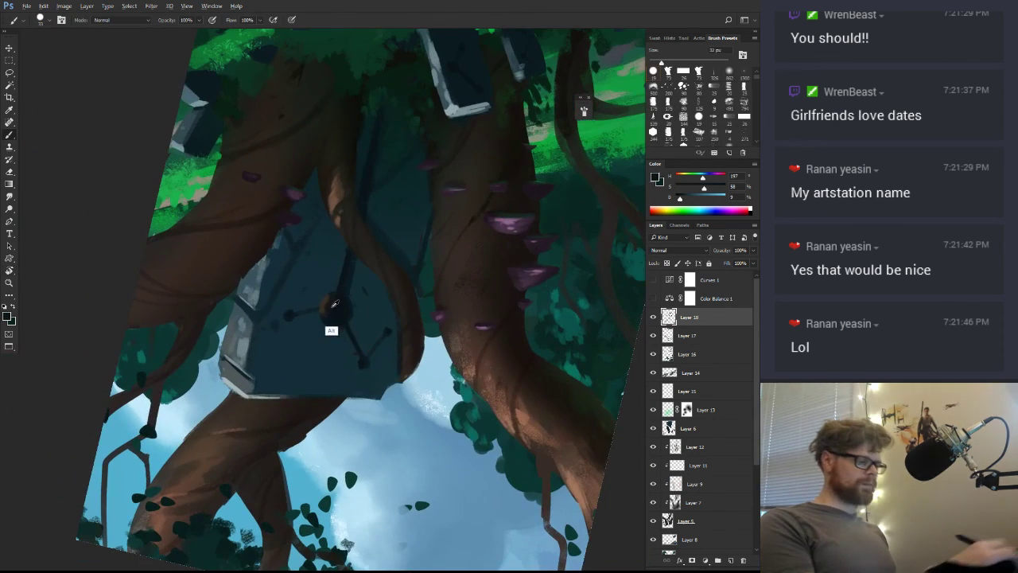
key(r)
mouse_move(454, 409)
mouse_down()
mouse_move(491, 248)
mouse_move(345, 191)
mouse_up()
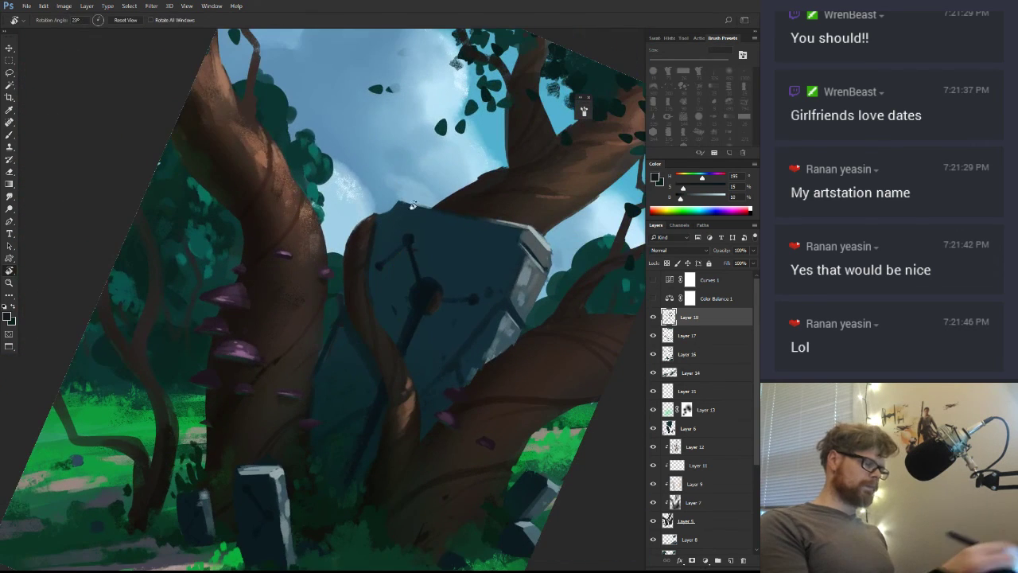
alt+click(432, 291)
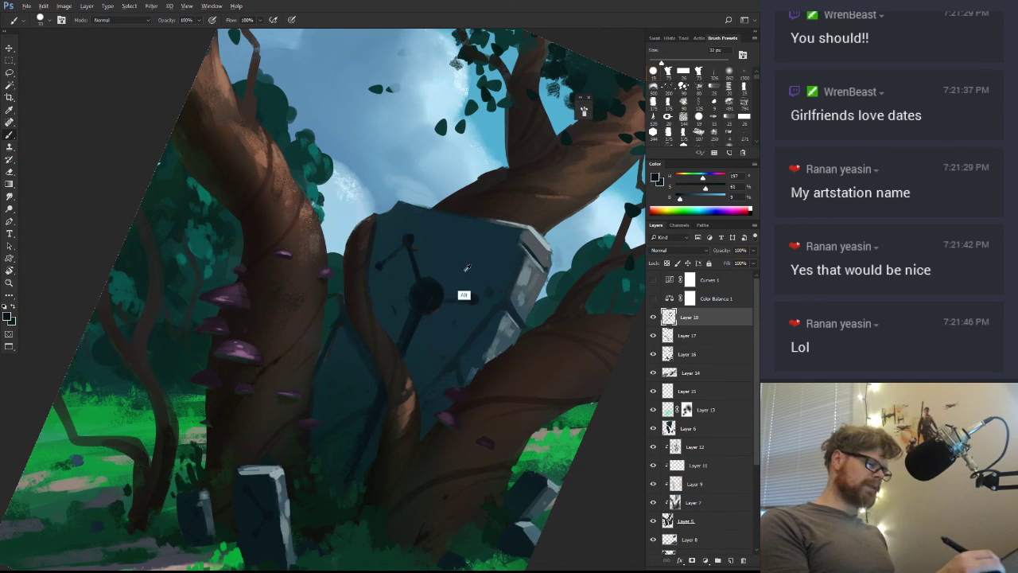
alt+click(430, 307)
alt+click(425, 282)
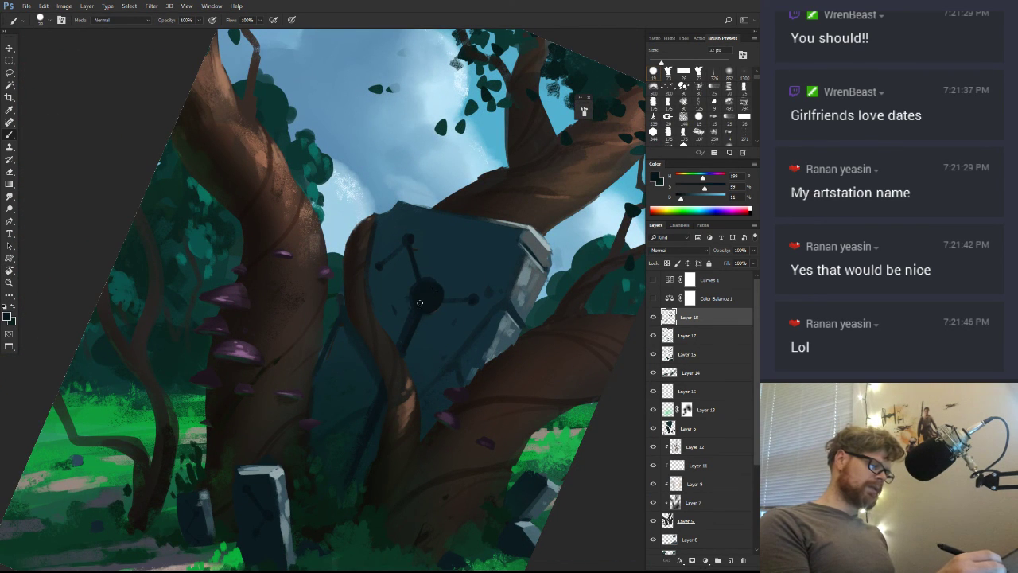
alt+click(423, 296)
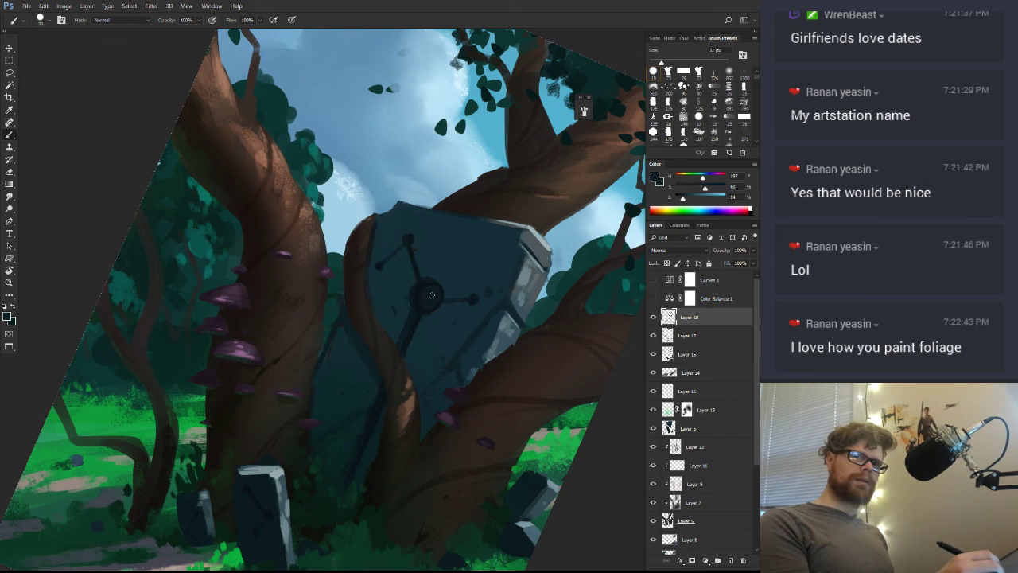
Refine the outline and inner disc of the carved circle with a sampled dark blue and the slab's own blue
key(r)
mouse_move(426, 288)
mouse_down()
mouse_move(469, 314)
mouse_move(466, 291)
mouse_up()
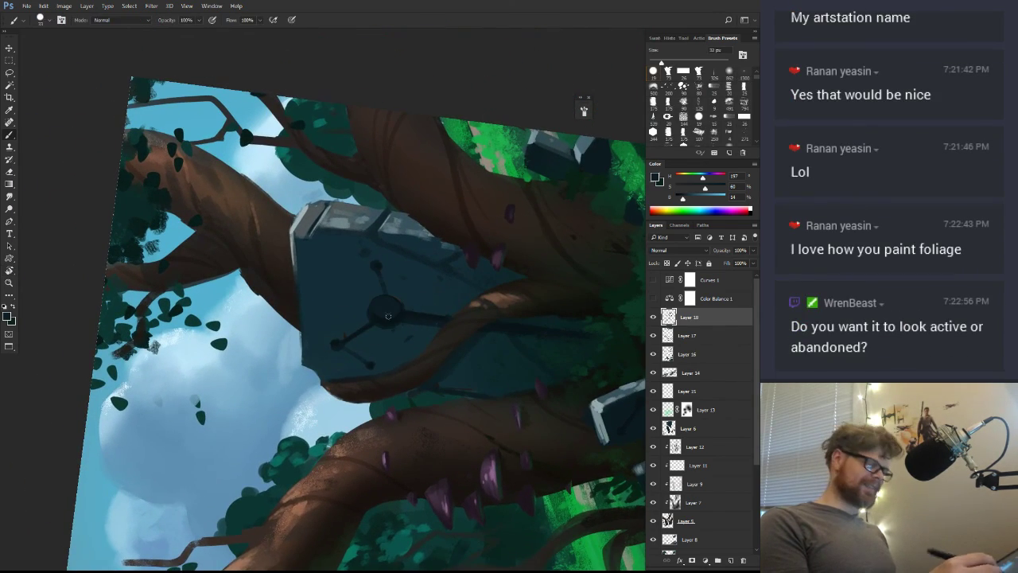
key(r)
drag(369, 306, 377, 391)
key(b)
alt+click(374, 324)
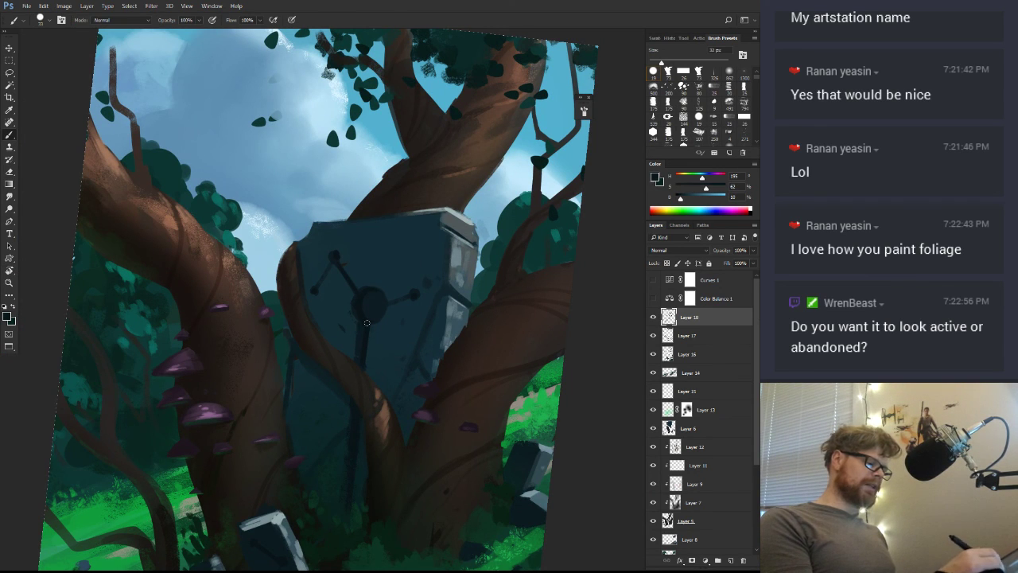
alt+click(339, 321)
Paint chips and a dark crack along the slab's vertical corner with a smaller round brush in sampled blues
alt+right_click(421, 325)
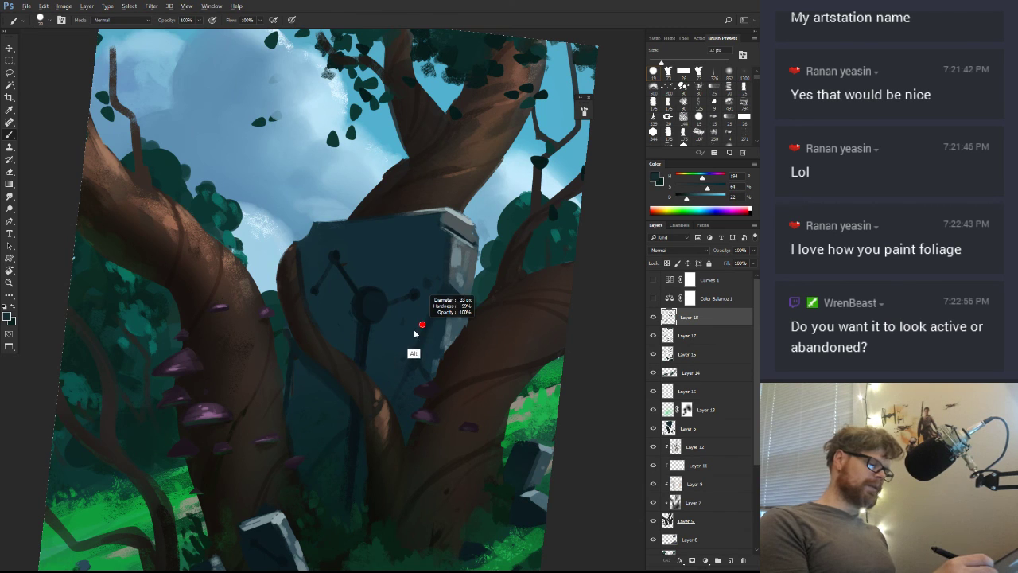
key(z)
drag(387, 341, 429, 313)
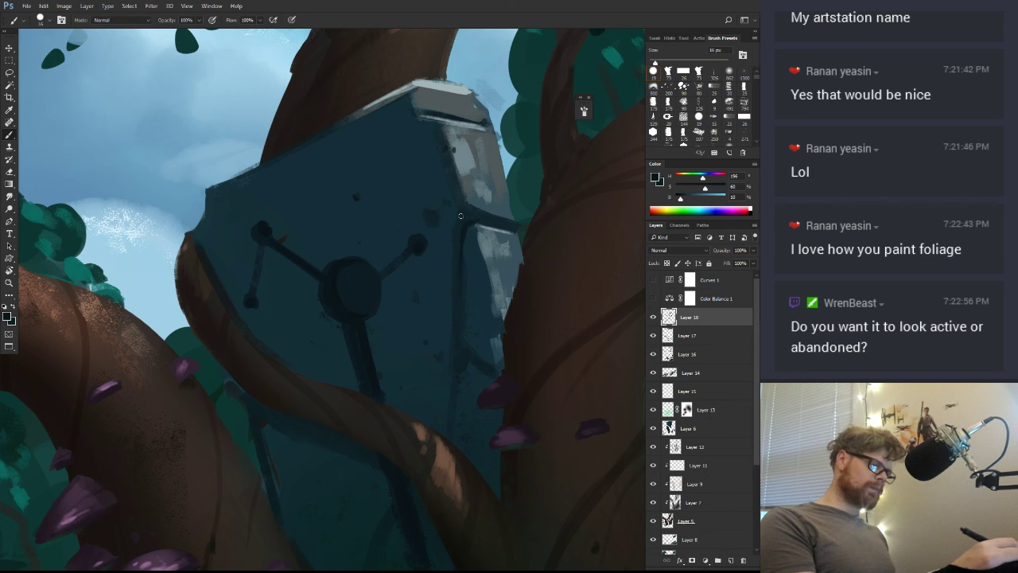
alt+click(454, 295)
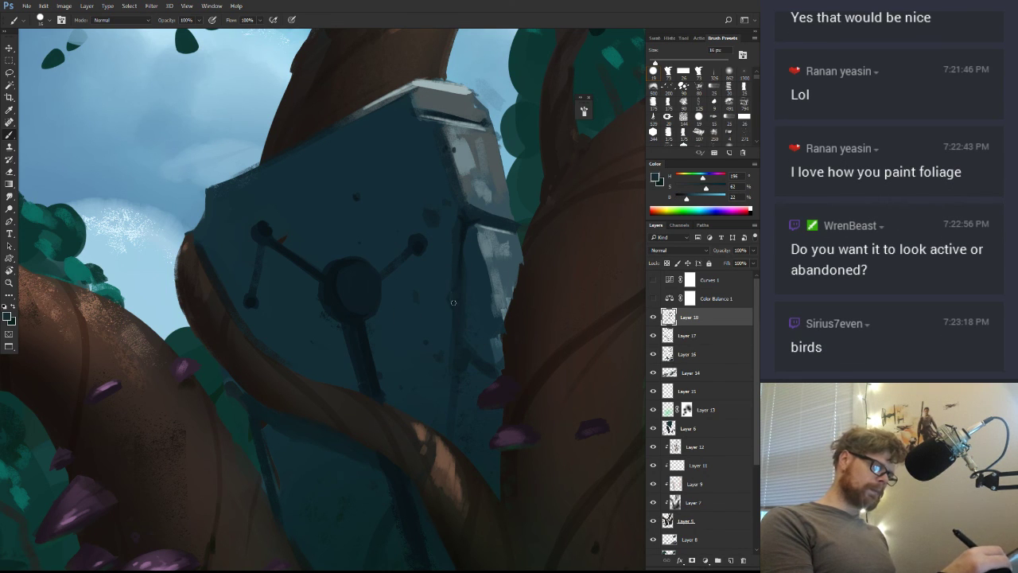
alt+click(465, 266)
drag(460, 297, 458, 278)
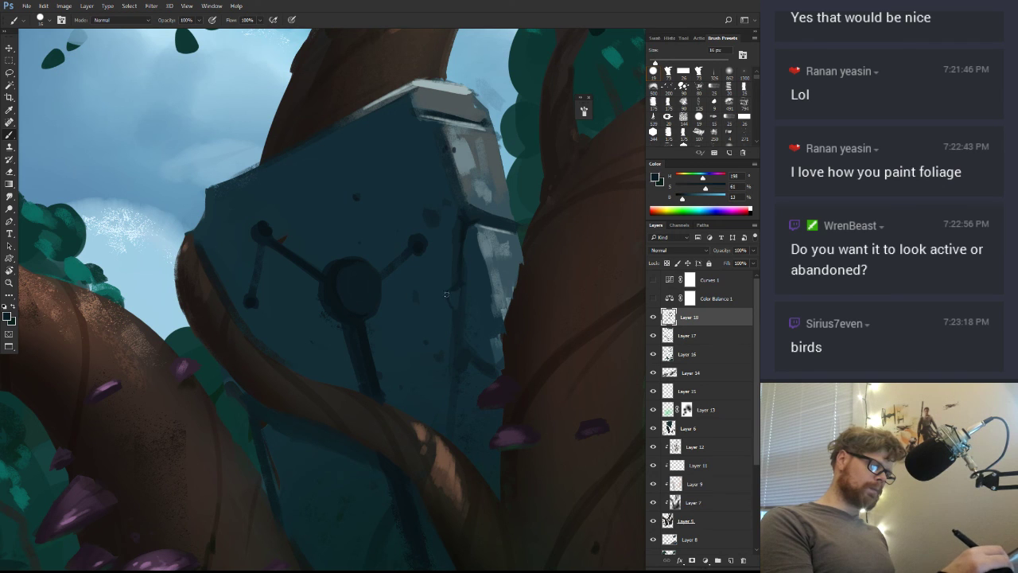
Touch up the upper rim of the carved circle with dark blues sampled from the carving
key(z)
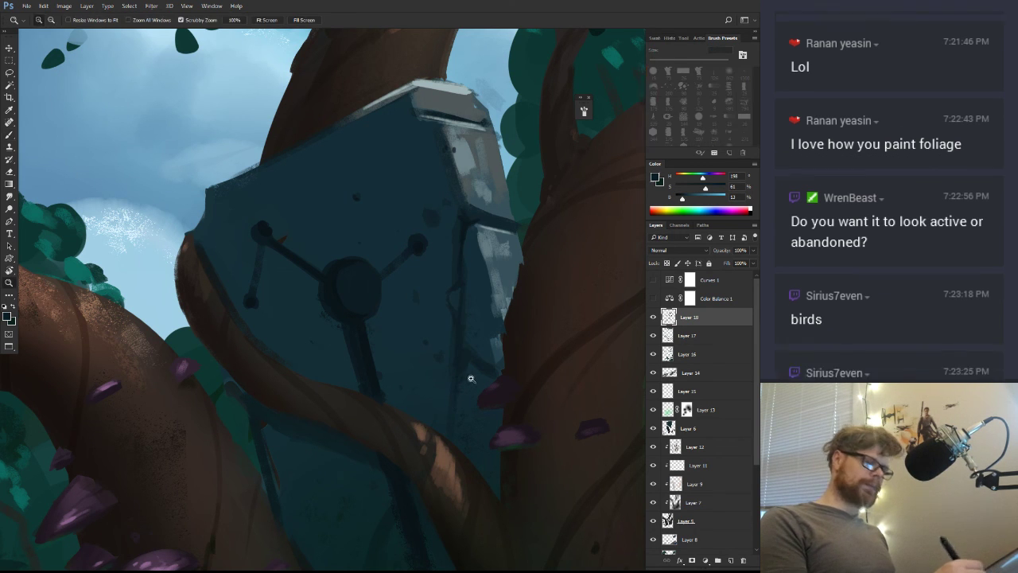
drag(470, 380, 414, 382)
key(r)
mouse_move(522, 415)
mouse_down()
mouse_move(496, 446)
mouse_move(455, 388)
mouse_move(505, 365)
mouse_up()
key(z)
drag(384, 273, 426, 272)
key(b)
alt+click(382, 273)
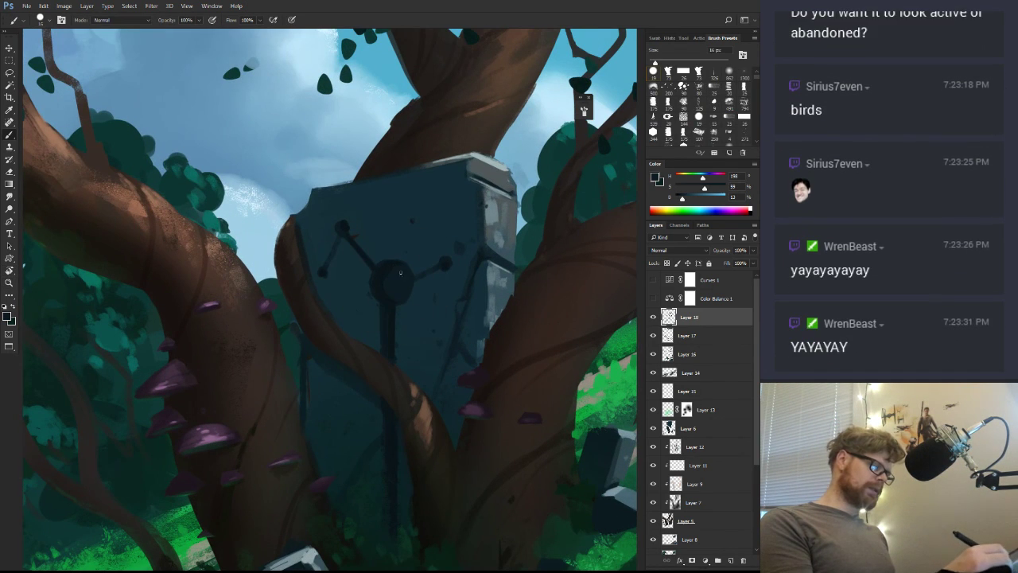
alt+click(396, 264)
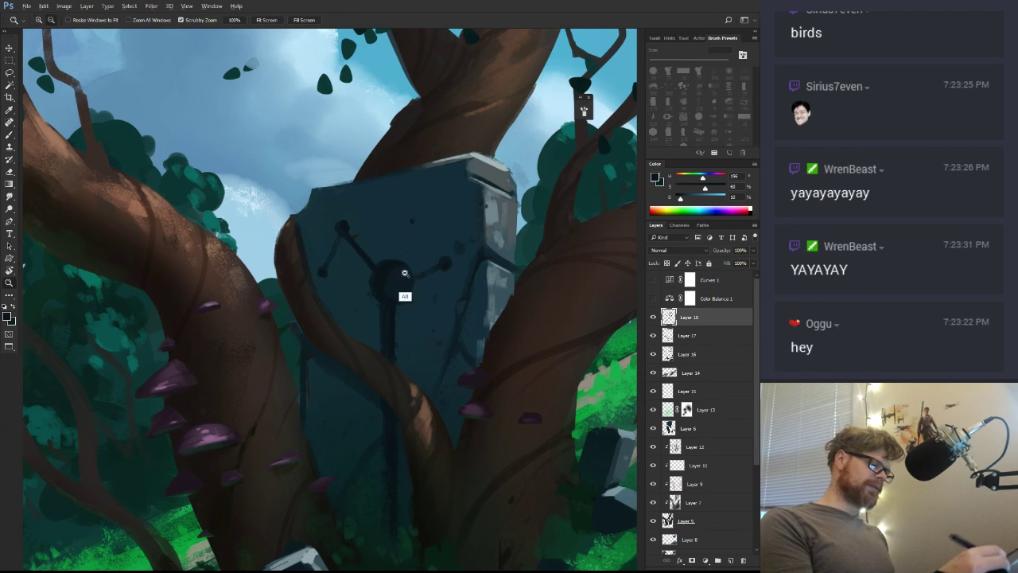
scroll(383, 295, down, 2)
key(z)
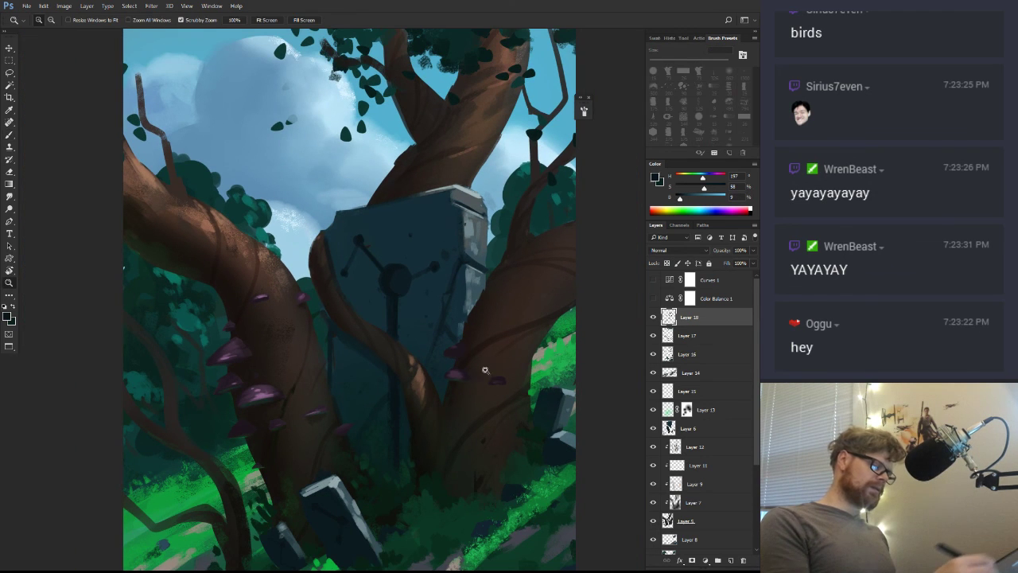
Choose a rough textured brush and create a new layer above the existing paint layers
drag(484, 371, 466, 411)
key(r)
drag(495, 499, 485, 522)
key(z)
drag(529, 481, 527, 448)
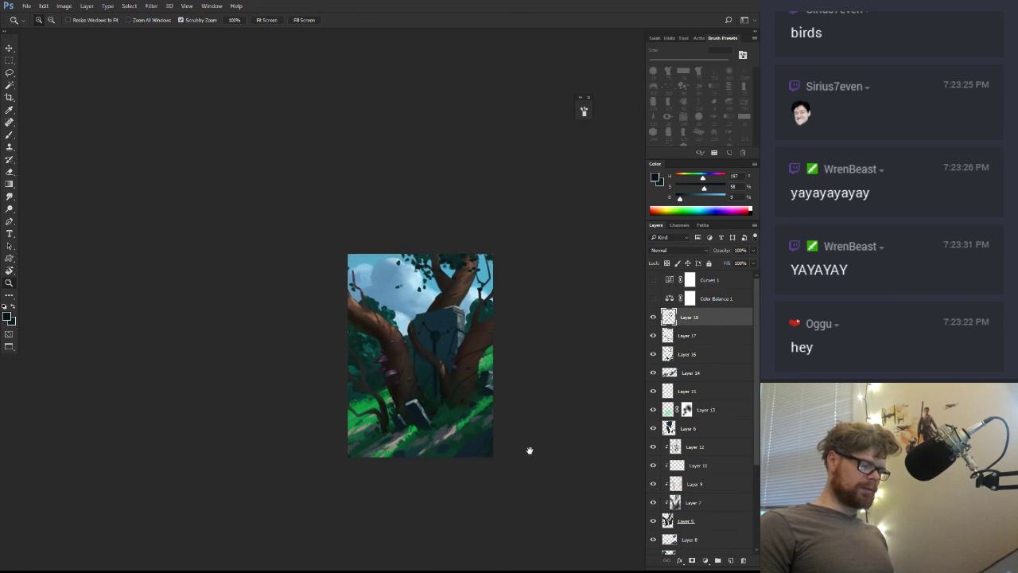
scroll(512, 409, up, 4)
drag(516, 338, 477, 469)
key(r)
drag(497, 426, 546, 326)
key(b)
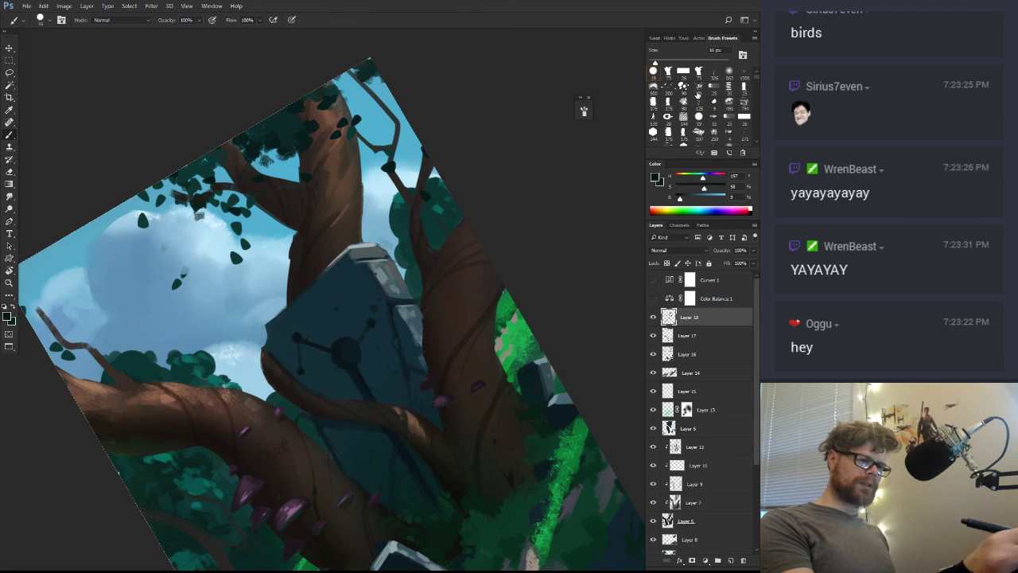
click(653, 102)
click(730, 559)
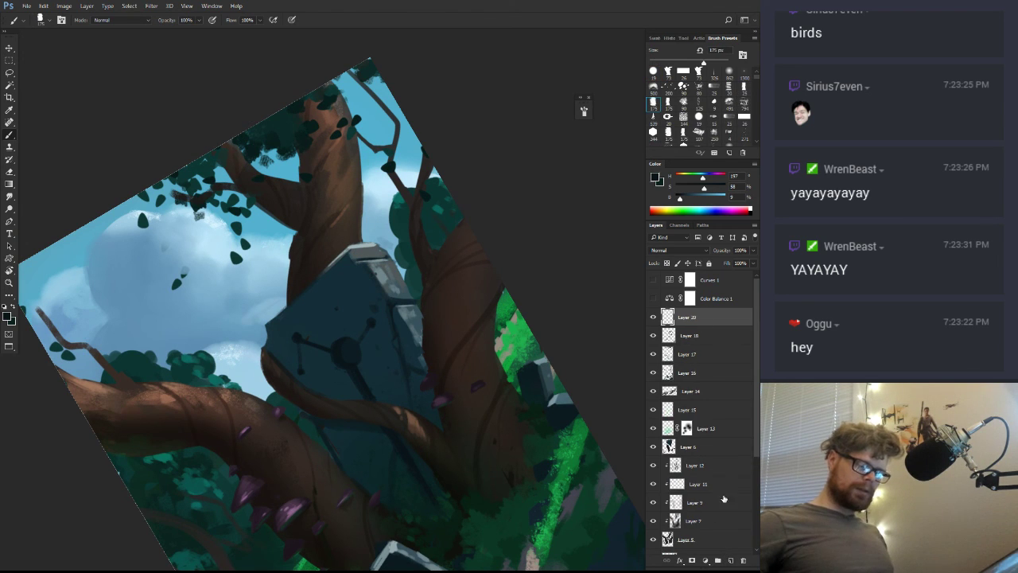
Try the new layer in Overlay mode with dark and pale grey texture strokes on the right trunk
click(671, 251)
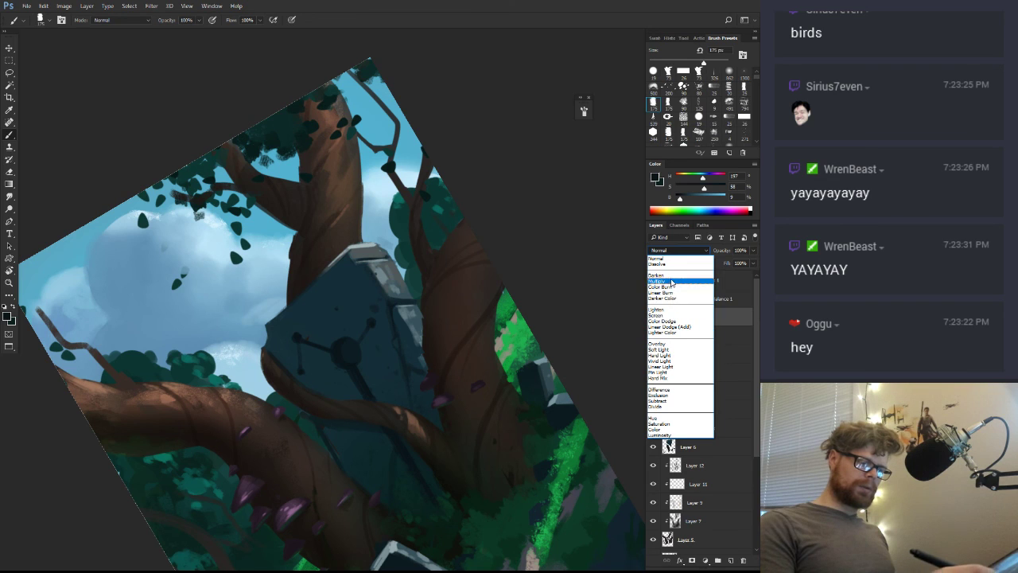
click(659, 343)
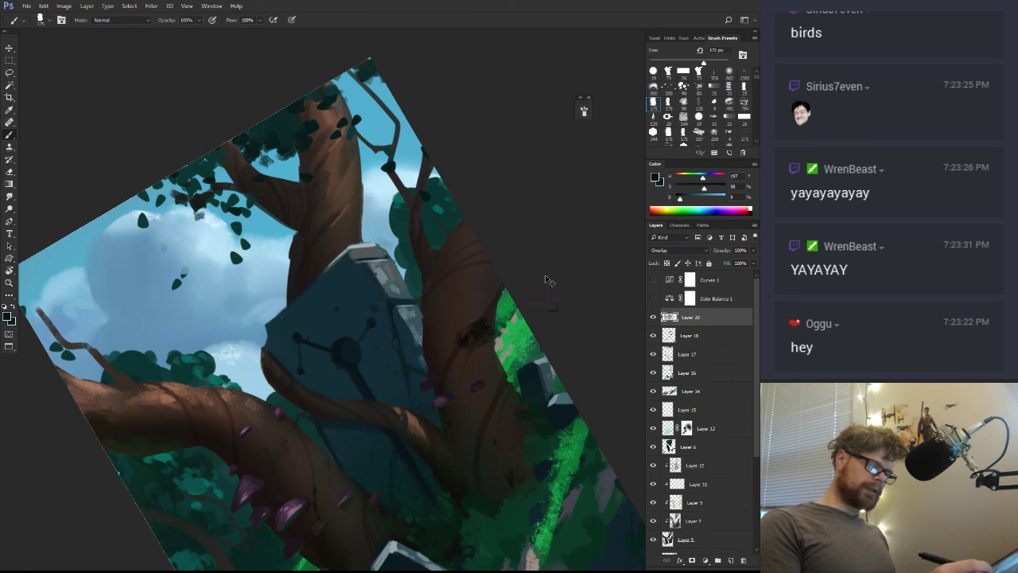
key(ctrl+z)
alt+click(507, 350)
drag(701, 198, 716, 198)
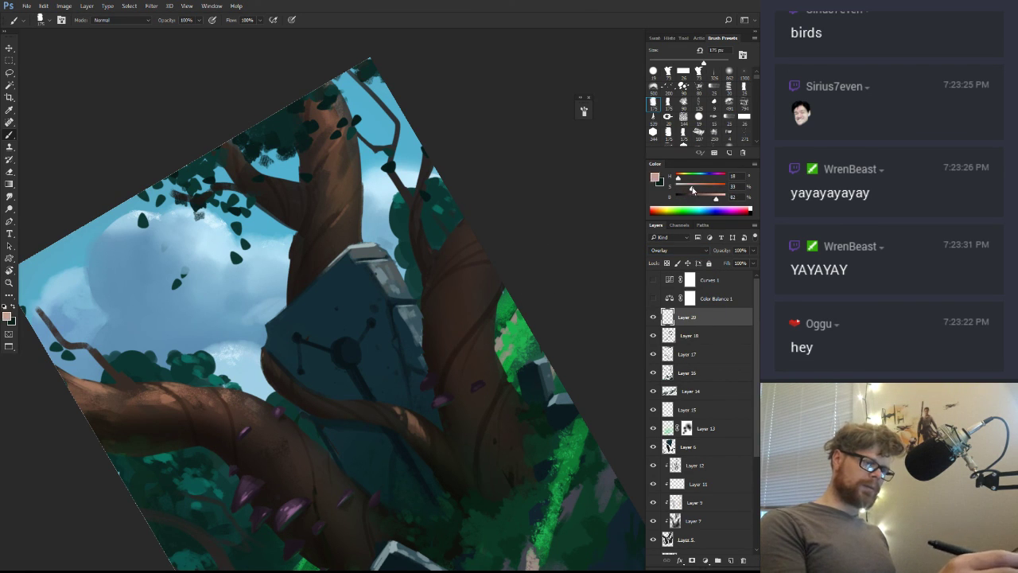
drag(496, 262, 428, 348)
key(ctrl+z)
mouse_move(490, 293)
mouse_down()
mouse_move(457, 337)
mouse_move(503, 281)
mouse_move(424, 357)
mouse_move(481, 349)
mouse_move(451, 396)
mouse_move(461, 421)
mouse_up()
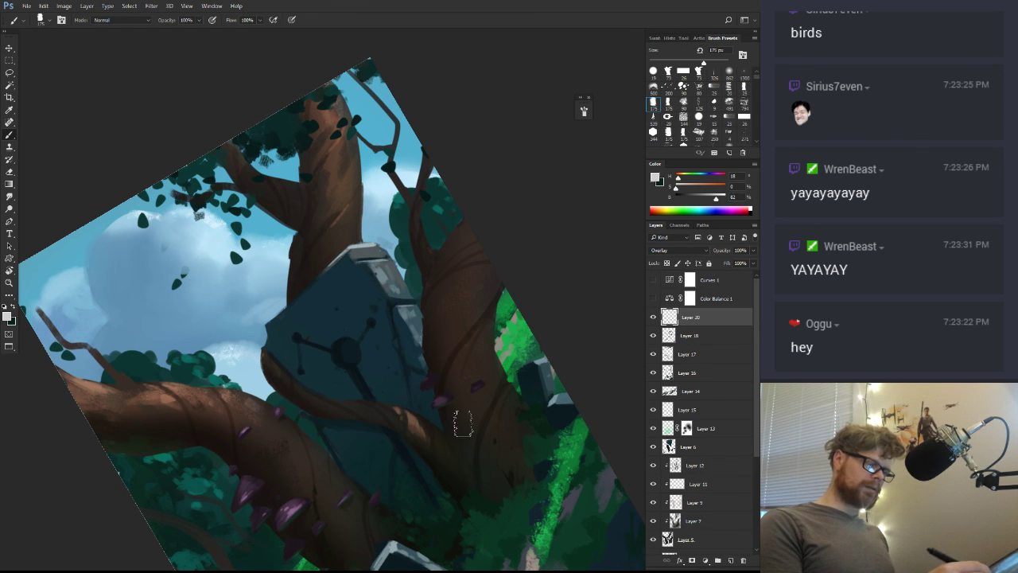
Set the layer to Soft Light and brush neutral grey bark texture over the right trunk, darkening the grey
click(674, 251)
click(668, 354)
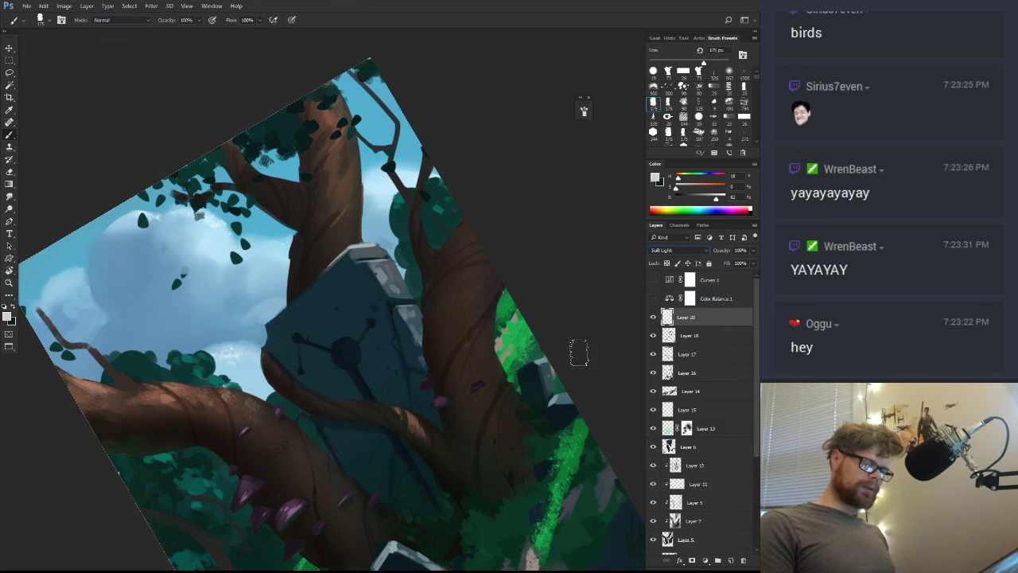
alt+click(466, 303)
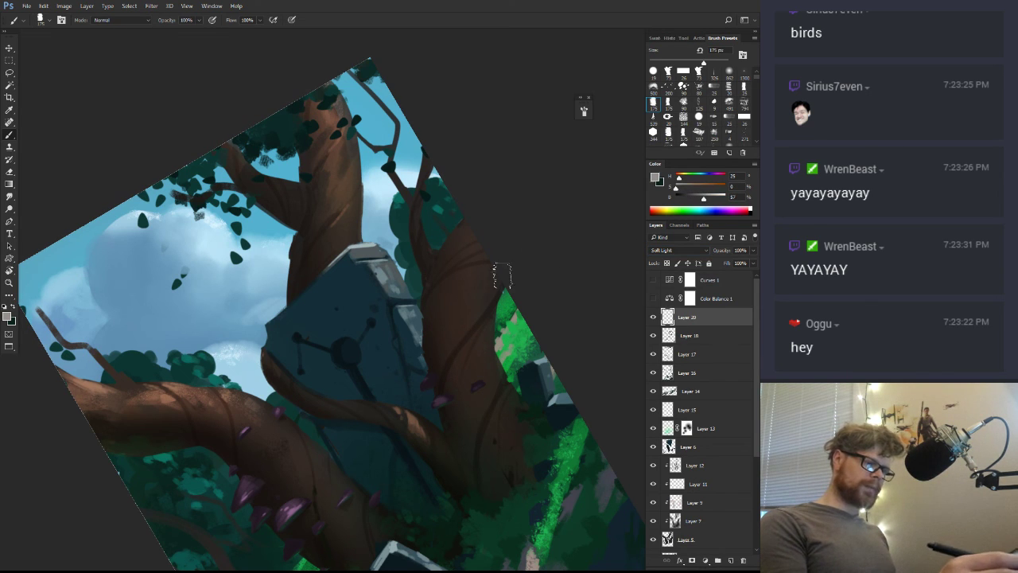
drag(502, 276, 463, 364)
mouse_move(467, 320)
mouse_down()
mouse_move(499, 319)
mouse_move(463, 320)
mouse_up()
drag(704, 199, 698, 203)
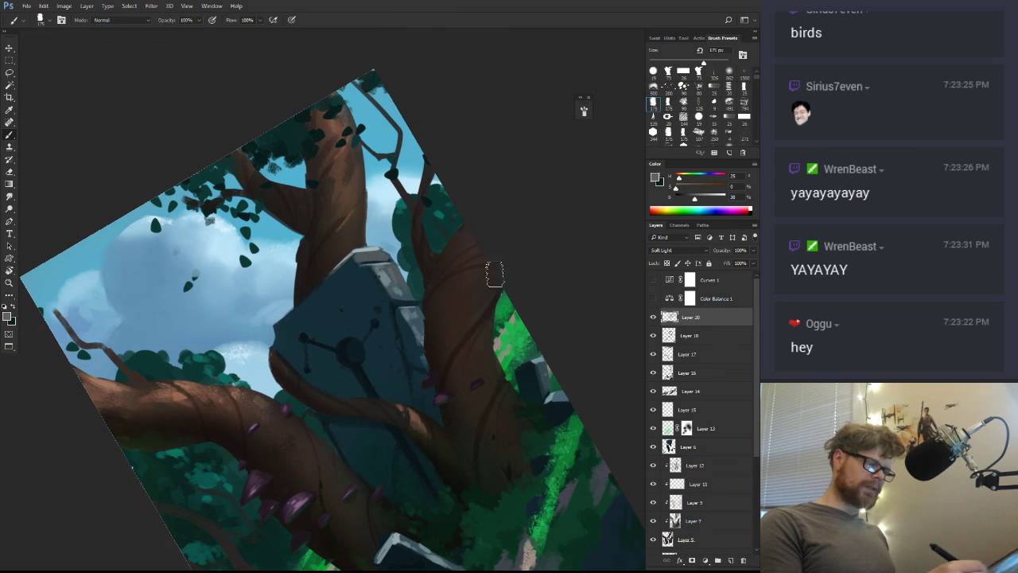
Brush the dark grey bark texture over the left trunk and enlarge the textured brush to cover broader areas
mouse_move(584, 470)
mouse_down()
mouse_move(607, 306)
mouse_move(611, 359)
mouse_up()
key(r)
drag(461, 359, 447, 269)
drag(296, 354, 307, 362)
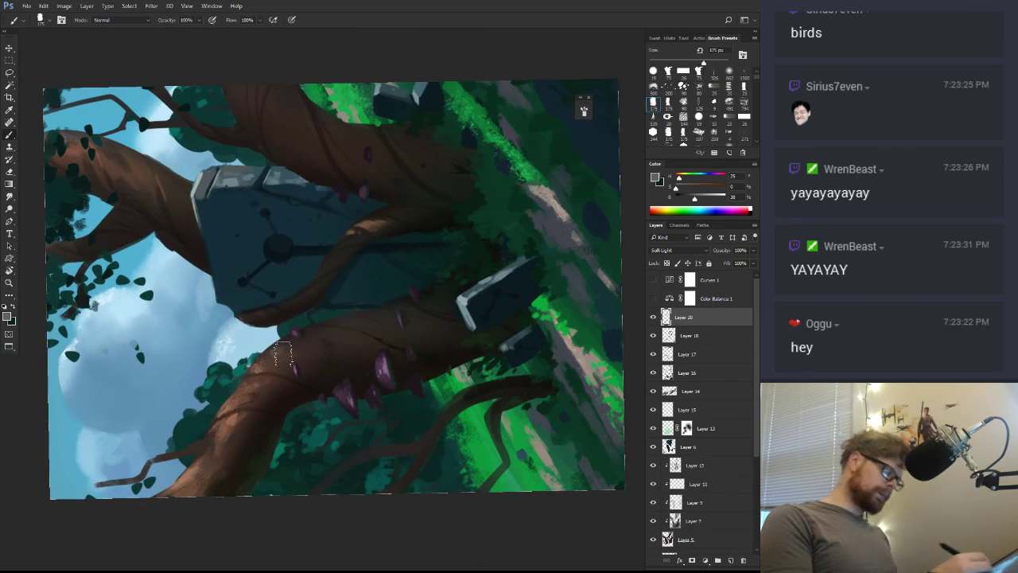
key(r)
drag(445, 354, 427, 257)
key(b)
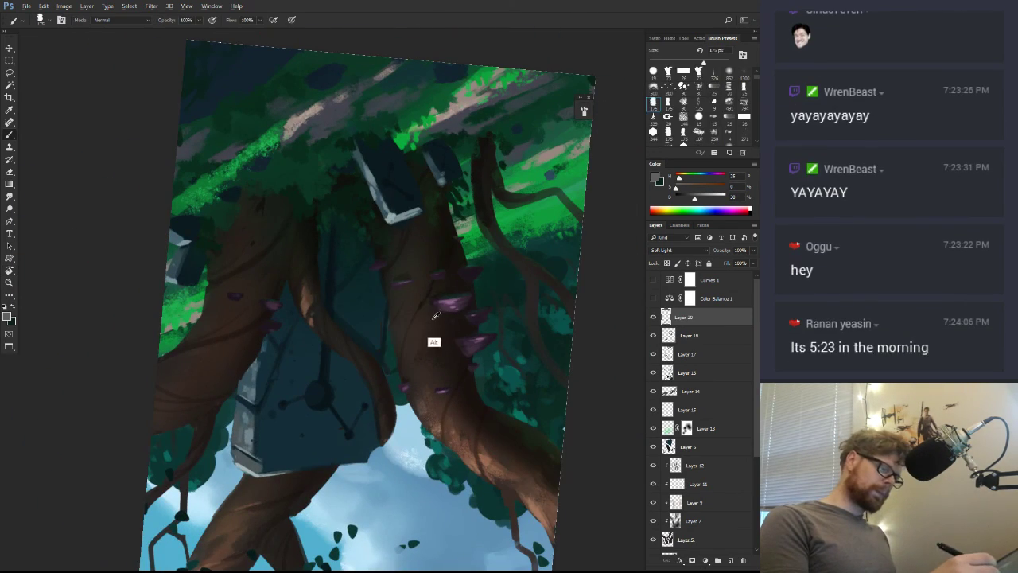
key(r)
mouse_move(457, 334)
mouse_down()
mouse_move(445, 374)
mouse_move(515, 383)
mouse_move(532, 353)
mouse_move(491, 400)
mouse_move(603, 343)
mouse_move(466, 379)
mouse_move(465, 321)
mouse_up()
key(z)
key(r)
key(z)
key(b)
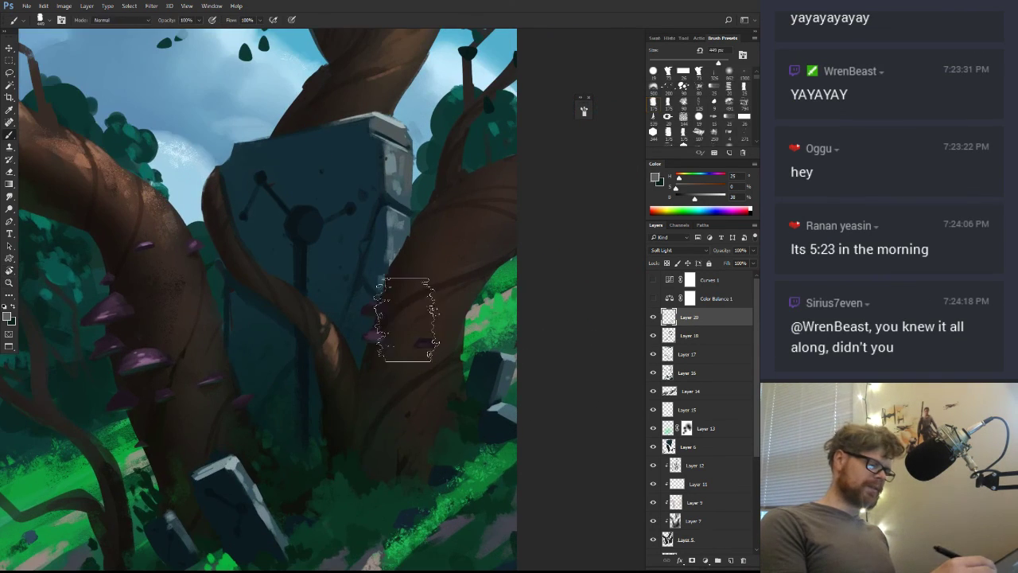
Examine the bark texture on both trunks and around the stone slab
key(z)
drag(417, 381, 374, 393)
mouse_move(432, 401)
mouse_down()
mouse_move(465, 432)
mouse_move(468, 415)
mouse_up()
drag(412, 386, 448, 378)
key(b)
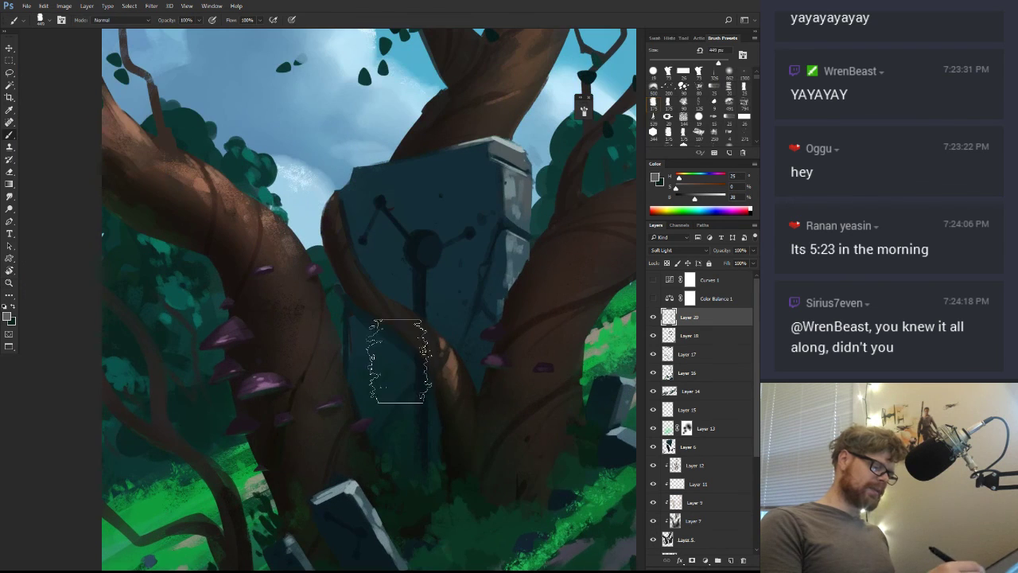
key(z)
mouse_move(447, 477)
mouse_down()
mouse_move(438, 477)
mouse_move(453, 398)
mouse_up()
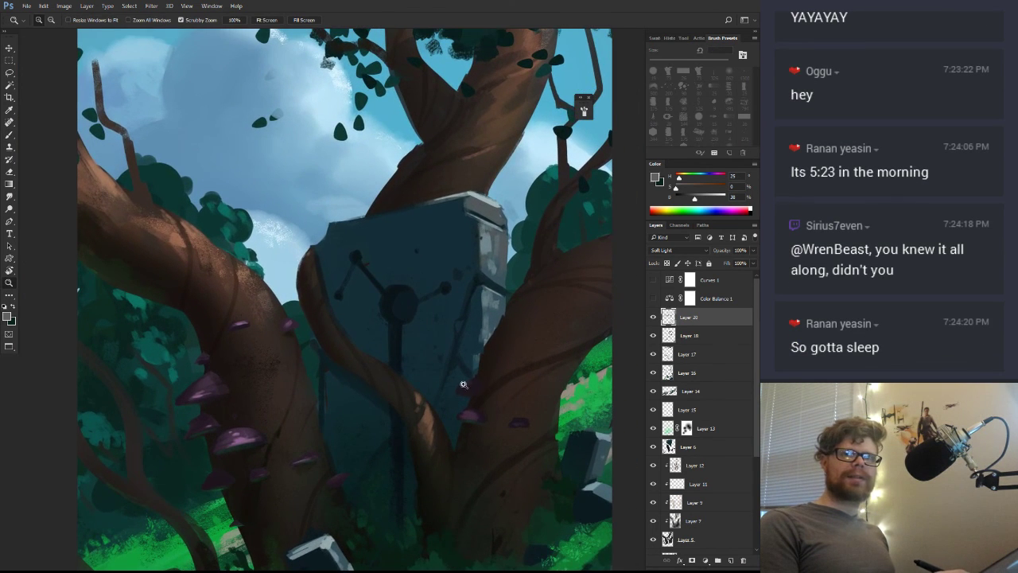
key(b)
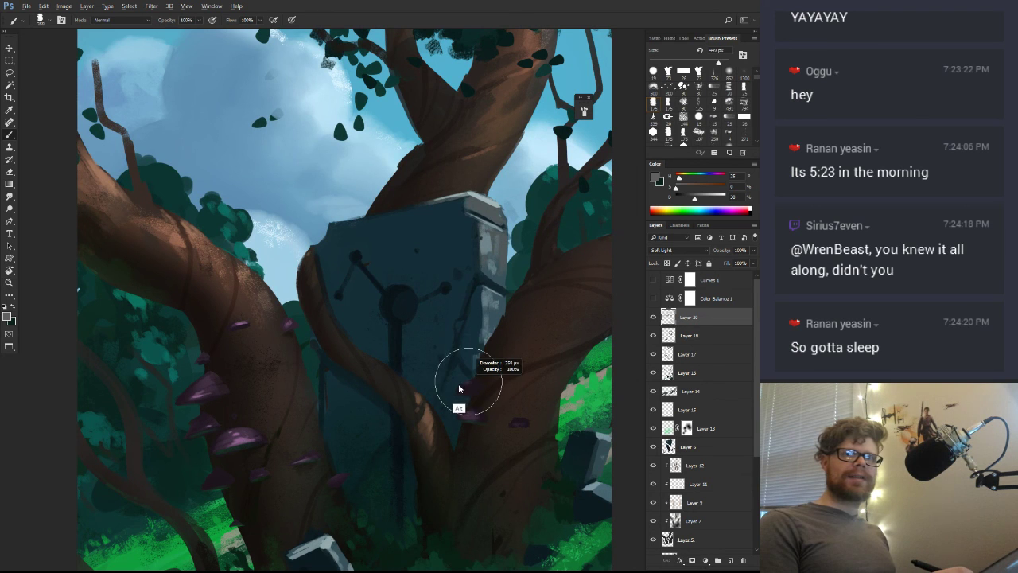
Try a smaller textured brush with a sampled bark colour on the left trunk
key(z)
mouse_move(447, 463)
mouse_down()
mouse_move(418, 477)
mouse_move(463, 367)
mouse_move(371, 208)
mouse_up()
key(r)
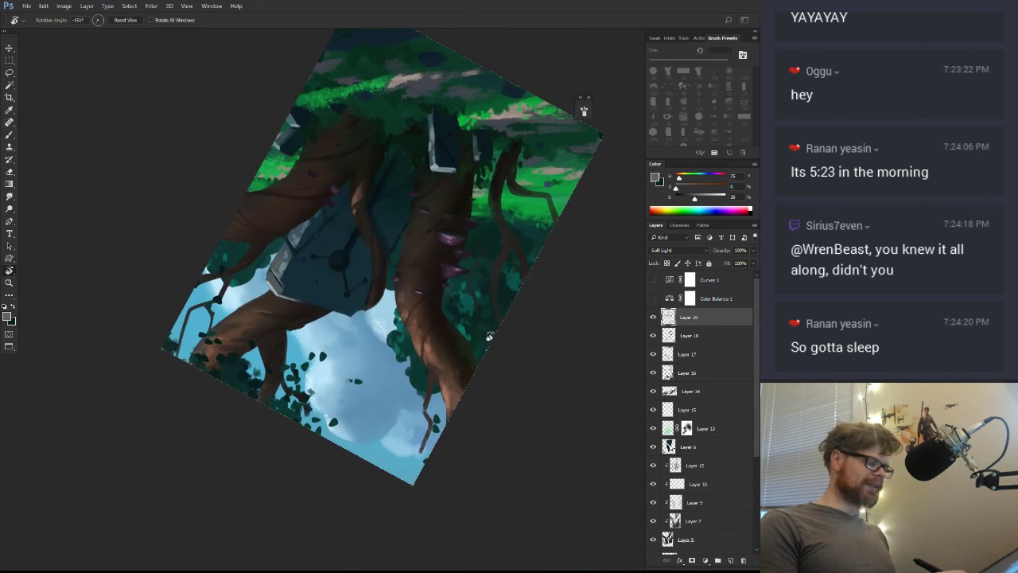
drag(489, 337, 439, 413)
key(b)
key(z)
key(b)
mouse_move(422, 354)
mouse_down()
mouse_move(450, 415)
mouse_move(408, 379)
mouse_up()
alt+click(409, 366)
mouse_move(416, 417)
mouse_down()
mouse_move(416, 355)
mouse_move(432, 420)
mouse_move(430, 412)
mouse_up()
key(ctrl+z)
Create a new Normal layer and paint dark brown accents where the thin branch grows from the left trunk
click(732, 560)
alt+click(418, 355)
key(r)
drag(498, 394, 528, 322)
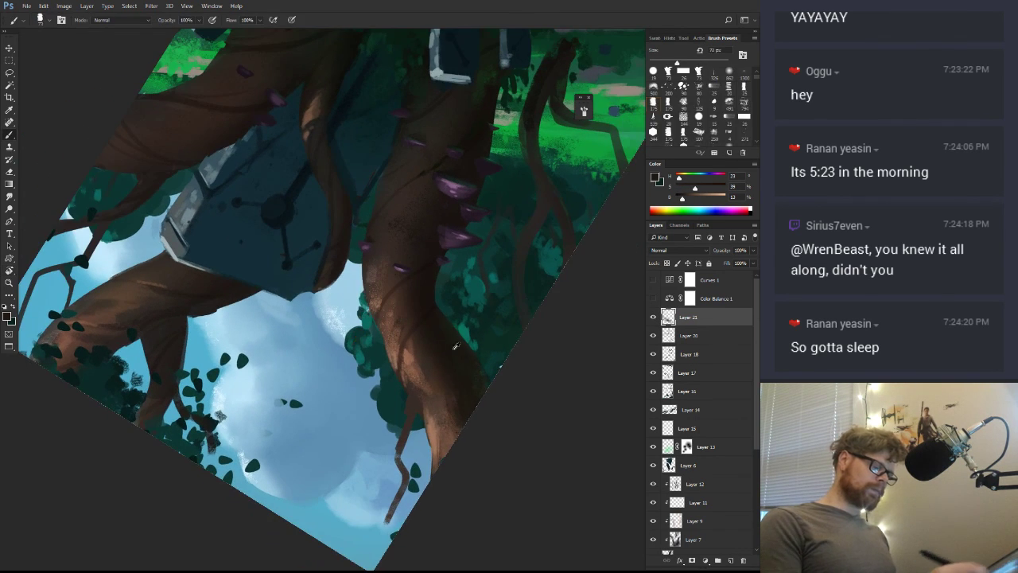
alt+click(417, 425)
drag(414, 410, 414, 410)
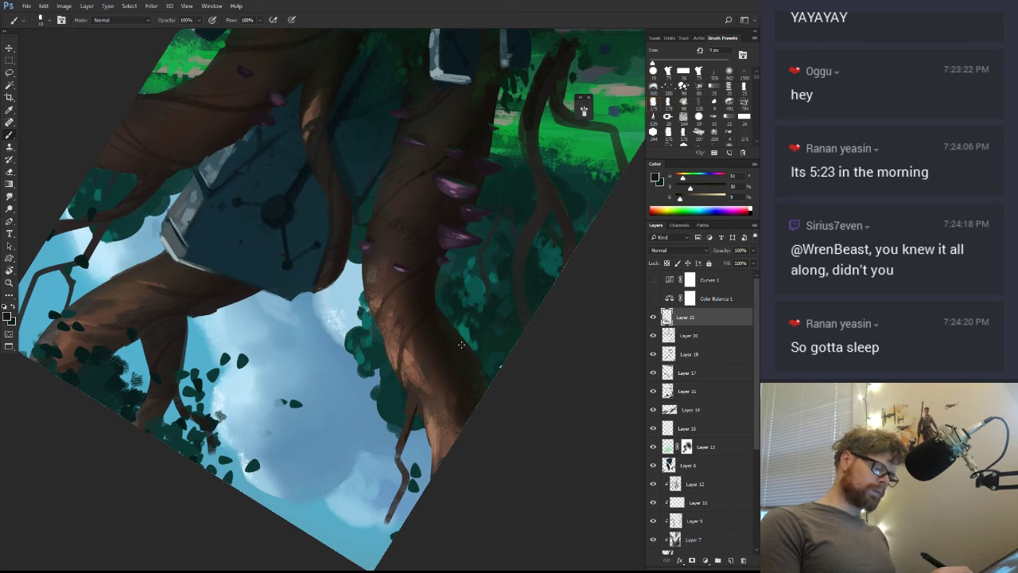
Darken and reshape the thin bare branch above the left trunk with browns sampled from the bark
key(r)
drag(461, 344, 232, 261)
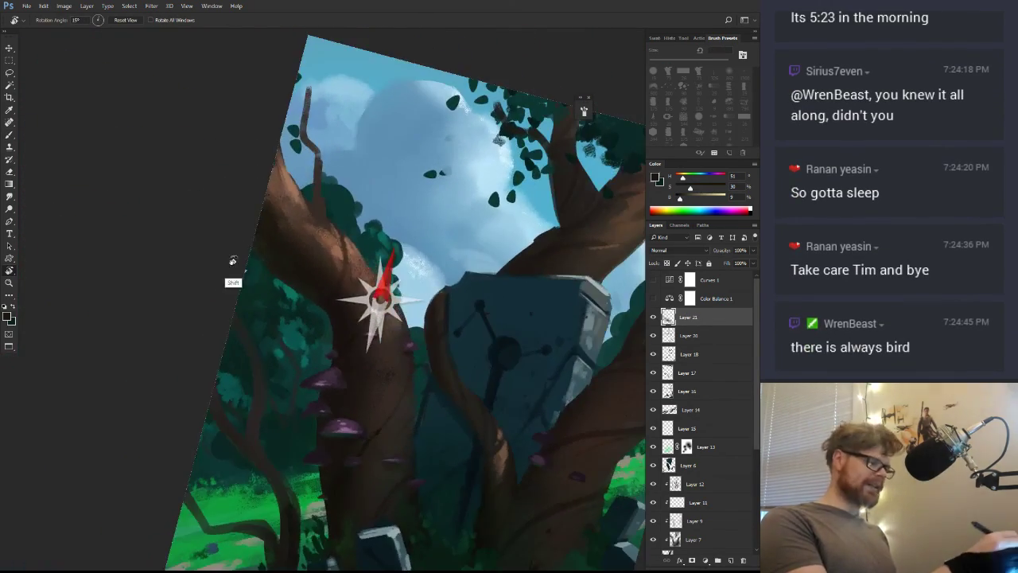
mouse_move(320, 186)
mouse_down()
mouse_move(340, 292)
mouse_move(332, 300)
mouse_up()
key(b)
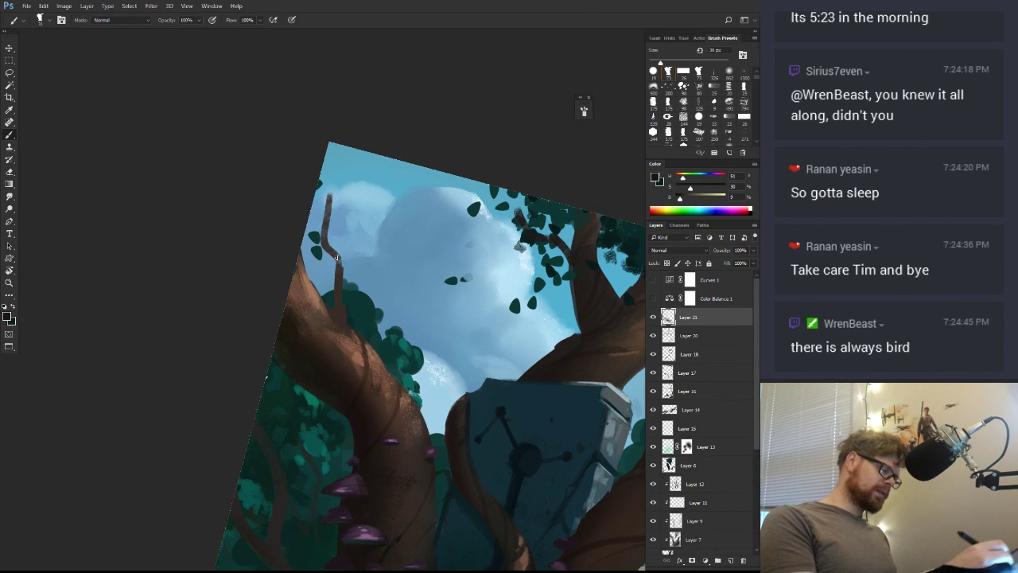
alt+click(342, 340)
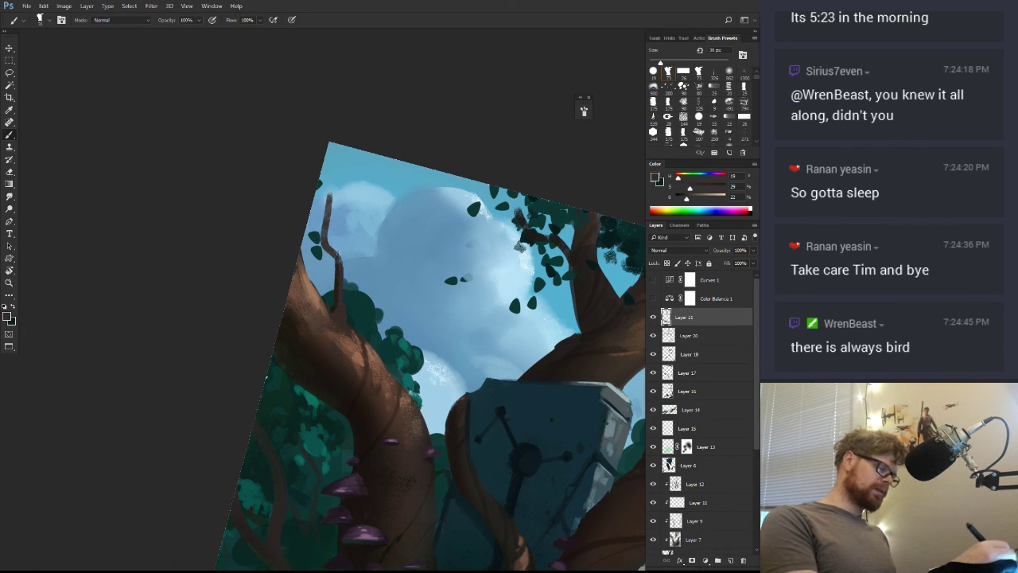
drag(322, 222, 326, 223)
alt+click(339, 271)
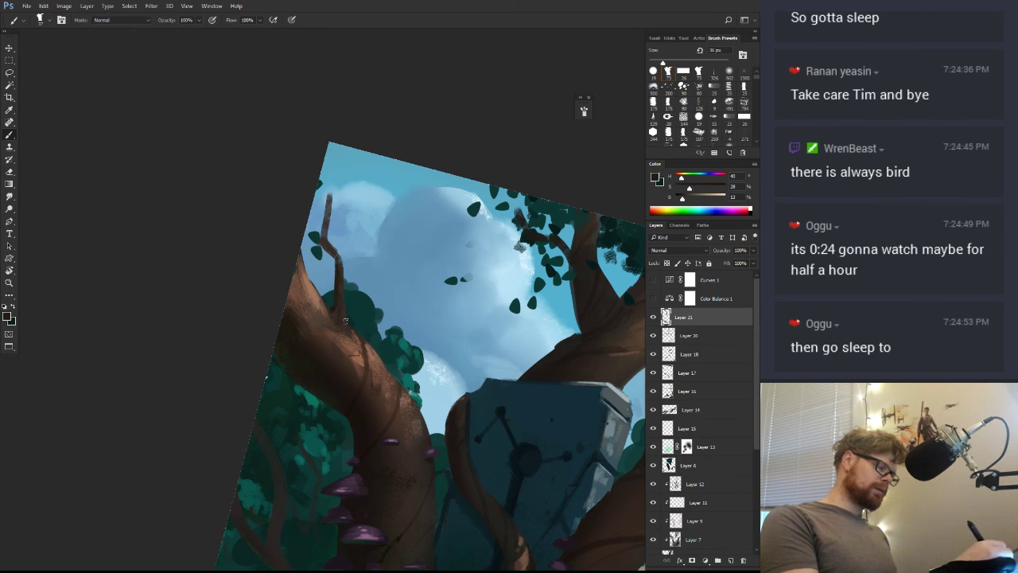
Extend the thin branch to the canvas edge and add bare side twigs in a sampled dark brown
alt+click(326, 229)
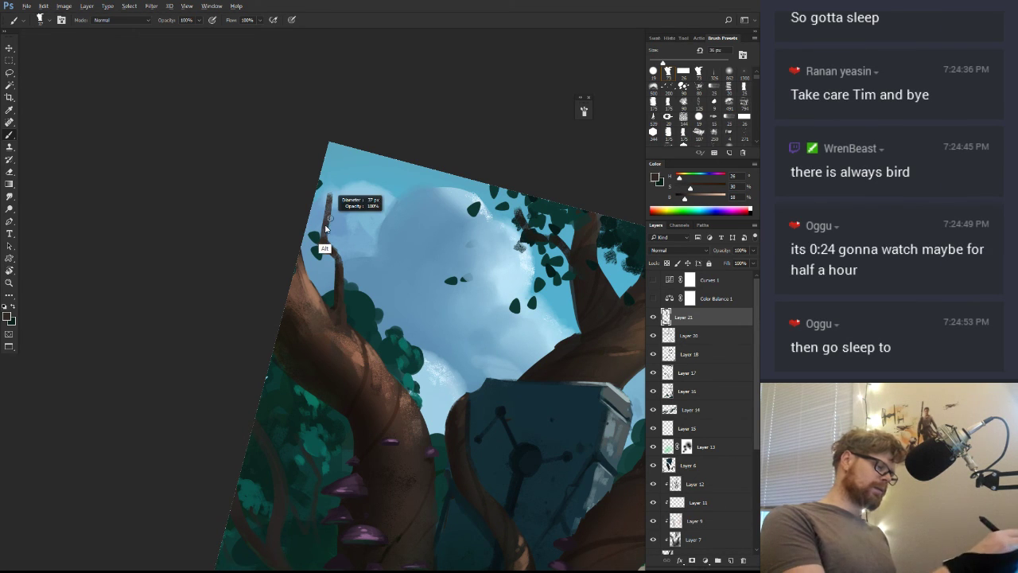
mouse_move(325, 229)
mouse_down()
mouse_move(330, 179)
mouse_move(332, 207)
mouse_up()
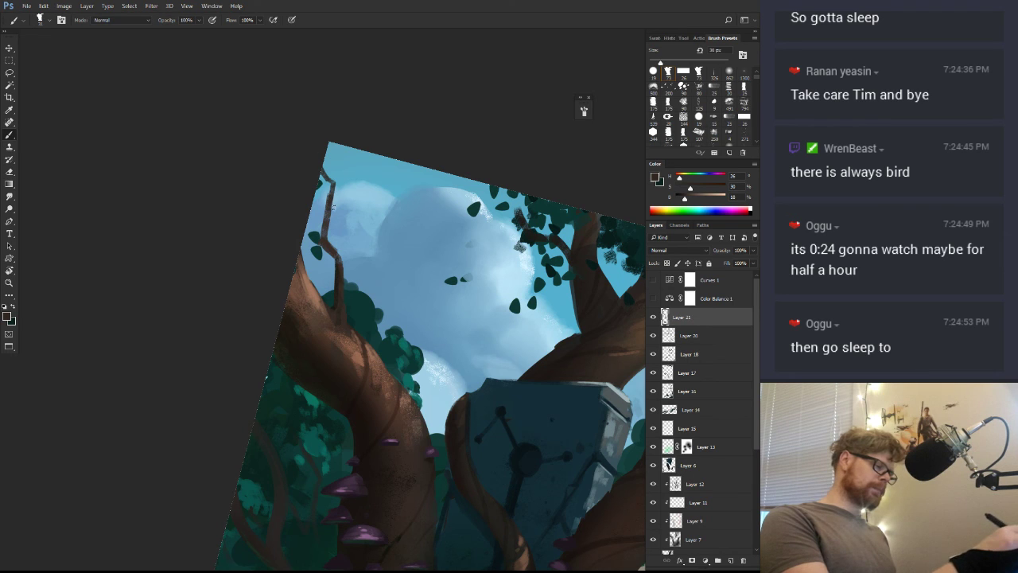
mouse_move(342, 280)
mouse_down()
mouse_move(365, 245)
mouse_move(363, 261)
mouse_up()
Refine the new side twig against the clouds with the eraser and brush, splitting its end into small forks
key(z)
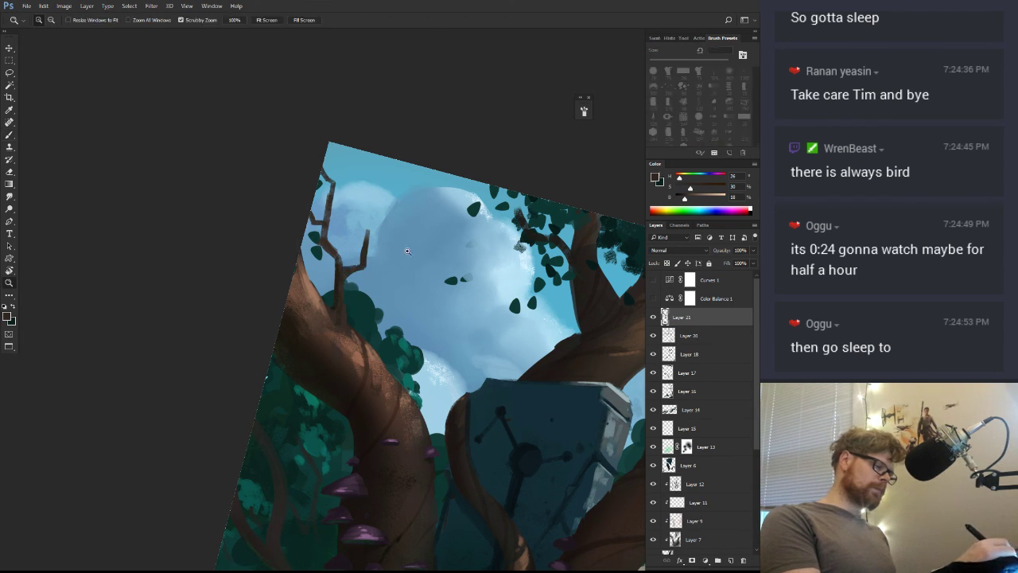
drag(437, 276, 358, 372)
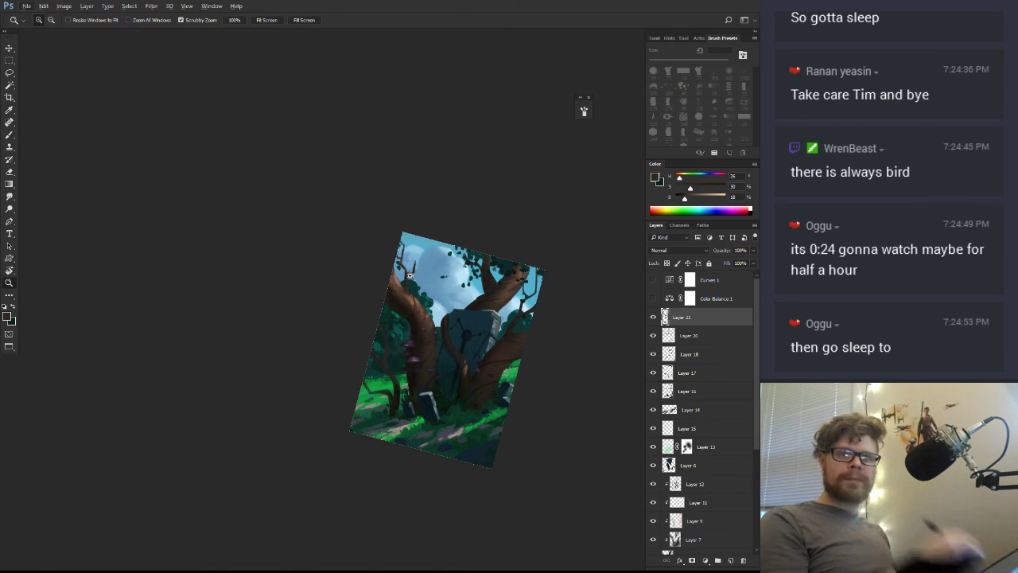
mouse_move(401, 298)
mouse_down()
mouse_move(457, 301)
mouse_move(494, 285)
mouse_up()
key(r)
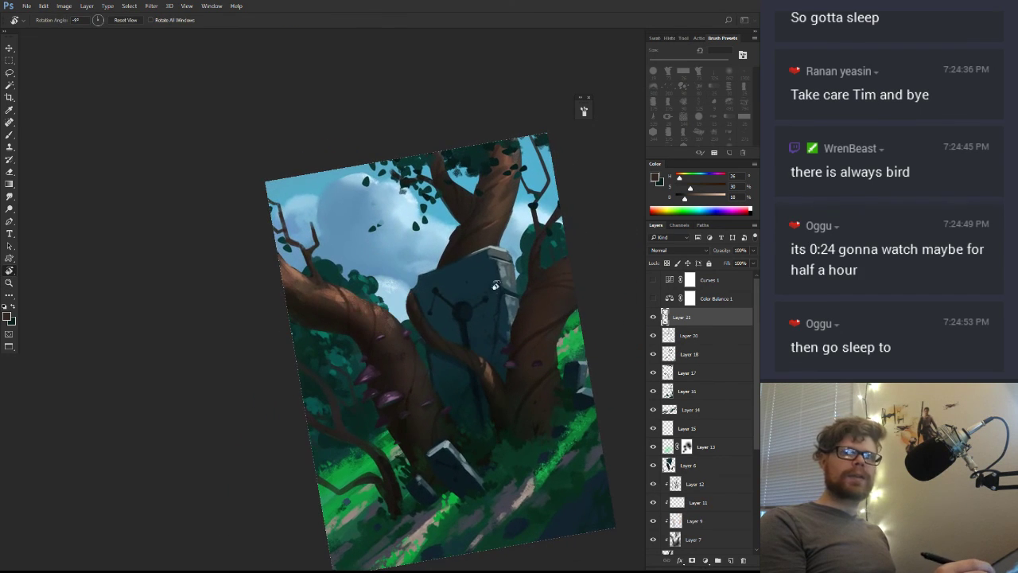
key(e)
mouse_move(314, 224)
mouse_down()
mouse_move(315, 248)
mouse_move(316, 215)
mouse_move(319, 237)
mouse_move(331, 223)
mouse_up()
key(z)
click(312, 256)
key(b)
key(e)
key(b)
Paint additional thin brown twigs on the bare branch in the painting's upper right corner
key(ctrl+space)
drag(391, 262, 350, 332)
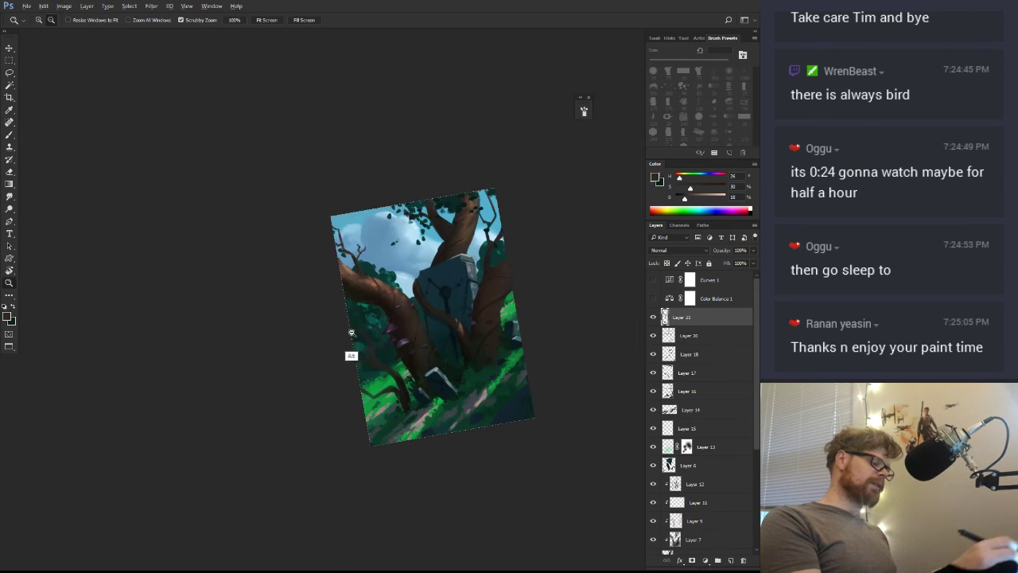
key(r)
drag(533, 304, 527, 279)
key(ctrl+space)
mouse_move(497, 234)
mouse_down()
mouse_move(560, 211)
mouse_move(526, 233)
mouse_up()
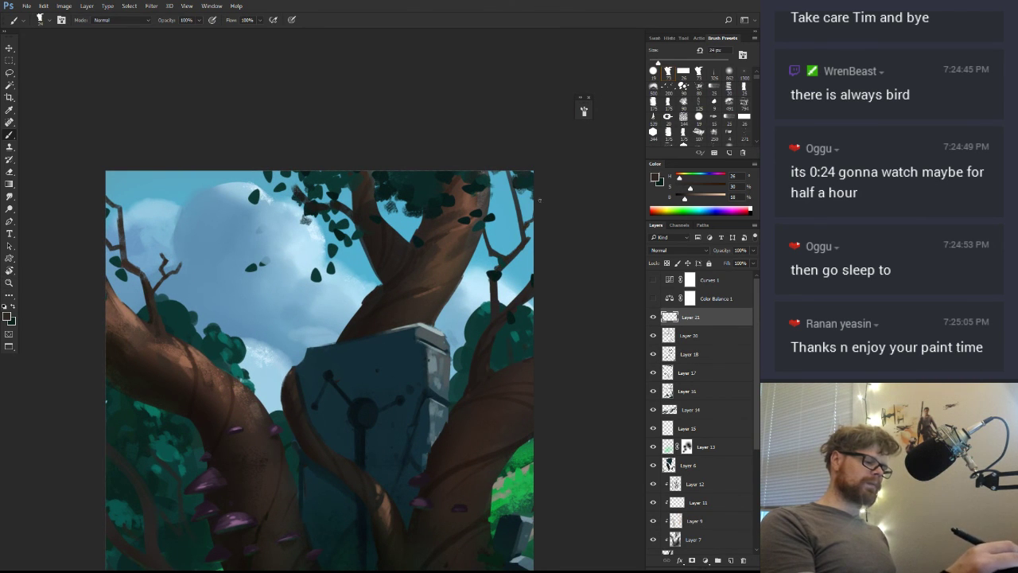
key(space)
drag(521, 216, 481, 281)
Trim and repaint the upper right twigs, and darken the branch stem below them with a sampled brown
key(e)
drag(478, 241, 456, 245)
key(b)
drag(456, 245, 462, 267)
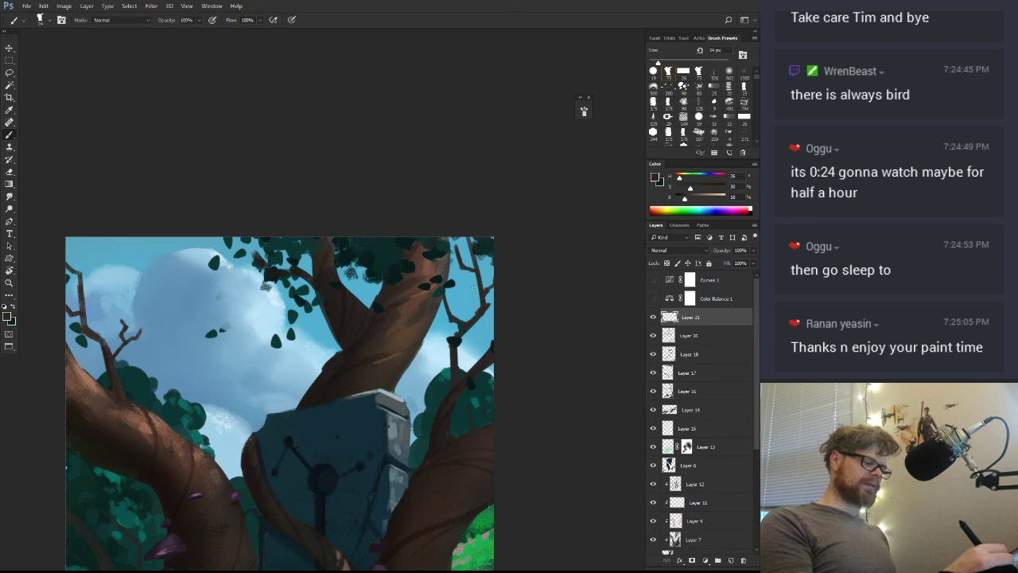
alt+click(449, 416)
drag(453, 391, 450, 350)
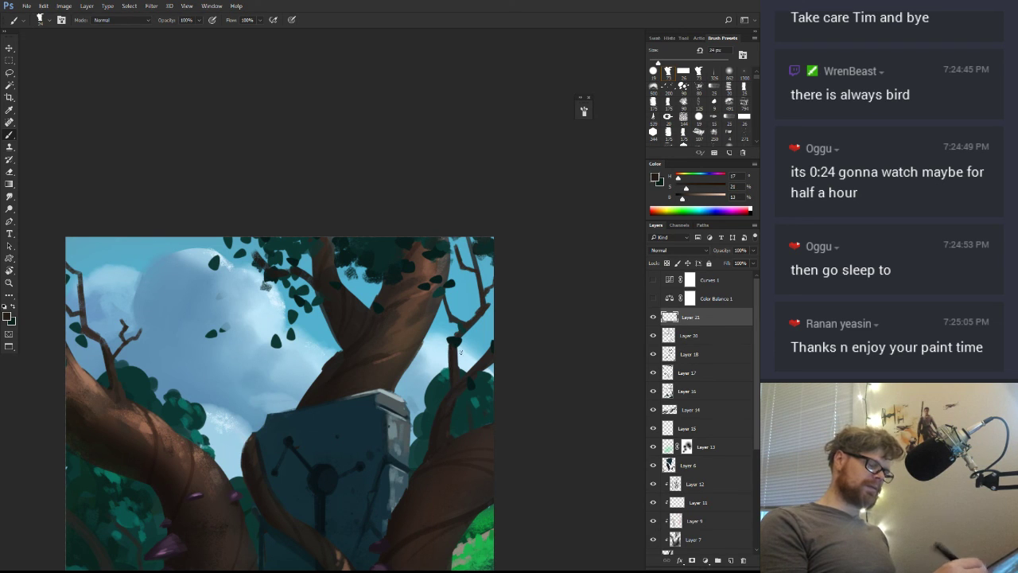
Dab small dark teal leaves onto the upper right twigs with a colour sampled from the existing foliage
alt+click(461, 341)
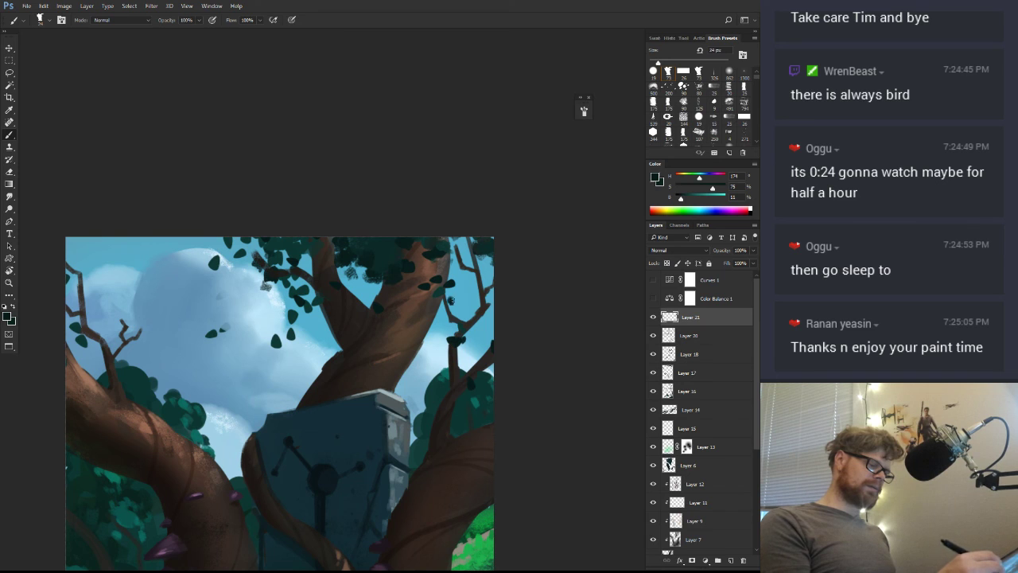
mouse_move(452, 298)
mouse_down()
mouse_move(442, 309)
mouse_move(448, 299)
mouse_up()
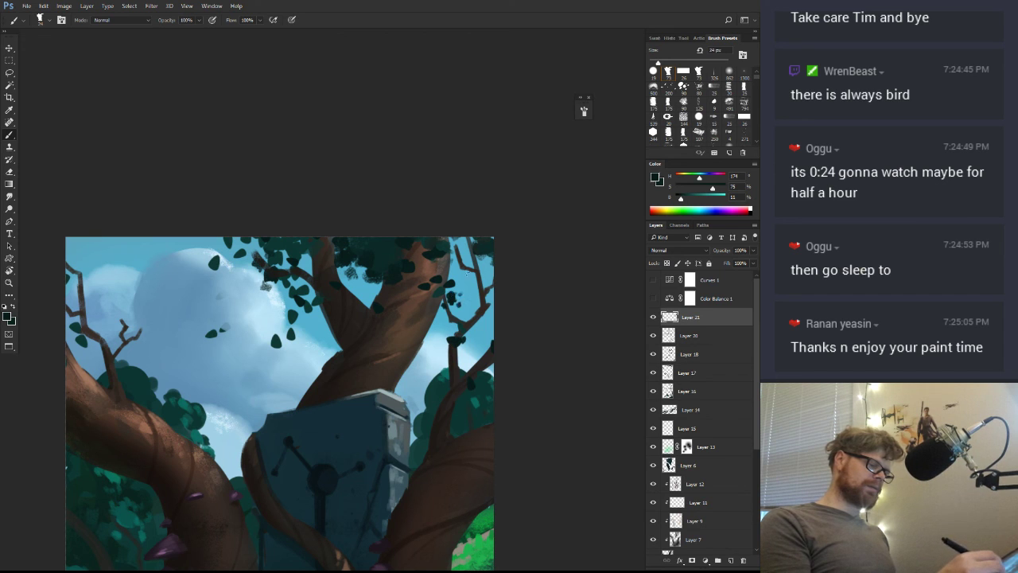
key(z)
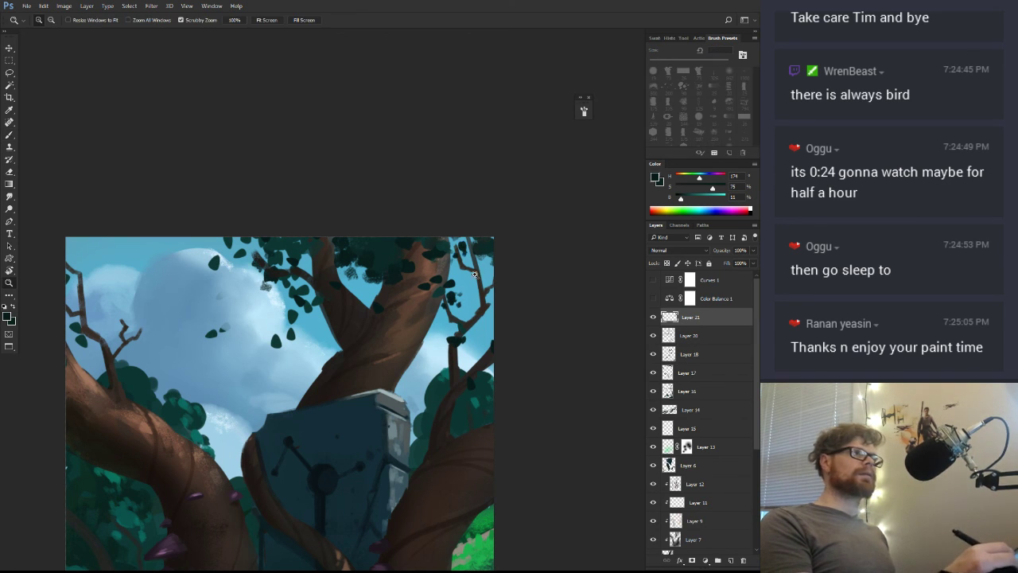
Dab small dark teal leaves onto the bare twigs above the left trunk and a few drifting leaves against the clouds
drag(465, 256, 410, 290)
drag(303, 295, 350, 295)
key(b)
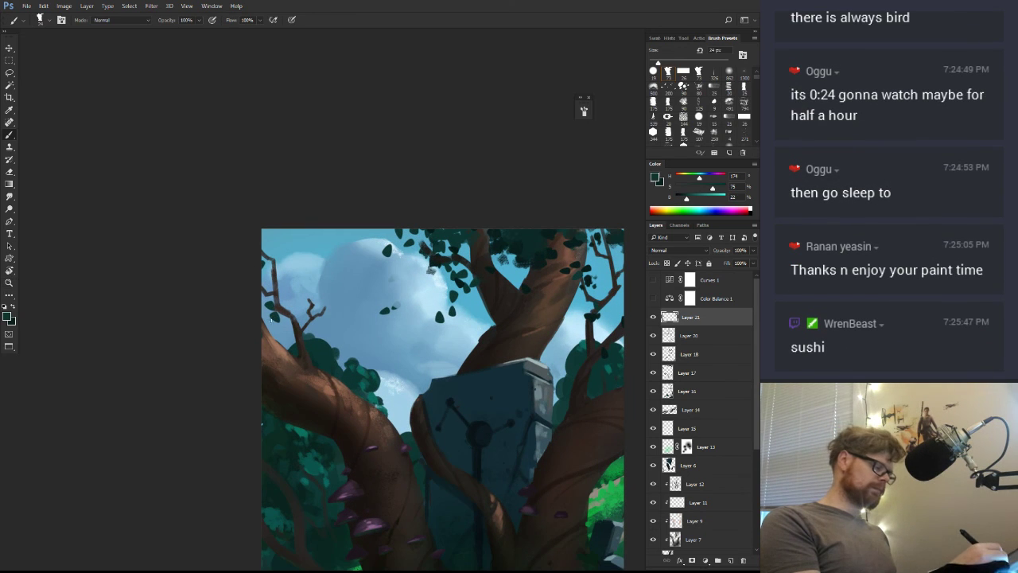
click(279, 316)
click(269, 306)
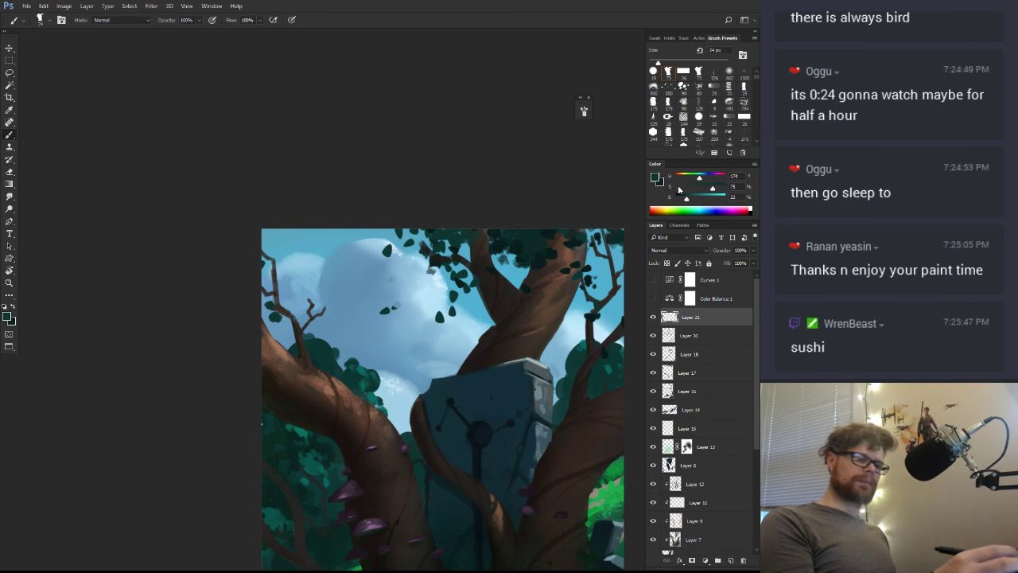
drag(687, 198, 683, 202)
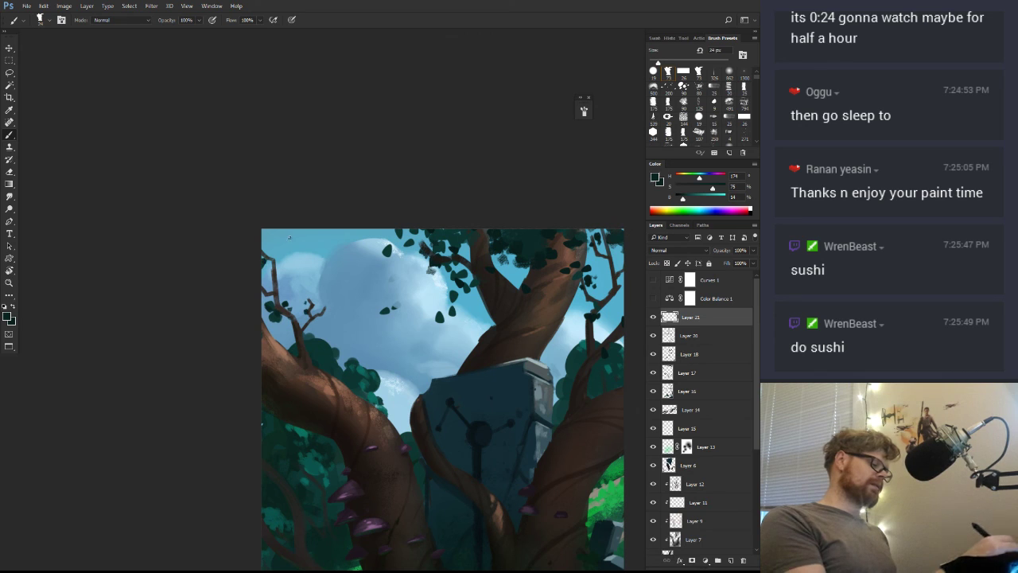
alt+click(405, 256)
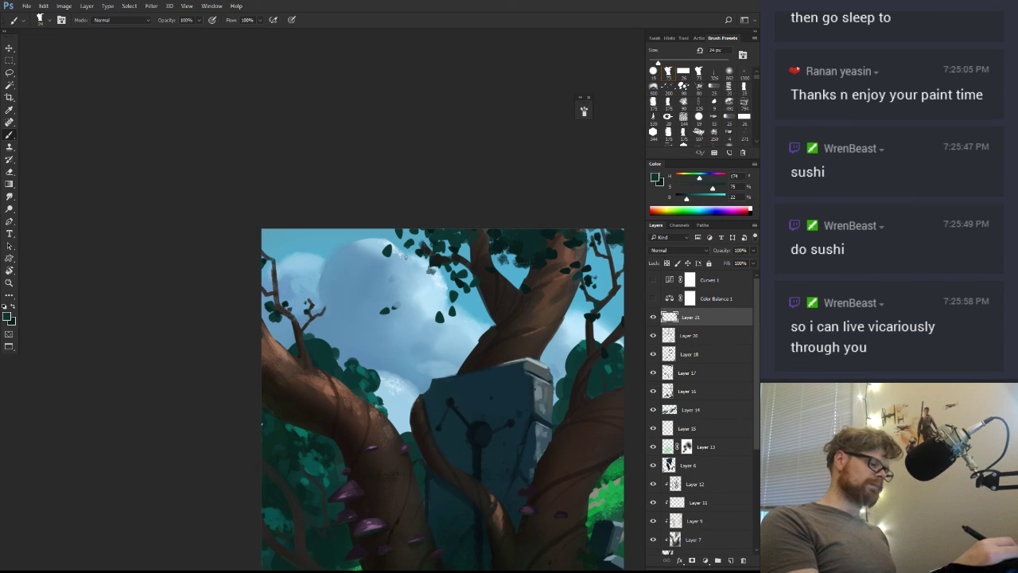
click(394, 305)
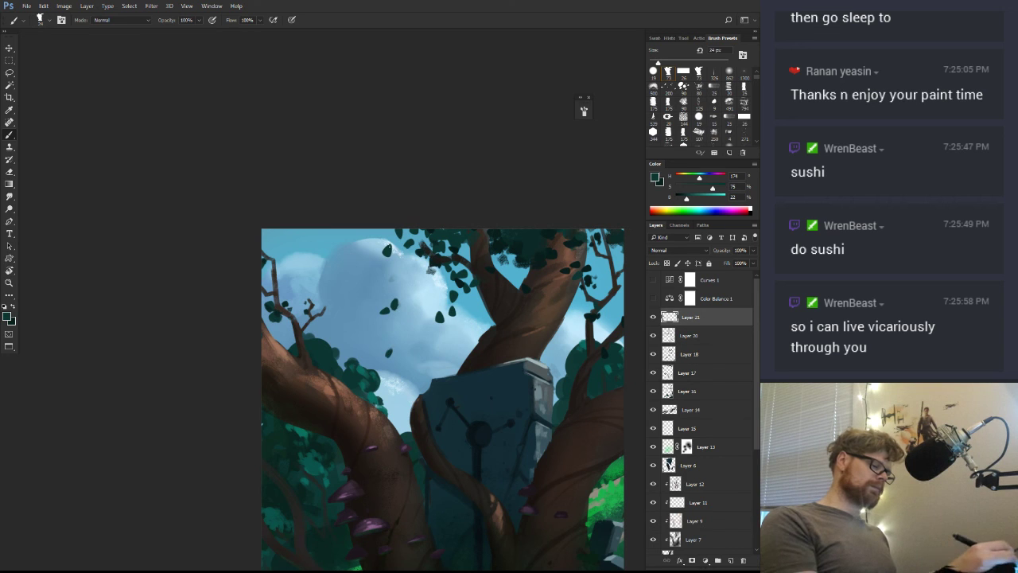
Examine the whole composition from a distance and the trunks around the stone slab up close
key(z)
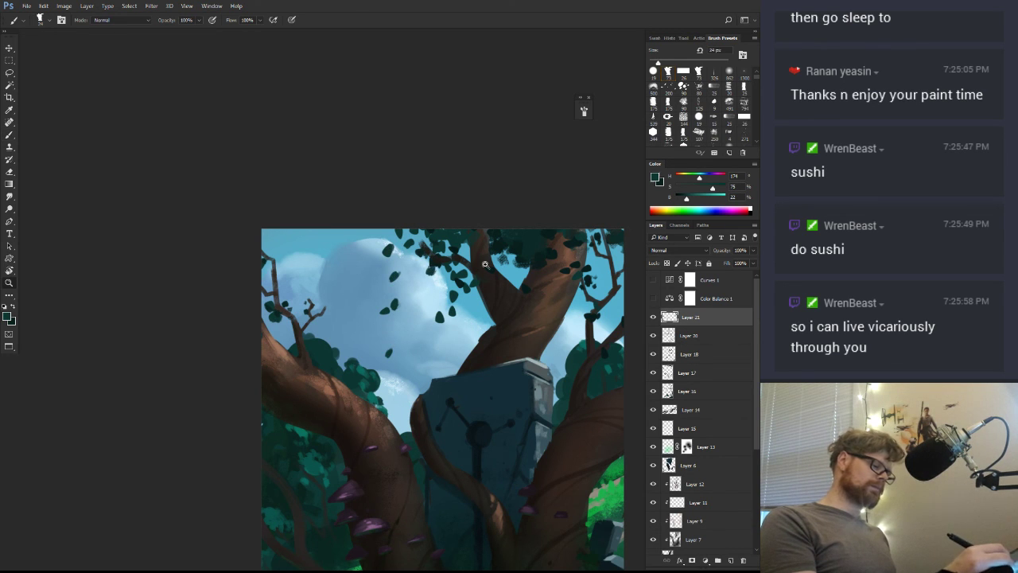
drag(521, 324, 444, 423)
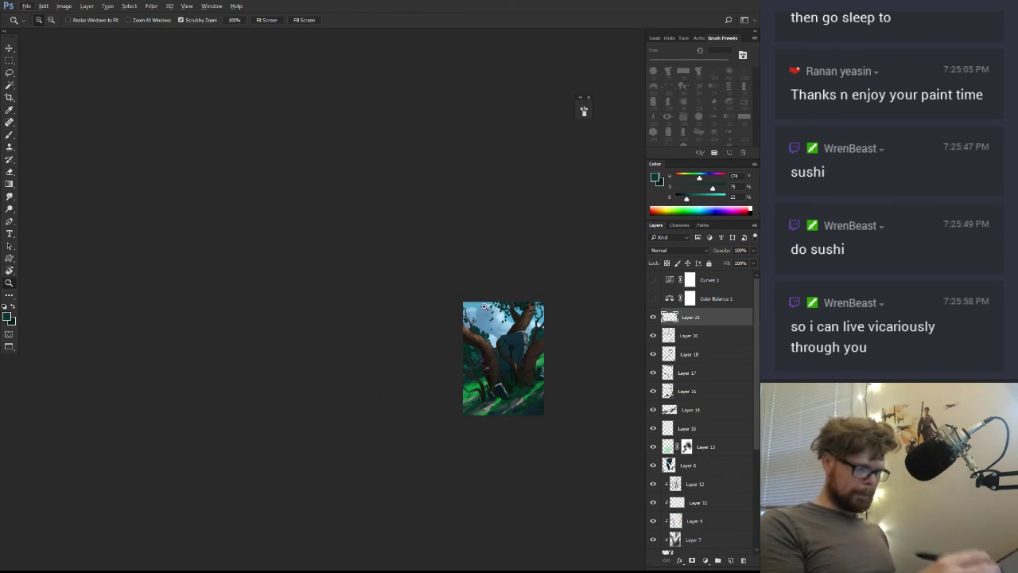
drag(484, 306, 535, 330)
key(b)
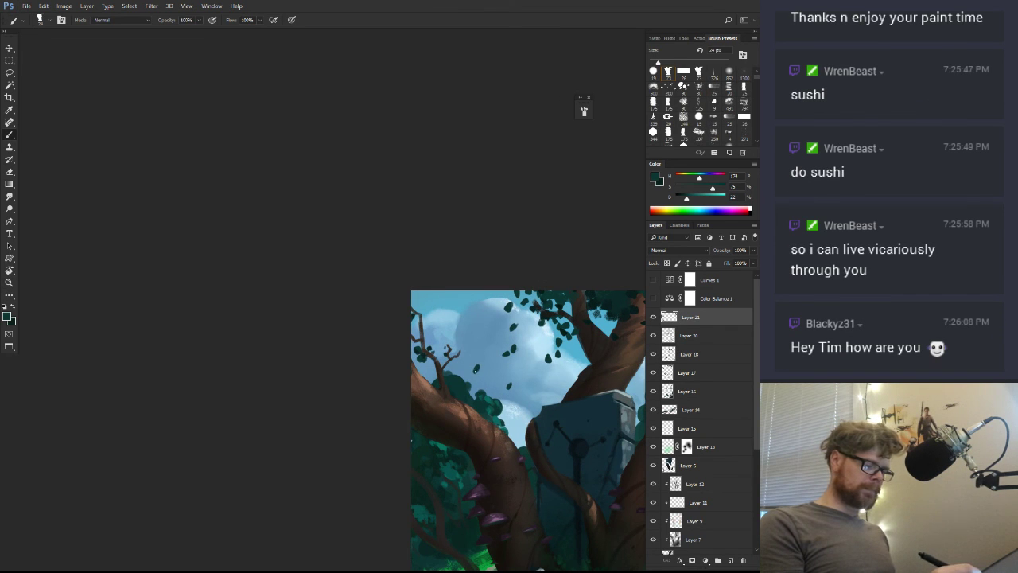
mouse_move(516, 374)
mouse_down()
mouse_move(460, 312)
mouse_move(356, 294)
mouse_up()
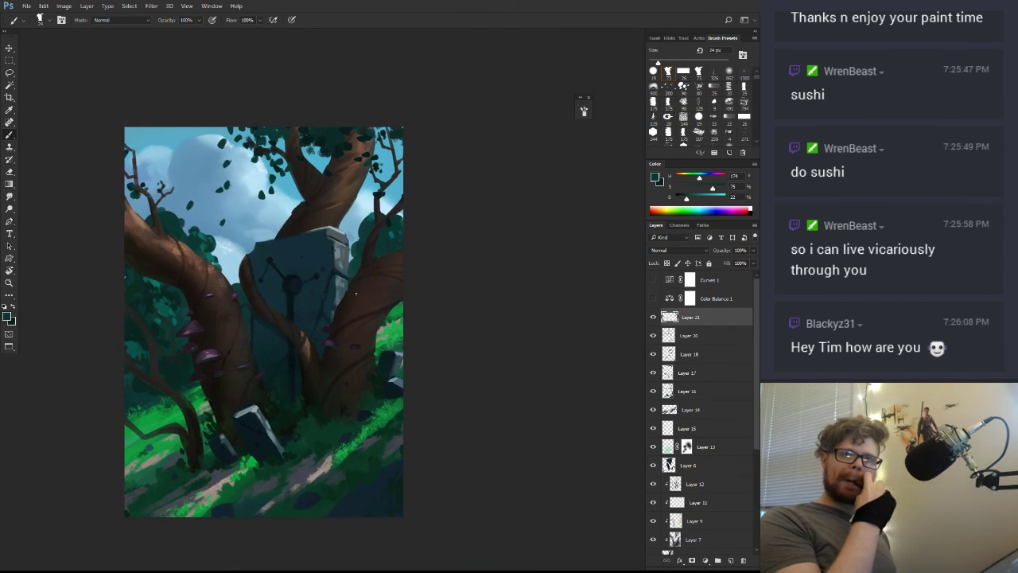
key(z)
mouse_move(372, 367)
mouse_down()
mouse_move(358, 389)
mouse_move(427, 353)
mouse_move(467, 358)
mouse_move(479, 304)
mouse_up()
drag(459, 358, 522, 364)
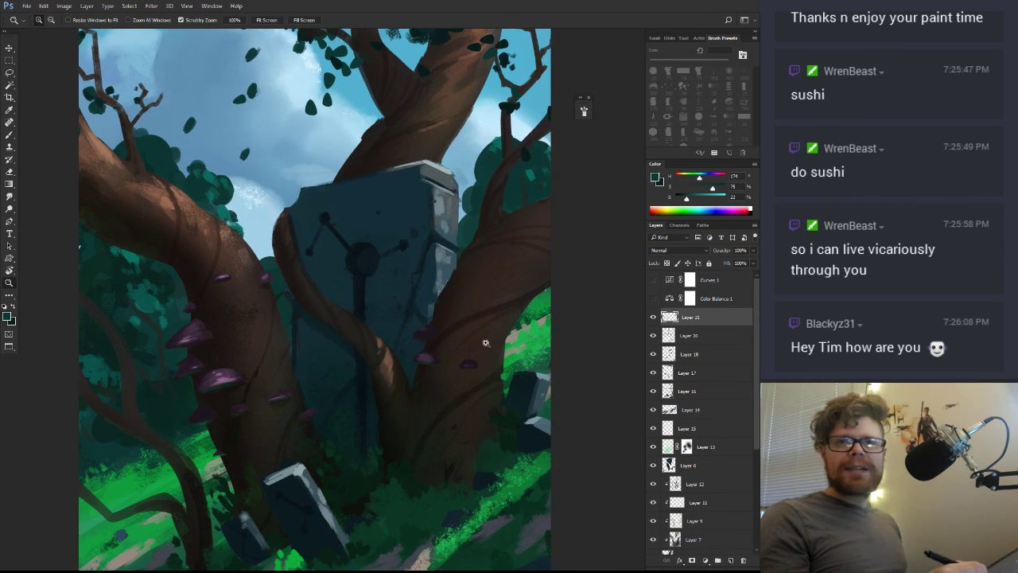
Paint thin dark bark creases on the right trunk with browns sampled from it, using a small brush and a darkened shade
key(b)
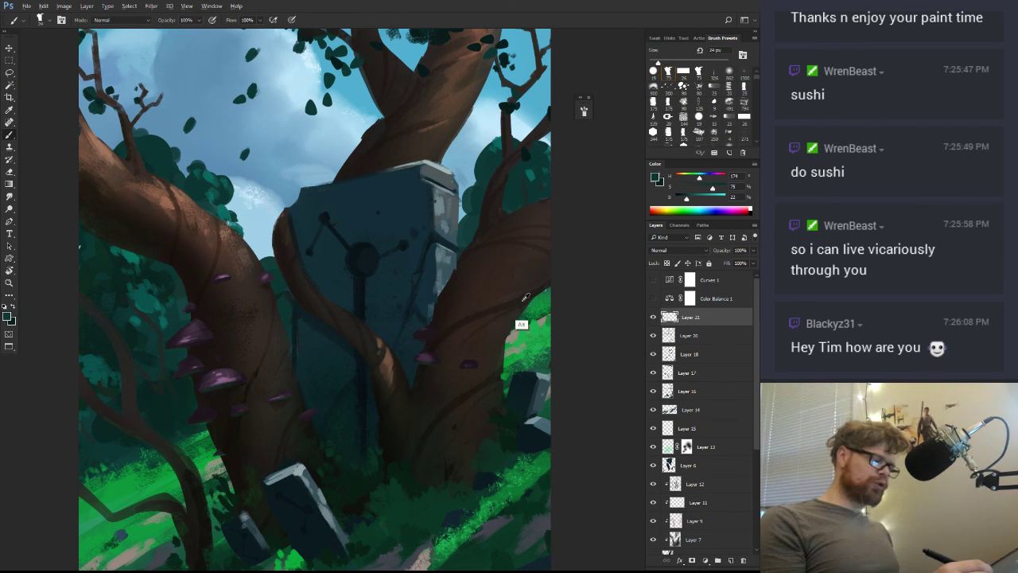
alt+click(521, 325)
key(r)
drag(469, 356, 475, 270)
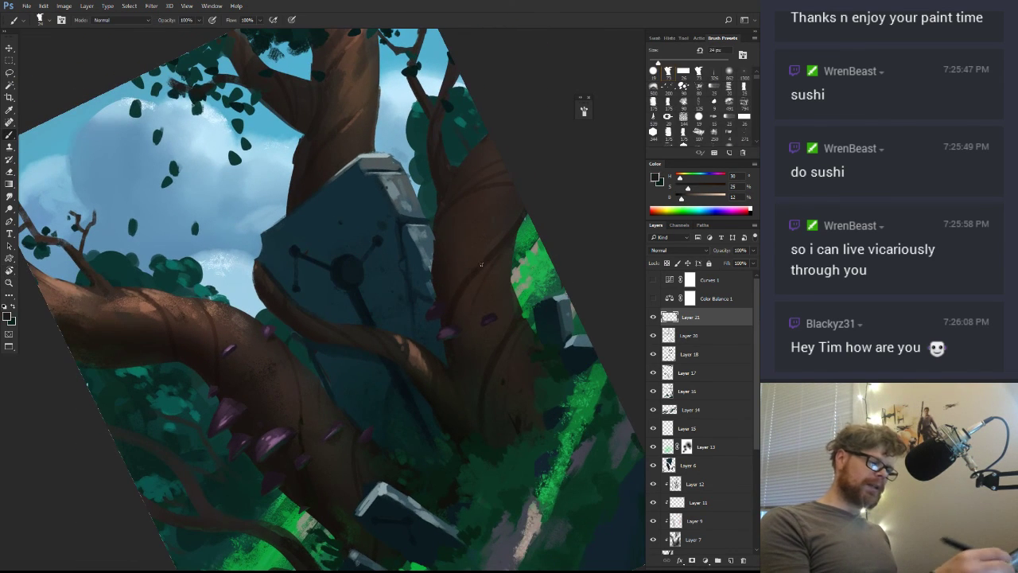
alt+click(499, 251)
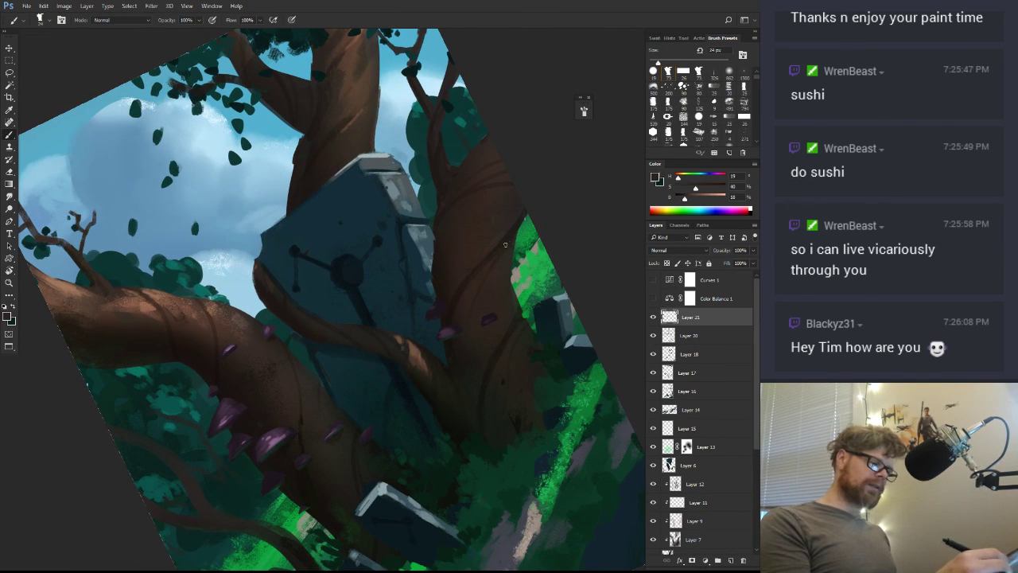
alt+click(505, 239)
alt+click(478, 275)
alt+click(458, 292)
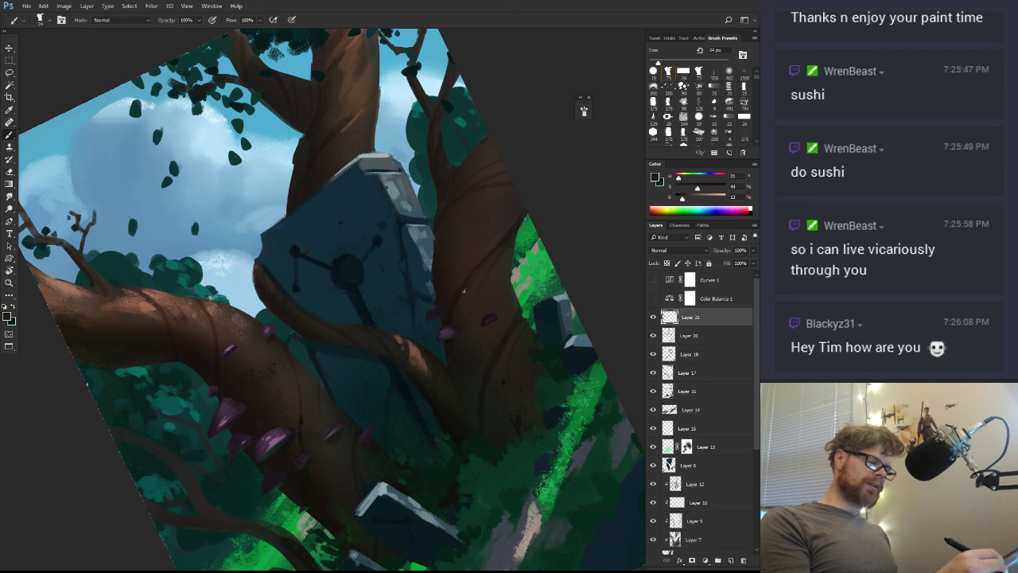
mouse_move(474, 301)
mouse_down()
mouse_move(459, 300)
mouse_move(466, 321)
mouse_move(470, 309)
mouse_up()
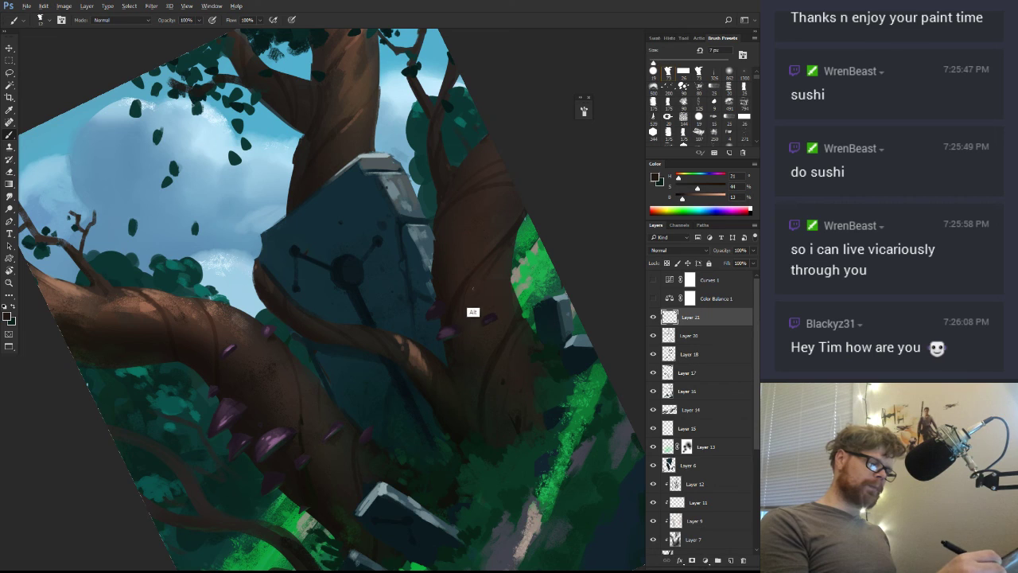
drag(683, 202, 680, 201)
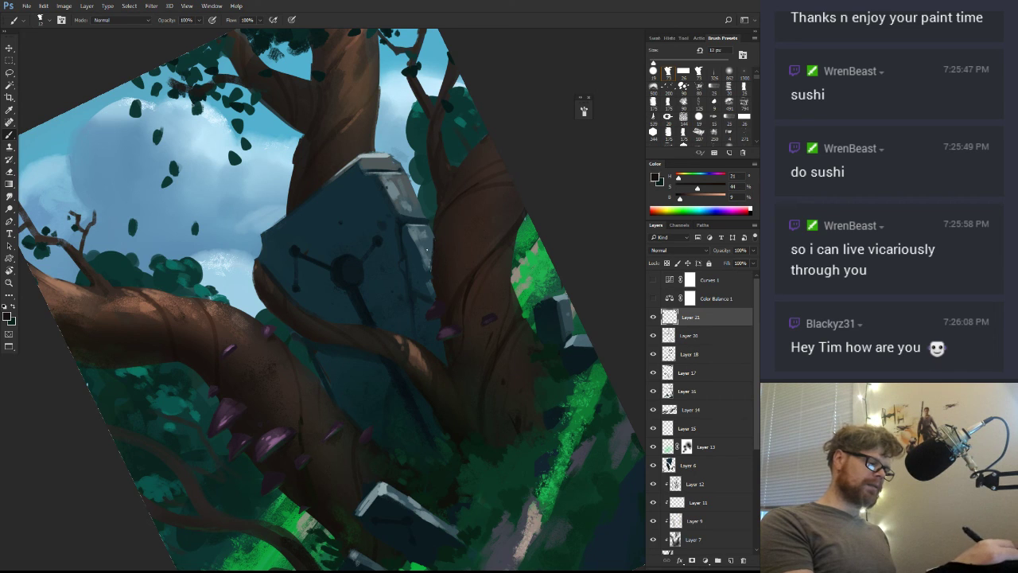
Clean up the edge between the stone slab and the right trunk with sampled slab blue and dark trunk brown
alt+click(414, 266)
drag(424, 261, 432, 260)
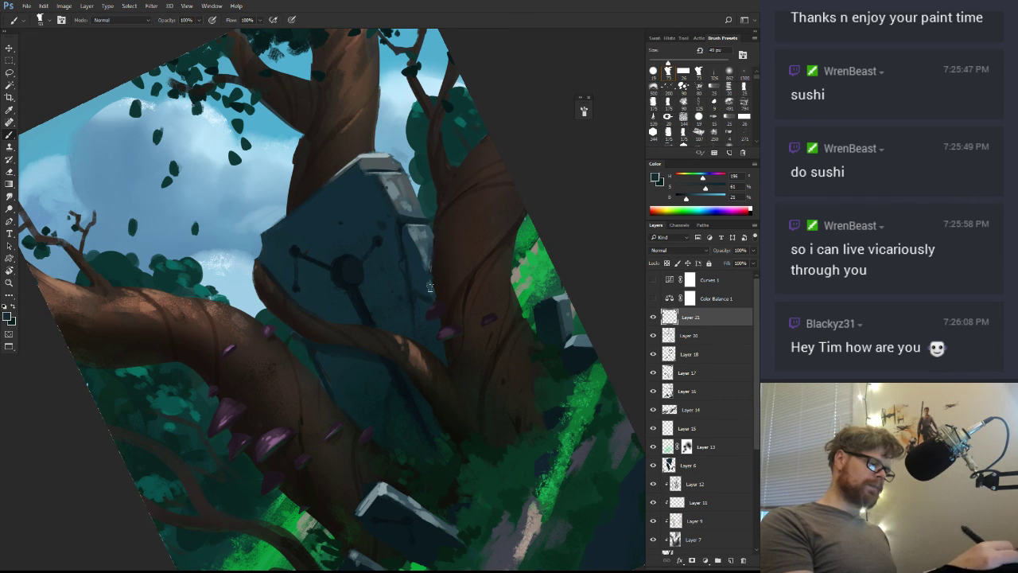
alt+click(440, 231)
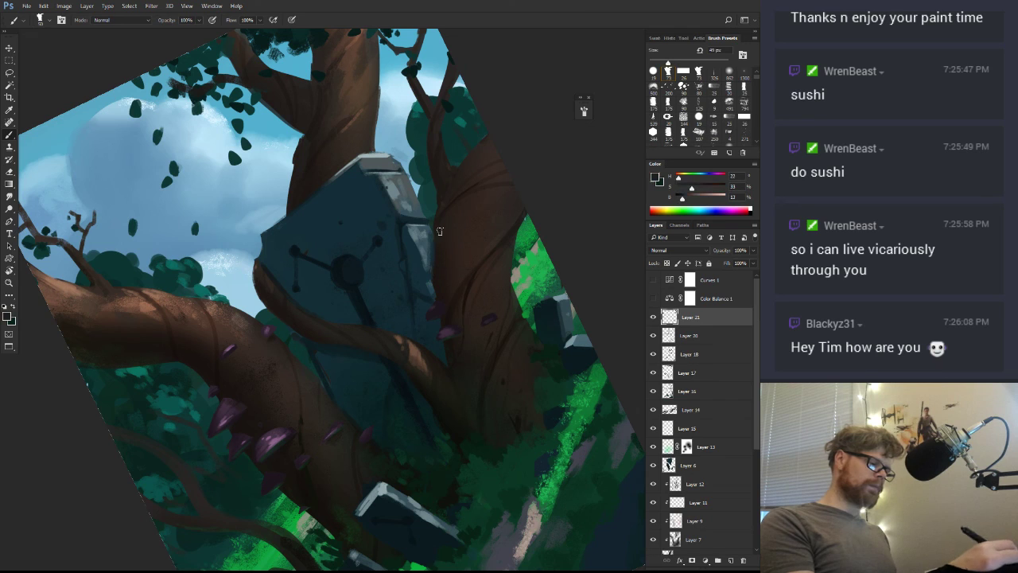
drag(440, 229, 434, 234)
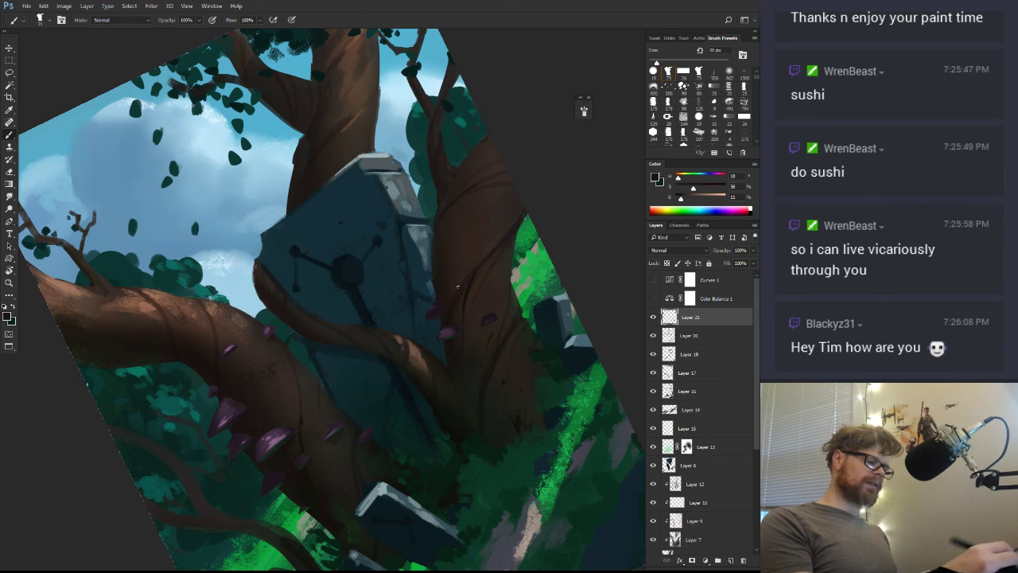
Deepen the winding bark grooves across the right trunk with sampled dark browns
alt+click(468, 289)
drag(468, 288, 461, 323)
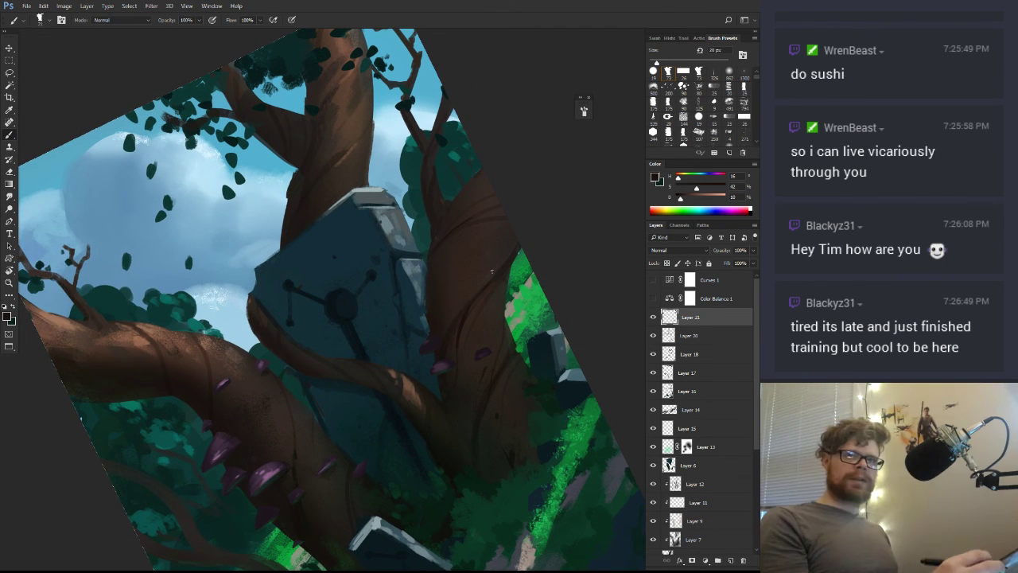
alt+click(467, 310)
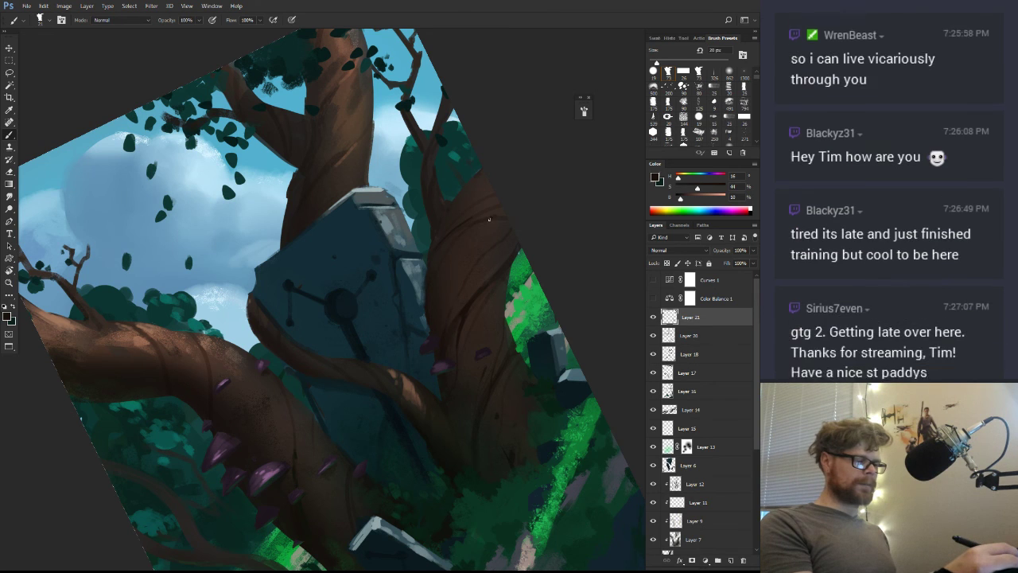
alt+click(451, 280)
drag(456, 257, 452, 295)
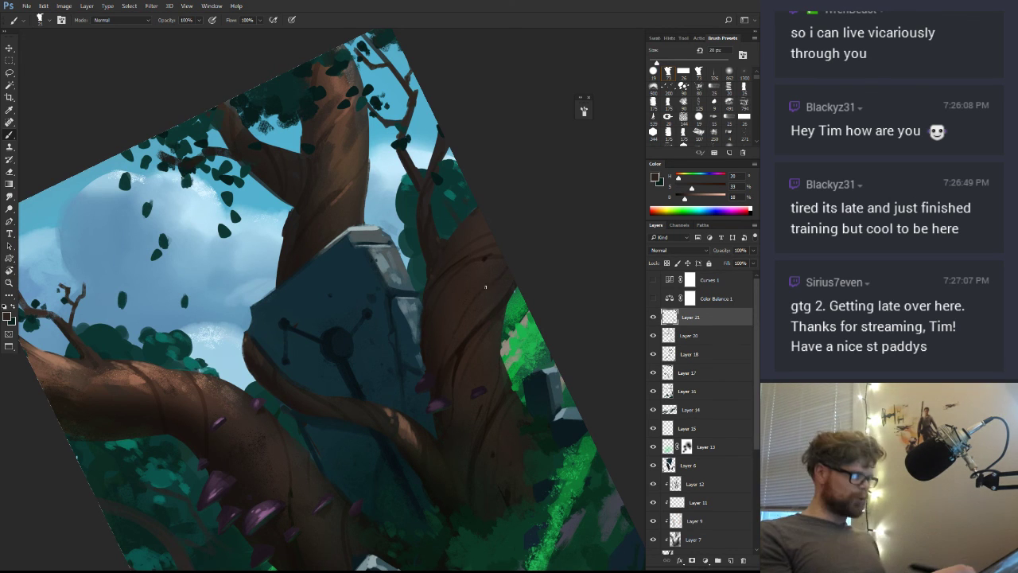
key(r)
mouse_move(435, 340)
mouse_down()
mouse_move(500, 206)
mouse_move(444, 227)
mouse_up()
alt+click(442, 228)
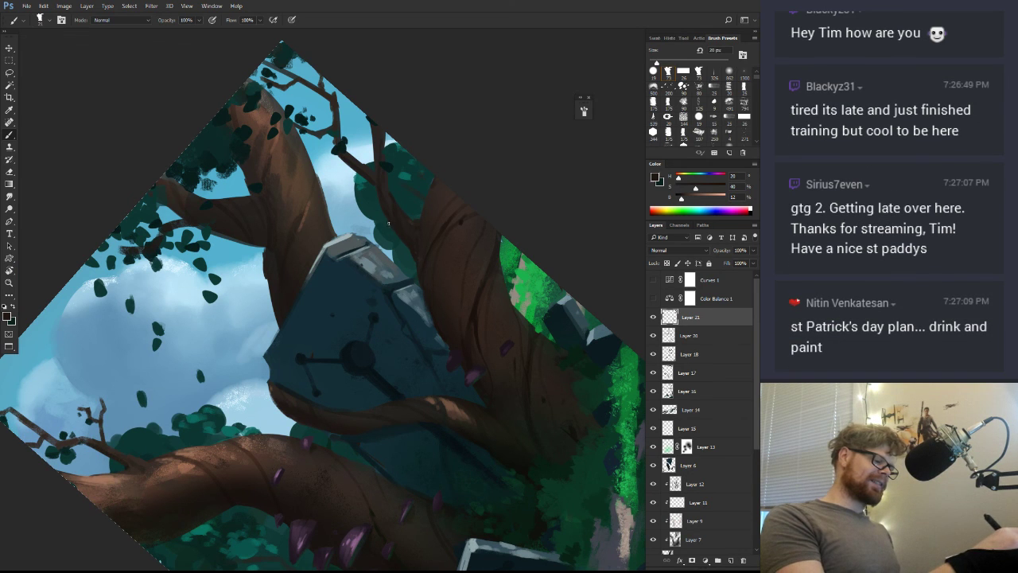
Paint dark bark grooves across the shadowed side of the left trunk with a sampled dark brown
key(r)
drag(485, 197, 495, 295)
key(z)
alt+click(510, 283)
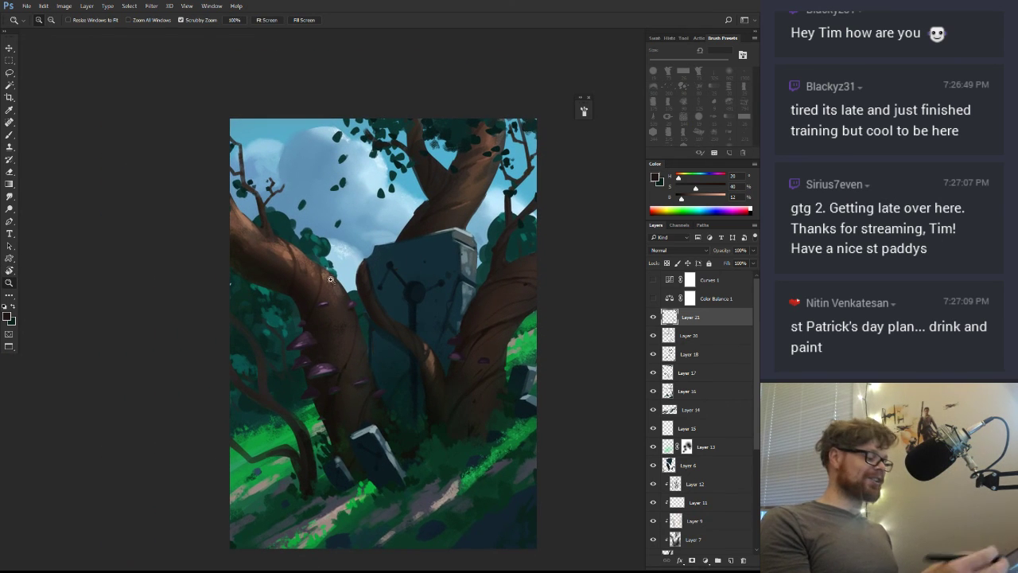
click(293, 276)
key(r)
mouse_move(318, 370)
mouse_down()
mouse_move(451, 297)
mouse_move(453, 287)
mouse_up()
key(b)
key(b)
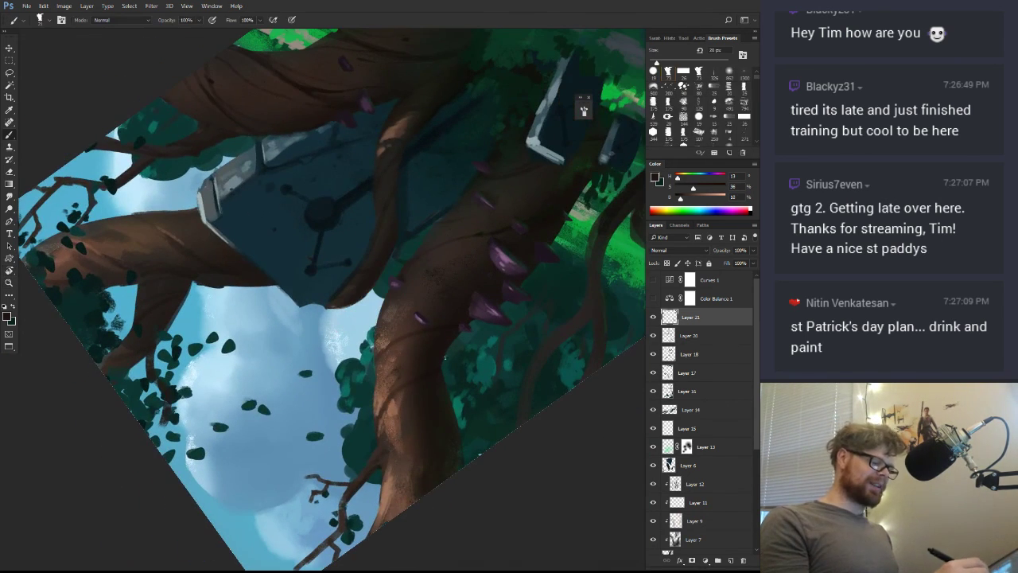
alt+click(450, 344)
alt+click(439, 379)
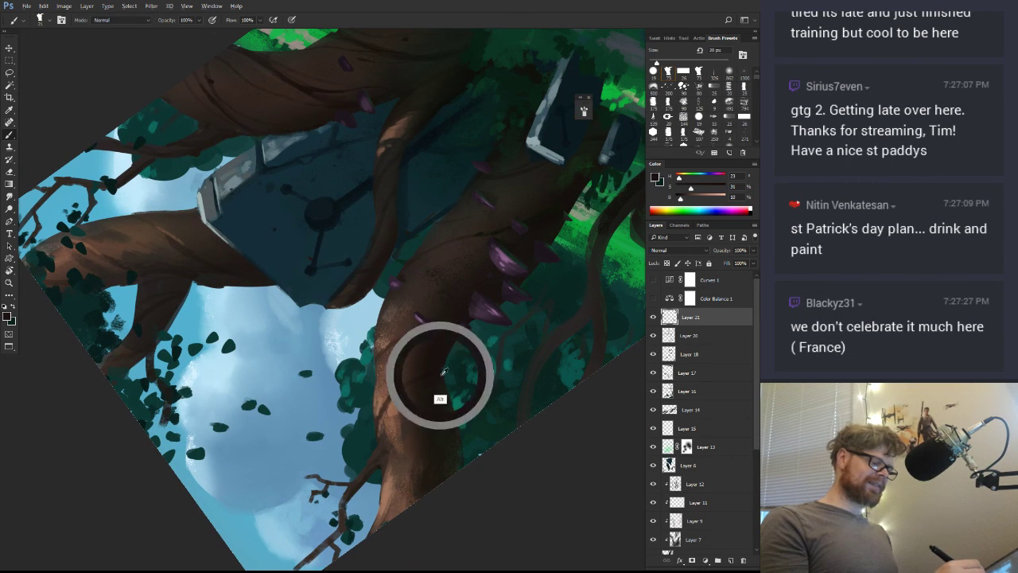
Touch up the sunlit edge of the left trunk with sampled light and mid browns
alt+click(381, 390)
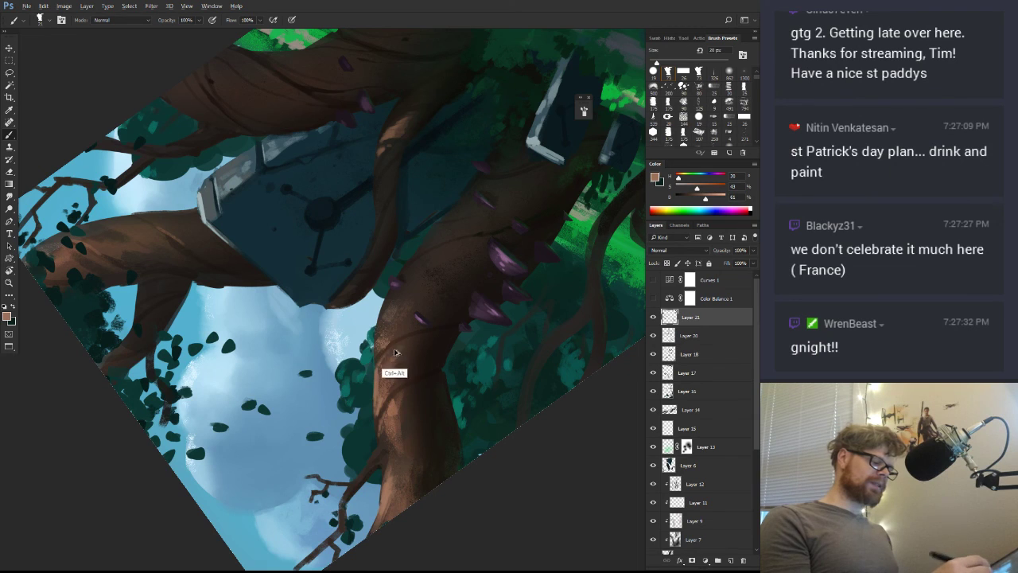
alt+click(377, 382)
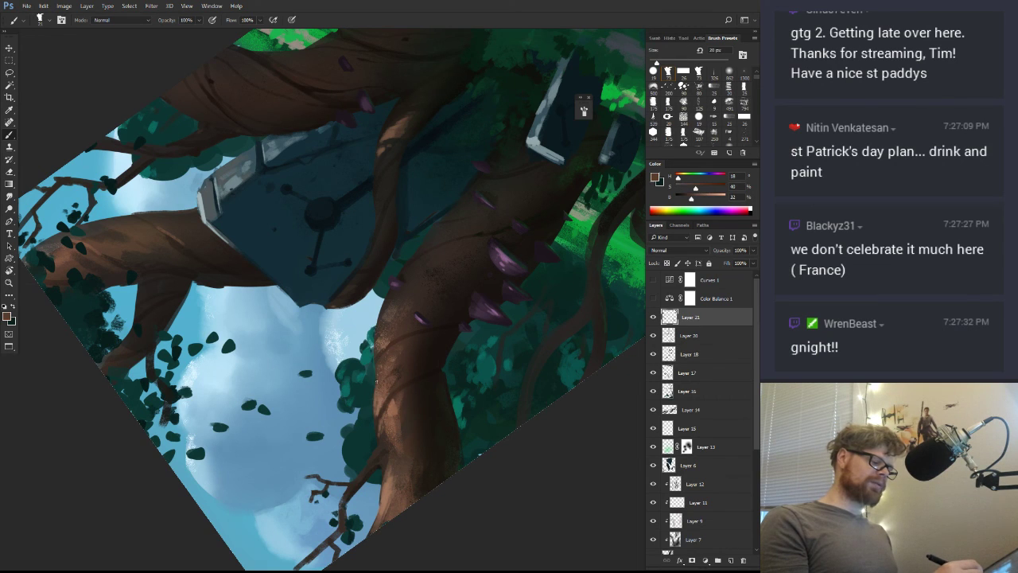
alt+click(381, 398)
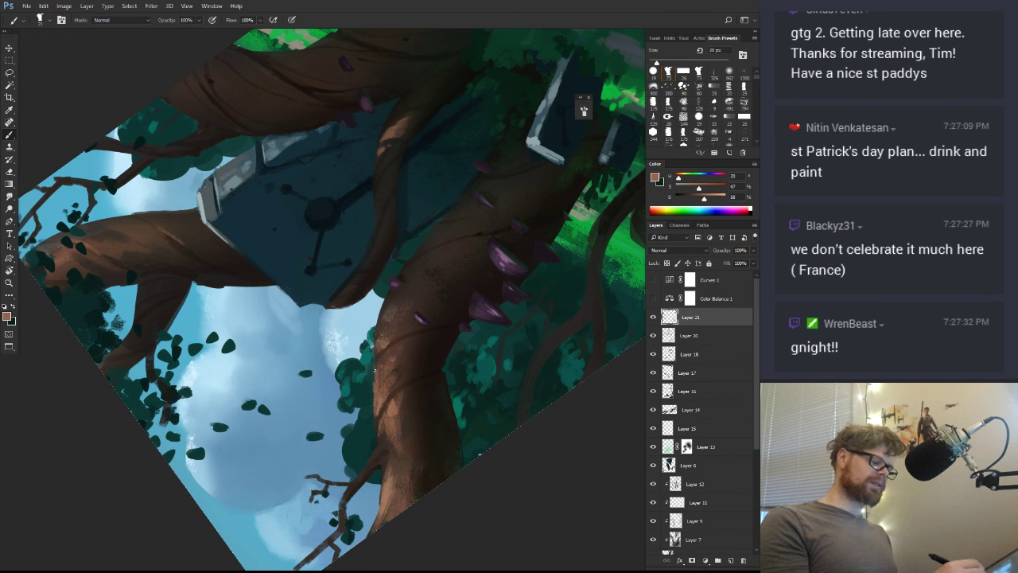
Examine the overall painting at different zoom levels and canvas rotations
key(r)
drag(500, 318, 288, 340)
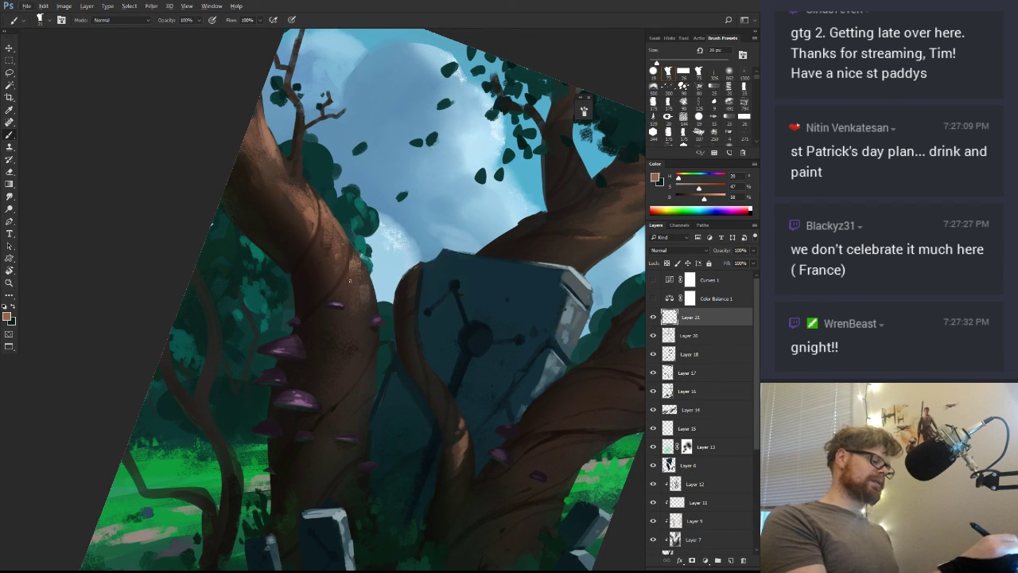
key(z)
alt+click(406, 322)
drag(406, 322, 401, 336)
key(r)
drag(562, 339, 558, 263)
key(z)
key(b)
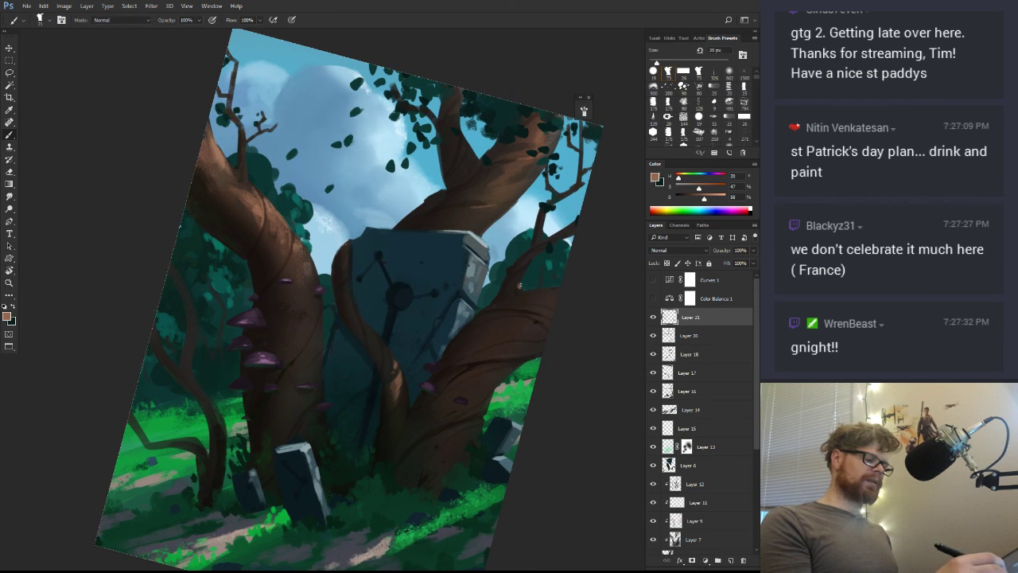
key(r)
mouse_move(526, 300)
mouse_down()
mouse_move(508, 215)
mouse_move(547, 310)
mouse_move(485, 407)
mouse_up()
key(r)
key(z)
key(r)
drag(590, 350, 595, 315)
key(z)
key(r)
mouse_move(483, 294)
mouse_down()
mouse_move(571, 297)
mouse_move(550, 400)
mouse_up()
Touch up the bark on the upper part of the left trunk with sampled dark and light browns
key(b)
alt+click(461, 318)
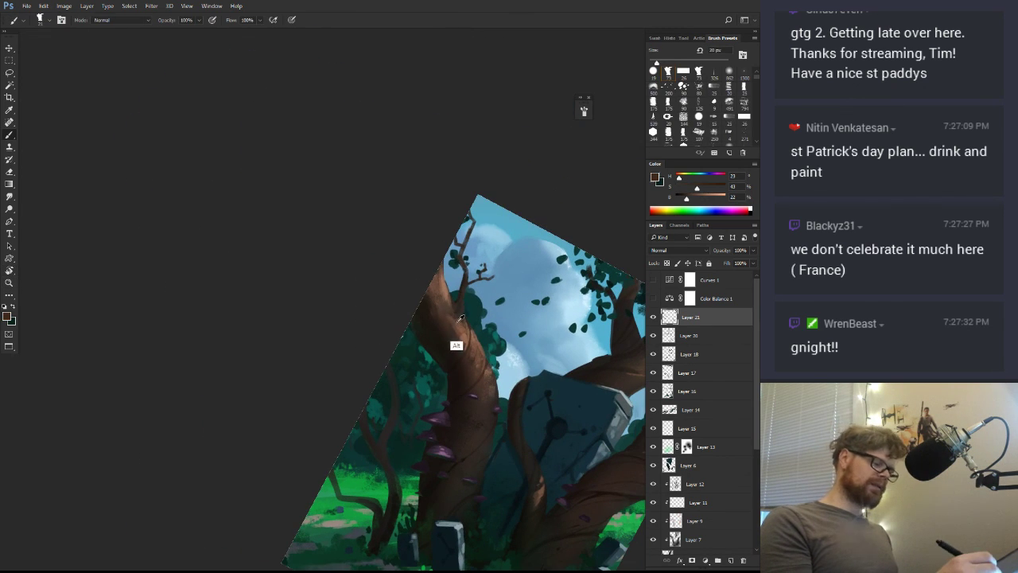
drag(463, 324, 460, 327)
mouse_move(459, 329)
mouse_down()
mouse_move(449, 305)
mouse_move(447, 316)
mouse_up()
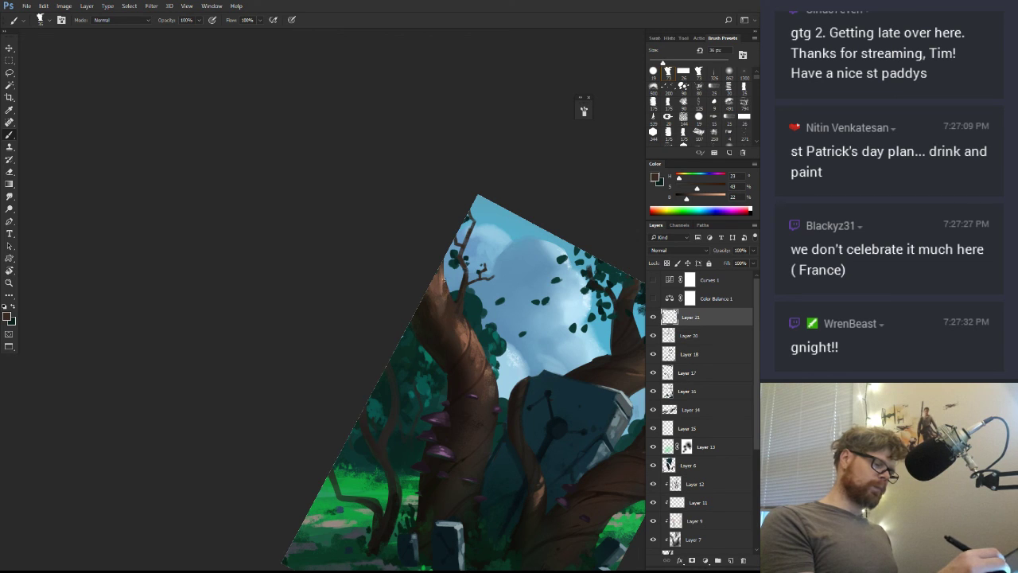
drag(443, 277, 435, 290)
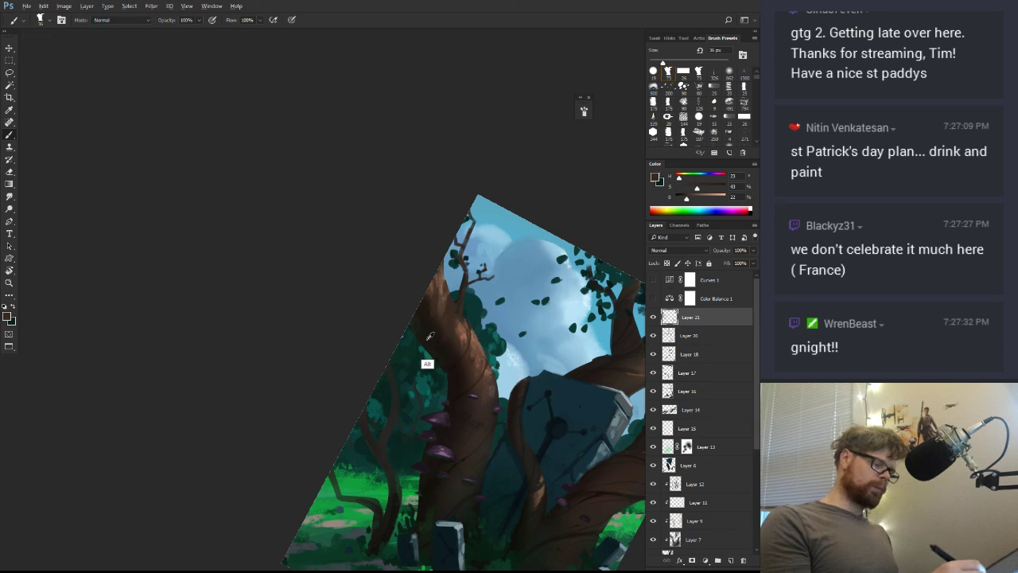
alt+click(469, 350)
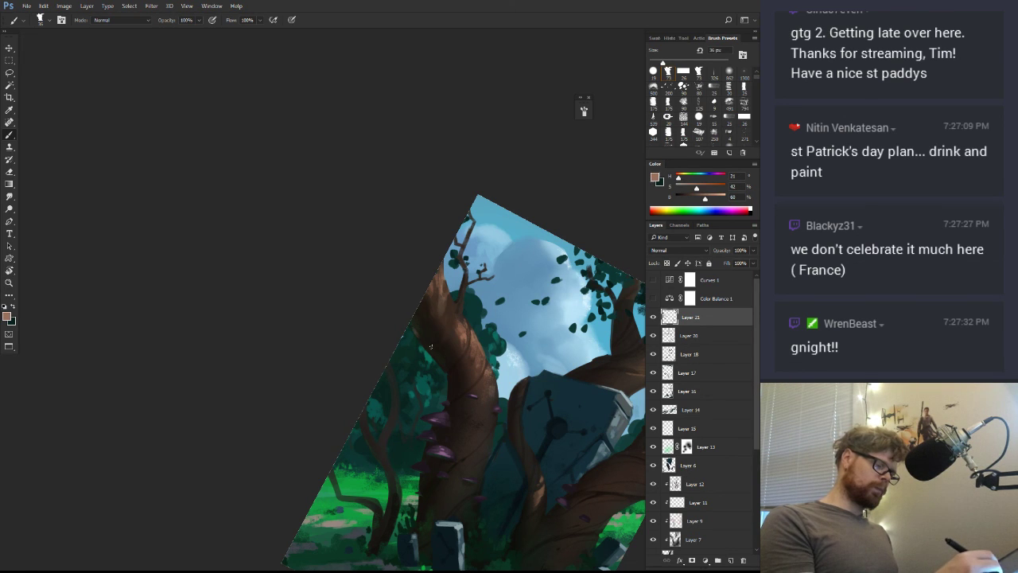
Paint a small dark branch growing out of the shaded side of the left trunk with sampled dark tones
alt+click(424, 334)
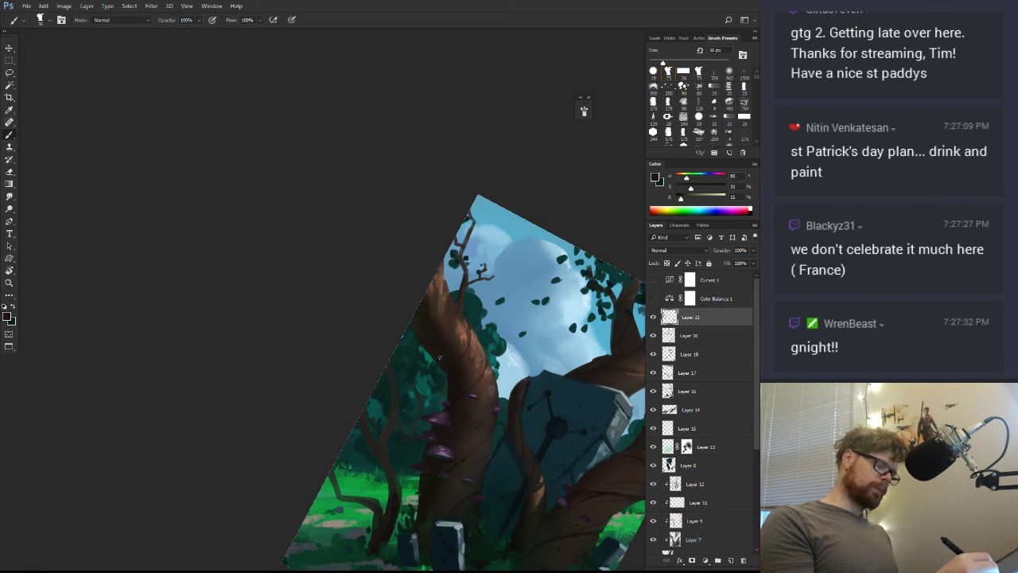
key(r)
drag(424, 334, 471, 270)
key(b)
alt+click(454, 284)
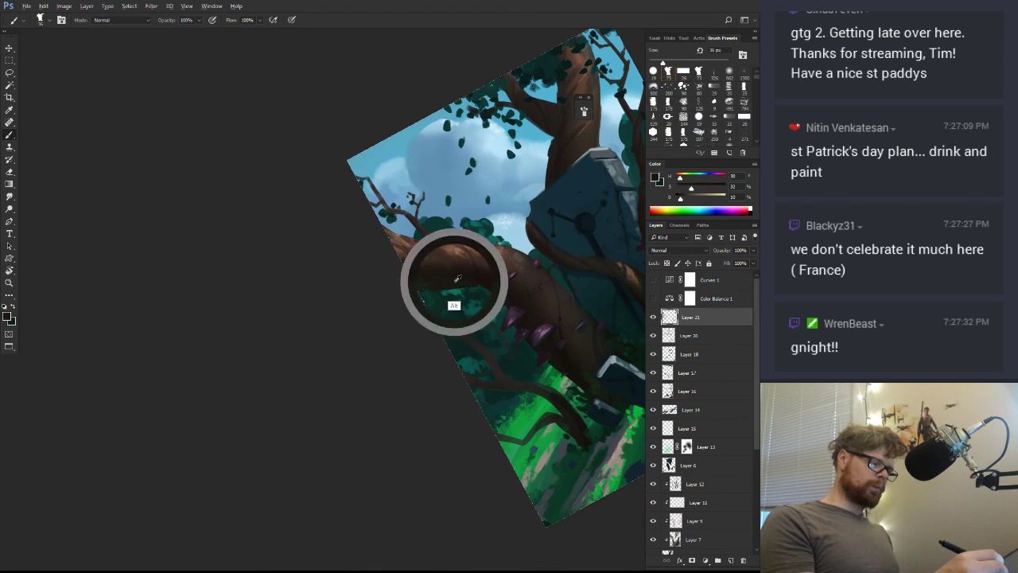
key(b)
drag(419, 406, 410, 437)
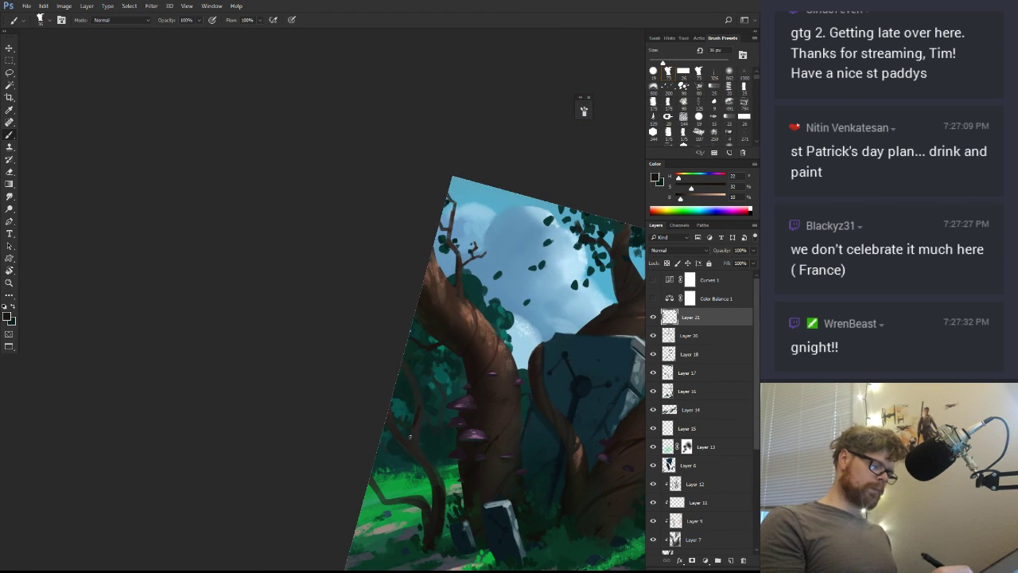
drag(502, 410, 449, 332)
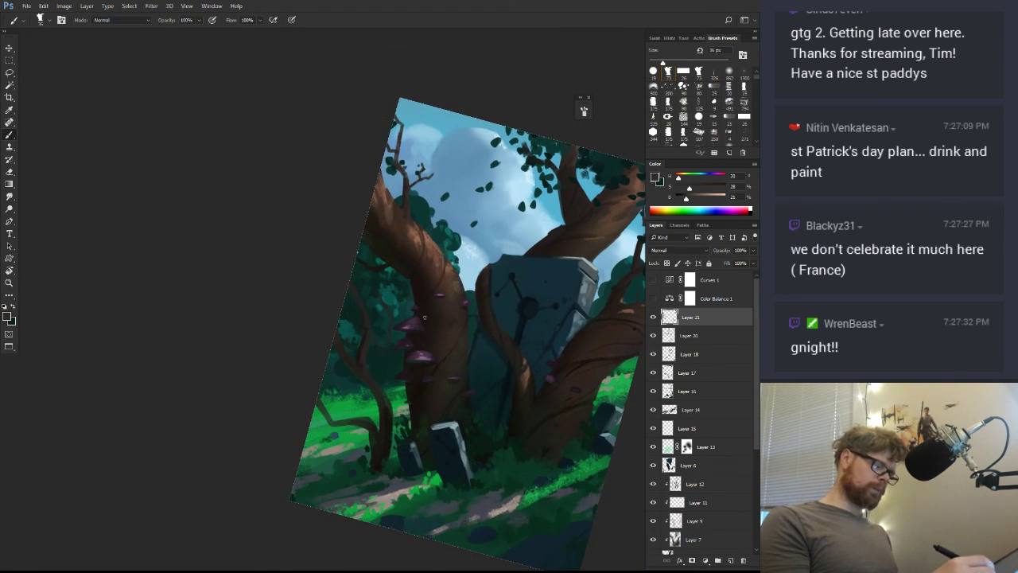
Paint lighter highlights along the thin background tree's trunk and branches with browns sampled from the left trunk
alt+click(446, 287)
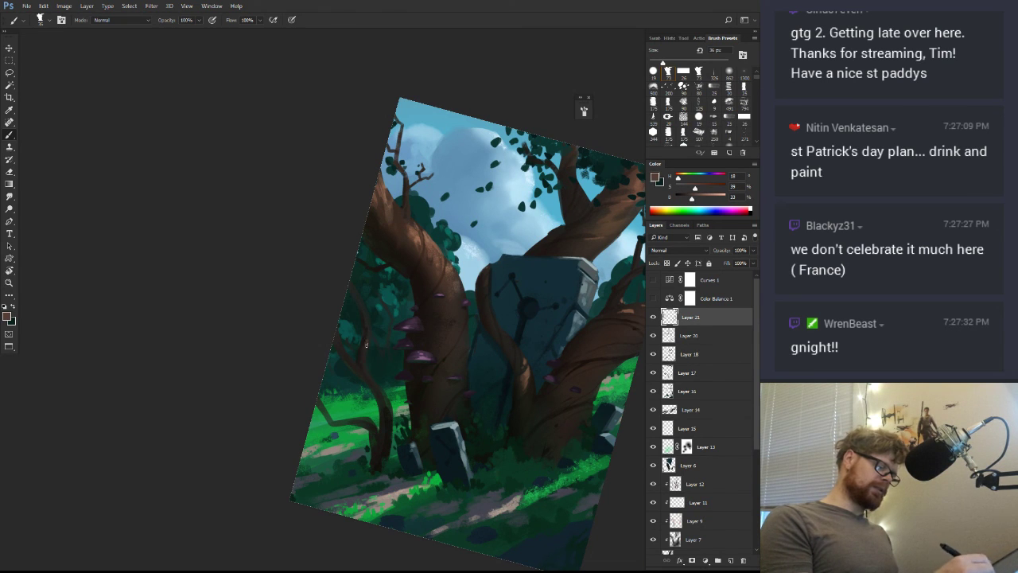
key(r)
drag(379, 389, 365, 262)
mouse_move(393, 309)
mouse_down()
mouse_move(438, 368)
mouse_move(436, 338)
mouse_move(441, 360)
mouse_move(457, 302)
mouse_move(448, 357)
mouse_up()
key(z)
key(r)
key(b)
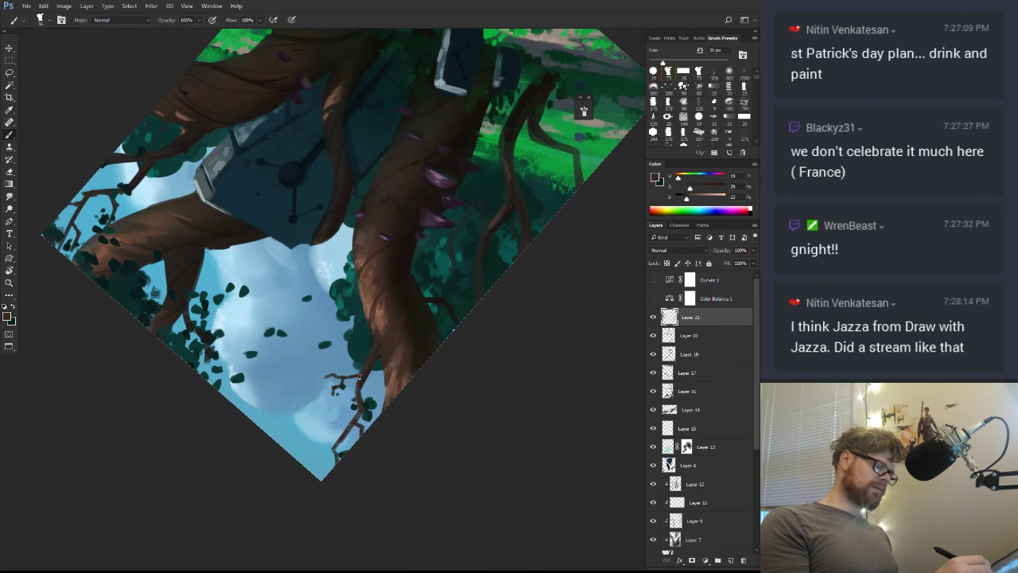
key(r)
mouse_move(400, 316)
mouse_down()
mouse_move(416, 443)
mouse_move(386, 365)
mouse_move(453, 370)
mouse_up()
key(r)
alt+click(420, 304)
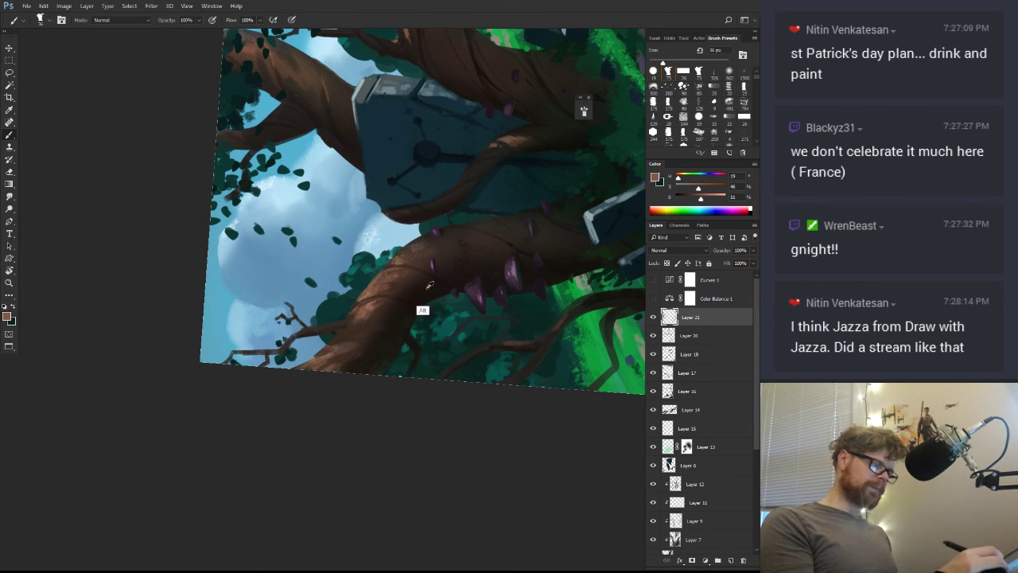
alt+click(481, 348)
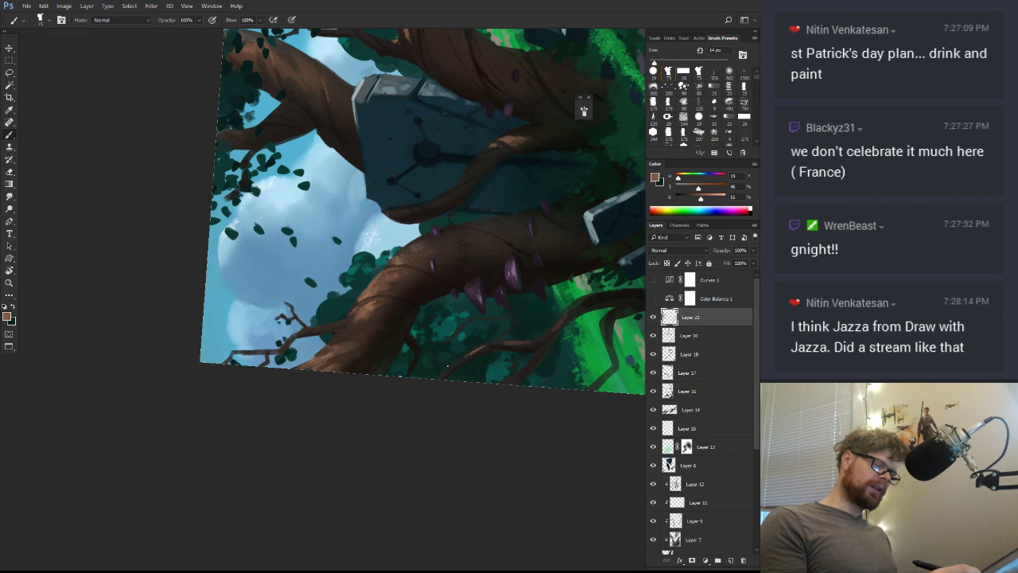
Add a crooked dark twig to the low branch of the thin left tree with sampled dark tones
key(r)
drag(526, 367, 374, 294)
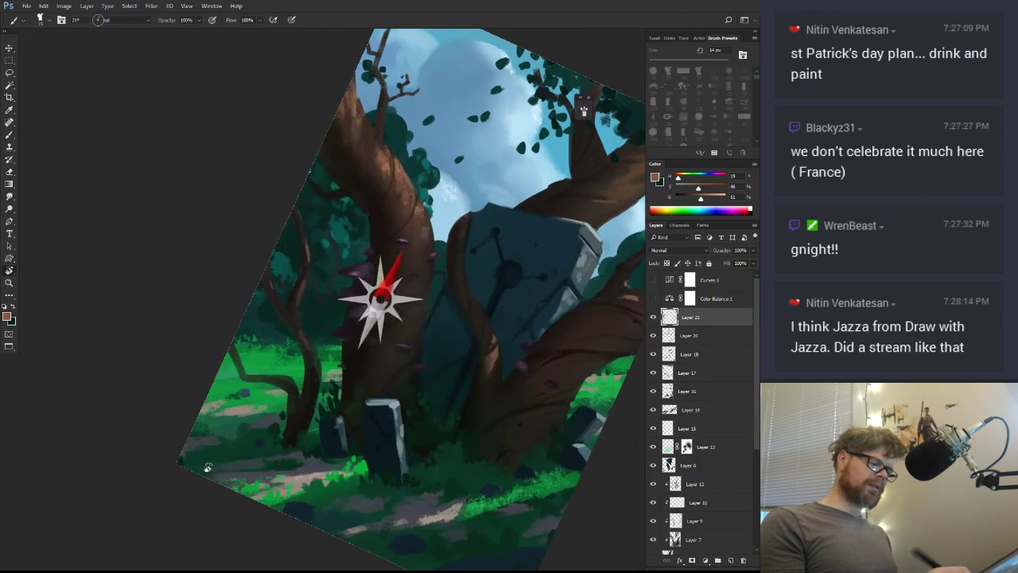
mouse_move(313, 347)
mouse_down()
mouse_move(322, 347)
mouse_move(308, 366)
mouse_up()
alt+click(387, 347)
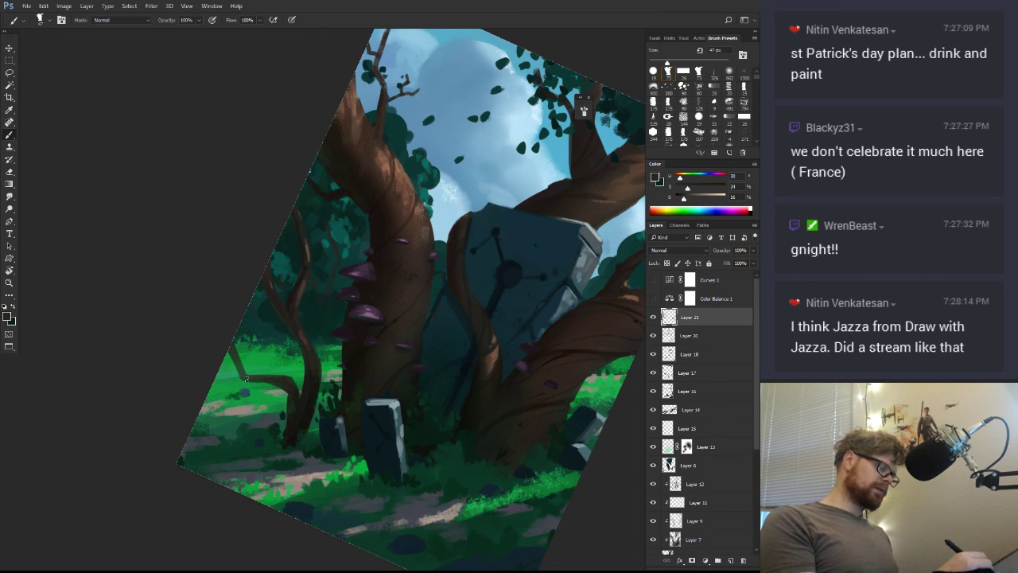
alt+click(268, 393)
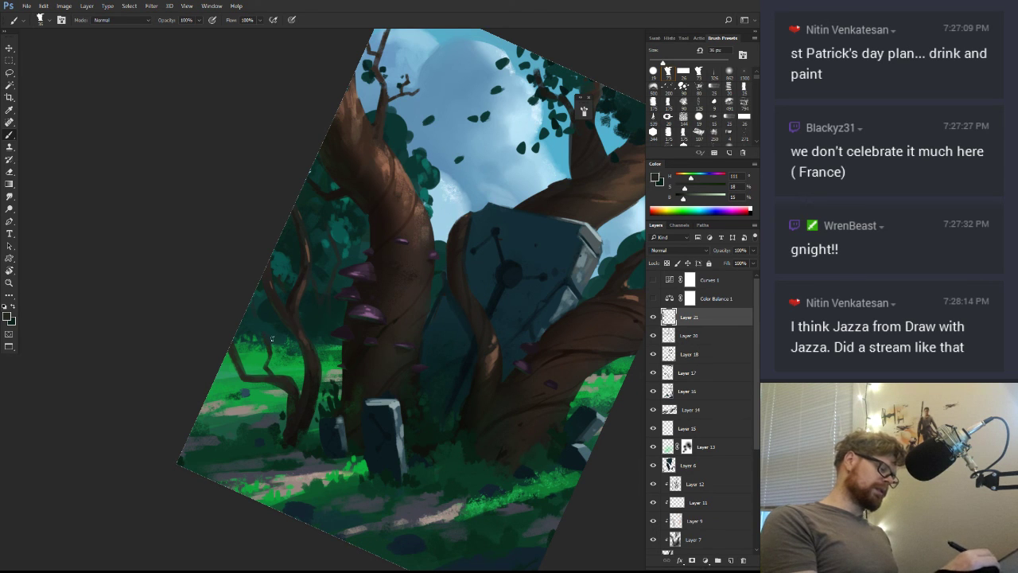
key(r)
mouse_move(271, 339)
mouse_down()
mouse_move(398, 414)
mouse_move(505, 364)
mouse_up()
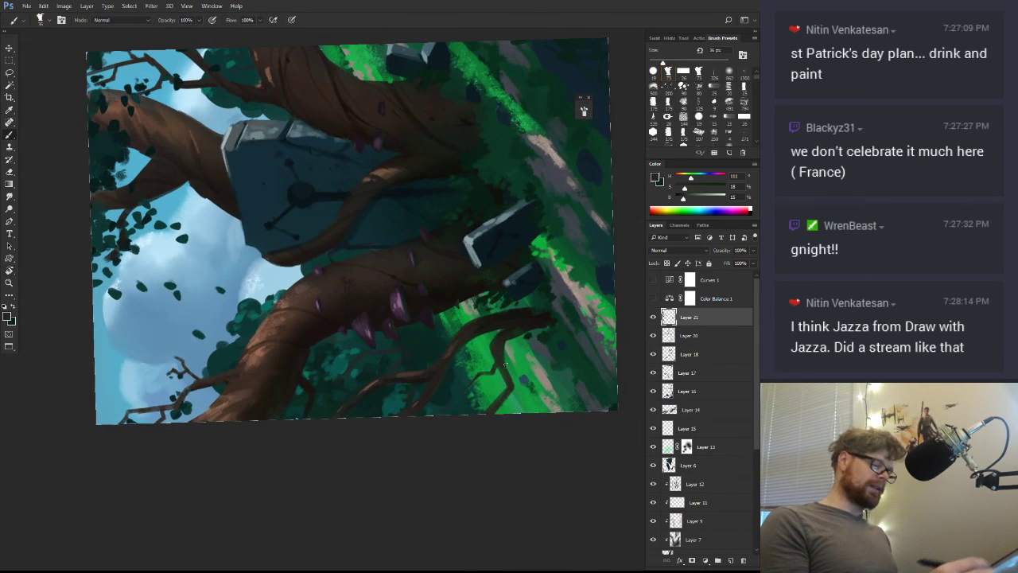
key(alt)
key(alt)
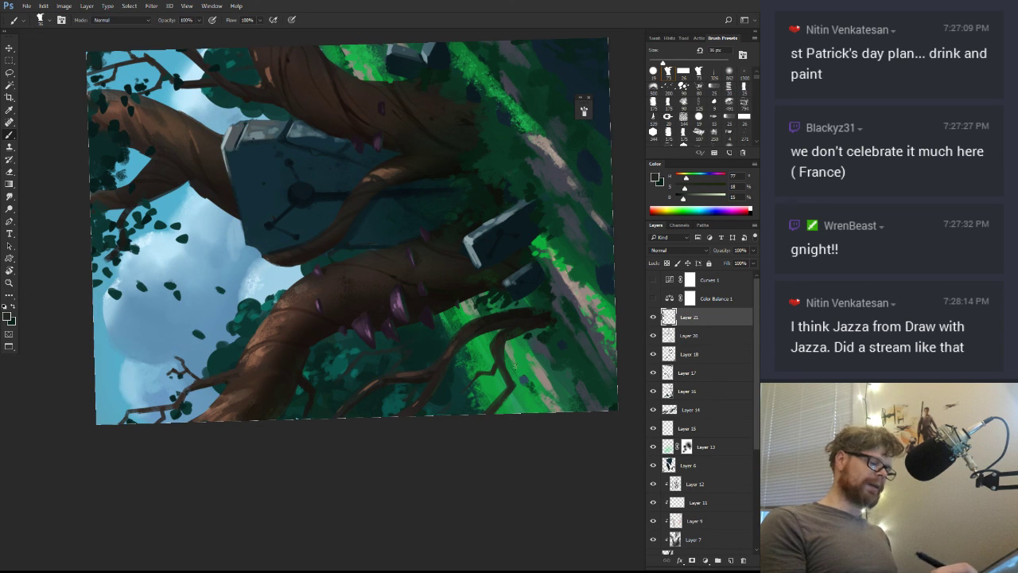
Examine the whole painting at thumbnail size to judge the overall composition
key(r)
drag(506, 347, 389, 489)
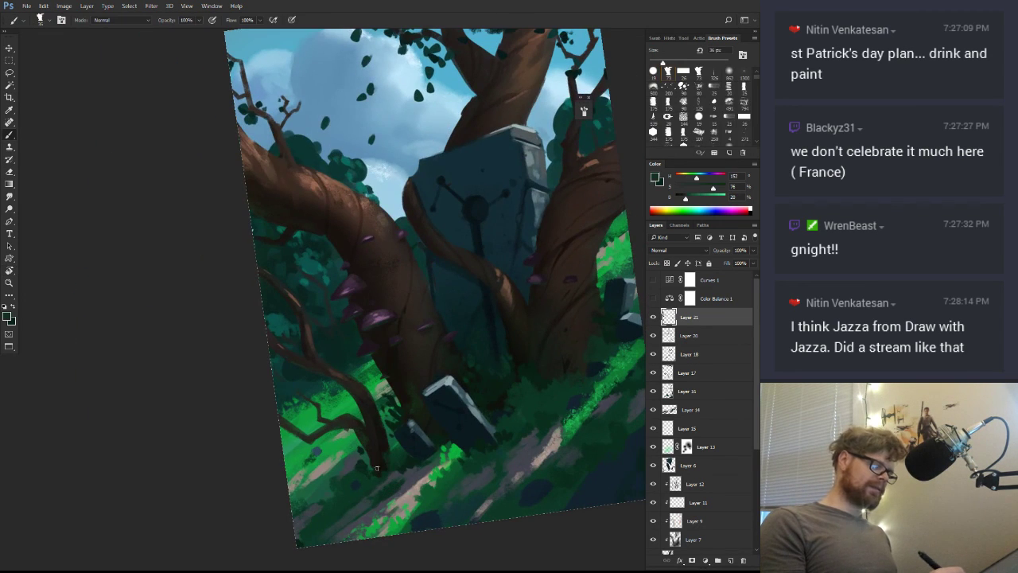
key(z)
alt+click(447, 413)
key(r)
drag(587, 419, 490, 422)
key(Escape)
key(z)
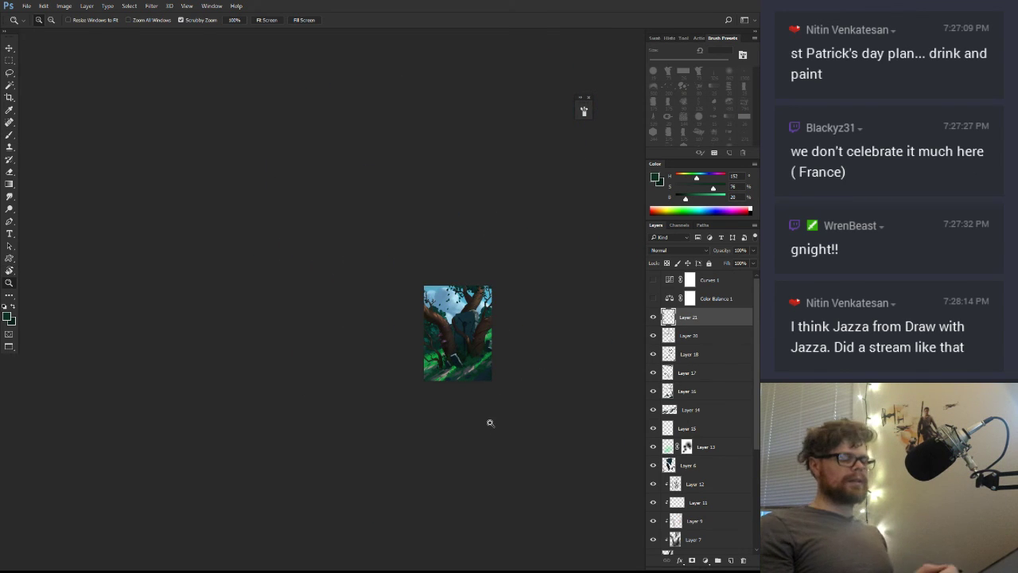
Add a new layer above the bark details and choose a saturated bright pink for the flowers
key(ctrl+shift+alt+n)
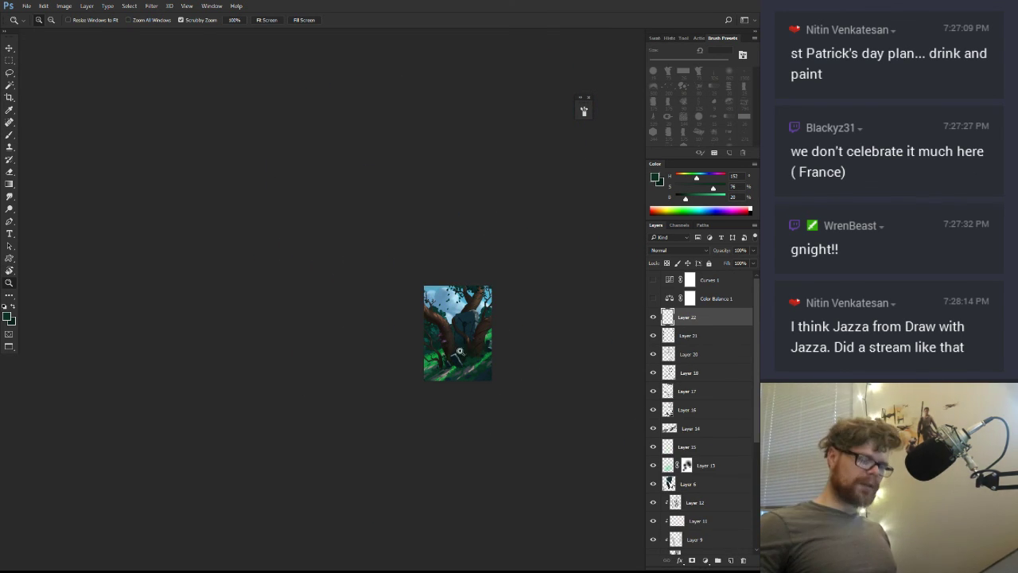
mouse_move(454, 351)
mouse_down()
mouse_move(517, 344)
mouse_move(443, 376)
mouse_up()
key(r)
drag(477, 357, 533, 333)
key(b)
drag(740, 209, 741, 209)
key(z)
drag(468, 358, 487, 356)
key(b)
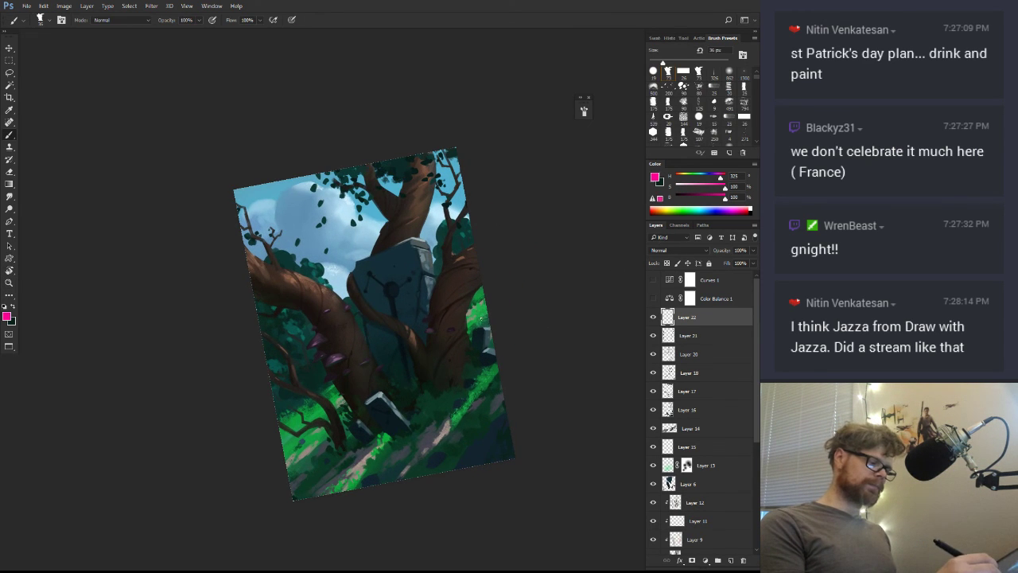
drag(483, 314, 479, 318)
key(ctrl+z)
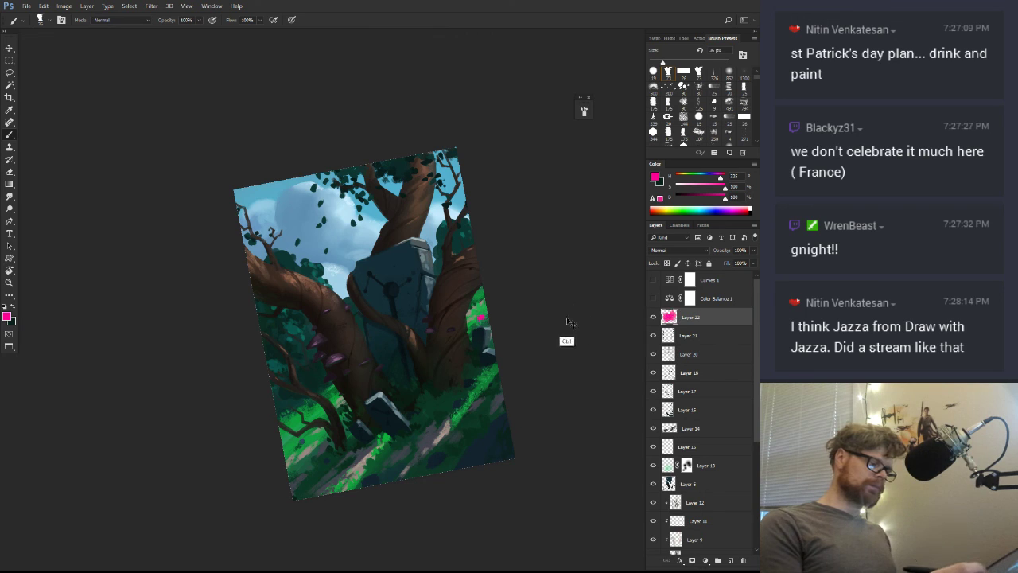
key(x)
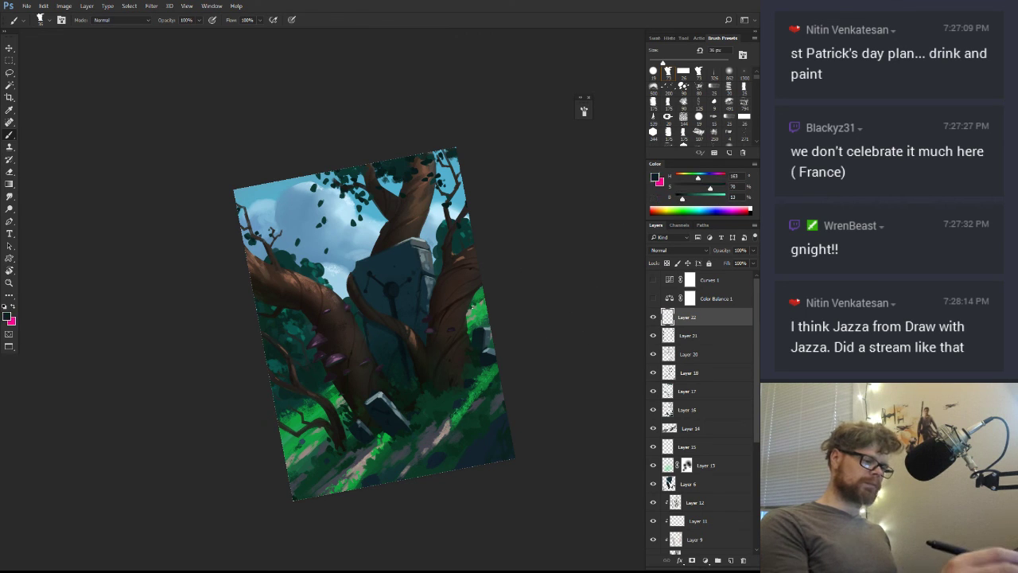
key(x)
click(480, 310)
key(x)
alt+click(479, 310)
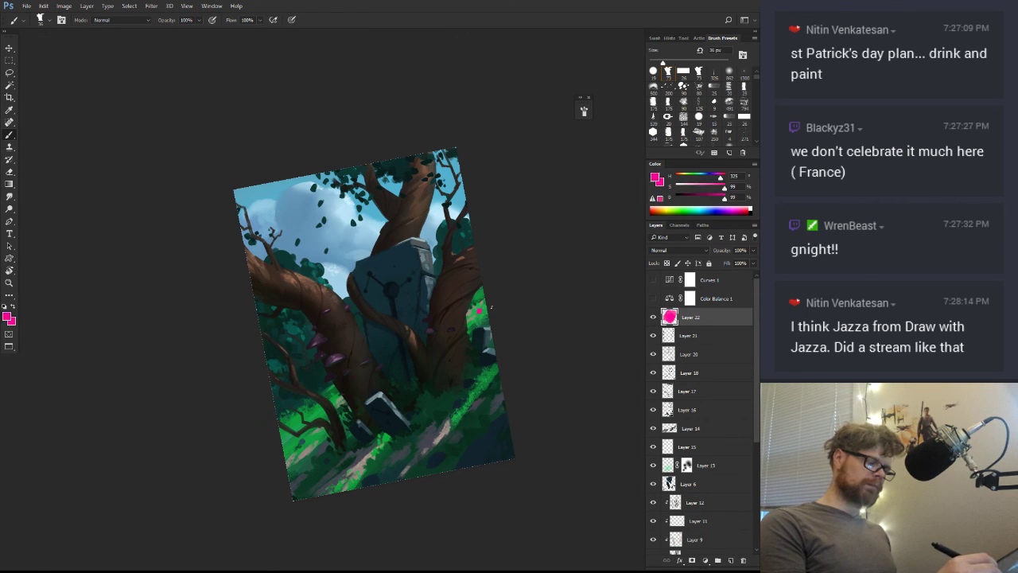
key(ctrl+z)
Set the pink's brightness to 47% and dab flowers in the grass by the right edge and around the thin left tree
drag(715, 203, 705, 203)
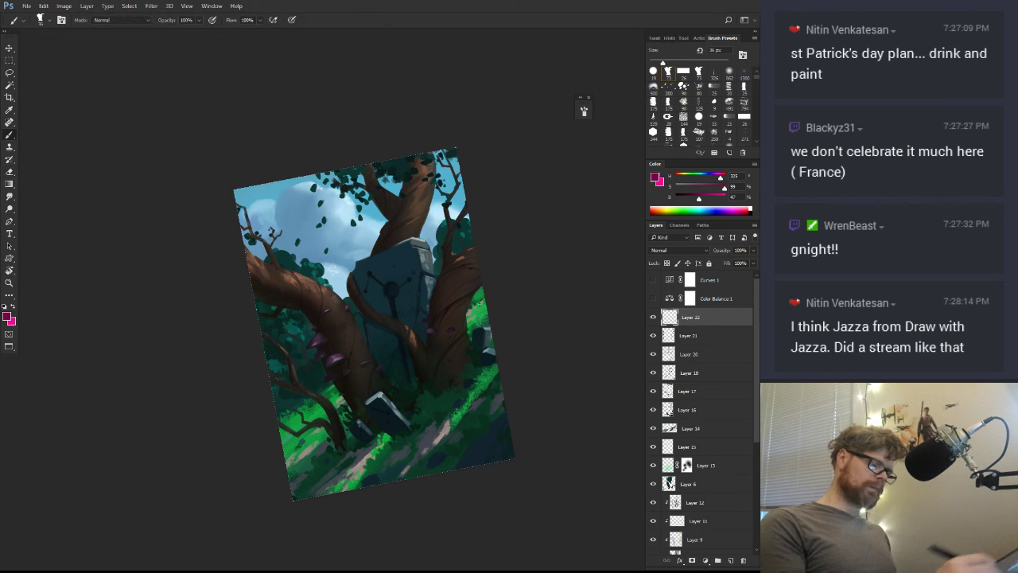
drag(478, 301, 481, 307)
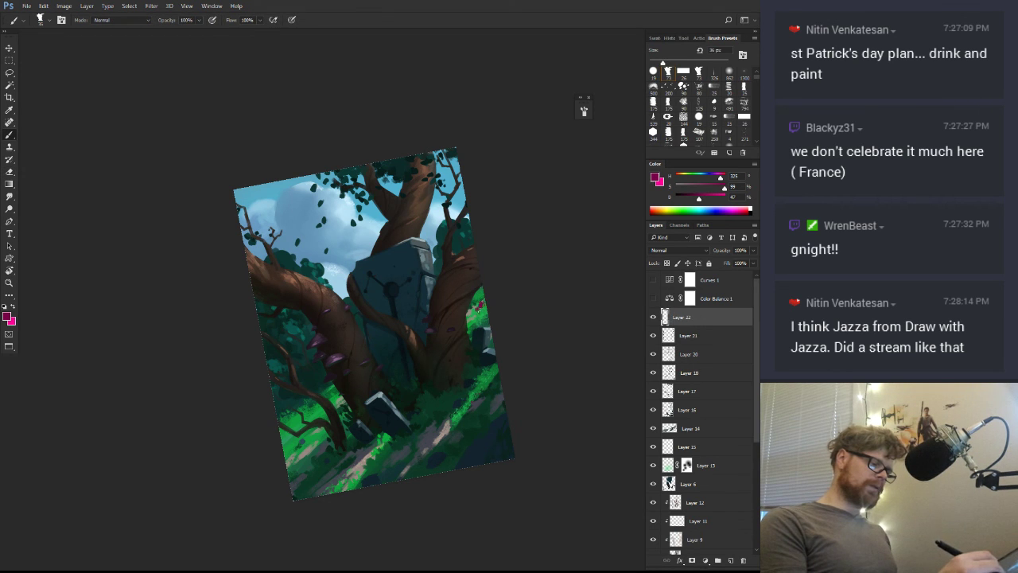
drag(323, 413, 325, 417)
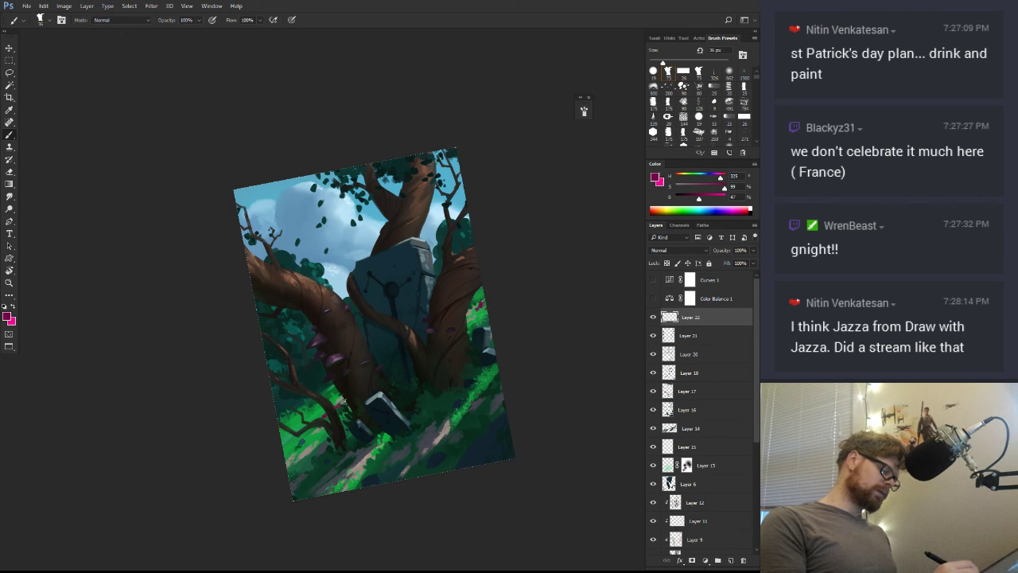
key(ctrl+space)
mouse_move(328, 415)
mouse_down()
mouse_move(381, 385)
mouse_move(341, 407)
mouse_up()
key(e)
key(b)
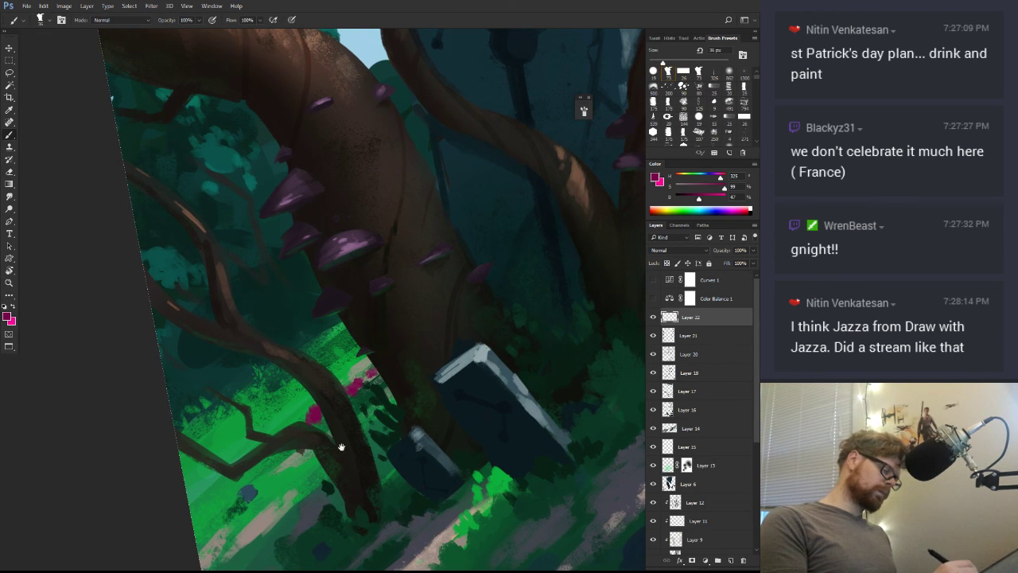
drag(340, 447, 408, 362)
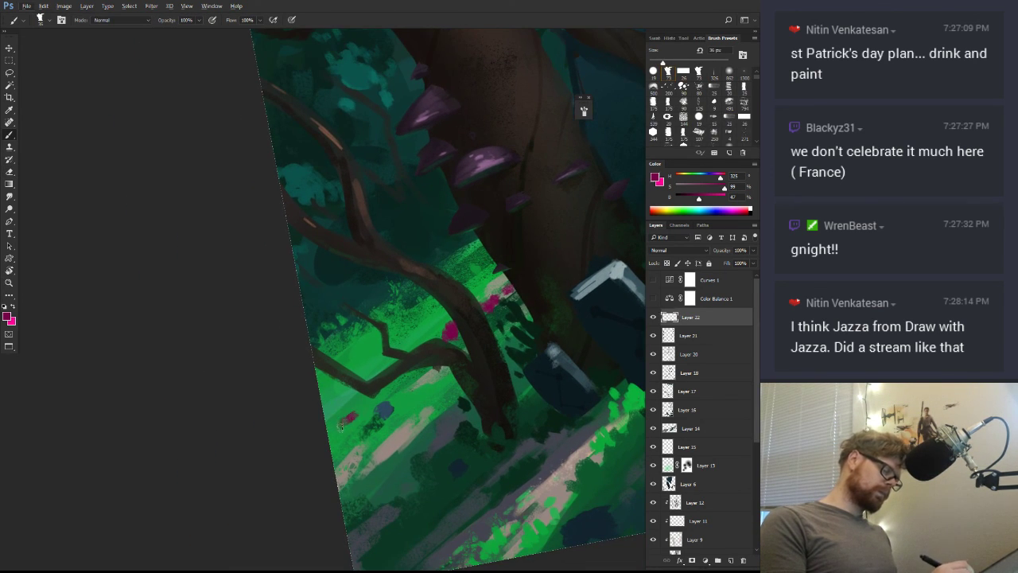
drag(371, 413, 331, 475)
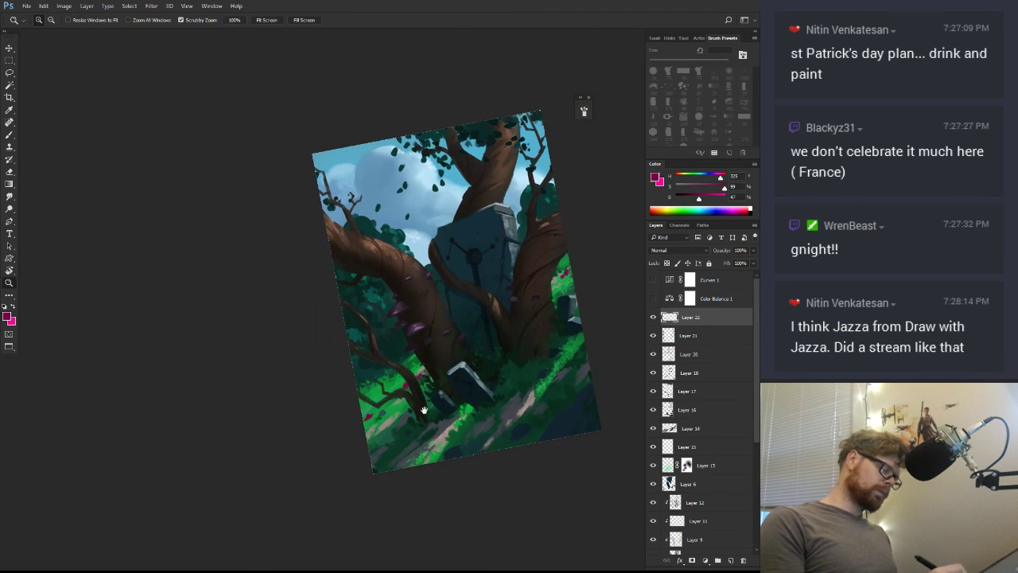
Switch to the first round brush preset and dab dark pink flowers into the foreground grass below the small slab
mouse_move(420, 414)
mouse_down()
mouse_move(352, 415)
mouse_move(474, 375)
mouse_move(441, 405)
mouse_up()
key(b)
click(653, 71)
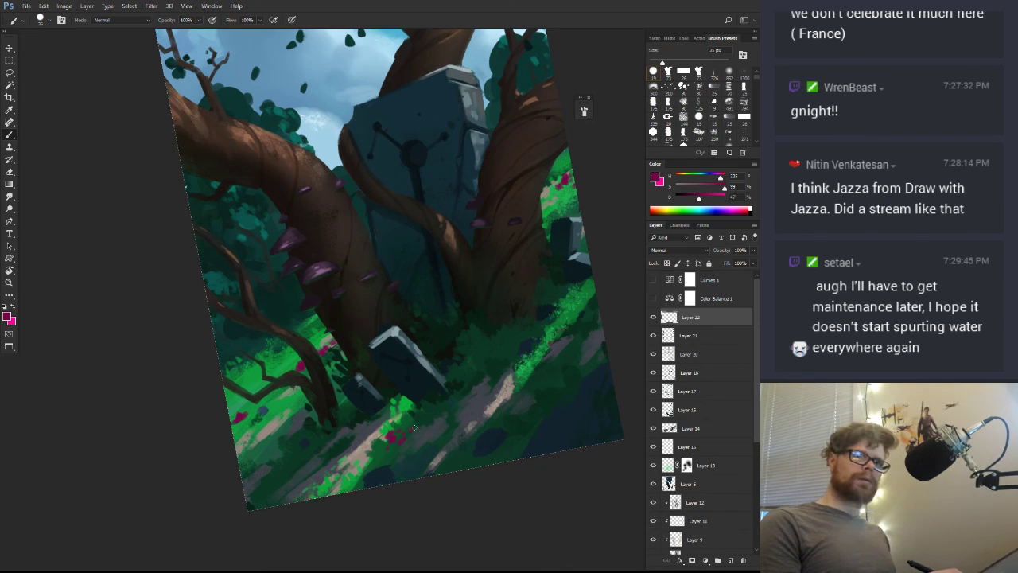
drag(430, 419, 396, 431)
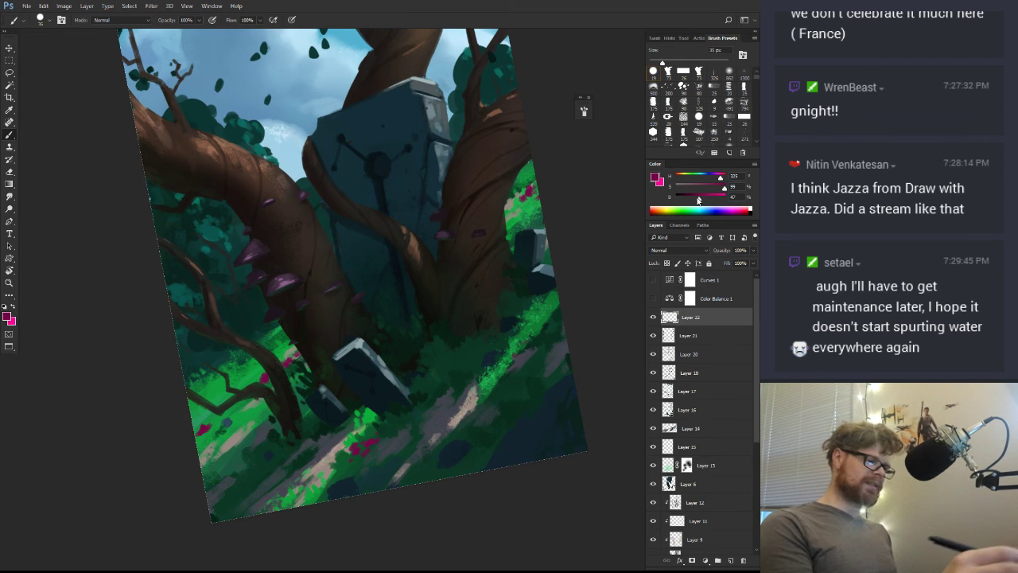
Set the pink's brightness to 42% and dab more flowers around the base of the small leaning slab
drag(699, 199, 696, 199)
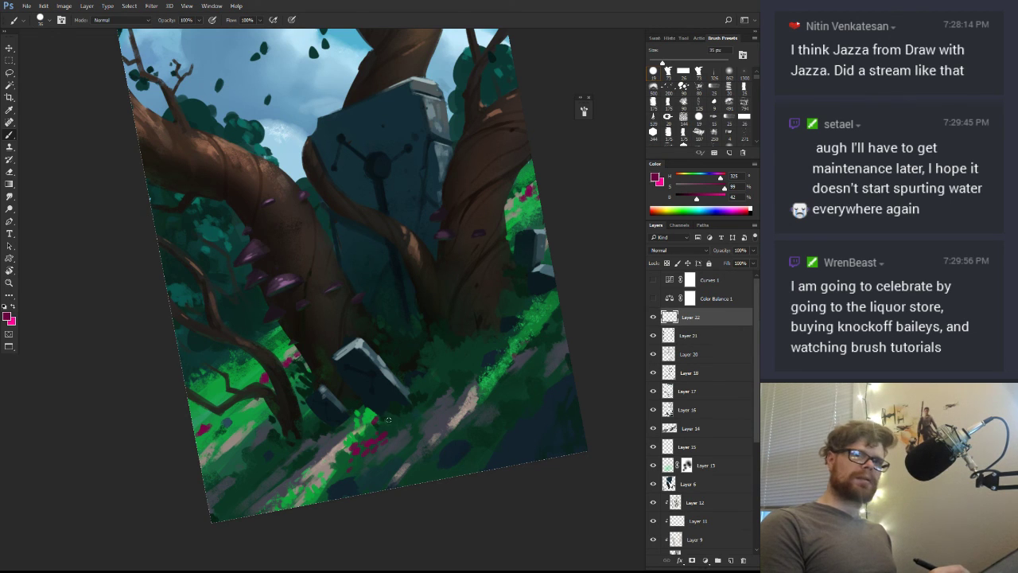
drag(403, 416, 381, 429)
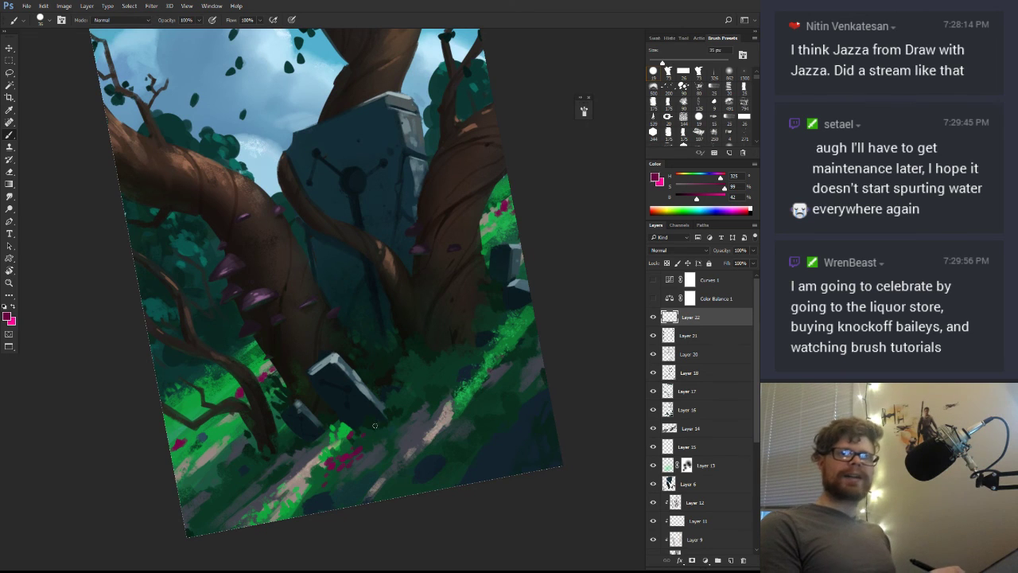
key(r)
drag(396, 382, 414, 402)
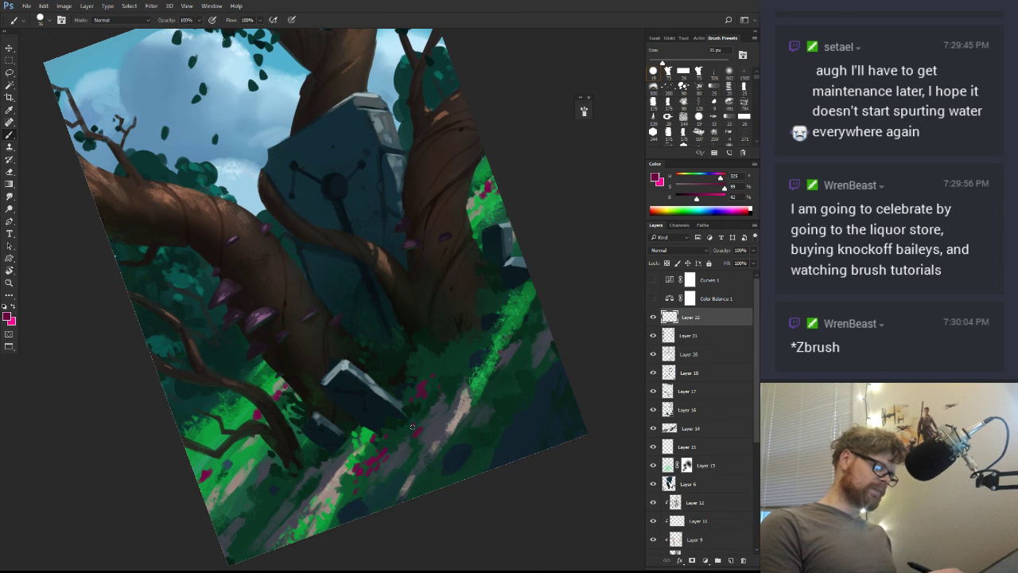
Dab dark pink flowers into the grass at the base of the large right tree
key(z)
mouse_move(438, 416)
mouse_down()
mouse_move(382, 497)
mouse_move(370, 497)
mouse_up()
key(r)
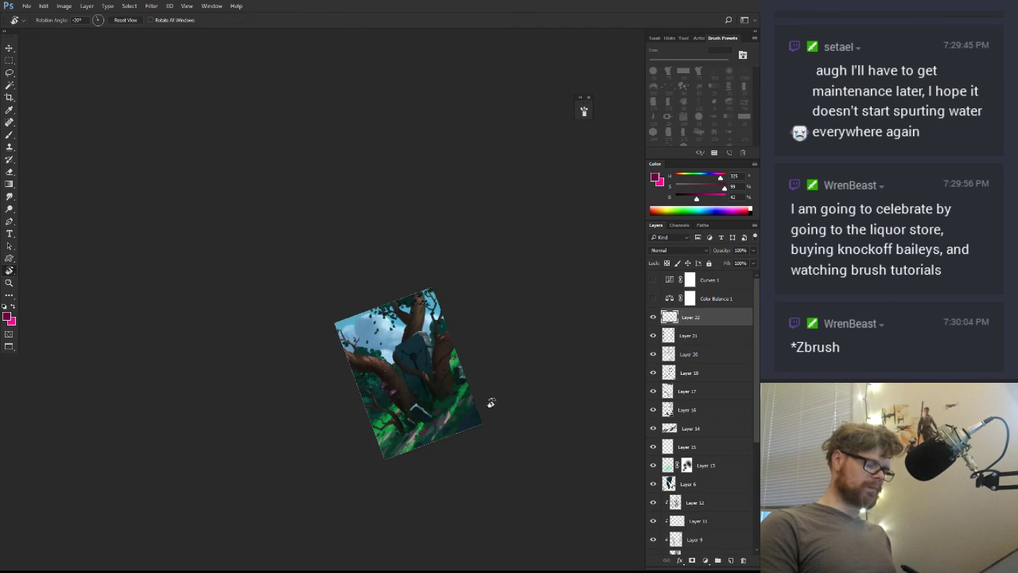
drag(489, 402, 483, 452)
key(z)
drag(441, 411, 498, 395)
key(b)
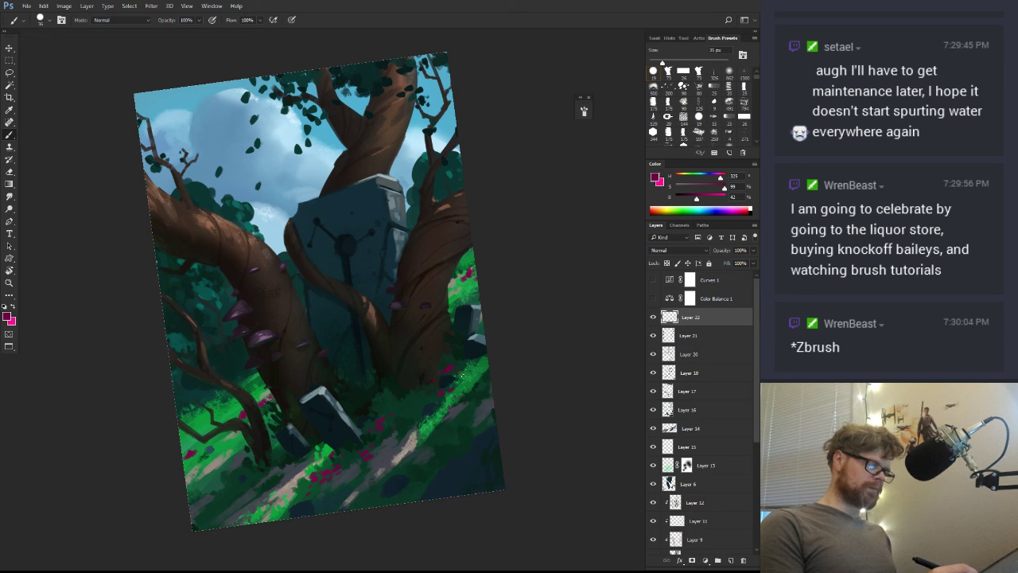
alt+click(457, 383)
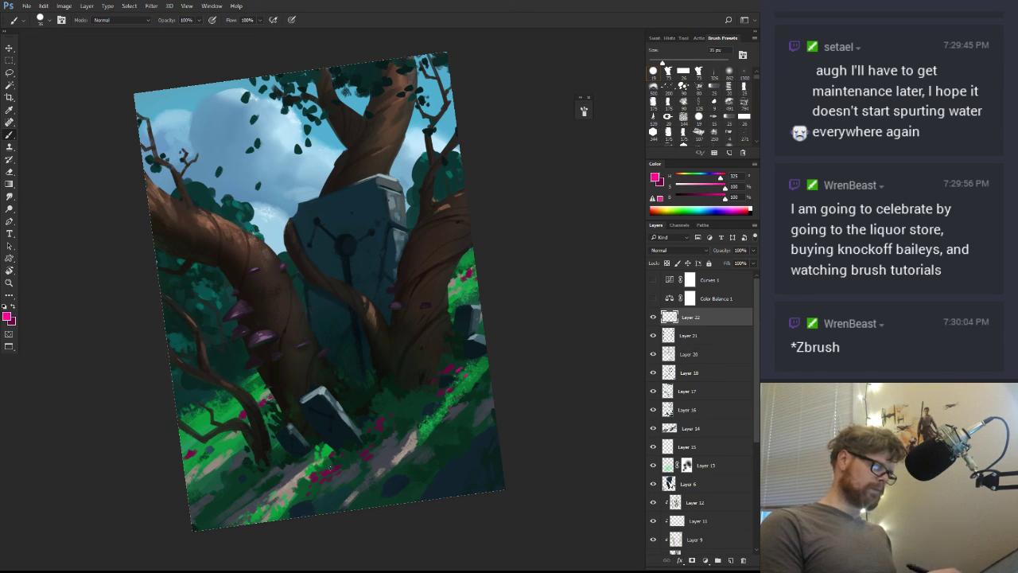
Brighten the flower clusters below the small leaning slab and by the thin left tree with full-brightness pink dabs
alt+click(309, 475)
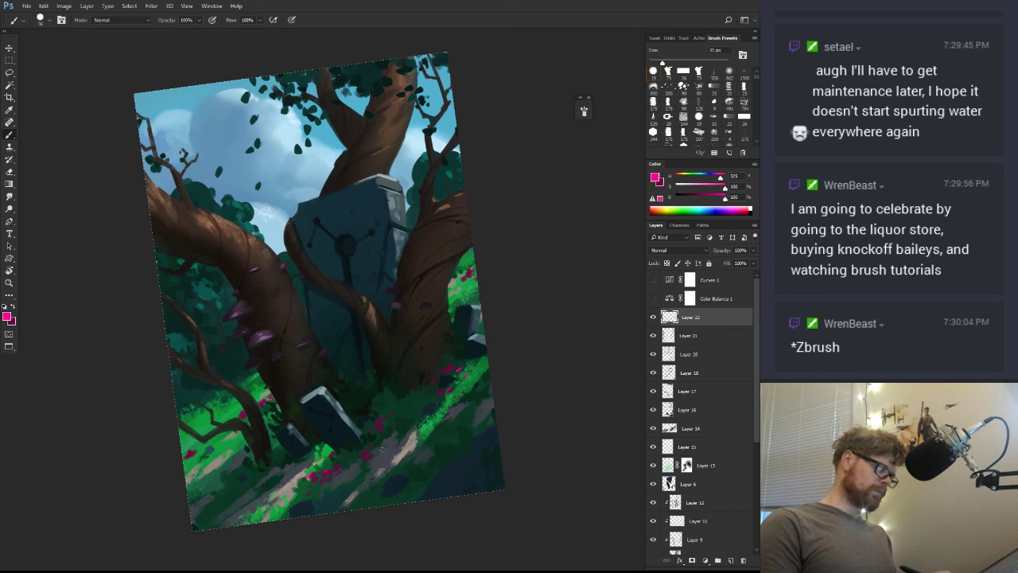
key(x)
key(z)
drag(455, 428, 395, 485)
drag(398, 444, 478, 382)
key(b)
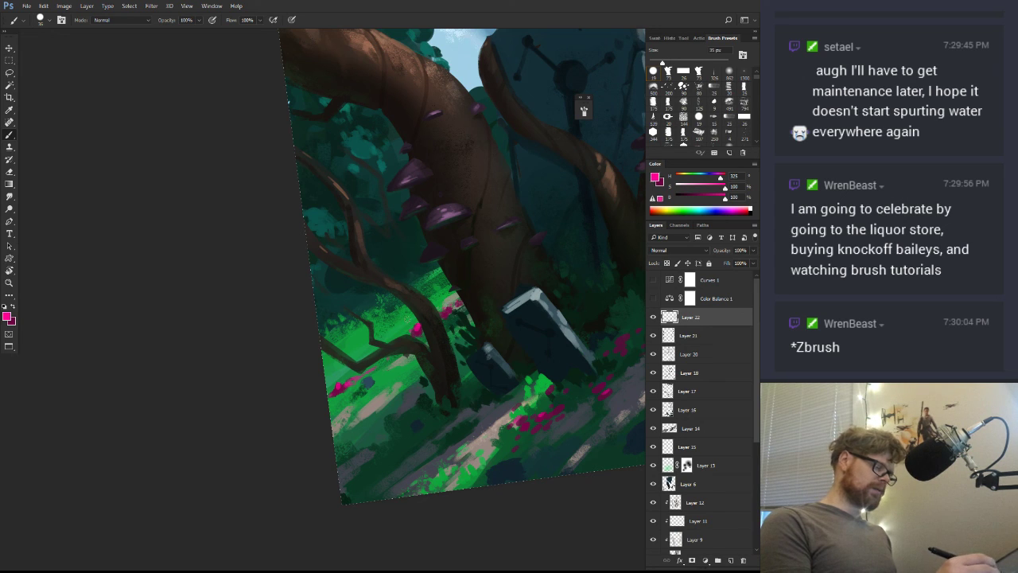
Alternate the dark and bright pinks to build up the flower patch in the grass beside the right tree's base
key(z)
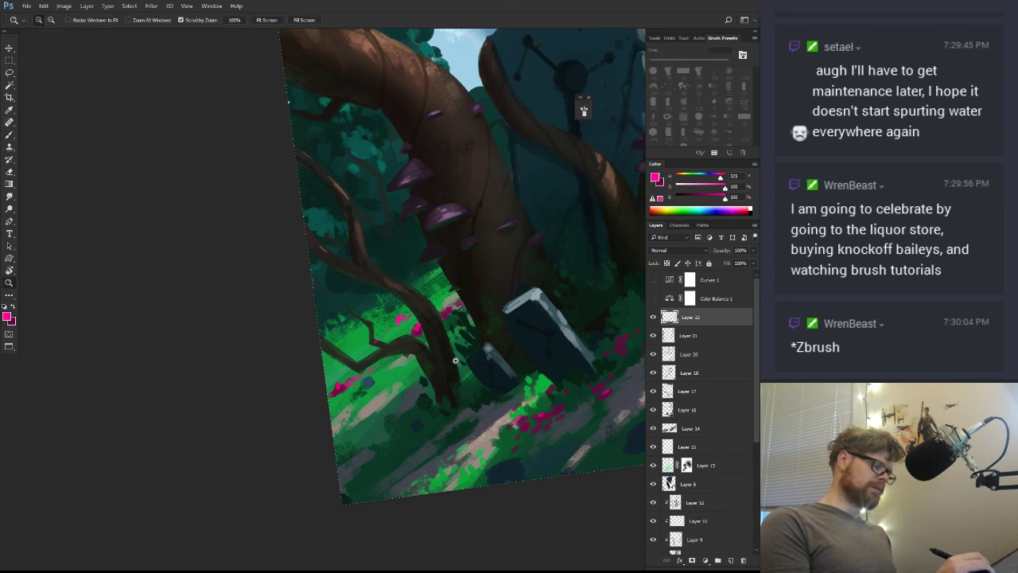
drag(488, 379, 397, 386)
drag(501, 419, 421, 450)
drag(444, 365, 441, 380)
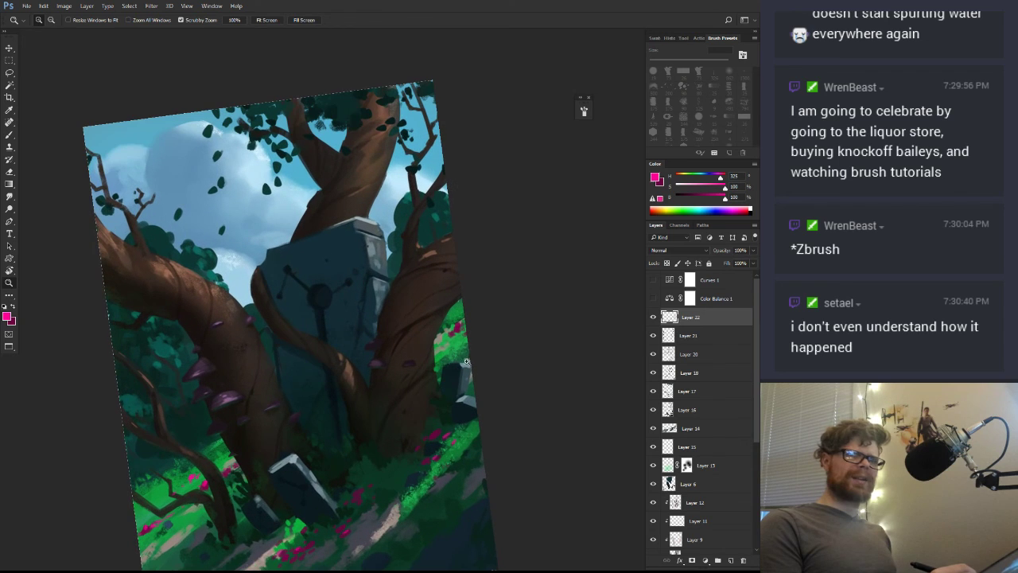
key(b)
alt+click(458, 438)
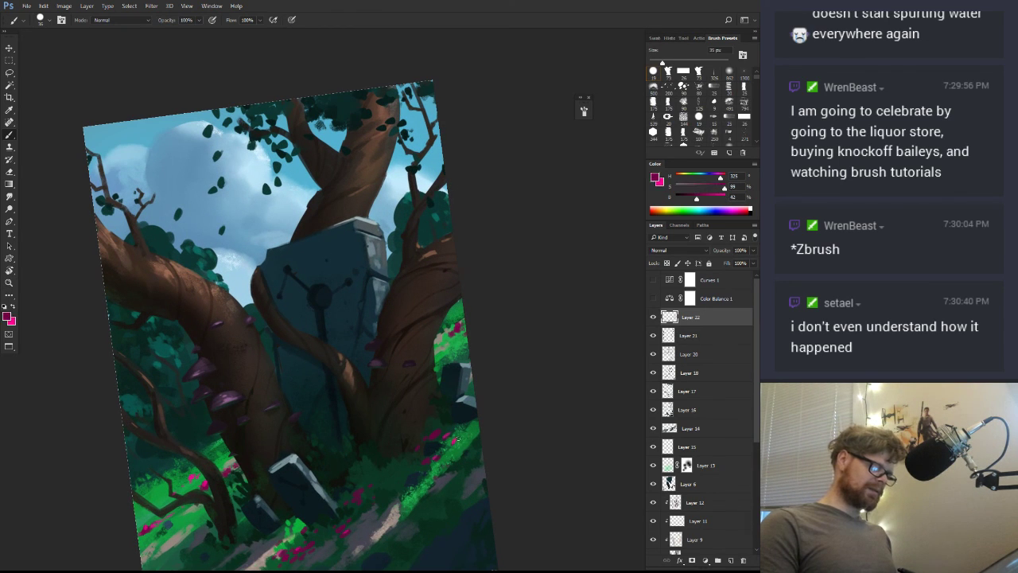
key(x)
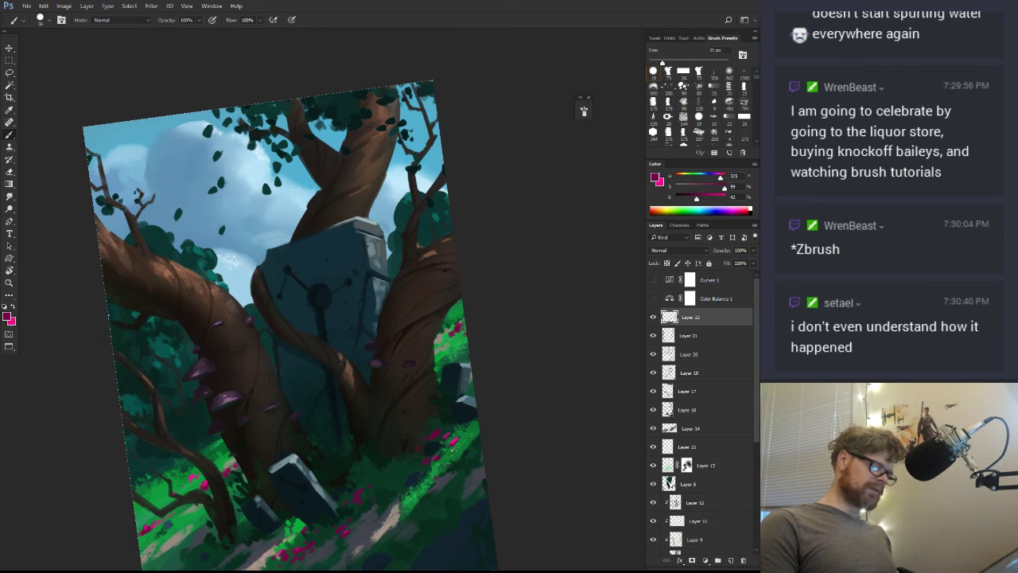
alt+click(450, 455)
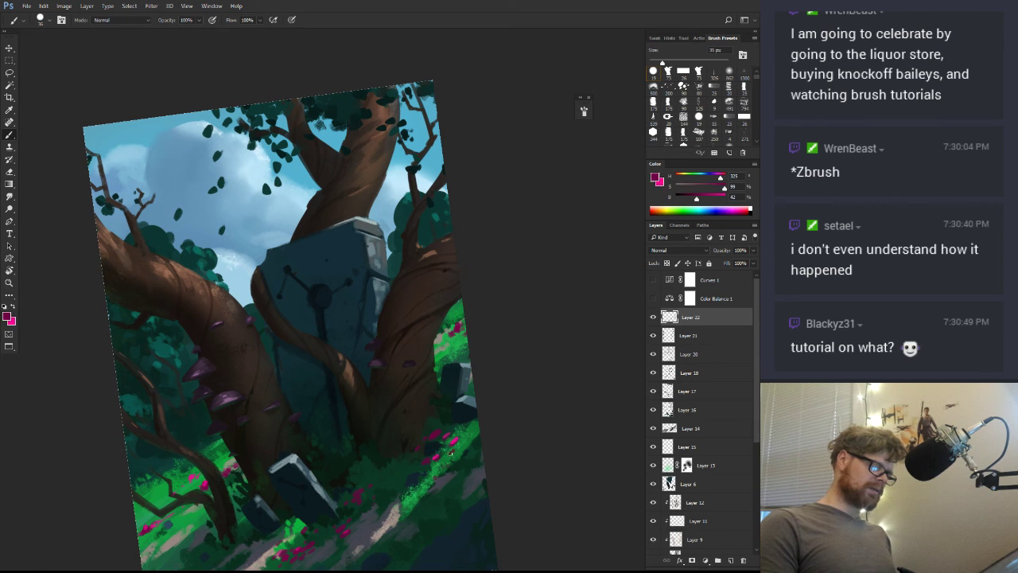
key(x)
Try shifting the hue of the flower layer to -180 with Hue/Saturation
key(z)
alt+click(450, 451)
drag(448, 456, 445, 391)
drag(447, 432, 440, 418)
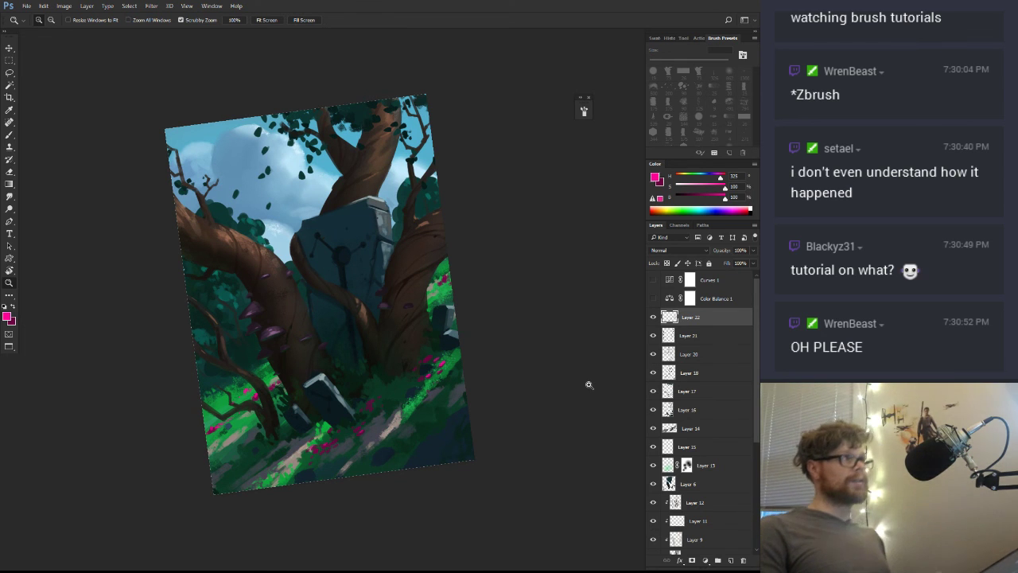
key(r)
mouse_move(477, 445)
mouse_down()
mouse_move(514, 415)
mouse_move(496, 452)
mouse_up()
key(Escape)
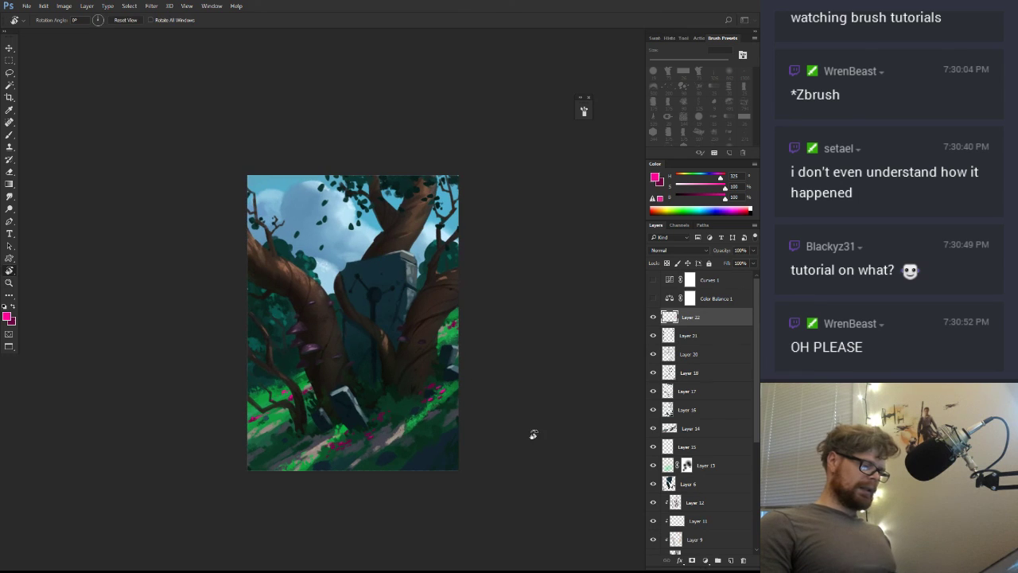
key(ctrl+u)
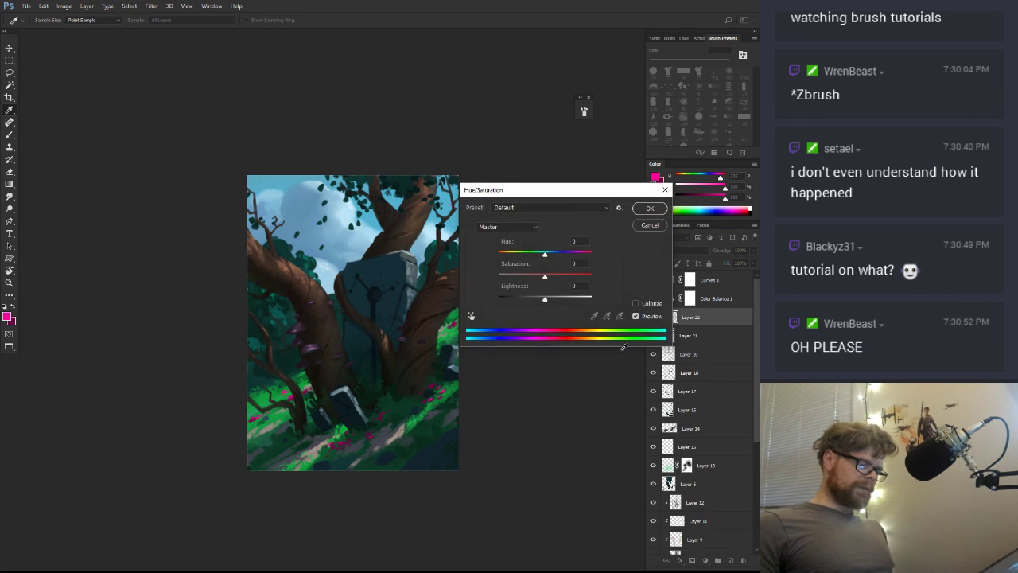
drag(546, 252, 489, 255)
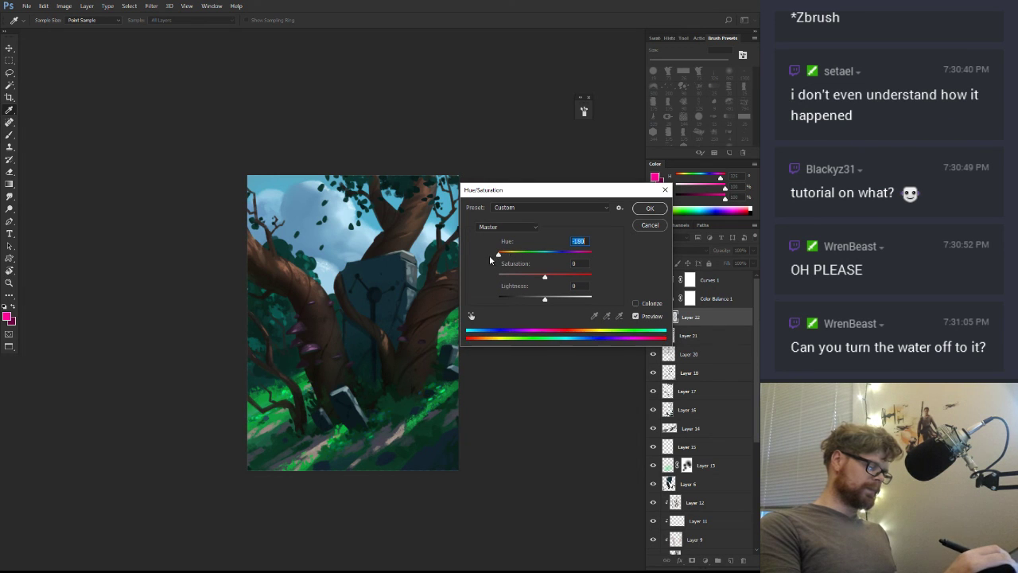
key(Escape)
Hide and show the flower layer to compare the whole painting with and without the flowers
key(z)
drag(431, 387, 442, 432)
key(r)
key(z)
alt+click(432, 438)
click(654, 319)
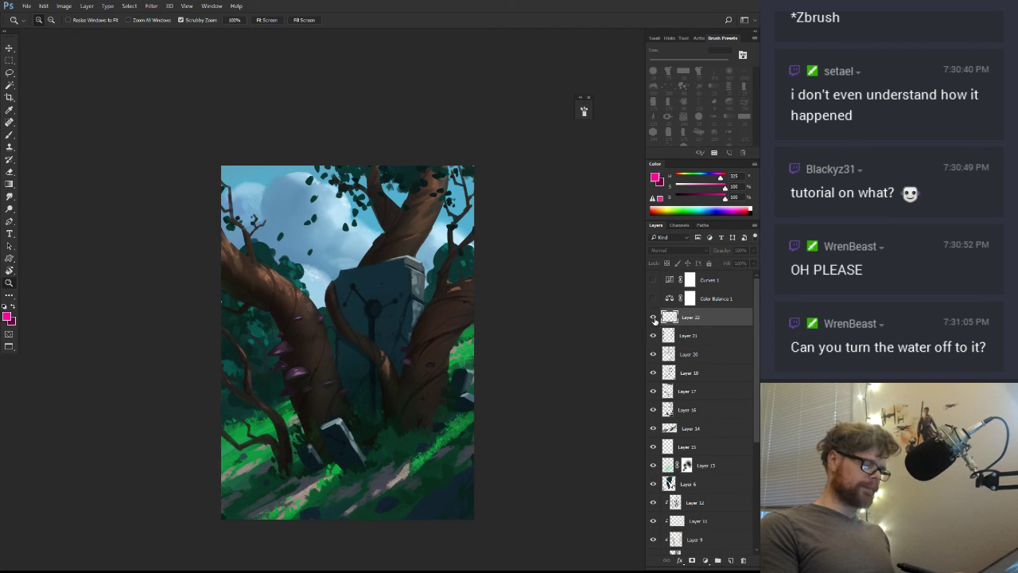
click(653, 319)
Sample a darker pink at 36% brightness and dab shaded flowers around the base of the small leaning slab
key(r)
key(z)
mouse_move(366, 445)
mouse_down()
mouse_move(418, 422)
mouse_move(469, 422)
mouse_up()
key(b)
alt+click(441, 474)
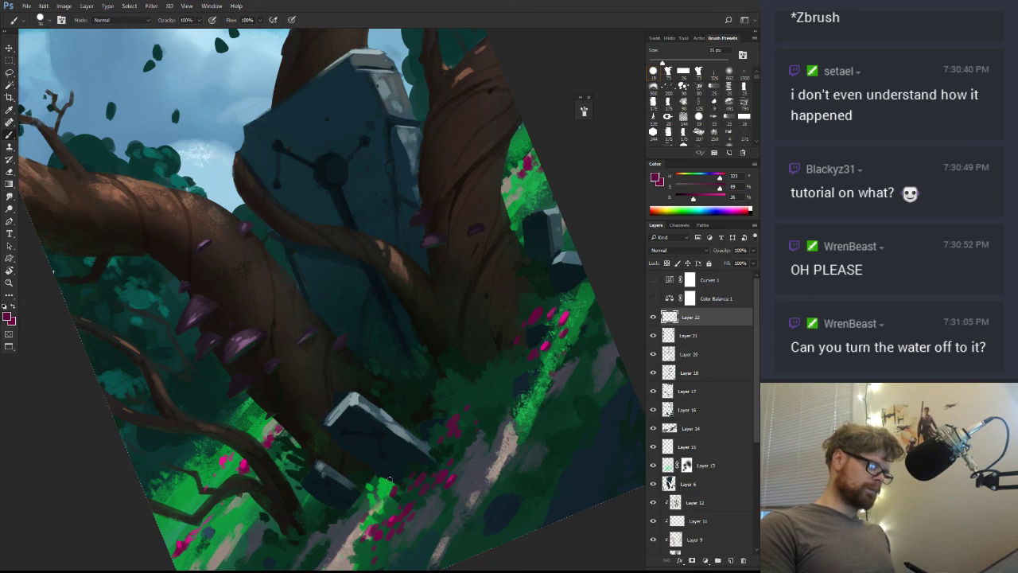
key(r)
drag(450, 411, 369, 432)
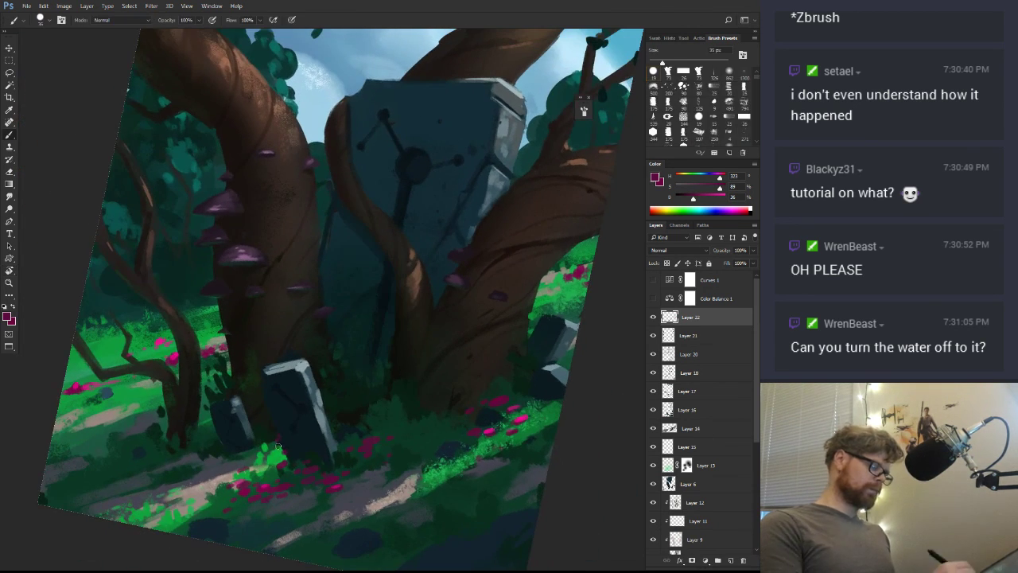
Toggle Layer 10 to check what it holds and add a new layer directly above it
key(z)
drag(459, 464, 386, 485)
drag(506, 473, 489, 441)
drag(427, 404, 454, 406)
key(r)
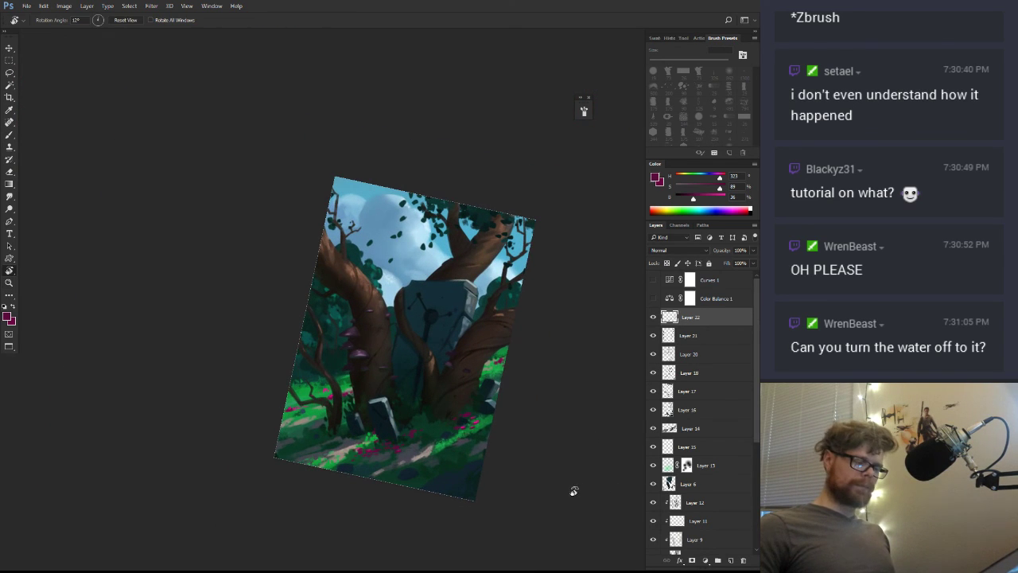
drag(572, 490, 588, 457)
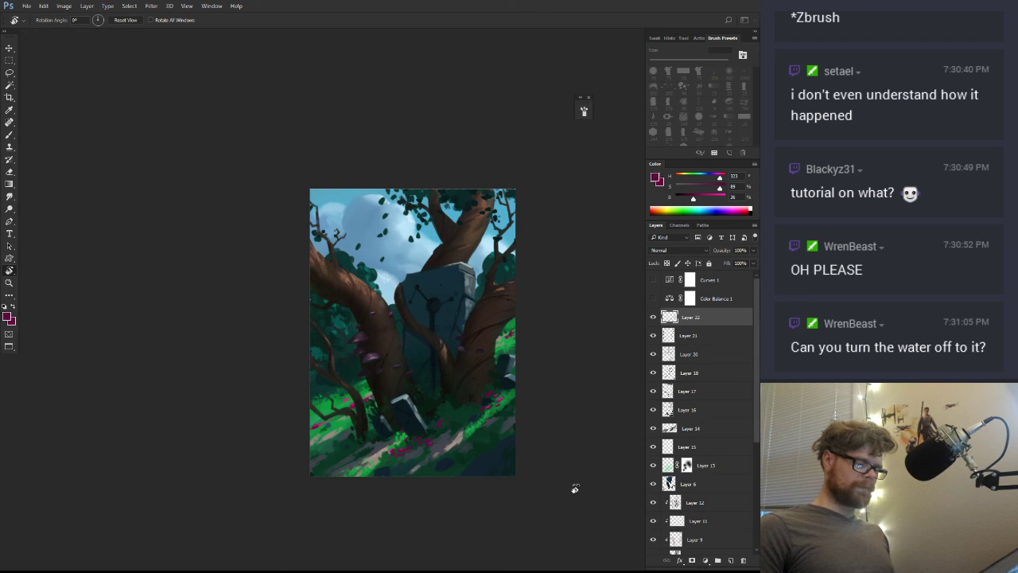
drag(574, 489, 552, 496)
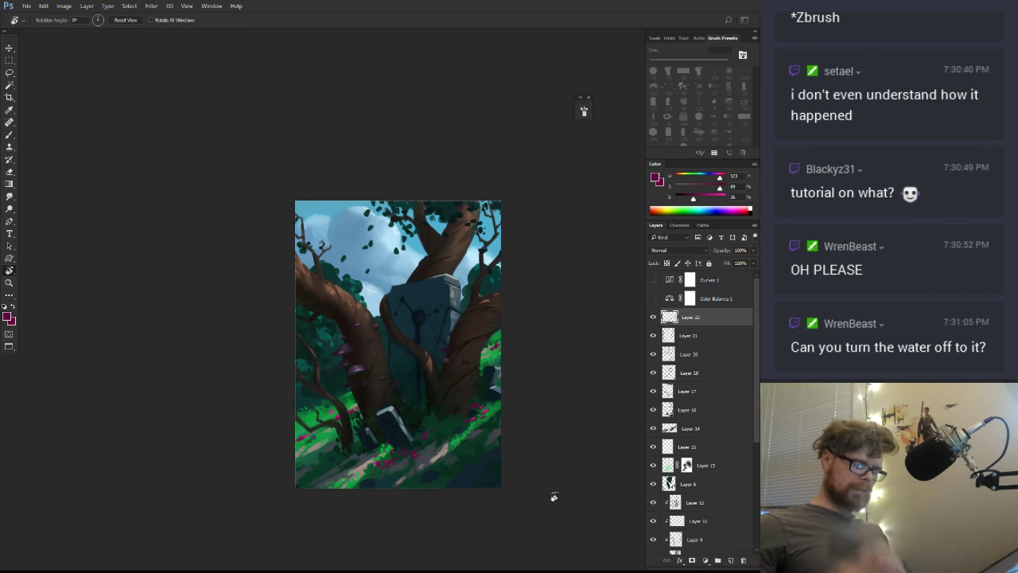
drag(756, 422, 752, 478)
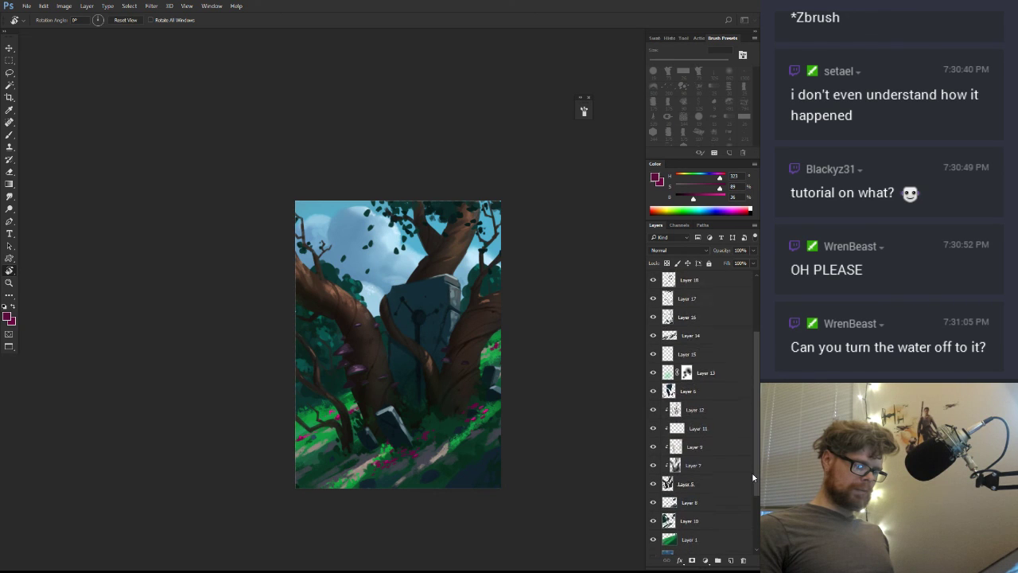
click(660, 511)
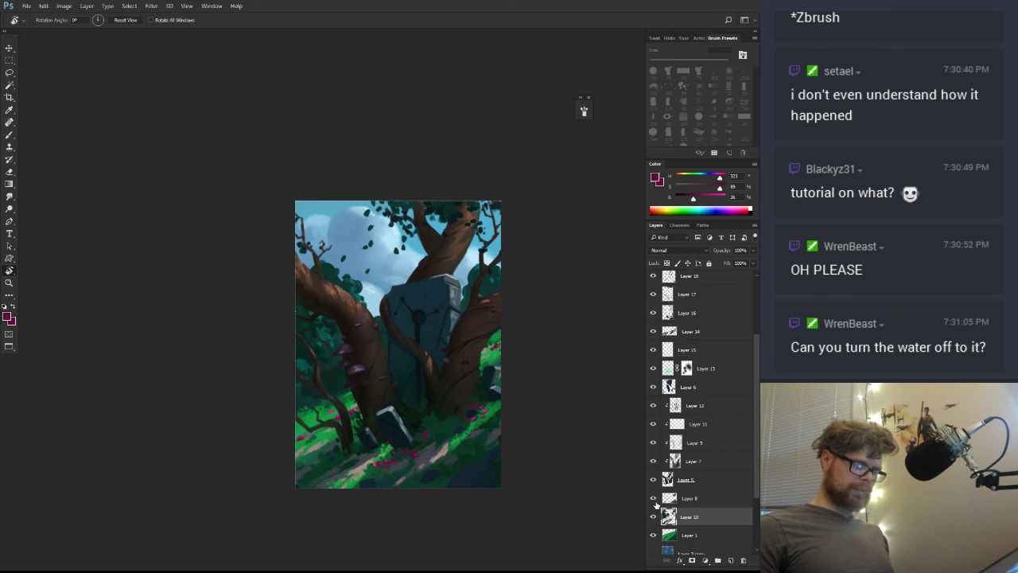
click(654, 518)
click(653, 518)
click(731, 560)
Sample dark greens and paint foliage behind the right tree near the canvas edge using a smaller textured brush
key(b)
scroll(493, 364, up, 2)
alt+click(487, 334)
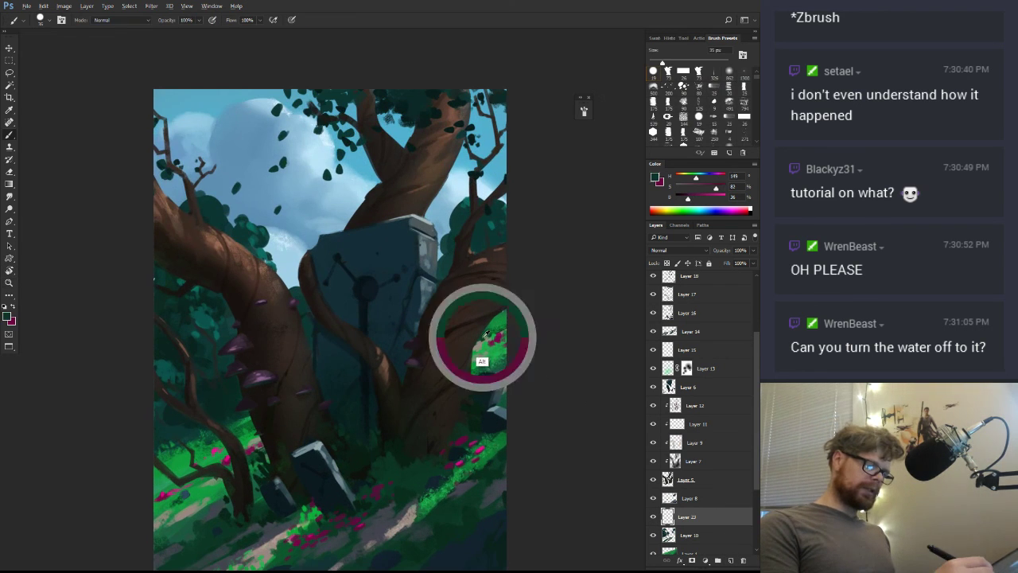
click(668, 71)
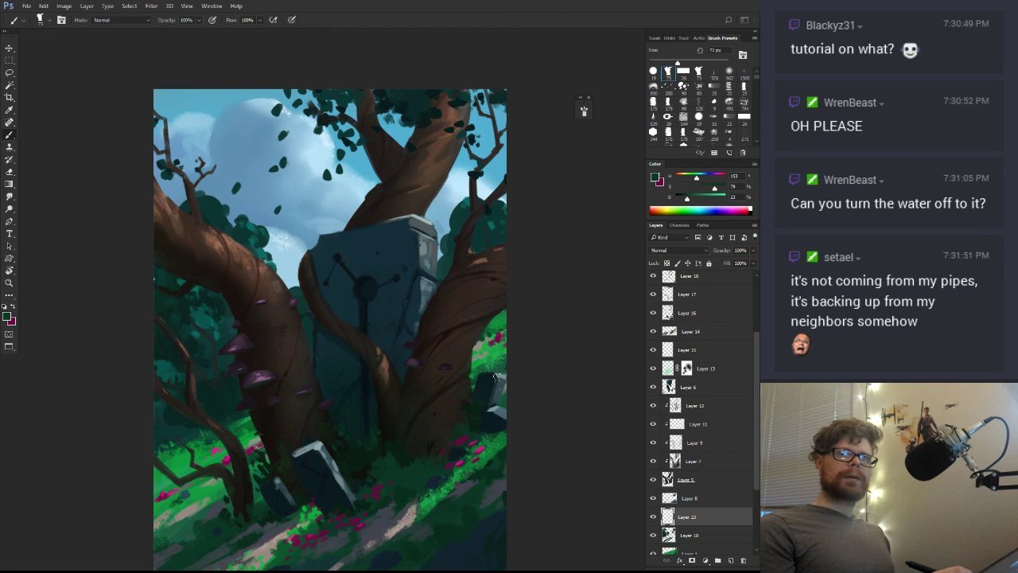
drag(498, 379, 490, 381)
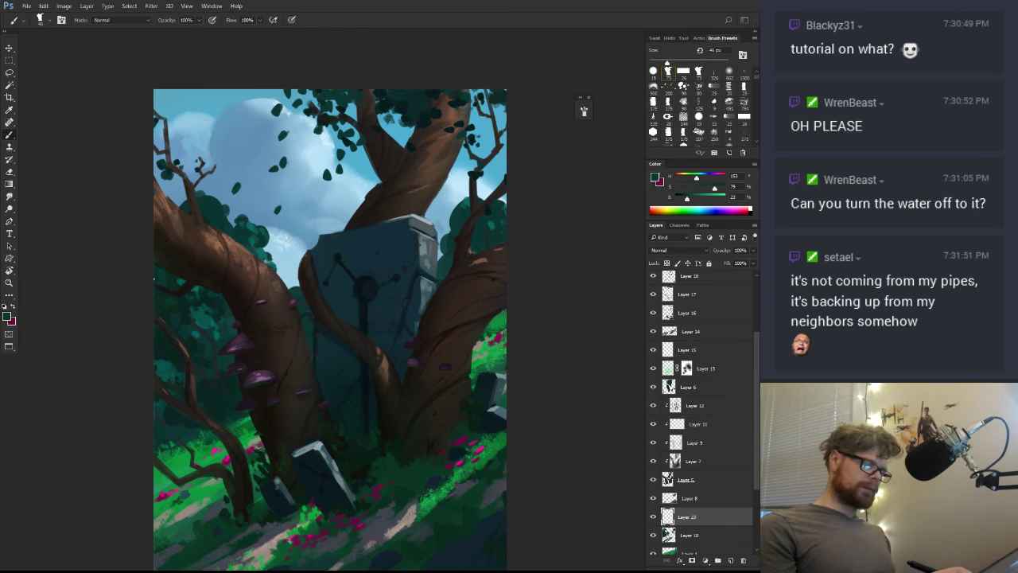
drag(502, 328, 501, 355)
alt+click(501, 342)
alt+click(504, 352)
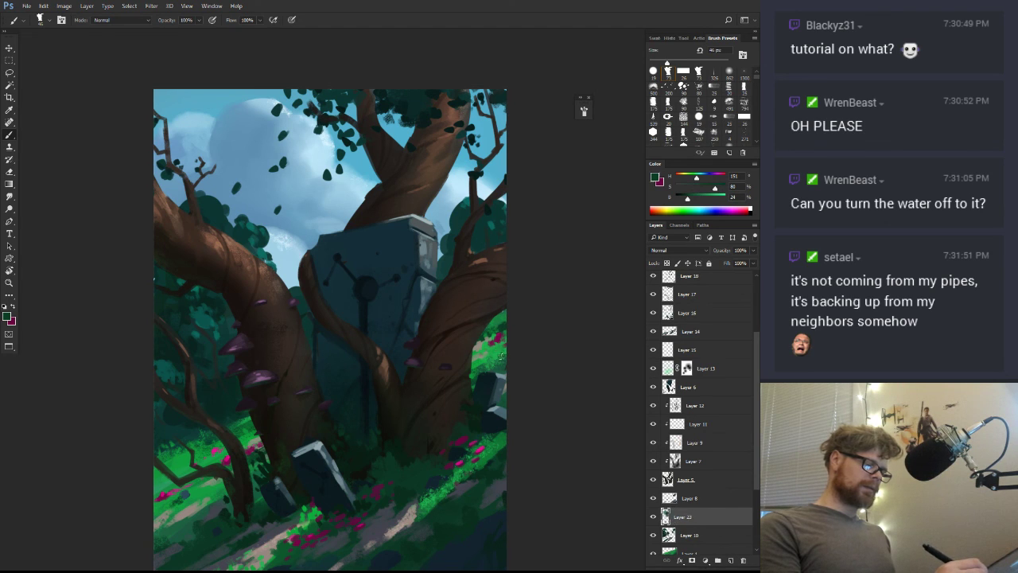
Return to the flower layer and paint dark green foliage into the grass at the right edge and the right tree's base
click(655, 498)
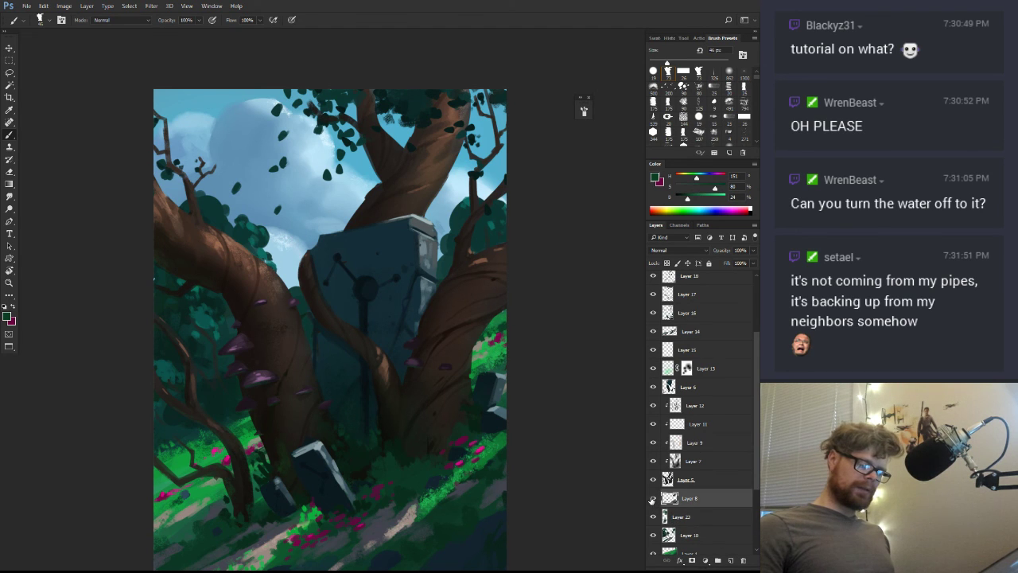
scroll(670, 320, up, 3)
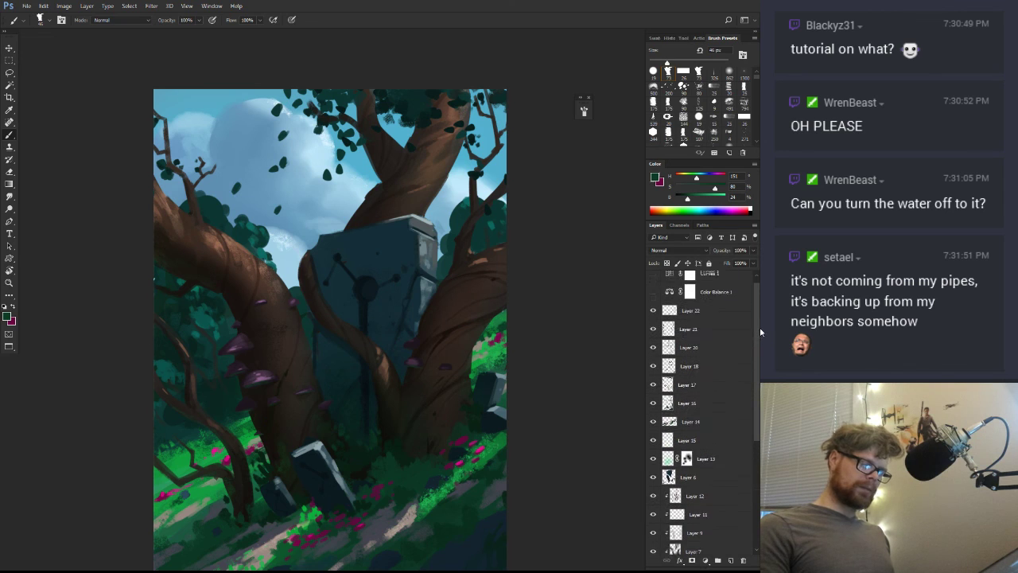
click(671, 318)
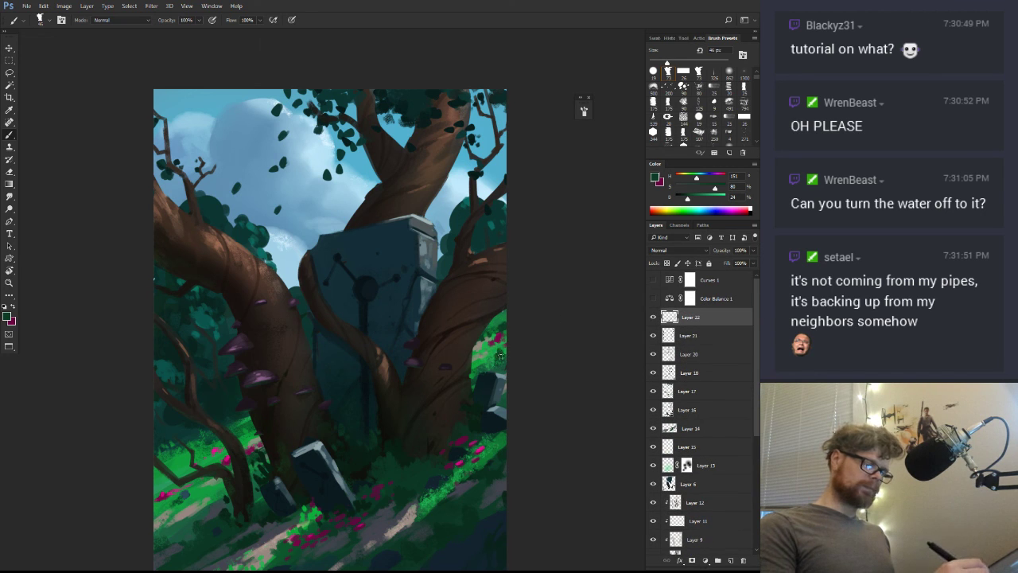
drag(494, 327, 504, 316)
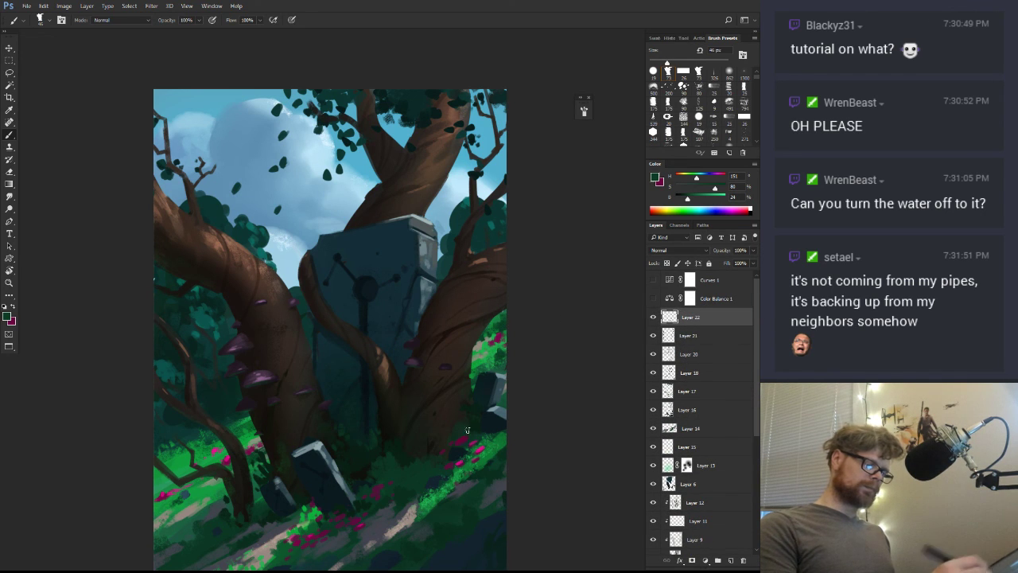
drag(465, 436, 402, 479)
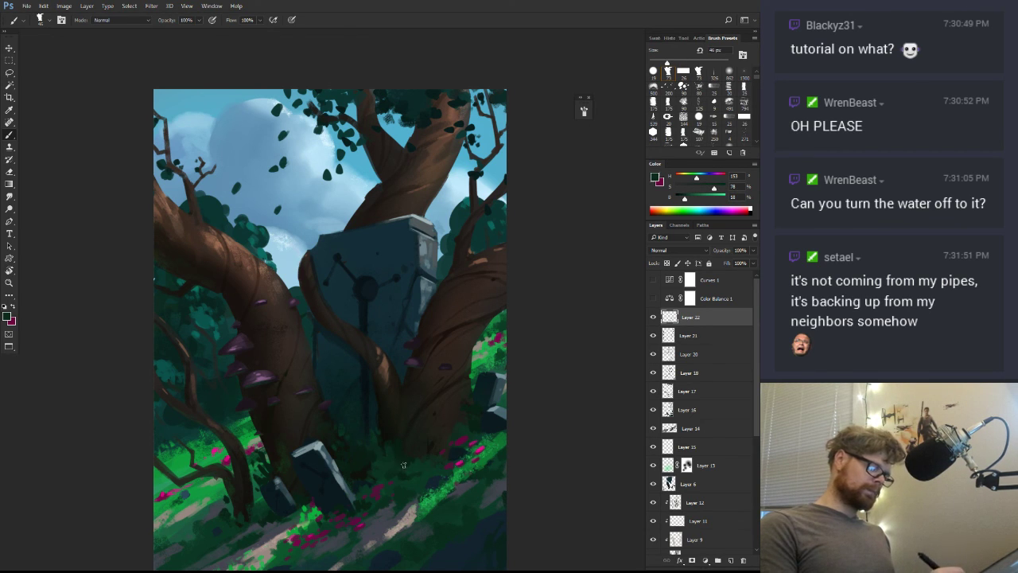
Reduce the brush size to 14 px and paint fine dark green grass blades beside the right tree and the right-edge slabs
key(o)
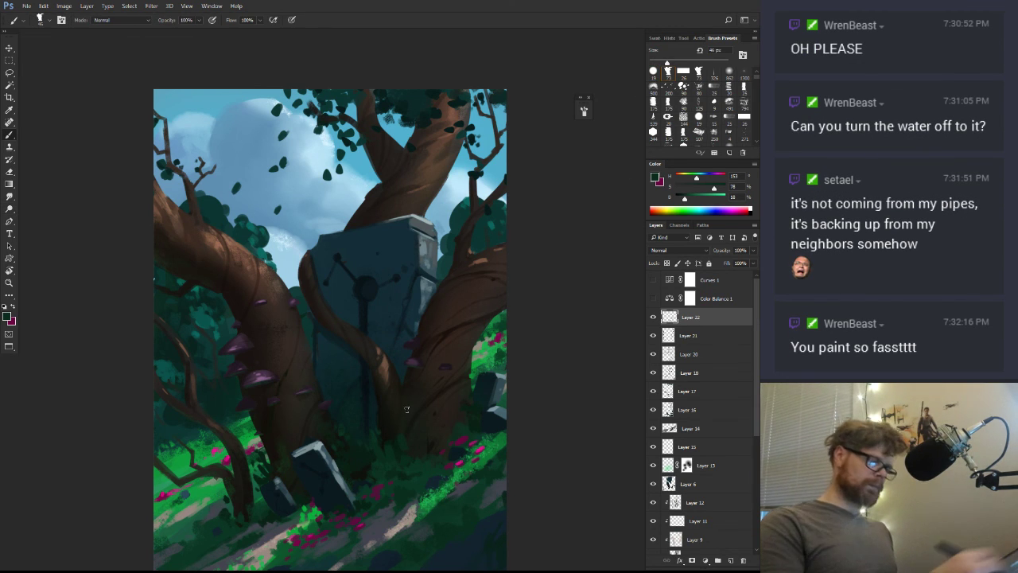
key(p)
key(b)
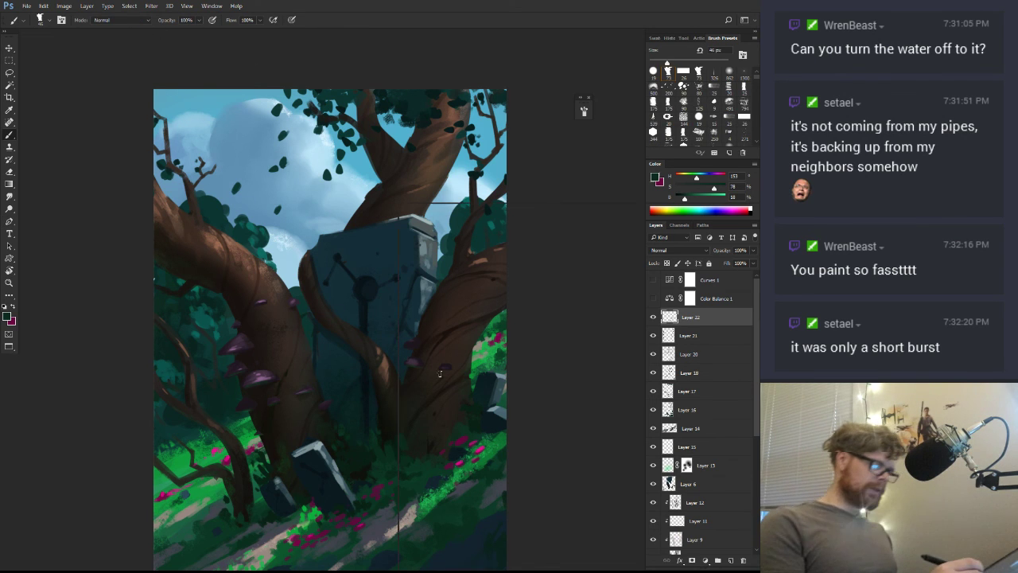
right_click(458, 229)
drag(458, 229, 447, 230)
key(Return)
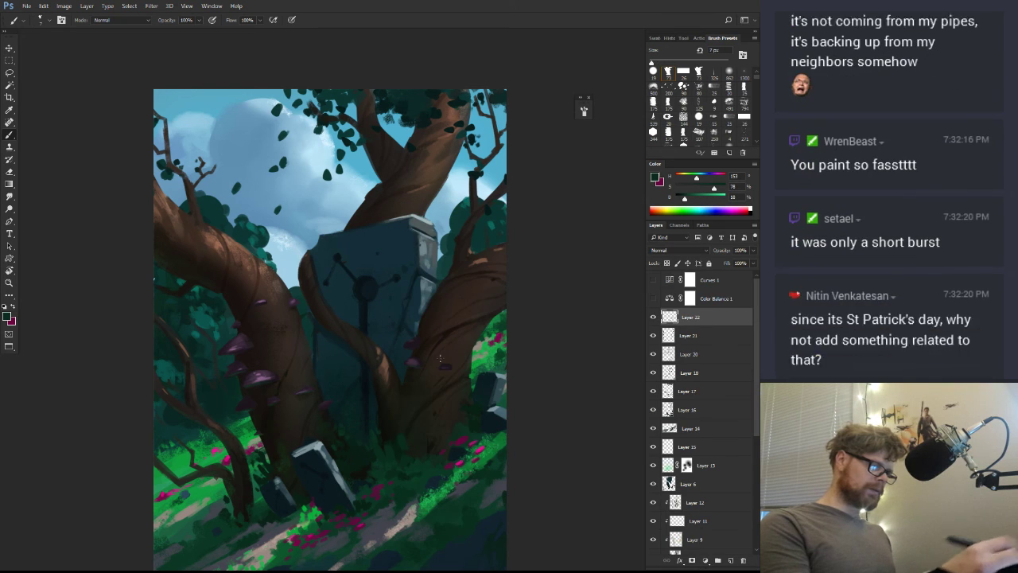
mouse_move(435, 399)
mouse_down()
mouse_move(448, 400)
mouse_move(432, 400)
mouse_up()
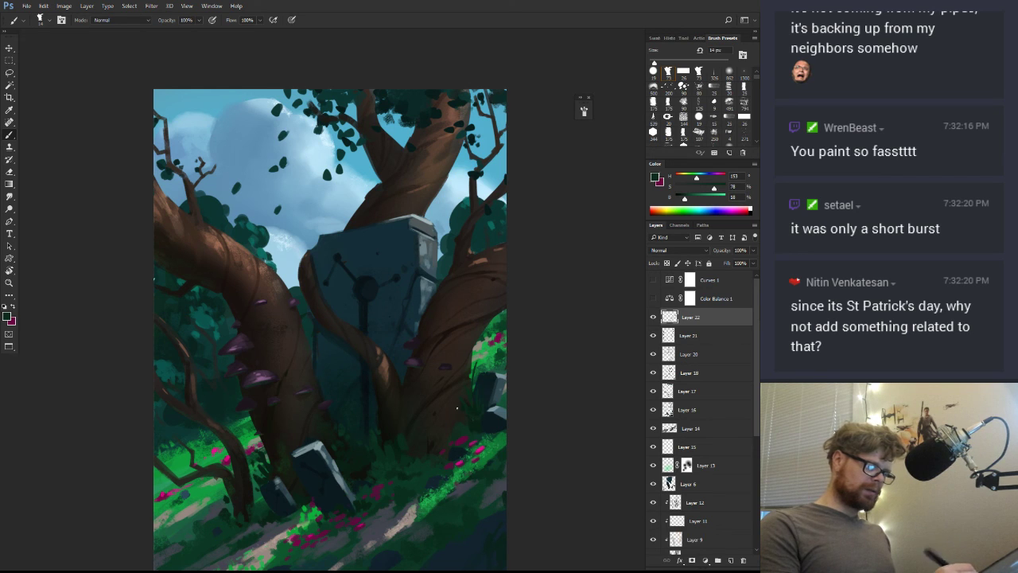
drag(499, 391, 503, 407)
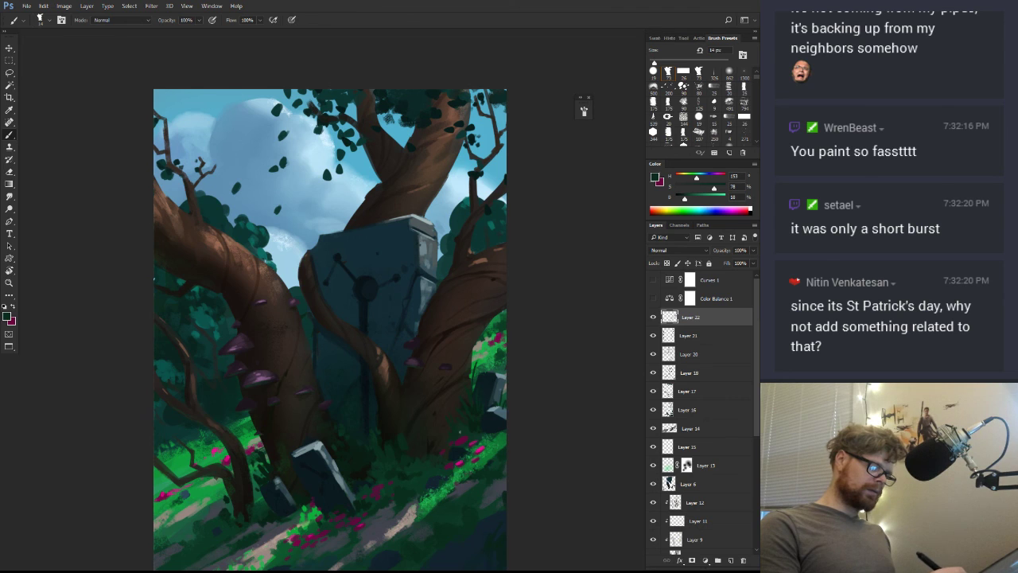
Sample a very dark green at 12% brightness and paint grass blades around the small slab and the thin left trunk's base
drag(468, 446, 528, 387)
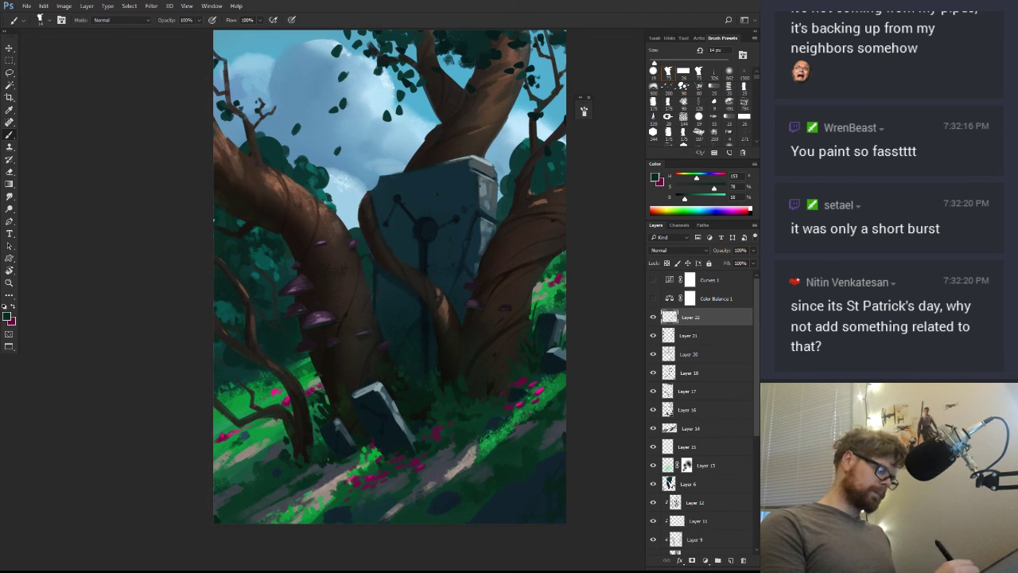
key(x)
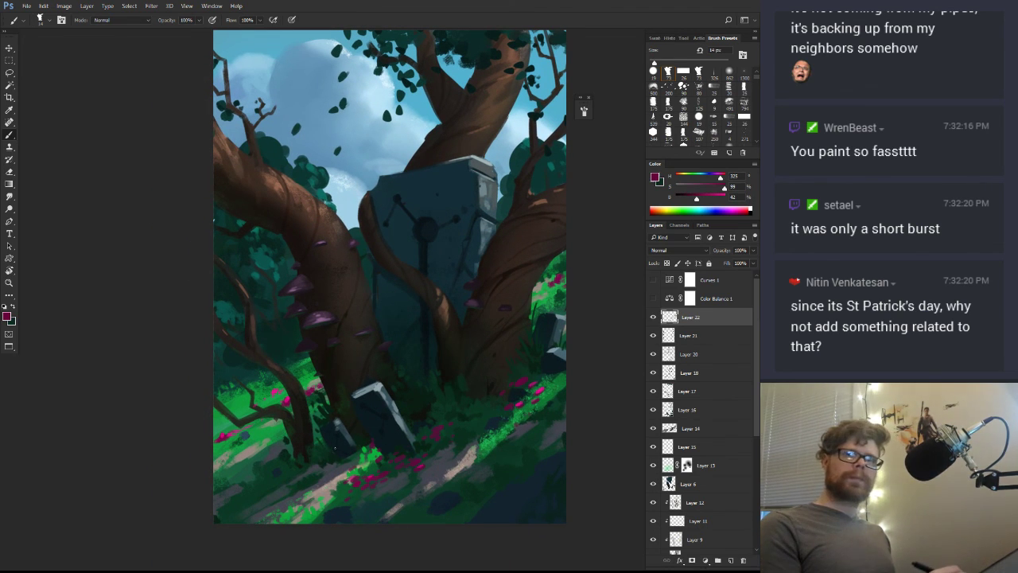
drag(338, 467, 346, 434)
alt+click(339, 415)
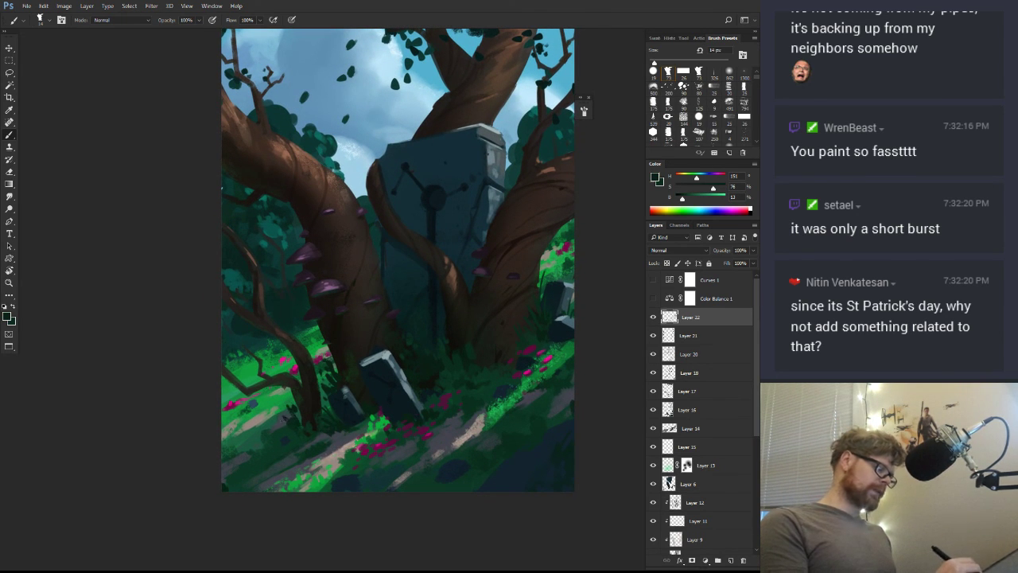
key(r)
drag(265, 264, 524, 301)
key(b)
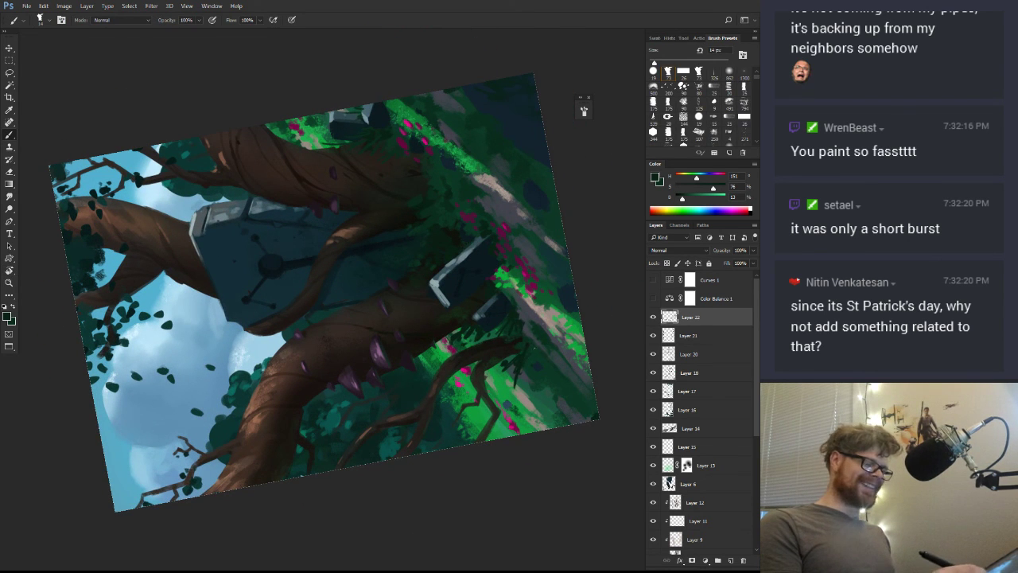
Sample a dark green at 22% brightness and paint grass blades at the right tree's base and in the left grass, switching to a round brush
key(r)
mouse_move(522, 200)
mouse_down()
mouse_move(463, 459)
mouse_move(374, 415)
mouse_up()
key(b)
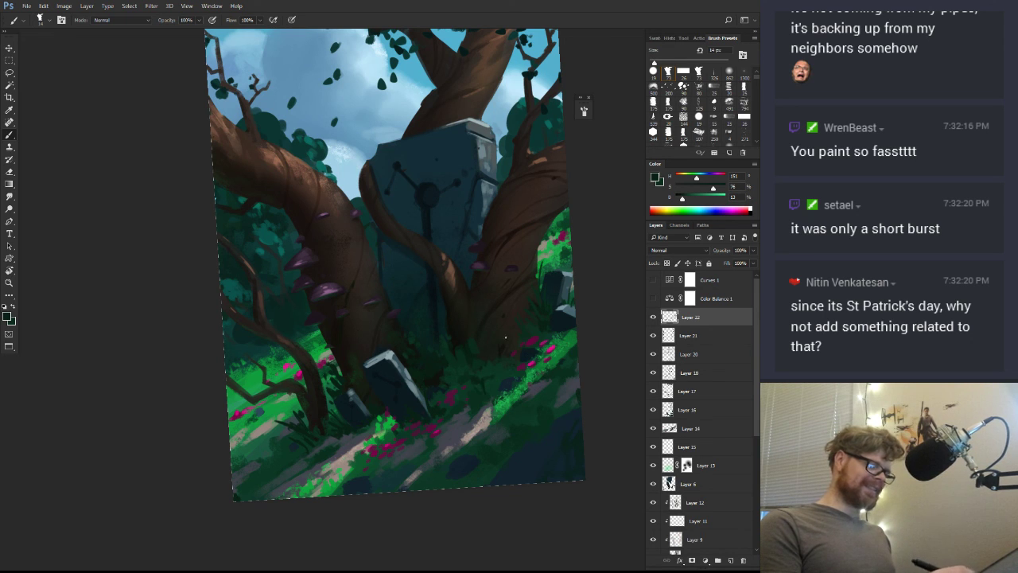
drag(471, 348, 489, 364)
alt+click(491, 374)
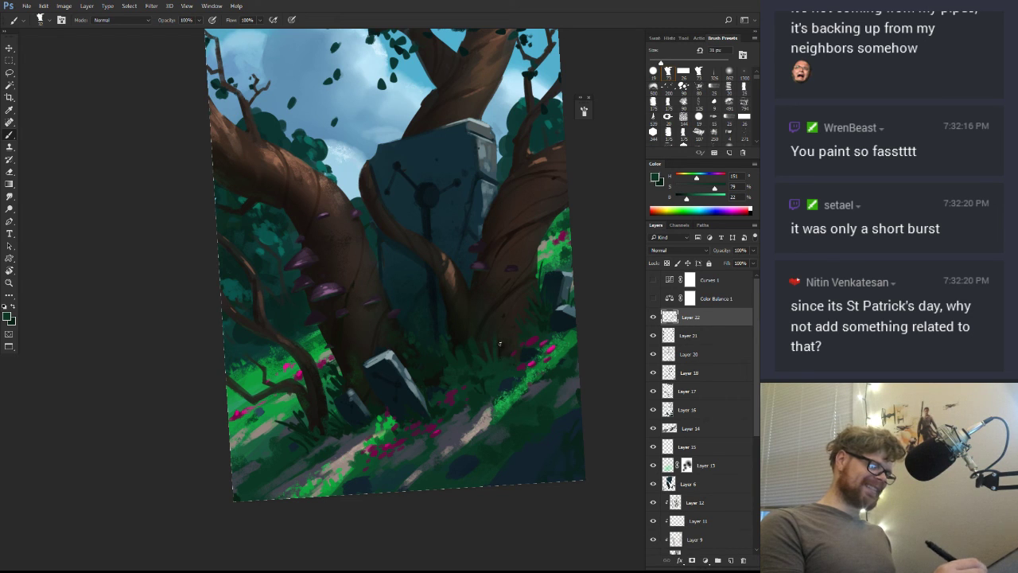
click(652, 71)
mouse_move(488, 332)
mouse_down()
mouse_move(491, 357)
mouse_move(521, 362)
mouse_move(512, 362)
mouse_up()
key(ctrl+space)
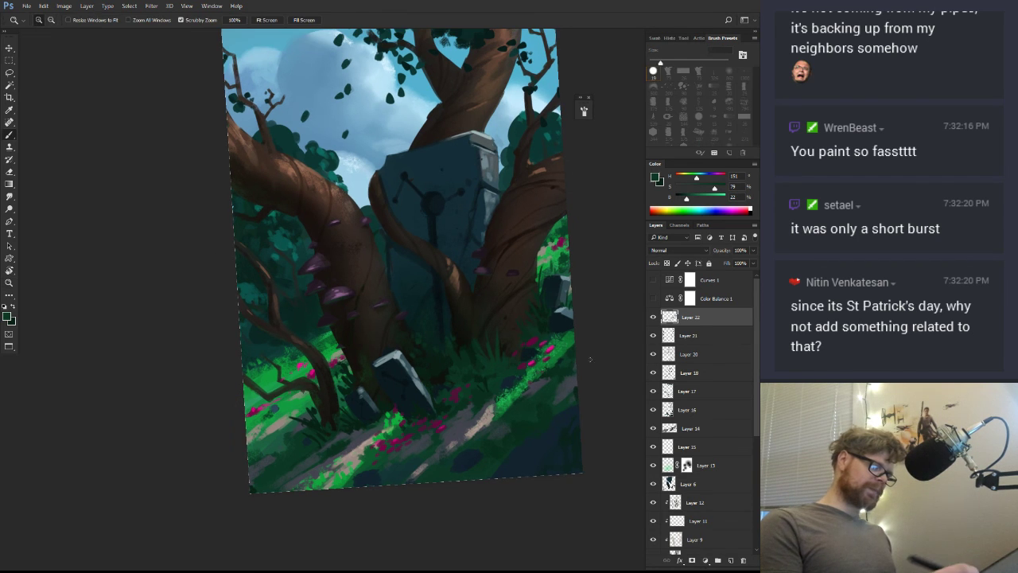
key(b)
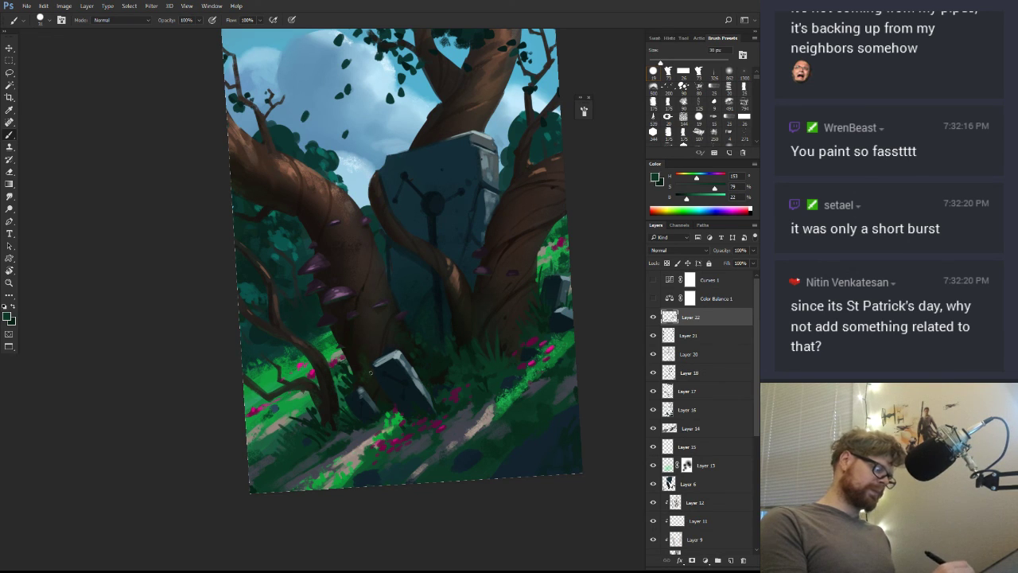
Sample a bright green at 69% brightness and paint sunlit grass blades along the lit patches, alternating with dark green
alt+click(353, 470)
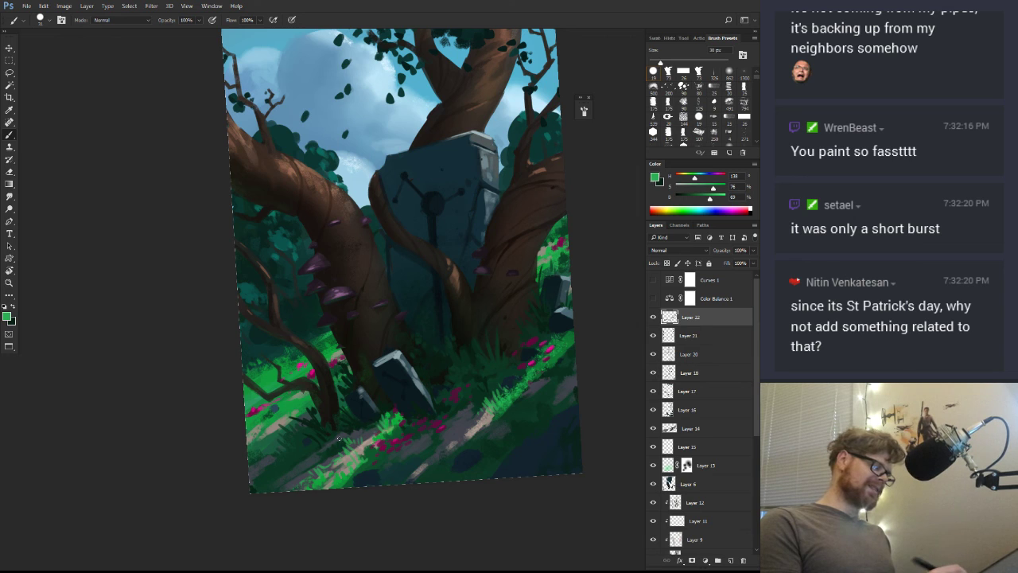
key(x)
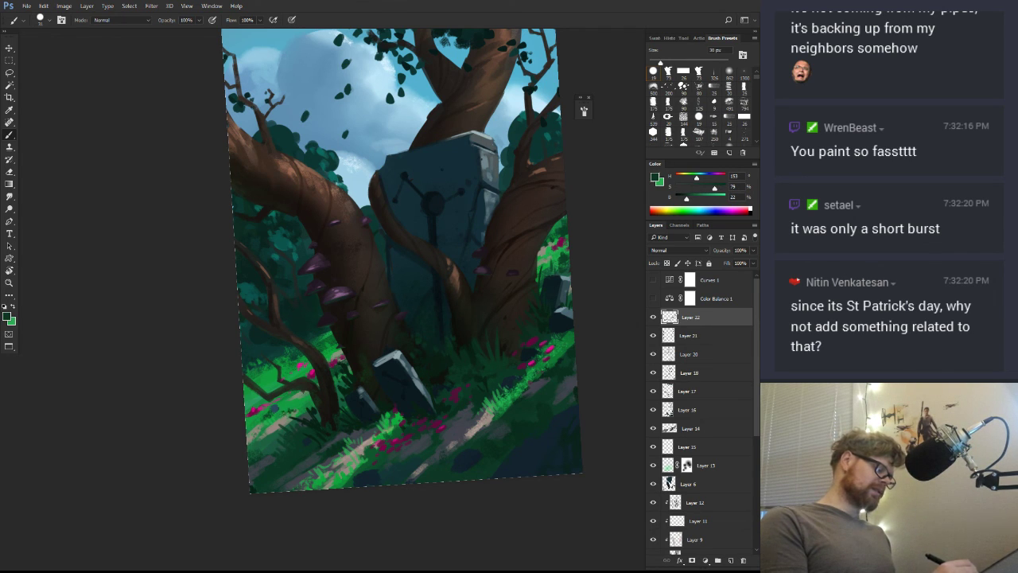
key(x)
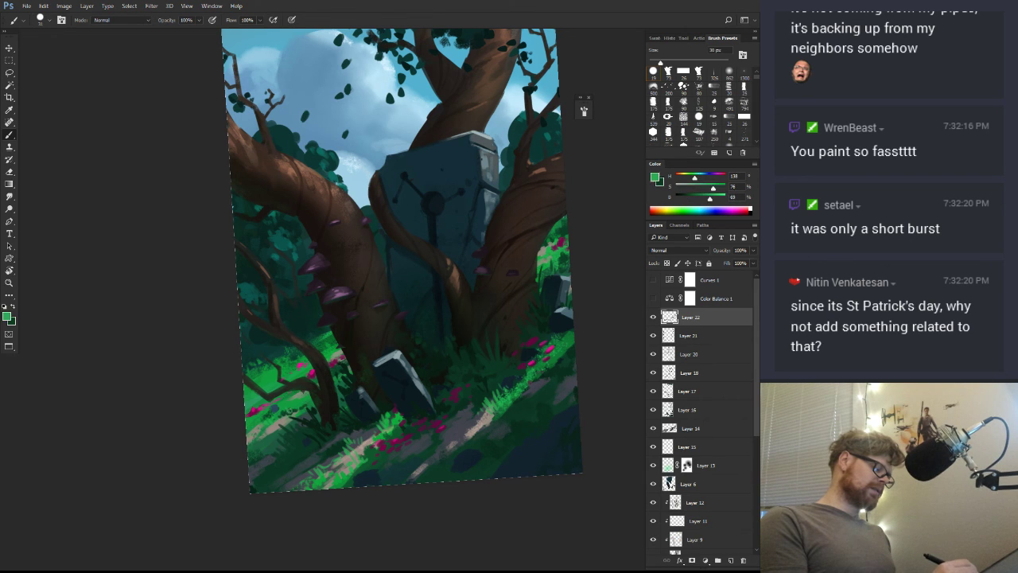
alt+click(295, 403)
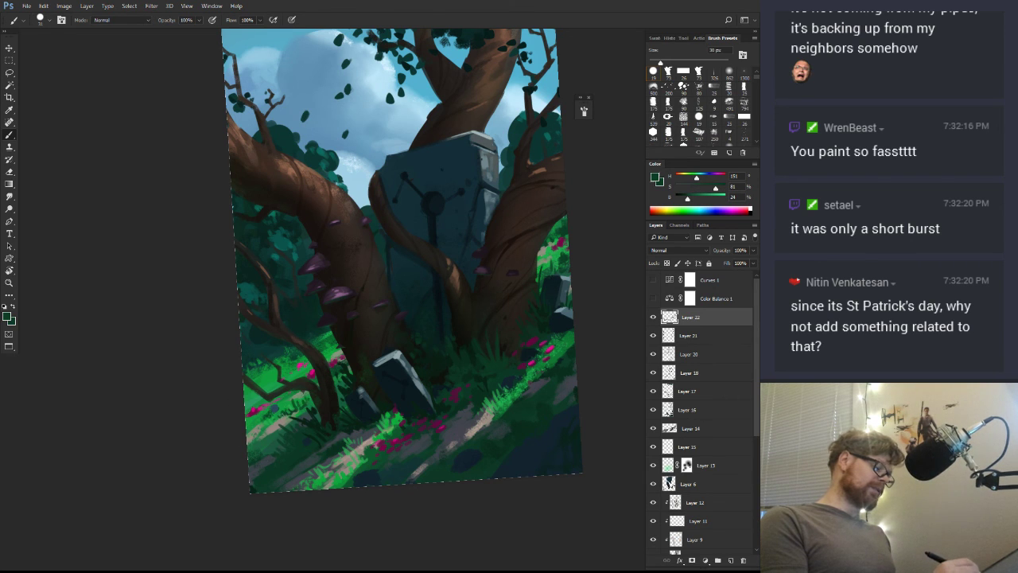
Sample the dark leaf green, shift it to a brighter, more saturated green and paint highlights on the leaves in front of the clouds
key(z)
drag(461, 394, 402, 482)
drag(485, 374, 555, 312)
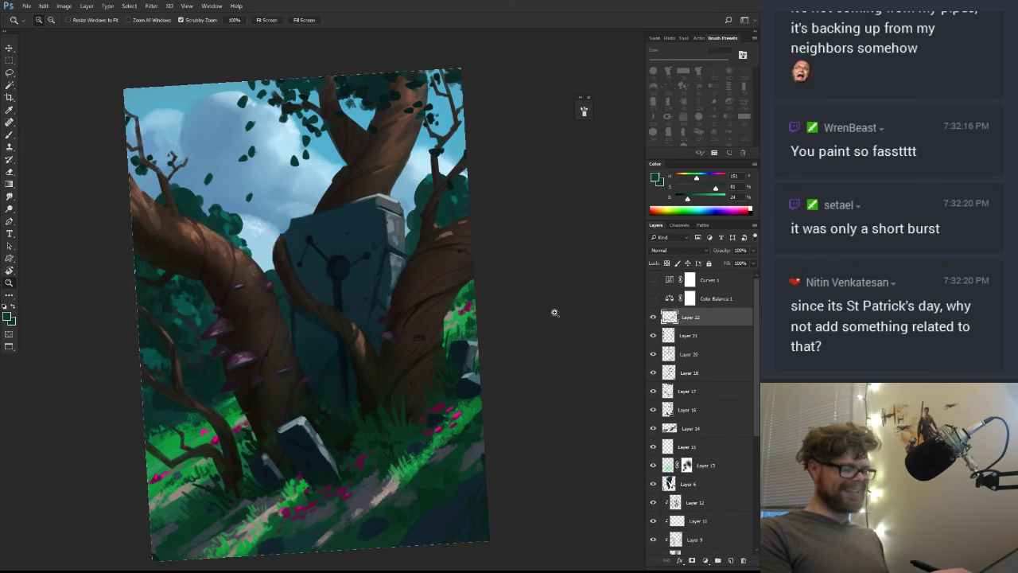
key(z)
drag(473, 332, 421, 421)
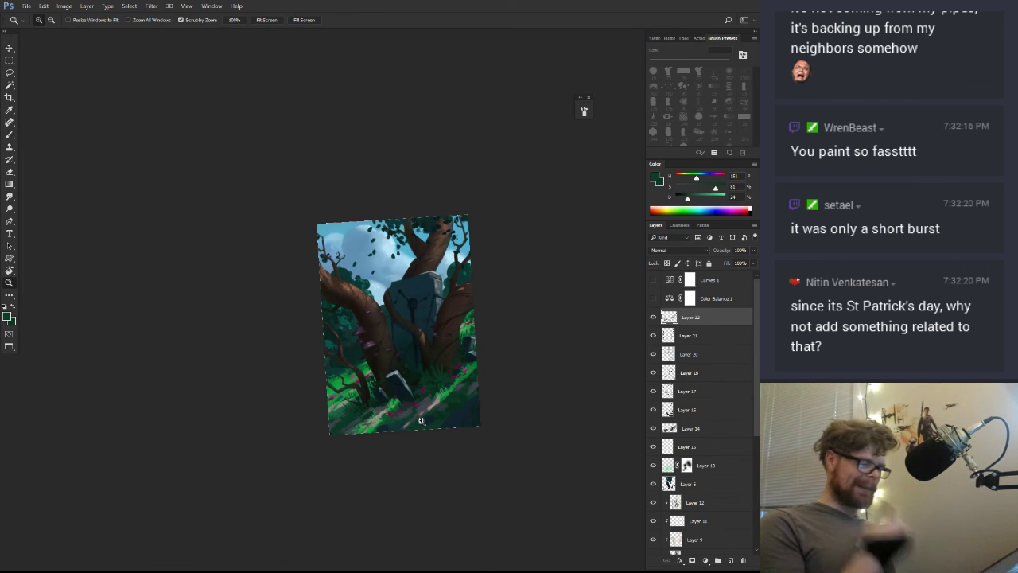
drag(388, 251, 450, 215)
alt+click(400, 269)
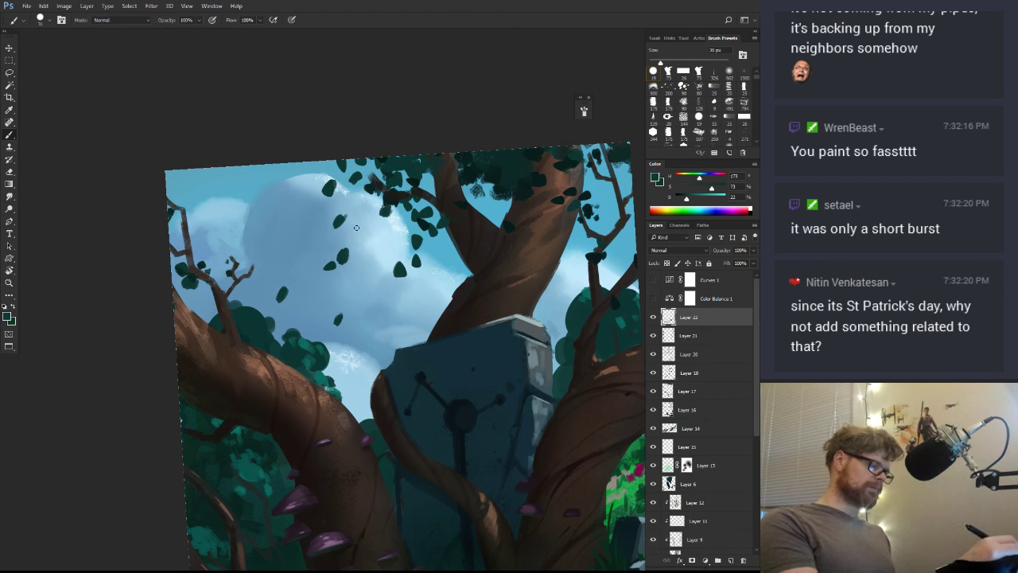
click(698, 198)
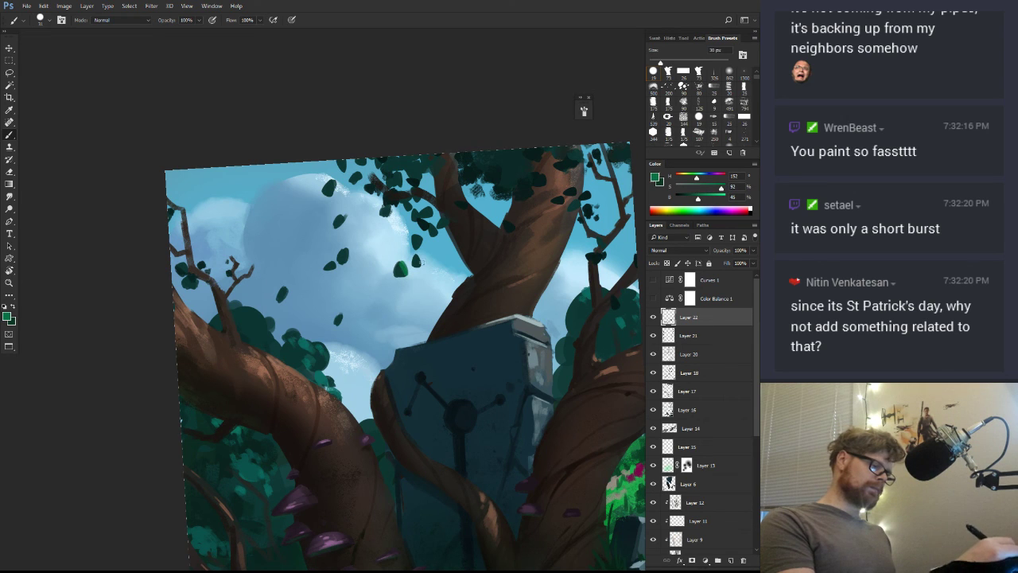
drag(332, 185, 333, 194)
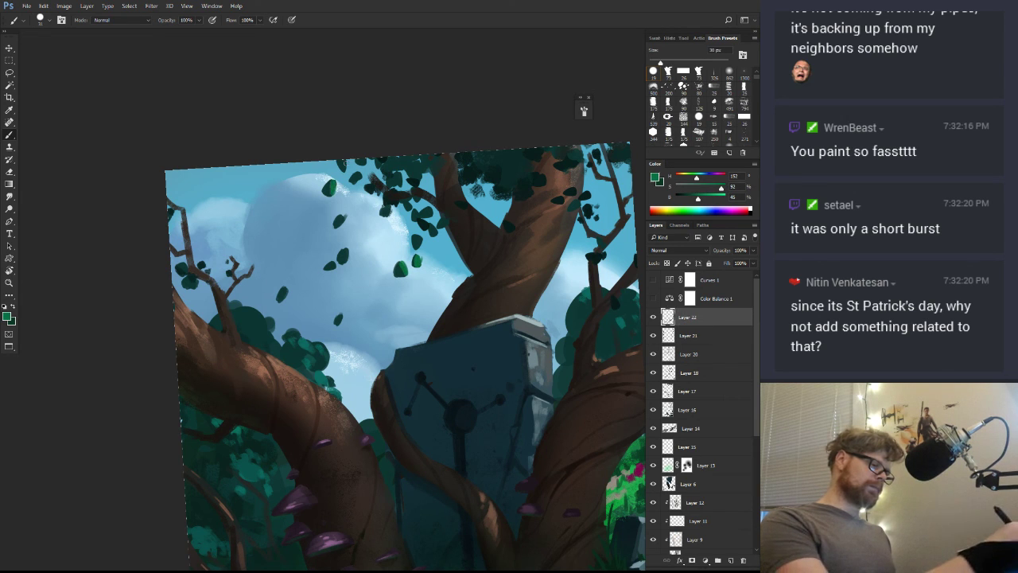
drag(375, 165, 379, 173)
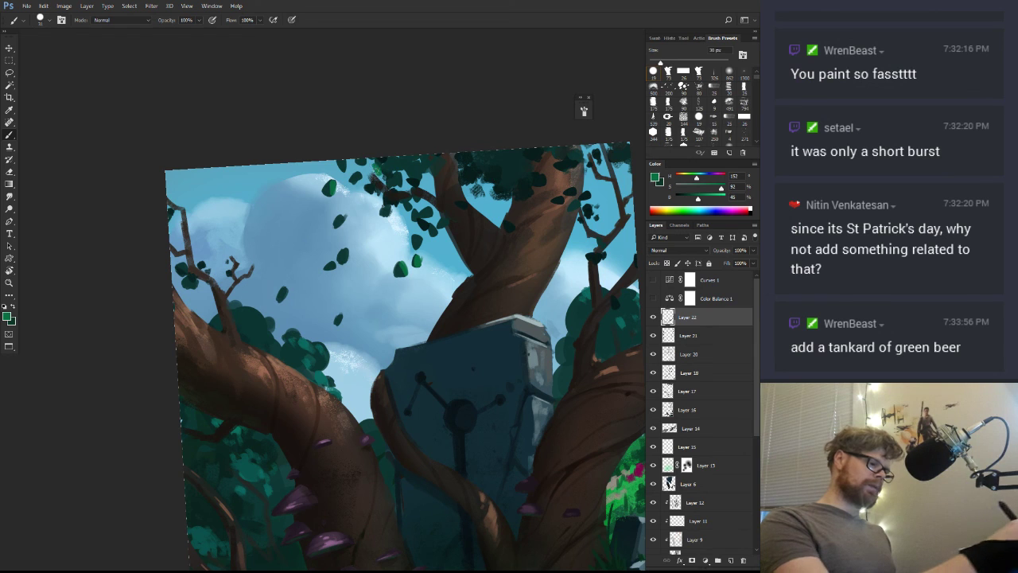
Try to paint a dark green snake draped over the central trunk
alt+click(380, 183)
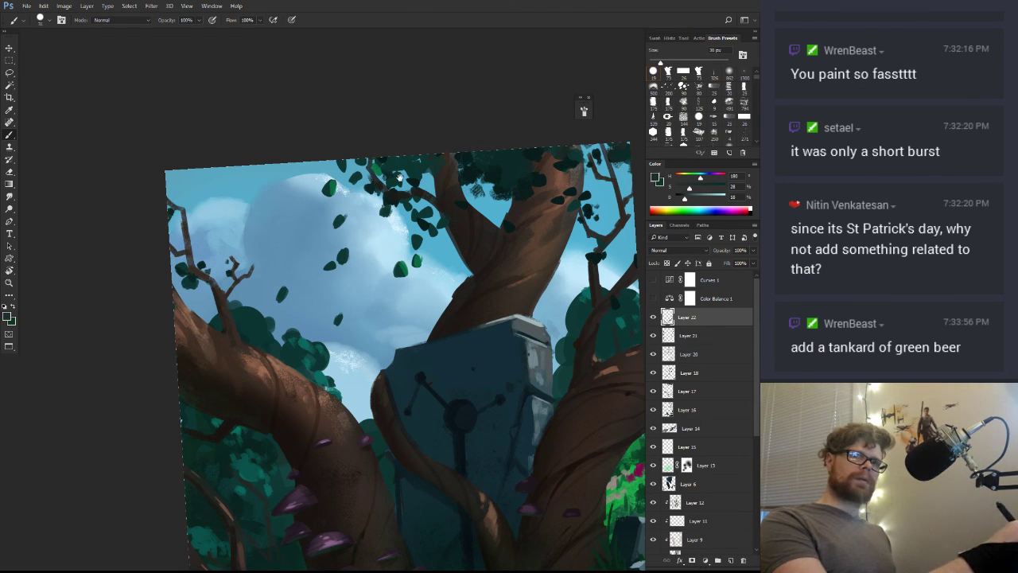
drag(549, 231, 454, 307)
mouse_move(387, 284)
mouse_down()
mouse_move(406, 250)
mouse_move(468, 317)
mouse_up()
alt+click(417, 226)
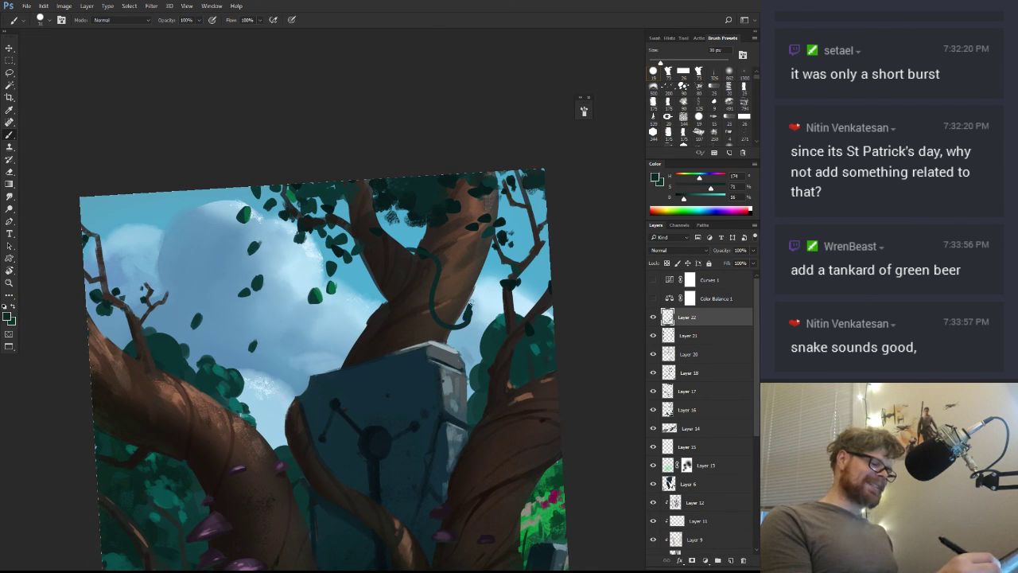
mouse_move(576, 373)
mouse_down()
mouse_move(521, 370)
mouse_move(581, 353)
mouse_up()
drag(557, 349, 473, 289)
Sample a dark brown and paint a small broken branch sticking out of the central tree's left side
alt+click(384, 202)
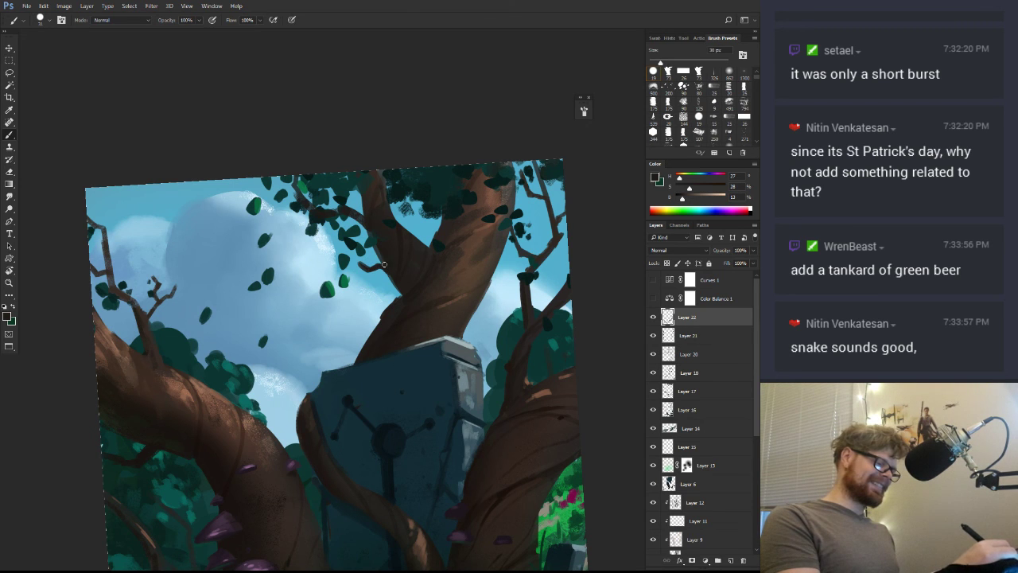
drag(460, 285, 439, 355)
drag(495, 336, 503, 315)
Sample the bark colour, raise its brightness to 86% and paint sunlit highlights on the right tree, the left trunk and the root over the slab
alt+click(502, 313)
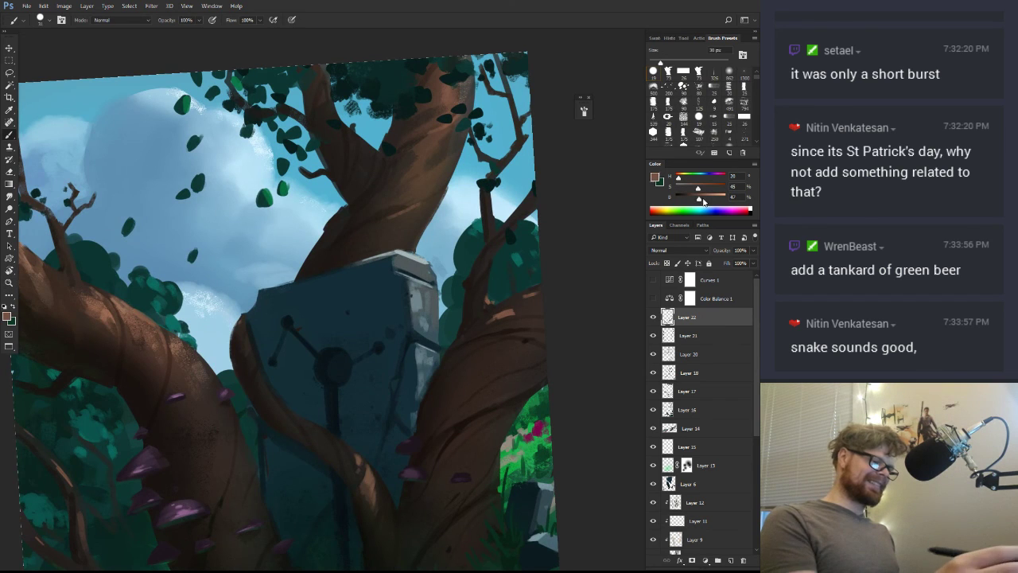
drag(703, 201, 718, 200)
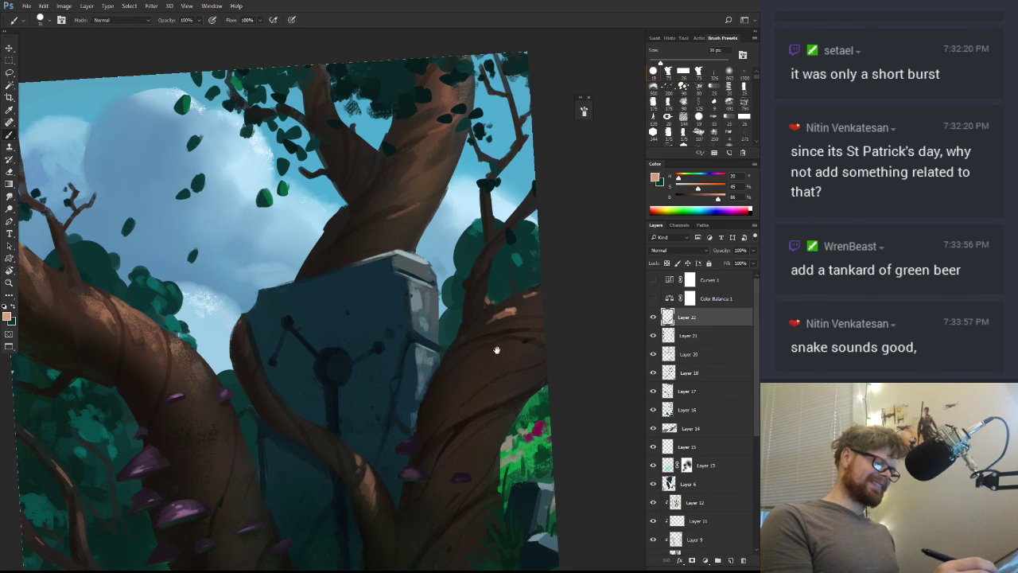
drag(385, 449, 465, 346)
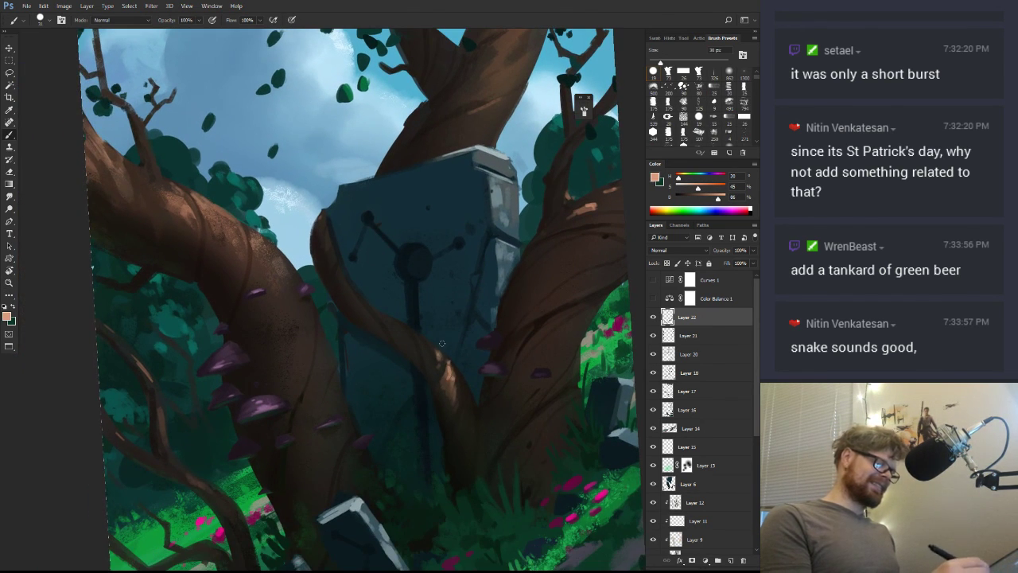
drag(429, 308, 568, 409)
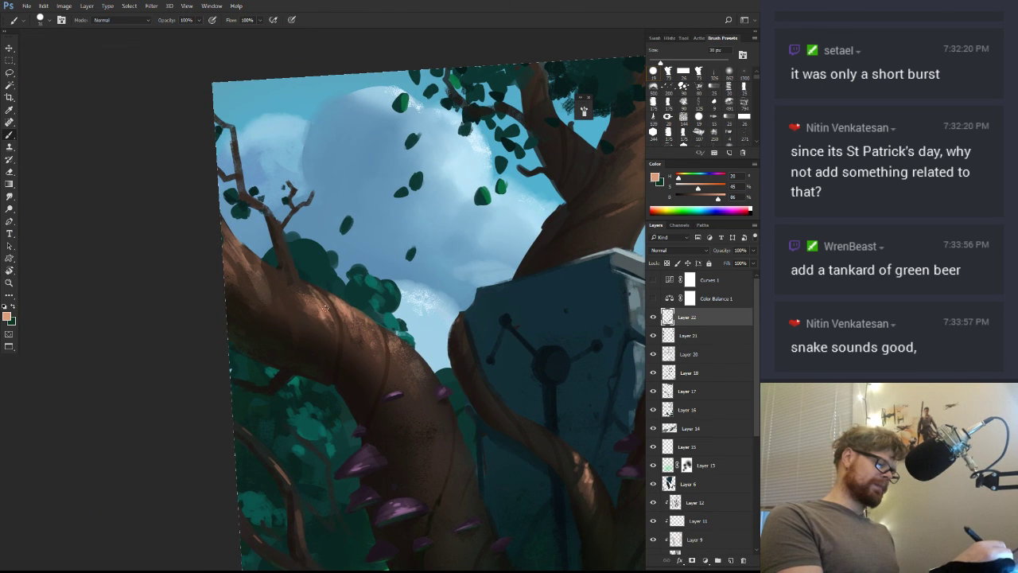
key(z)
drag(449, 272, 437, 435)
key(r)
drag(497, 417, 509, 200)
mouse_move(537, 333)
mouse_down()
mouse_move(533, 230)
mouse_move(324, 189)
mouse_up()
key(z)
drag(277, 310, 342, 311)
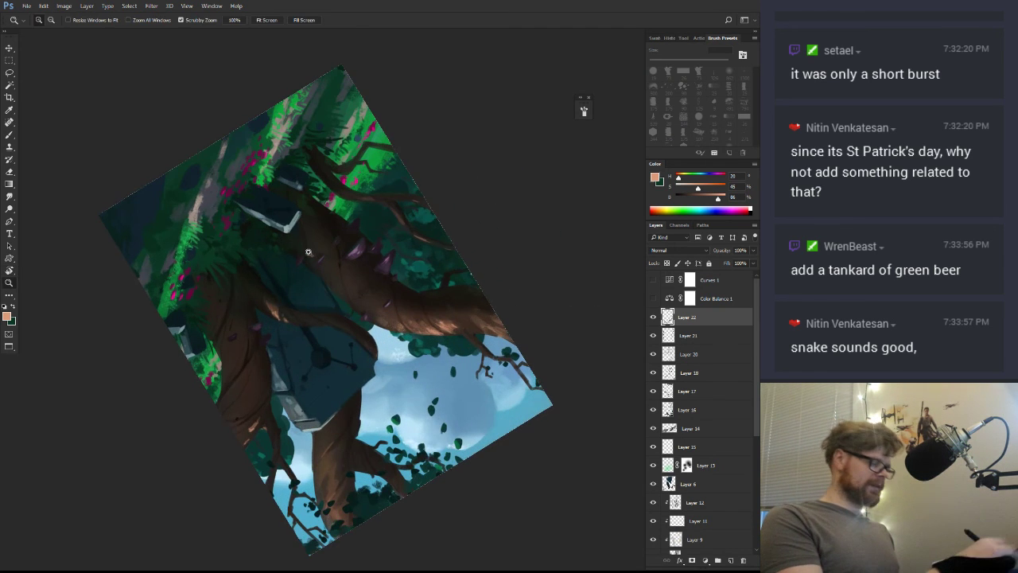
key(b)
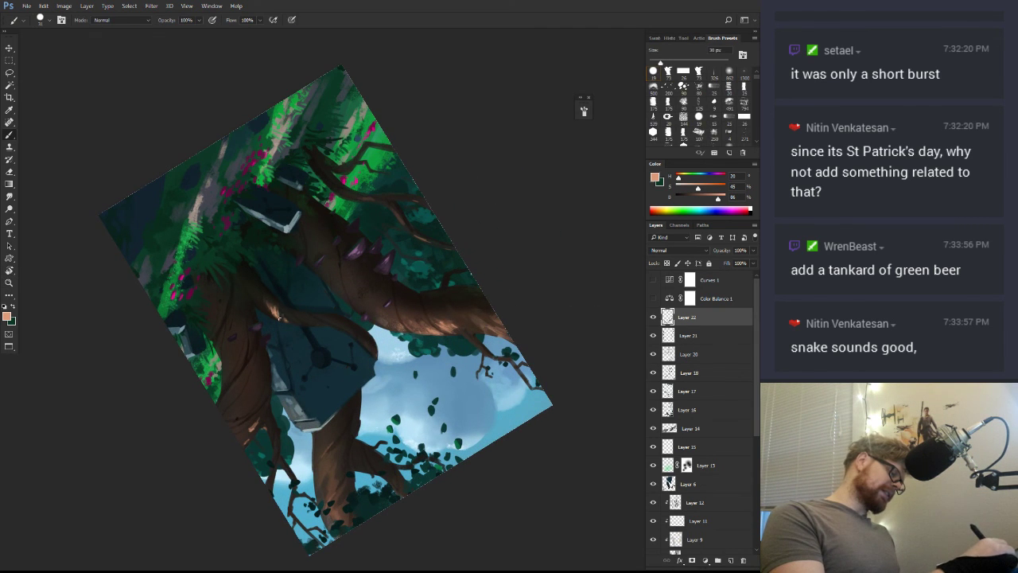
Sample the dark blue slab colours and paint dark carved marks on the shaded faces of the small stone slabs
key(r)
key(ctrl+minus)
key(ctrl+minus)
mouse_move(278, 318)
mouse_down()
mouse_move(473, 461)
mouse_move(443, 186)
mouse_move(438, 298)
mouse_up()
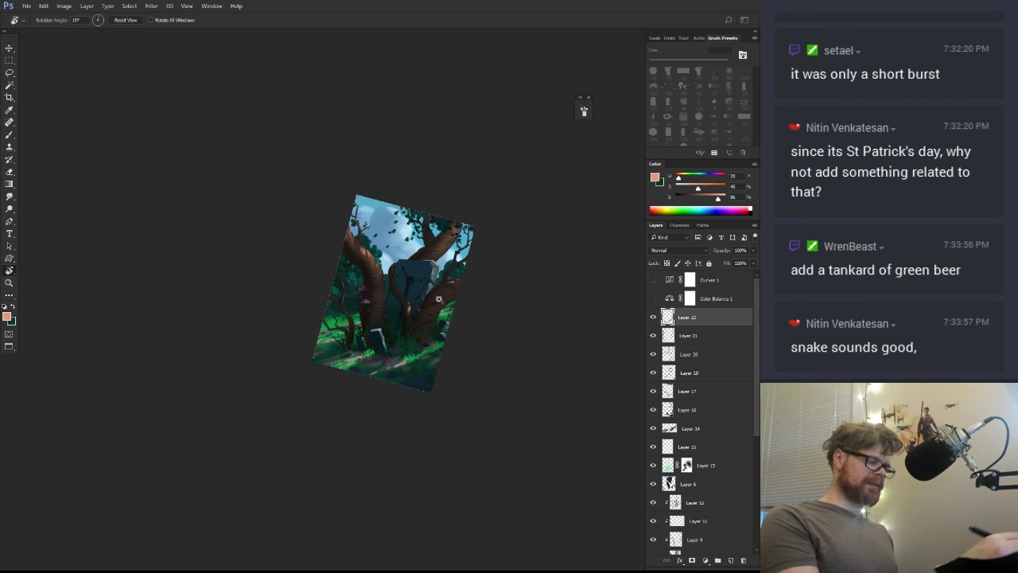
key(z)
key(r)
mouse_move(439, 358)
mouse_down()
mouse_move(509, 352)
mouse_move(482, 288)
mouse_up()
key(z)
drag(440, 260, 475, 237)
key(b)
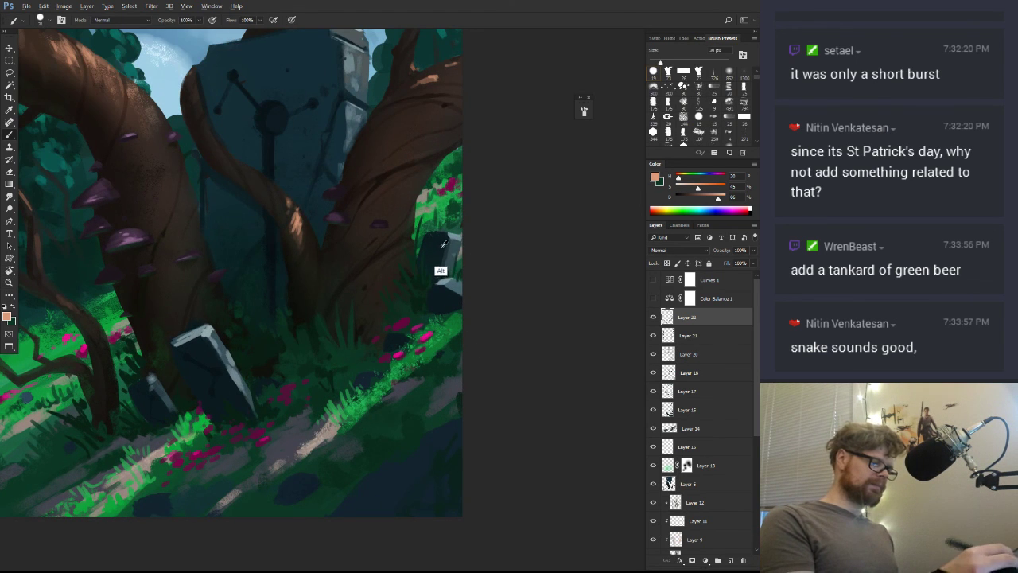
alt+click(443, 243)
alt+click(443, 253)
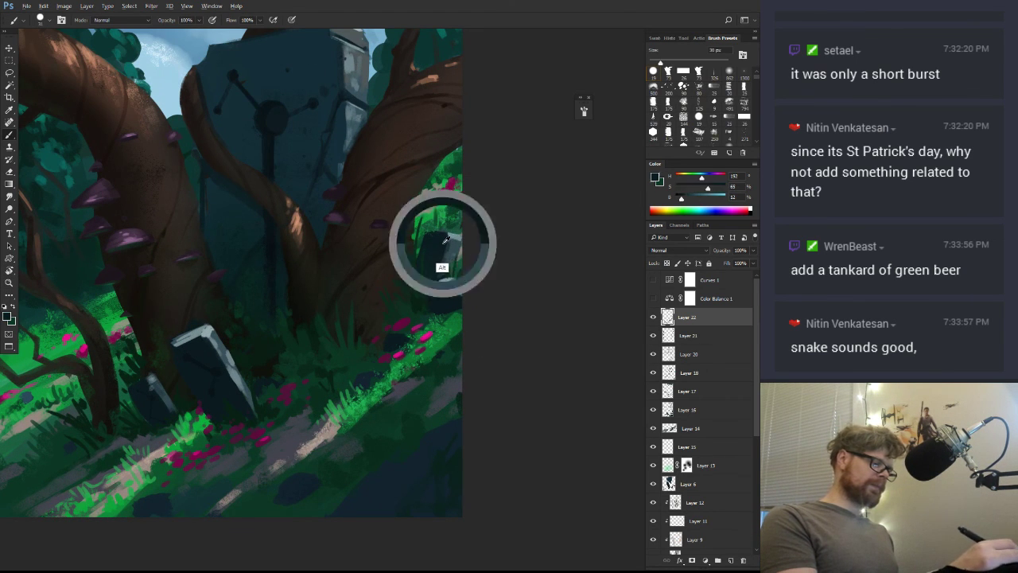
alt+click(221, 370)
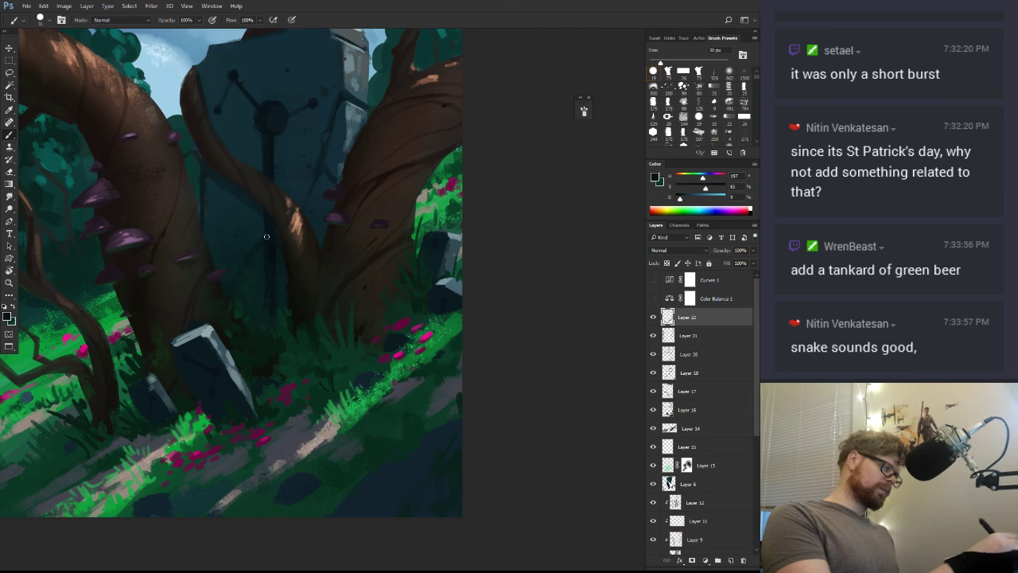
Sample dark greens from the foliage and paint small ivy leaves climbing the shaded base of the root in front of the large slab
alt+click(289, 353)
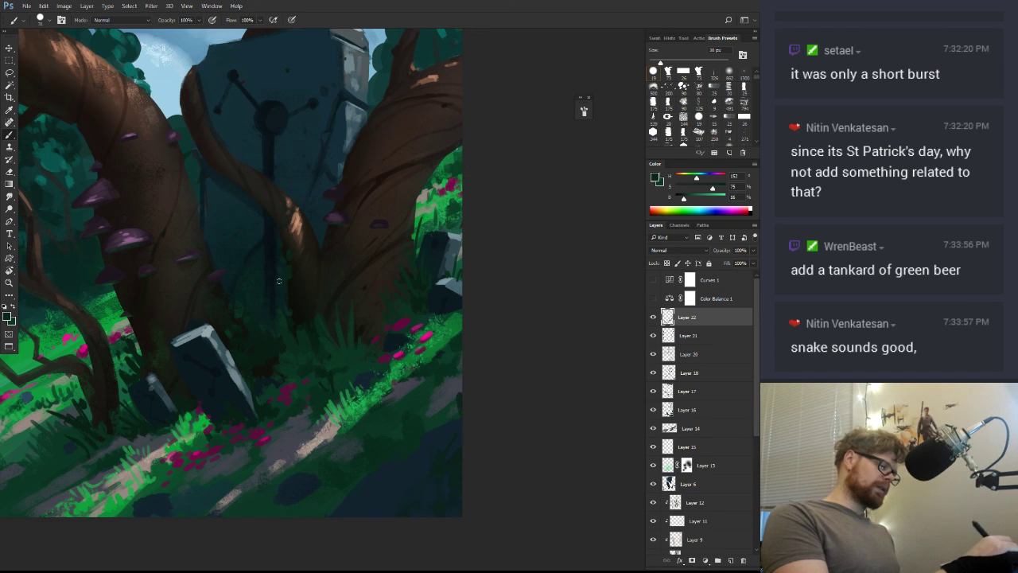
drag(368, 372, 404, 413)
drag(501, 252, 335, 178)
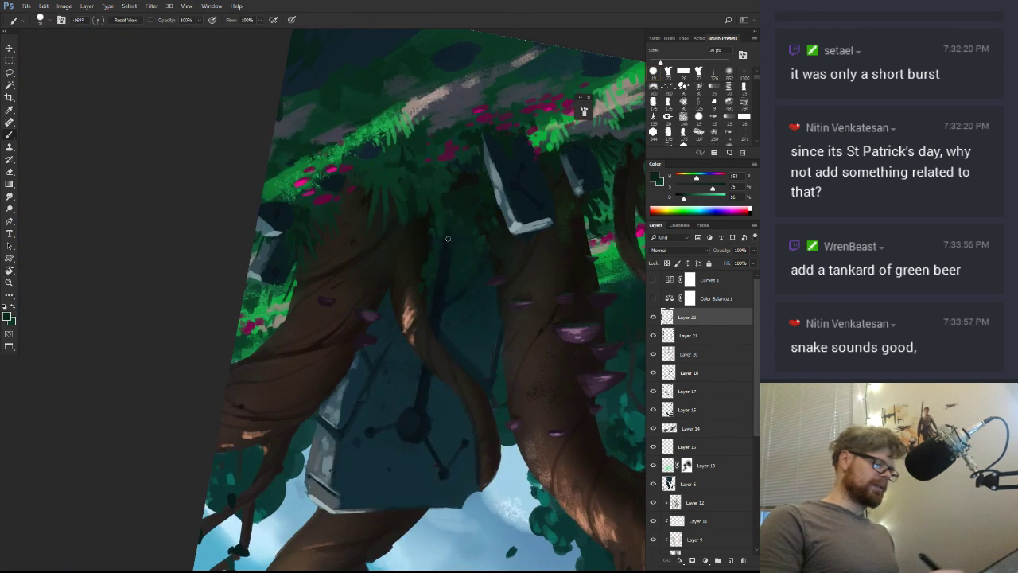
alt+click(432, 245)
alt+click(430, 192)
alt+click(413, 199)
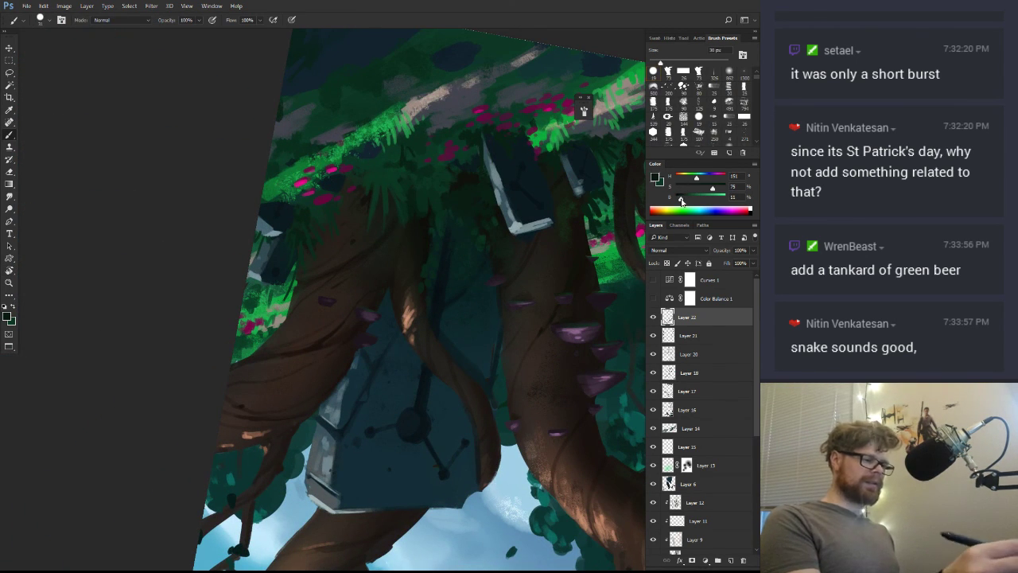
alt+click(434, 255)
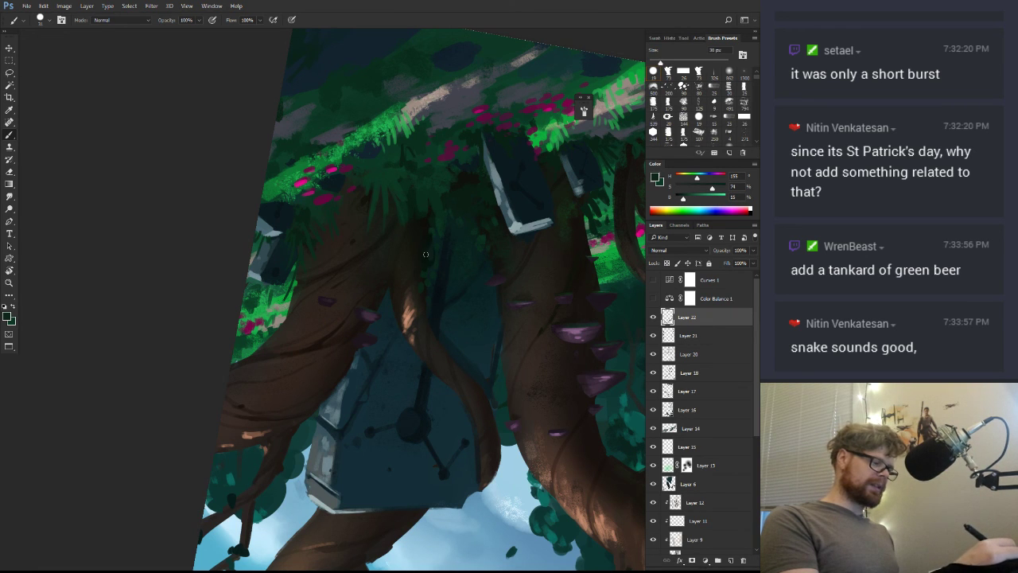
Sample the dark leaf green, raise its brightness to 62% and paint bright leaves over the root's sunlit patch
key(r)
mouse_move(407, 391)
mouse_down()
mouse_move(456, 193)
mouse_move(353, 183)
mouse_up()
alt+click(340, 332)
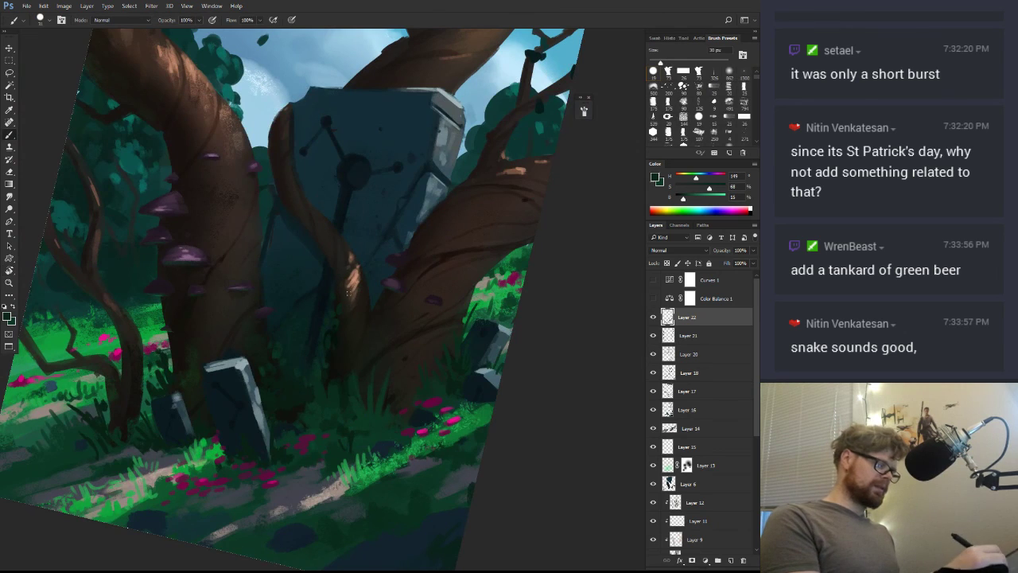
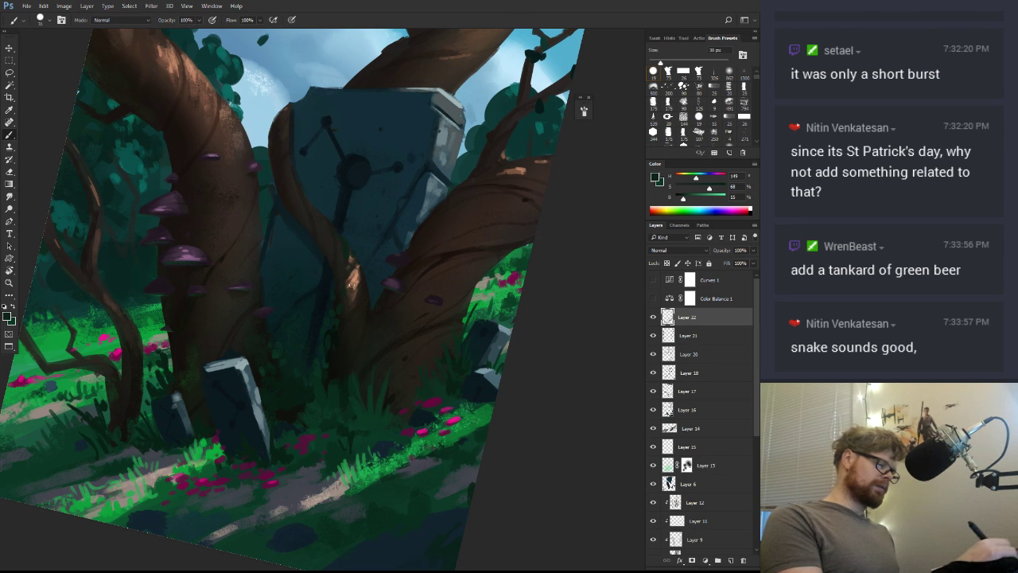
drag(684, 198, 707, 198)
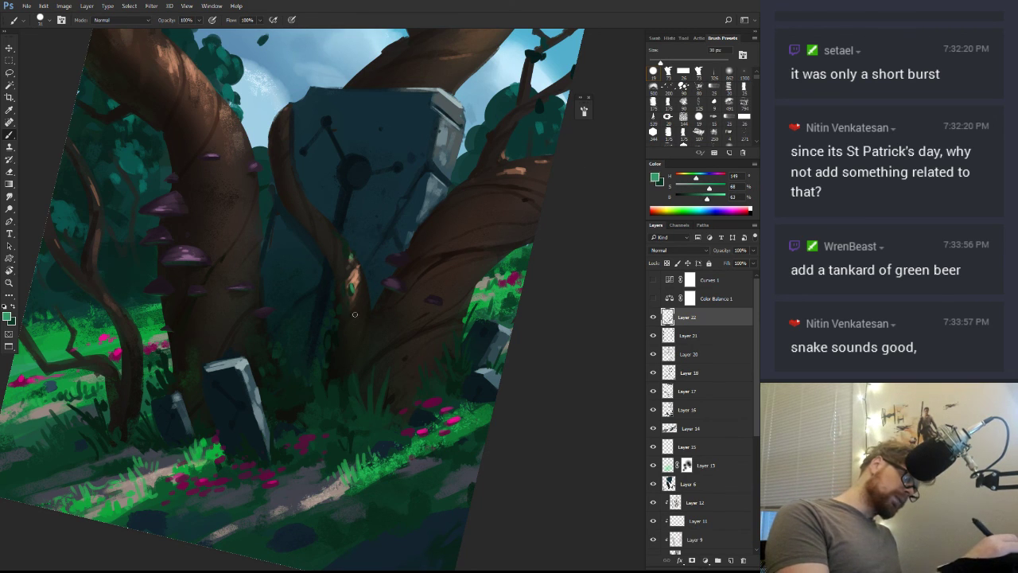
Sample a dark brown and a mid green to refine the shadows and leaf edges around the root's sunlit patch
key(z)
drag(419, 406, 359, 470)
key(r)
mouse_move(429, 465)
mouse_down()
mouse_move(530, 404)
mouse_move(408, 188)
mouse_move(479, 223)
mouse_move(418, 212)
mouse_move(383, 240)
mouse_up()
key(z)
key(r)
key(b)
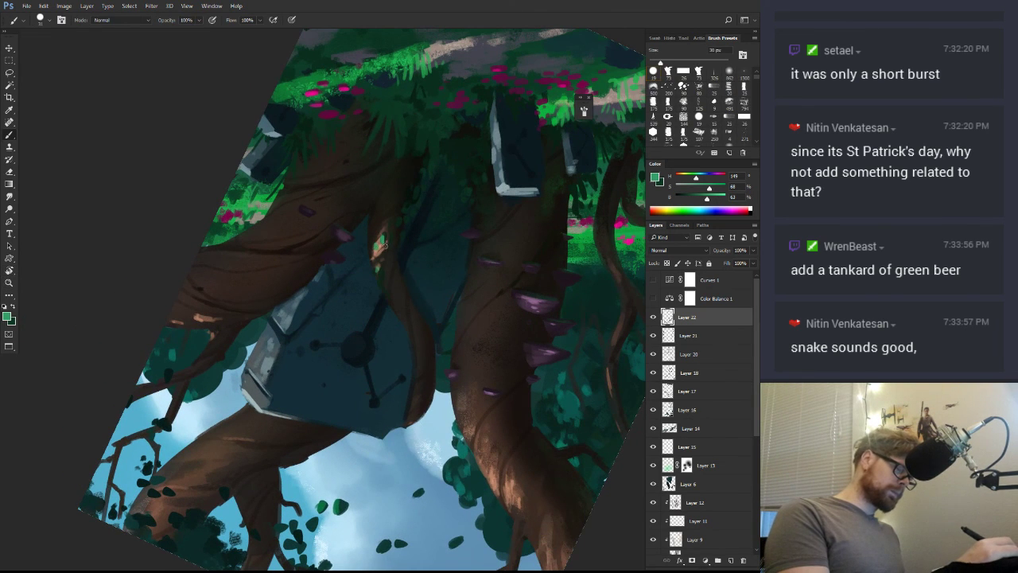
alt+click(375, 241)
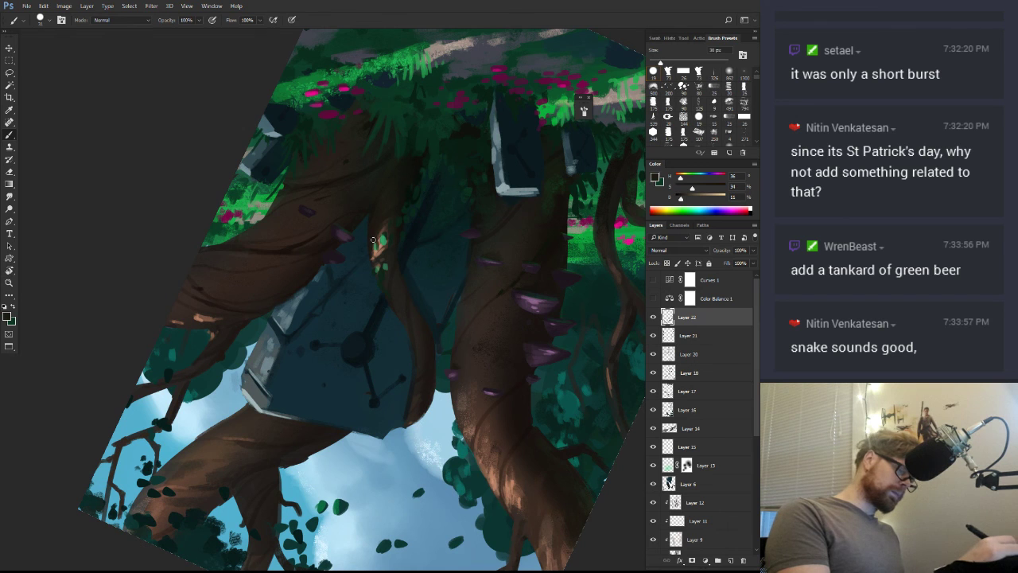
alt+click(378, 276)
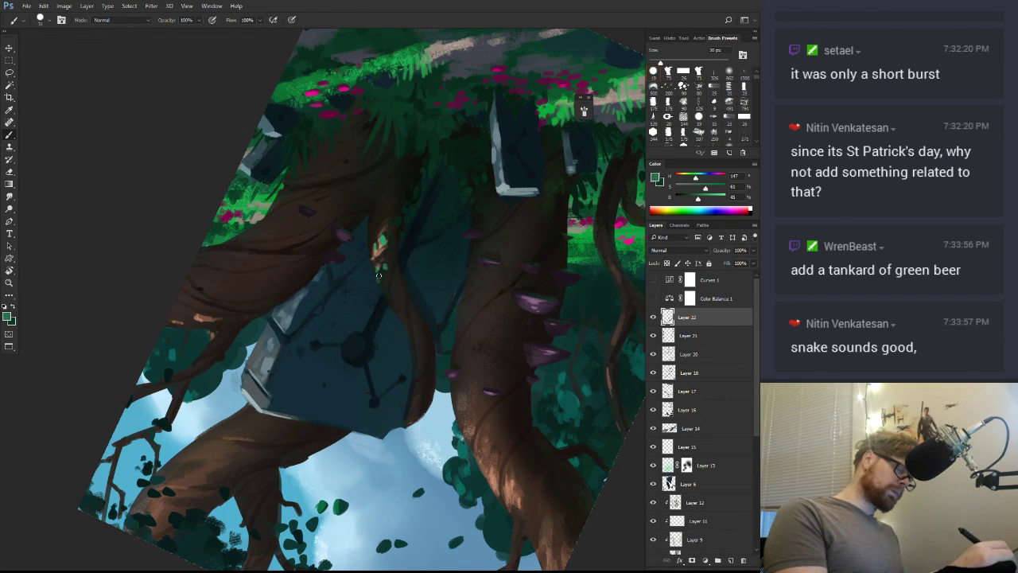
Sample the dark grass green and paint more small shaded leaves farther up the root in front of the slab
key(r)
mouse_move(397, 247)
mouse_down()
mouse_move(445, 318)
mouse_move(354, 342)
mouse_up()
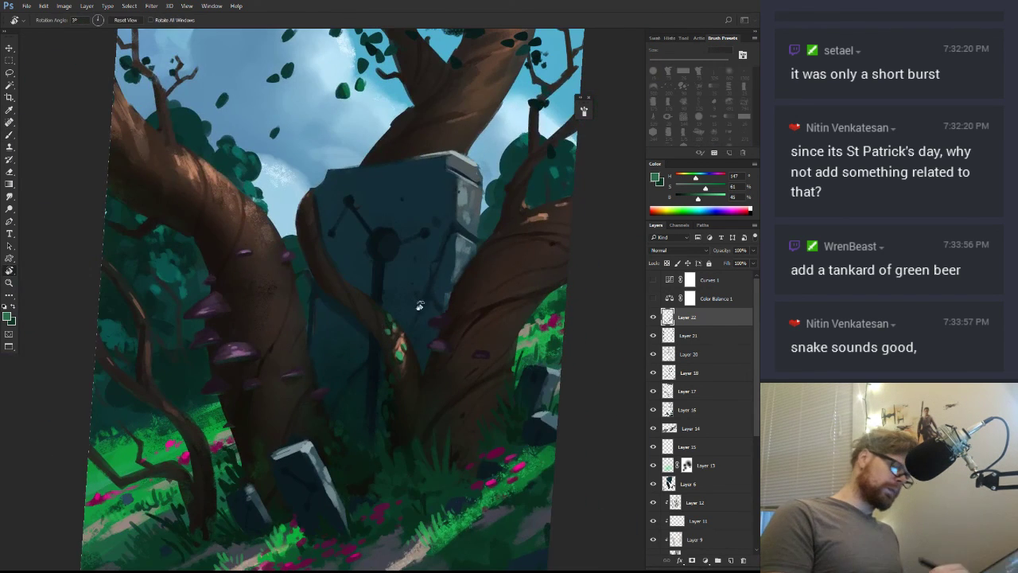
alt+click(406, 438)
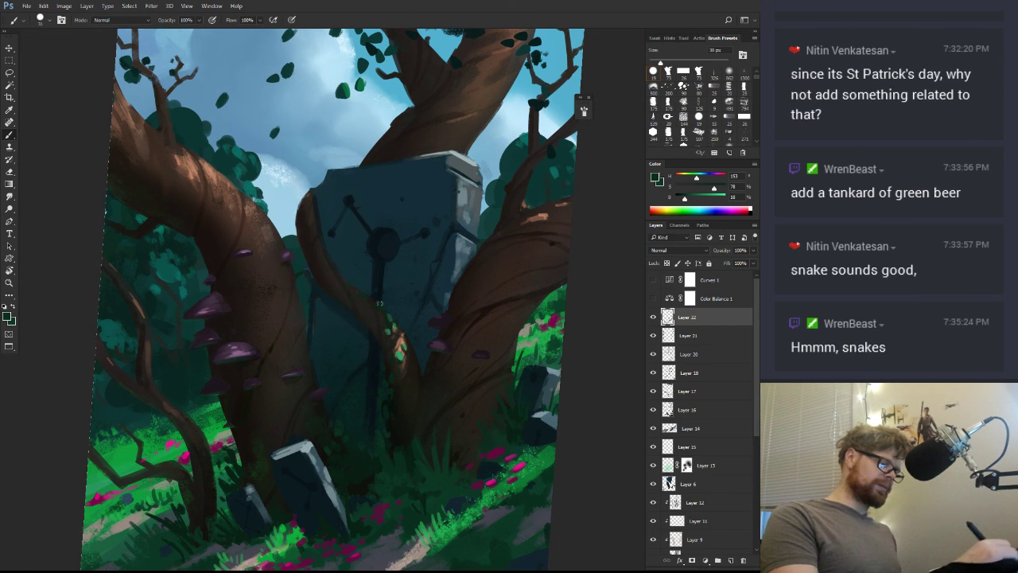
Sample the bright leaf green and dab highlights on the ivy leaves above and beside the root's sunlit patch
key(z)
drag(497, 322, 513, 344)
key(r)
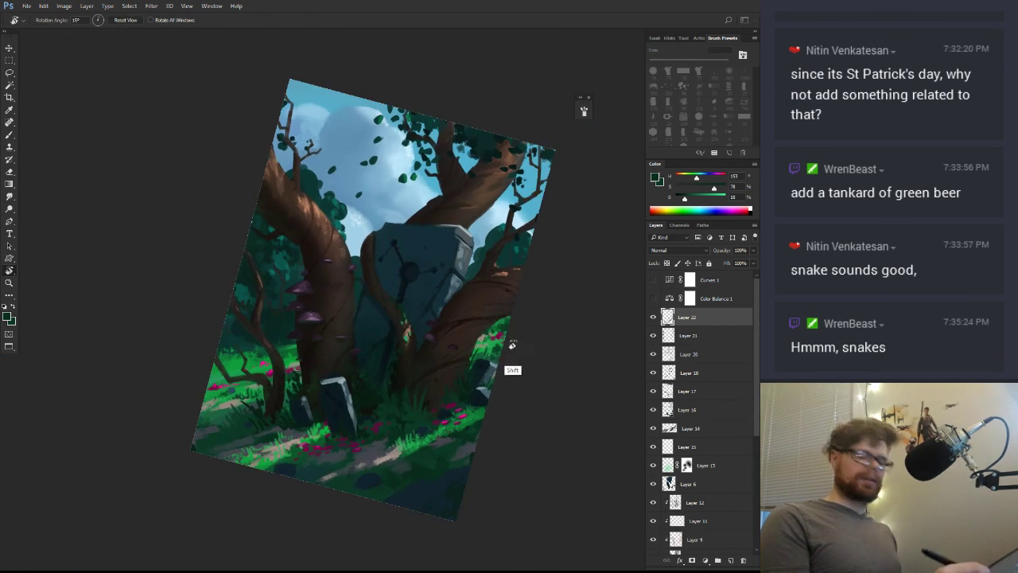
key(z)
drag(404, 327, 435, 326)
key(r)
drag(552, 341, 550, 286)
key(z)
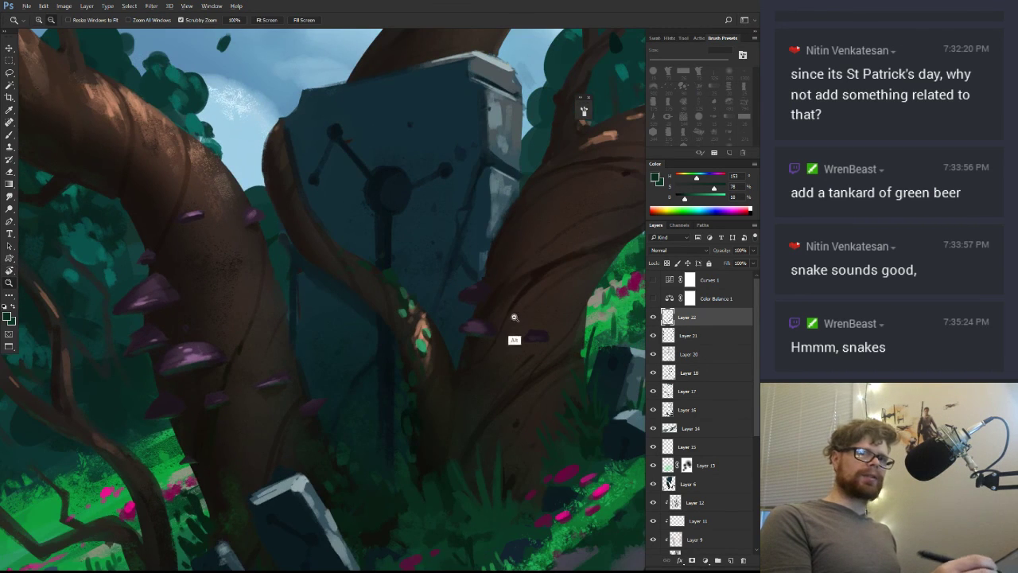
drag(514, 316, 489, 340)
click(469, 303)
key(b)
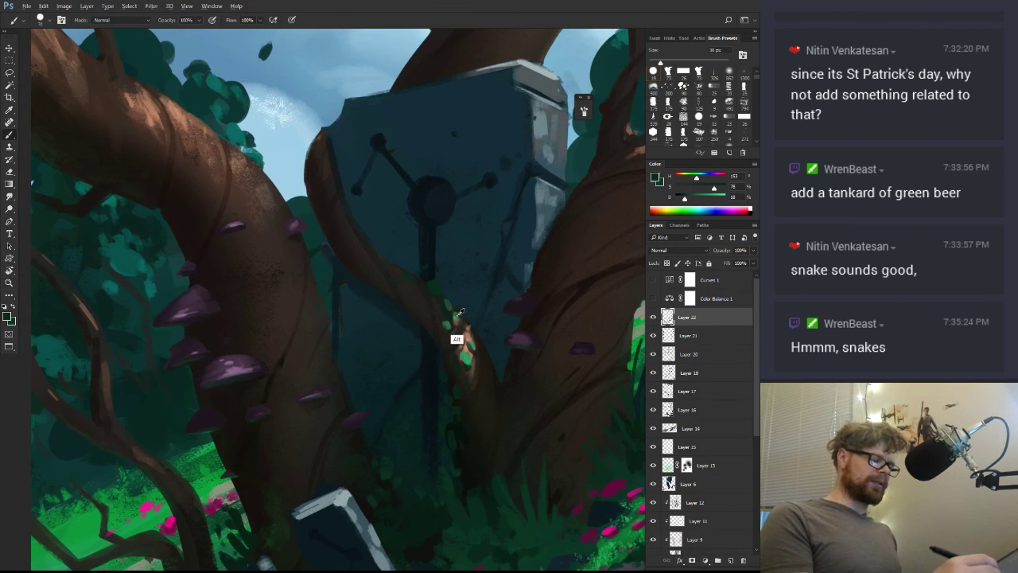
alt+click(472, 343)
alt+click(452, 308)
drag(446, 299, 447, 309)
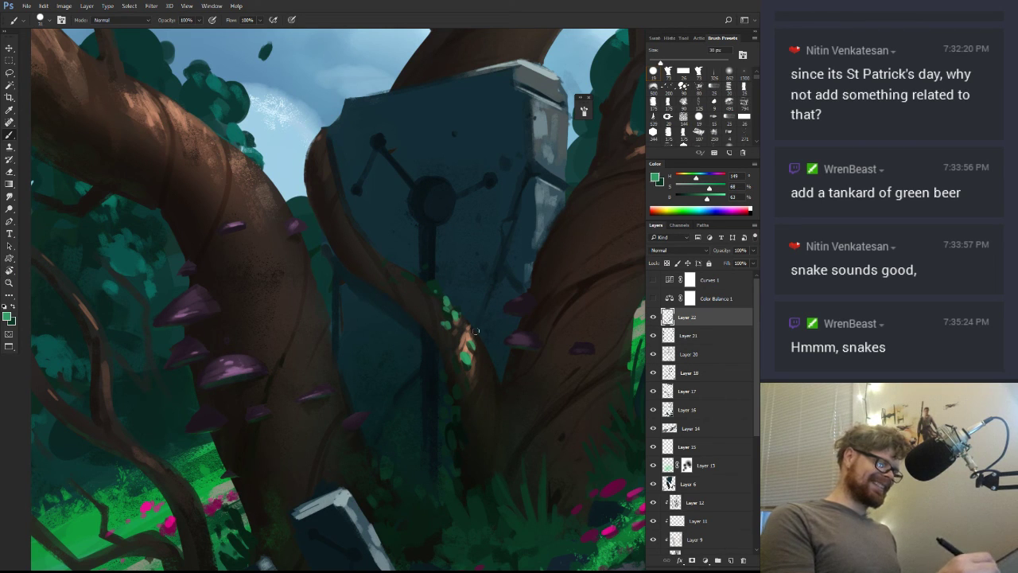
drag(481, 342, 479, 350)
key(z)
drag(451, 427, 375, 538)
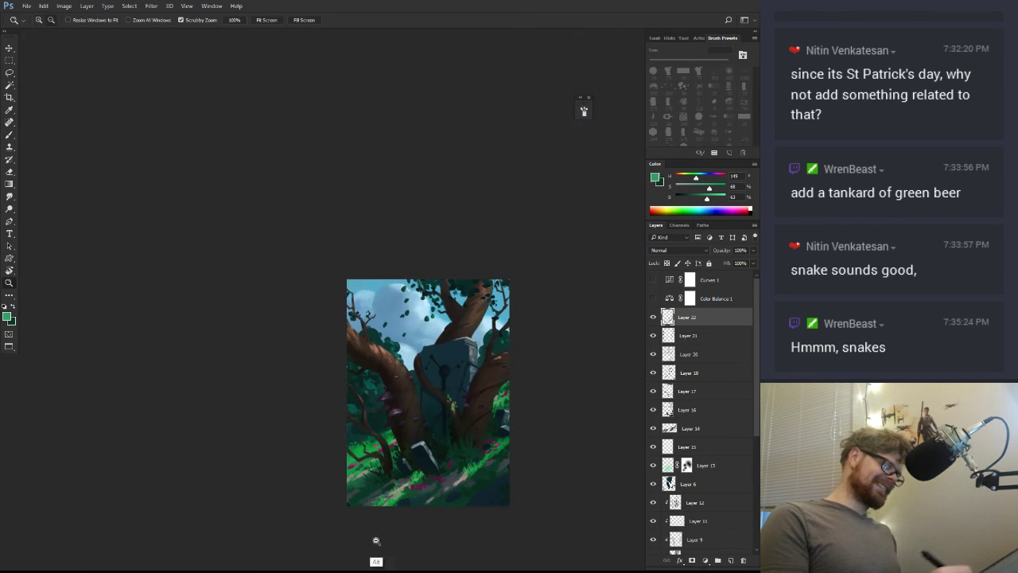
drag(453, 426, 538, 369)
key(b)
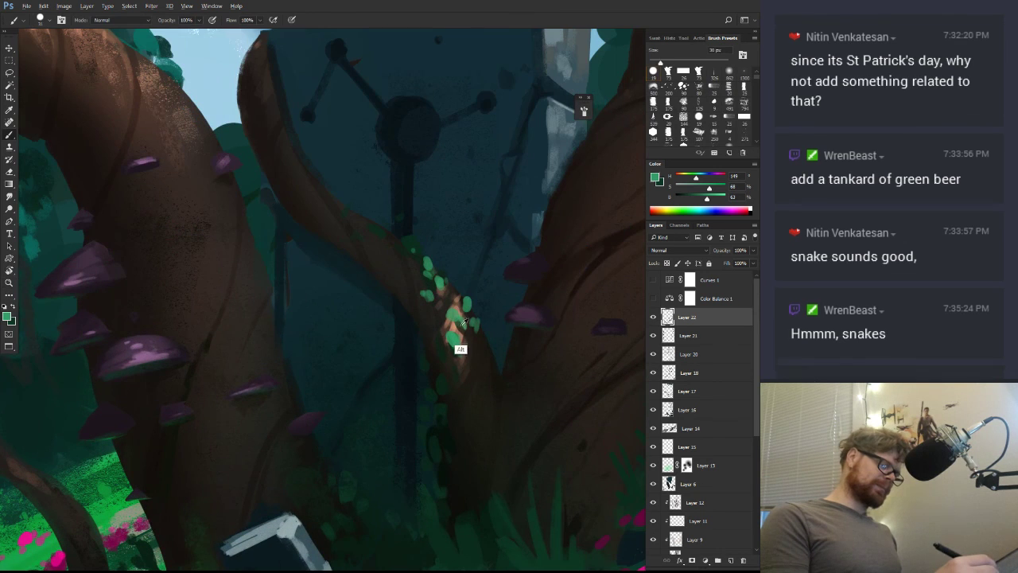
Sample the light bark colour and dab small highlights among the bright leaves on the curved root
alt+click(458, 308)
drag(460, 303, 454, 307)
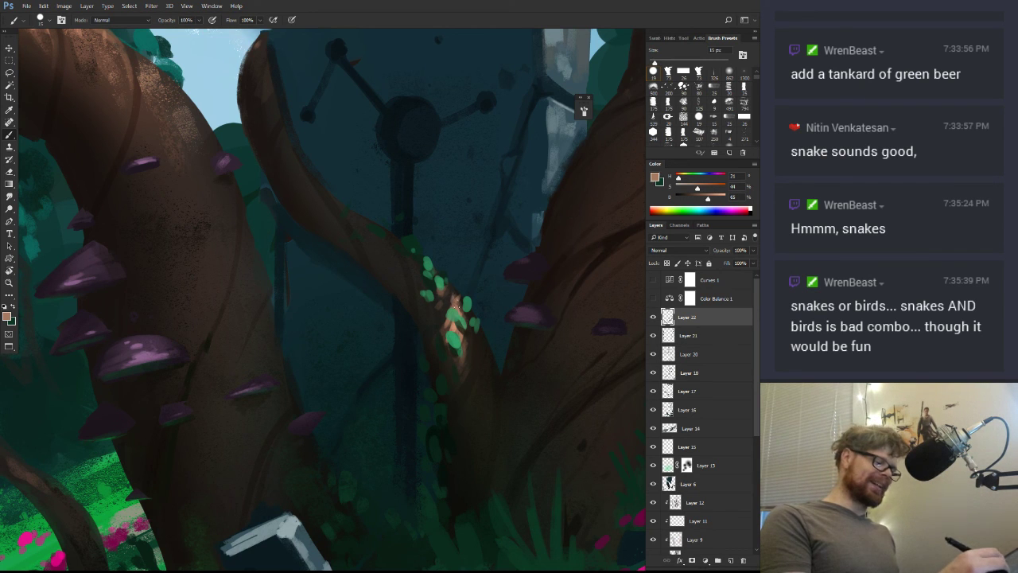
Sample a grey-blue from the stone and paint a thin chipped highlight down the crack in the slab's front face
drag(518, 197, 457, 340)
alt+click(480, 278)
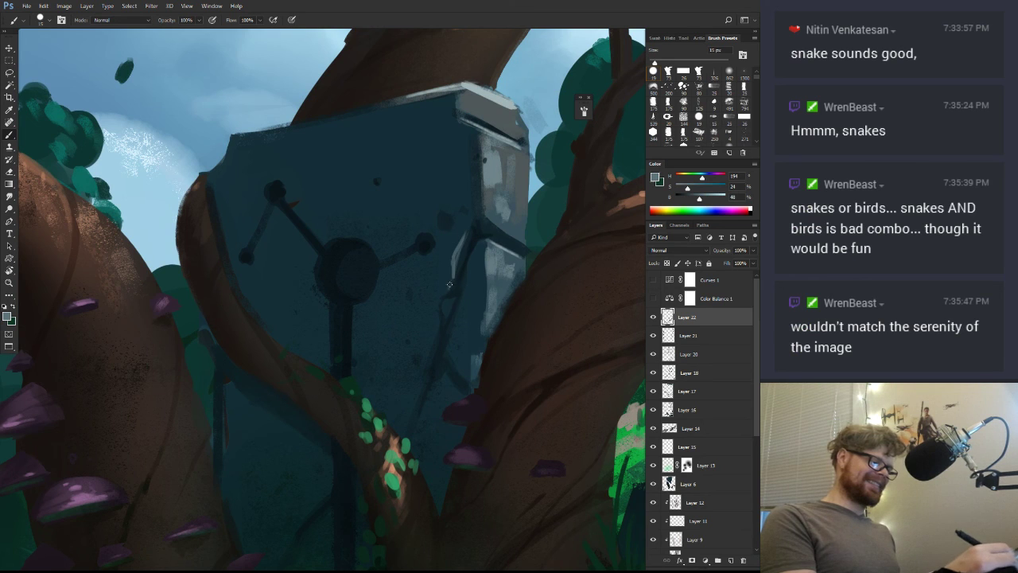
drag(440, 300, 437, 337)
drag(440, 300, 436, 312)
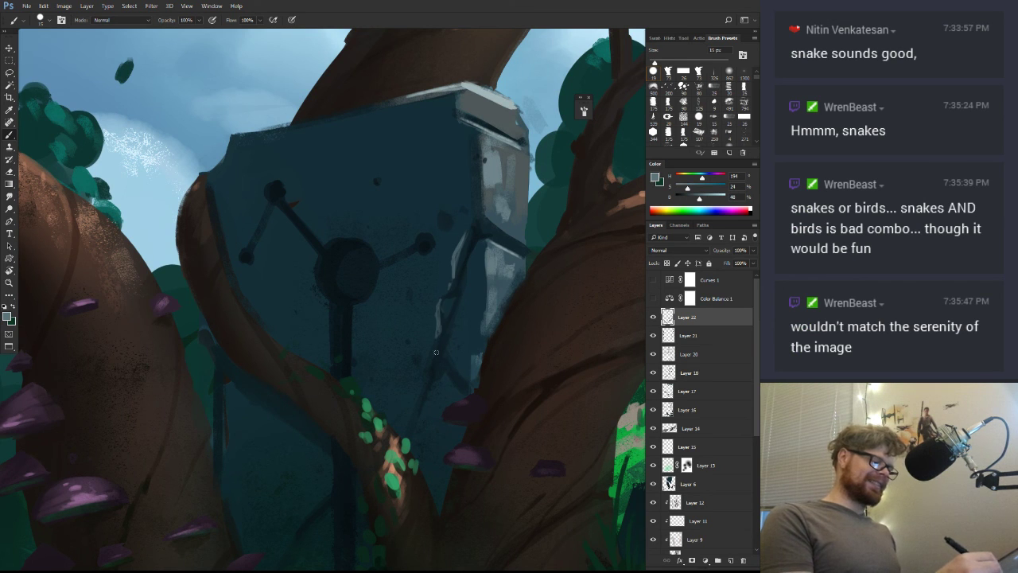
mouse_move(443, 402)
mouse_down()
mouse_move(418, 480)
mouse_move(497, 306)
mouse_up()
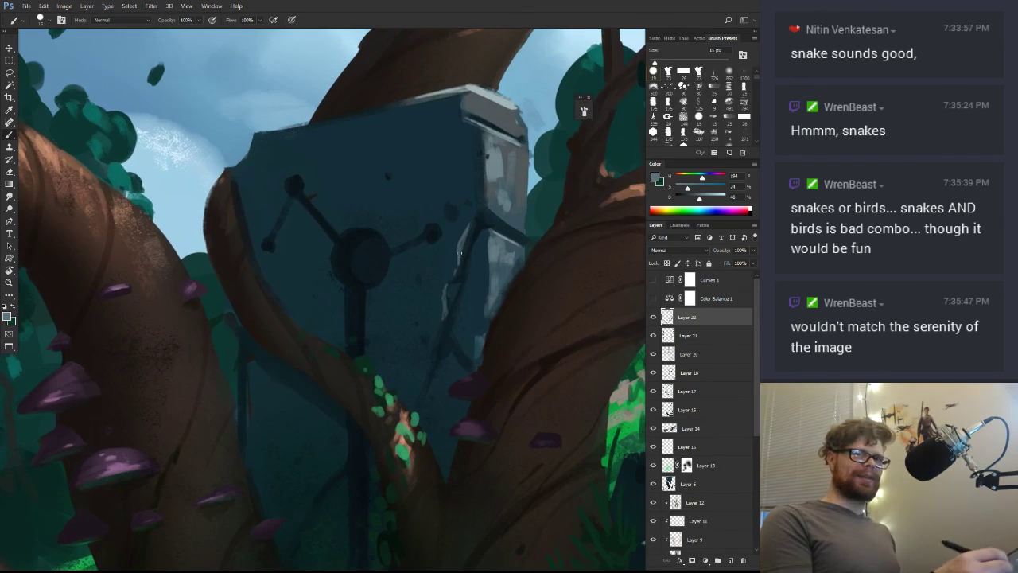
Refine the crack's chipped edges with darker and mid-tone blues sampled from the stone
alt+click(444, 310)
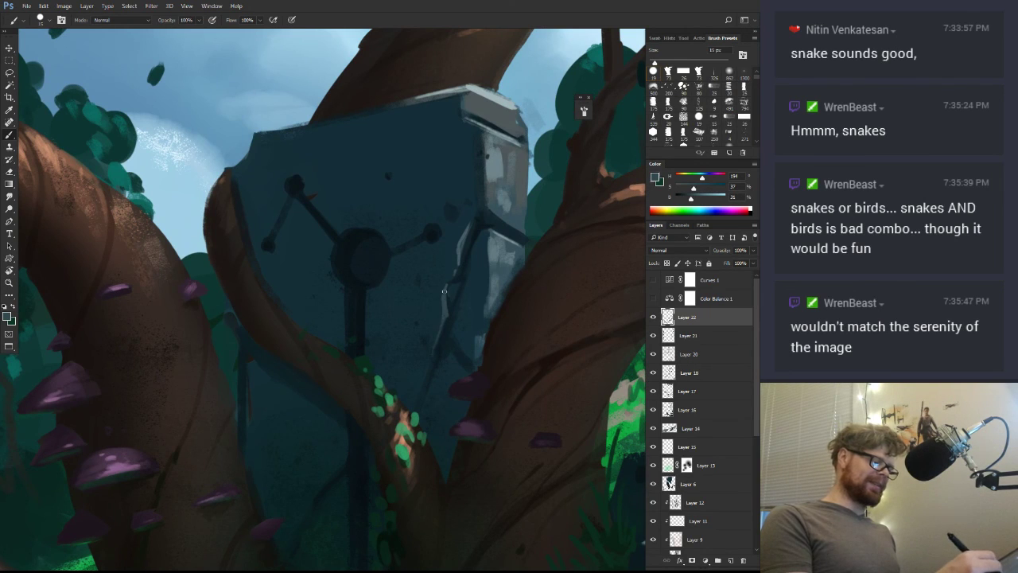
alt+click(441, 302)
alt+click(448, 303)
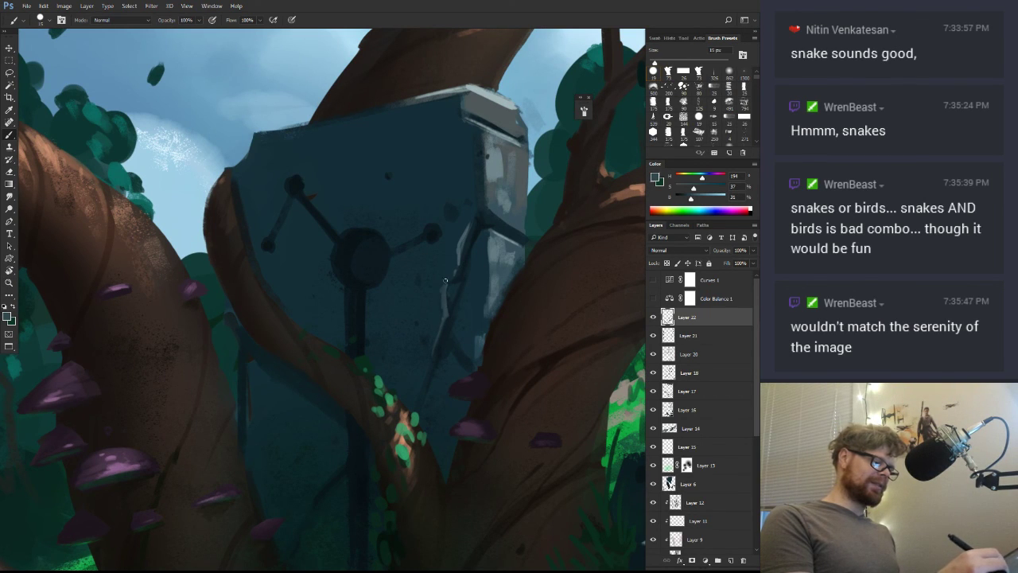
alt+click(456, 267)
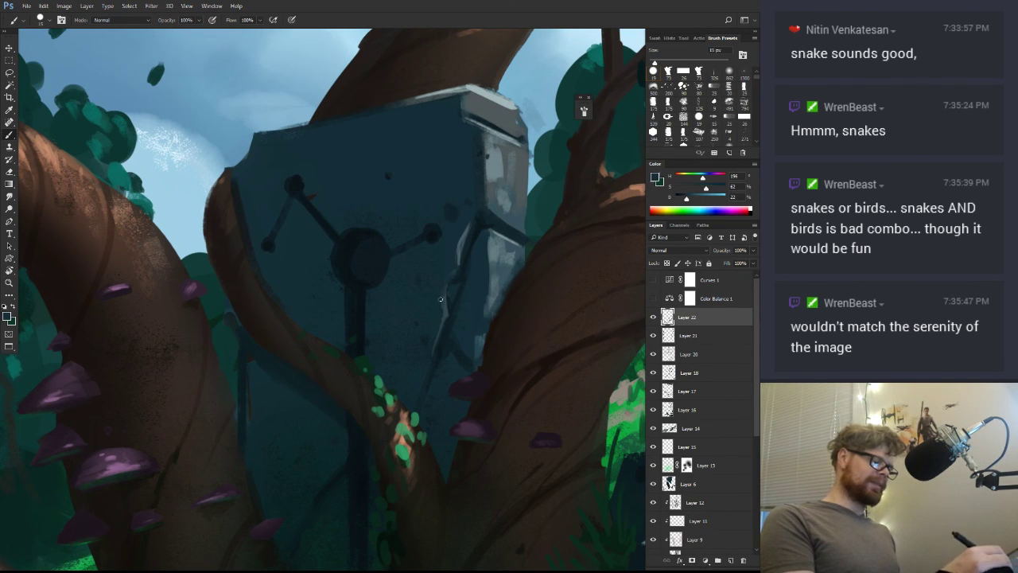
key(ctrl+0)
alt+click(473, 235)
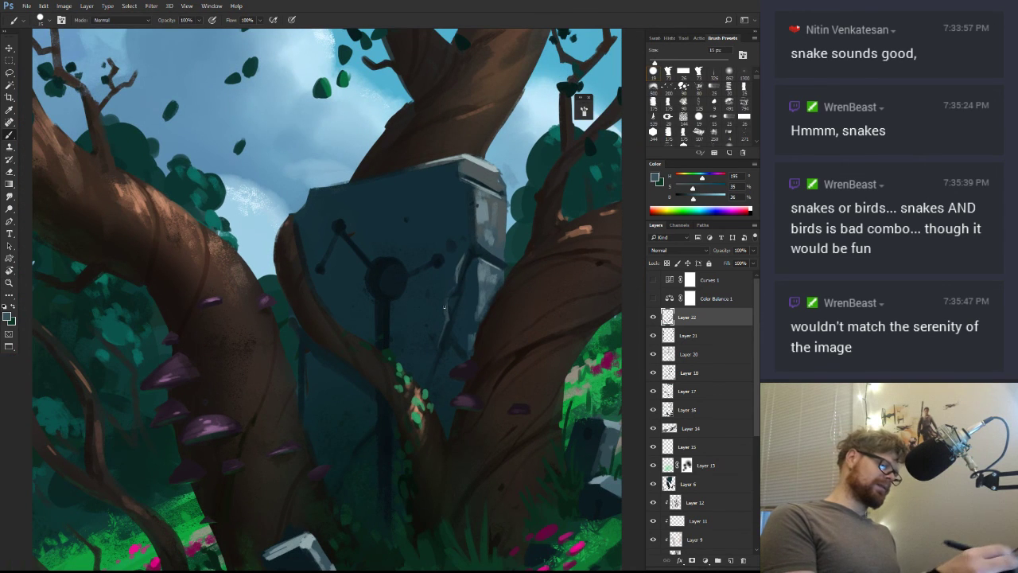
alt+click(444, 307)
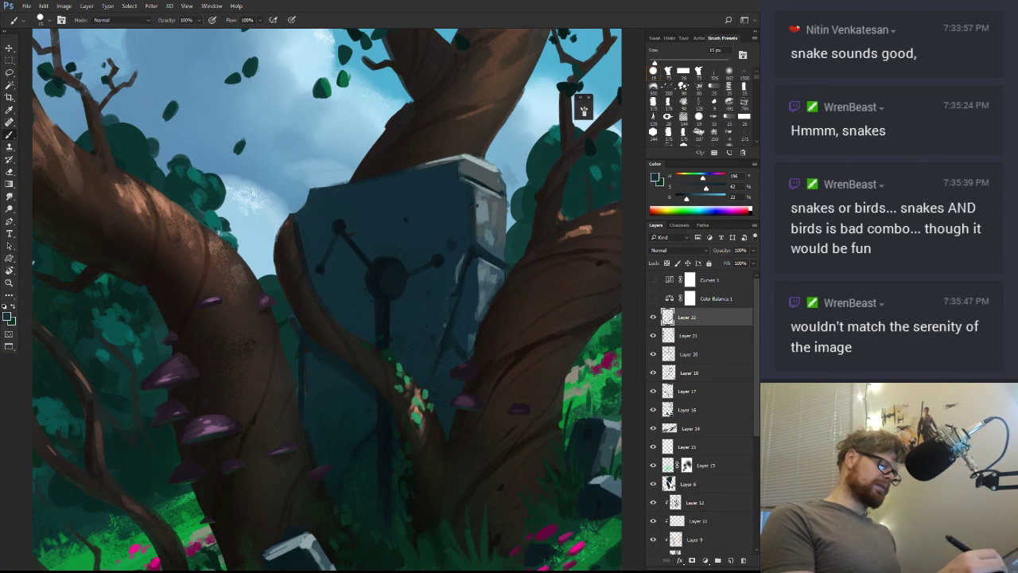
Paint a lighter grey-blue rim along the edge of the carving's central disc
key(e)
key(b)
alt+click(362, 282)
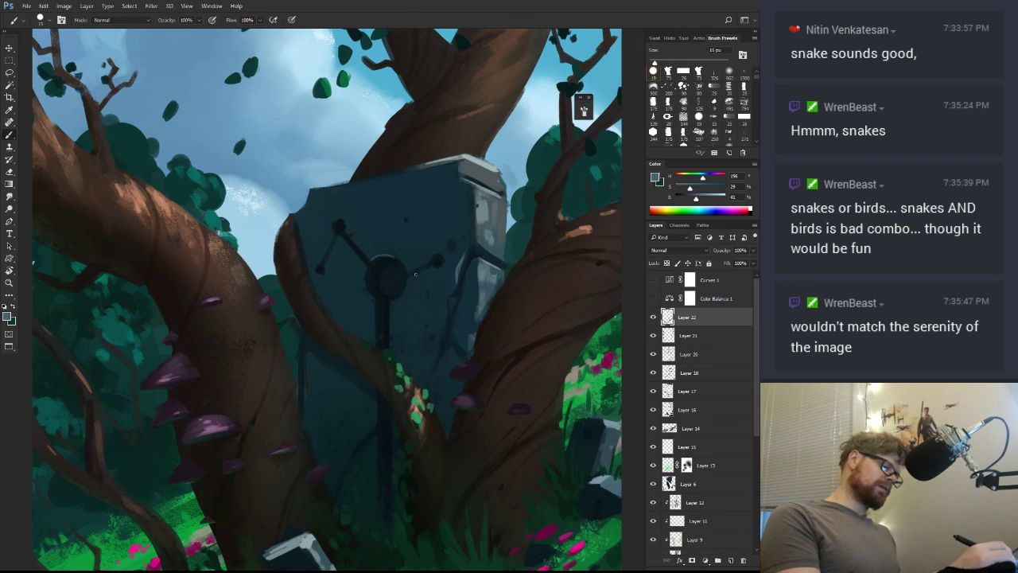
key(r)
mouse_move(372, 259)
mouse_down()
mouse_move(443, 307)
mouse_move(407, 256)
mouse_up()
key(b)
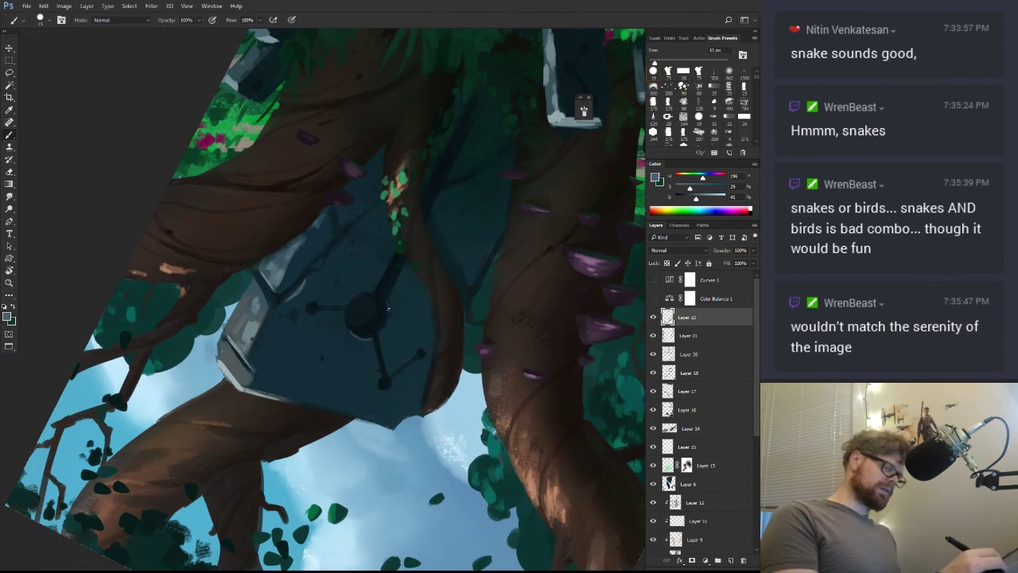
mouse_move(387, 304)
mouse_down()
mouse_move(388, 323)
mouse_move(516, 317)
mouse_move(481, 191)
mouse_up()
key(r)
key(b)
Sample the sky blue and shift the brush colour to hue 194, saturation 93 and brightness 57
alt+click(602, 332)
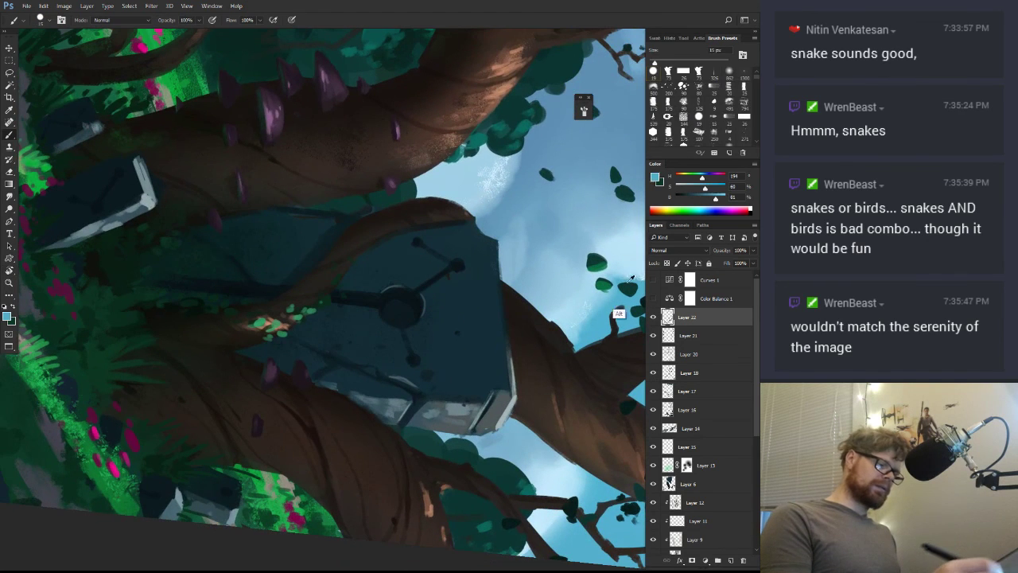
click(709, 237)
drag(706, 198, 721, 187)
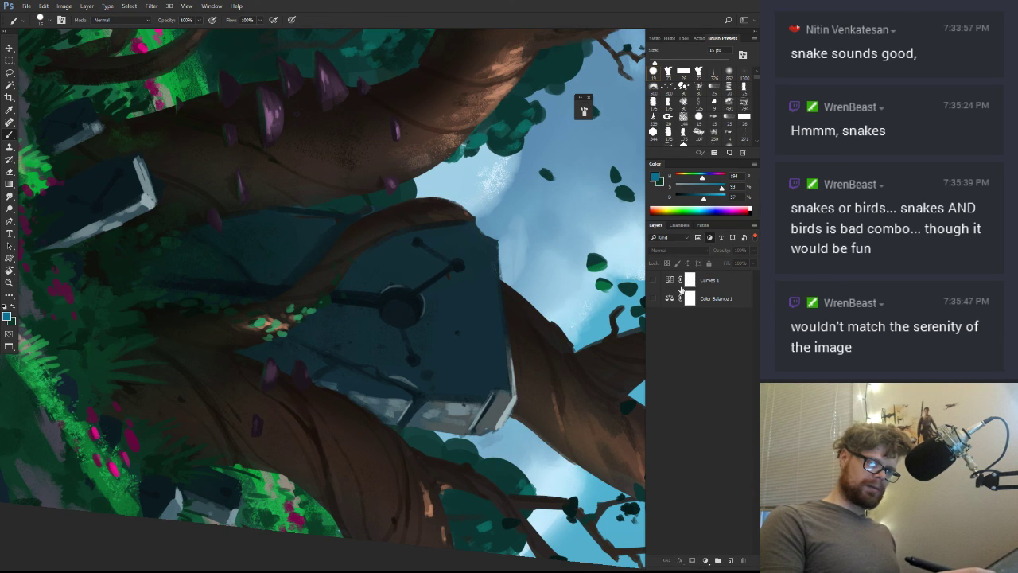
Filter the layer list to pixel layers and to adjustment layers in turn, and restore the full list
key(z)
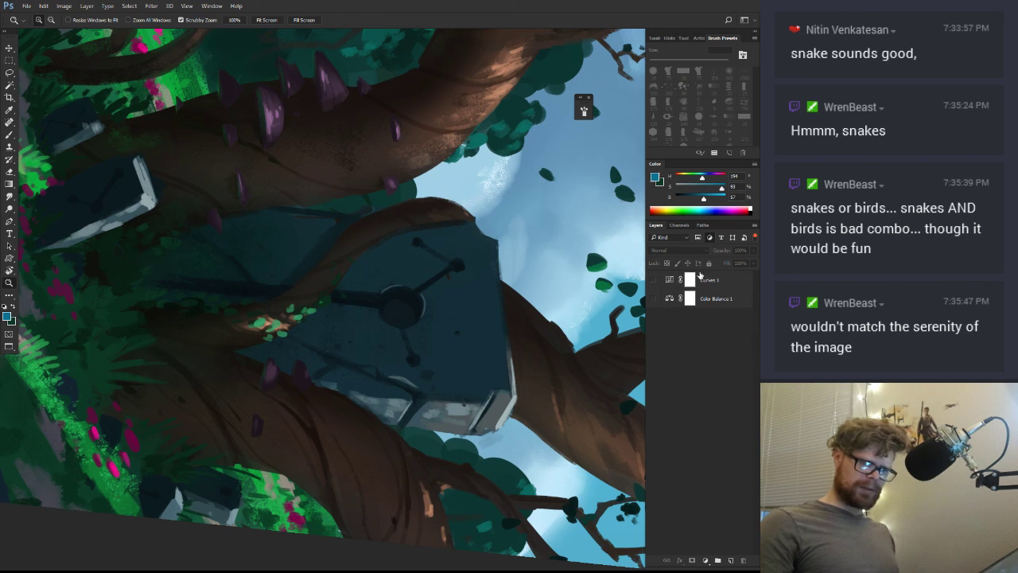
click(711, 239)
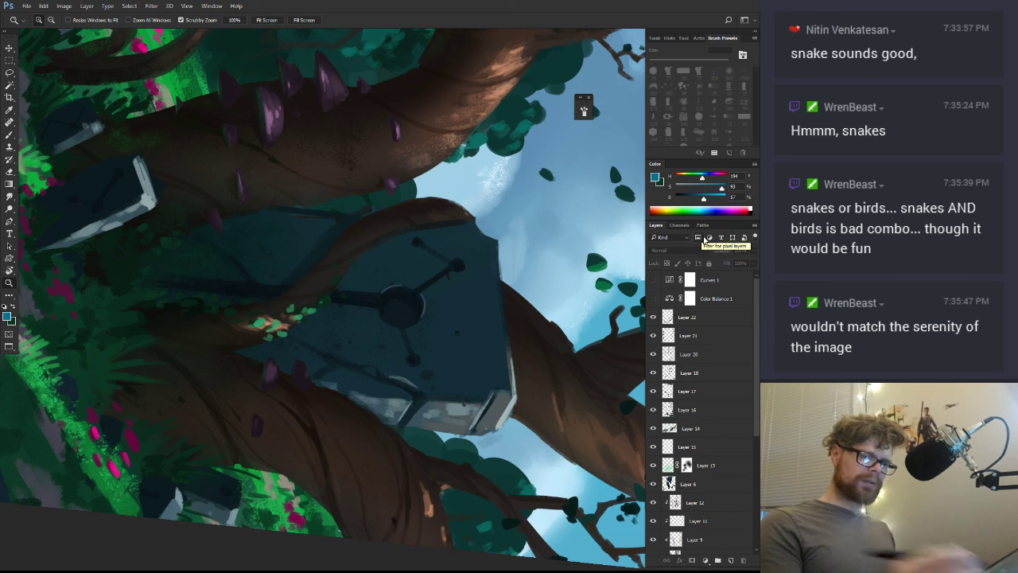
click(701, 240)
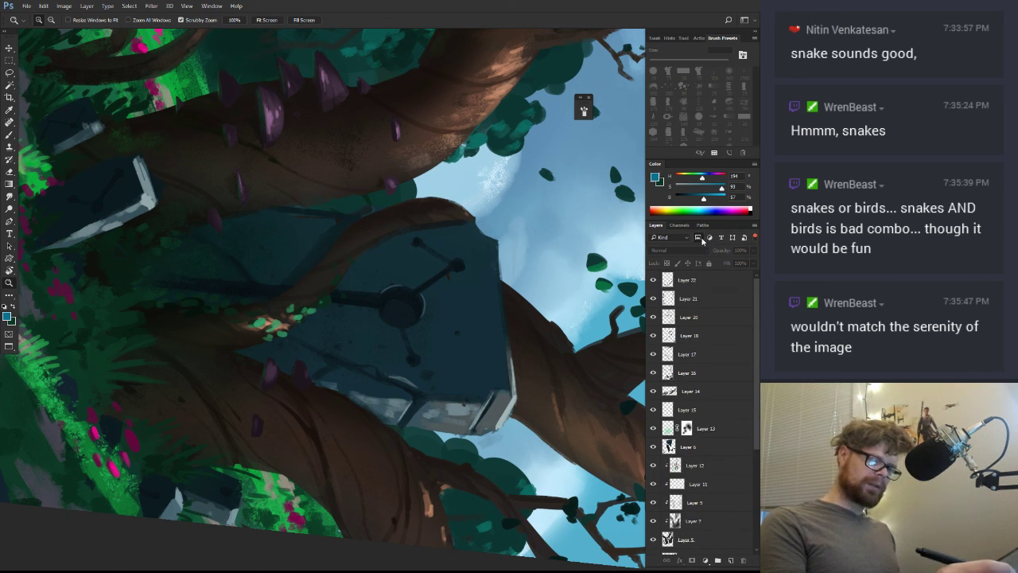
click(700, 240)
click(711, 238)
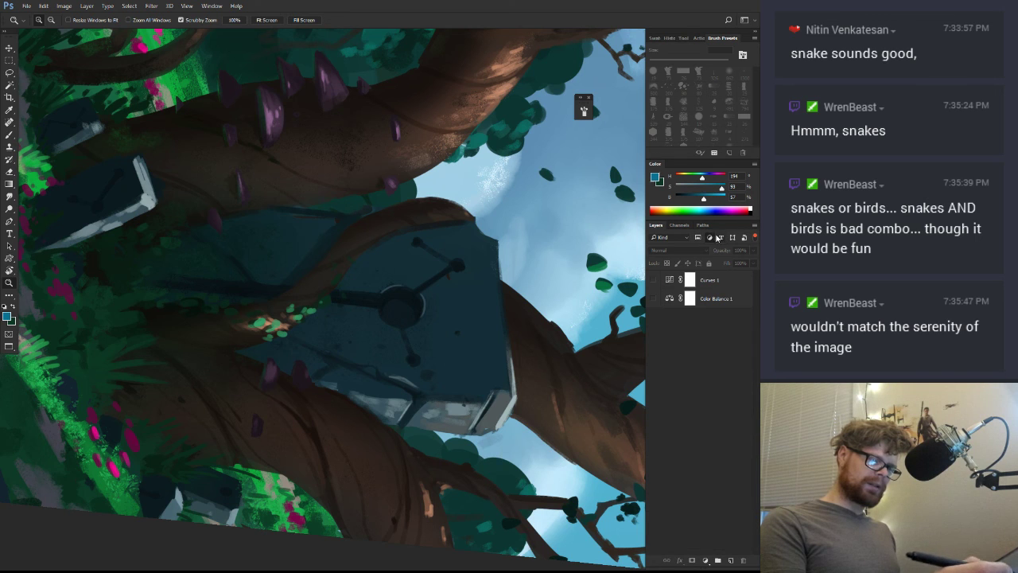
click(715, 238)
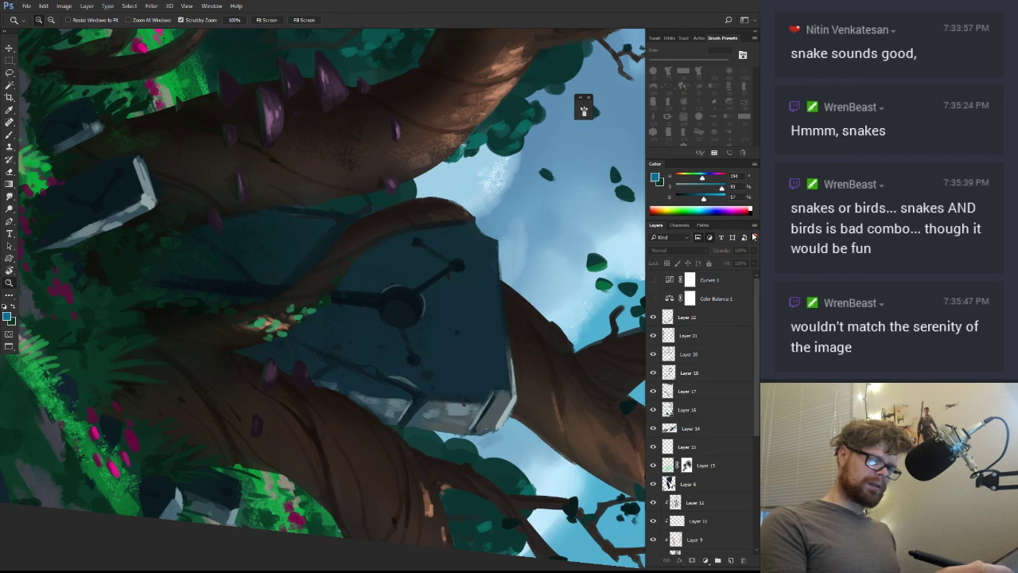
click(753, 237)
click(754, 238)
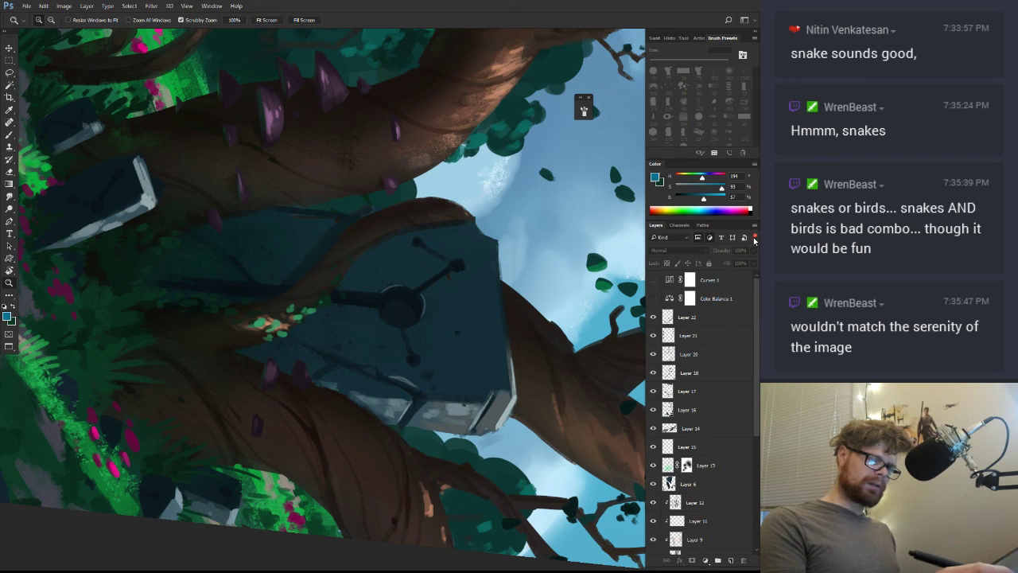
click(680, 238)
click(679, 238)
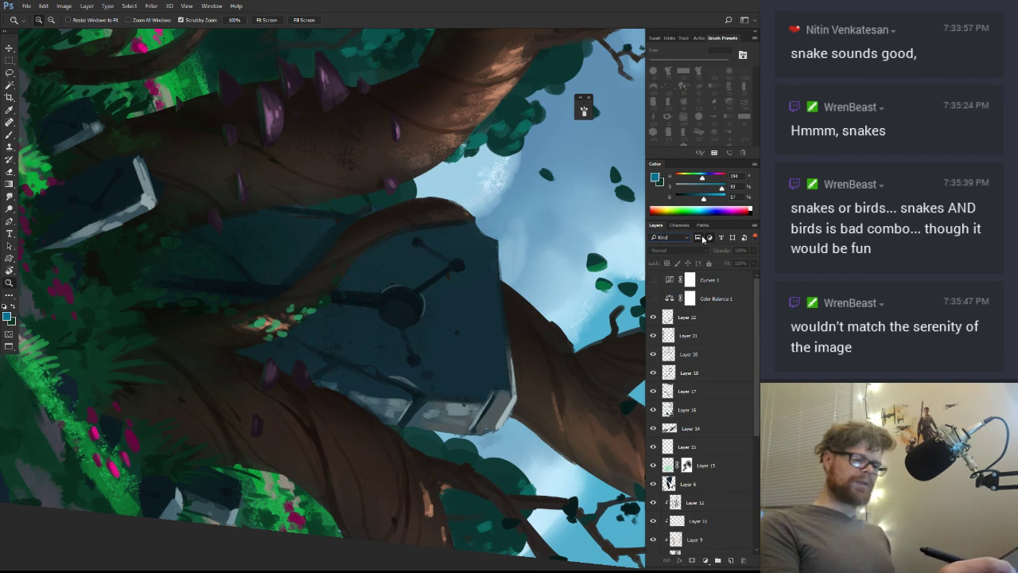
Select Layer 22 and erase the light rim around the carving's central disc
key(r)
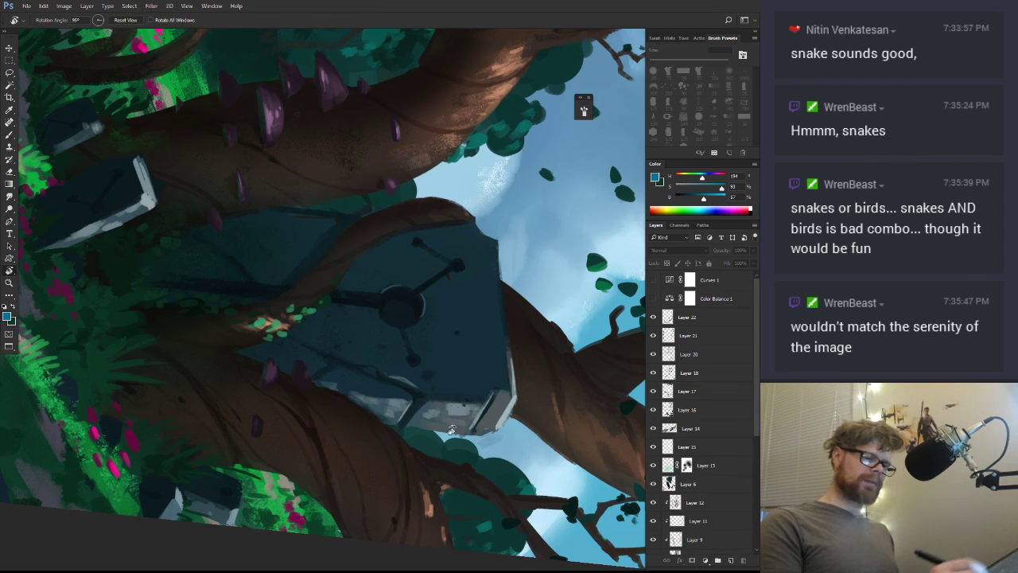
drag(452, 429, 547, 268)
drag(153, 477, 334, 489)
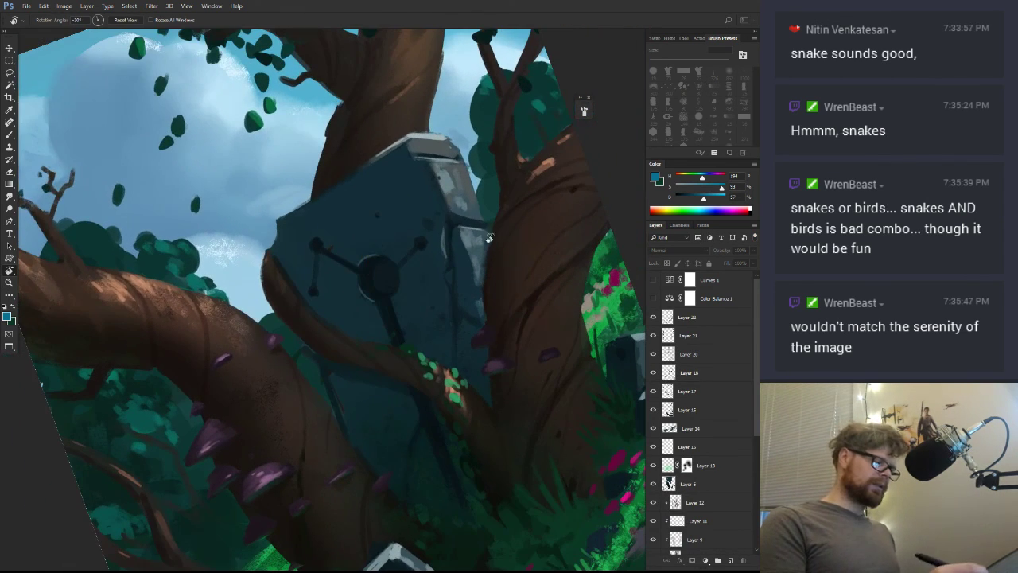
key(e)
click(367, 268)
key(Return)
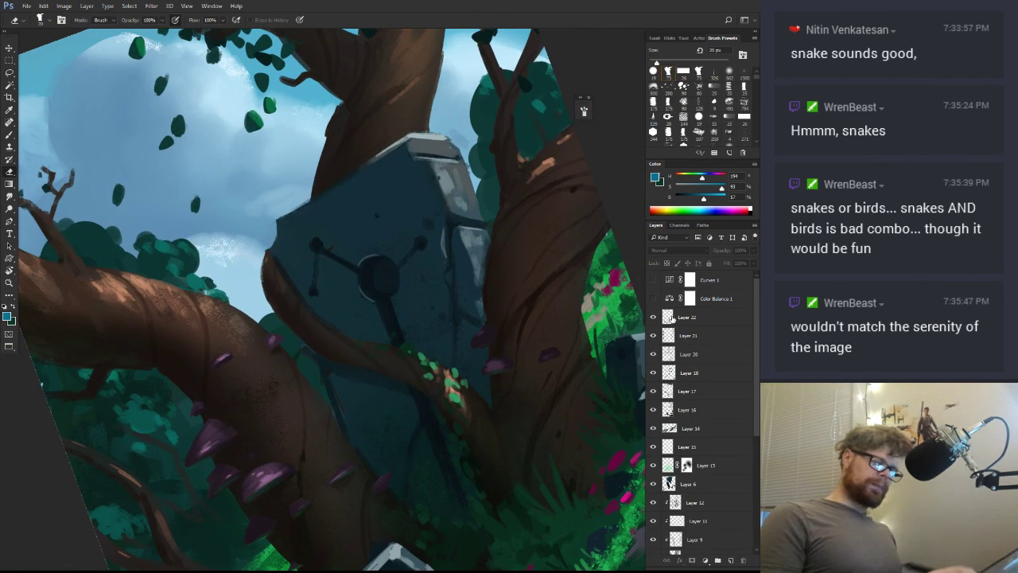
click(672, 318)
key(b)
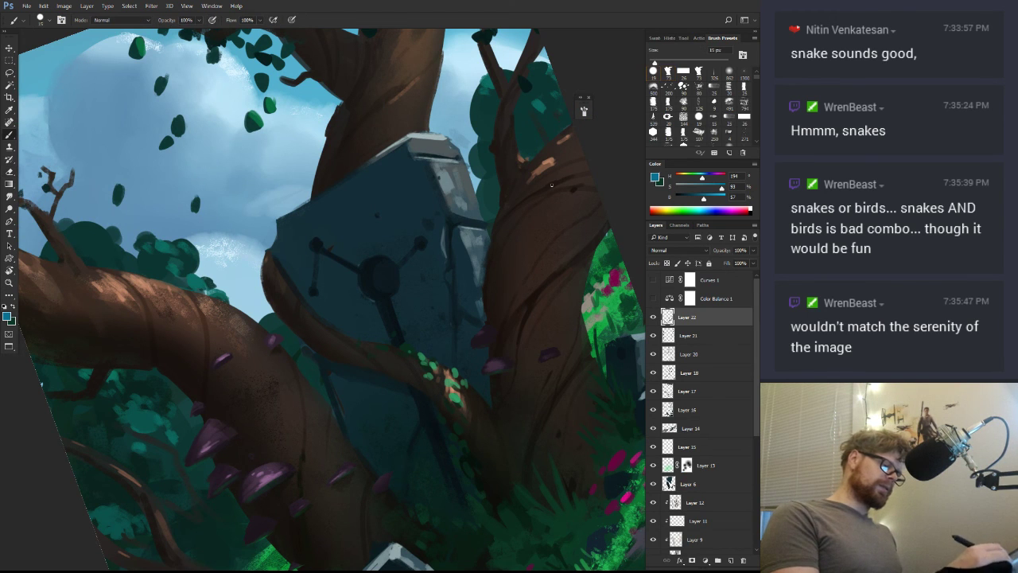
Paint dark-green moss along the central disc's rim with the textured brush, using a green sampled from the foliage
key(r)
mouse_move(482, 270)
mouse_down()
mouse_move(470, 236)
mouse_move(441, 207)
mouse_up()
drag(356, 275, 346, 279)
drag(573, 320, 384, 305)
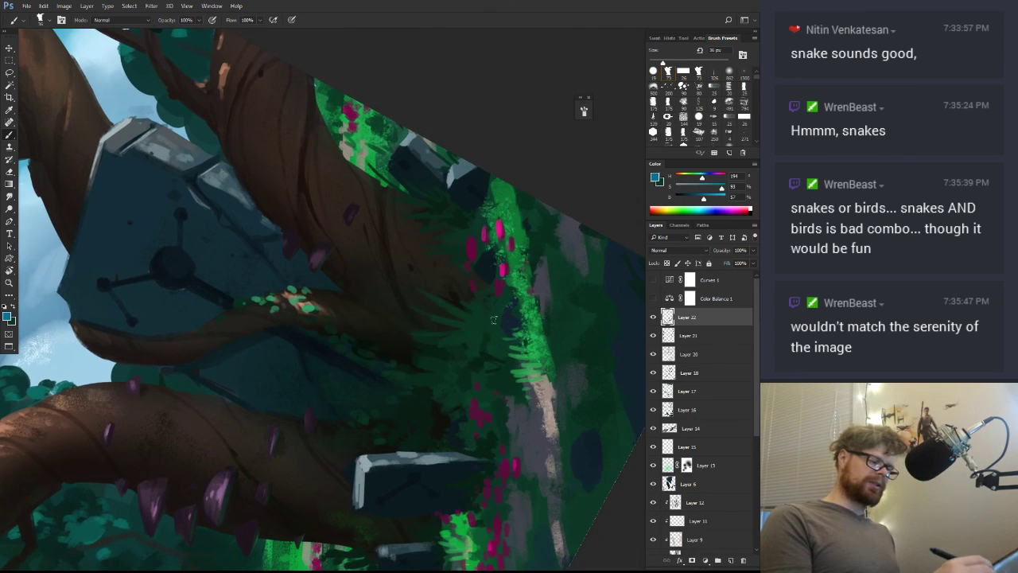
alt+click(466, 340)
drag(316, 343, 501, 339)
drag(344, 264, 368, 383)
key(r)
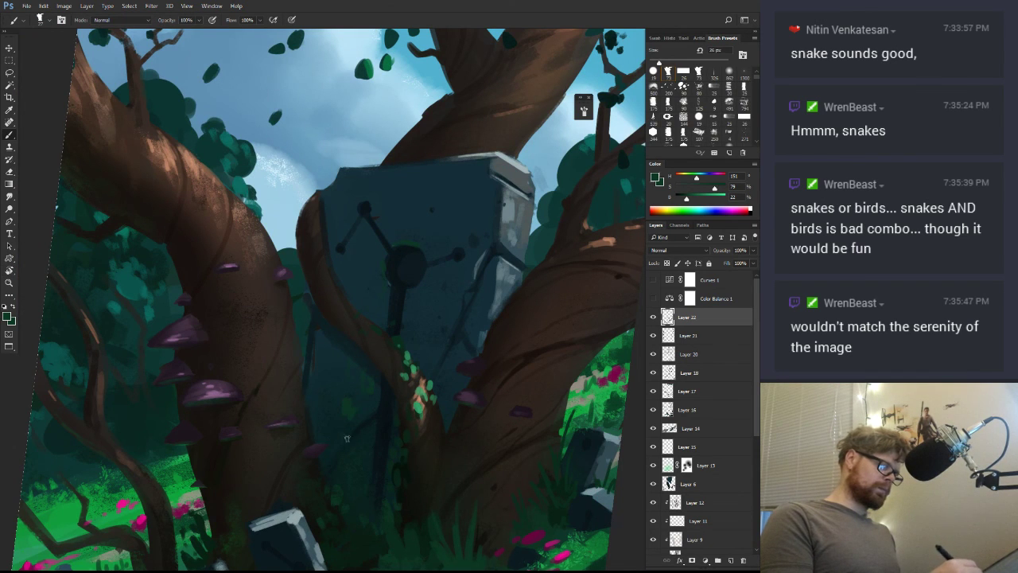
Dab mossy green patches onto the shaded lower part of the stone slab with sampled greens
drag(414, 442, 350, 438)
drag(466, 420, 471, 362)
drag(358, 389, 392, 350)
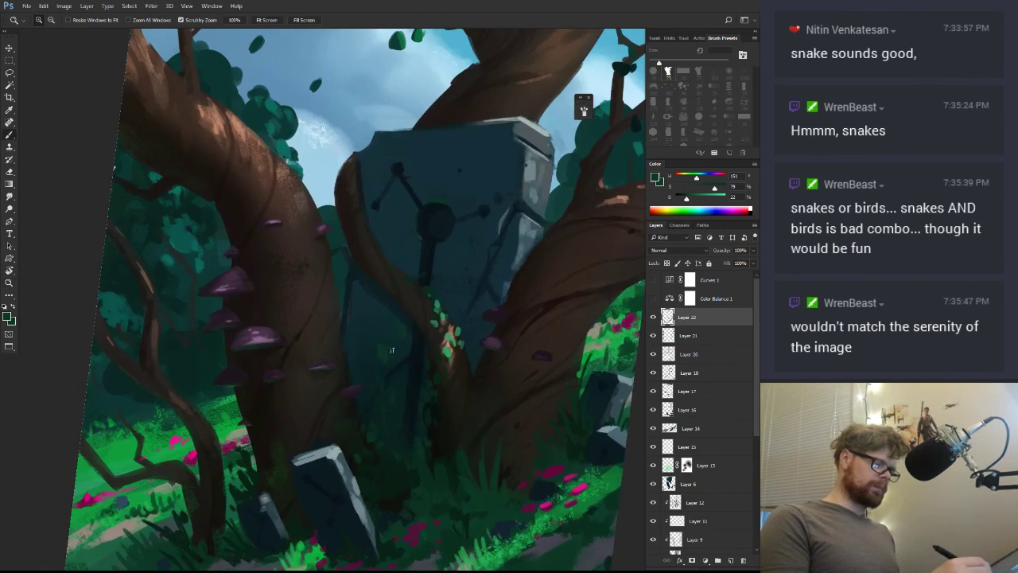
alt+click(389, 352)
alt+click(388, 356)
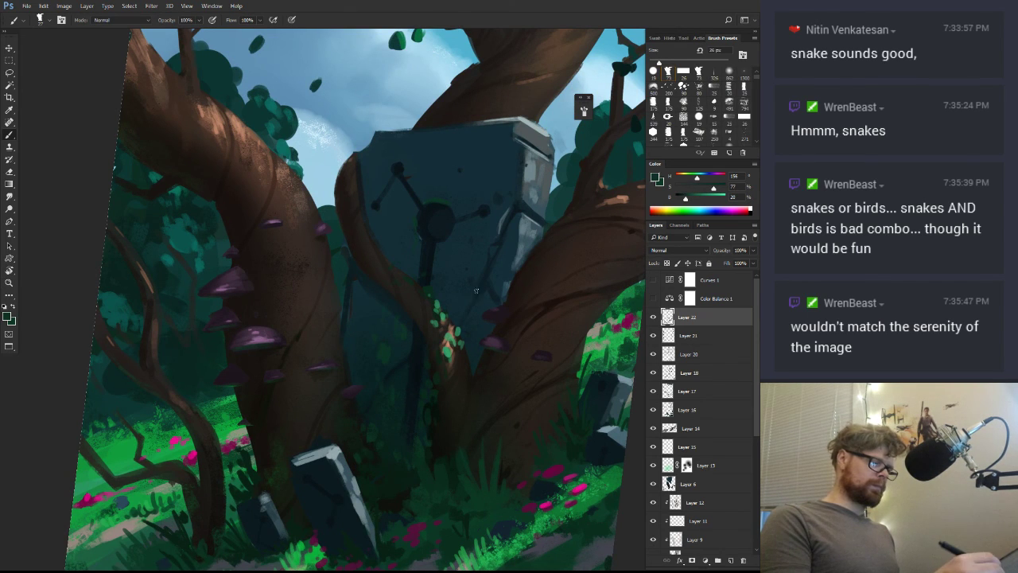
Adjust the brush size and touch up the shaded lower stone with sampled near-black and dark-blue tones
alt+click(412, 363)
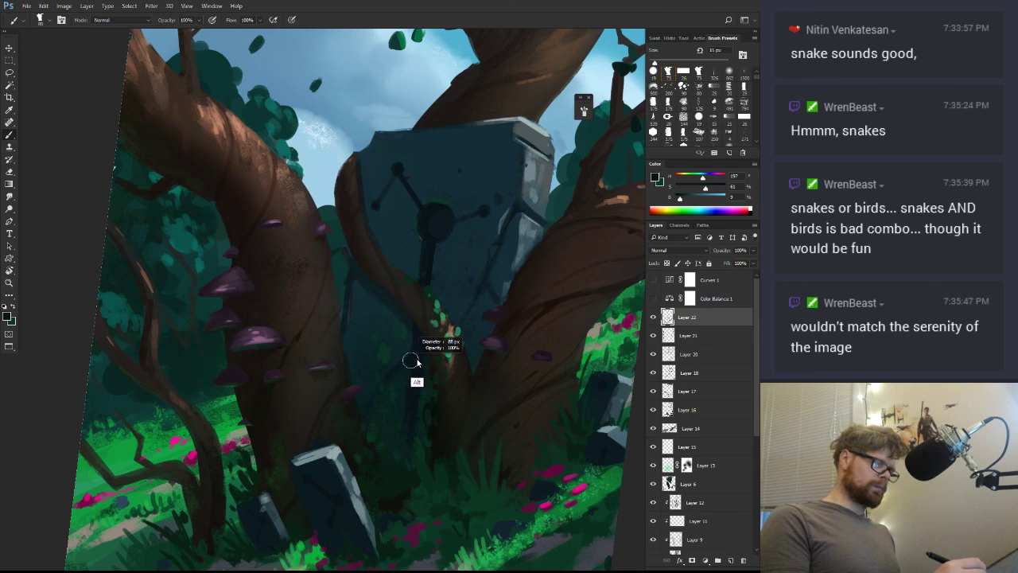
drag(418, 363, 411, 361)
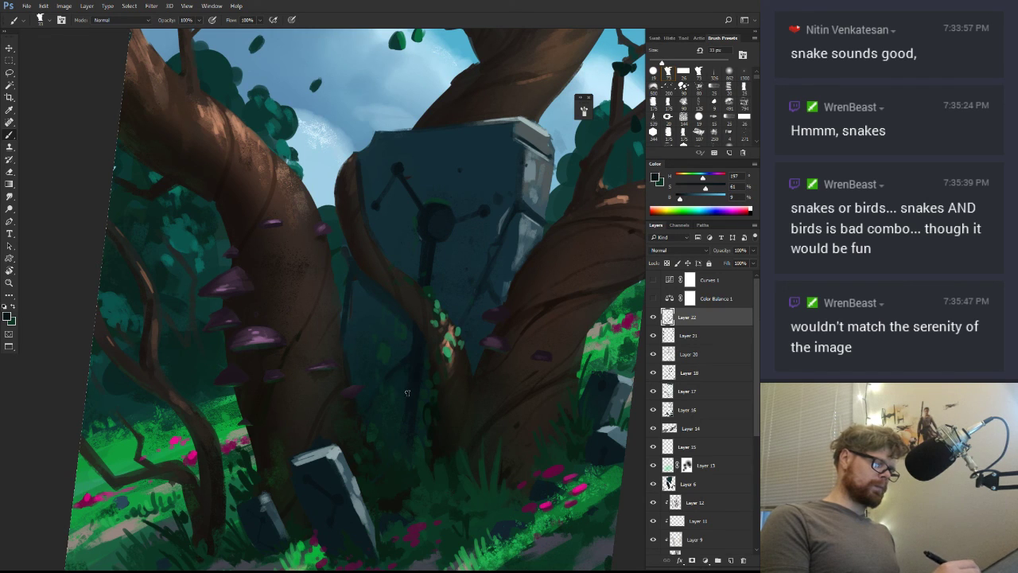
alt+click(352, 321)
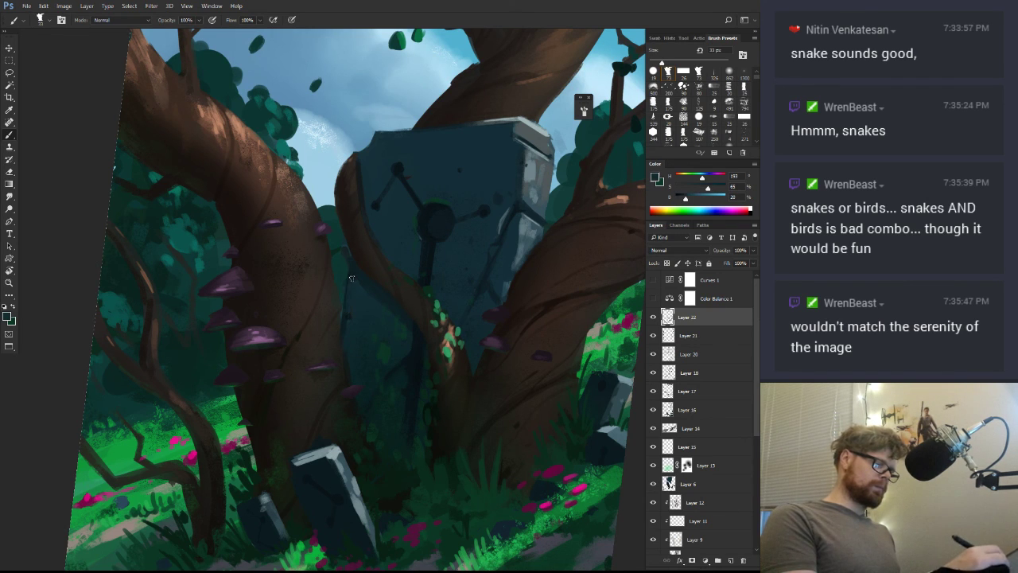
Paint a small brown offshoot branching from the slim root across the lower stone slab, using colours sampled from the bark
key(z)
drag(433, 338, 342, 342)
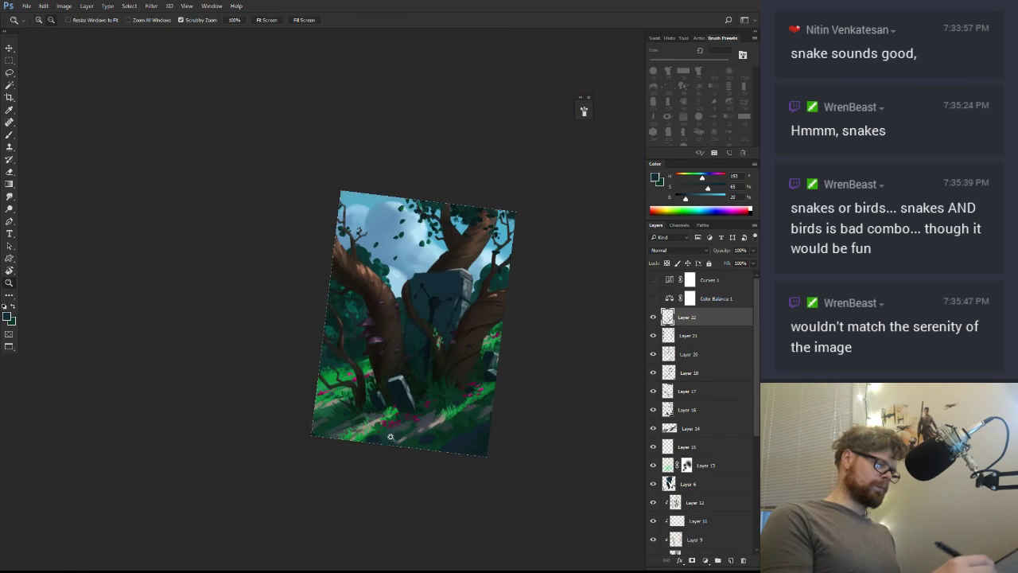
key(r)
drag(500, 427, 508, 184)
key(z)
drag(407, 266, 498, 208)
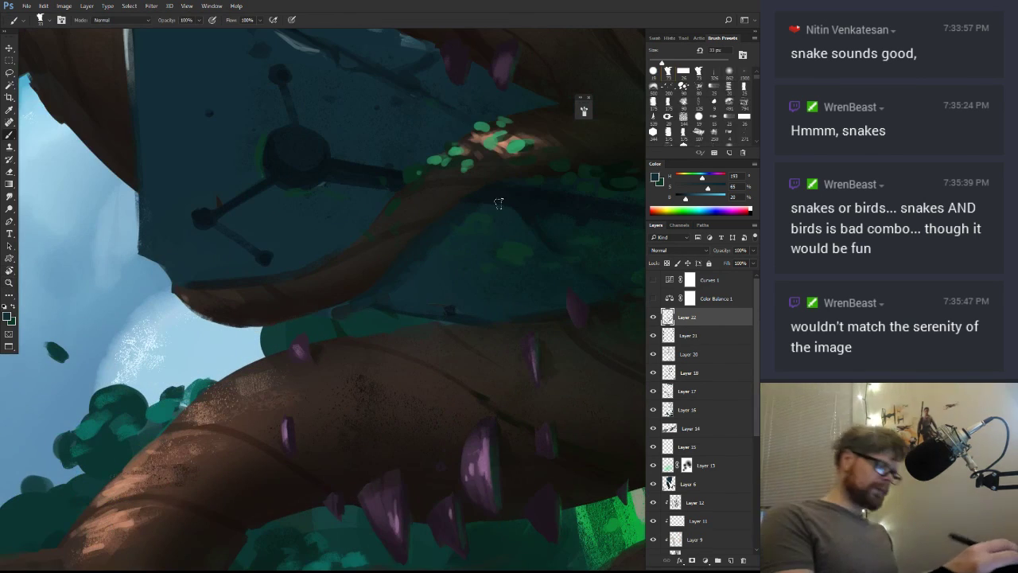
alt+click(510, 165)
key(space)
drag(567, 155, 453, 307)
alt+click(437, 232)
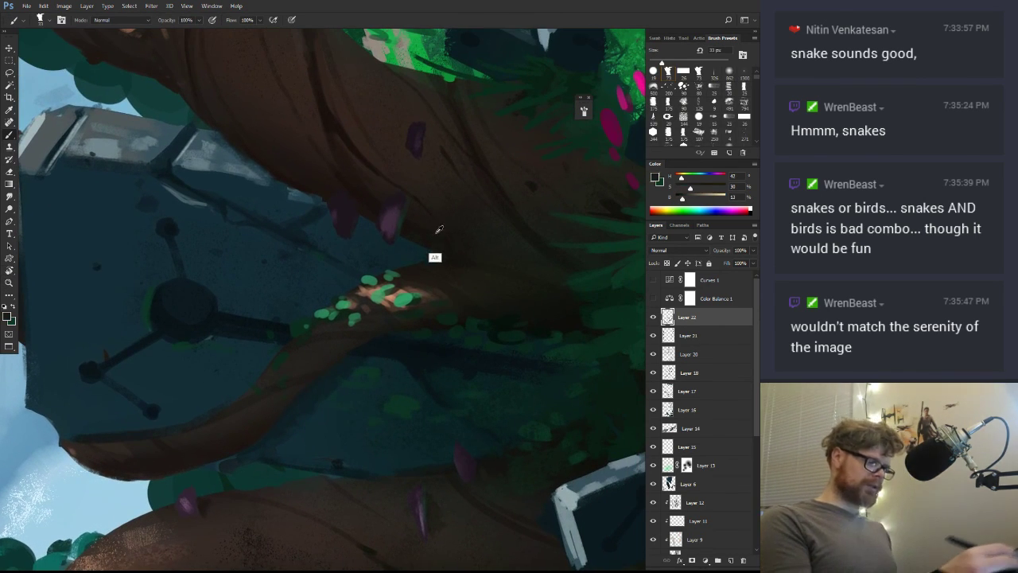
mouse_move(395, 381)
mouse_down()
mouse_move(443, 311)
mouse_move(485, 280)
mouse_up()
mouse_move(385, 298)
mouse_down()
mouse_move(400, 328)
mouse_move(398, 360)
mouse_up()
alt+click(375, 321)
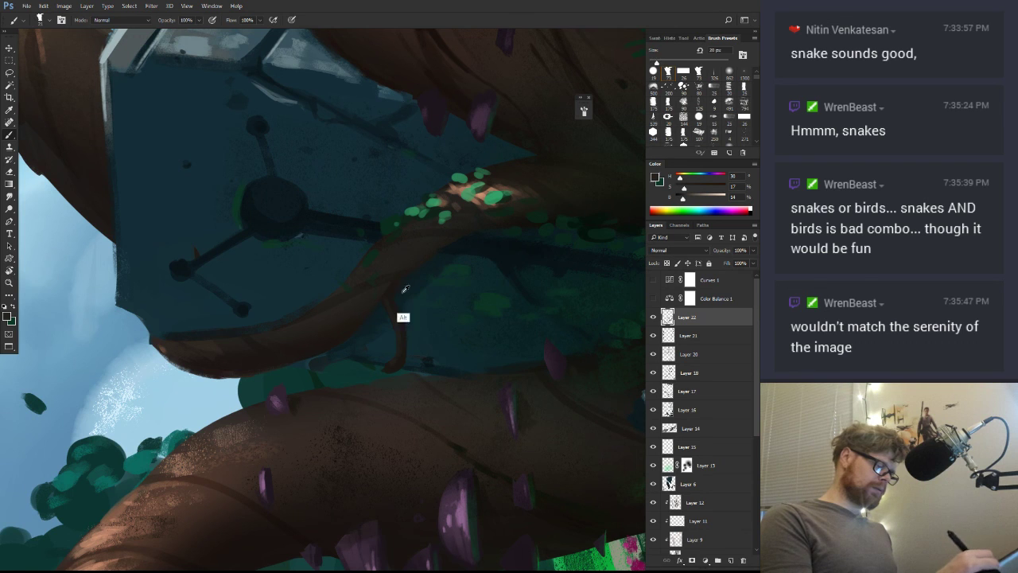
alt+click(404, 320)
Paint dark bark creases on the upper trunk behind the slab, using a sampled trunk brown darkened to 6% brightness
key(z)
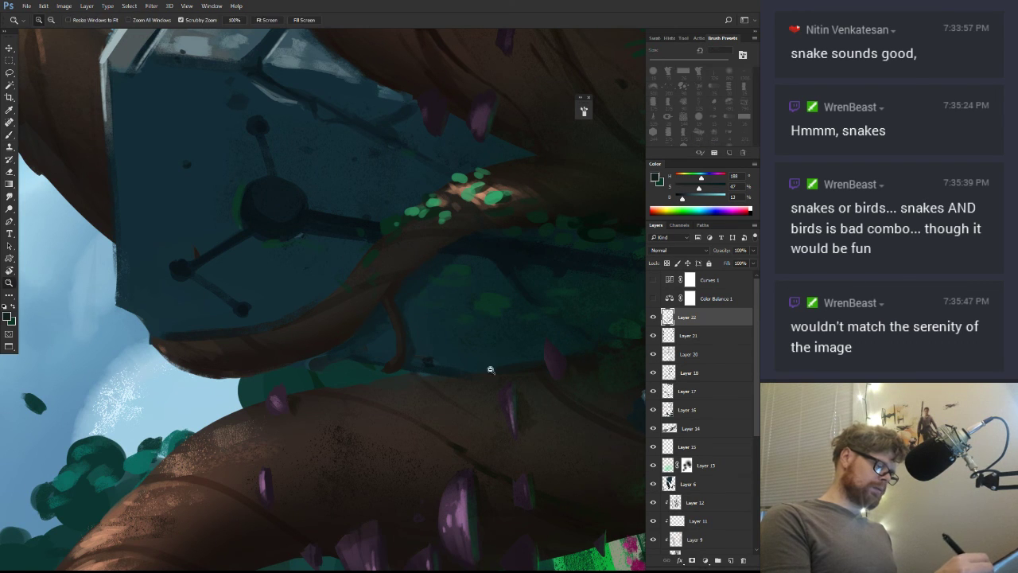
drag(488, 368, 398, 372)
key(r)
mouse_move(570, 432)
mouse_down()
mouse_move(278, 495)
mouse_move(253, 511)
mouse_up()
key(z)
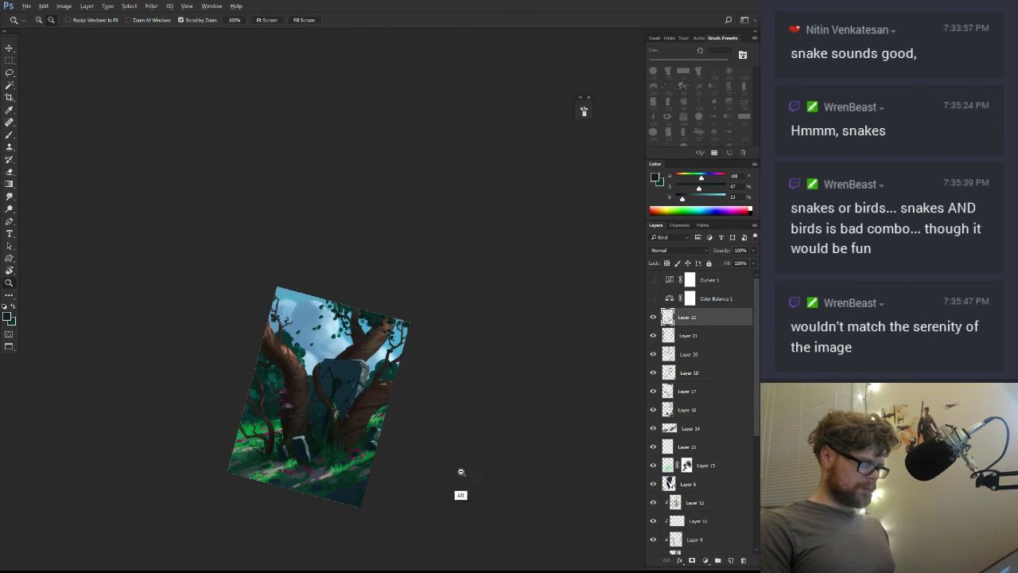
drag(461, 472, 444, 484)
key(r)
drag(485, 453, 510, 420)
key(z)
drag(399, 422, 446, 424)
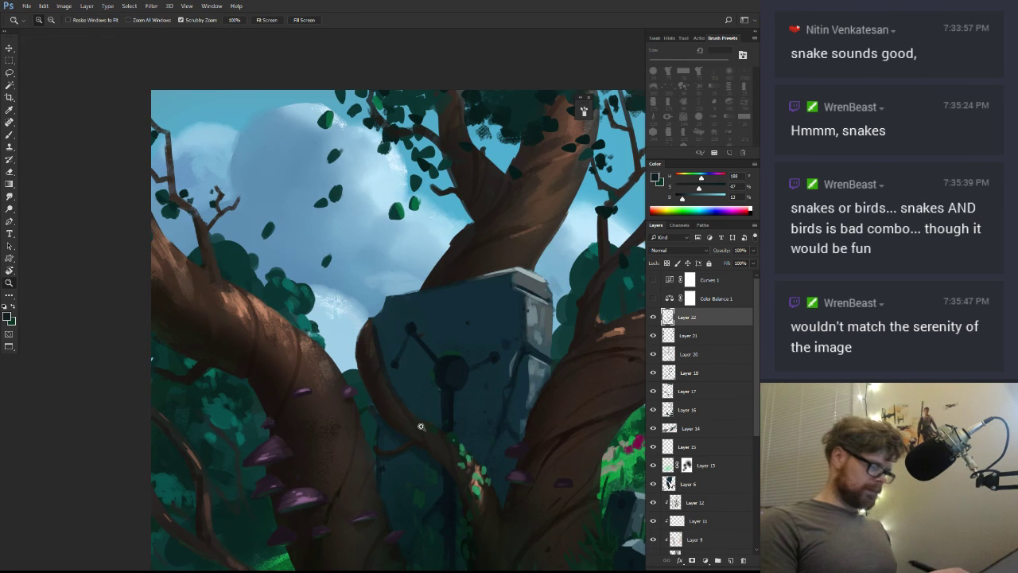
key(b)
alt+click(413, 441)
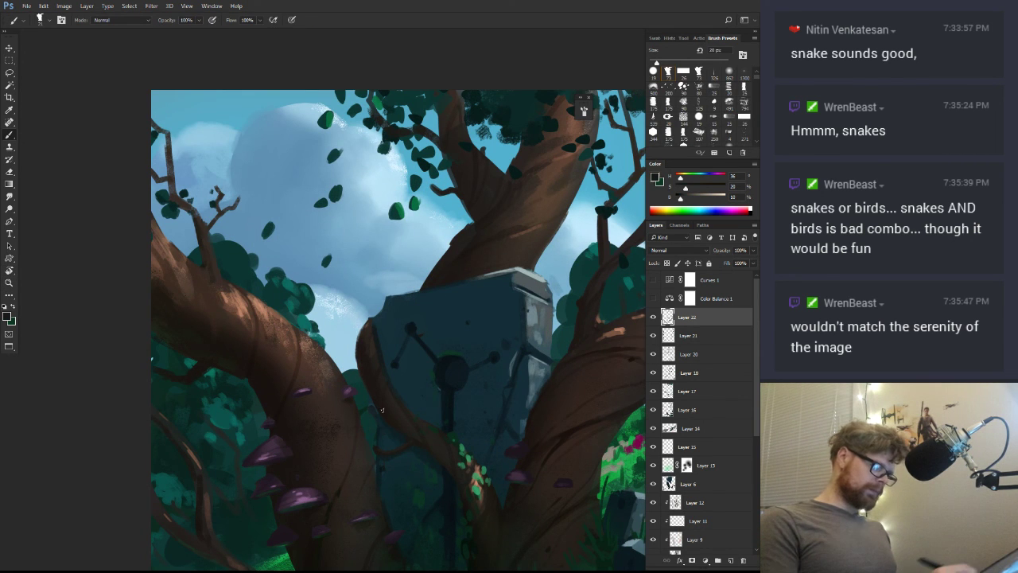
alt+click(489, 210)
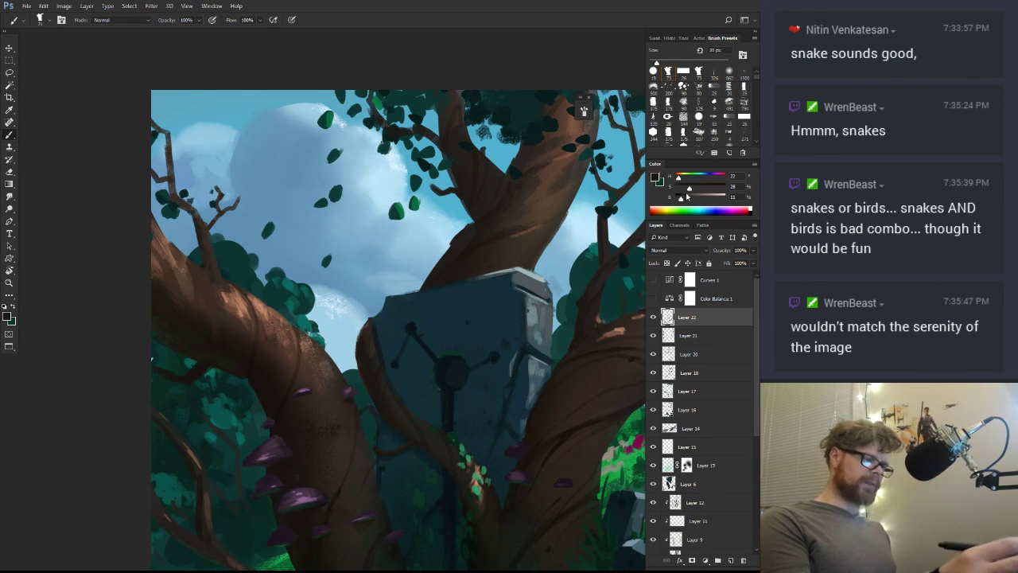
drag(687, 196, 678, 197)
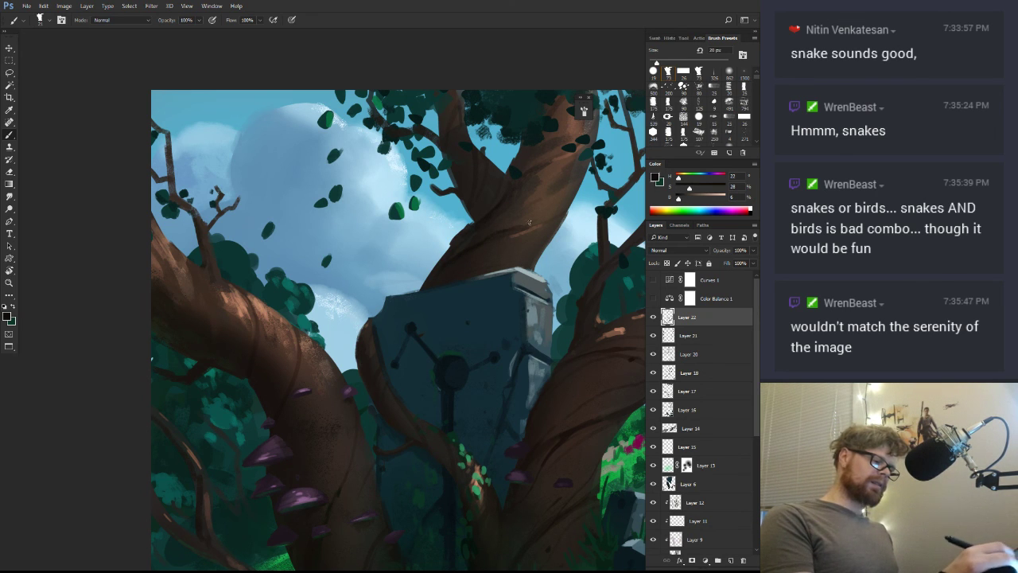
key(r)
drag(493, 237, 455, 167)
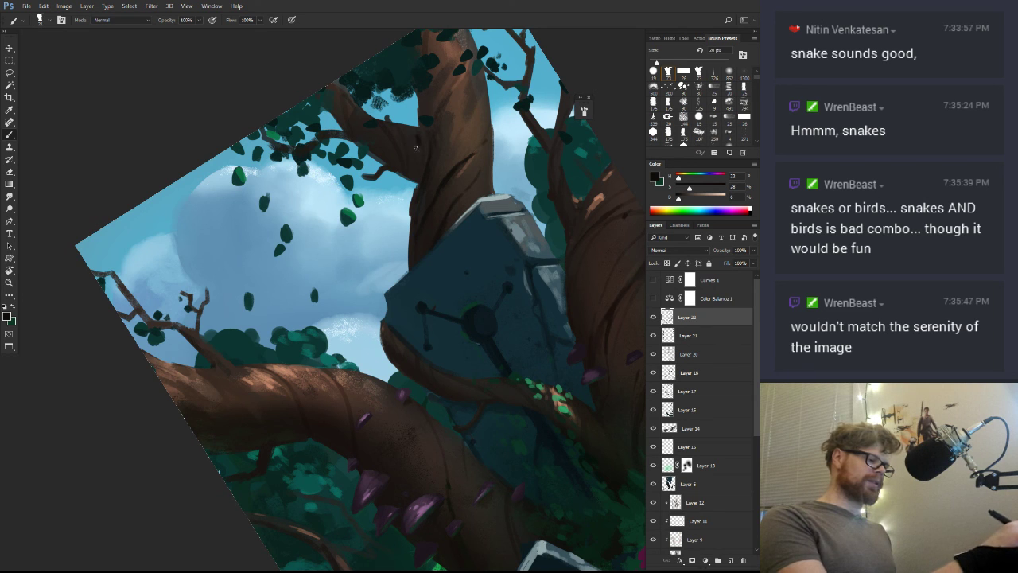
Paint dark creases following the twisted bark of the trunk on the slab's lit side
key(z)
drag(498, 169, 541, 375)
key(r)
key(z)
drag(542, 285, 653, 275)
key(b)
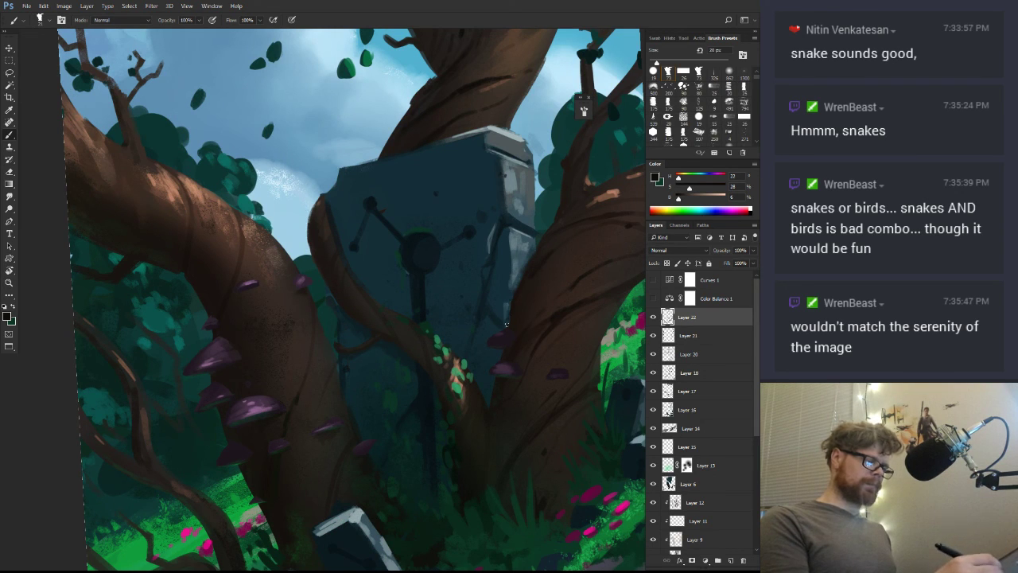
Extend the slab's long crack with dark blue sampled from the carving and refine its edges with the slab's blue
alt+click(419, 313)
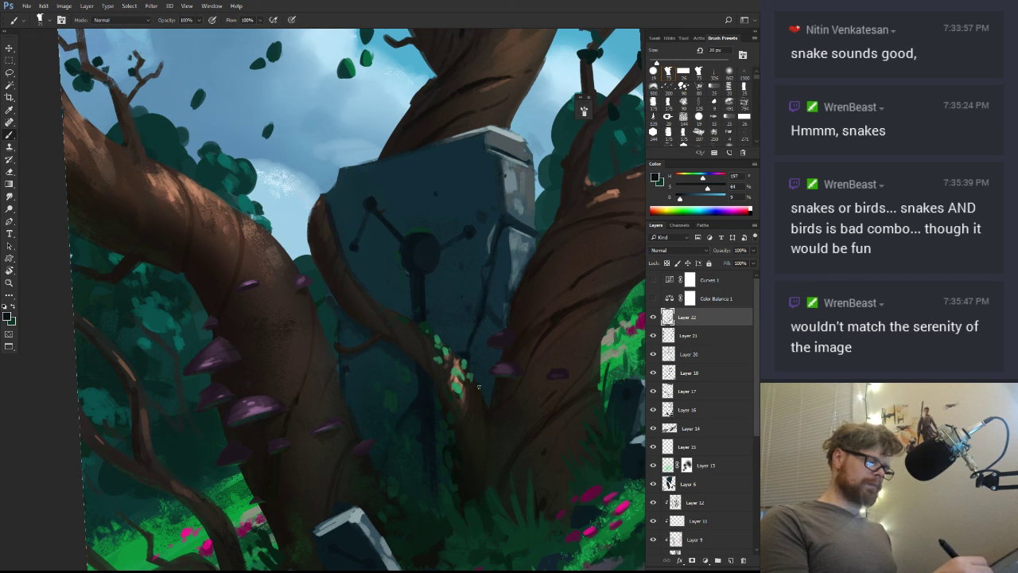
key(z)
drag(509, 298, 429, 370)
key(r)
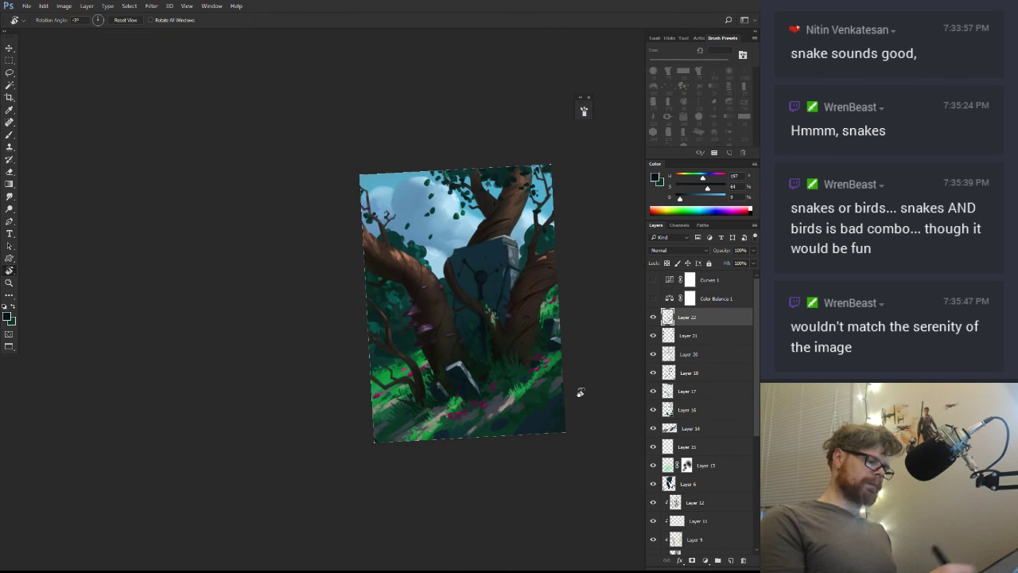
key(Escape)
key(z)
drag(496, 304, 590, 267)
key(b)
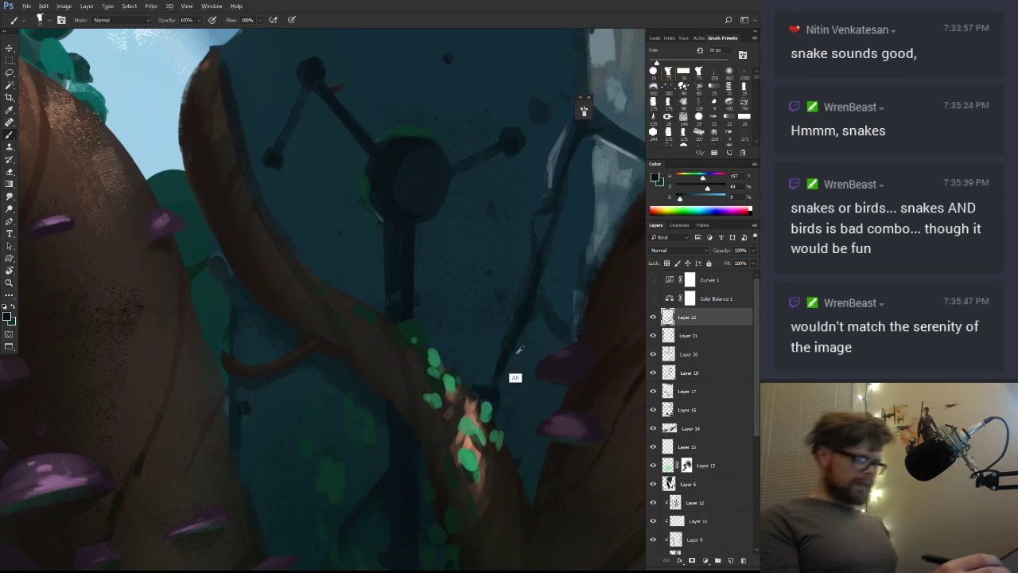
alt+click(516, 377)
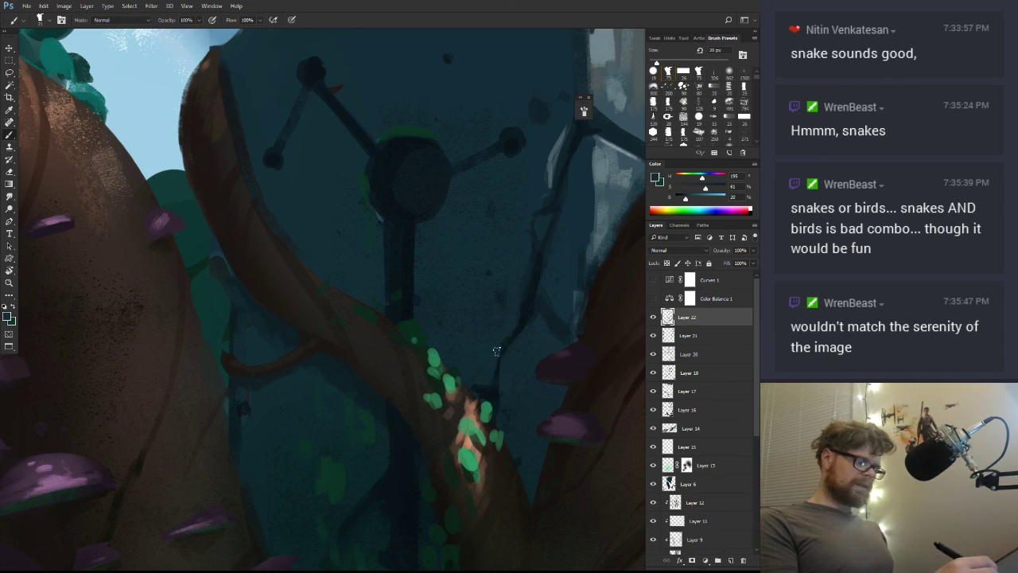
Delete the hidden Curves 1 and Color Balance 1 adjustment layers
key(z)
drag(538, 360, 460, 483)
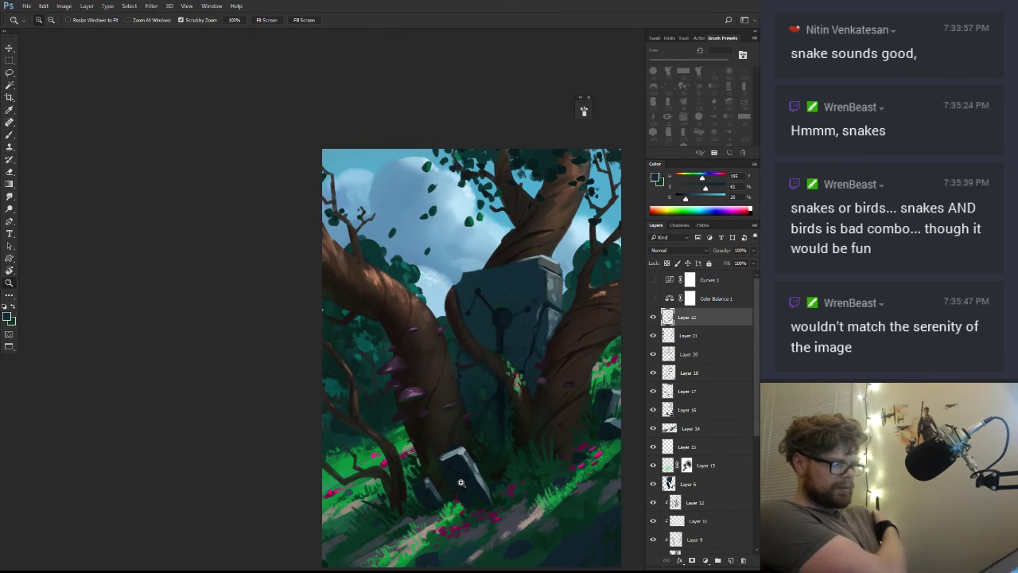
drag(566, 458, 554, 457)
drag(553, 456, 519, 409)
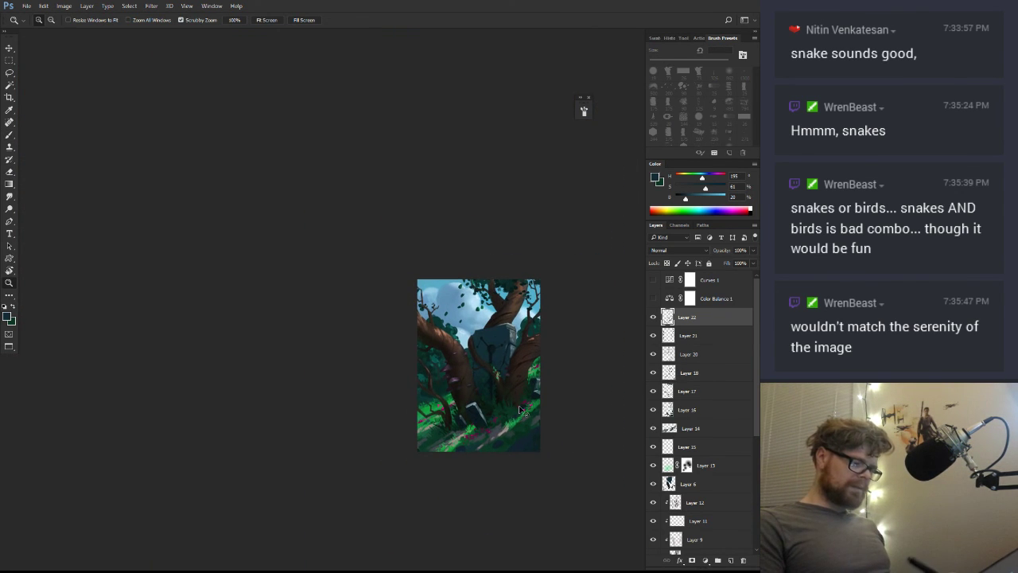
drag(653, 280, 743, 535)
click(700, 277)
shift+click(668, 298)
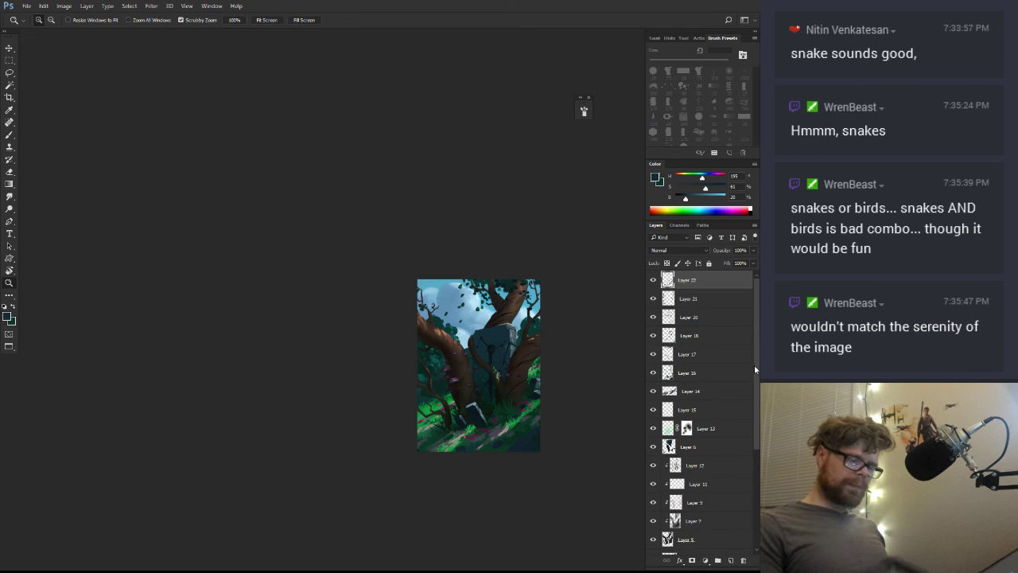
Select all layers from Layer 22 down to the one above Background and group them
drag(754, 364, 754, 463)
shift+click(692, 546)
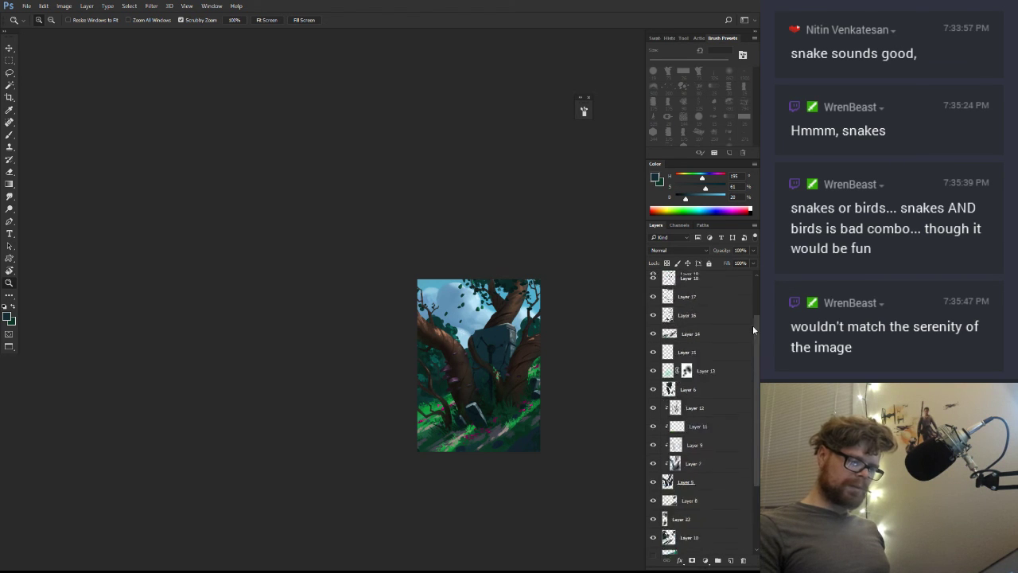
key(ctrl+g)
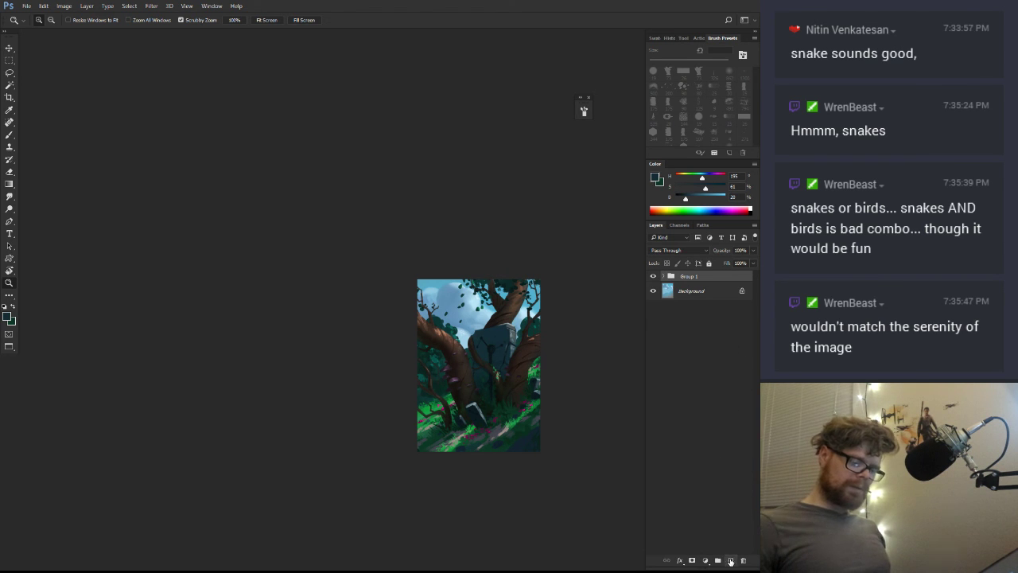
Add a new layer above the group and set its blending mode to Overlay
click(730, 560)
click(664, 294)
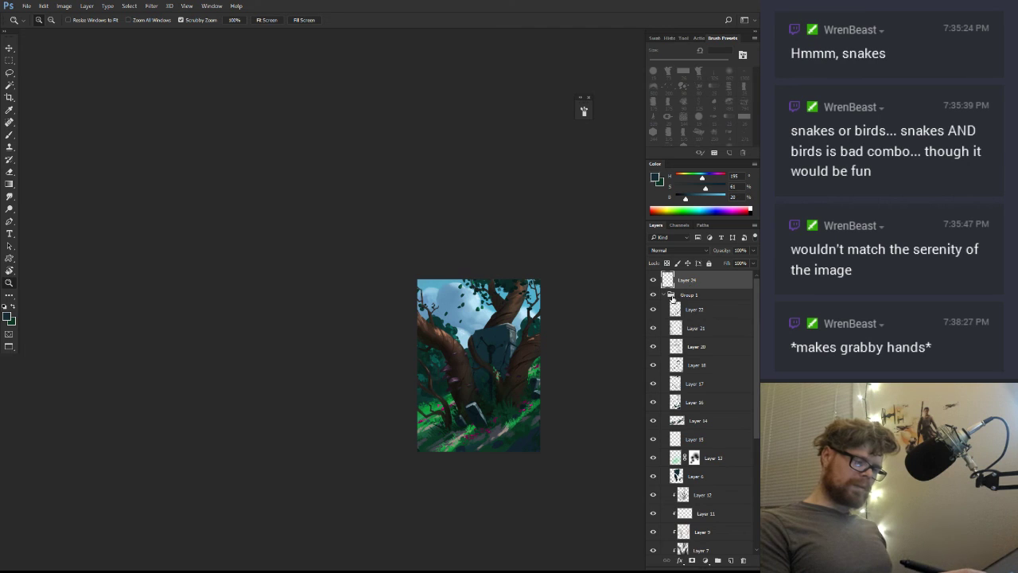
click(665, 294)
mouse_move(484, 362)
mouse_down()
mouse_move(552, 363)
mouse_move(553, 350)
mouse_up()
click(677, 250)
click(674, 346)
Choose the 1300 px soft brush preset, reduce it to 770 px, and set a pale green at 14% saturation and 86% brightness
key(r)
key(b)
click(742, 73)
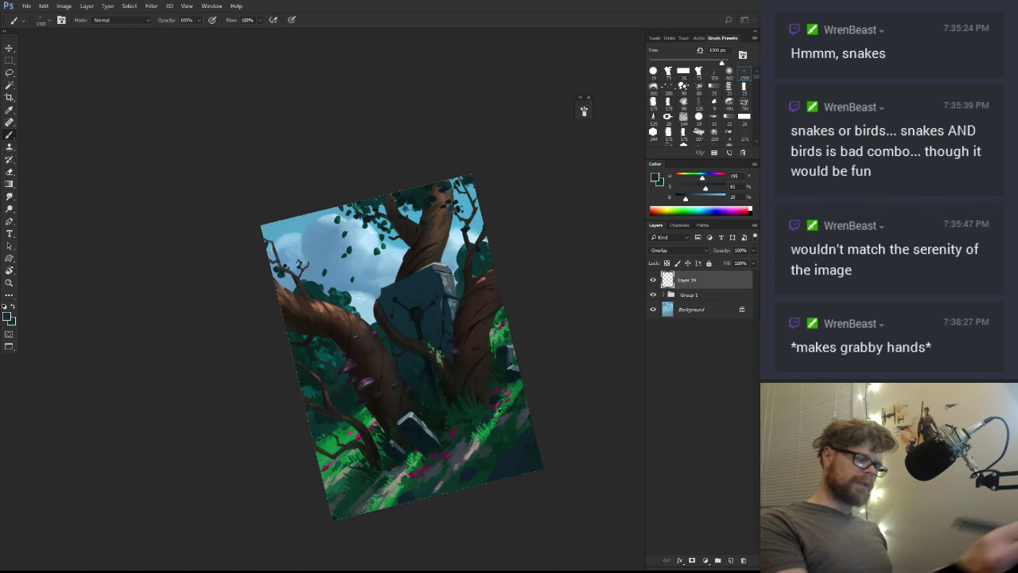
alt+click(488, 450)
mouse_move(699, 198)
mouse_down()
mouse_move(717, 199)
mouse_move(689, 178)
mouse_up()
click(718, 199)
drag(490, 409, 470, 417)
drag(704, 190, 689, 189)
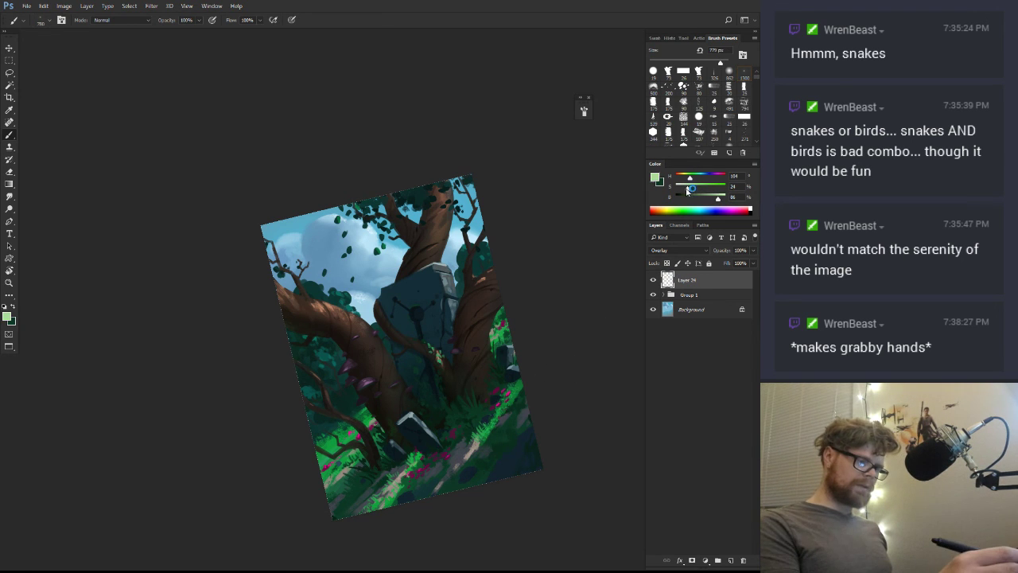
drag(504, 406, 470, 447)
key(ctrl+z)
drag(500, 410, 471, 447)
key(ctrl+z)
Brush pale-green light over the sunlit foreground grass and reduce the brush size to 317 px
drag(349, 459, 326, 482)
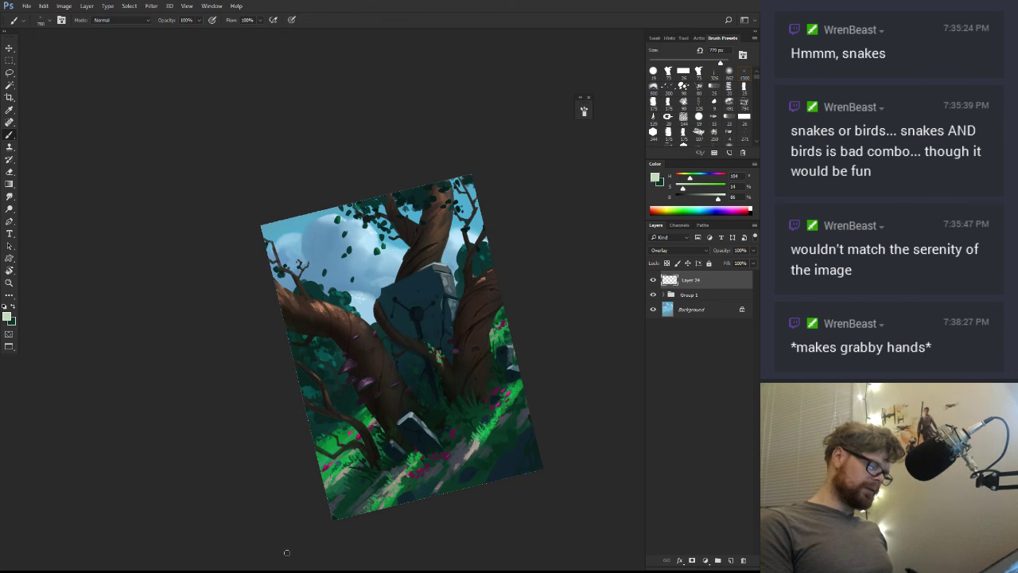
drag(406, 470, 395, 482)
drag(396, 487, 380, 508)
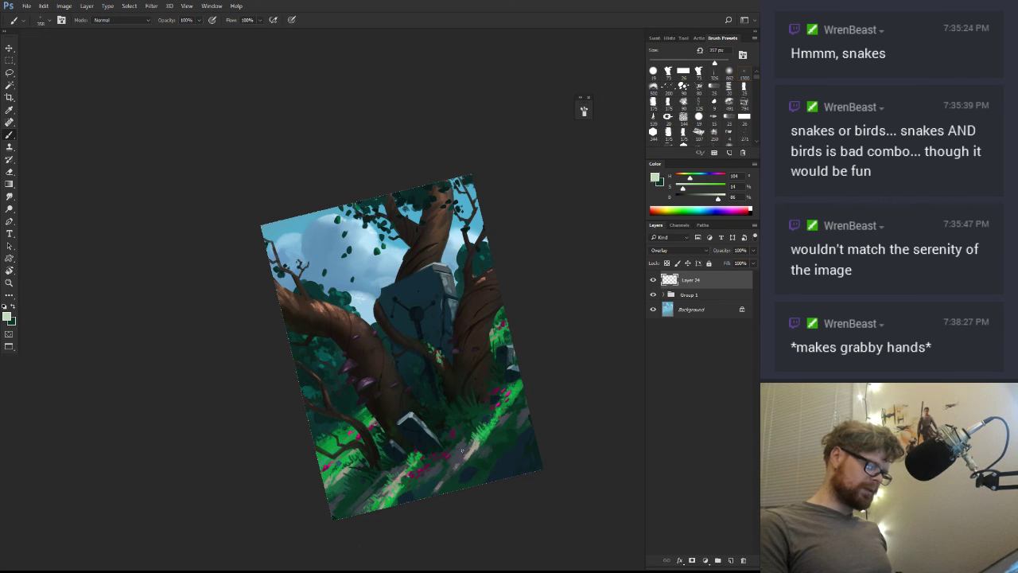
Brighten the sunlit patch of the path with beige sampled from it, set to 15% saturation and 82% brightness
alt+click(476, 439)
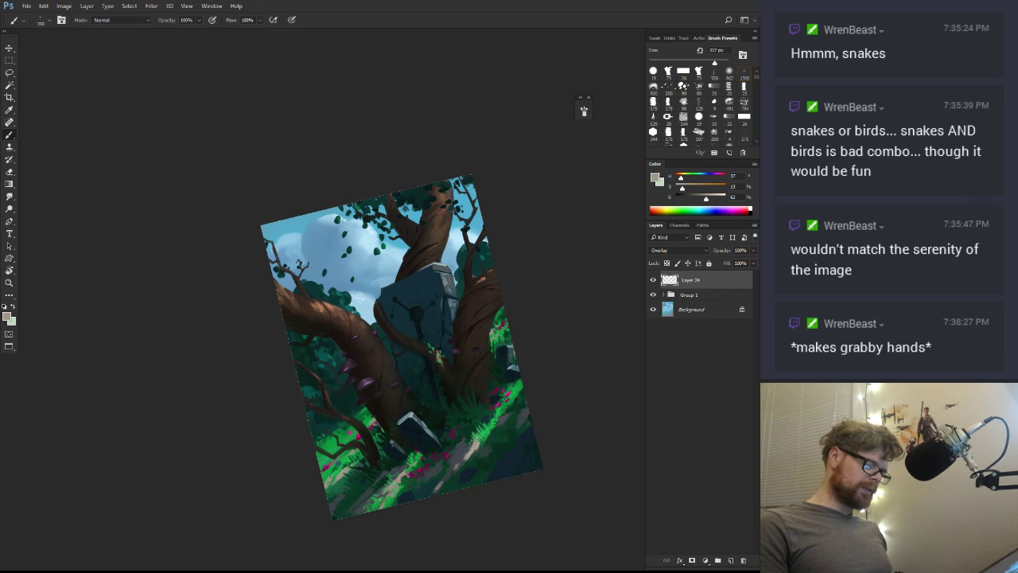
drag(706, 199, 716, 199)
drag(683, 190, 685, 190)
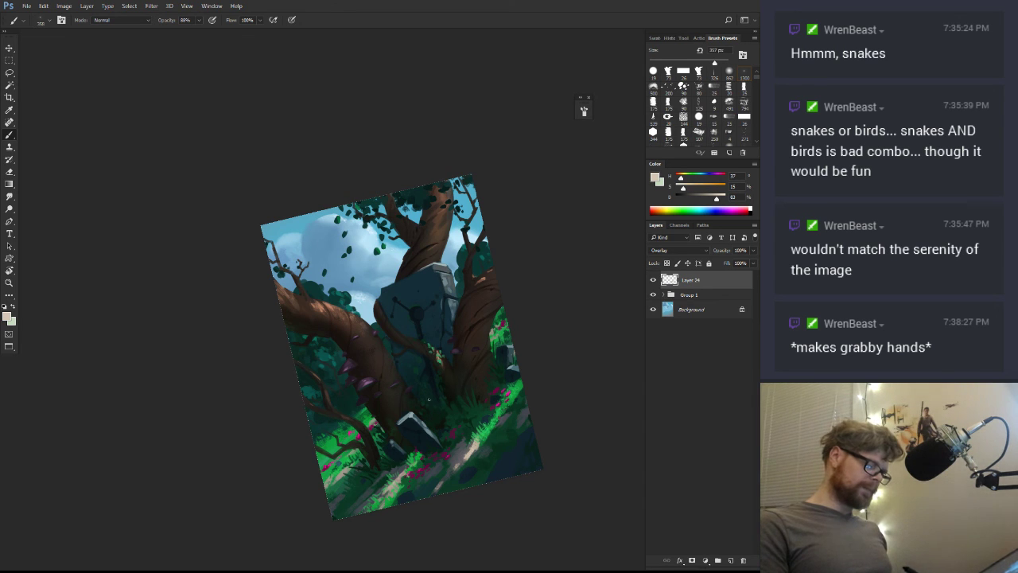
Brighten the slab's lit side face on the Overlay layer with a sampled pale blue reduced to 5% saturation
alt+click(450, 280)
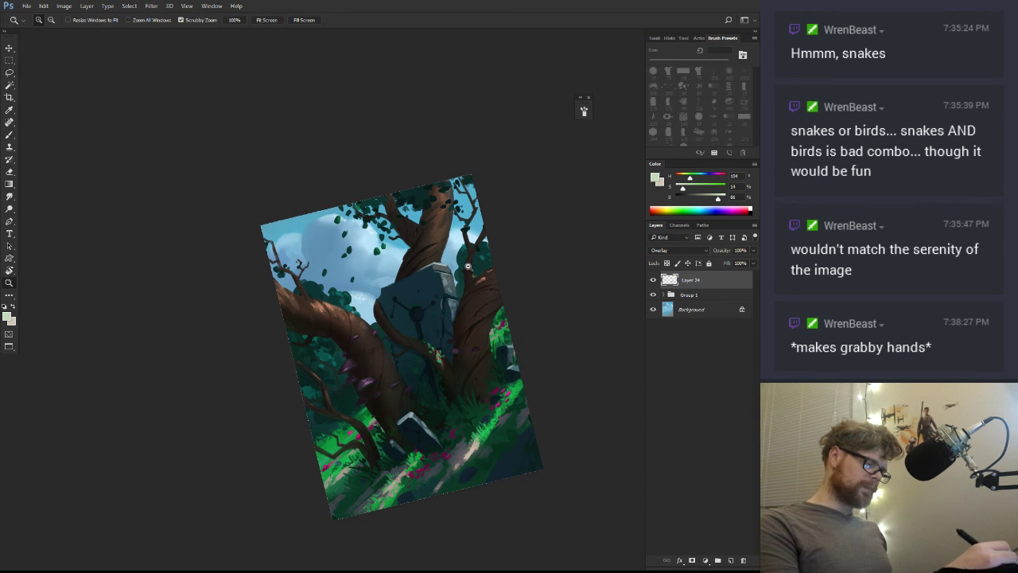
drag(469, 267, 477, 266)
key(r)
drag(487, 247, 515, 259)
alt+click(449, 275)
alt+click(450, 276)
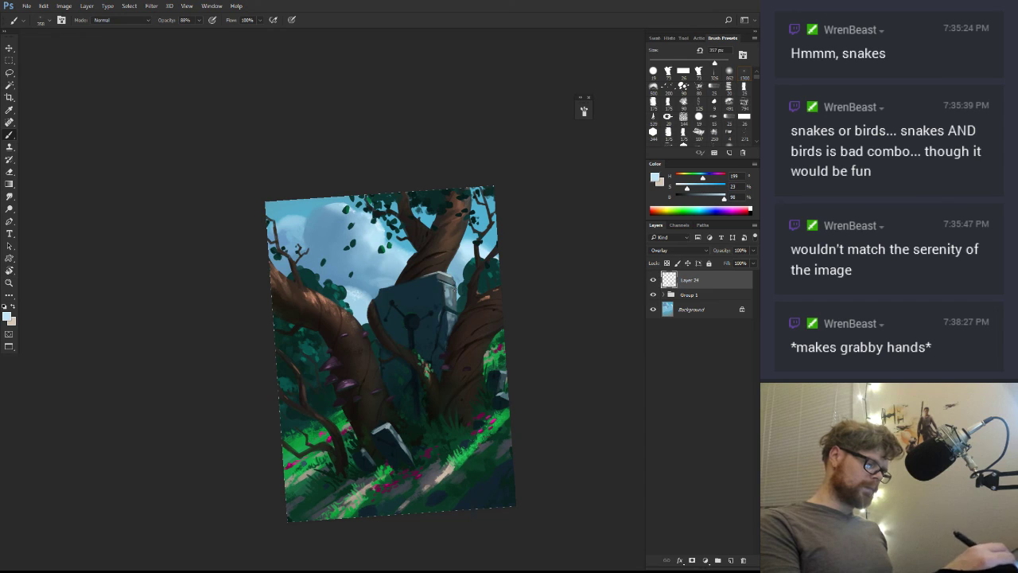
drag(446, 289, 451, 329)
key(ctrl+z)
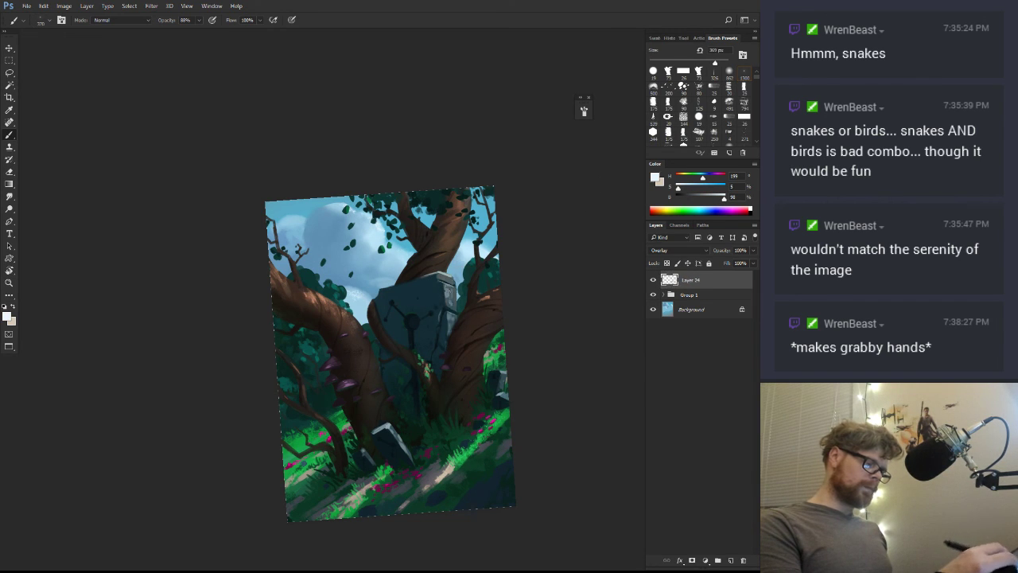
drag(447, 283, 451, 319)
Brush beige light onto the upper trunk and compare the painting with the Overlay layer hidden and shown
key(x)
drag(456, 221, 449, 241)
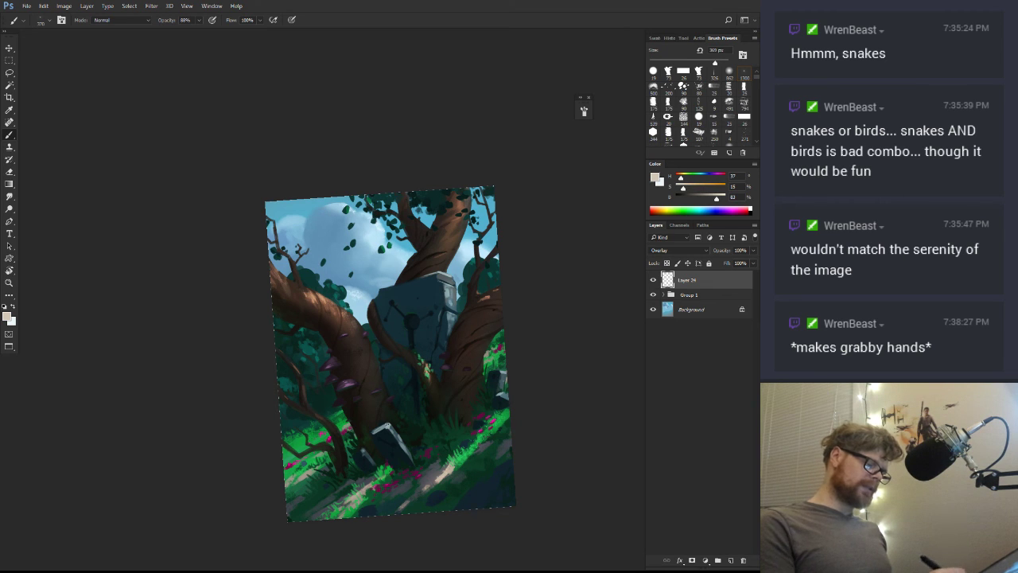
key(z)
click(653, 280)
click(653, 281)
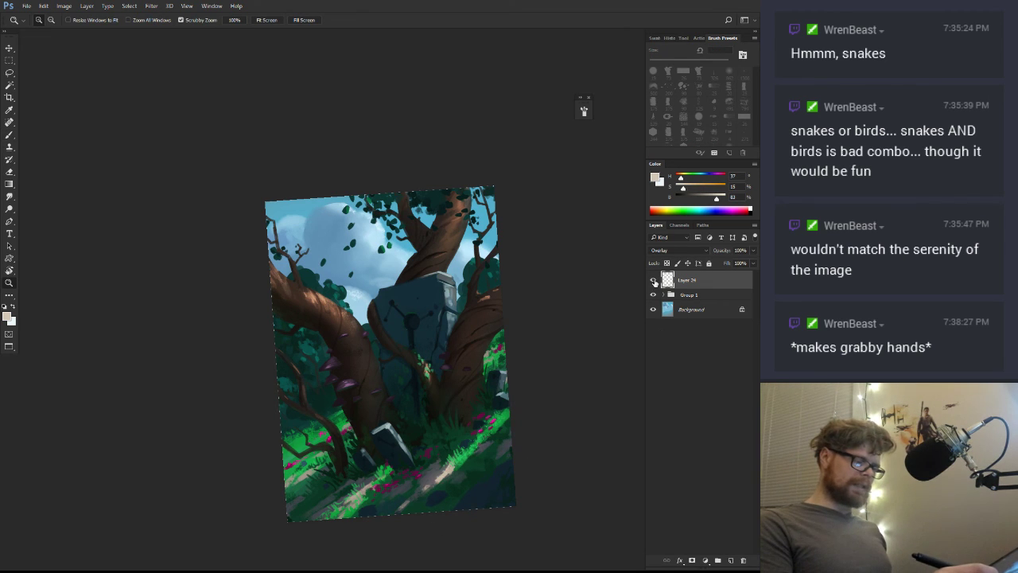
Brush light over the foliage beside the right trunk with green sampled from the scene and raised to 100% brightness
key(r)
drag(549, 325, 553, 337)
key(z)
drag(504, 386, 528, 398)
key(r)
drag(533, 440, 536, 408)
drag(536, 408, 529, 377)
key(b)
alt+click(501, 378)
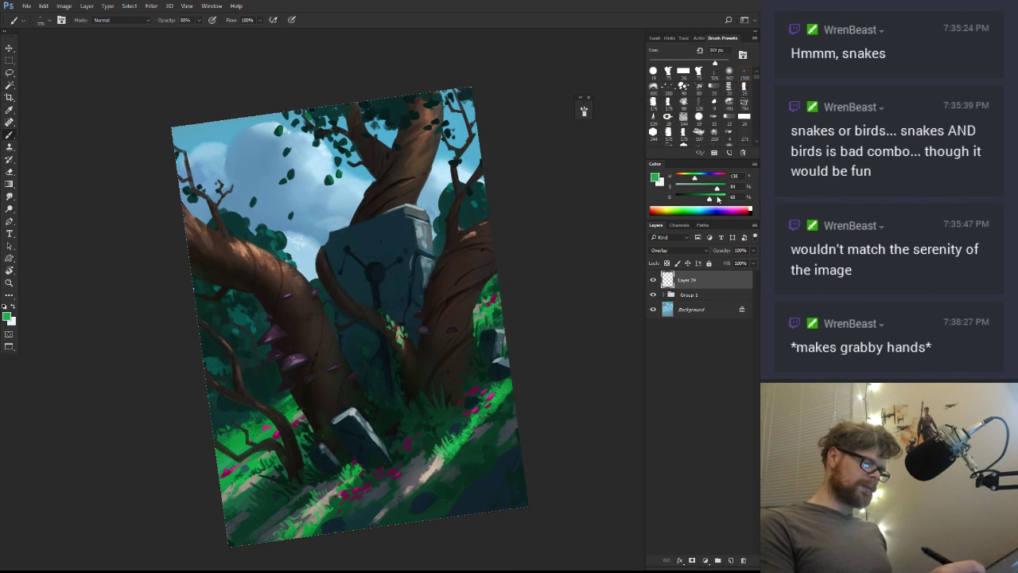
mouse_move(717, 198)
mouse_down()
mouse_move(727, 198)
mouse_move(689, 189)
mouse_up()
drag(475, 338, 487, 339)
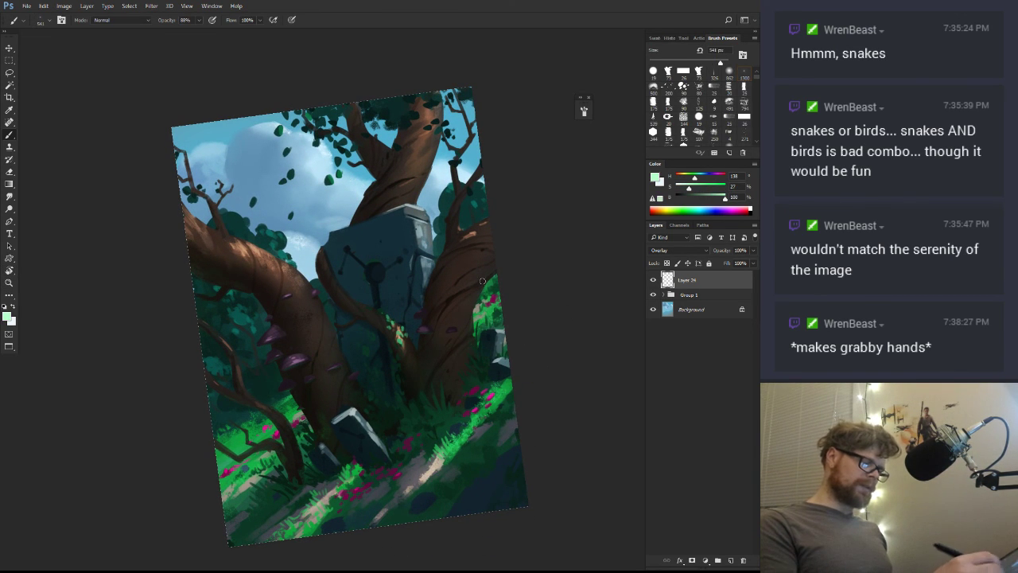
drag(697, 189, 720, 188)
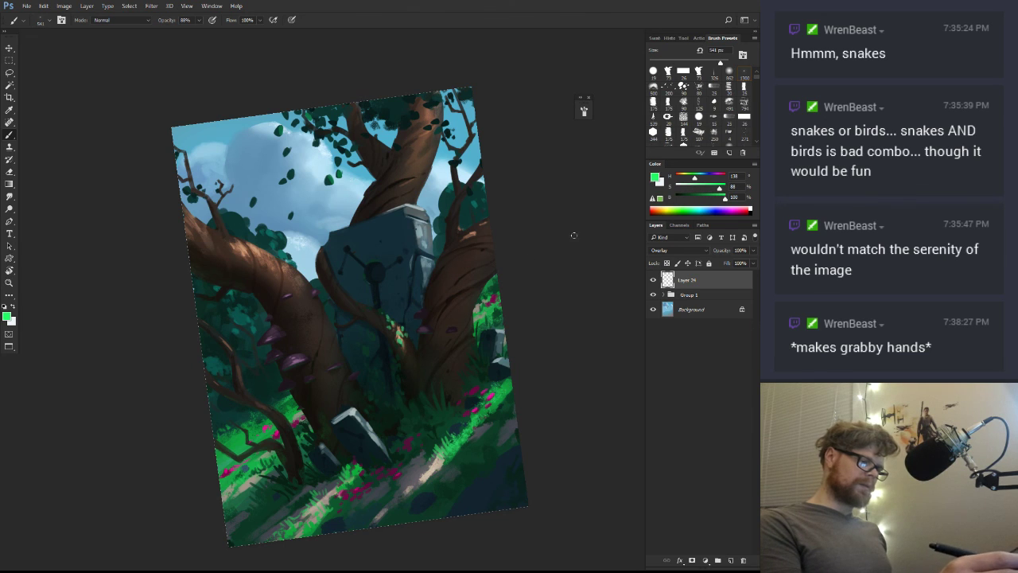
drag(478, 306, 469, 295)
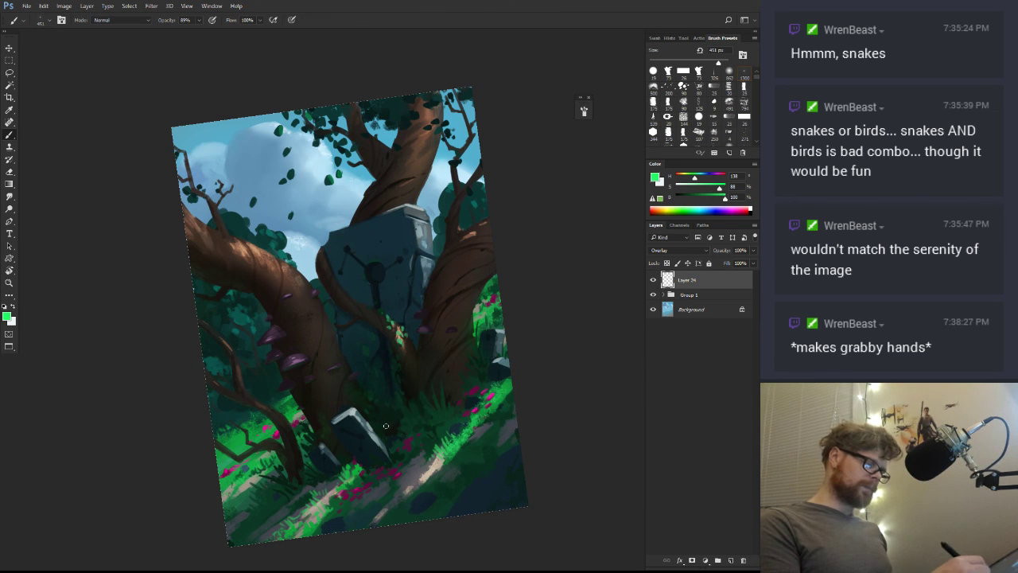
Brighten the sunlit patch of the path with a near-white green at hue 104, 4% saturation and 97% brightness
click(712, 198)
drag(719, 190, 691, 181)
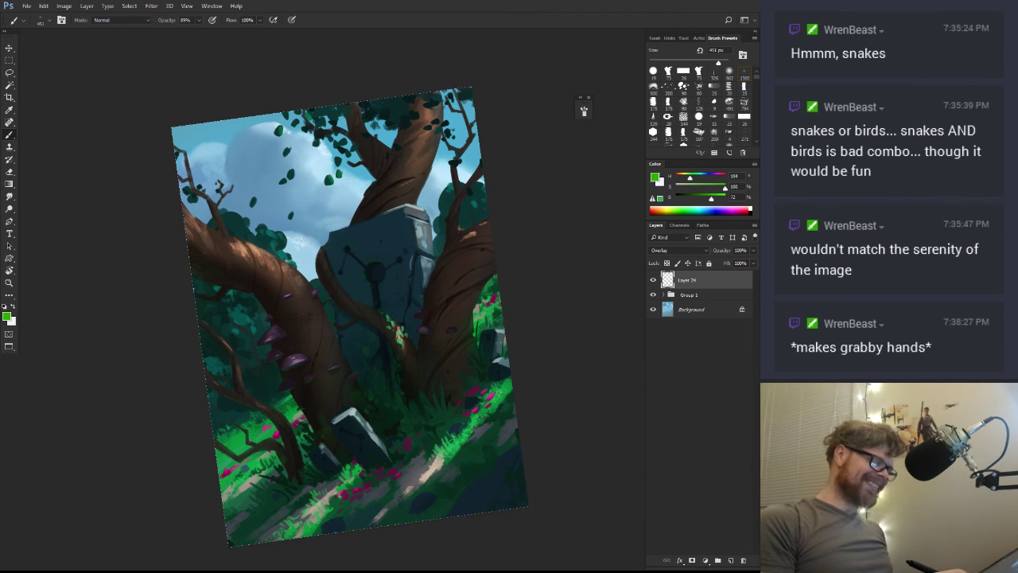
drag(711, 198, 685, 188)
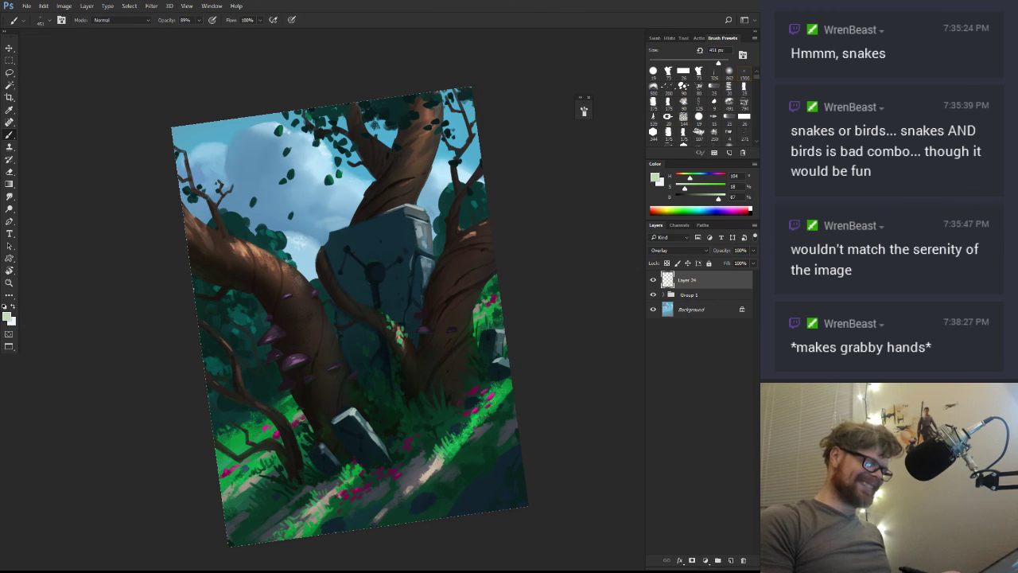
drag(468, 437, 569, 374)
key(r)
drag(386, 507, 467, 486)
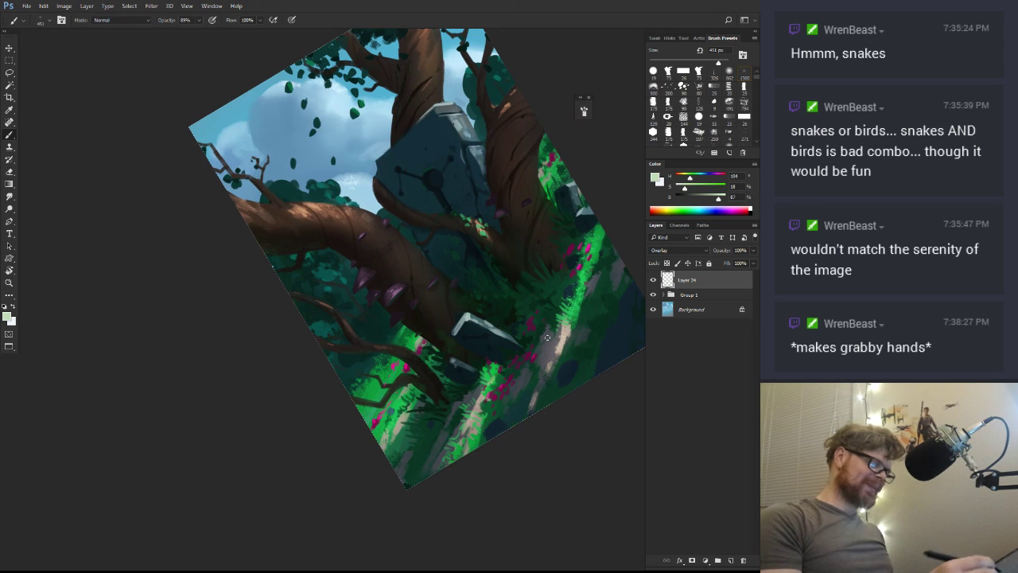
drag(718, 199, 677, 189)
drag(568, 321, 552, 366)
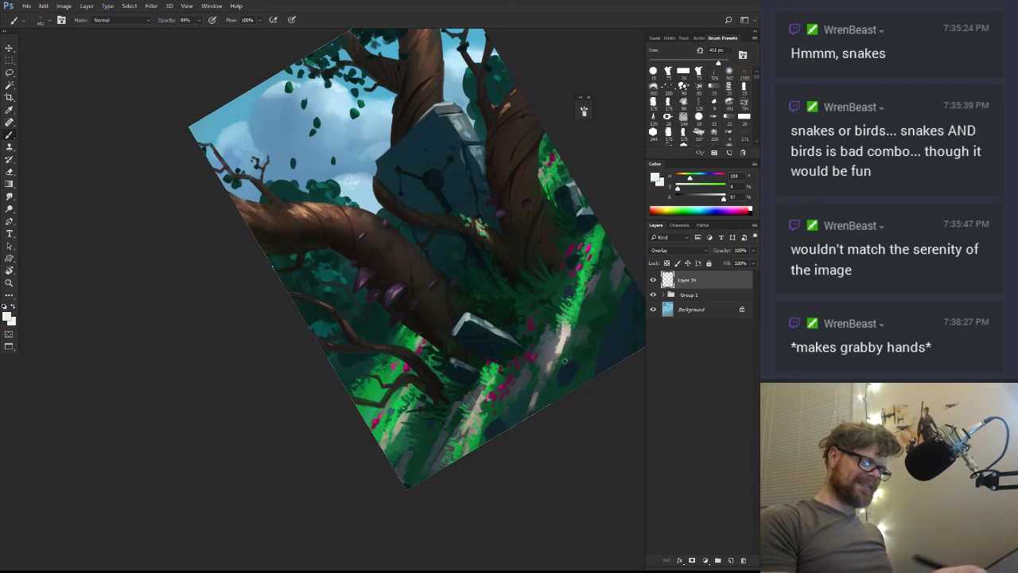
Add a new layer above the Overlay light layer
key(z)
drag(568, 400, 469, 405)
key(r)
drag(586, 419, 500, 534)
key(z)
drag(517, 487, 576, 476)
key(b)
drag(480, 438, 464, 449)
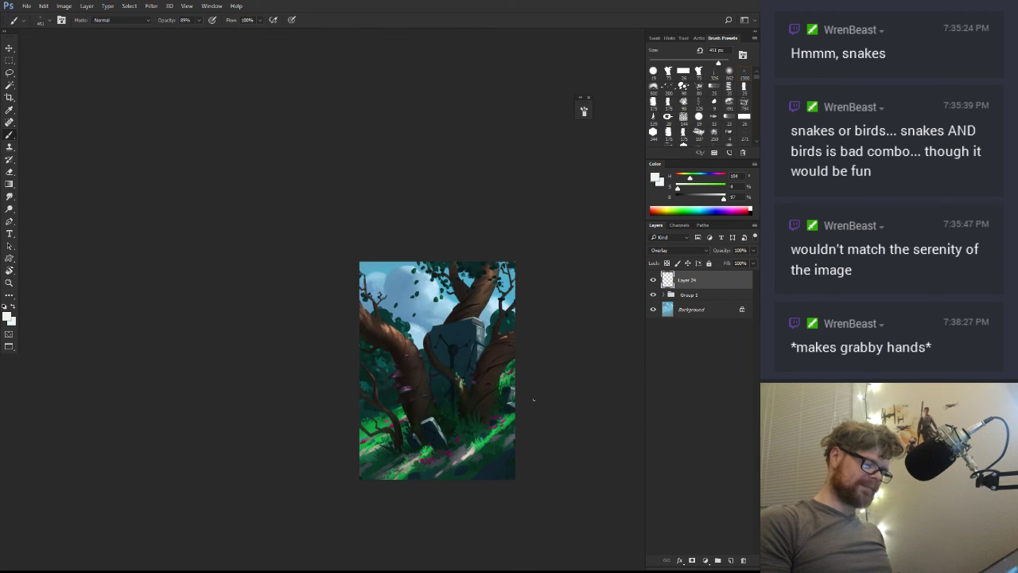
key(z)
drag(530, 434, 548, 432)
click(731, 560)
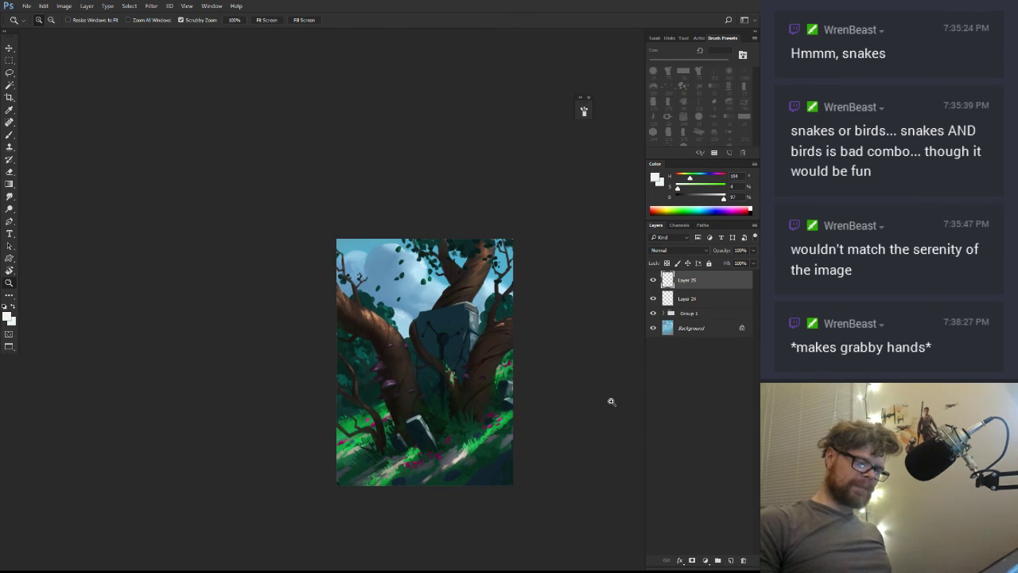
Choose the hexagonal brush, reduce it to 22 px and set a pale cream colour at 13% saturation and 100% brightness
drag(443, 363, 471, 362)
key(b)
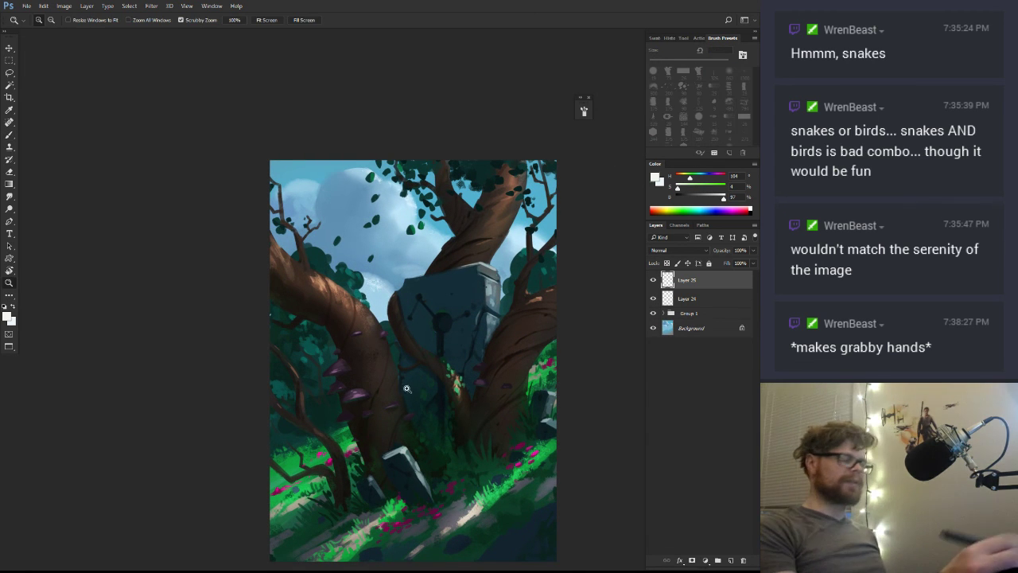
drag(411, 386, 455, 383)
drag(493, 416, 450, 363)
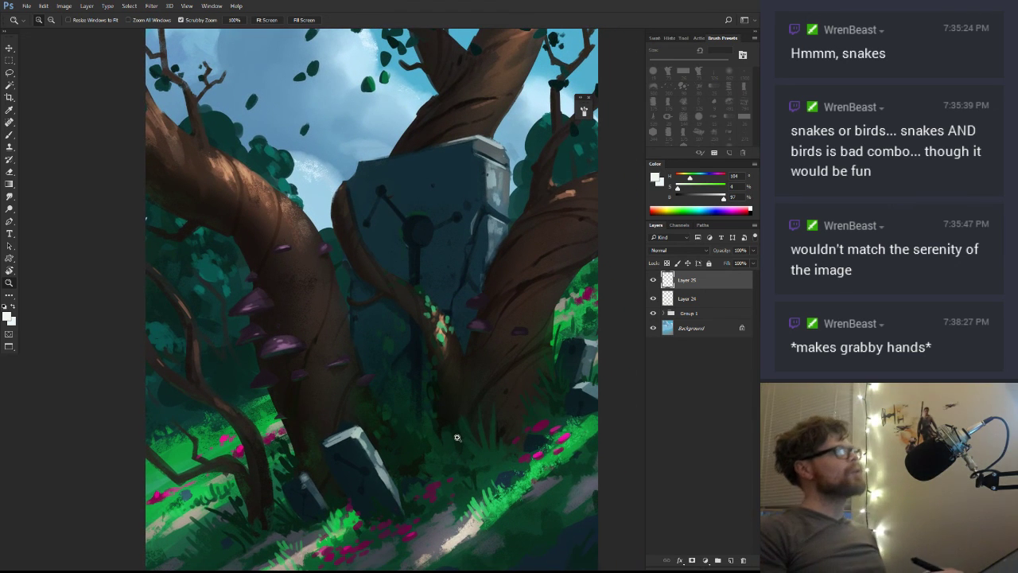
key(b)
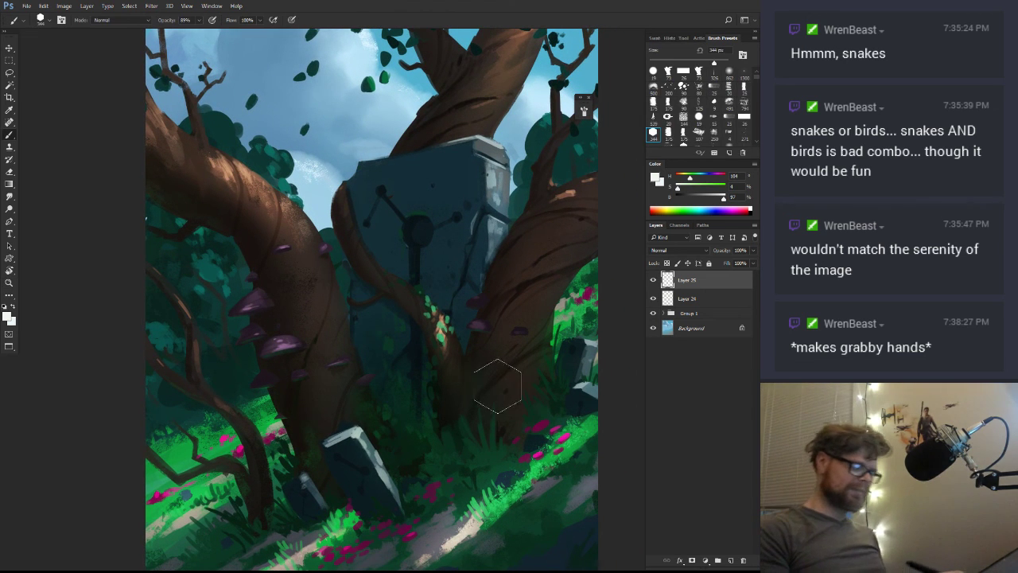
drag(493, 386, 470, 400)
alt+click(366, 129)
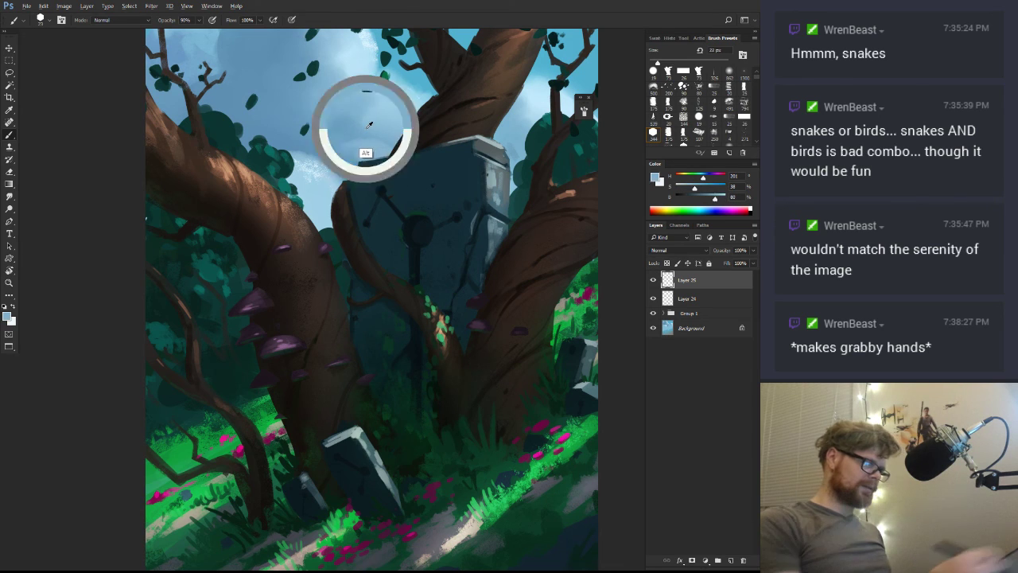
drag(721, 200, 683, 181)
Raise the brush opacity to 100% and warm the colour to a light orange at 31% saturation and 100% brightness
key(z)
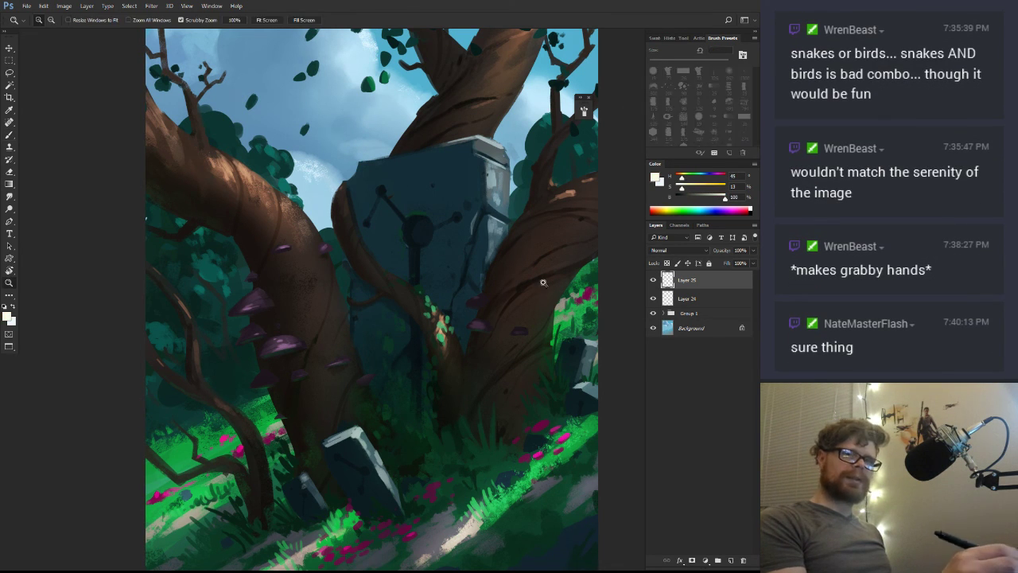
mouse_move(530, 322)
mouse_down()
mouse_move(507, 339)
mouse_move(489, 318)
mouse_up()
drag(491, 313, 513, 303)
key(b)
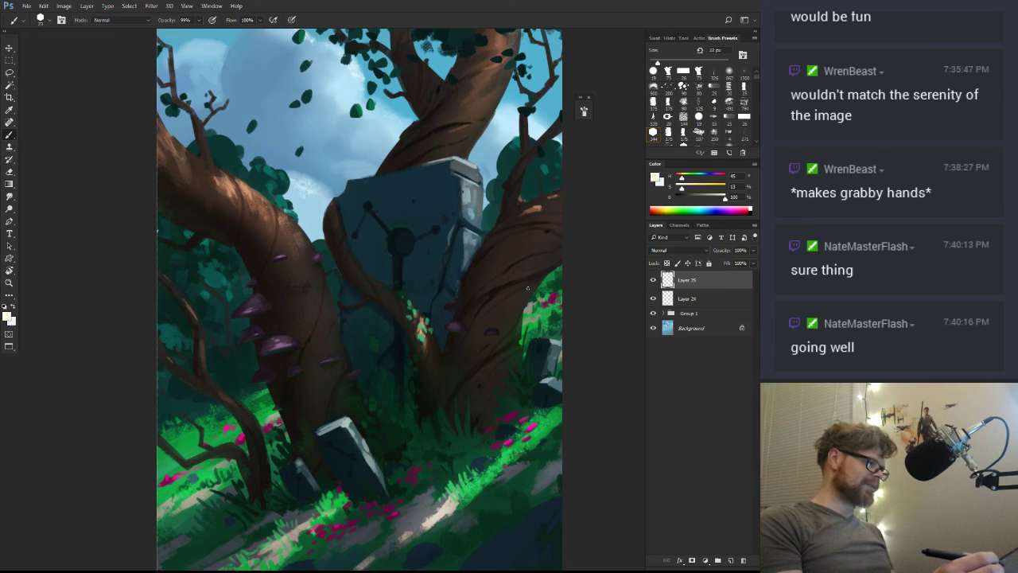
click(199, 20)
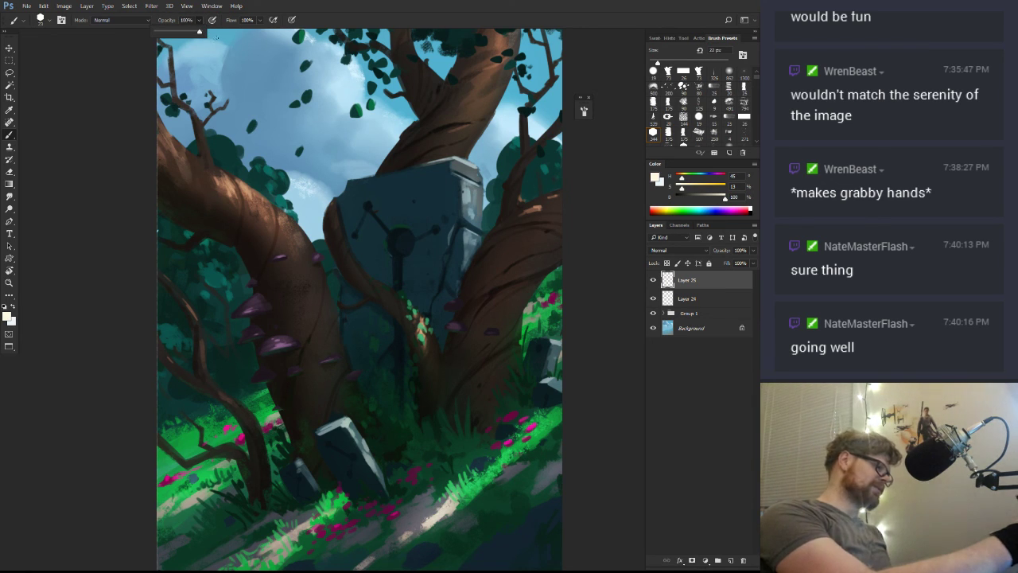
click(564, 249)
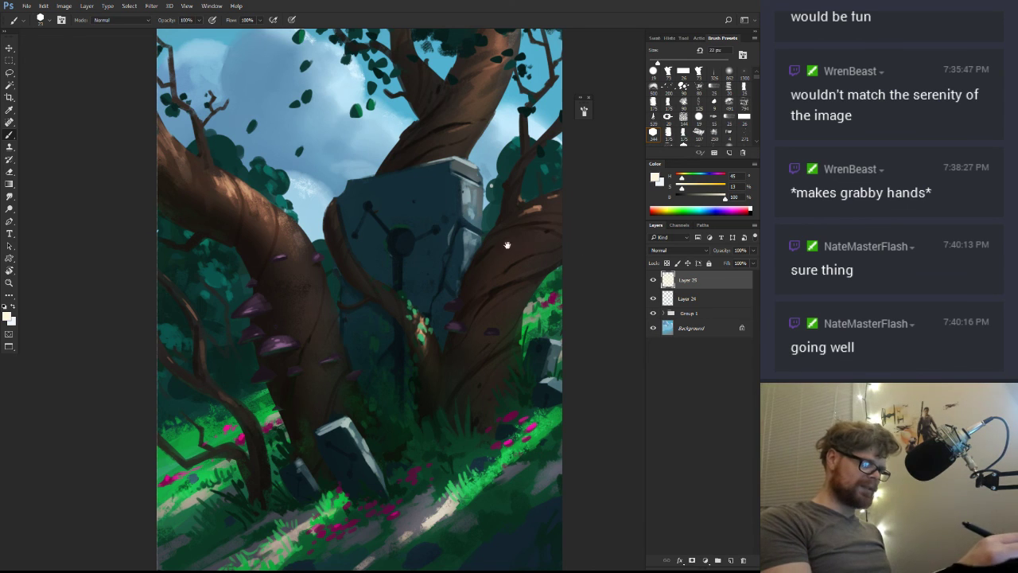
drag(507, 245, 545, 256)
drag(691, 192, 691, 190)
drag(682, 179, 679, 180)
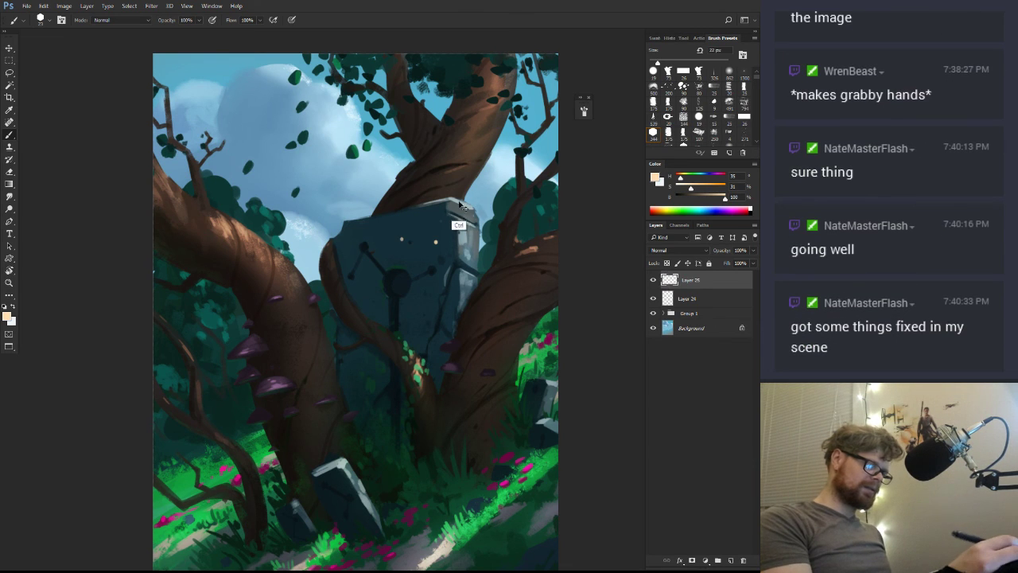
click(583, 111)
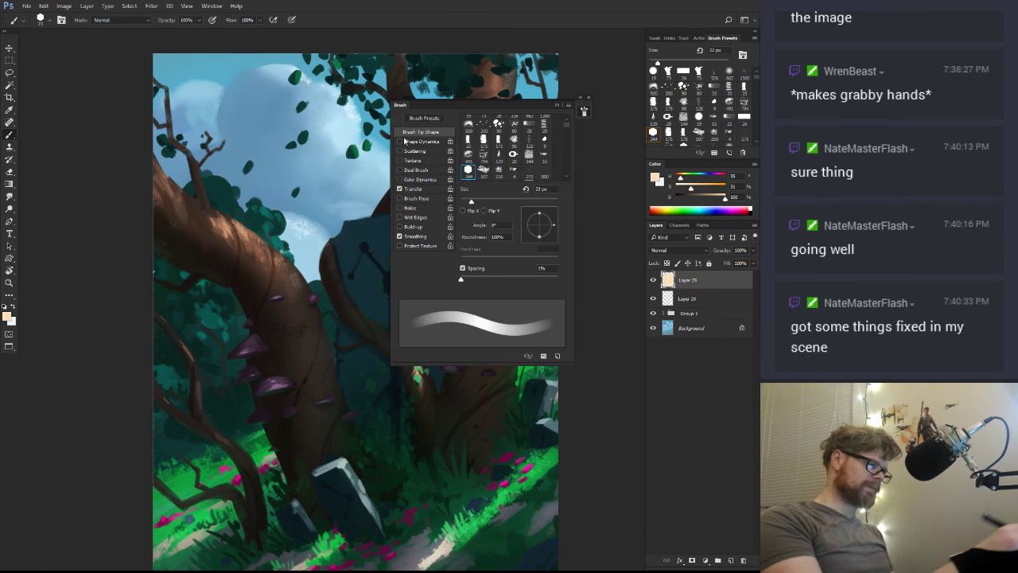
click(583, 111)
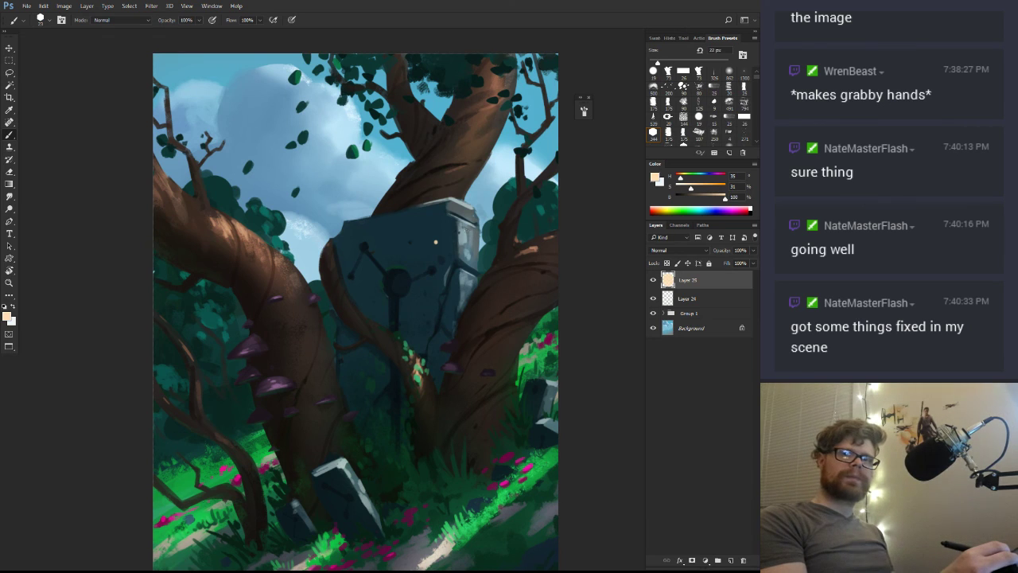
key(p)
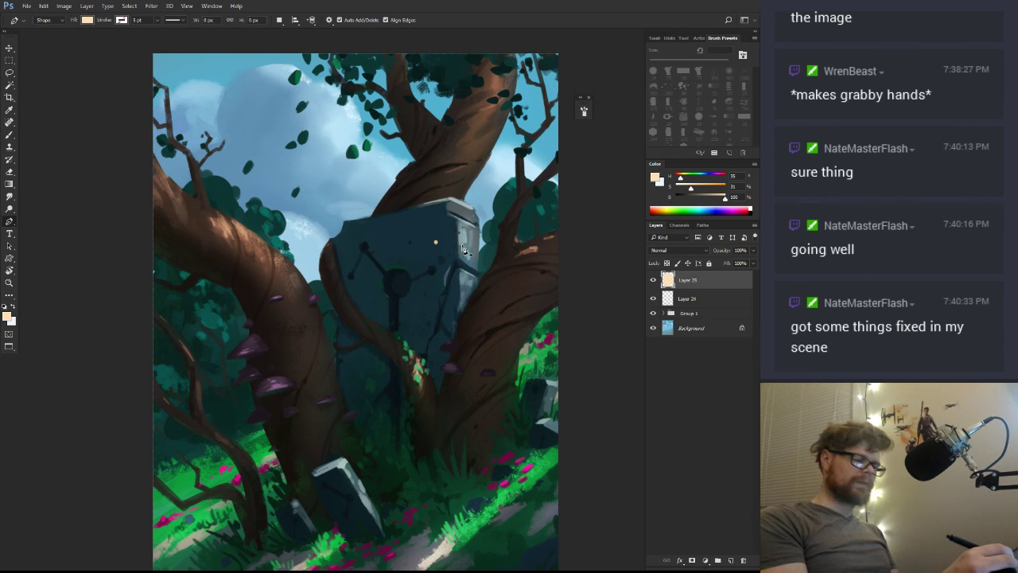
key(b)
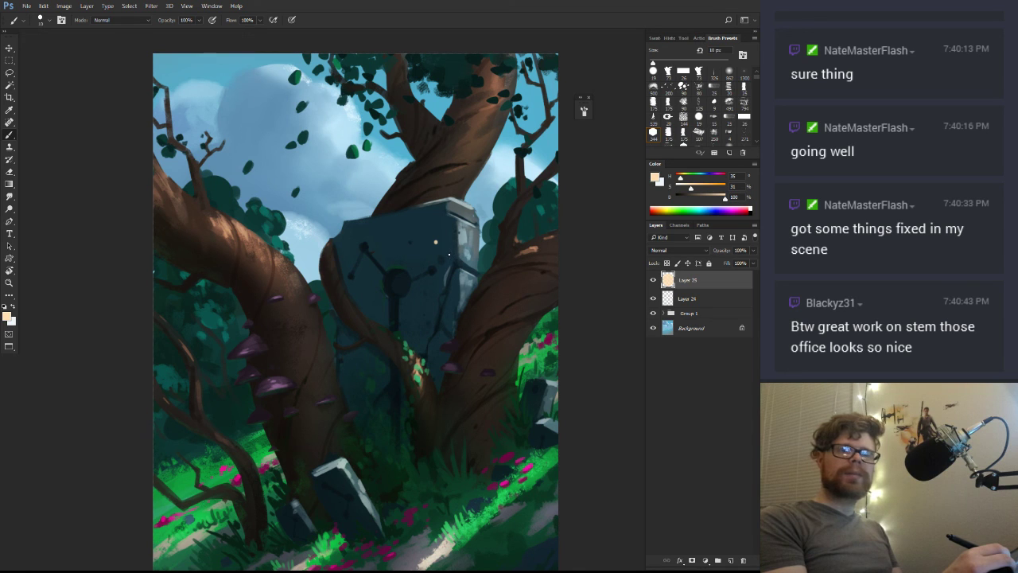
Dab small light-orange floating specks of varied sizes over the slab, the trunk behind it and the sky beside it
key([)
click(432, 221)
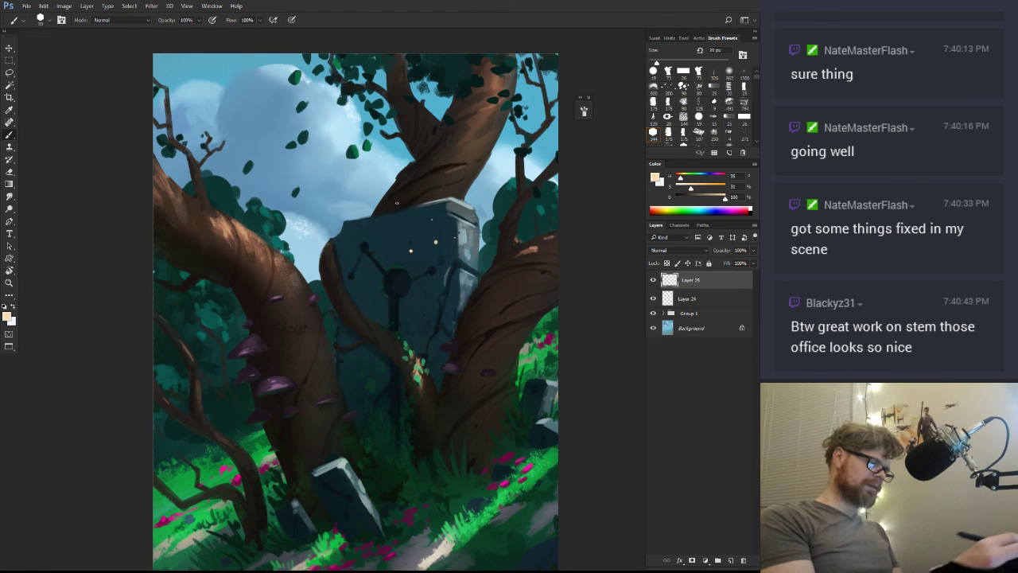
key(bracketleft)
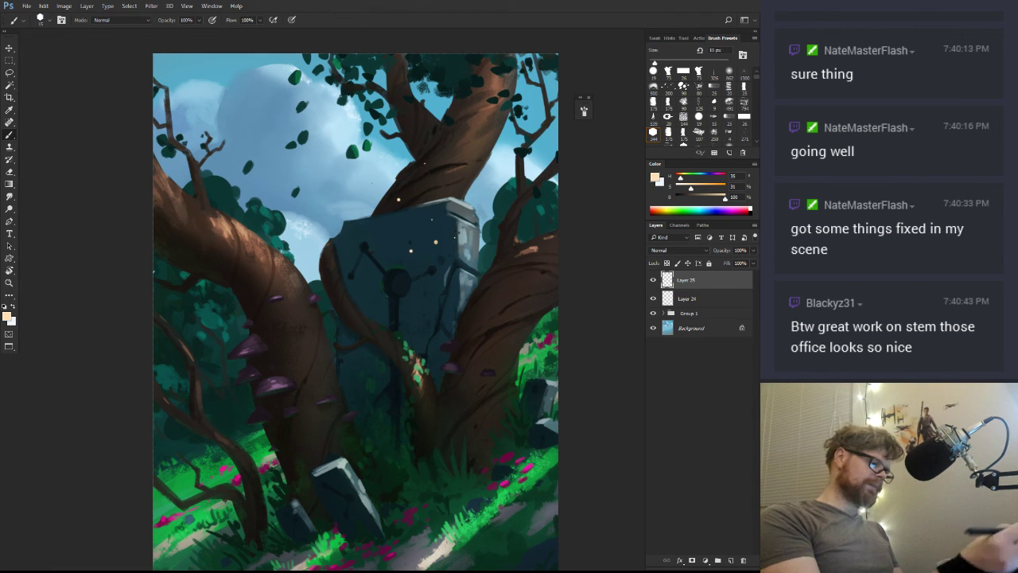
click(361, 185)
key(bracketleft)
key(bracketleft)
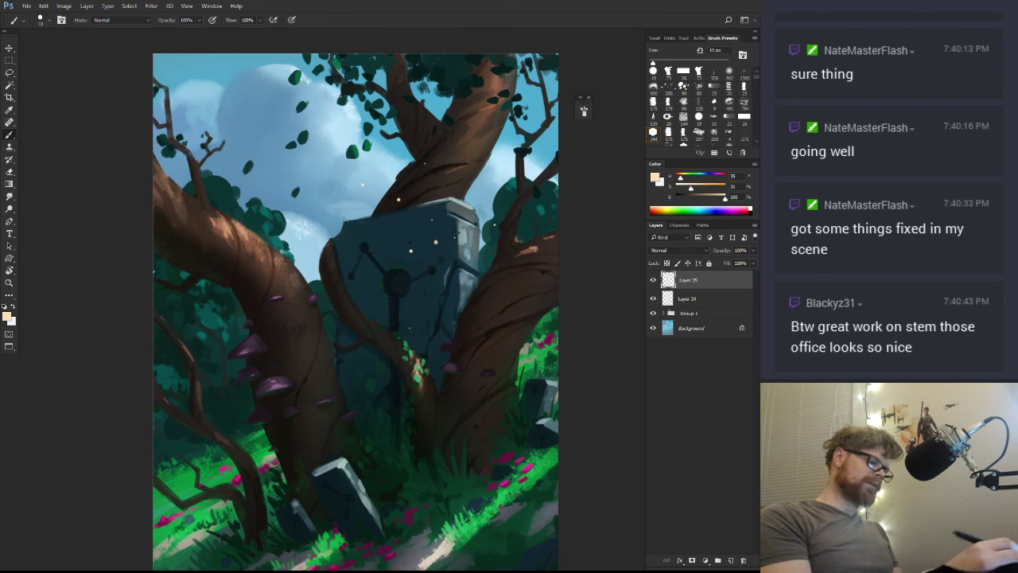
key(bracketleft)
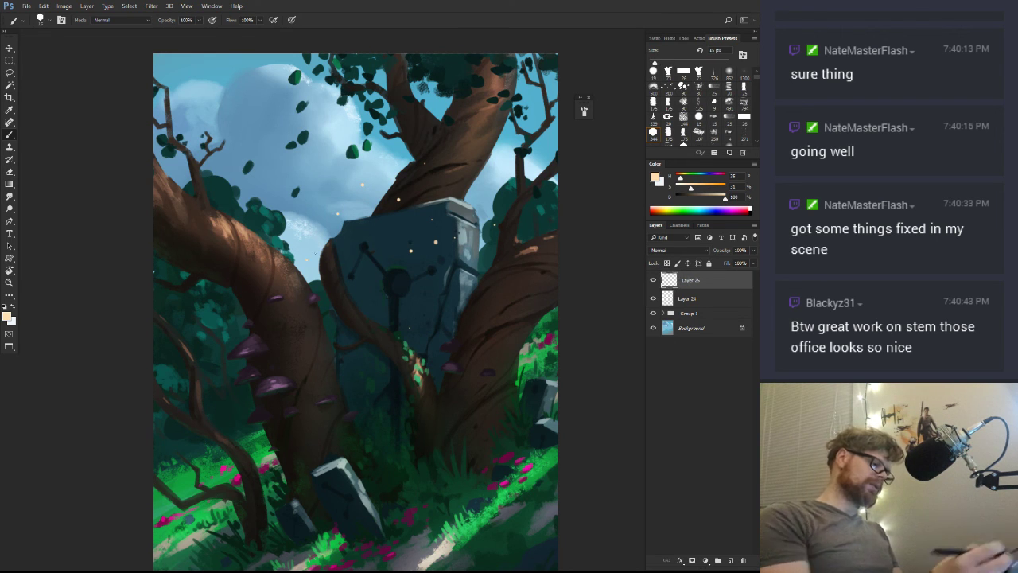
Dab light specks over the lower part of the right trunk with a softer beige at 28% saturation and 87% brightness
drag(474, 279, 435, 241)
key(z)
mouse_move(489, 285)
mouse_down()
mouse_move(466, 326)
mouse_move(429, 322)
mouse_move(442, 250)
mouse_up()
key(space)
key(b)
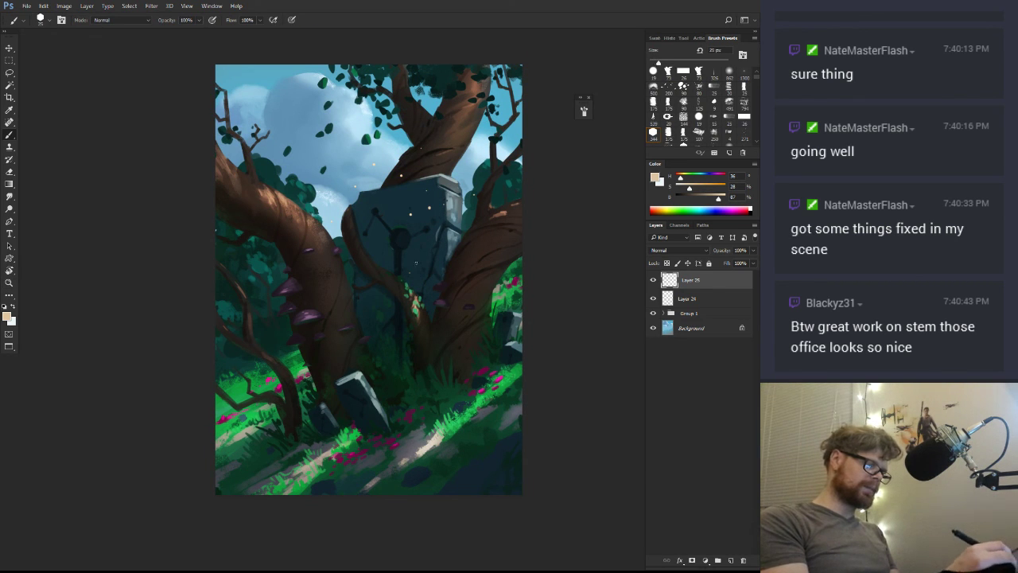
click(477, 333)
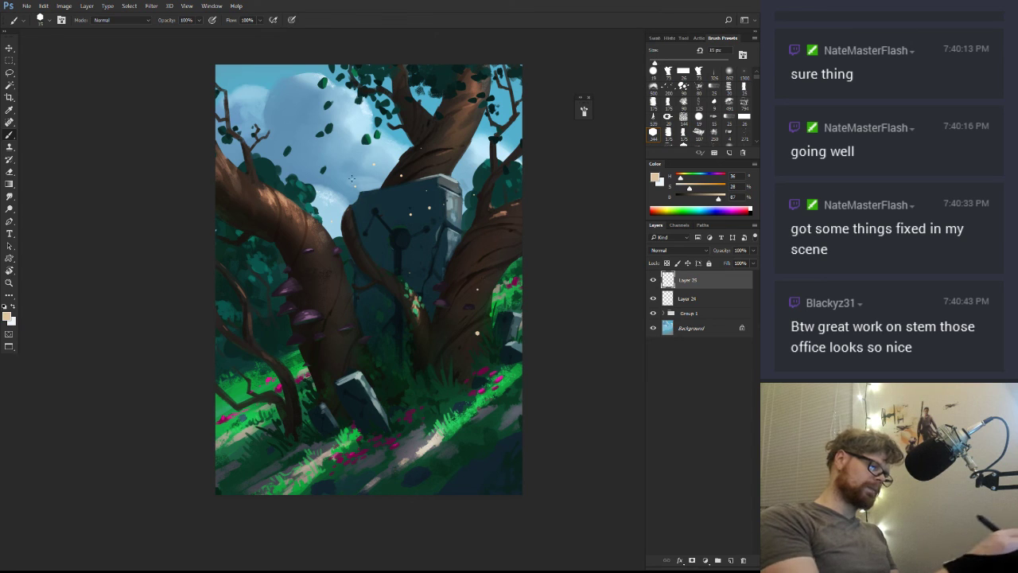
Enlarge the brush and place big hexagonal specks on the right trunk and above the grass at its base, among smaller scattered ones
key(bracketright)
click(499, 260)
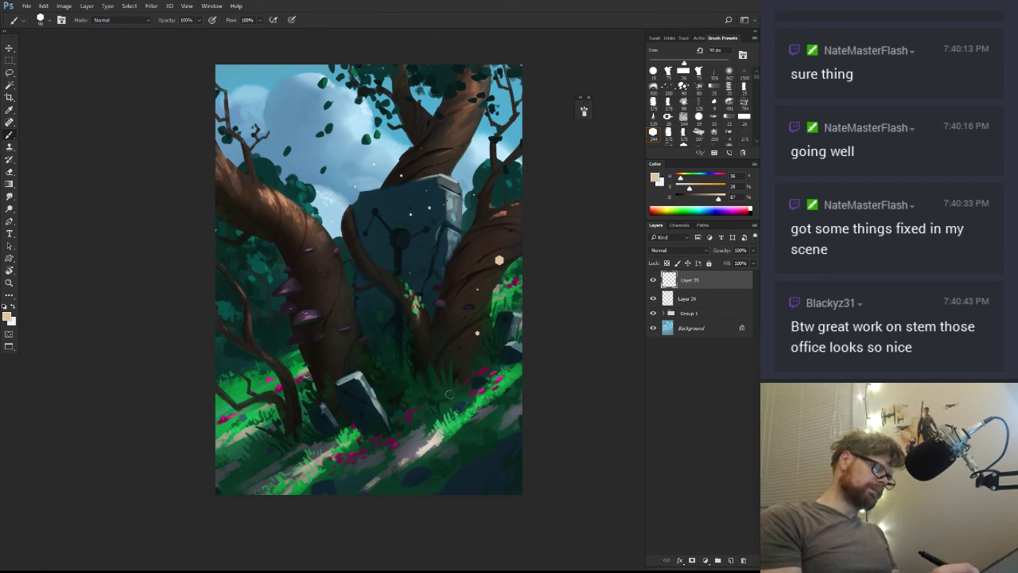
key(bracketright)
key(bracketright)
key(bracketright)
key(bracketright)
click(445, 381)
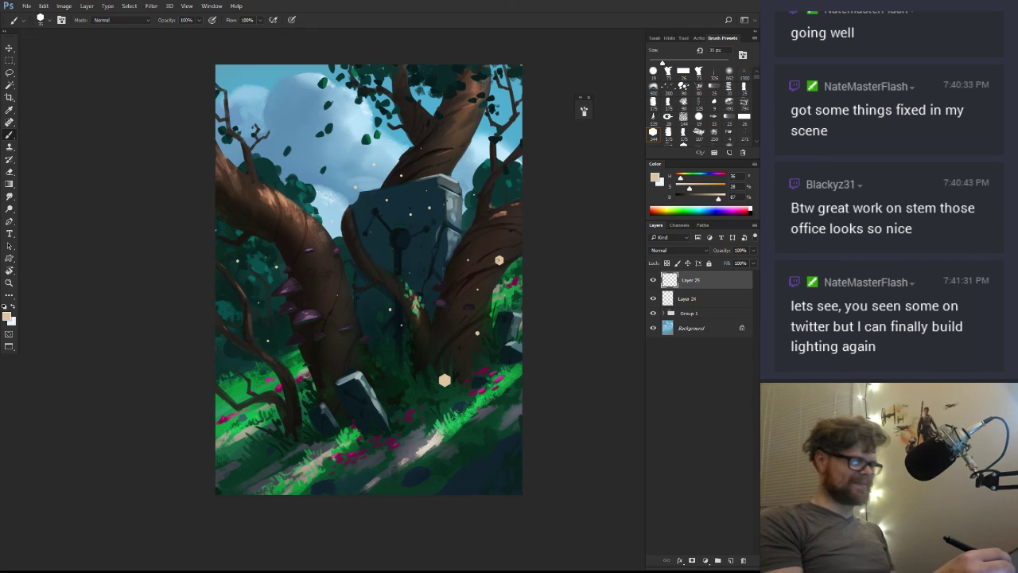
Select the big hexagonal speck above the grass at the right trunk's base with the Lasso
key(l)
mouse_move(453, 359)
mouse_down()
mouse_move(437, 413)
mouse_move(457, 359)
mouse_up()
click(151, 5)
mouse_move(159, 110)
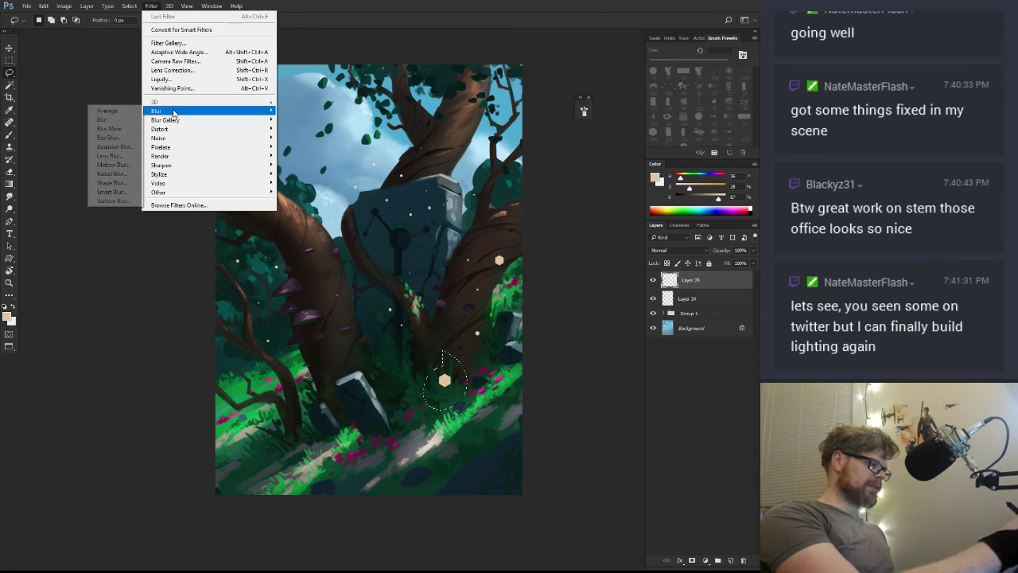
click(116, 162)
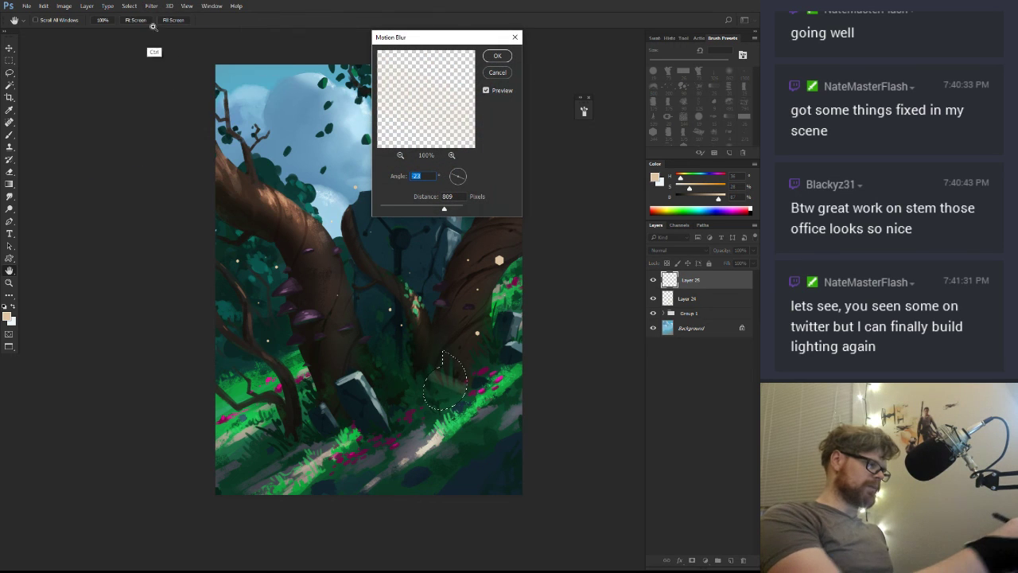
click(131, 6)
click(137, 9)
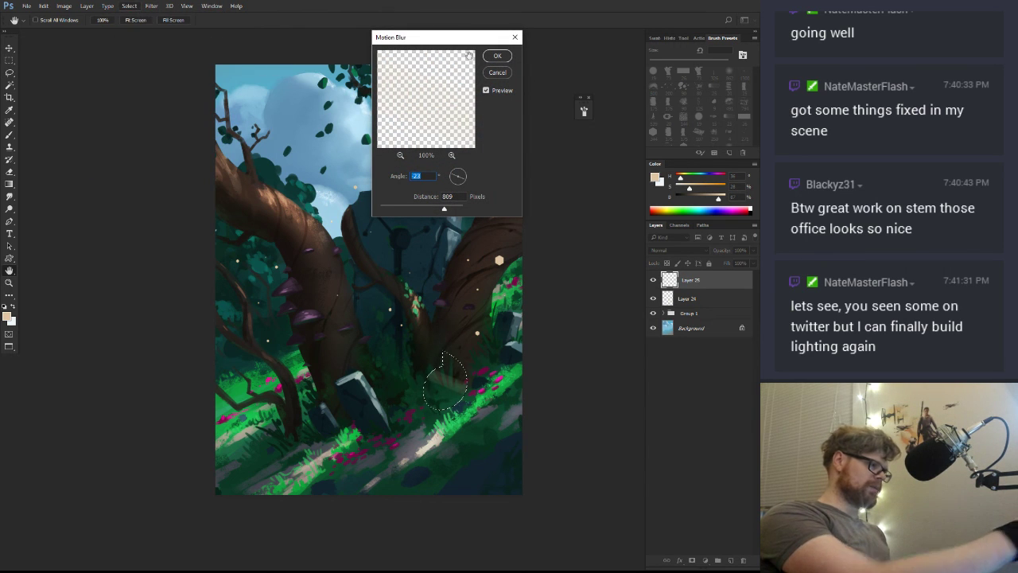
key(Escape)
Blur the selected speck at the right trunk's base with a 34.6-pixel Gaussian Blur
click(130, 6)
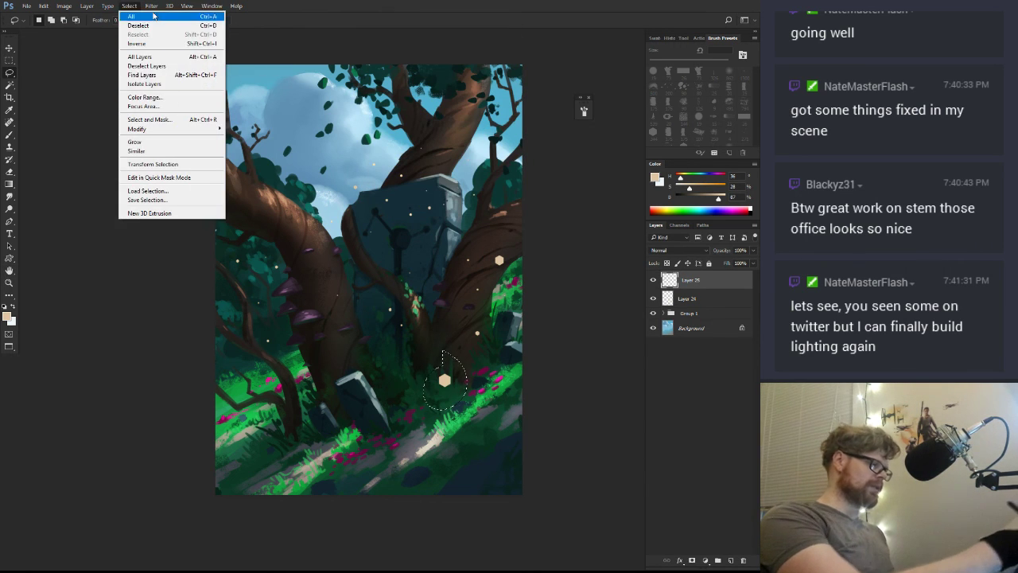
mouse_move(151, 7)
mouse_move(159, 111)
click(115, 146)
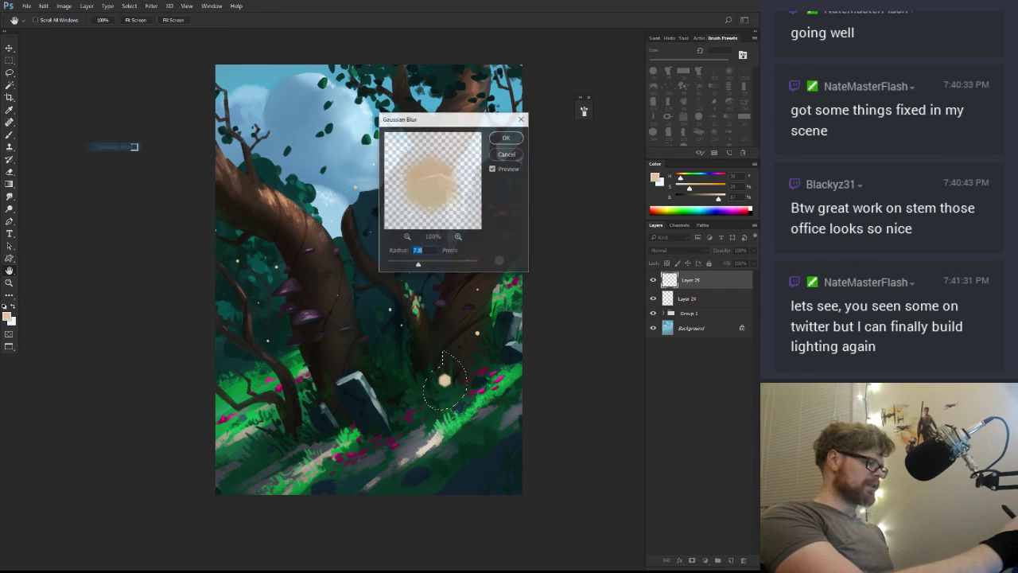
drag(418, 264, 431, 265)
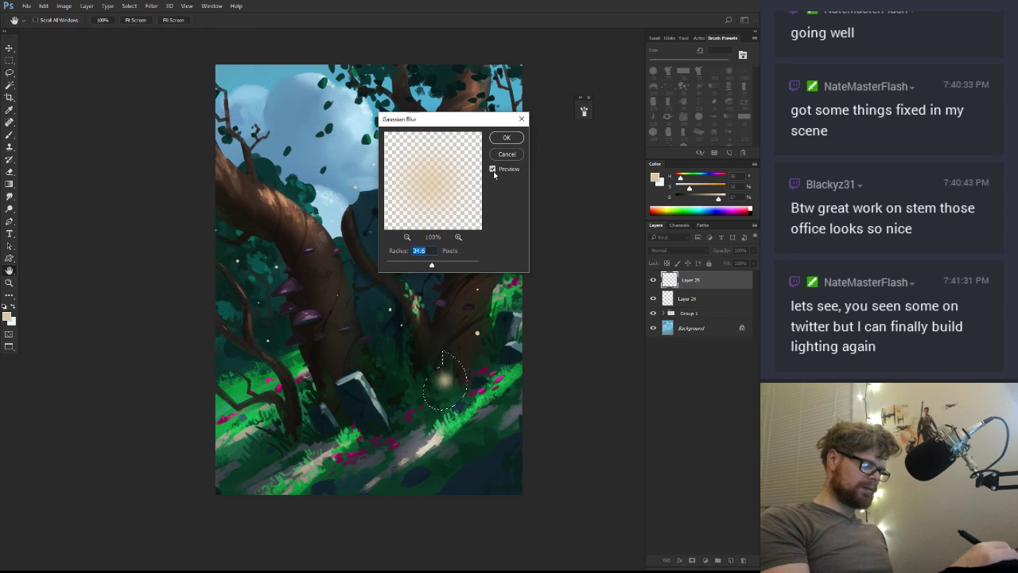
click(504, 137)
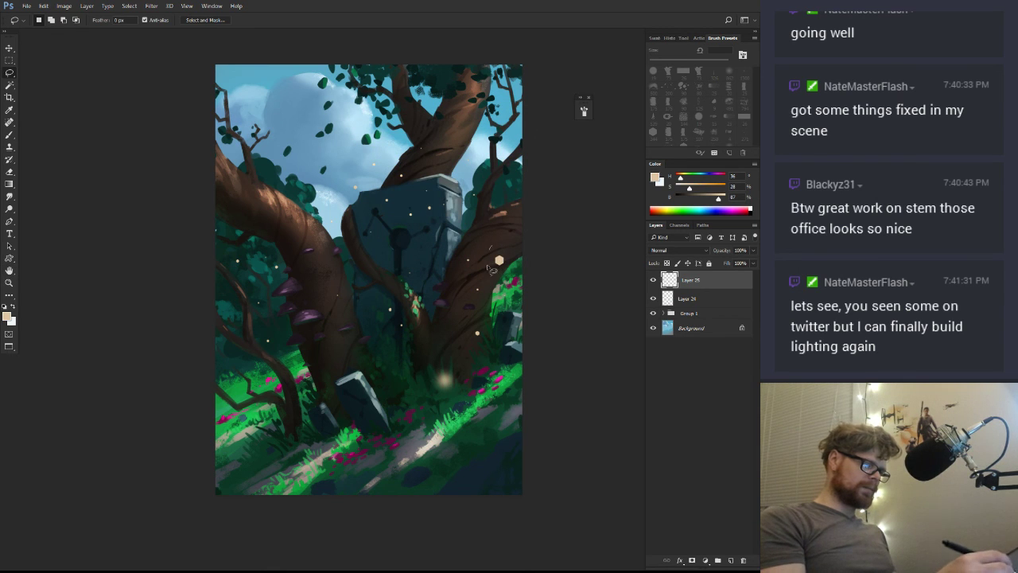
Lasso the big speck on the right trunk and soften it with a 13.9-pixel Gaussian Blur
click(150, 5)
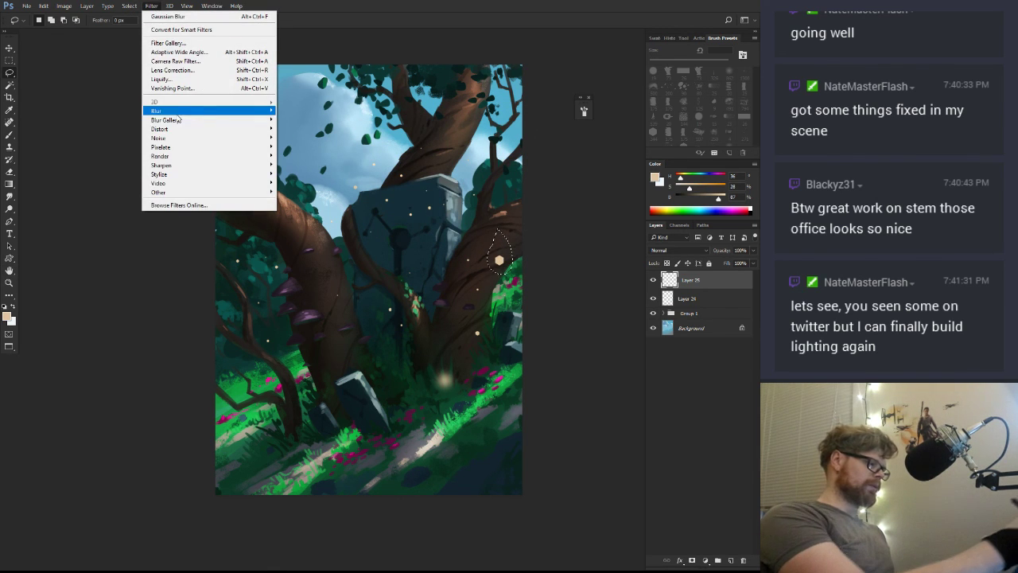
mouse_move(176, 112)
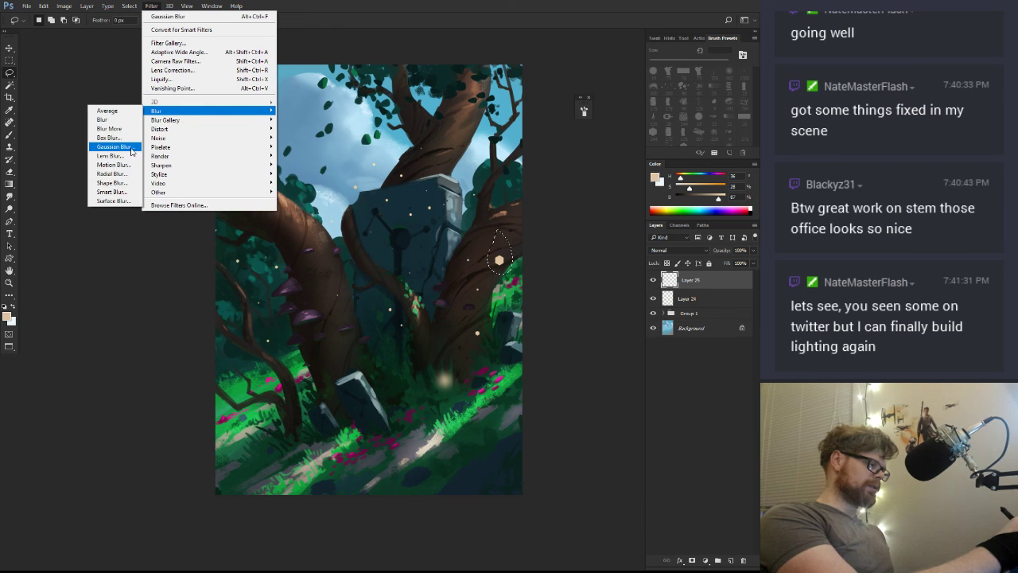
click(119, 147)
drag(470, 123, 468, 343)
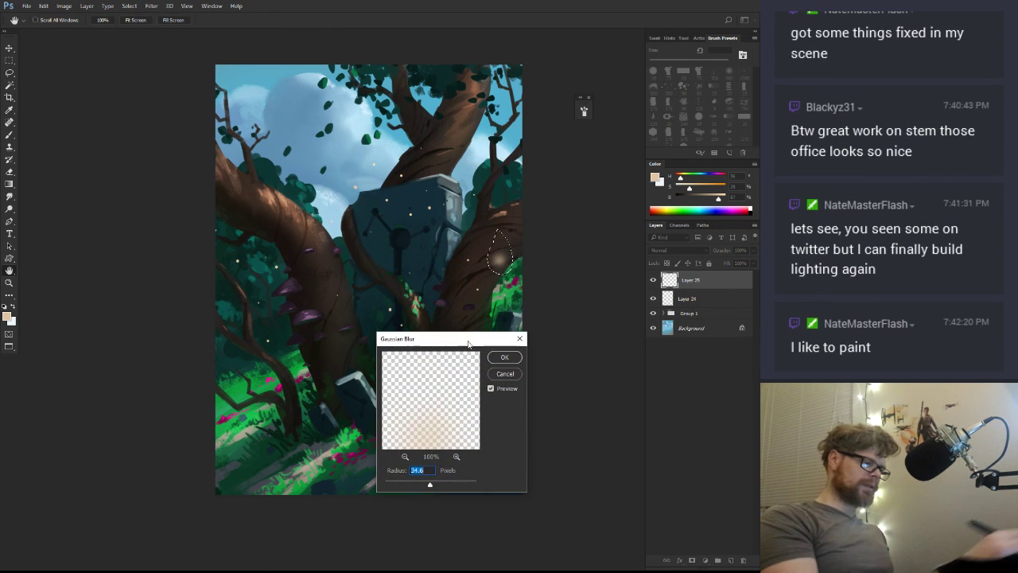
drag(426, 483, 422, 486)
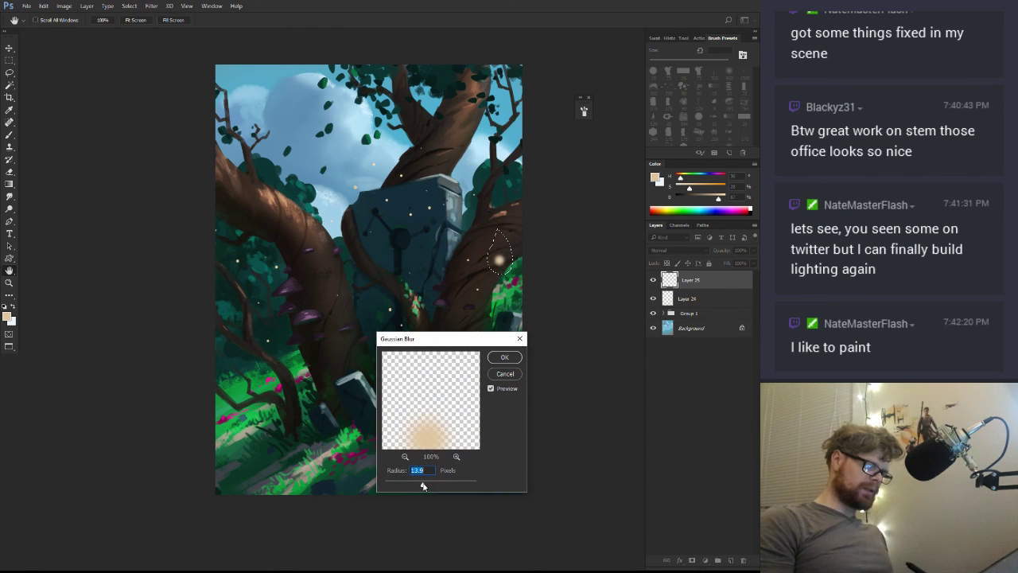
click(504, 357)
Lasso small specks on the slab, the trunk behind it, the sky beside it and the left branches, and apply a weaker Gaussian Blur
key(ctrl+space)
drag(541, 391, 490, 422)
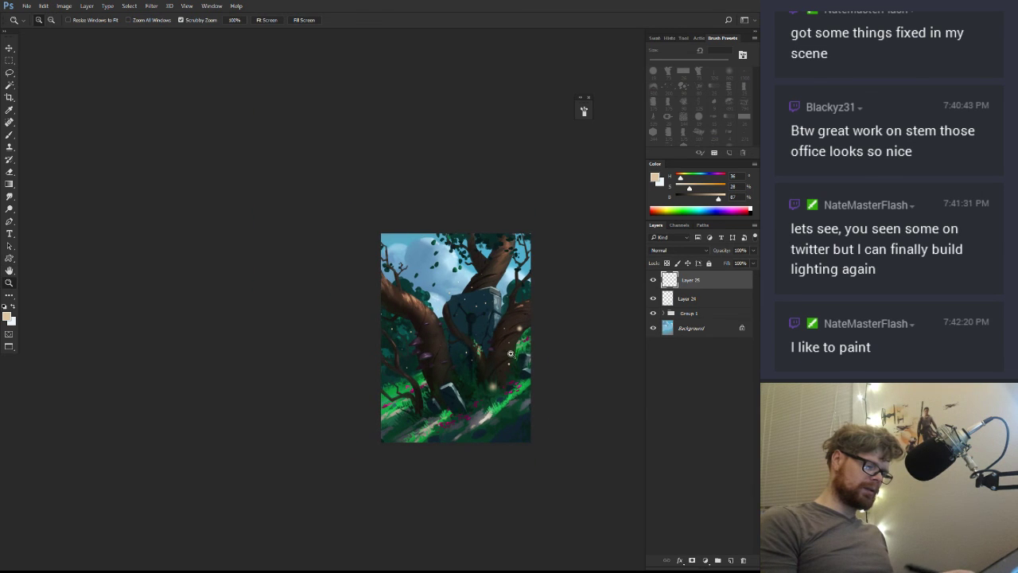
key(ctrl+0)
key(l)
mouse_move(447, 267)
mouse_down()
mouse_move(435, 222)
mouse_move(412, 245)
mouse_up()
drag(329, 375, 328, 380)
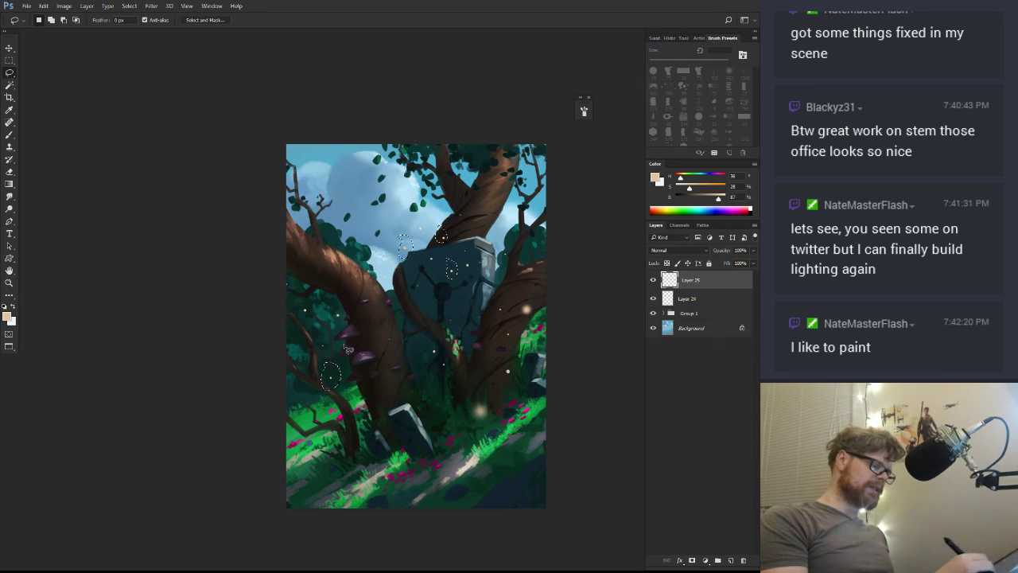
click(151, 6)
mouse_move(173, 113)
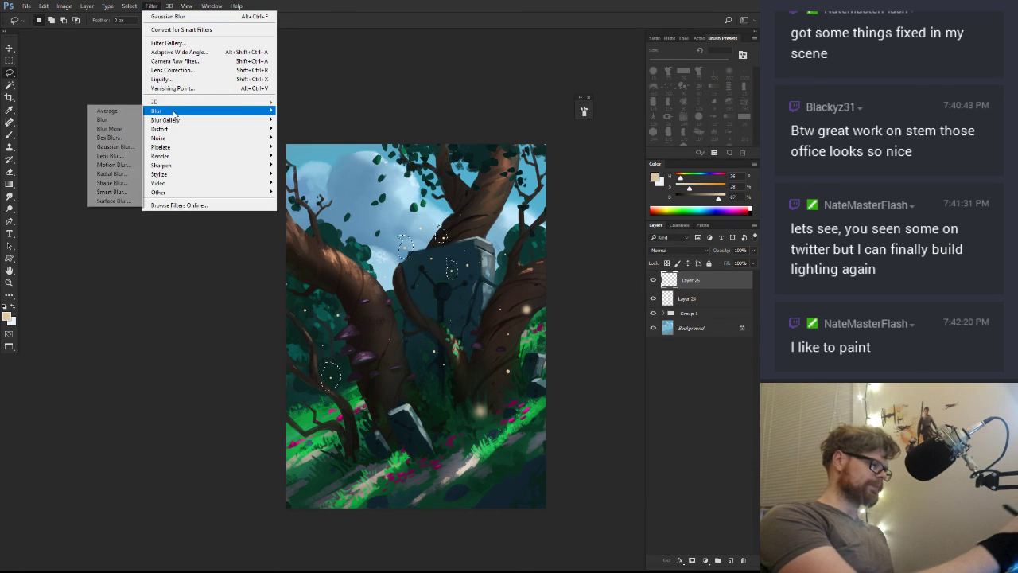
click(115, 146)
drag(423, 482, 415, 484)
click(503, 359)
key(ctrl+d)
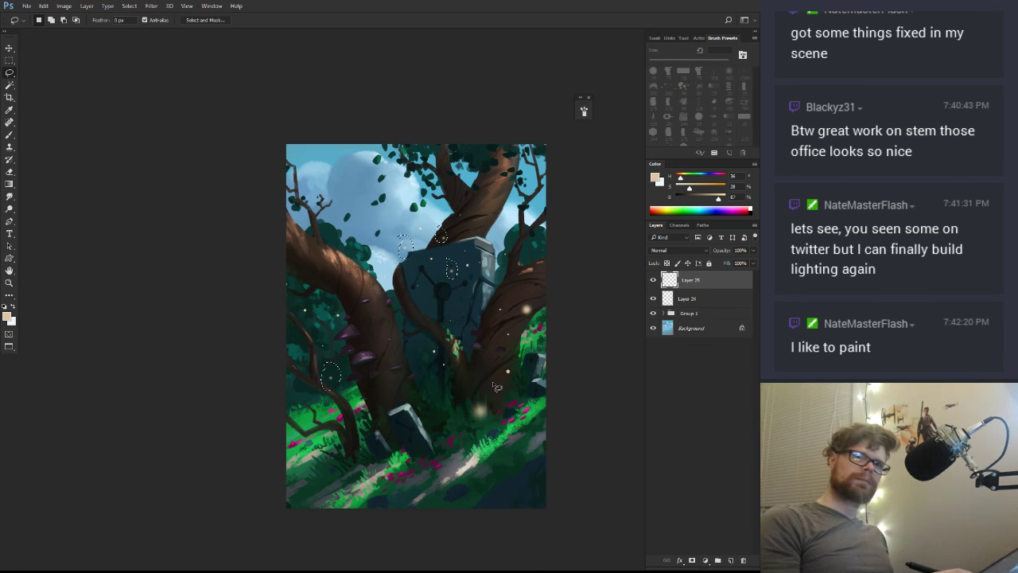
Add a new layer above the specks, clip it to the specks layer and set its blend mode to Color Dodge
mouse_move(486, 387)
mouse_down()
mouse_move(468, 390)
mouse_move(488, 388)
mouse_up()
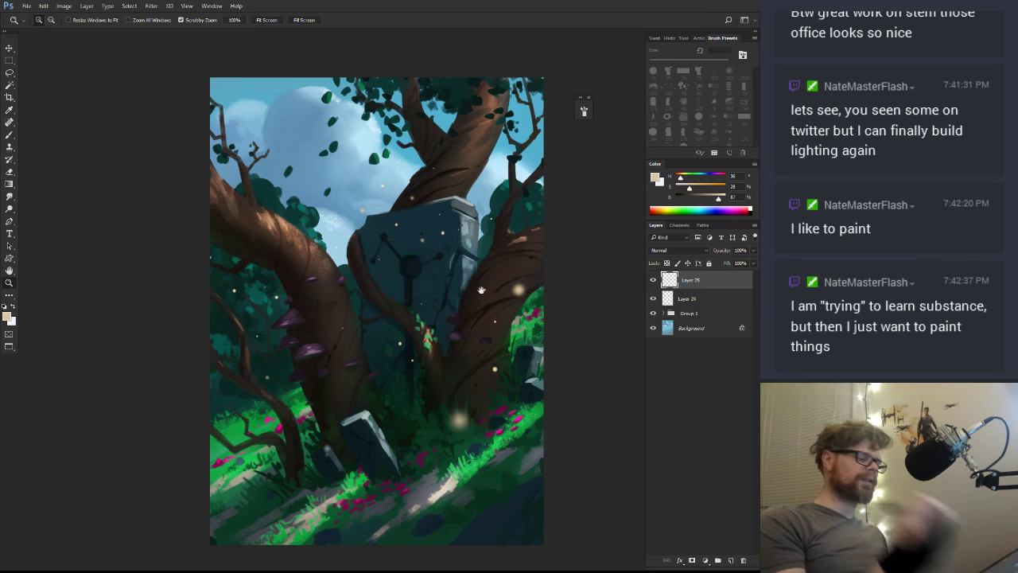
drag(513, 260, 518, 252)
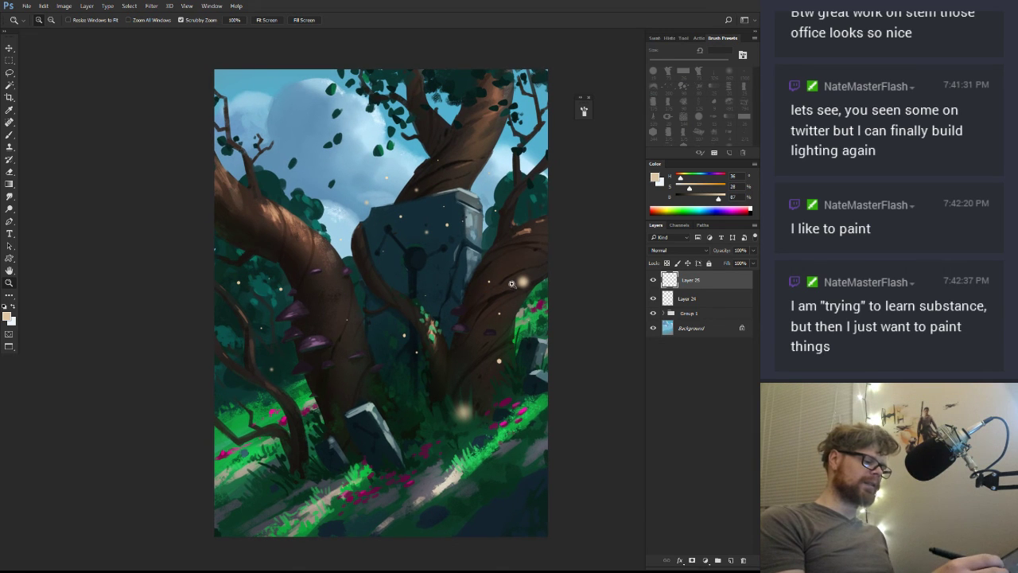
key(l)
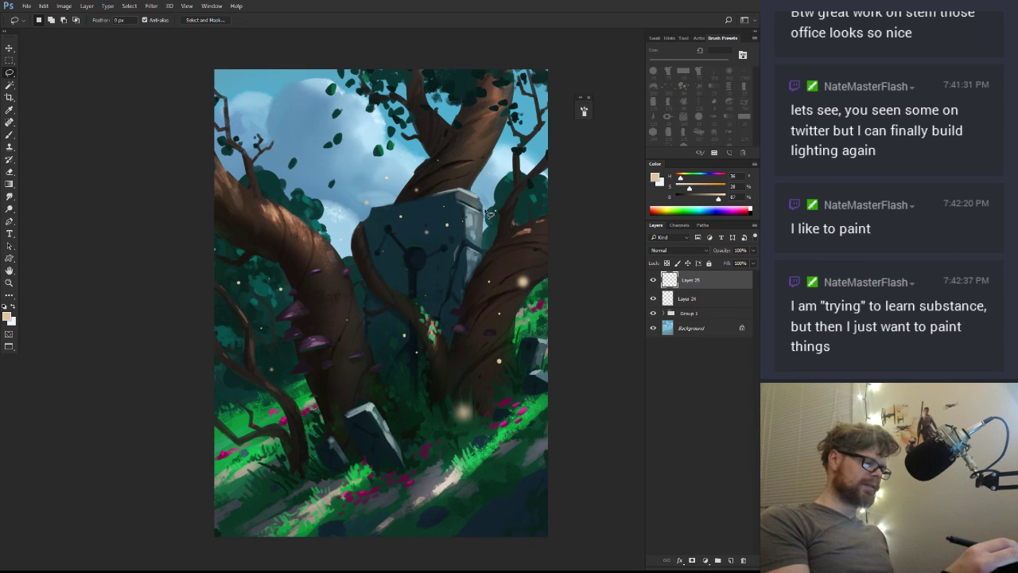
click(730, 560)
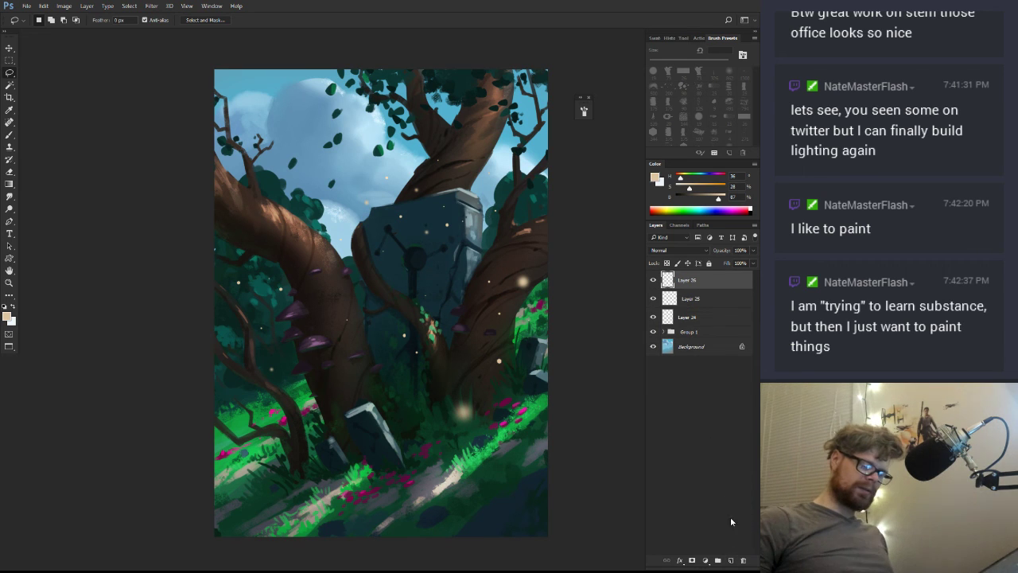
alt+click(670, 288)
click(678, 250)
click(675, 315)
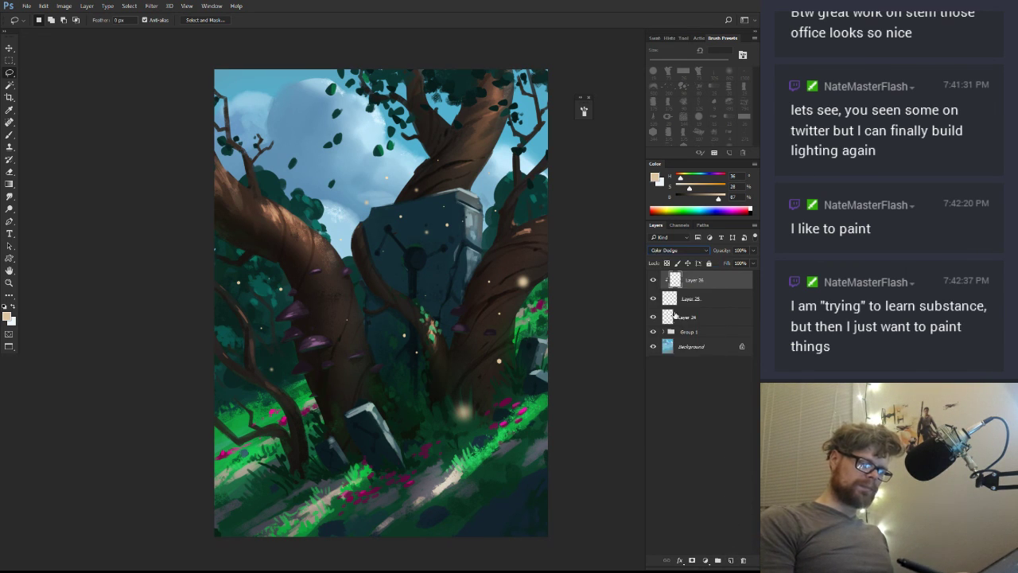
Raise the orange to 65% saturation and paint it over the specks on the clipped layer with a large hexagonal brush
key(b)
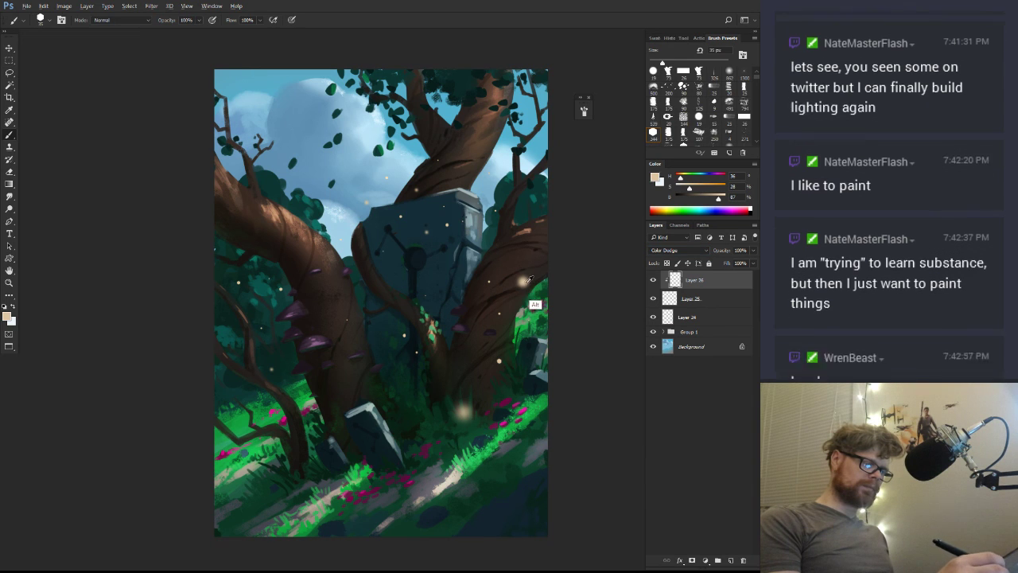
key(alt+BackSpace)
drag(689, 189, 707, 188)
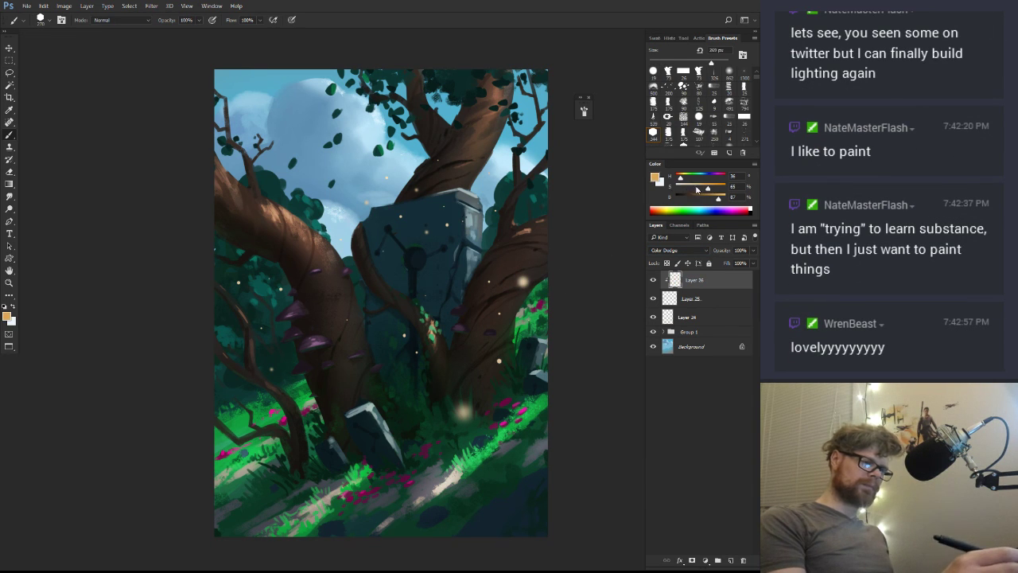
click(447, 245)
click(457, 184)
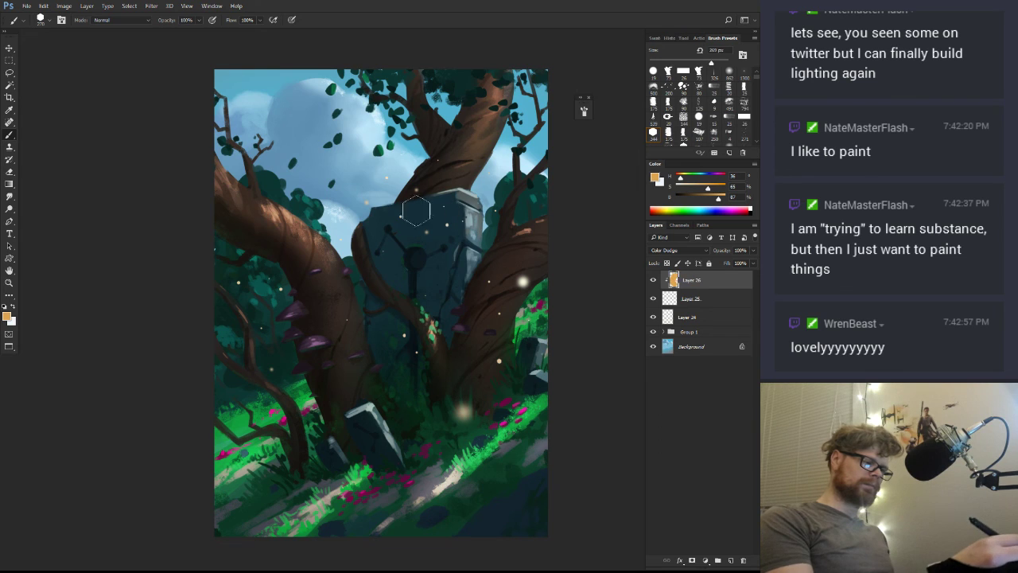
click(429, 207)
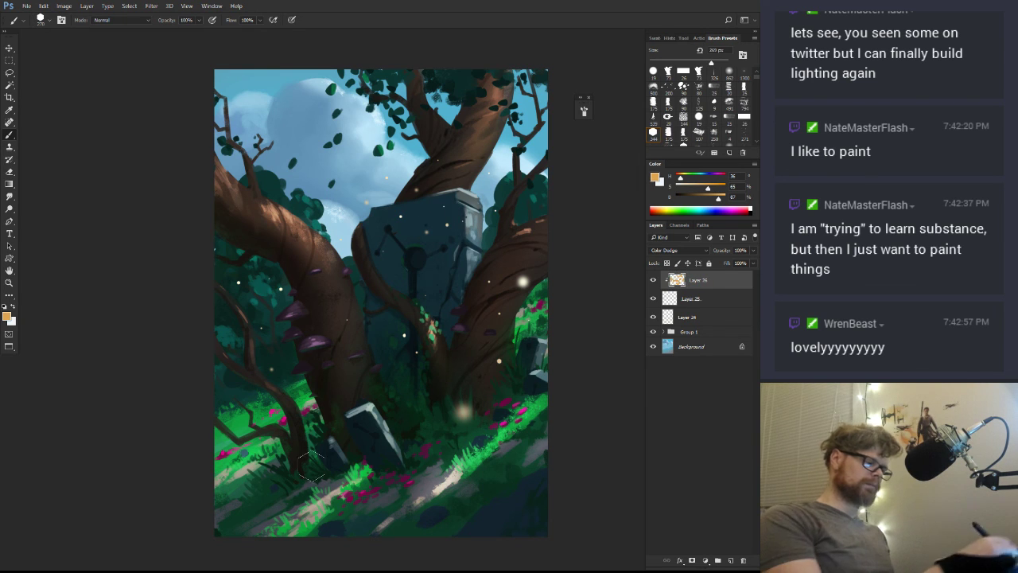
Lower the Color Dodge layer's fill to 57% and merge it down into the specks layer
click(753, 263)
drag(736, 277, 735, 278)
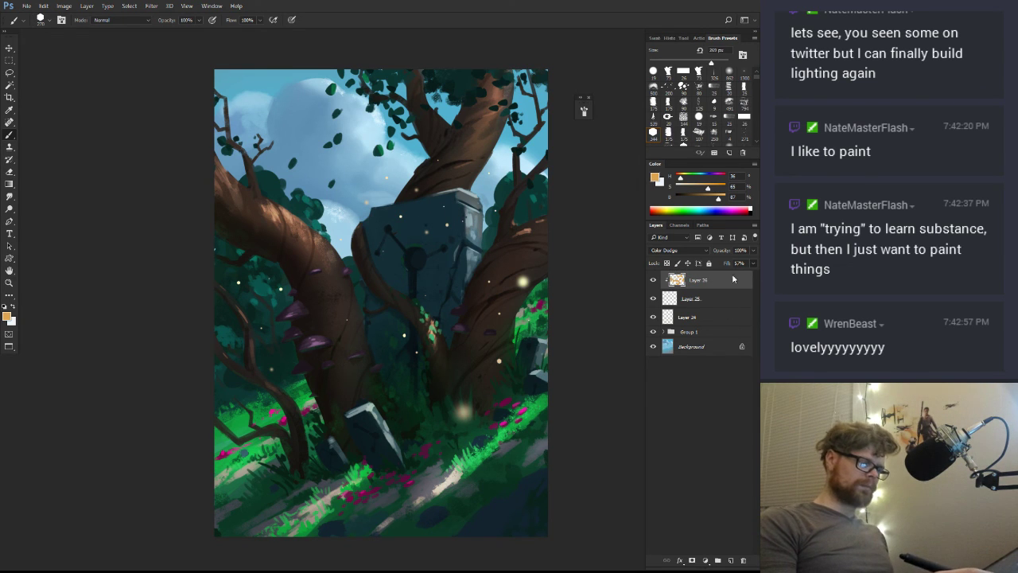
key(z)
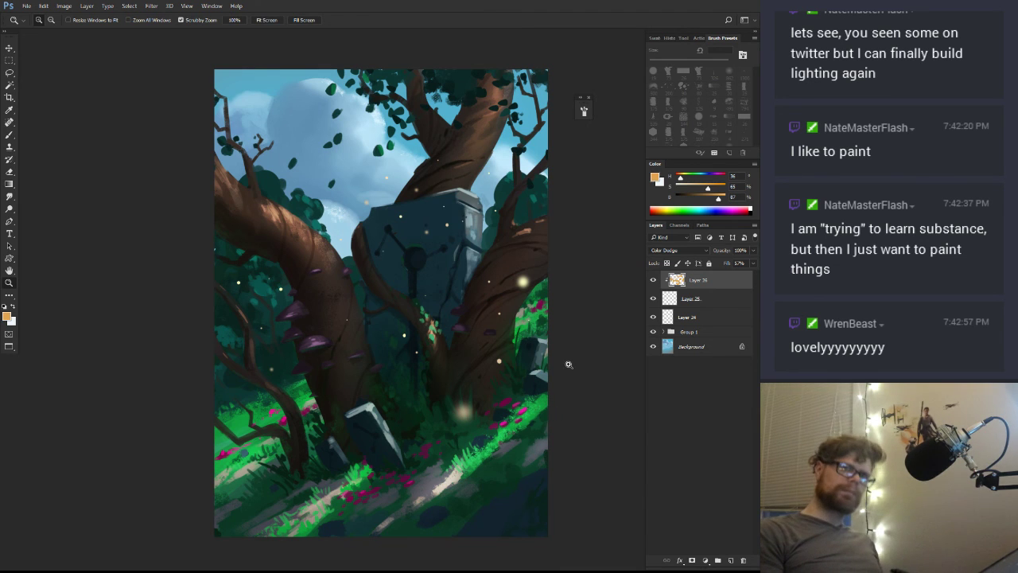
key(ctrl+e)
drag(494, 414, 481, 428)
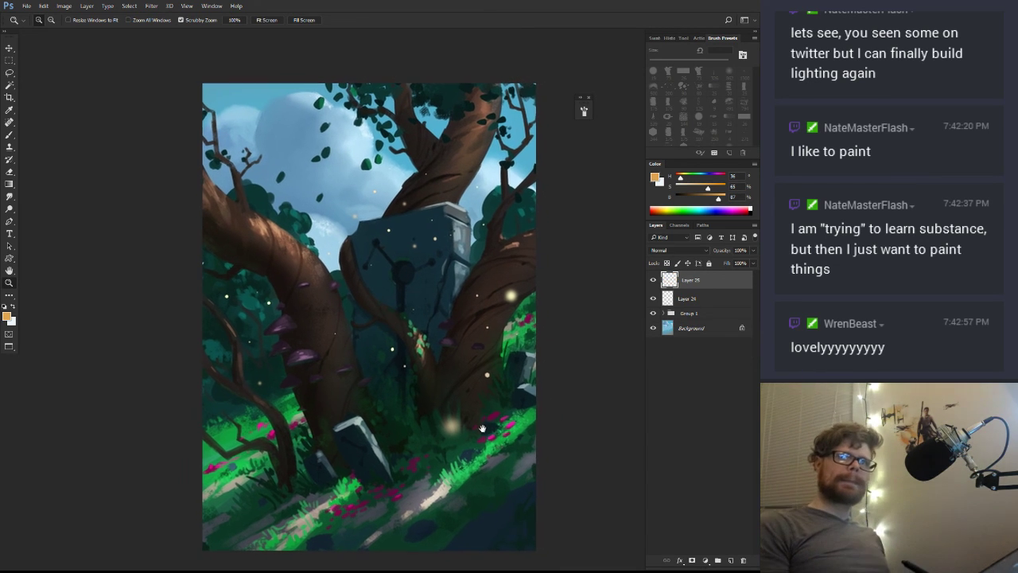
drag(494, 382, 503, 387)
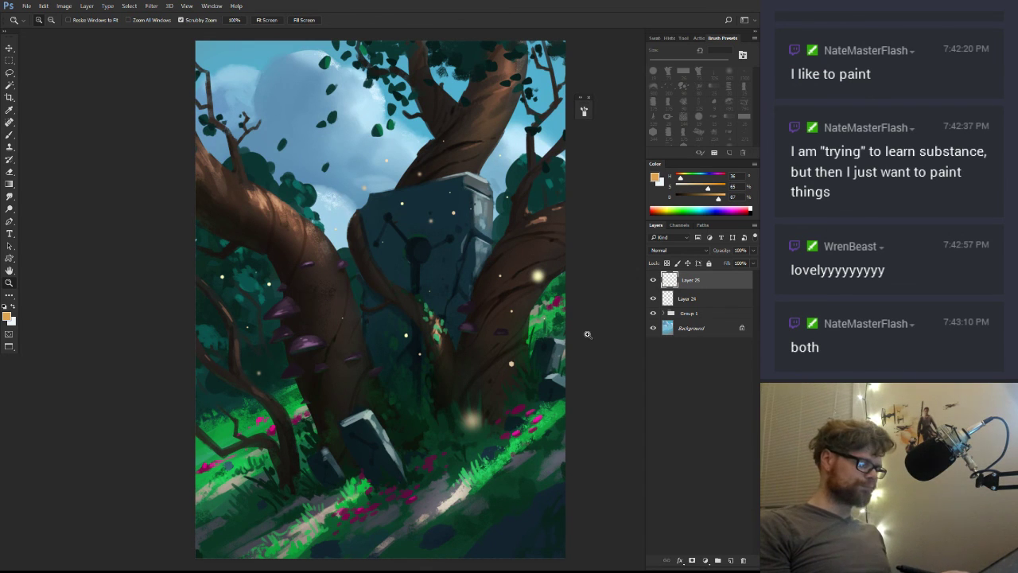
Lasso the blurred speck at the right trunk's base, duplicate it to strengthen its glow and merge the copy into the specks layer
key(l)
mouse_move(471, 394)
mouse_down()
mouse_move(491, 441)
mouse_move(474, 396)
mouse_up()
key(ctrl+d)
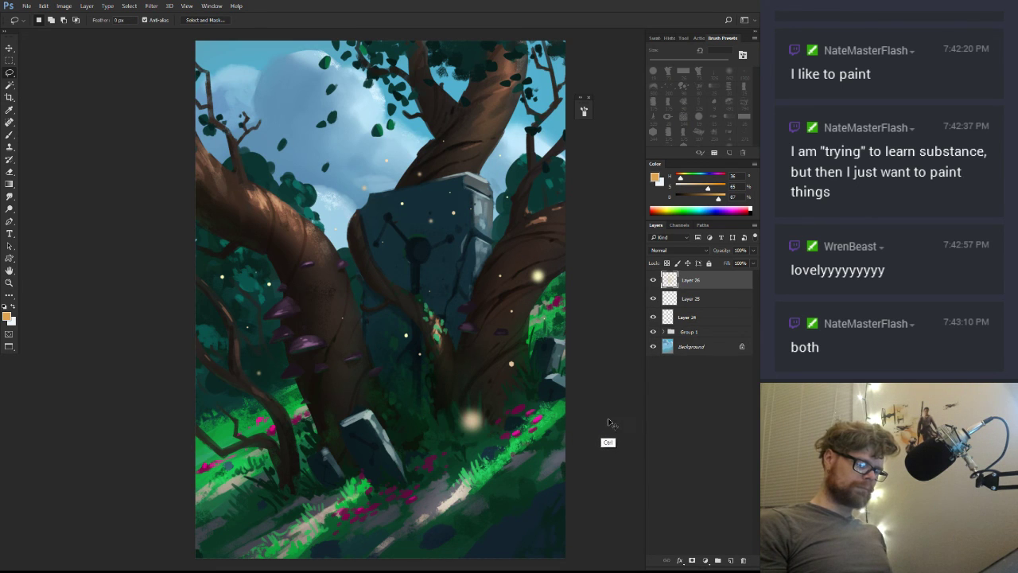
click(653, 280)
click(653, 280)
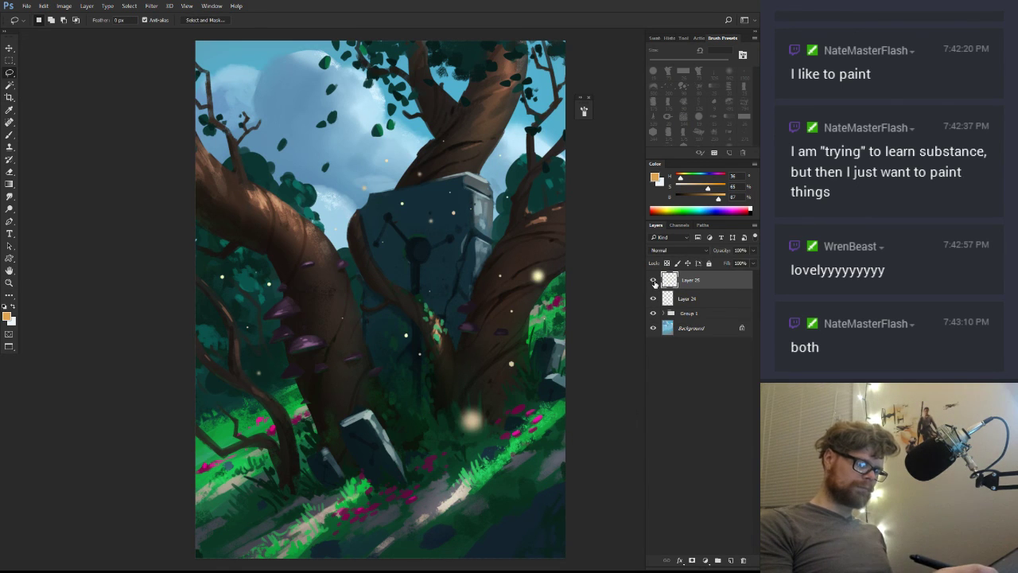
Dab faint pale-yellow specks over the dark foliage beside the left trunk with a 17 px brush at 24% opacity
key(z)
alt+click(530, 395)
key(b)
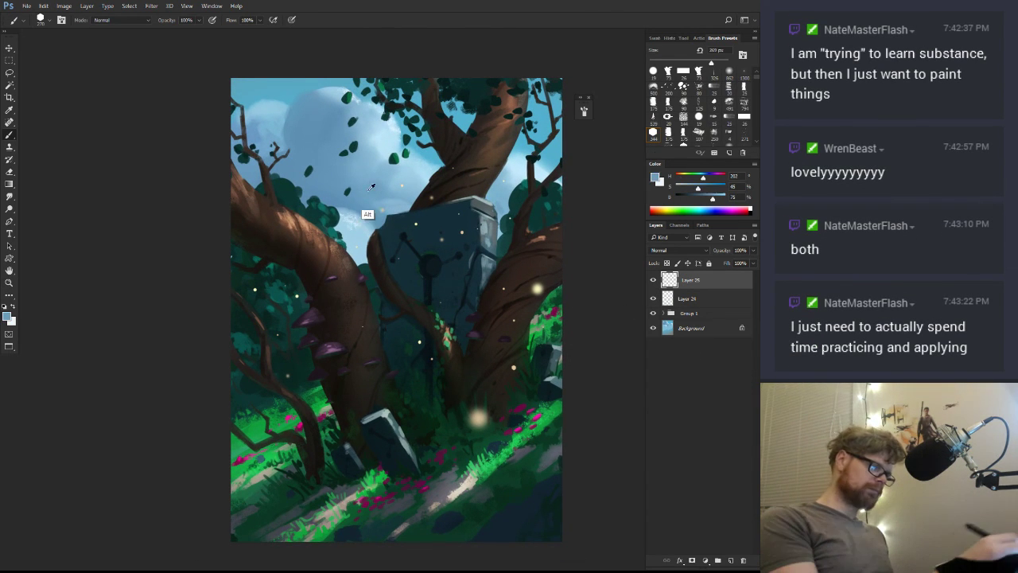
alt+click(363, 211)
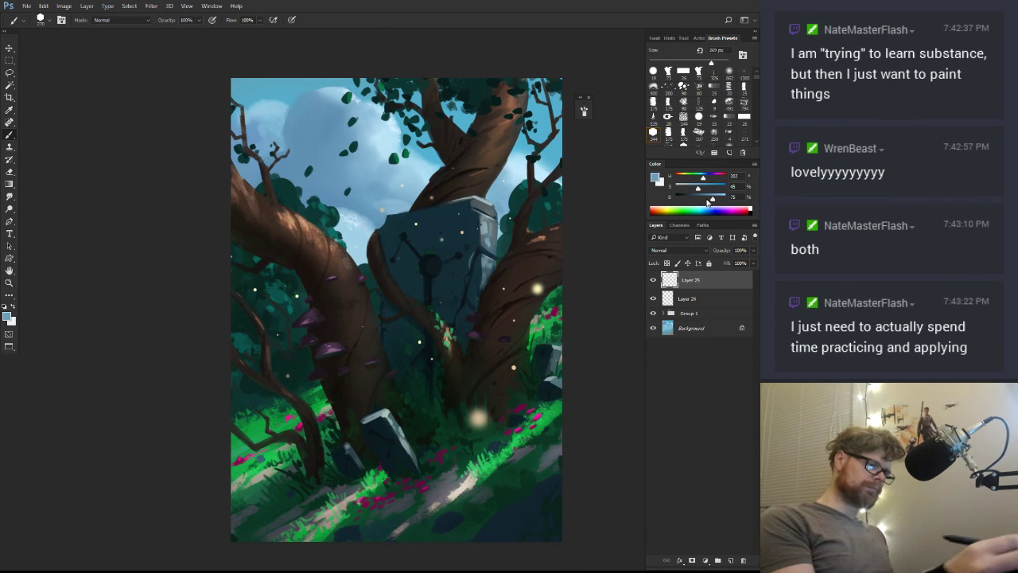
alt+click(297, 296)
mouse_move(305, 328)
mouse_down()
mouse_move(281, 349)
mouse_move(294, 378)
mouse_move(307, 369)
mouse_up()
click(291, 349)
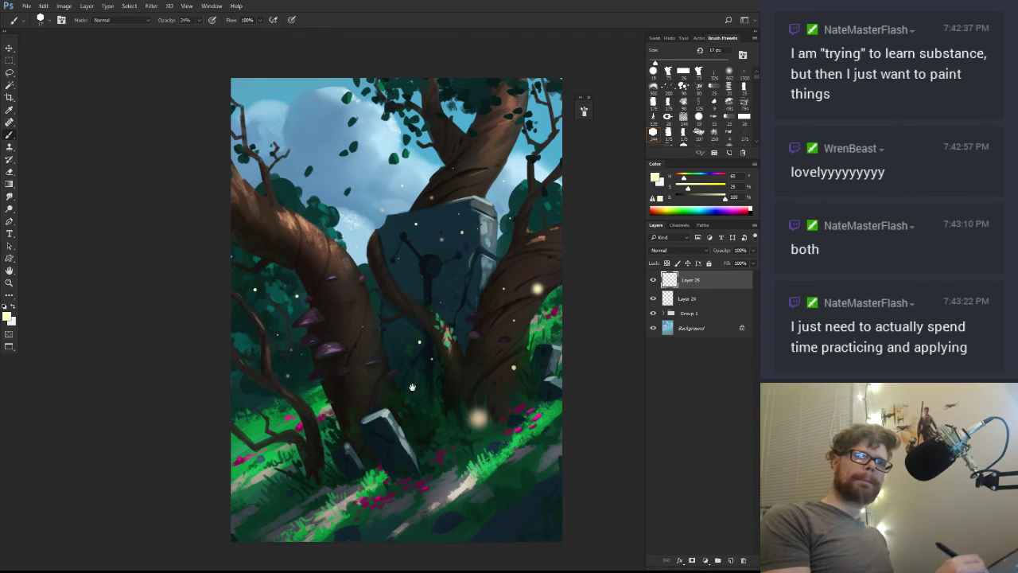
Hide the specks layer to compare the painting without the floating lights
drag(433, 395, 420, 412)
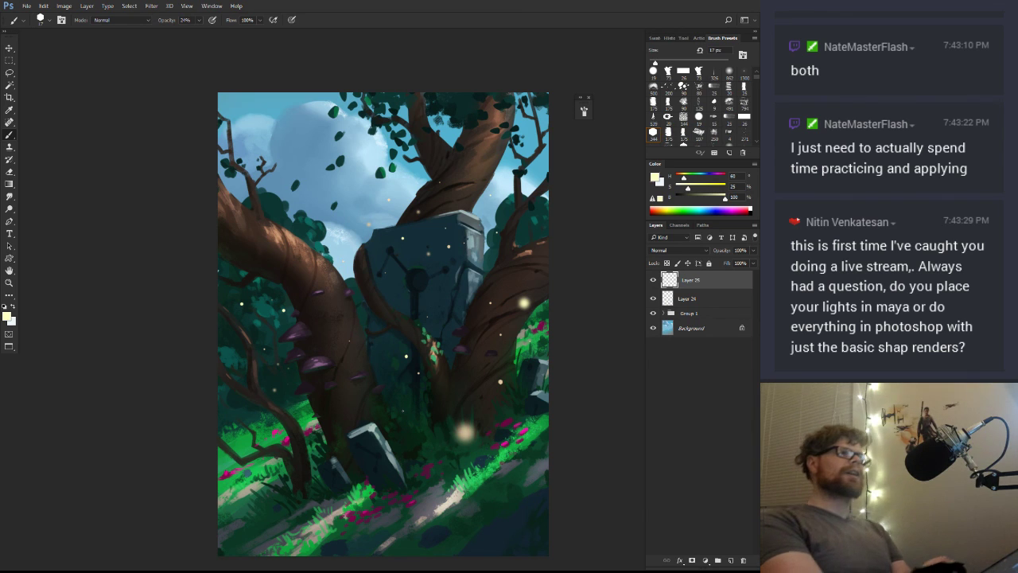
click(653, 280)
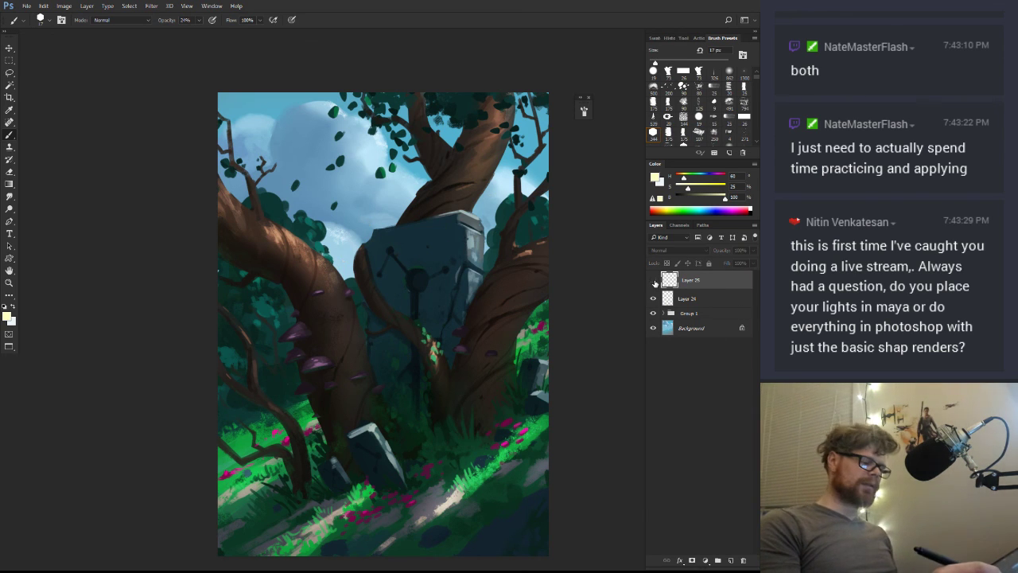
Redisplay the specks layer and mix a paler cream from the right trunk-base speck's colour, at 17% saturation and 96% brightness
click(653, 281)
key(l)
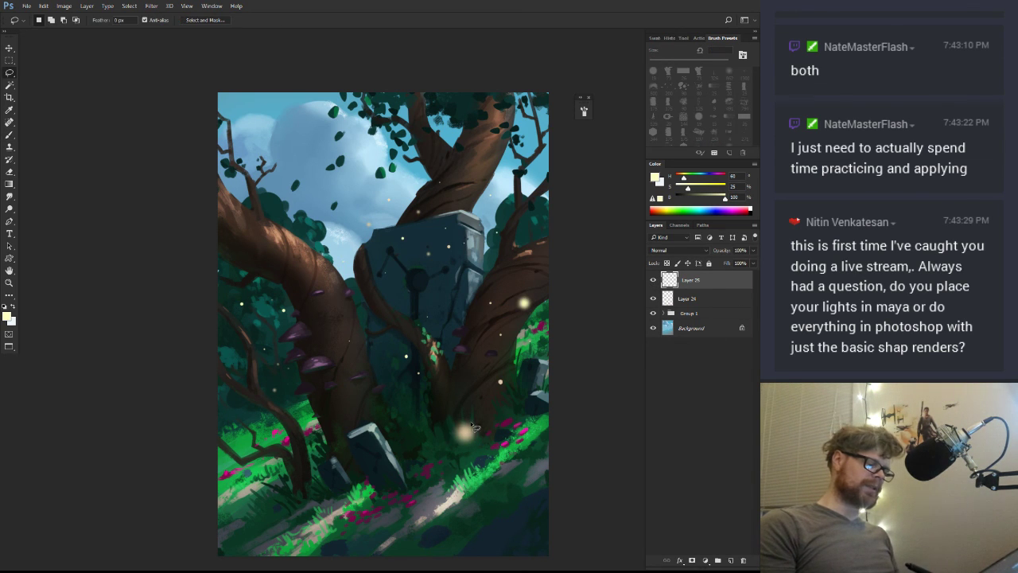
key(b)
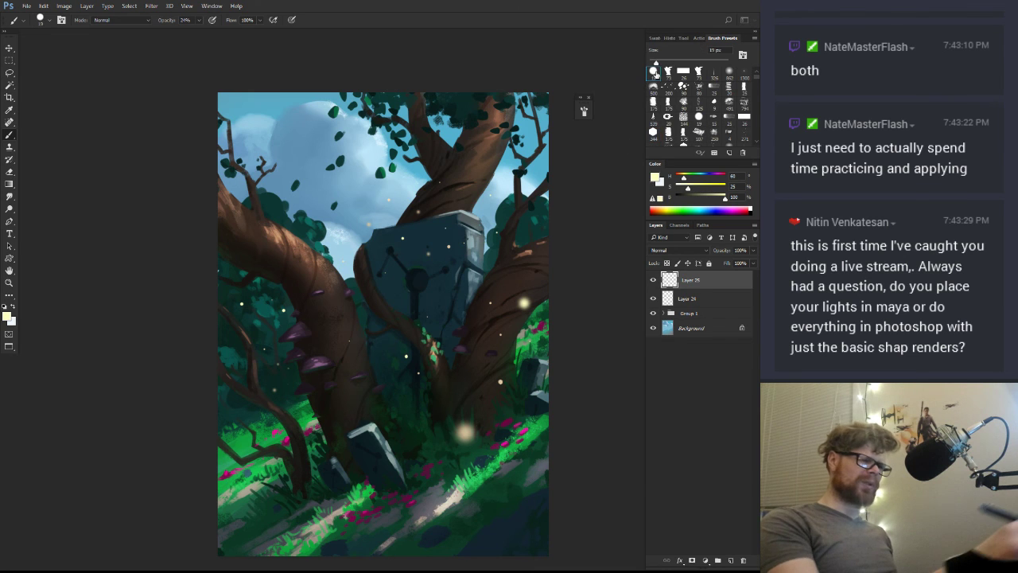
drag(462, 428, 491, 419)
alt+click(469, 430)
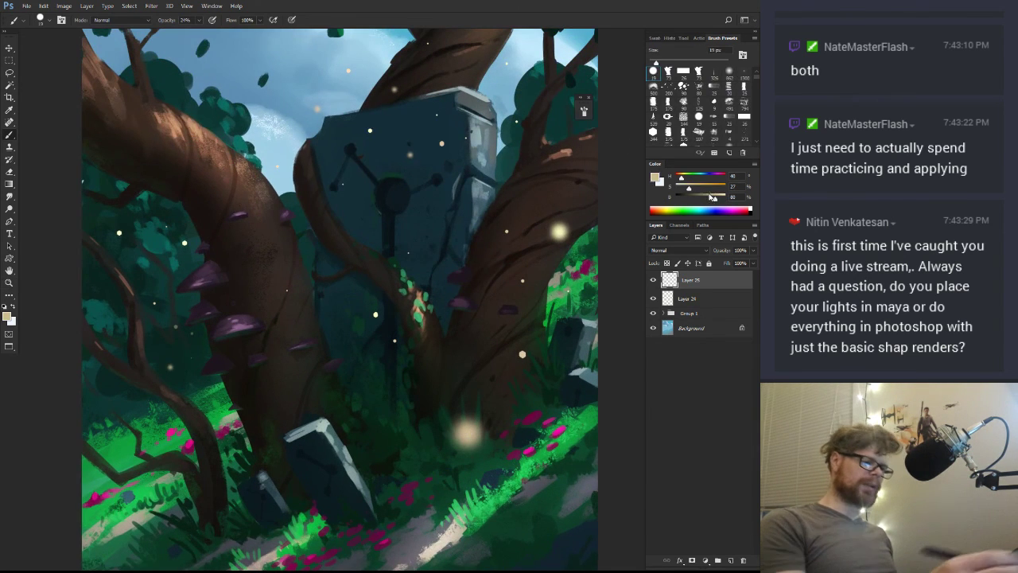
mouse_move(710, 196)
mouse_down()
mouse_move(722, 199)
mouse_move(684, 191)
mouse_up()
drag(467, 433, 473, 434)
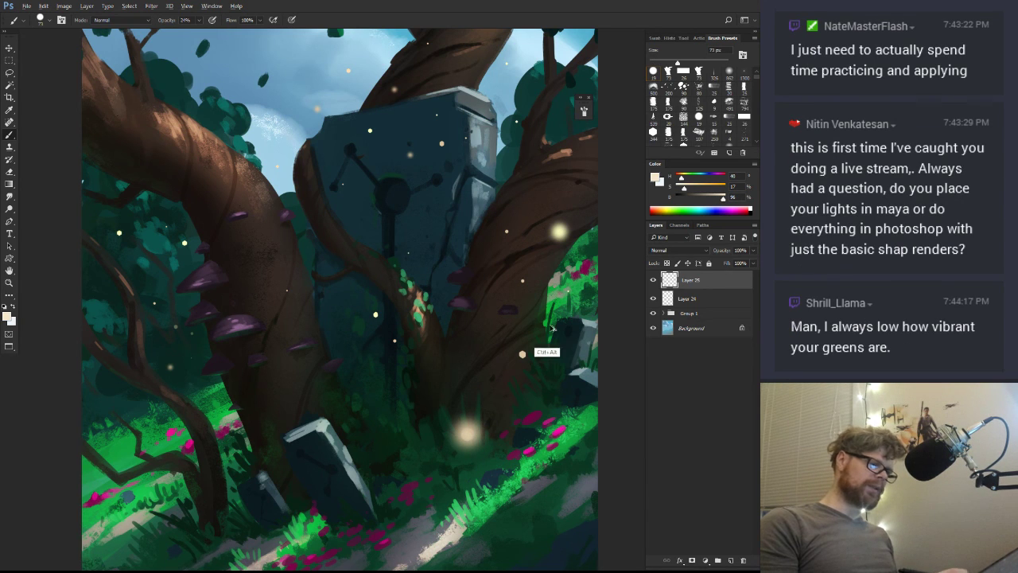
Paint a bright cream core into the glowing speck at the right trunk's base with a soft brush at 100% opacity
click(744, 73)
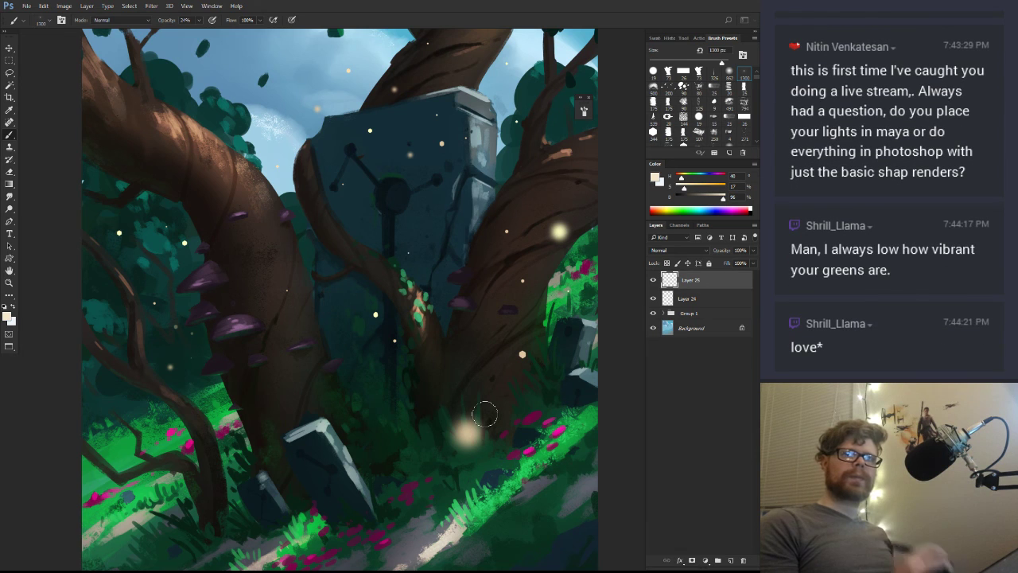
key(z)
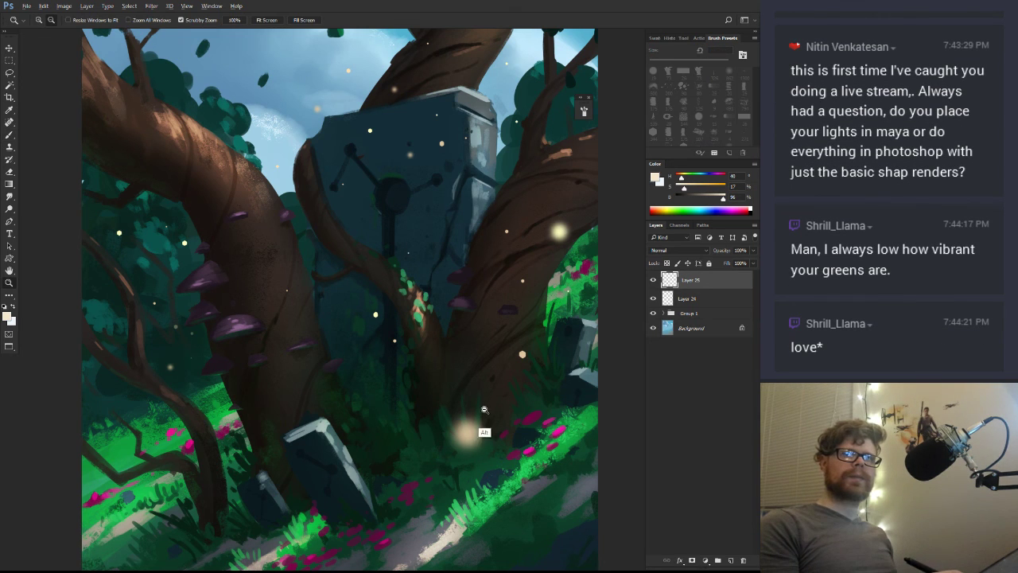
alt+click(470, 423)
mouse_move(475, 417)
mouse_down()
mouse_move(469, 382)
mouse_move(463, 399)
mouse_move(421, 414)
mouse_up()
key(b)
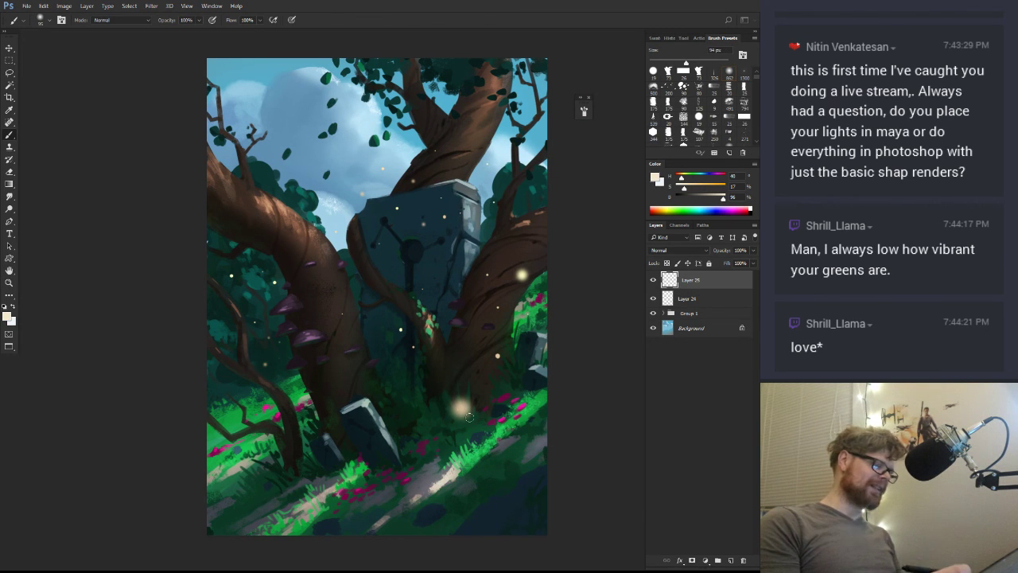
alt+click(461, 409)
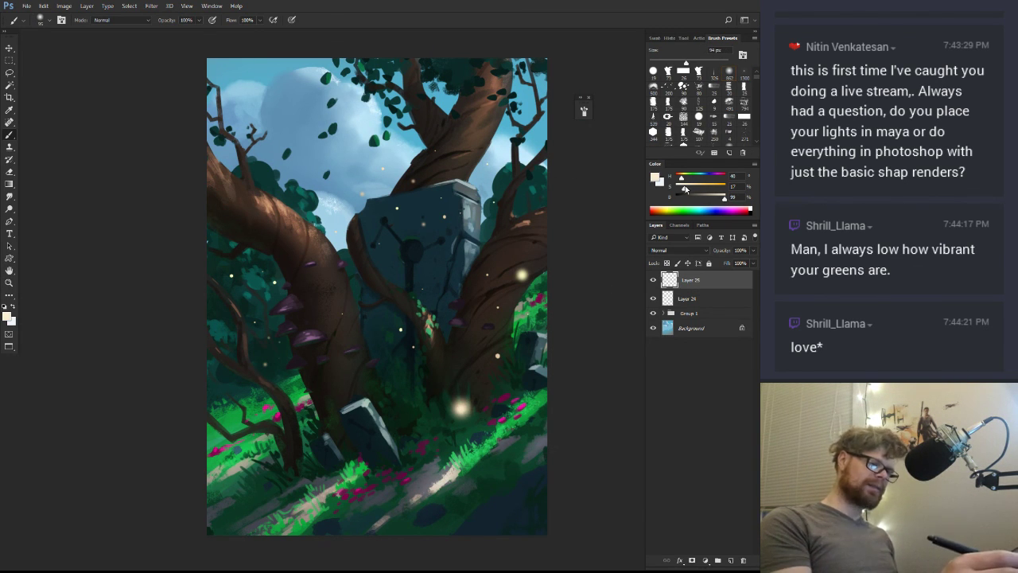
View the whole painting small and toggle the specks layer to compare it with and without the lights
key(z)
drag(528, 392, 477, 479)
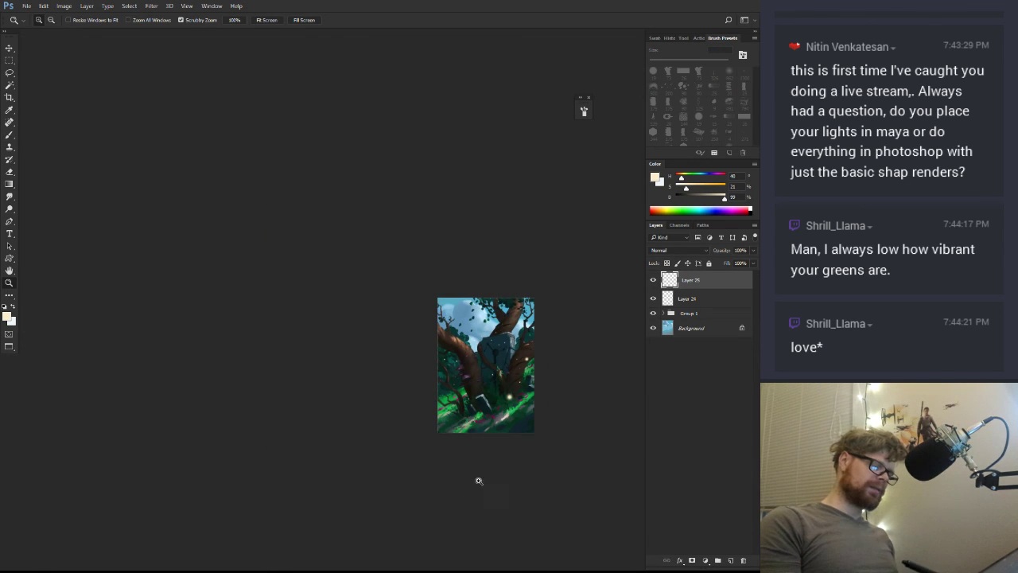
drag(515, 393, 624, 331)
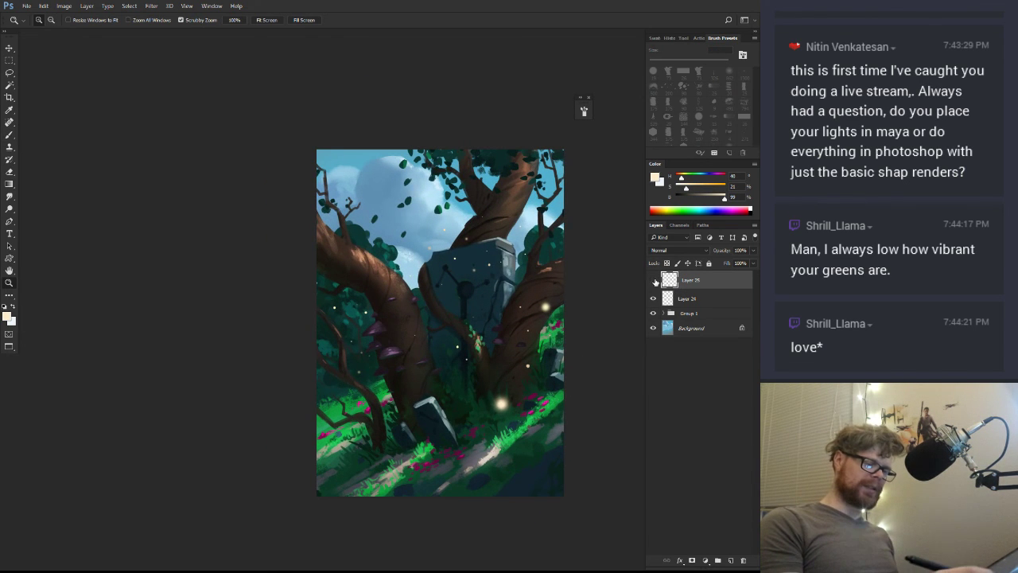
click(654, 281)
click(653, 281)
click(560, 304)
key(b)
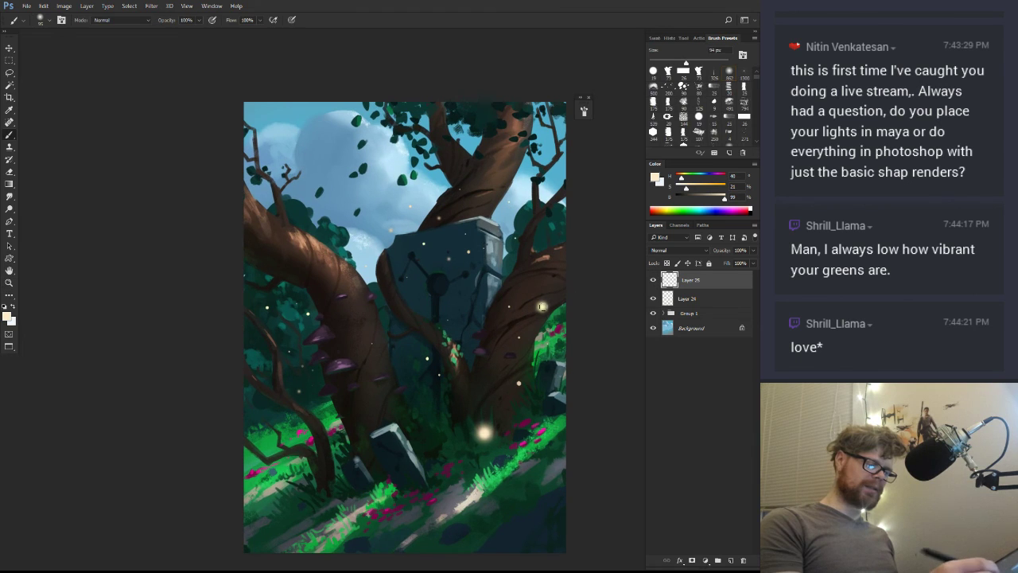
Lasso the glowing speck at the right trunk's base and transform it to sit slightly higher against the trunk
key(l)
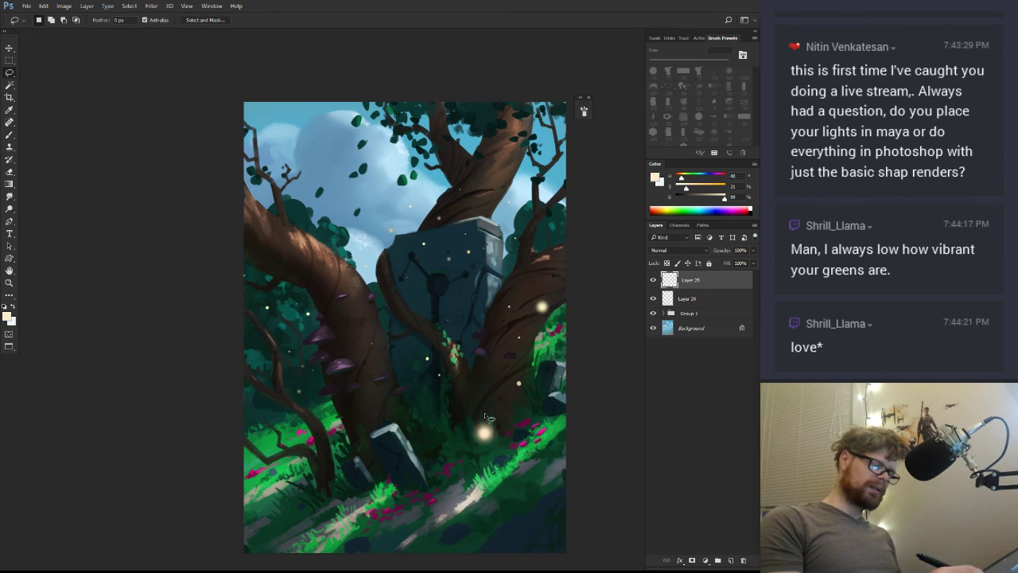
mouse_move(483, 402)
mouse_down()
mouse_move(480, 462)
mouse_move(501, 407)
mouse_up()
key(ctrl+t)
key(Return)
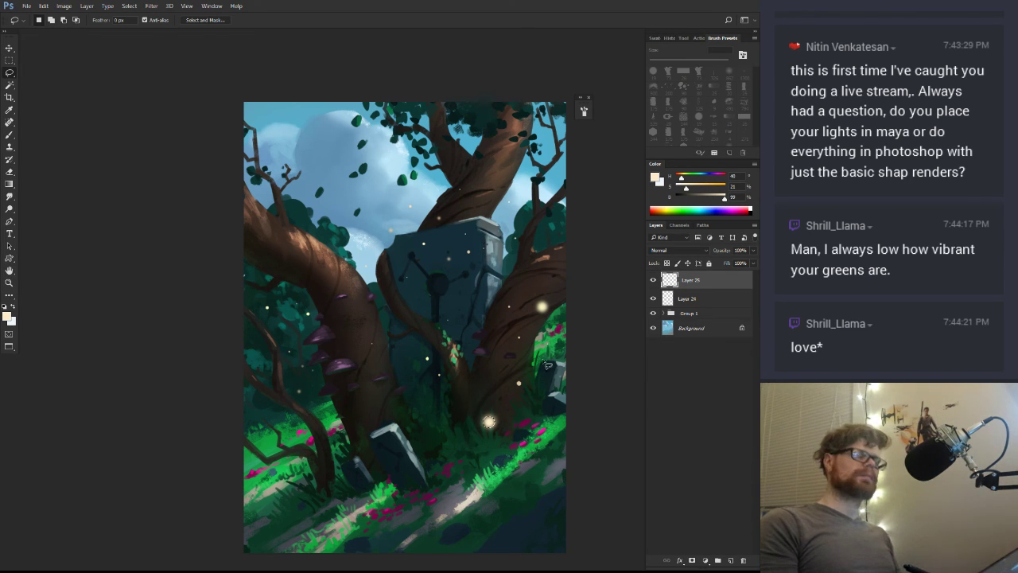
Lasso the glowing speck on the right trunk's outer side and scale it down to about 73%
mouse_move(547, 290)
mouse_down()
mouse_move(551, 316)
mouse_move(543, 299)
mouse_up()
key(ctrl+t)
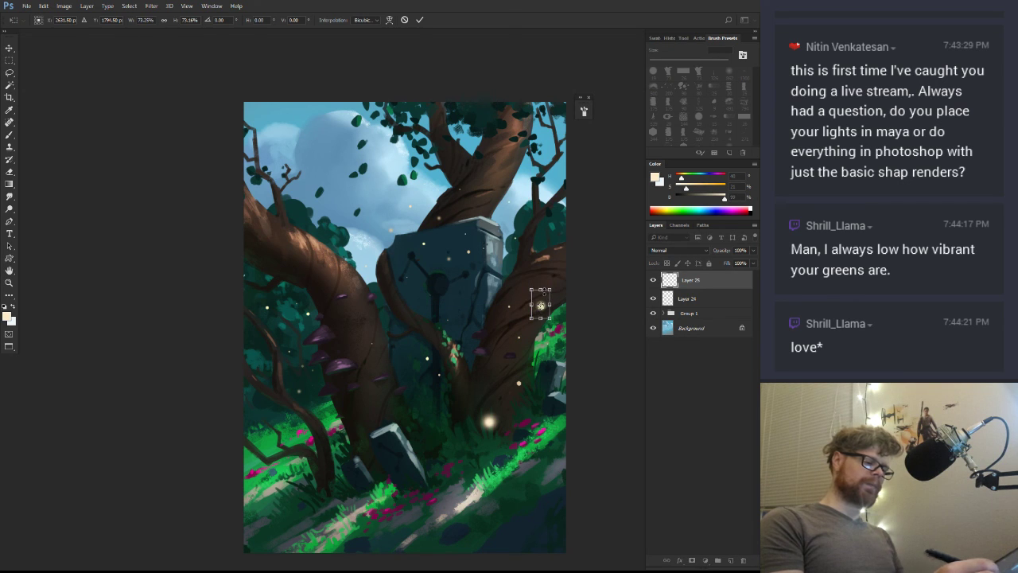
key(Return)
Toggle the specks layer, Layer 24 and Group 1 to compare their contributions to the painting
click(652, 280)
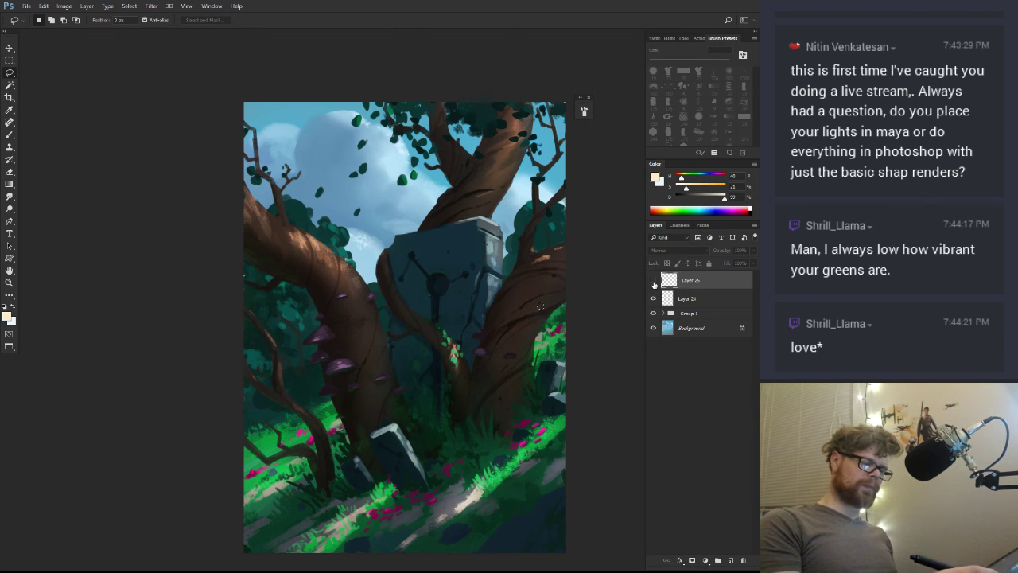
click(653, 280)
click(653, 299)
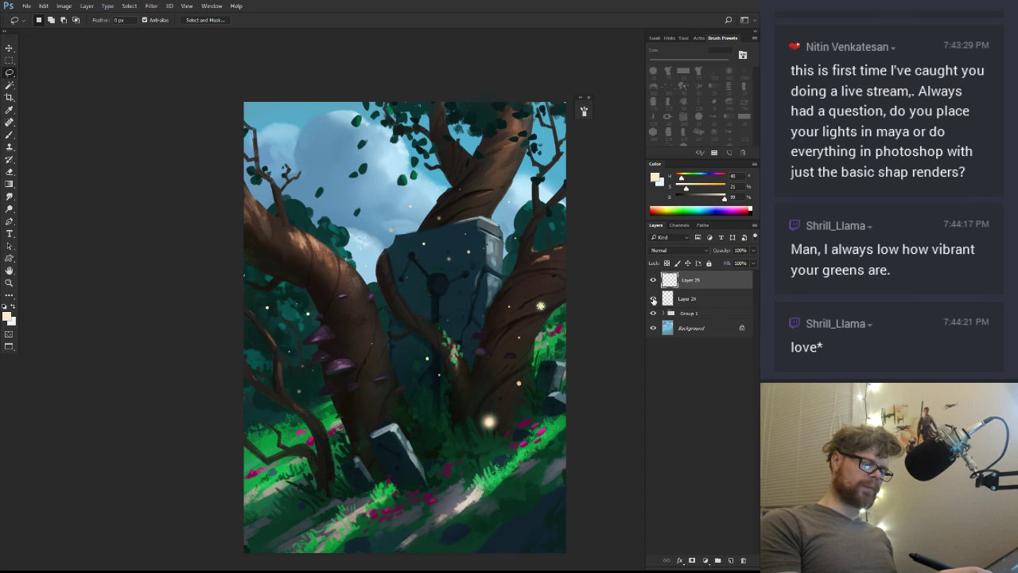
click(654, 313)
click(654, 313)
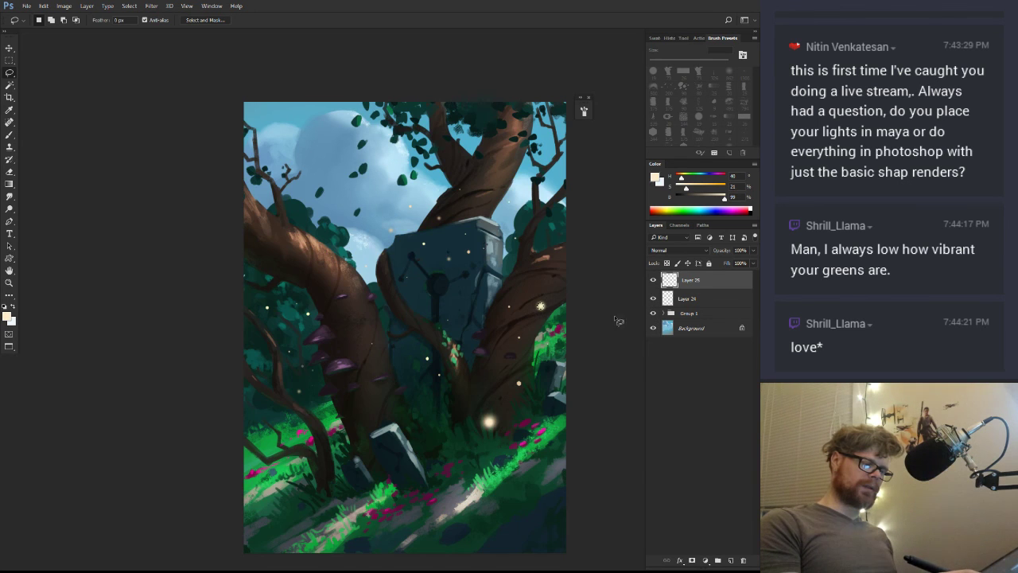
Create a new layer above Group 1 and sample the stone slab's dark blue for a small textured brush at 100% opacity
key(z)
alt+click(526, 384)
click(689, 312)
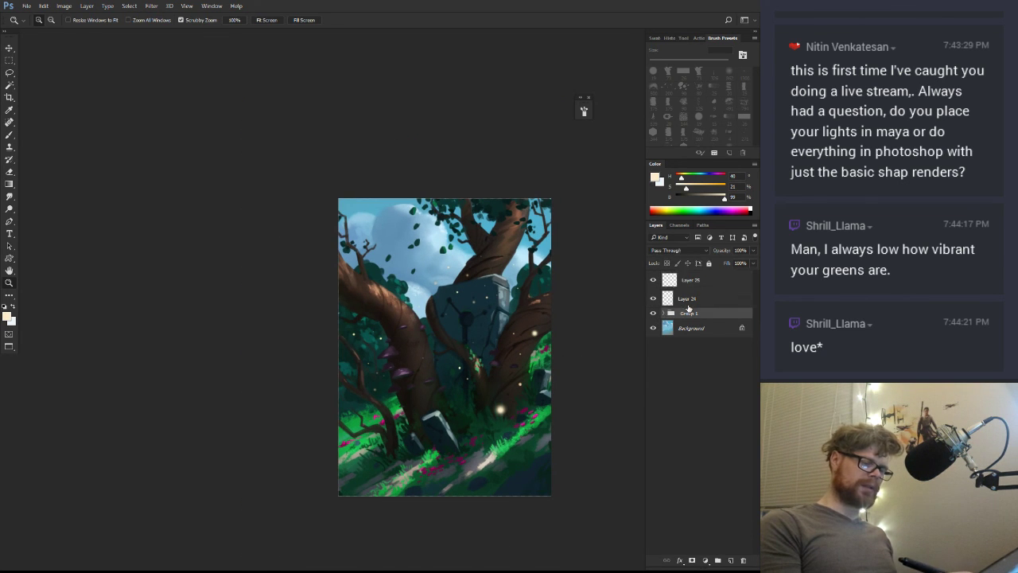
click(731, 561)
drag(445, 282, 509, 282)
key(b)
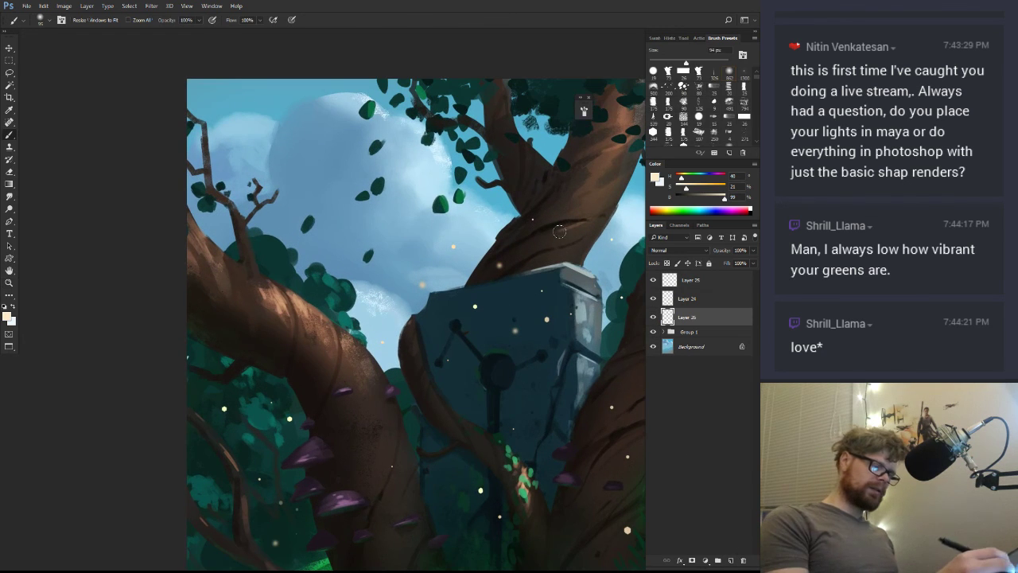
click(666, 73)
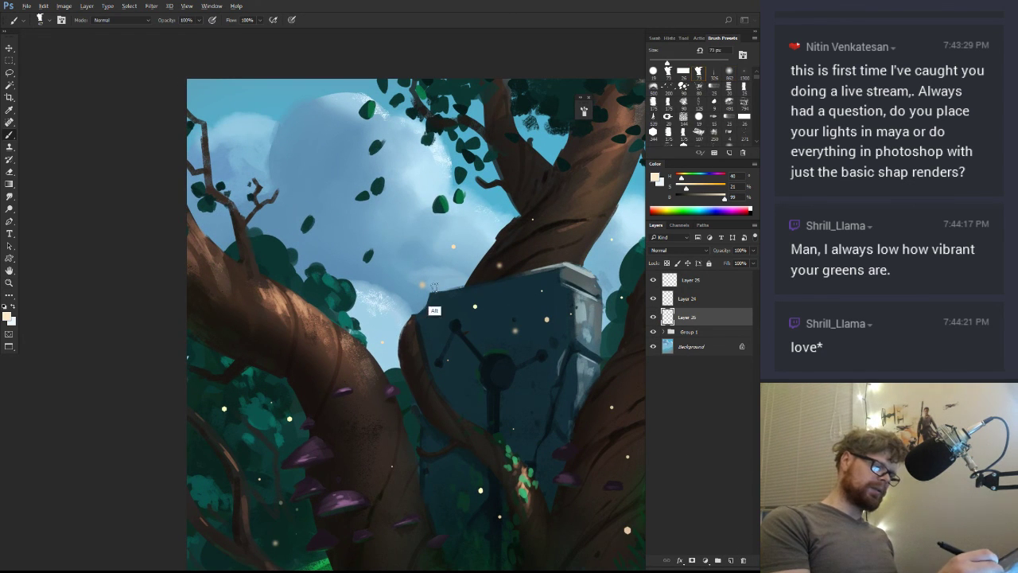
drag(441, 299, 428, 309)
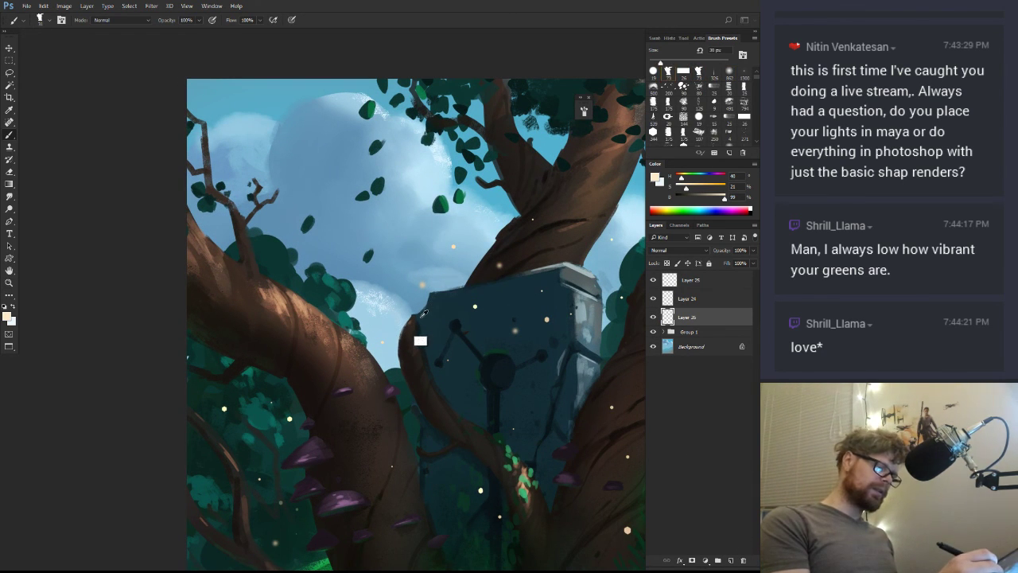
alt+click(421, 317)
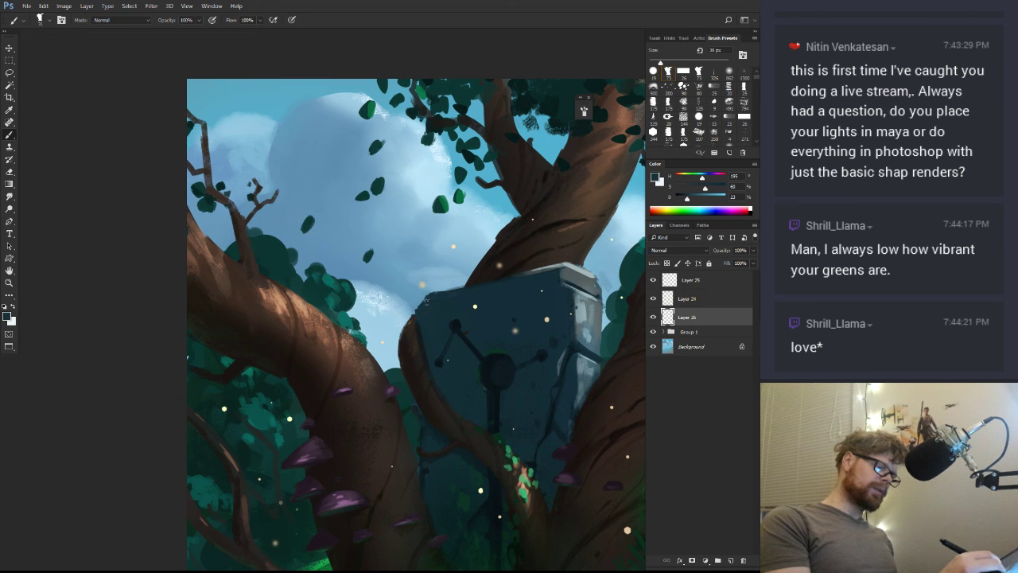
Repaint the stone slab's upper edge with light grey and dark blue sampled from the stone
key(r)
mouse_move(421, 301)
mouse_down()
mouse_move(386, 263)
mouse_move(382, 220)
mouse_up()
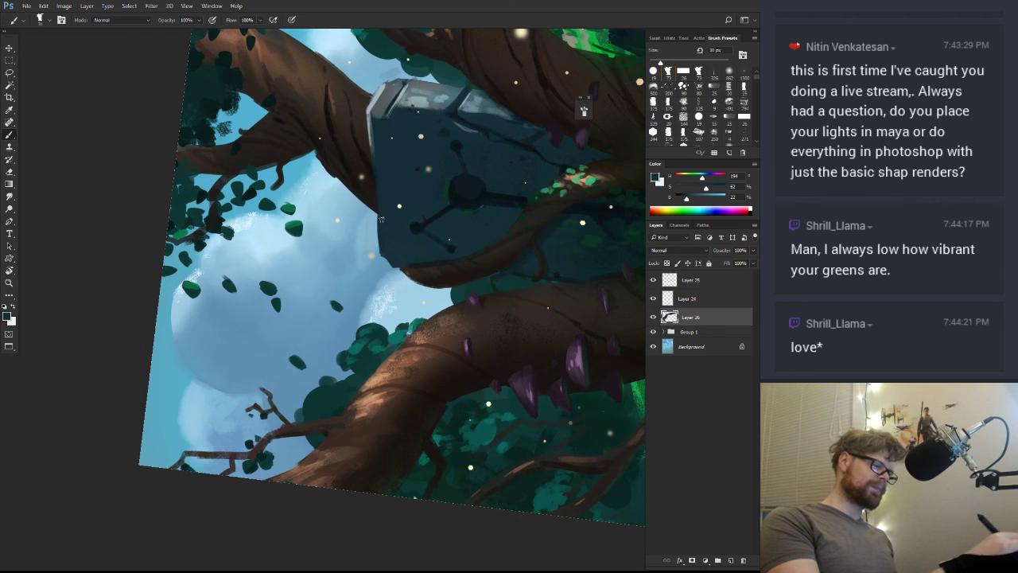
alt+click(371, 118)
mouse_move(371, 119)
mouse_down()
mouse_move(378, 185)
mouse_move(375, 131)
mouse_up()
alt+click(378, 154)
alt+click(371, 134)
drag(379, 223, 377, 209)
Refine the slab's upper-edge highlight with a finer textured brush, alternating sampled dark blue and muted blue-grey
key(r)
mouse_move(377, 211)
mouse_down()
mouse_move(400, 215)
mouse_move(401, 364)
mouse_up()
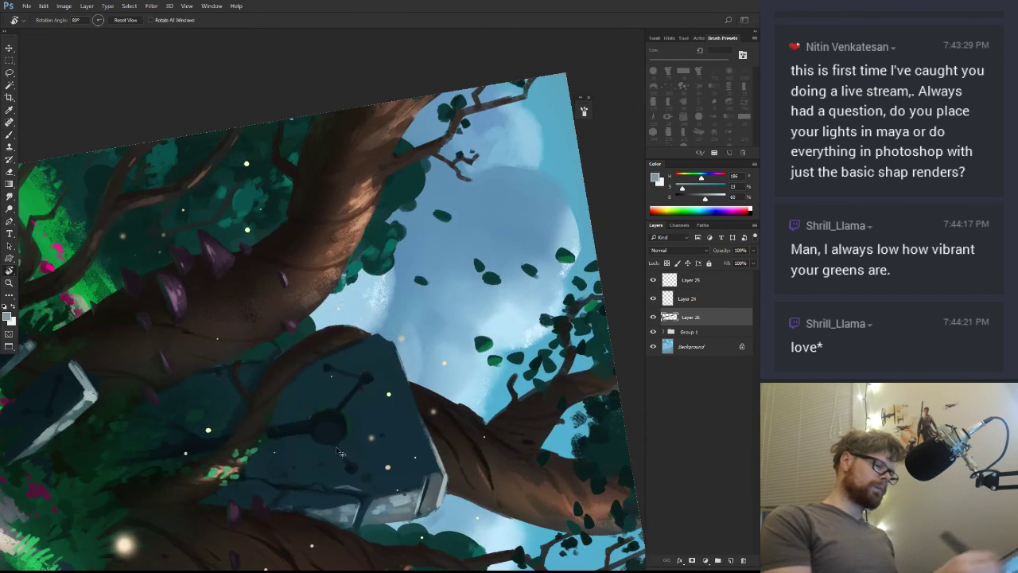
alt+click(404, 376)
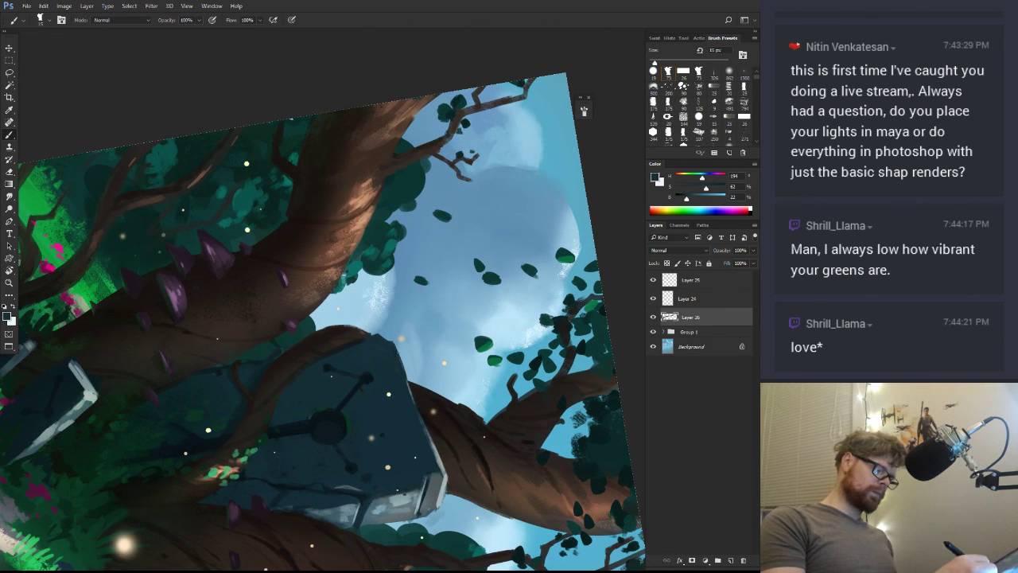
alt+click(420, 409)
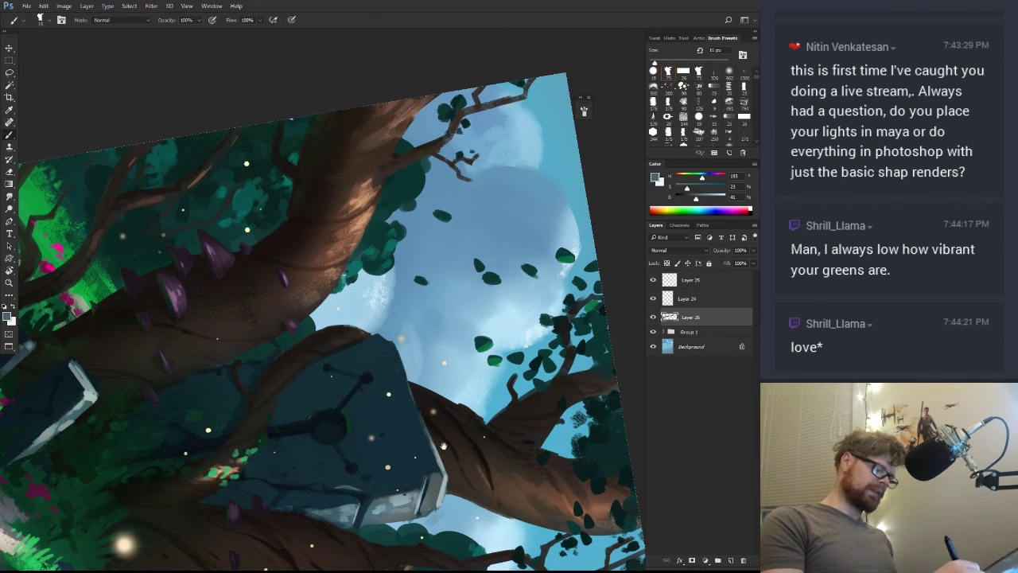
mouse_move(443, 445)
mouse_down()
mouse_move(406, 274)
mouse_move(458, 356)
mouse_move(457, 346)
mouse_move(454, 358)
mouse_move(363, 284)
mouse_move(388, 264)
mouse_up()
alt+click(453, 355)
alt+click(437, 396)
alt+click(462, 349)
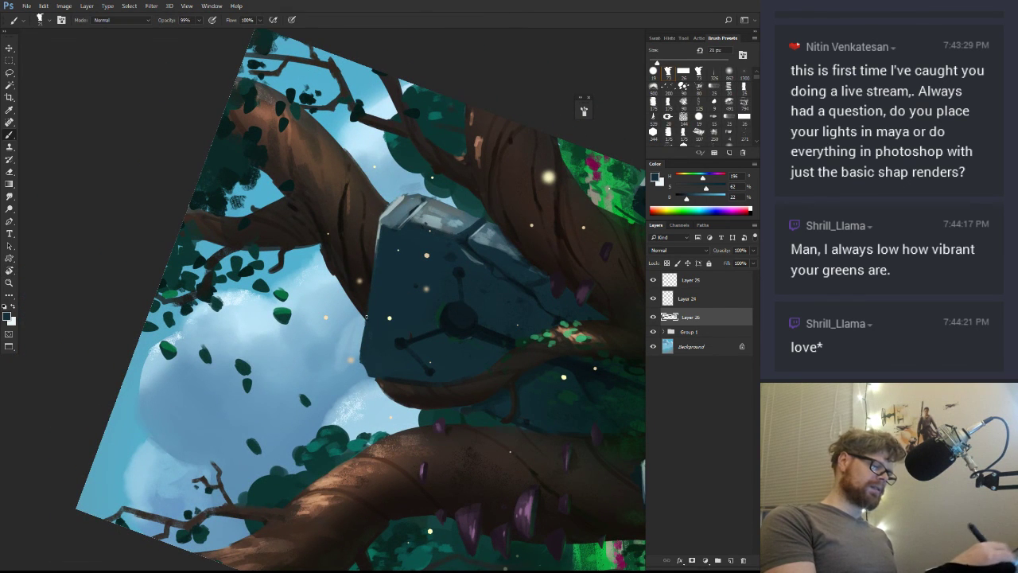
Touch up the slab's upper edge and add near-black accents to its face and chamfered corner with a 21 px brush
drag(366, 316, 346, 340)
alt+click(346, 341)
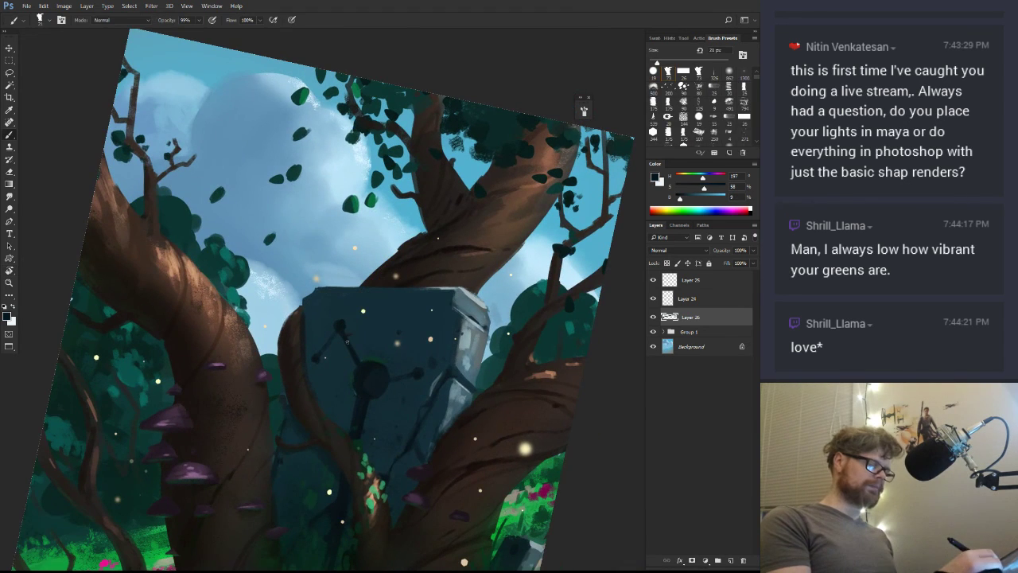
drag(388, 383, 431, 388)
drag(434, 400, 445, 255)
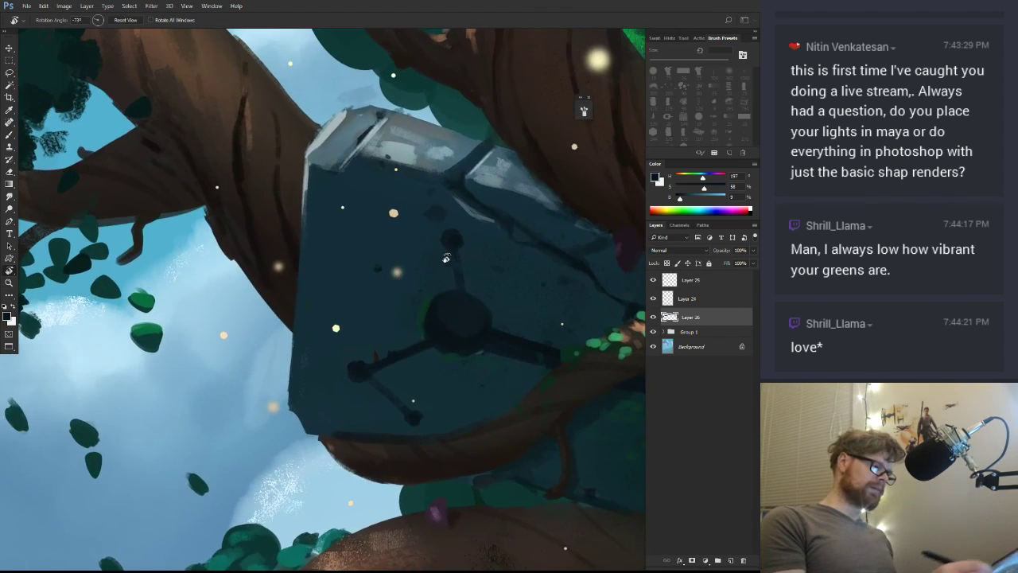
Dab dark-green moss patches on the slab around the carved symbol's central hub
alt+click(421, 299)
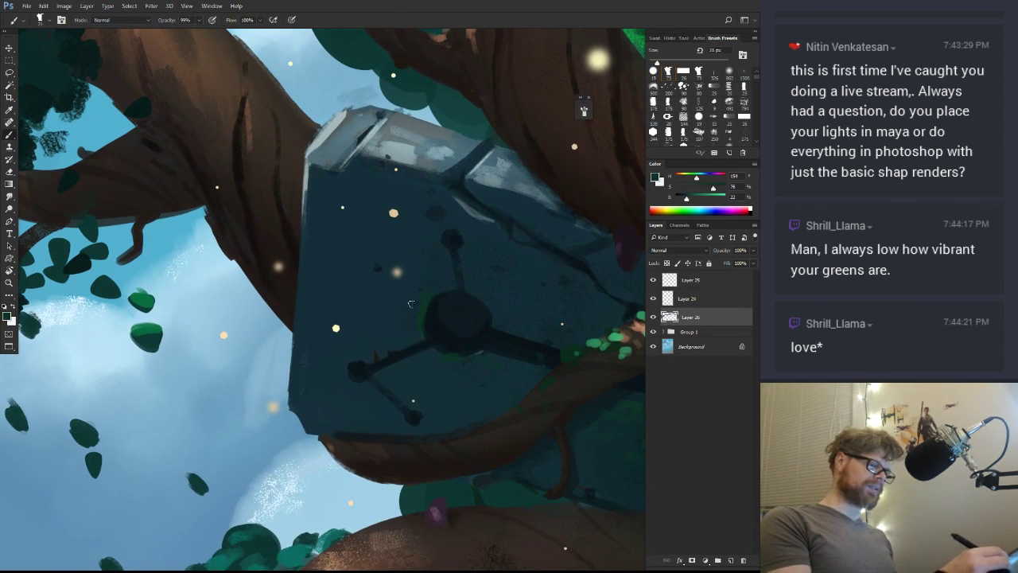
drag(445, 272, 399, 398)
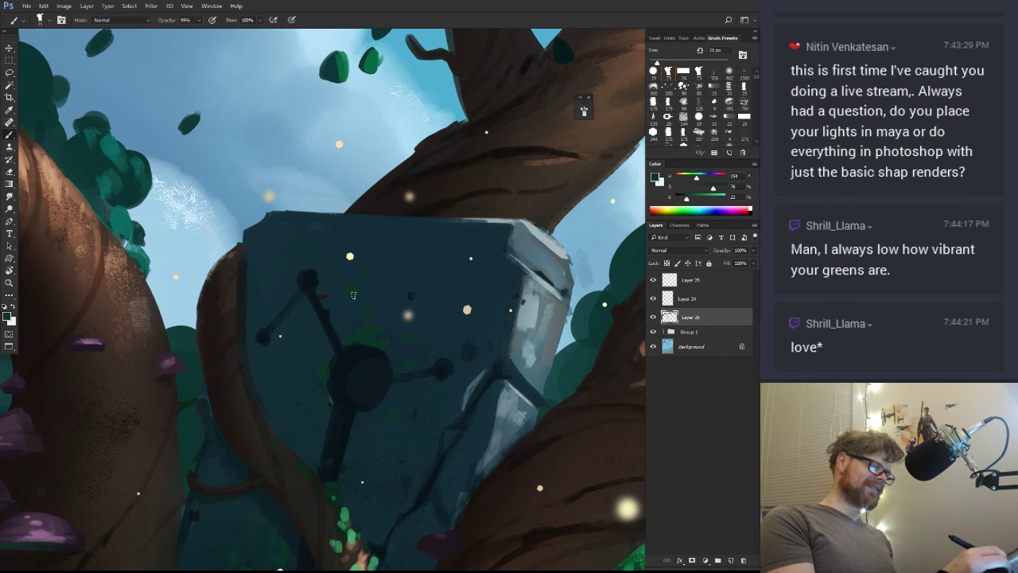
key(z)
drag(371, 290, 294, 306)
Paint sampled dark-green strokes into the shadowed foliage between the trunks, below the leafy vine
key(r)
mouse_move(354, 414)
mouse_down()
mouse_move(421, 386)
mouse_move(462, 310)
mouse_move(545, 292)
mouse_move(467, 431)
mouse_move(497, 442)
mouse_up()
key(z)
key(r)
key(z)
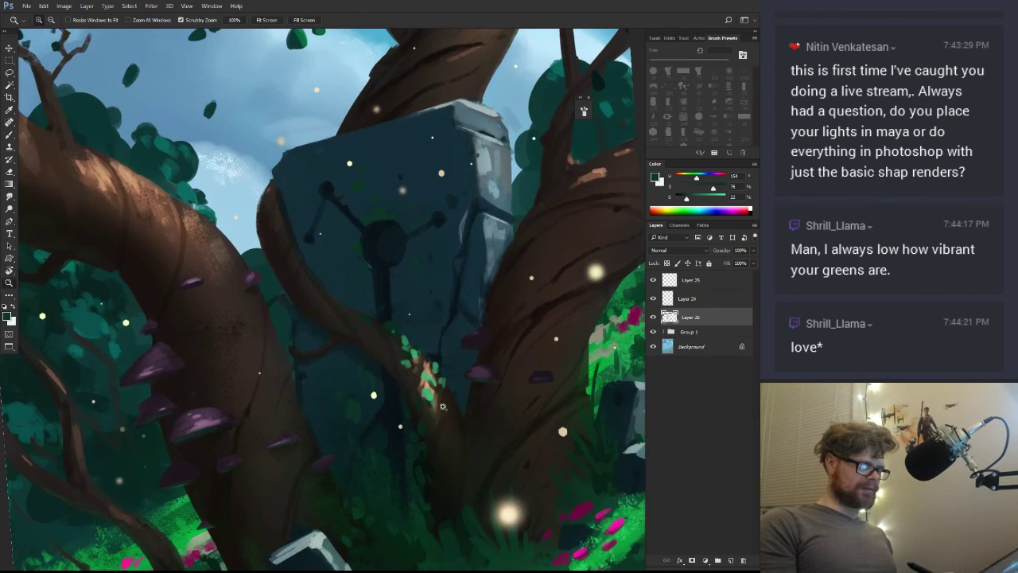
key(b)
alt+click(414, 429)
drag(416, 421, 411, 436)
Paint dark and mid-green leaf dabs into the shadowed undergrowth between the trunks, beside the tilted stone
scroll(469, 388, down, 5)
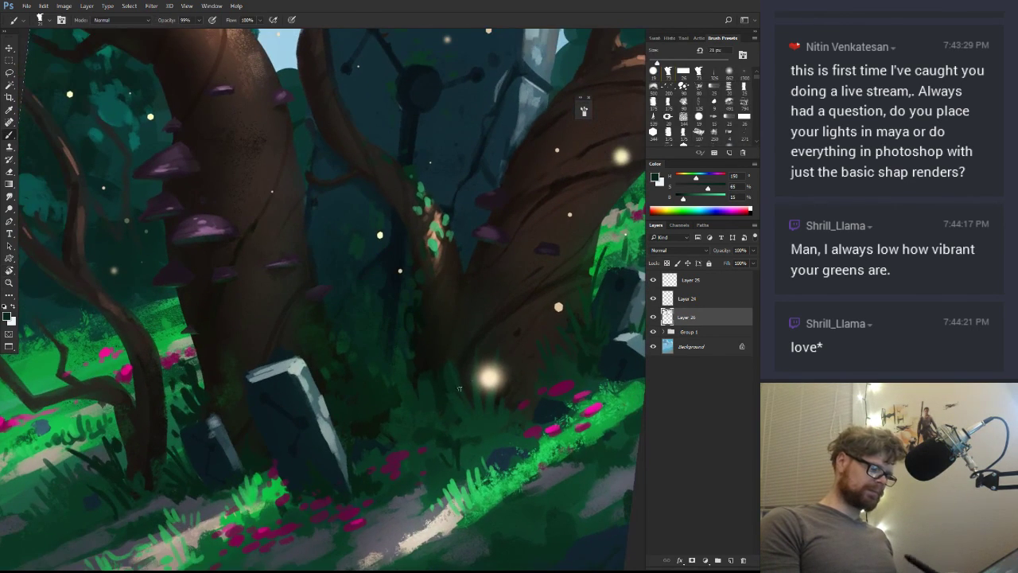
alt+click(421, 383)
drag(421, 382, 395, 408)
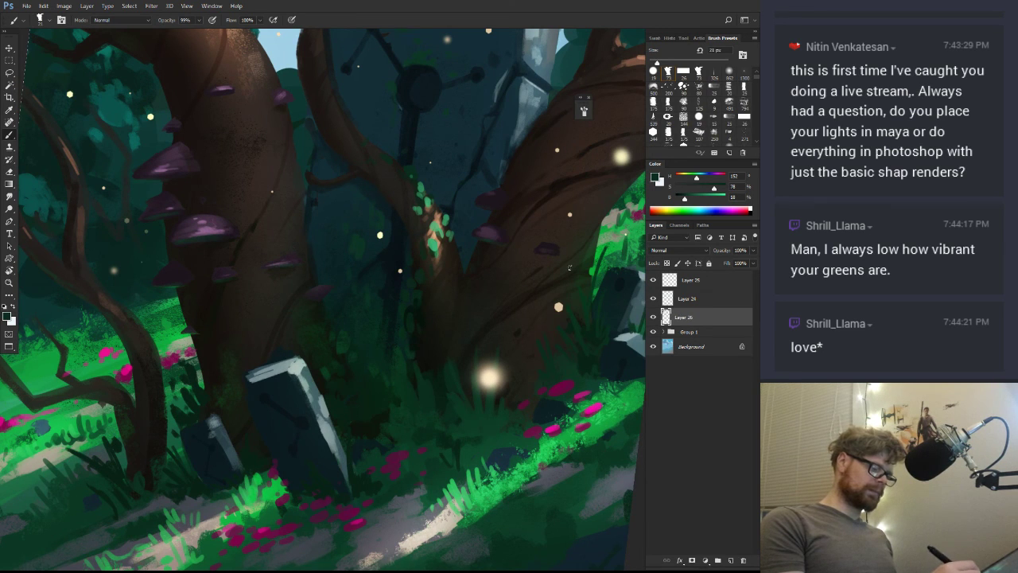
drag(685, 198, 717, 188)
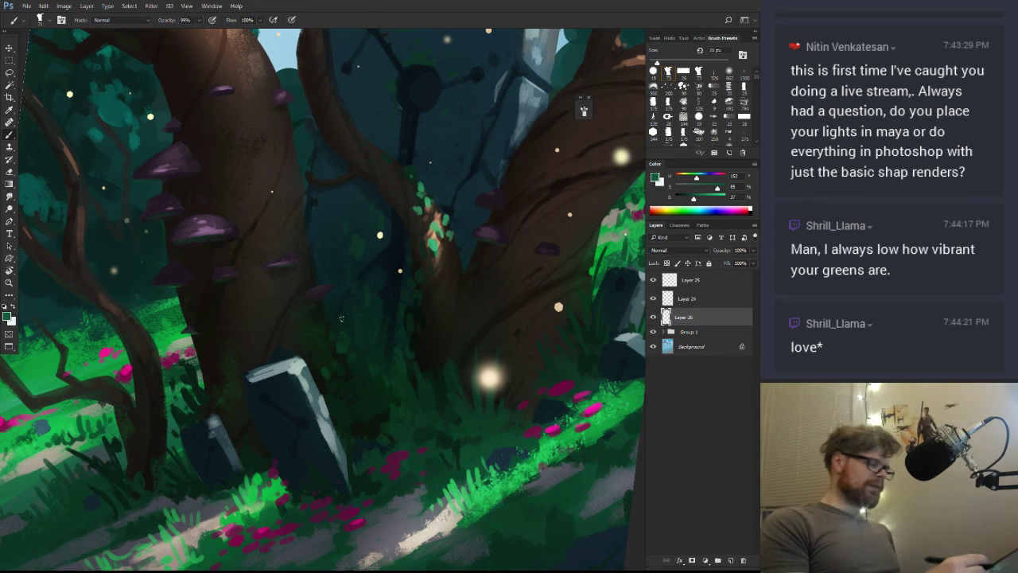
alt+click(339, 341)
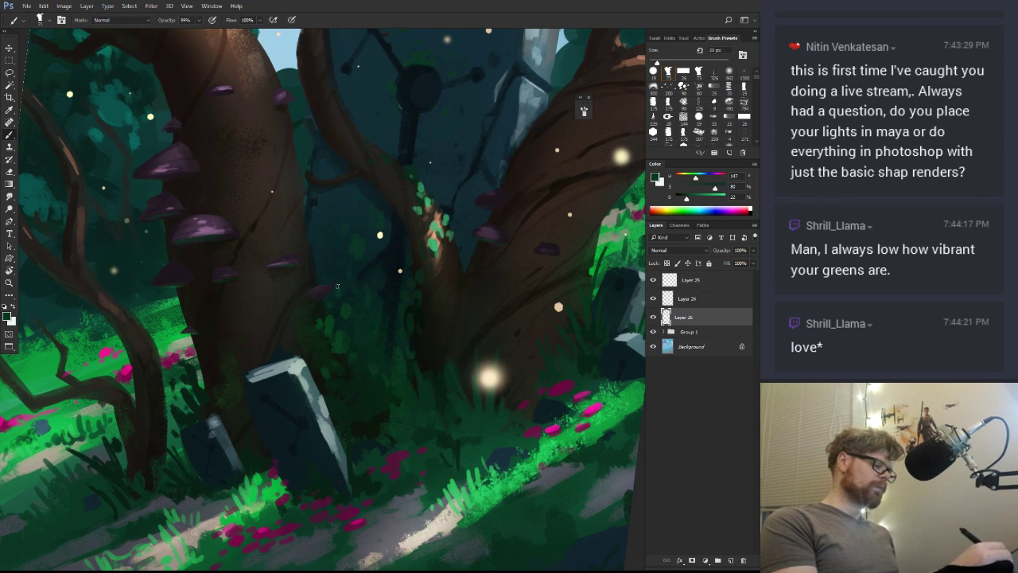
Paint the mushroom-covered trunk's base with sampled dark brown and near-black green, adding dark strokes to its grassy outer edge
alt+click(269, 331)
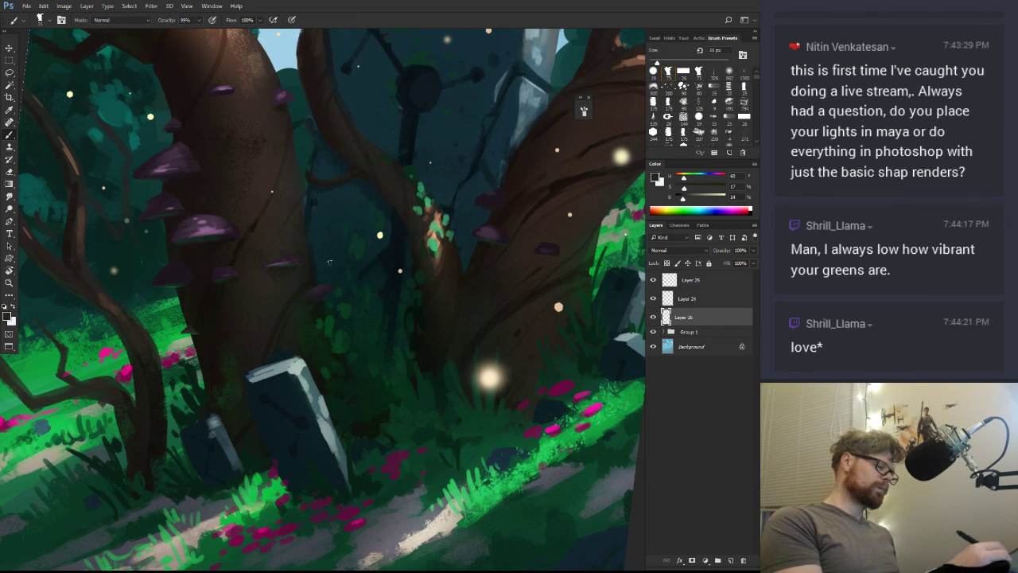
drag(280, 336, 352, 359)
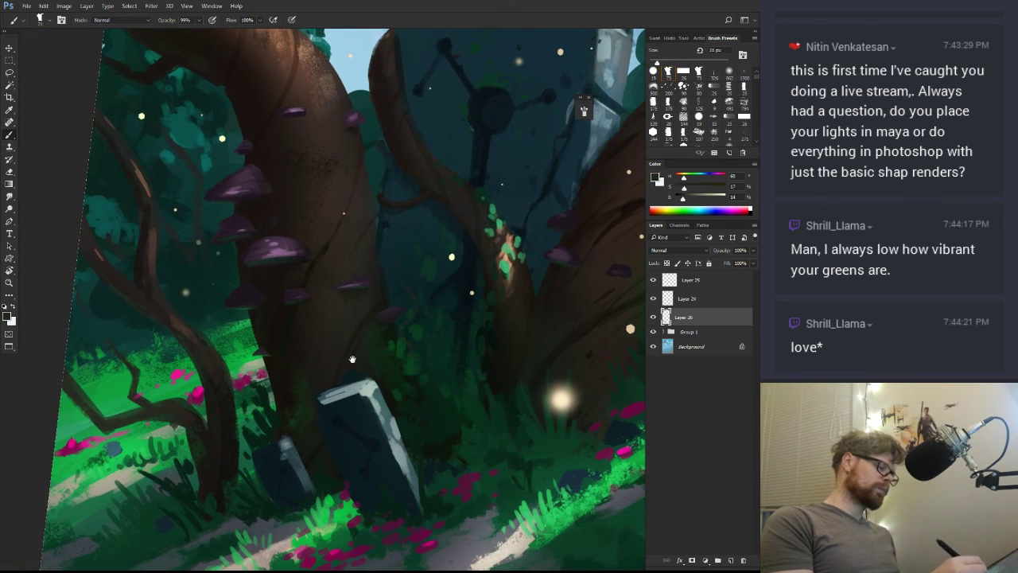
alt+click(270, 385)
alt+click(274, 437)
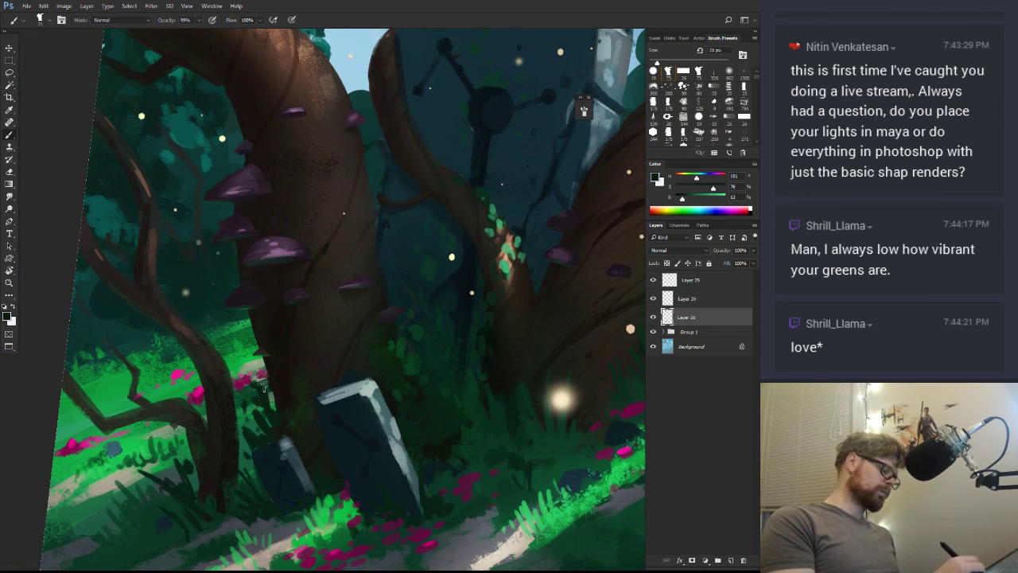
drag(253, 389, 248, 397)
mouse_move(249, 366)
mouse_down()
mouse_move(240, 372)
mouse_move(257, 364)
mouse_move(241, 366)
mouse_move(256, 378)
mouse_up()
Examine the whole painting's composition at a reduced view size
key(z)
drag(314, 410, 243, 410)
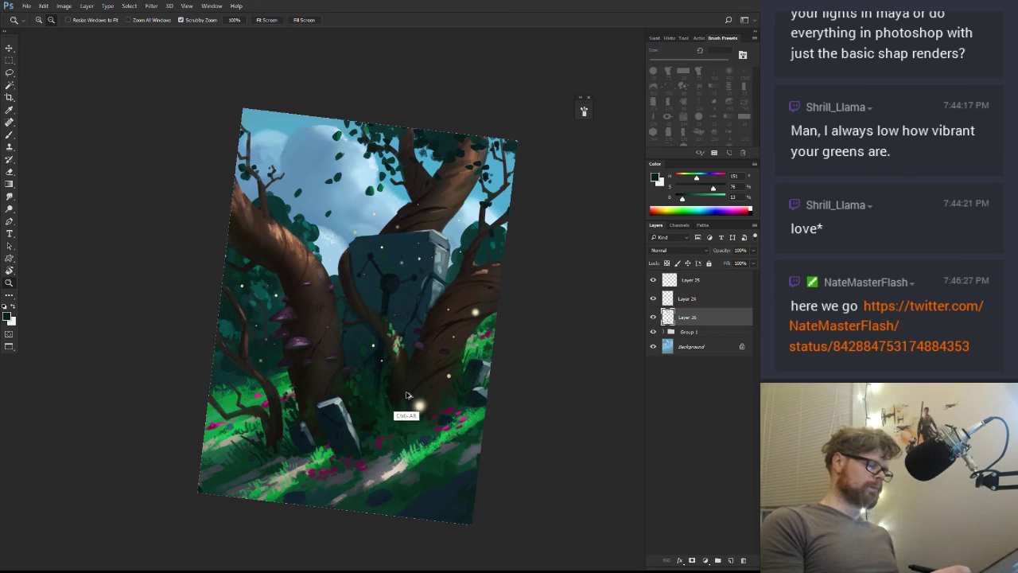
drag(390, 426, 372, 404)
key(r)
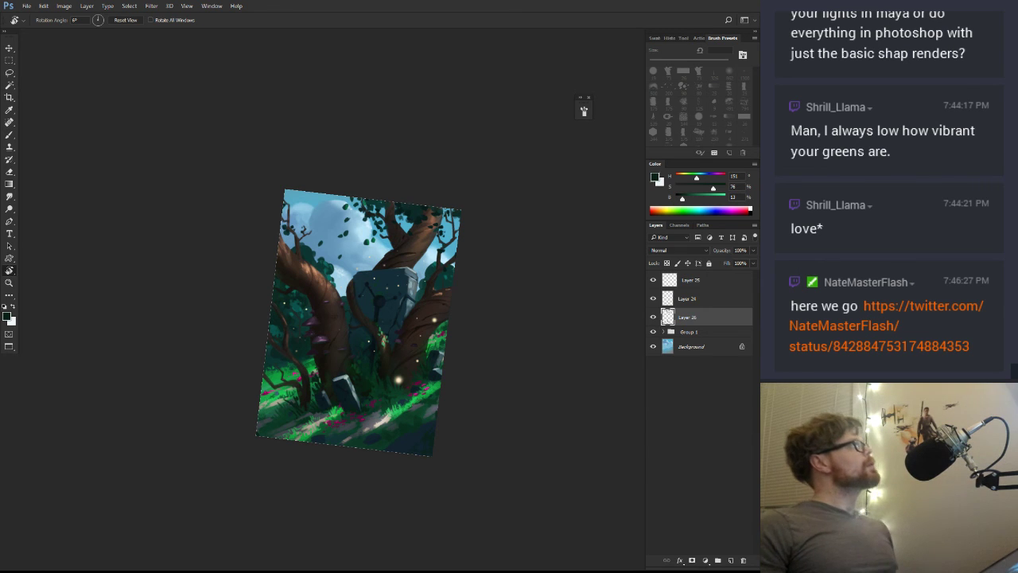
drag(1, 334, 759, 188)
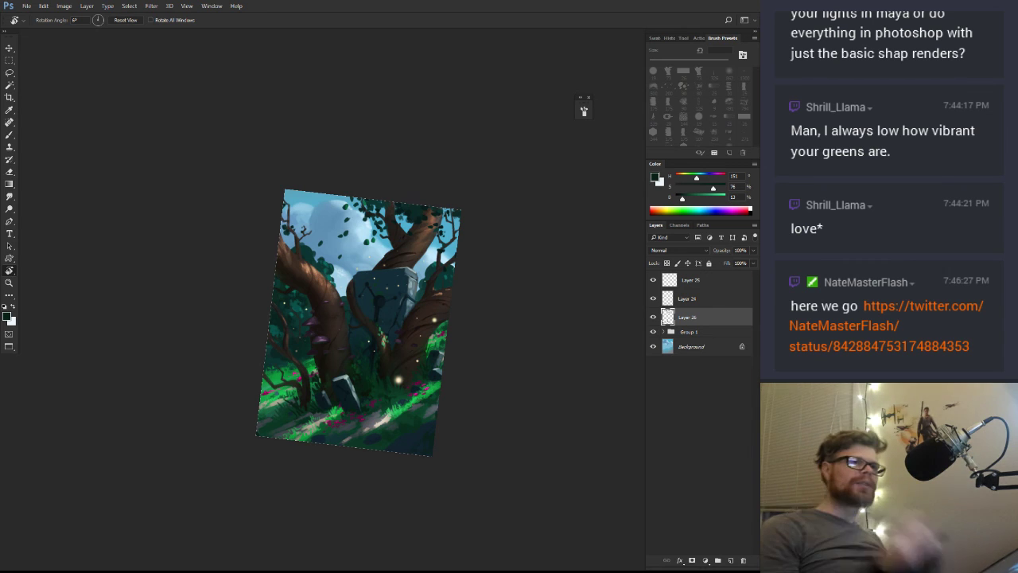
key(z)
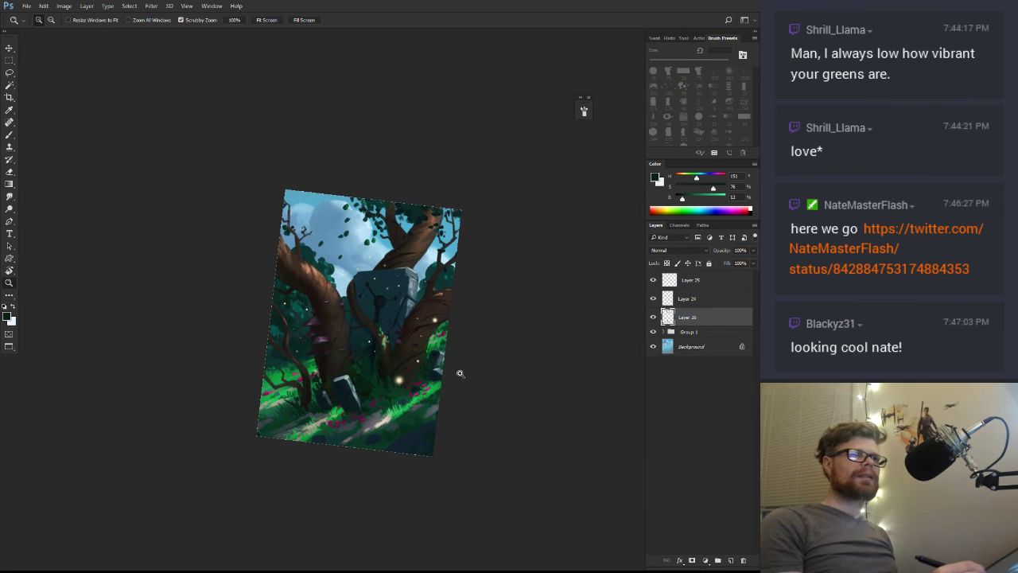
drag(459, 370, 514, 310)
key(r)
key(z)
drag(475, 371, 512, 362)
key(r)
drag(534, 325, 612, 380)
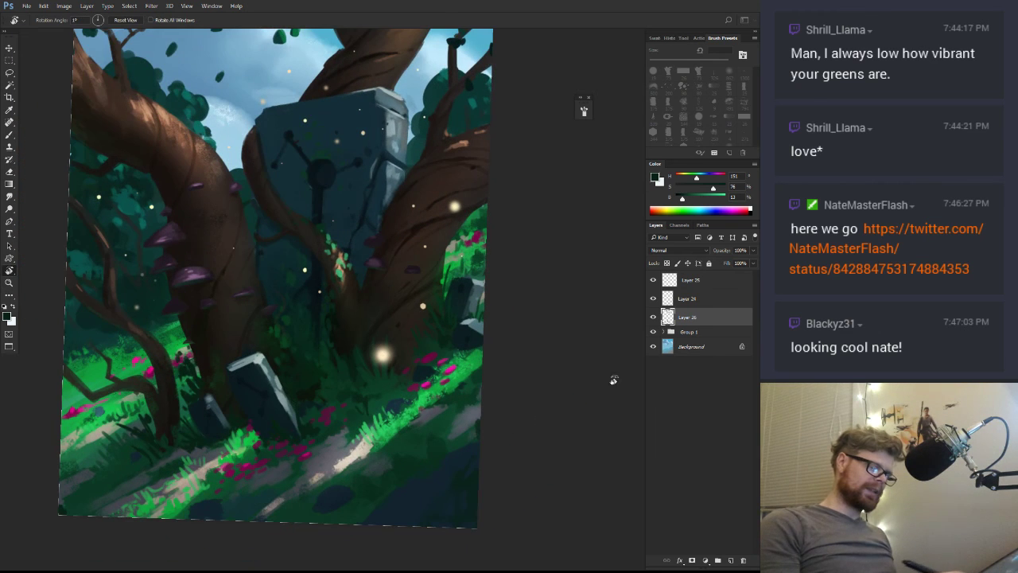
Touch up the grassy bank beneath the twisted trunk with sampled dark and bright greens, around the small stones and flowers
key(b)
alt+click(443, 390)
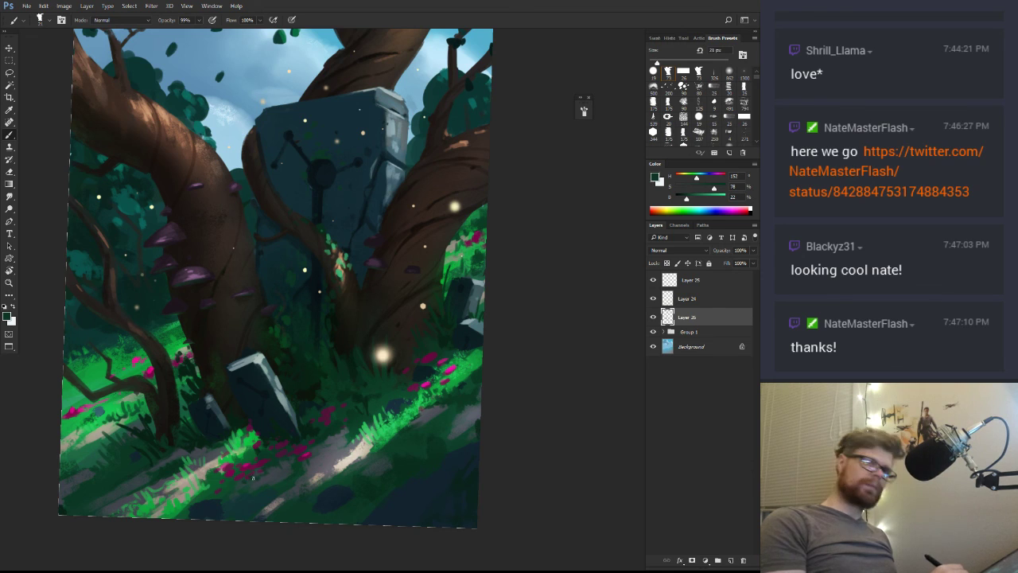
drag(253, 477, 297, 442)
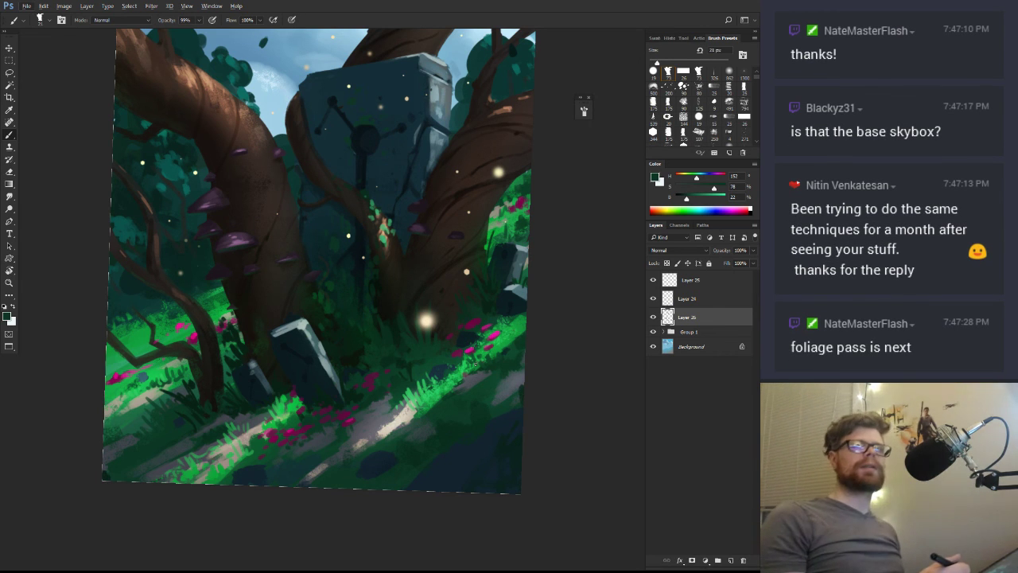
key(r)
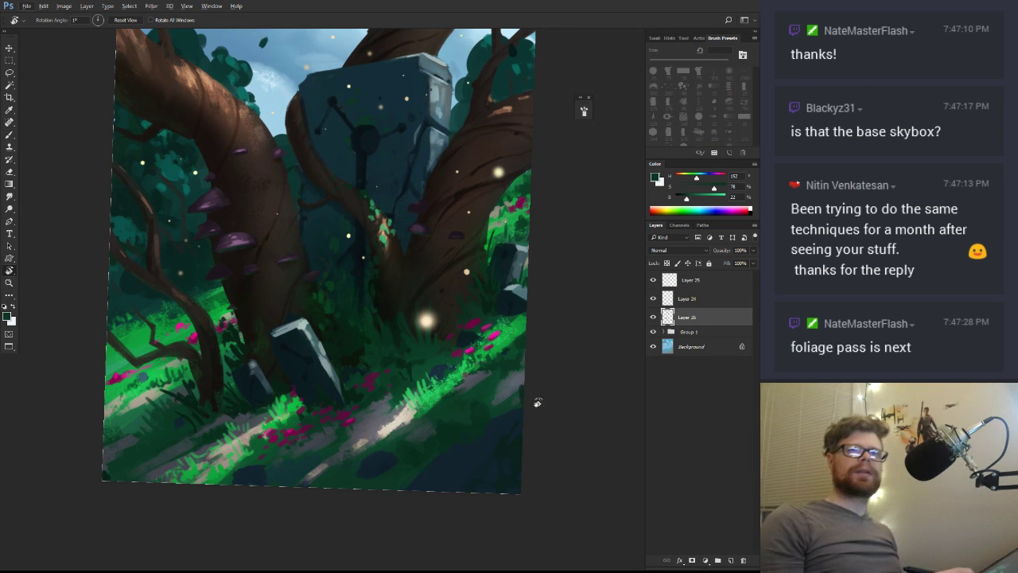
drag(536, 402, 540, 430)
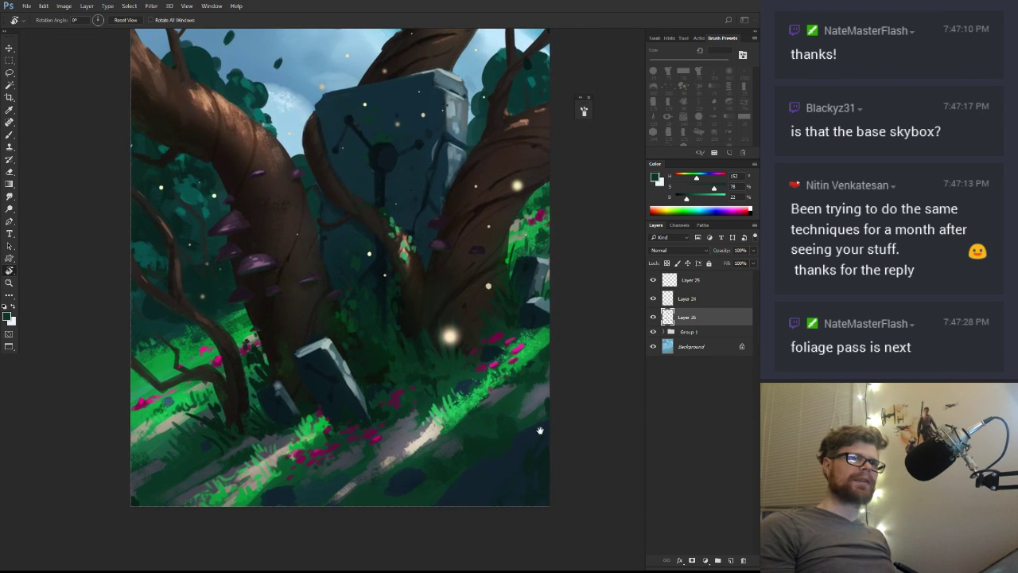
key(b)
alt+click(499, 350)
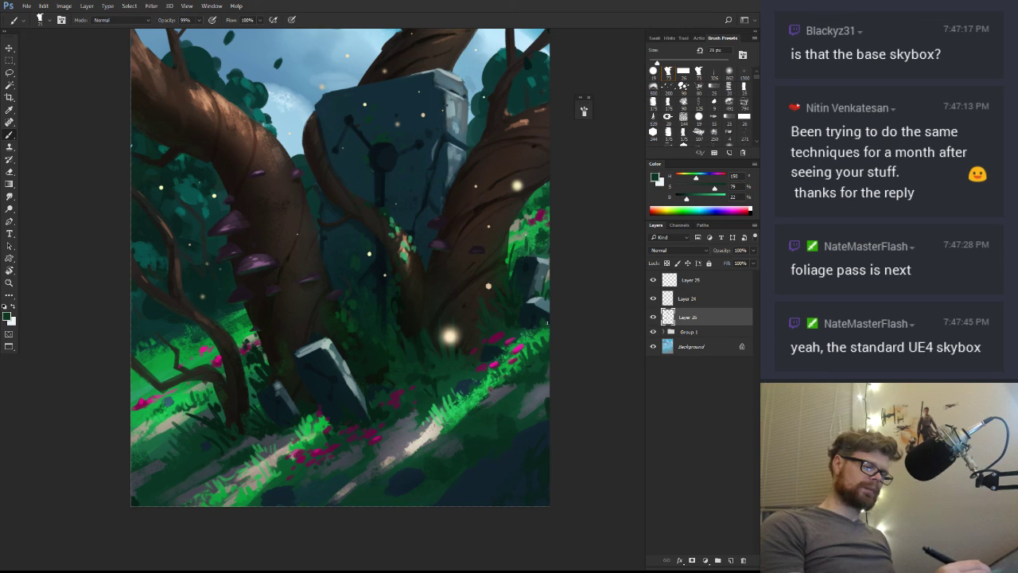
alt+click(545, 327)
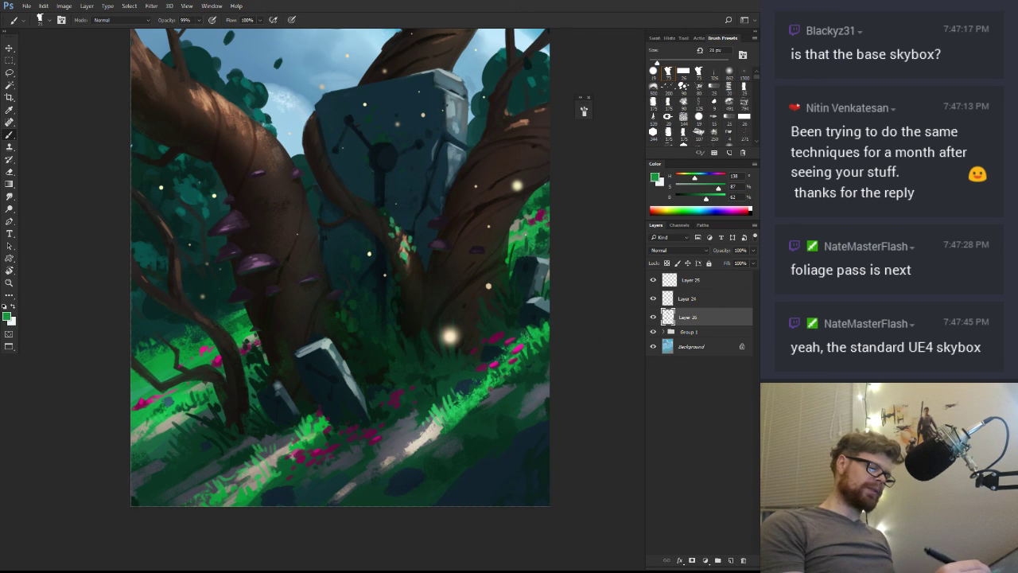
alt+click(476, 409)
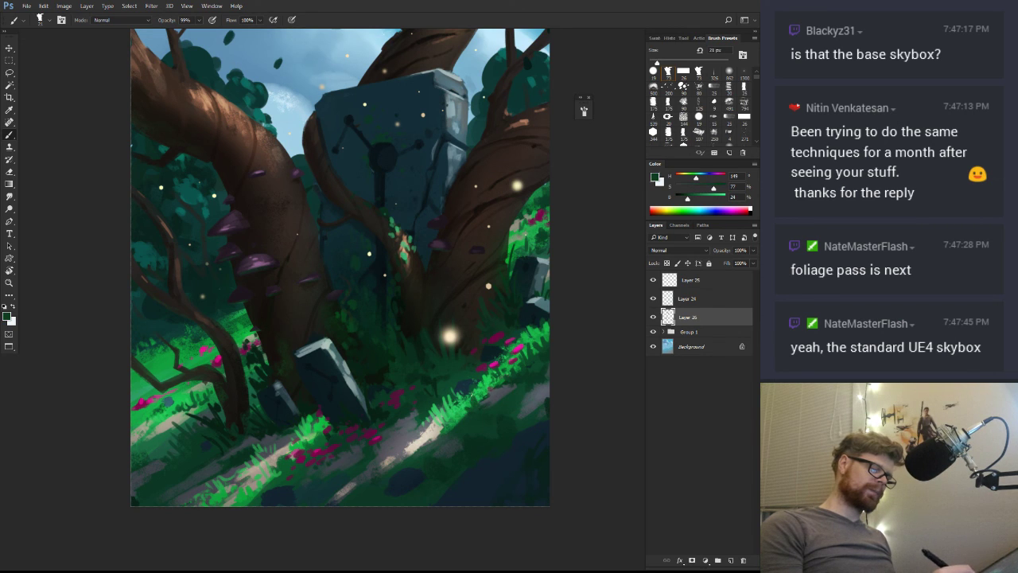
alt+click(507, 421)
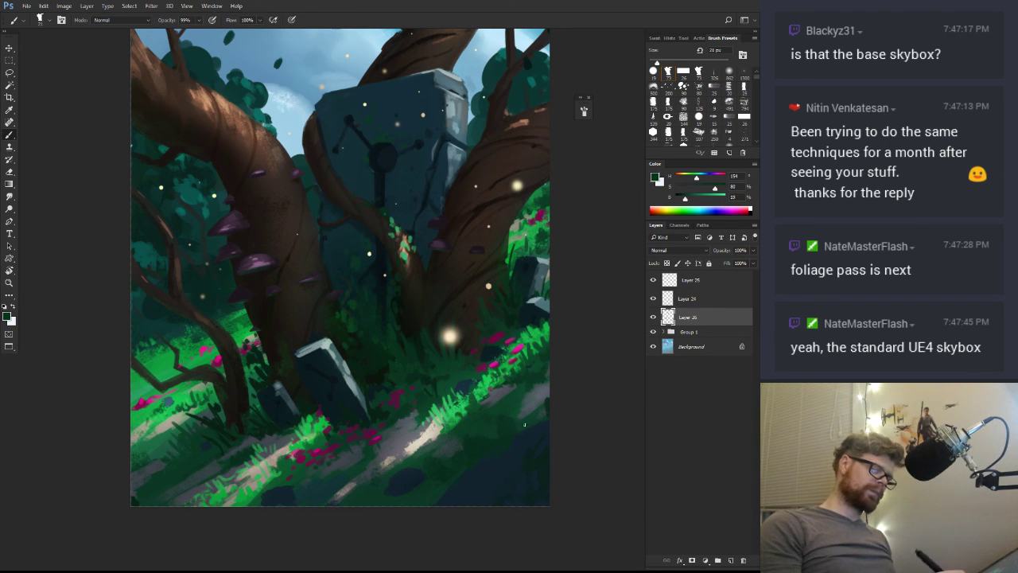
Shade the foreground rock below the sunlit path with near-black blue and rework its grassy edge in sampled dark green
alt+click(405, 488)
drag(684, 199, 681, 199)
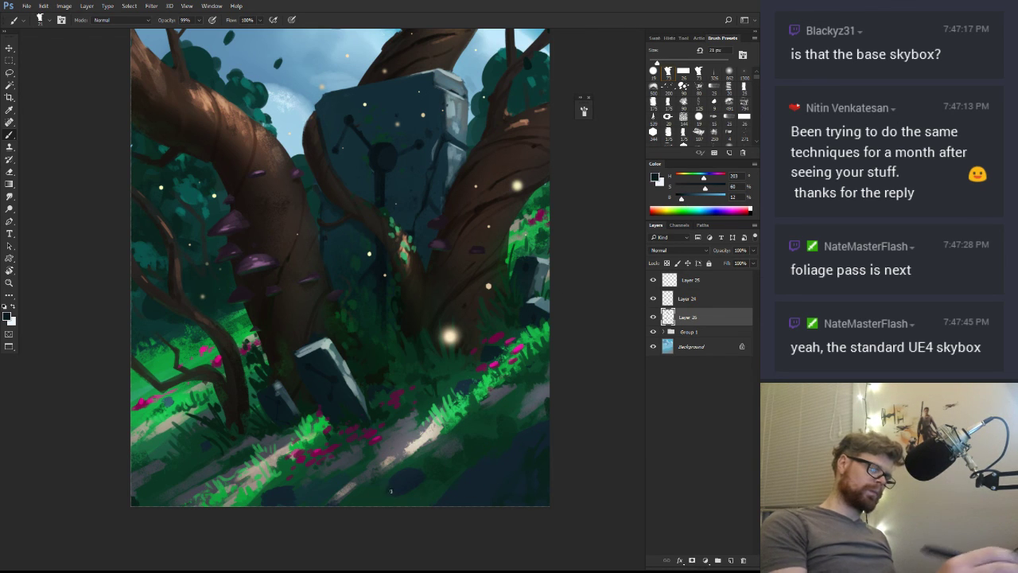
alt+click(405, 486)
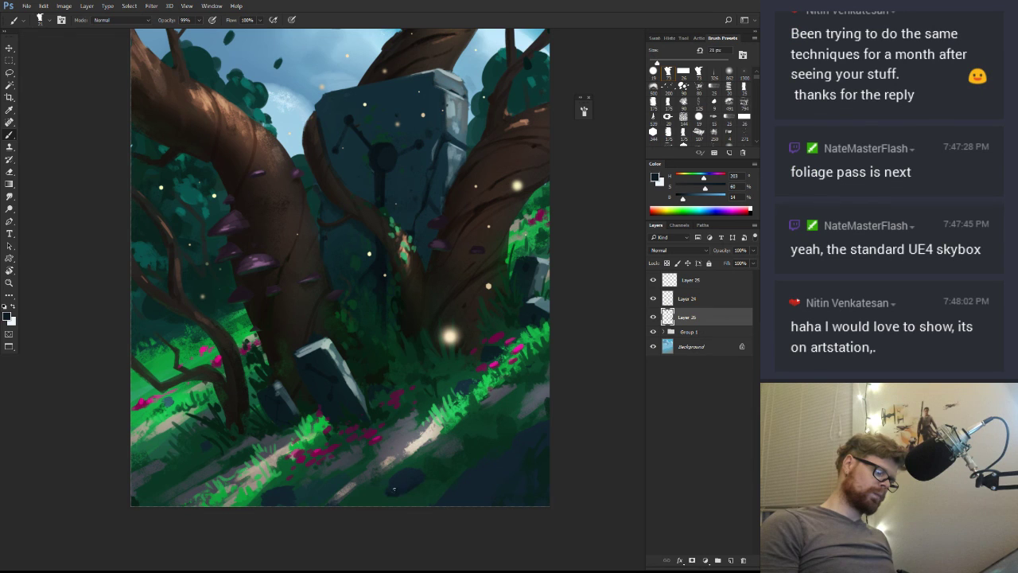
key(z)
mouse_move(423, 458)
mouse_down()
mouse_move(408, 481)
mouse_move(417, 429)
mouse_move(414, 438)
mouse_move(428, 437)
mouse_move(479, 393)
mouse_up()
key(r)
key(b)
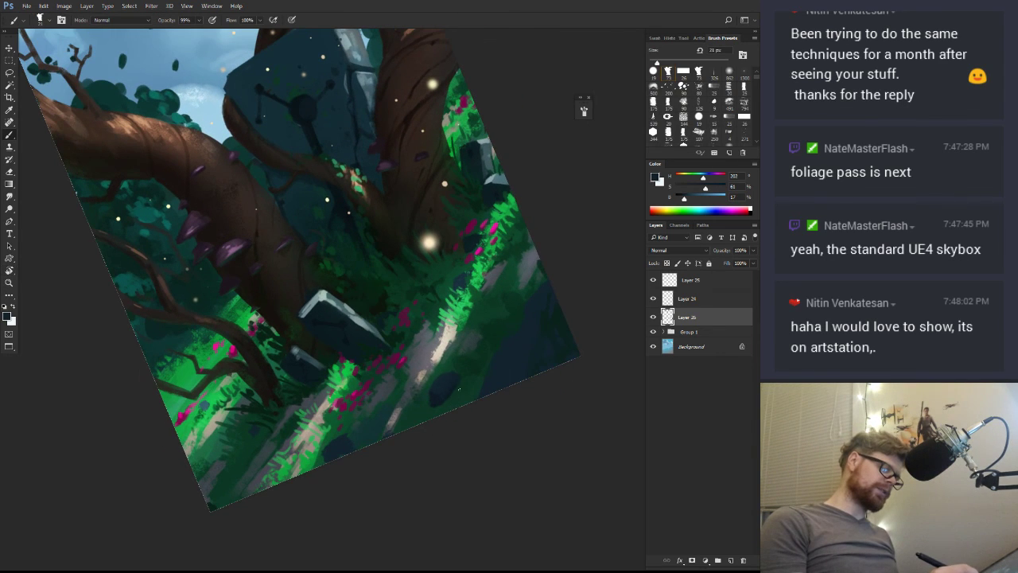
alt+click(445, 406)
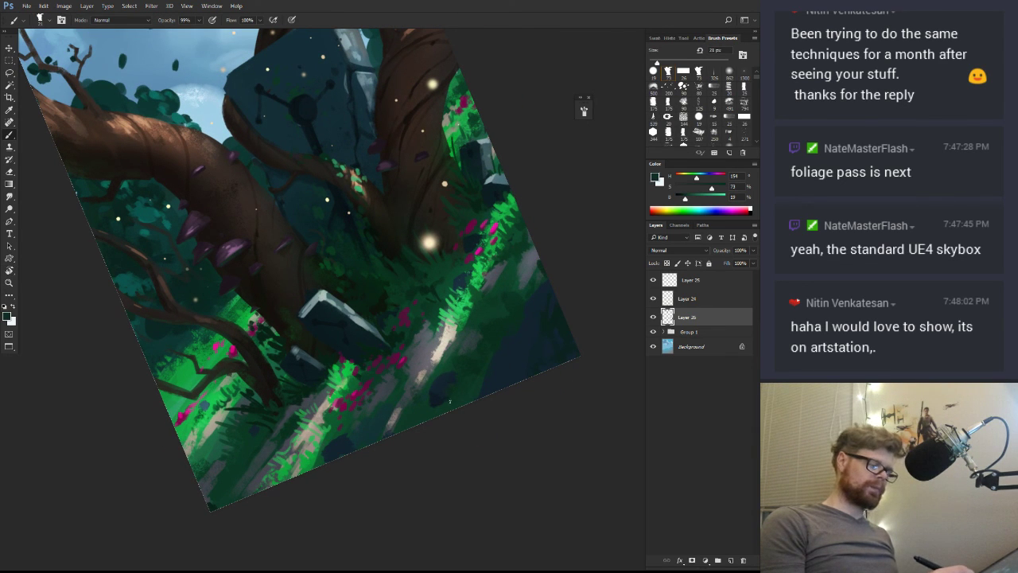
Paint dark-green strokes into the shadowed foreground grass around the rock, using a 25 px brush
key(r)
drag(521, 404, 436, 468)
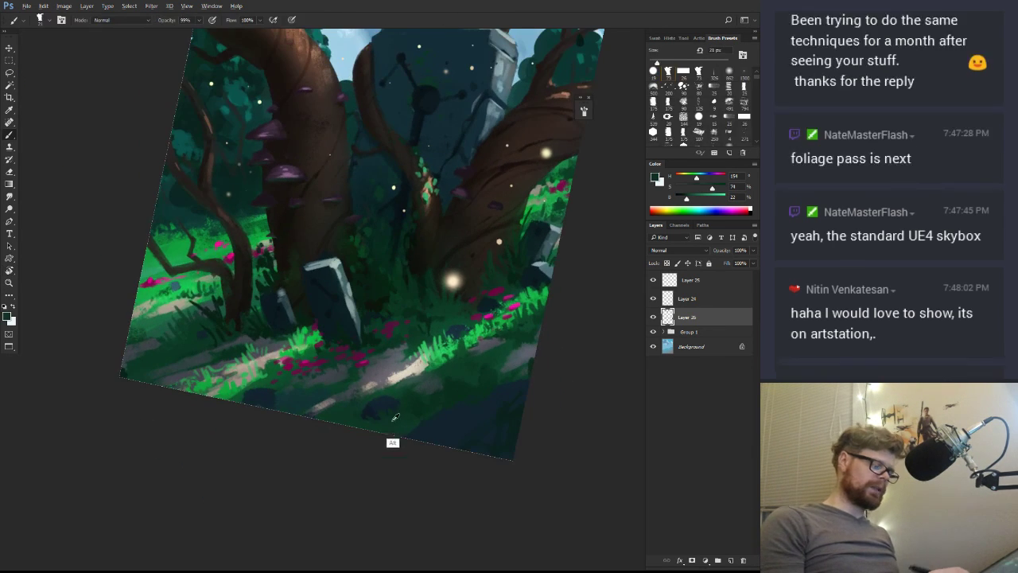
alt+click(443, 374)
drag(684, 199, 682, 198)
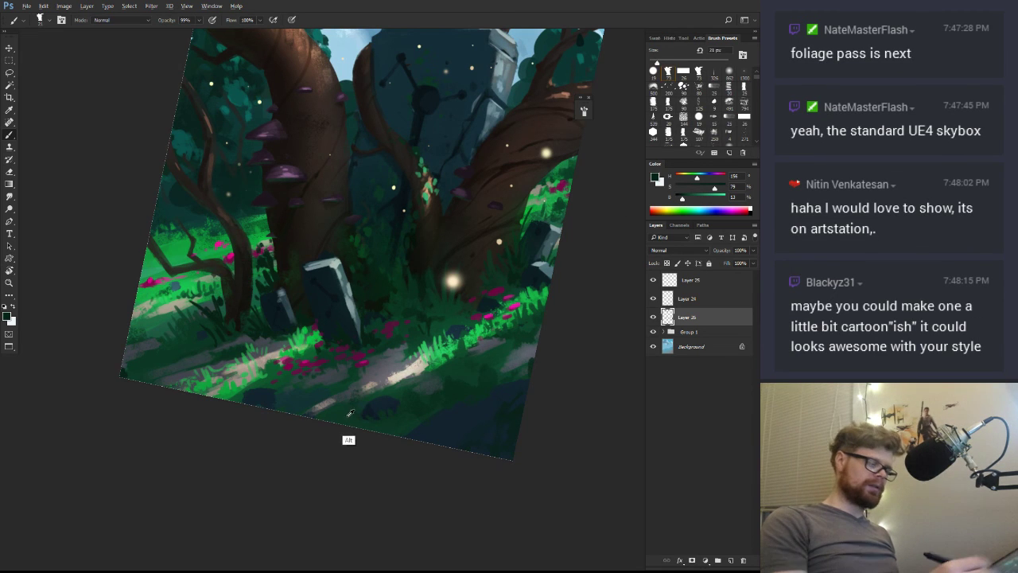
drag(346, 416, 324, 414)
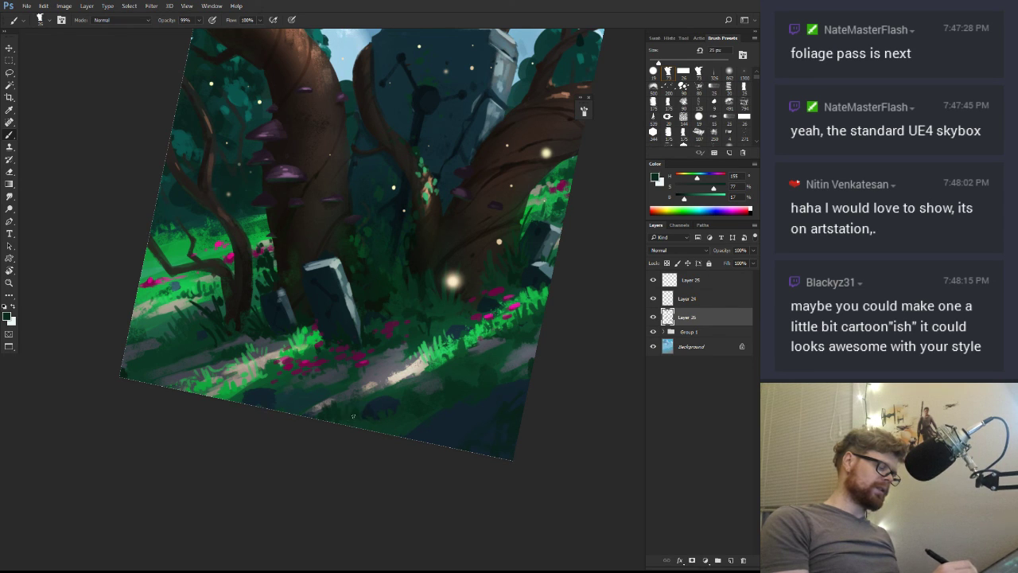
Refine the outline of the foreground rock below the pink flowers with sampled dark teal and dark blue
alt+click(273, 406)
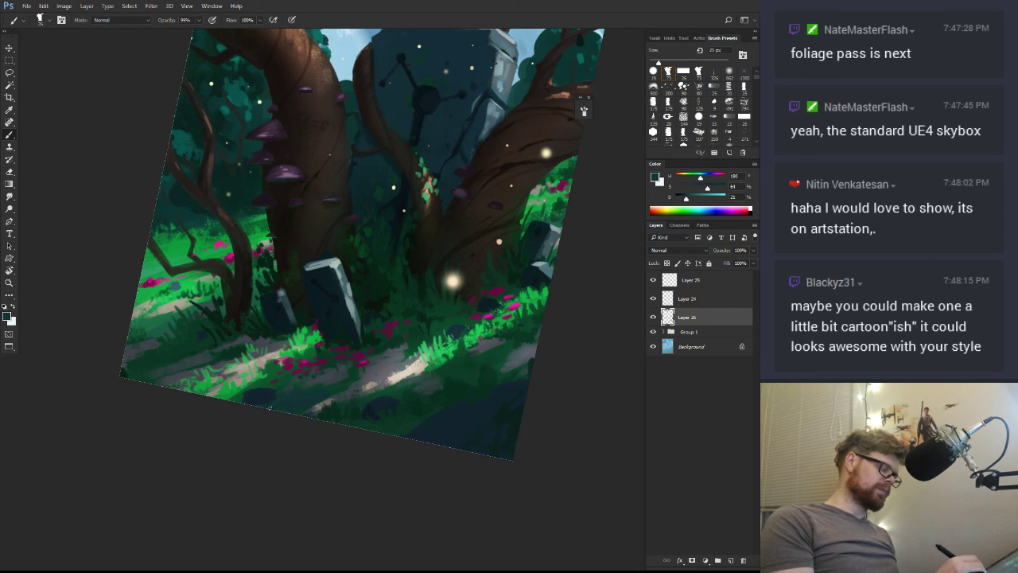
alt+click(273, 407)
drag(274, 399, 286, 381)
alt+click(279, 398)
alt+click(281, 393)
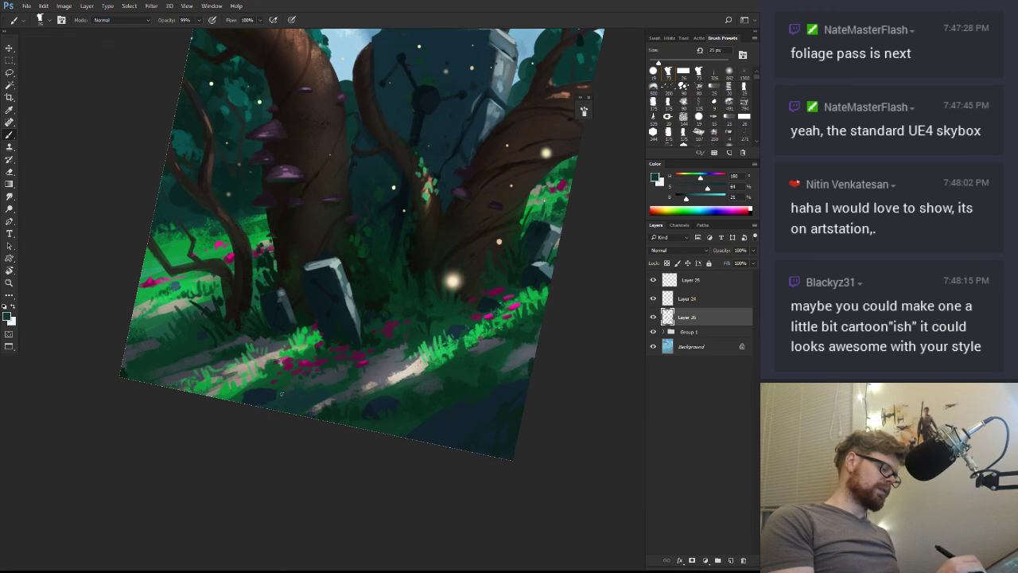
alt+click(285, 396)
alt+click(307, 348)
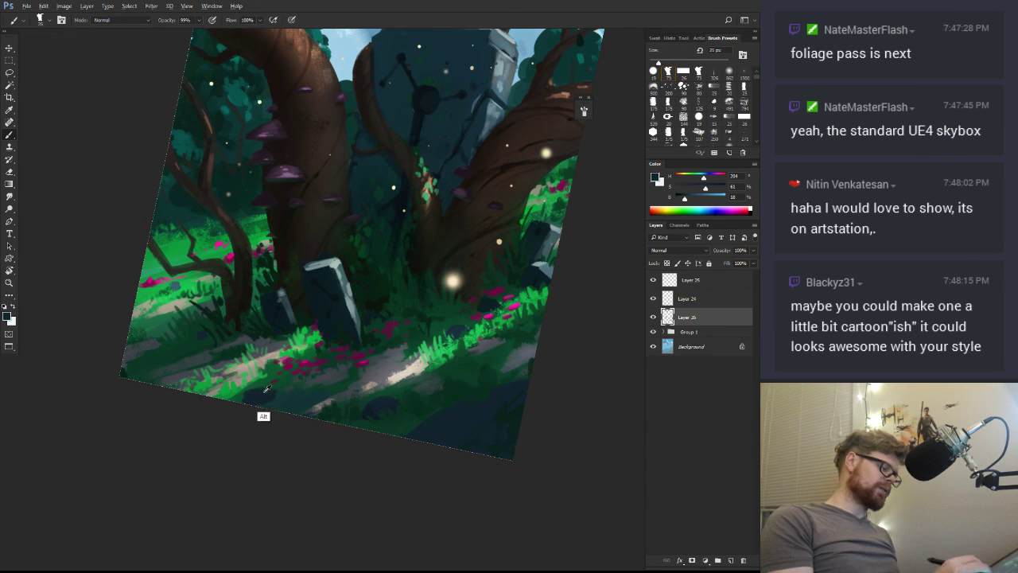
Add grass strokes in sampled greens around and over the edges of the foreground rock below the pink flowers
alt+click(275, 380)
alt+click(256, 384)
alt+click(253, 385)
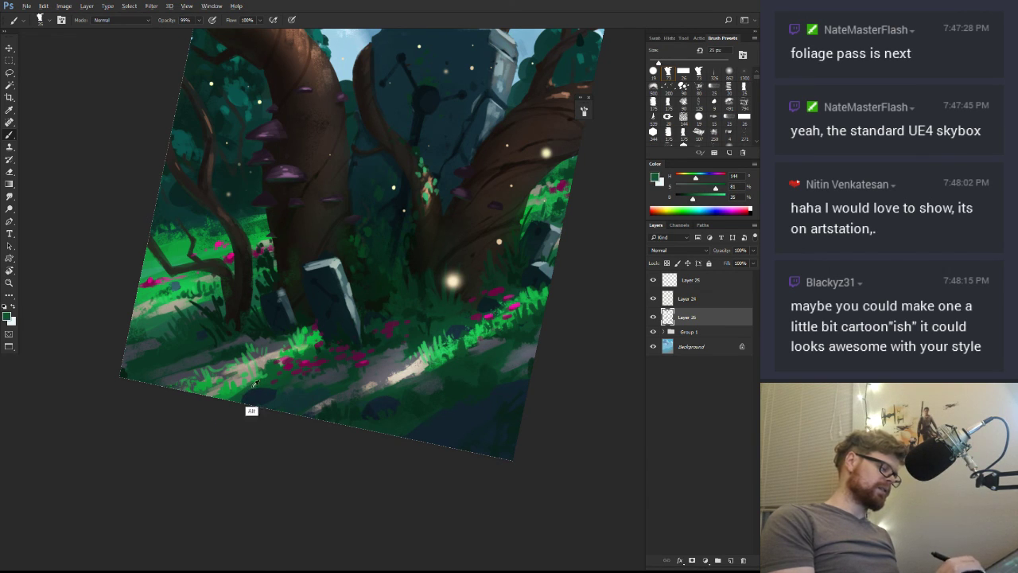
drag(231, 391, 224, 397)
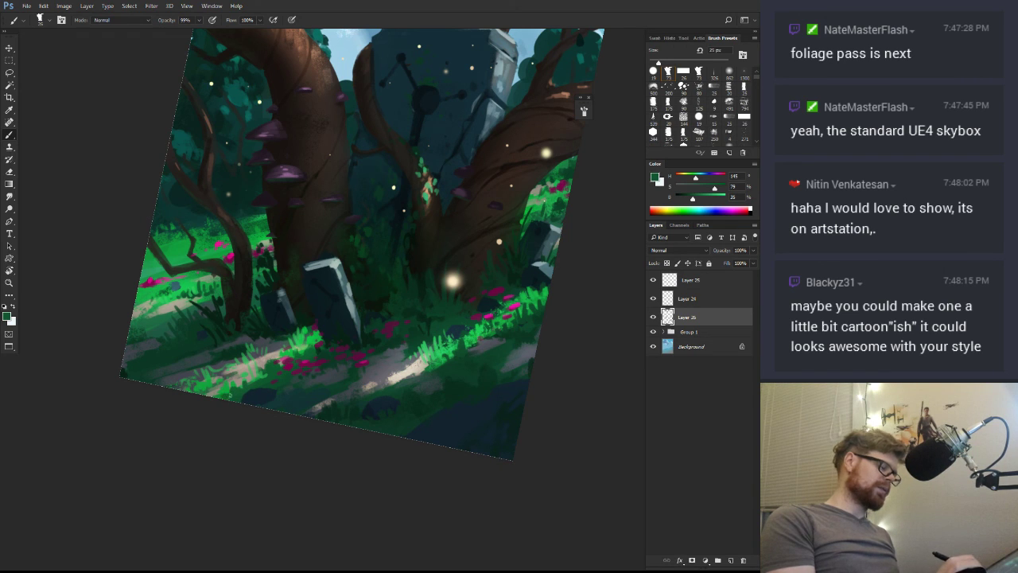
alt+click(272, 395)
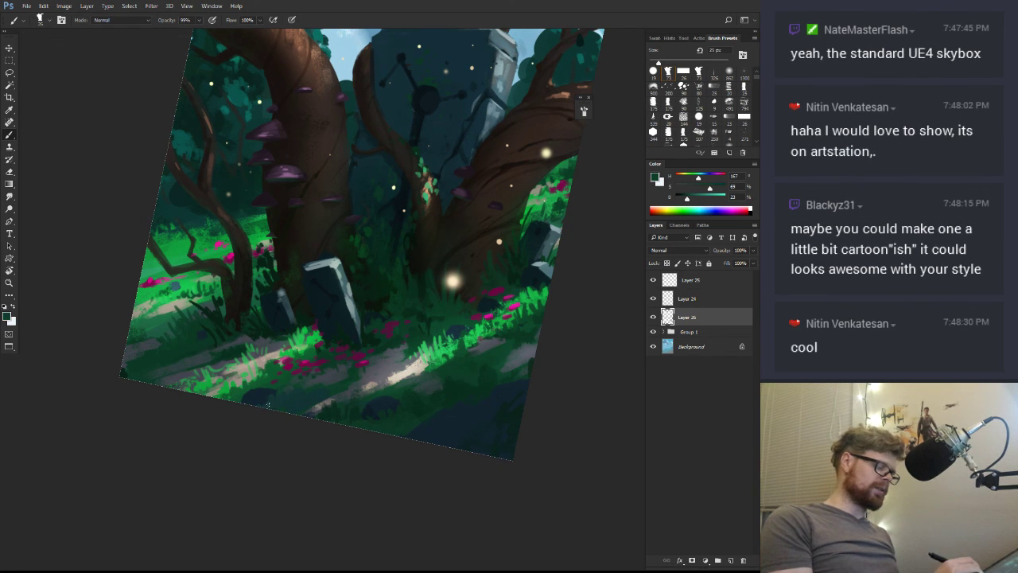
alt+click(269, 398)
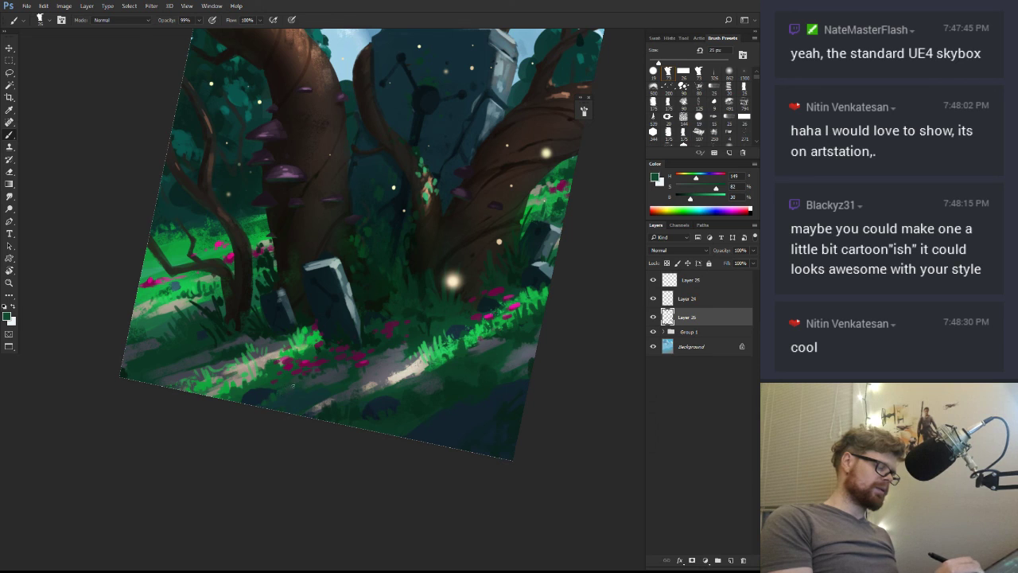
alt+click(291, 376)
alt+click(273, 391)
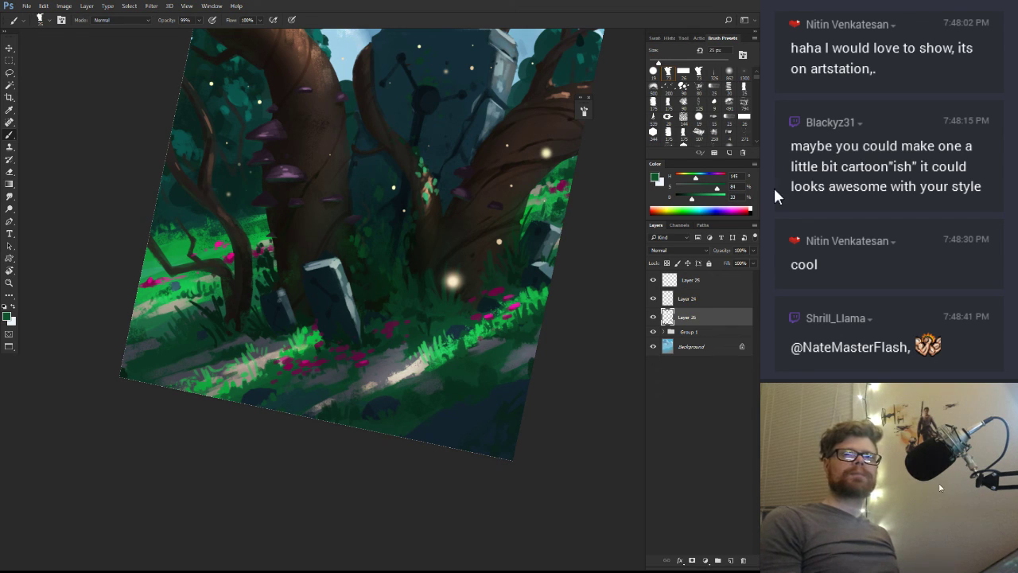
Straighten the rotated canvas and bring the whole painting into view
scroll(925, 165, up, 1)
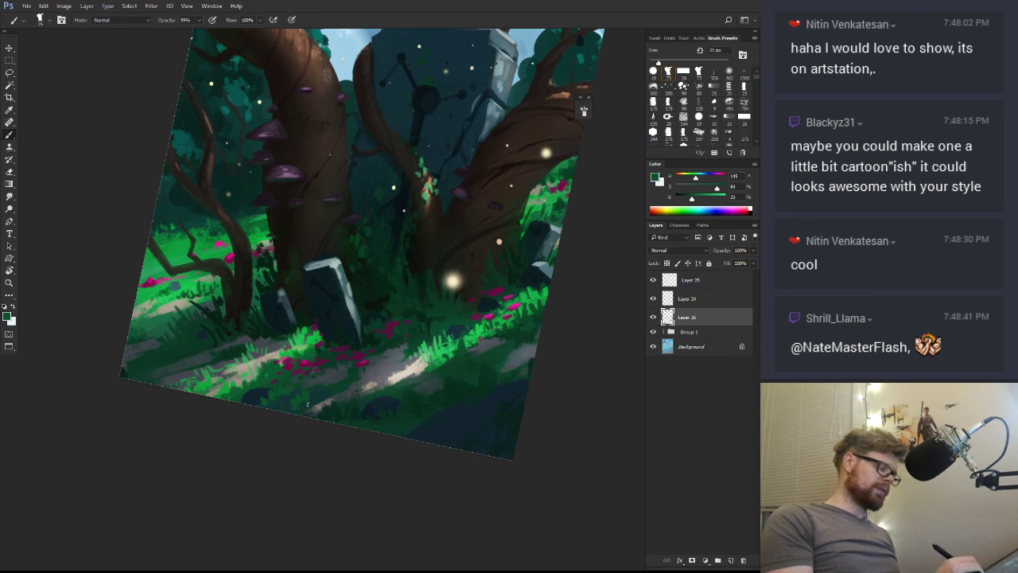
alt+click(354, 383)
key(z)
drag(398, 384, 322, 390)
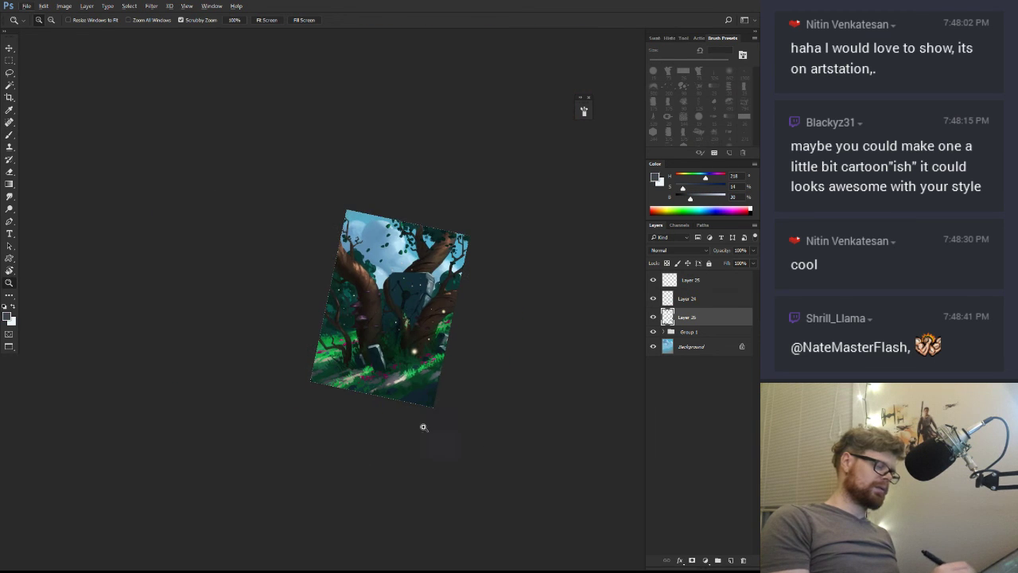
key(space)
drag(469, 404, 512, 370)
key(r)
key(Escape)
key(z)
key(space)
drag(461, 334, 502, 383)
Compare the painting with Layer 25 and Layer 24 each hidden and shown
click(655, 281)
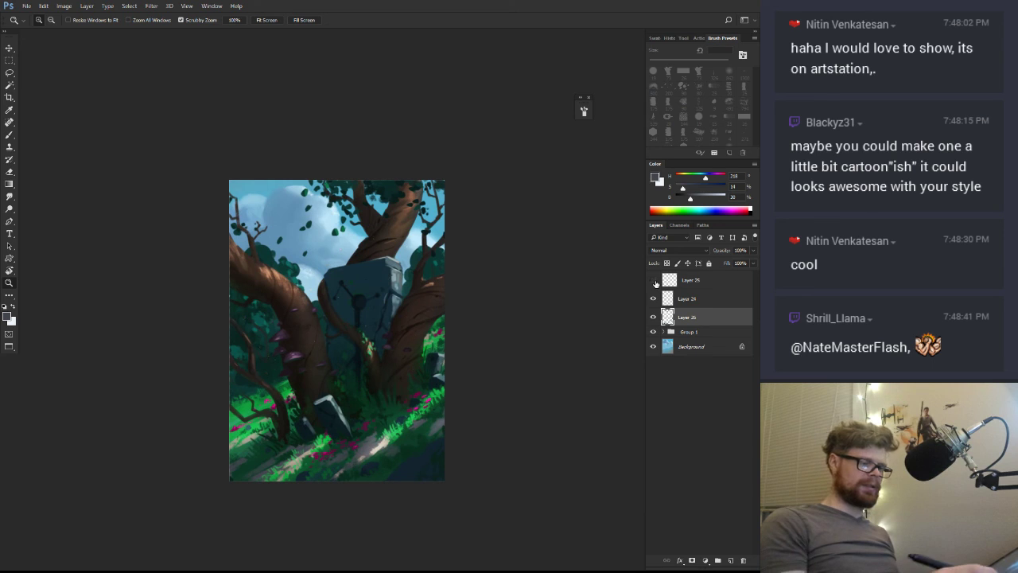
click(653, 280)
click(652, 299)
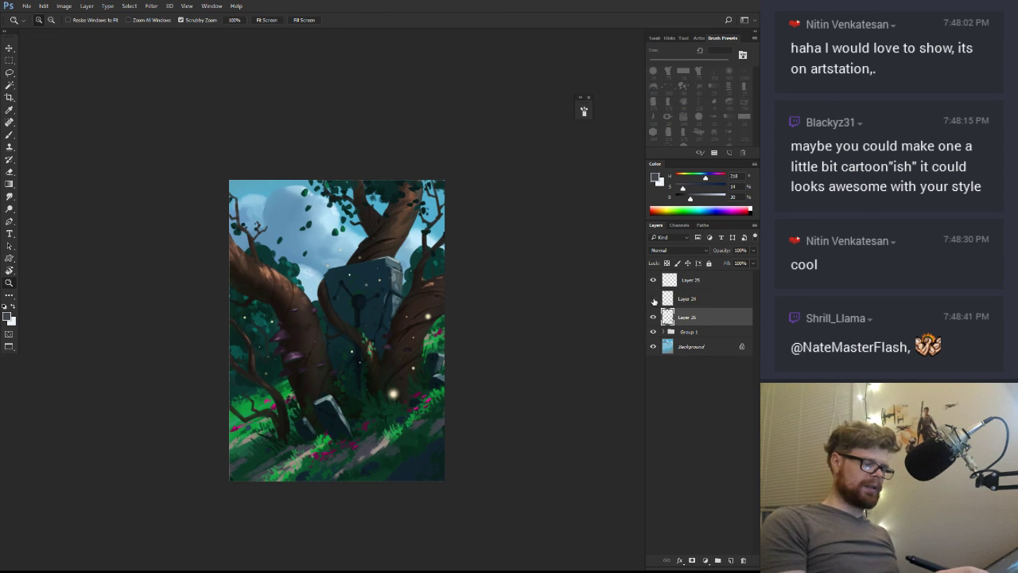
click(653, 298)
Hide Layer 25 and paste a merged copy of the visible painting as a new layer above Layer 24
click(670, 299)
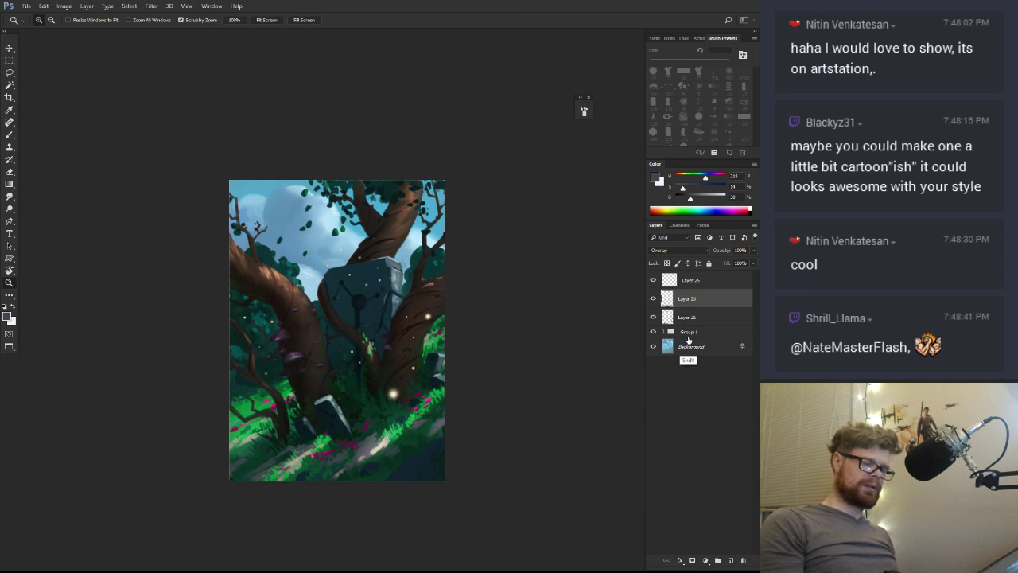
click(653, 280)
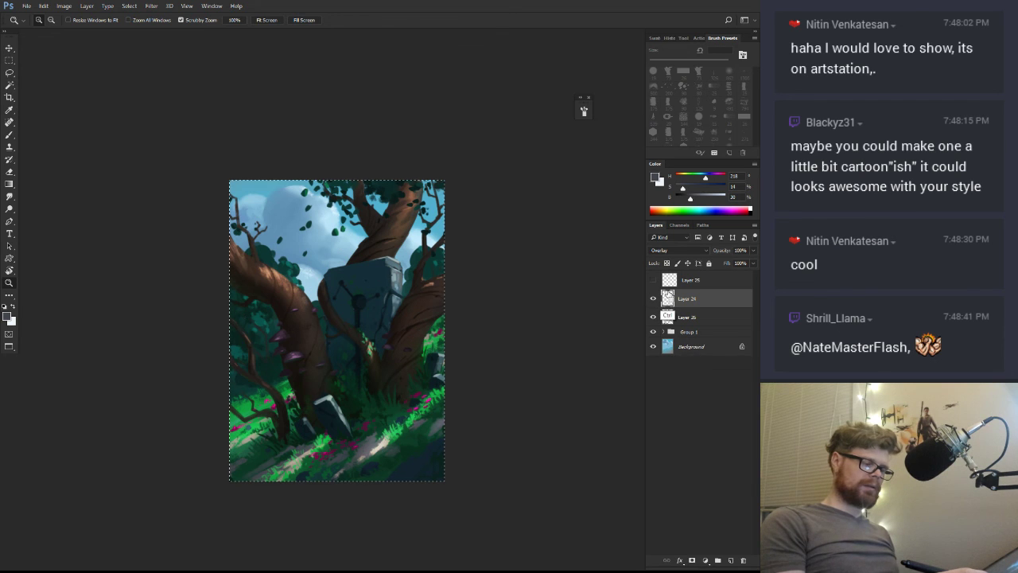
ctrl+click(667, 298)
key(ctrl+shift+c)
key(ctrl+v)
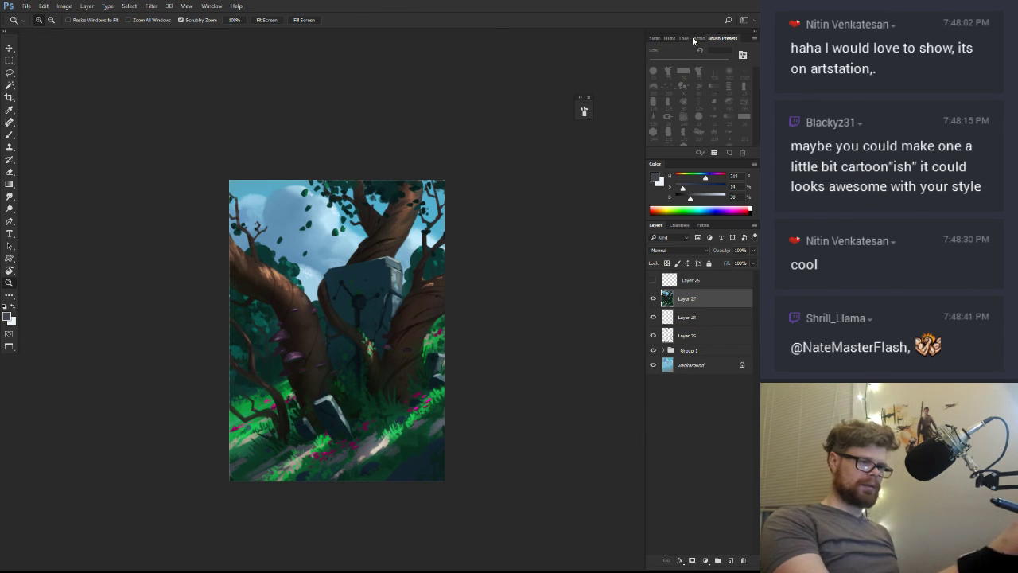
Find and select the Final Pass action among the recorded actions
click(699, 39)
scroll(740, 123, down, 3)
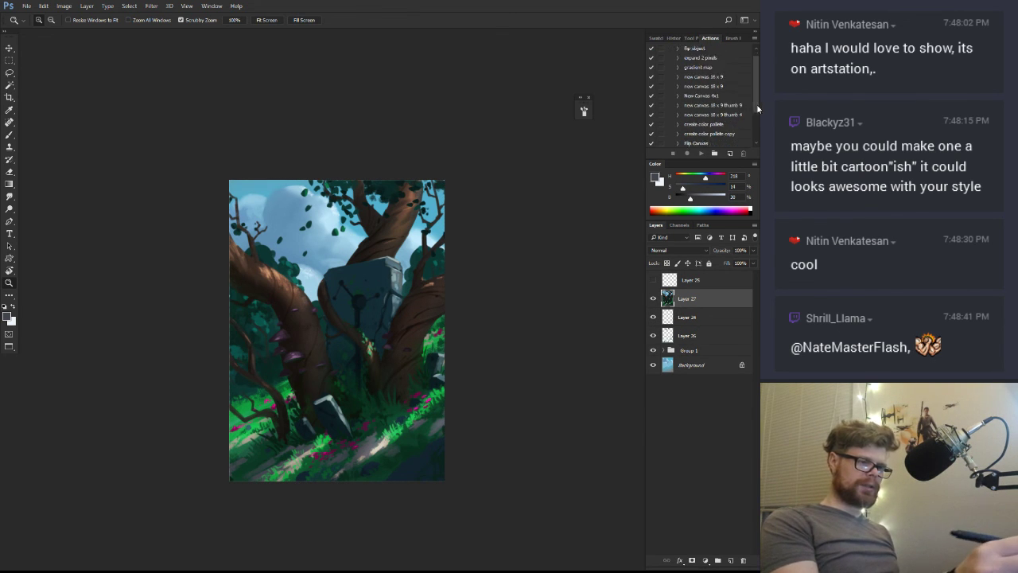
click(707, 115)
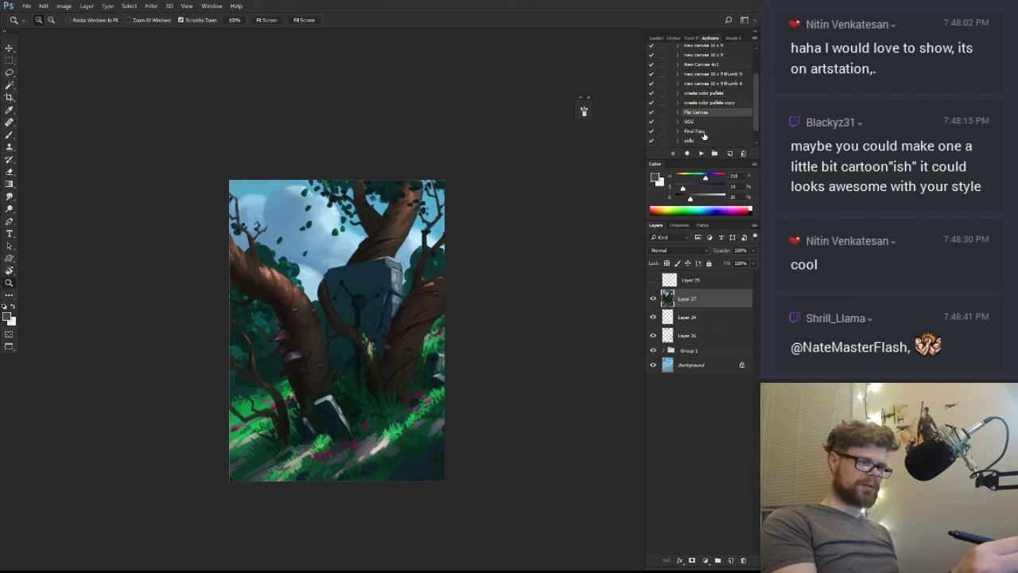
click(702, 132)
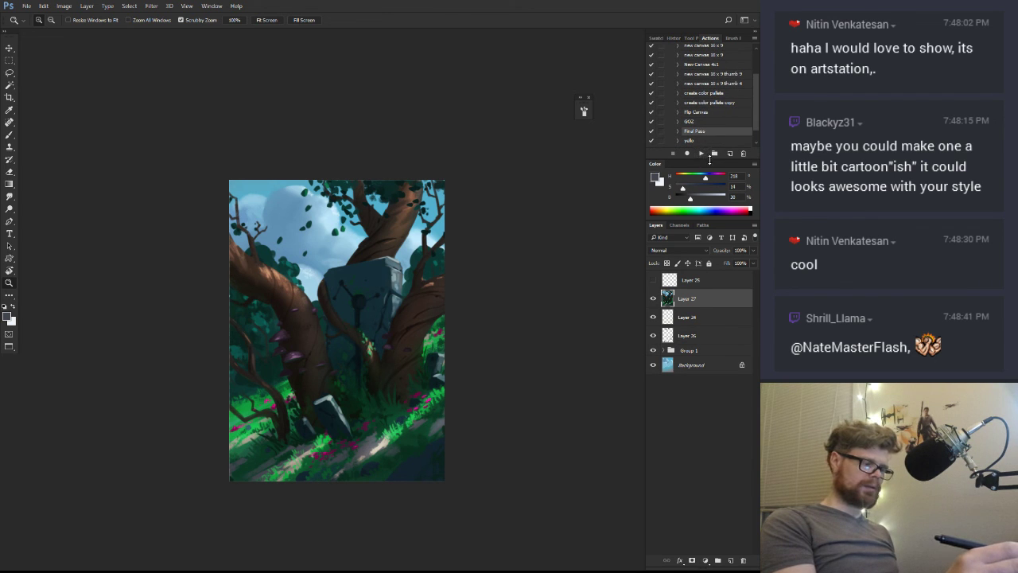
Show Layer 25 and adjust its glowing particles with Hue/Saturation: hue -28, lightness +10 and slightly raised saturation
click(652, 280)
click(690, 280)
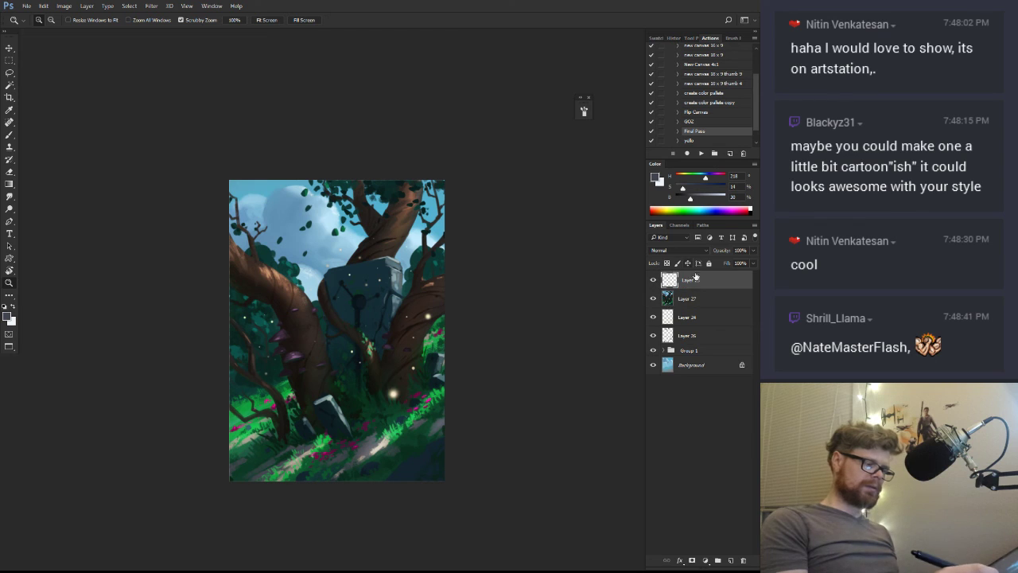
key(ctrl+u)
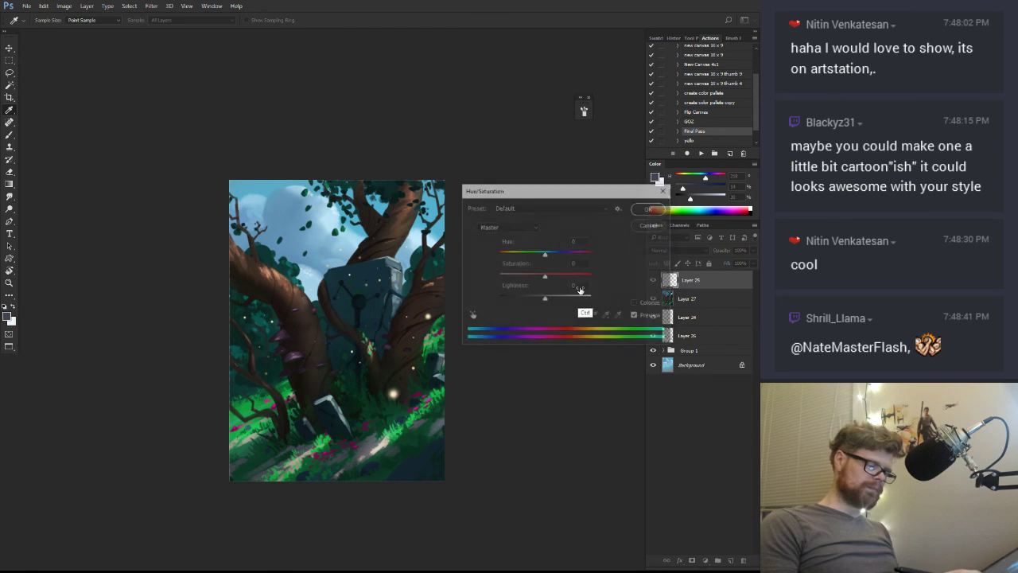
mouse_move(545, 253)
mouse_down()
mouse_move(572, 253)
mouse_move(497, 265)
mouse_move(531, 259)
mouse_up()
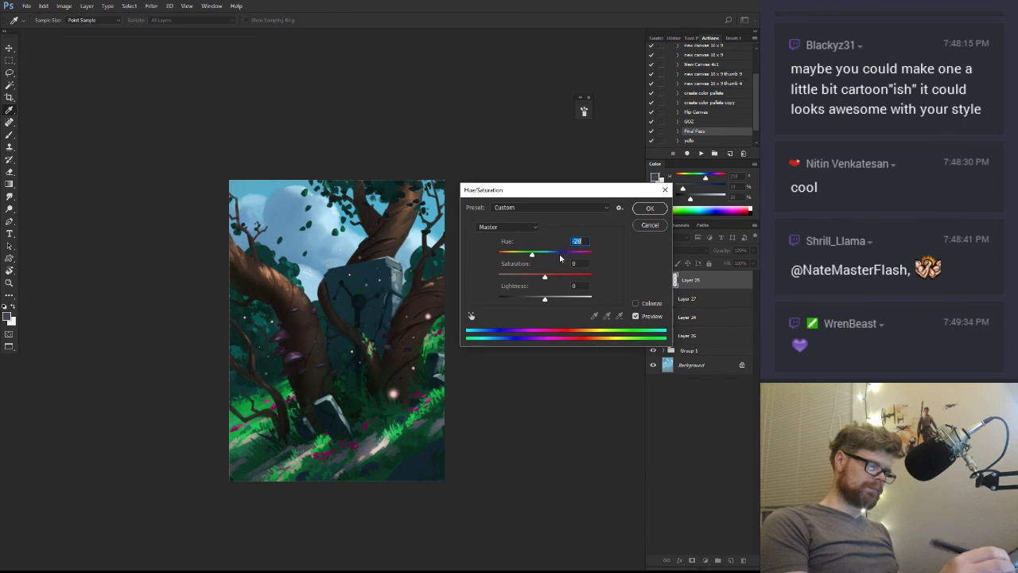
drag(545, 298, 552, 300)
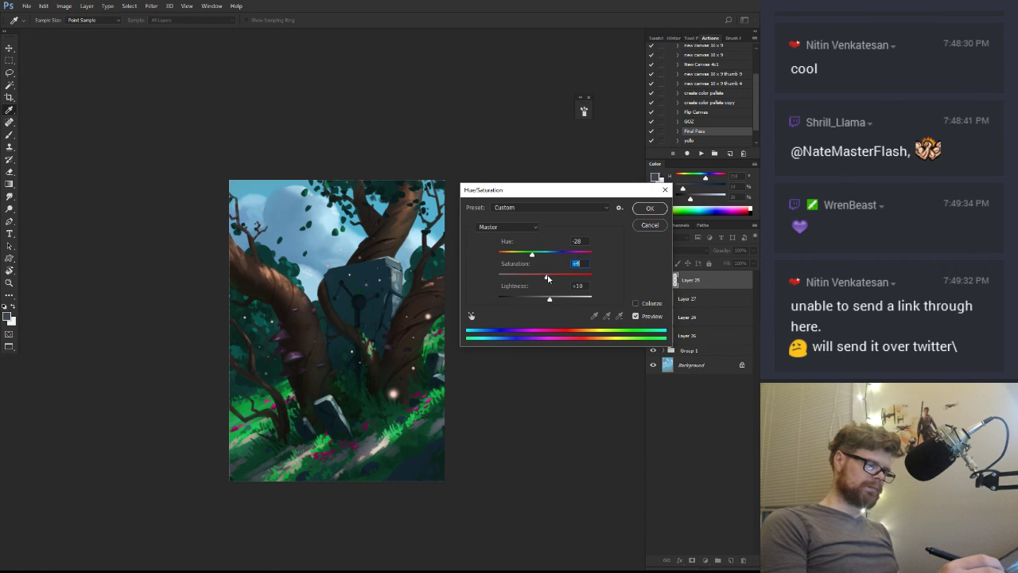
click(649, 207)
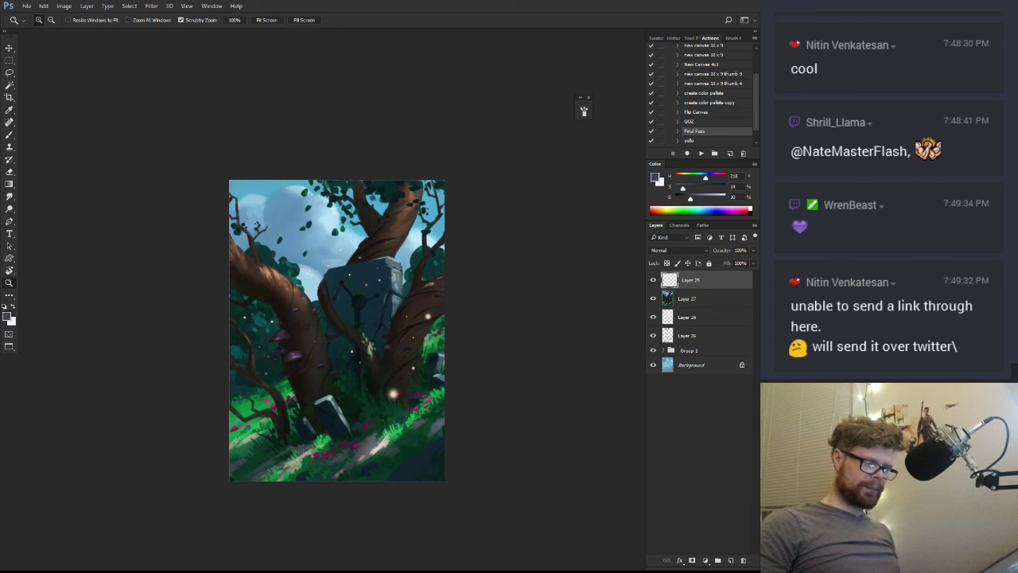
Add a Color Balance adjustment layer above Layer 25, setting the midtones to +27 red and shifting them slightly toward blue
click(704, 560)
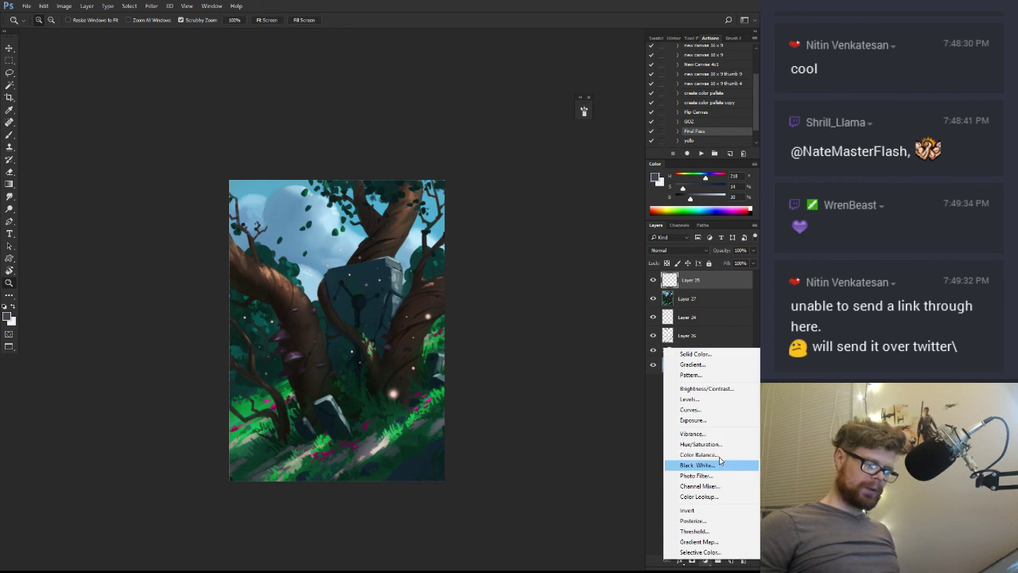
click(707, 454)
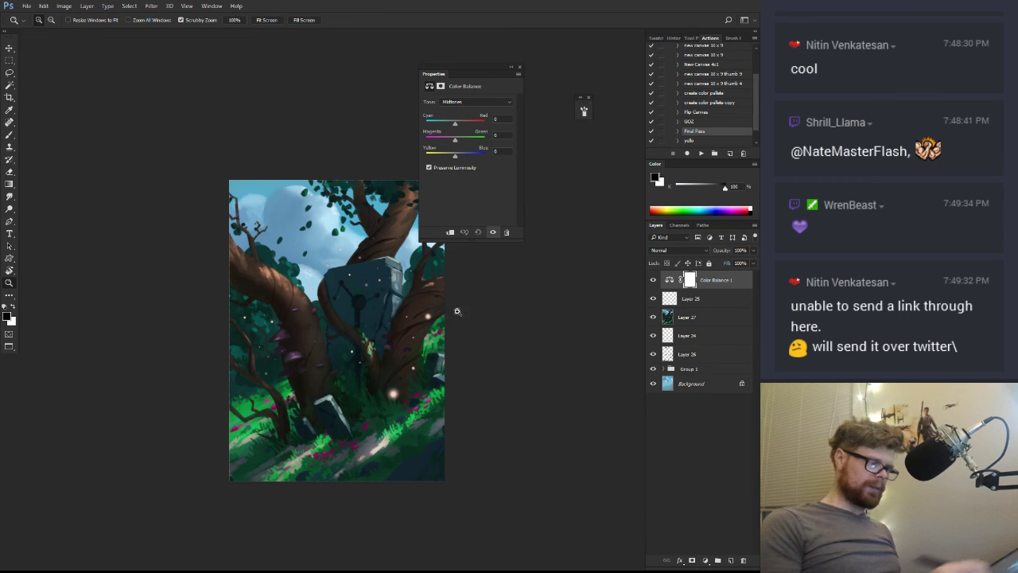
scroll(454, 311, up, 2)
drag(463, 351, 396, 313)
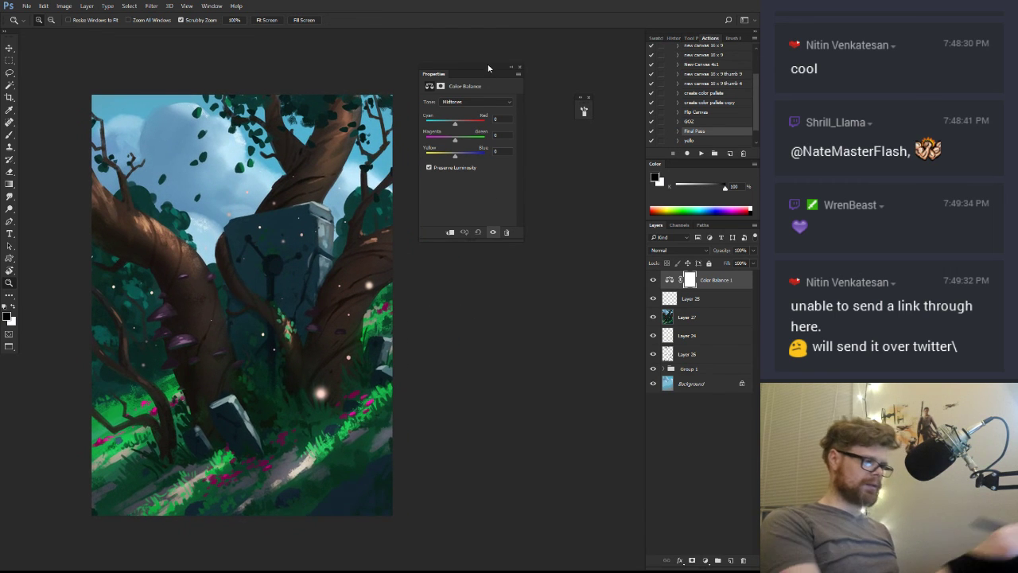
drag(472, 86, 530, 186)
drag(398, 360, 402, 362)
drag(395, 401, 423, 401)
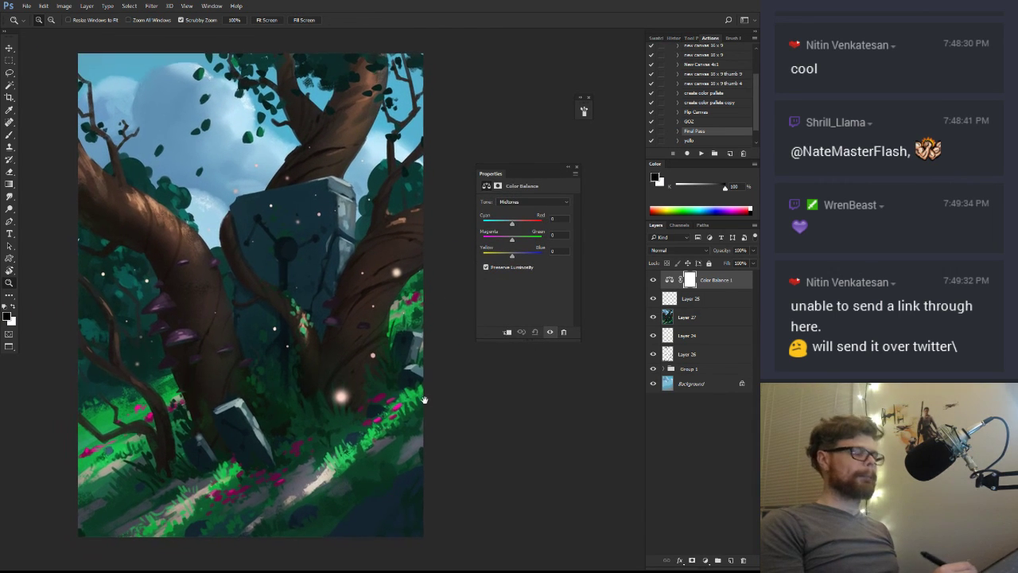
drag(511, 223, 519, 257)
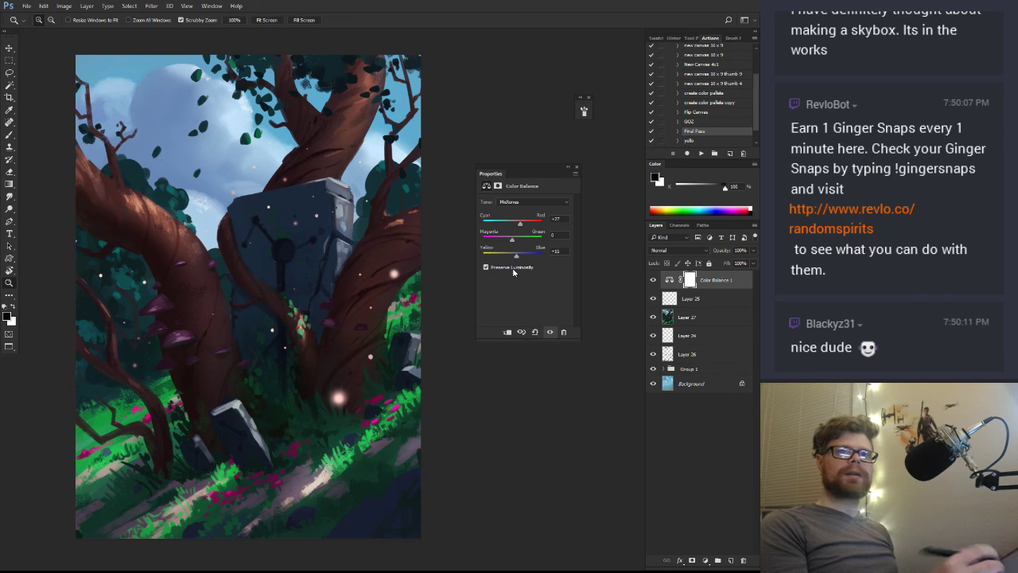
scroll(894, 101, up, 1)
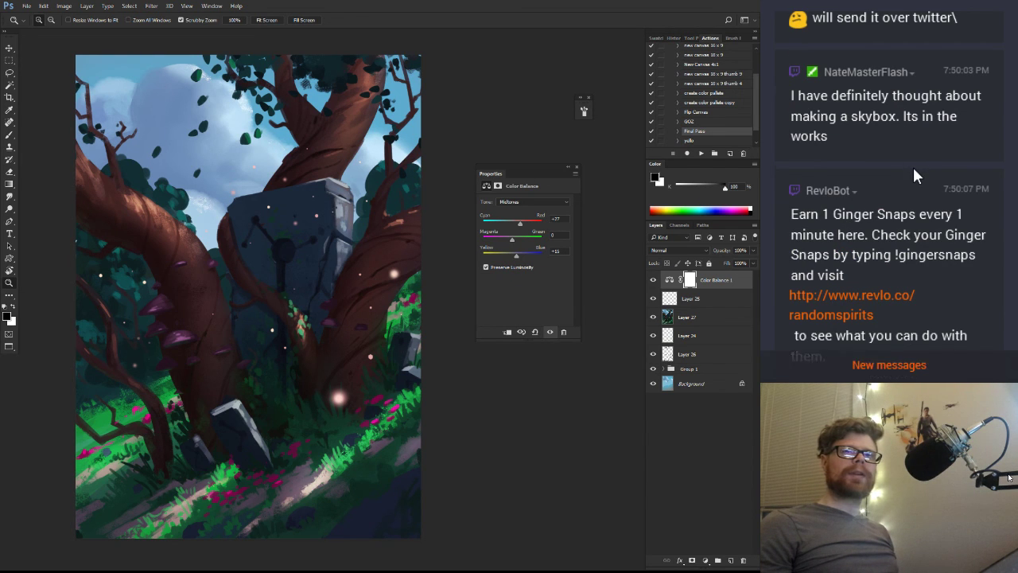
scroll(913, 169, up, 1)
scroll(914, 170, up, 1)
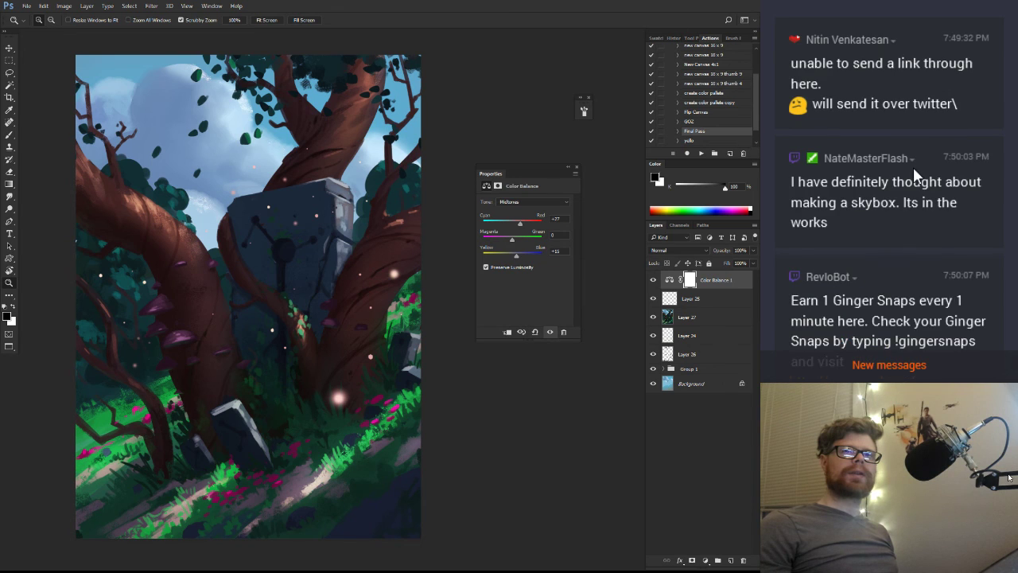
scroll(915, 175, down, 6)
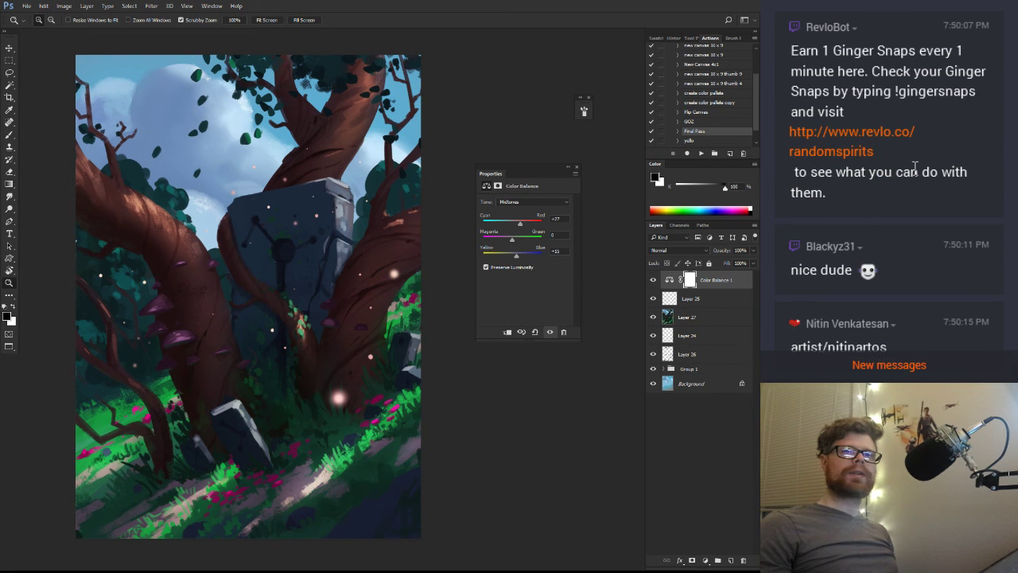
click(904, 363)
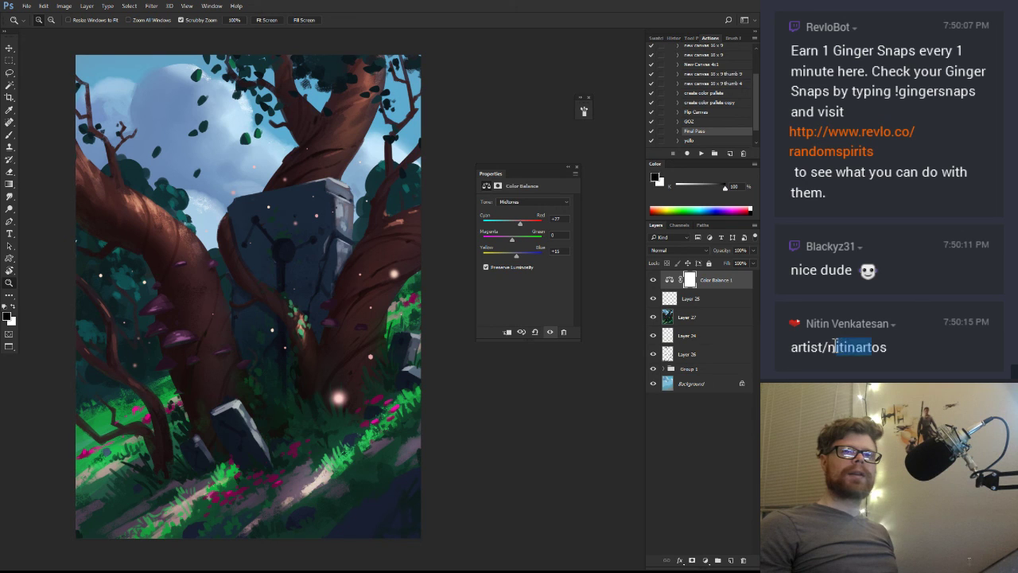
double_click(868, 355)
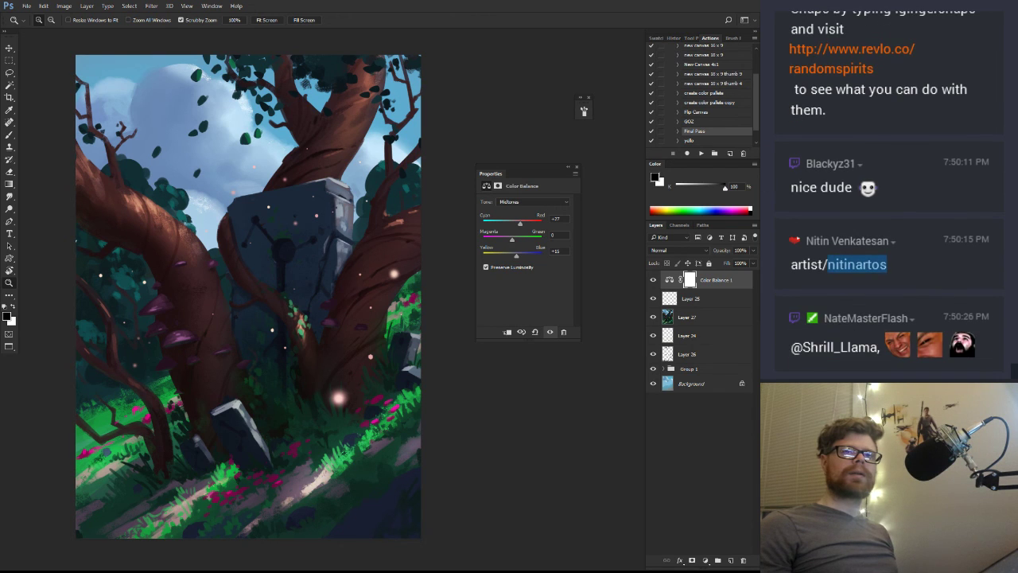
click(584, 110)
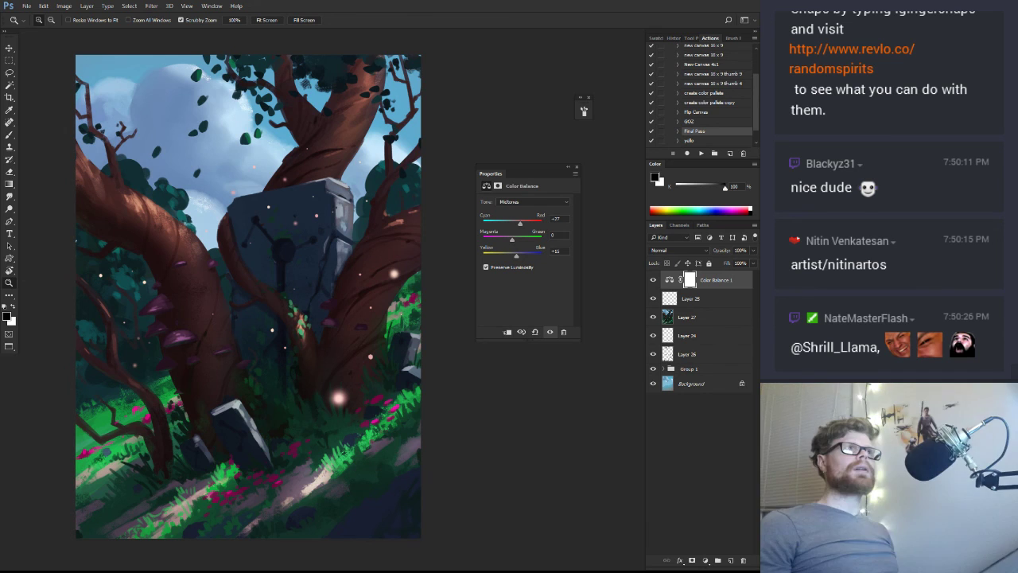
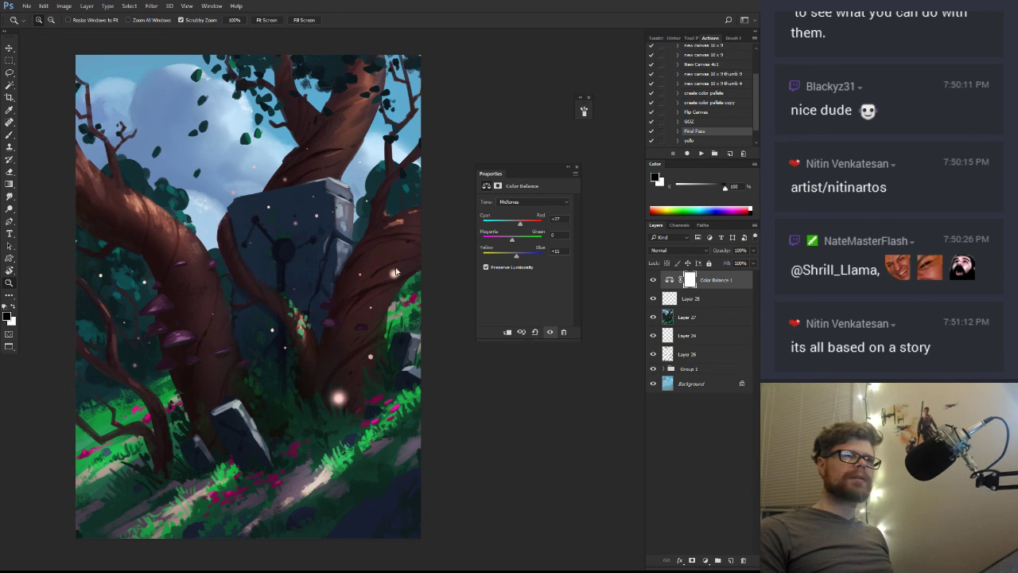
Compare the painting with and without the Color Balance adjustment and reduce that layer's fill to 36%
mouse_move(350, 233)
mouse_down()
mouse_move(372, 226)
mouse_move(344, 248)
mouse_up()
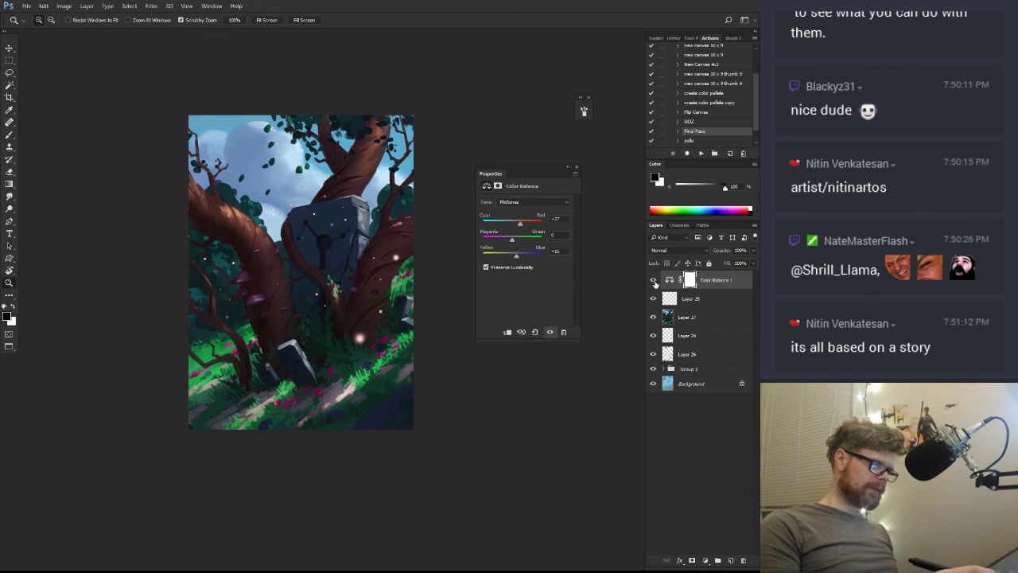
drag(455, 399, 443, 435)
mouse_move(444, 415)
mouse_down()
mouse_move(469, 416)
mouse_move(481, 455)
mouse_up()
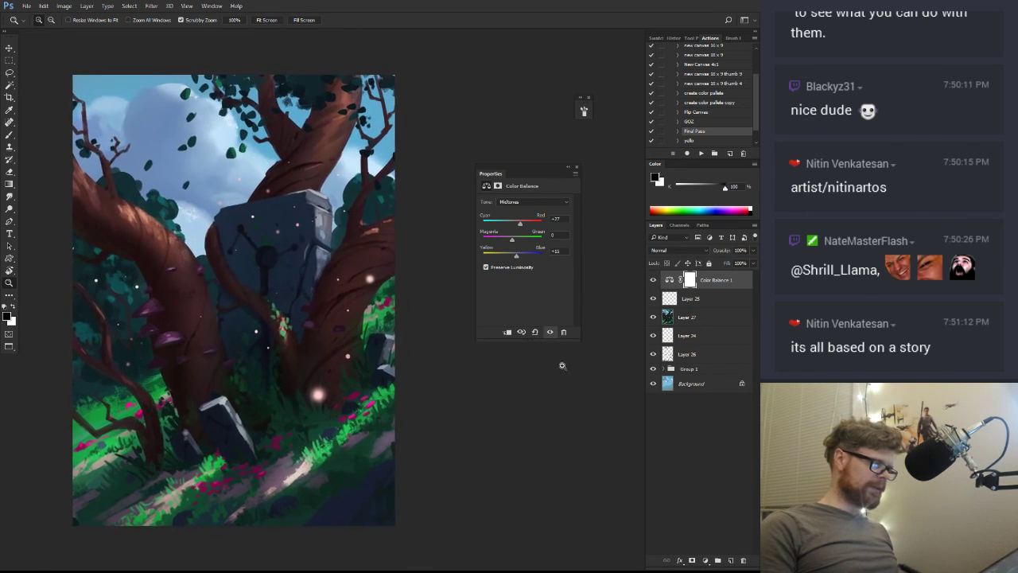
click(654, 280)
click(654, 280)
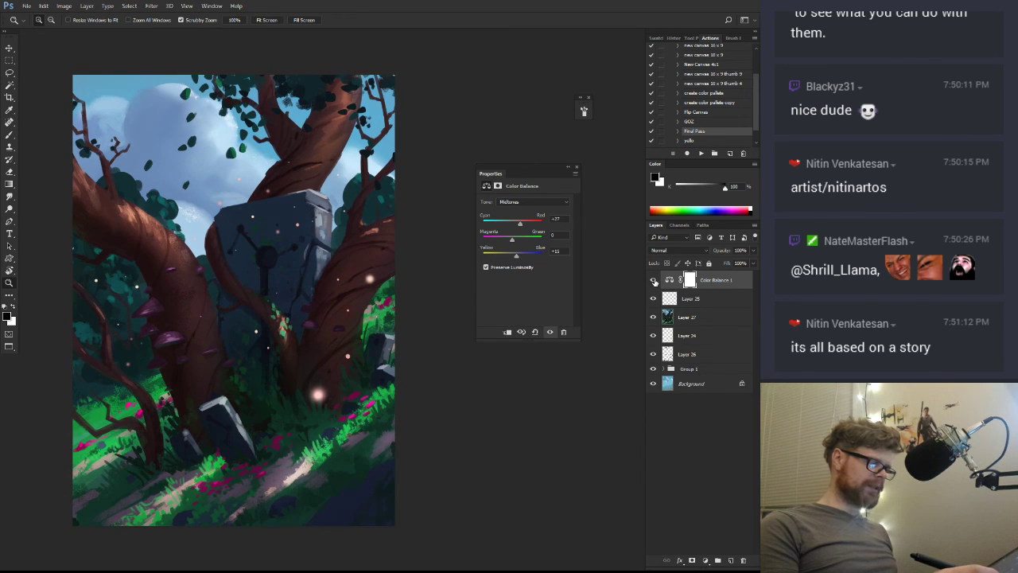
click(669, 280)
click(753, 263)
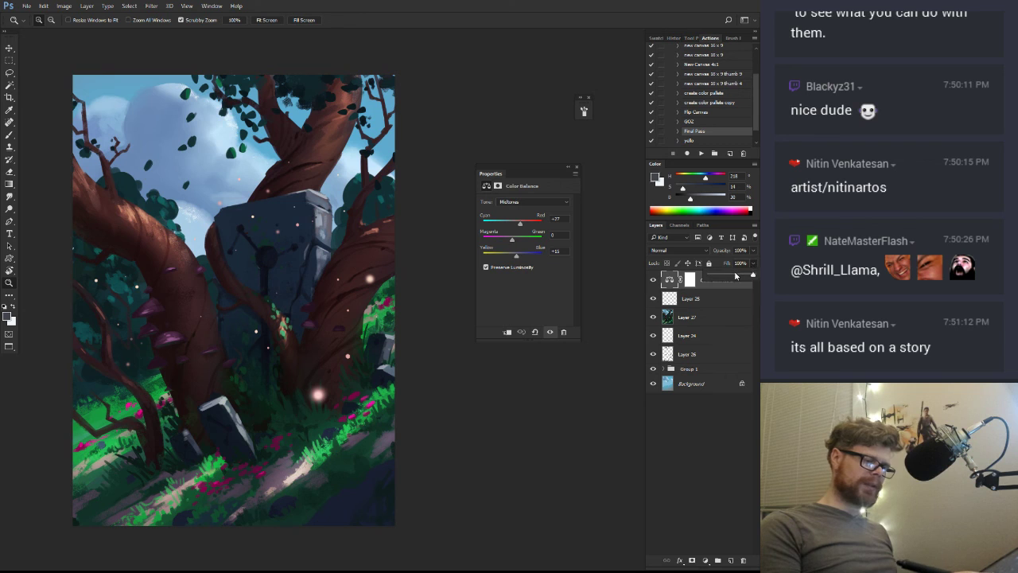
mouse_move(736, 275)
mouse_down()
mouse_move(715, 276)
mouse_move(724, 277)
mouse_up()
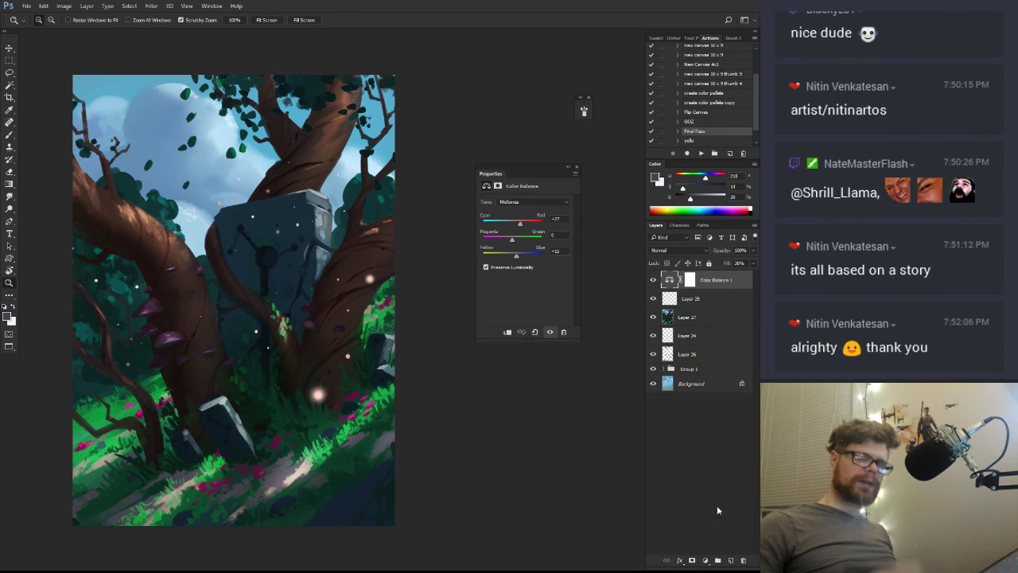
Add a second Color Balance adjustment layer and shift its midtones slightly toward red and its shadows slightly toward red, green and blue
click(705, 561)
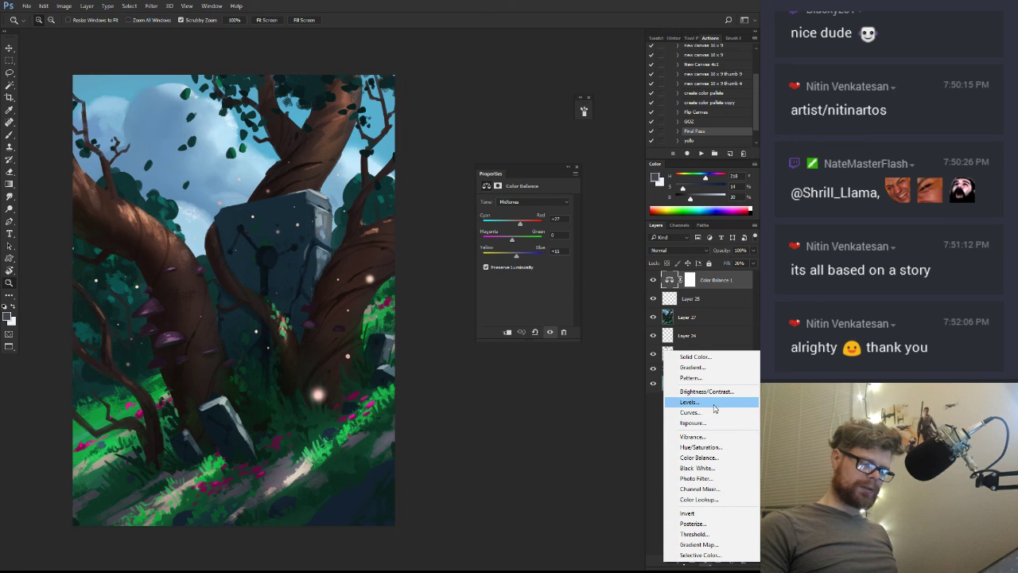
click(698, 457)
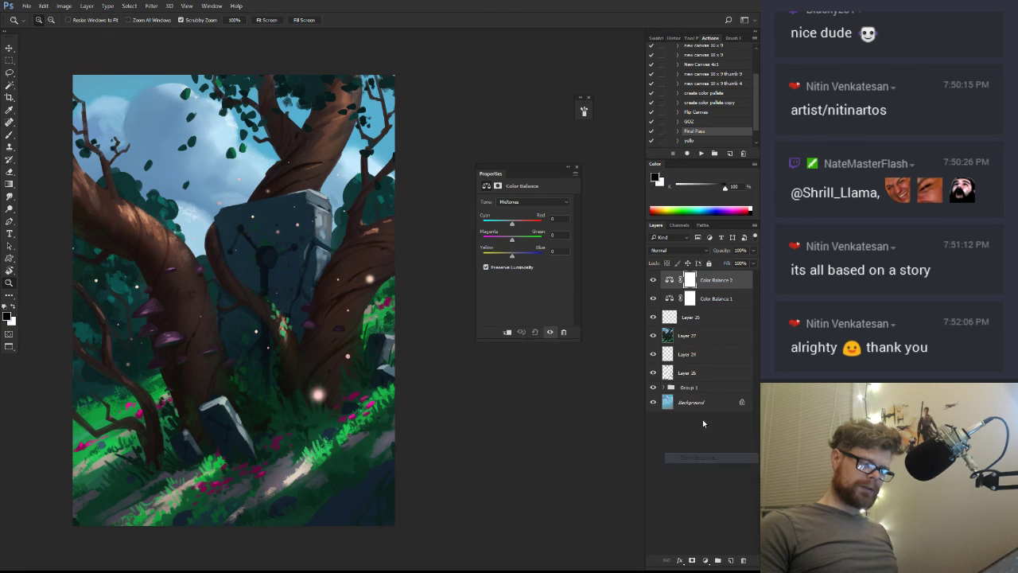
mouse_move(512, 221)
mouse_down()
mouse_move(503, 226)
mouse_move(514, 227)
mouse_up()
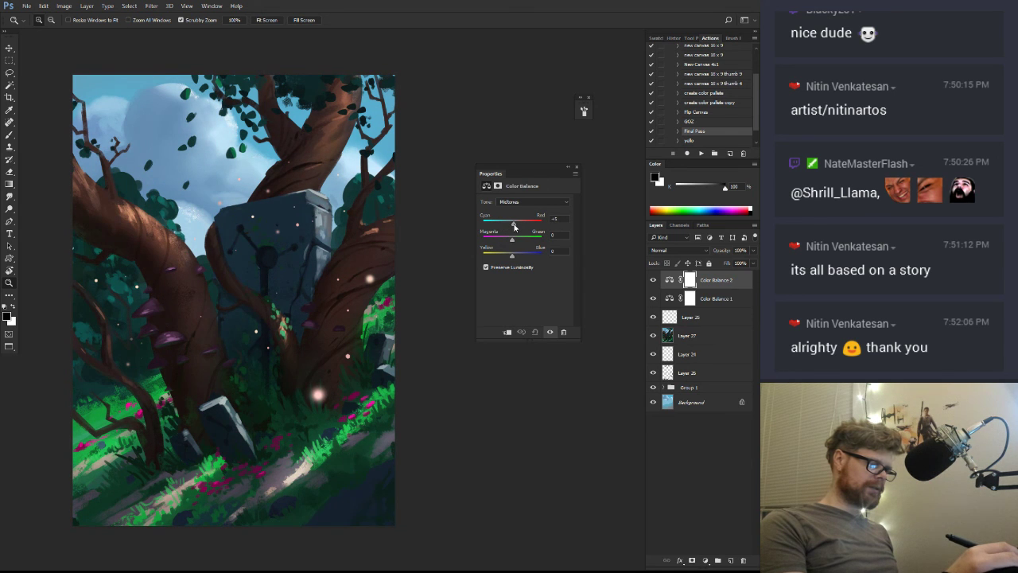
click(529, 202)
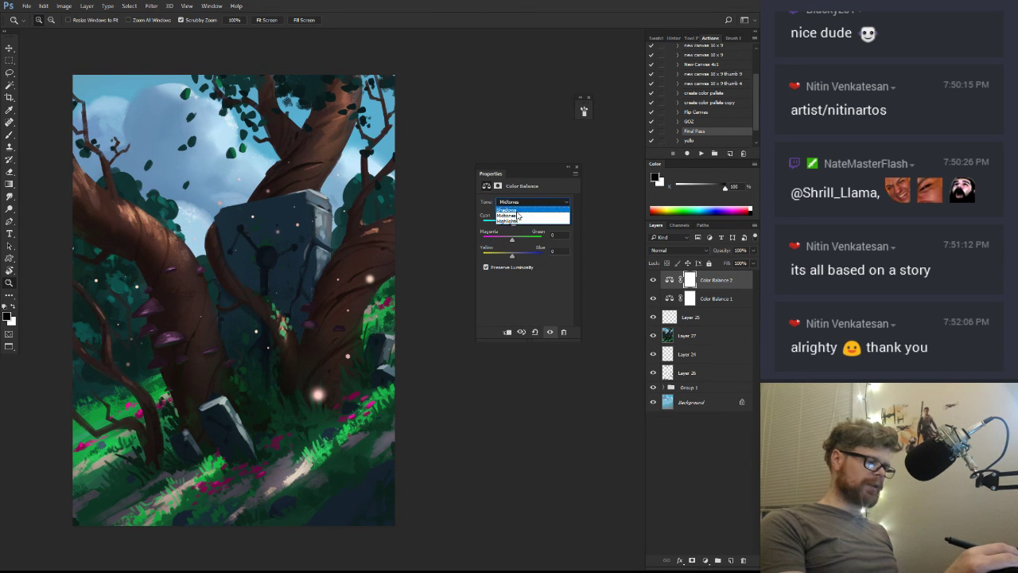
click(528, 210)
drag(513, 225, 509, 227)
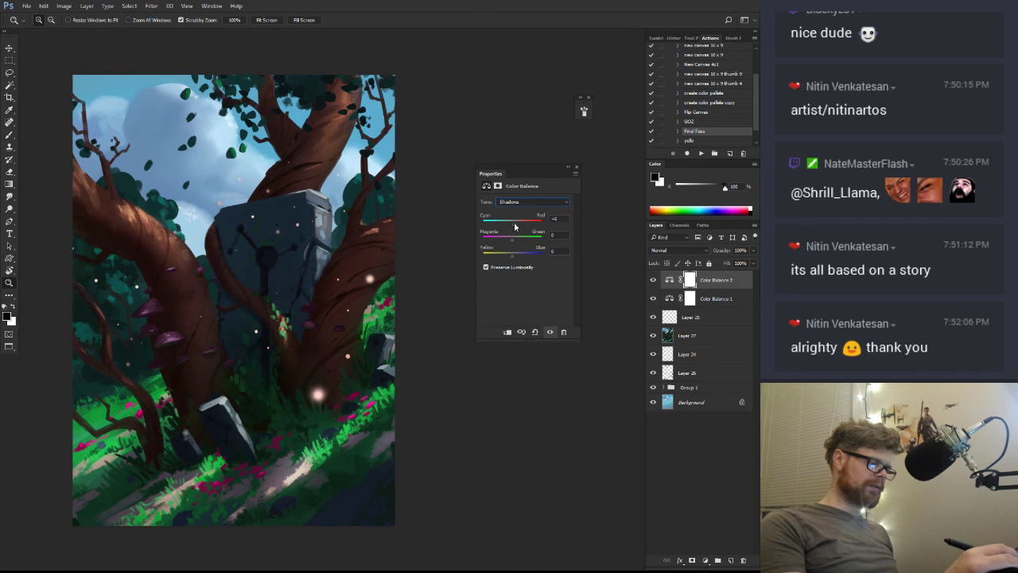
drag(515, 239, 512, 242)
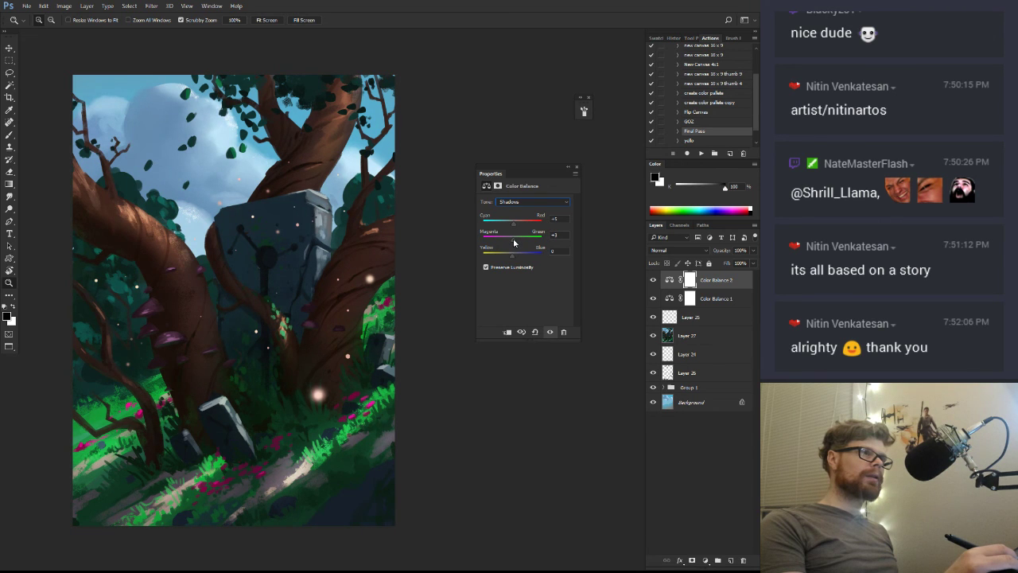
drag(513, 252, 516, 257)
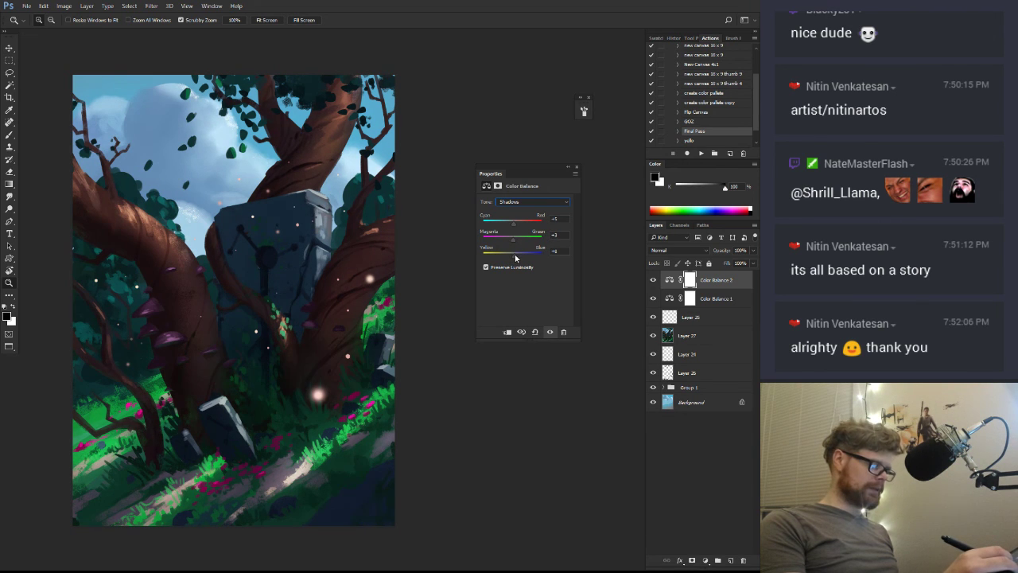
Compare the painting with and without the Color Balance 2 layer and reduce that layer's fill to 61%
click(653, 285)
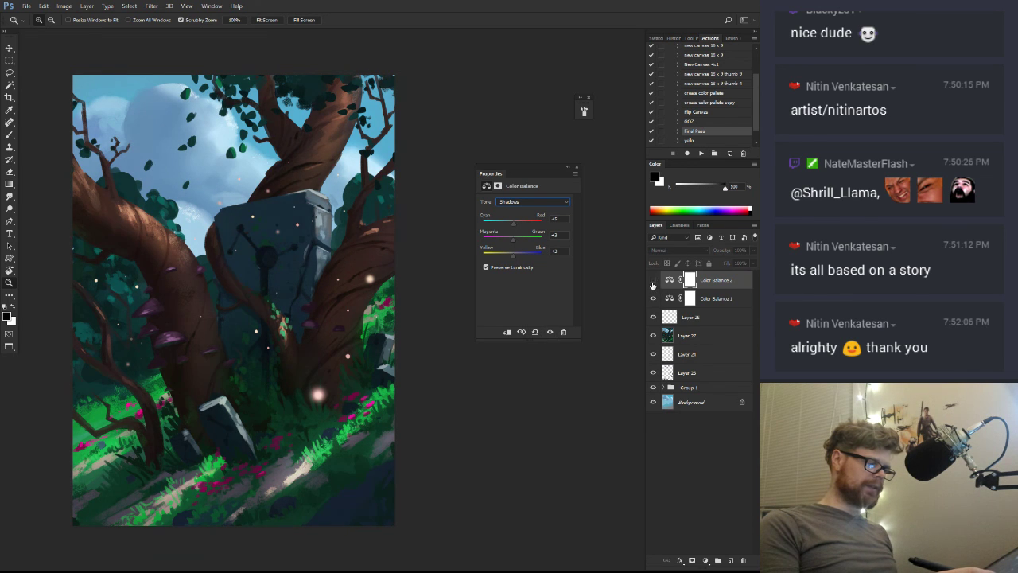
click(653, 284)
drag(752, 264, 736, 276)
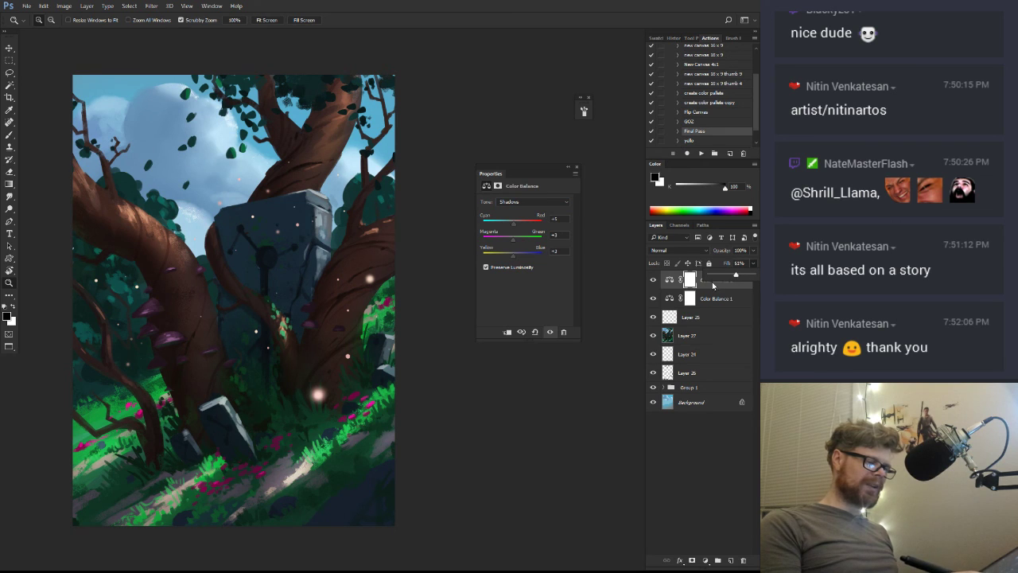
Add a third Color Balance adjustment layer, set its highlights to +18 red, +2 green and +23 blue, and close its properties
click(704, 560)
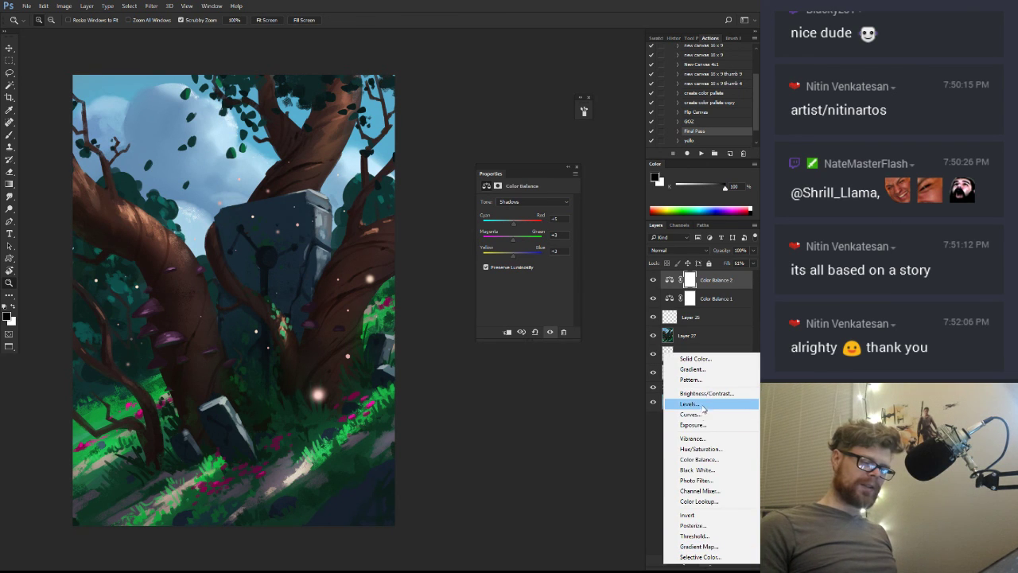
click(715, 459)
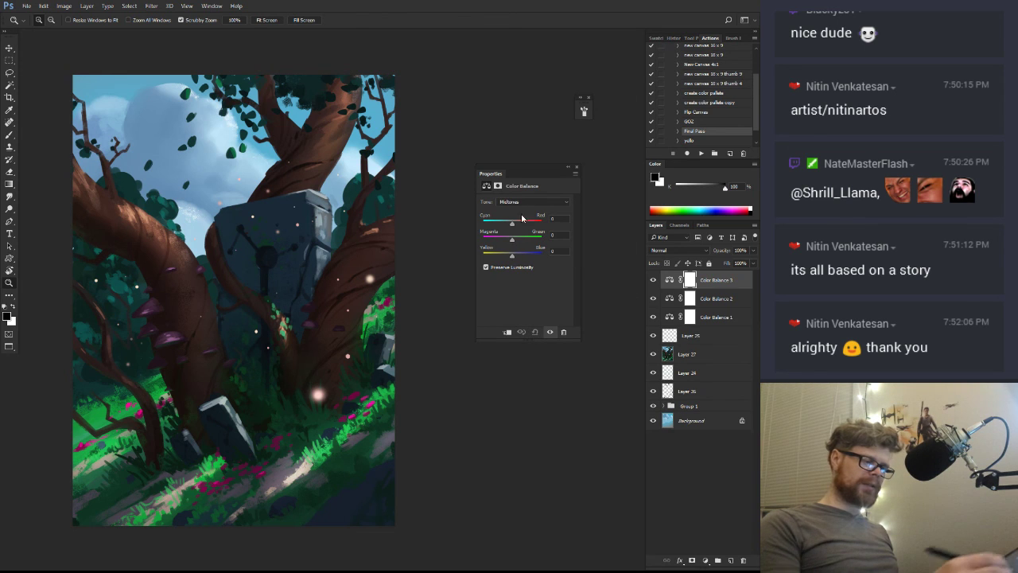
click(531, 202)
click(540, 217)
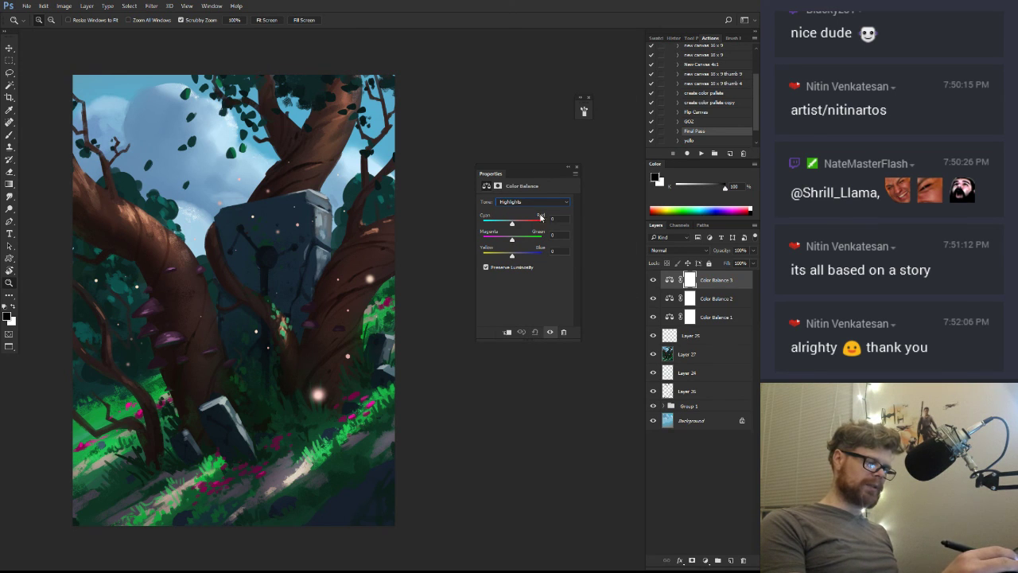
mouse_move(513, 223)
mouse_down()
mouse_move(527, 225)
mouse_move(516, 225)
mouse_move(514, 257)
mouse_up()
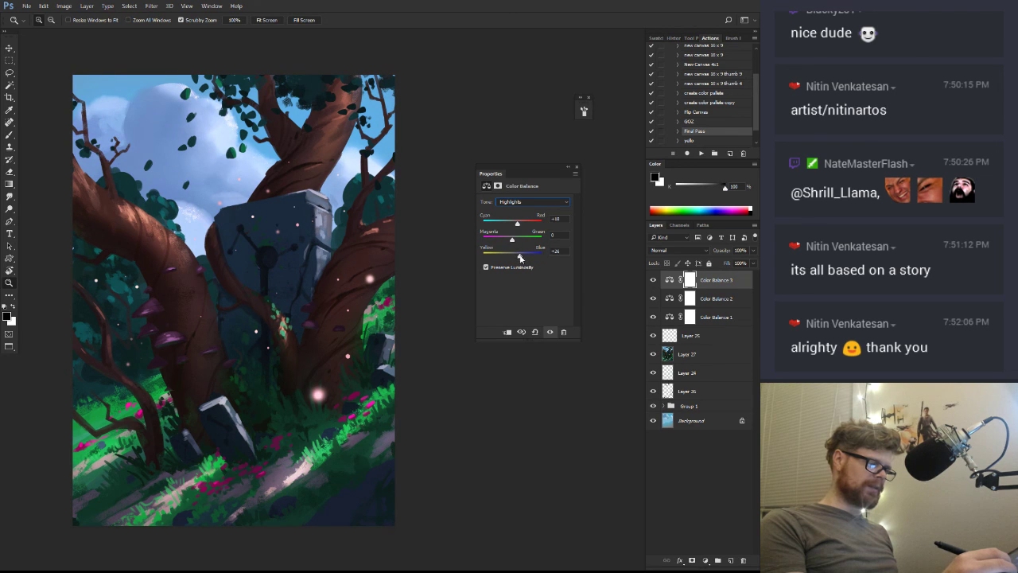
drag(514, 244, 511, 244)
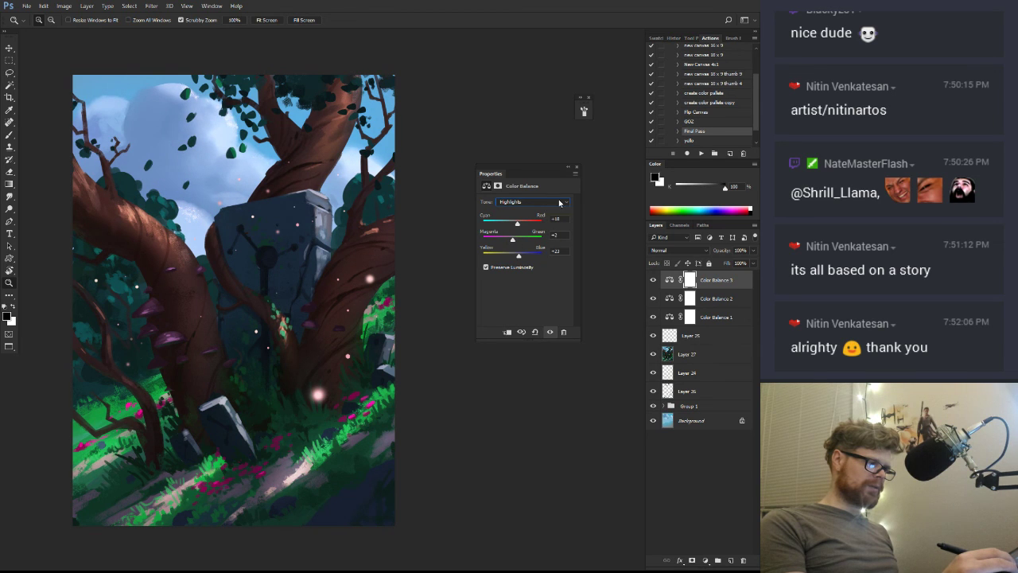
click(575, 173)
click(579, 168)
click(578, 167)
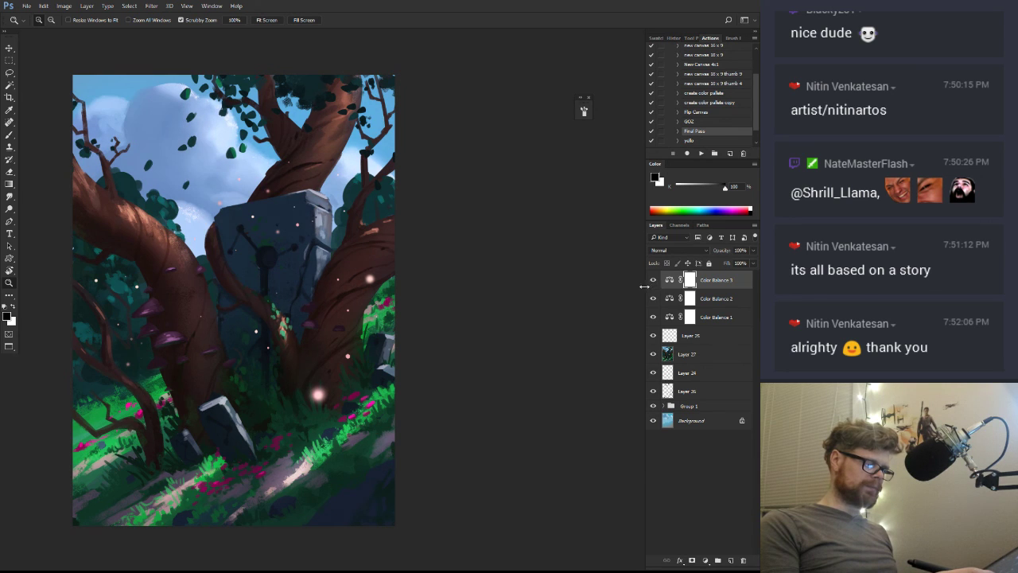
Compare the painting with and without the Color Balance adjustments and reduce the Color Balance 3 layer's fill to 64%
mouse_move(540, 352)
mouse_down()
mouse_move(486, 376)
mouse_move(514, 355)
mouse_up()
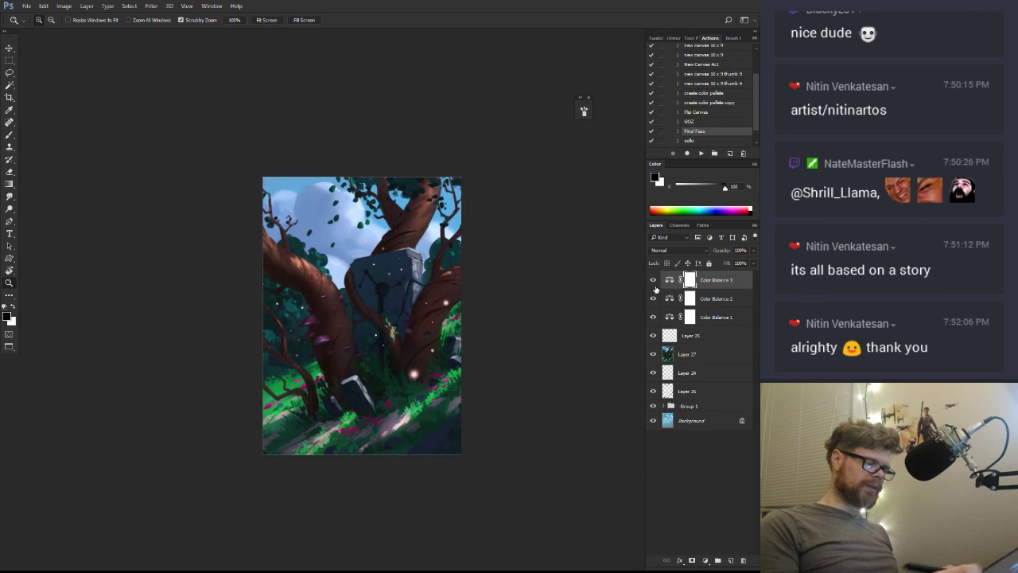
mouse_move(654, 284)
mouse_down()
mouse_move(654, 314)
mouse_move(656, 302)
mouse_up()
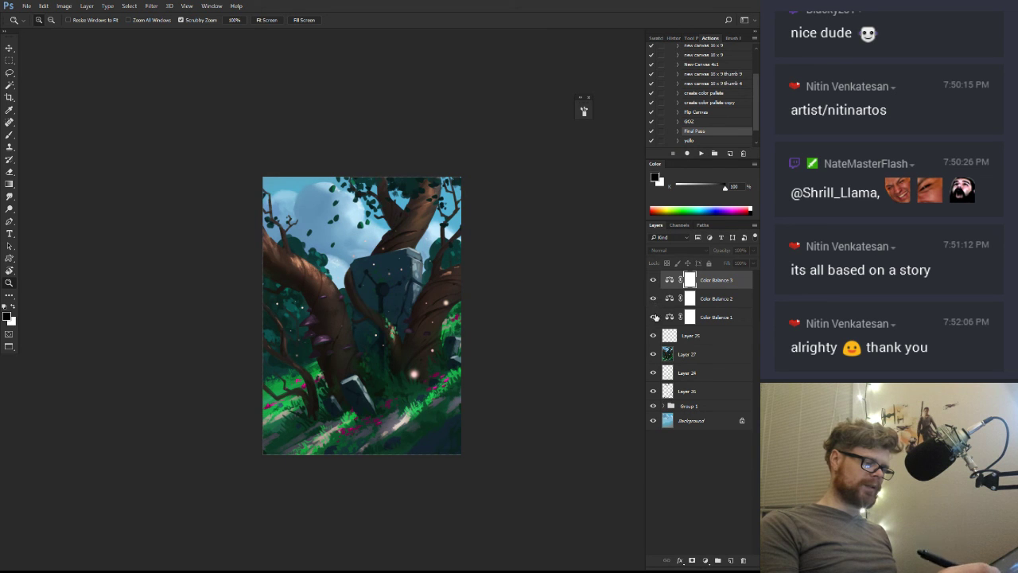
drag(454, 355, 480, 338)
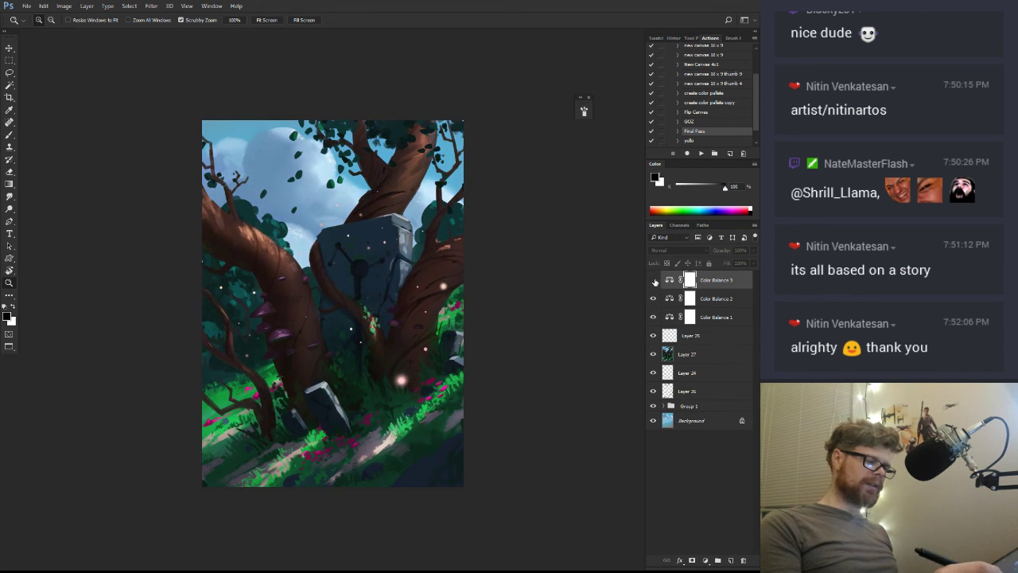
click(654, 281)
click(751, 264)
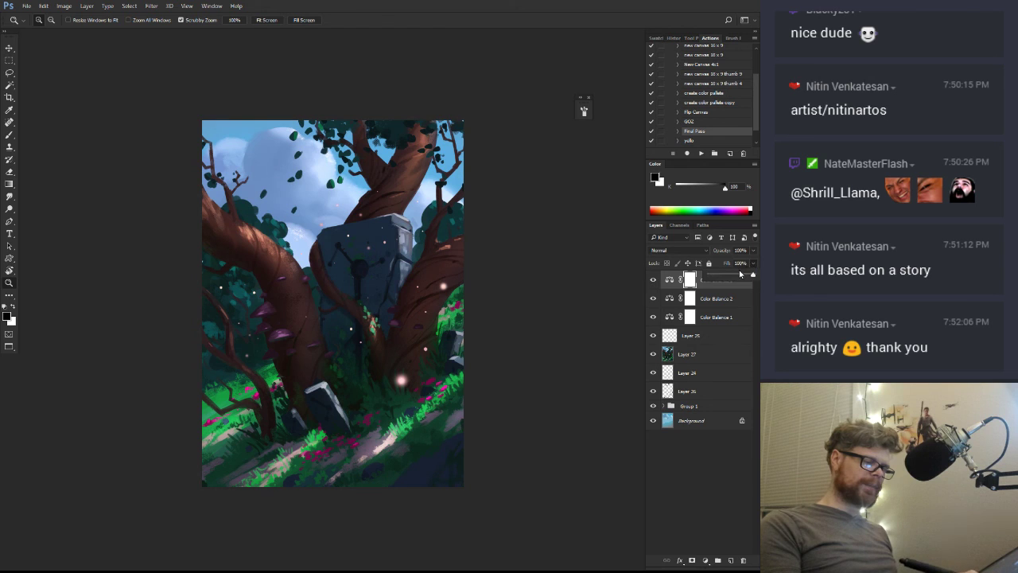
click(654, 280)
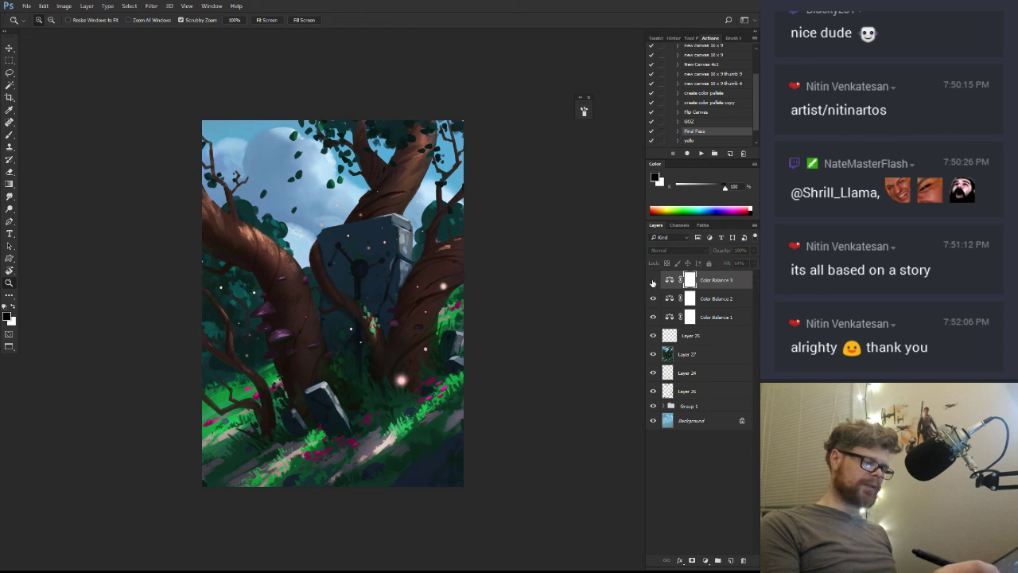
click(654, 281)
drag(653, 281, 653, 317)
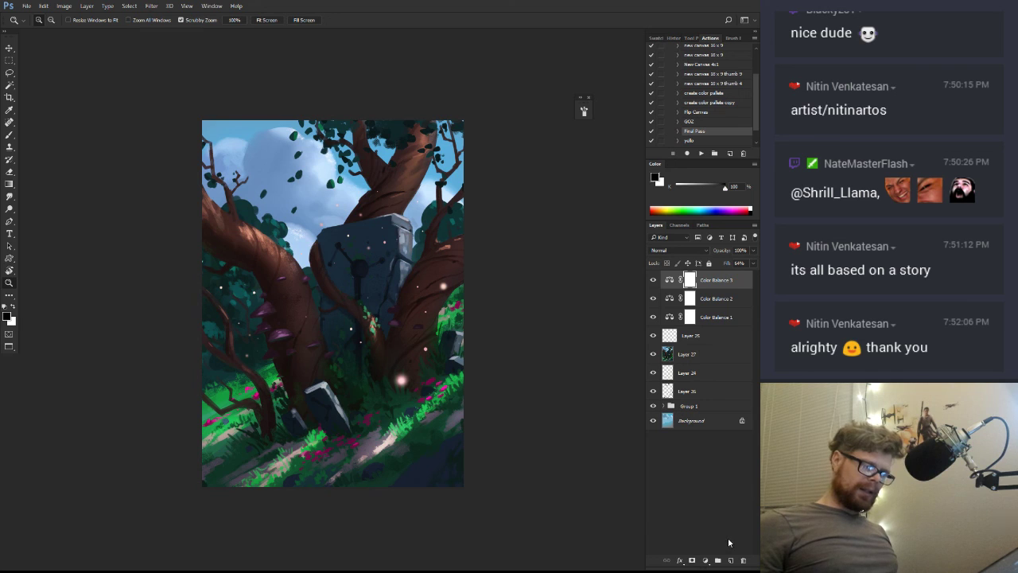
Add a new layer above the adjustments, set its blend mode to Overlay and name it vignette
click(729, 559)
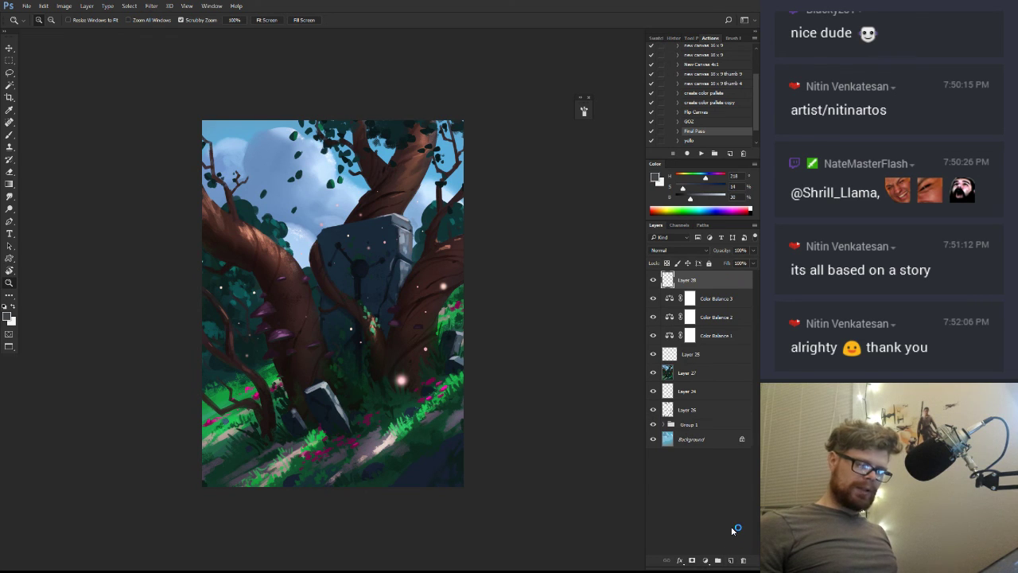
click(676, 250)
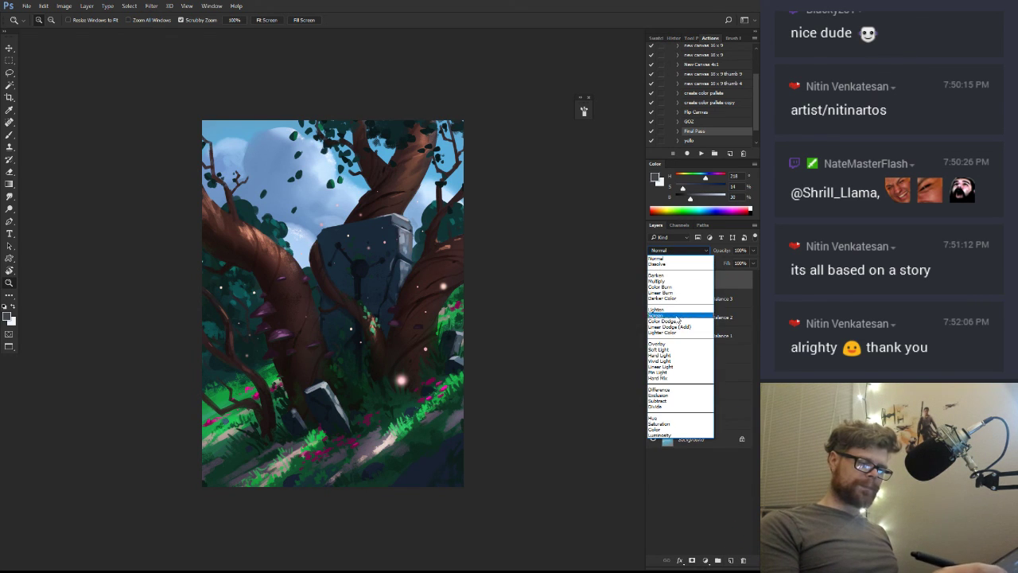
click(677, 348)
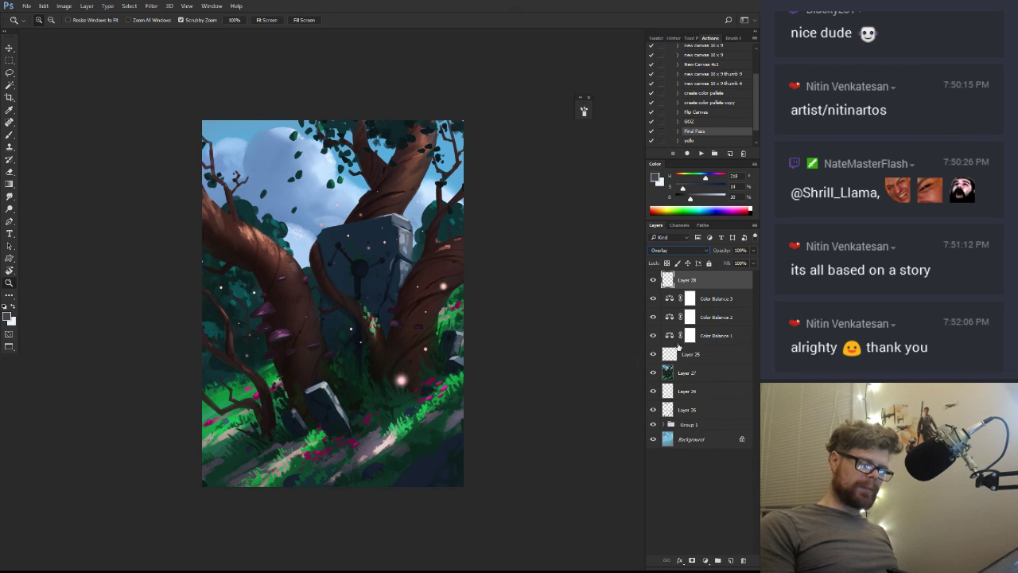
double_click(684, 279)
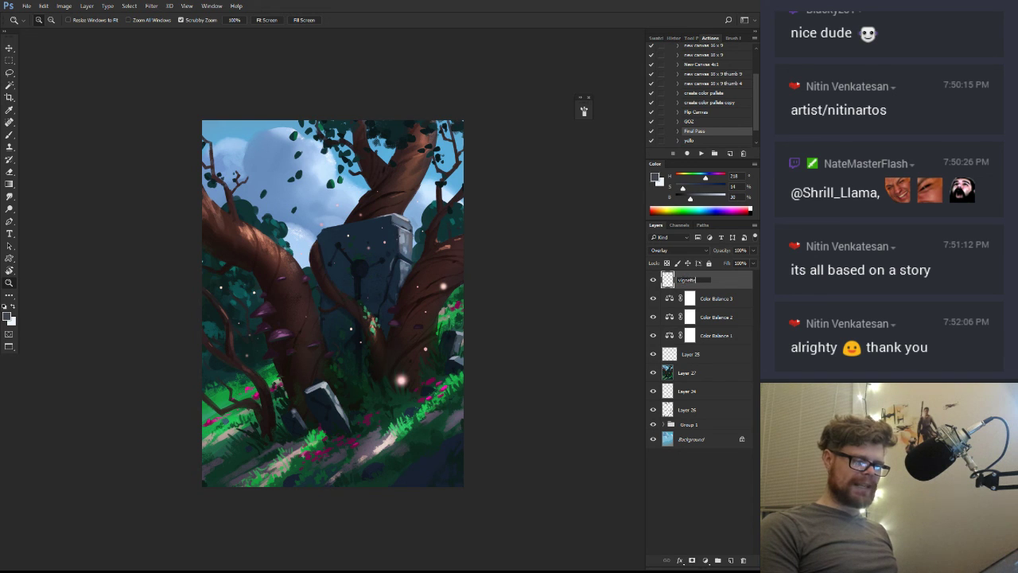
key(Return)
Sample a blue from the painting's upper right and draw gradients inward from the right edge and lower-right corner on the vignette layer
drag(489, 324, 509, 328)
drag(480, 345, 509, 386)
key(b)
alt+click(475, 173)
drag(479, 231, 417, 275)
key(g)
drag(494, 167, 457, 223)
mouse_move(463, 267)
mouse_down()
mouse_move(487, 269)
mouse_move(478, 256)
mouse_up()
key(g)
drag(523, 421, 463, 344)
mouse_move(538, 385)
mouse_down()
mouse_move(445, 313)
mouse_move(433, 288)
mouse_up()
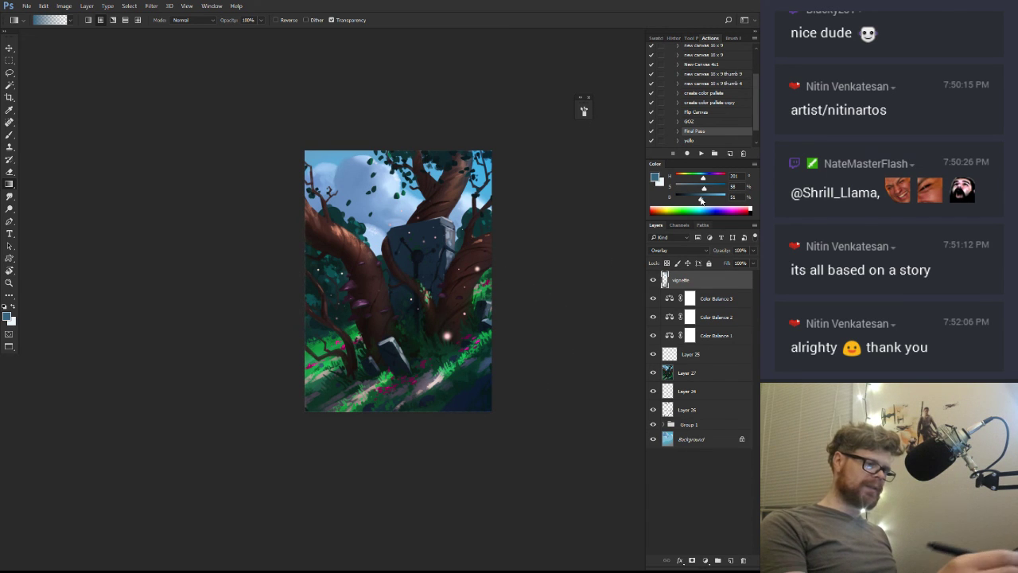
Darken the blue to 38% brightness and brush it along the painting's edges with a large soft brush on the vignette layer
drag(700, 199, 697, 198)
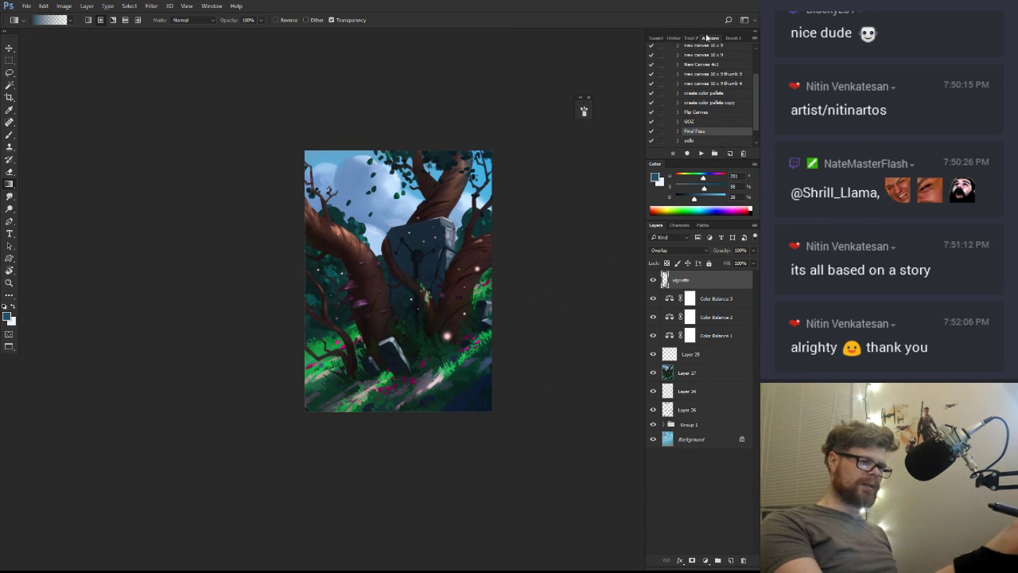
click(731, 39)
key(b)
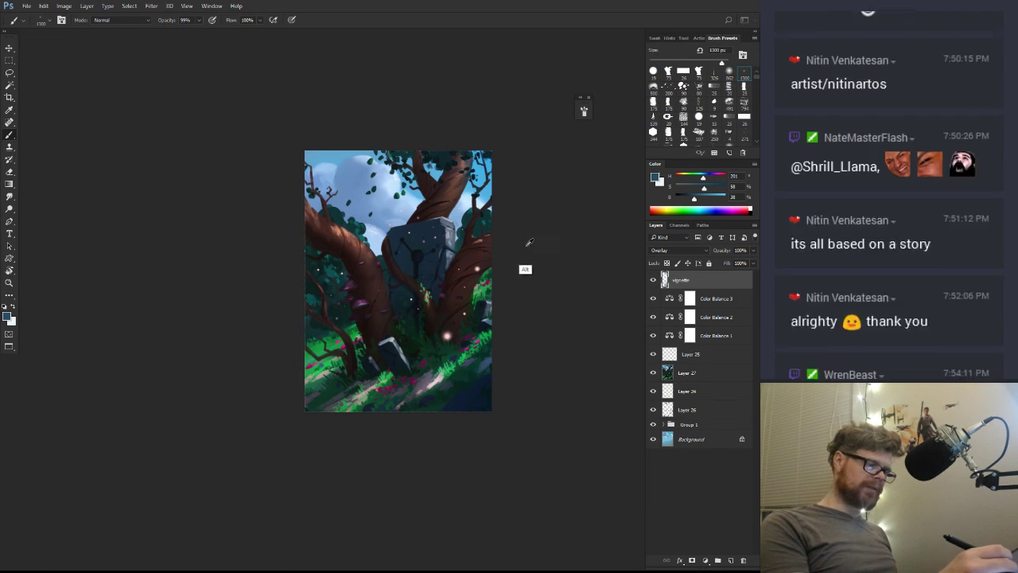
drag(465, 223, 484, 213)
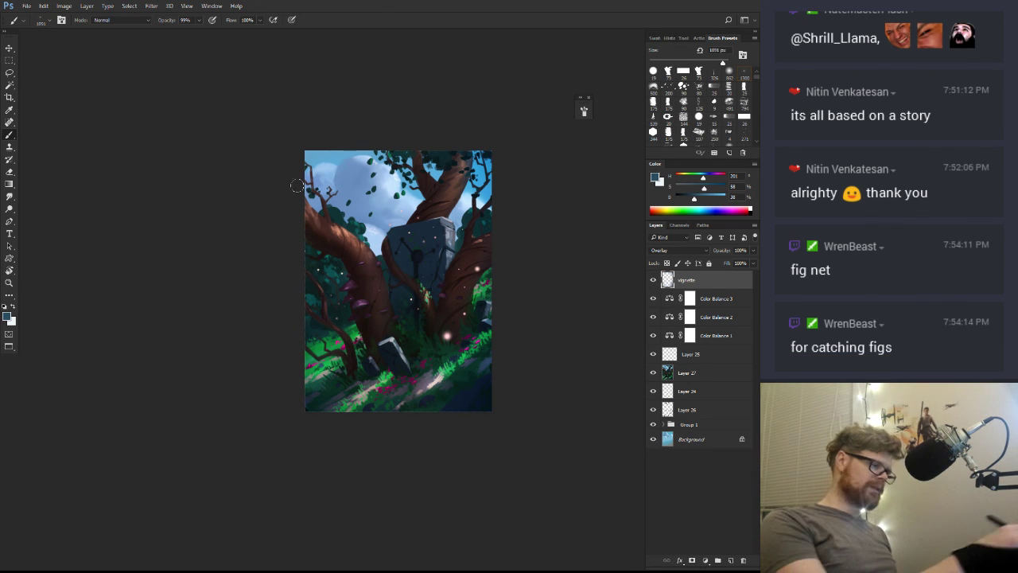
drag(315, 150, 296, 411)
Reduce the vignette layer's fill to 66%
click(752, 263)
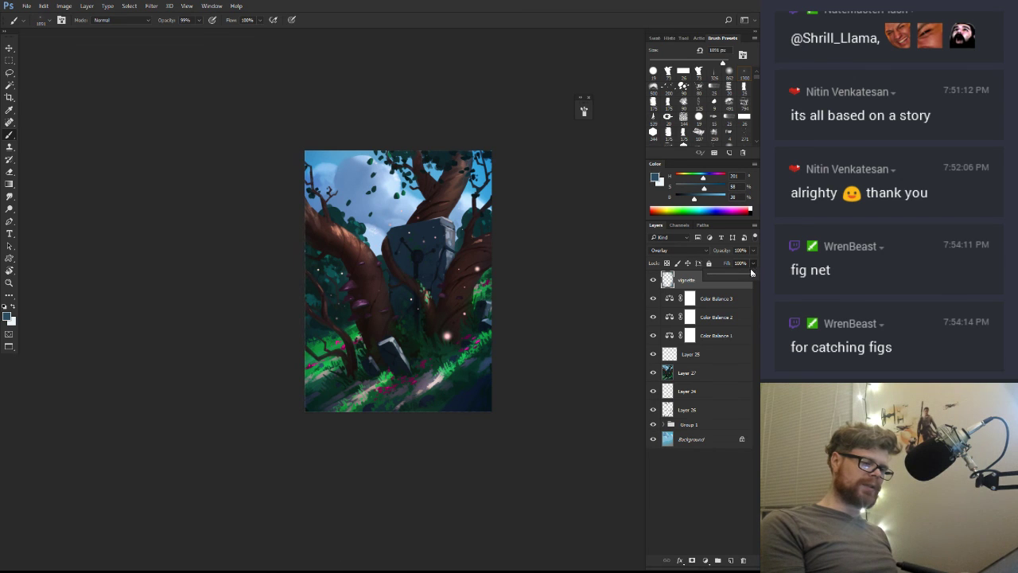
key(space)
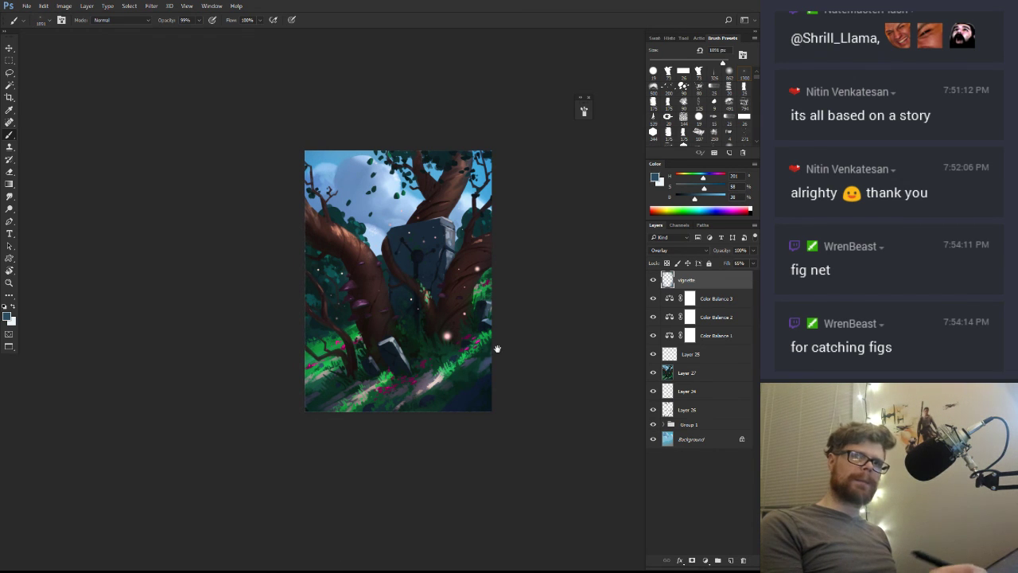
key(z)
drag(484, 360, 484, 340)
key(b)
Add a new layer above the vignette layer and set its blend mode to Overlay
click(731, 560)
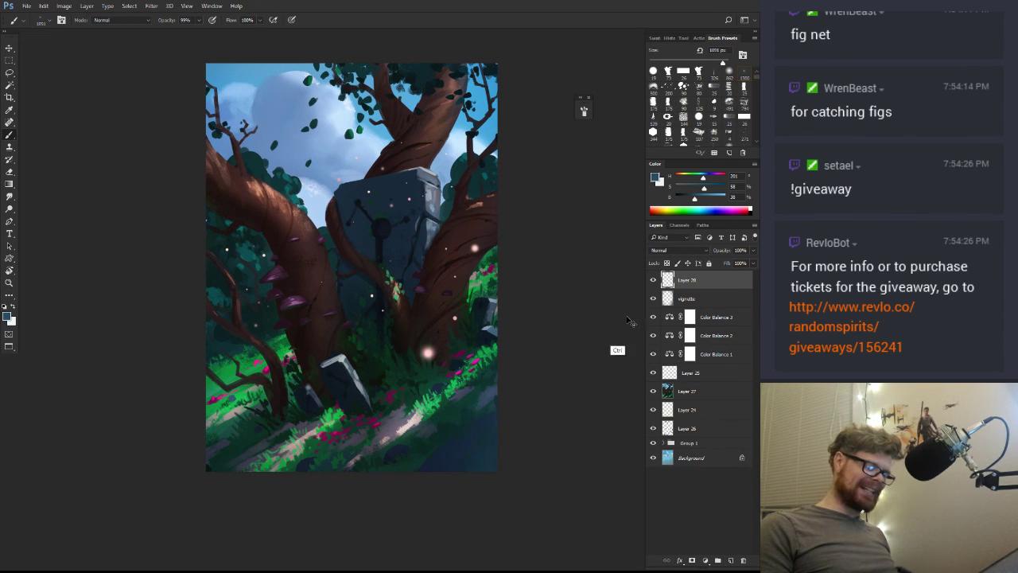
click(665, 249)
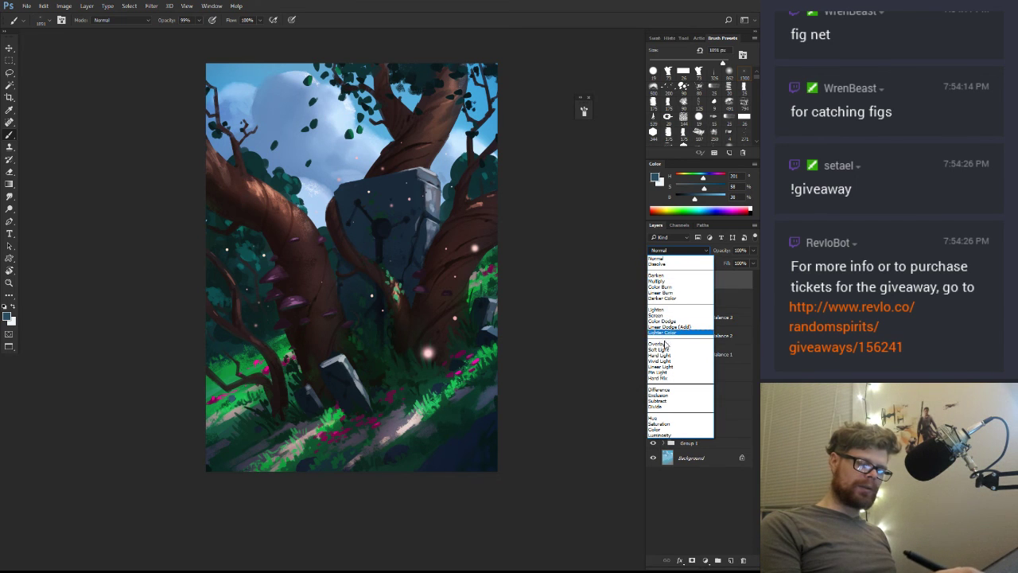
click(667, 344)
Brush the dark blue along the painting's edges on the new Overlay layer, and compare the painting with that layer hidden and shown
drag(509, 396, 500, 447)
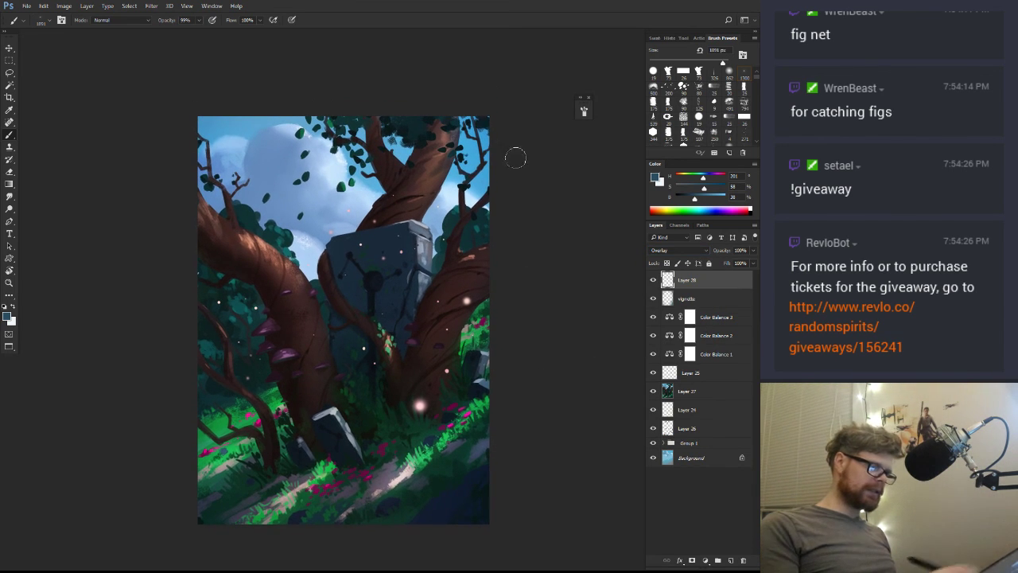
drag(310, 119, 203, 171)
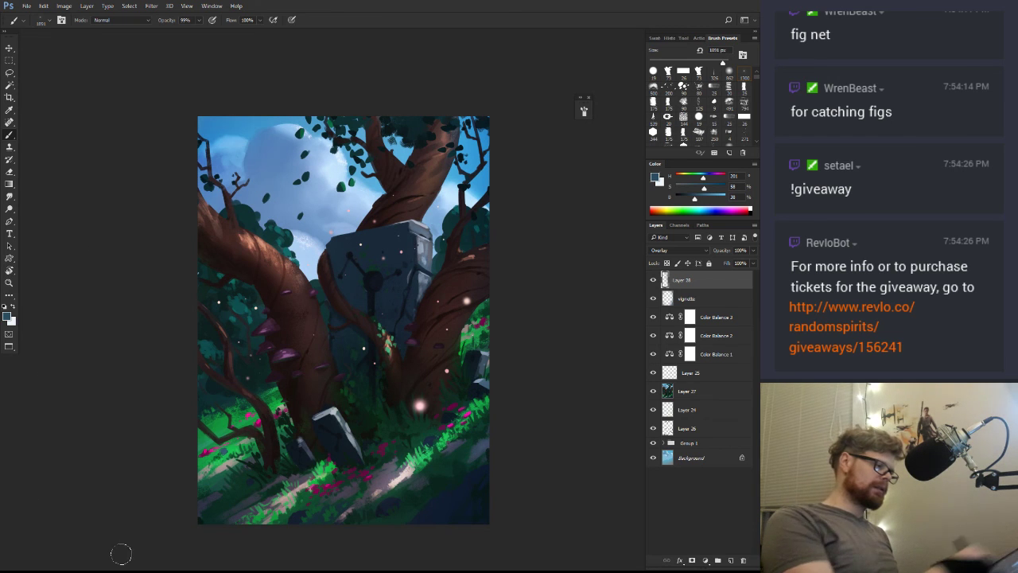
key(z)
drag(489, 396, 476, 410)
key(r)
drag(461, 459, 549, 275)
key(z)
drag(377, 356, 337, 355)
key(b)
key(r)
drag(524, 430, 322, 508)
click(653, 280)
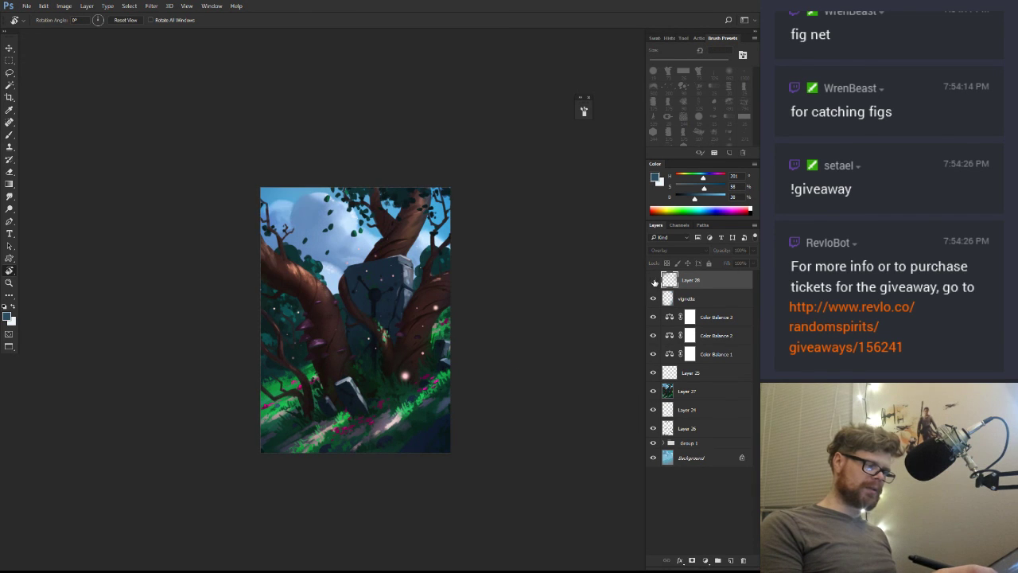
click(653, 280)
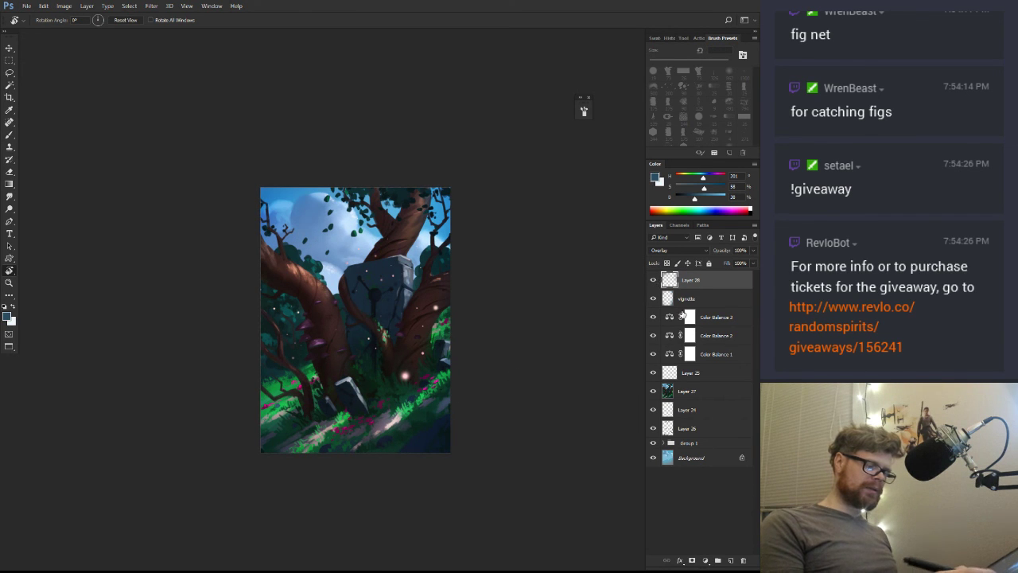
Try placing Layer 28 directly above the Background, and compare the painting with Layer 27 hidden and shown
drag(686, 391, 744, 559)
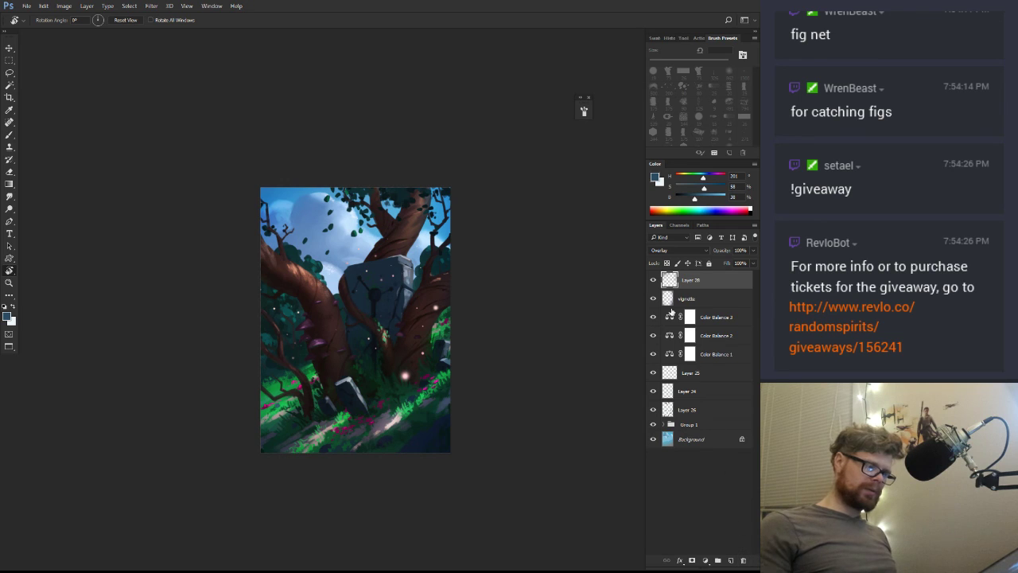
drag(678, 291, 665, 445)
click(665, 443)
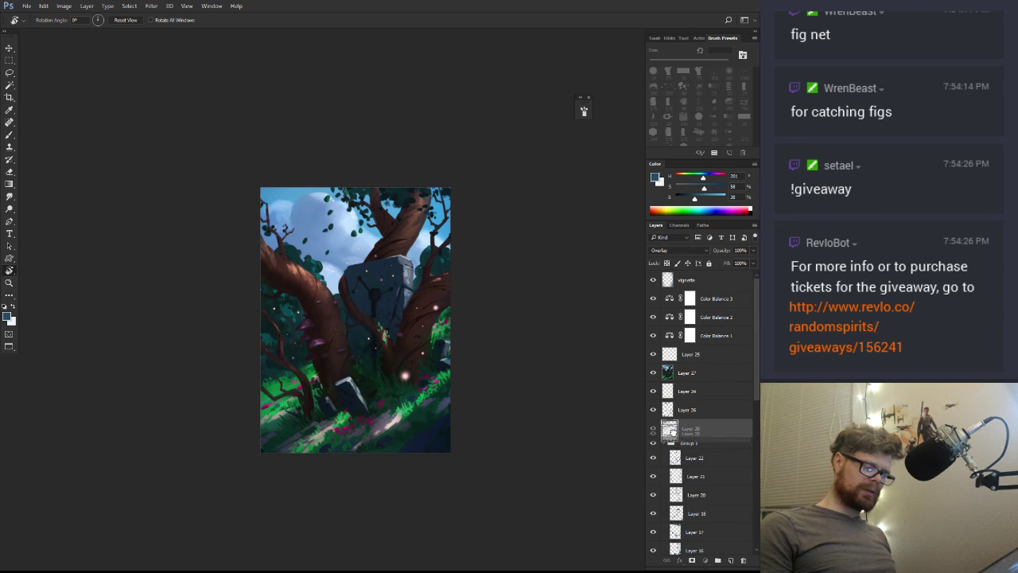
drag(671, 437, 673, 443)
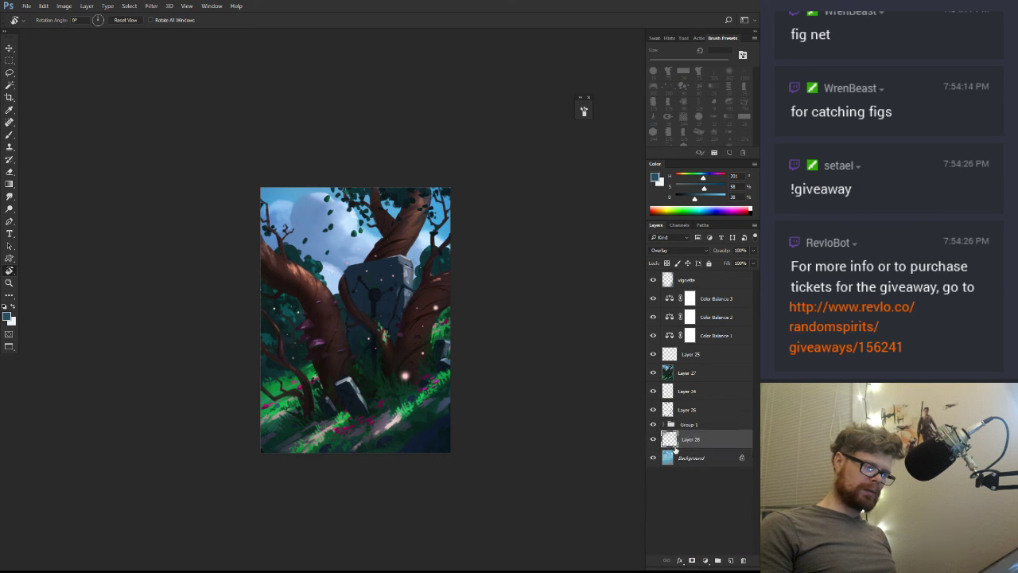
click(653, 442)
click(653, 442)
click(654, 373)
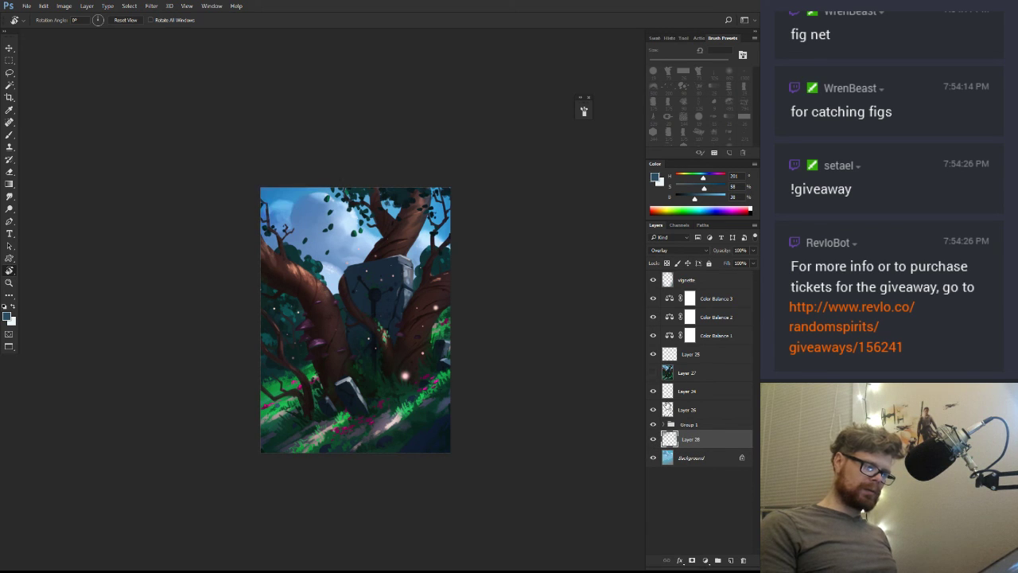
click(653, 373)
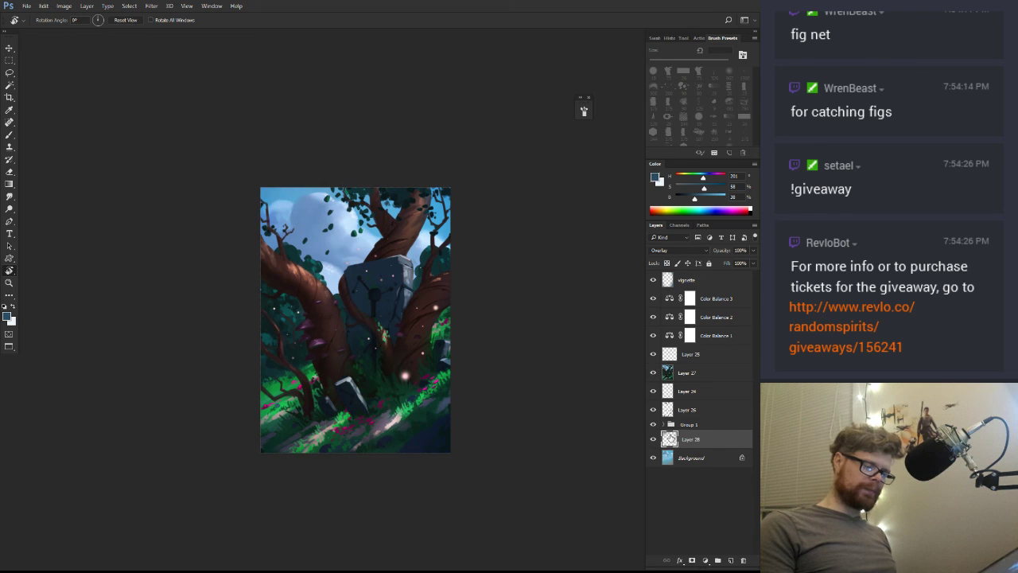
Move Layer 28 directly beneath the vignette layer, and compare the painting with each of the two layers hidden
drag(669, 439, 672, 289)
click(690, 372)
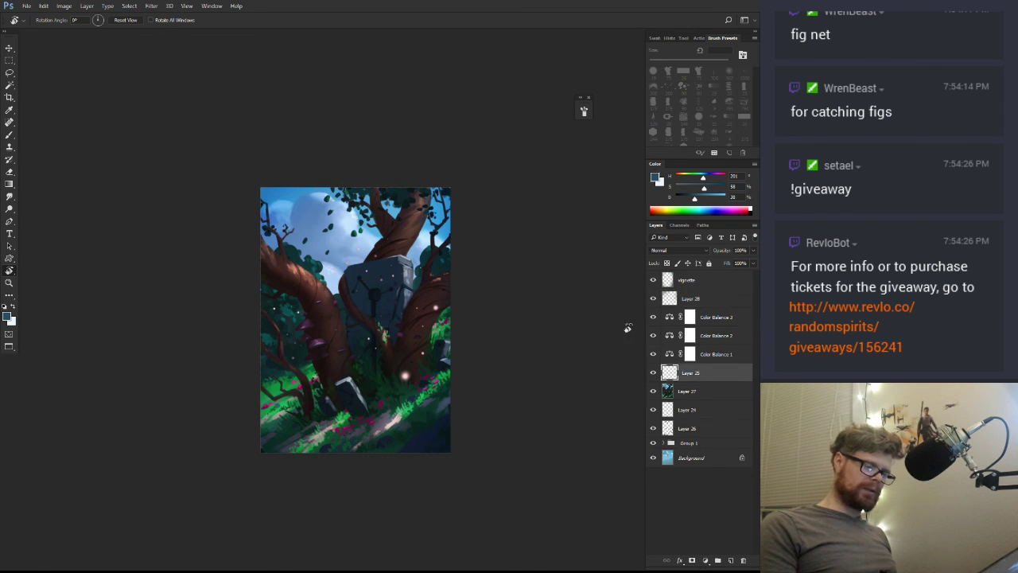
key(e)
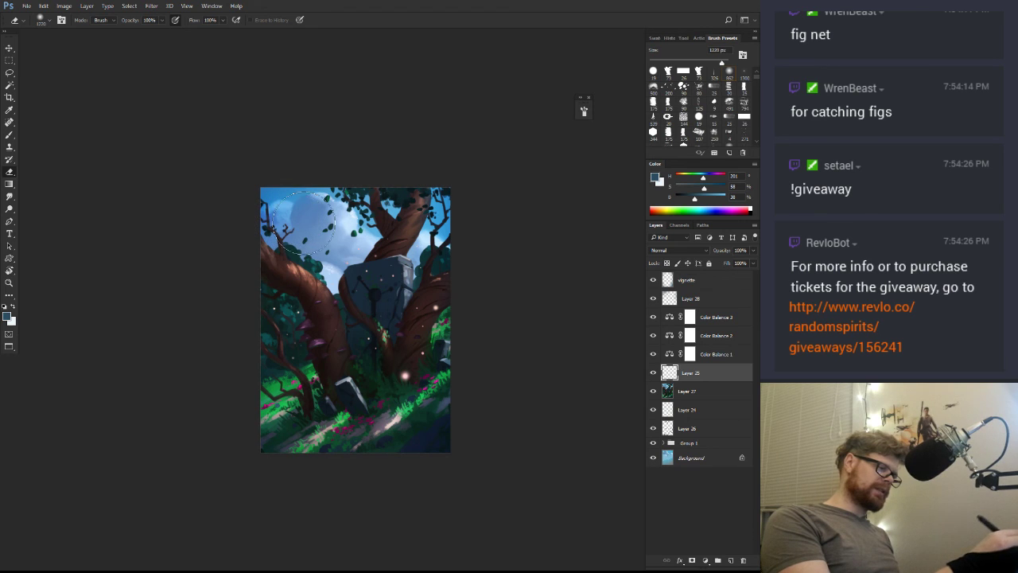
drag(686, 298, 684, 364)
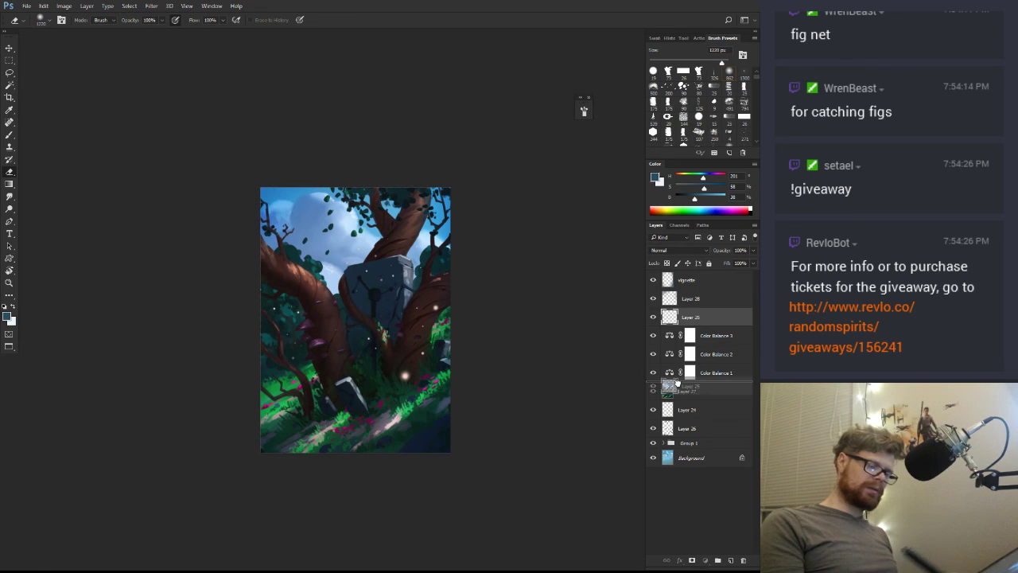
click(653, 279)
click(654, 279)
click(654, 298)
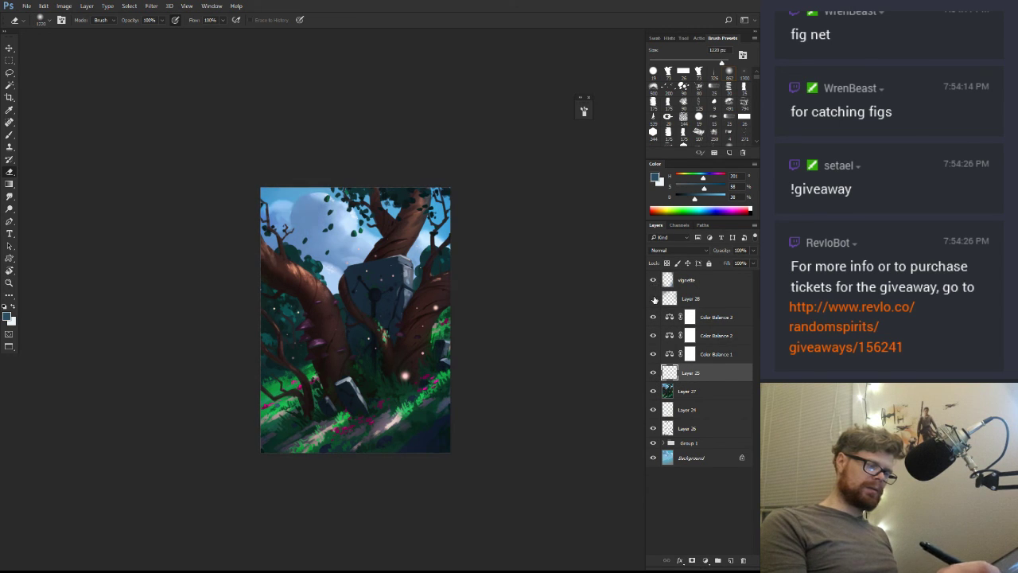
click(653, 297)
Brush more of the dark blue down the painting's left edge on Layer 28
click(688, 299)
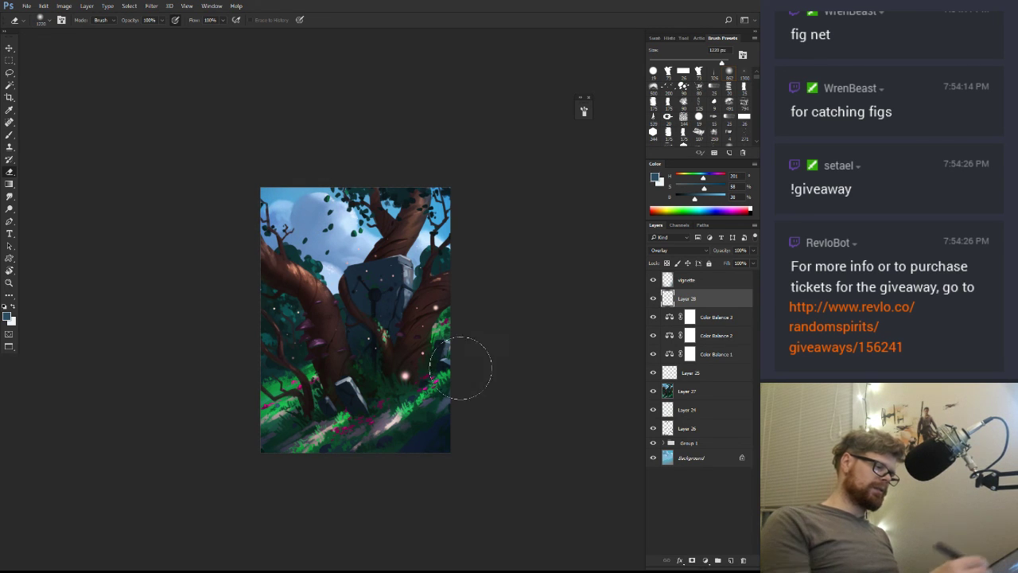
key(b)
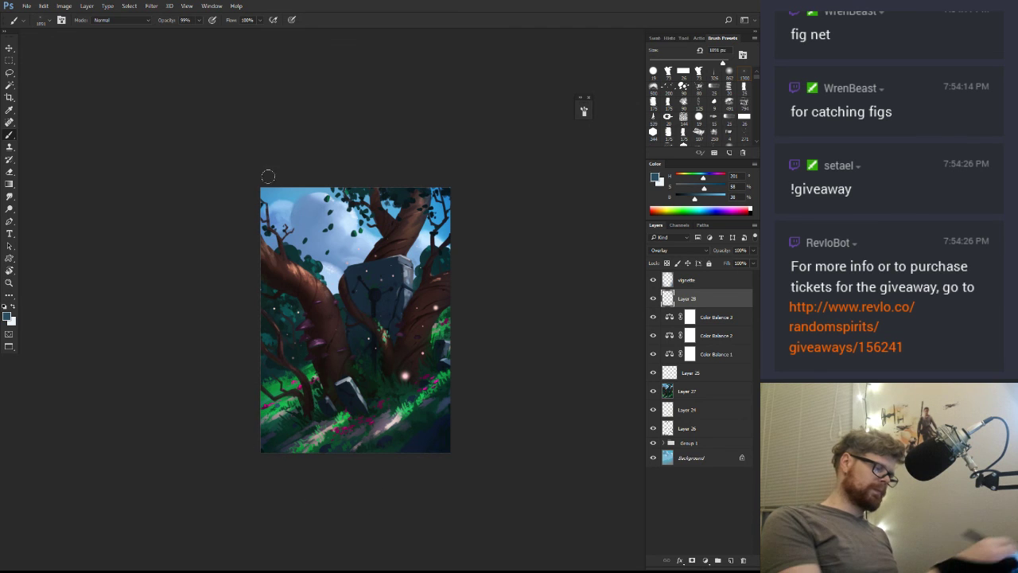
drag(268, 175, 300, 475)
key(z)
drag(492, 389, 509, 391)
key(space)
mouse_move(488, 393)
mouse_down()
mouse_move(535, 397)
mouse_move(536, 409)
mouse_up()
key(b)
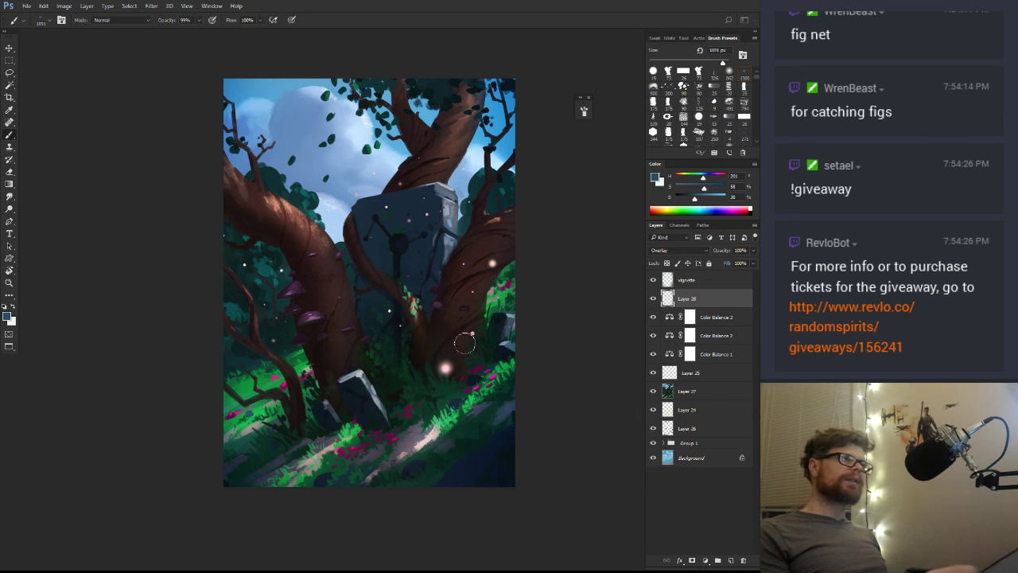
drag(468, 341, 453, 405)
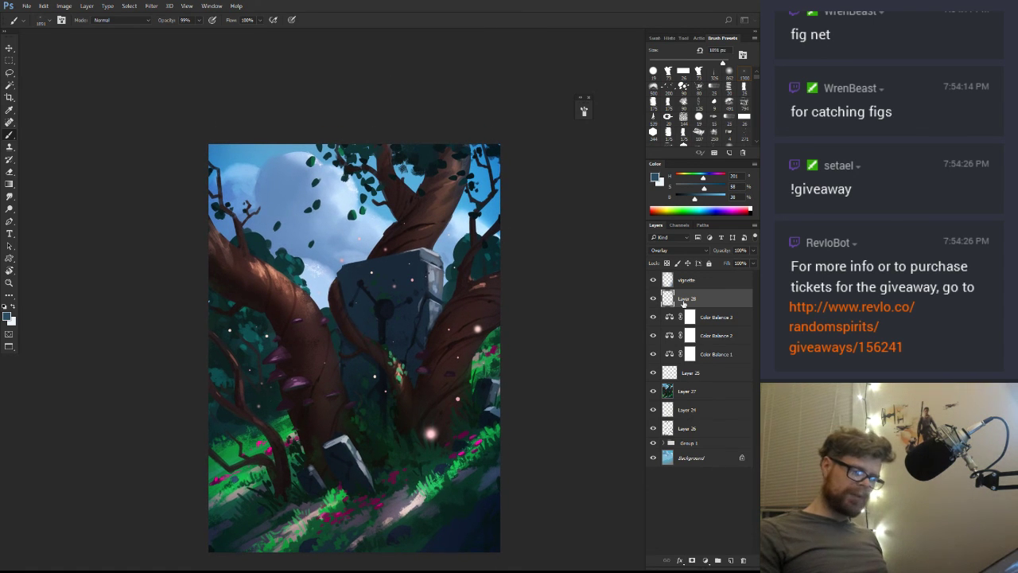
Add a new layer above the vignette layer and paint a thin dark twig on the upper-left branch against the clouds
click(686, 281)
click(730, 560)
key(z)
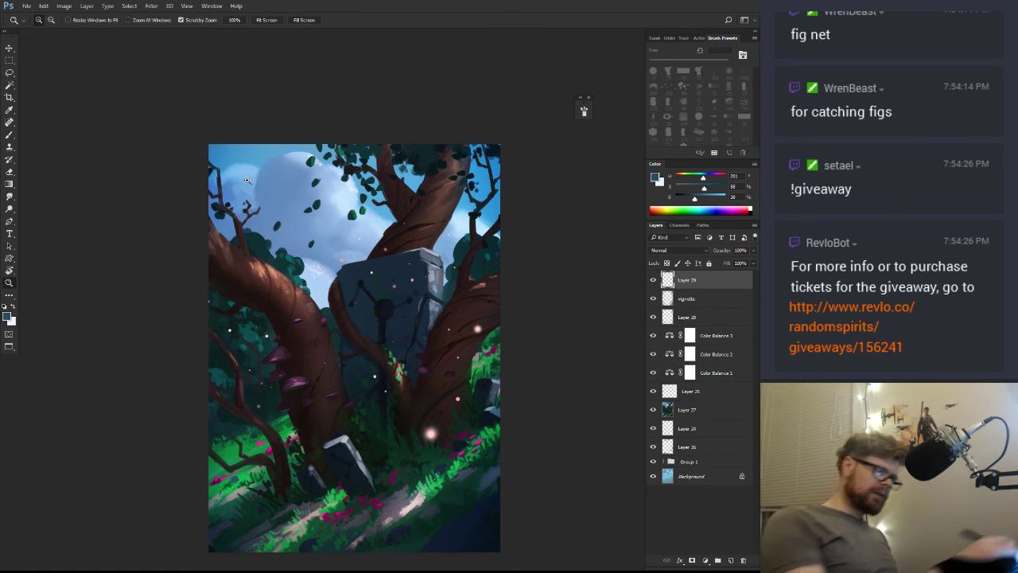
click(247, 181)
key(b)
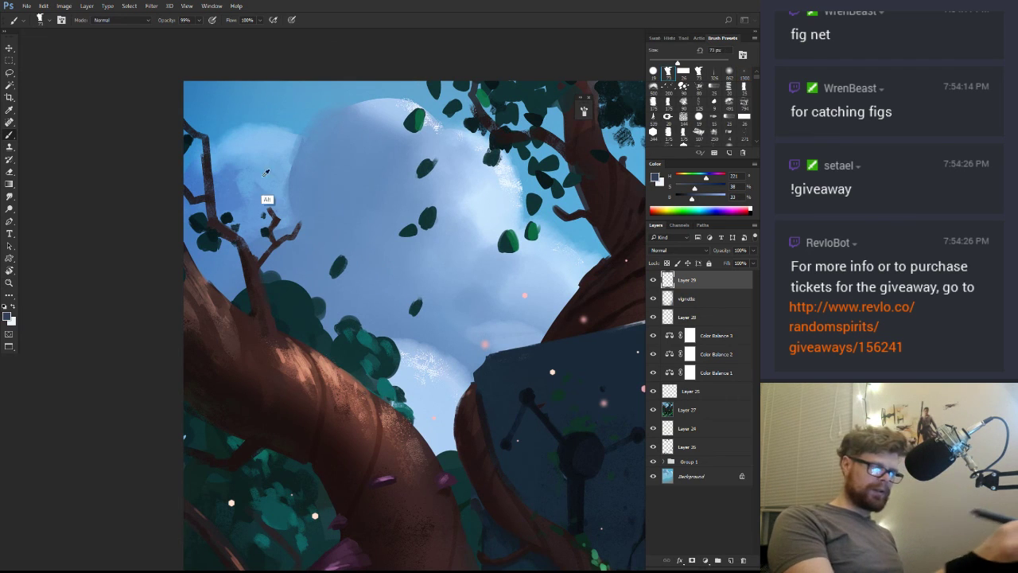
mouse_move(226, 183)
mouse_down()
mouse_move(211, 187)
mouse_move(244, 146)
mouse_up()
key(ctrl+z)
alt+click(211, 184)
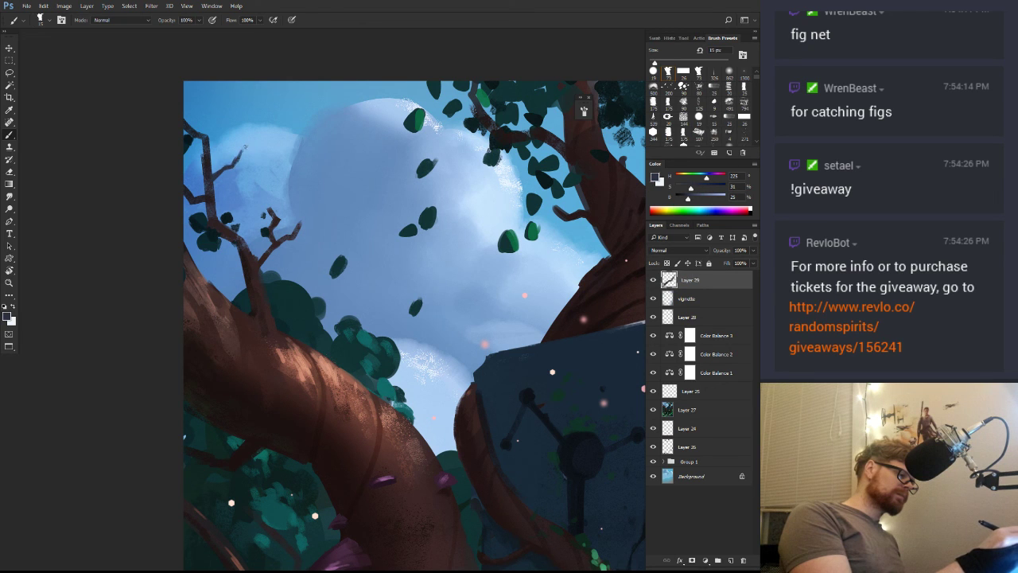
Sample the dark branch colour, paint more of the upper-left branch's tip, and refine it with a hard round eraser
key(z)
drag(401, 274, 353, 395)
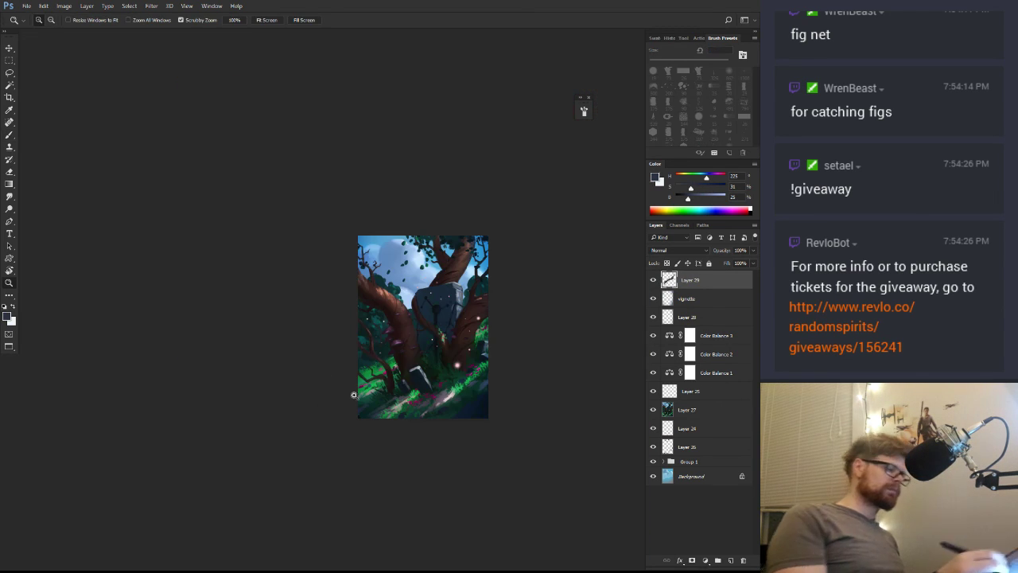
drag(494, 411, 470, 419)
drag(330, 253, 361, 209)
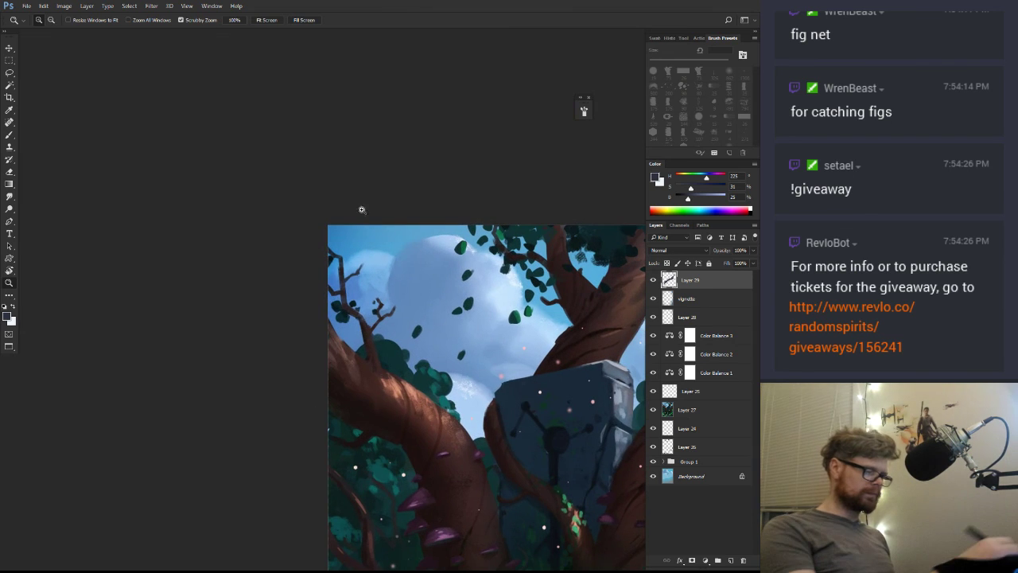
key(b)
alt+click(342, 289)
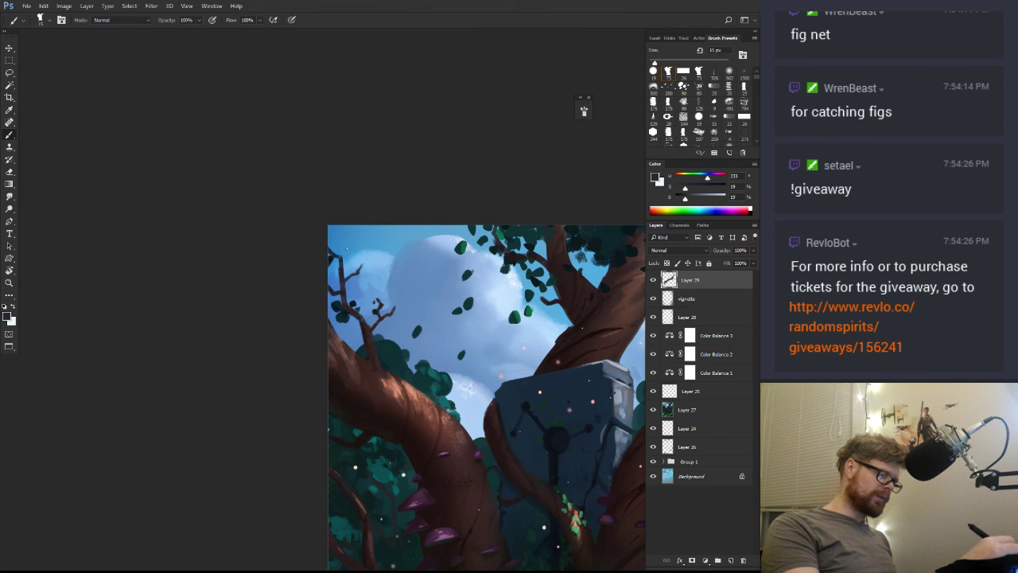
key(e)
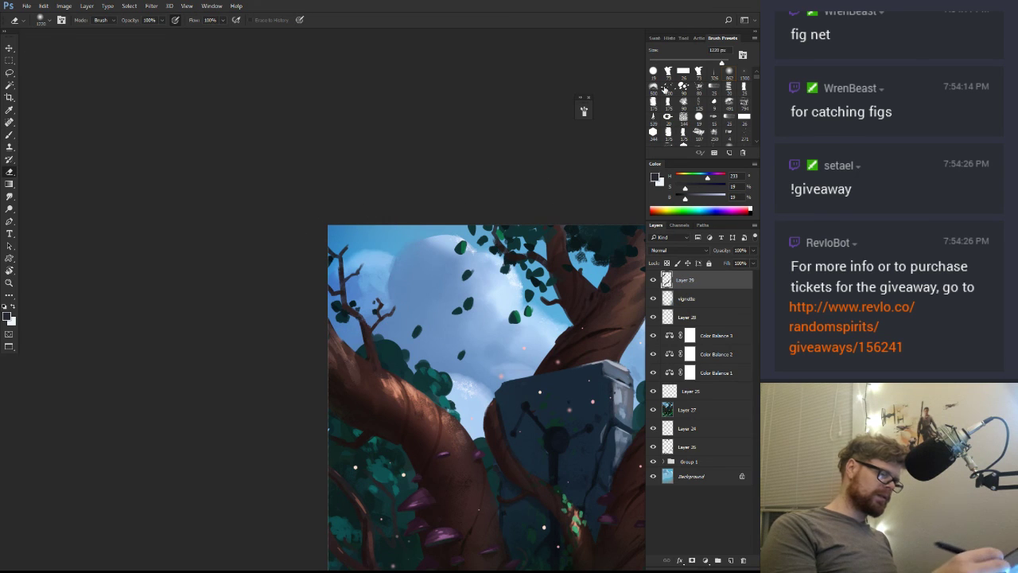
click(652, 72)
mouse_move(356, 274)
mouse_down()
mouse_move(364, 264)
mouse_move(349, 237)
mouse_up()
Resample the branch colours and extend the upper-left branch with a thin forked tip reaching up into the sky
key(b)
alt+click(345, 250)
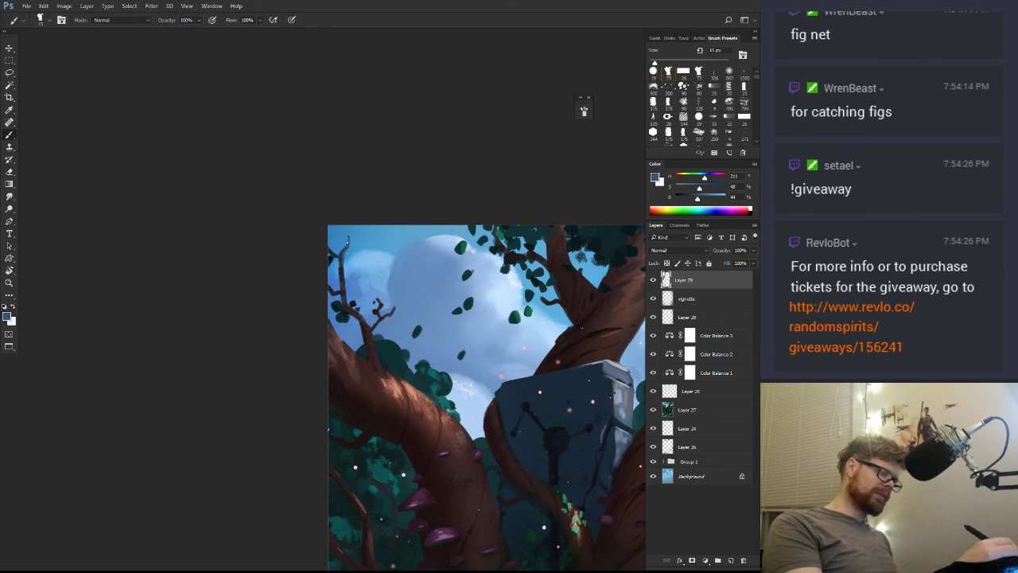
alt+click(342, 263)
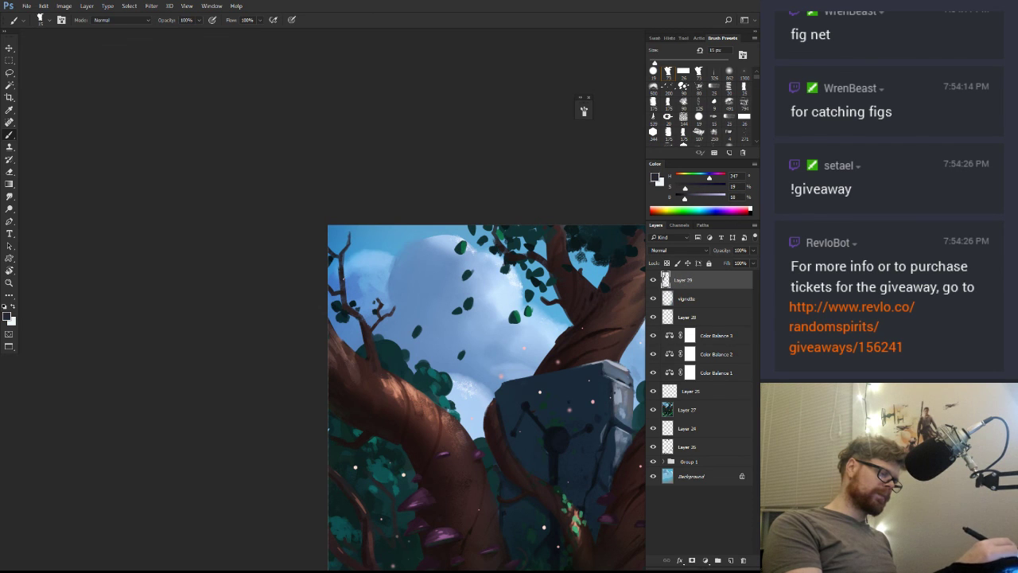
drag(471, 350, 418, 428)
drag(411, 317, 459, 312)
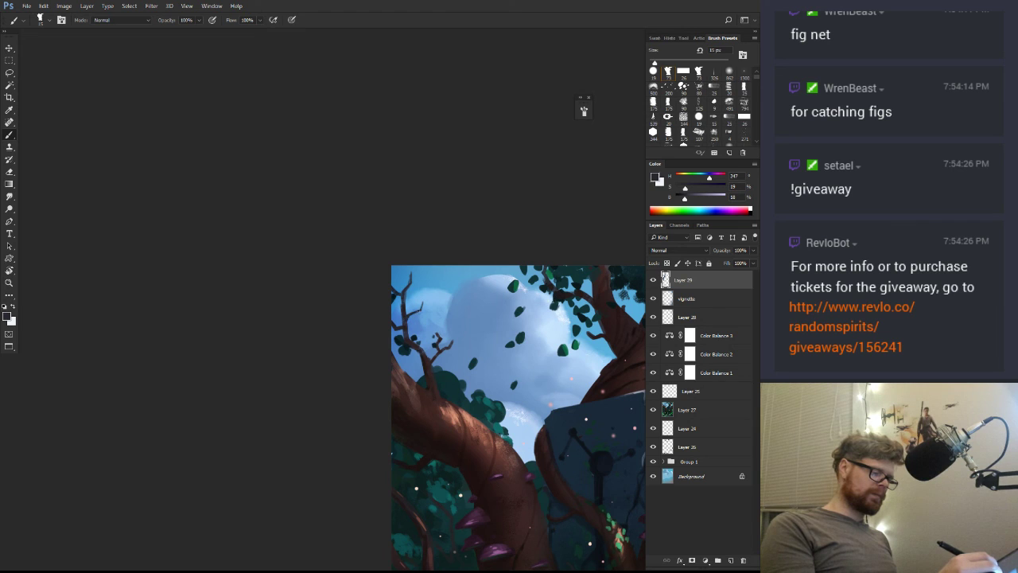
Paint thin dark twigs on the right-hand tree's branches with a dark reddish brown
drag(502, 337, 445, 351)
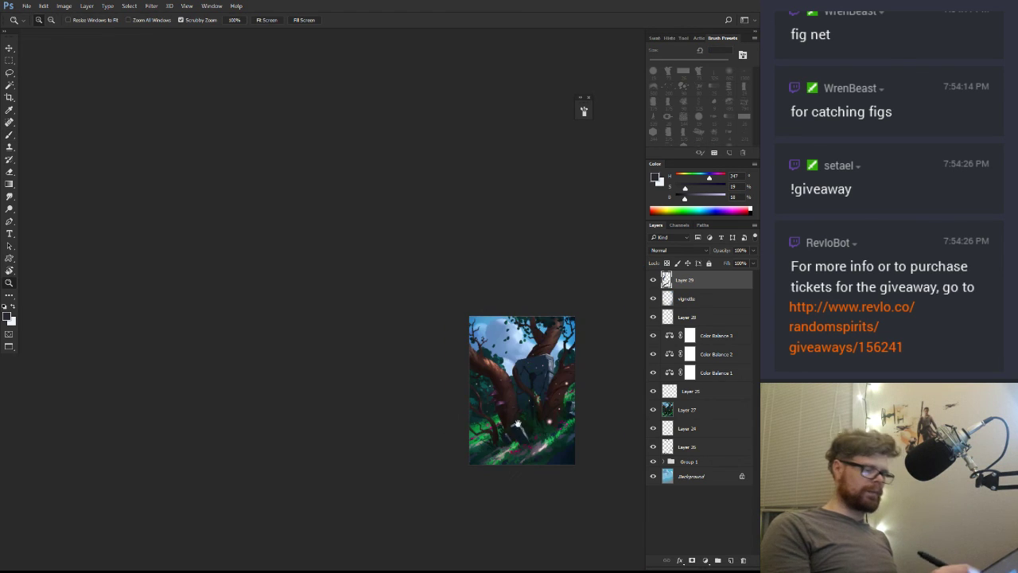
mouse_move(573, 338)
mouse_down()
mouse_move(454, 322)
mouse_move(509, 323)
mouse_up()
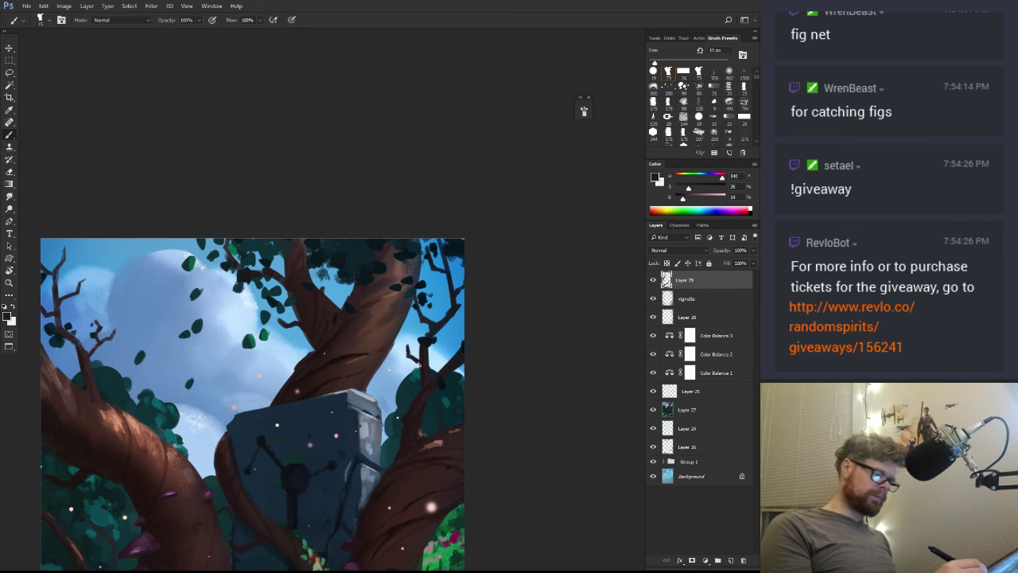
drag(440, 385, 390, 390)
drag(491, 427, 499, 398)
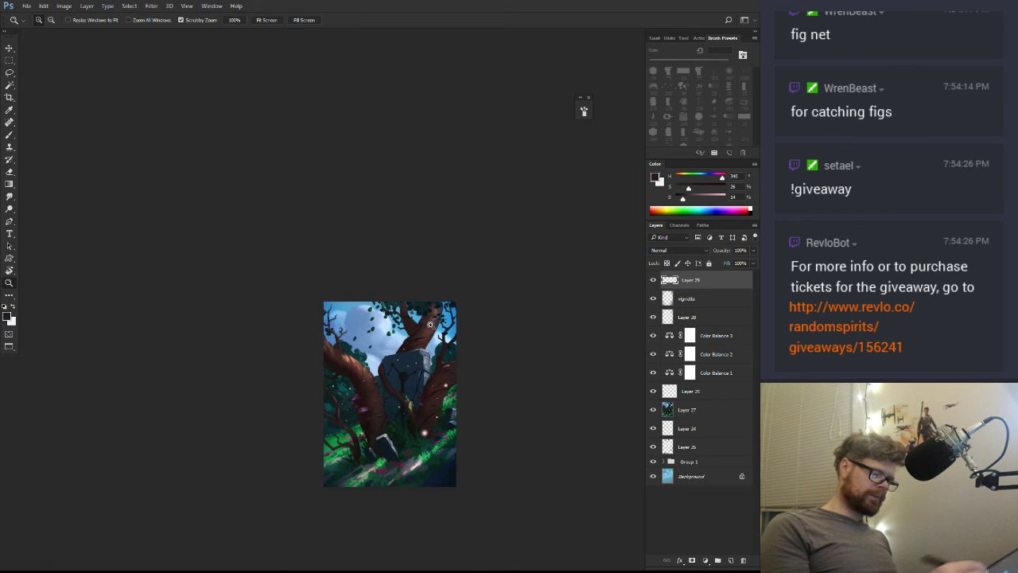
drag(430, 325, 465, 325)
Sample dark browns from the central trunk and paint a small twig sprouting just above the stone block
alt+click(395, 358)
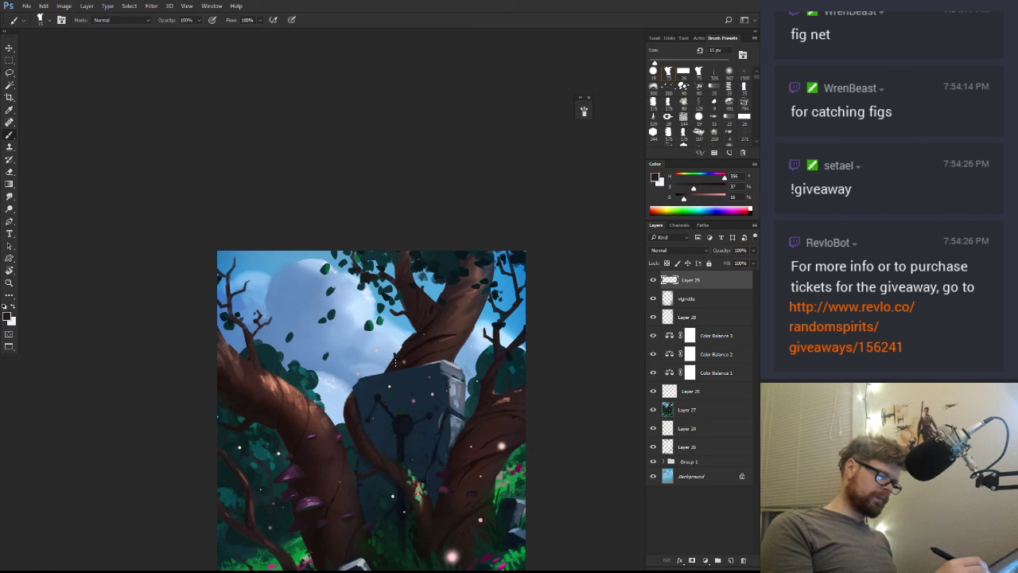
alt+click(395, 358)
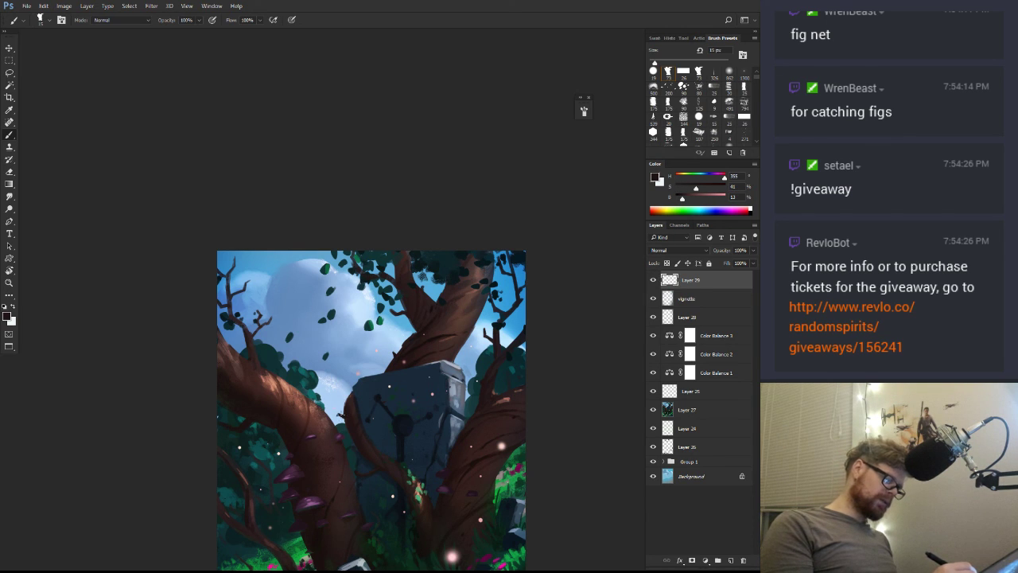
key(z)
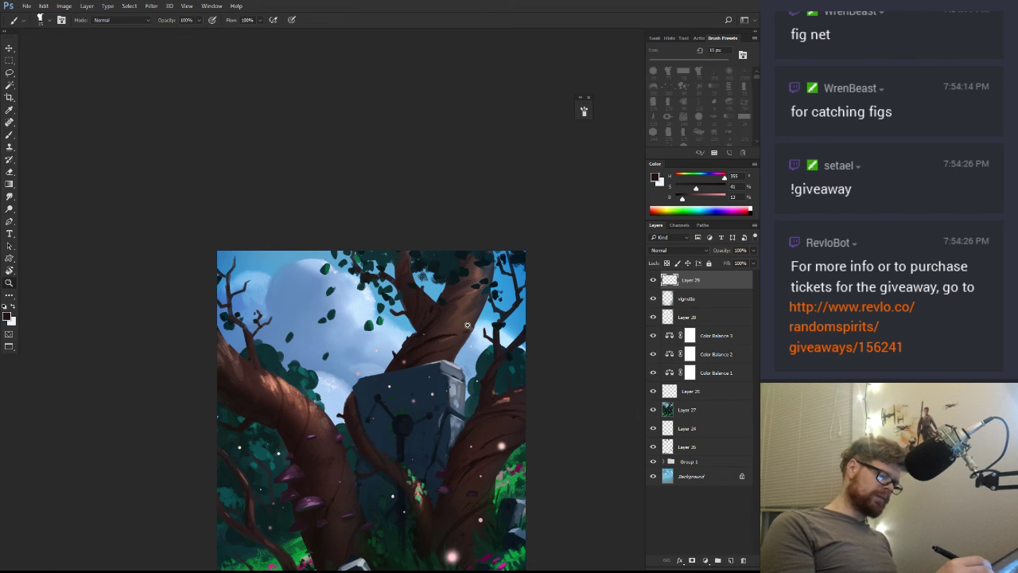
mouse_move(493, 353)
mouse_down()
mouse_move(437, 353)
mouse_move(526, 336)
mouse_move(549, 347)
mouse_up()
drag(536, 375, 520, 286)
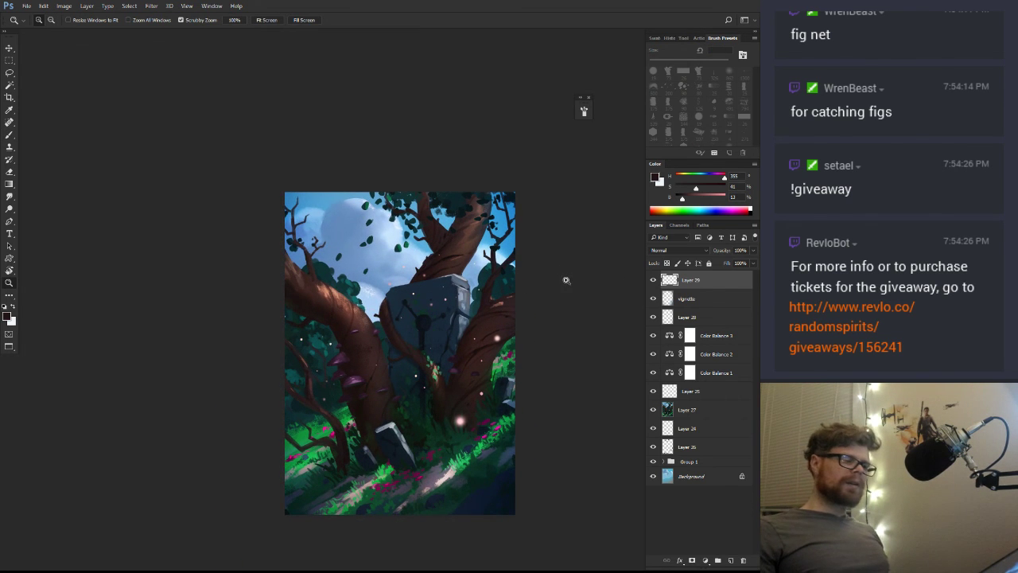
drag(521, 267, 481, 242)
mouse_move(444, 247)
mouse_down()
mouse_move(477, 267)
mouse_move(427, 229)
mouse_up()
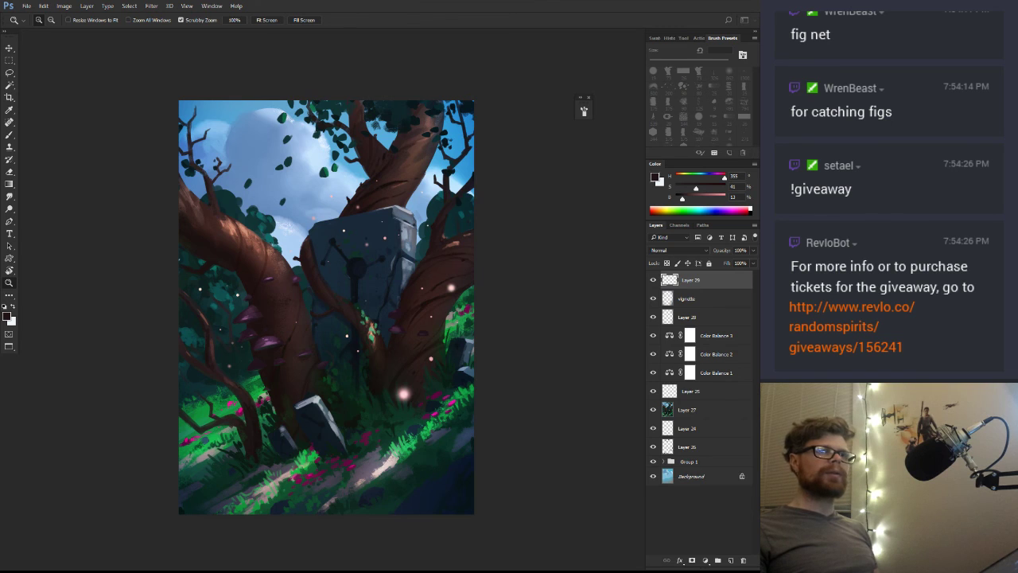
Switch to the temple painting, sample the bright yellow-green moss, lighten it, and paint grass strokes along the ledge before the doorway
key(ctrl+Tab)
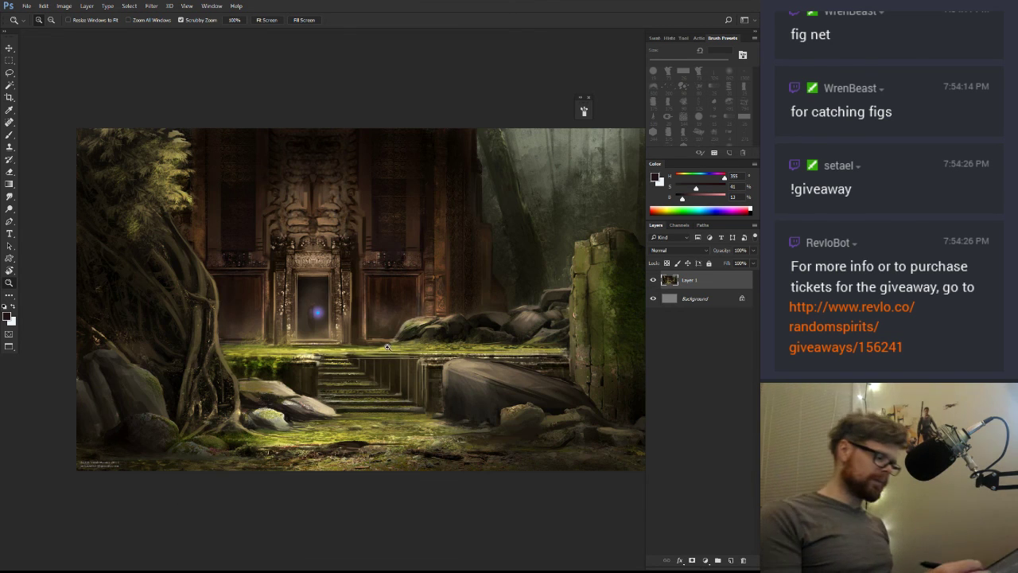
drag(390, 347, 454, 350)
alt+click(453, 348)
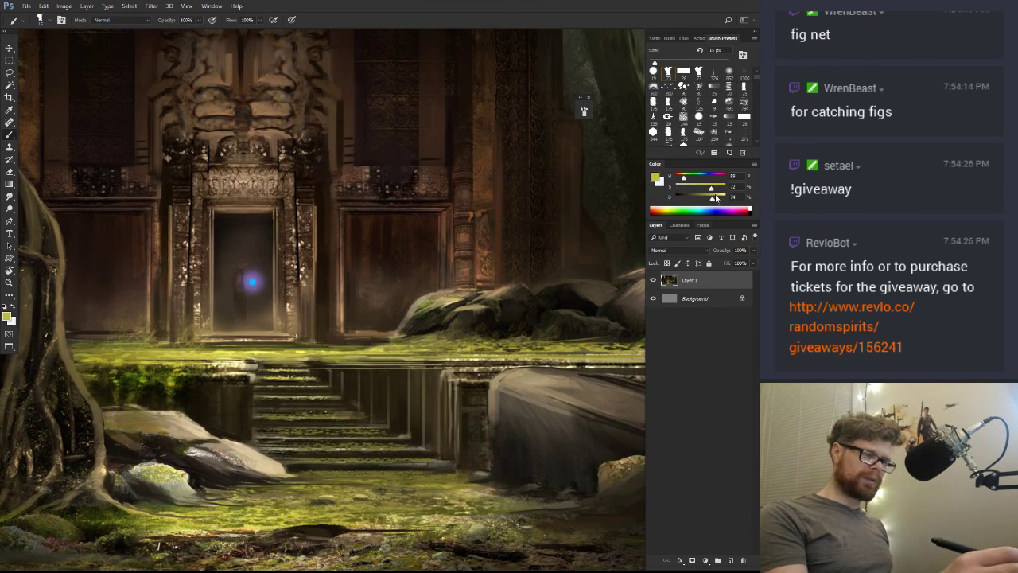
drag(715, 198, 719, 198)
mouse_move(388, 347)
mouse_down()
mouse_move(361, 344)
mouse_move(425, 346)
mouse_up()
drag(470, 385, 407, 383)
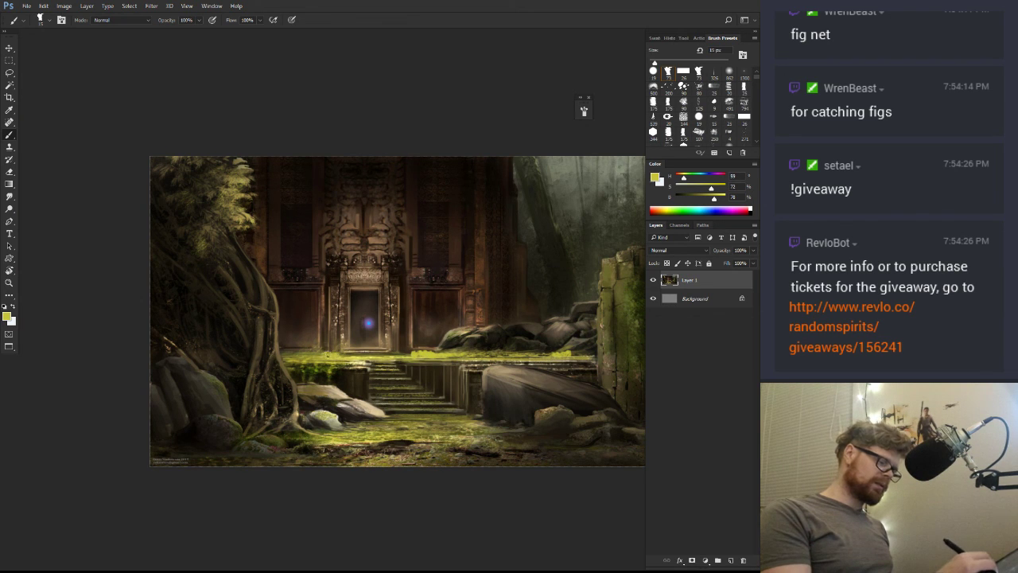
Try greener and brighter moss tones sampled from the ledge, boulder and mossy pillar, touching up the temple's ground and pillar
drag(714, 198, 687, 177)
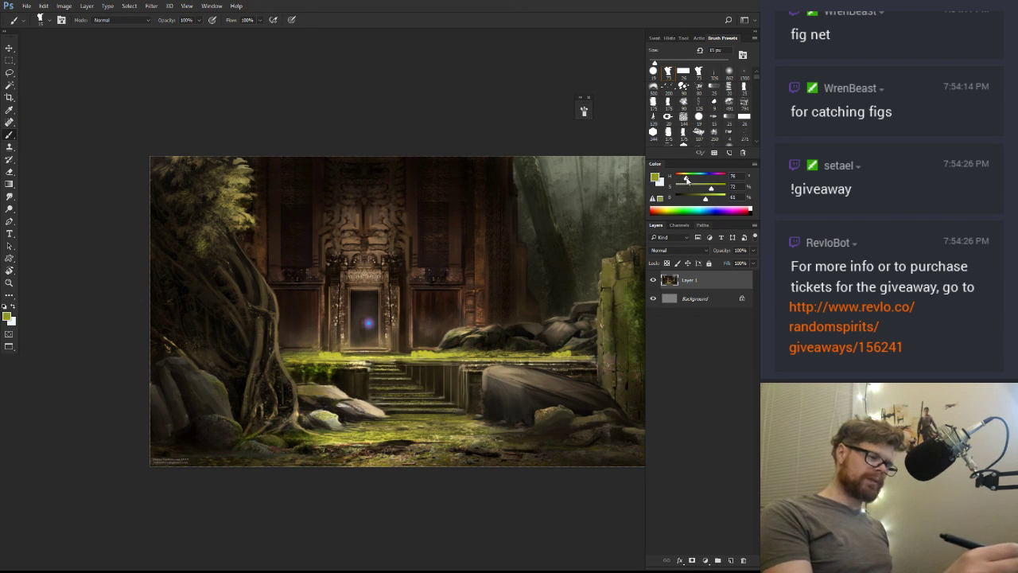
alt+click(422, 355)
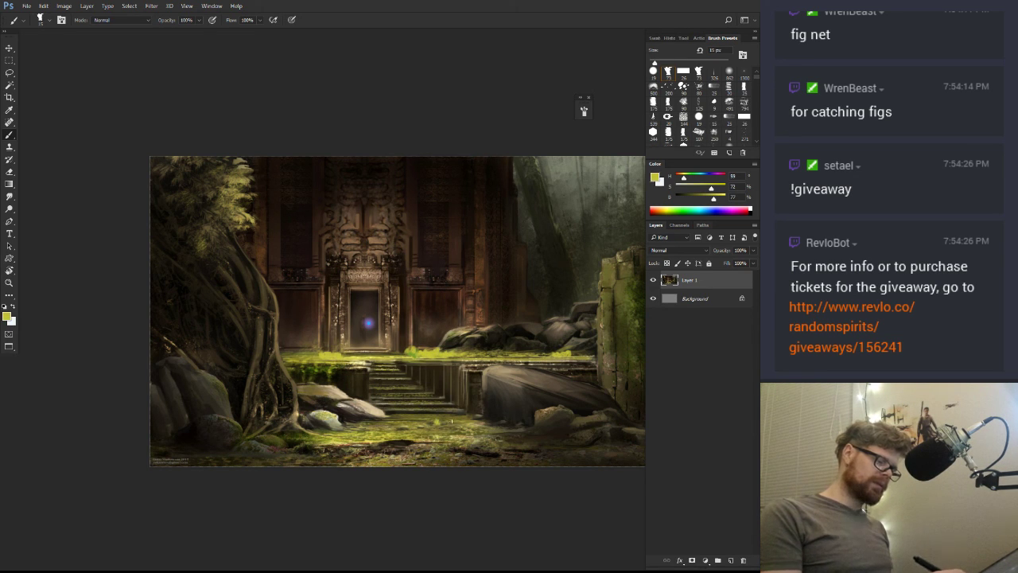
alt+click(498, 368)
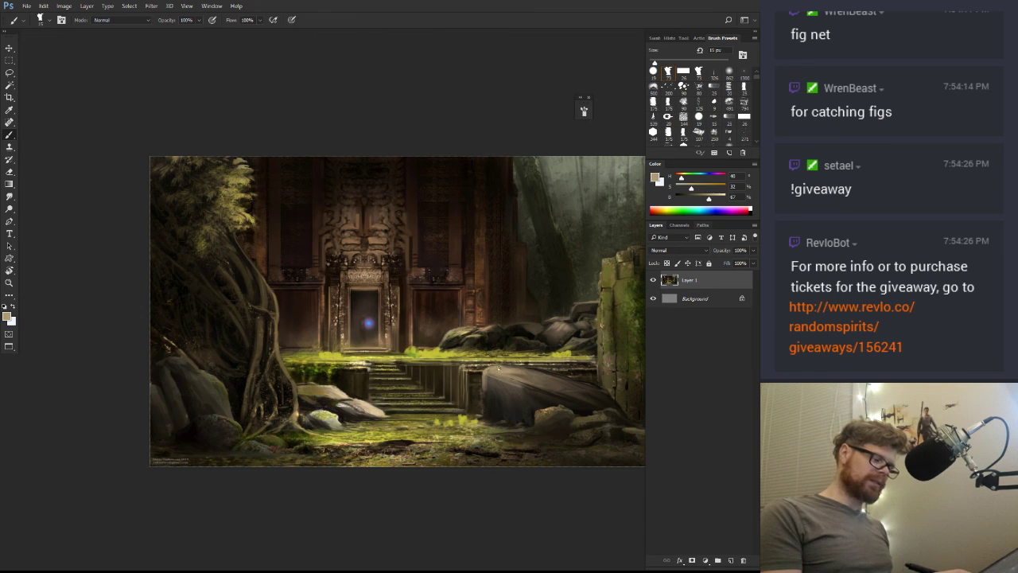
alt+click(631, 329)
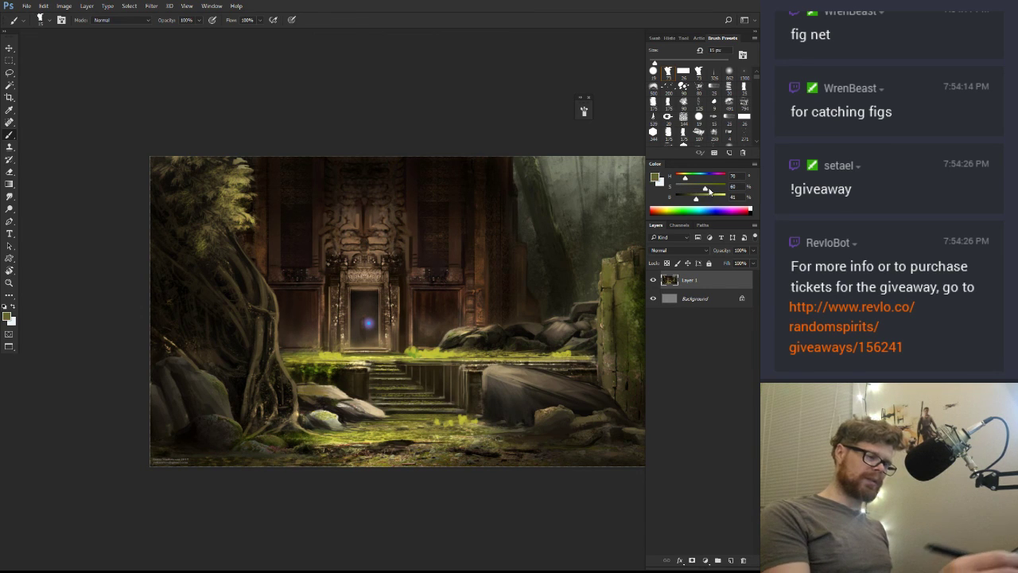
drag(699, 199, 704, 200)
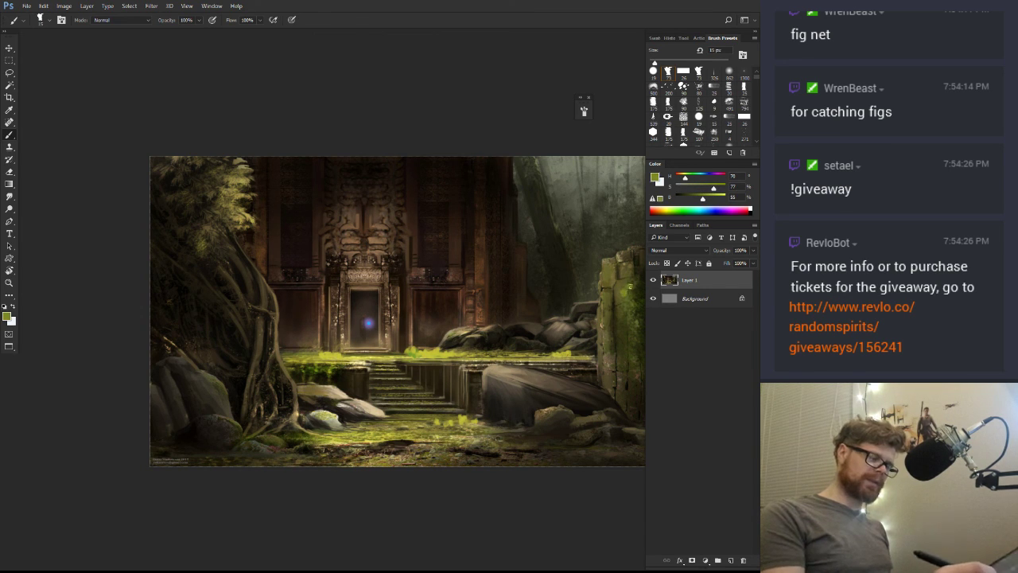
key(z)
drag(595, 375, 470, 415)
drag(458, 378, 517, 360)
Hide the temple painting's Layer 1 and close that document without saving it
click(653, 279)
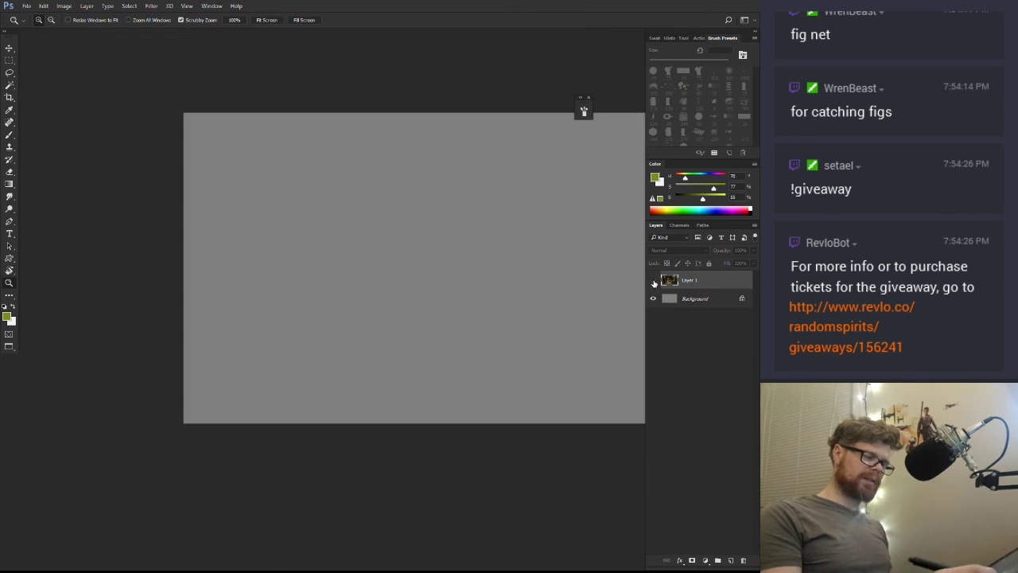
key(ctrl+w)
click(382, 216)
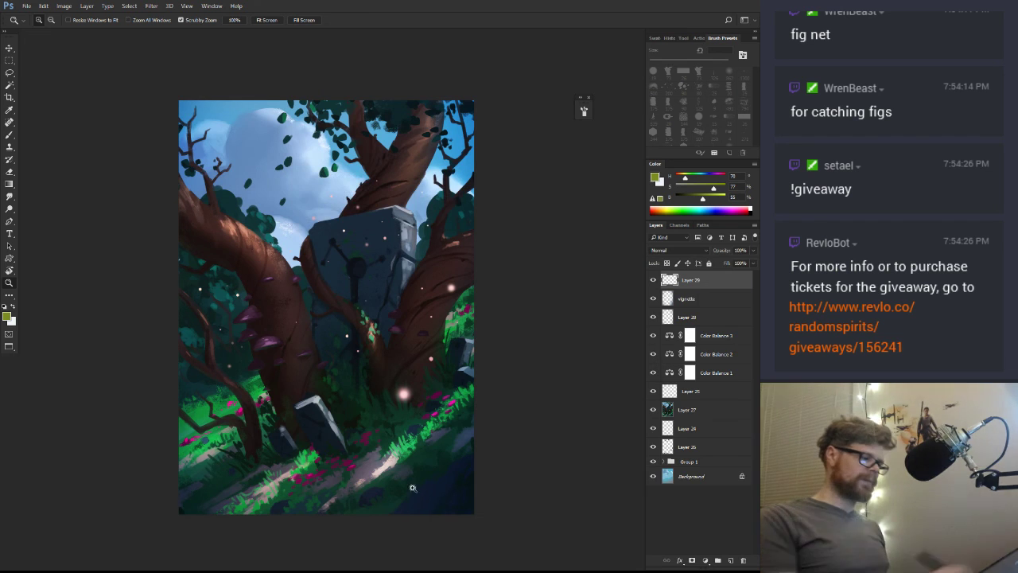
Fit the whole forest painting to the screen and review it in full-screen mode on black
right_click(432, 362)
click(457, 368)
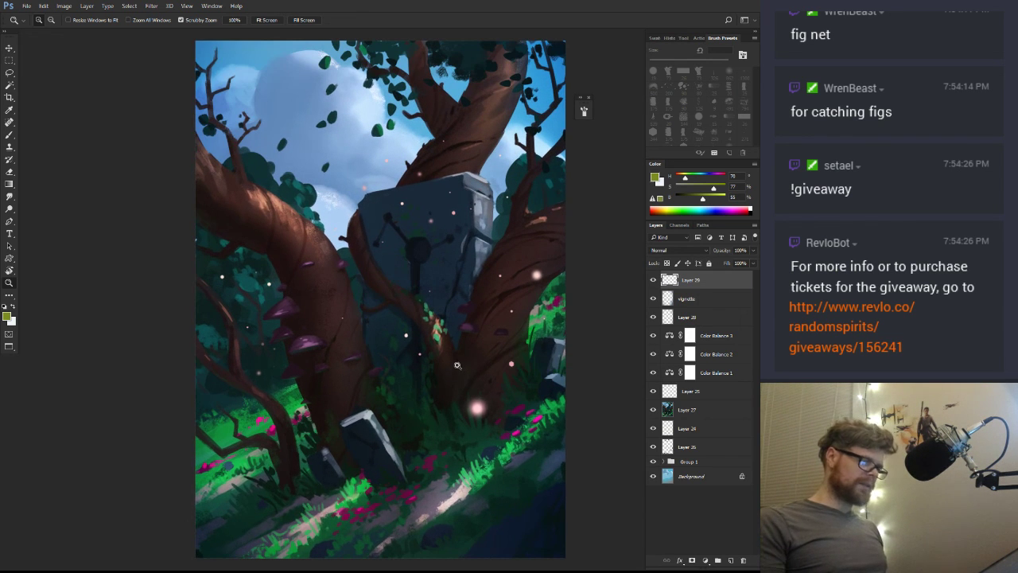
key(f)
key(f)
right_click(399, 276)
click(413, 274)
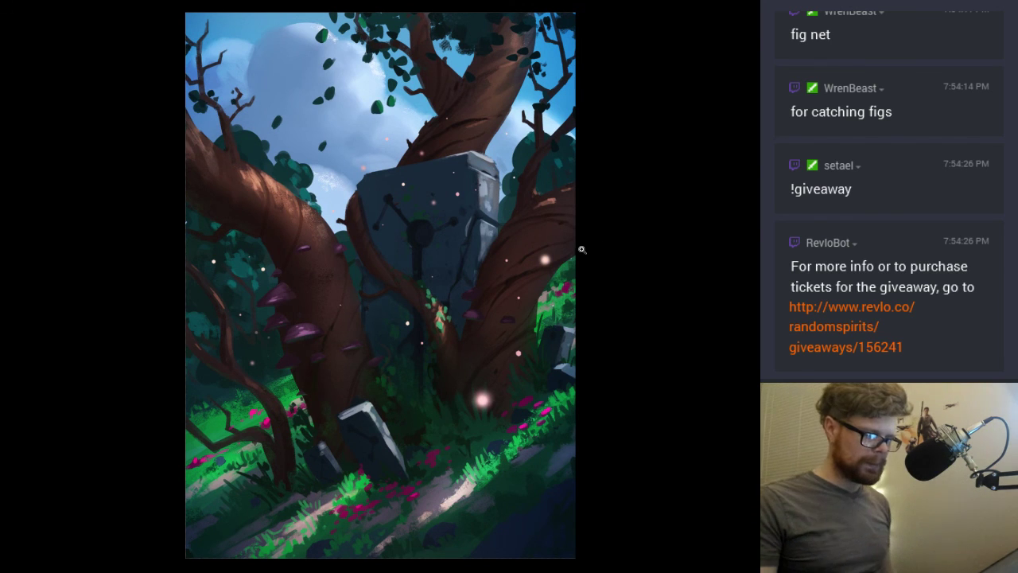
Cycle the screen modes and refit the forest painting in full-screen view to examine the overall composition
key(f)
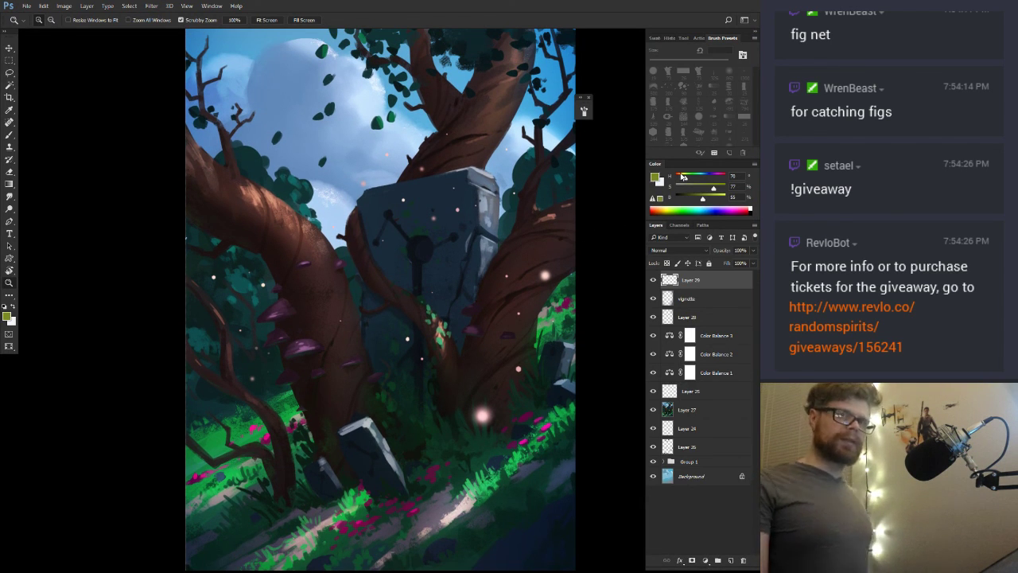
right_click(455, 275)
click(466, 278)
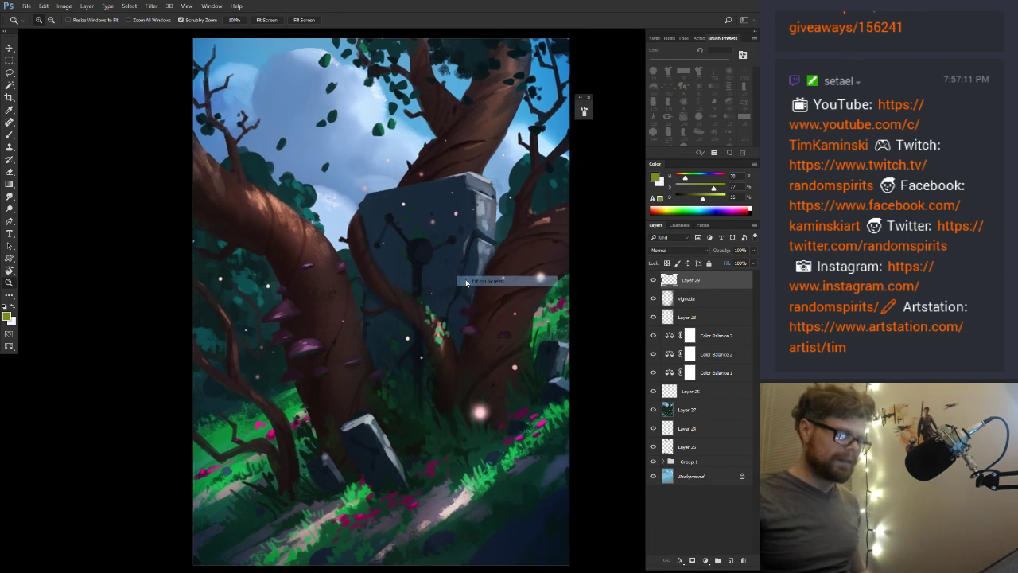
key(Tab)
key(Tab)
key(f)
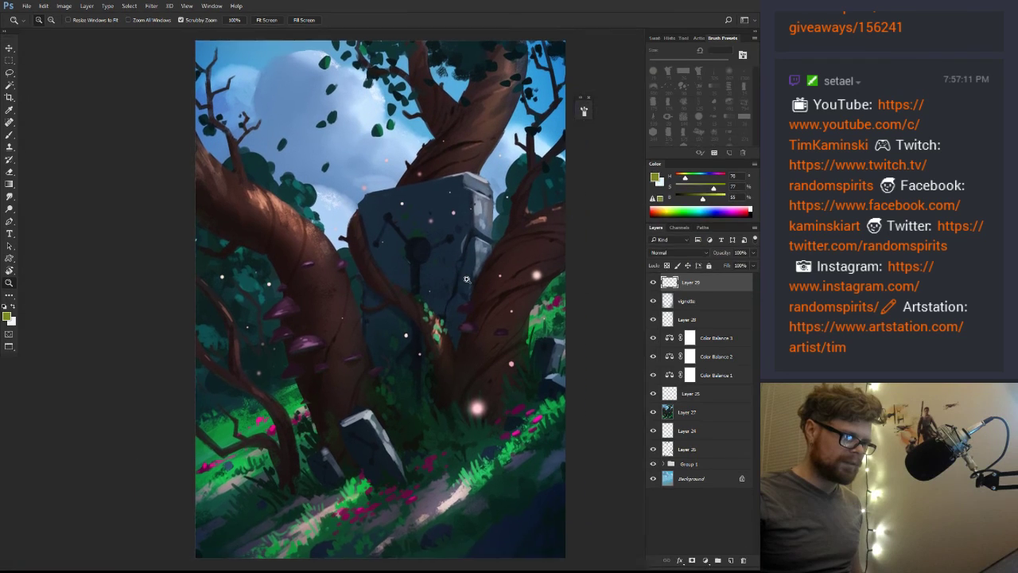
key(f)
right_click(467, 279)
click(472, 283)
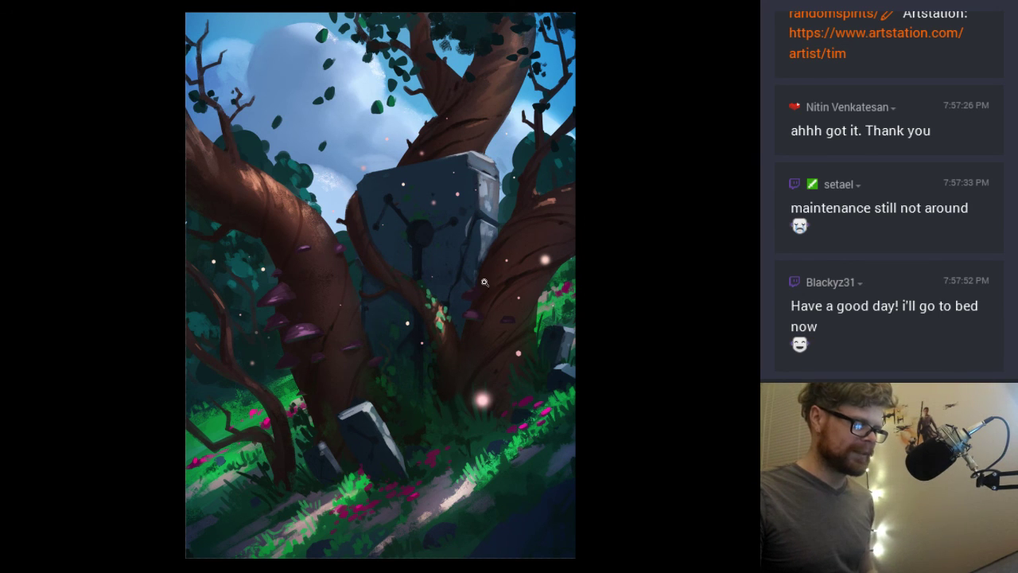
Look closer at the painting in the different screen modes and return to the view with all panels shown
drag(484, 282, 496, 299)
key(f)
key(f)
key(f)
key(f)
key(f)
key(f)
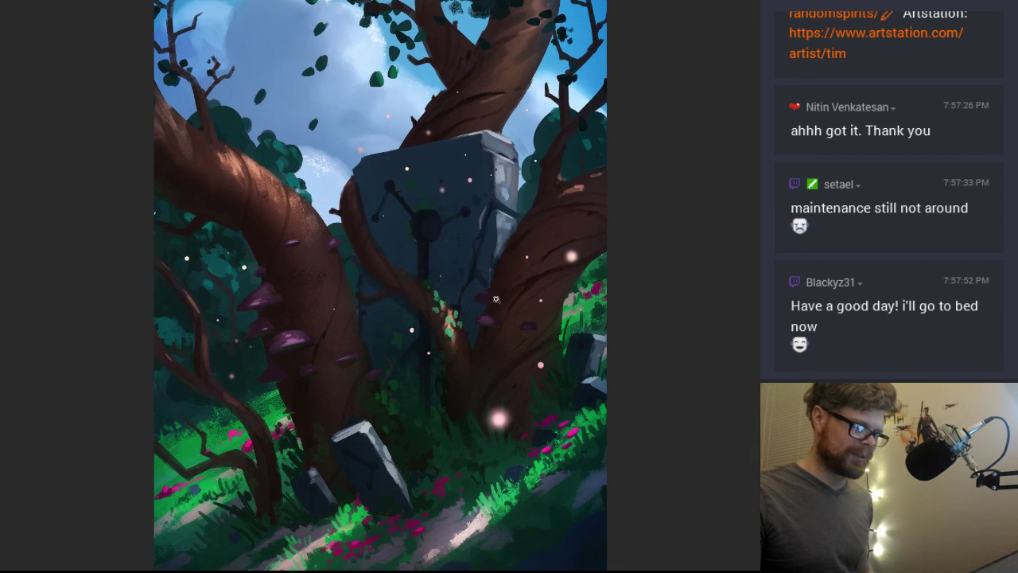
key(Tab)
Move the floating light particles layer, Layer 25, to the top of the layer stack and toggle its visibility to check it
click(671, 396)
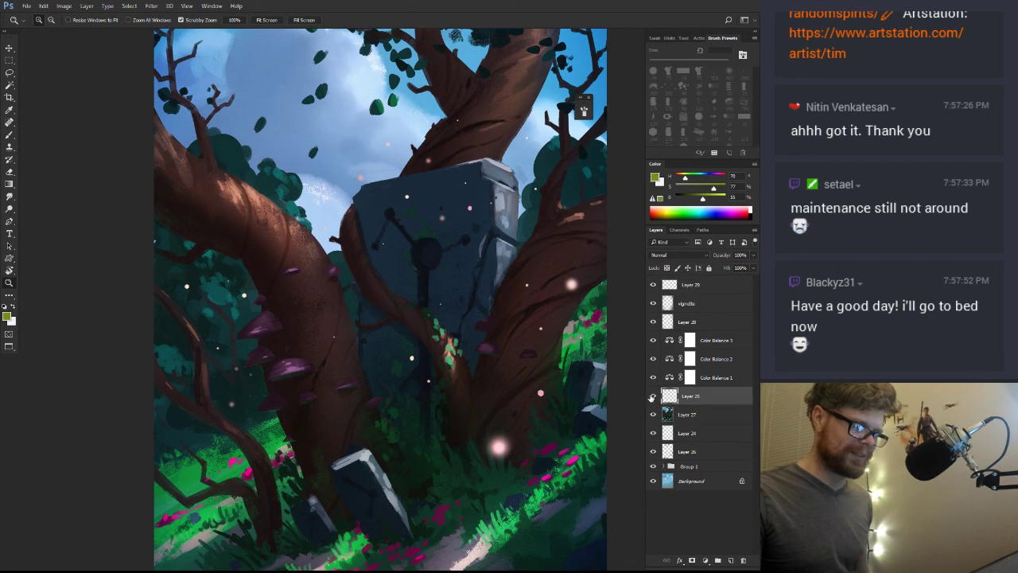
drag(670, 395, 678, 280)
click(654, 287)
click(655, 288)
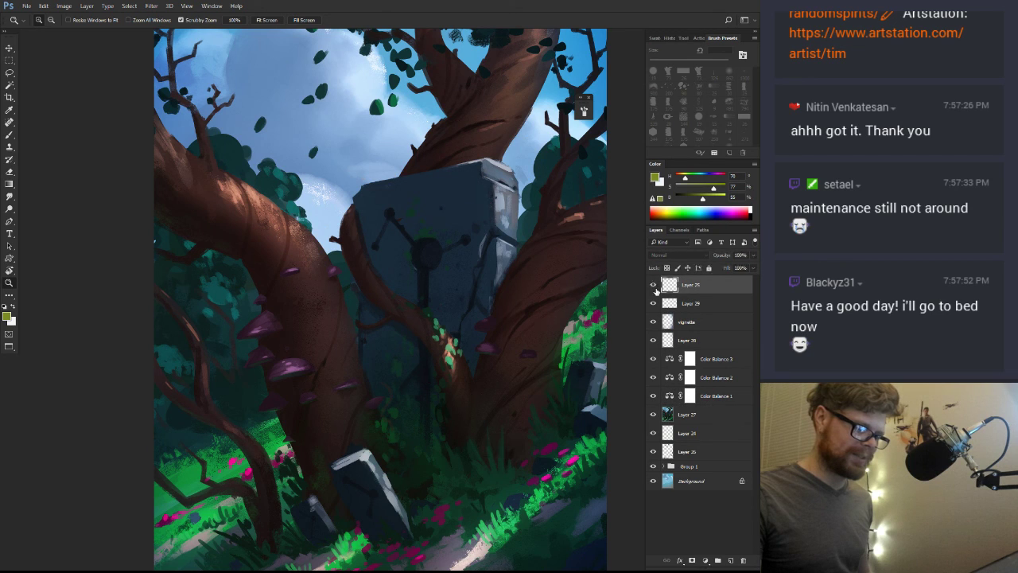
click(655, 288)
click(654, 288)
Unlock the Background layer and group it with every other layer beneath Layer 25
click(668, 303)
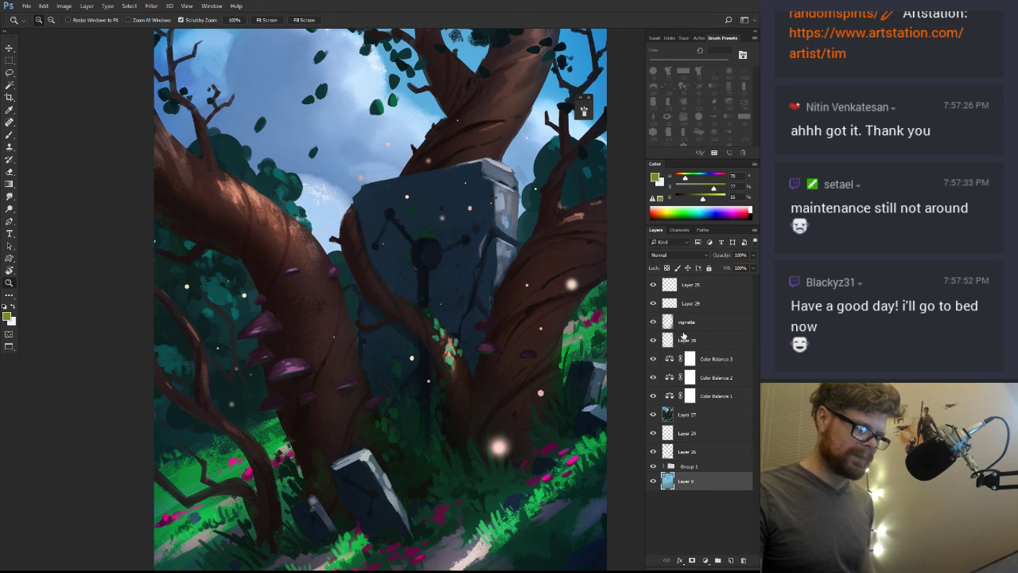
shift+click(685, 303)
key(ctrl+g)
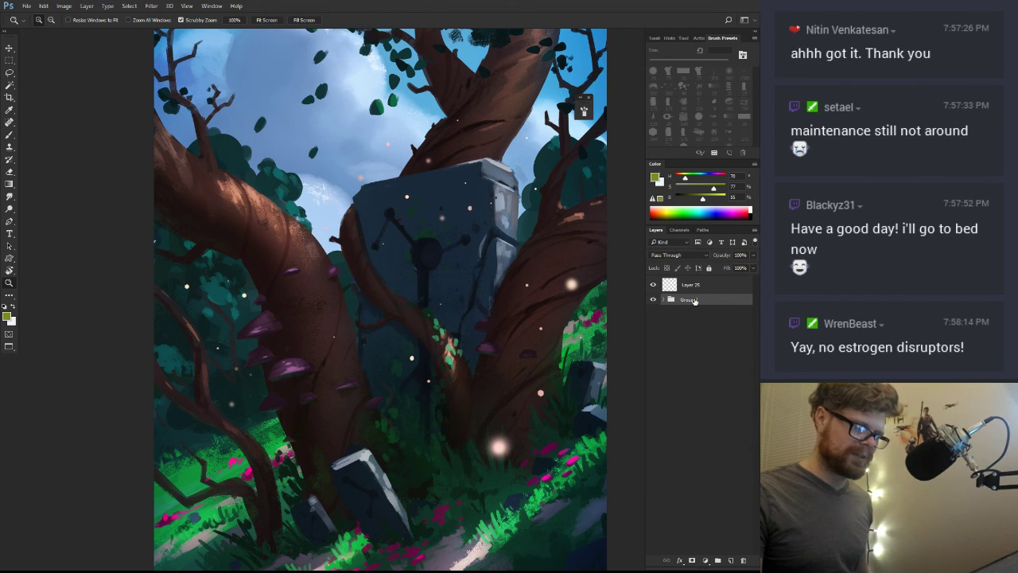
Rename the new layer group as background
double_click(688, 299)
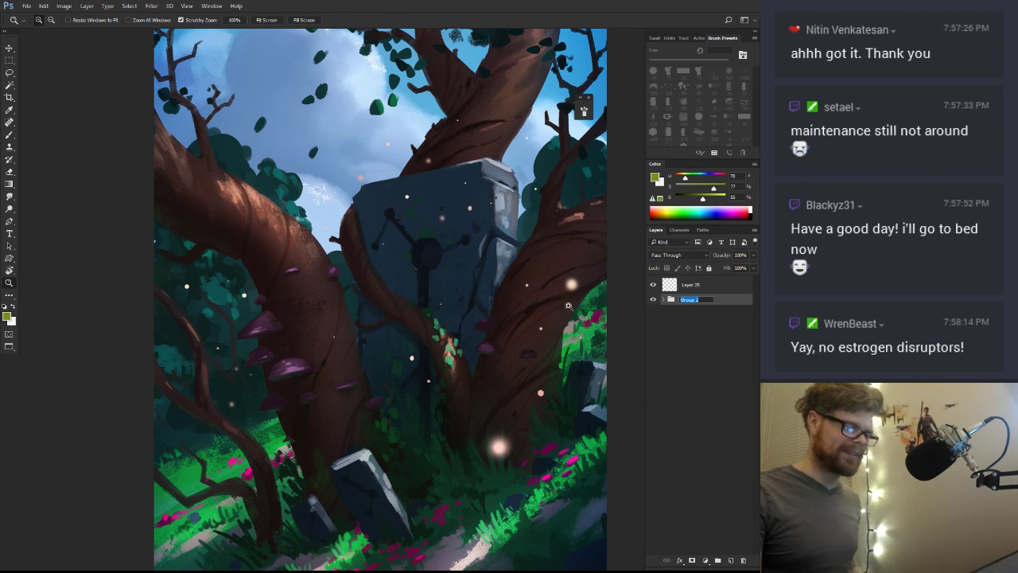
click(703, 313)
double_click(688, 299)
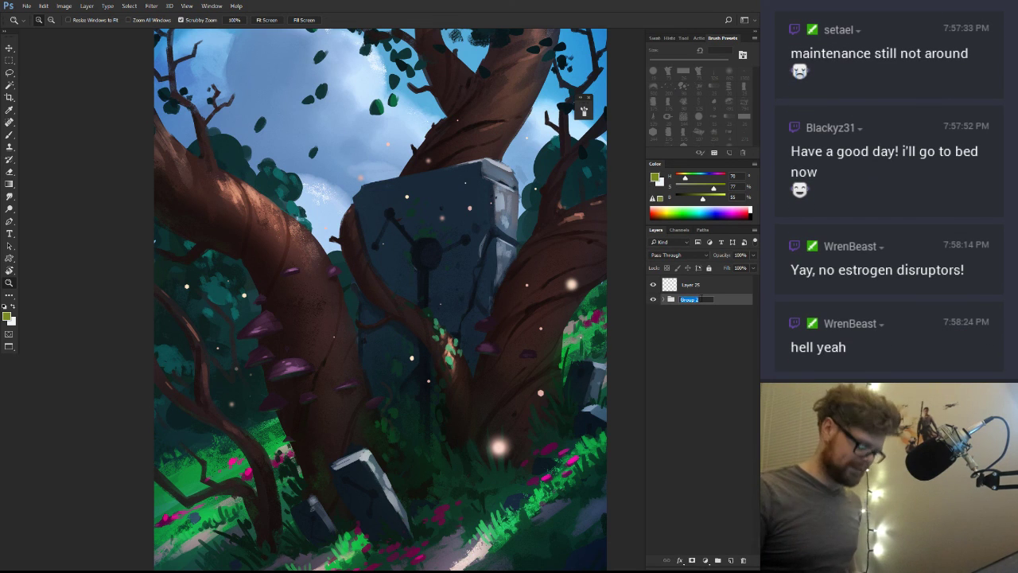
text(background)
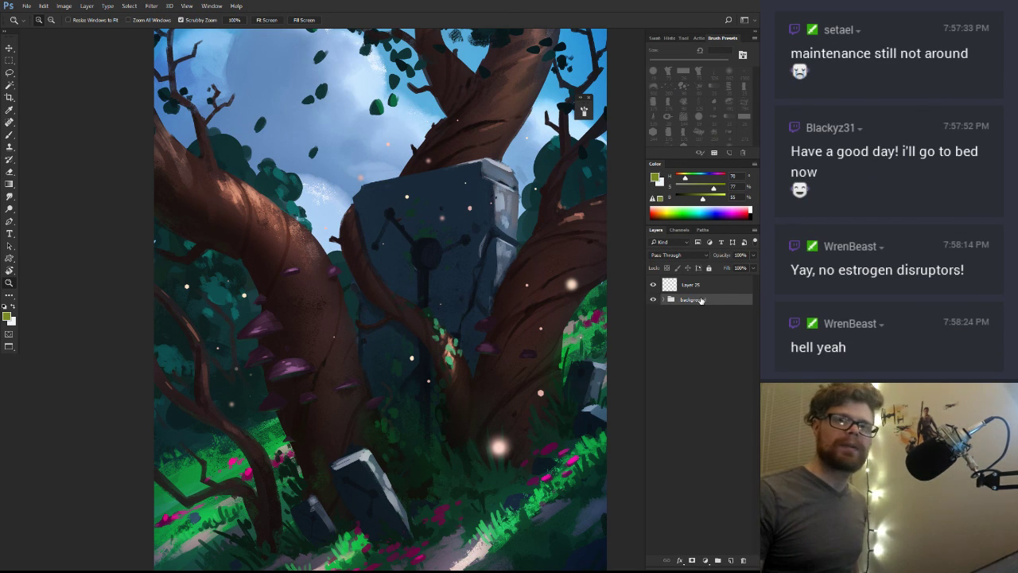
alt+click(439, 252)
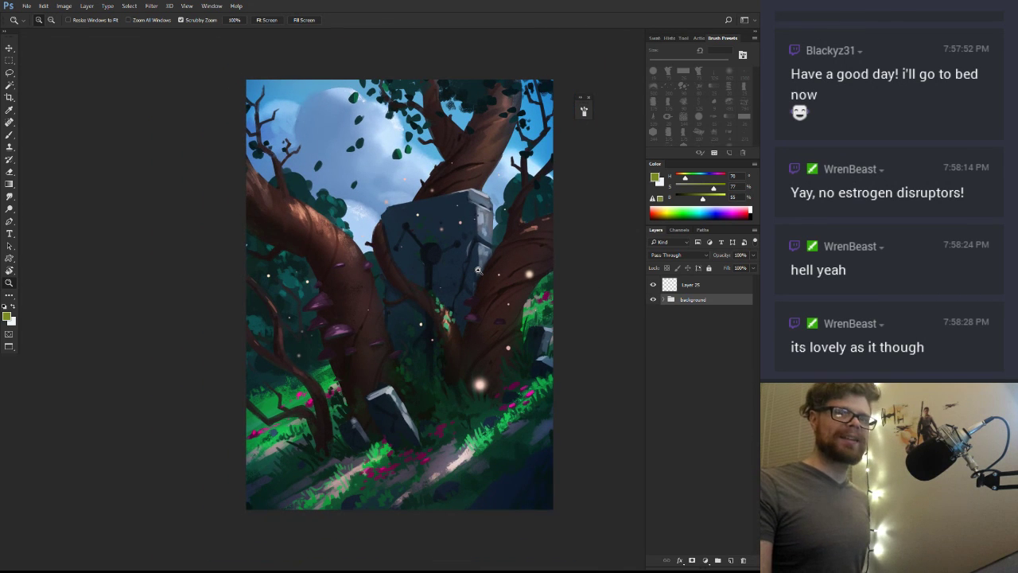